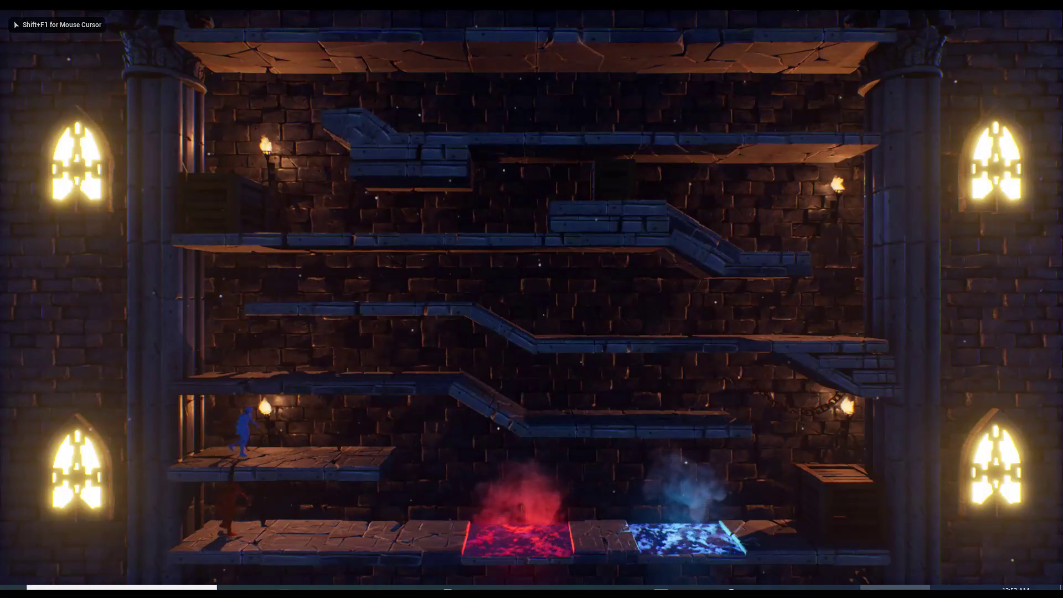
- Play the level, moving and jumping the blue character right until game over
key(w)
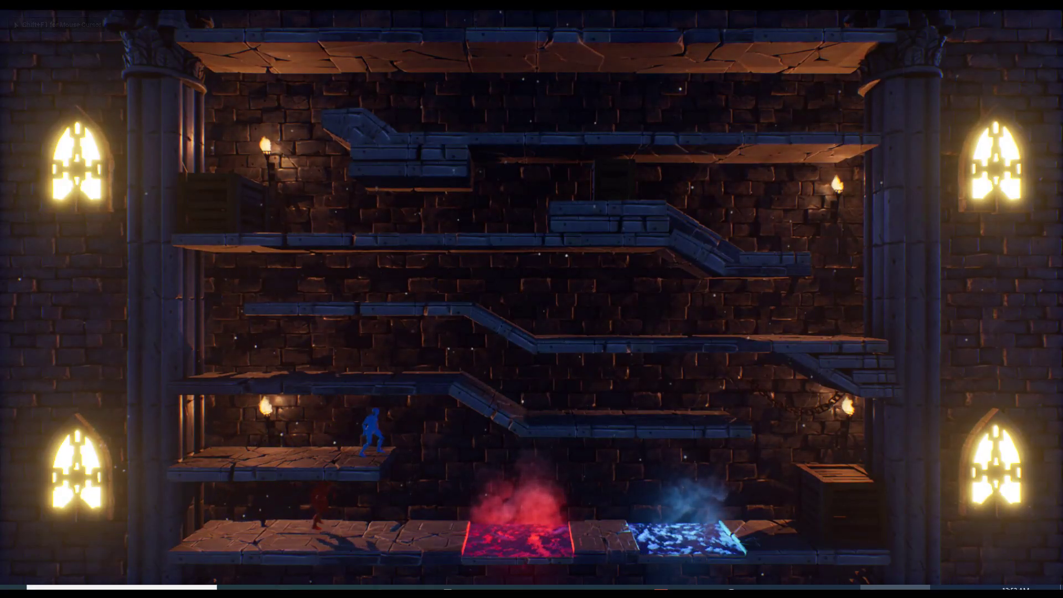
key(d)
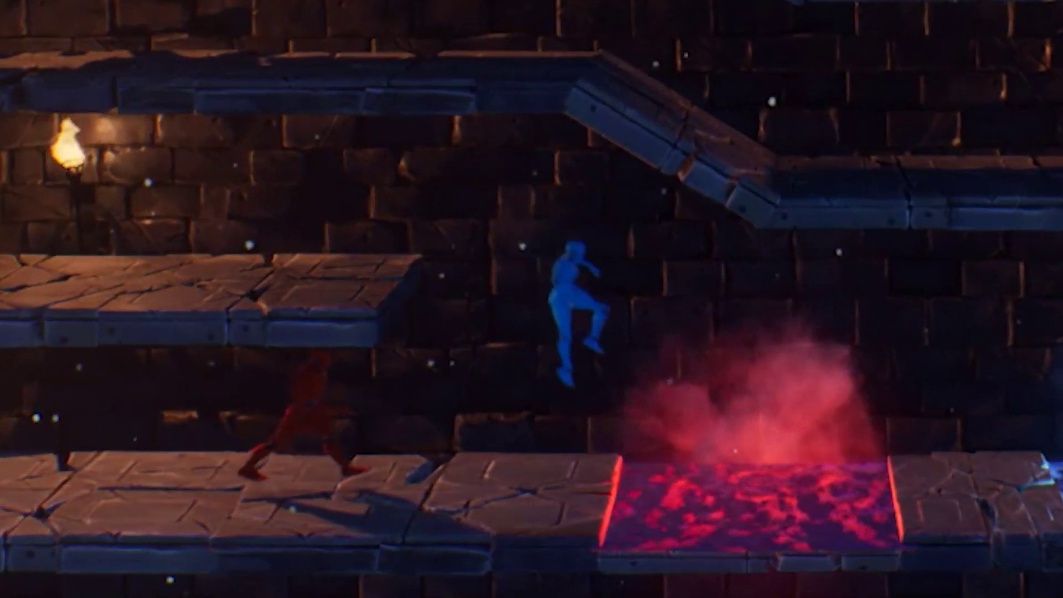
key(Right)
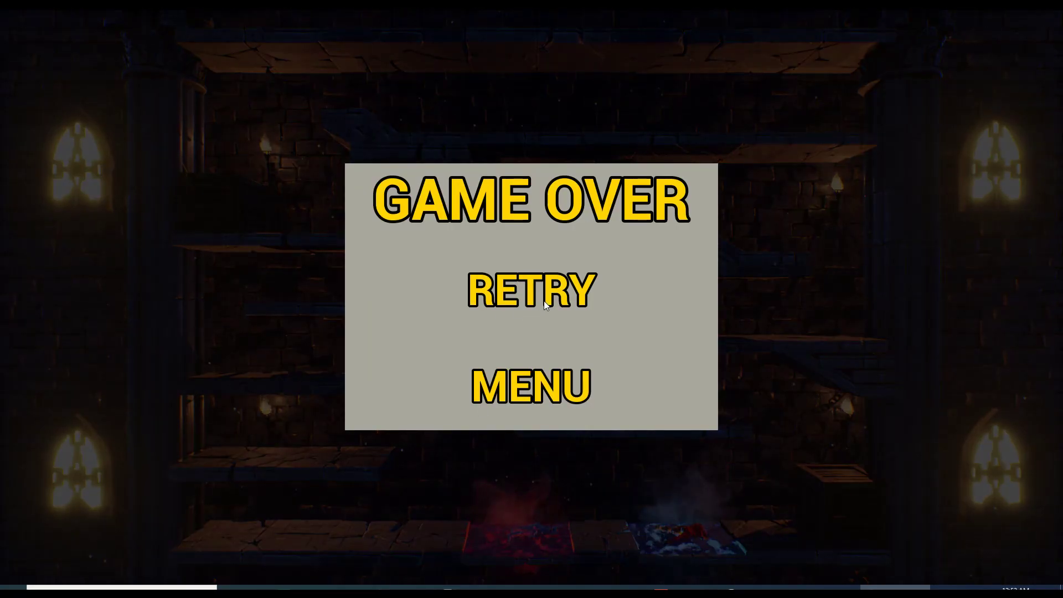
- Retry and run both characters right until the red one dies and GAME OVER shows
click(543, 294)
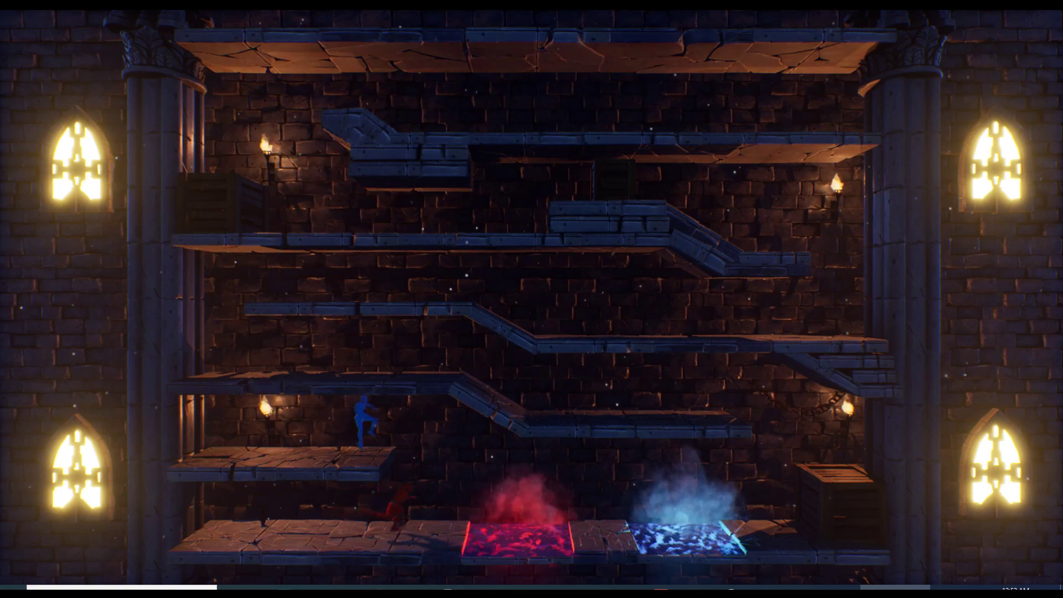
key(Right)
key(Up)
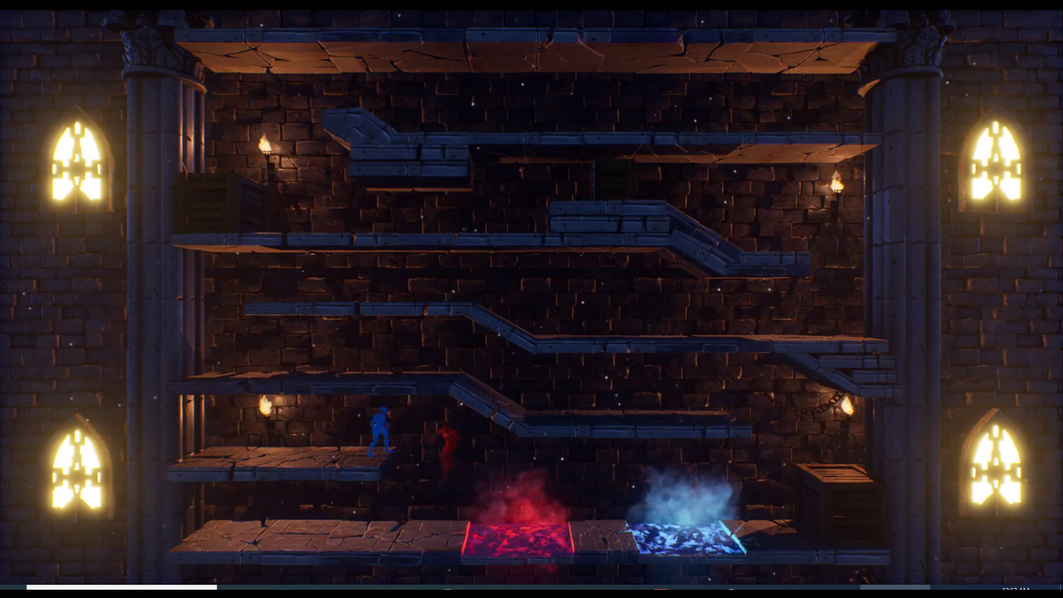
key(Left)
key(d)
key(Right)
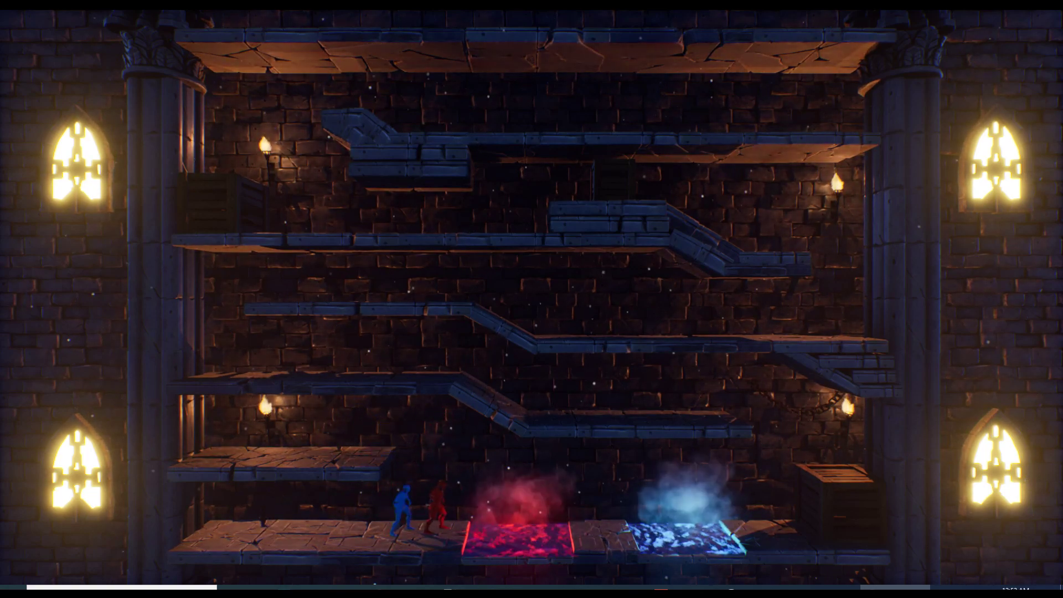
key(Right)
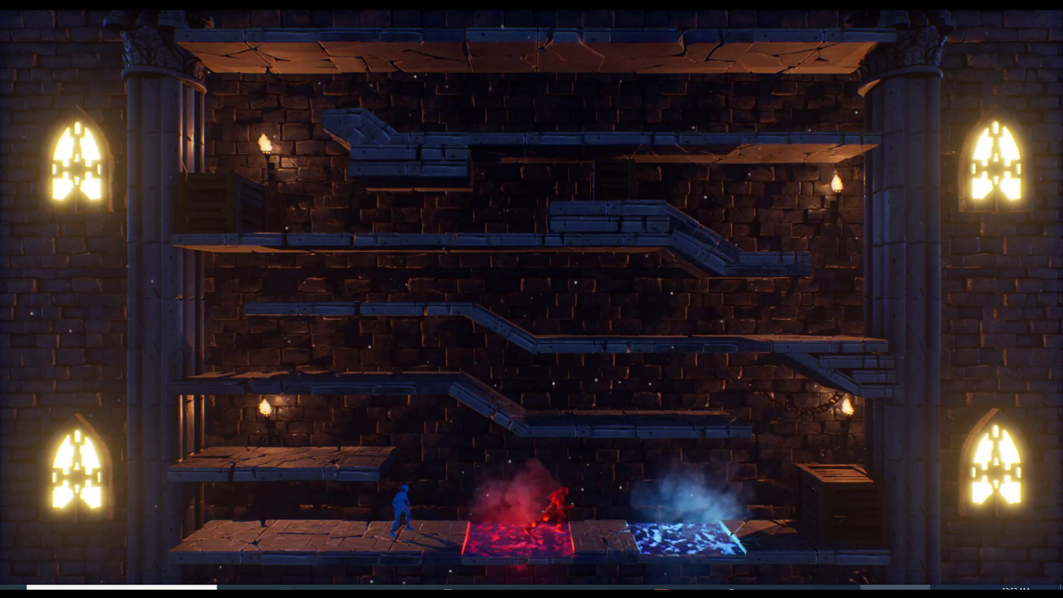
key(Right)
key(d)
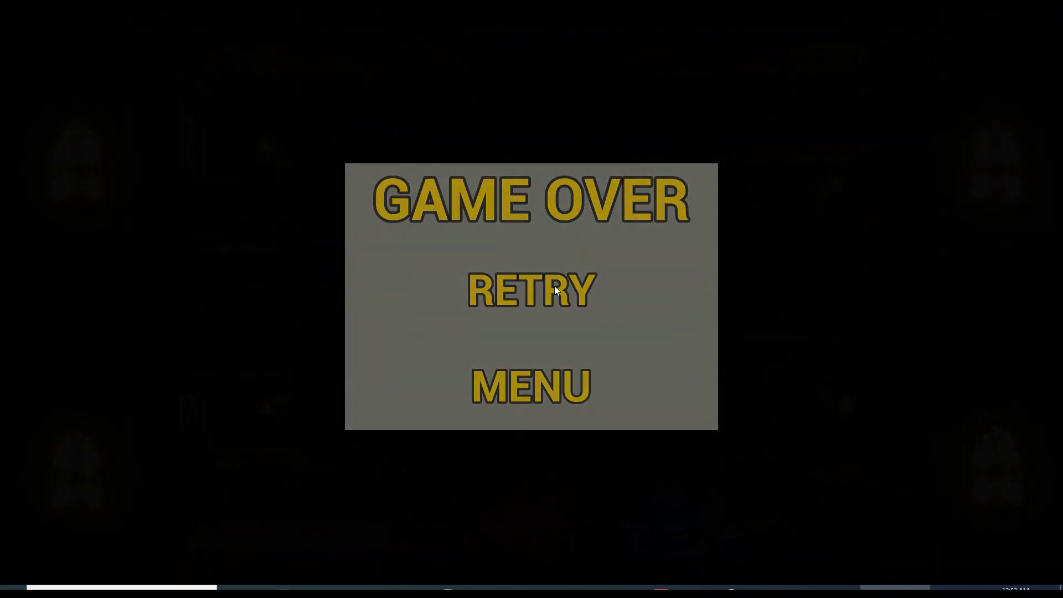
- Retry the level and walk Watergirl and Fireboy right until another Game Over
click(555, 289)
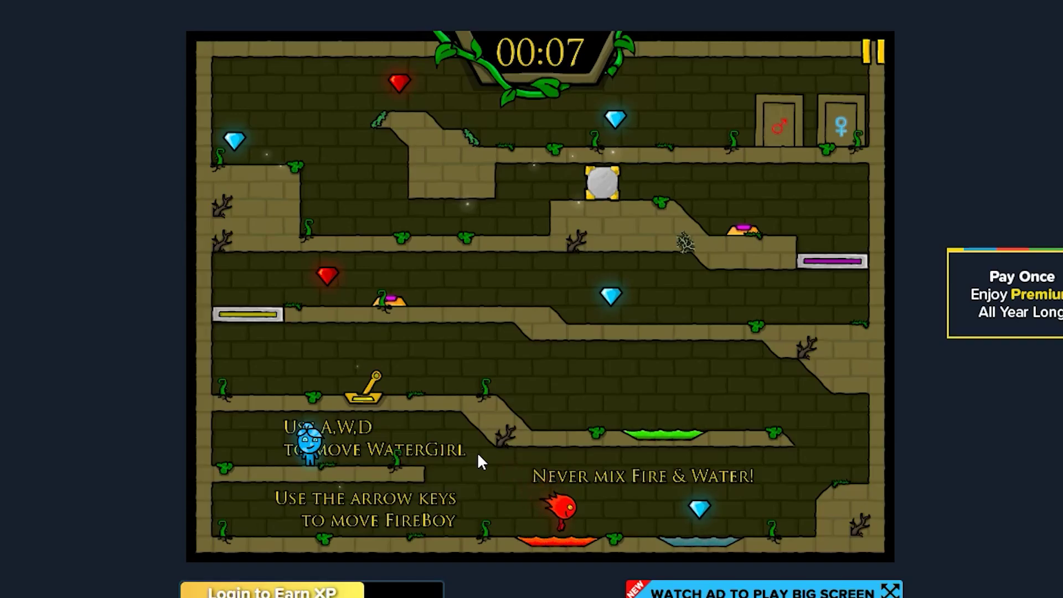
key(d)
key(Right)
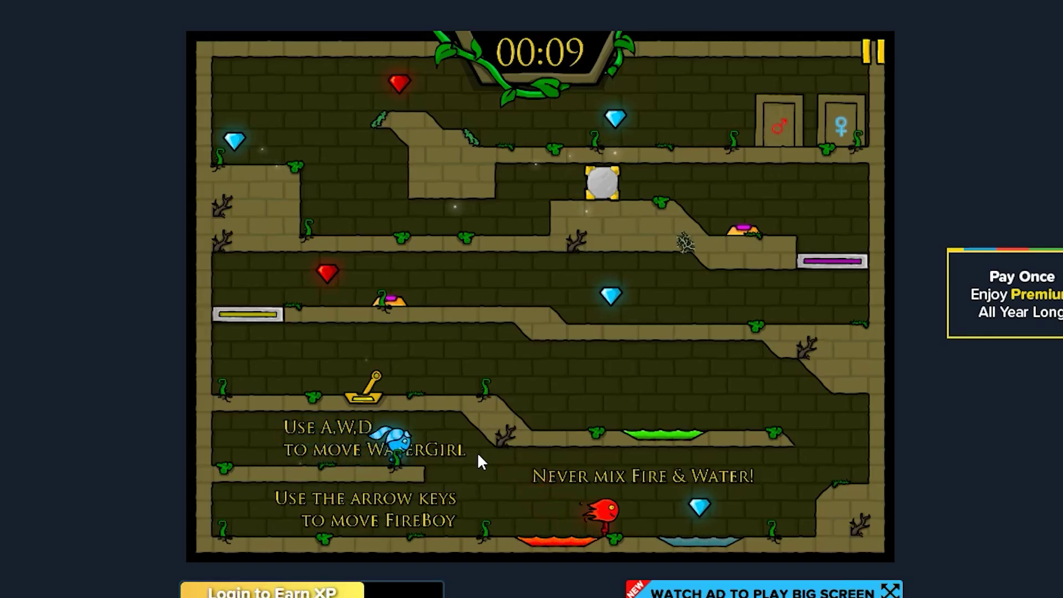
key(d)
key(Right)
key(Up)
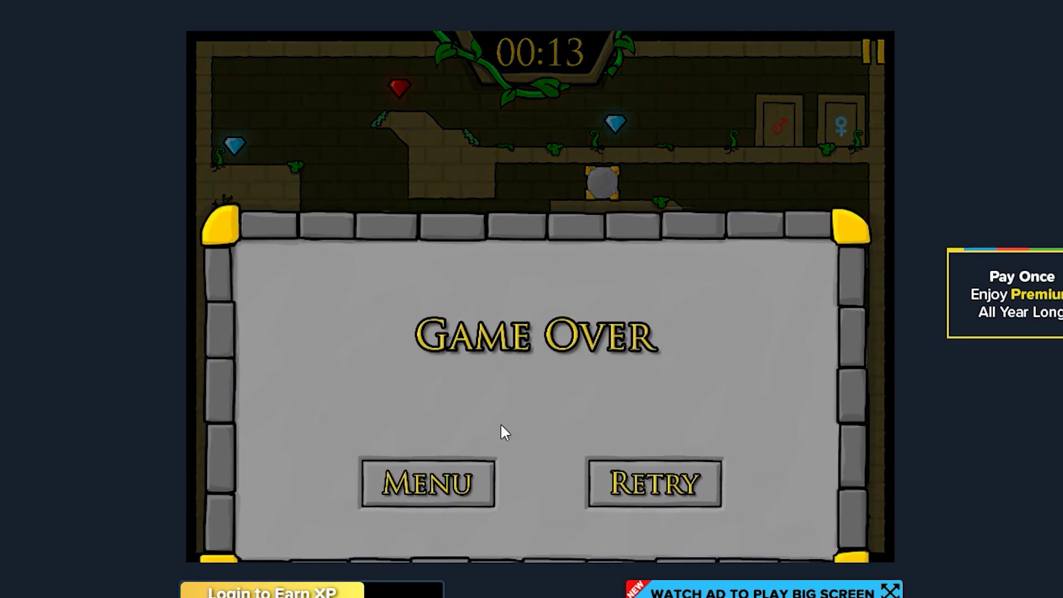
- Retry again, moving Watergirl along her ledge and Fireboy onto the bottom floor
click(666, 409)
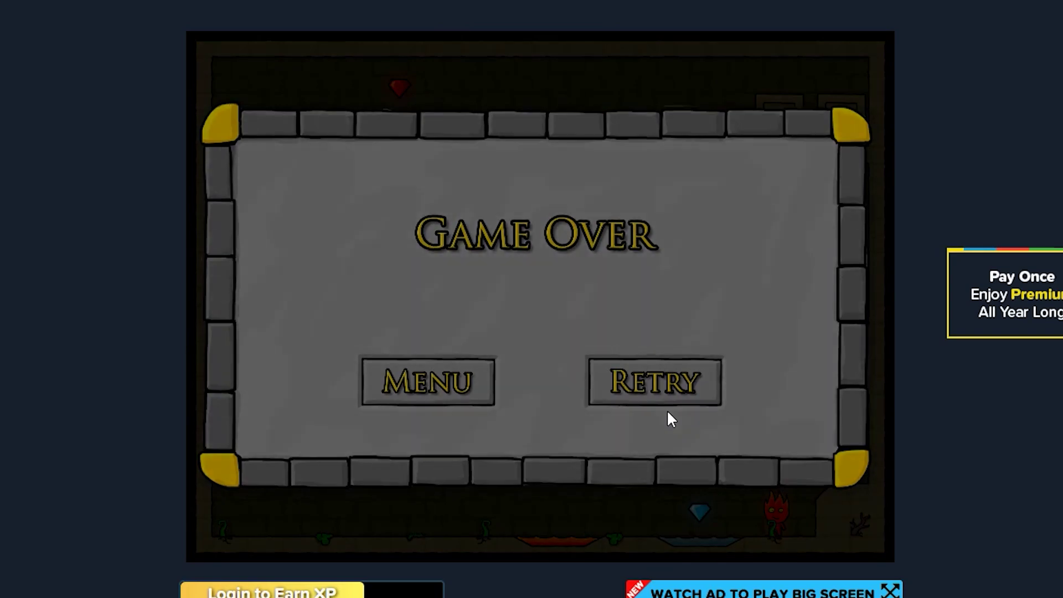
key(Right)
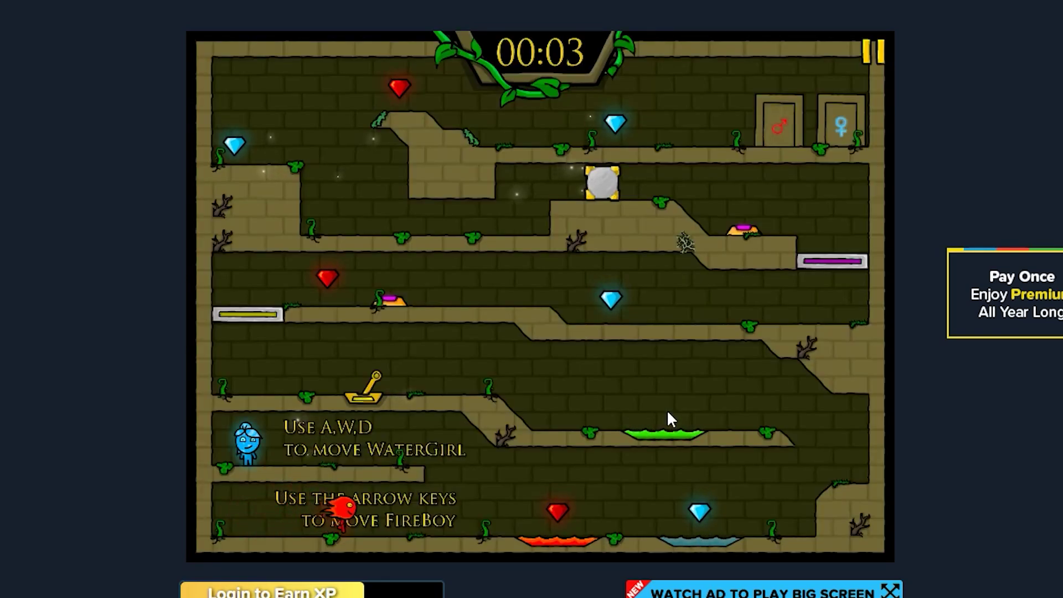
key(d)
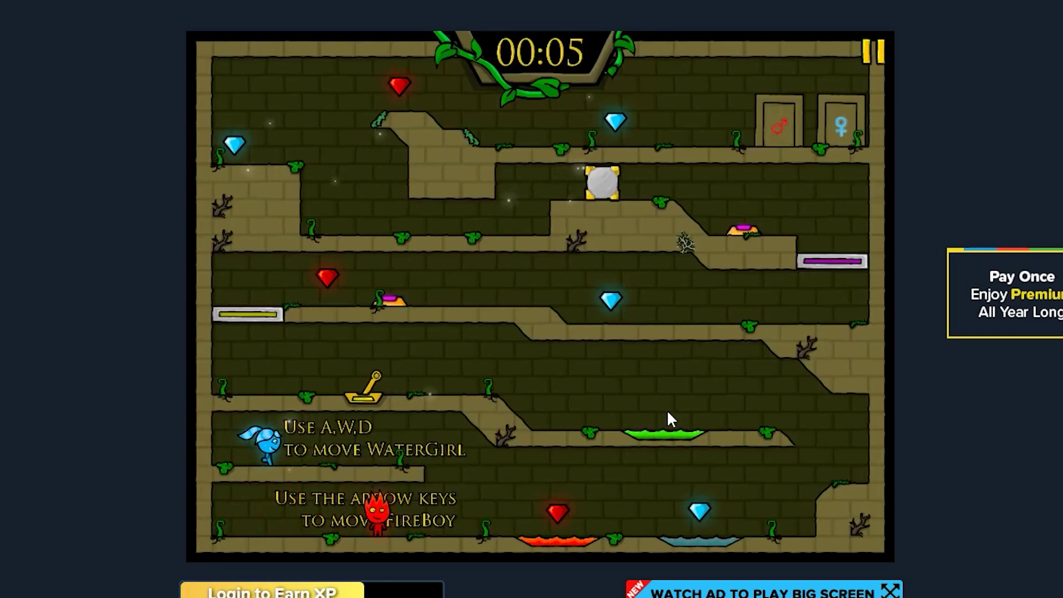
key(d)
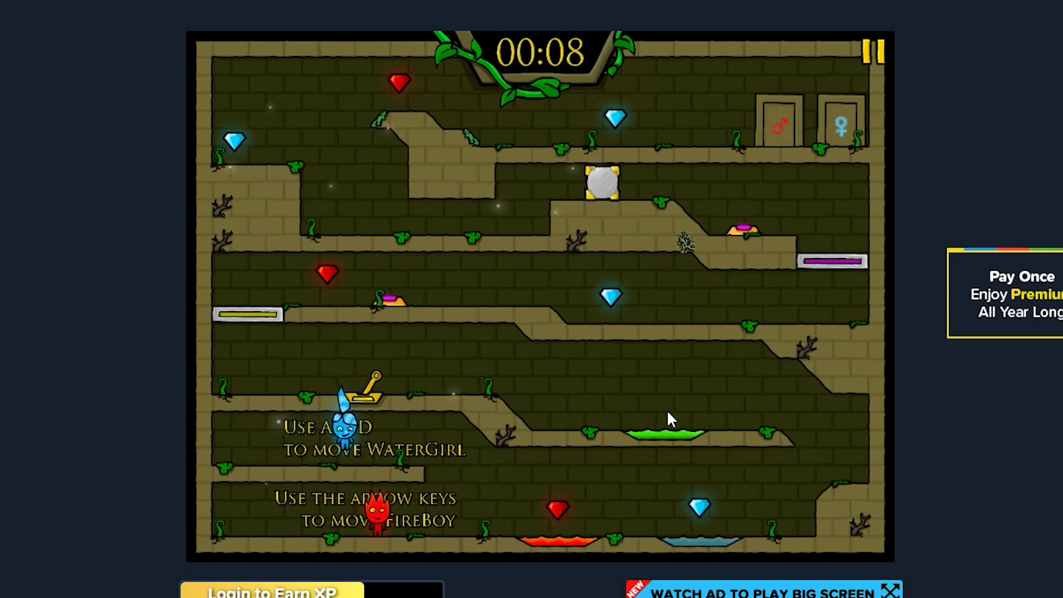
key(d)
key(w)
key(Right)
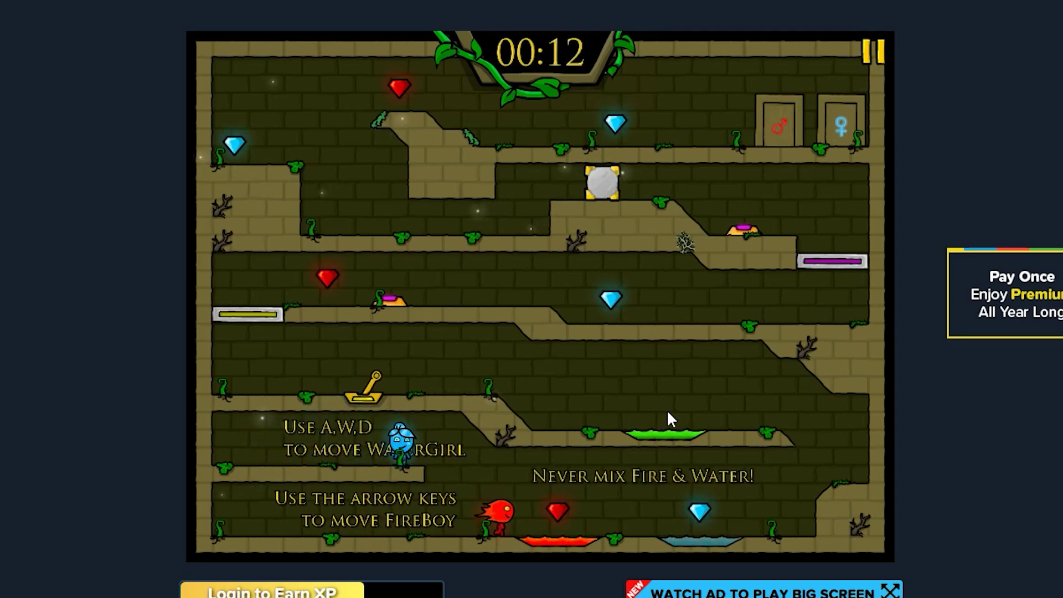
key(Up)
key(Right)
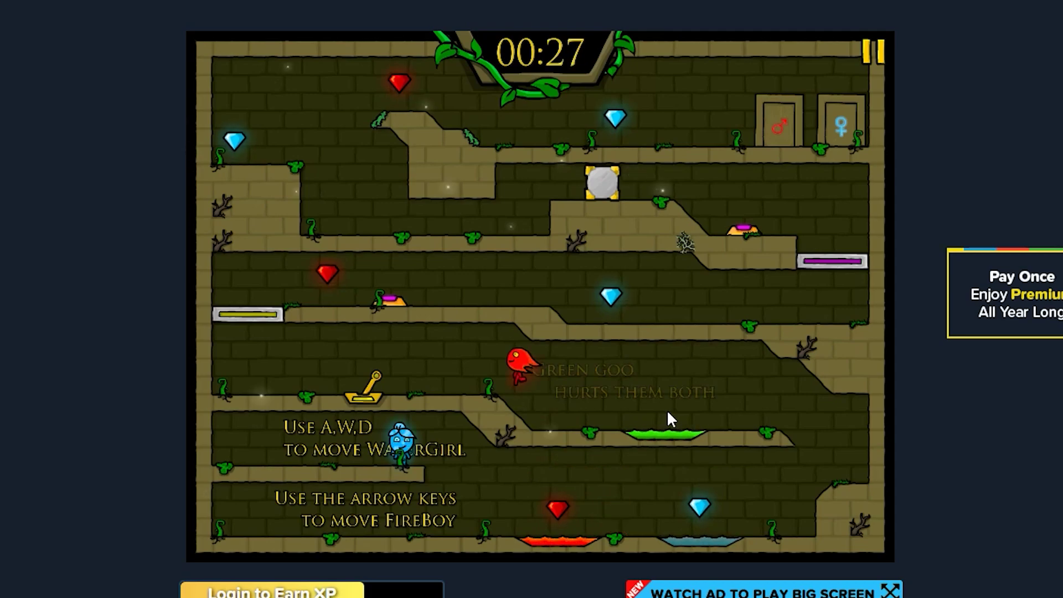
- Walk Fireboy onto the lever to move the yellow platform, jumping on and off it
key(Left)
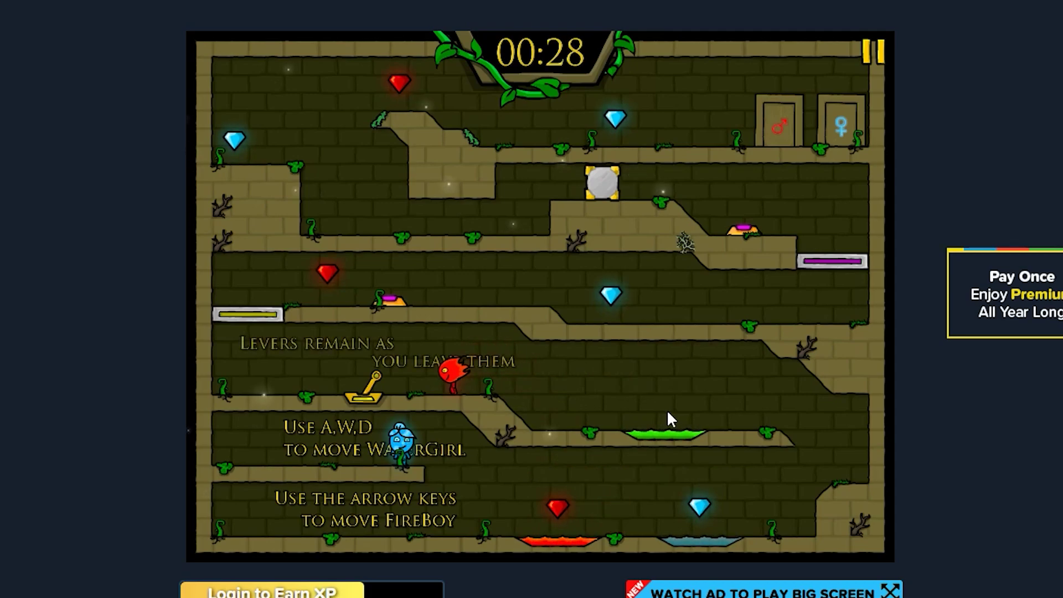
key(Left)
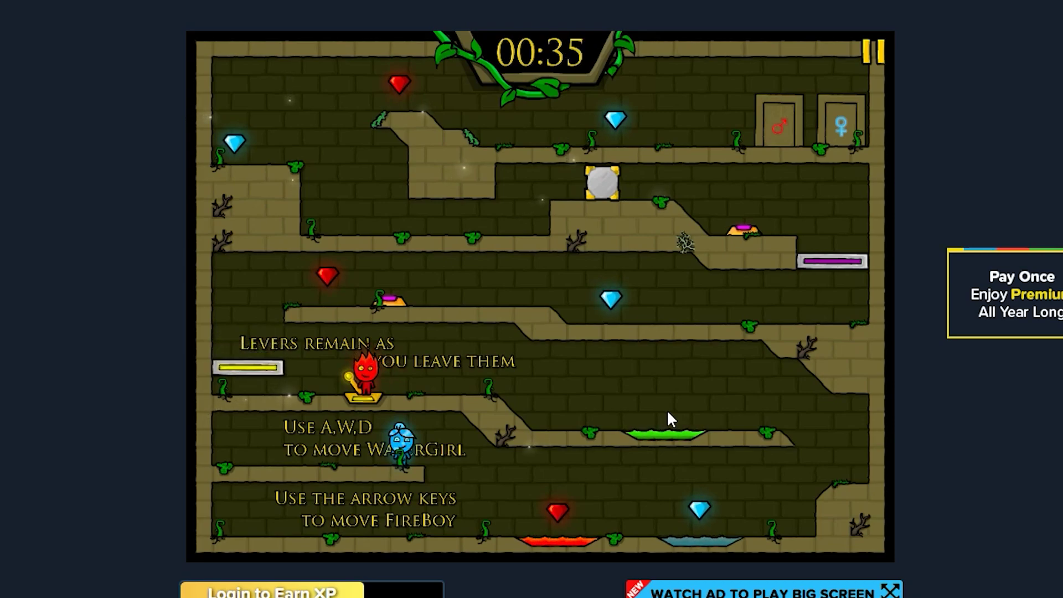
key(Up)
key(Left)
key(Right)
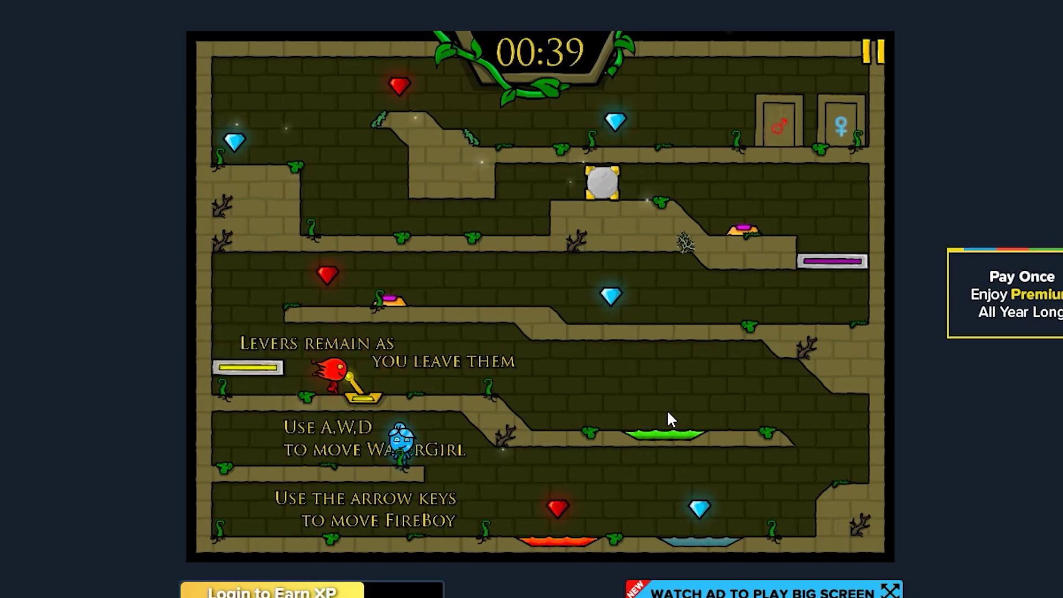
key(Up)
key(Right)
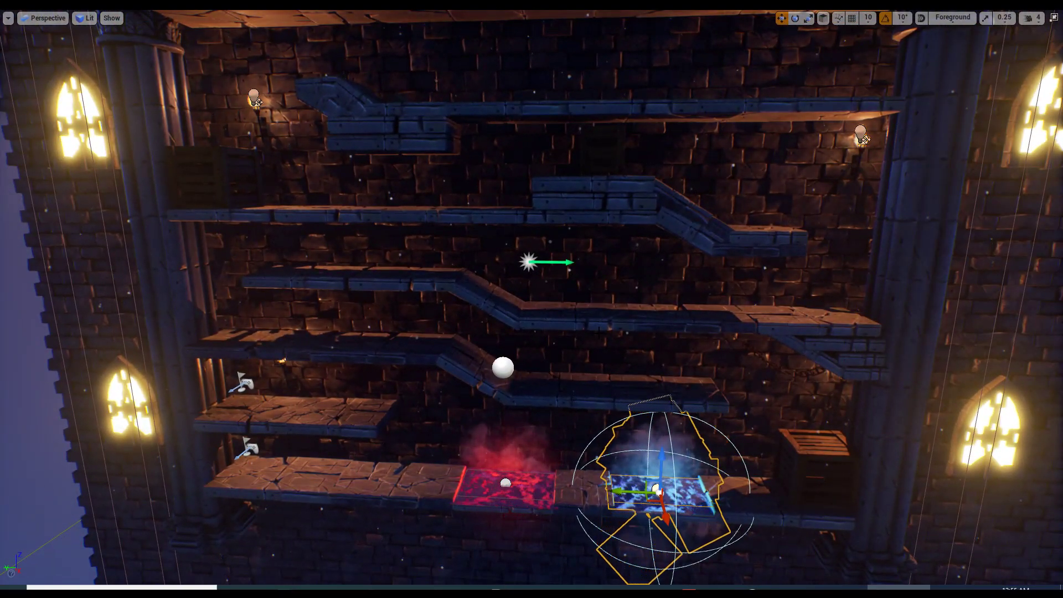
- Switch to the Epic Games Launcher and show its Library of installed engines and projects
key(alt+Tab)
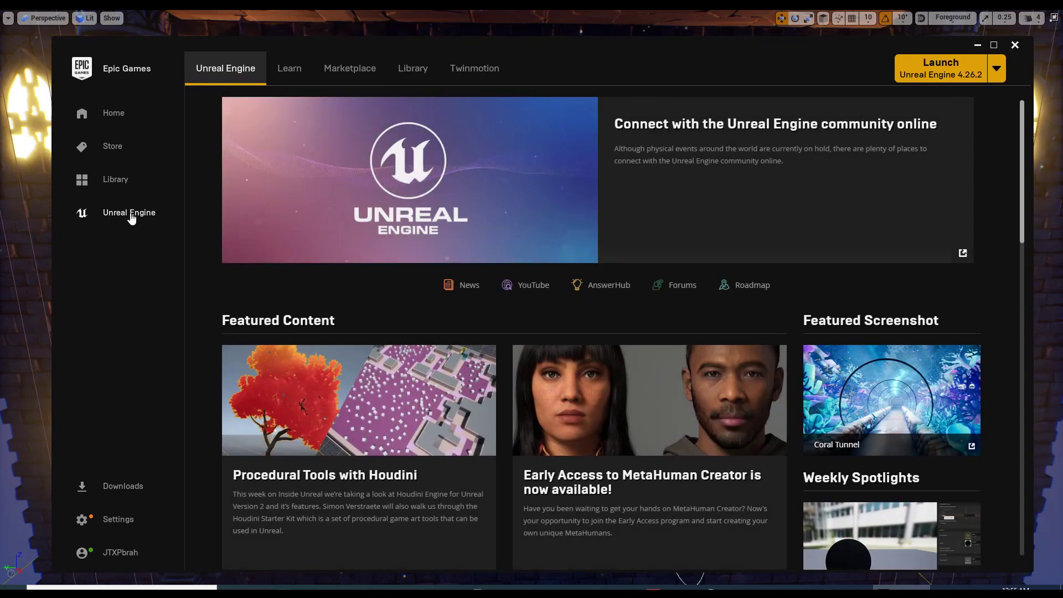
click(409, 75)
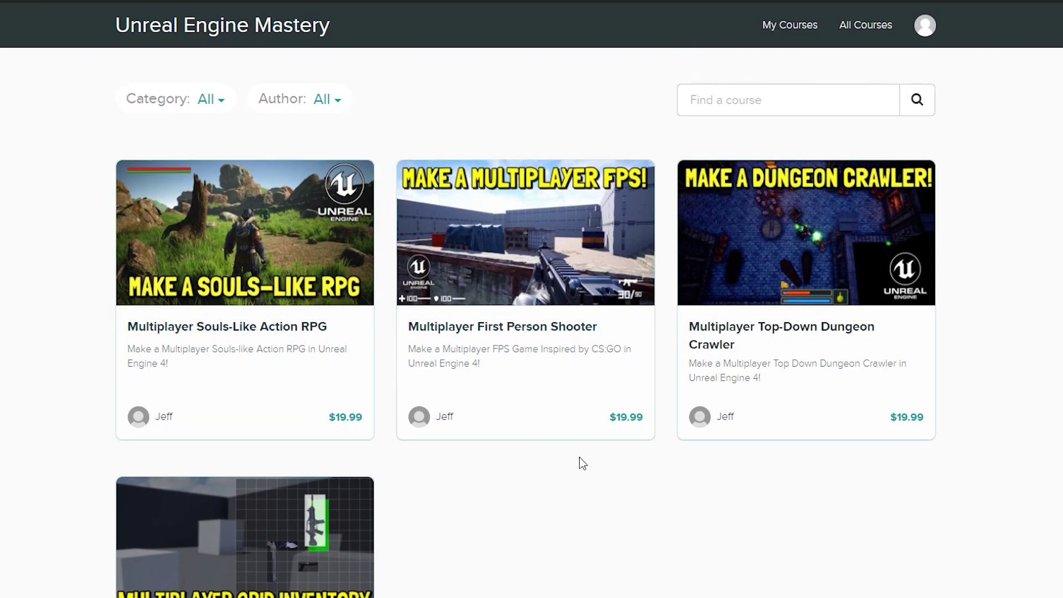
scroll(411, 554, down, 3)
scroll(542, 497, up, 1)
scroll(280, 501, down, 1)
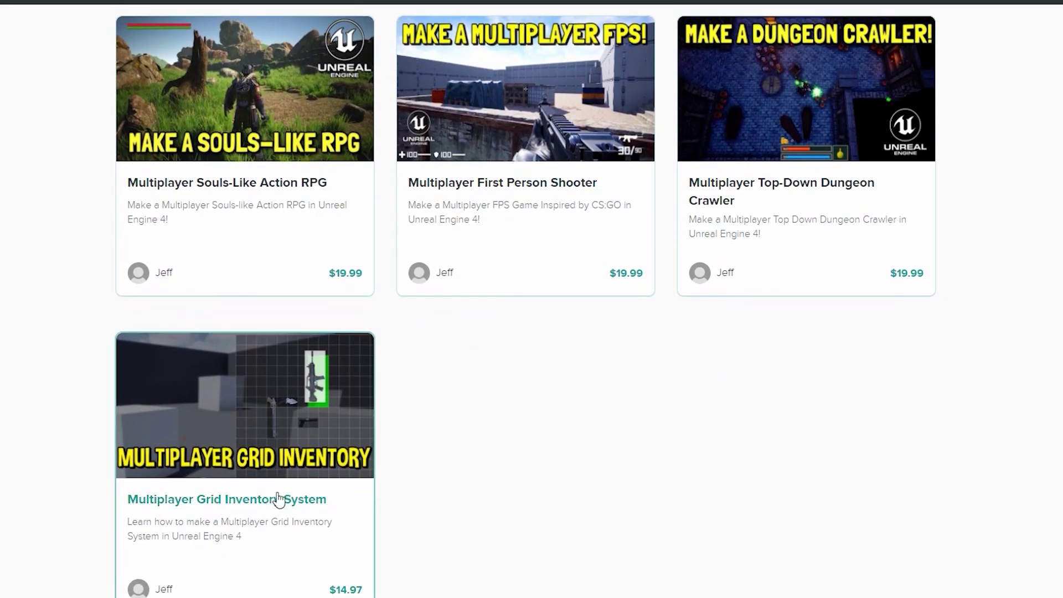
scroll(287, 475, down, 2)
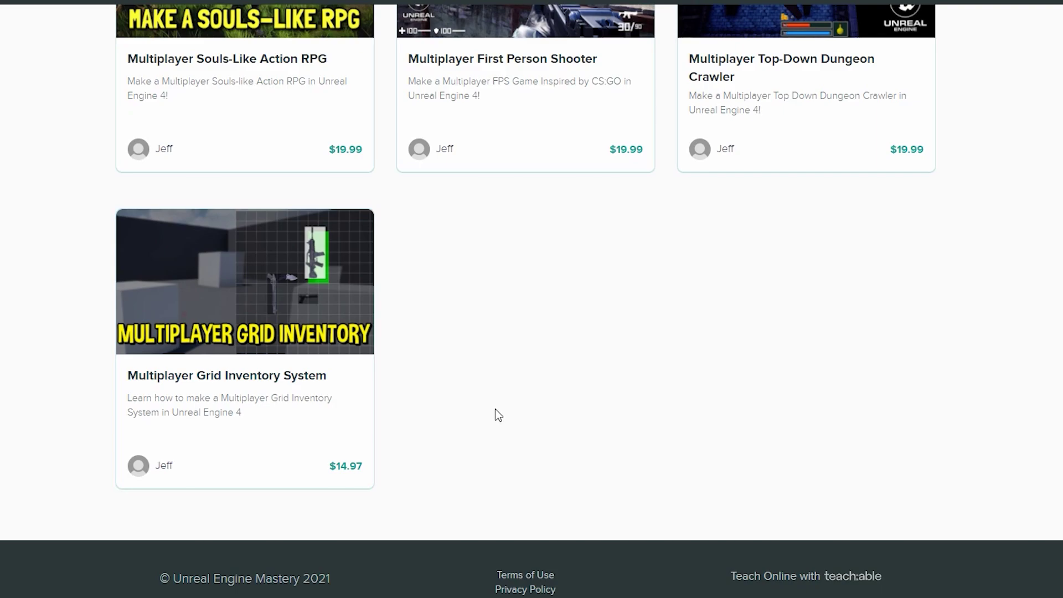
scroll(496, 415, up, 3)
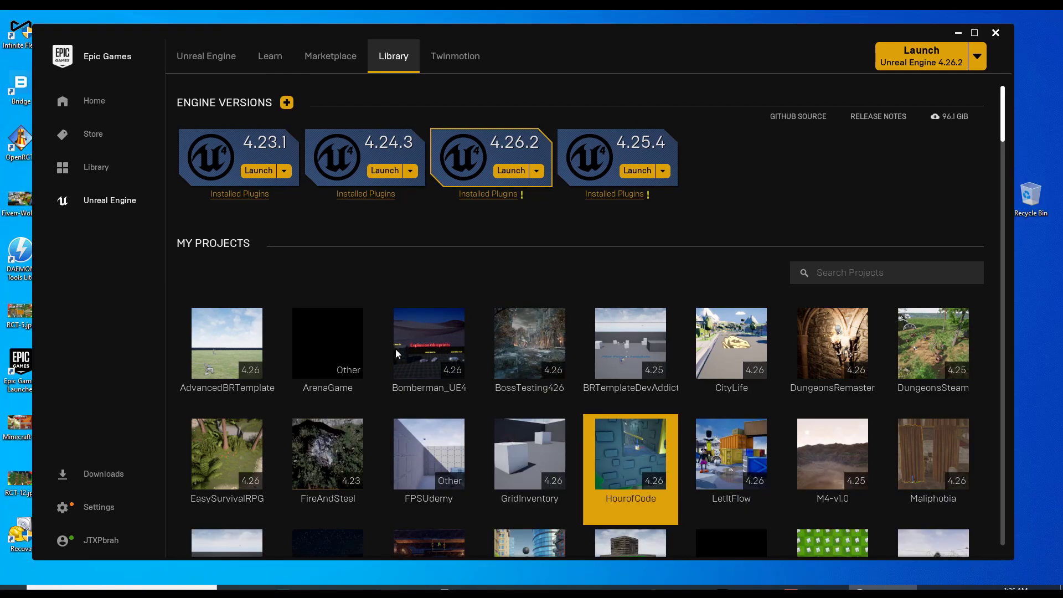
- Launch Unreal Engine 4.26.2 and pick the Side Scroller template for a Games project
click(507, 171)
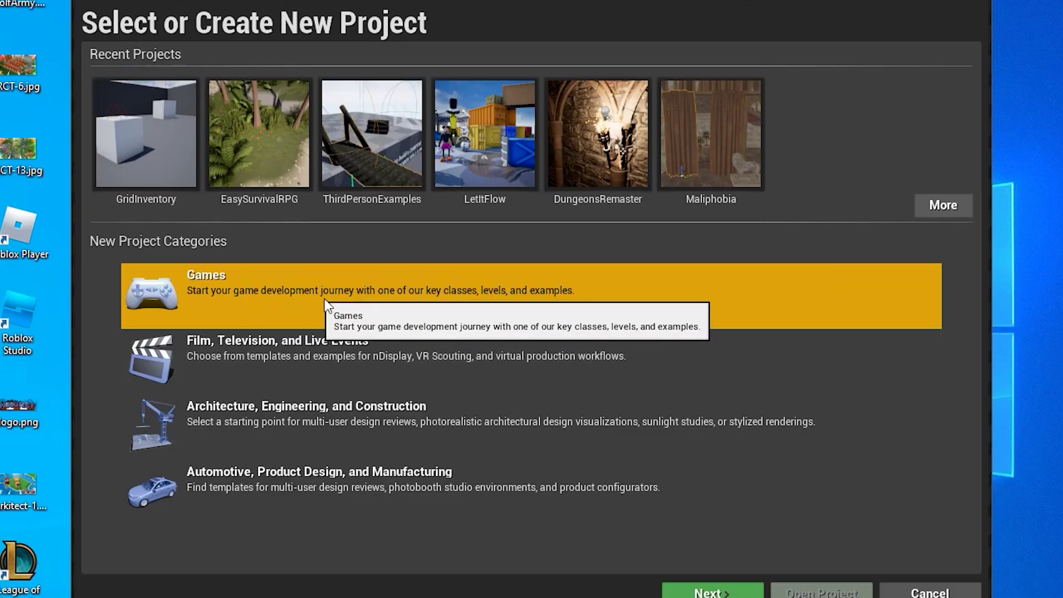
click(712, 591)
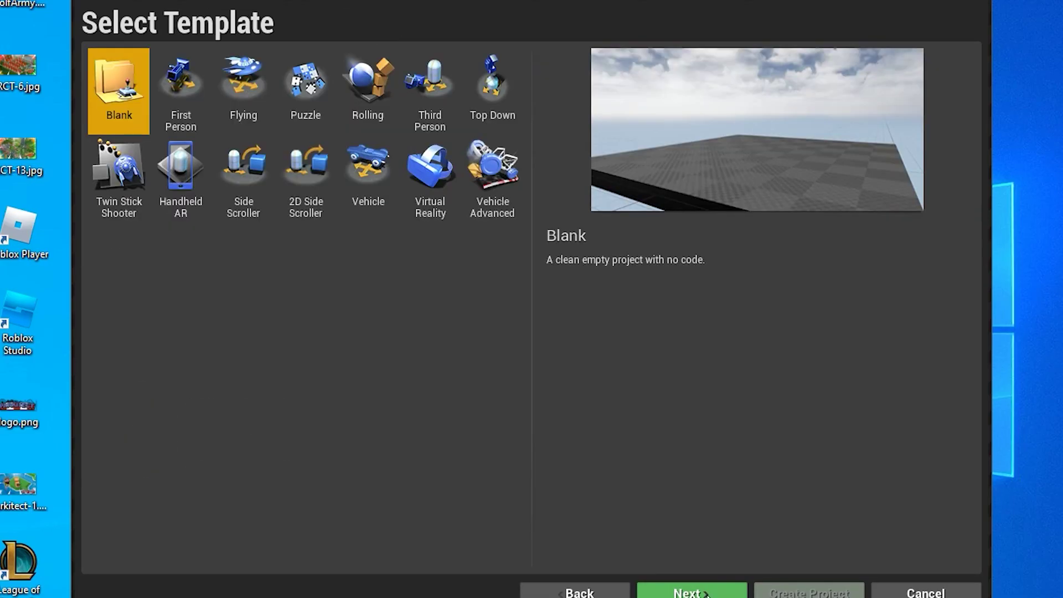
click(266, 206)
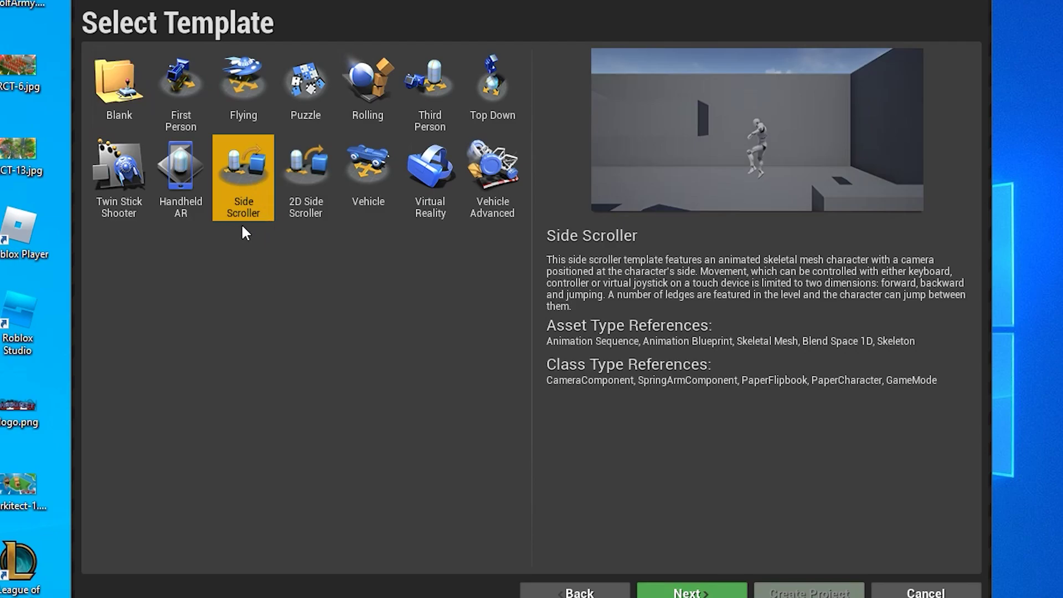
click(299, 199)
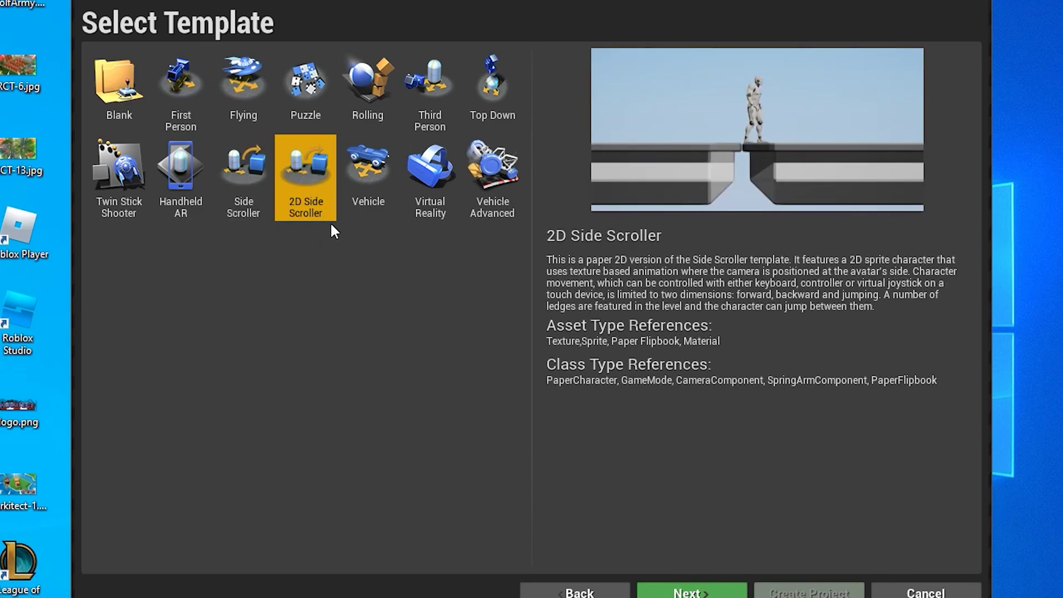
click(254, 213)
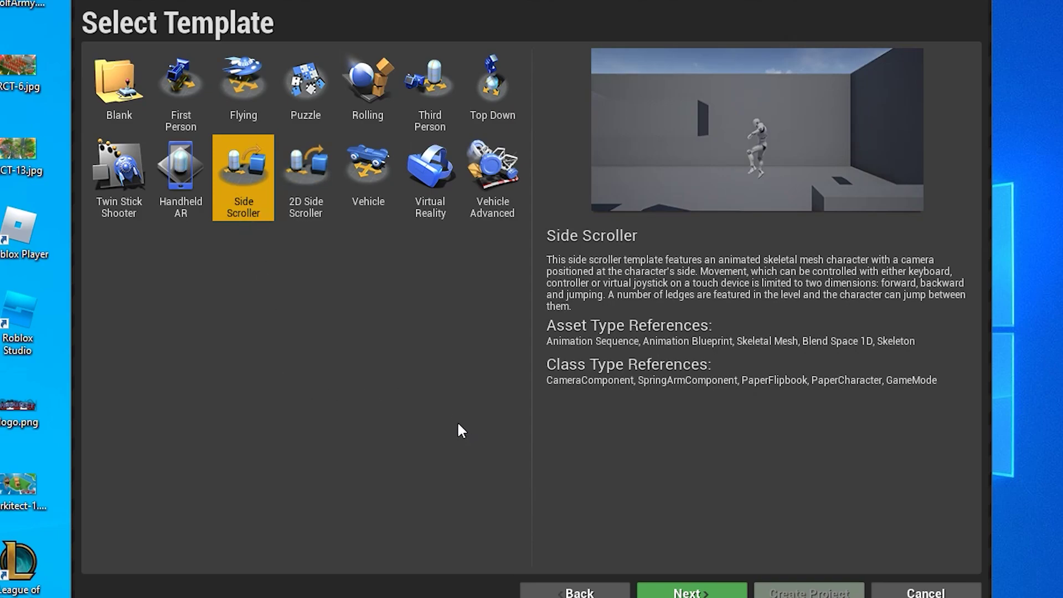
click(691, 591)
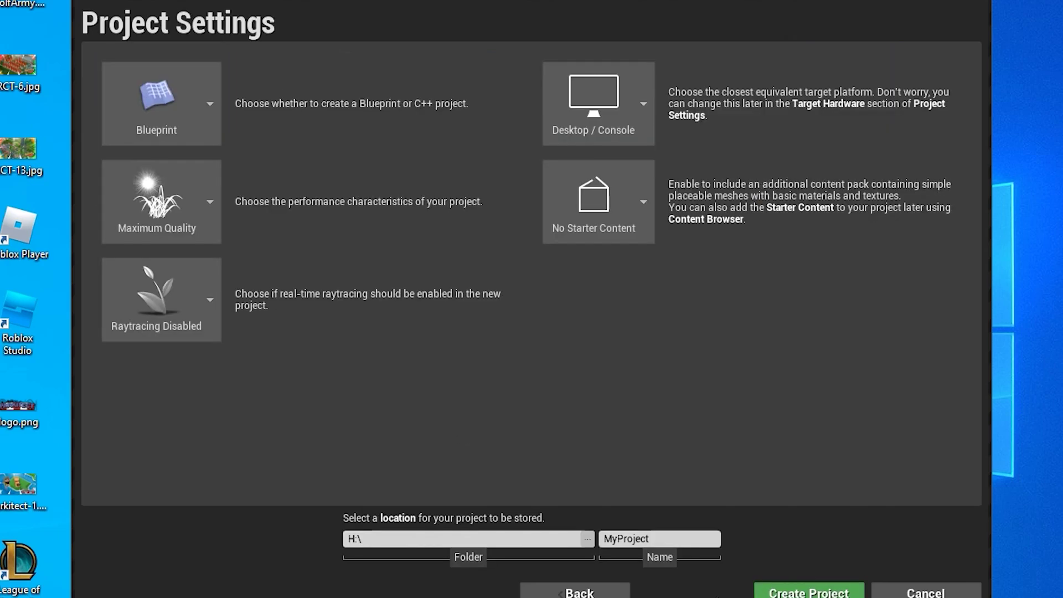
- Name the project Firebutt and create it
click(625, 540)
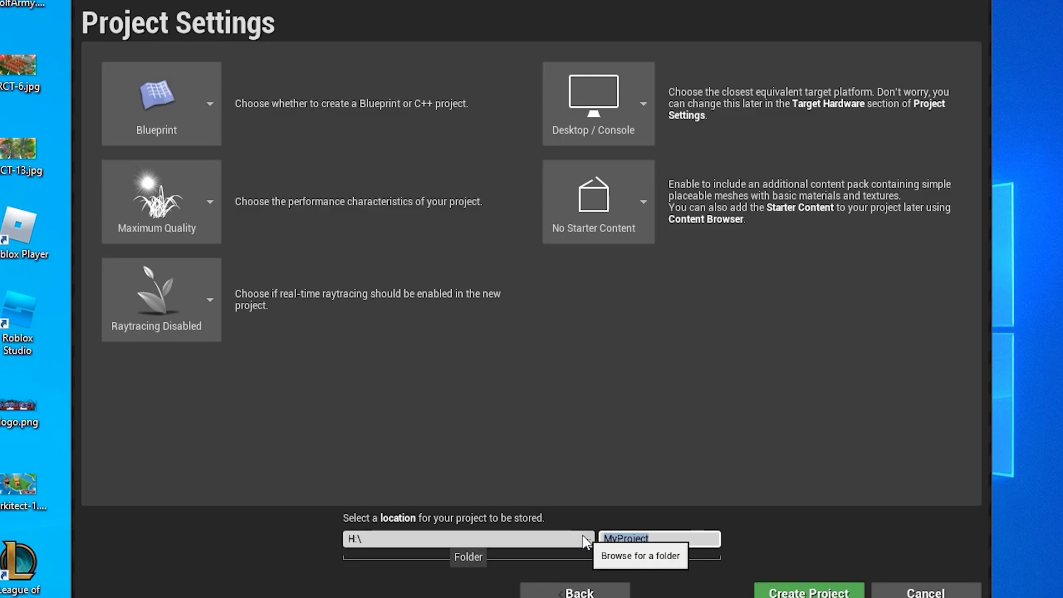
text(Firebutt)
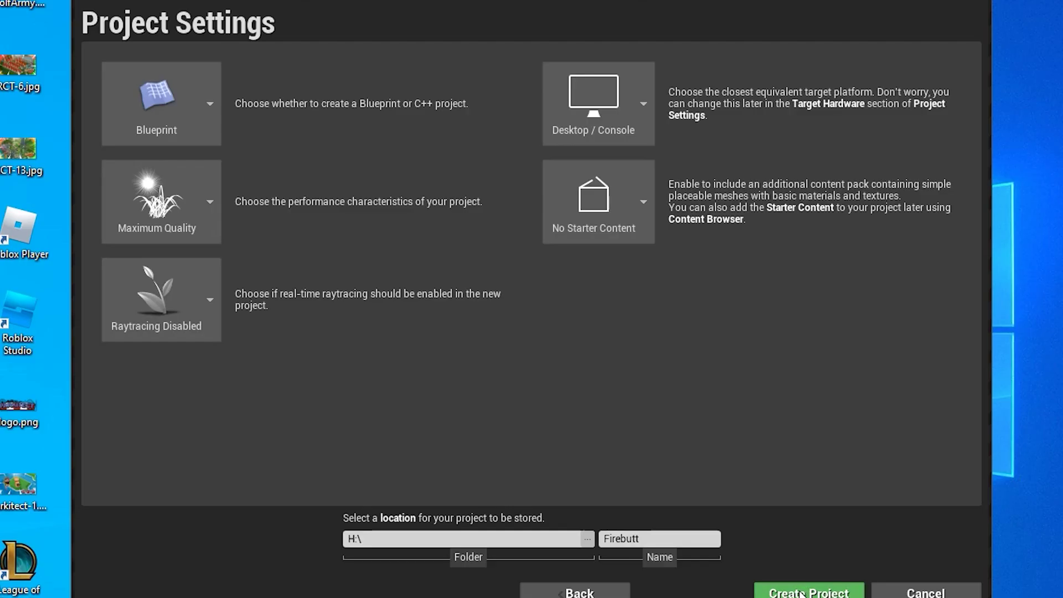
click(809, 591)
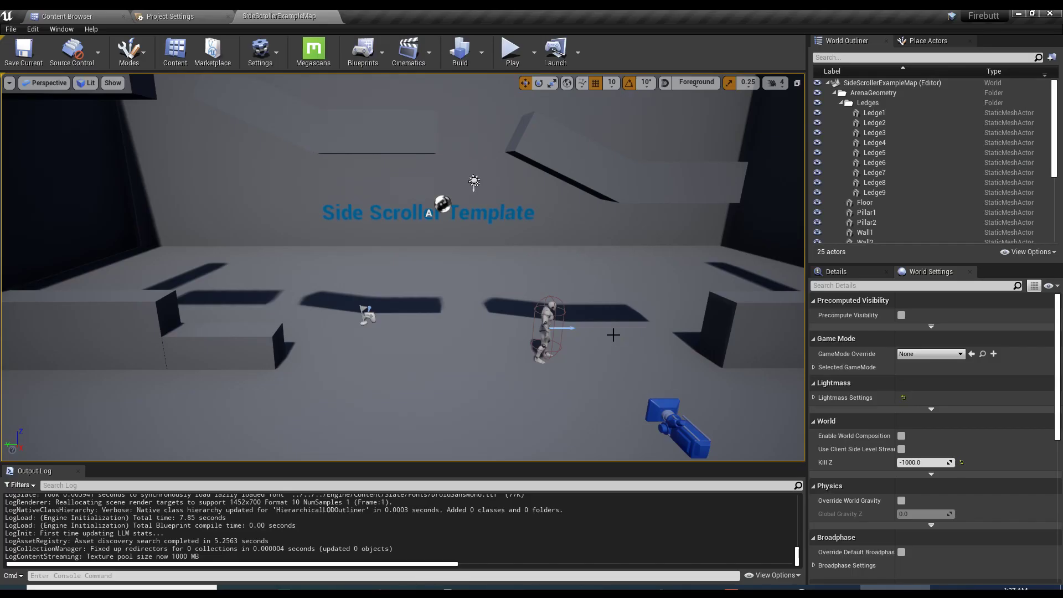
- Pull the viewport camera back to view the whole side-scroller arena
mouse_move(613, 335)
mouse_down()
mouse_move(613, 437)
mouse_move(615, 313)
mouse_up()
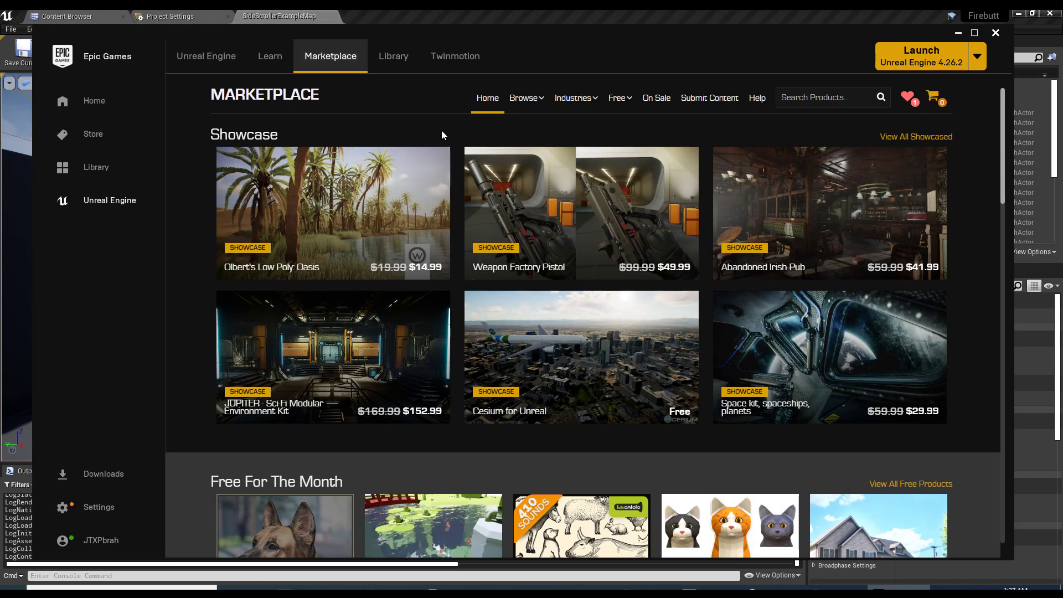
- Browse the Permanently Free Collection and view the Medieval Dungeon asset's details and pictures
click(523, 97)
mouse_move(622, 102)
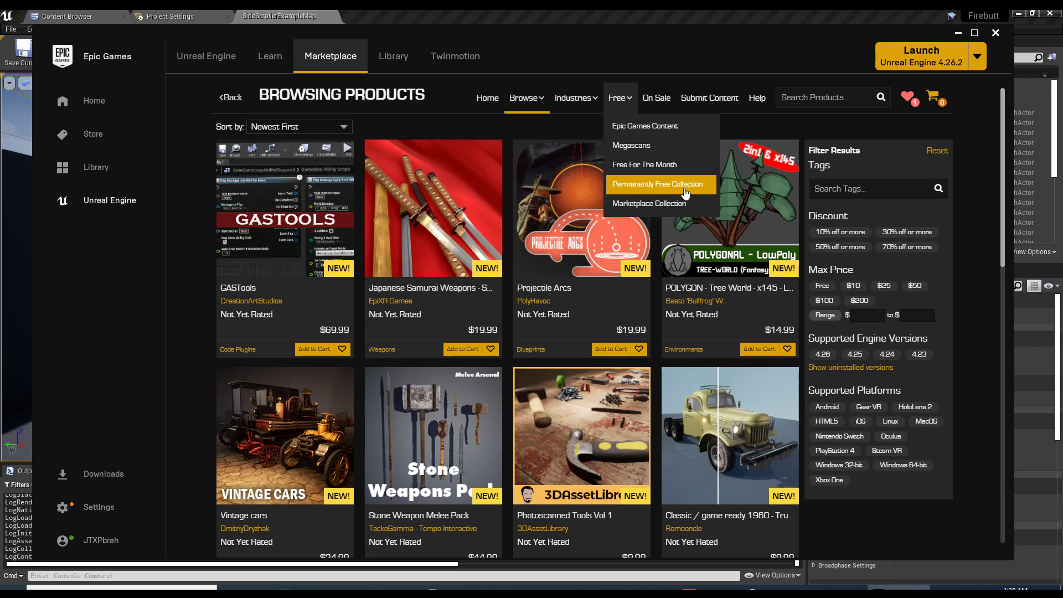
click(685, 188)
scroll(379, 321, down, 4)
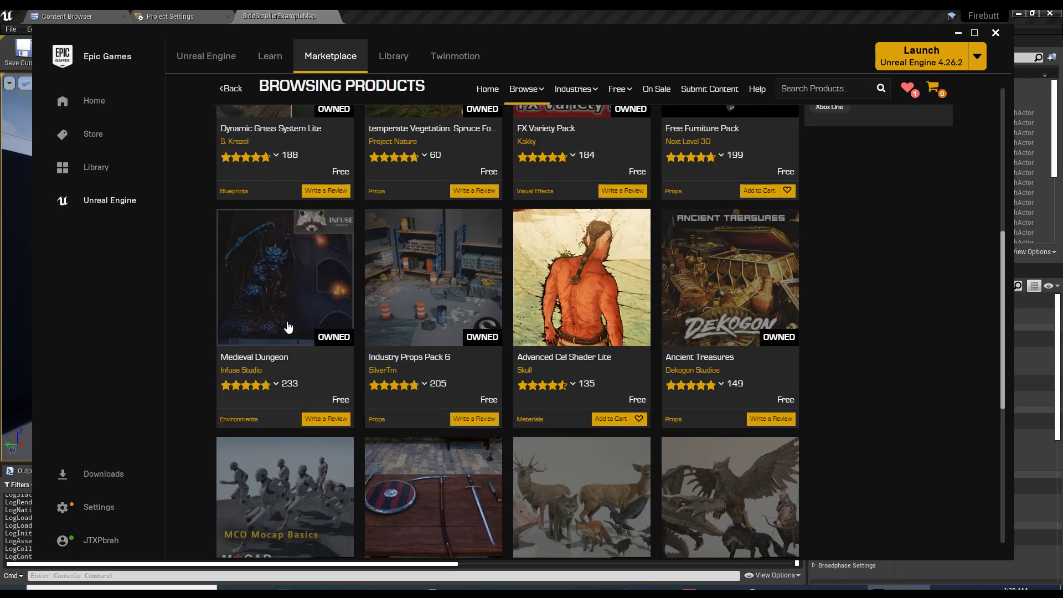
click(291, 327)
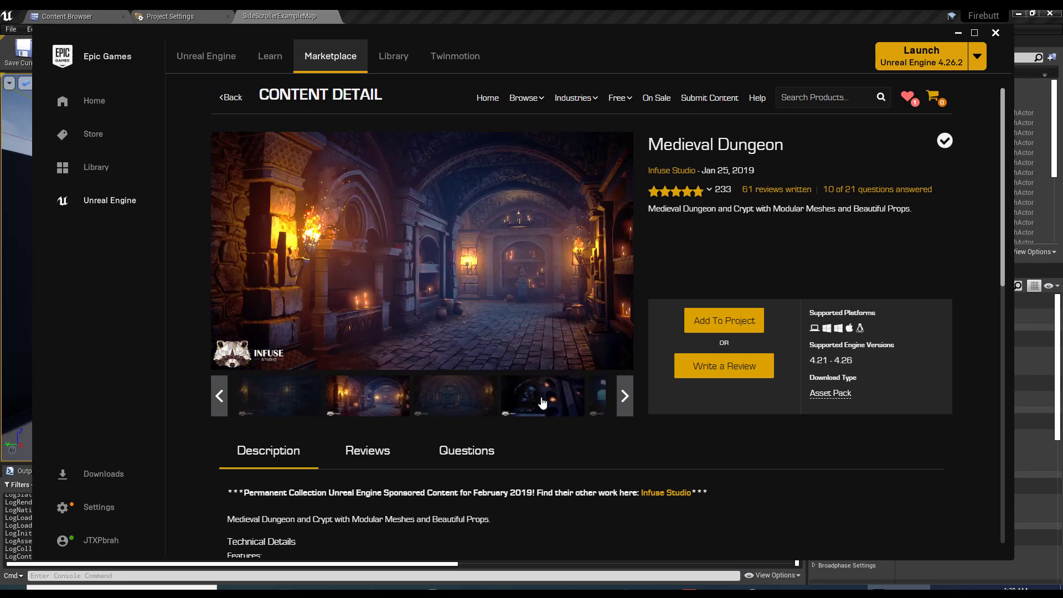
click(457, 398)
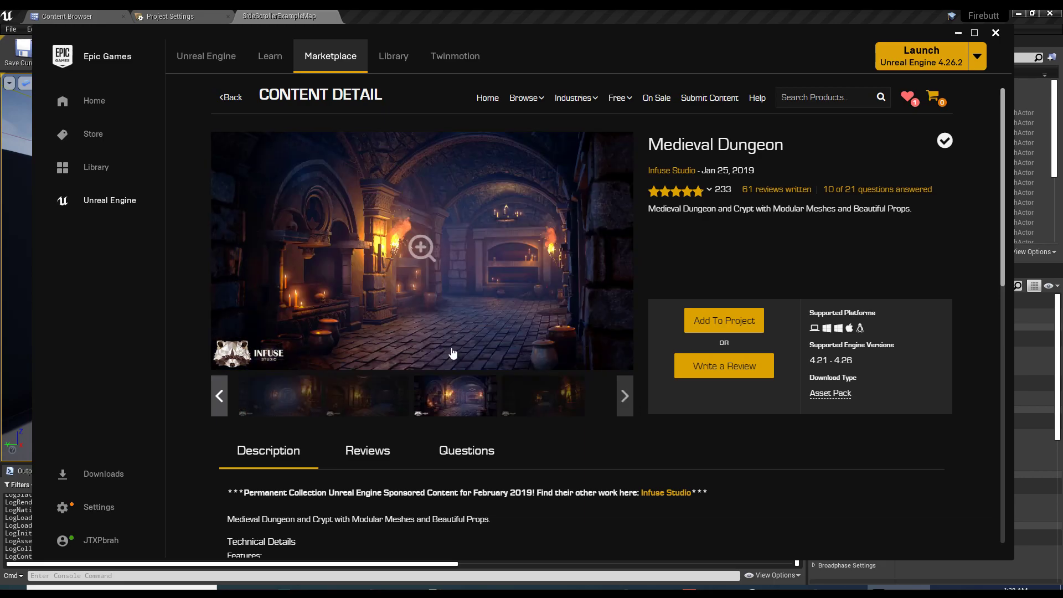
- Return to the Marketplace home page and scroll through its listings
click(487, 97)
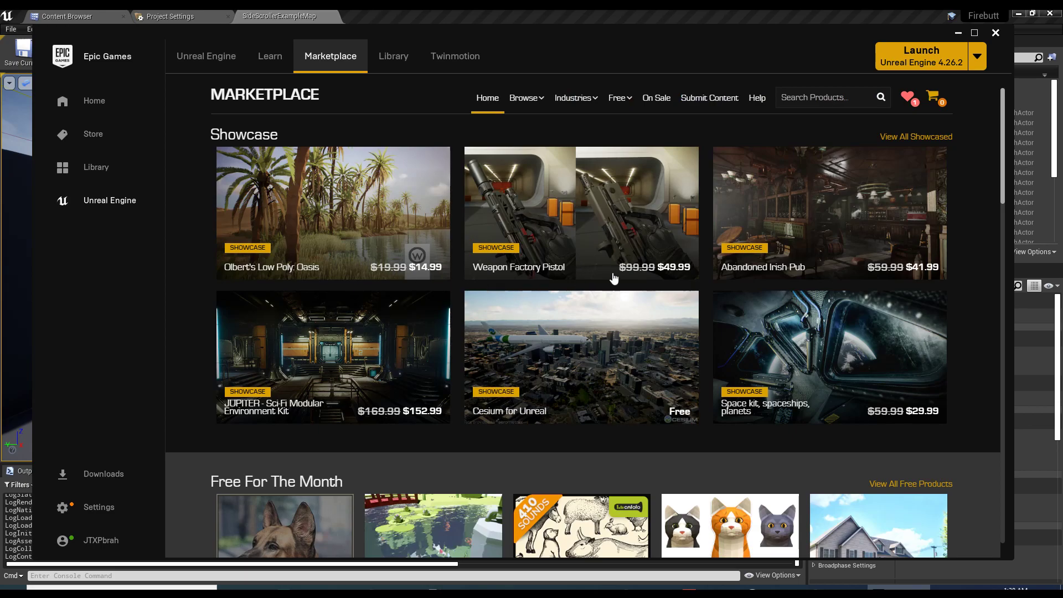
scroll(525, 310, down, 8)
scroll(538, 326, down, 8)
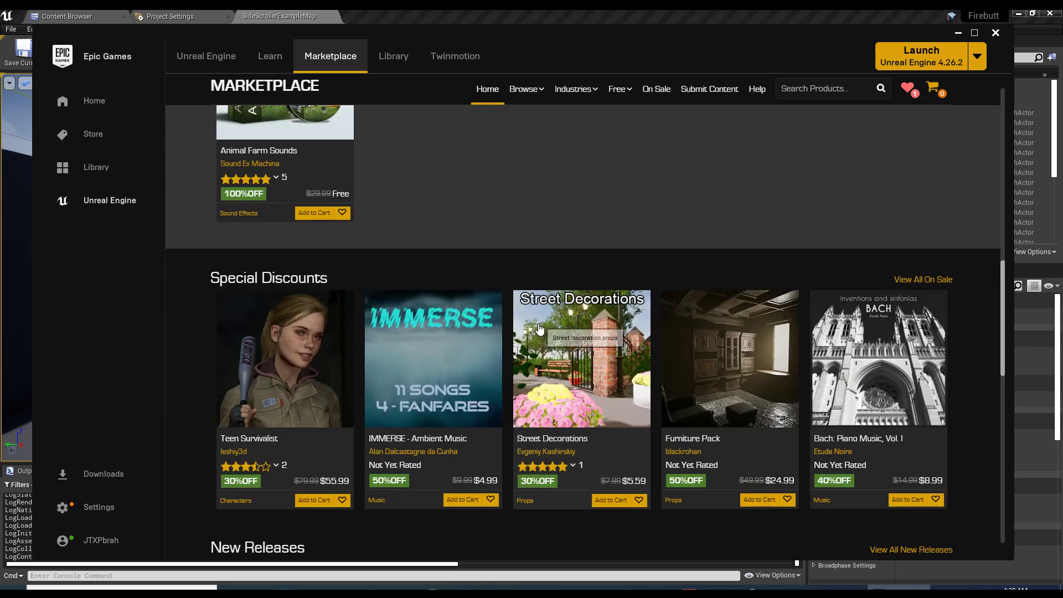
scroll(616, 230, down, 5)
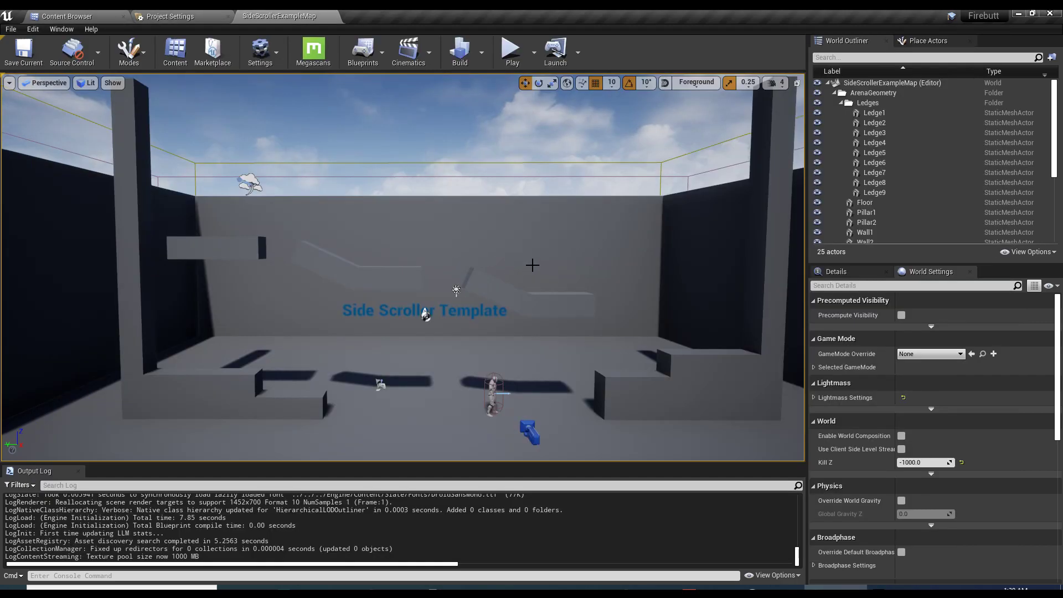
- Play-test with Number of Players set to 2, controlling each player's window
right_drag(402, 265, 497, 312)
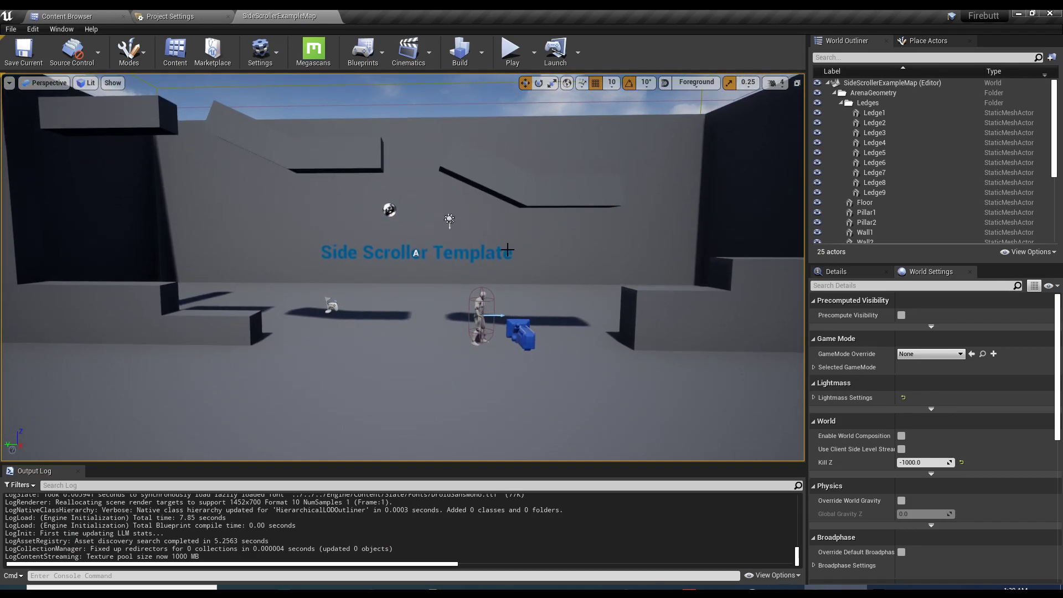
click(534, 52)
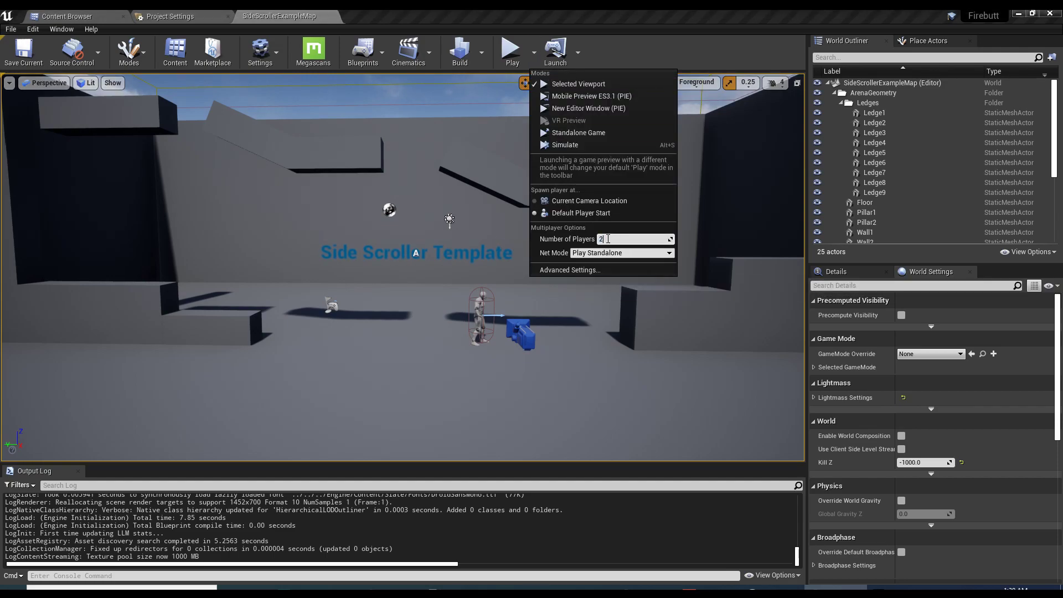
click(631, 50)
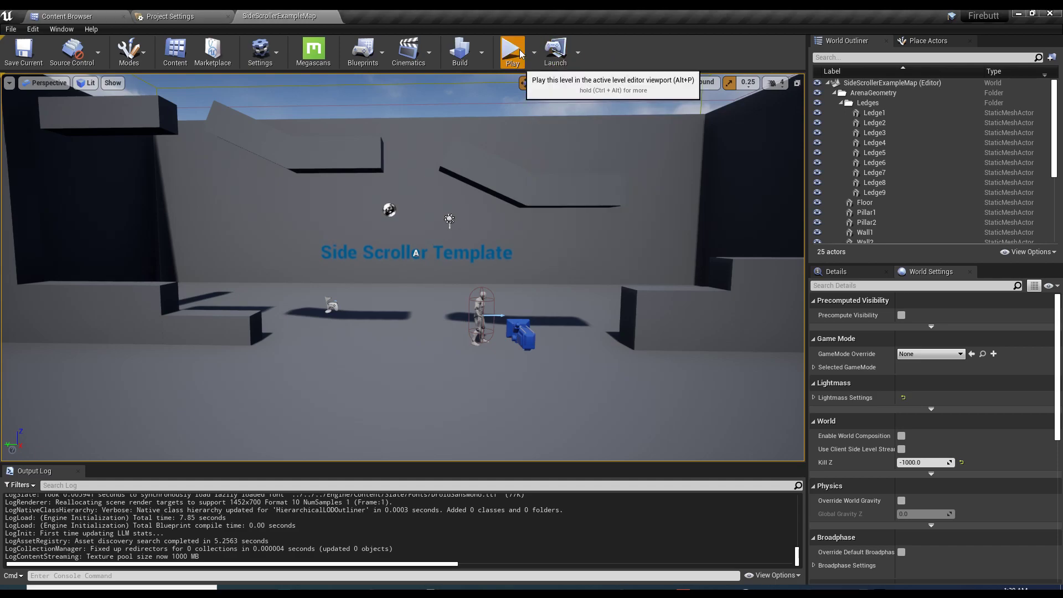
click(512, 53)
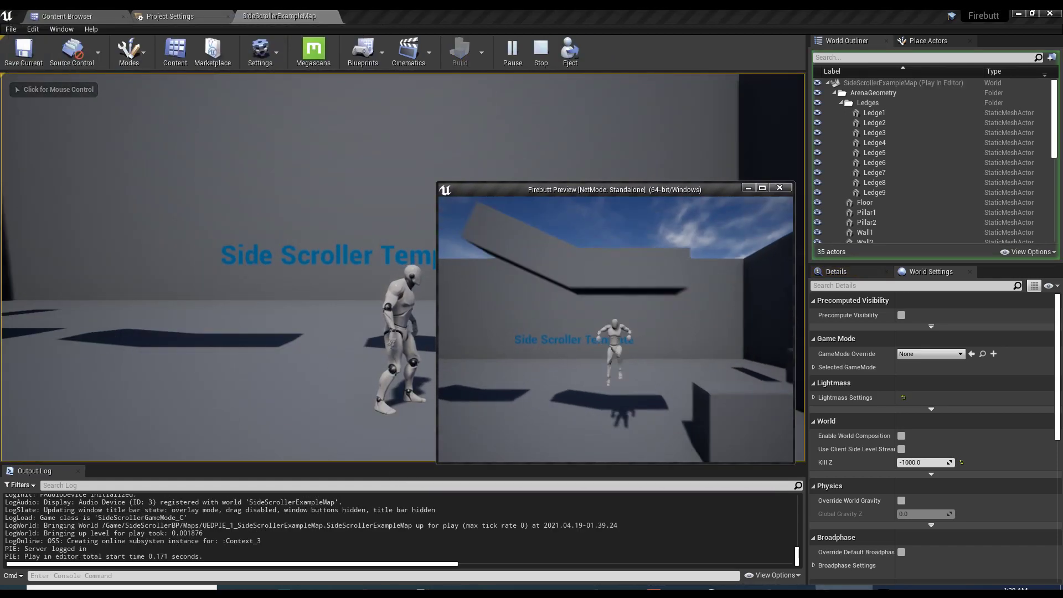
click(513, 311)
click(612, 284)
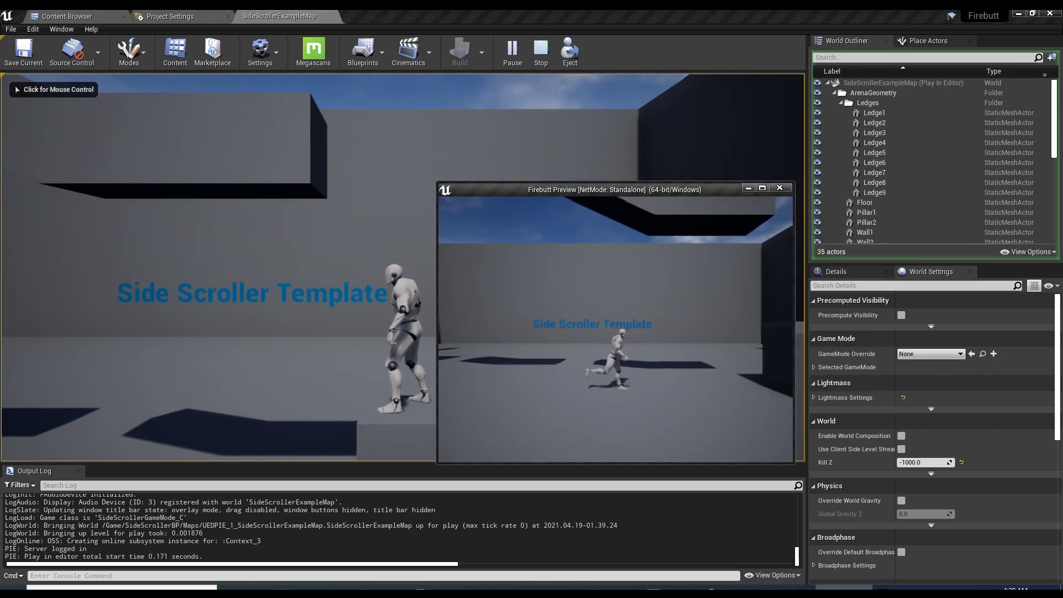
key(space)
key(Left)
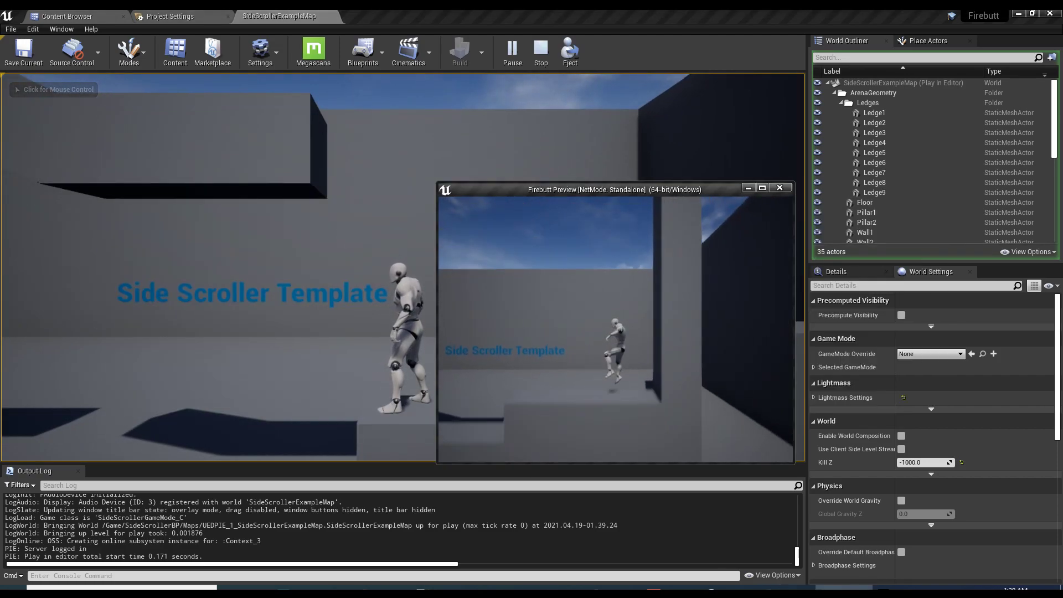
key(space)
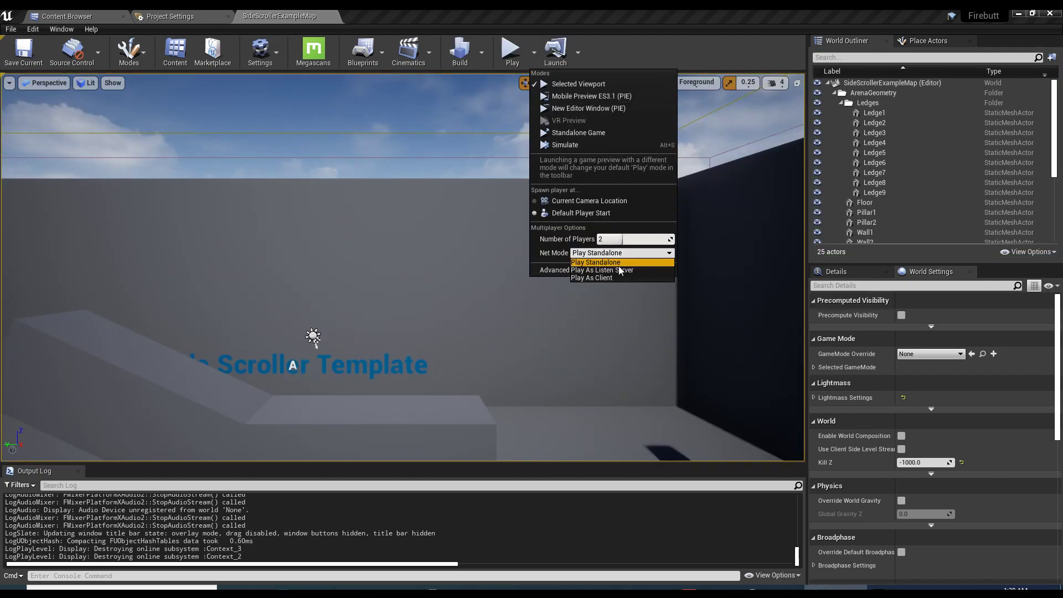
- Play again with Net Mode set to Play As Client, then end the session
click(603, 273)
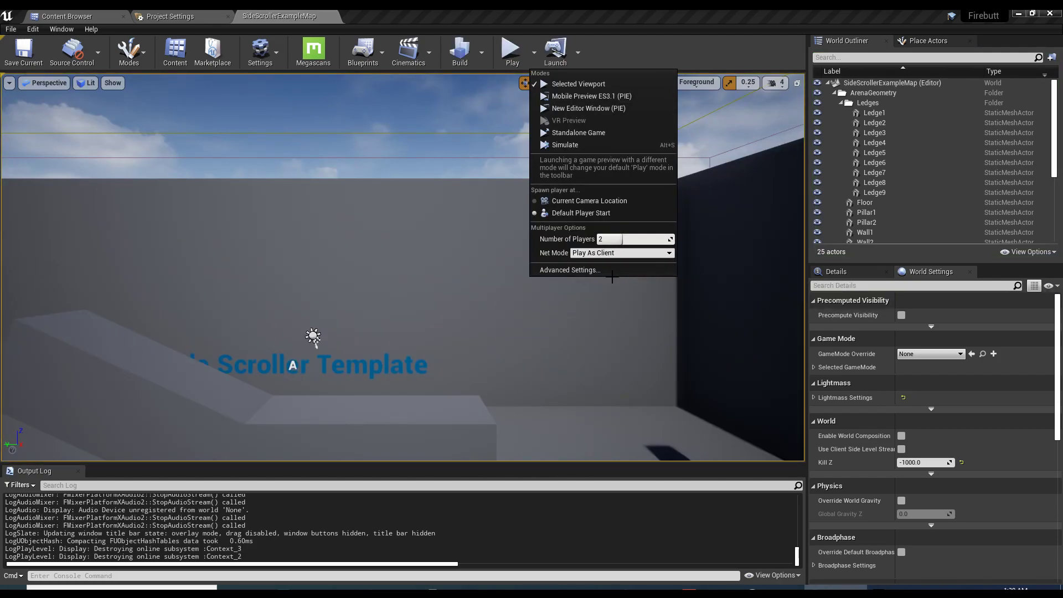
click(512, 50)
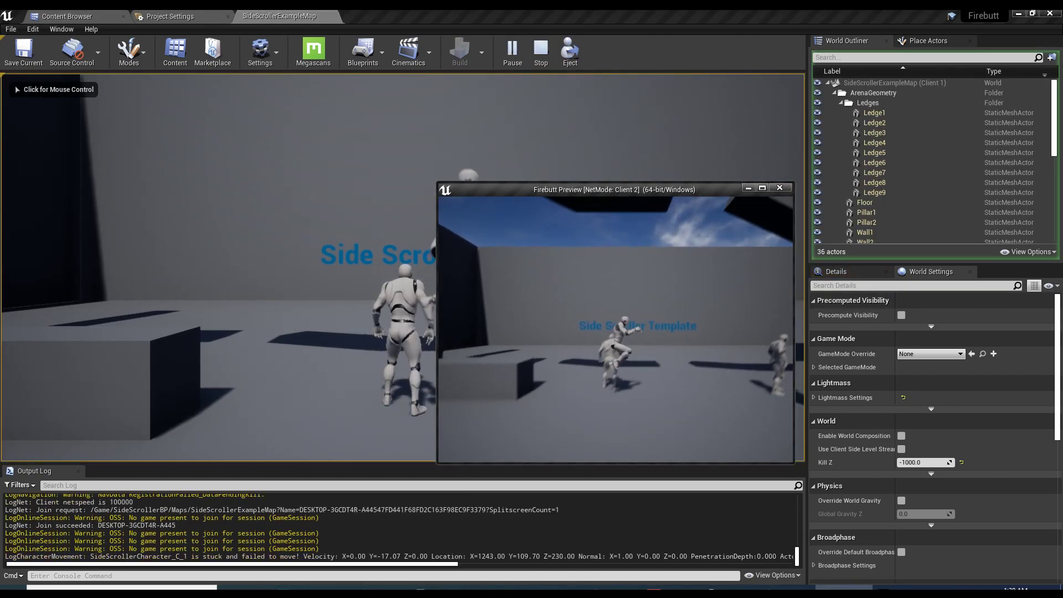
key(Left)
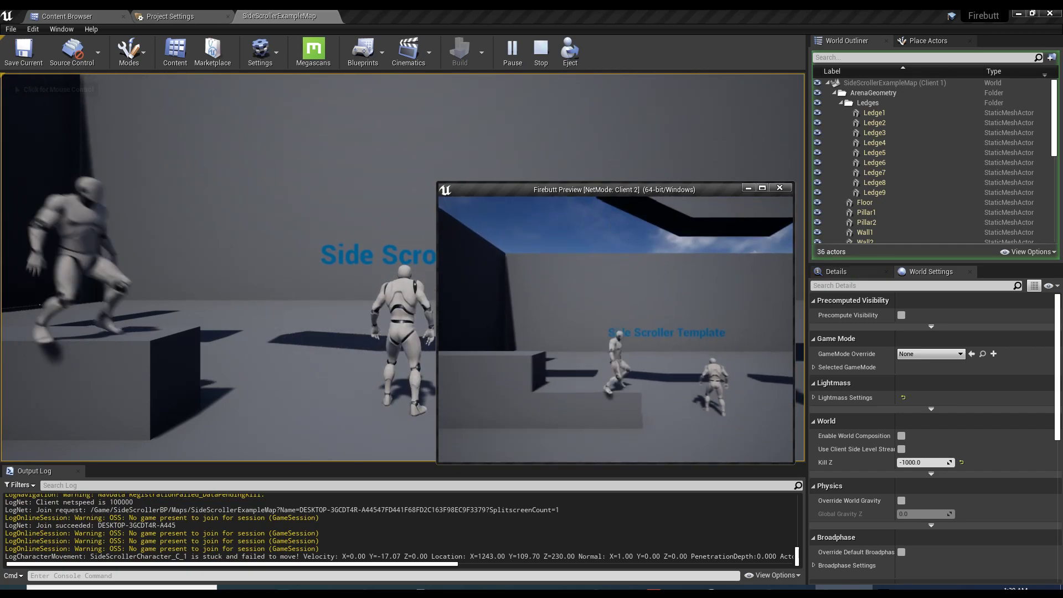
key(space)
click(501, 287)
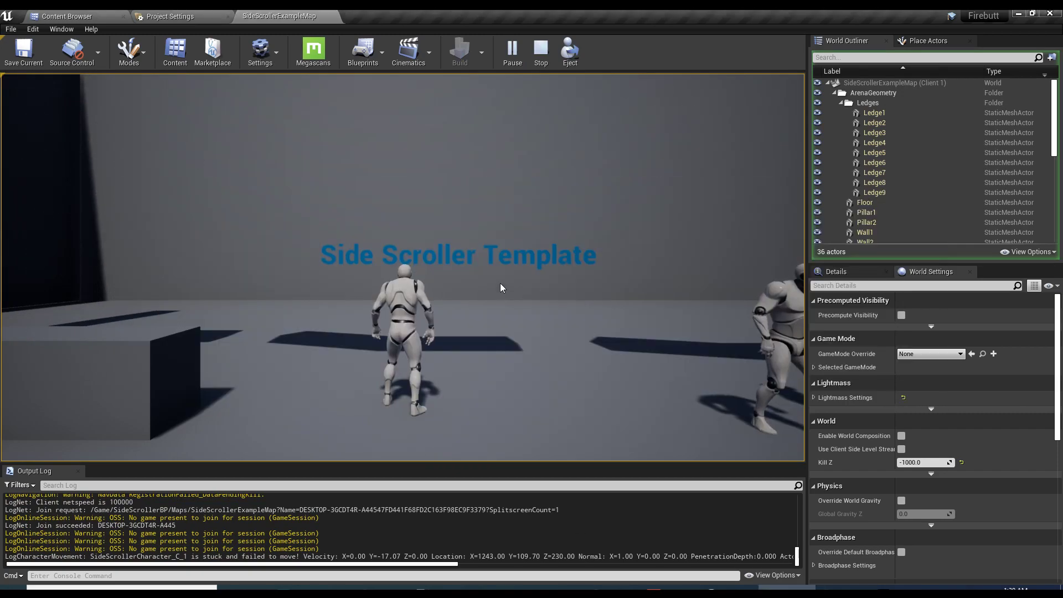
key(alt+Tab)
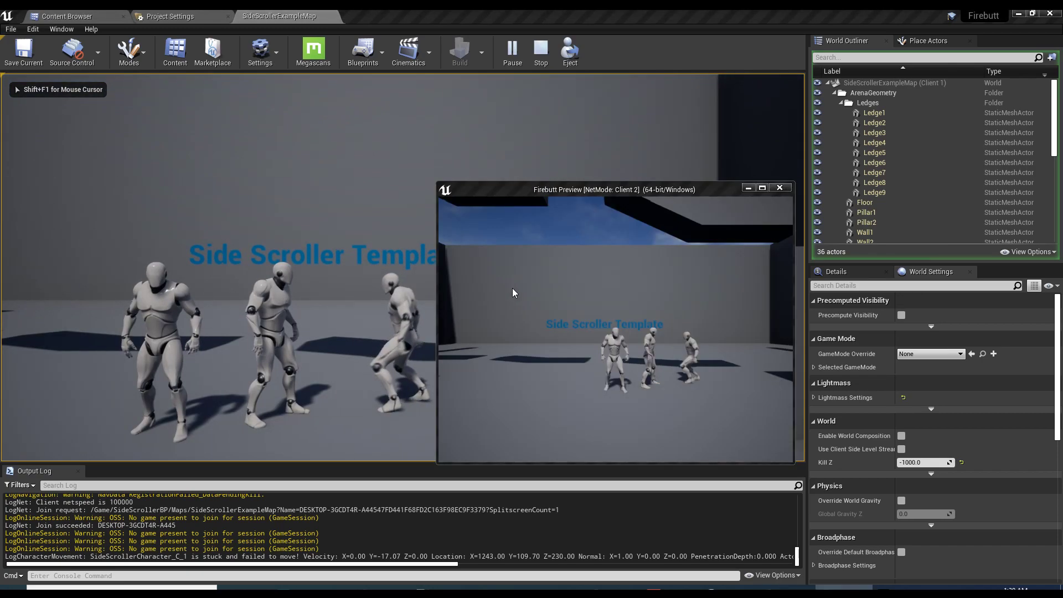
key(a)
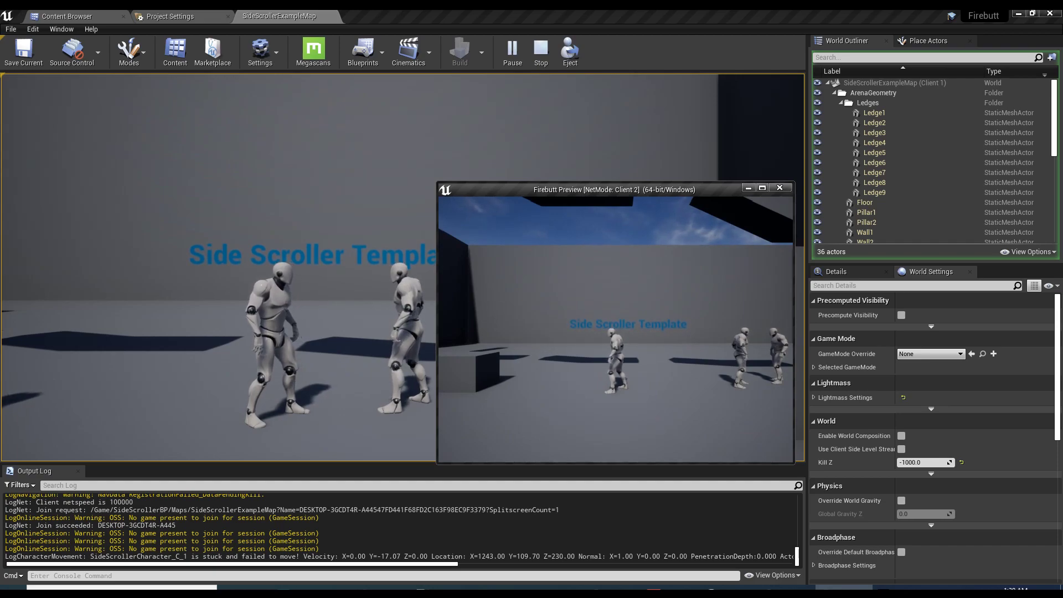
key(Escape)
- Search Project Settings for 'split' to find the splitscreen options
click(35, 29)
click(69, 186)
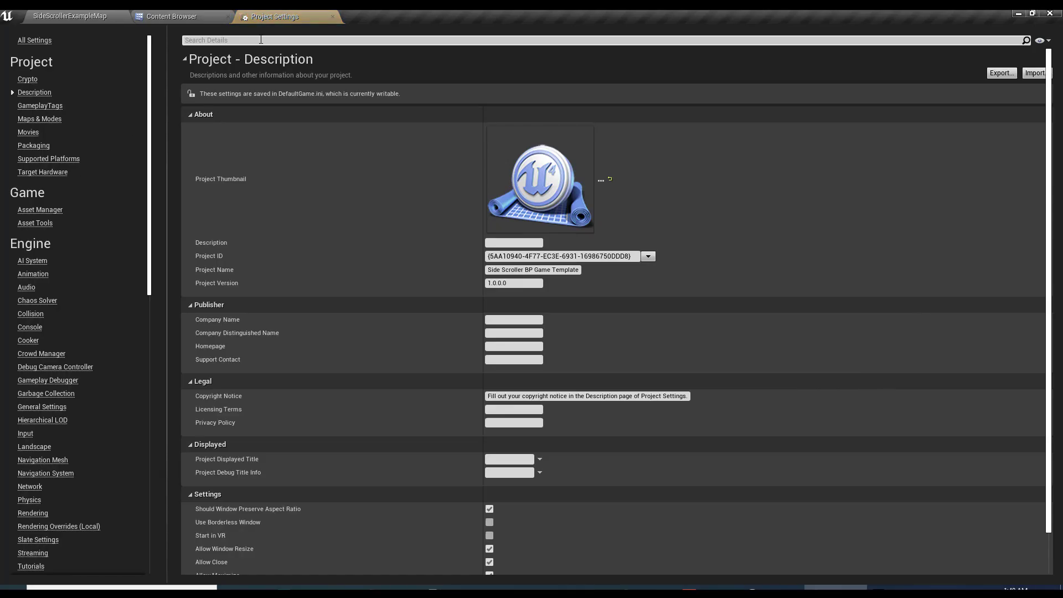
text(split)
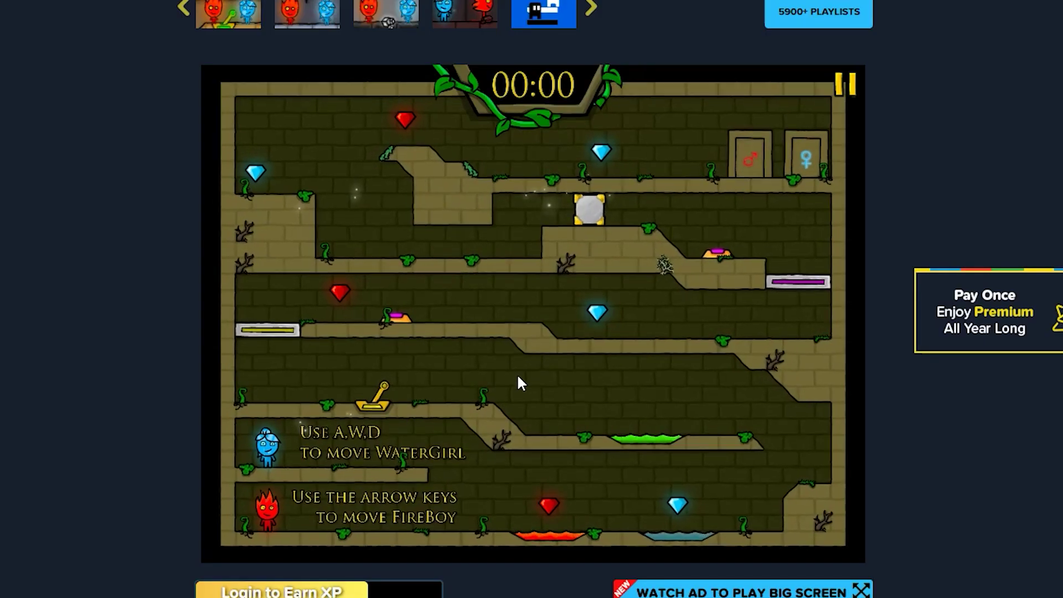
- Run Fireboy right while moving Watergirl back and forth along the lower ledge
key(d)
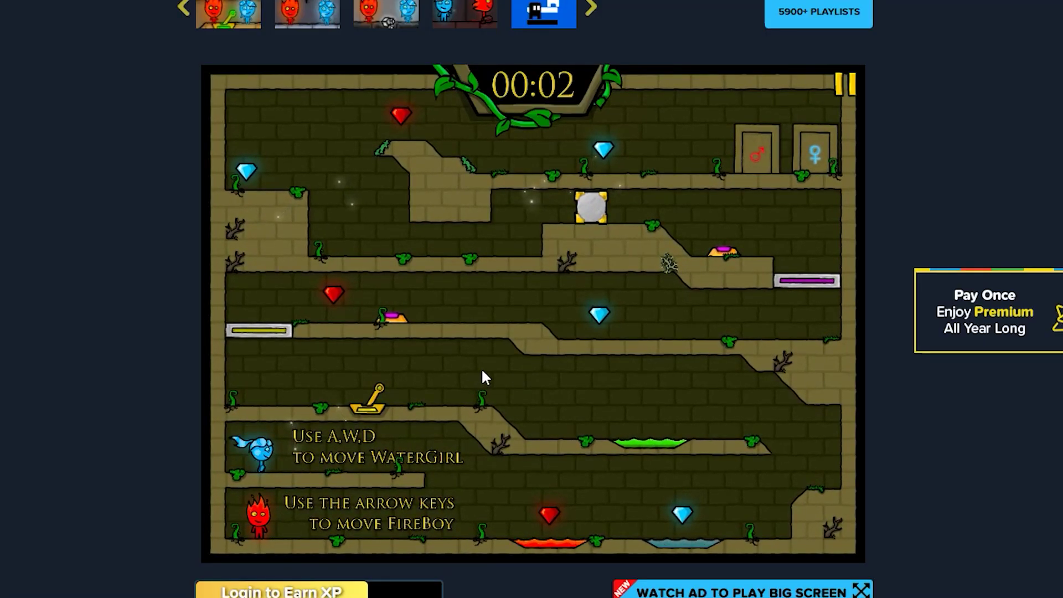
key(Right)
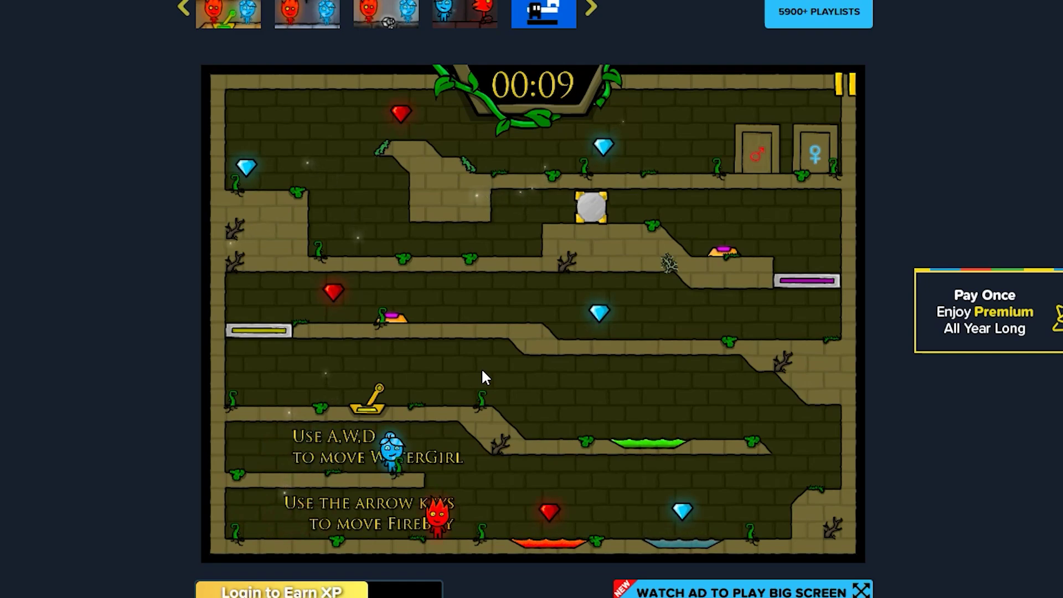
key(d)
key(a)
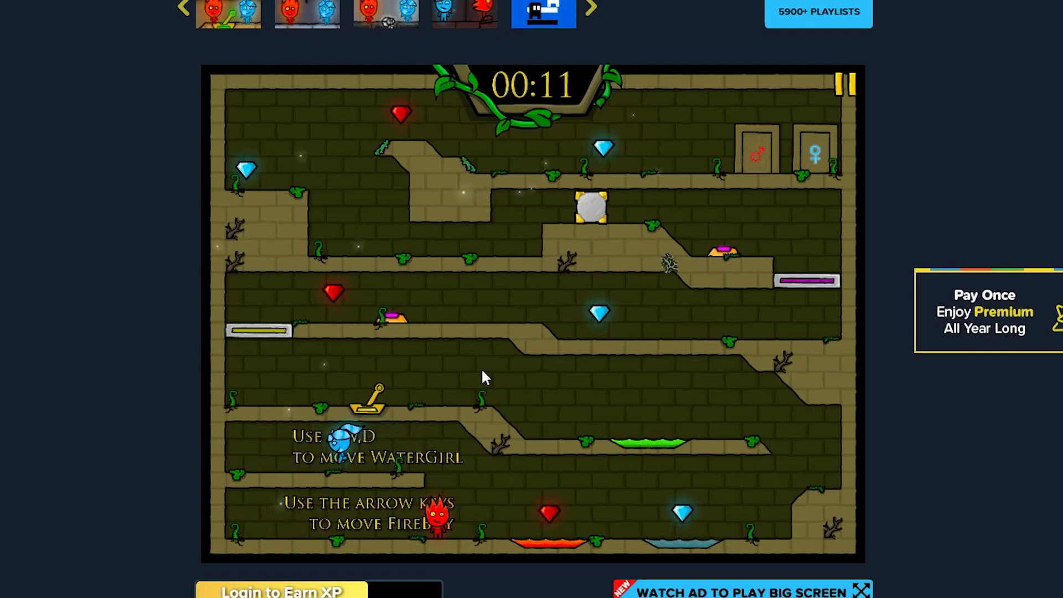
key(d)
key(w)
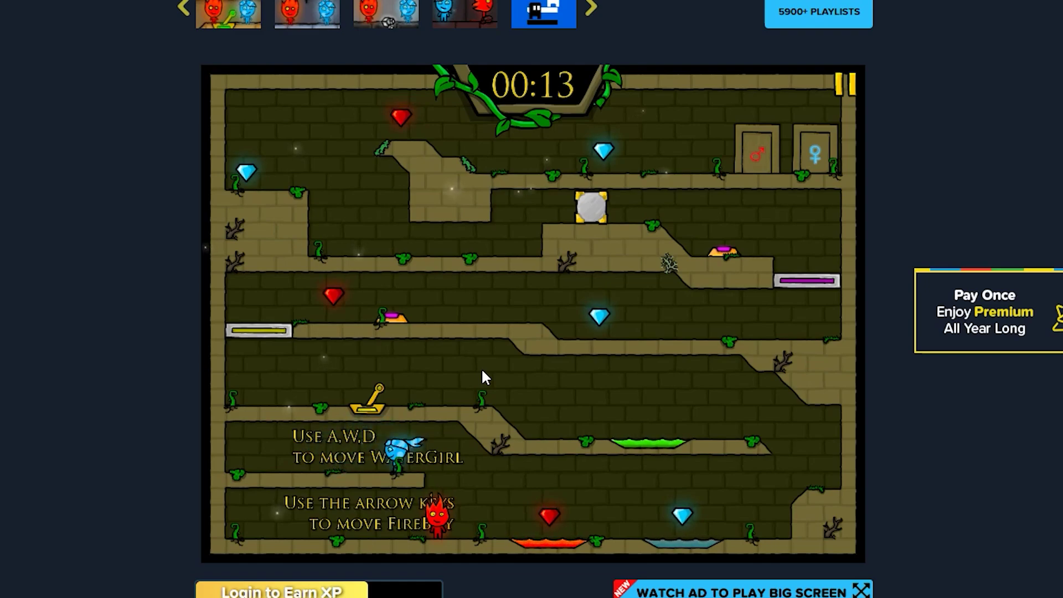
key(a)
- Jump Fireboy onto the red gem, run Watergirl into the lava, then retry
key(Right)
key(Up)
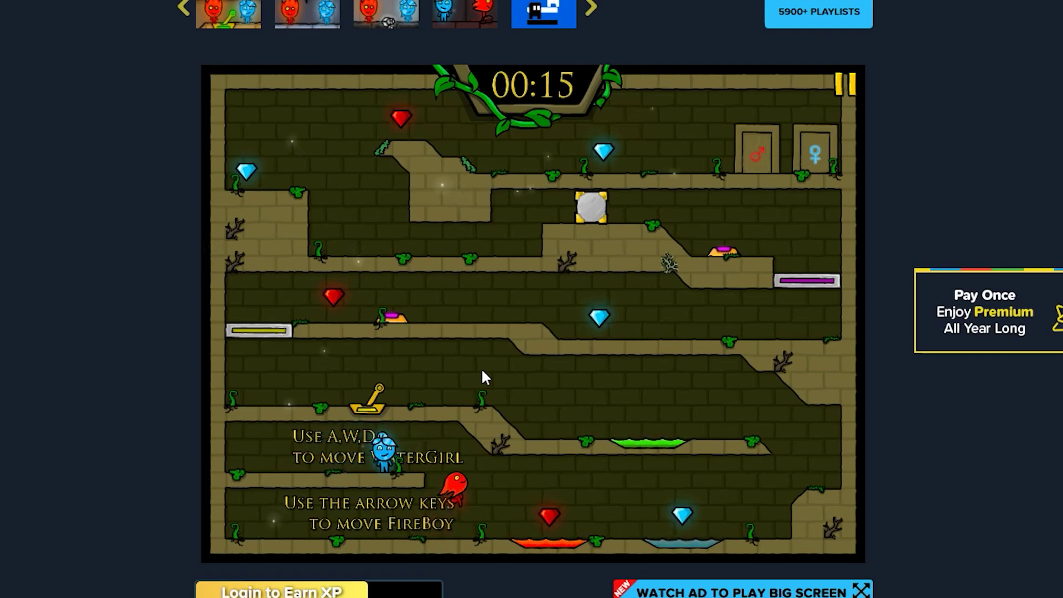
key(Up)
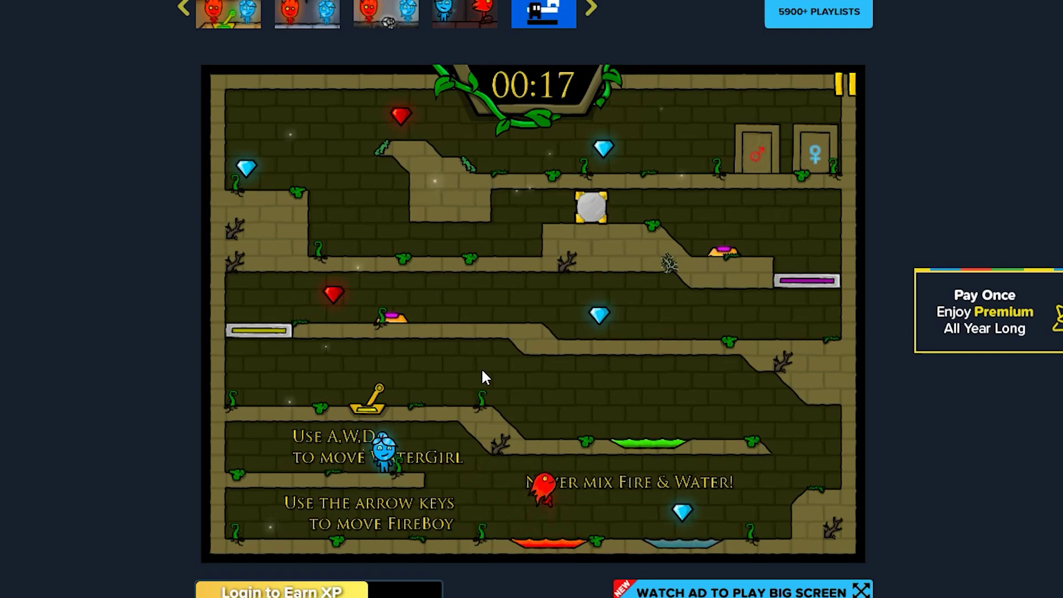
key(a)
key(d)
key(w)
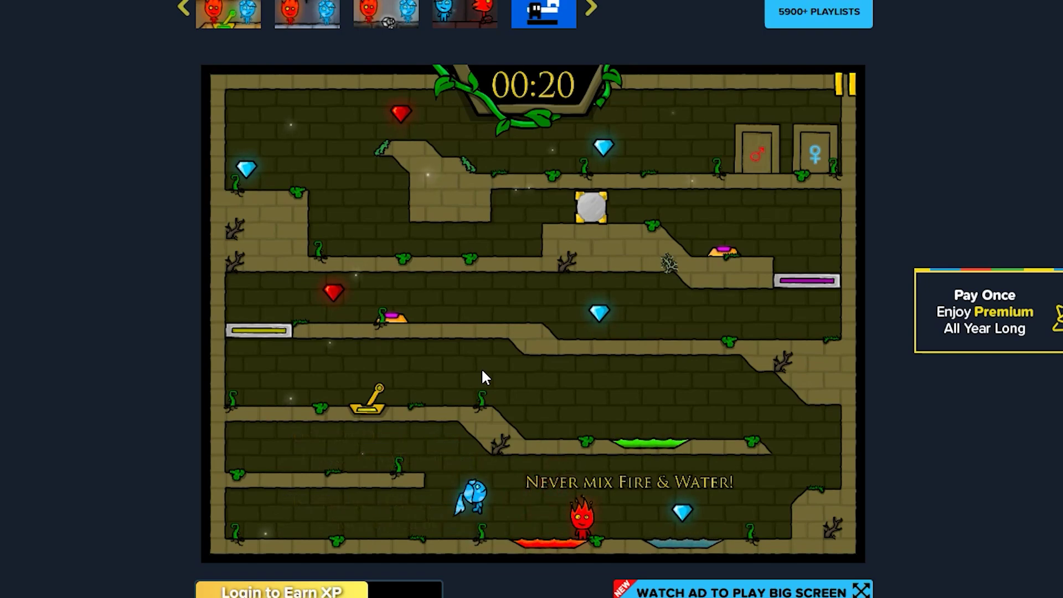
key(d)
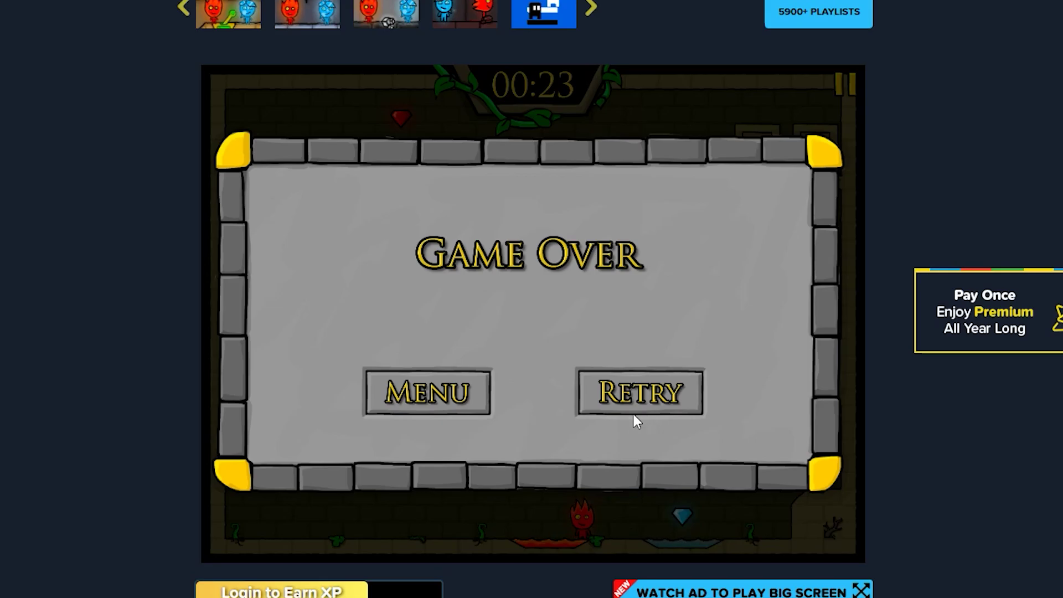
click(647, 397)
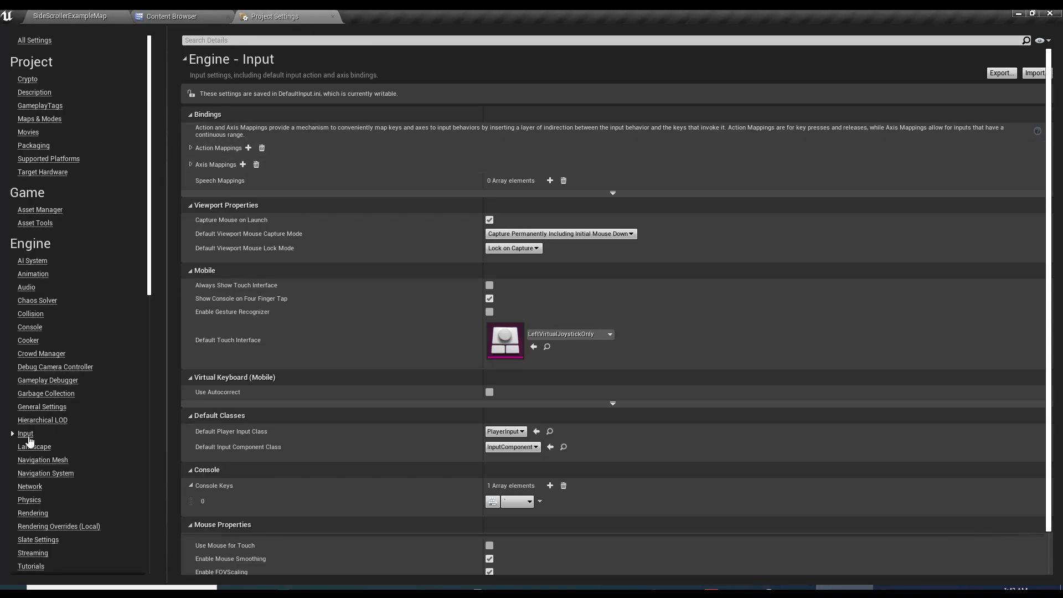
- Expand the action and axis mappings, add an action mapping, and rename Jump to WaterboyJump
click(190, 148)
click(191, 179)
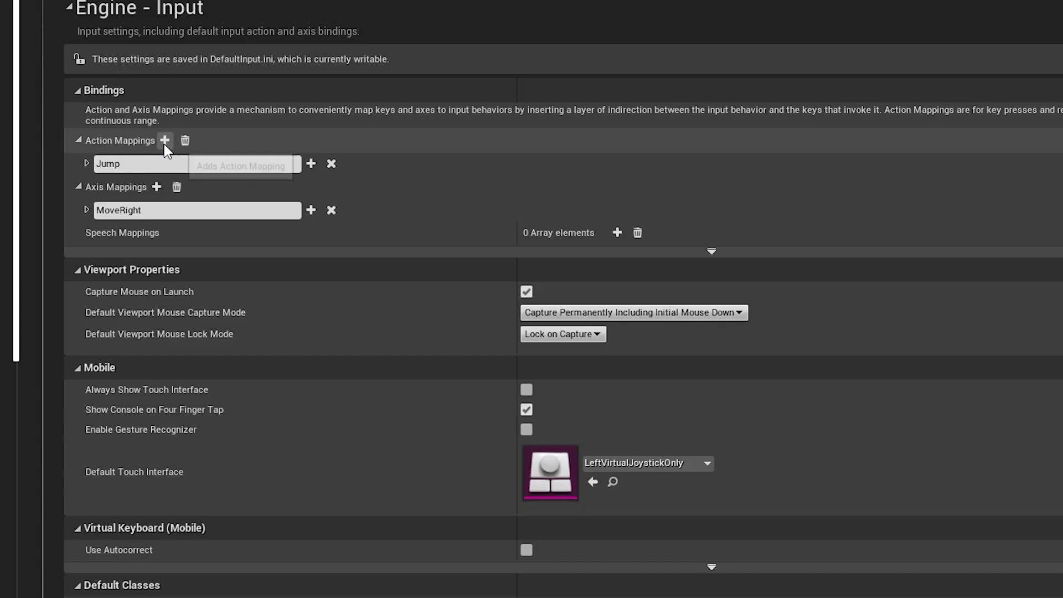
click(248, 148)
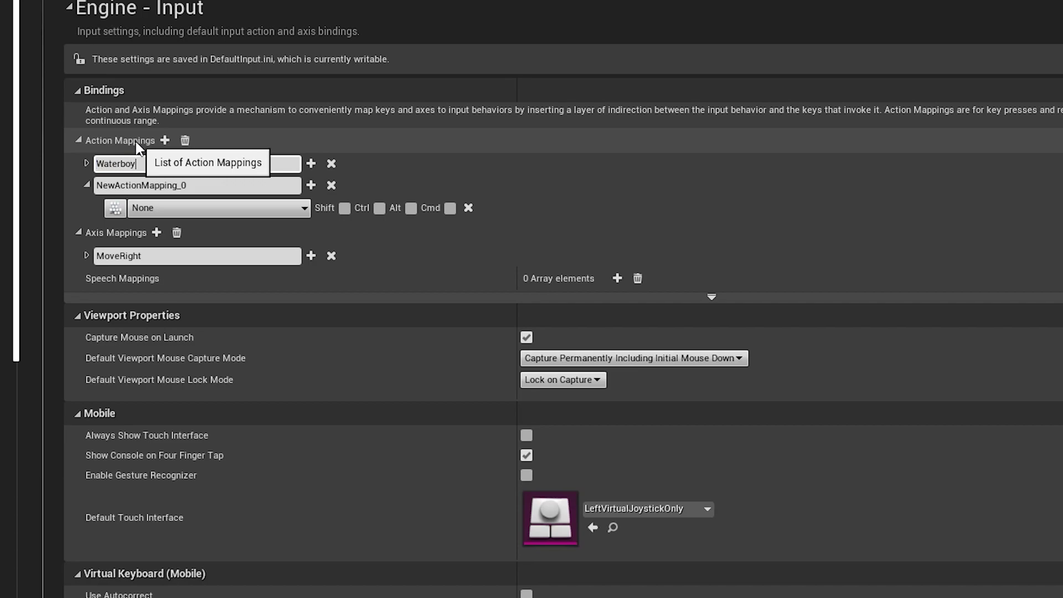
text(Jump)
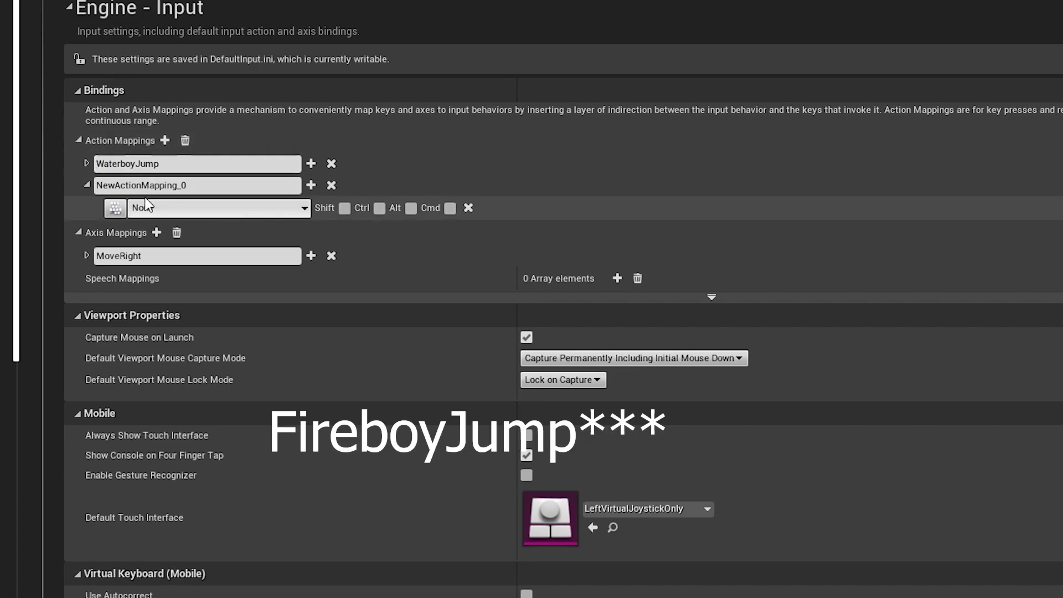
- Strip WaterboyJump to only the Up key and name the new mapping WatergirlJump
click(87, 163)
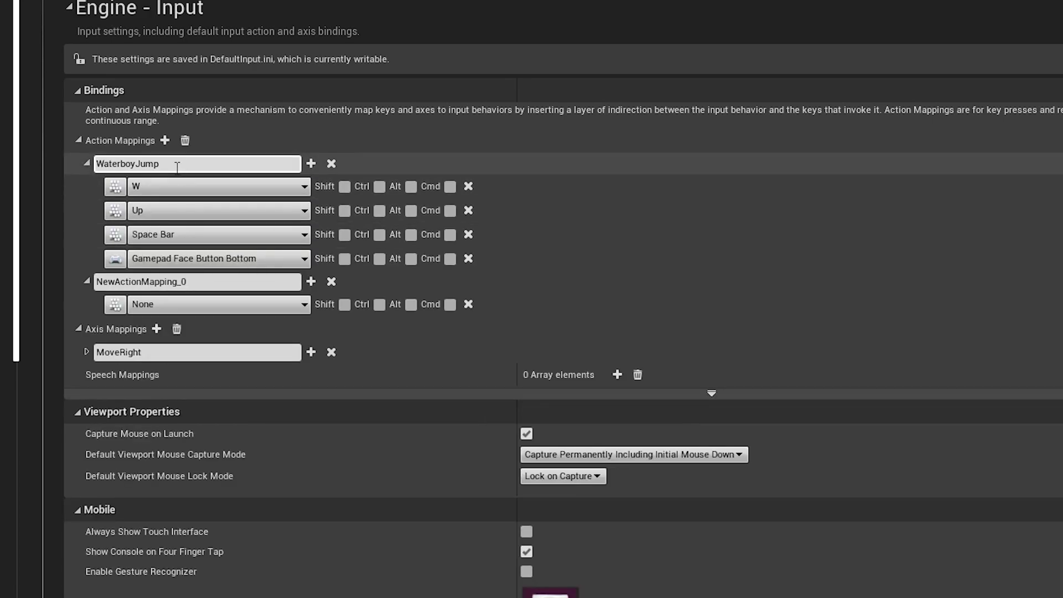
click(228, 211)
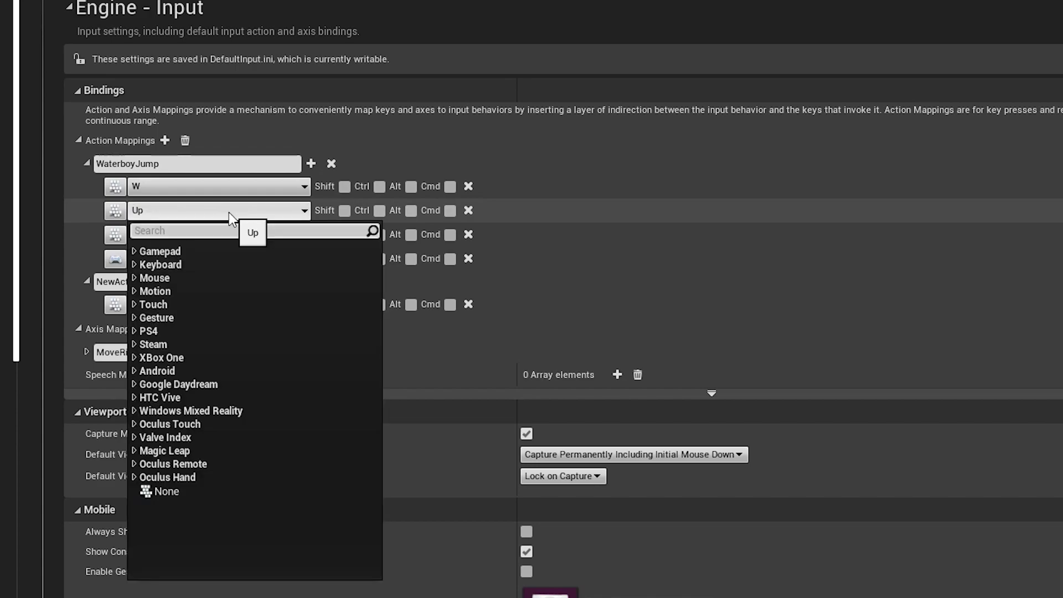
click(228, 211)
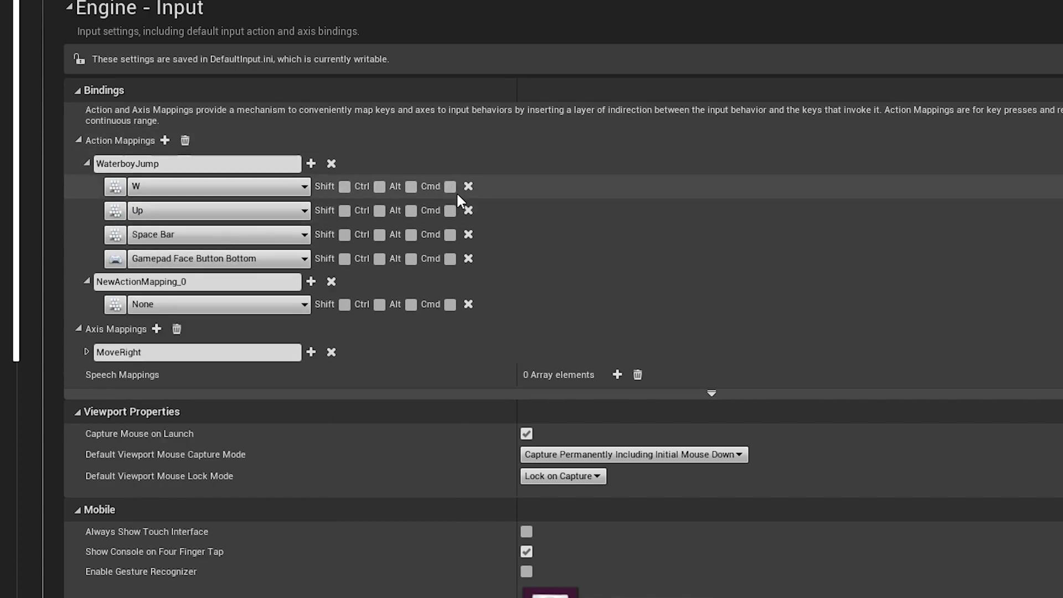
click(470, 186)
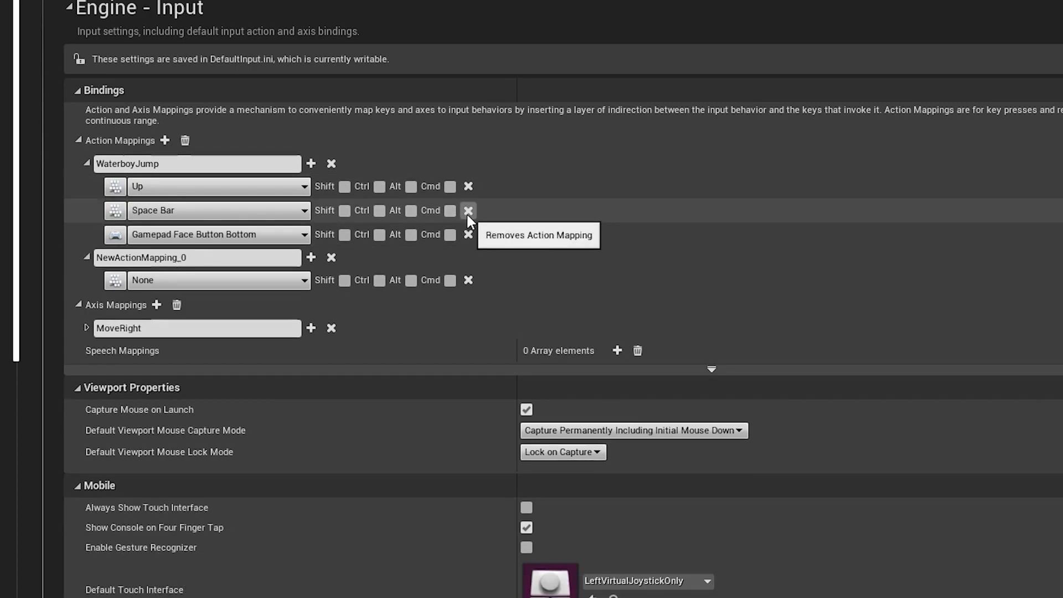
click(468, 211)
click(469, 211)
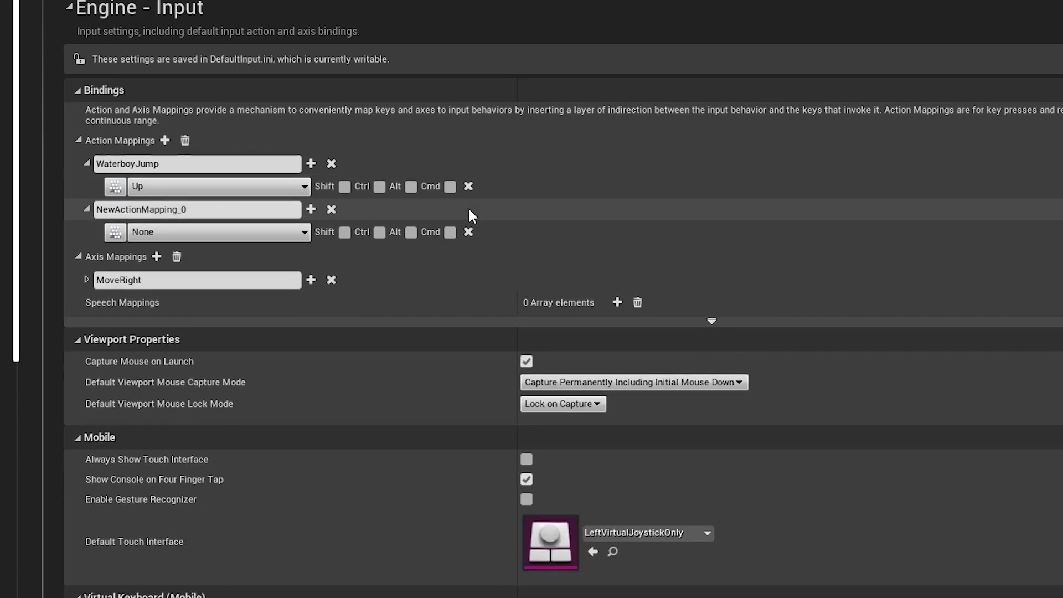
click(217, 210)
text(WatergirlJump)
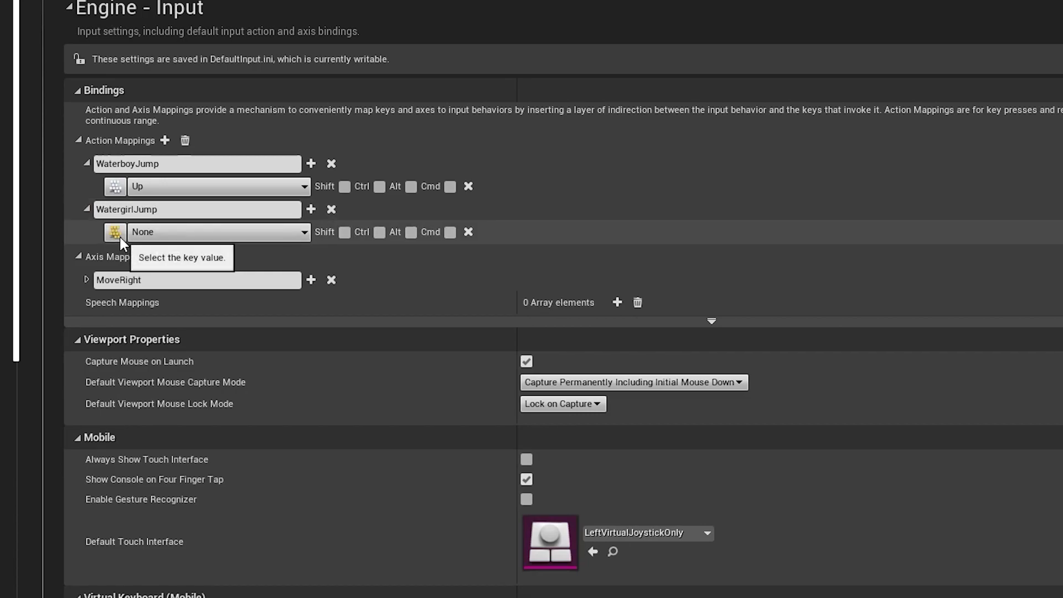
text(w)
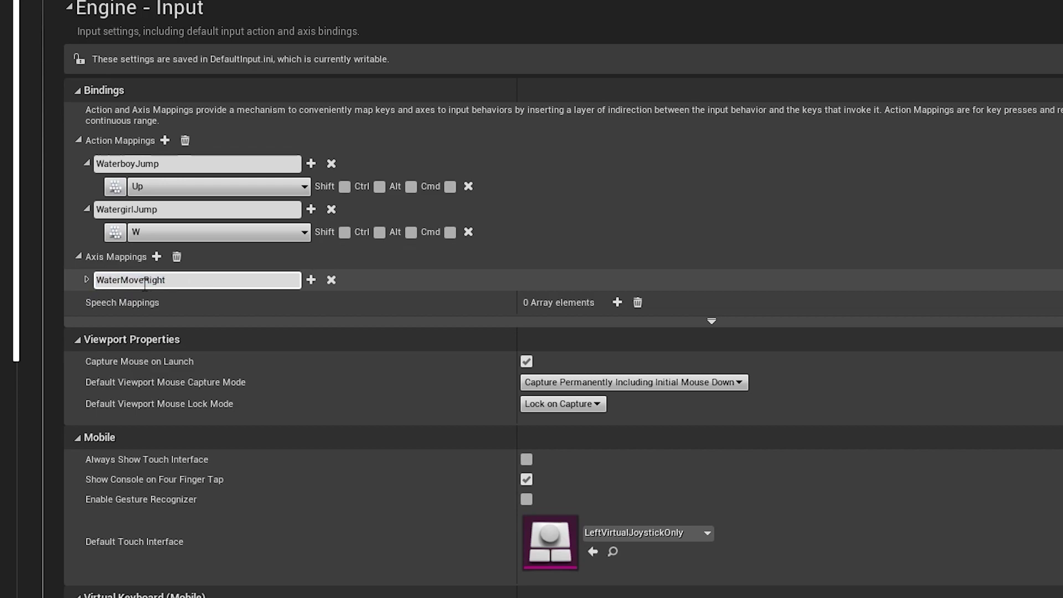
- Remove all the old key bindings from WaterboyMoveRight
click(87, 280)
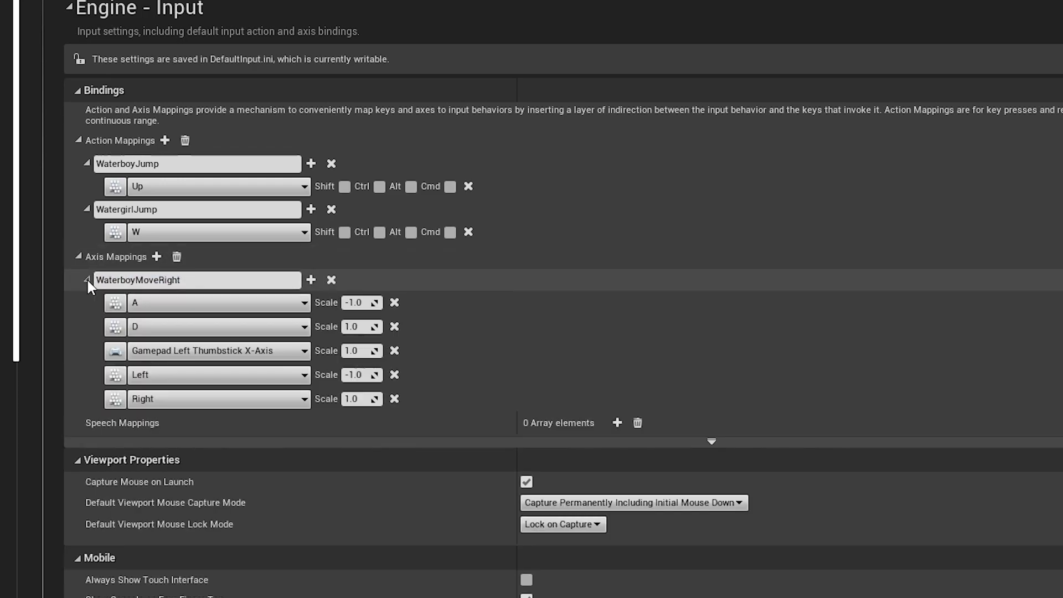
click(394, 303)
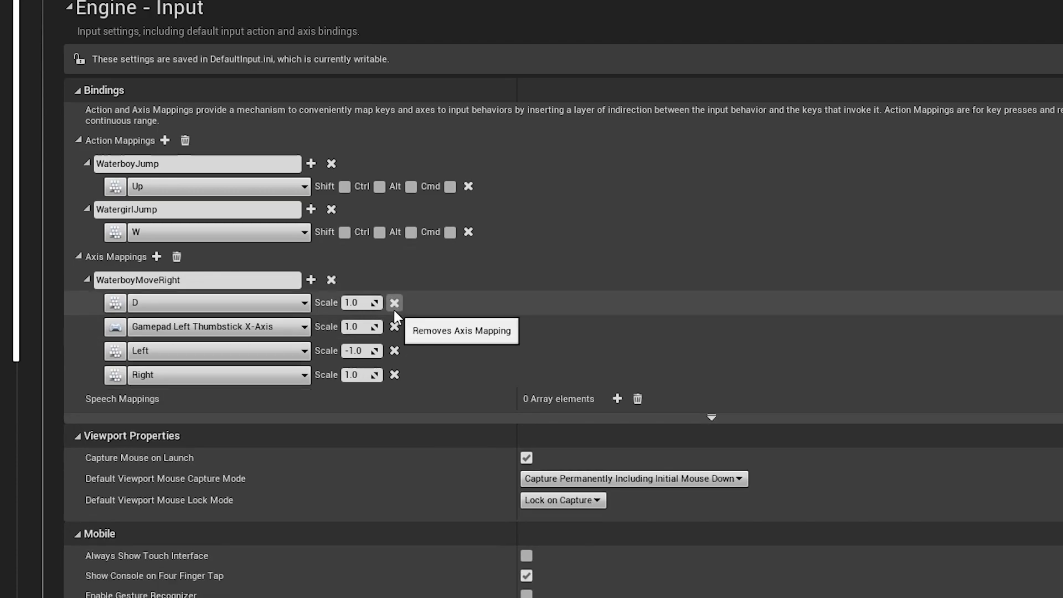
click(394, 303)
click(394, 303)
click(394, 304)
click(394, 303)
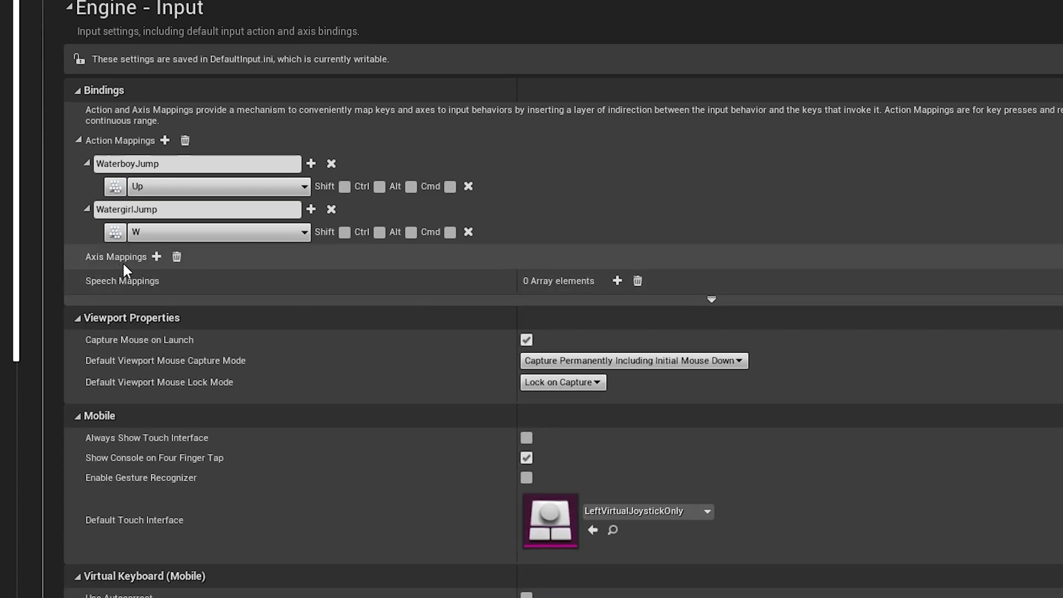
- Add a WaterboyMoveRight axis with Right at scale -1.0 and Left at 1.0
click(157, 256)
click(207, 283)
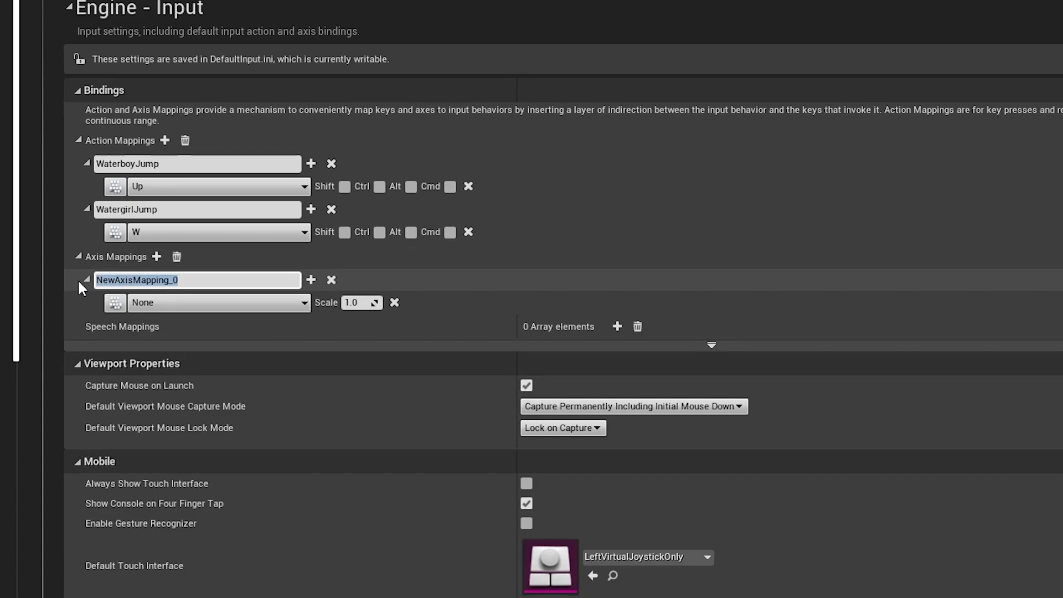
text(WaterboyMoveRight)
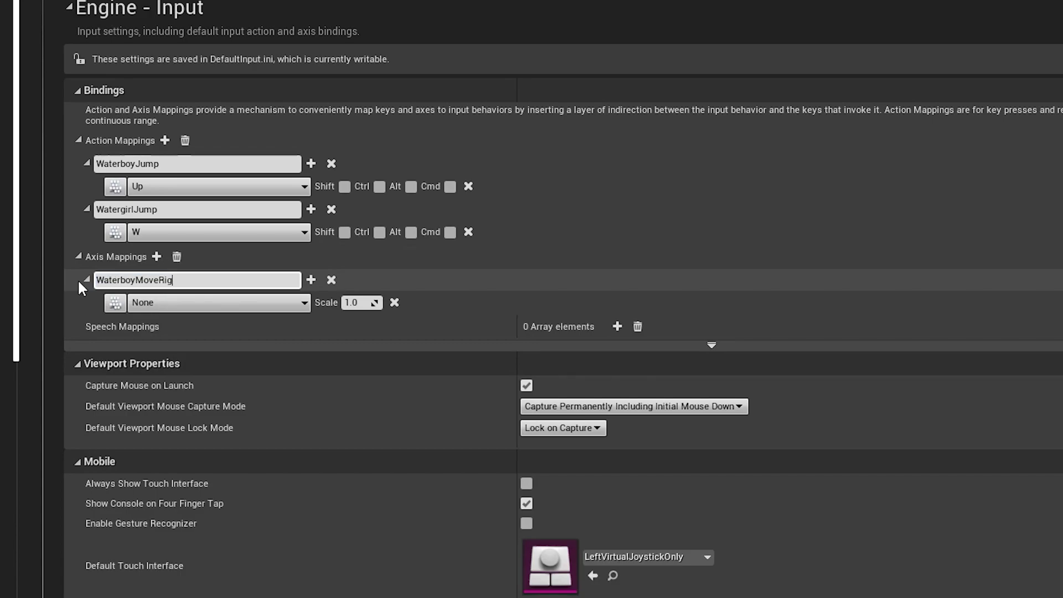
key(Return)
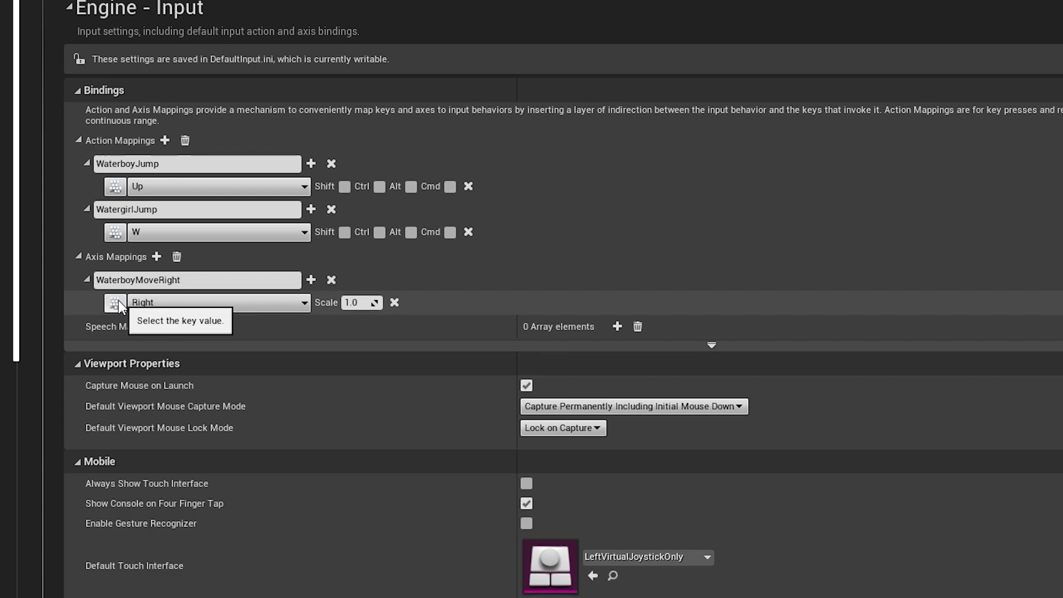
click(357, 302)
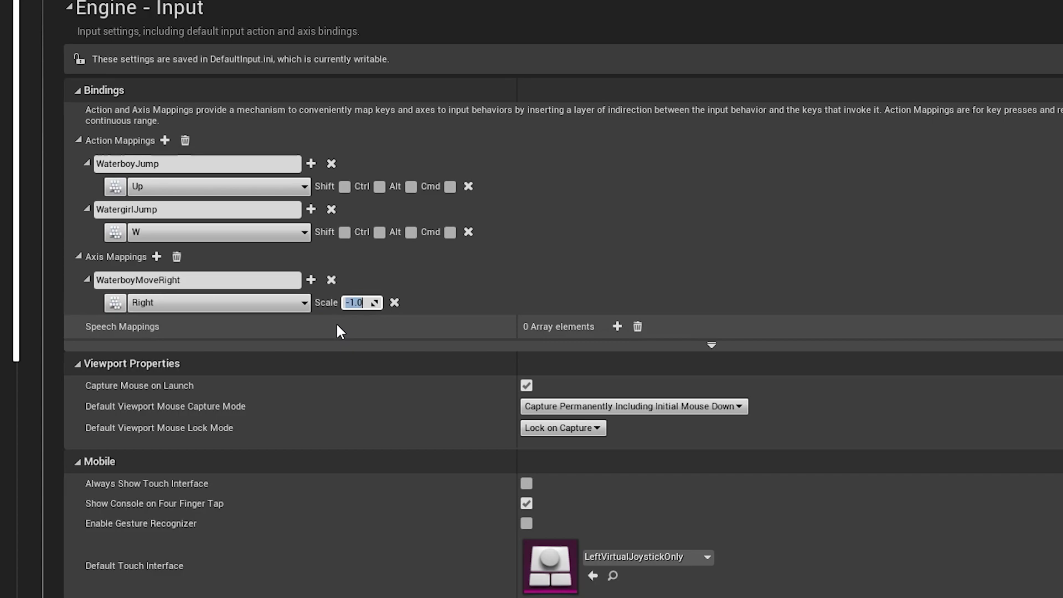
click(311, 279)
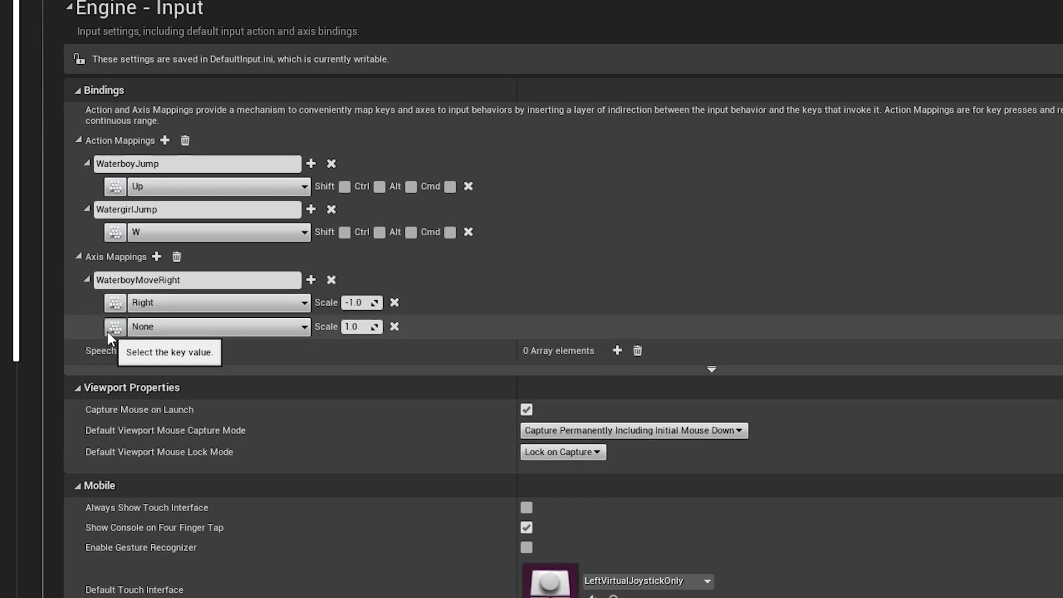
key(Left)
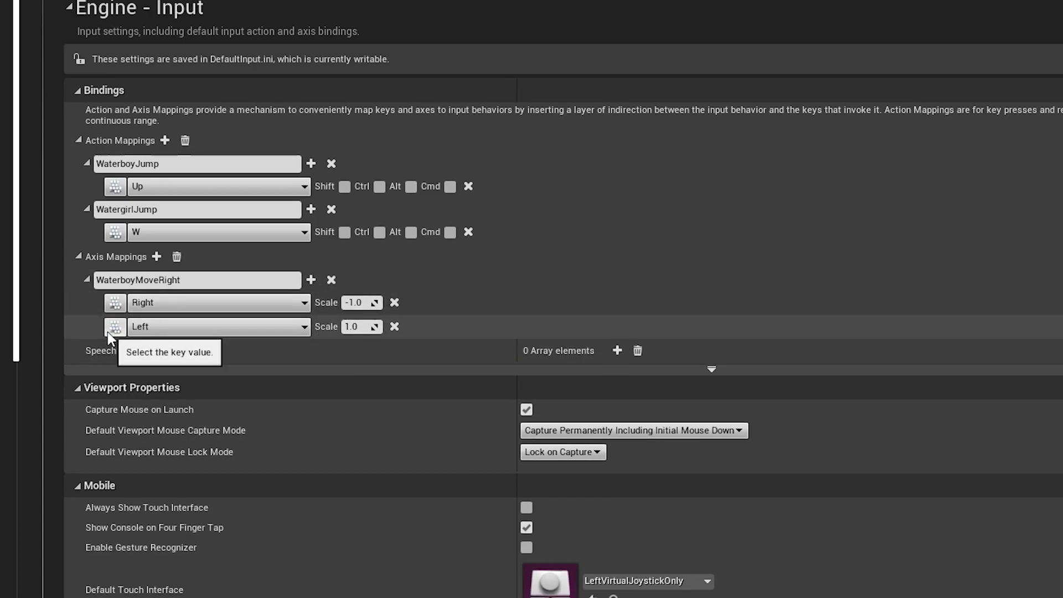
click(357, 326)
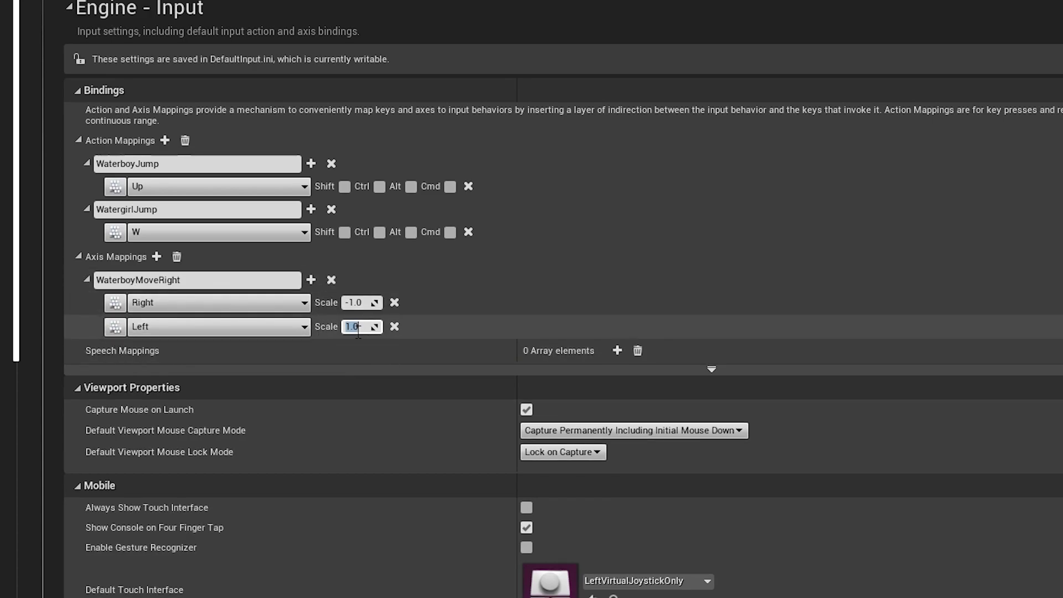
- Add a WatergirlMoveRight axis with A at scale 1.0 and D at -1.0
click(157, 257)
drag(197, 349, 98, 351)
text(WatergirlMoveRight)
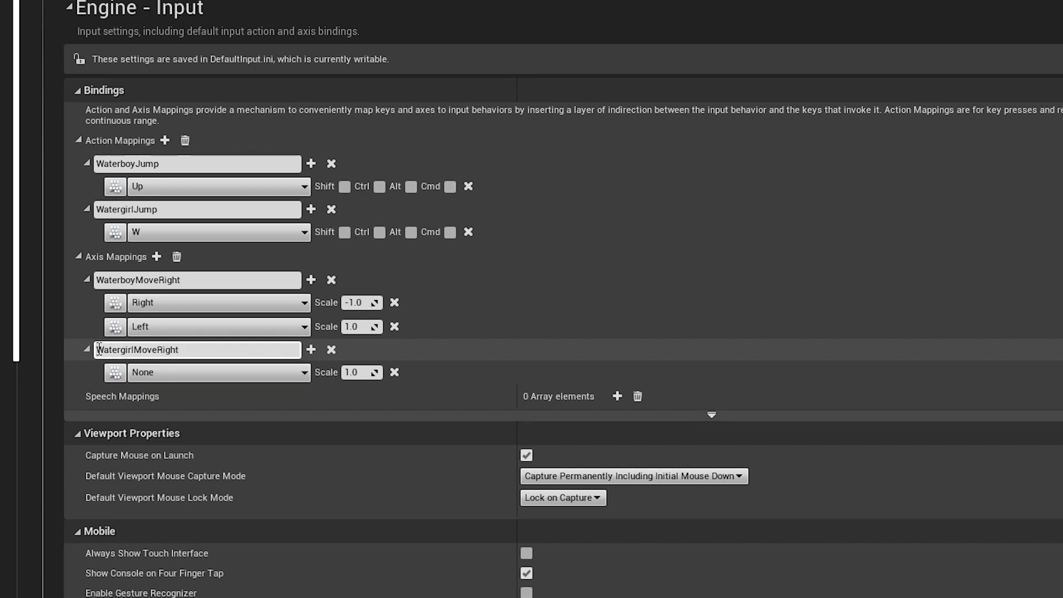
click(362, 372)
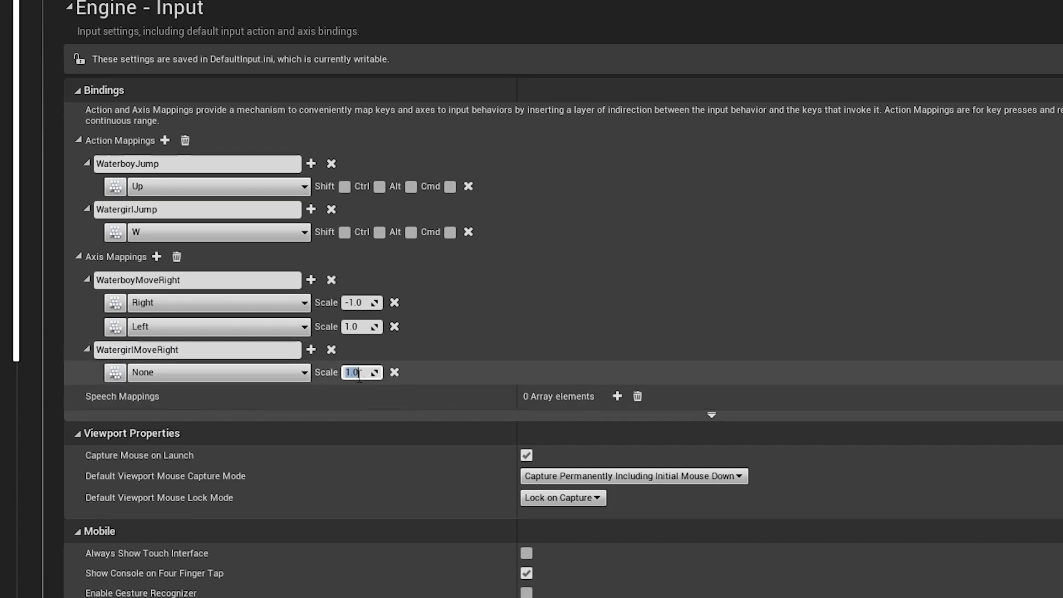
click(310, 350)
click(115, 396)
key(d)
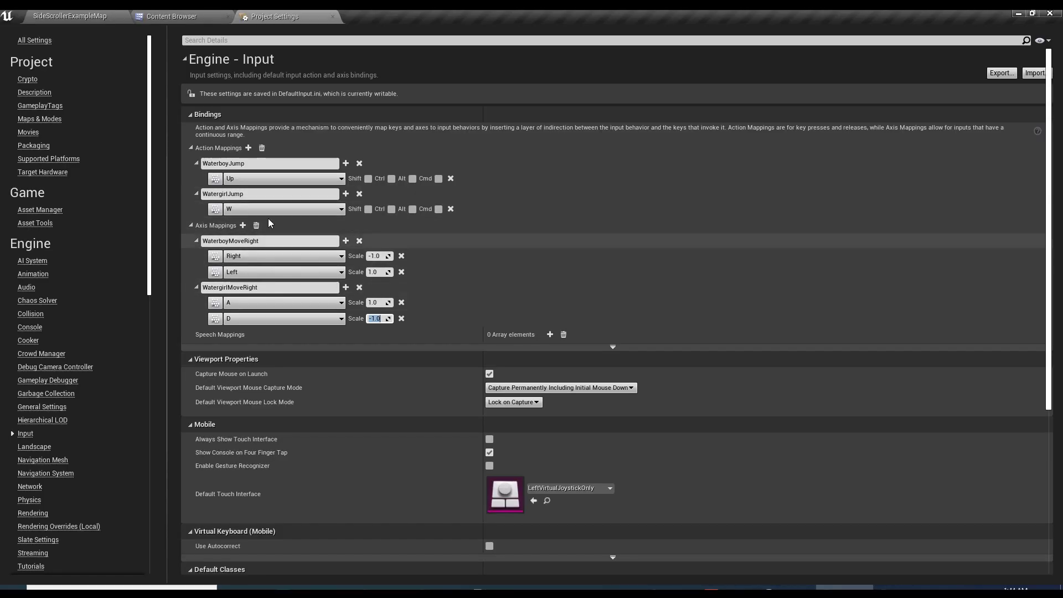
- Select SideScrollerCharacter in SideScrollerExampleMap and browse to its blueprint asset
click(92, 17)
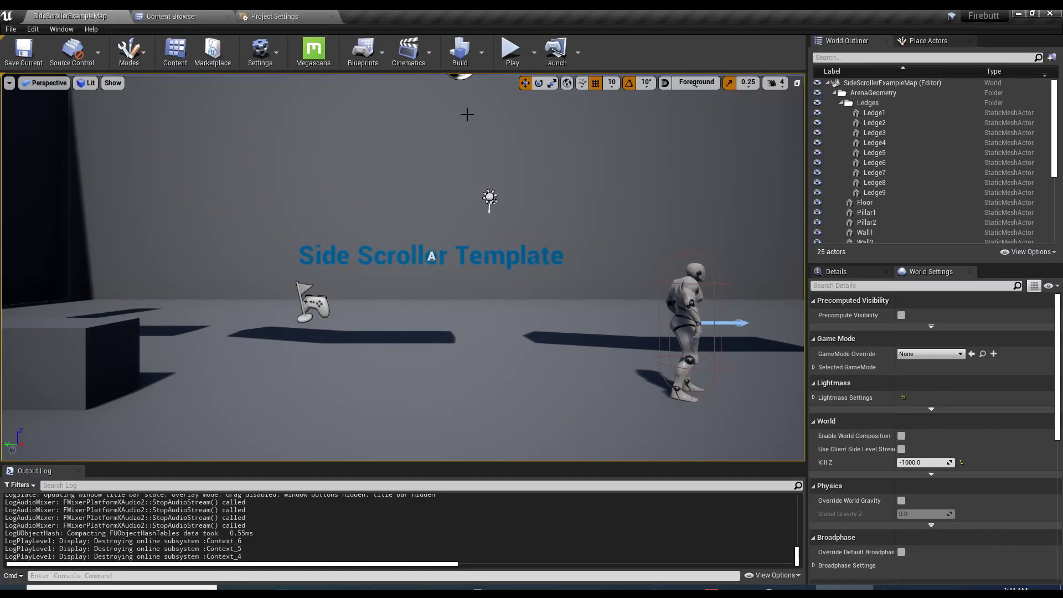
middle_drag(453, 198, 427, 272)
click(427, 272)
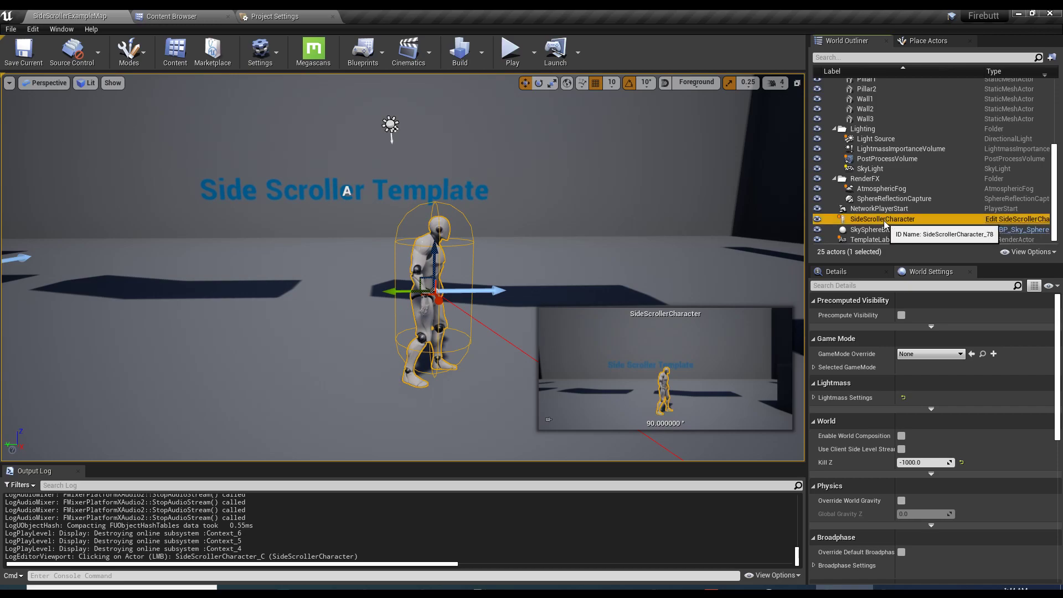
right_click(917, 222)
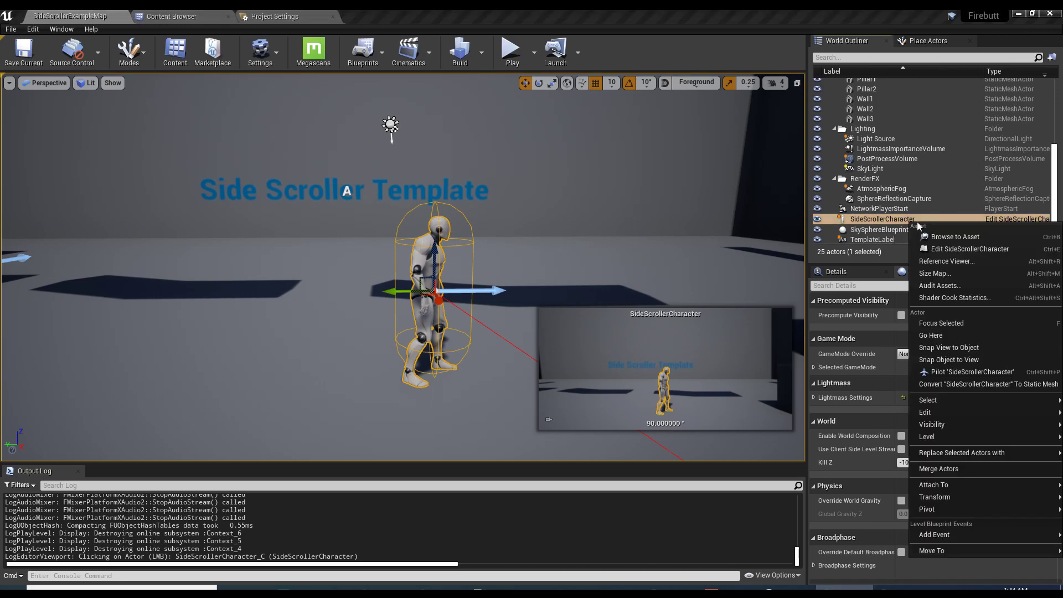
click(948, 238)
- Show the Sources folder tree and go from SideScrollerBP to the top-level Content folder
click(11, 55)
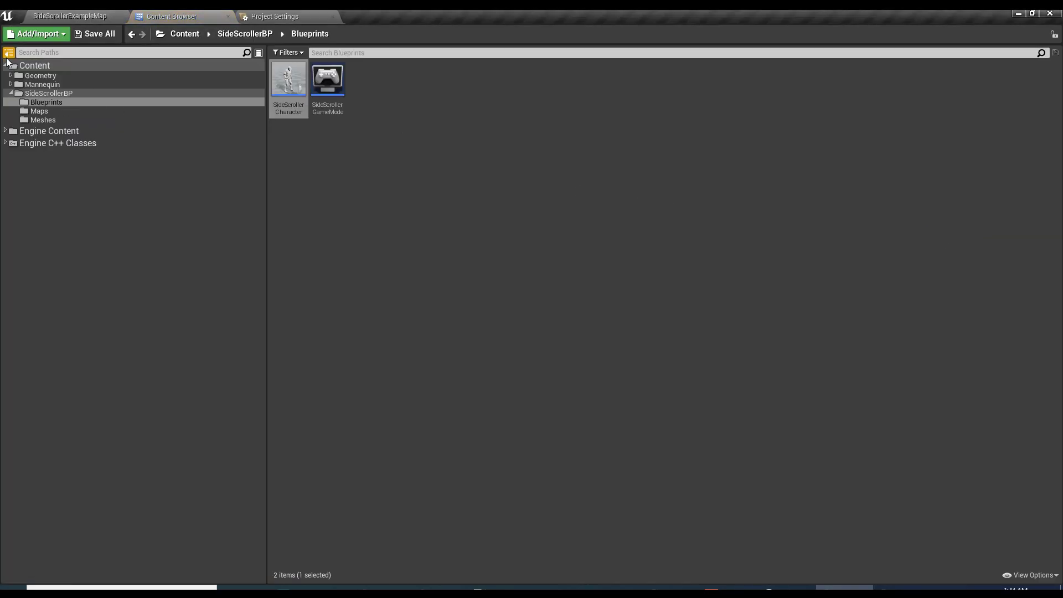
click(66, 94)
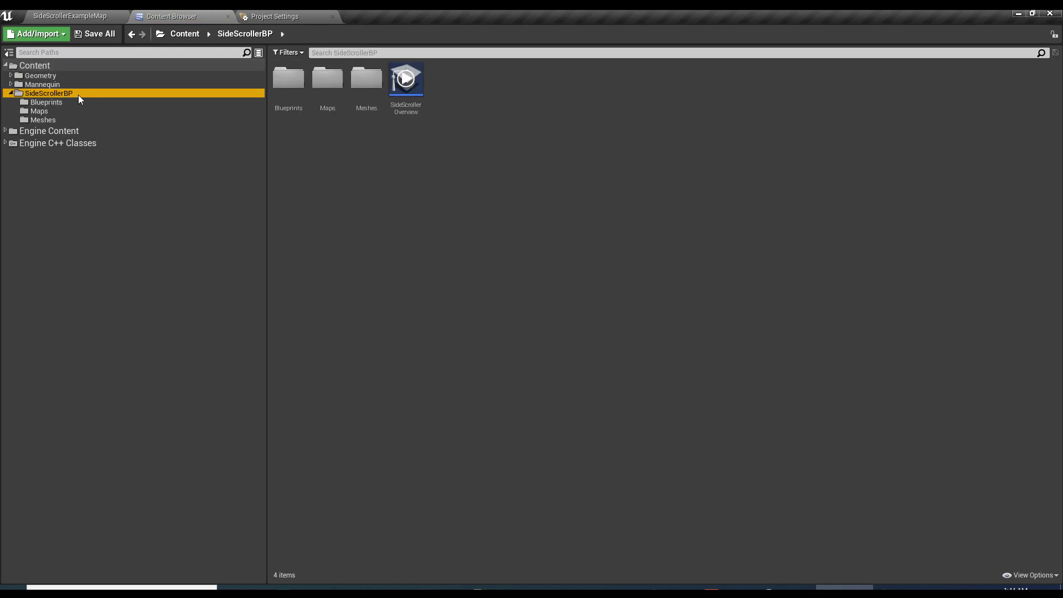
click(48, 66)
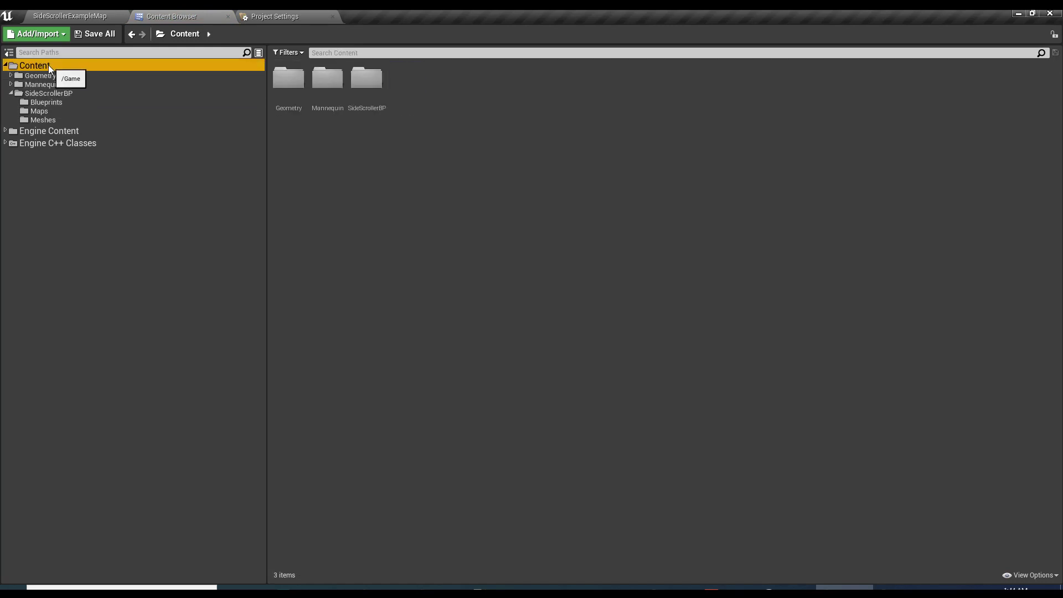
right_click(438, 169)
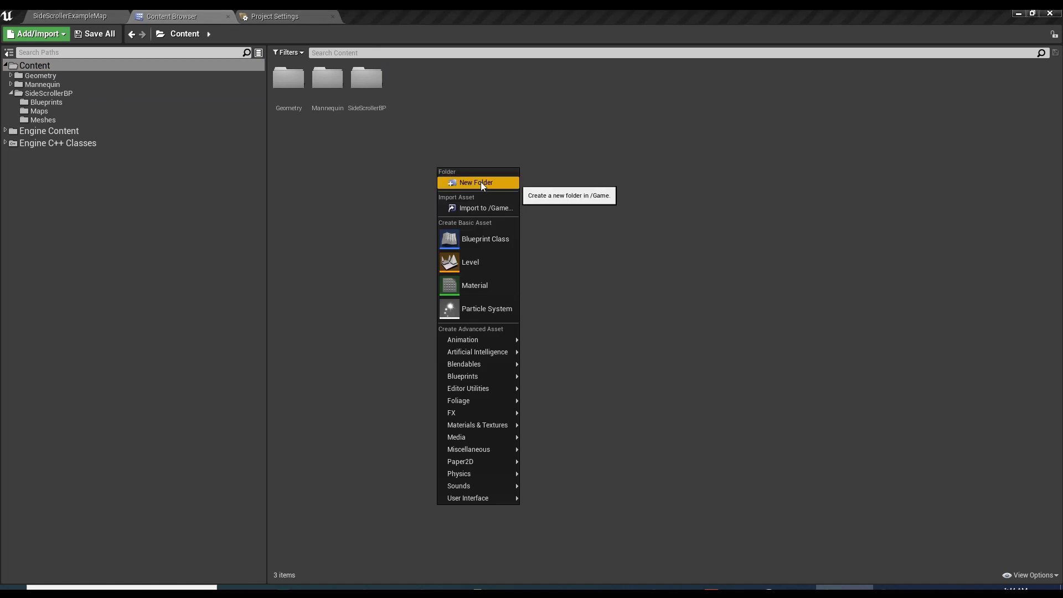
- Create a new folder named Waterboy in Content
click(481, 183)
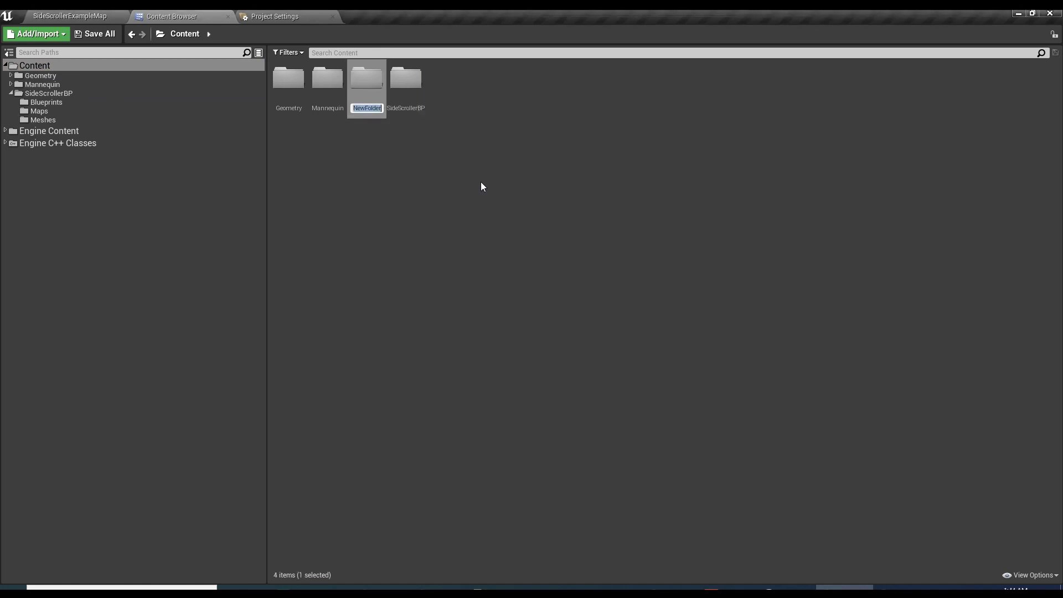
text(Waterboy)
key(Return)
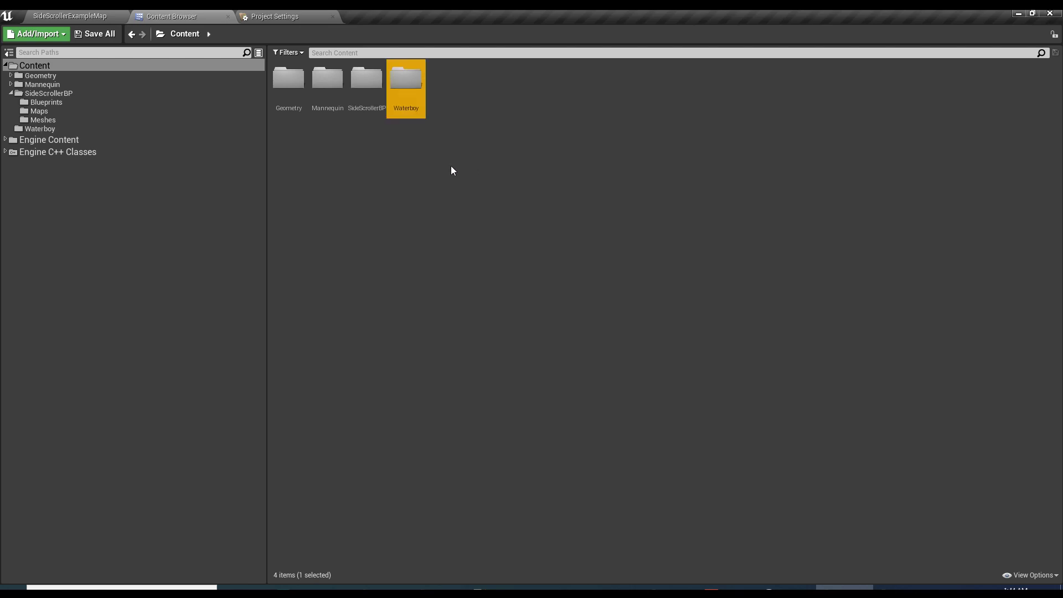
double_click(409, 88)
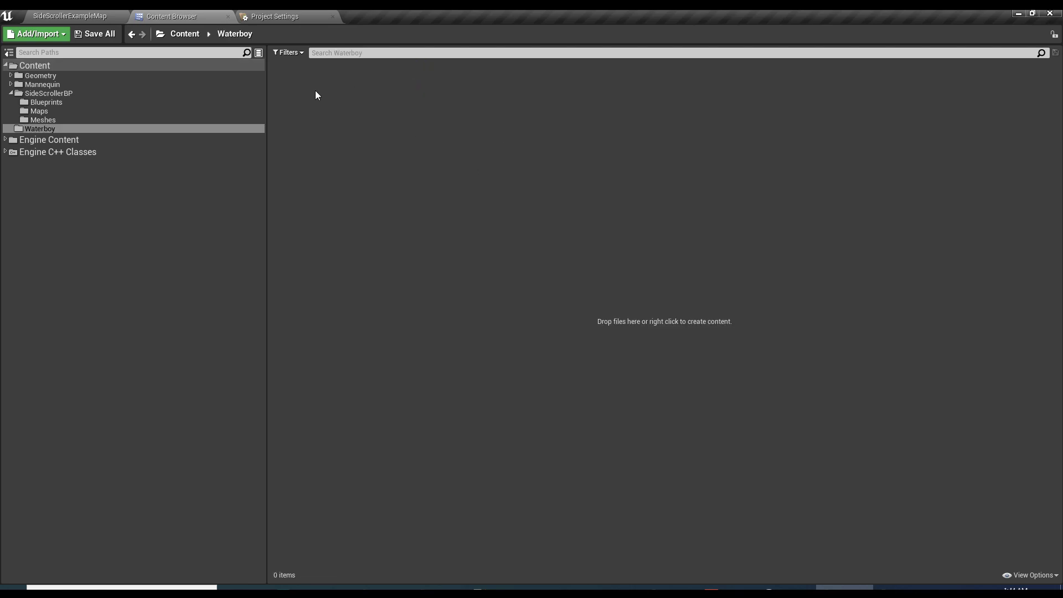
- Copy the SideScrollerCharacter blueprint from SideScrollerBP/Blueprints into the Waterboy folder
click(64, 103)
click(288, 97)
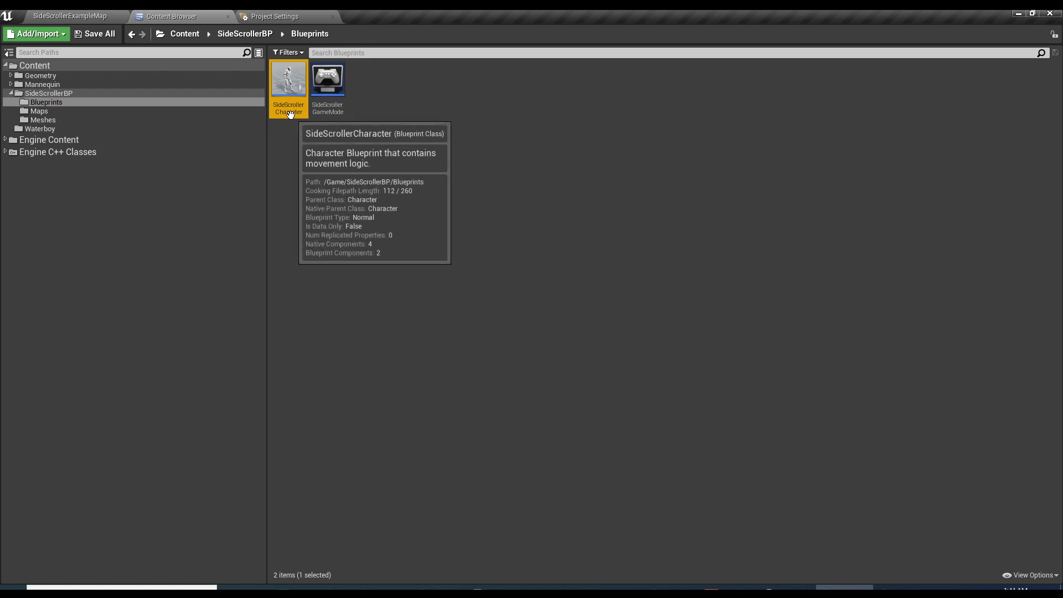
drag(290, 114, 48, 133)
click(95, 161)
click(47, 127)
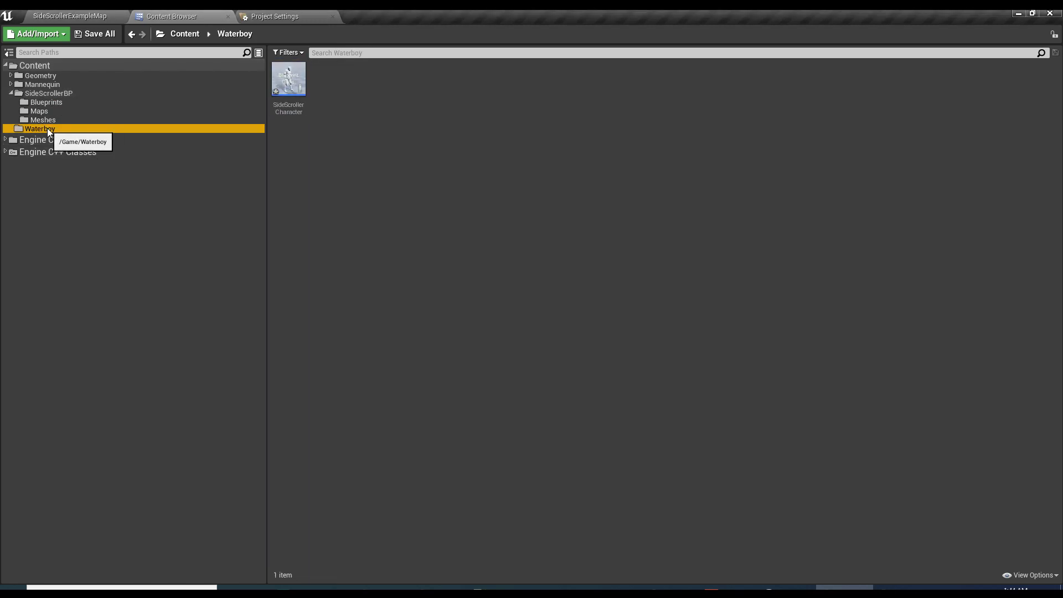
click(288, 83)
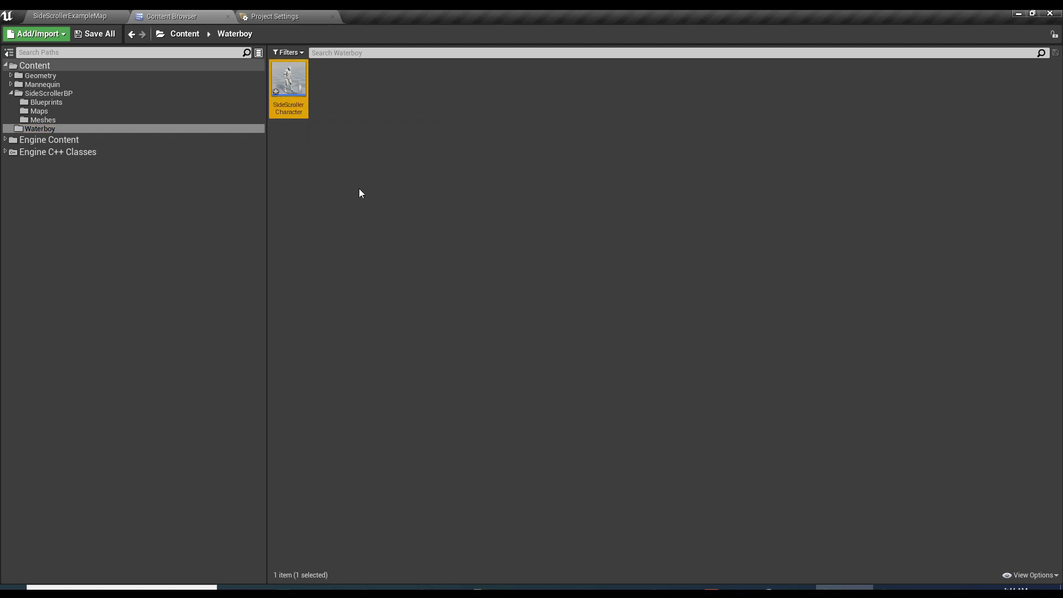
- Cancel the new Blueprint class and rename the copied character blueprint to CharacterBase
right_click(316, 190)
click(337, 258)
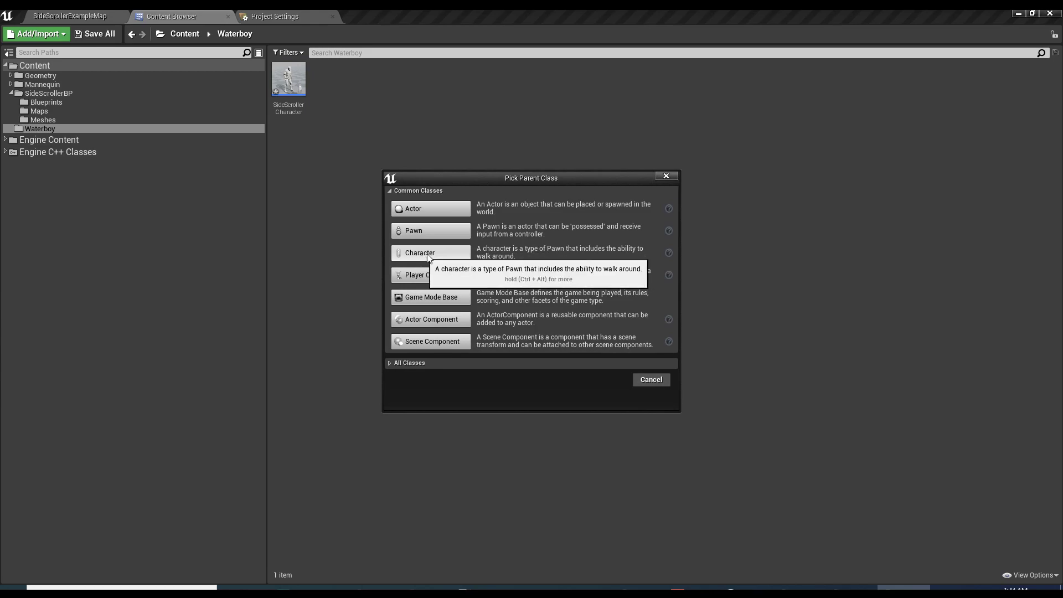
click(665, 178)
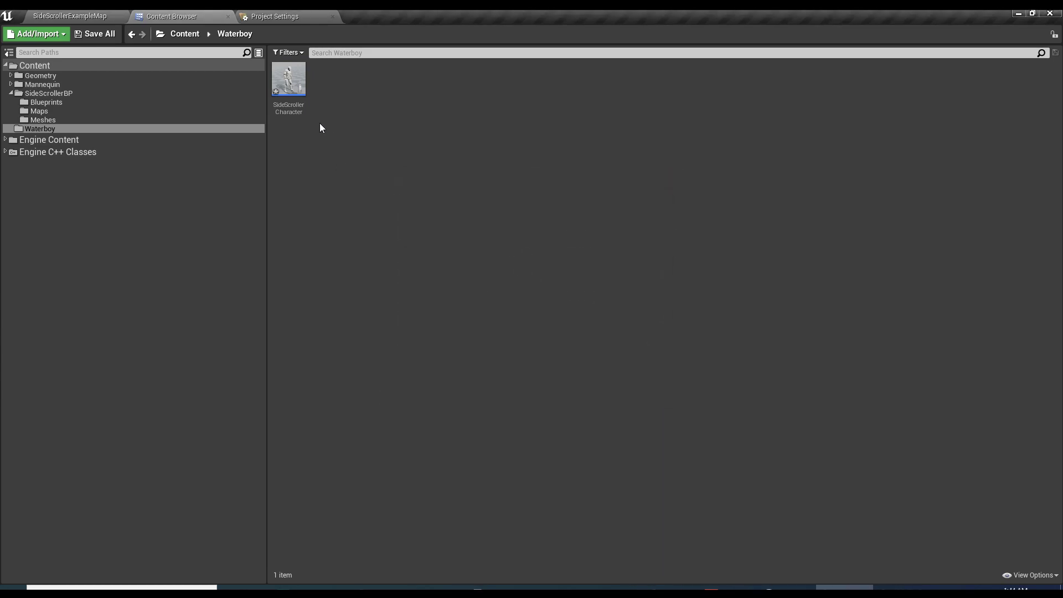
click(286, 110)
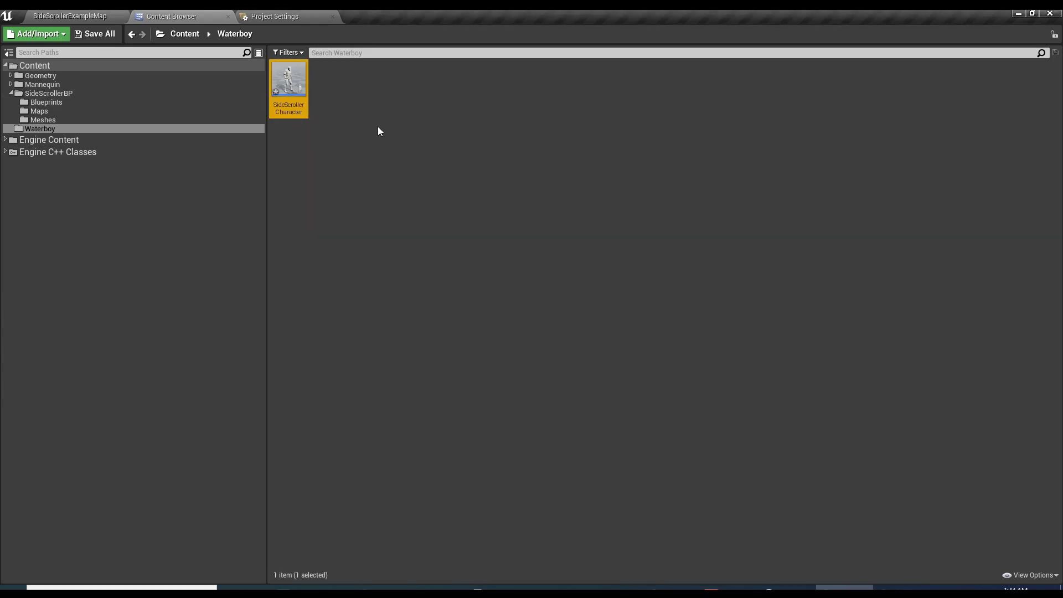
key(F2)
text(Character Base)
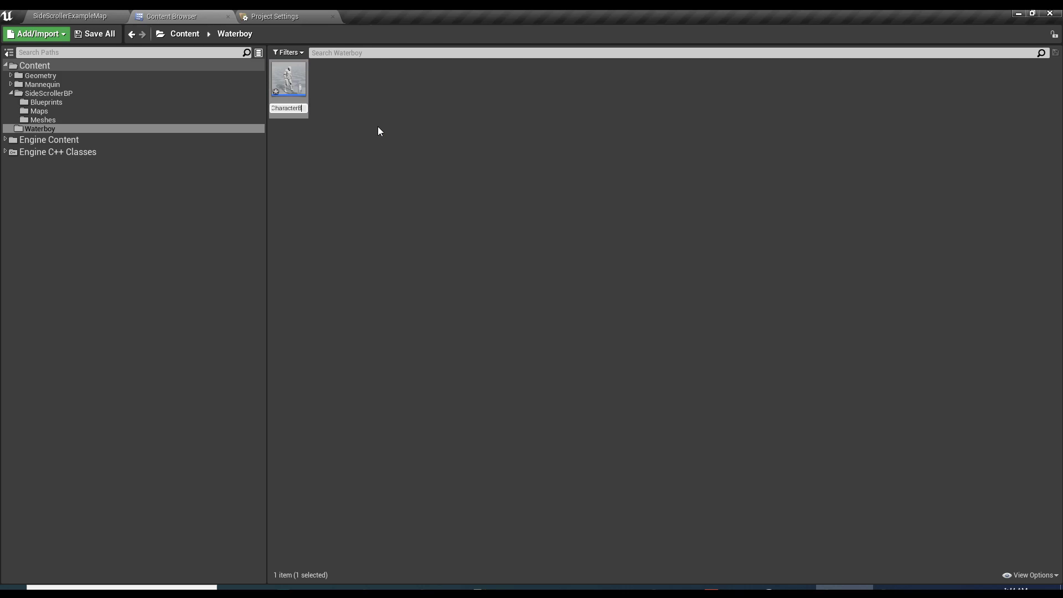
key(Return)
click(365, 129)
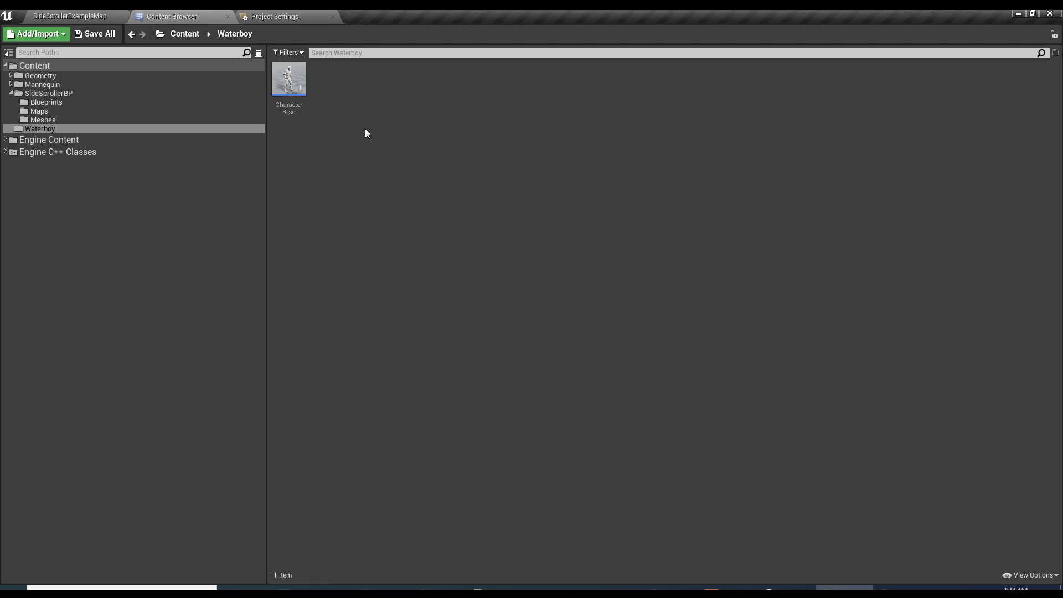
- Create a child blueprint of CharacterBase named Fireboy
right_click(290, 82)
click(333, 97)
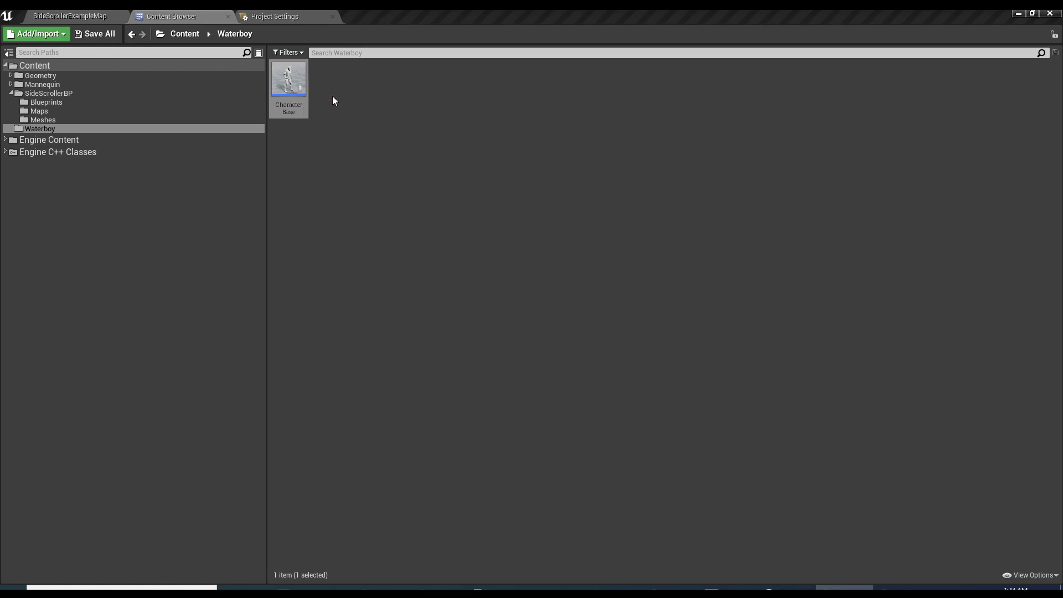
text(Fireboy)
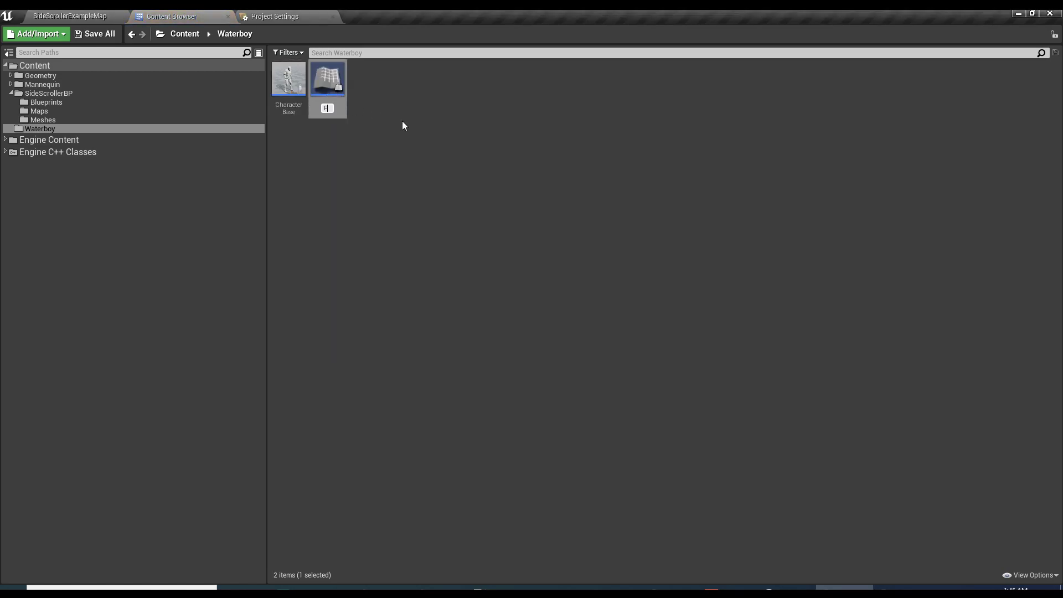
key(Return)
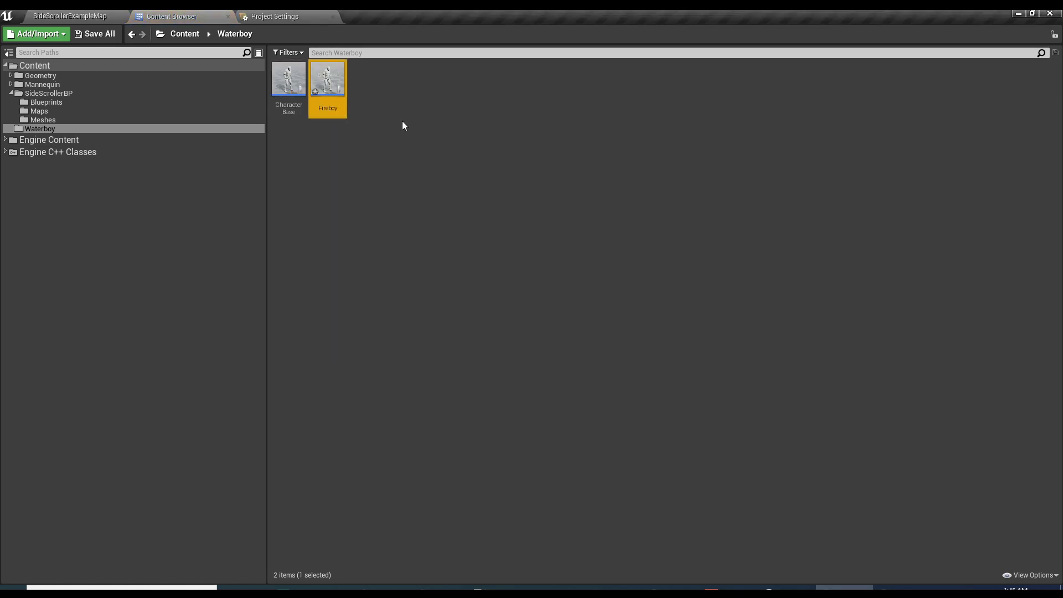
- Duplicate the Fireboy blueprint as Watergirl
right_click(333, 83)
click(389, 150)
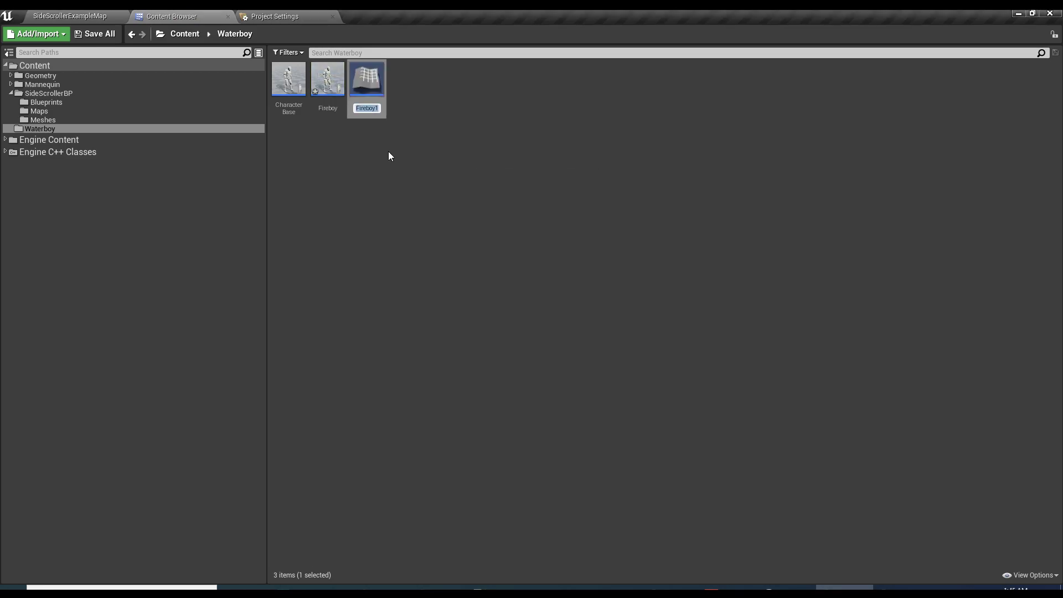
text(Watergirl)
key(Return)
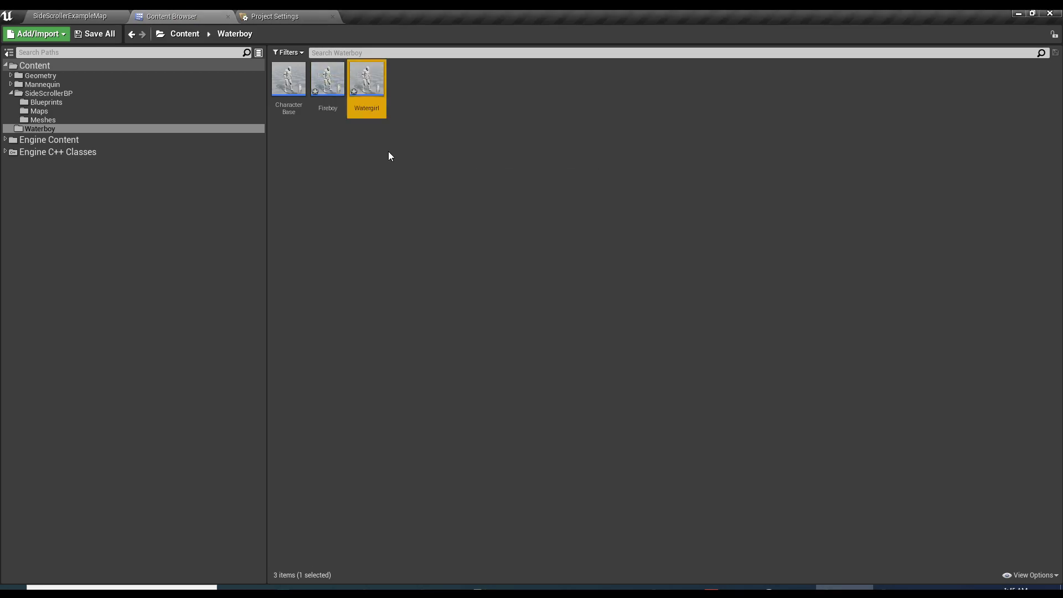
- In Project Settings > Input, change the WaterboyMoveRight axis mapping name to FireboyMoveRight
click(279, 15)
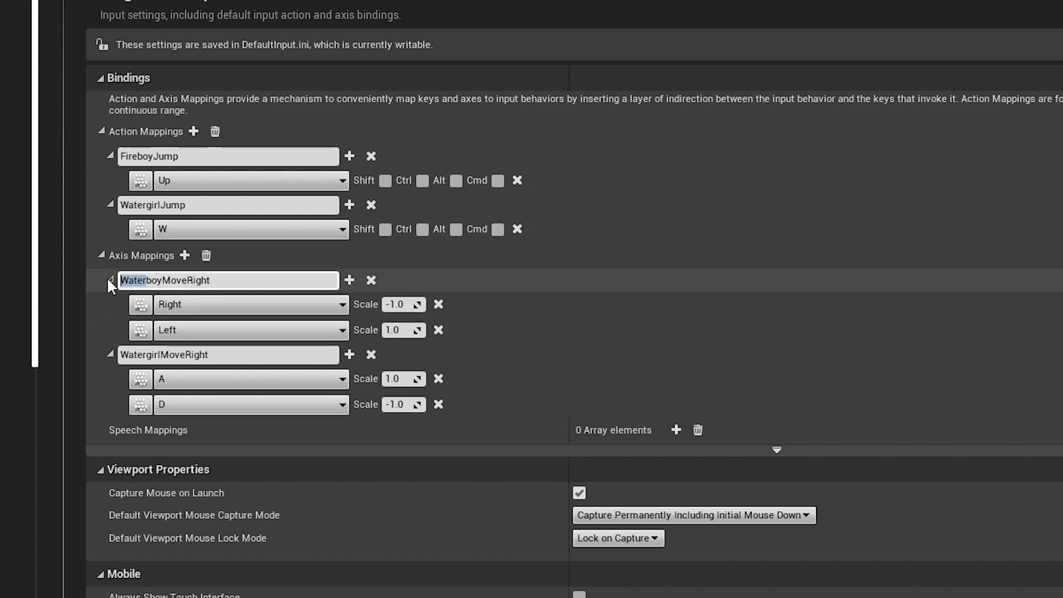
text(Fire)
key(Return)
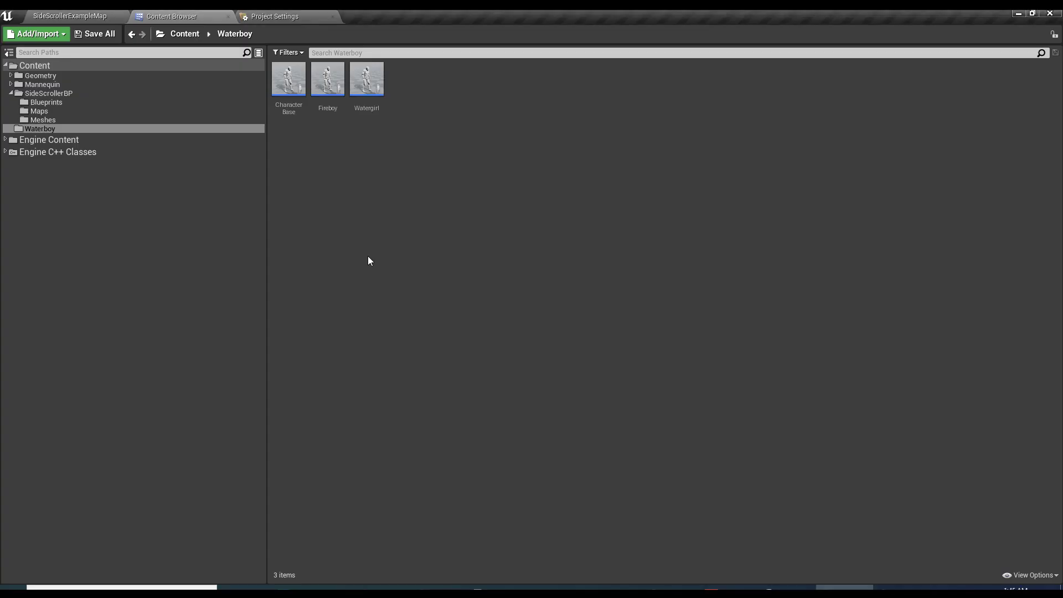
- Open the Fireboy blueprint, select its Mesh, and find Element 0's M_Male_Body material
click(326, 88)
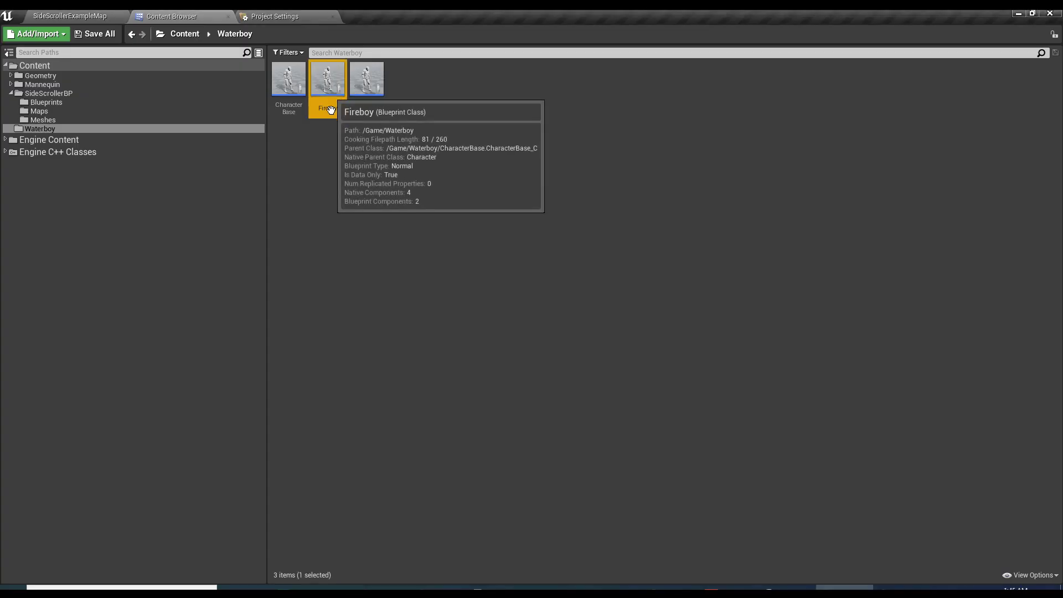
double_click(326, 92)
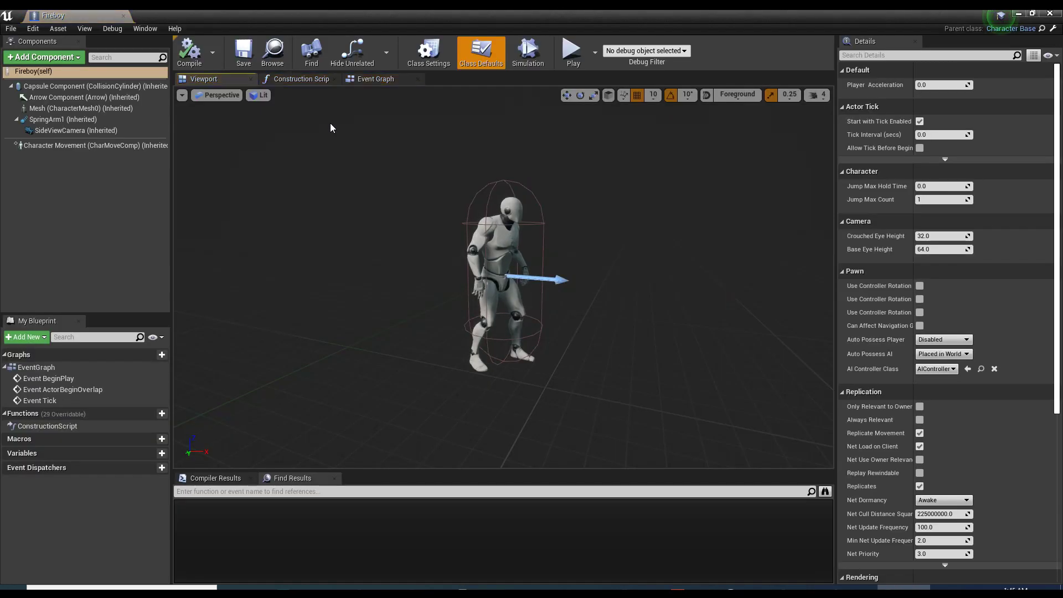
drag(60, 19, 387, 17)
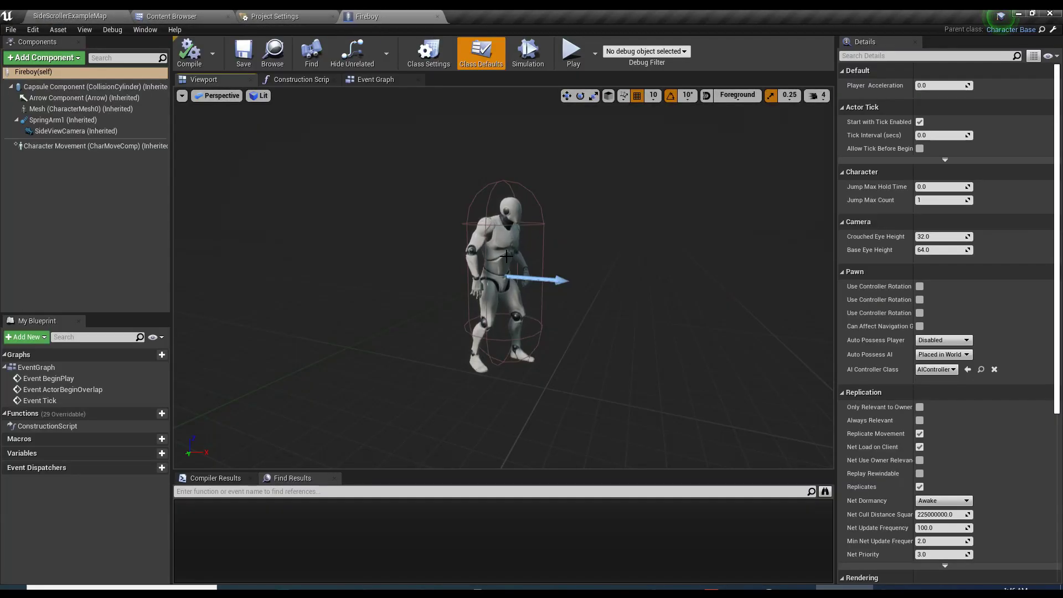
click(80, 108)
click(73, 110)
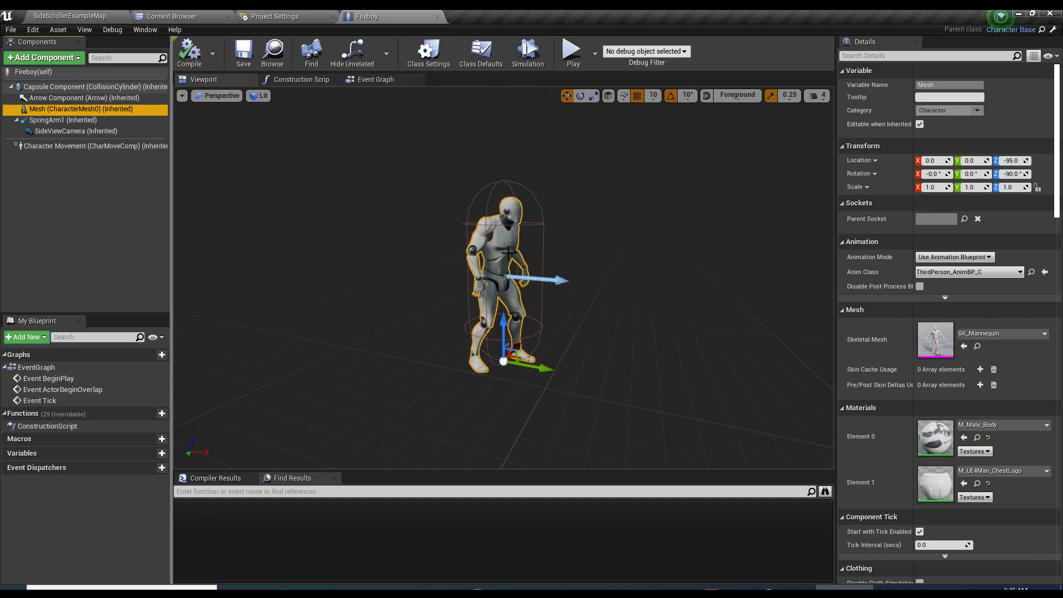
click(977, 437)
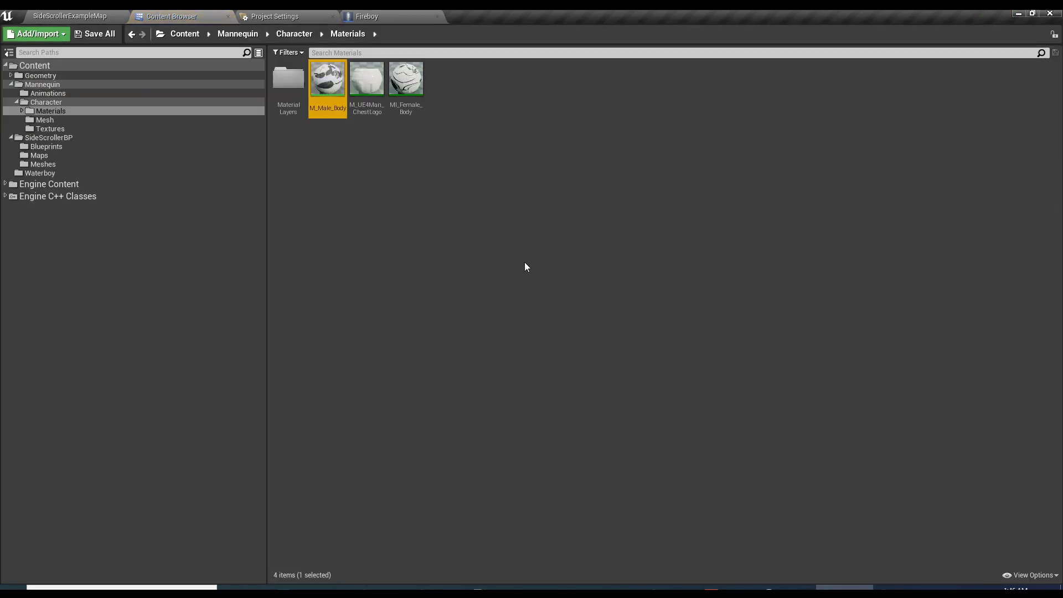
- Create a material instance of M_Male_Body named MI_Fireboy and open it
right_click(332, 90)
click(368, 105)
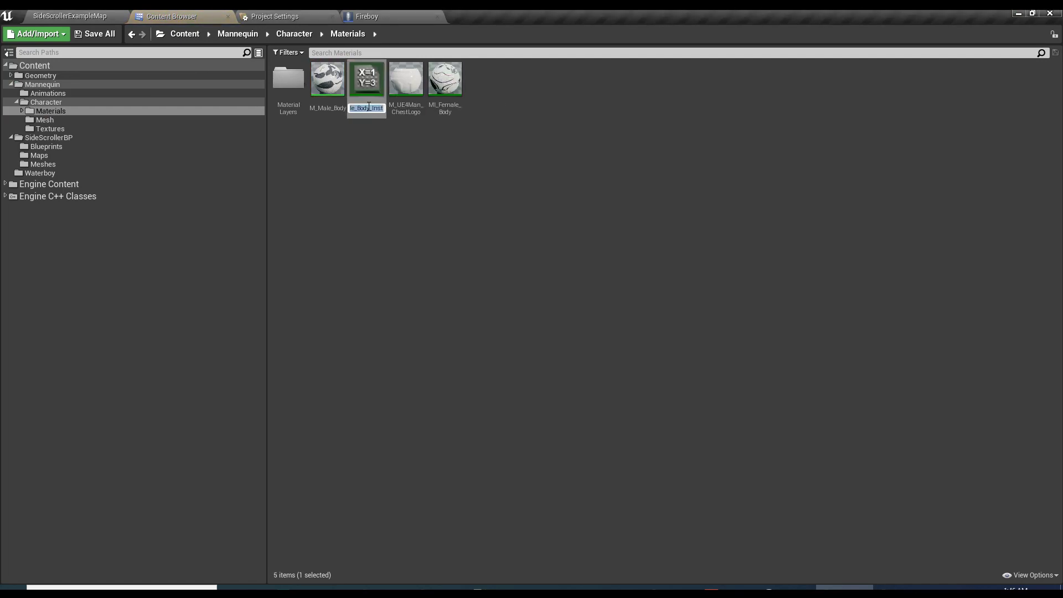
text(MI_Fireboy)
key(Return)
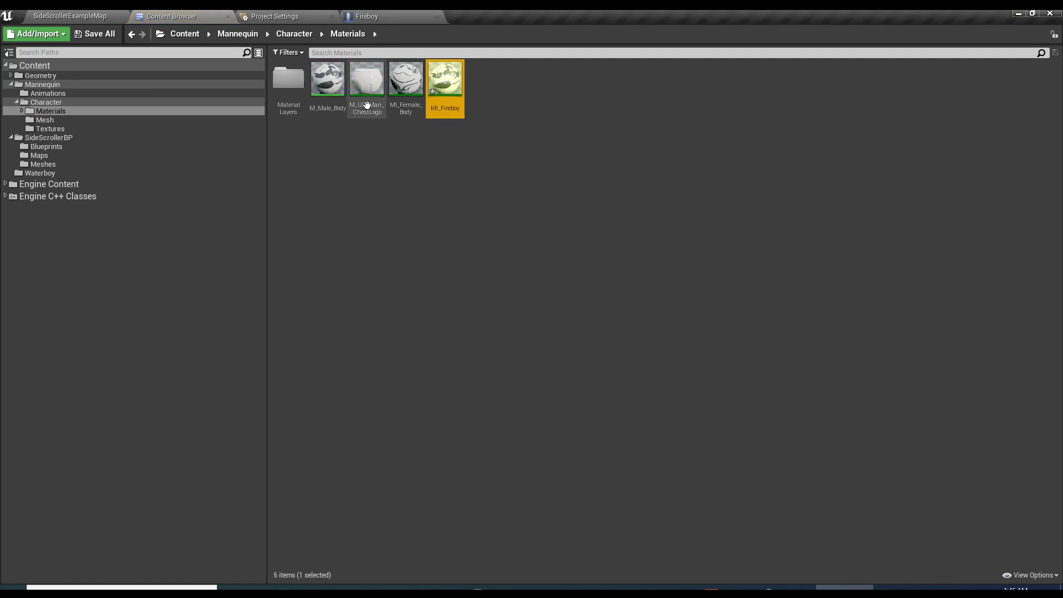
double_click(452, 89)
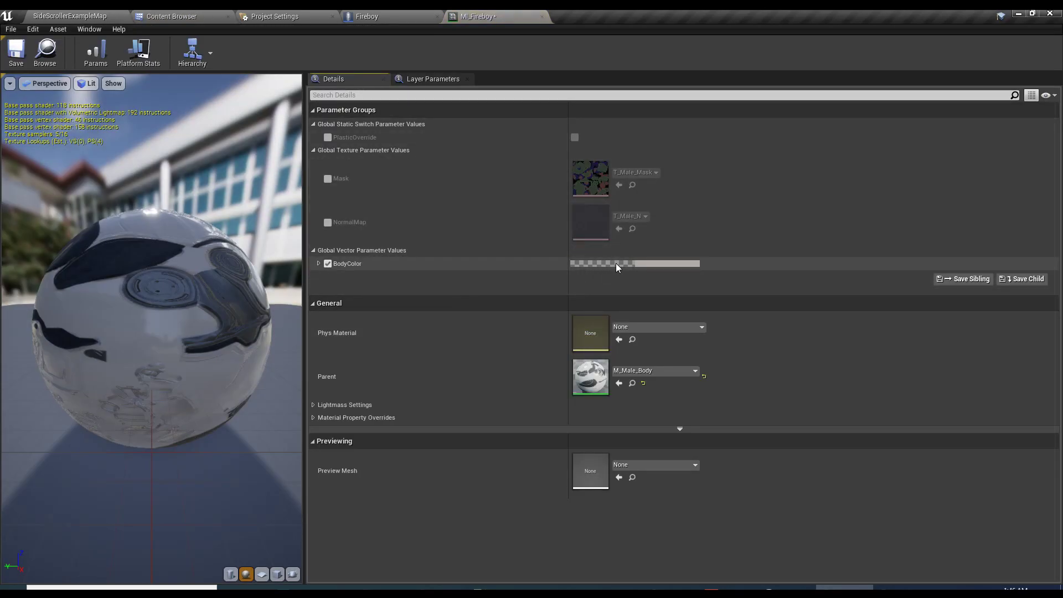
- Set MI_Fireboy's BodyColor to full-brightness red and save the material instance
click(653, 264)
click(770, 361)
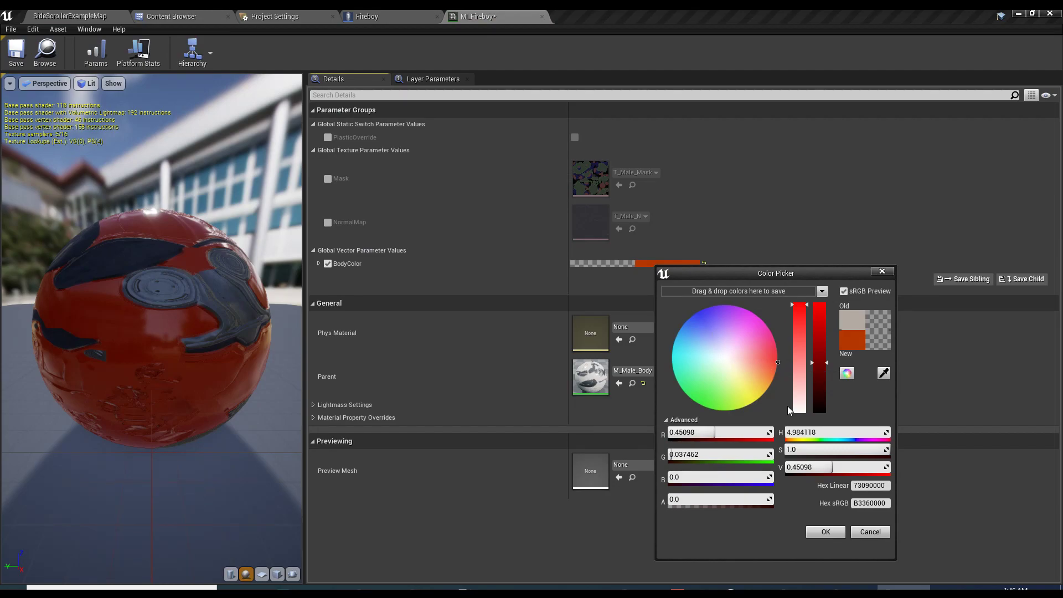
drag(788, 410, 788, 358)
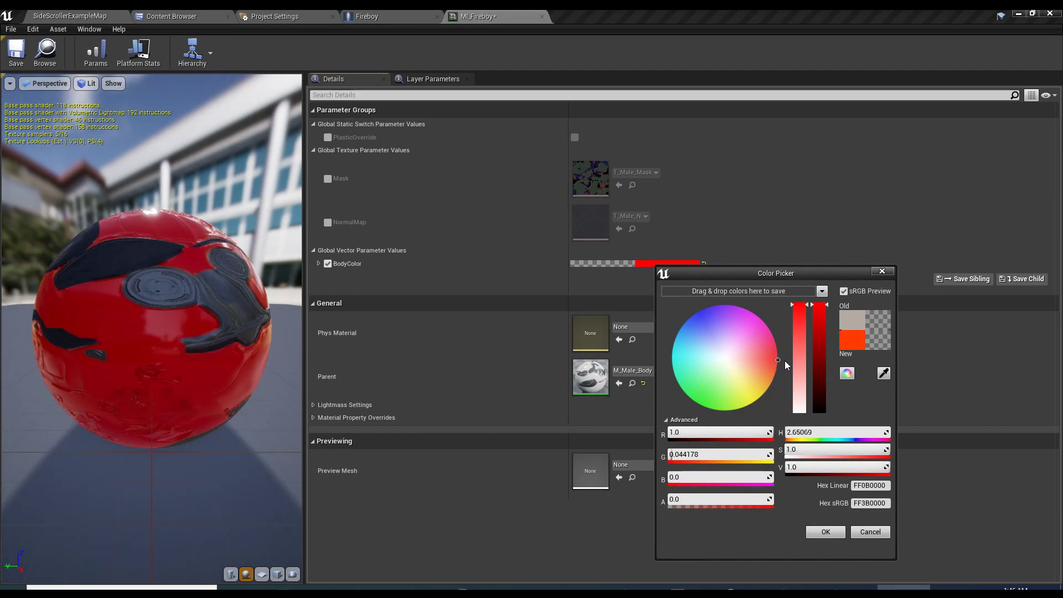
click(825, 531)
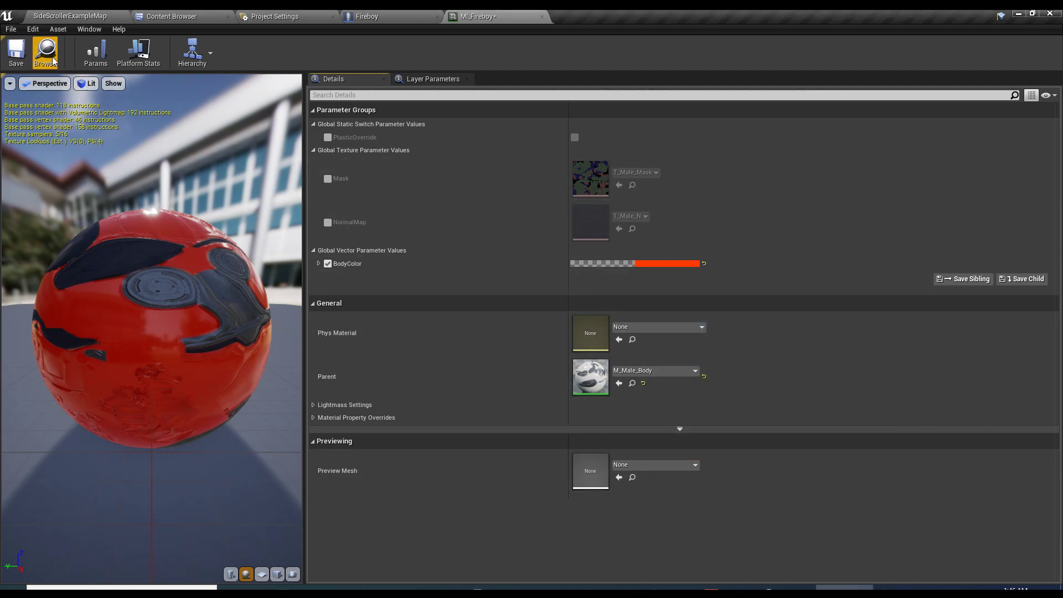
key(ctrl+s)
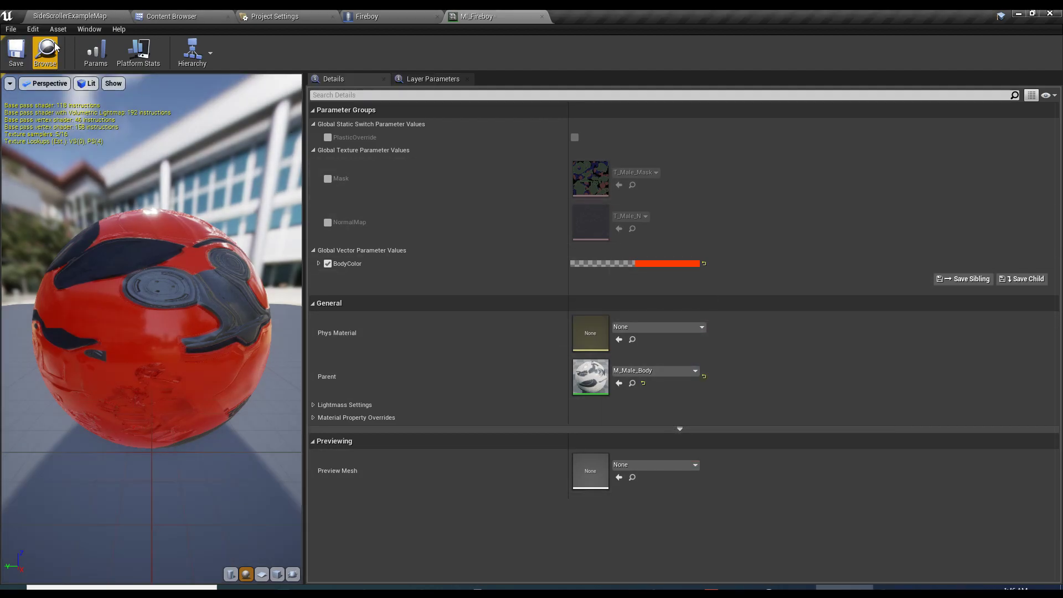
- Assign MI_Fireboy as Element 0 material on the Fireboy blueprint's mesh
click(56, 47)
click(366, 13)
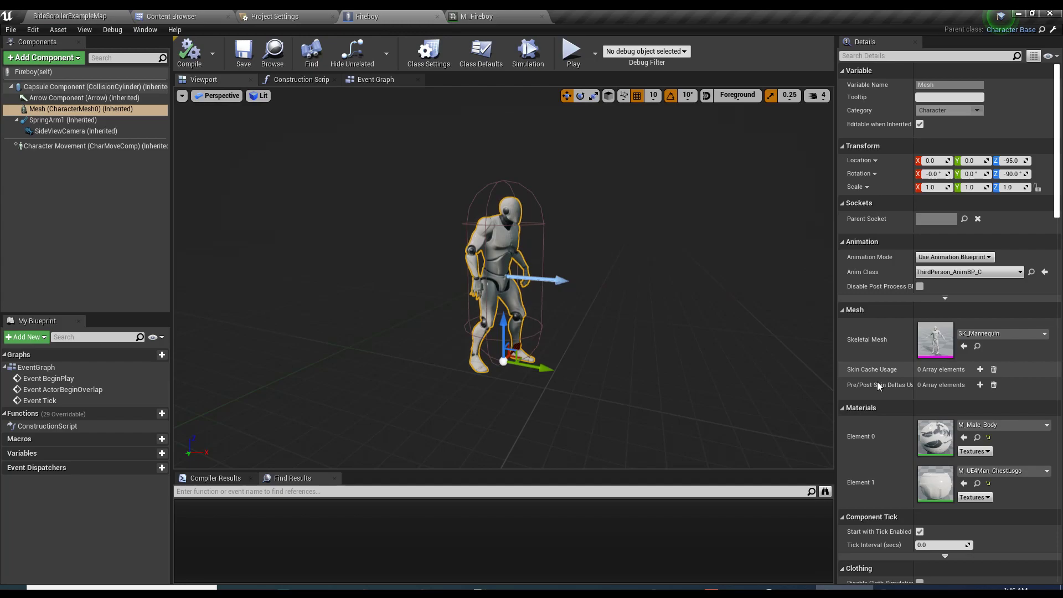
click(963, 437)
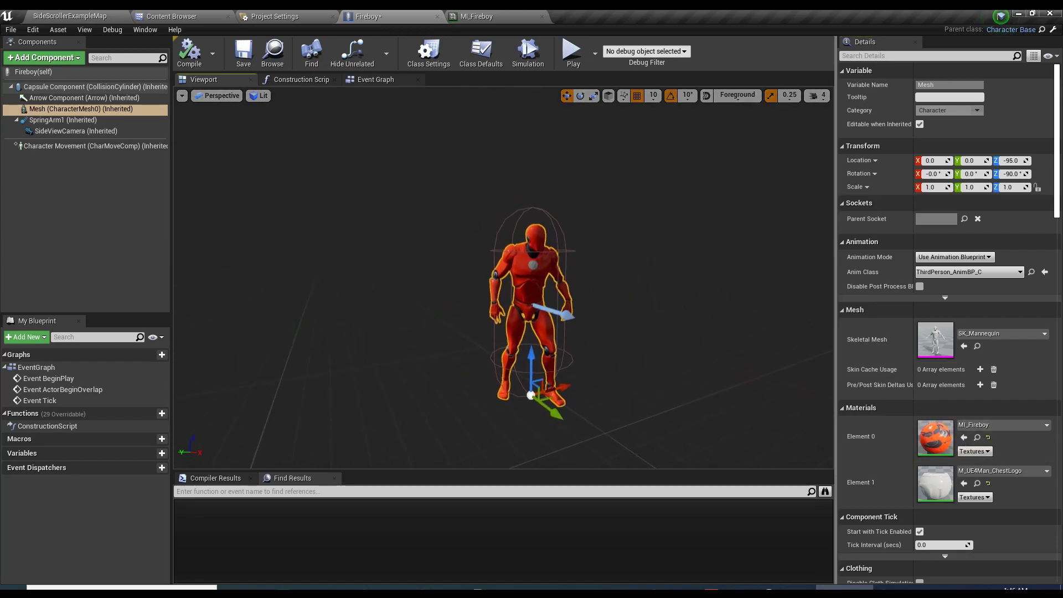
scroll(503, 282, up, 5)
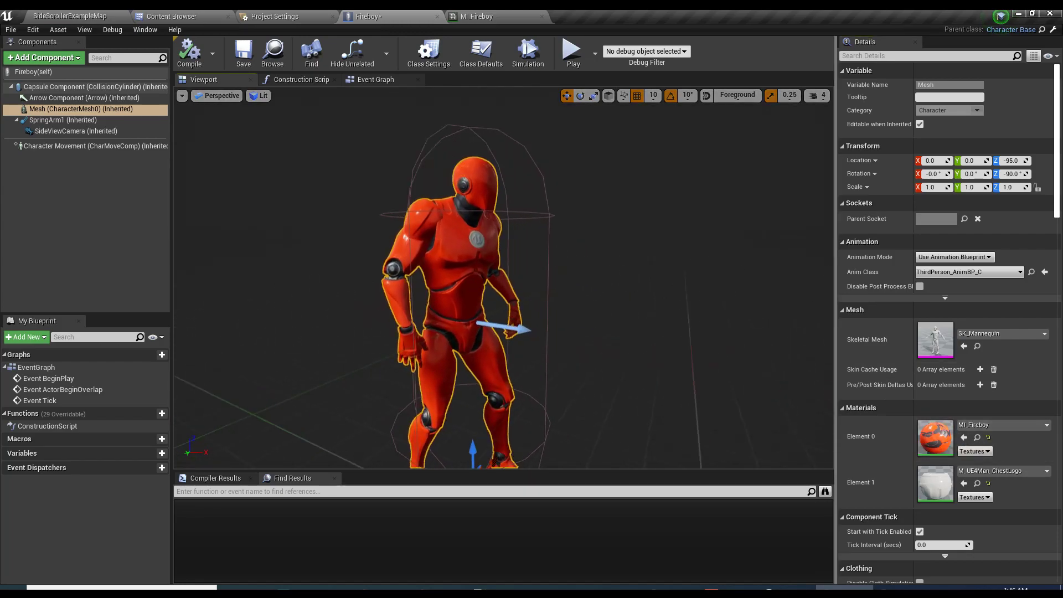
scroll(634, 291, down, 3)
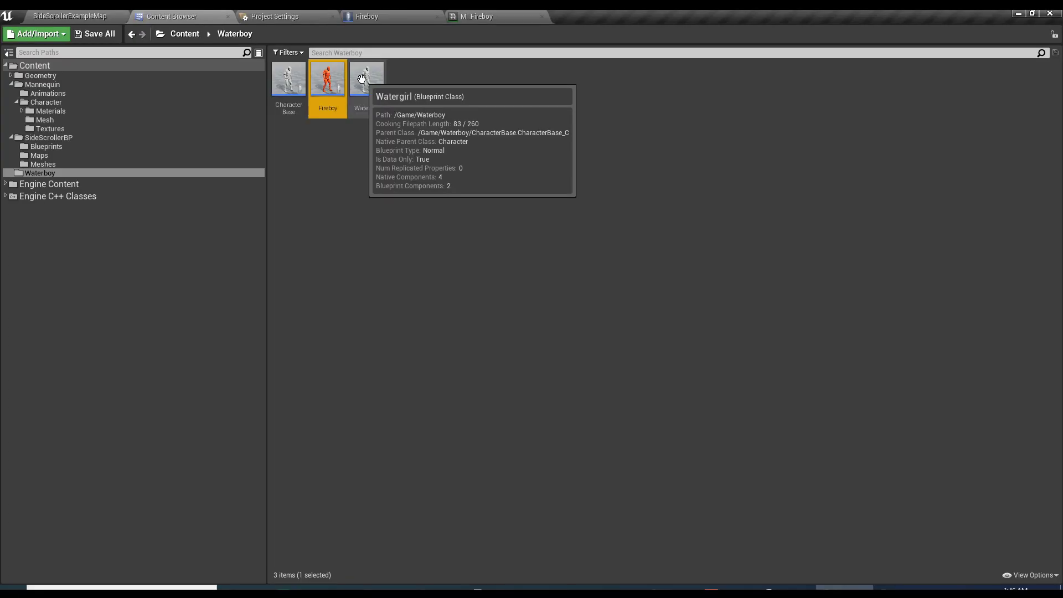
- Open Watergirl and select SK_Mannequin_Female in the Mannequin Character meshes folder
double_click(363, 82)
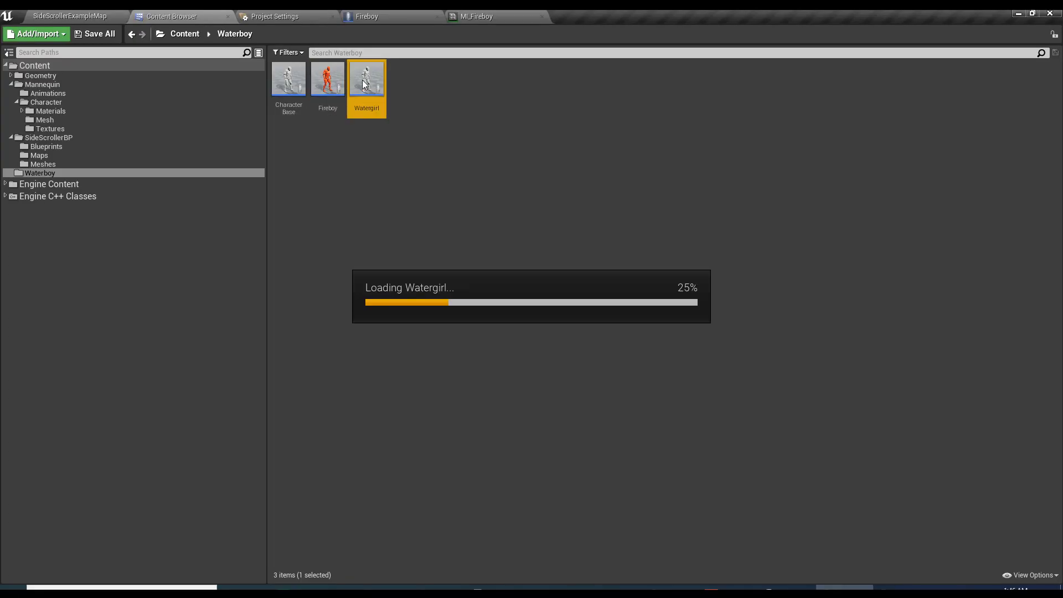
click(172, 16)
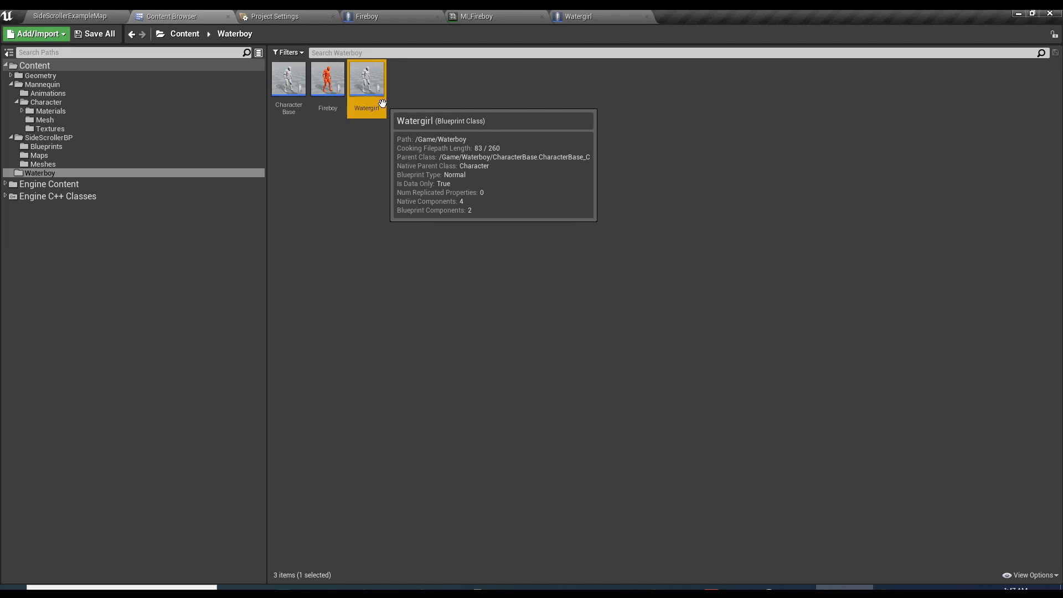
click(62, 86)
click(61, 103)
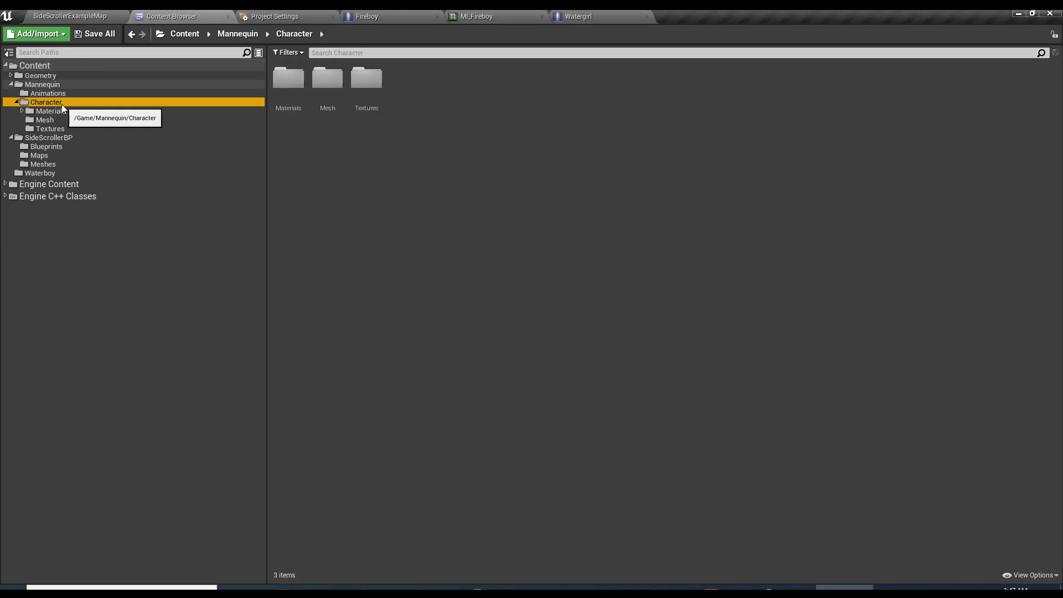
click(308, 113)
click(200, 120)
click(327, 83)
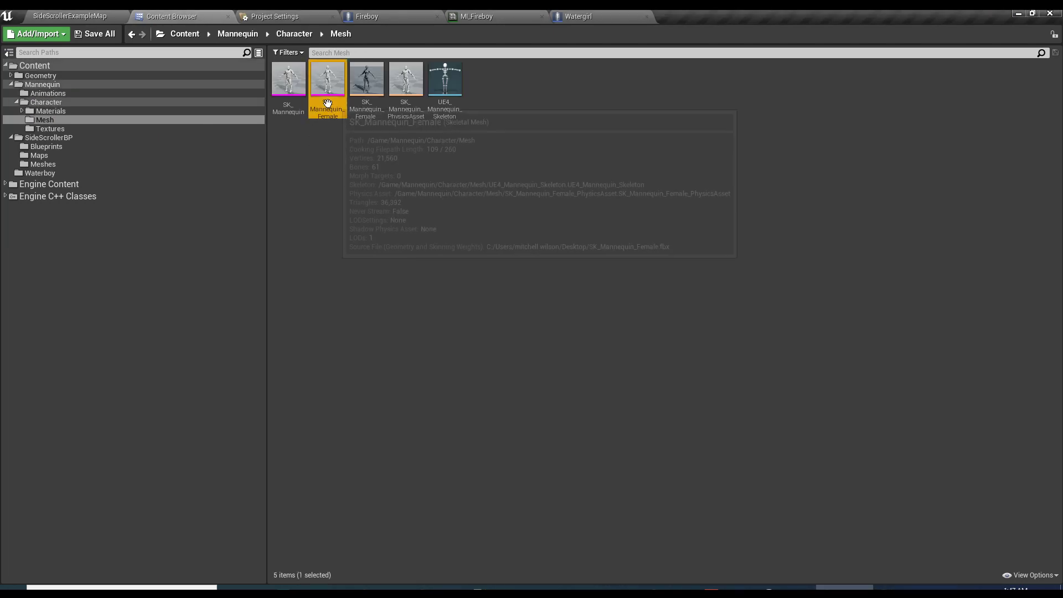
click(577, 16)
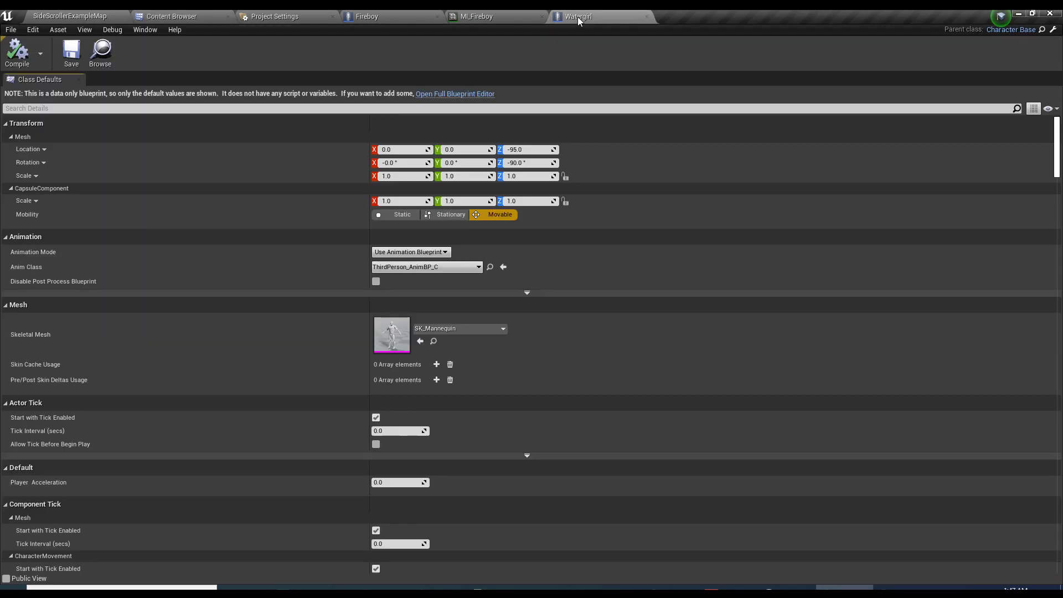
- In Watergirl's full blueprint editor, set the Mesh's skeletal mesh to SK_Mannequin_Female
click(459, 95)
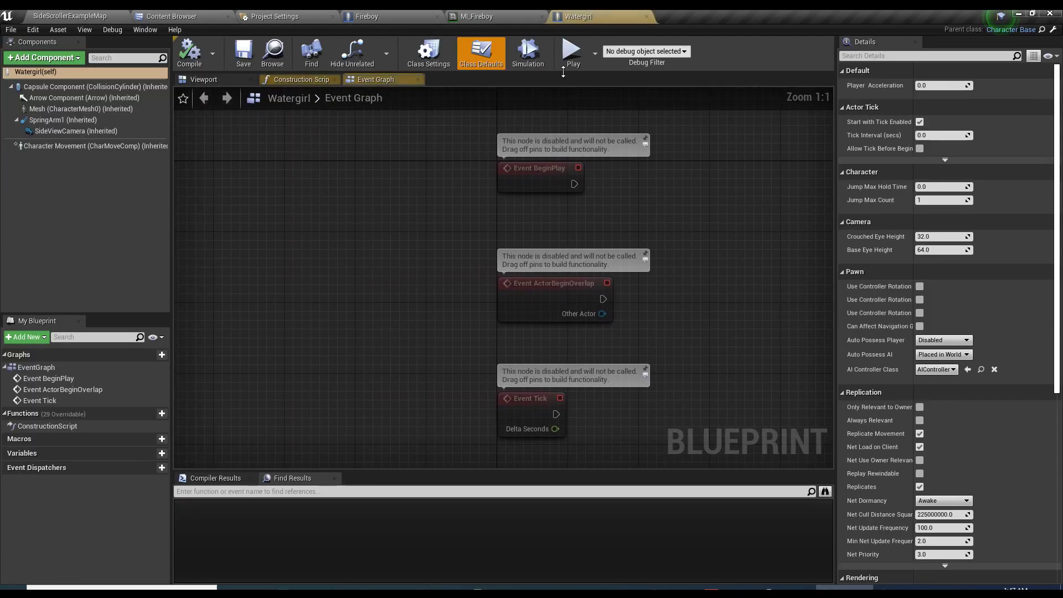
click(213, 79)
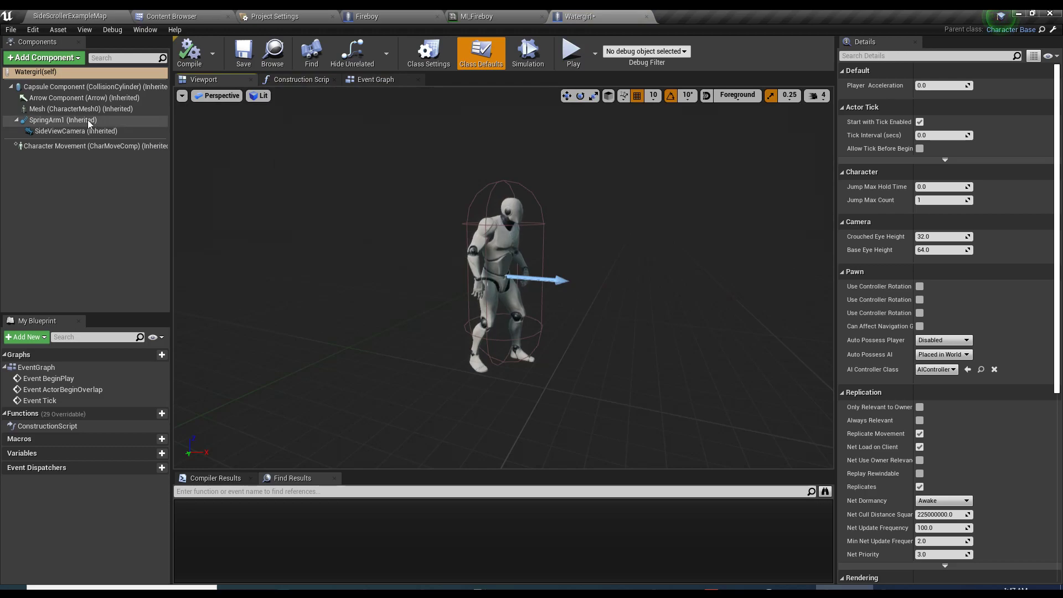
click(183, 16)
click(327, 83)
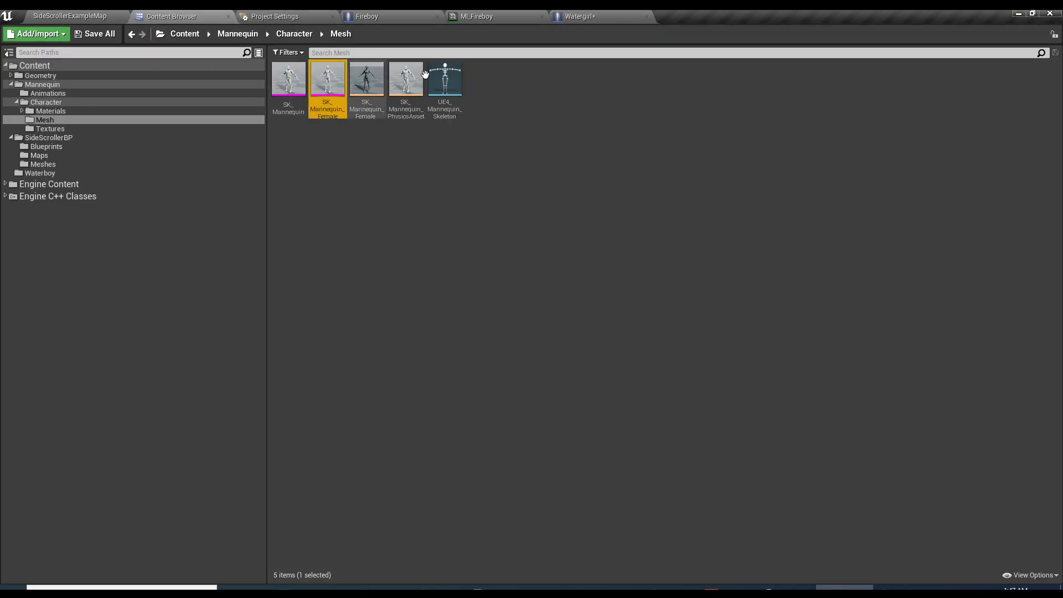
click(576, 17)
click(110, 109)
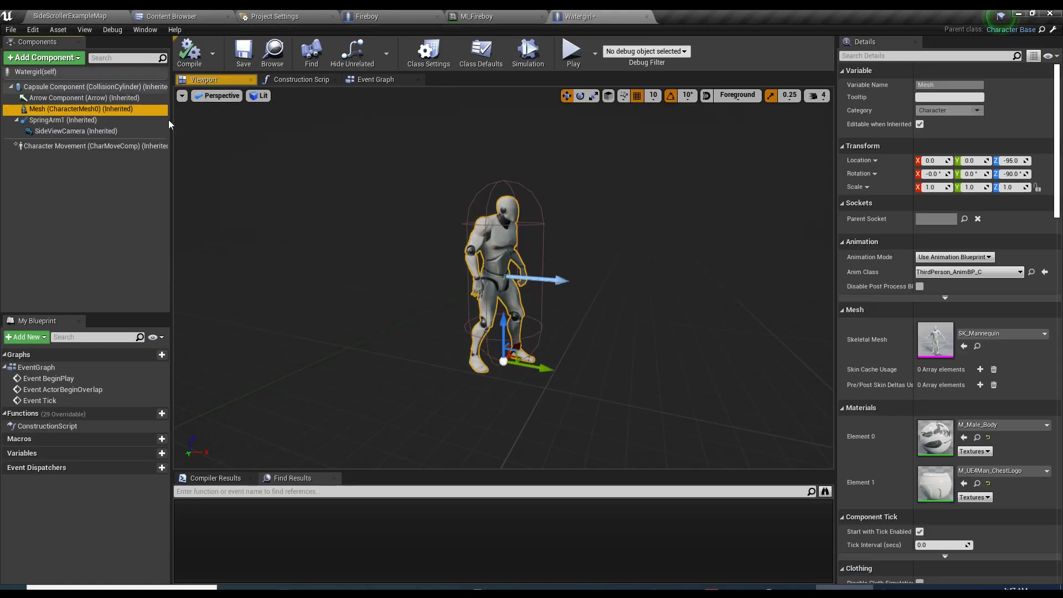
click(963, 346)
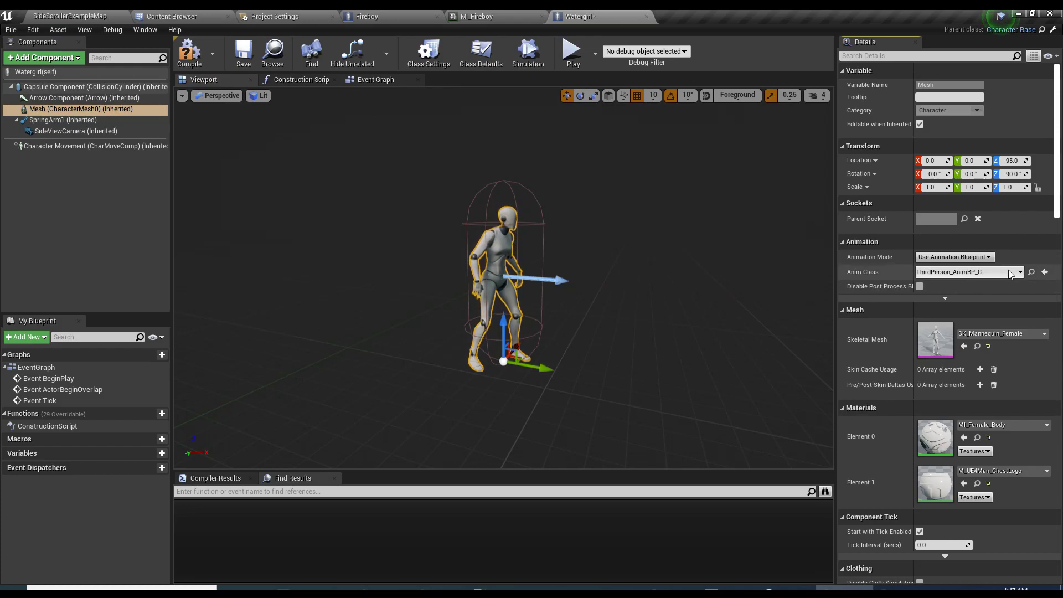
drag(637, 260, 534, 259)
click(978, 440)
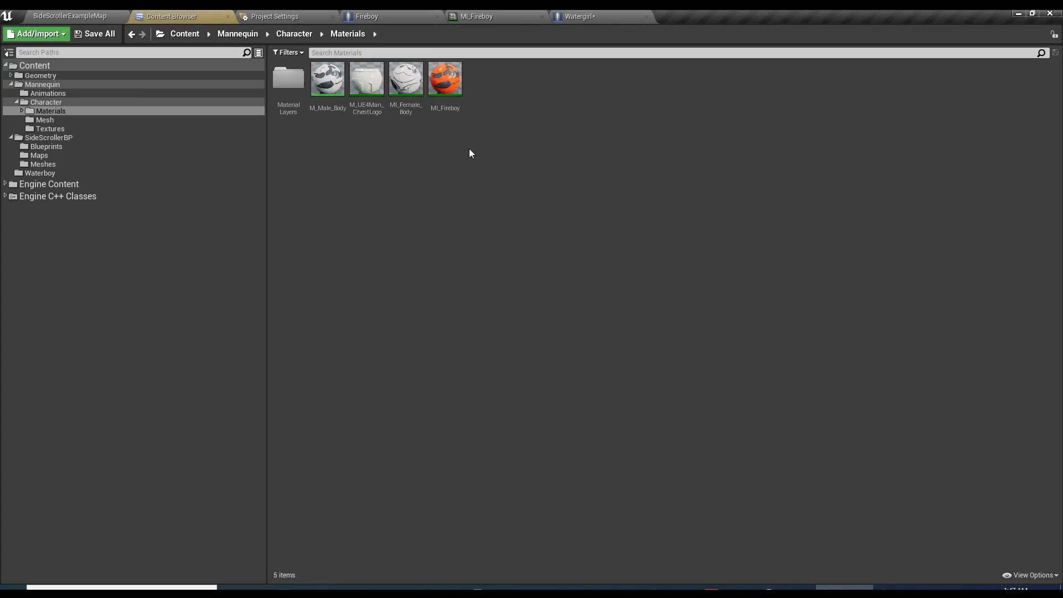
- Override MI_Female_Body's BodyColor with bright cyan, save it, and return to Watergirl
double_click(407, 100)
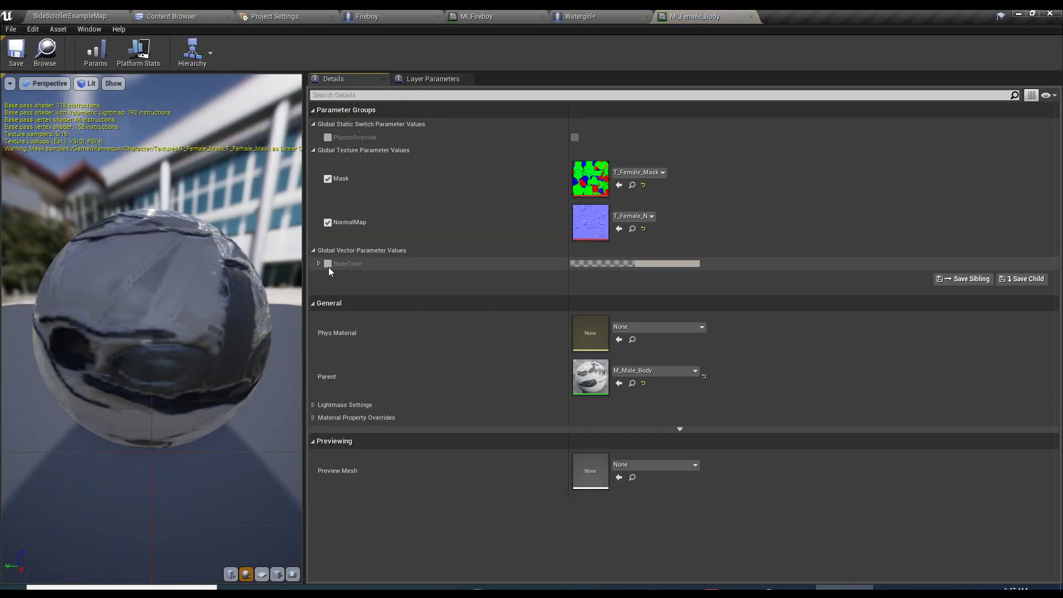
click(328, 265)
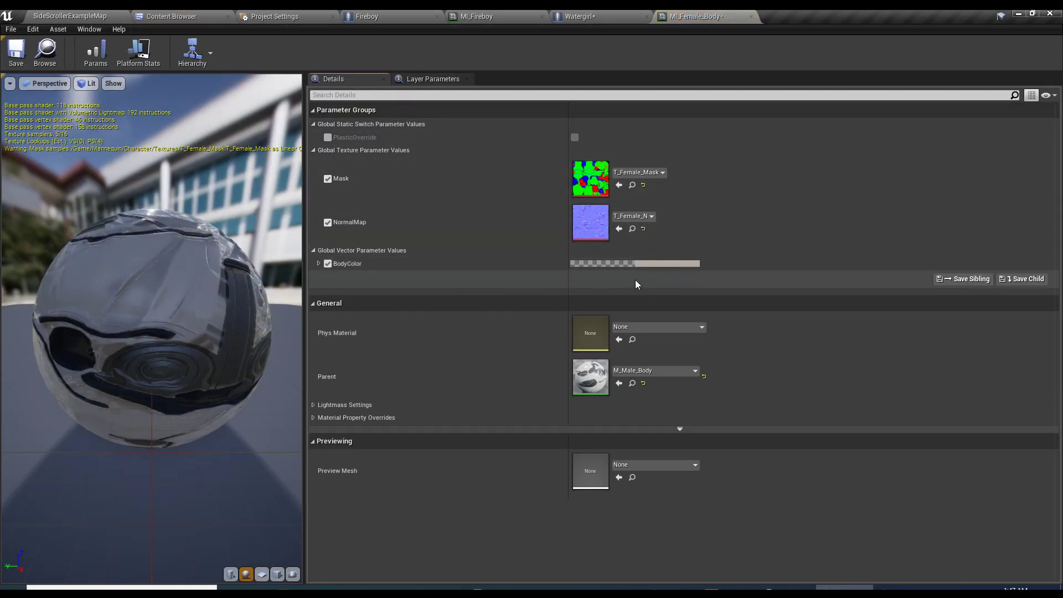
click(643, 263)
drag(723, 362, 584, 315)
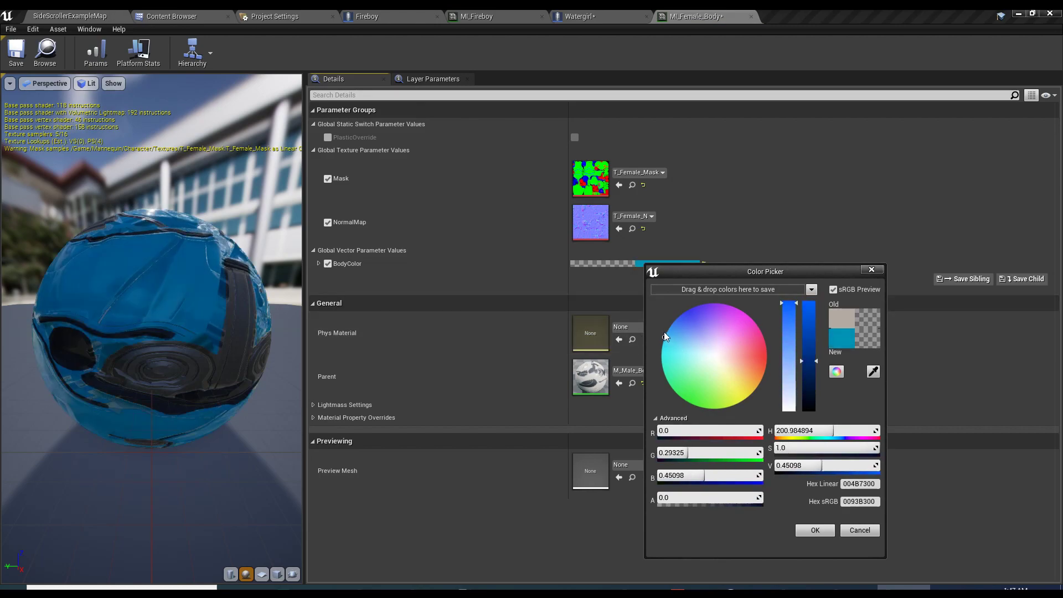
drag(811, 367, 790, 317)
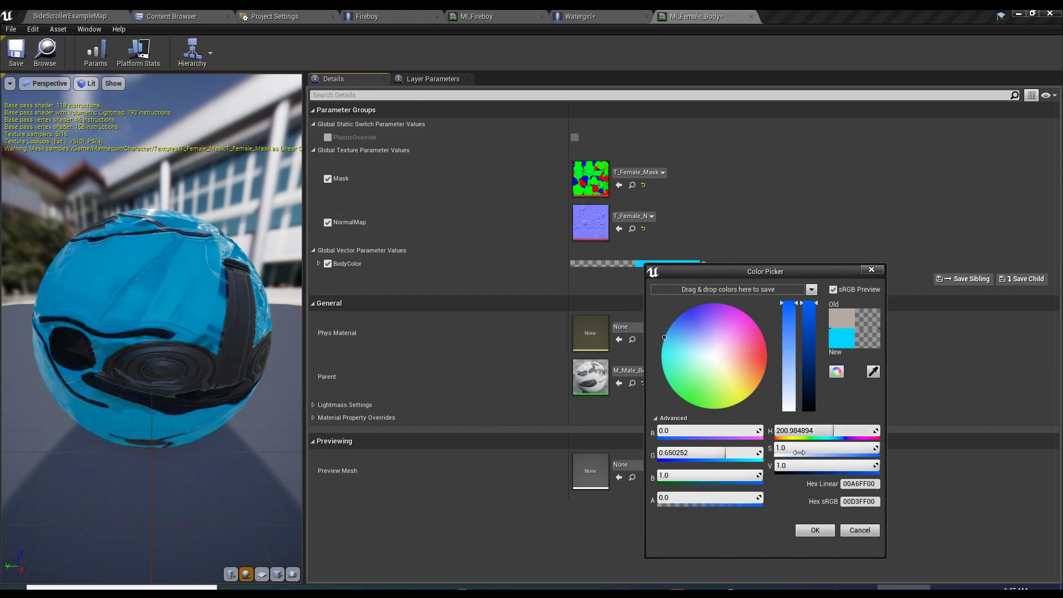
click(813, 530)
click(15, 53)
click(171, 16)
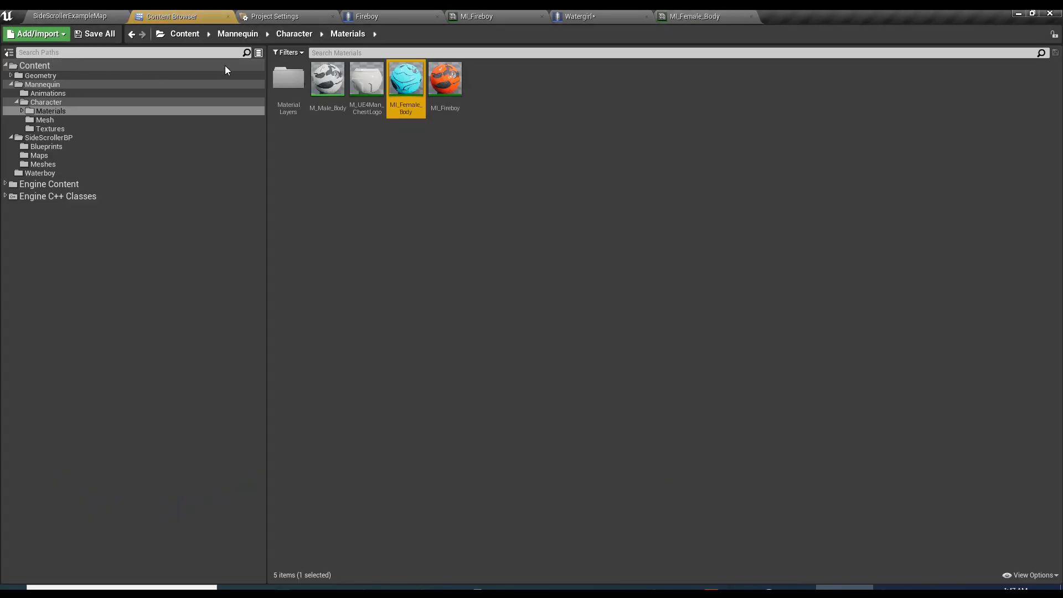
click(580, 16)
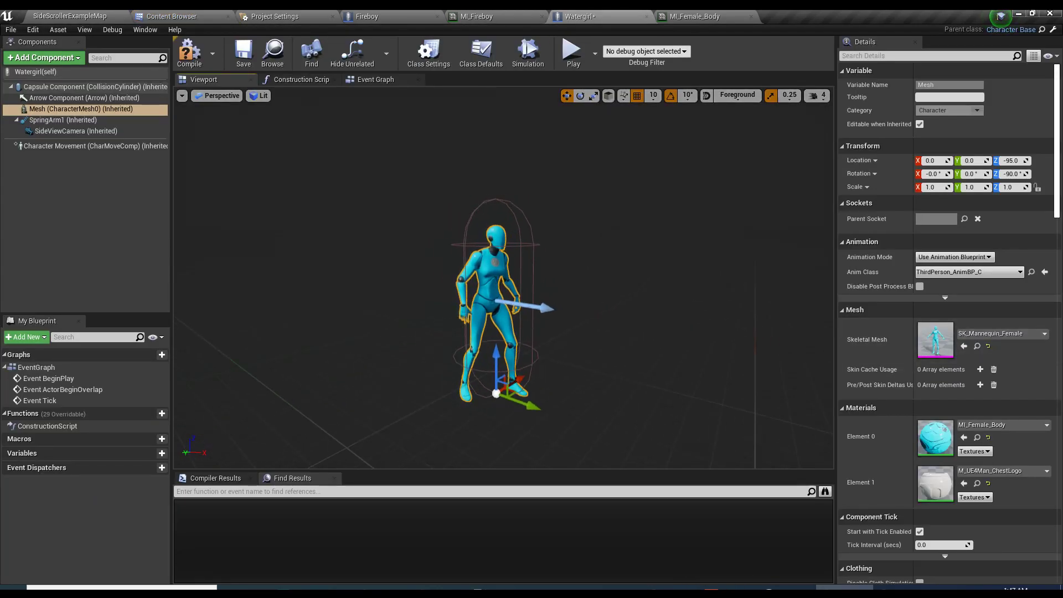
- Compile and save Watergirl, then set her capsule to half height 84 and radius 26
click(188, 53)
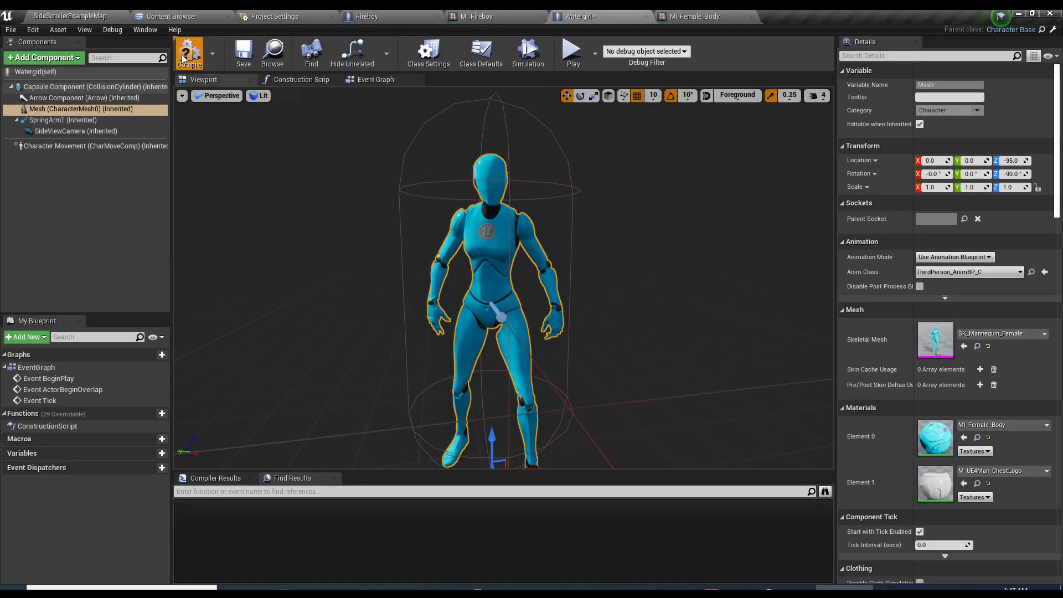
click(244, 52)
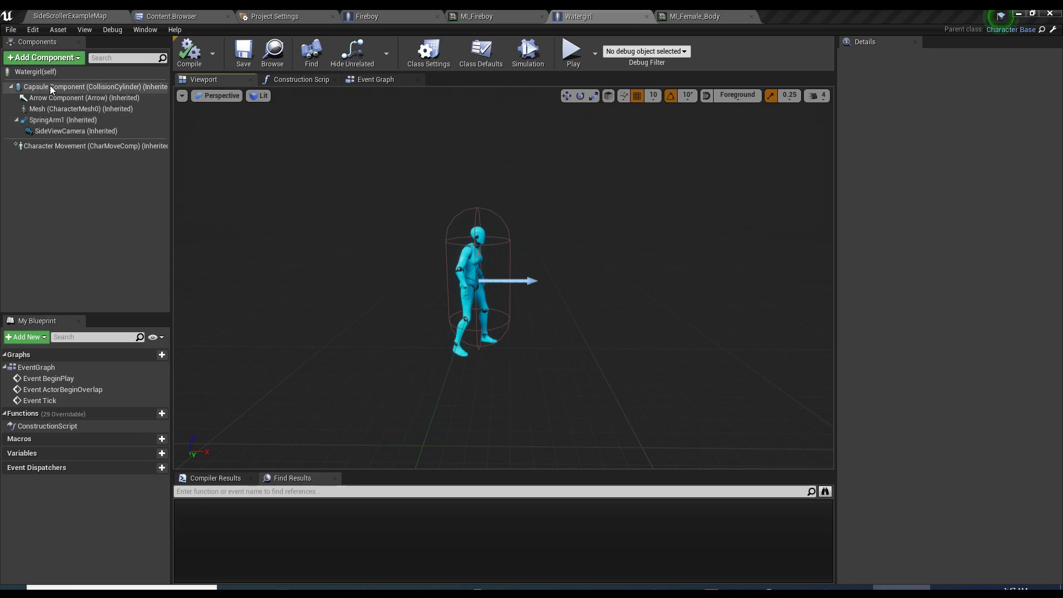
click(83, 87)
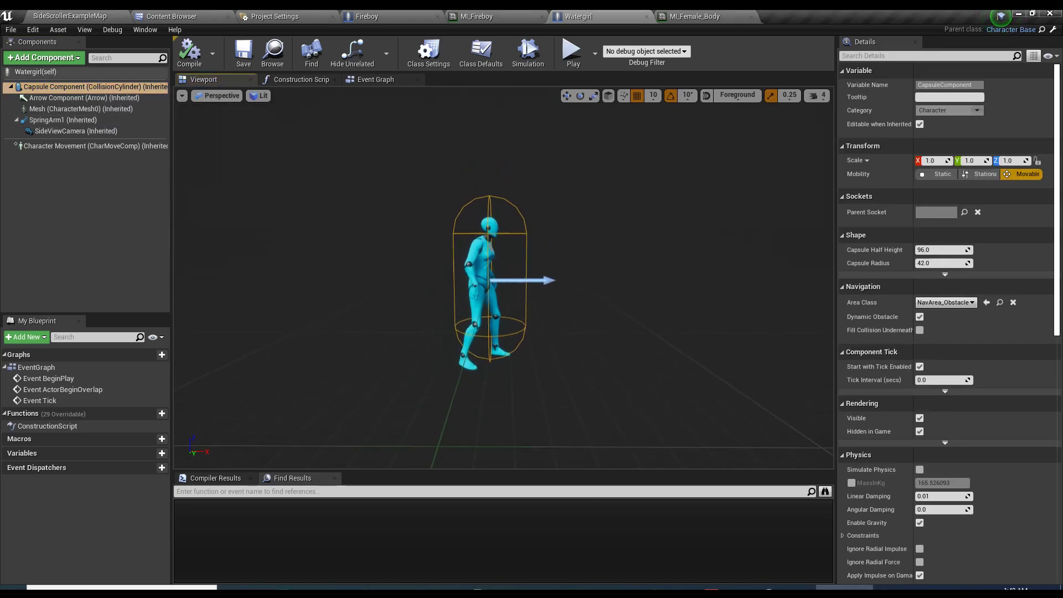
click(939, 249)
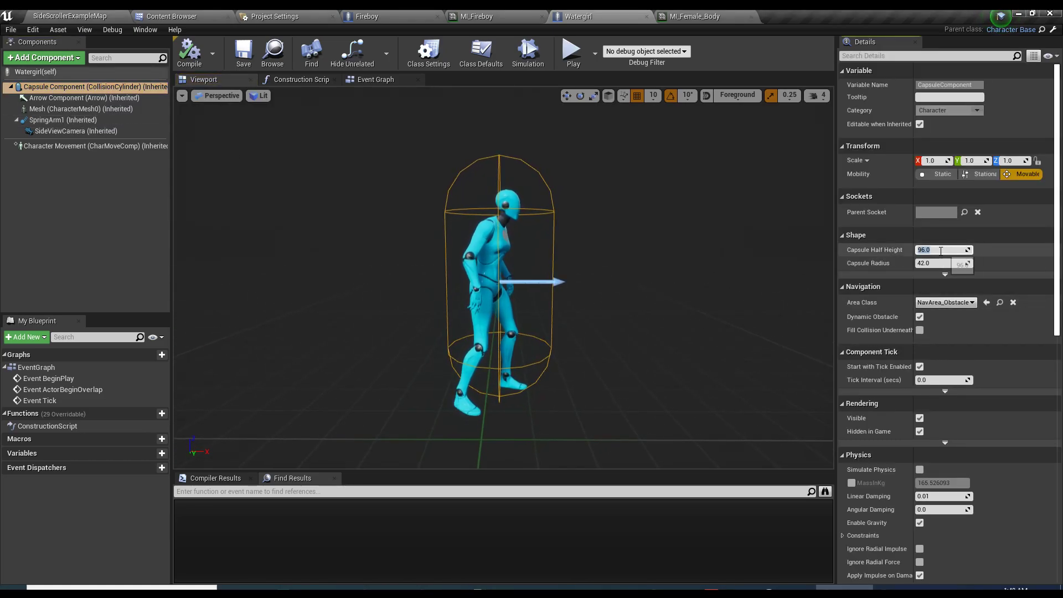
text(64)
key(Return)
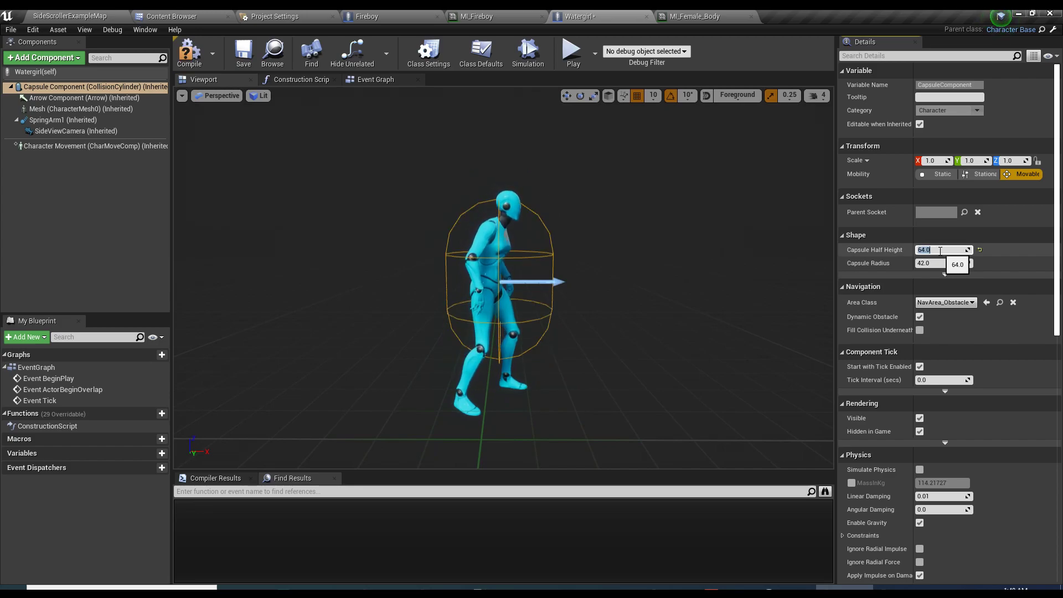
click(942, 264)
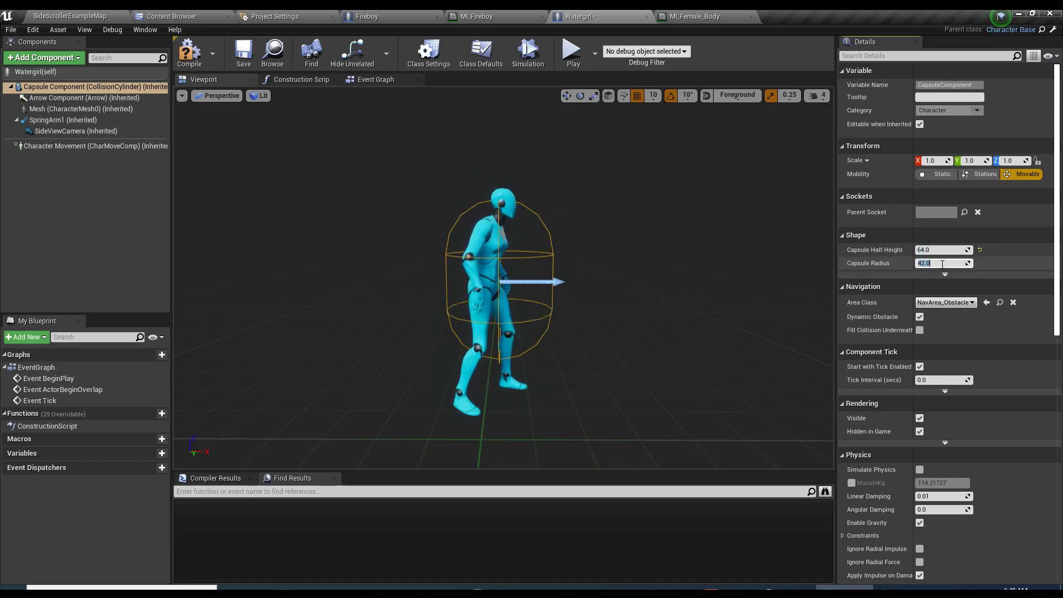
text(26)
key(Return)
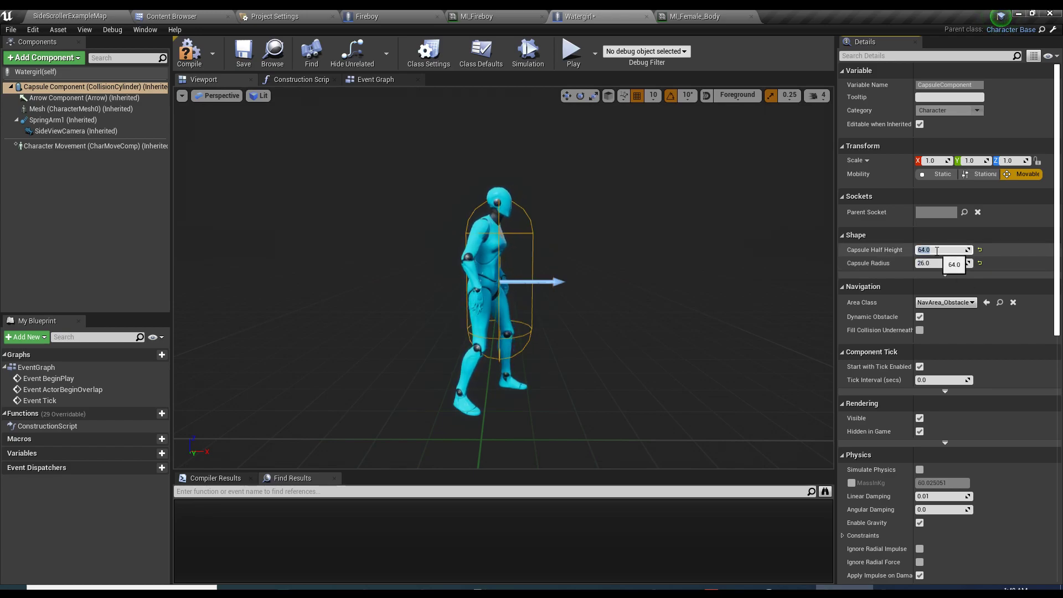
key(Return)
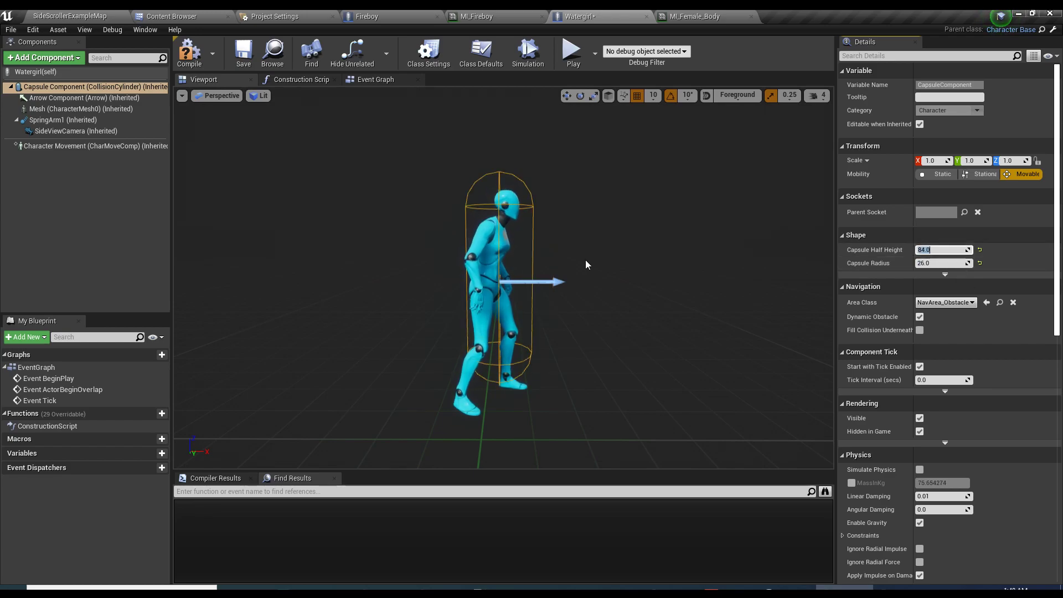
- In the Left view, raise Watergirl's mesh to fit the capsule, then save
click(217, 96)
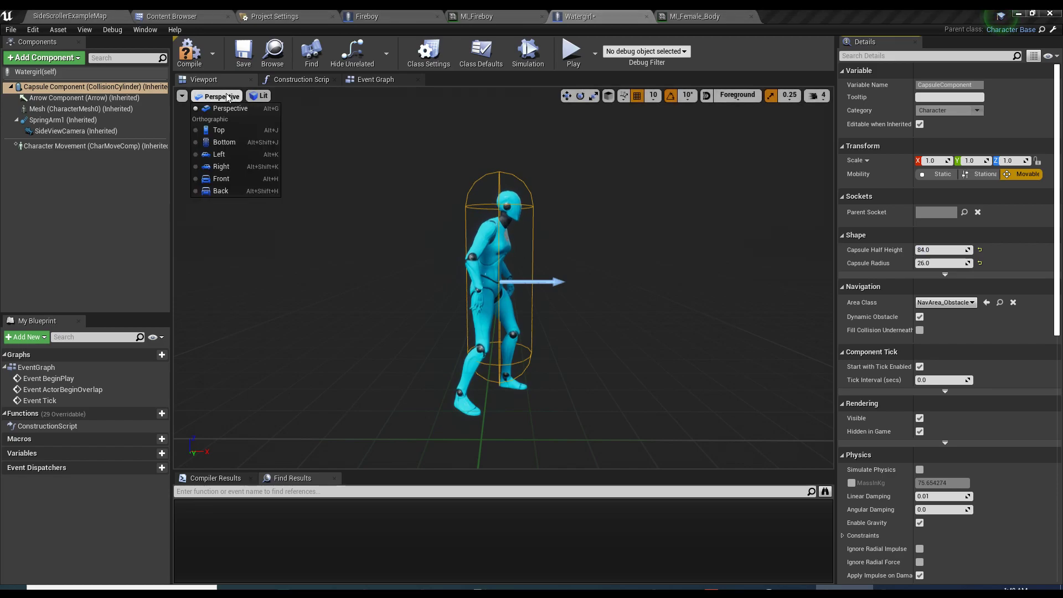
click(218, 154)
click(480, 311)
key(f)
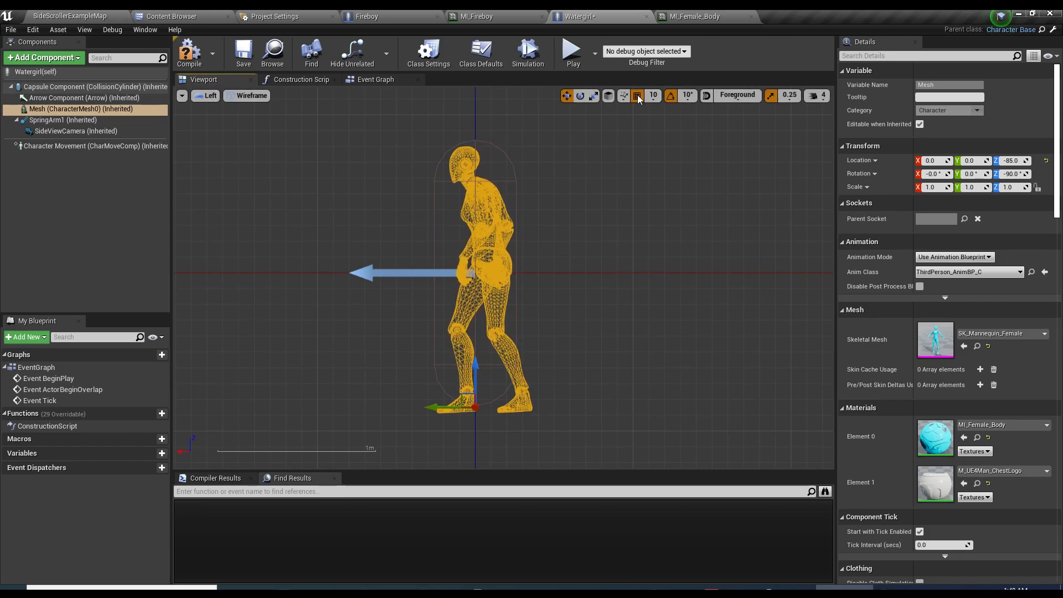
drag(474, 364, 473, 362)
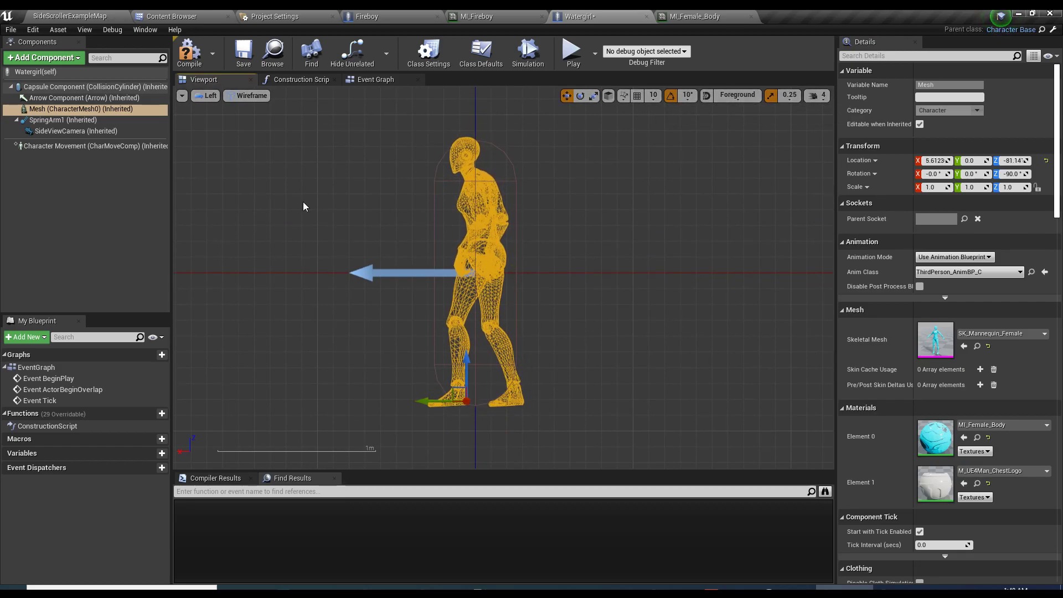
click(190, 51)
drag(217, 111, 160, 112)
drag(545, 259, 515, 259)
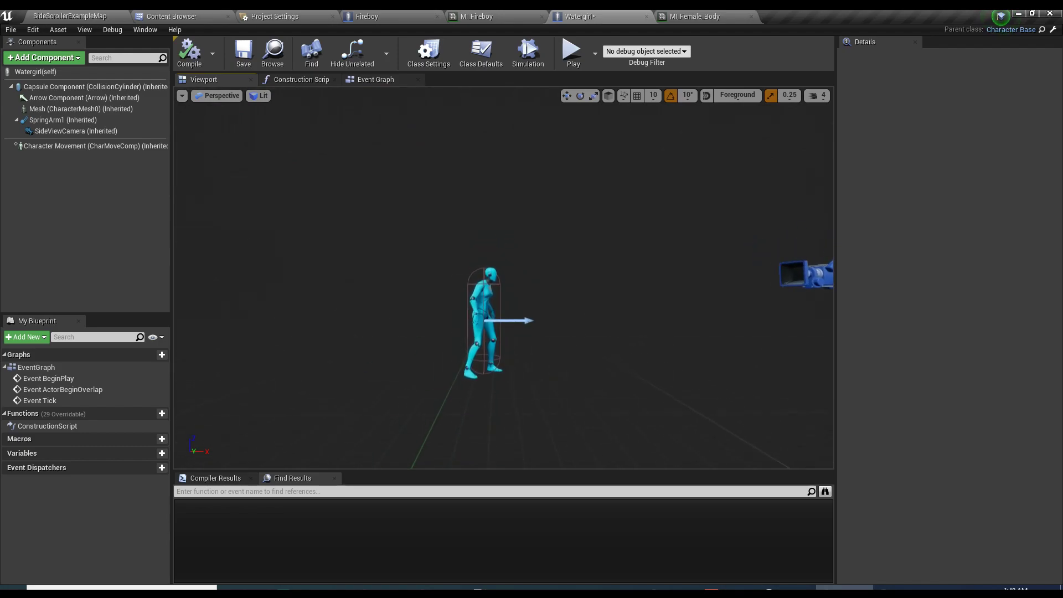
scroll(240, 206, up, 5)
key(ctrl+s)
- Inspect the SpringArm1 and SideViewCamera component settings
click(88, 122)
click(88, 132)
click(84, 124)
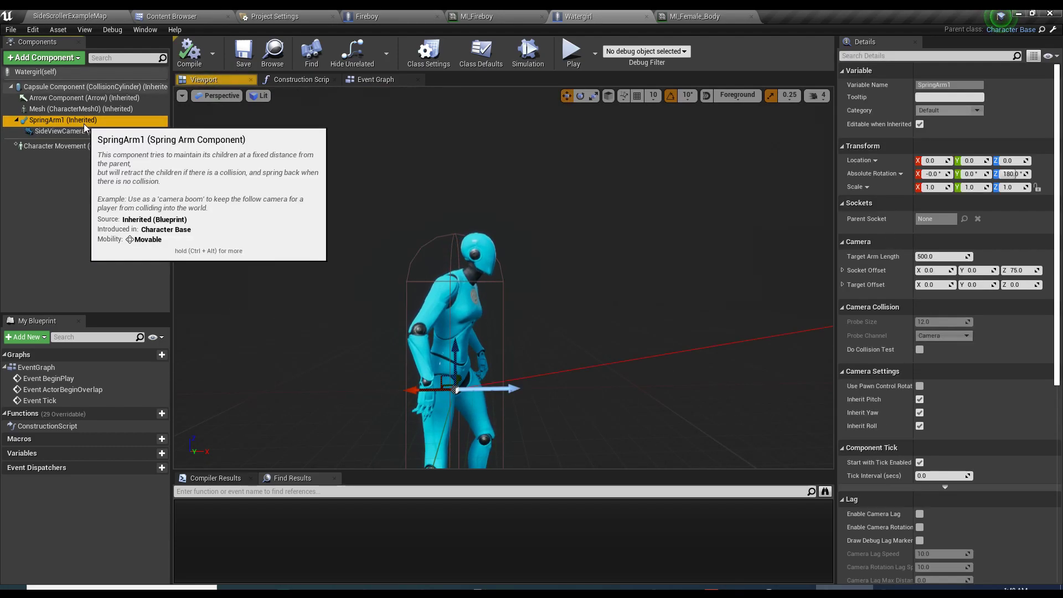
click(87, 131)
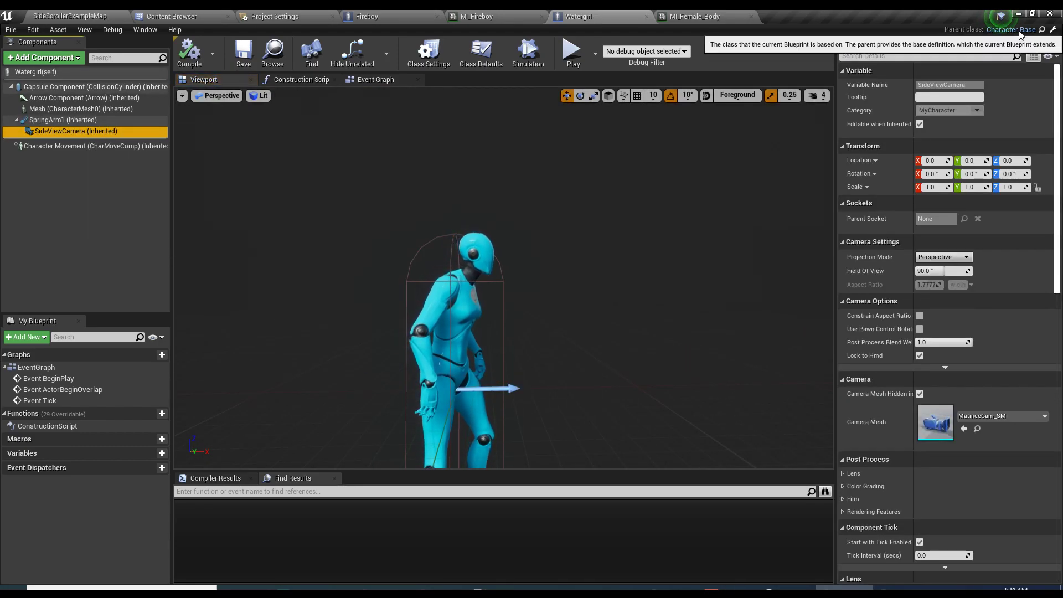
- Open the parent CharacterBase blueprint and delete its InputTouch node
click(1052, 31)
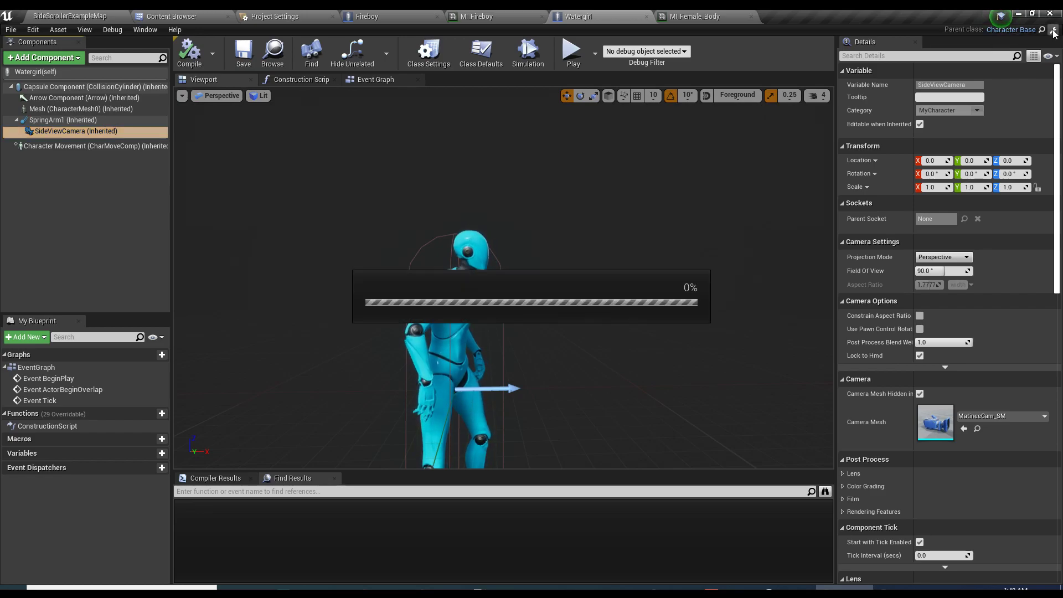
scroll(331, 202, down, 3)
scroll(330, 201, up, 3)
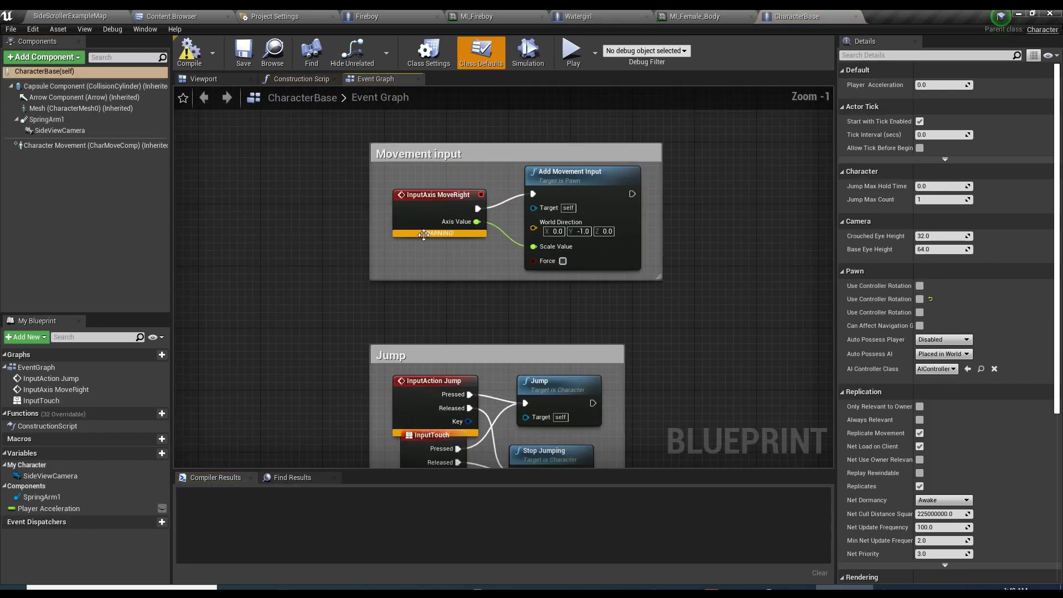
click(420, 299)
drag(417, 353, 416, 369)
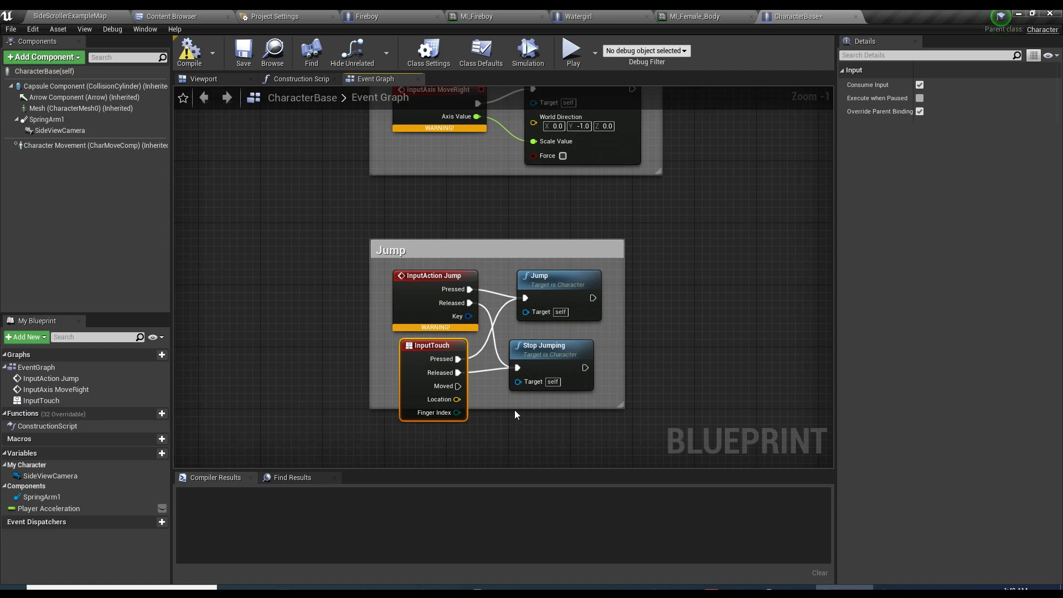
drag(513, 409, 515, 445)
key(Delete)
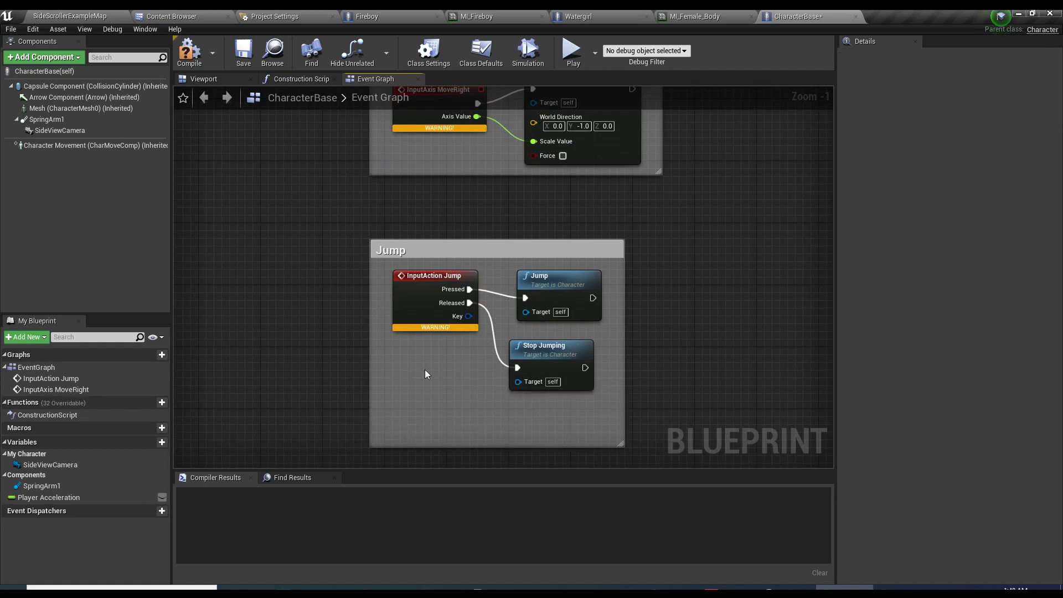
- Delete the SideViewCamera and SpringArm1 components and compile
right_drag(424, 370, 404, 291)
click(404, 291)
scroll(404, 292, down, 5)
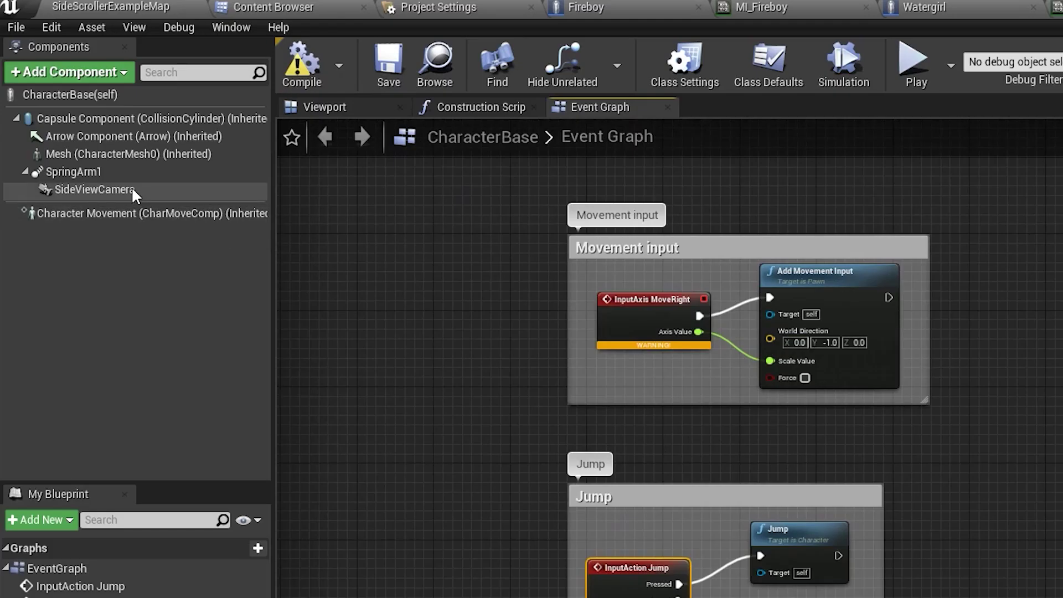
key(Delete)
click(117, 172)
key(Delete)
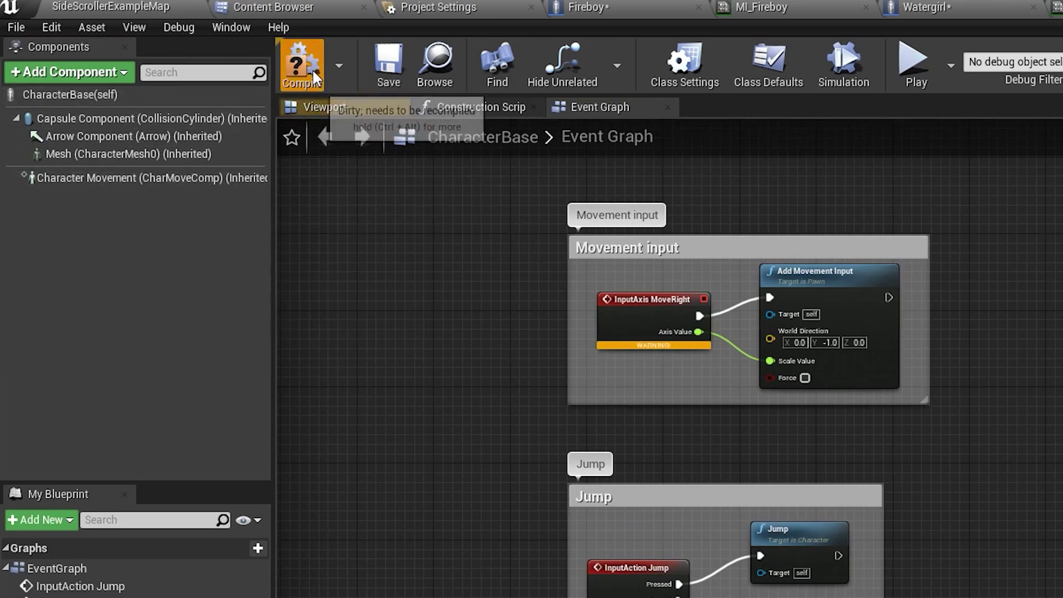
click(303, 66)
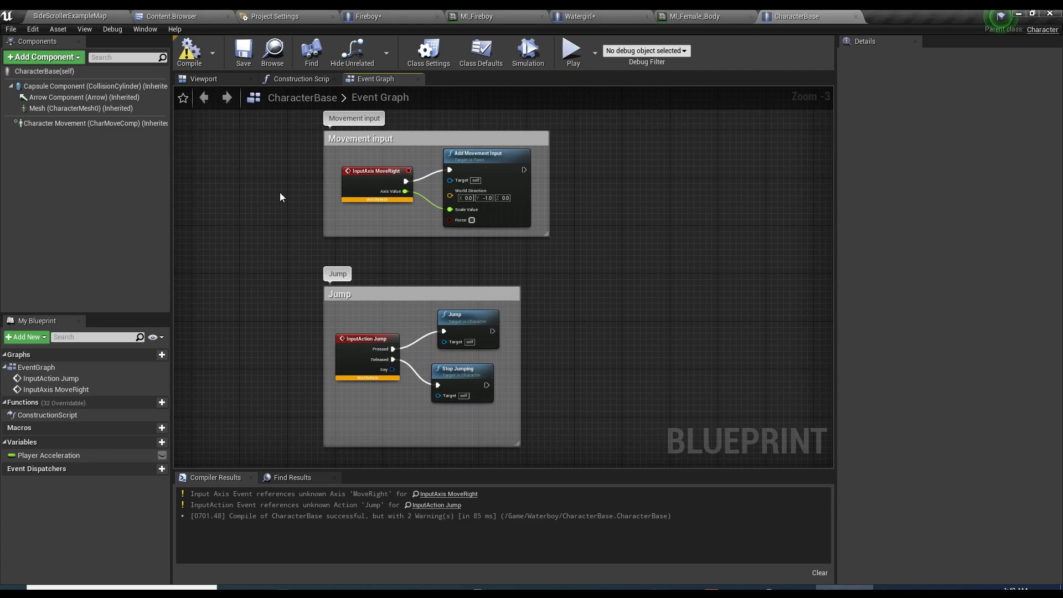
- Delete both comment boxes with their movement and jump nodes, then compile
right_drag(277, 195, 245, 200)
drag(257, 143, 604, 441)
key(Delete)
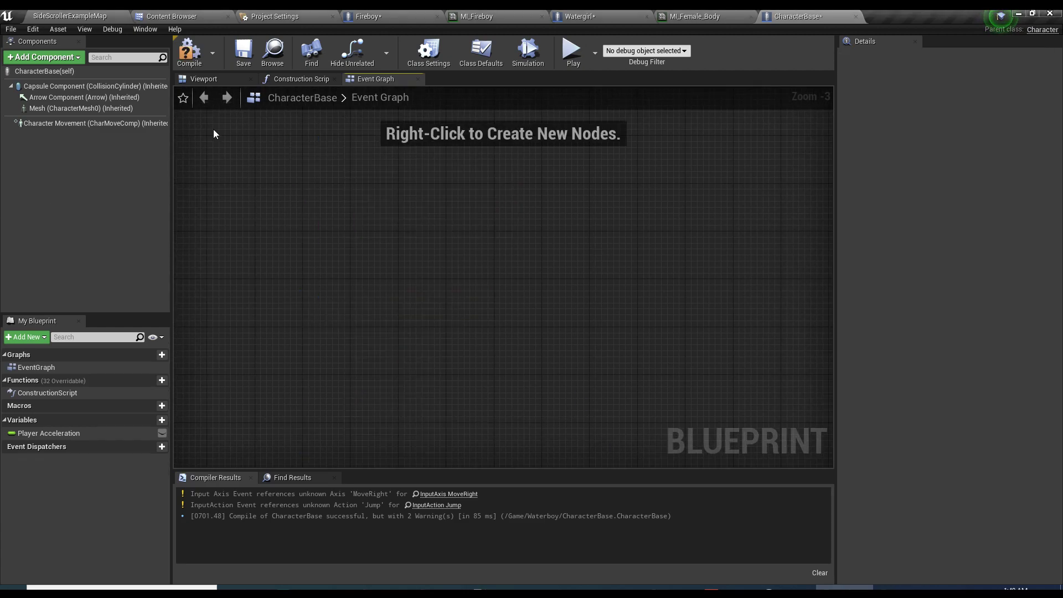
click(189, 52)
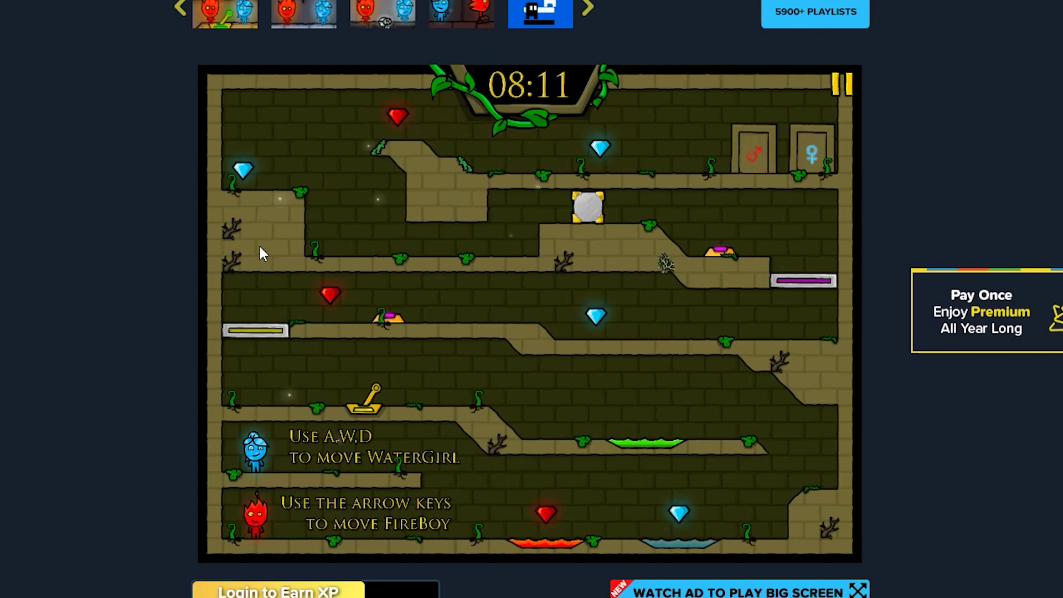
- Delete the Side Scroller Template text, the back wall Wall3 and both outer walls
scroll(451, 222, up, 5)
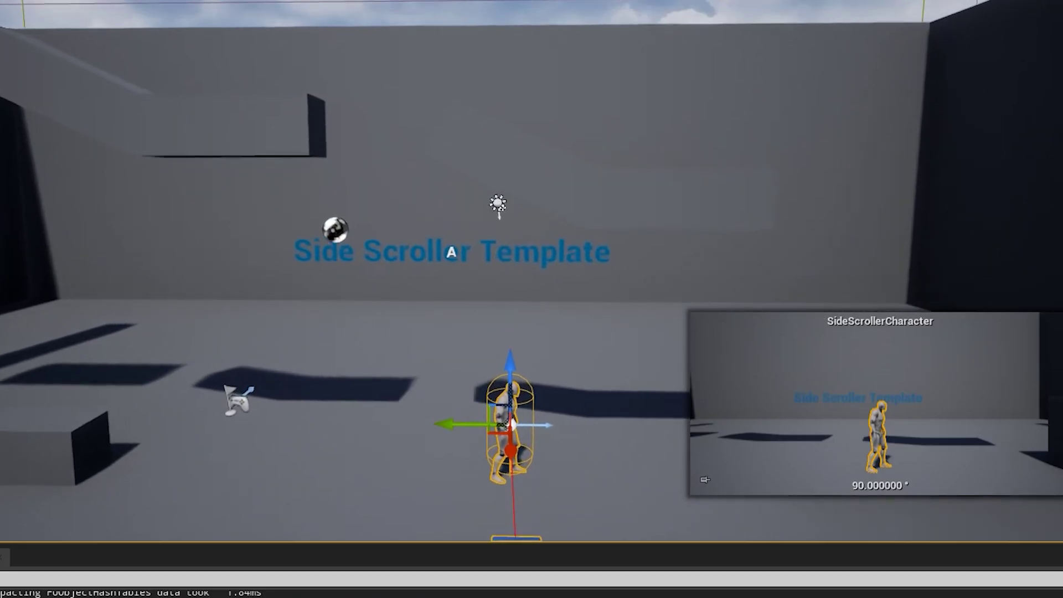
click(454, 237)
key(Delete)
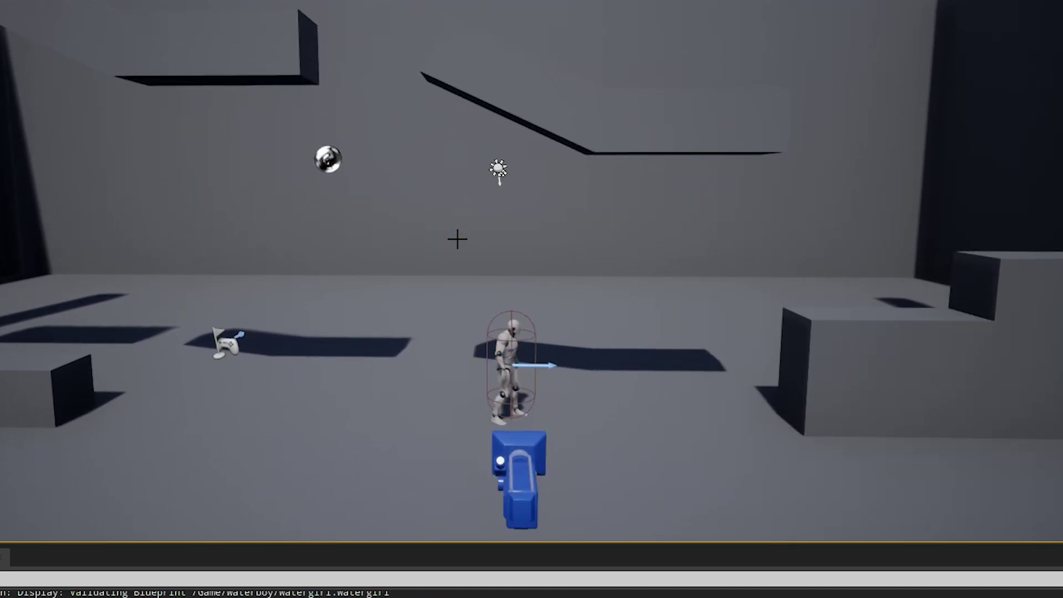
scroll(648, 210, down, 5)
click(648, 209)
scroll(648, 209, up, 2)
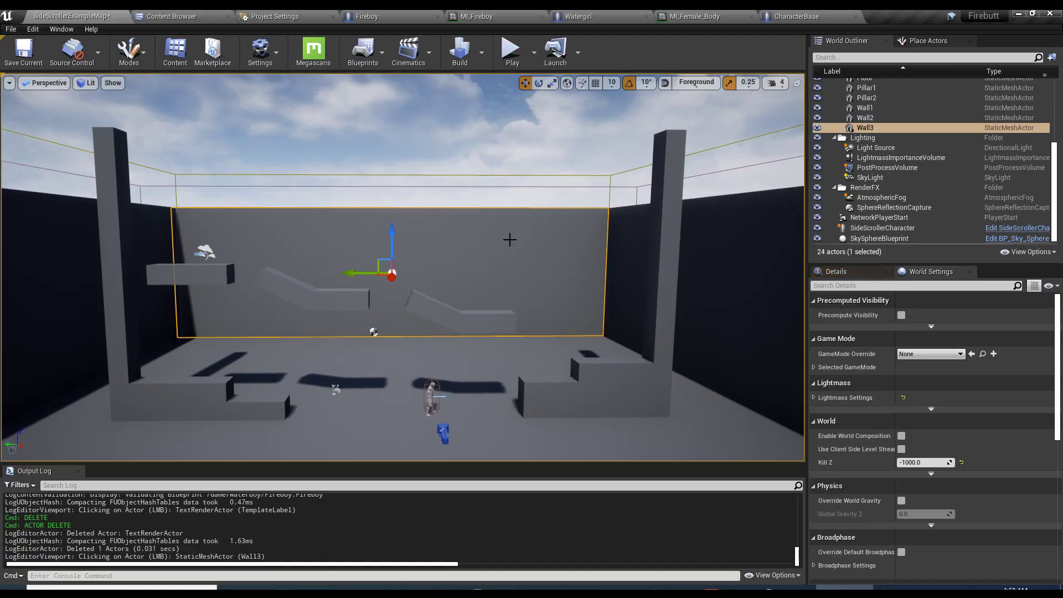
key(Delete)
click(736, 310)
key(Delete)
click(55, 309)
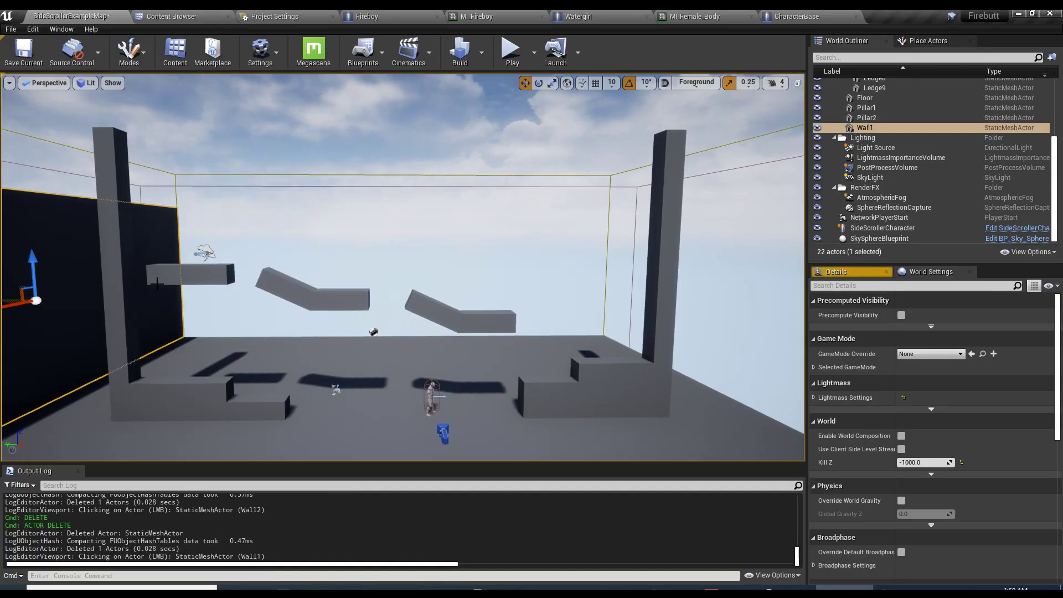
key(Delete)
- Delete the Floor and the SideScrollerCharacter, fill the screen with the viewport, then switch to the browser game
right_drag(494, 283, 437, 347)
click(414, 361)
key(Delete)
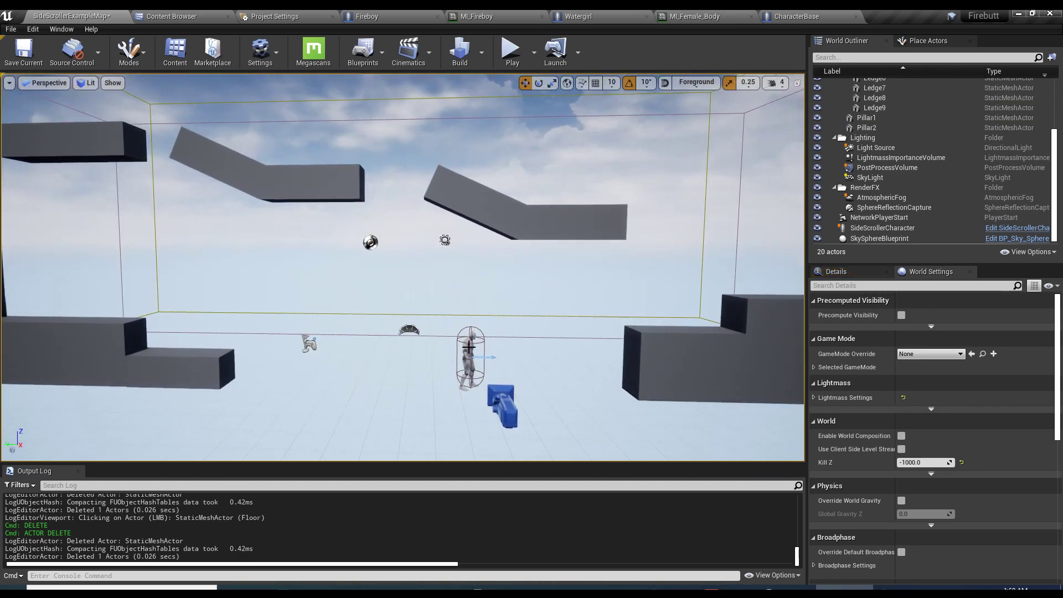
click(469, 347)
key(Delete)
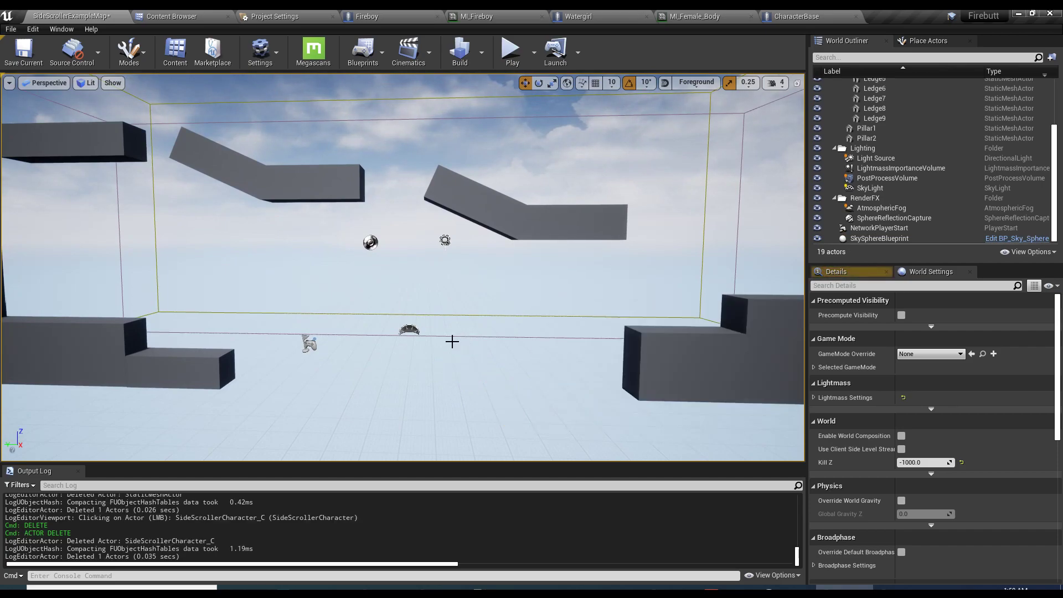
scroll(452, 341, down, 6)
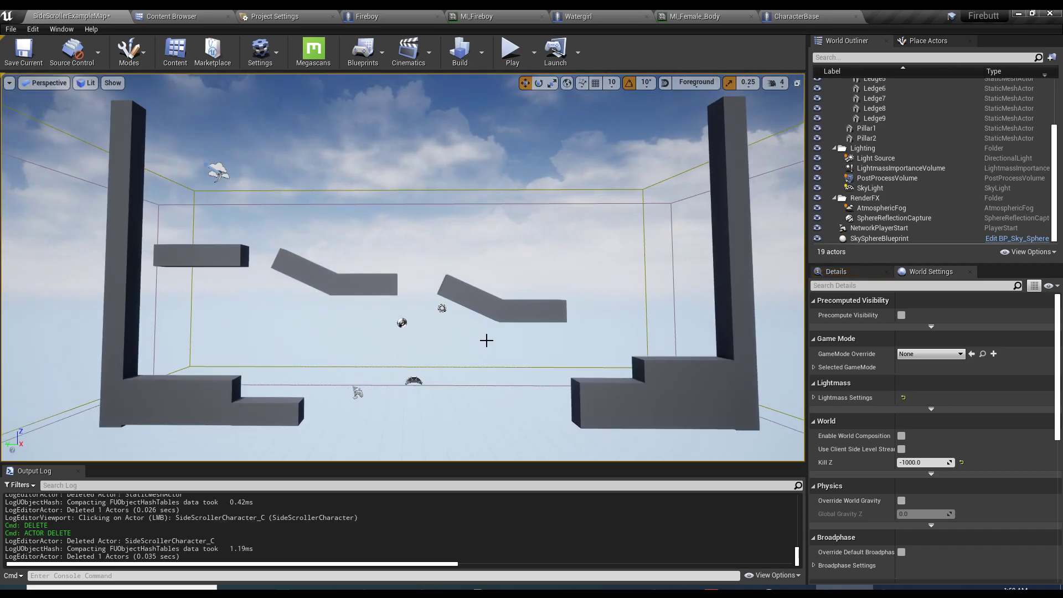
key(F11)
scroll(474, 384, down, 3)
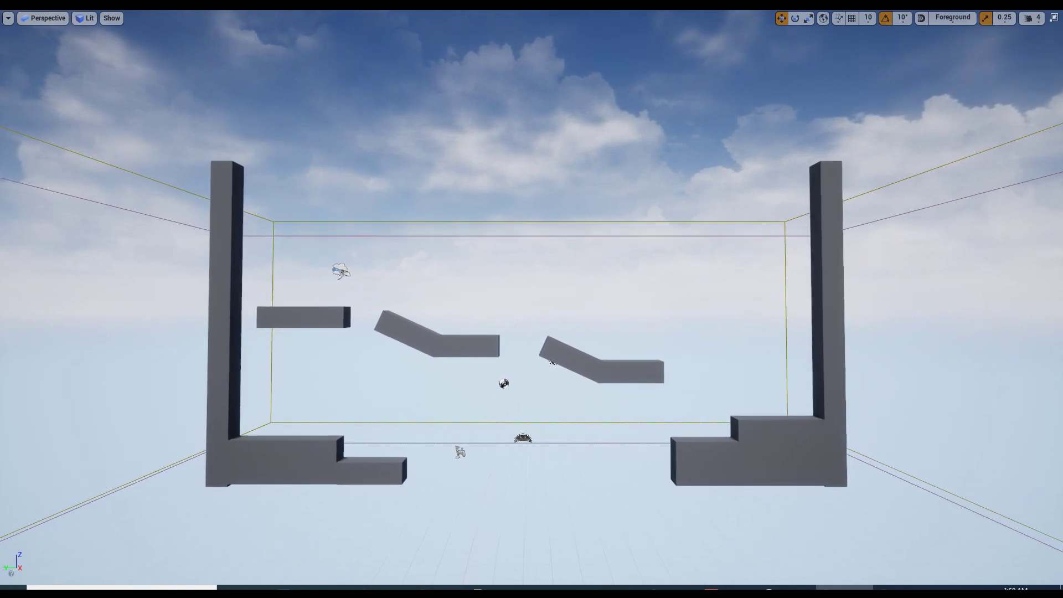
scroll(552, 362, down, 4)
key(alt+Tab)
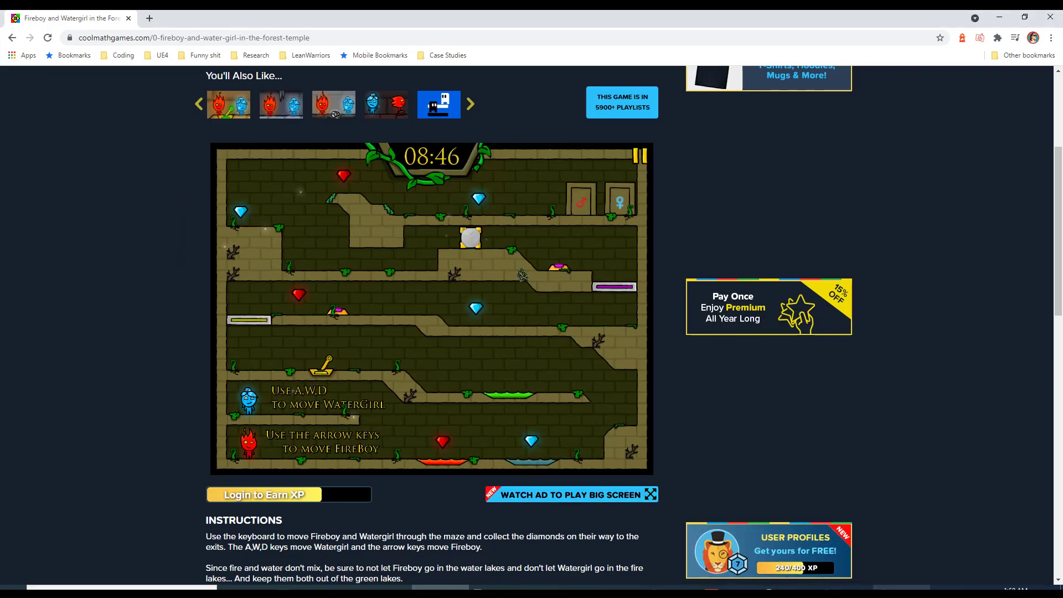
- Switch from the Fireboy and Watergirl browser page back to the Unreal Engine level viewport
mouse_move(871, 589)
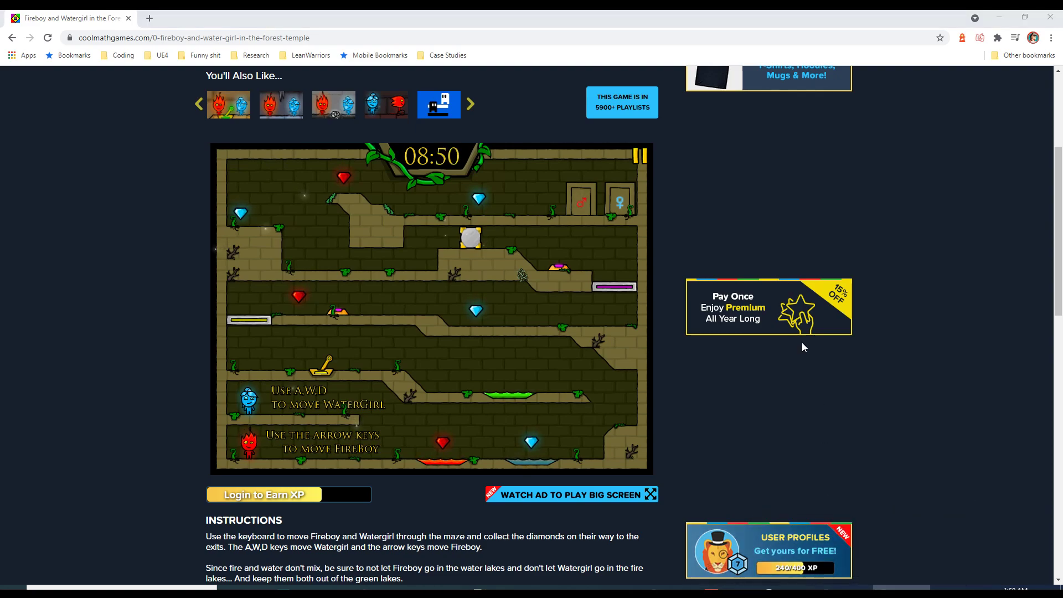
key(alt+Tab)
drag(546, 342, 459, 466)
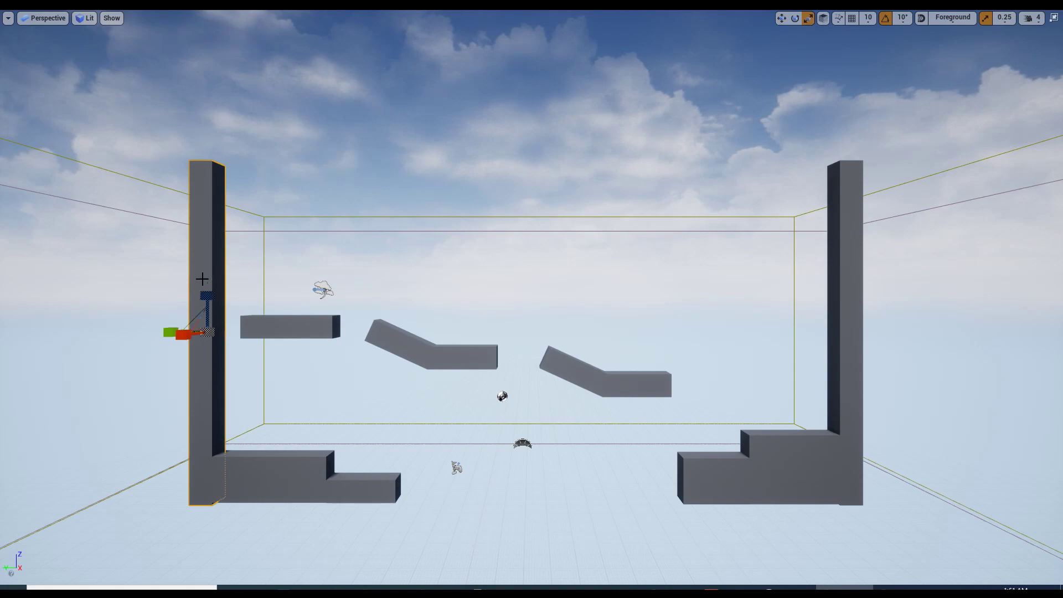
- Stretch the left wall taller, delete the right wall, and duplicate the left wall as the right pillar
drag(208, 295, 205, 235)
click(857, 262)
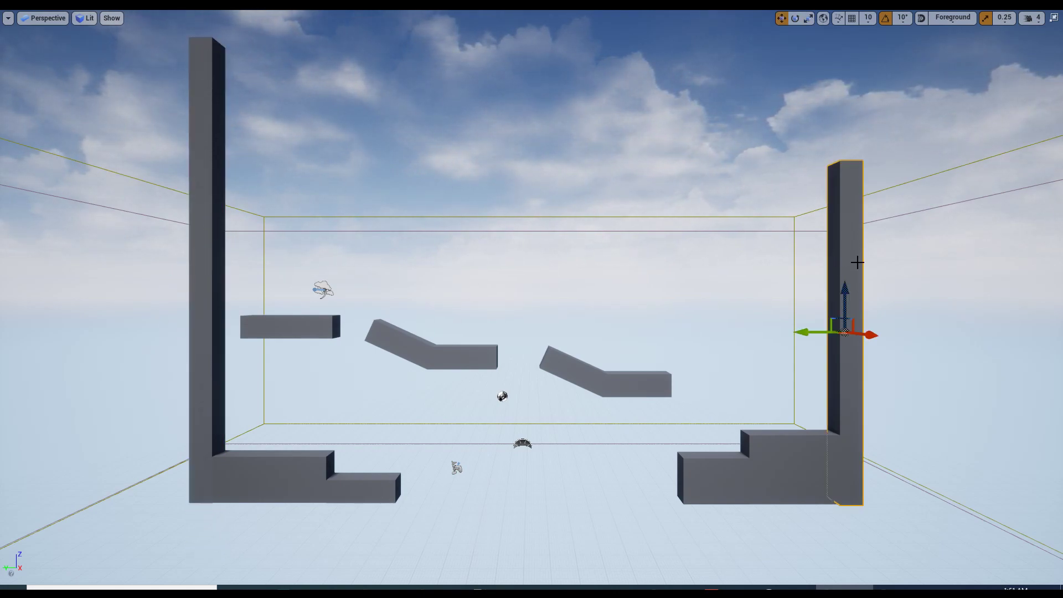
drag(847, 295, 845, 295)
key(Delete)
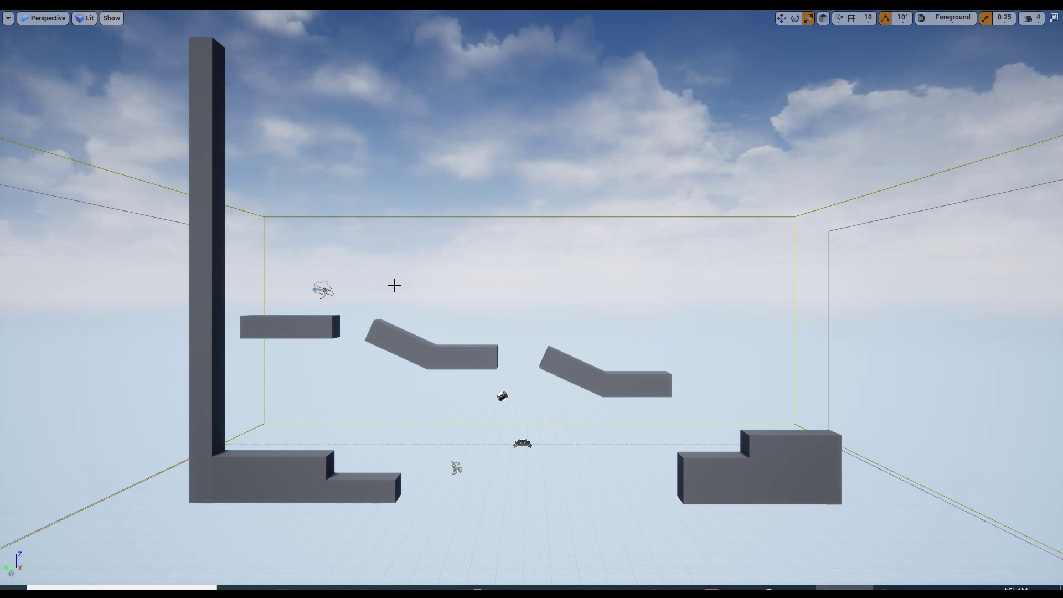
click(220, 246)
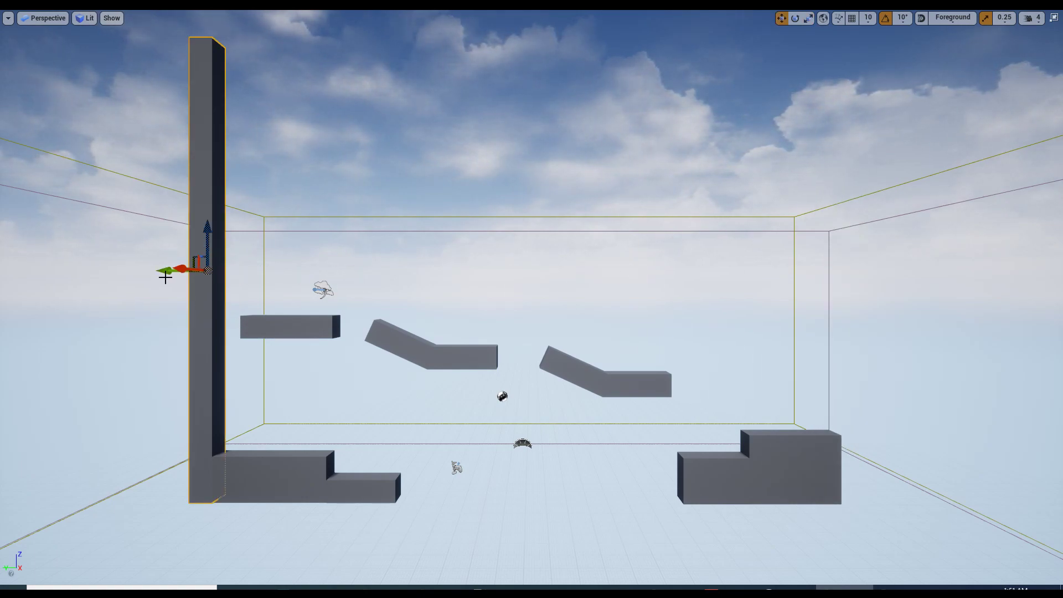
alt+drag(165, 276, 800, 301)
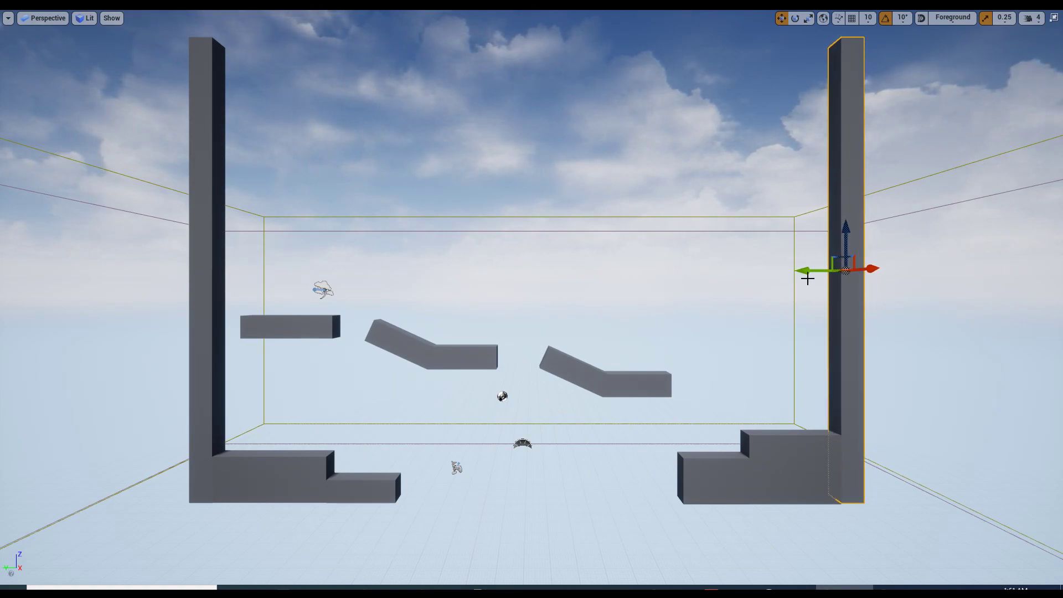
- Duplicate a pillar, rotate it horizontal, widen it between the pillars, and lower it to the floor
alt+drag(835, 262, 505, 330)
key(e)
key(r)
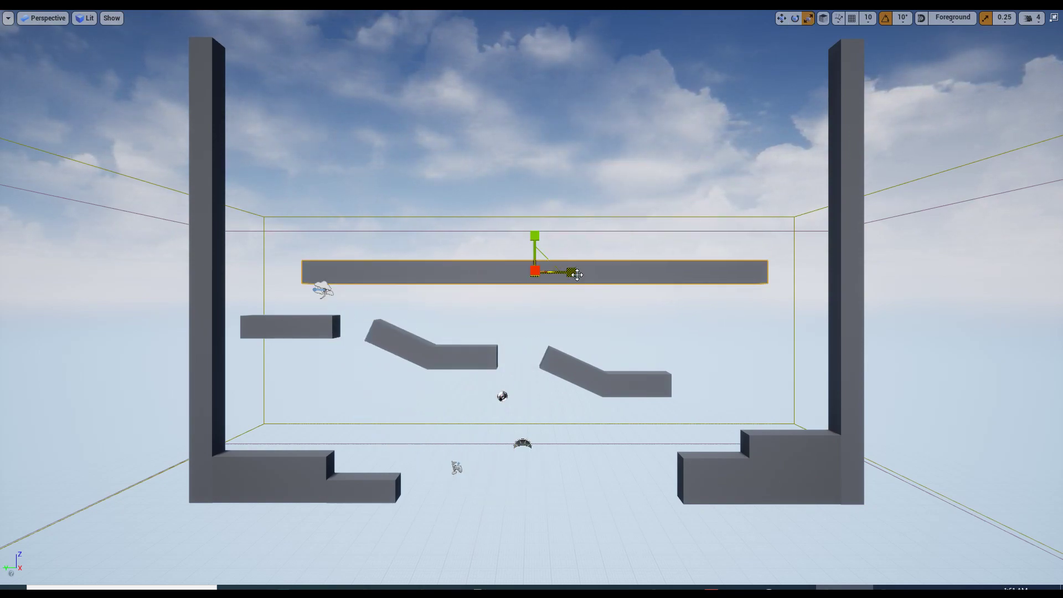
drag(576, 274, 469, 272)
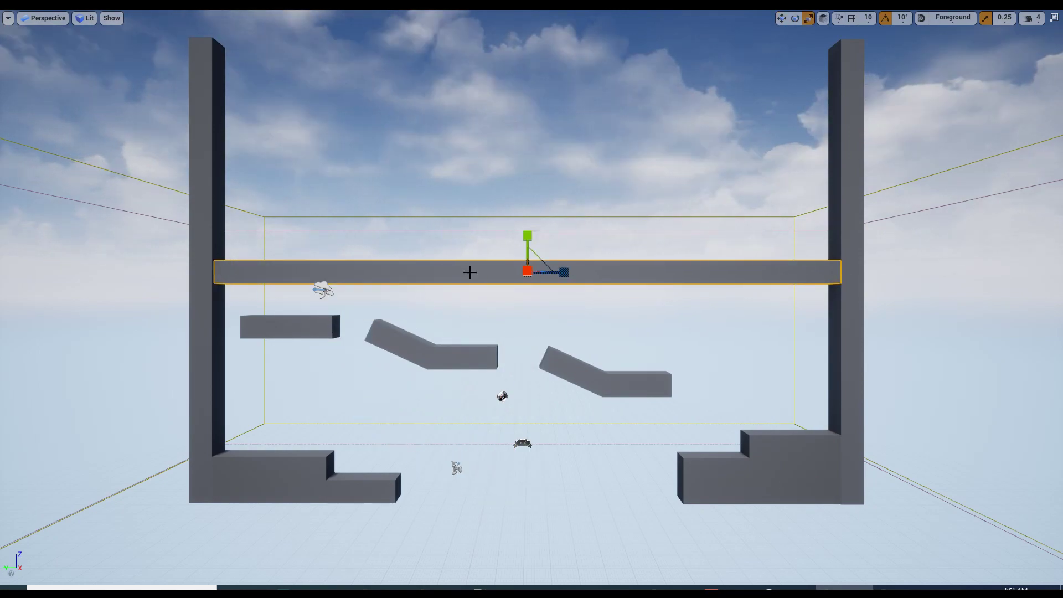
key(w)
drag(527, 252, 515, 487)
- Delete the two left step blocks and the right step block
click(366, 487)
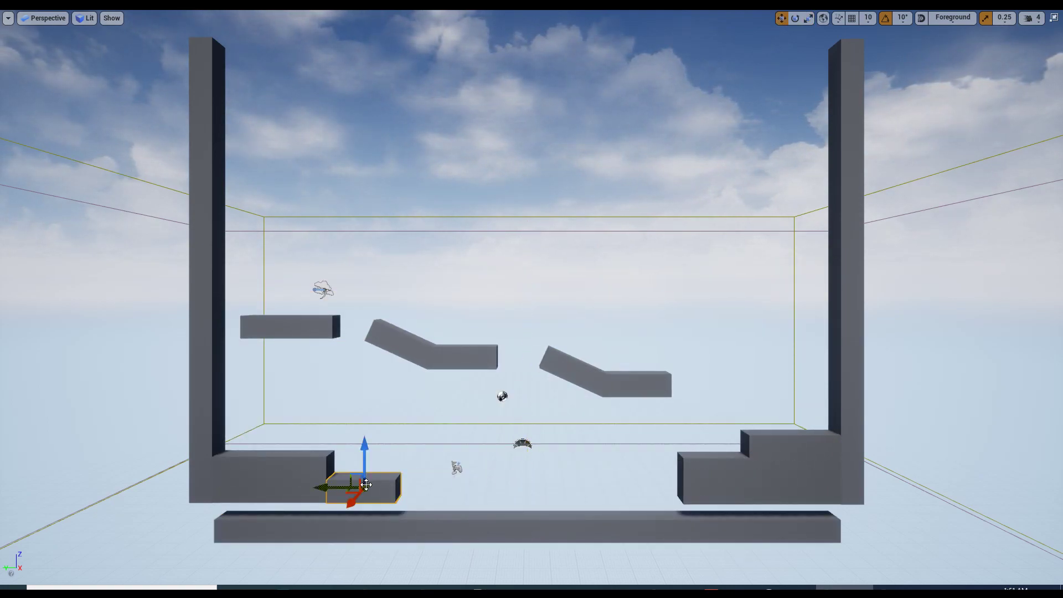
key(Delete)
click(277, 476)
key(Delete)
key(Delete)
click(775, 465)
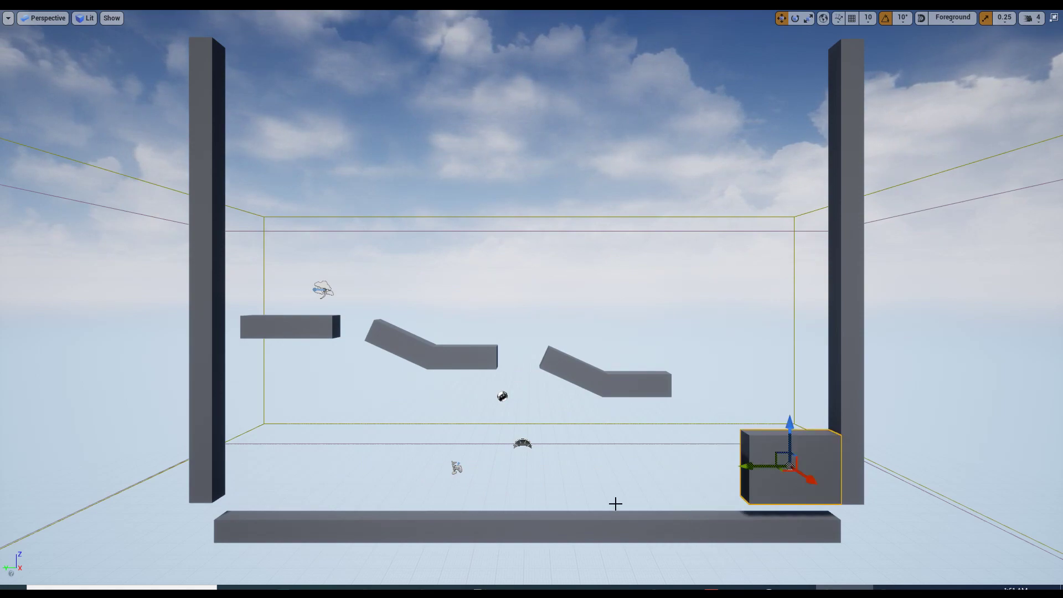
key(Delete)
- Raise the floor slab into place between the pillars and select the right pillar
click(490, 519)
drag(532, 489, 523, 449)
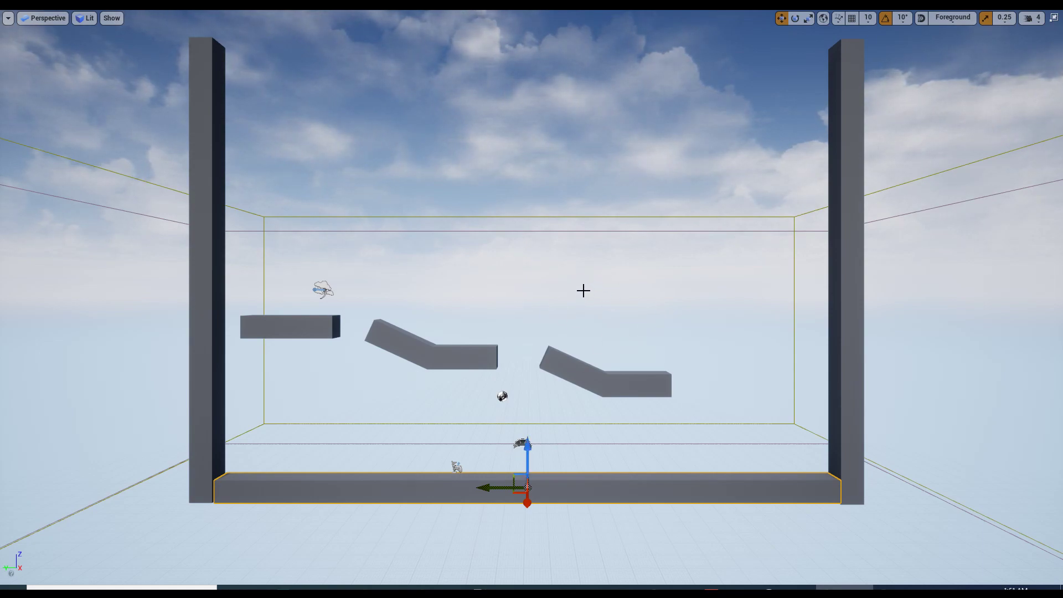
middle_drag(583, 290, 583, 267)
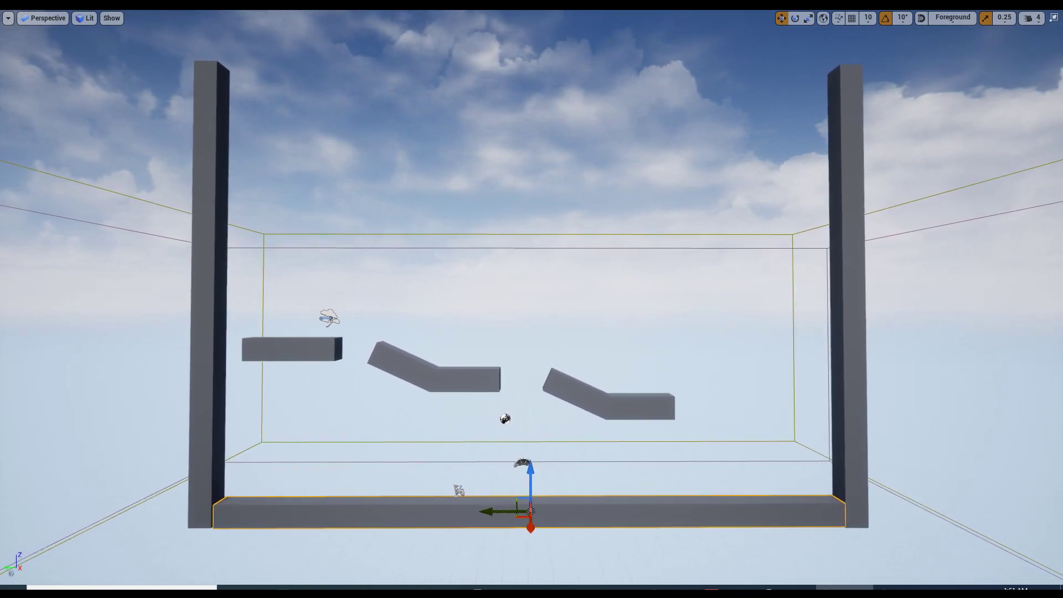
scroll(564, 389, up, 5)
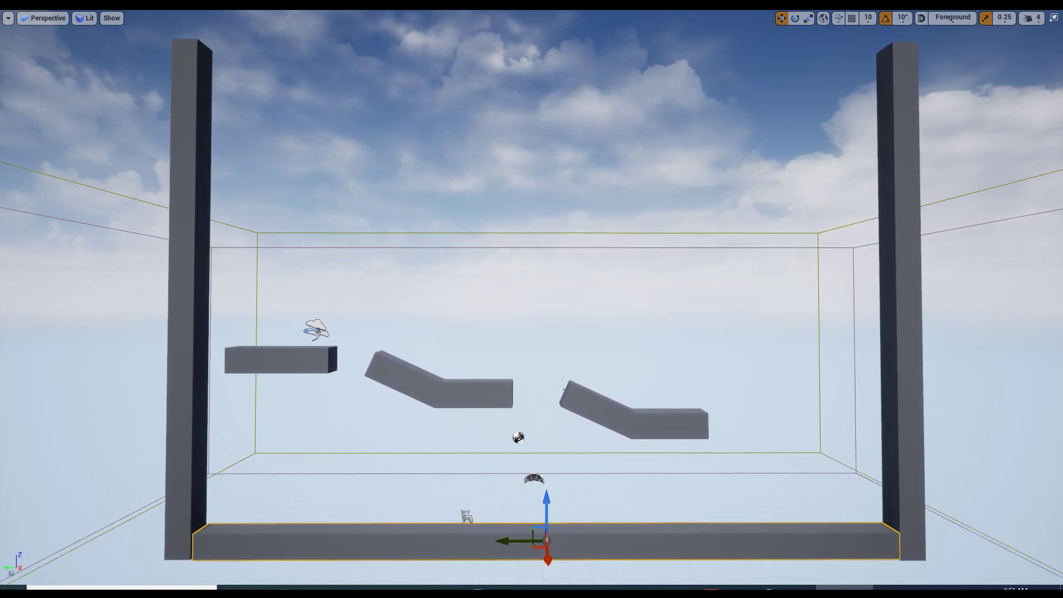
scroll(563, 389, down, 4)
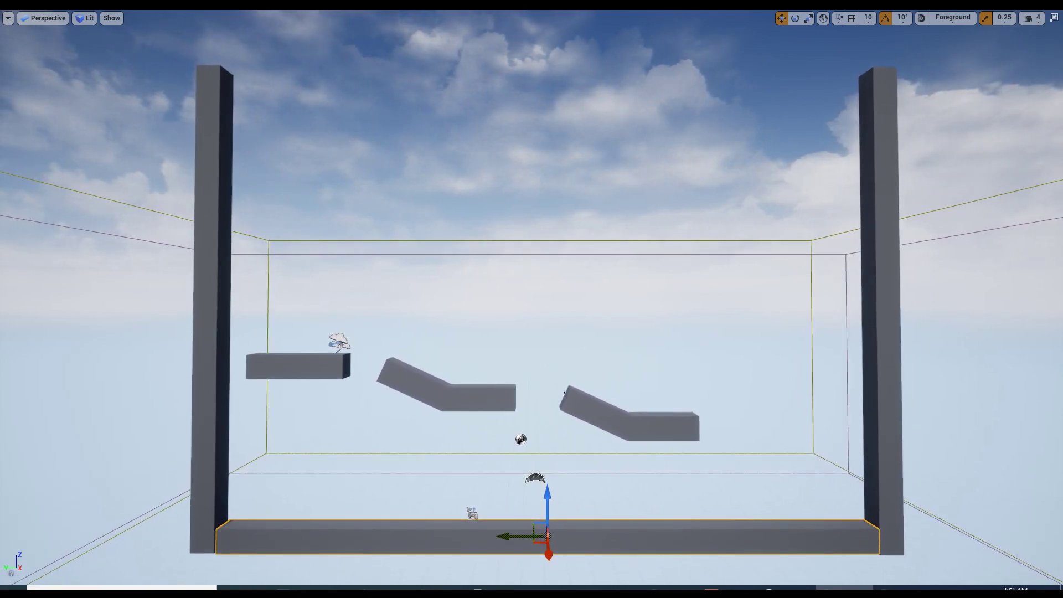
click(874, 76)
- Duplicate the floor slab straight up into a top bar closing the frame
click(518, 536)
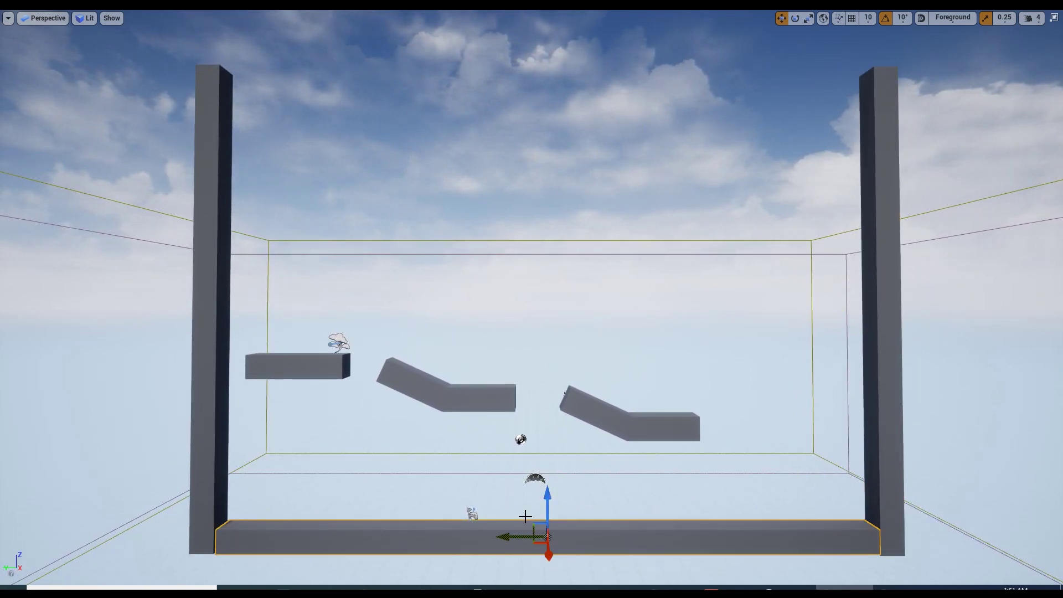
alt+drag(530, 516, 543, 28)
right_drag(223, 234, 220, 237)
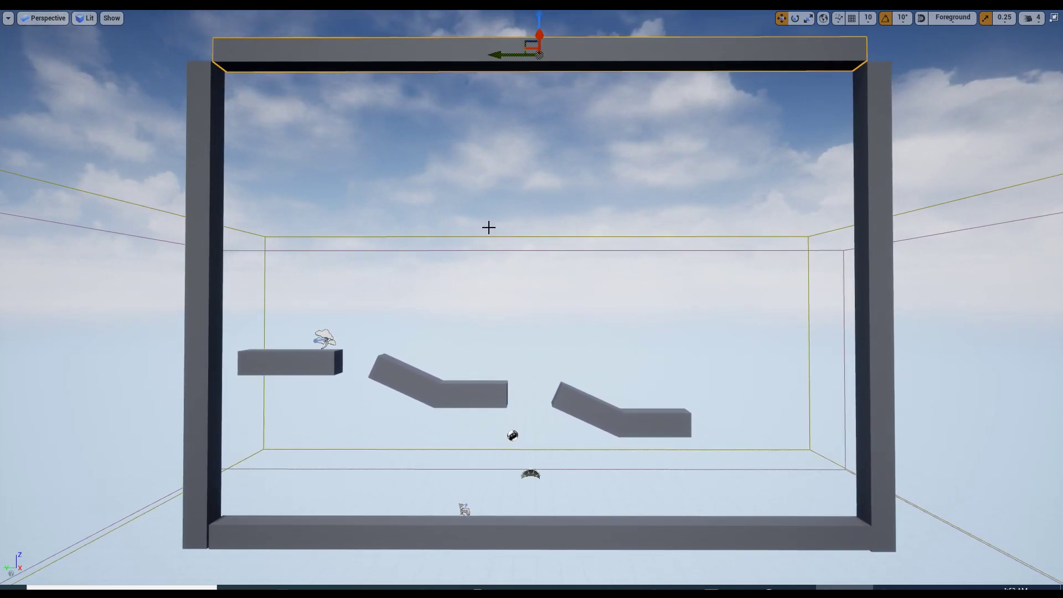
- Save the current viewpoint as viewport bookmark 0
click(9, 18)
mouse_move(55, 213)
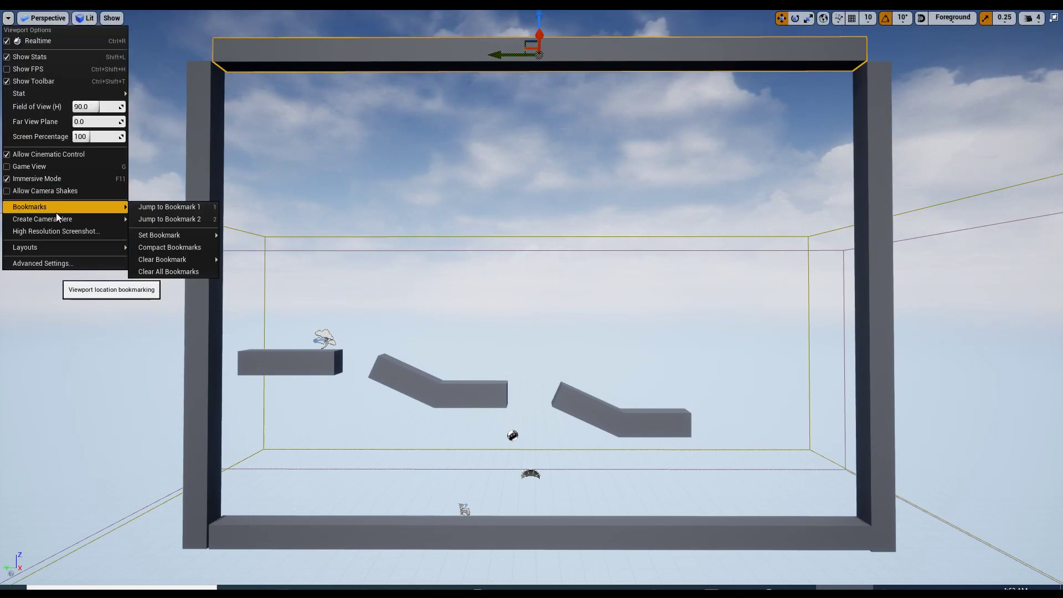
mouse_move(165, 239)
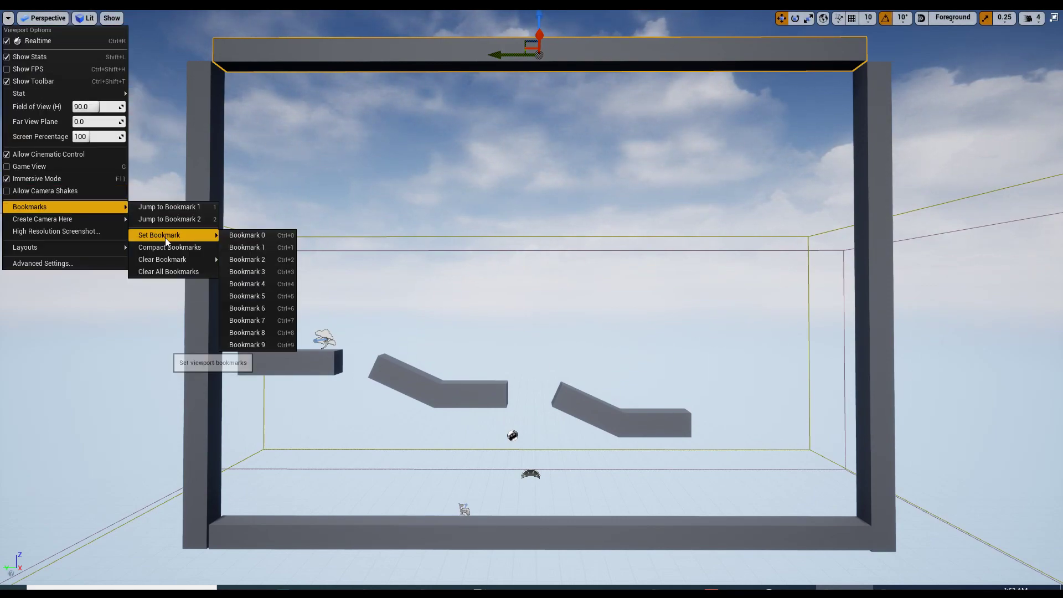
click(273, 235)
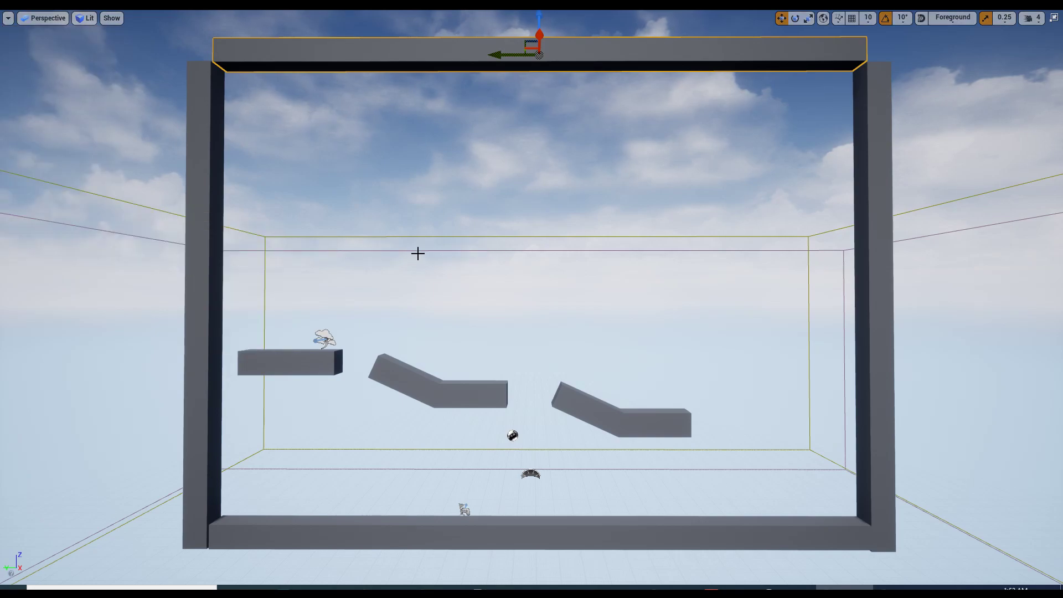
right_drag(418, 251, 467, 242)
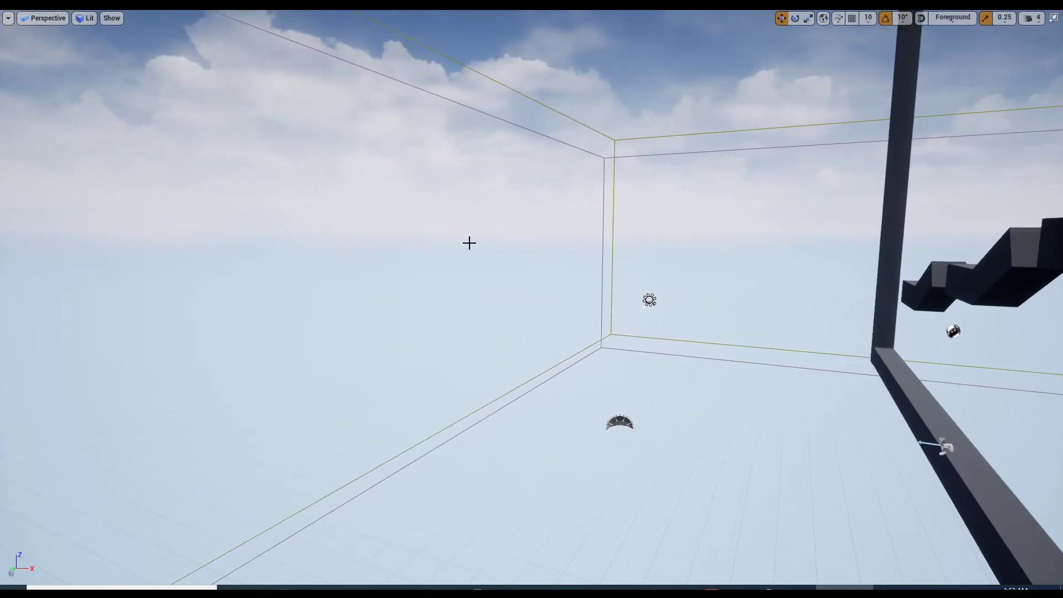
- Return to bookmark 0 and inspect the frame's bottom bar, switching to the scale tool
key(0)
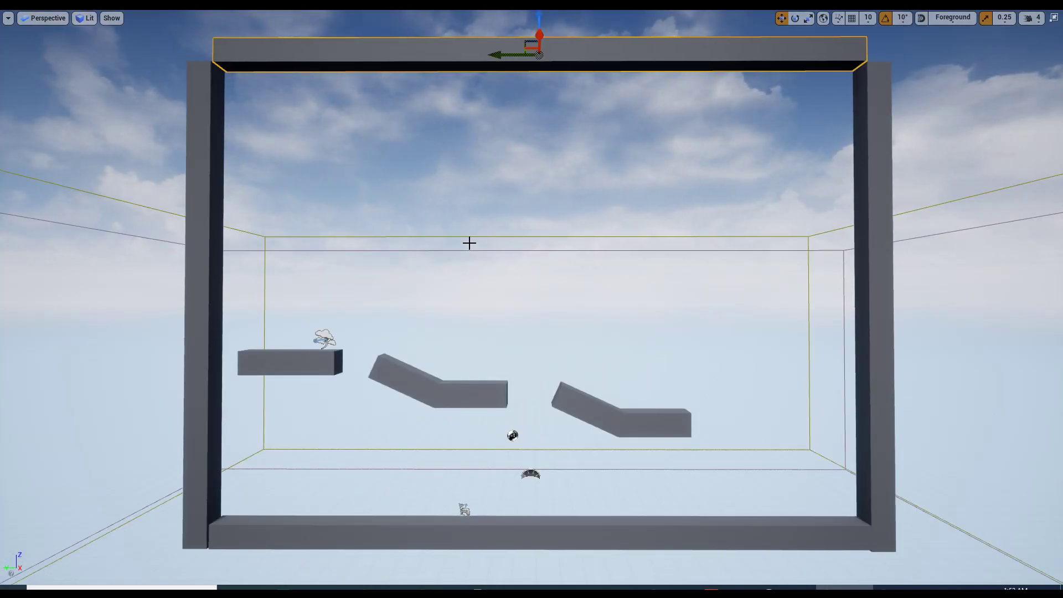
right_drag(469, 243, 420, 244)
click(529, 344)
right_drag(529, 343, 515, 332)
scroll(921, 295, down, 2)
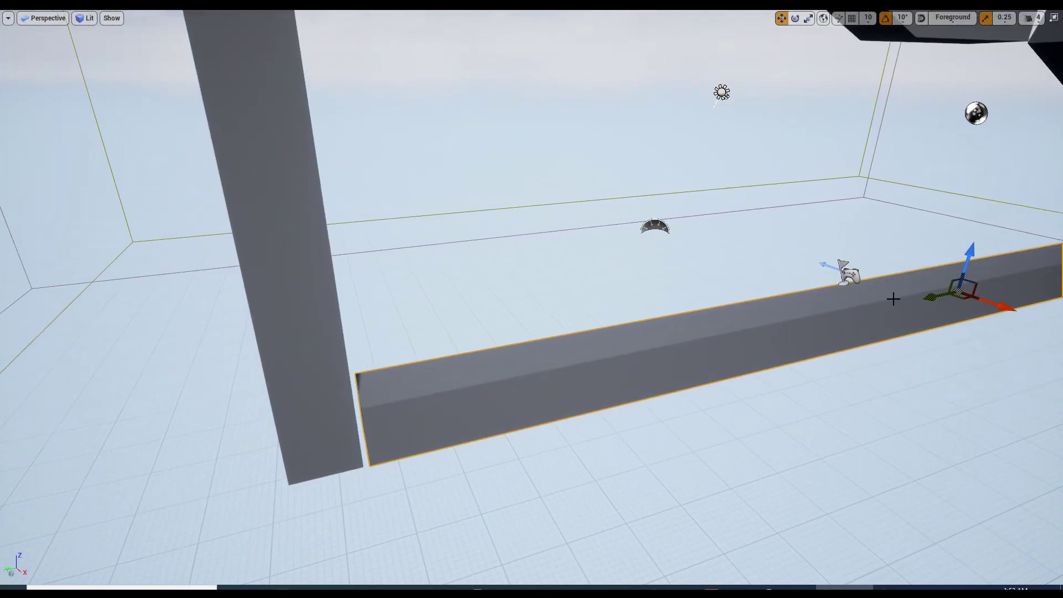
right_drag(921, 295, 775, 296)
key(r)
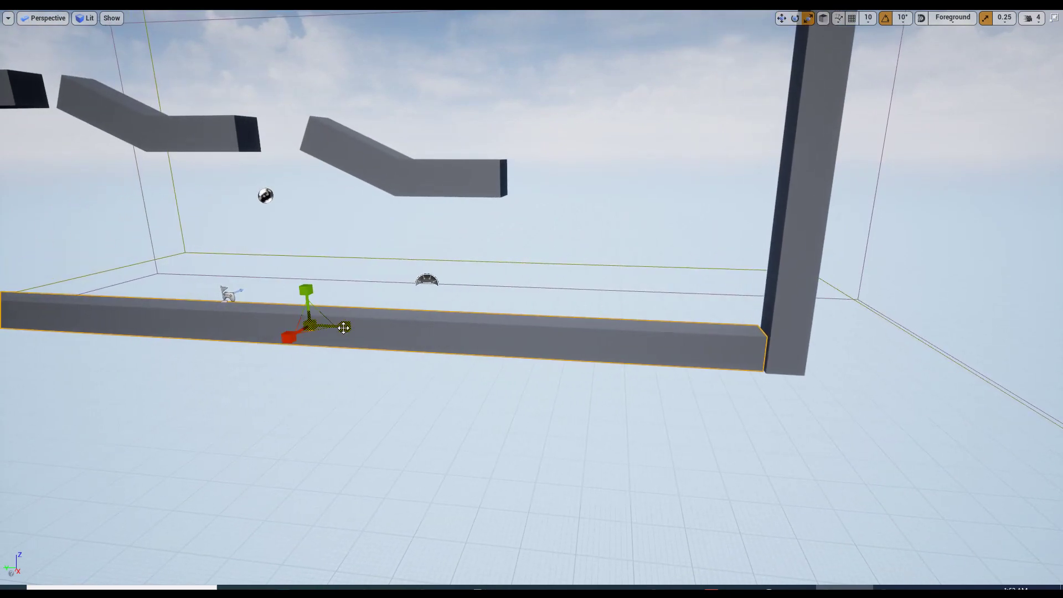
right_drag(429, 301, 511, 292)
- Select and deselect the top bar and the right pillar to check them
click(448, 301)
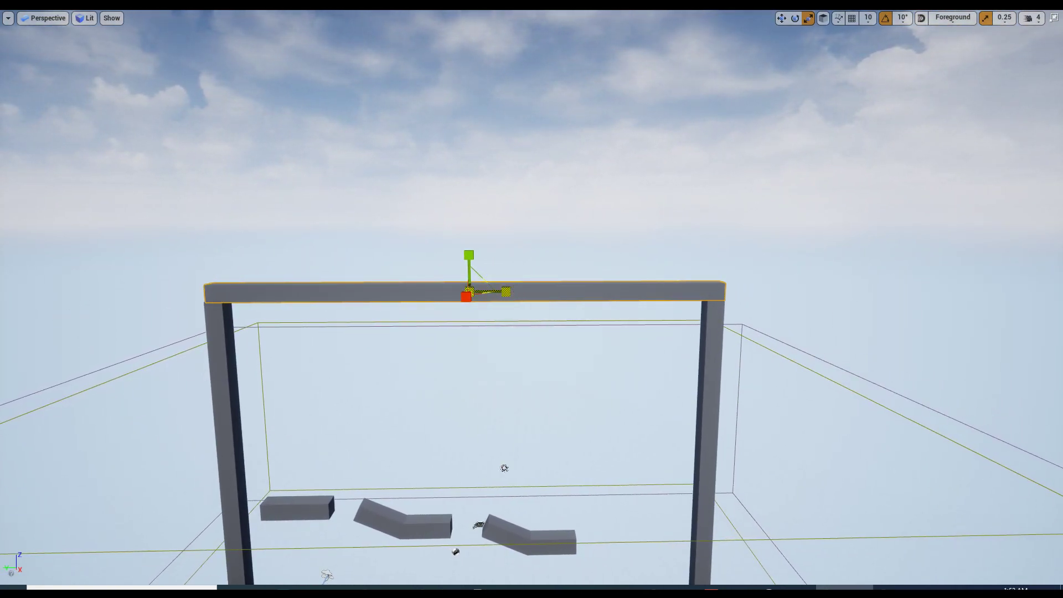
click(469, 316)
right_drag(470, 316, 469, 315)
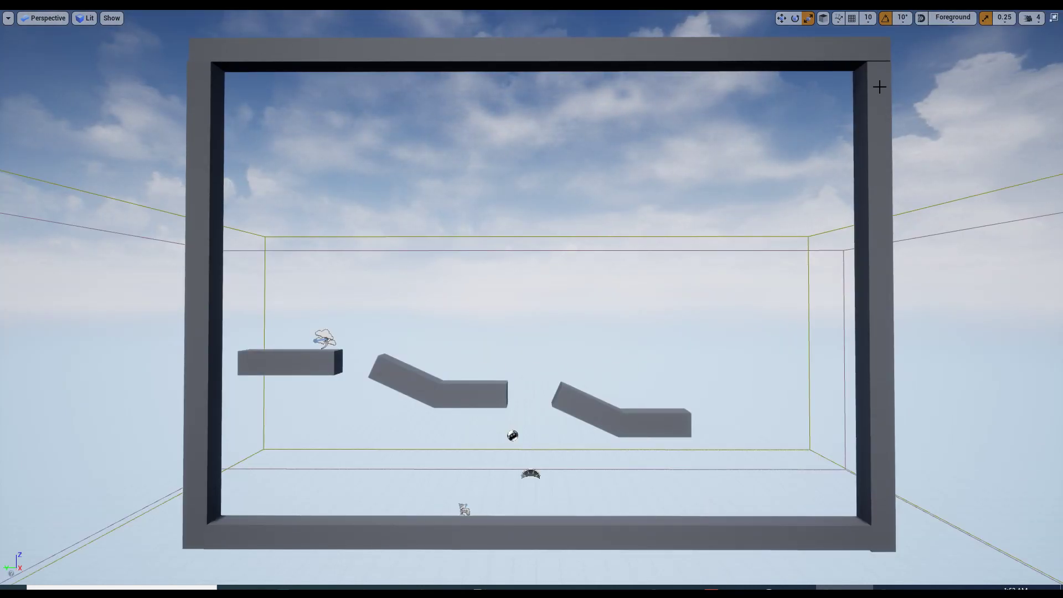
click(878, 105)
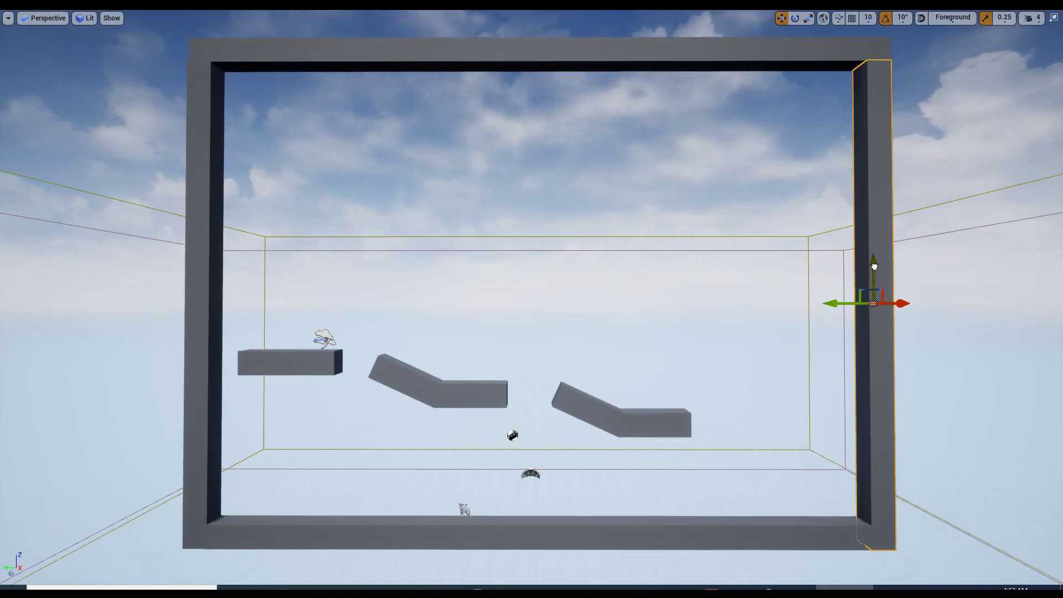
click(739, 284)
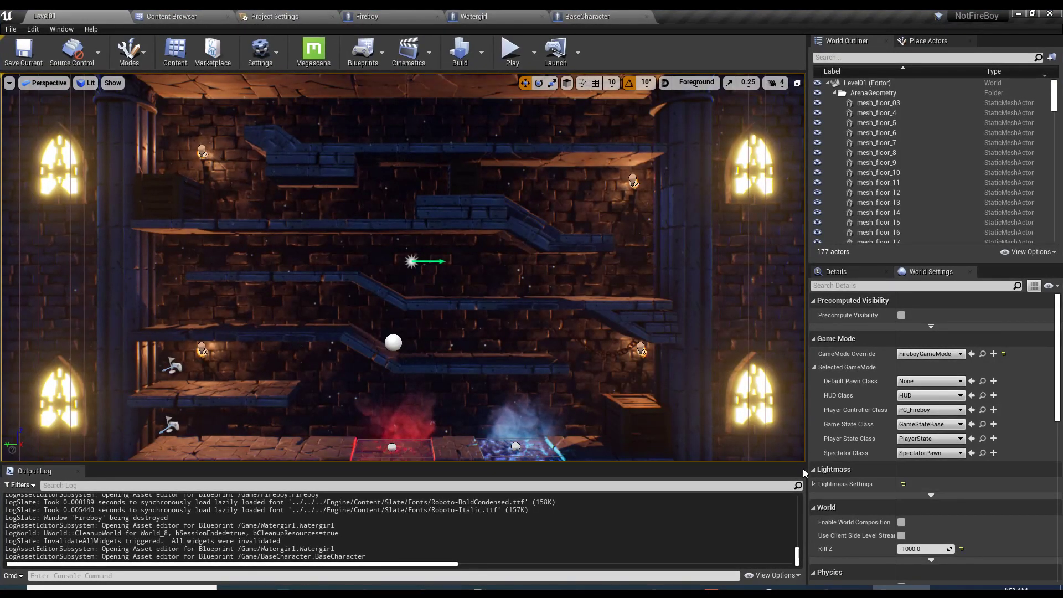
- Enlarge the reference level's viewport and switch it to fullscreen immersive mode
drag(807, 464, 968, 464)
drag(764, 464, 766, 497)
scroll(648, 430, up, 3)
scroll(649, 430, down, 2)
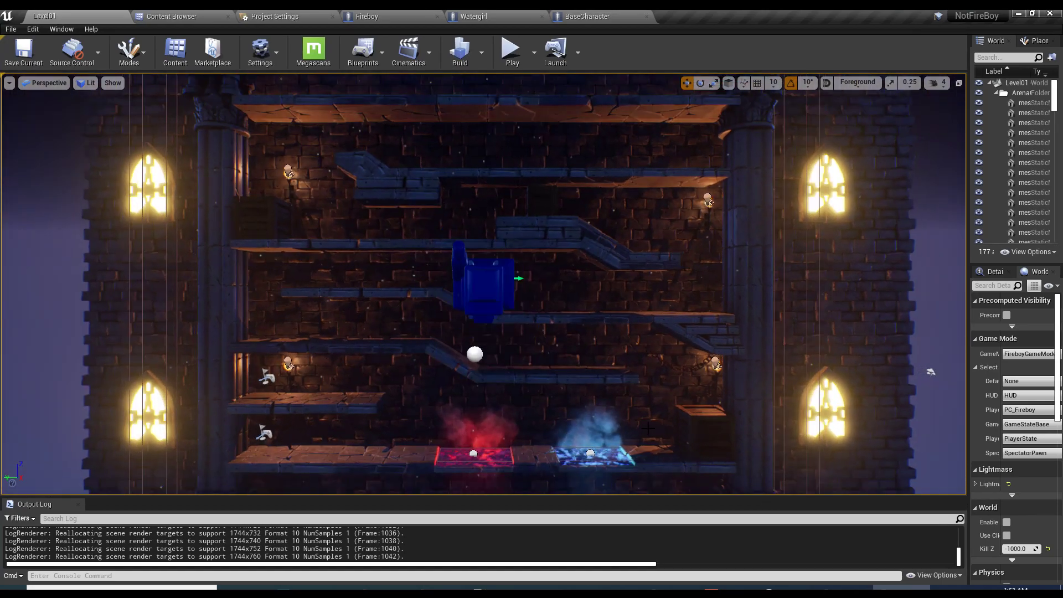
scroll(648, 430, up, 4)
key(F11)
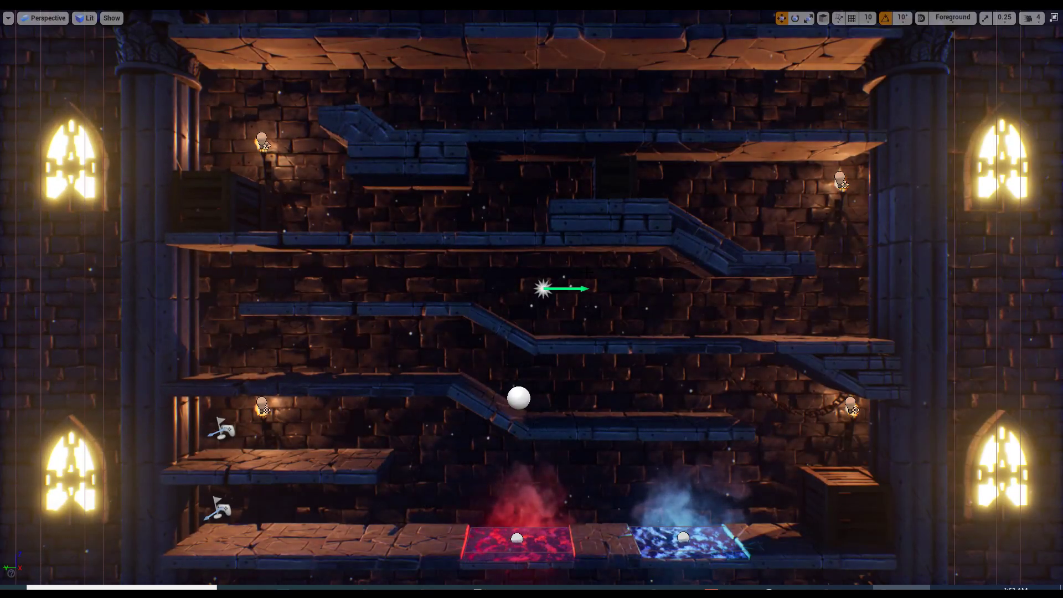
- Play the dungeon level, walk the blue character right, and exit at Game Over
key(alt+p)
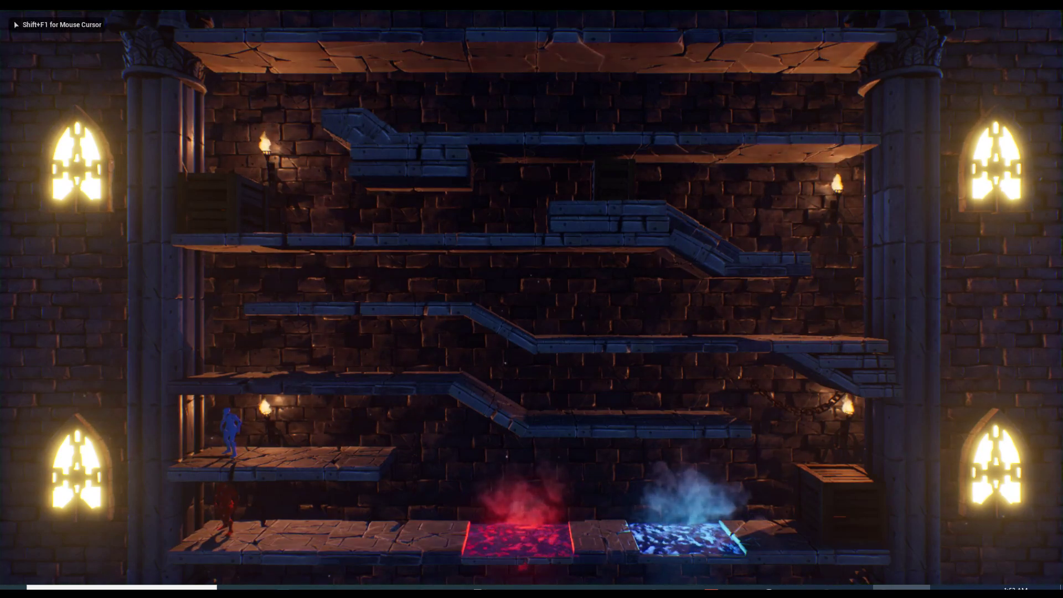
key(d)
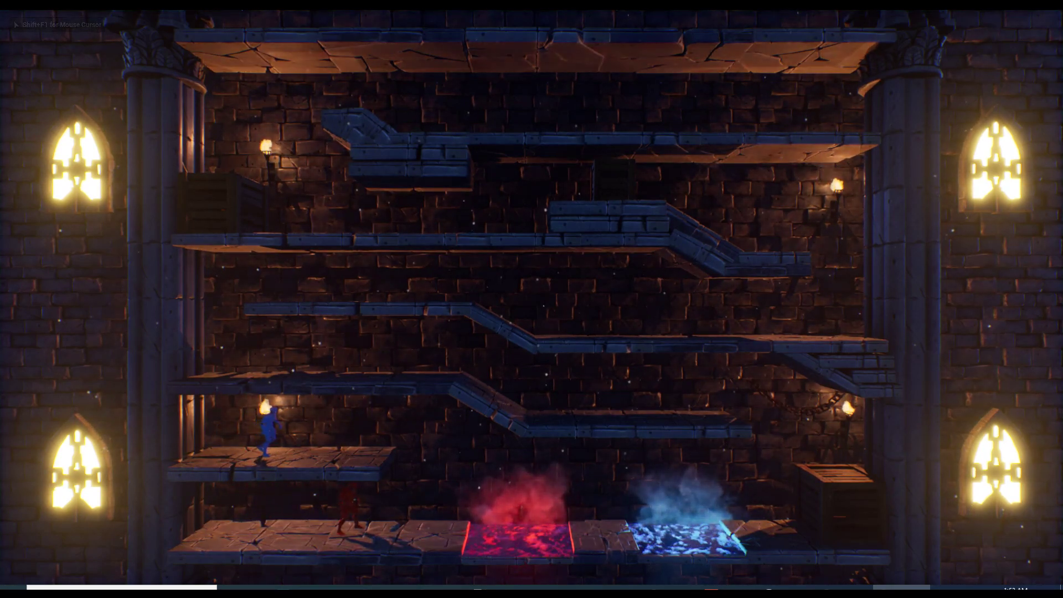
key(d)
key(d)
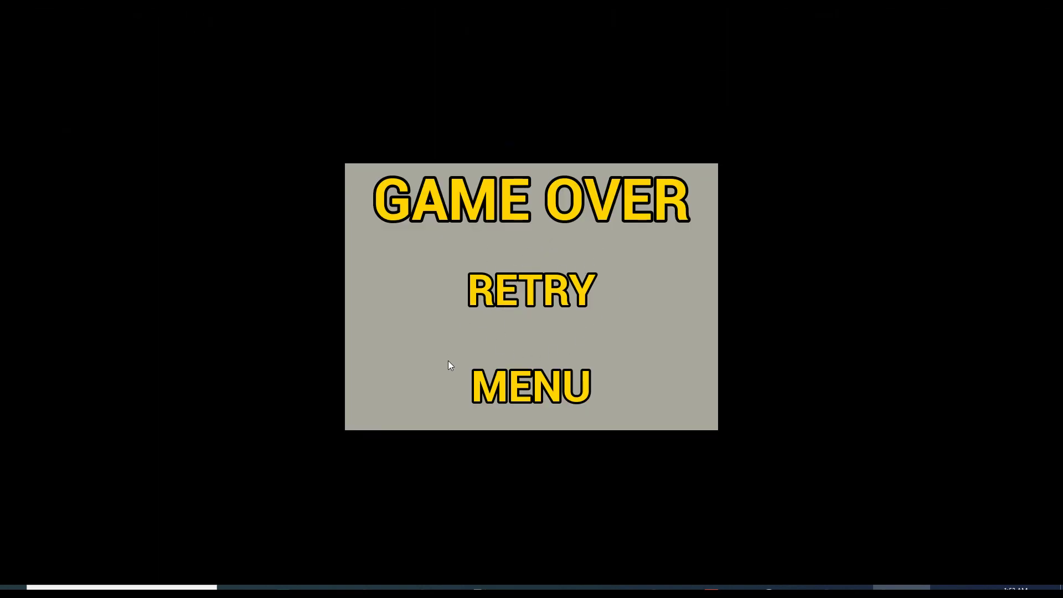
click(538, 412)
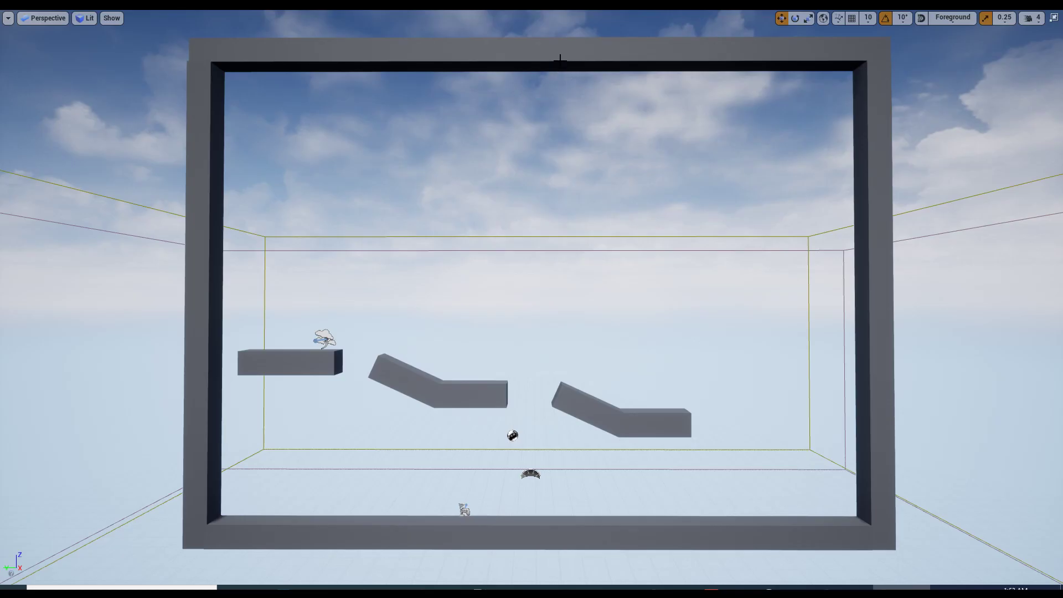
- Select the top, right and left frame walls, then leave immersive mode to restore the editor layout
click(560, 61)
click(876, 183)
key(ctrl+z)
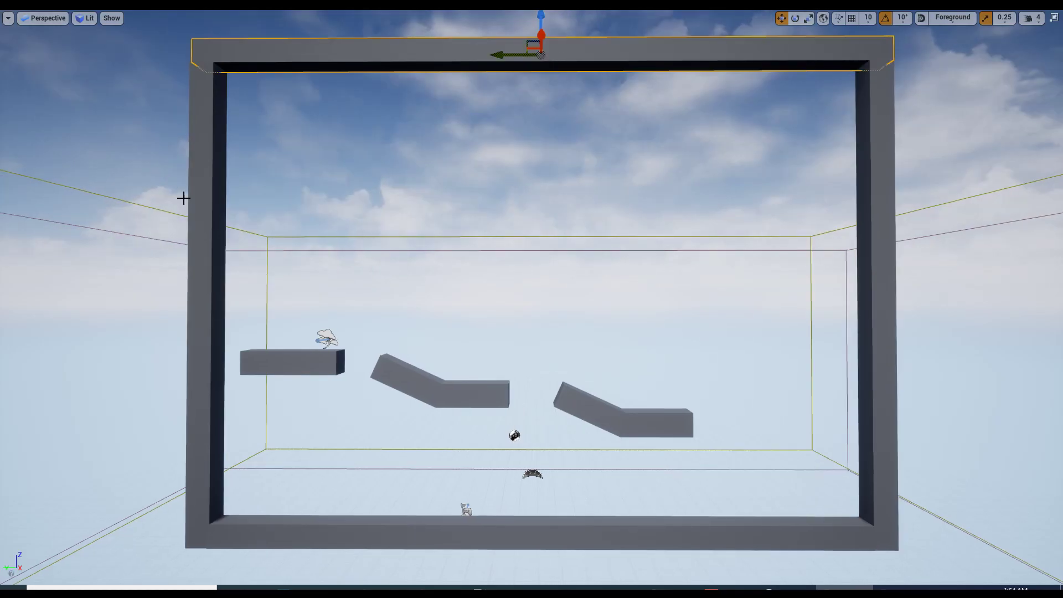
click(205, 216)
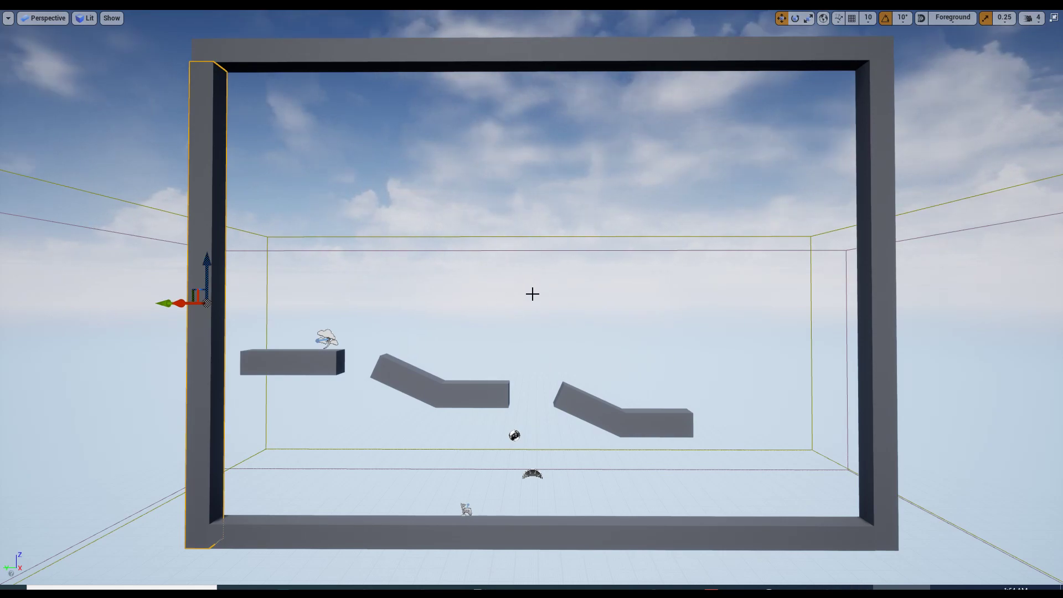
scroll(531, 294, down, 6)
scroll(537, 288, up, 2)
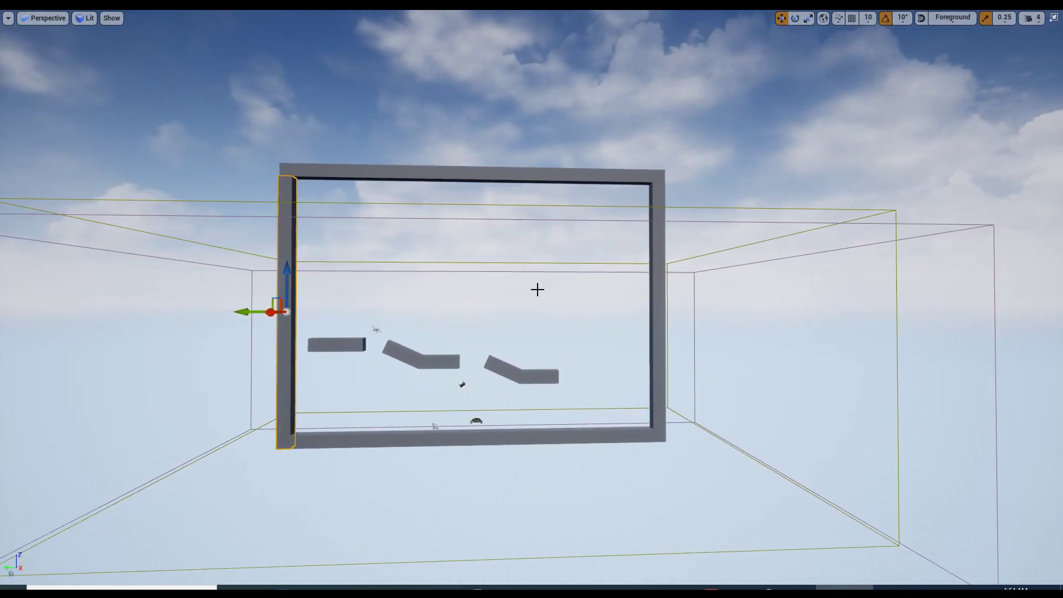
key(F11)
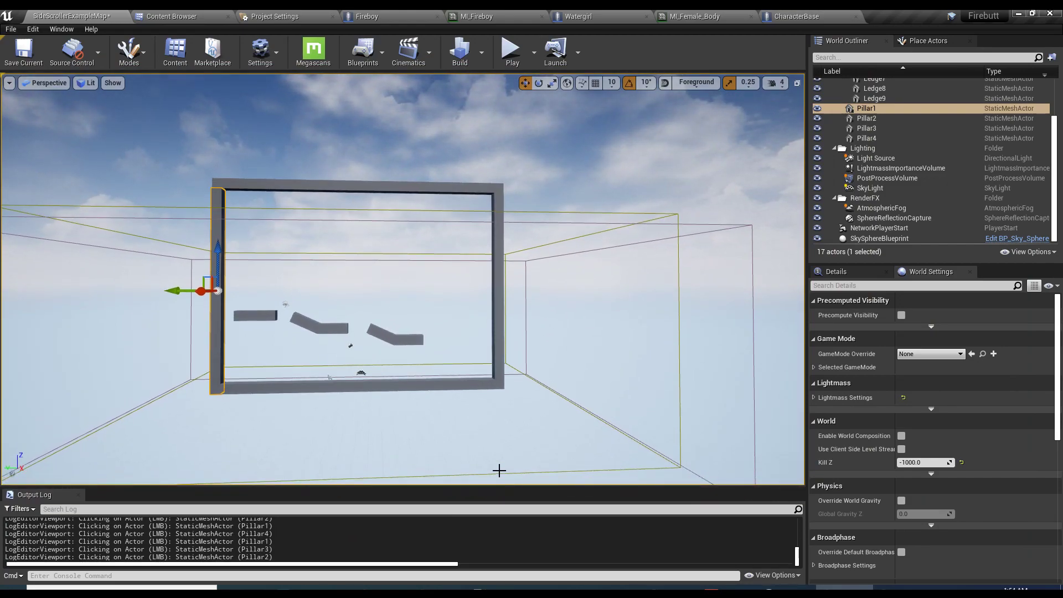
right_drag(572, 261, 542, 263)
- Search Place Actors for 'camera' and place a Camera actor into the level
click(928, 41)
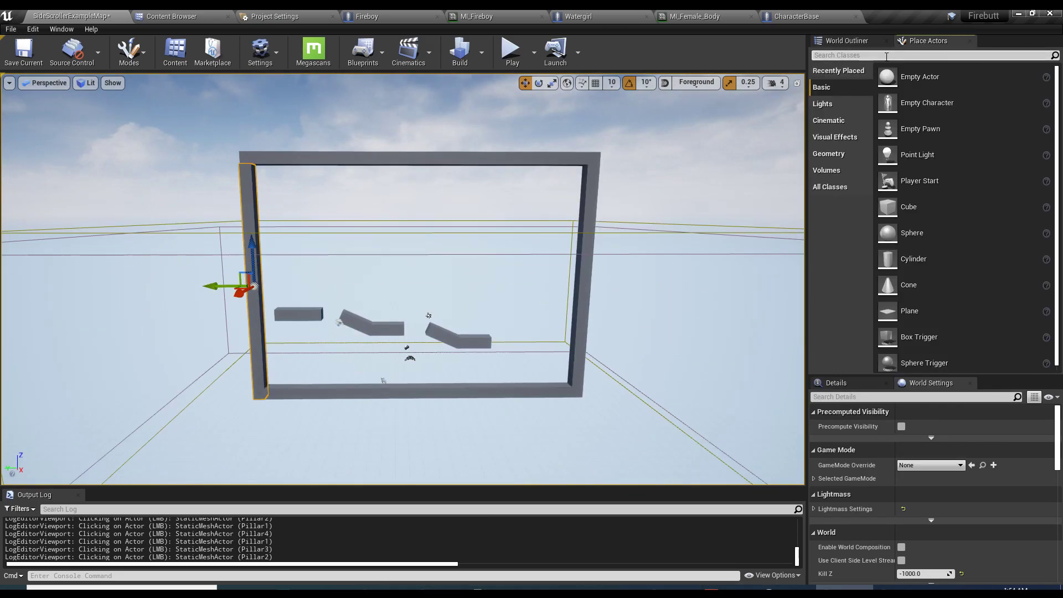
click(886, 56)
text(camera)
drag(849, 77, 423, 405)
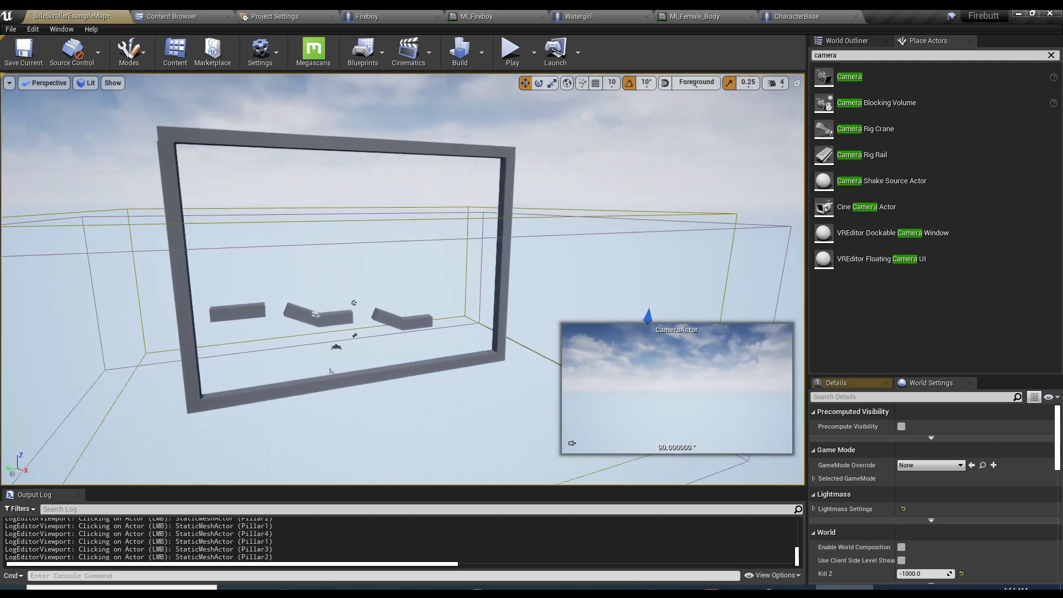
key(f)
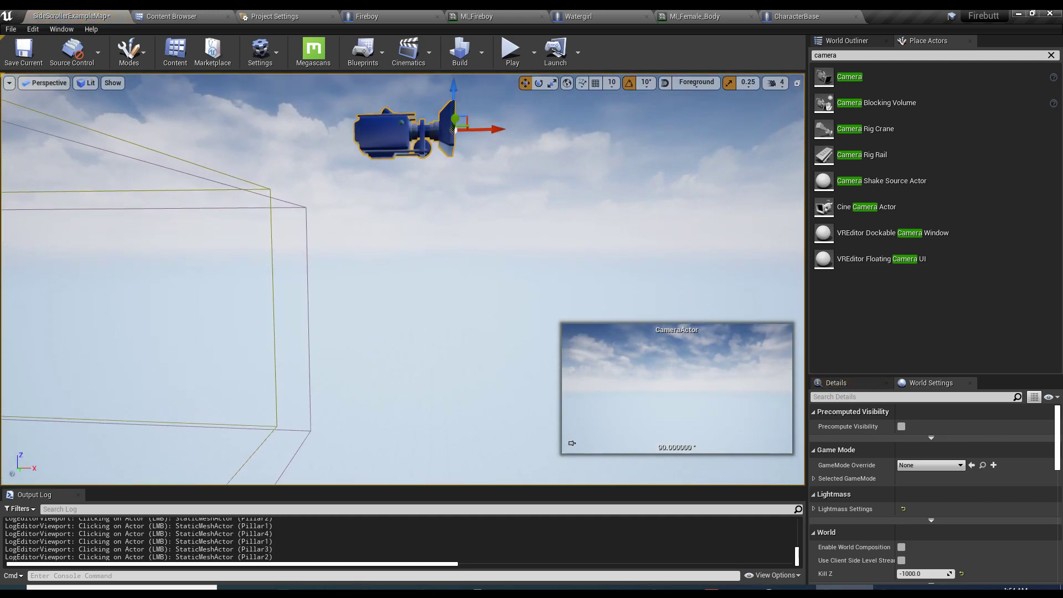
- Pilot the CameraActor and aim it head-on at the frame in fullscreen
right_click(386, 285)
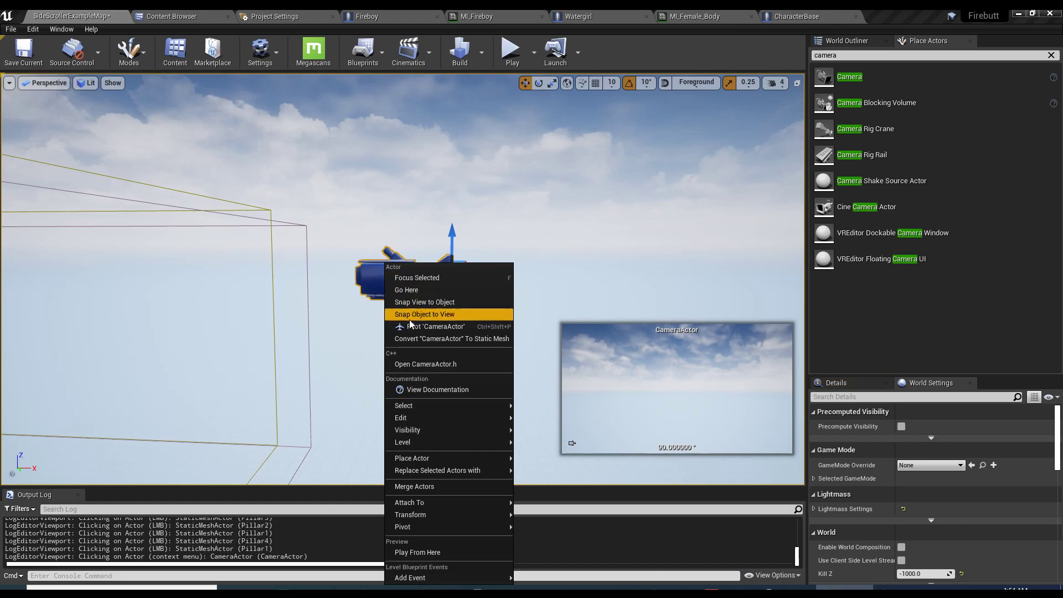
click(428, 326)
right_drag(628, 312, 644, 288)
key(F11)
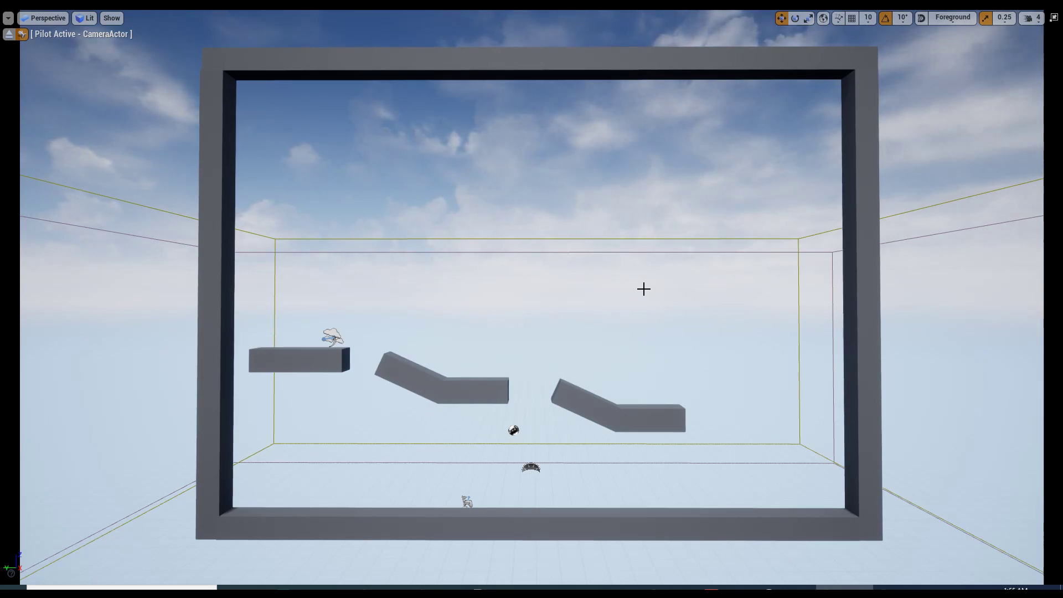
- Fine-tune the piloted camera's distance and centring so it tightly frames the arena
mouse_move(643, 288)
right_down()
mouse_move(698, 291)
mouse_move(645, 288)
mouse_move(654, 288)
right_up()
key(w)
key(s)
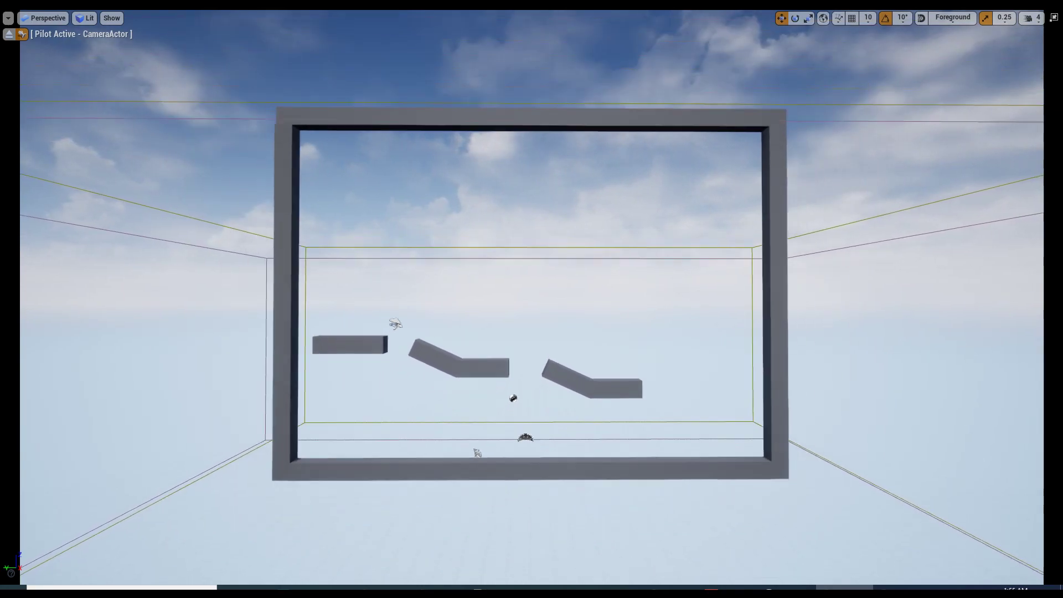
key(w)
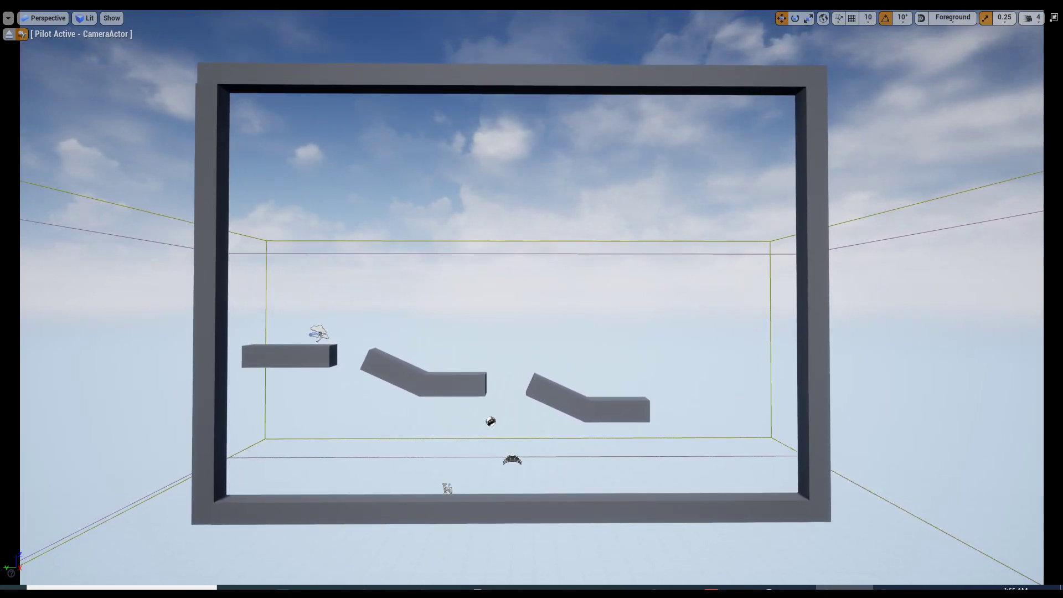
key(w)
key(s)
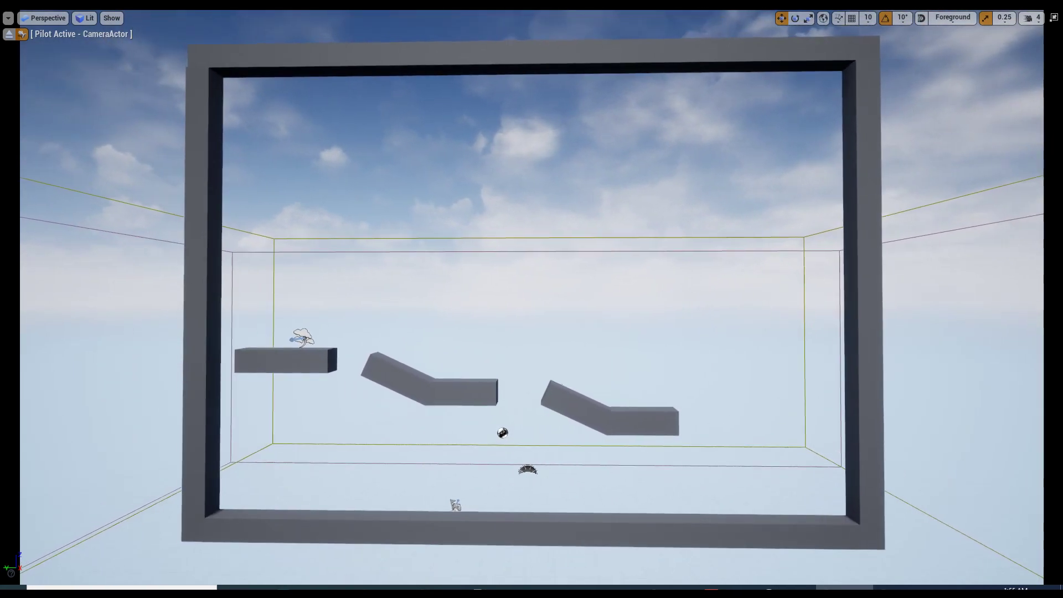
key(w)
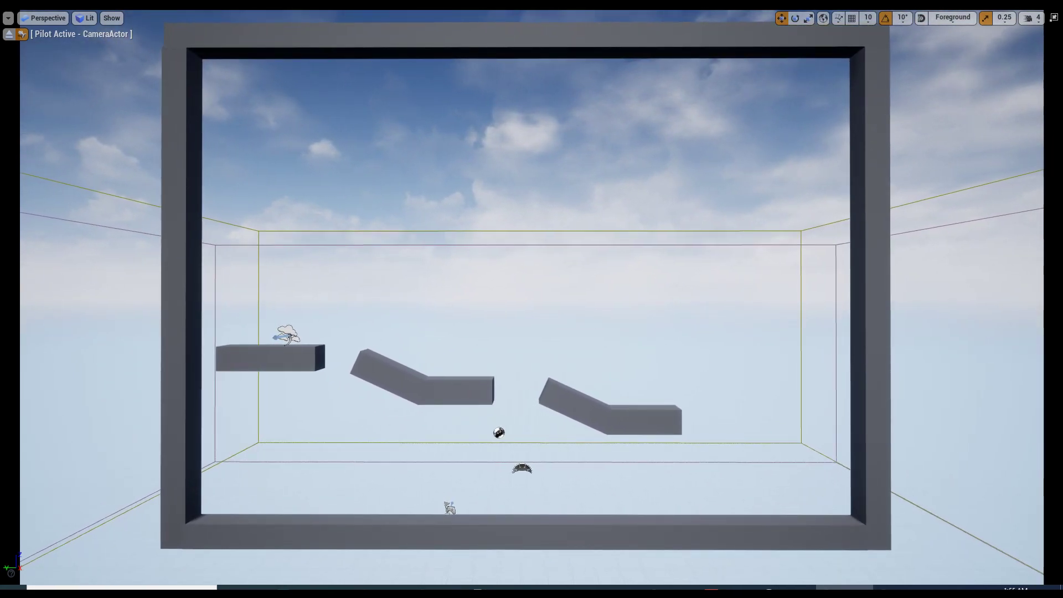
key(d)
key(w)
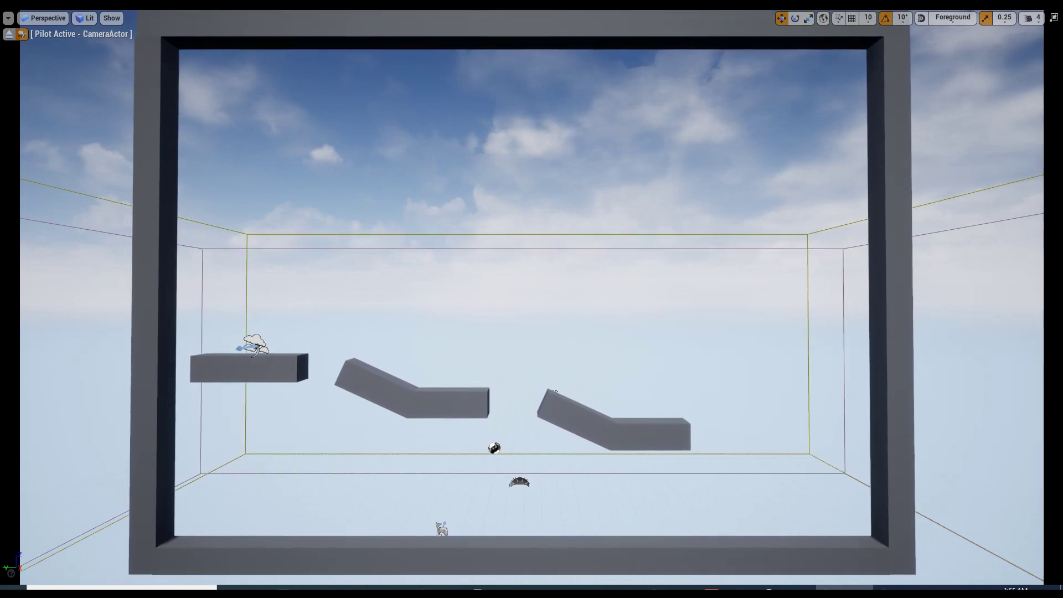
- Set bookmark 0 from the camera view, verify it with key 0, and stop piloting
click(8, 18)
mouse_move(122, 205)
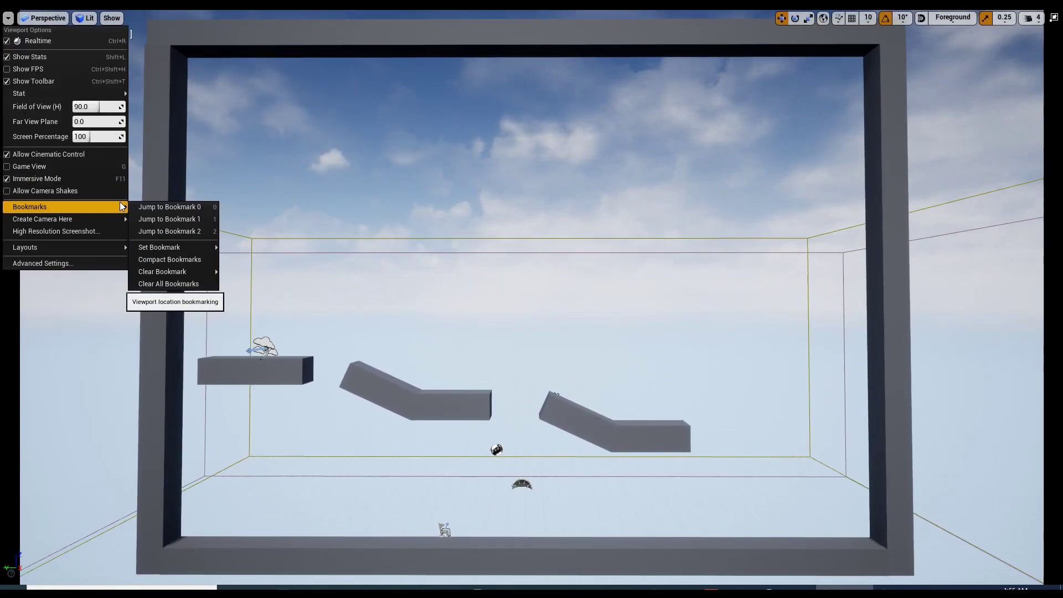
mouse_move(180, 247)
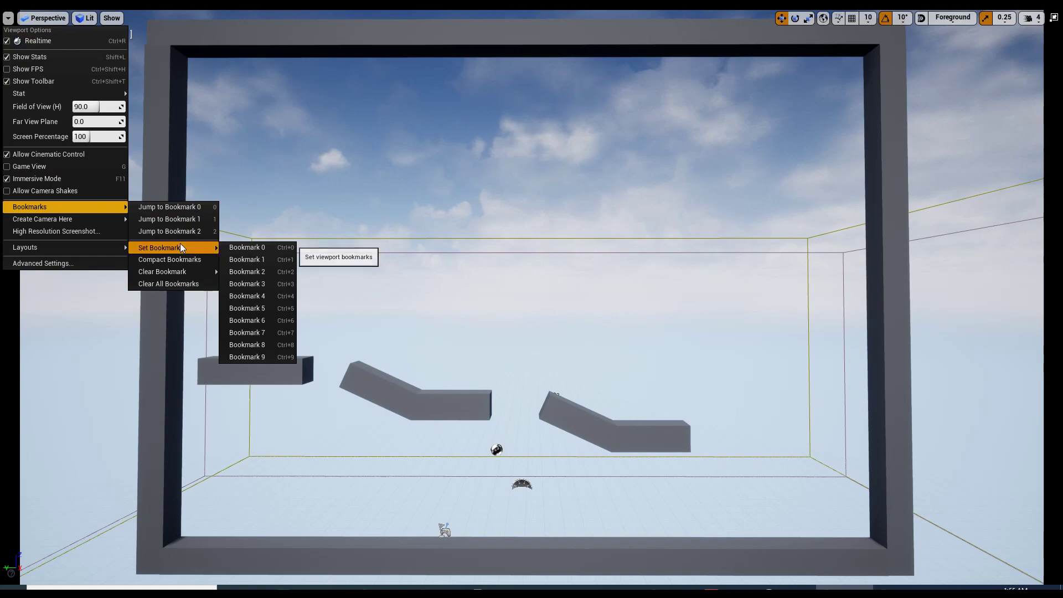
click(268, 247)
key(s)
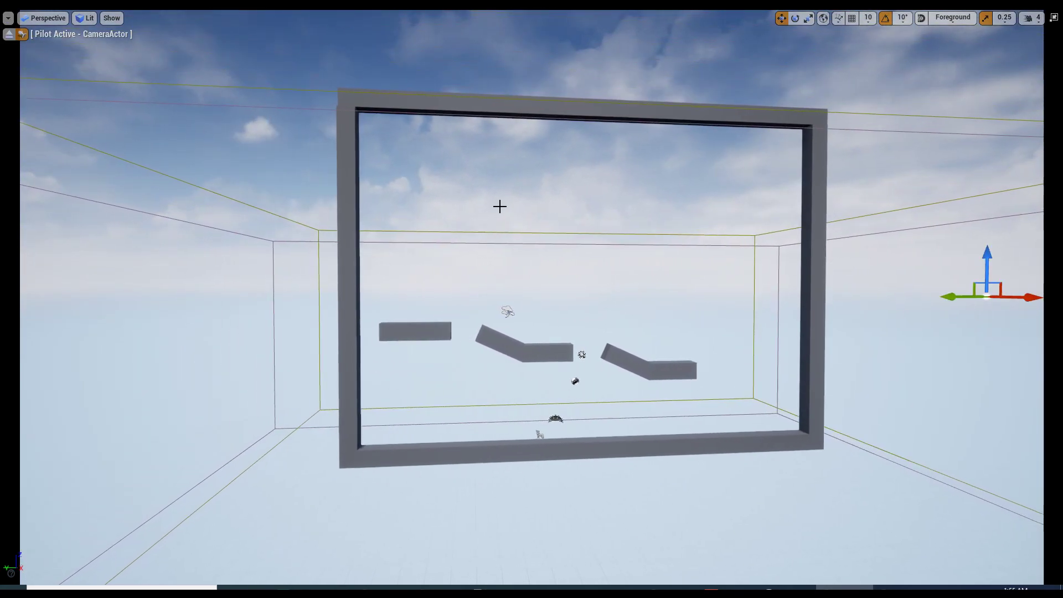
key(0)
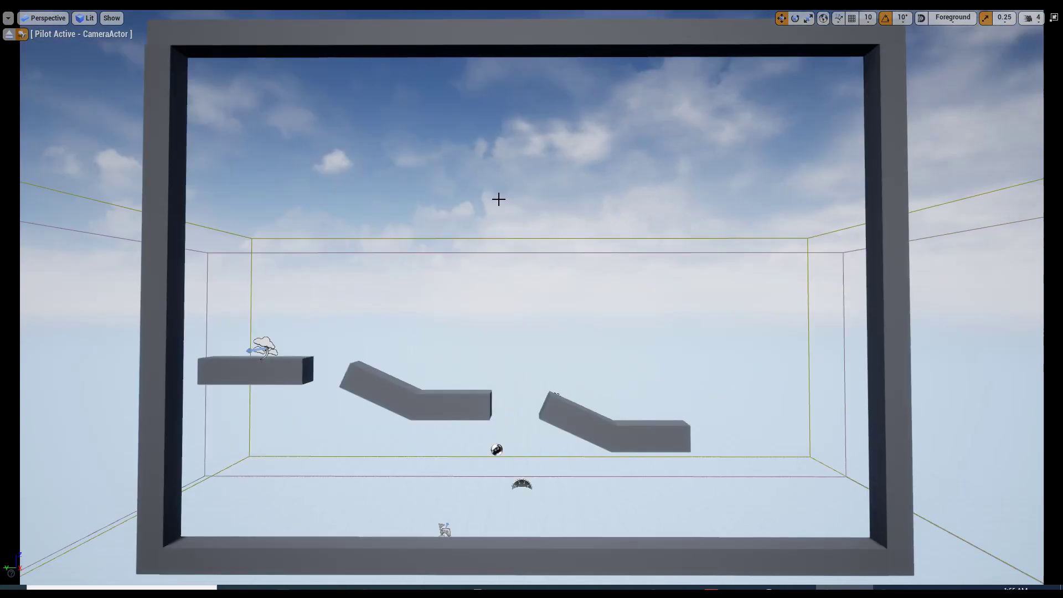
click(9, 37)
- Lock the CameraActor's movement and save the level with Ctrl+S
key(f)
right_click(531, 264)
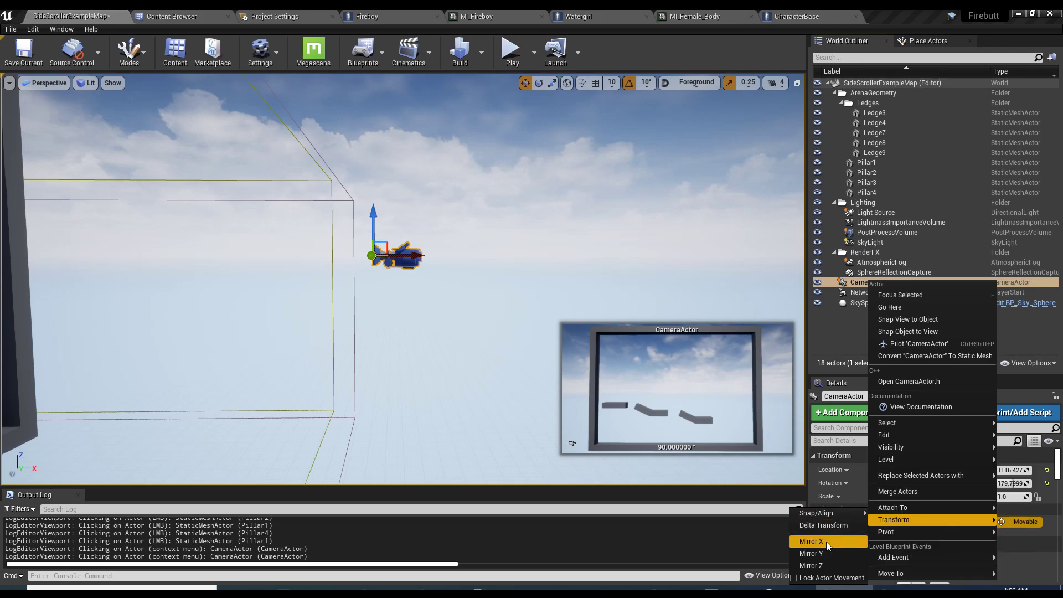
click(795, 579)
click(498, 246)
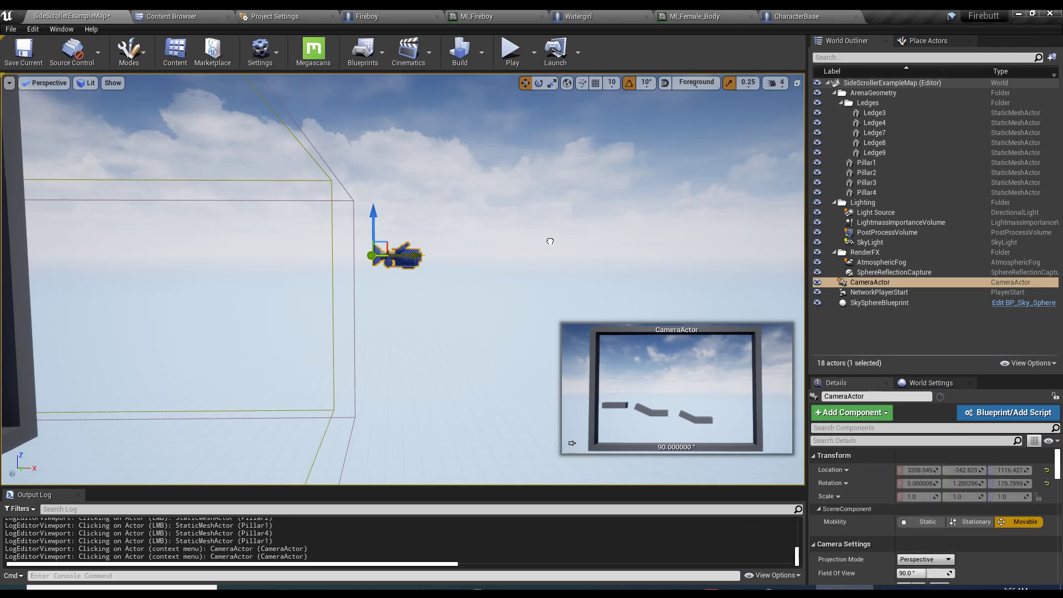
key(ctrl+s)
- Widen the viewport and tilt the view to recentre the framed arena
scroll(553, 209, up, 5)
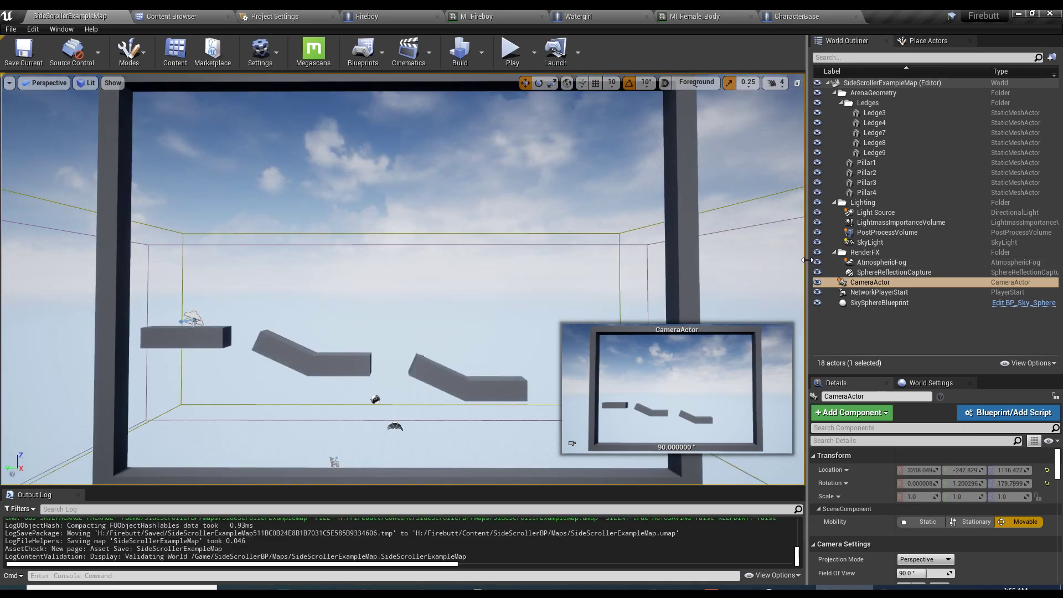
drag(807, 260, 921, 260)
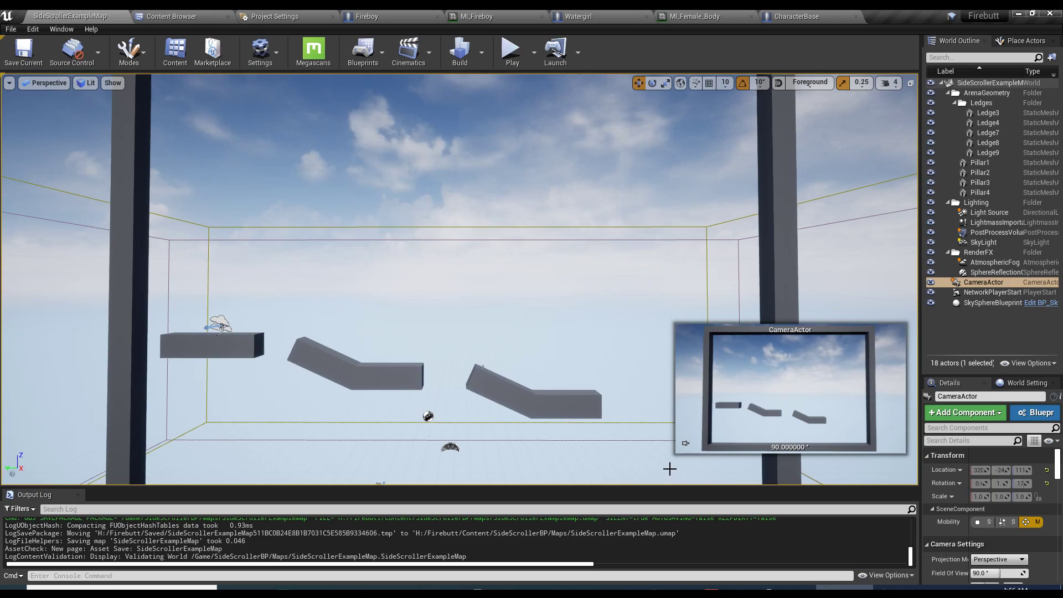
mouse_move(606, 317)
right_down()
mouse_move(605, 300)
mouse_move(616, 328)
right_up()
key(F11)
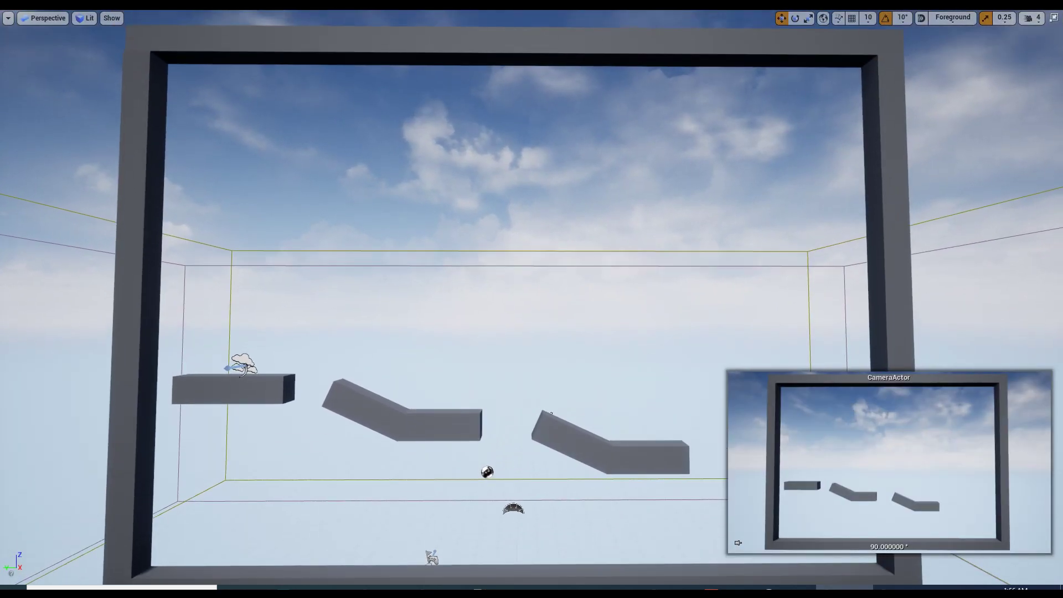
right_drag(616, 287, 617, 270)
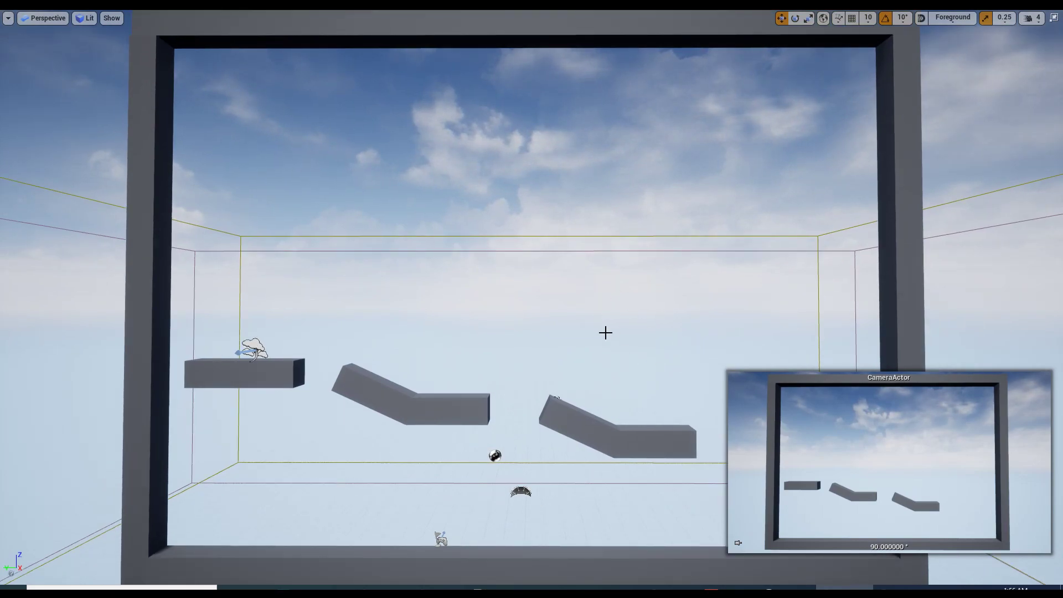
key(F11)
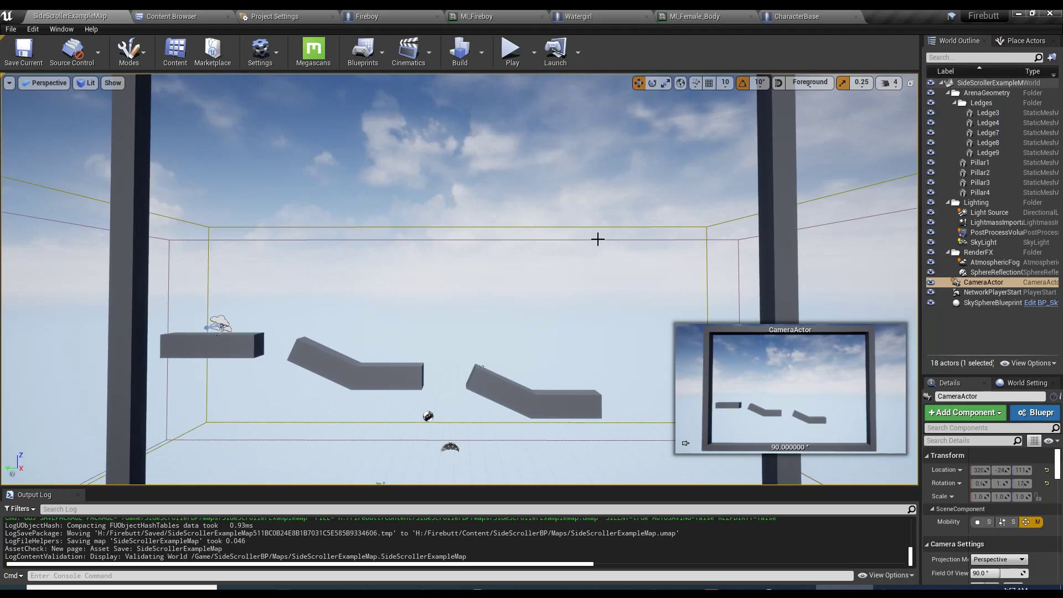
scroll(597, 238, down, 5)
scroll(597, 239, up, 5)
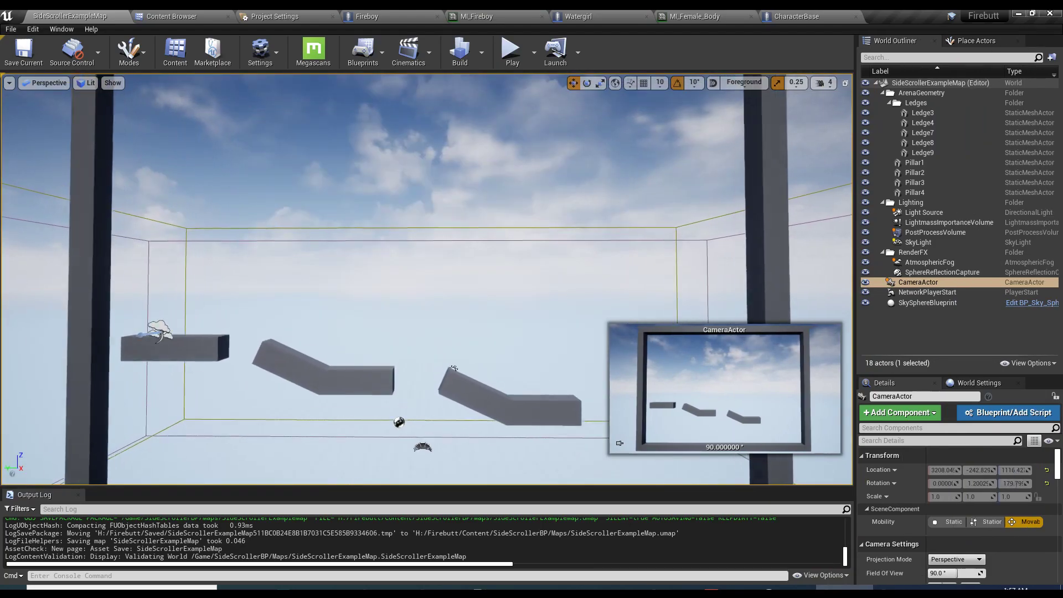
- Browse to the Waterboy folder in the Content Browser
scroll(396, 183, down, 5)
key(ctrl+shift+f)
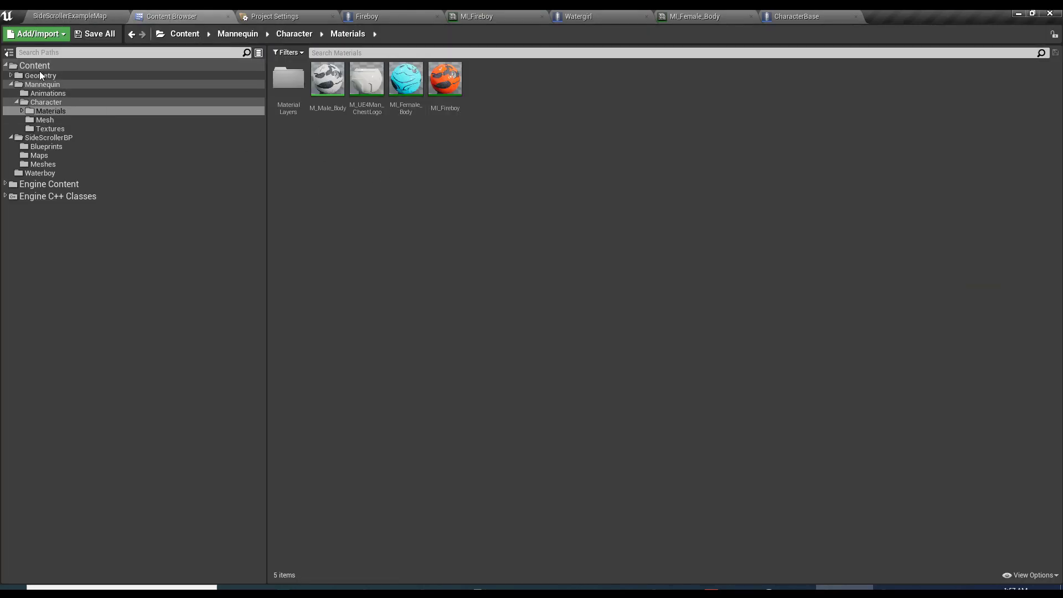
click(40, 173)
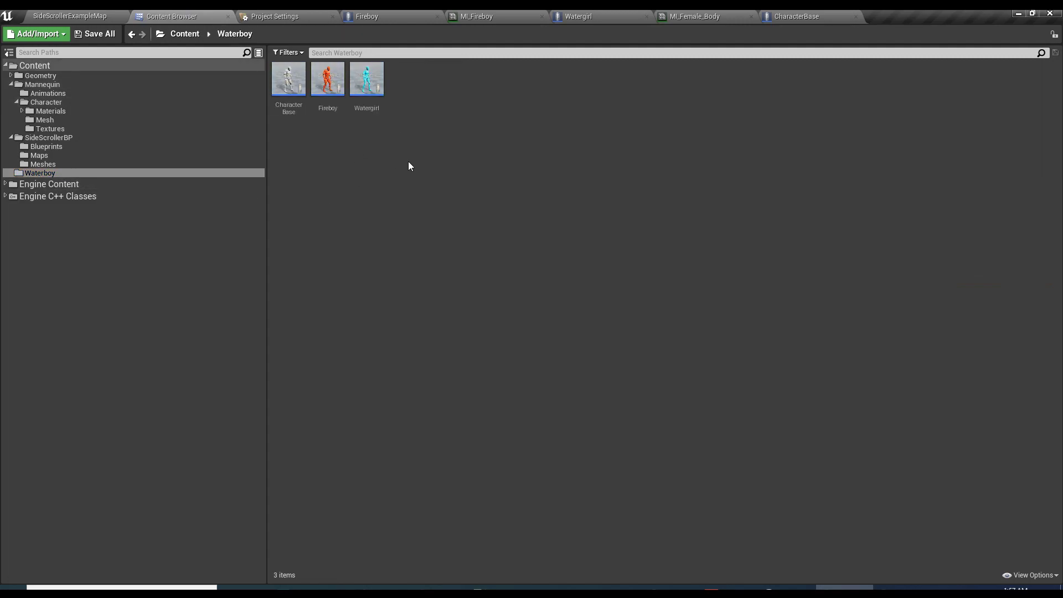
right_click(428, 163)
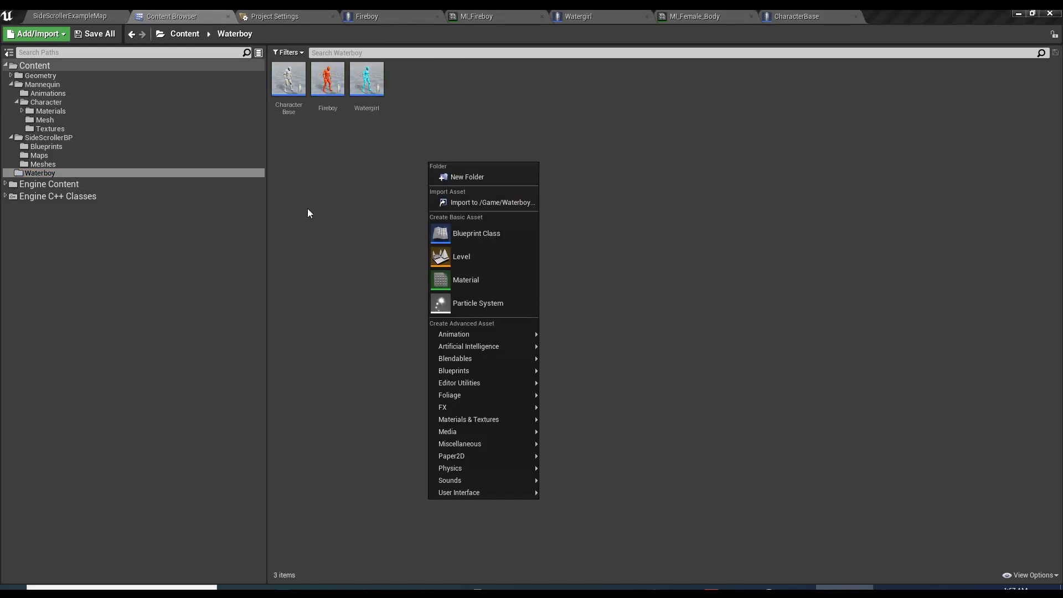
click(83, 12)
- Check the World Settings game mode overrides, leaving GameMode Override at None
click(979, 382)
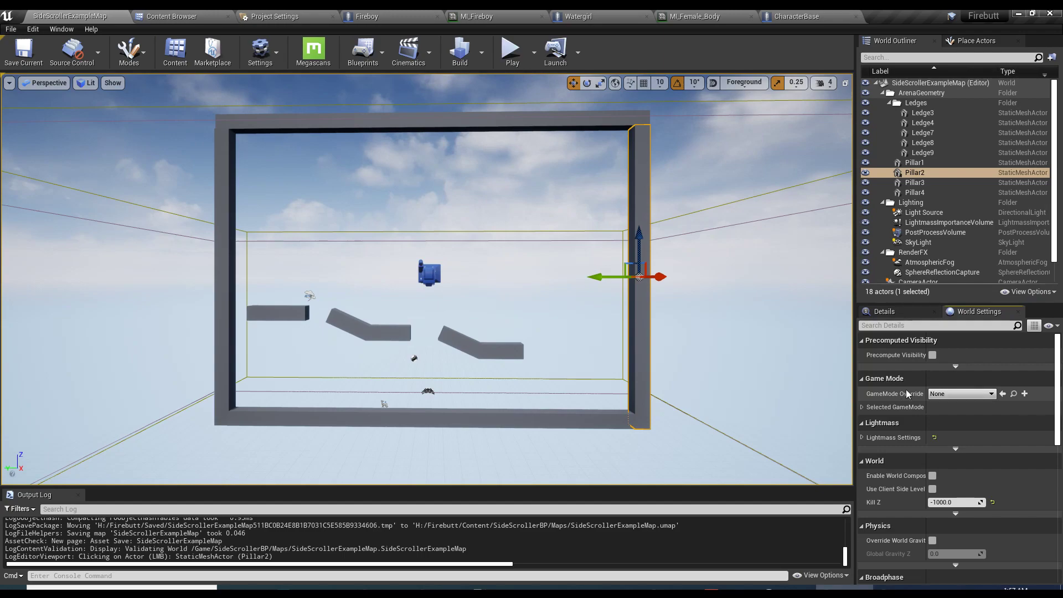
click(961, 393)
click(941, 408)
- Create a Game Mode Base blueprint named FireboyGamemode in the Waterboy folder
click(175, 52)
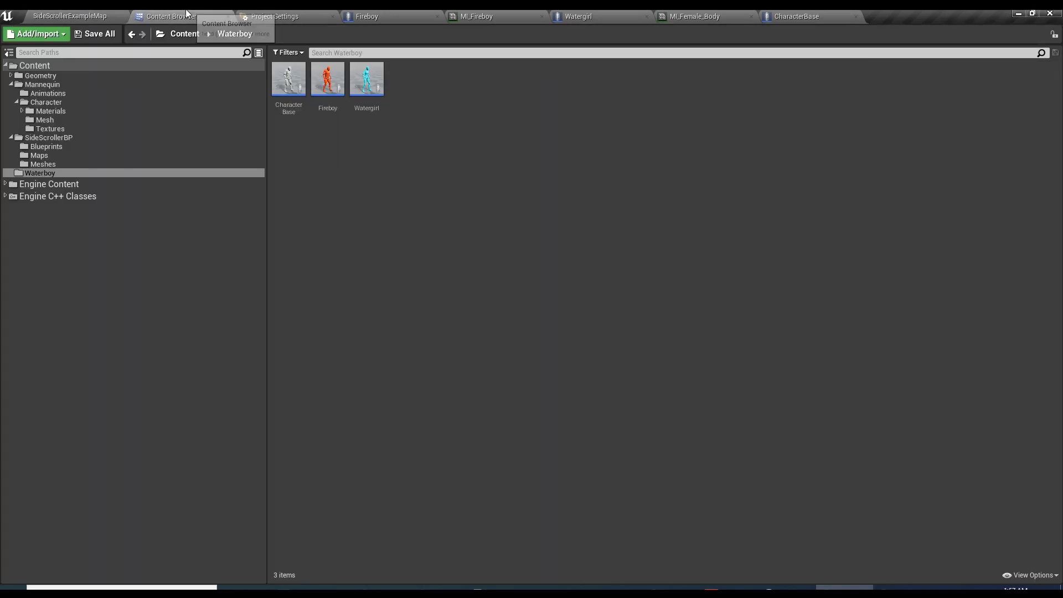
right_click(437, 178)
click(469, 242)
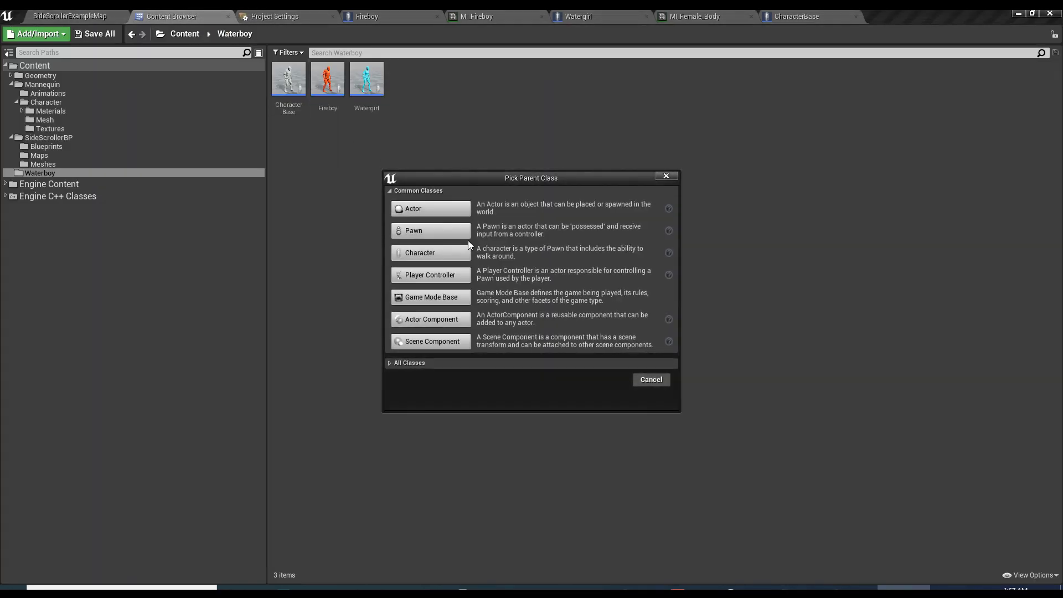
click(435, 299)
text(Firebo)
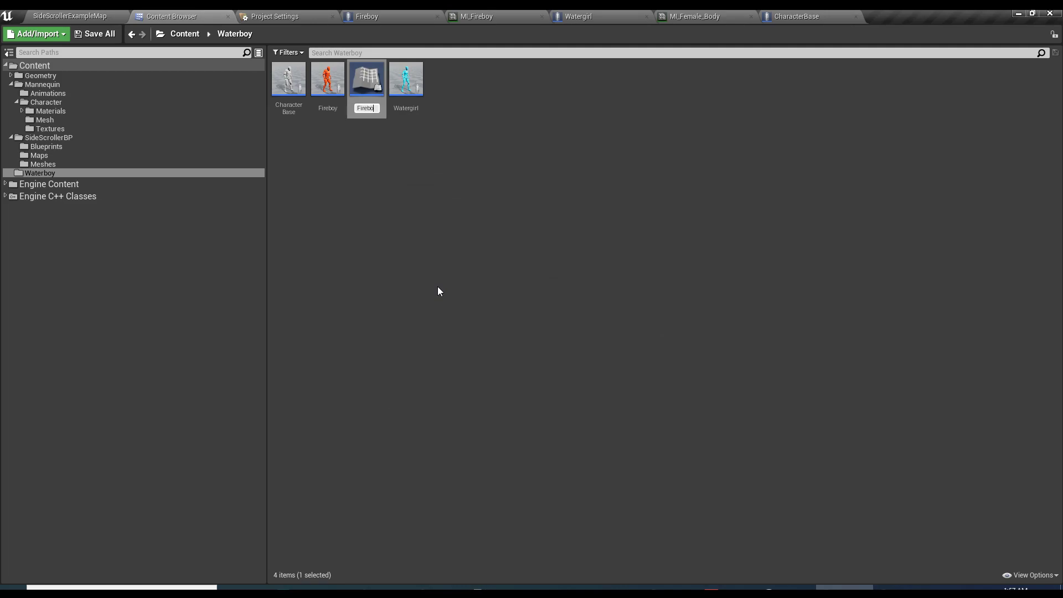
text(yGamemode)
key(Return)
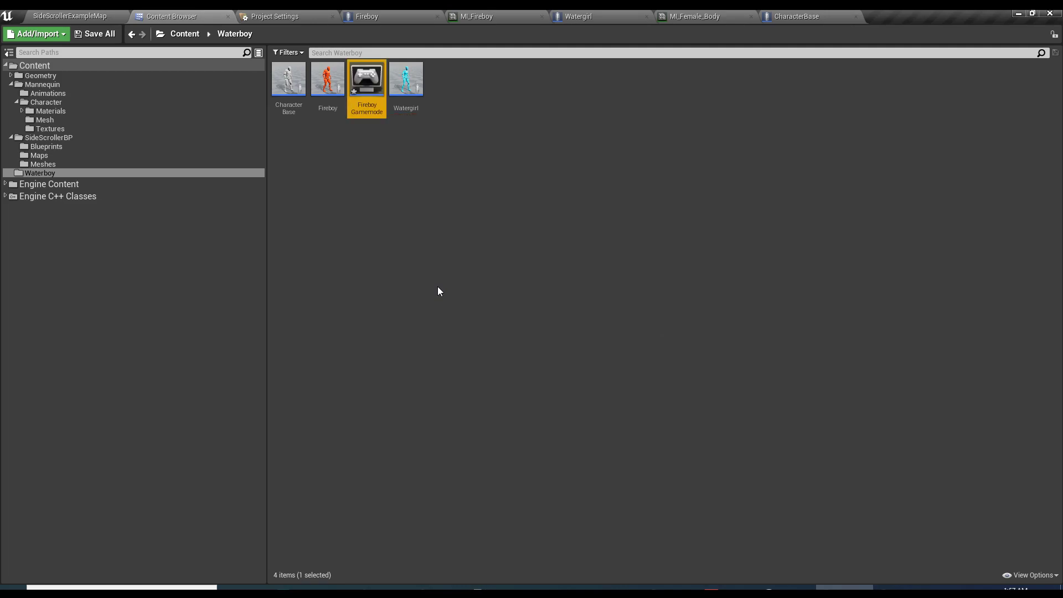
click(77, 19)
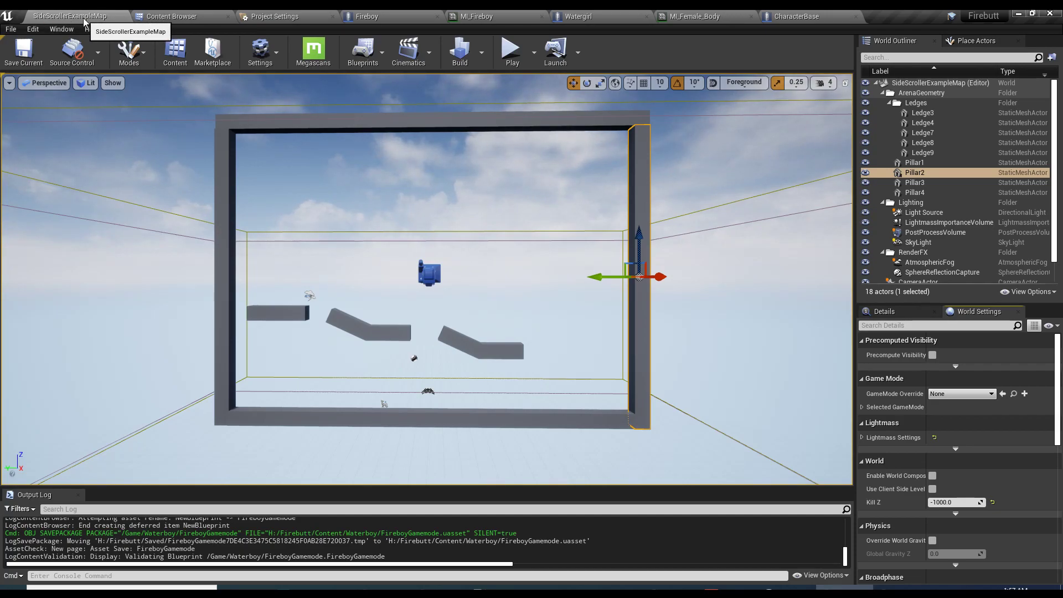
click(173, 16)
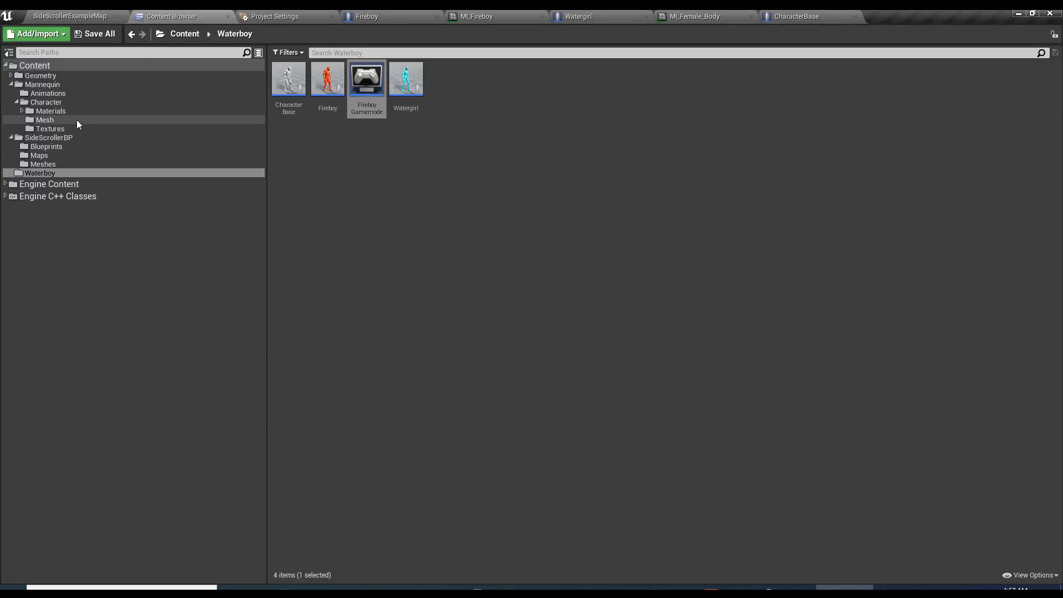
- Rename the SideScrollerExampleMap level asset to Level01
click(39, 155)
click(286, 105)
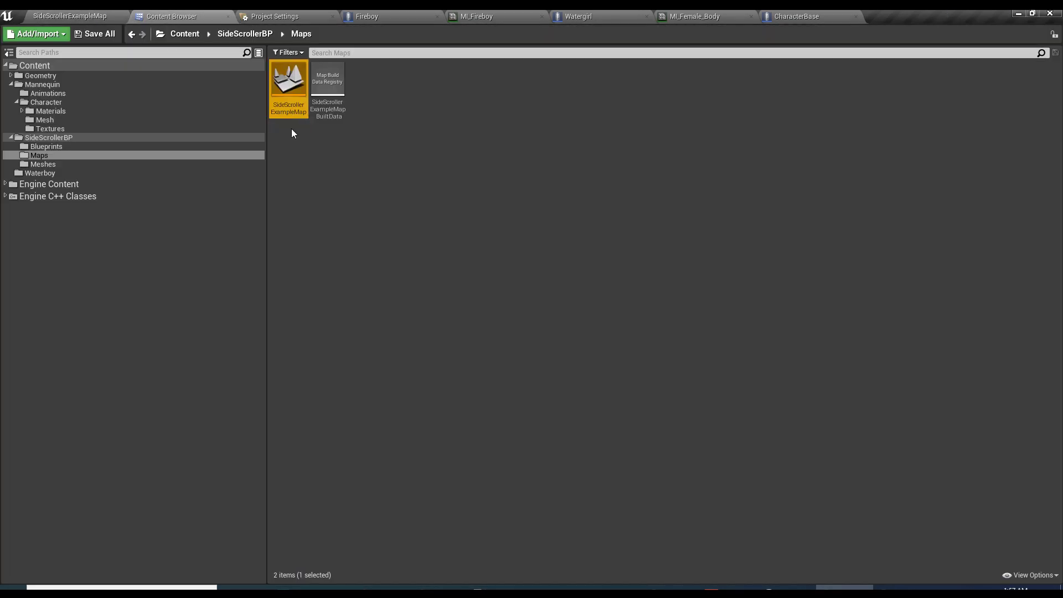
key(F2)
text(Le)
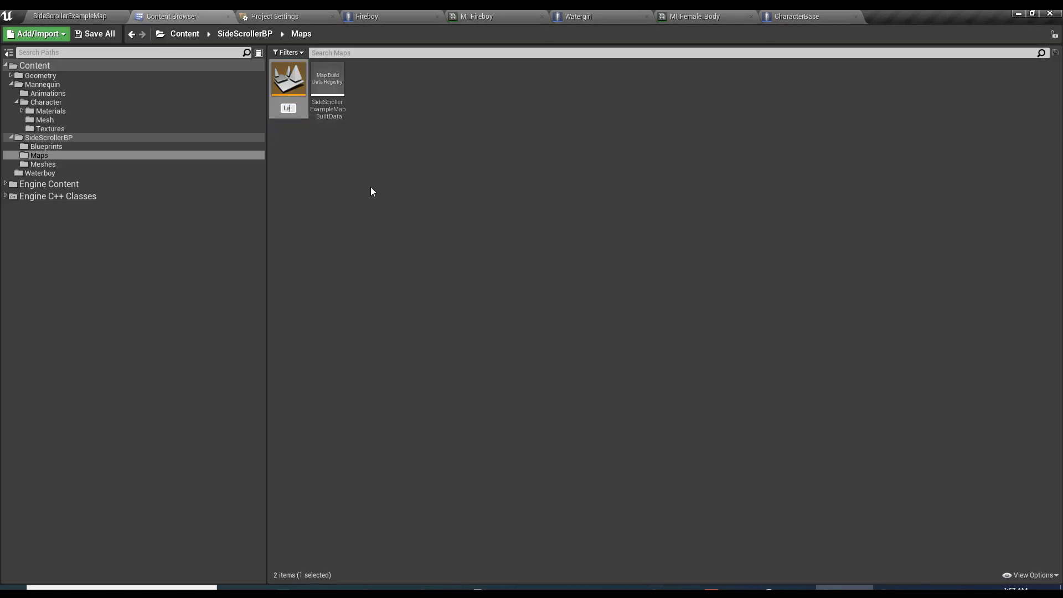
text(vel01)
key(Return)
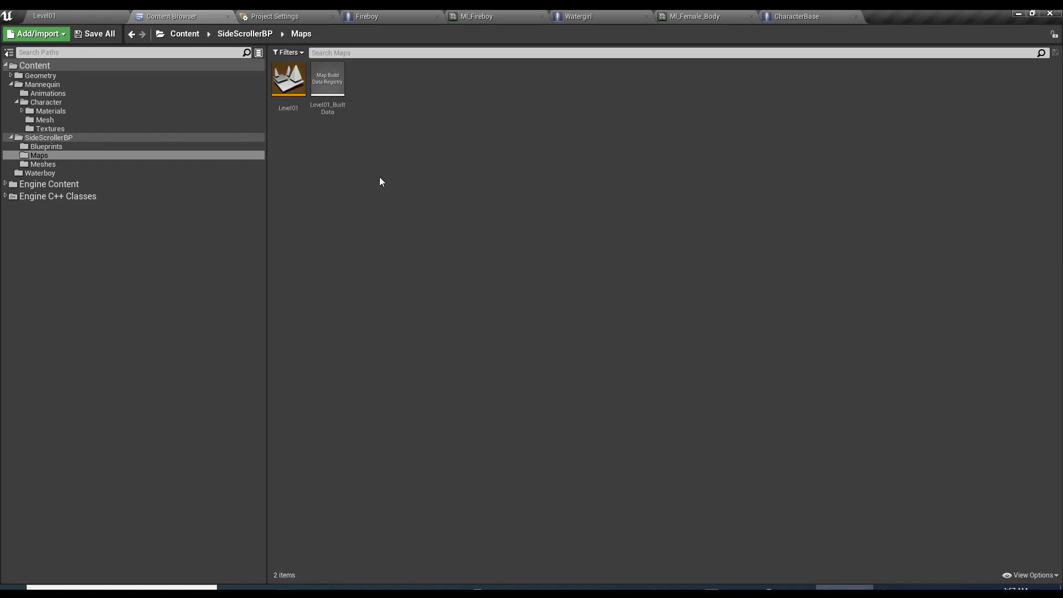
- Move the Maps folder up into the top-level Content folder
click(91, 18)
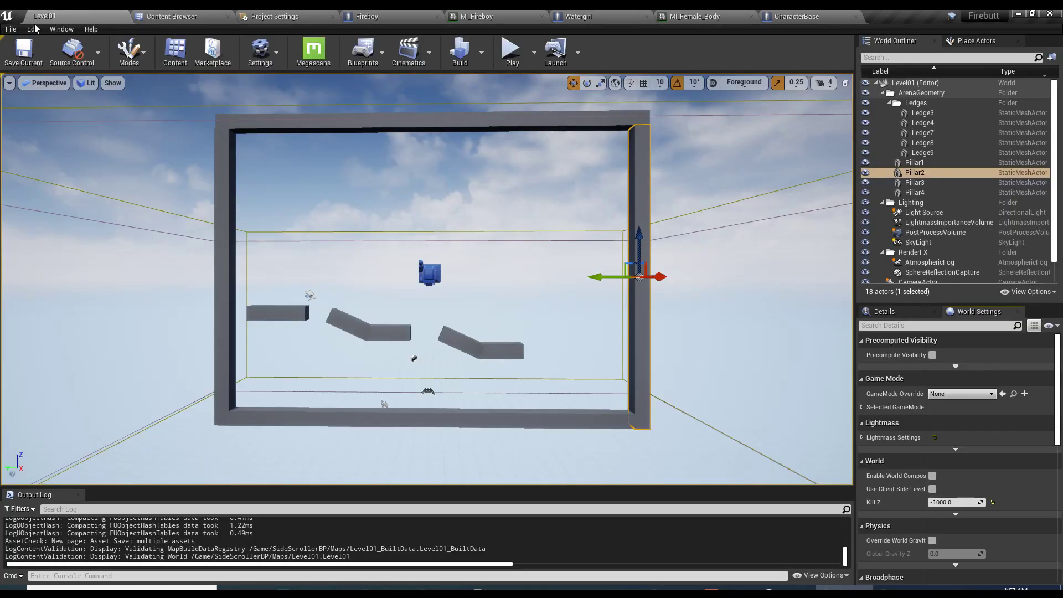
click(157, 19)
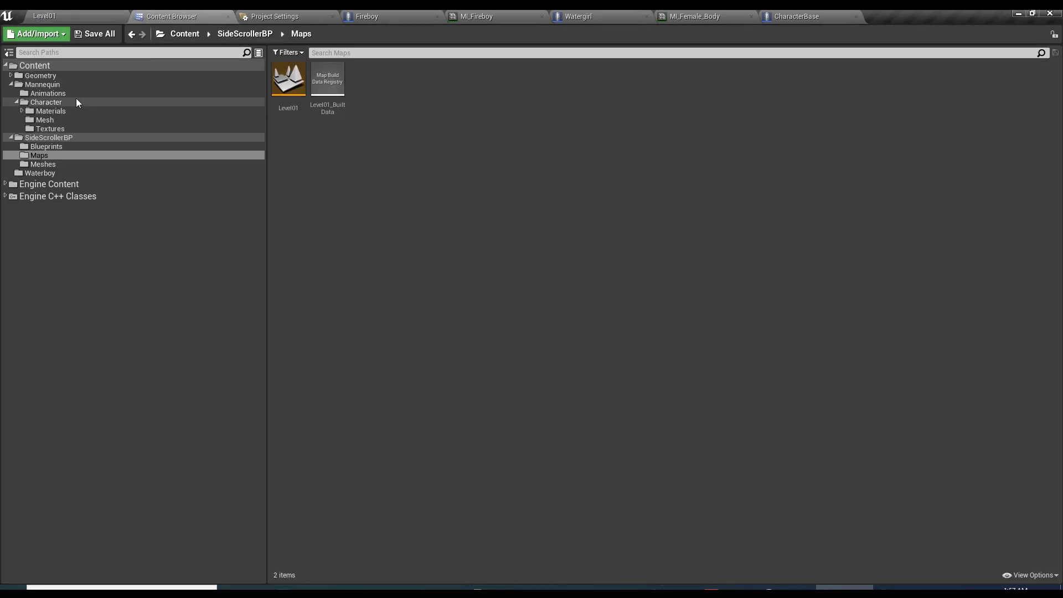
click(43, 156)
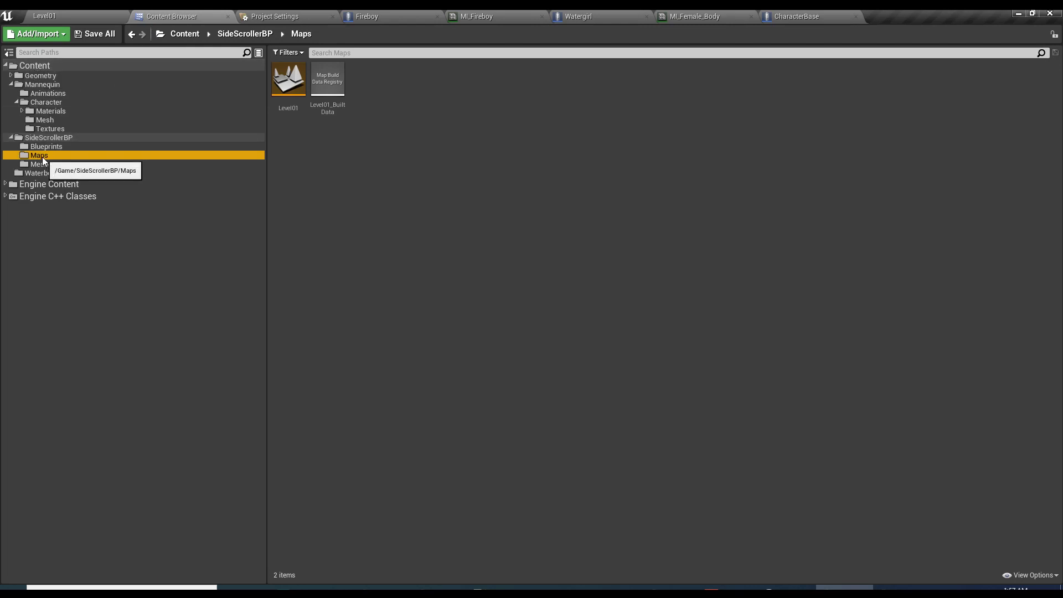
drag(44, 160, 41, 67)
click(67, 83)
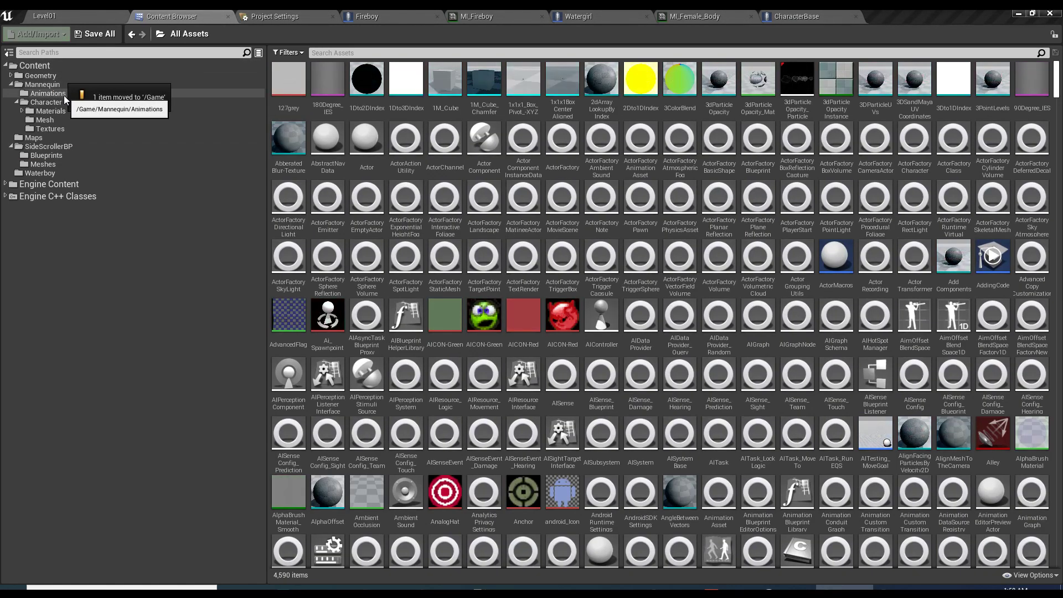
click(12, 84)
click(31, 93)
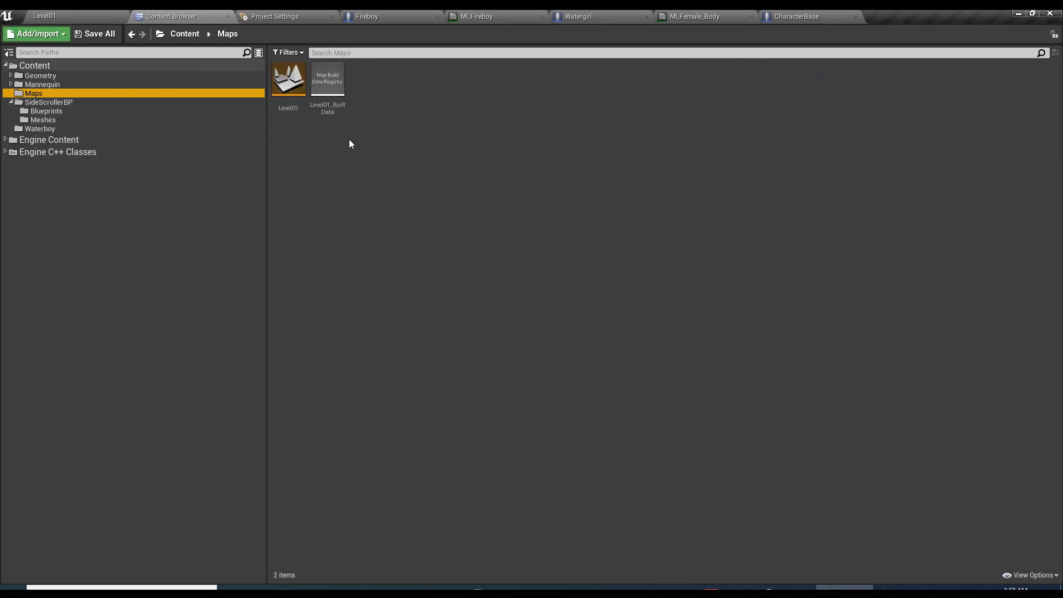
- Run Fix Up Redirectors on the Content folder and load Level01 from Maps
click(41, 68)
click(365, 83)
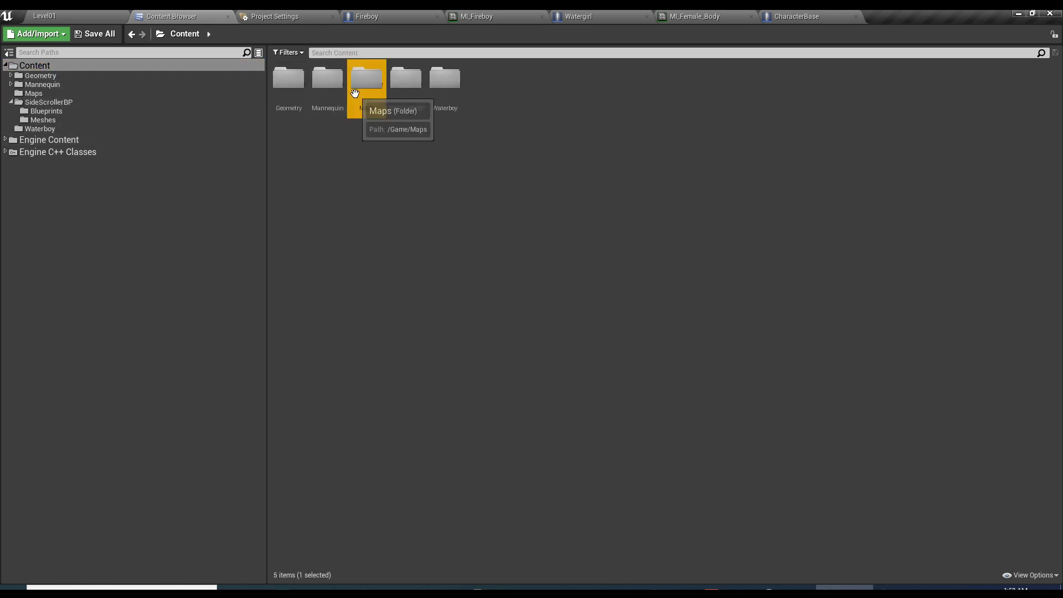
click(55, 69)
right_click(57, 67)
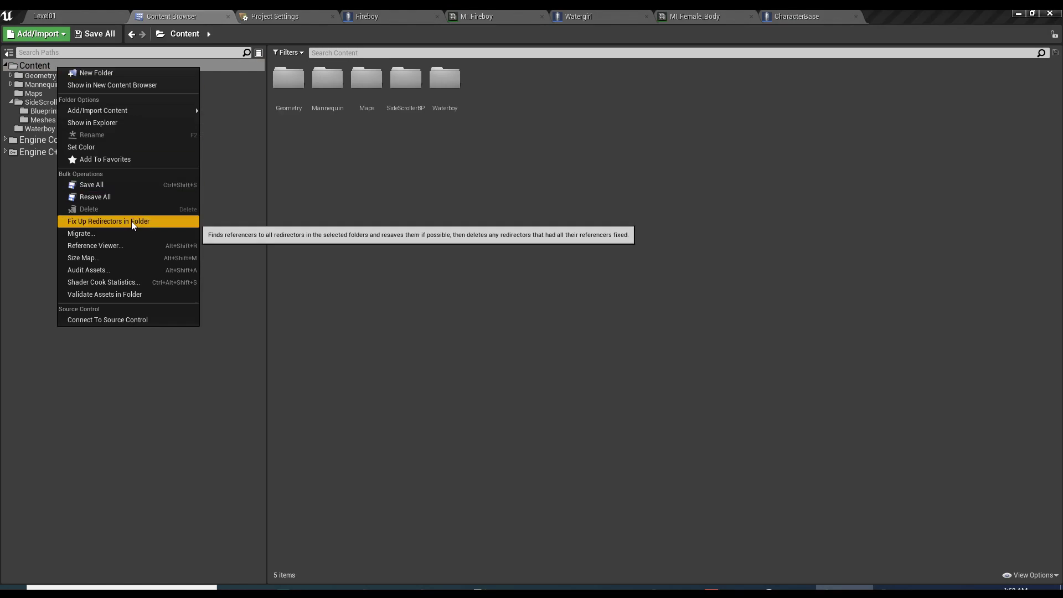
click(131, 221)
click(59, 91)
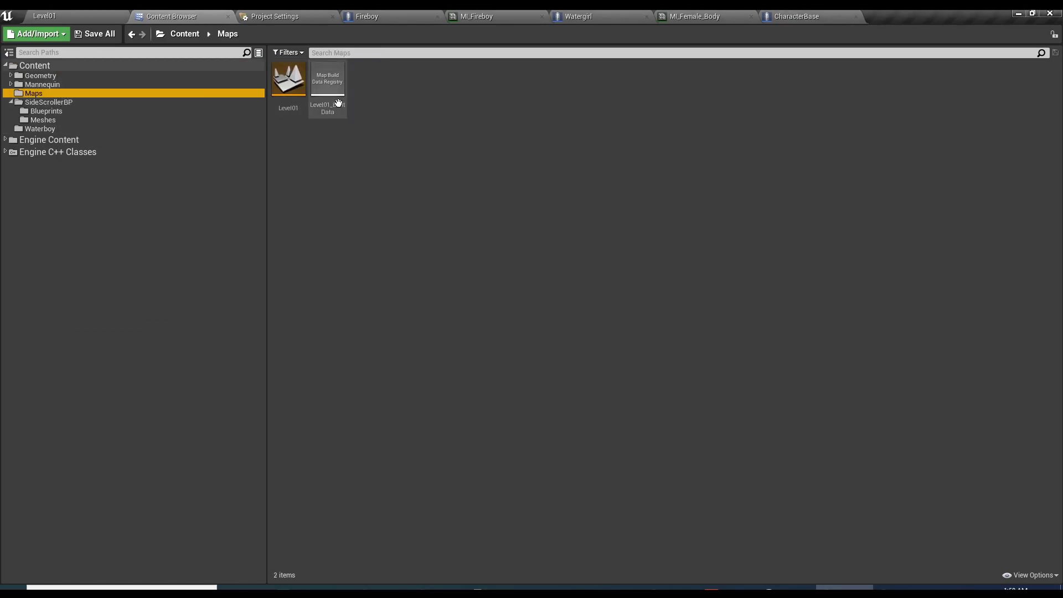
double_click(287, 91)
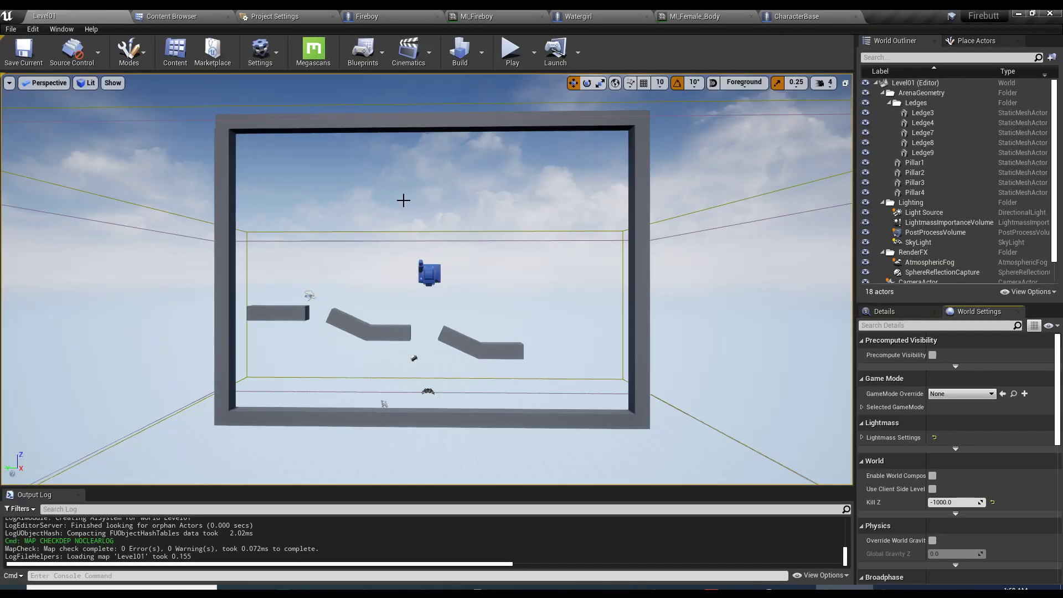
- Set Level01's GameMode Override to FireboyGamemode and expand its Selected GameMode settings
click(171, 16)
click(54, 129)
click(370, 90)
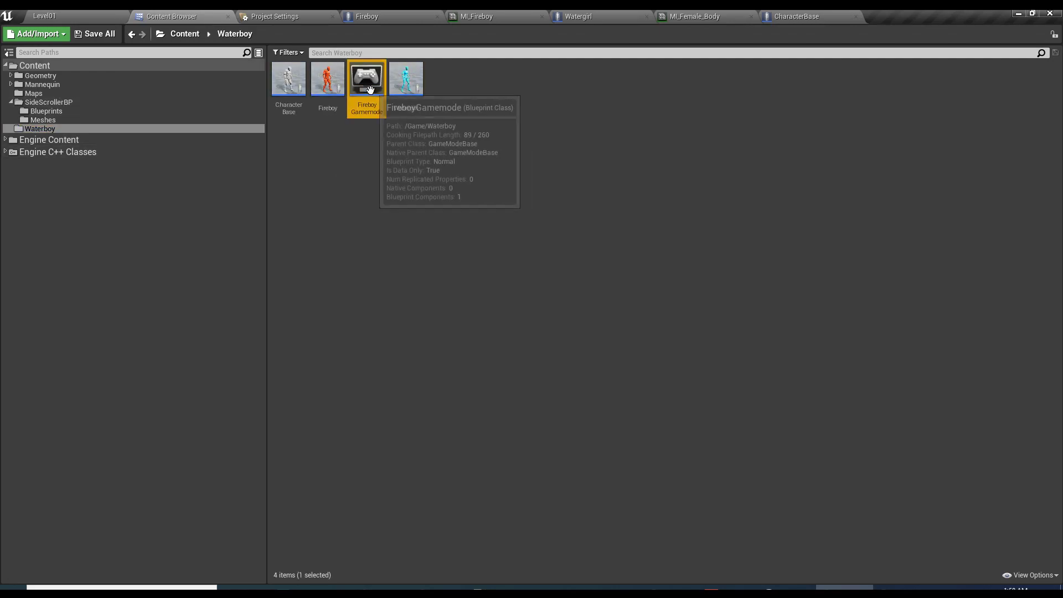
click(83, 16)
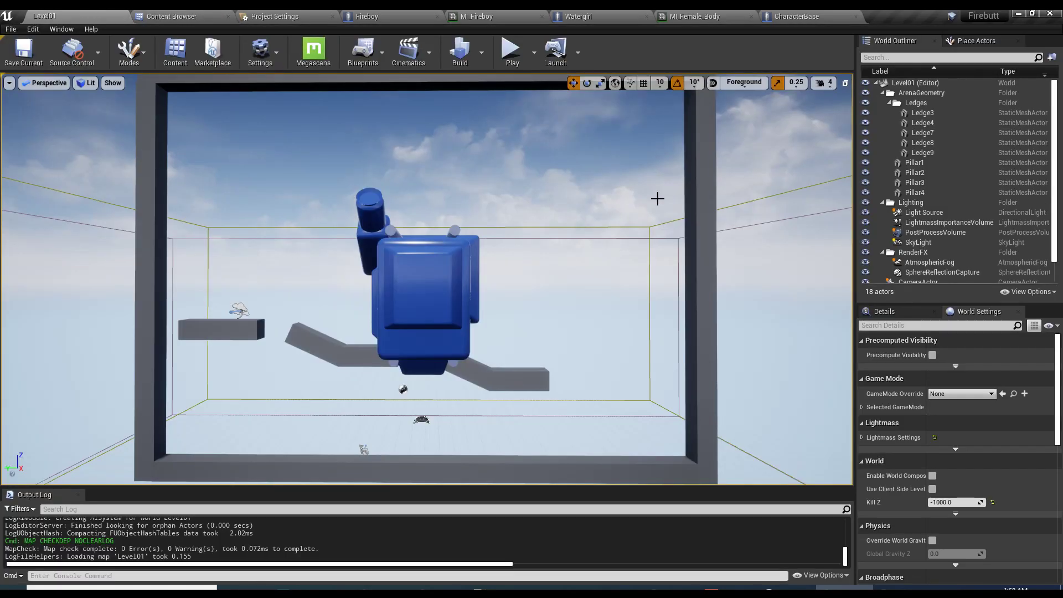
click(1002, 393)
click(861, 407)
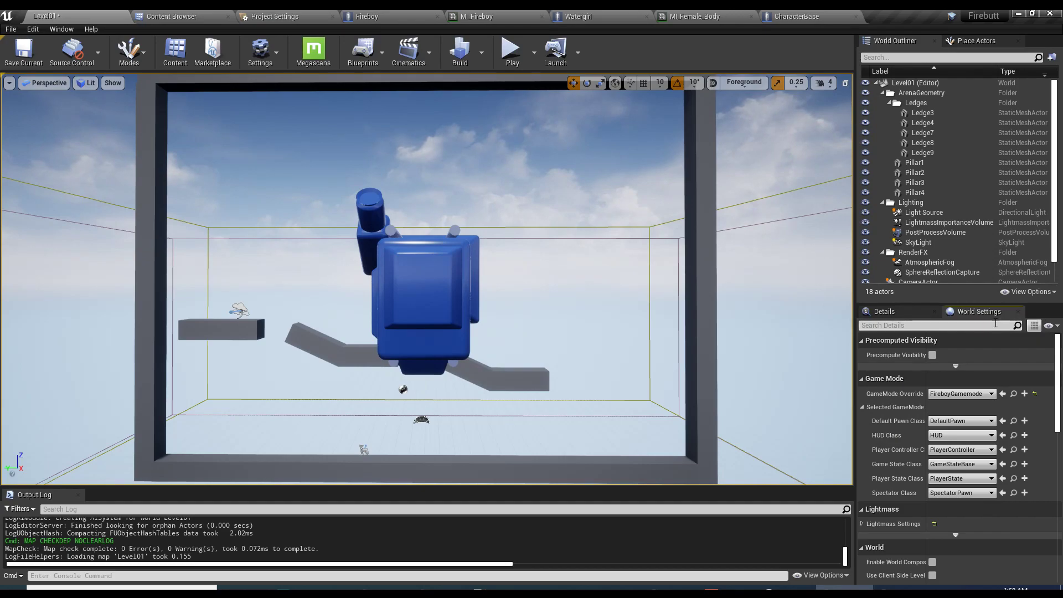
click(143, 13)
- Open the FireboyGamemode blueprint, view its Event Graph, and show its Class Defaults
double_click(366, 94)
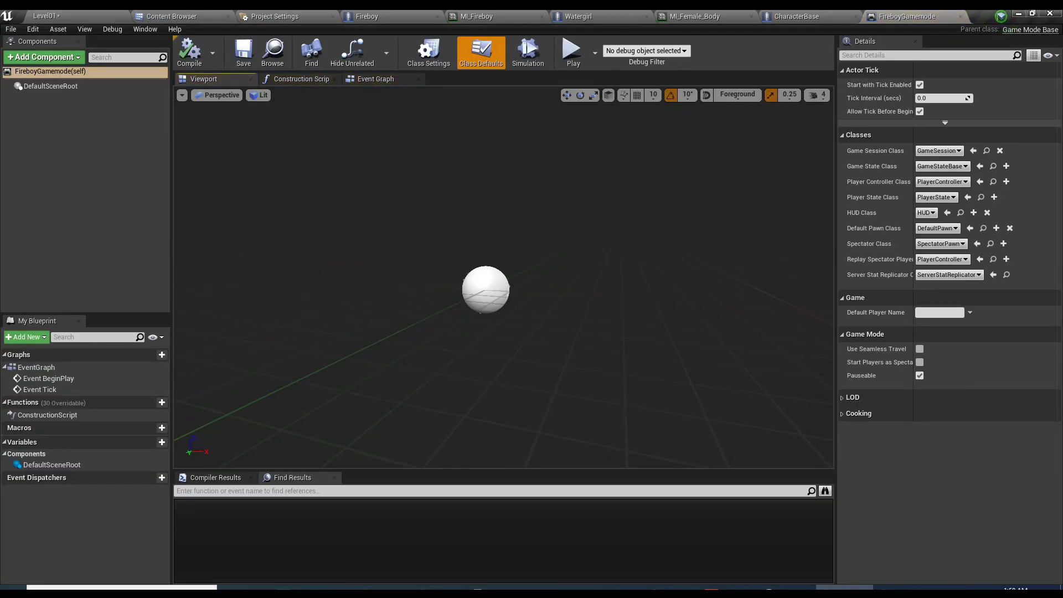
click(375, 79)
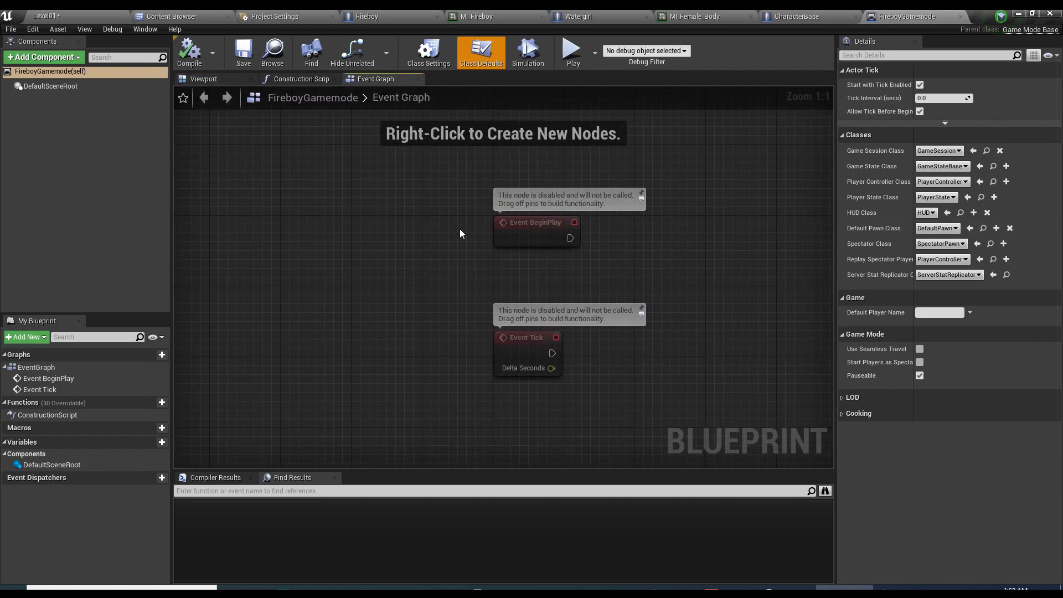
right_drag(459, 233, 317, 251)
drag(292, 178, 589, 396)
click(324, 257)
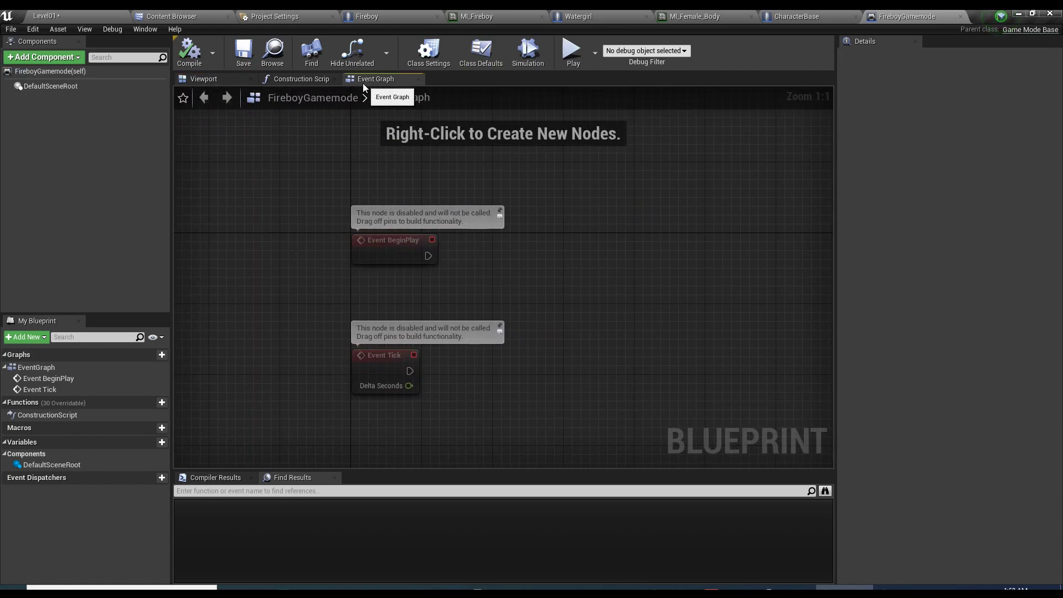
click(487, 58)
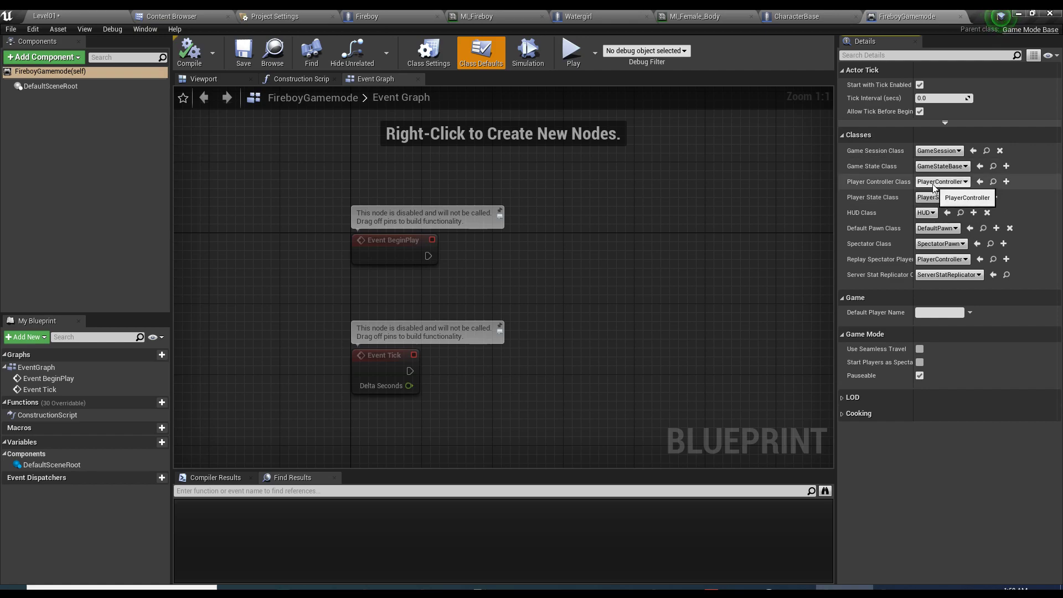
click(171, 16)
- Create a Player Controller blueprint named PC_Waterboy in the Waterboy folder
right_click(400, 169)
click(446, 238)
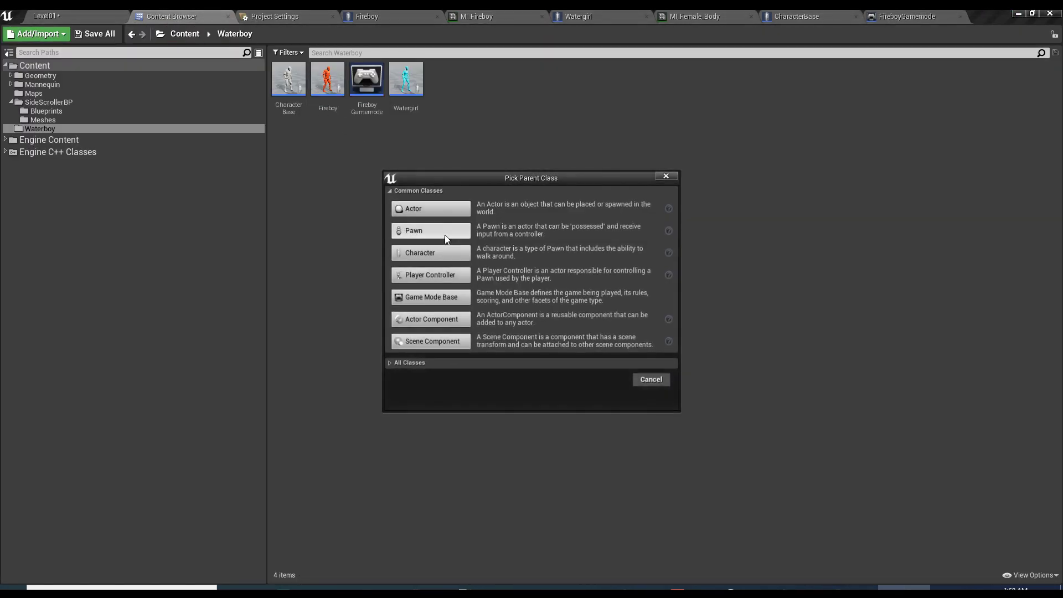
click(426, 279)
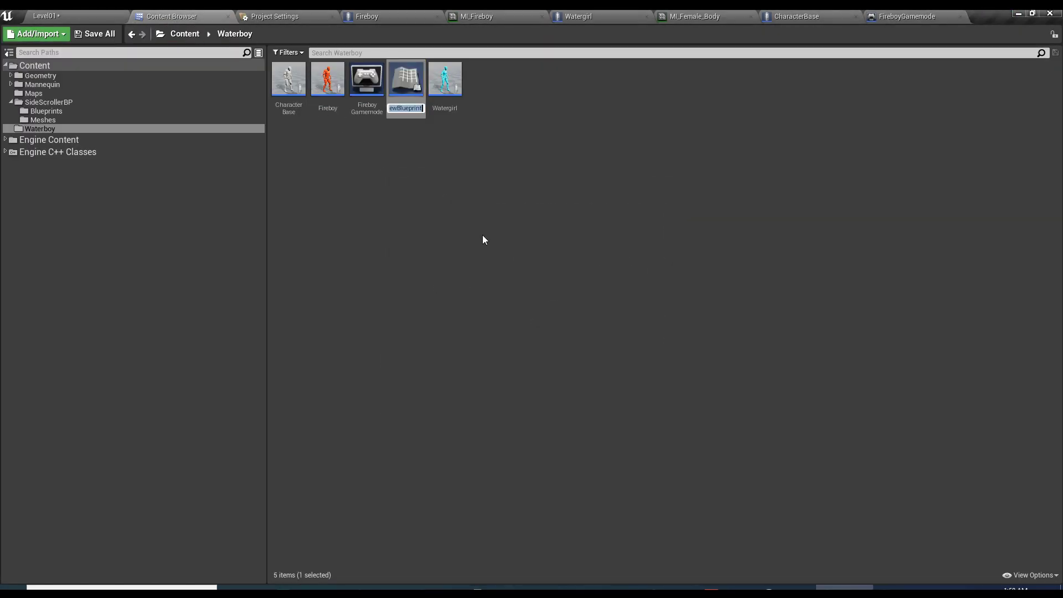
text(PC_W)
text(aterboy)
key(Return)
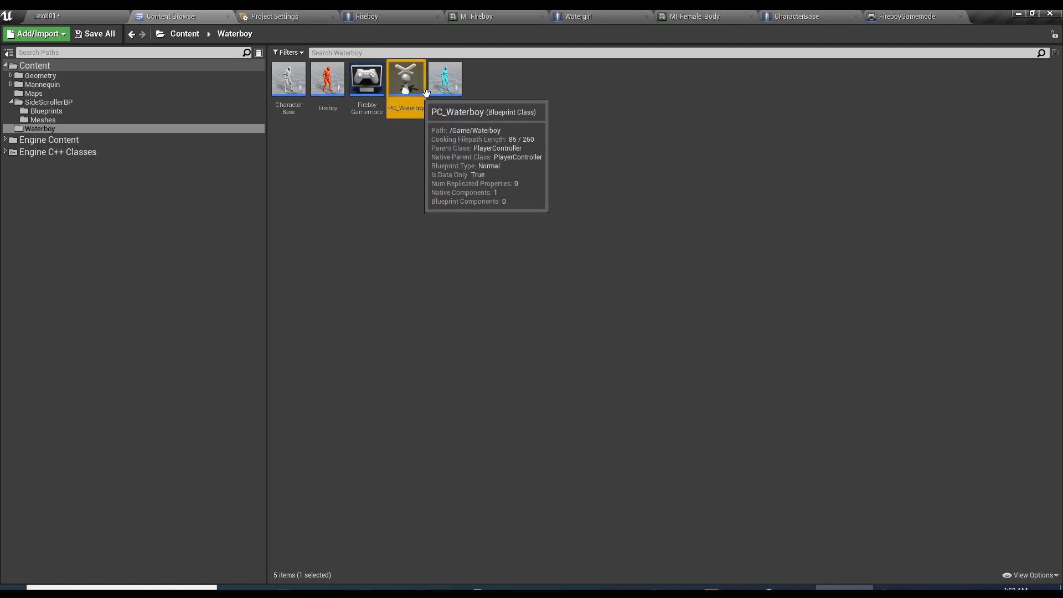
- Set FireboyGamemode's Player Controller Class to PC_Waterboy and save the blueprint
click(901, 17)
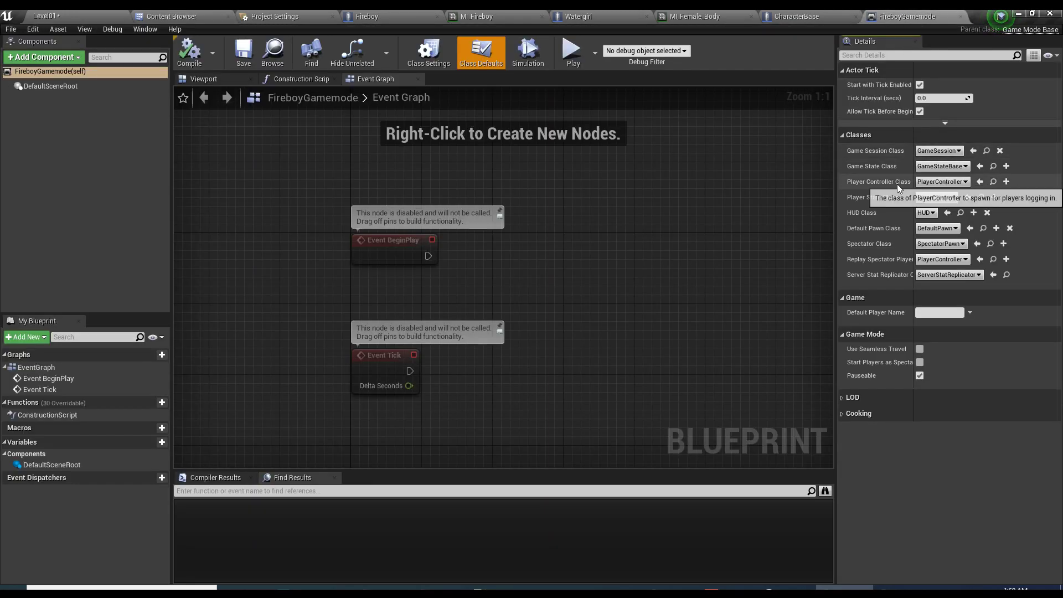
click(979, 182)
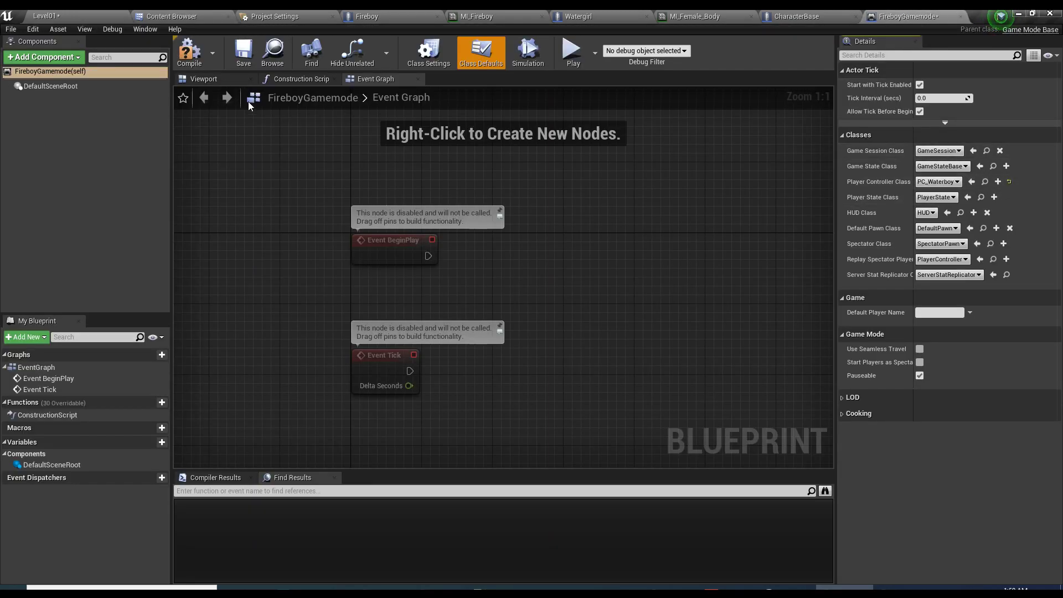
key(ctrl+s)
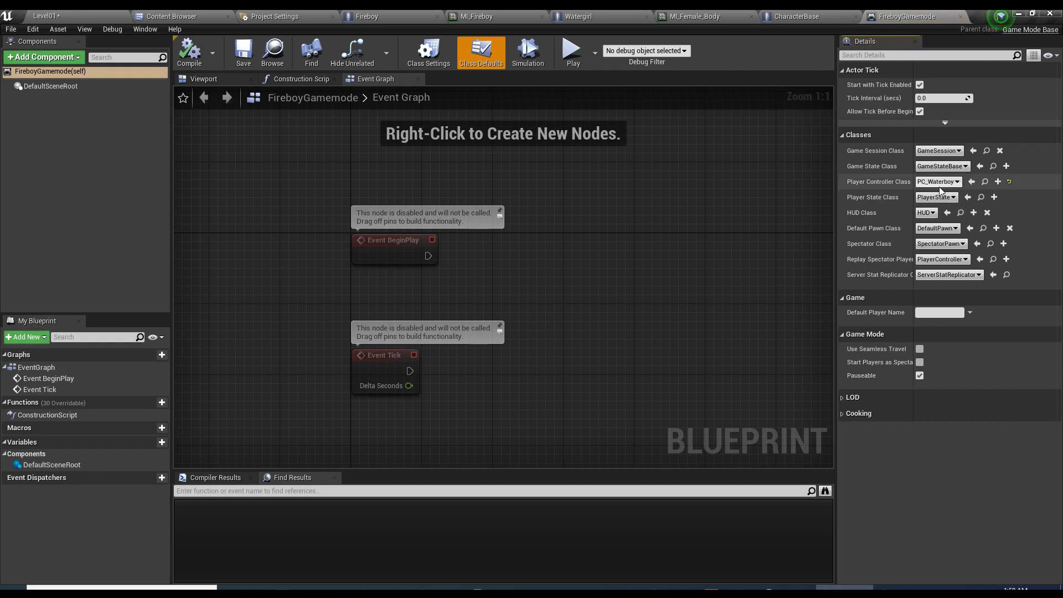
click(44, 16)
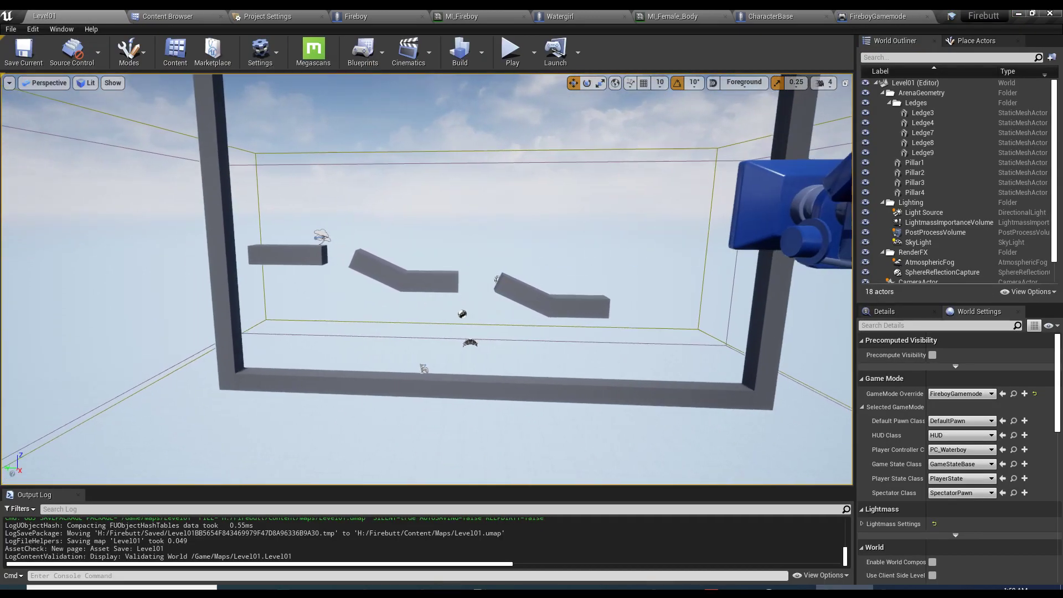
- Delete the NetworkPlayerStart actor from Level01 and save the level
scroll(408, 379, up, 5)
click(408, 379)
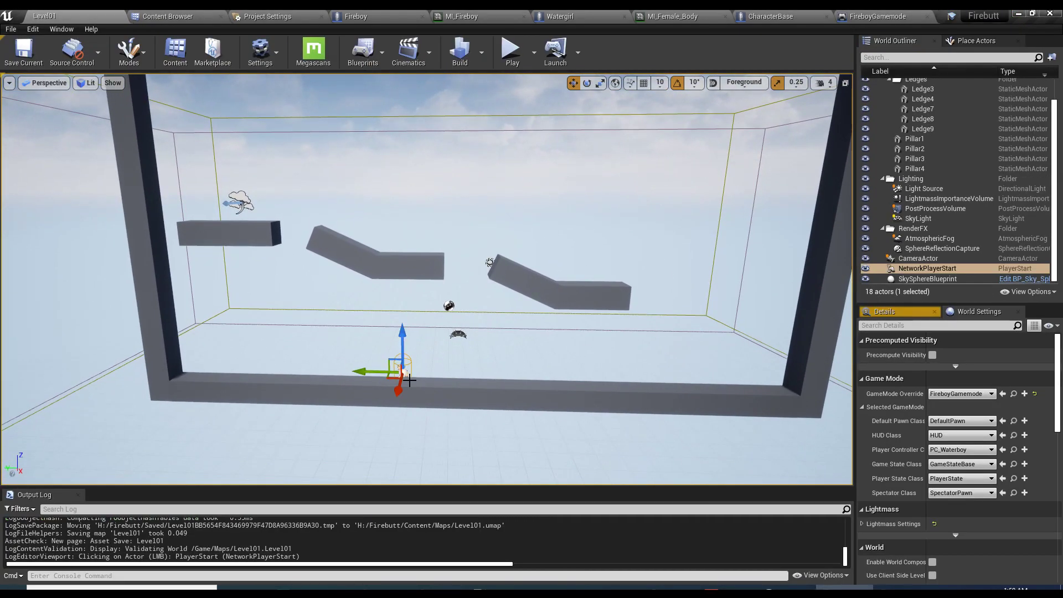
drag(408, 380, 314, 308)
key(Delete)
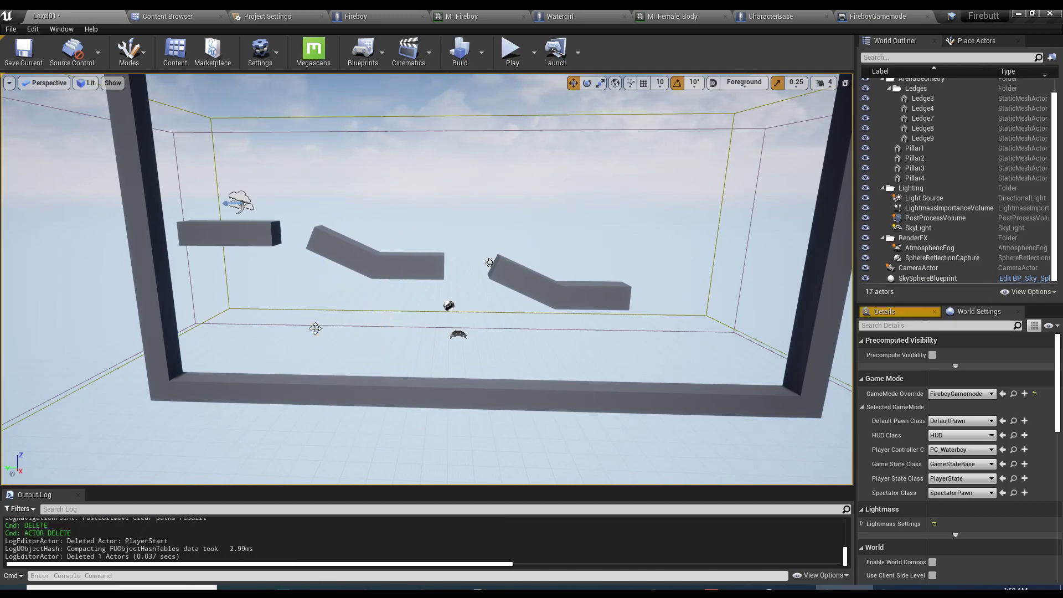
key(ctrl+s)
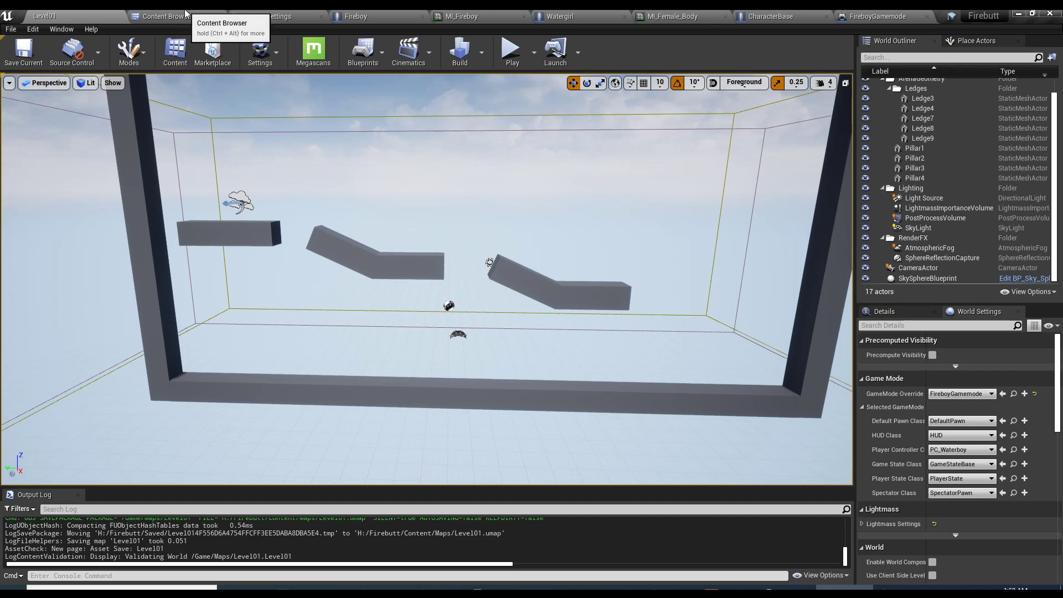
- Start a new Blueprint Class using PlayerStart as the parent class, found under All Classes
click(183, 14)
click(409, 220)
right_click(487, 142)
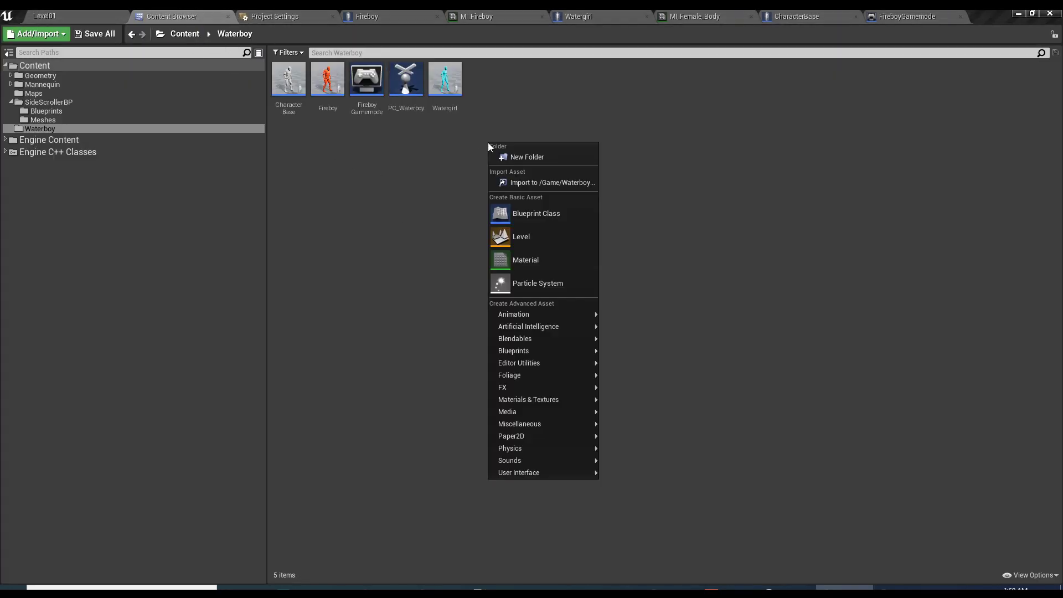
click(555, 216)
click(390, 363)
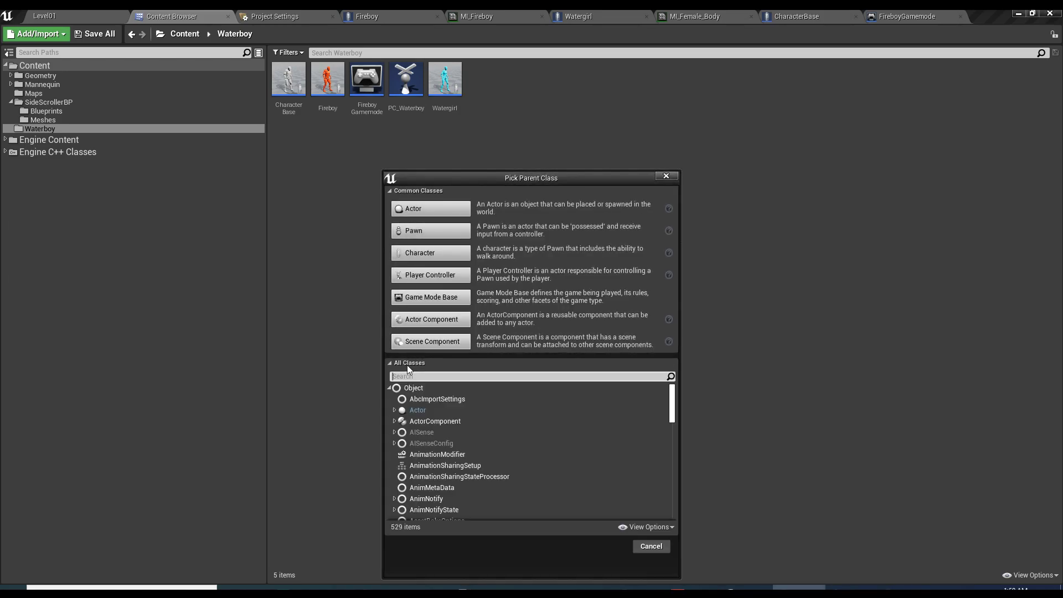
text(player start)
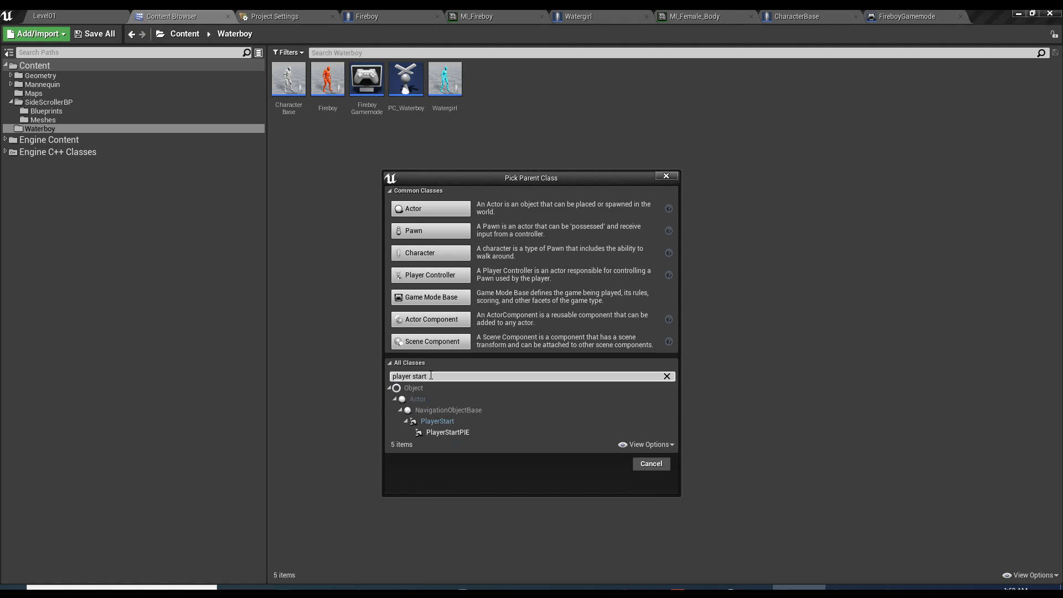
click(435, 422)
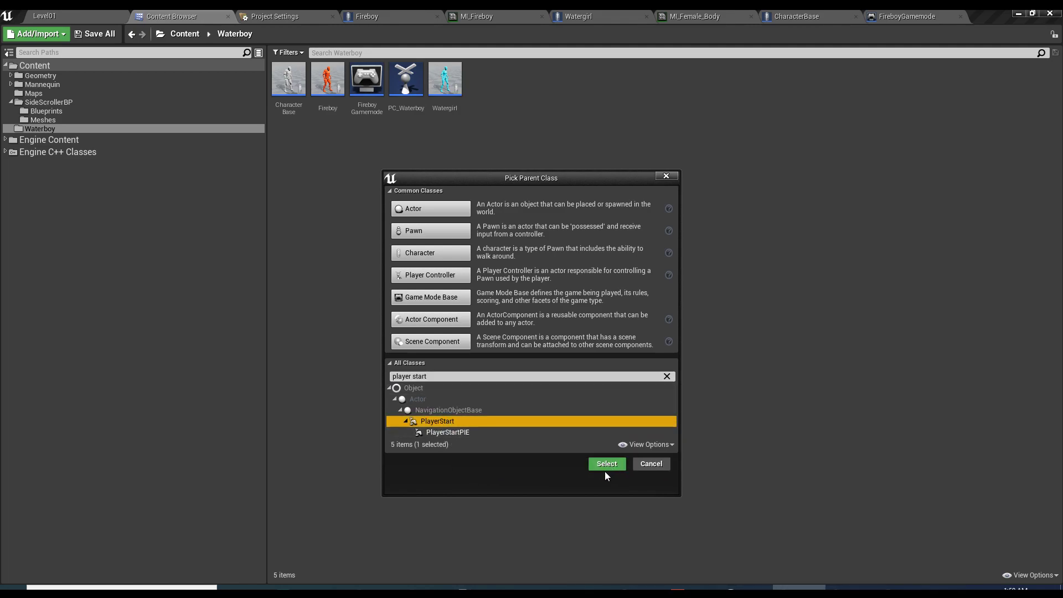
click(606, 463)
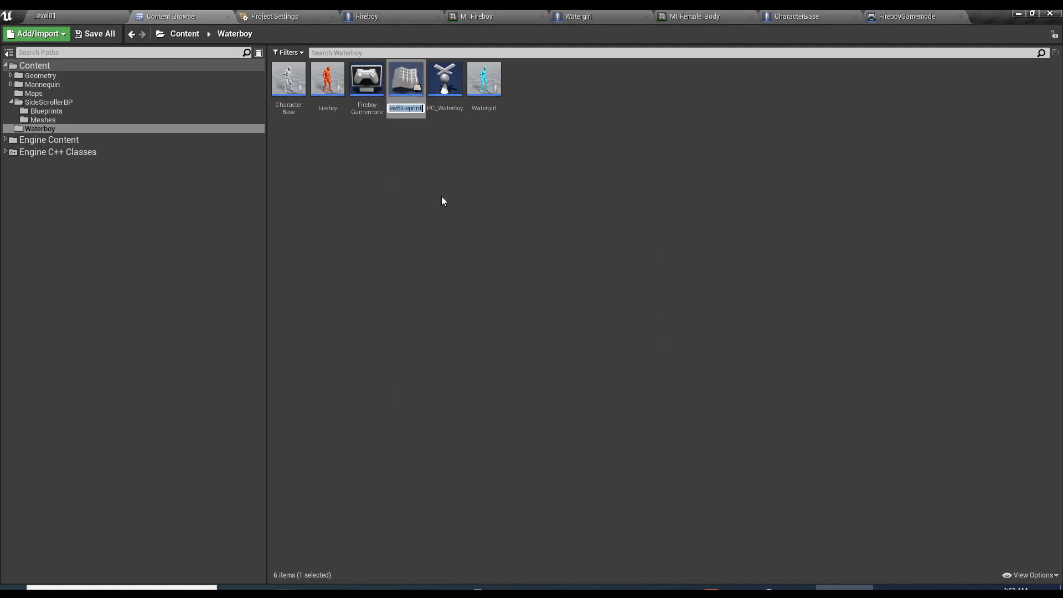
- Name the new player-start blueprints WaterboyStart and WatergirlStart
text(WaterboyStart)
key(Return)
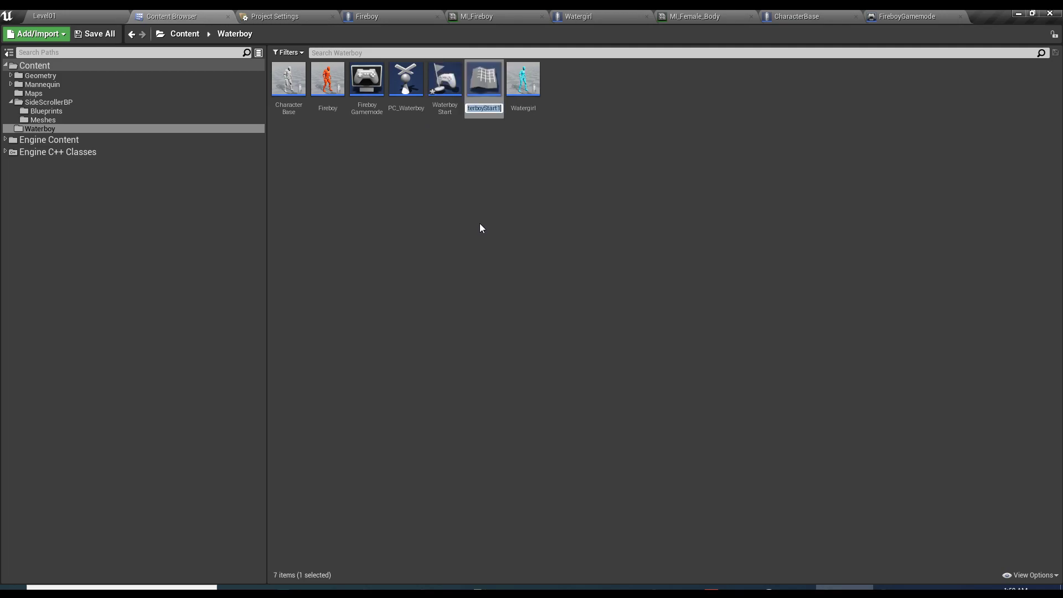
text(Watergi)
text(rlStart)
key(Return)
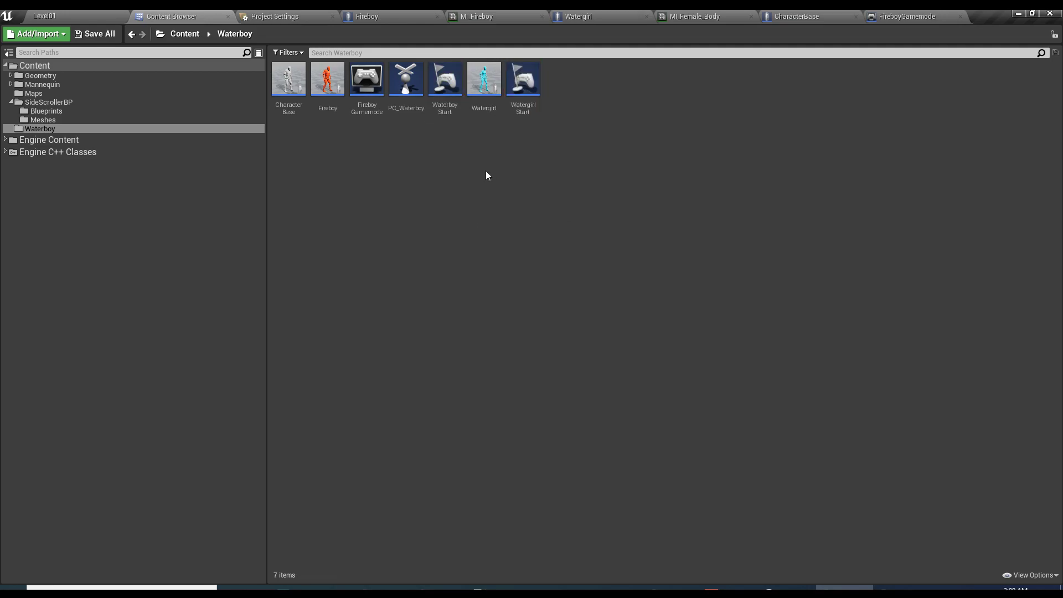
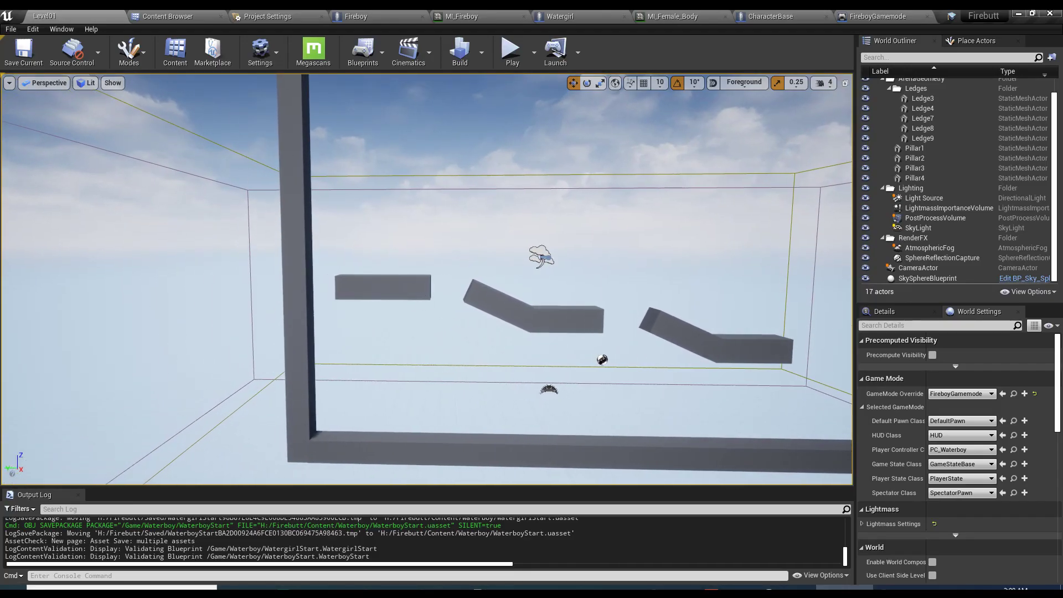
- Duplicate the short left ledge as Ledge10 and position it low on the left wall
click(431, 276)
alt+drag(476, 233, 474, 319)
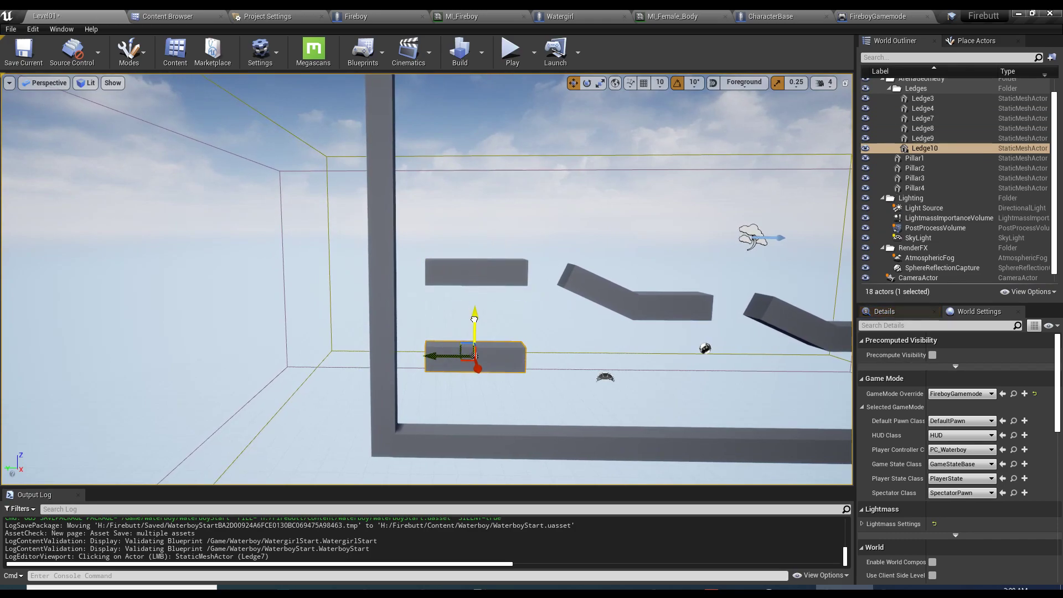
drag(440, 356, 413, 355)
scroll(448, 354, up, 3)
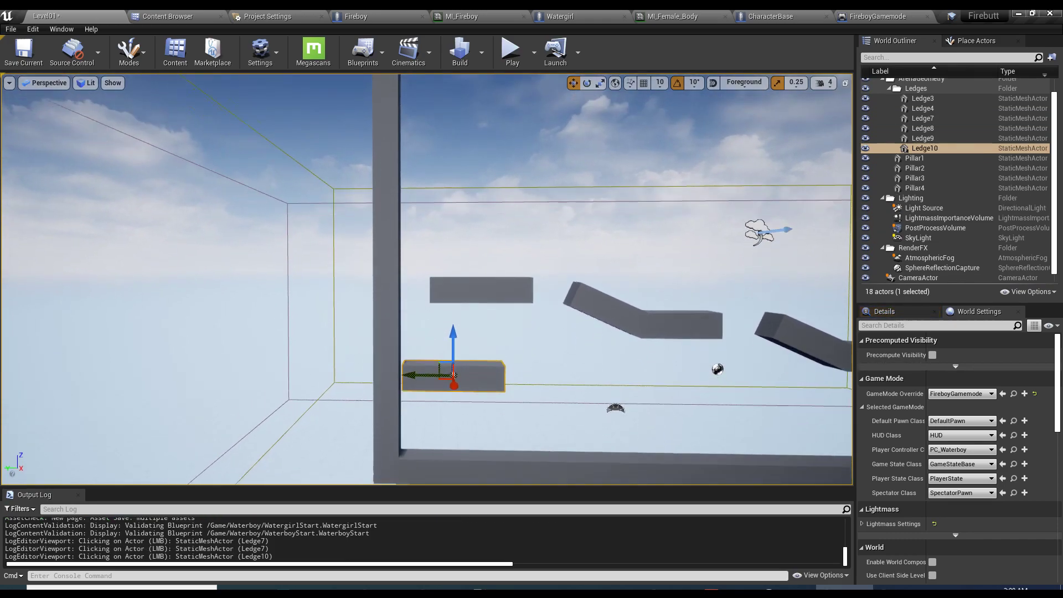
key(r)
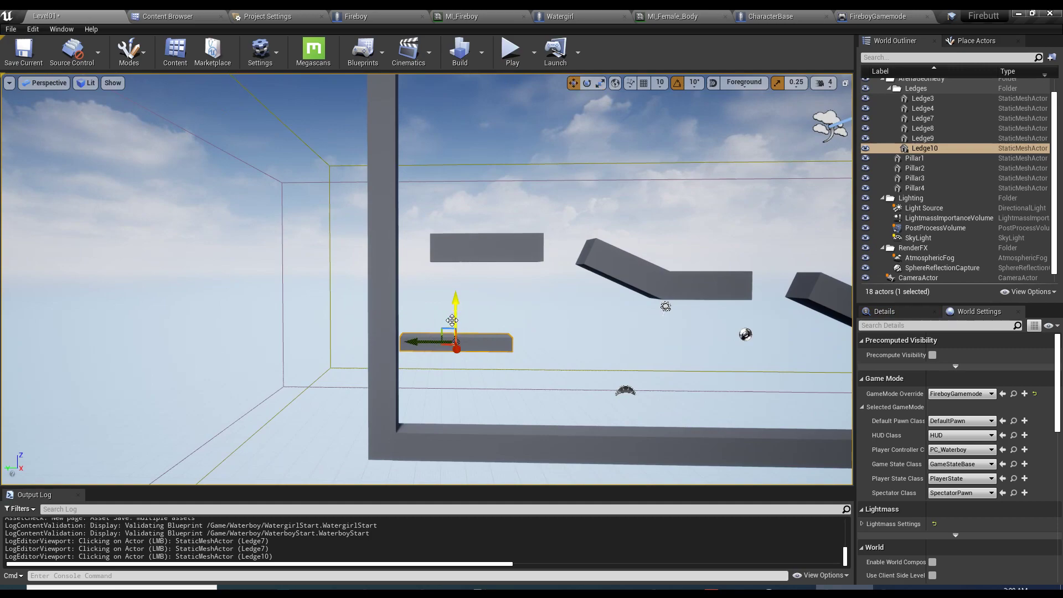
drag(452, 320, 456, 316)
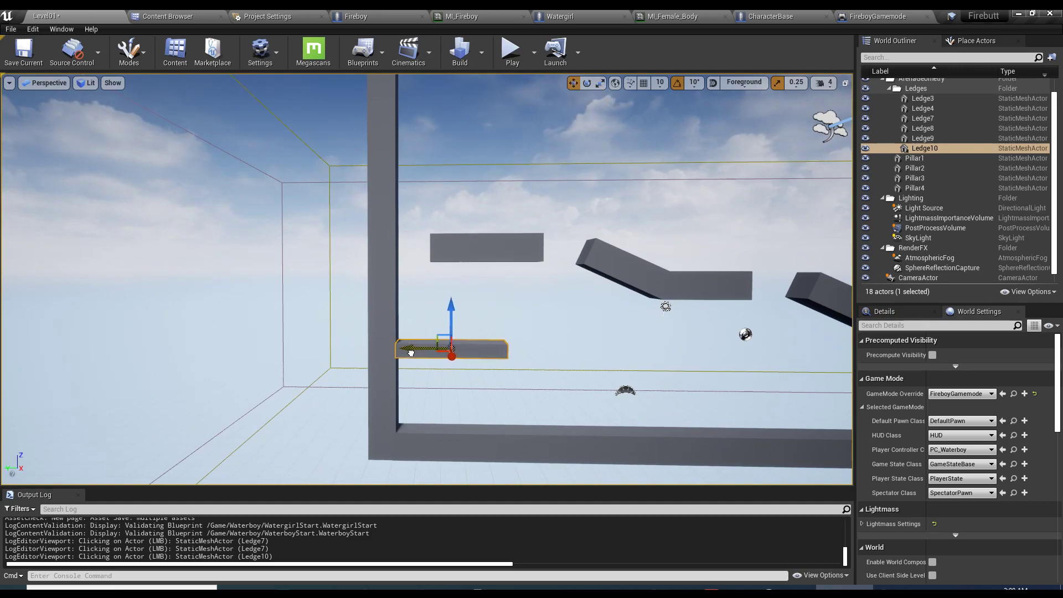
drag(412, 353, 480, 352)
- Drop a Fireboy character from the Content Browser into the level as a test actor
click(356, 16)
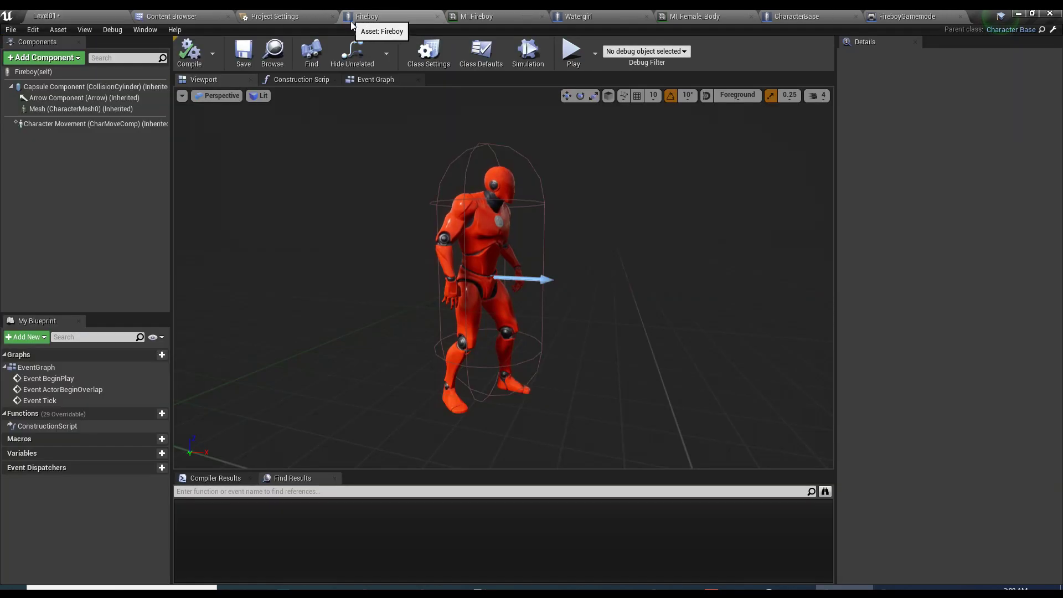
click(271, 51)
drag(325, 88, 434, 380)
alt+drag(434, 380, 321, 278)
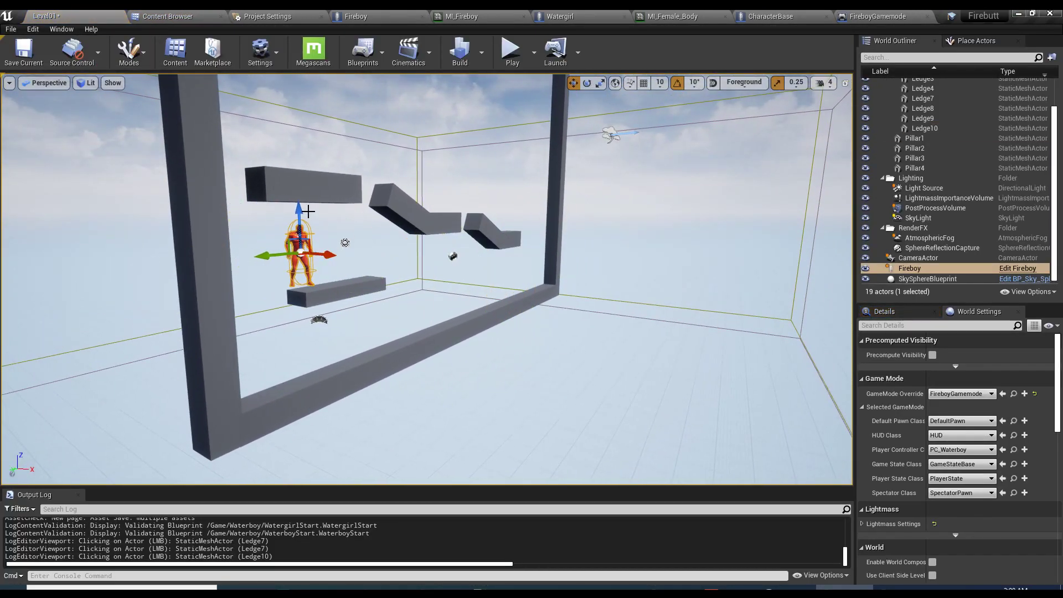
key(End)
key(f)
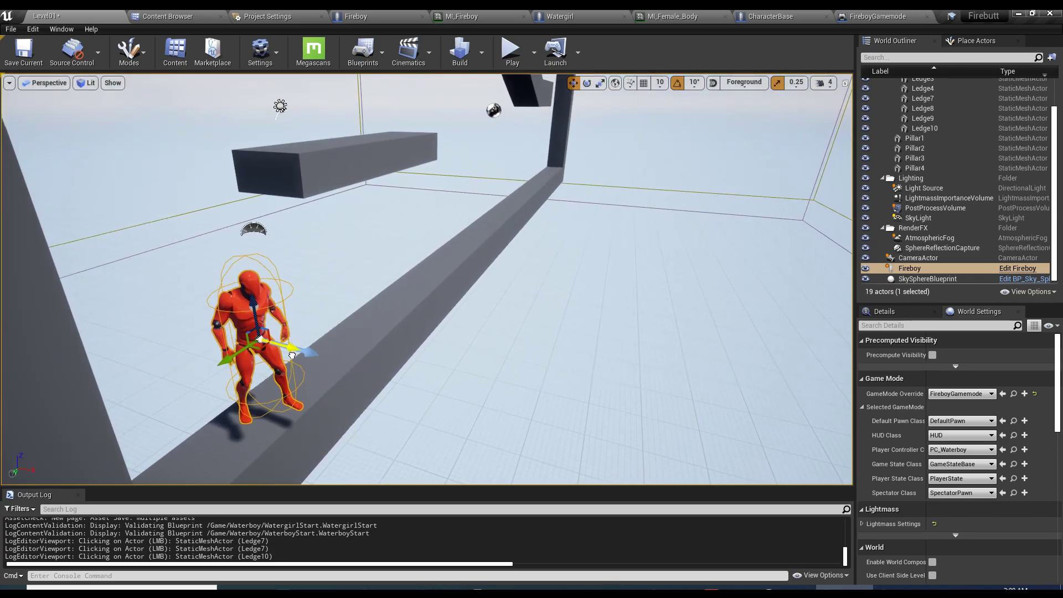
alt+drag(276, 353, 426, 281)
- Select the new low ledge and bring the ledges into close view
click(388, 289)
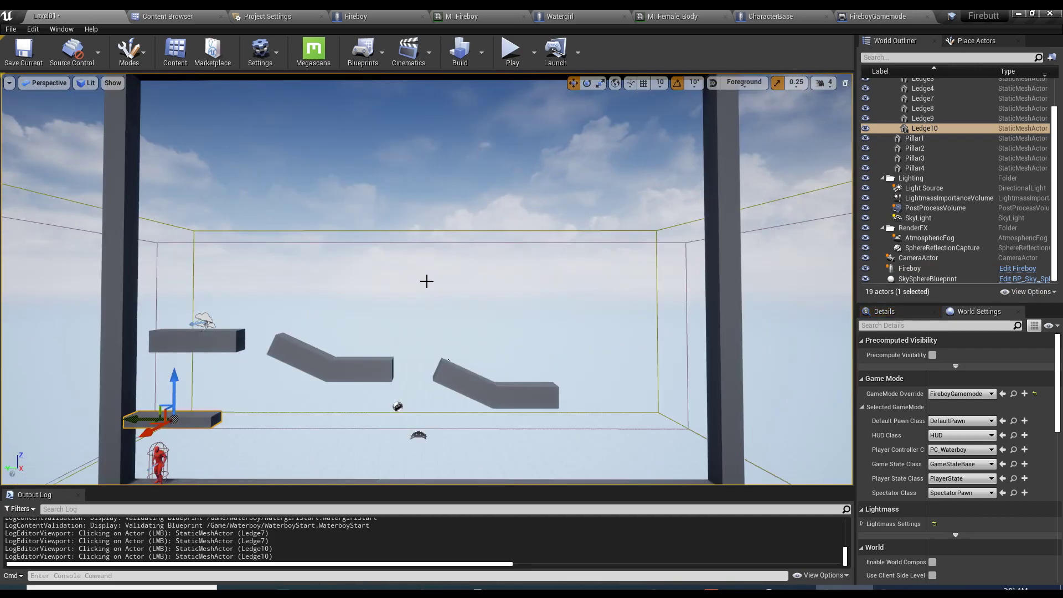
alt+drag(337, 389, 399, 365)
scroll(426, 276, down, 8)
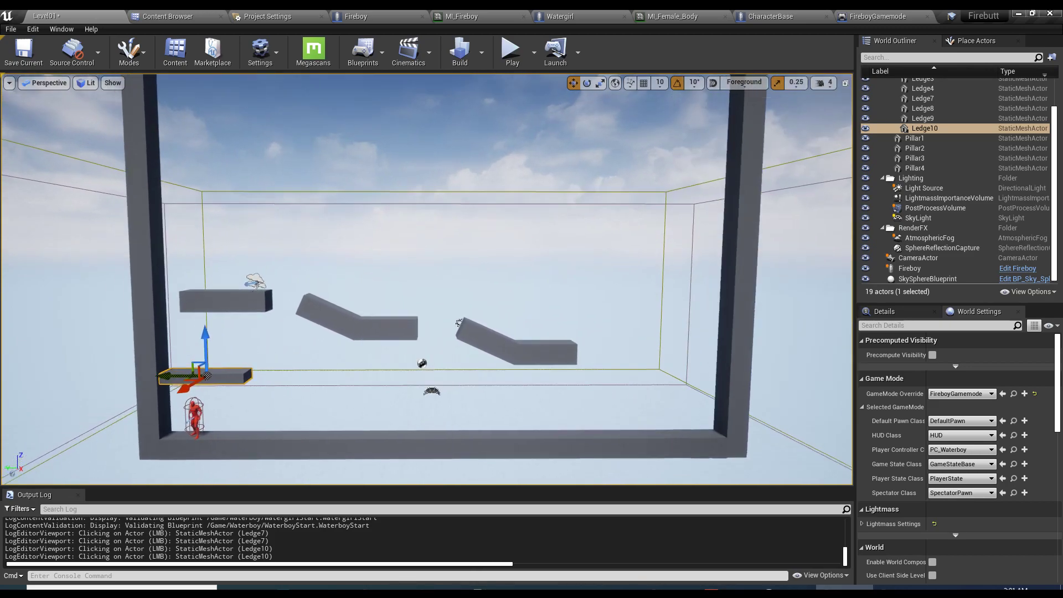
scroll(324, 369, up, 3)
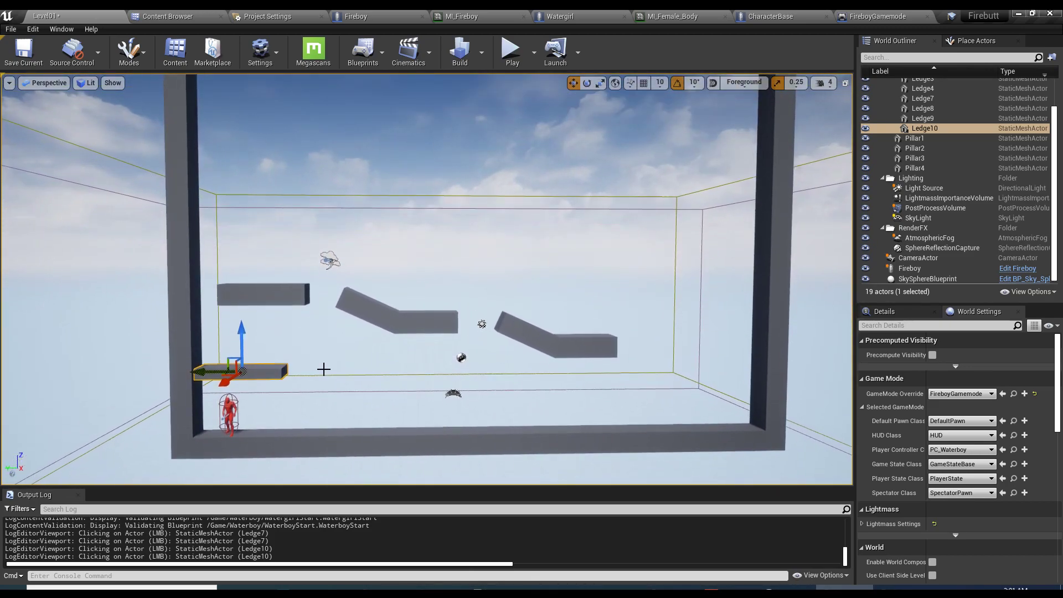
scroll(323, 368, up, 2)
middle_drag(386, 363, 625, 262)
scroll(422, 309, up, 5)
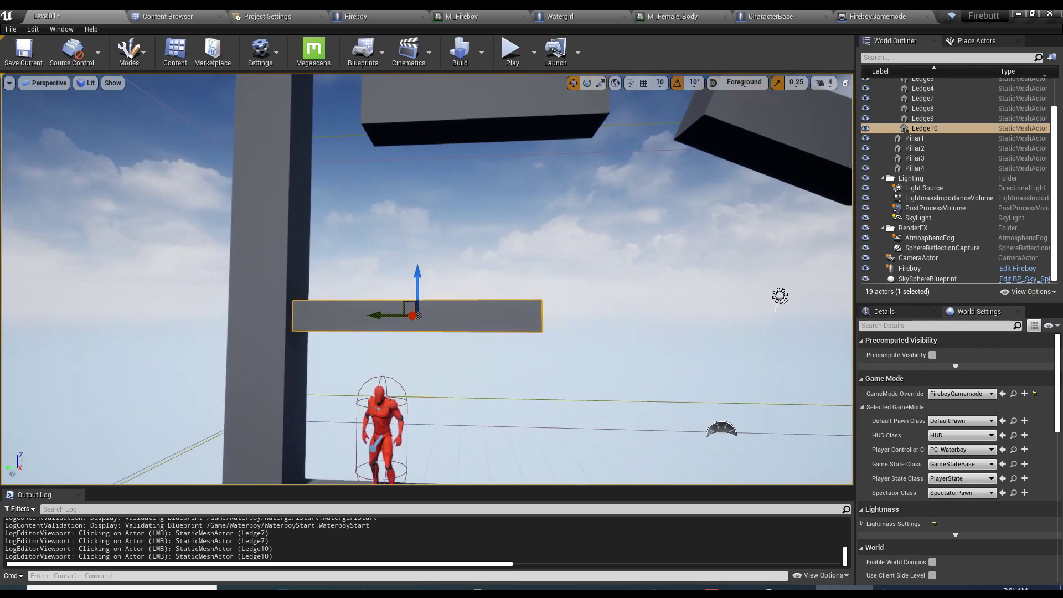
- Lower the low ledge toward Fireboy's head height
key(e)
key(w)
drag(400, 256, 401, 292)
middle_drag(400, 292, 530, 278)
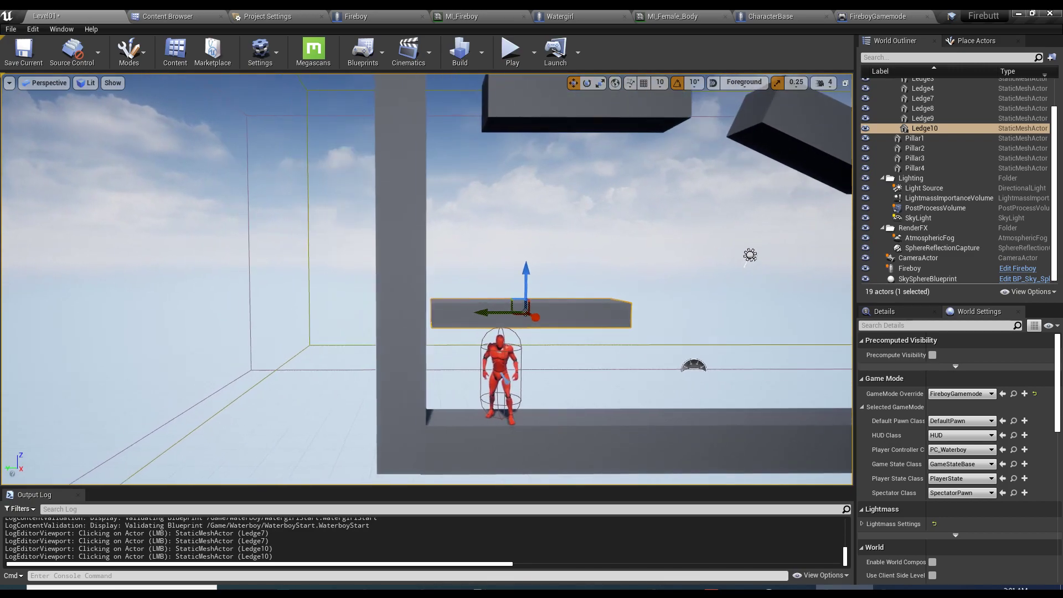
middle_drag(471, 315, 486, 314)
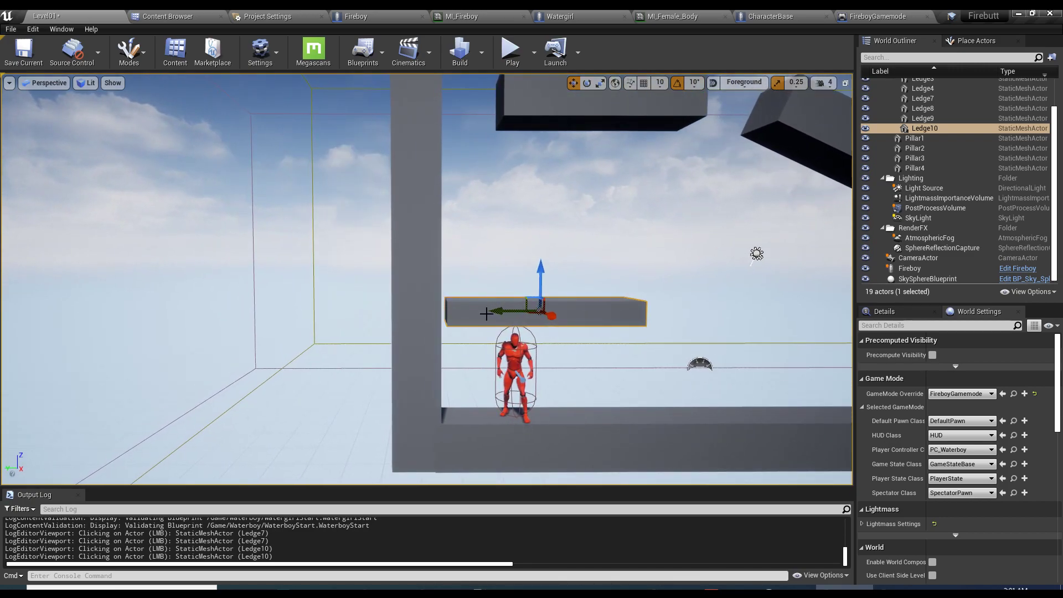
scroll(426, 279, down, 5)
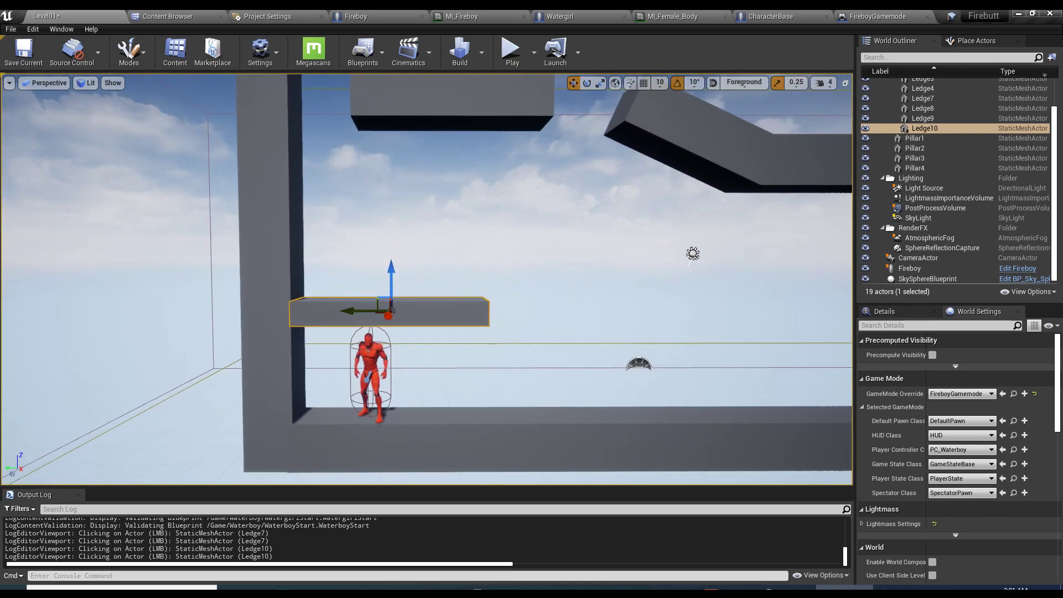
middle_drag(439, 382, 443, 321)
- Raise Fireboy up onto the low ledge to check the fit
click(340, 332)
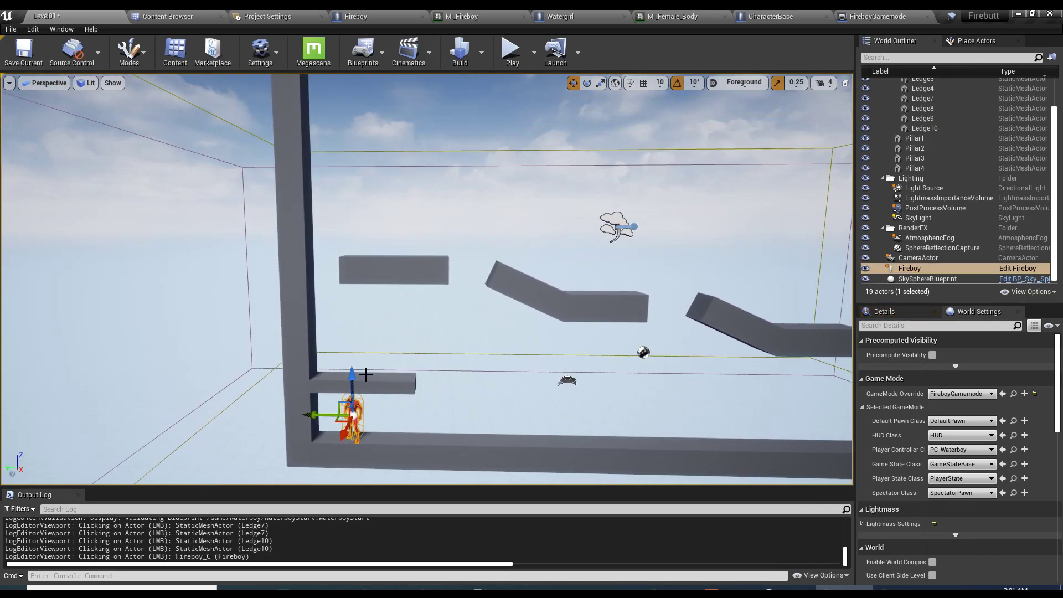
click(387, 380)
click(351, 415)
drag(352, 386, 354, 335)
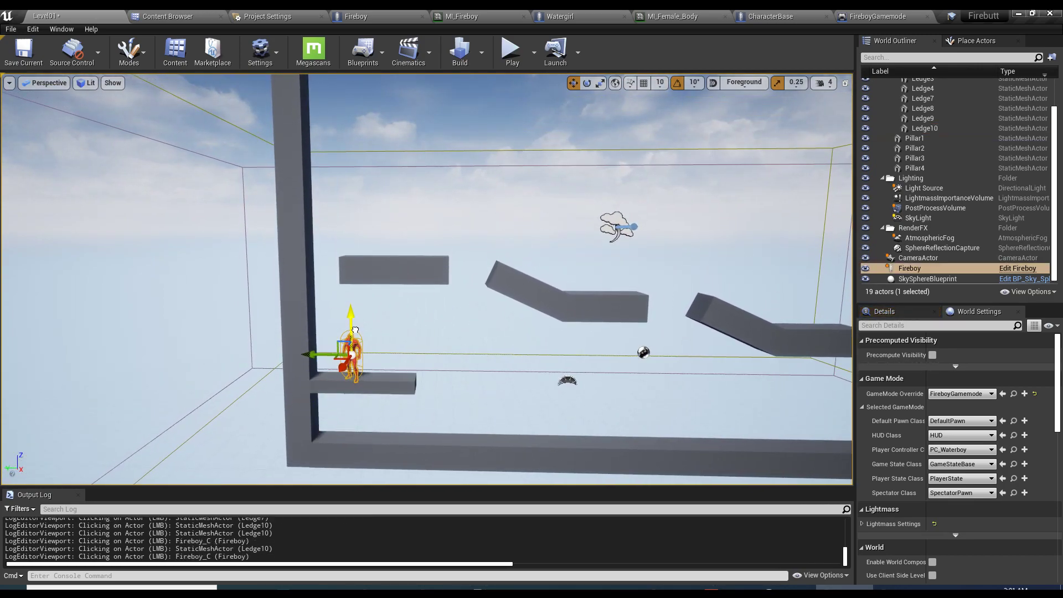
click(354, 327)
scroll(353, 325, down, 5)
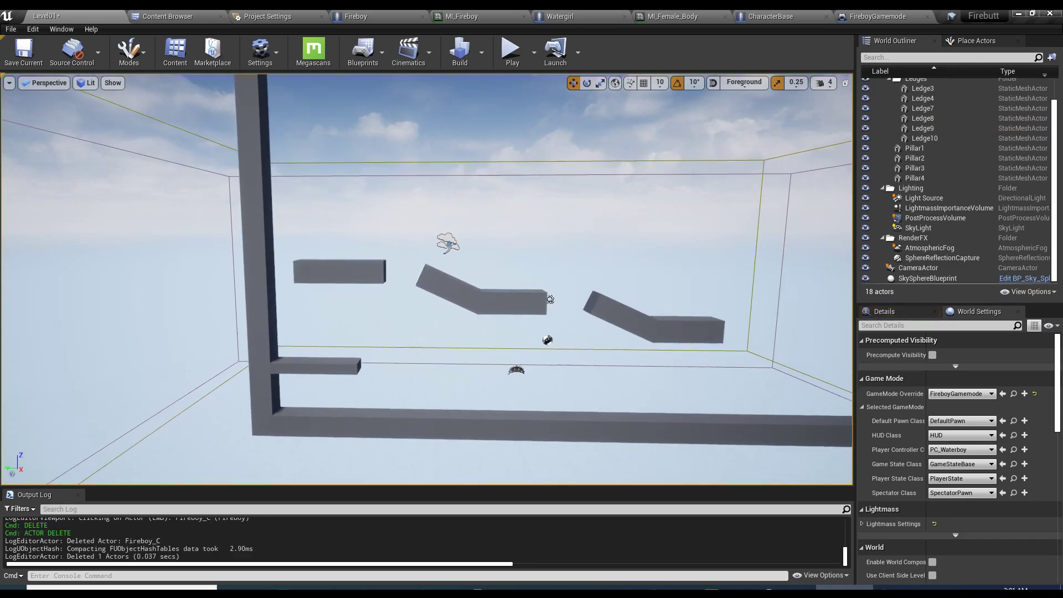
- Place WaterboyStart beside the left wall, moved off it and turned -90 degrees
key(ctrl+b)
click(445, 117)
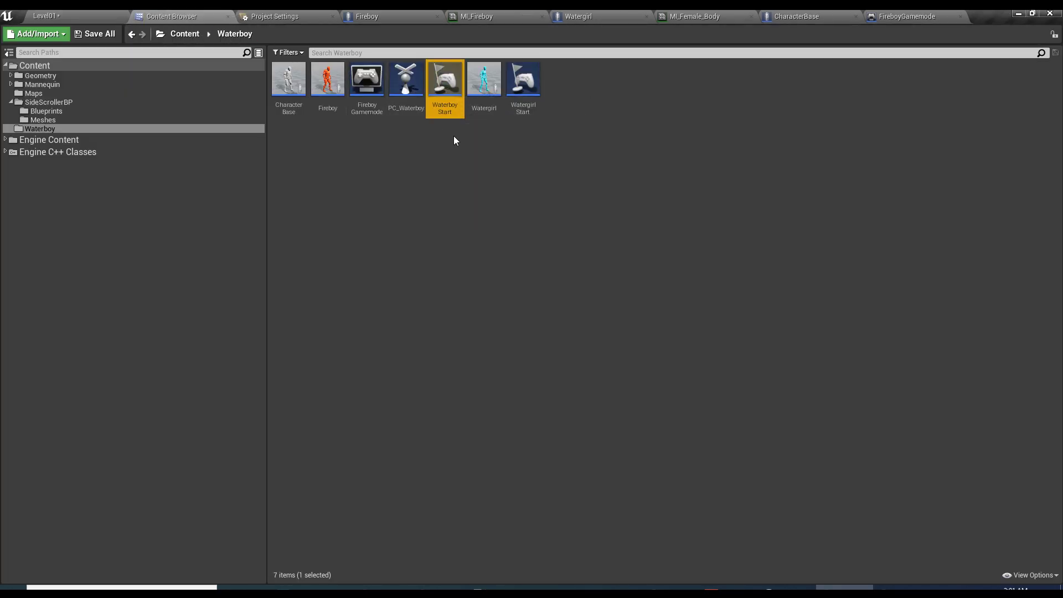
drag(446, 88, 275, 406)
key(f)
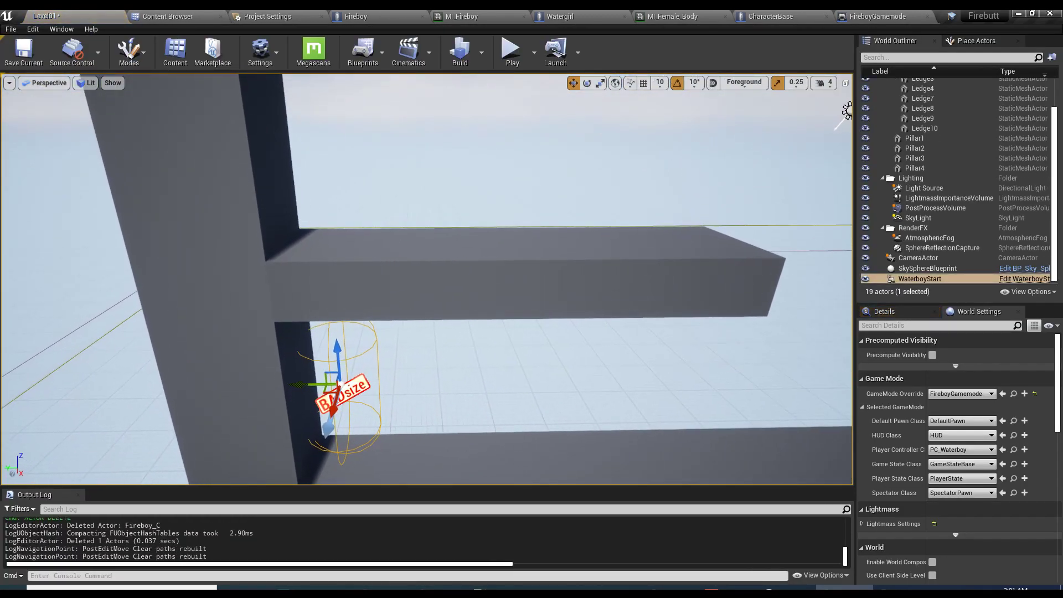
drag(307, 303, 390, 299)
key(f)
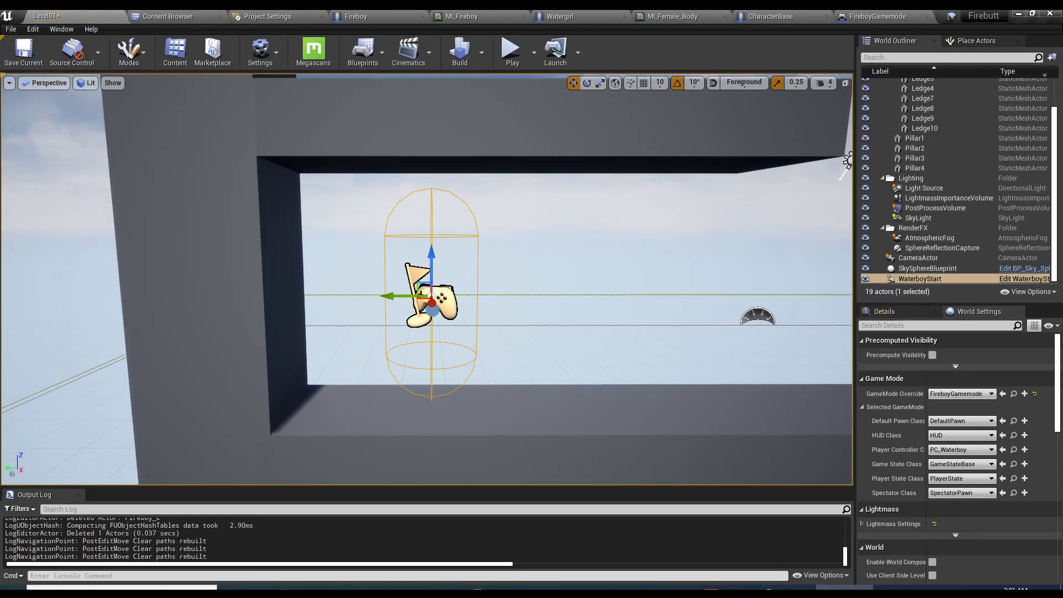
key(e)
drag(454, 267, 428, 265)
alt+drag(595, 258, 480, 282)
key(w)
alt+drag(408, 279, 417, 337)
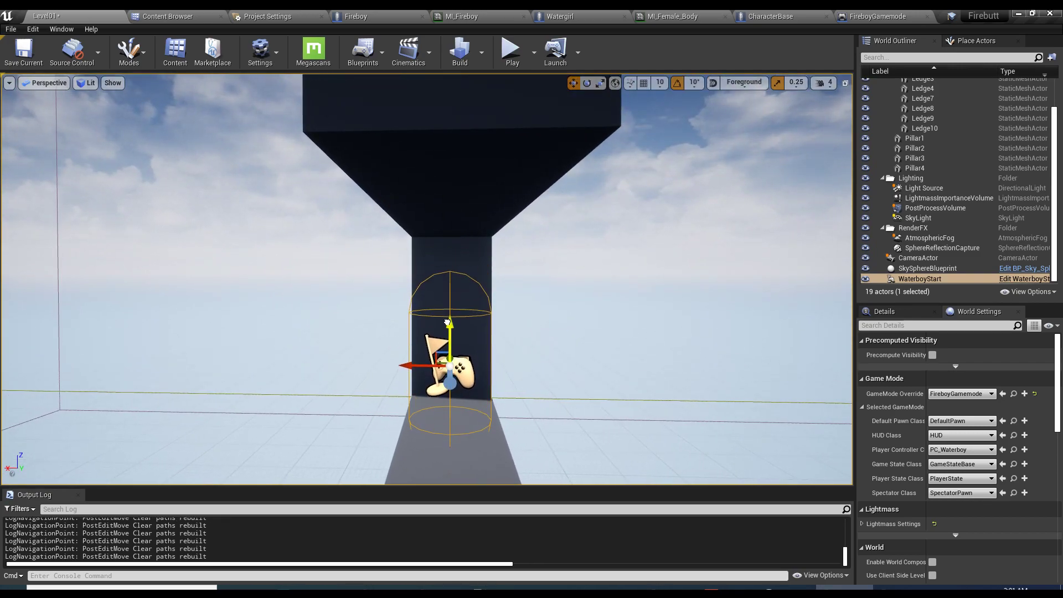
alt+drag(453, 290, 545, 265)
- Place WatergirlStart on the floor and rotate it about -30 degrees
click(166, 16)
drag(522, 83, 347, 304)
key(f)
key(e)
drag(548, 276, 507, 293)
right_drag(498, 276, 387, 277)
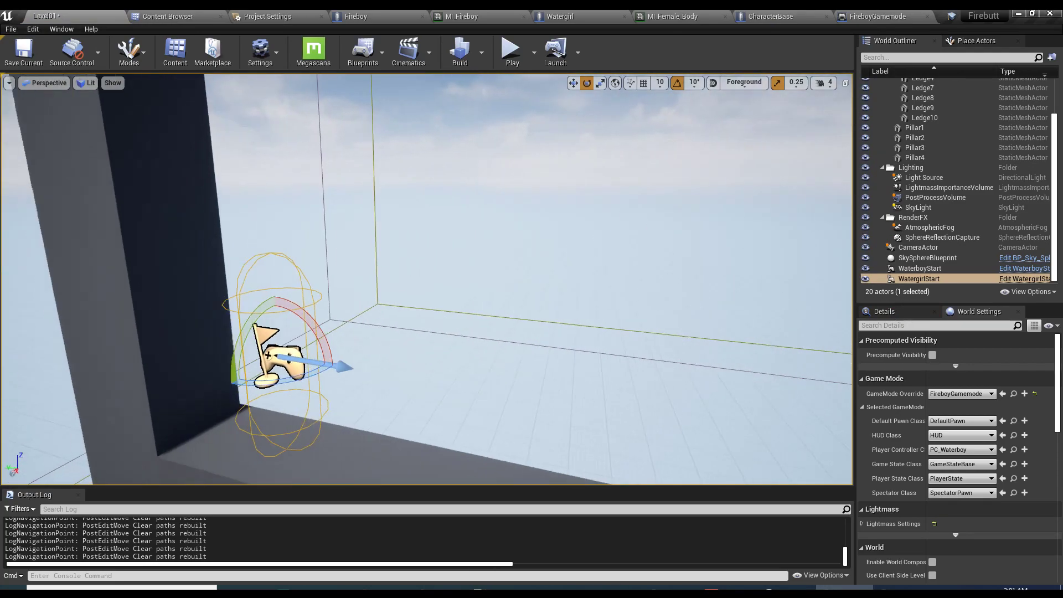
key(ctrl+z)
click(426, 238)
click(510, 249)
- Delete the slanted ledges and the remaining upper ledges
right_drag(510, 249, 510, 238)
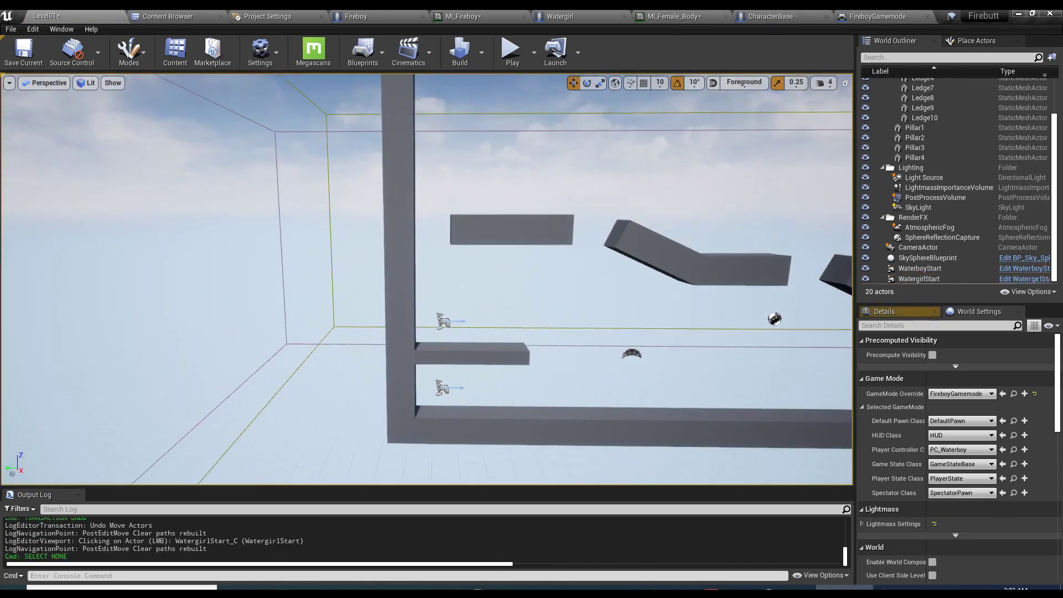
scroll(538, 264, down, 5)
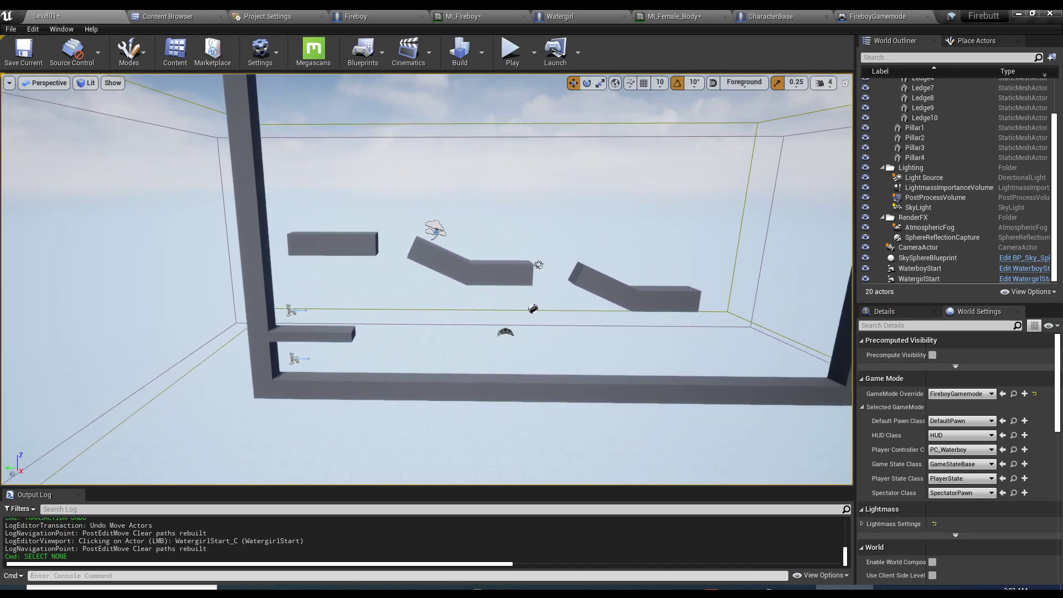
click(603, 285)
key(Delete)
click(636, 291)
key(Delete)
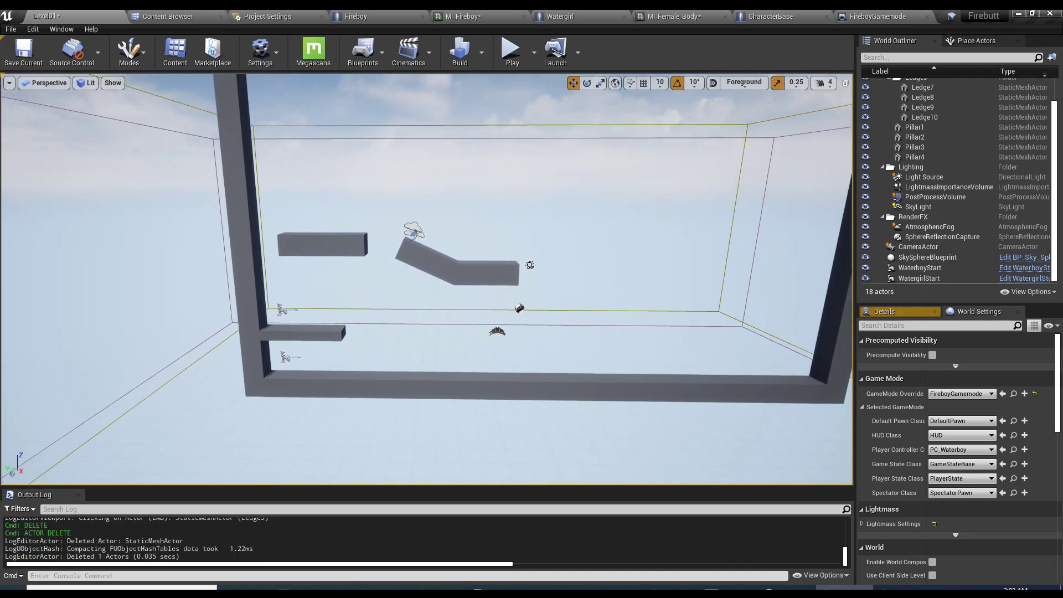
click(487, 272)
key(Delete)
click(421, 249)
key(Delete)
click(321, 243)
key(Delete)
- Duplicate Ledge10 upward as Ledge11, widen it across the middle, and save all
click(313, 336)
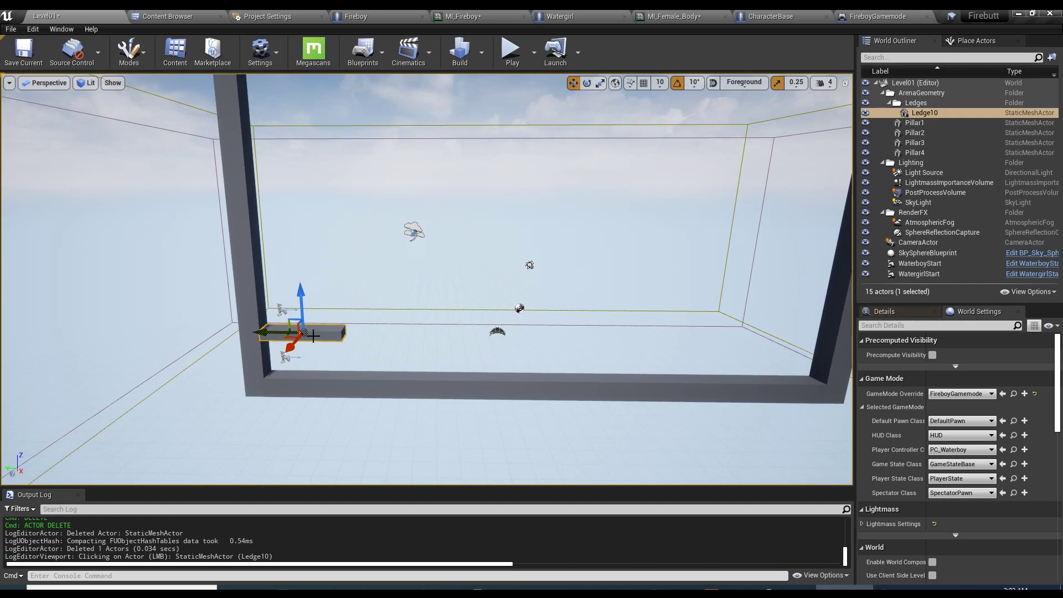
alt+drag(300, 300, 300, 244)
drag(274, 278, 400, 279)
key(r)
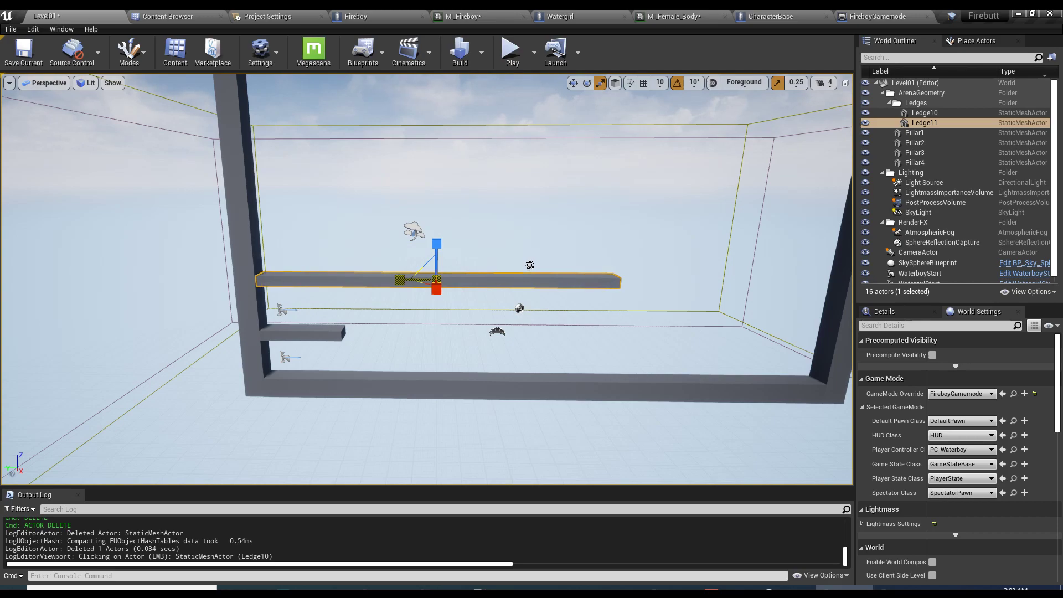
click(453, 294)
key(ctrl+shift+s)
drag(260, 335, 261, 335)
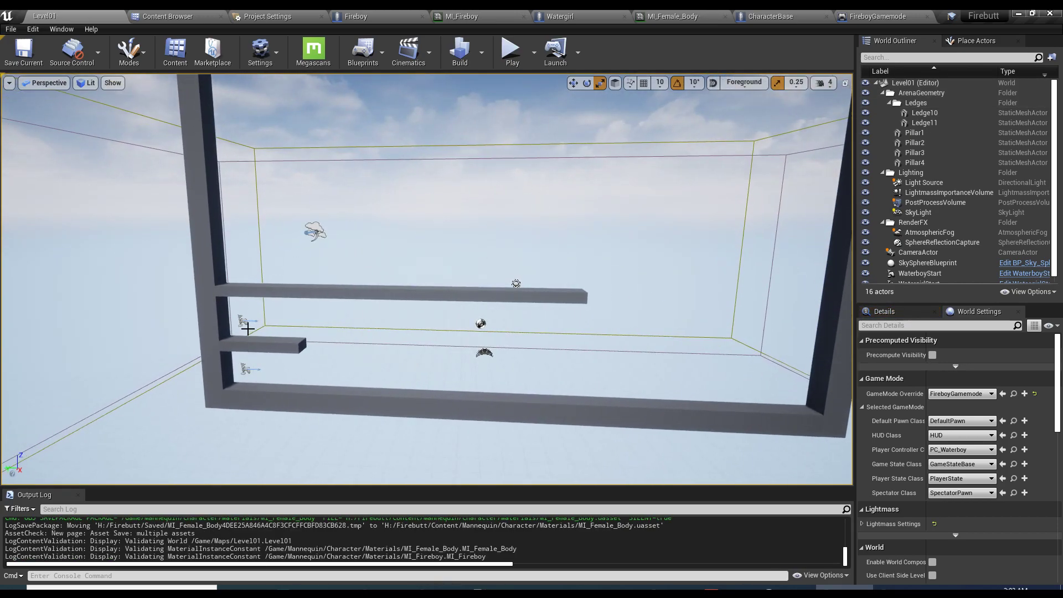
- Play-test the level twice to check the current setup
click(510, 50)
click(480, 330)
key(s)
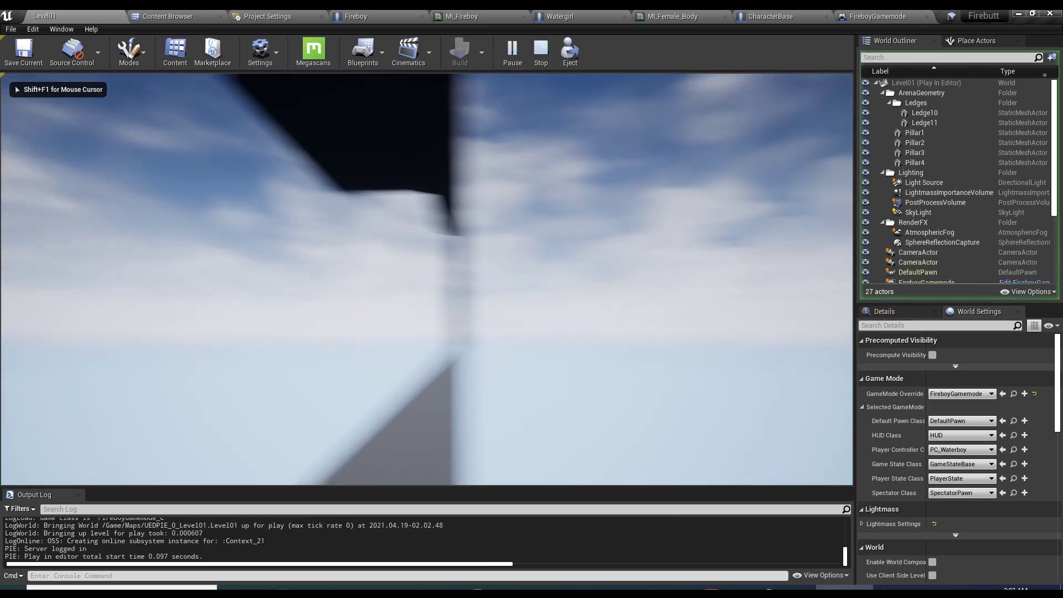
key(Escape)
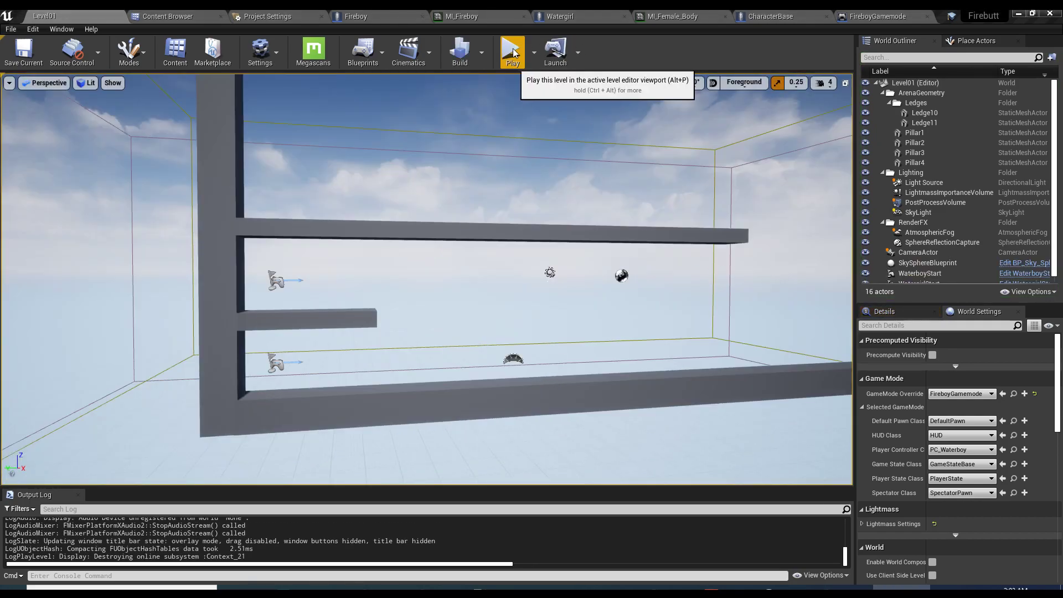
click(510, 50)
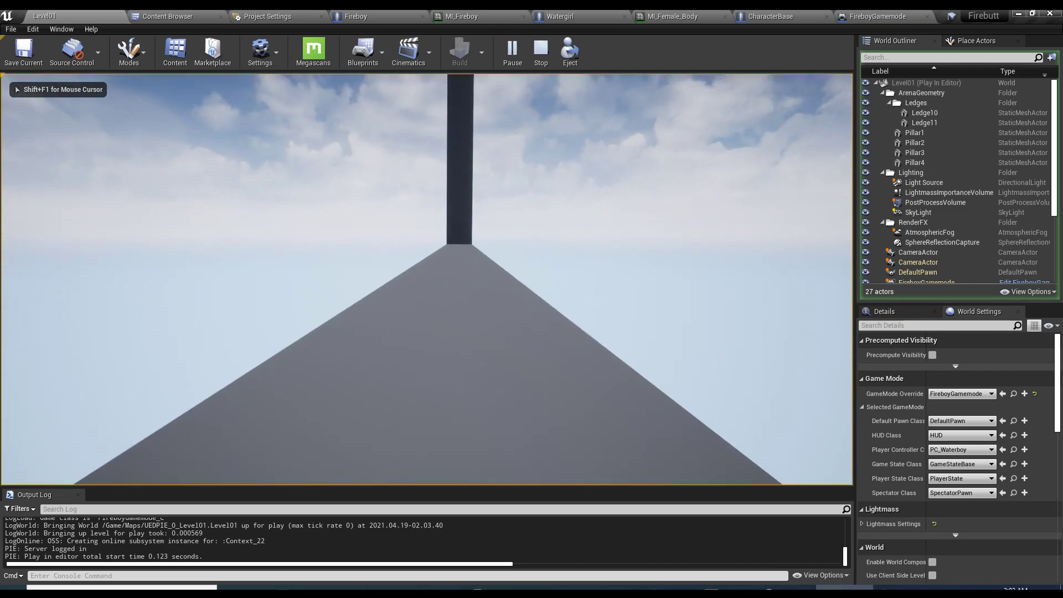
key(Escape)
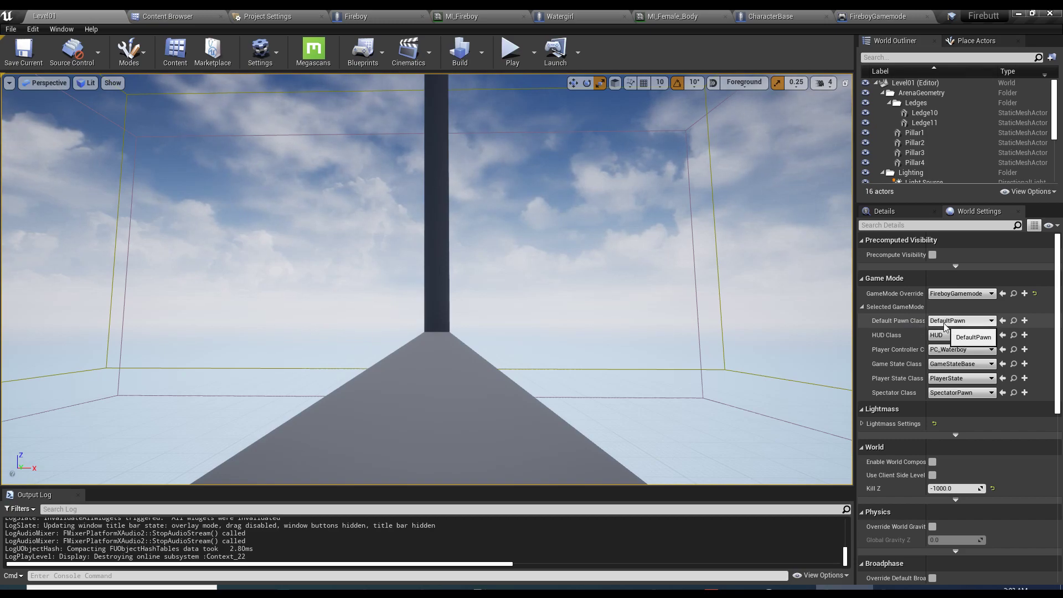
- Set Default Pawn Class to None in World Settings and play-test again
click(944, 322)
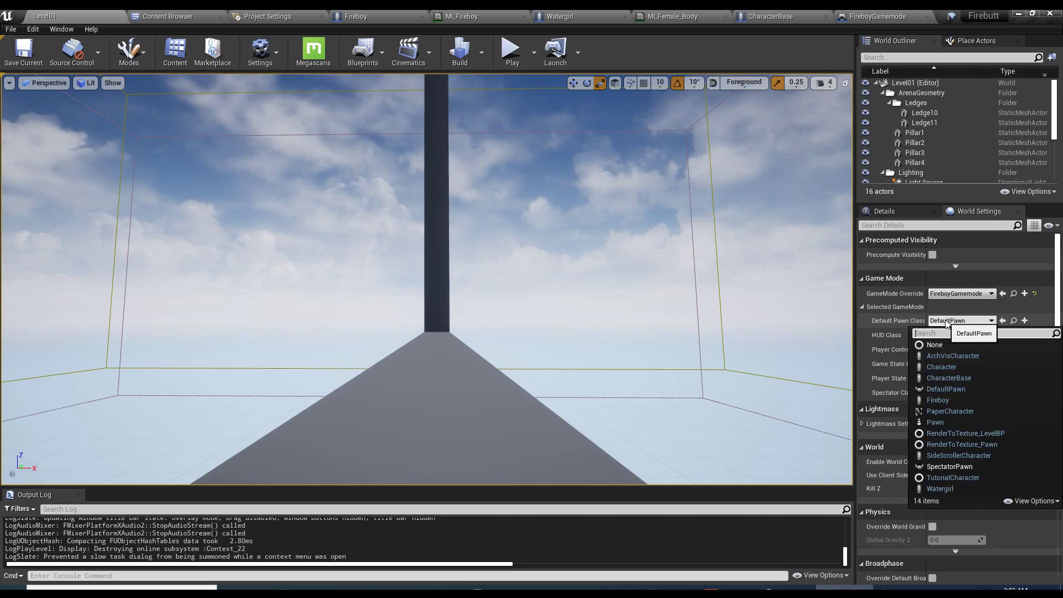
click(938, 344)
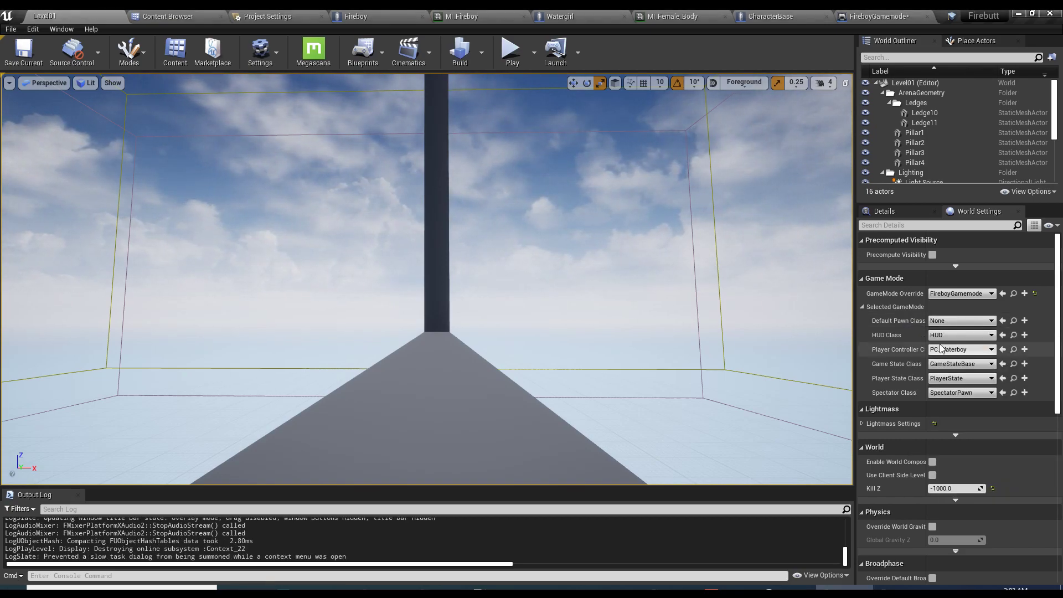
key(alt+p)
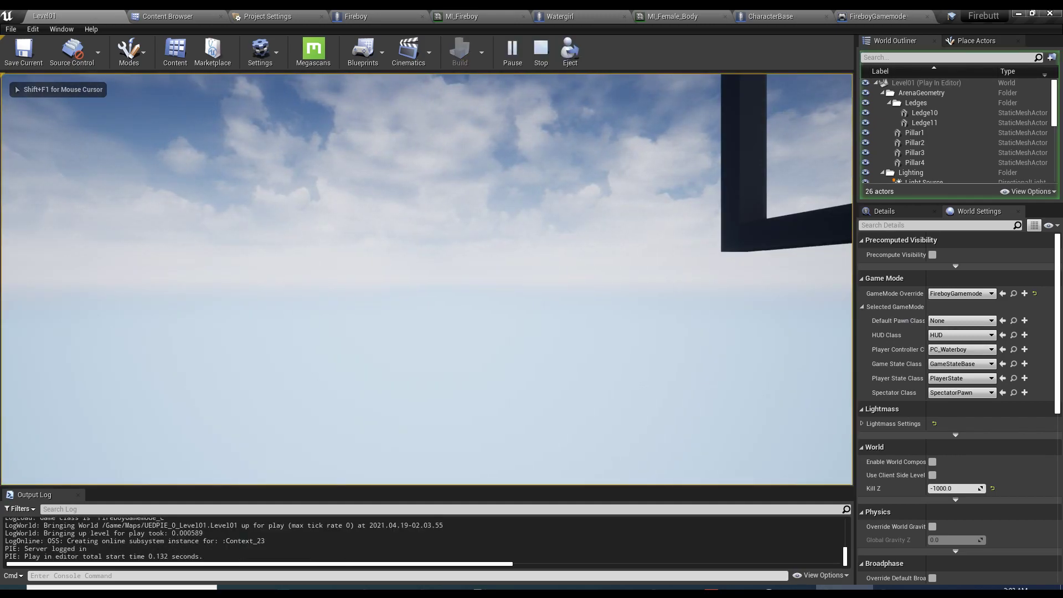
key(Escape)
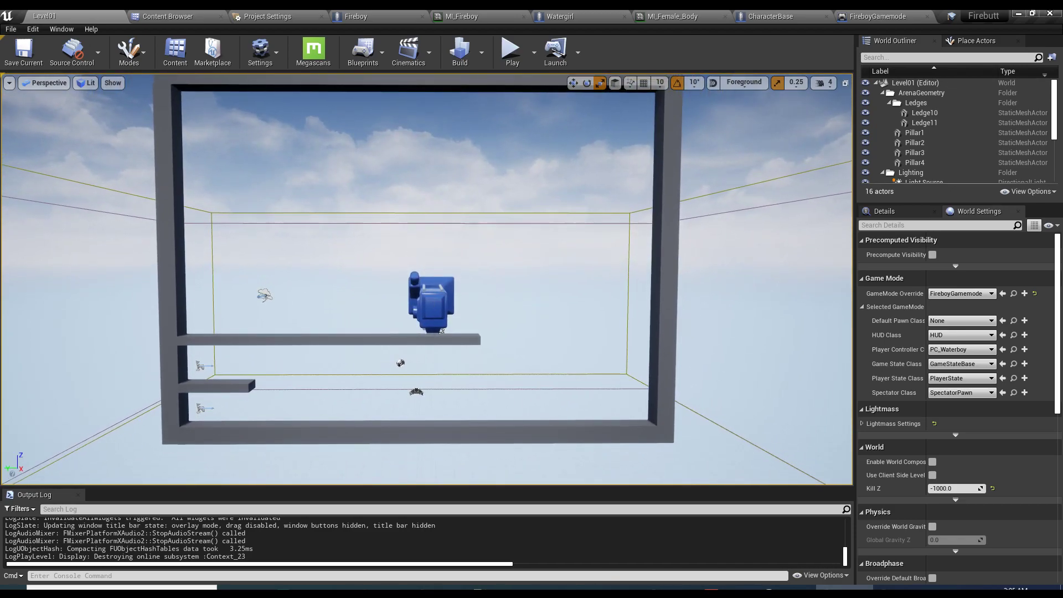
- Set the CameraActor's Auto Activate for Player option to Player 0
click(429, 293)
click(884, 211)
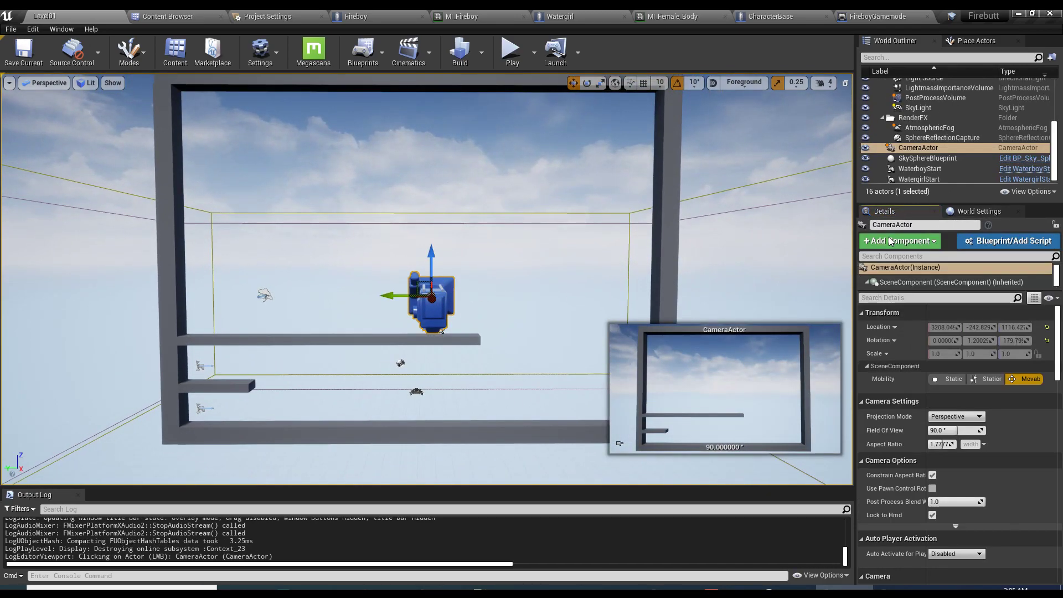
scroll(886, 432, down, 5)
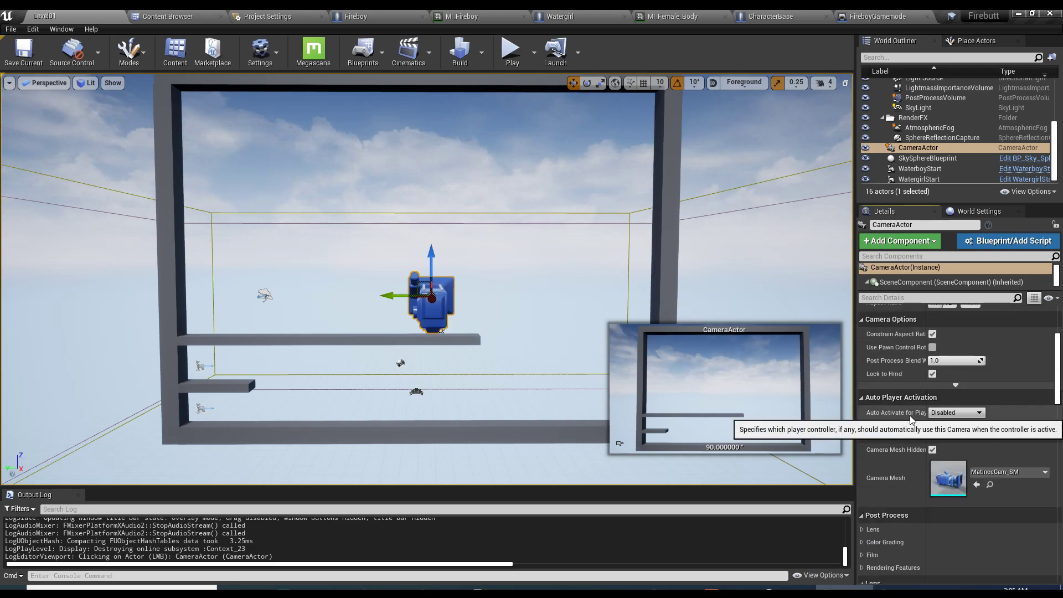
click(962, 413)
click(962, 430)
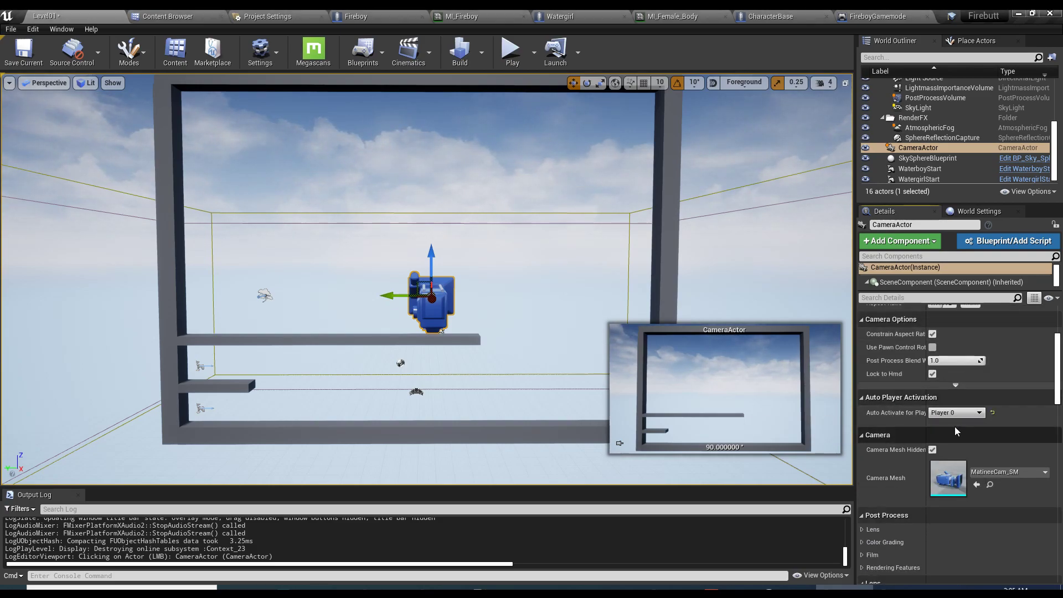
drag(926, 405, 947, 401)
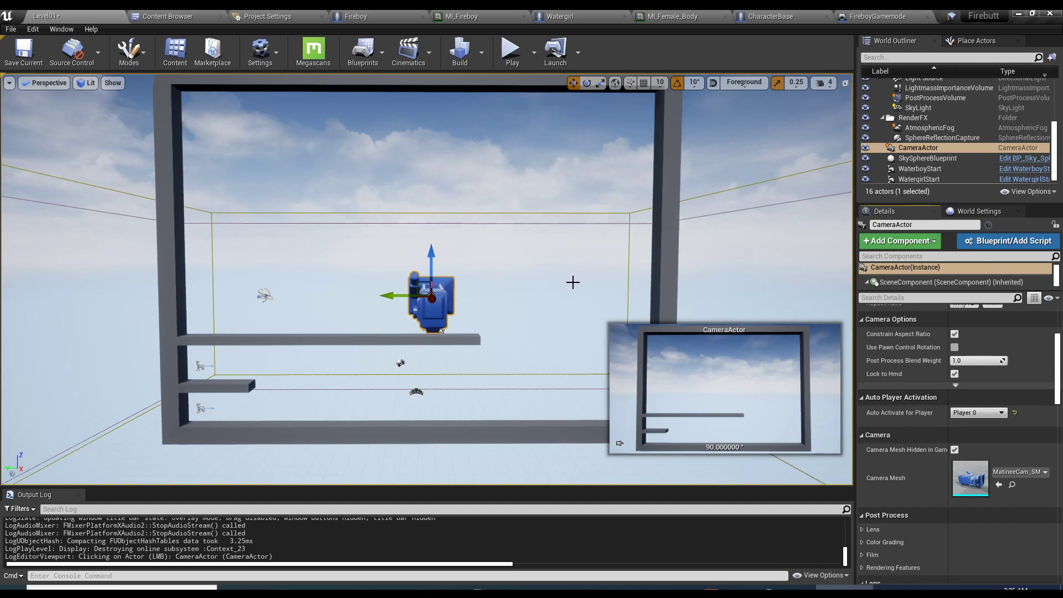
mouse_move(532, 265)
mouse_down()
mouse_move(526, 258)
mouse_move(533, 265)
mouse_up()
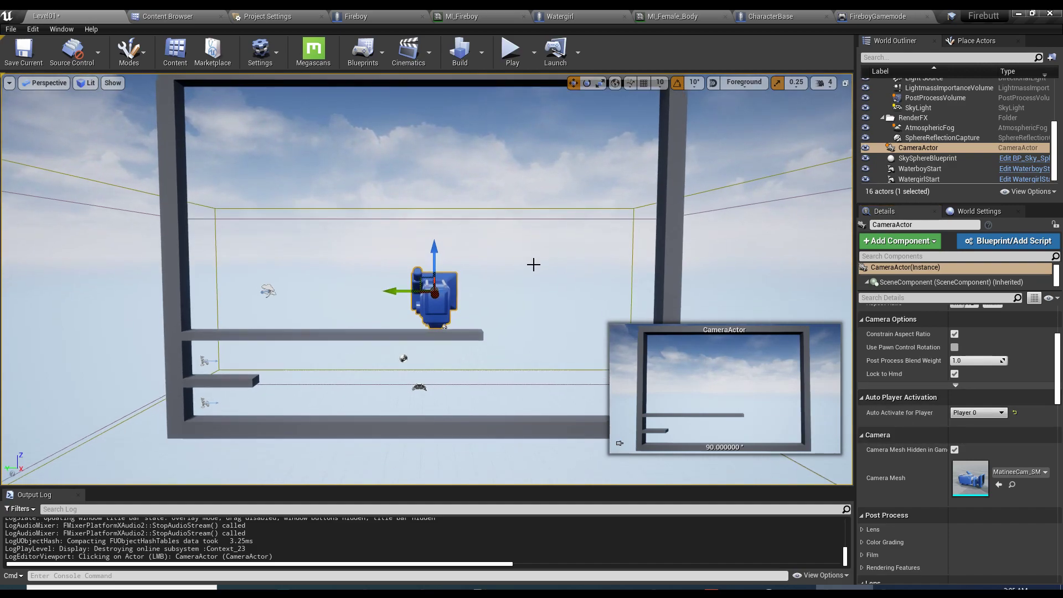
- Play-test the level full-screen through the fixed camera
click(510, 49)
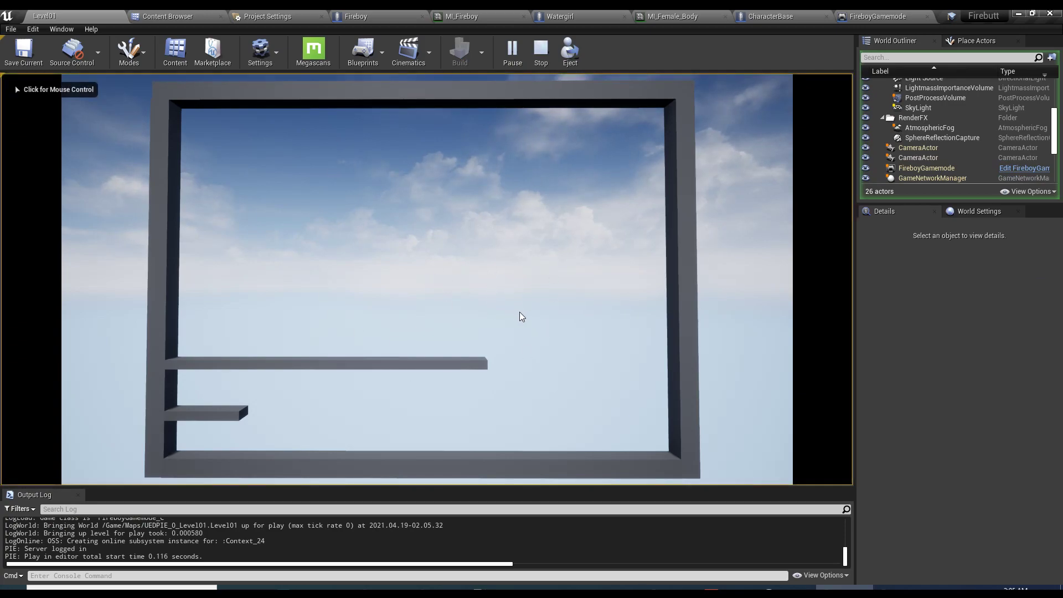
key(shift+F1)
key(F11)
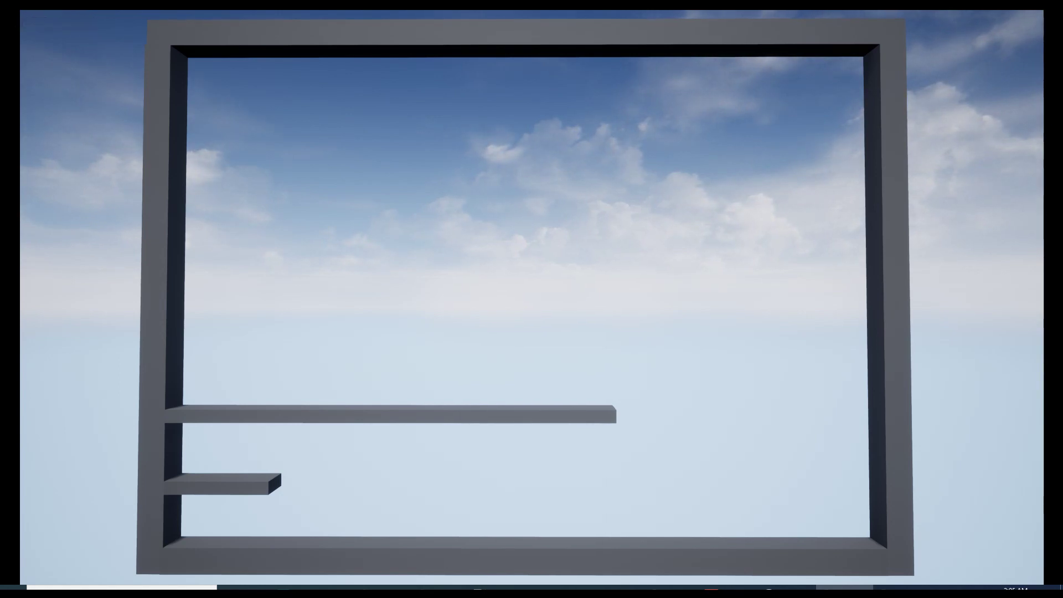
key(Escape)
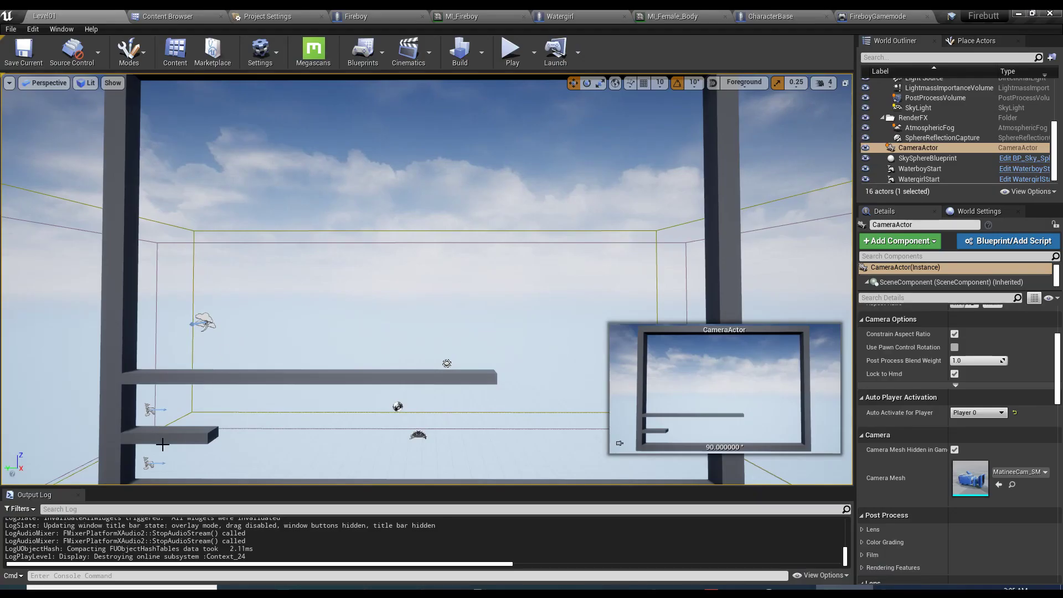
- Open the PC_Waterboy player controller blueprint from the Content Browser
click(153, 408)
click(148, 463)
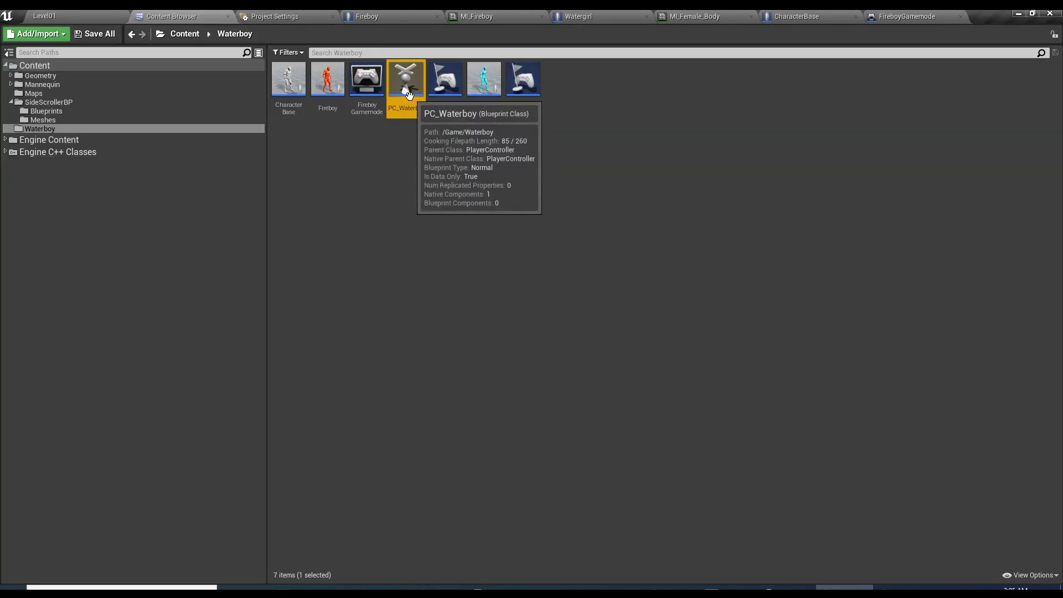
double_click(407, 83)
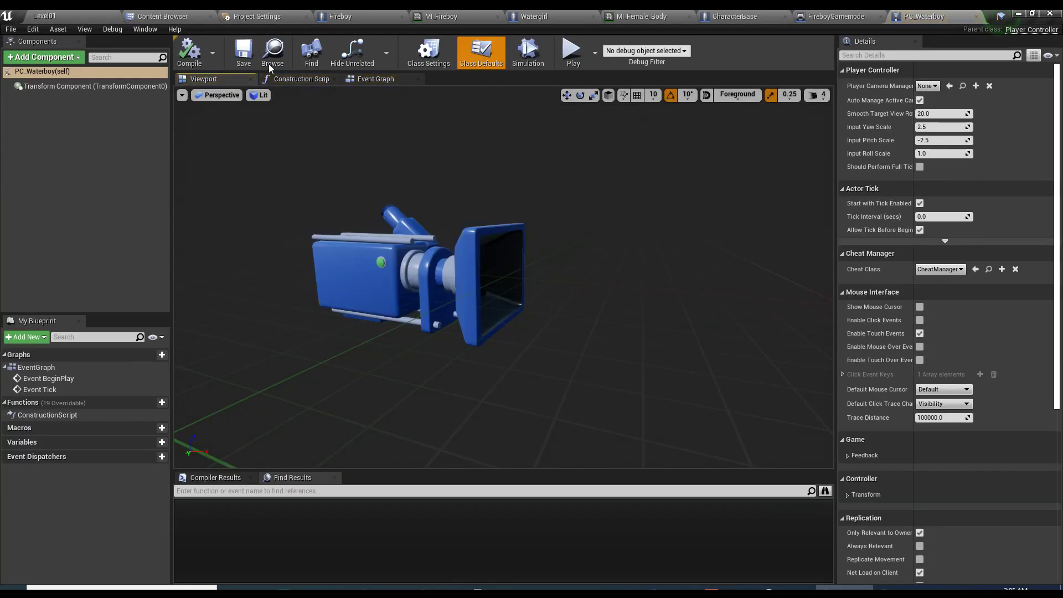
- Duplicate PC_Waterboy as a new asset named PC_Watergirl
click(173, 15)
click(409, 86)
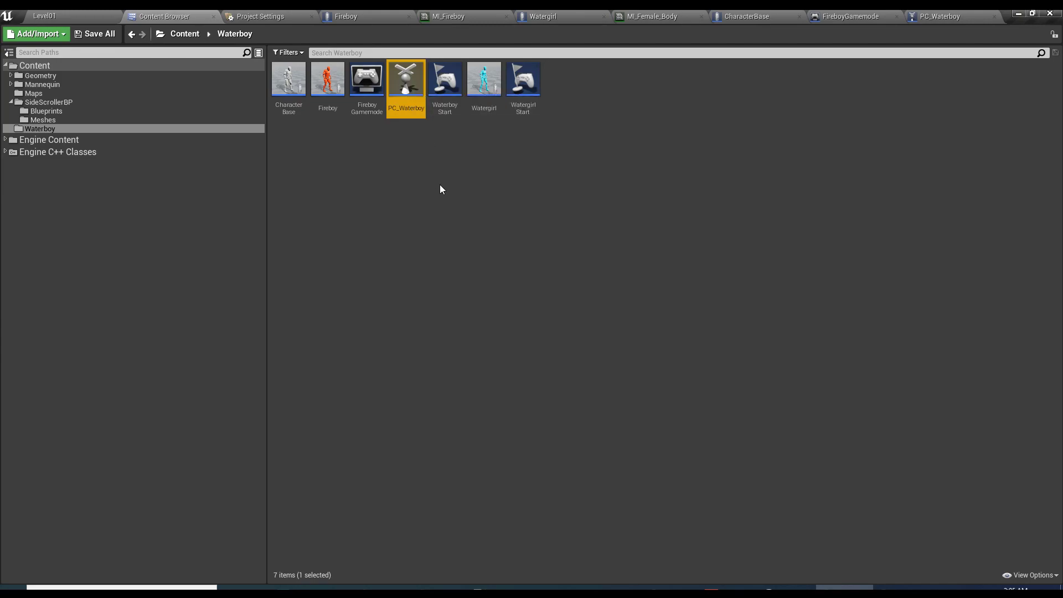
key(ctrl+w)
text(PC)
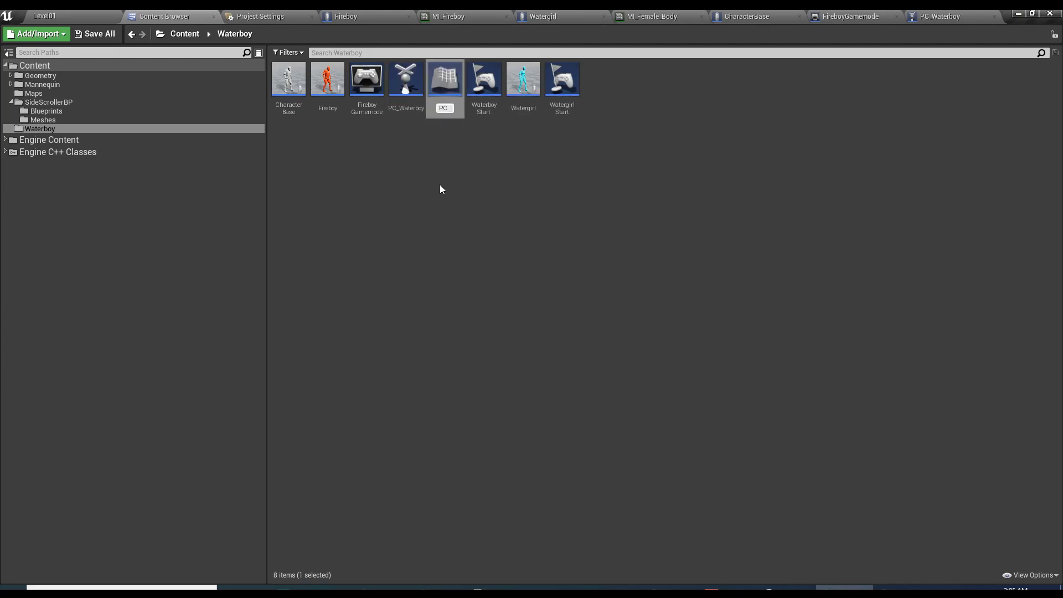
text(_Watergirl)
key(Return)
- Rename the original controller to PC_Fireboy and open its blueprint
click(418, 102)
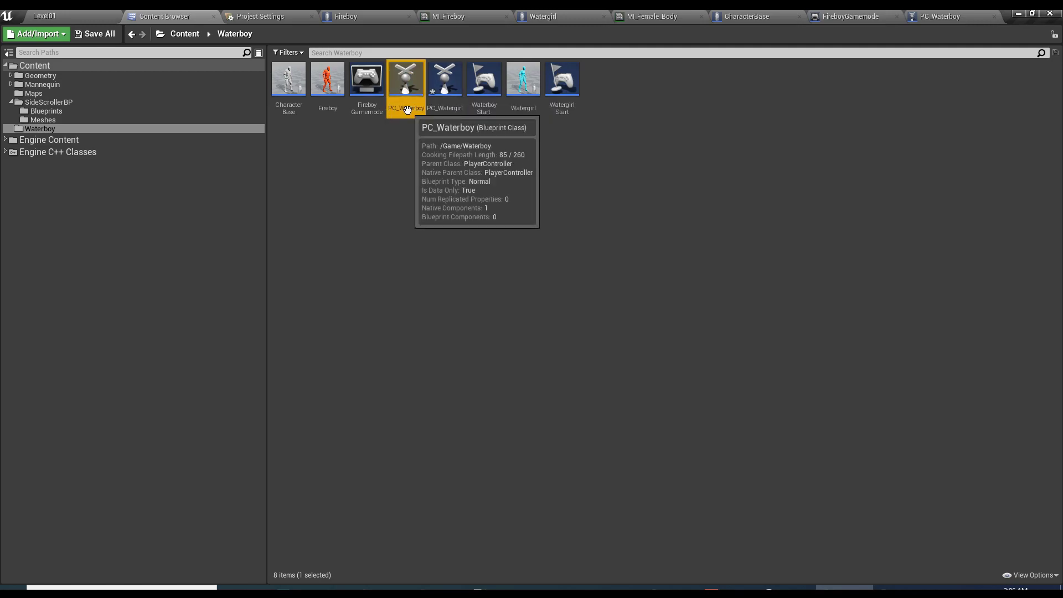
click(409, 110)
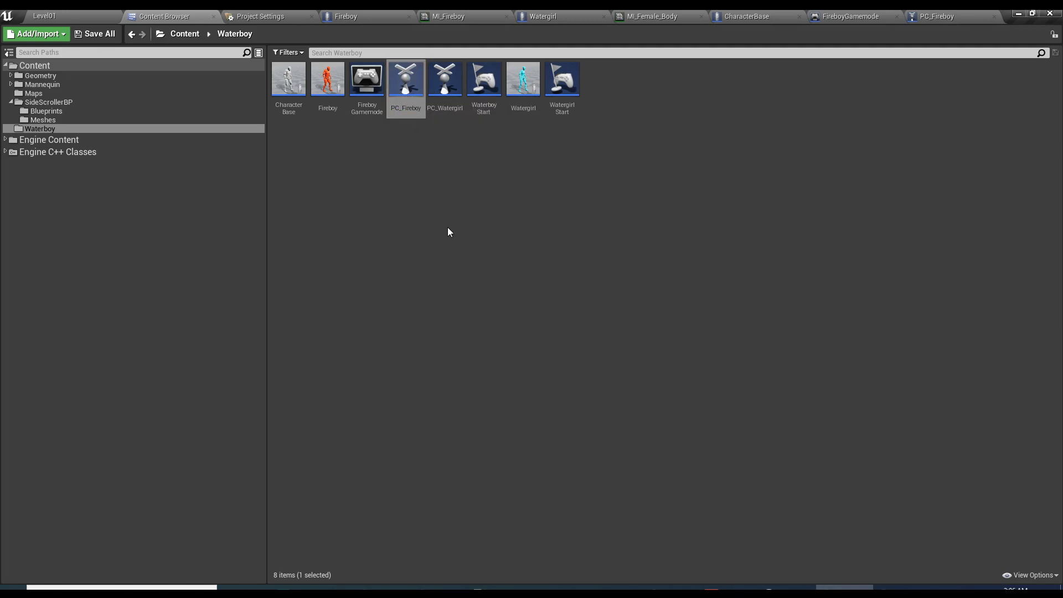
double_click(446, 80)
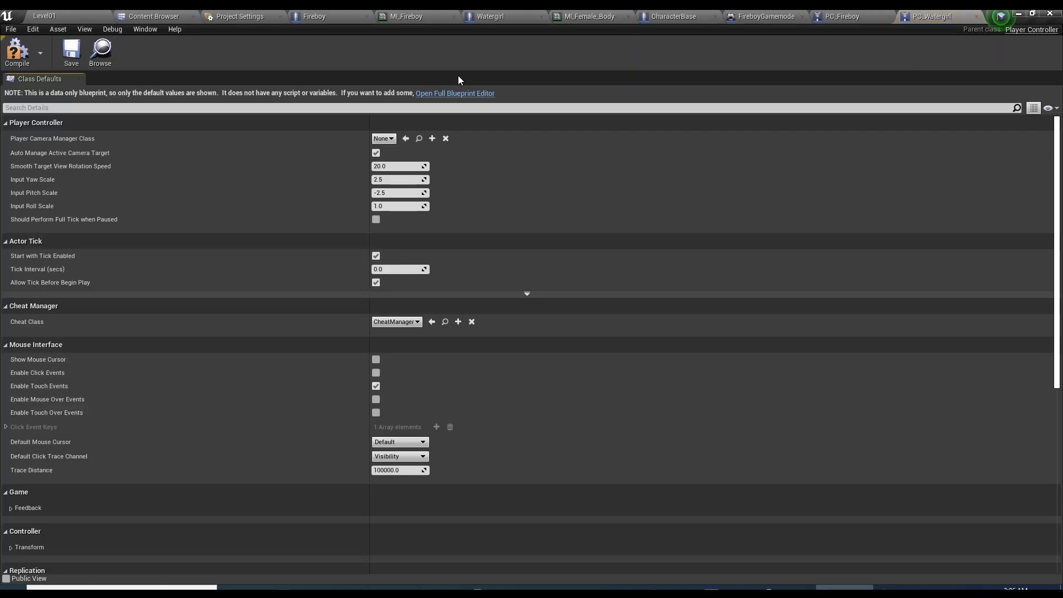
click(155, 16)
click(417, 83)
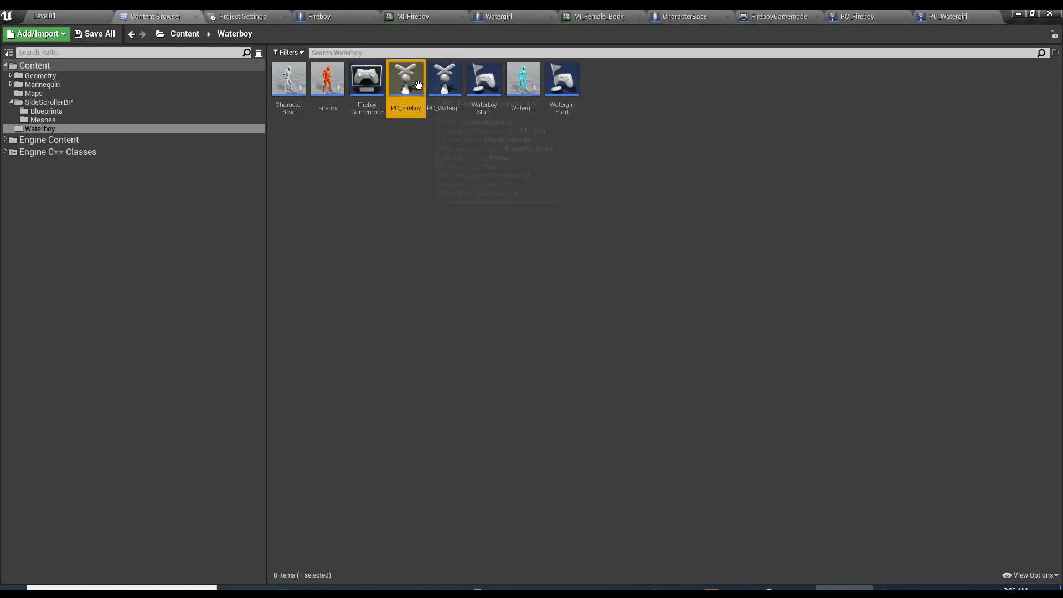
double_click(418, 84)
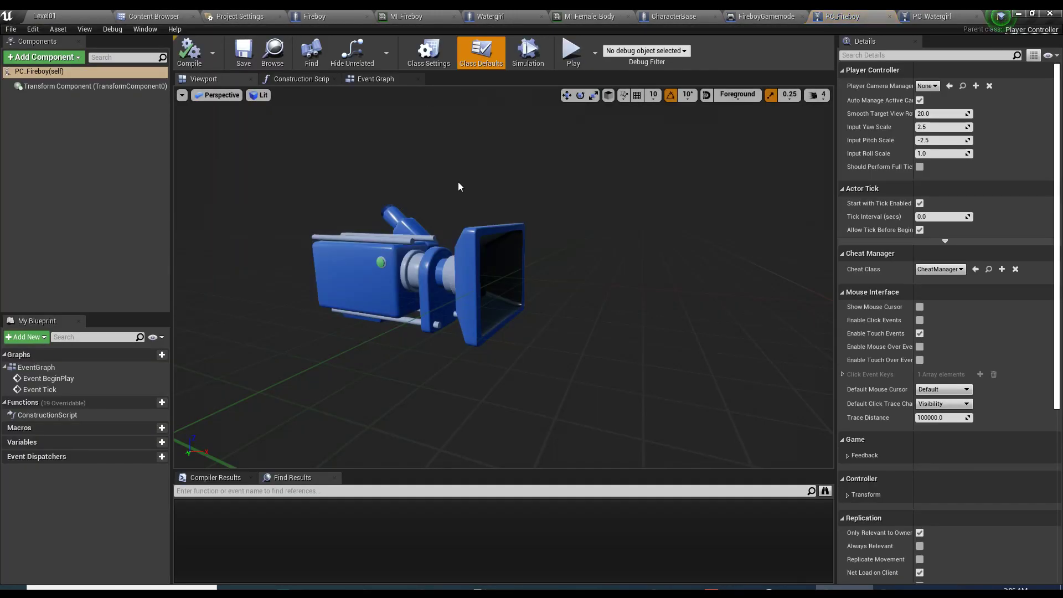
- Look over PC_Fireboy's Event Graph, then compile the FireboyGamemode blueprint
click(376, 80)
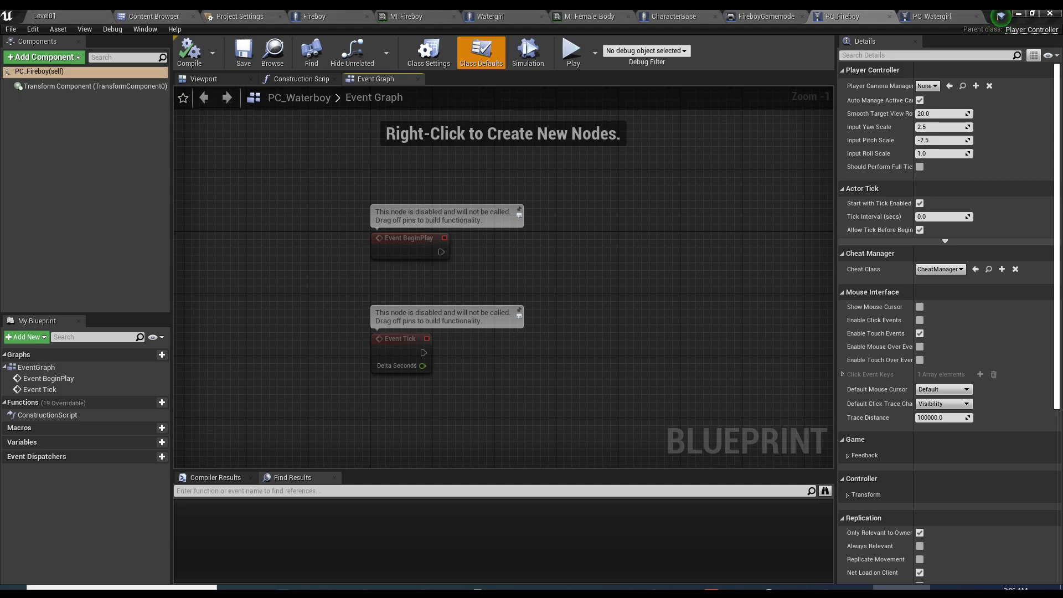
right_drag(373, 218, 301, 199)
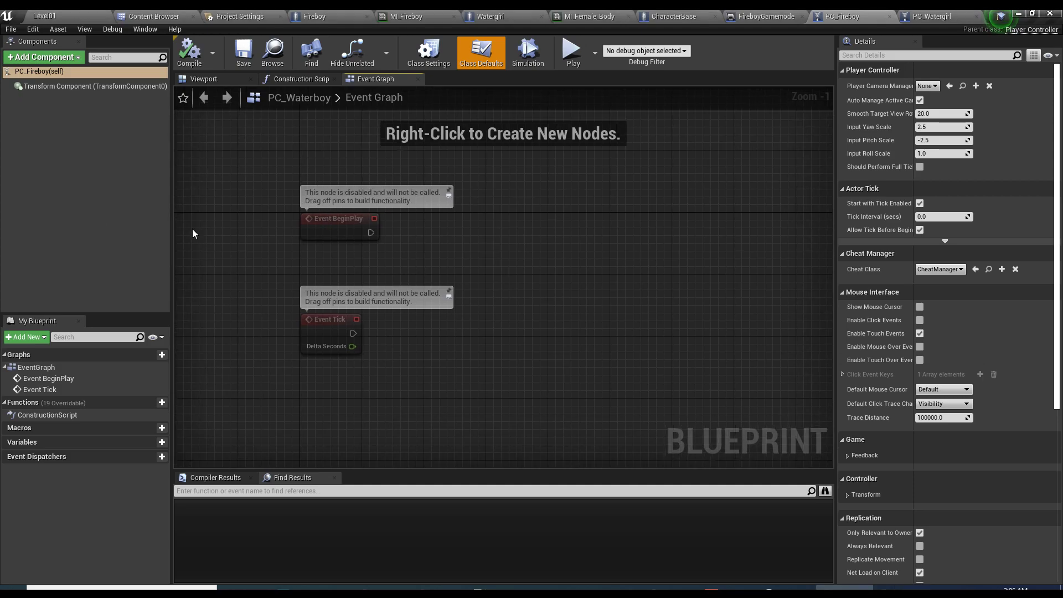
right_drag(470, 246, 485, 276)
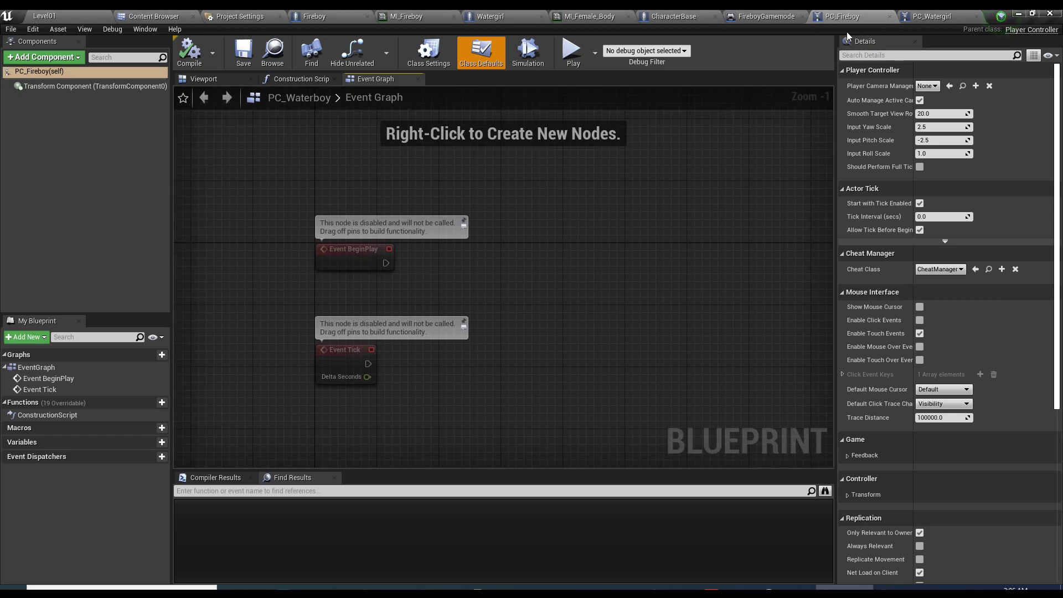
click(753, 17)
click(189, 51)
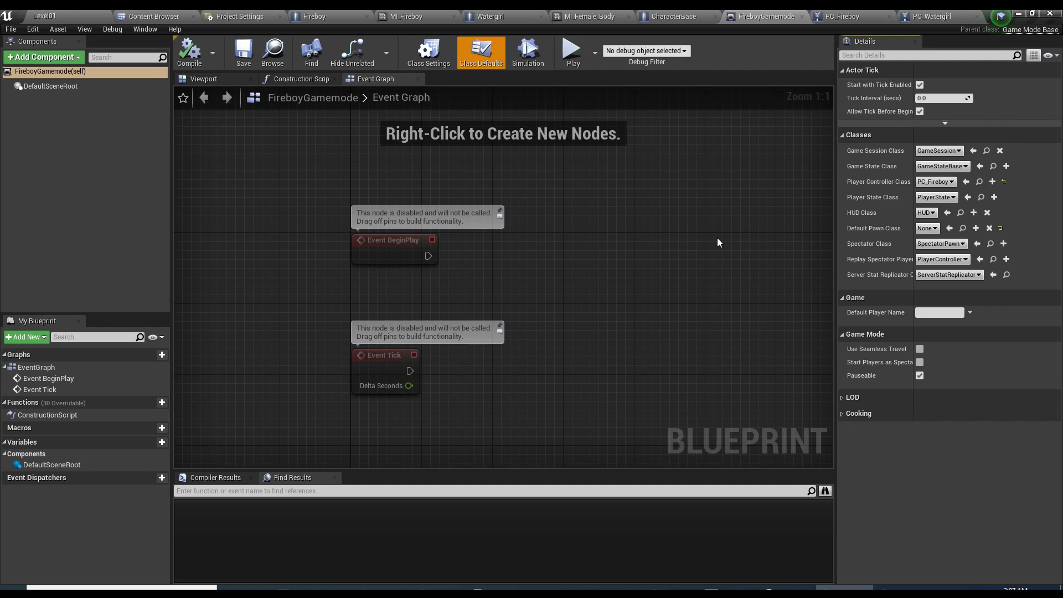
- Check PC_Fireboy's event nodes, then look over the Fireboy and Watergirl blueprints
drag(645, 218, 351, 407)
click(562, 332)
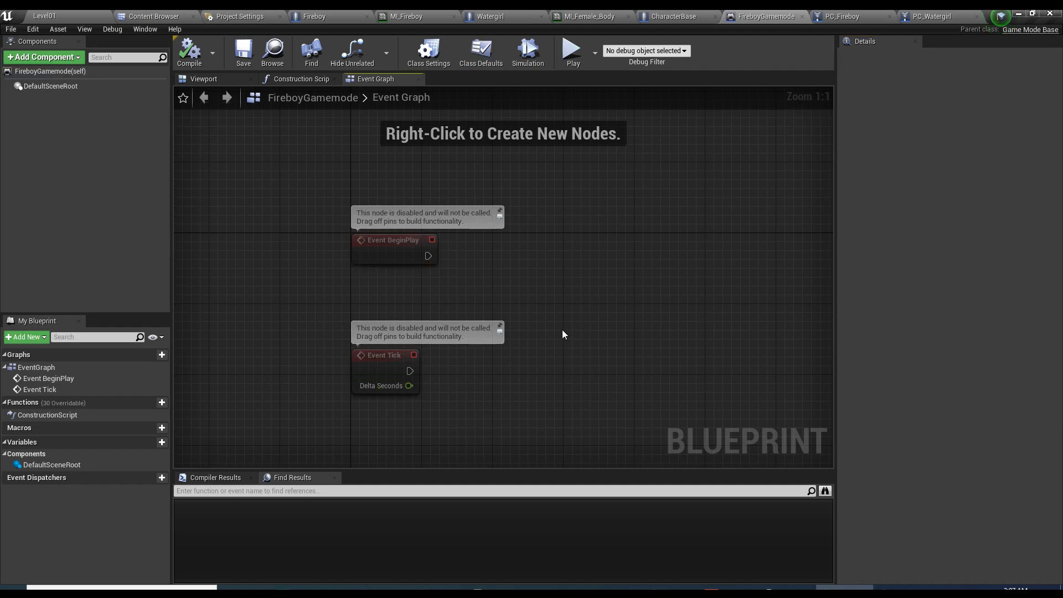
click(842, 16)
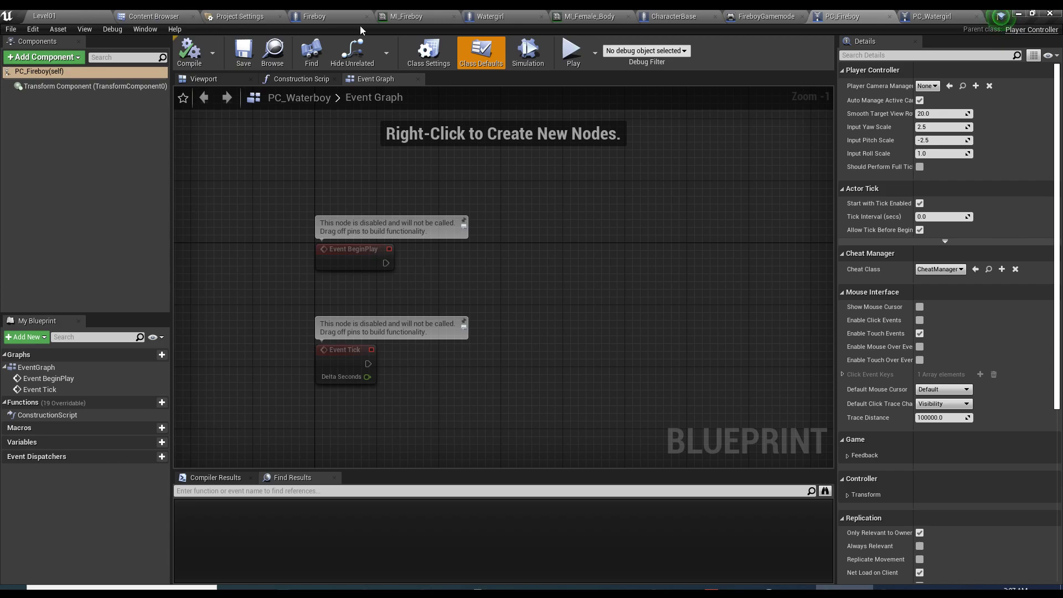
click(344, 19)
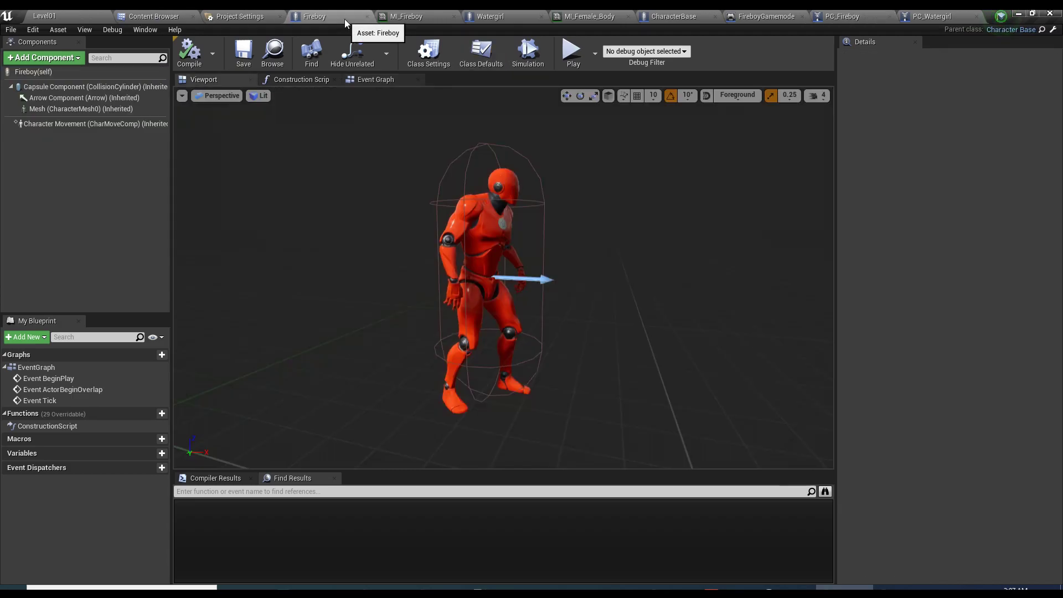
click(506, 15)
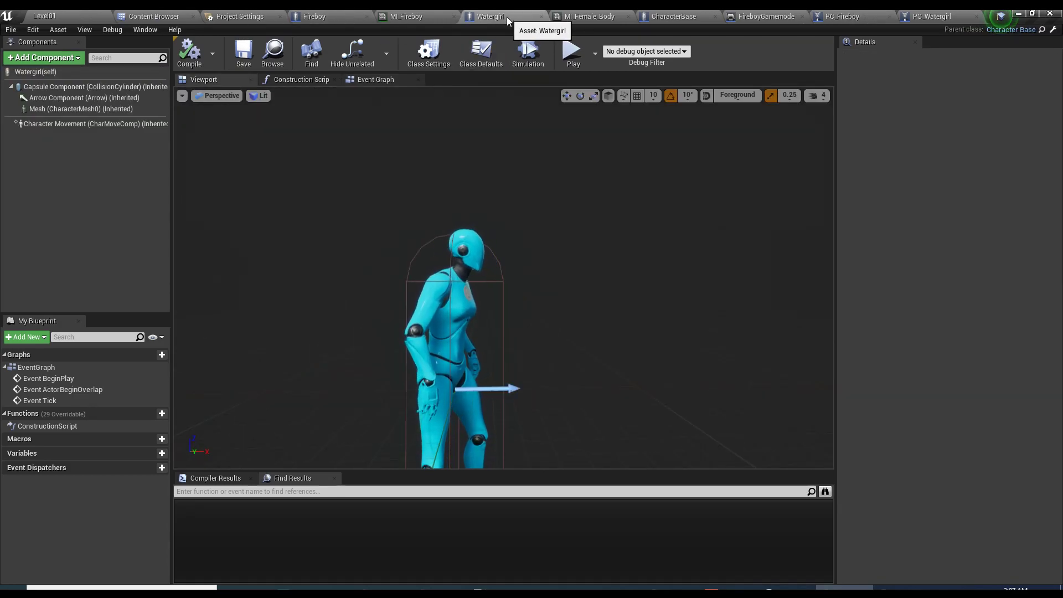
mouse_move(608, 186)
mouse_down()
mouse_move(604, 227)
mouse_move(608, 185)
mouse_up()
- Recheck PC_Fireboy's BeginPlay and Tick nodes, then review PC_Watergirl and Watergirl
click(841, 16)
drag(250, 210, 447, 357)
click(630, 154)
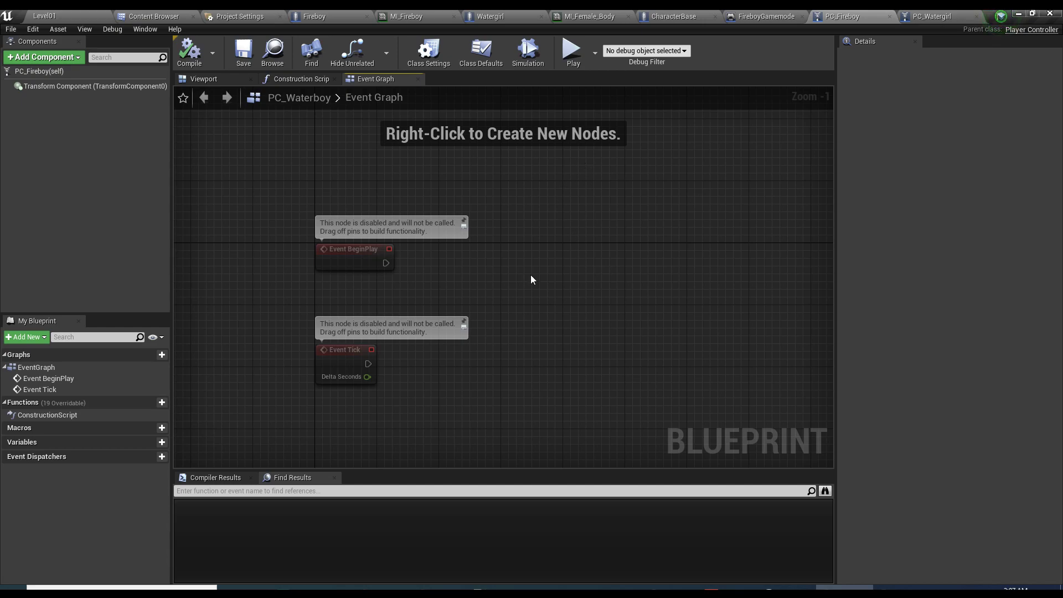
click(934, 16)
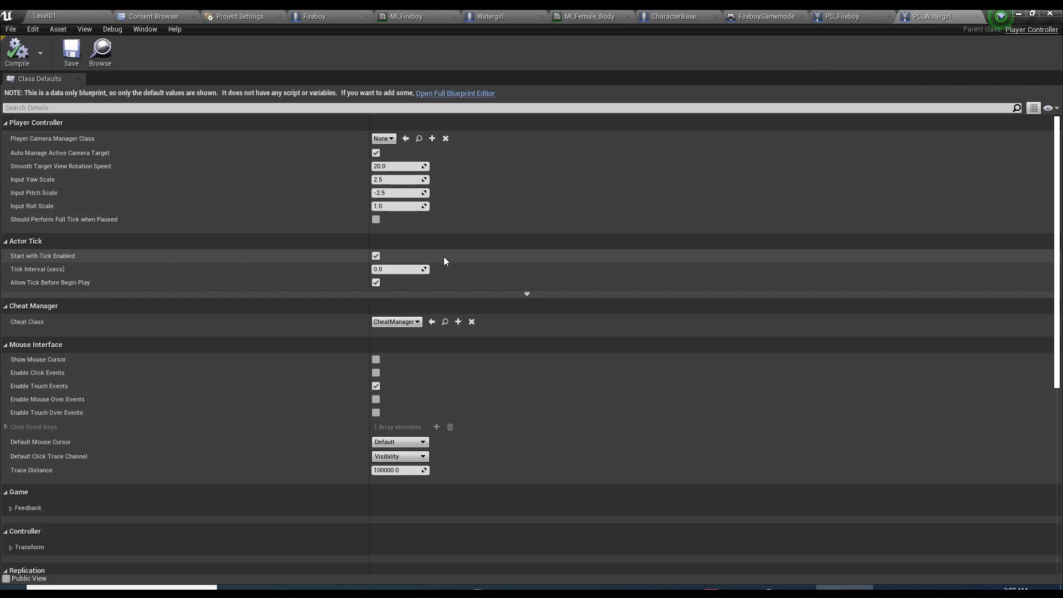
click(490, 16)
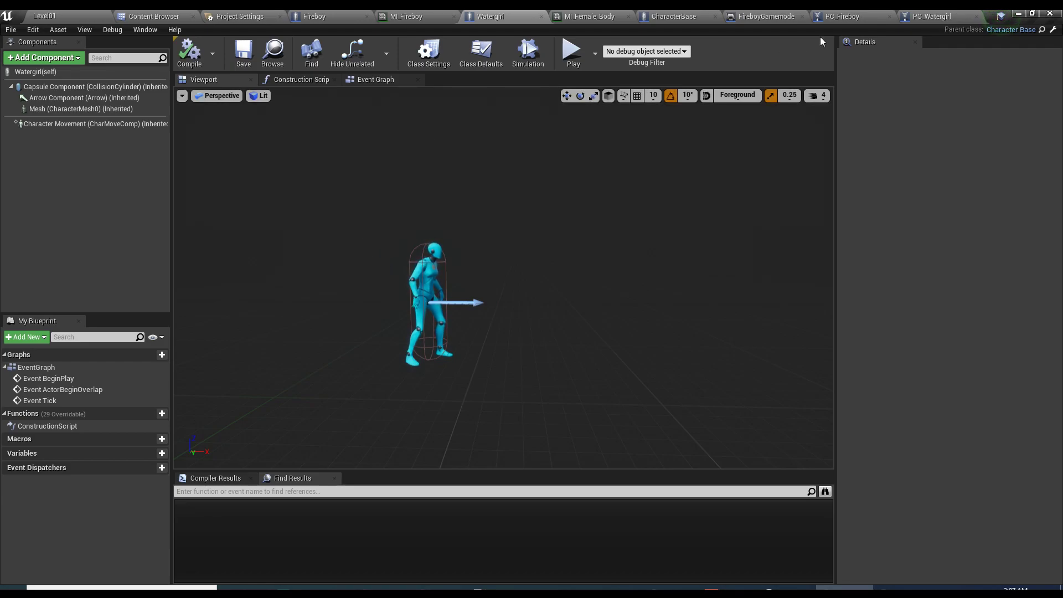
click(840, 17)
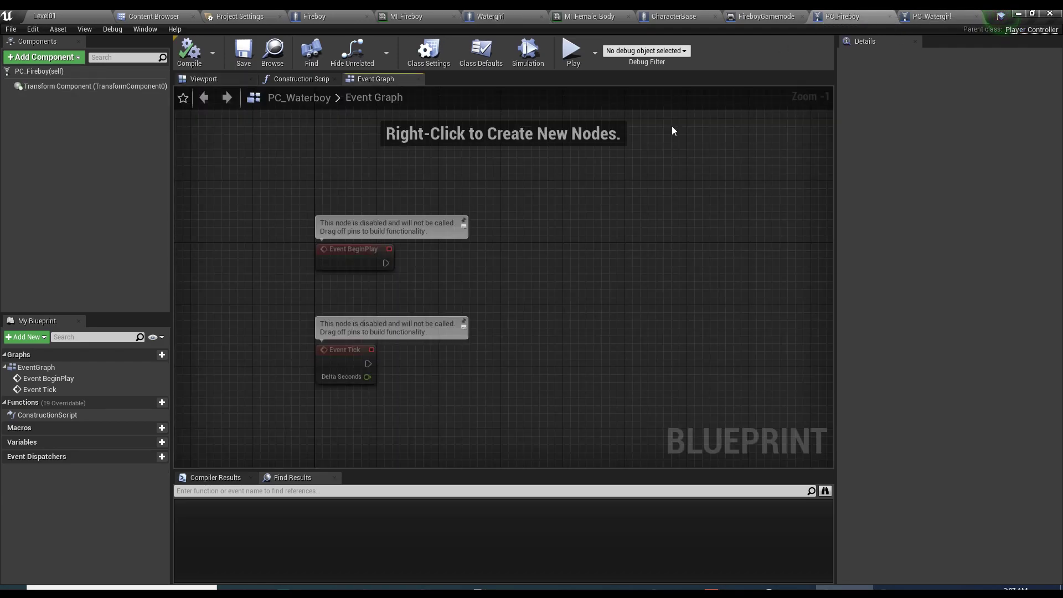
- Add a Spawn Actor from Class node off BeginPlay and delete the Event Tick node
right_drag(462, 210, 401, 229)
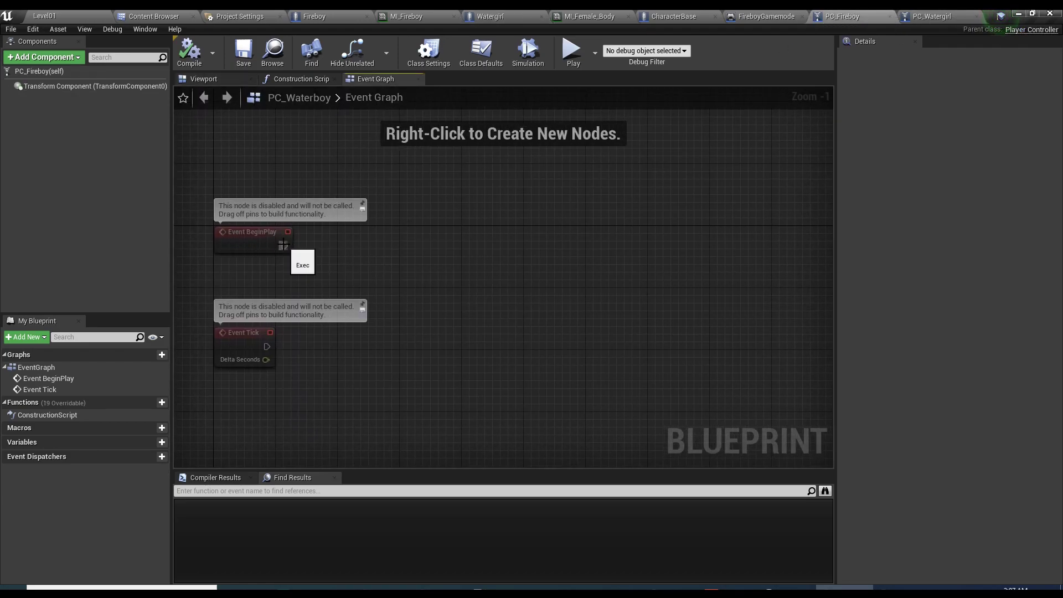
drag(283, 244, 456, 234)
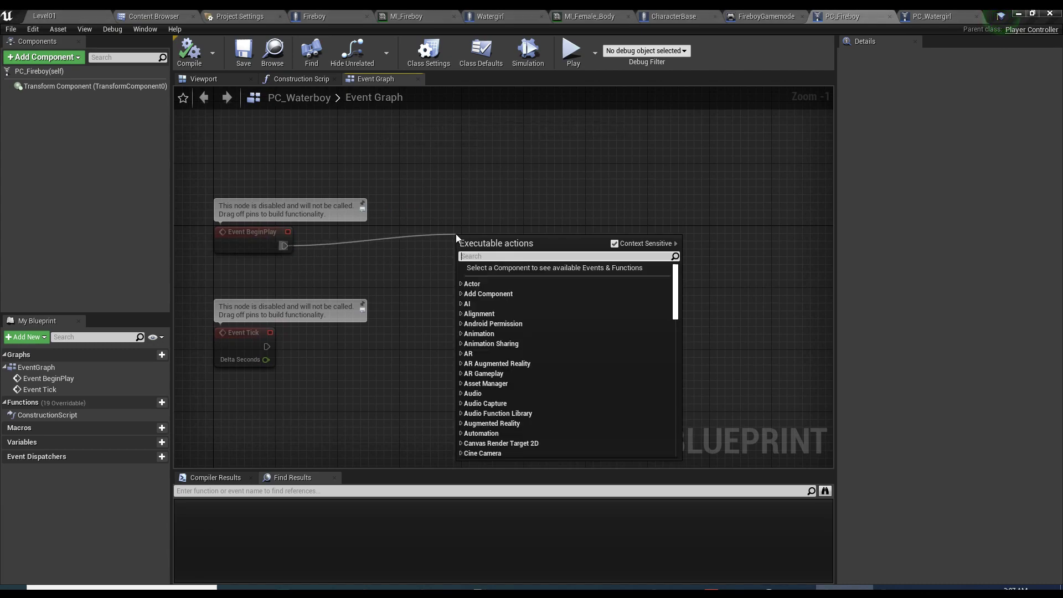
text(spawn actor)
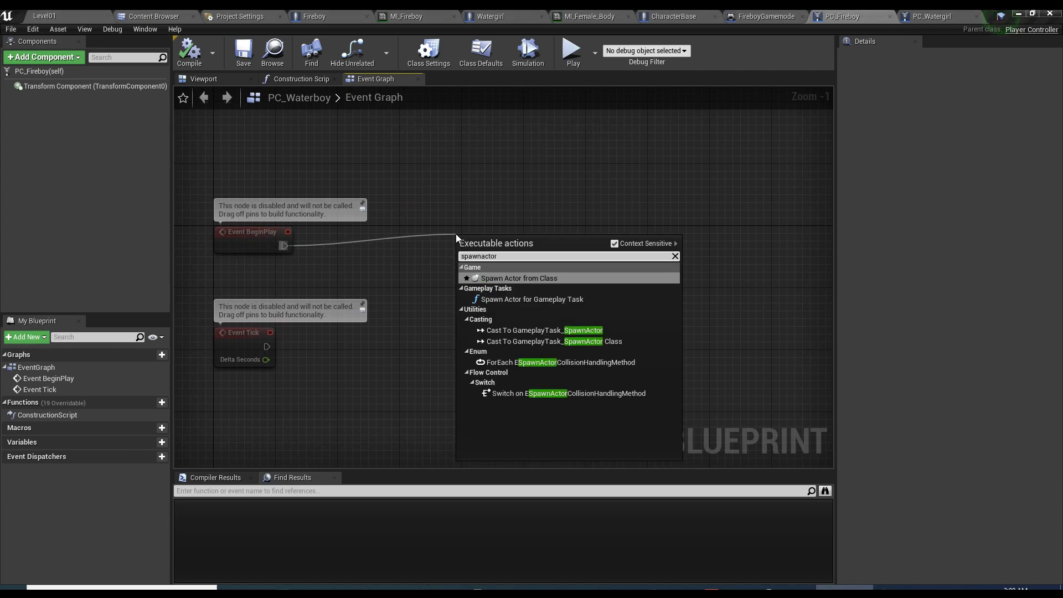
key(Return)
drag(358, 345, 215, 412)
key(Delete)
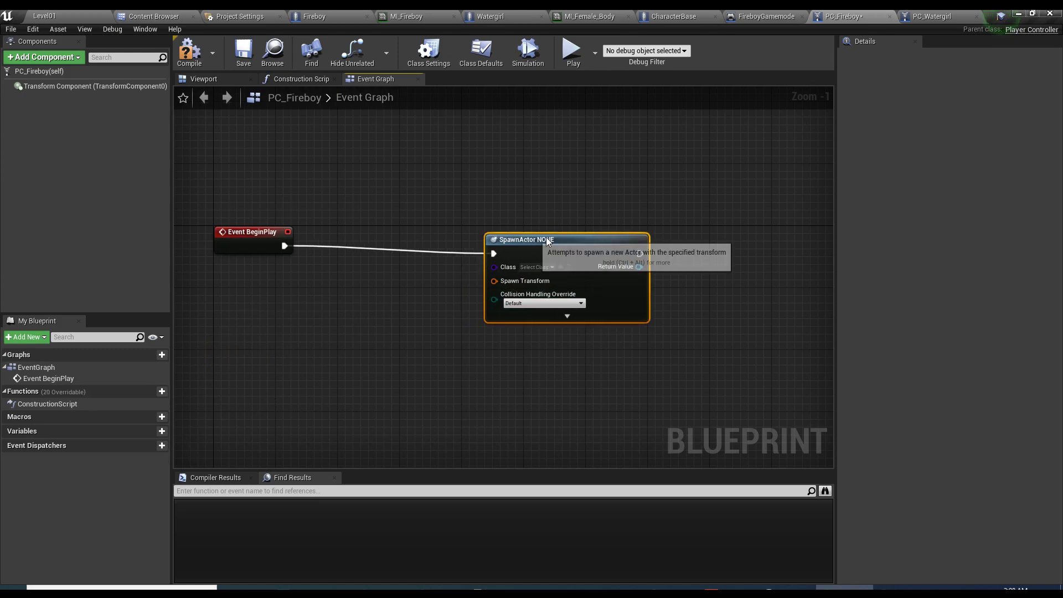
- Set the spawn node's Class to PC_Watergirl and compile
drag(546, 237, 553, 229)
click(523, 260)
text(pc)
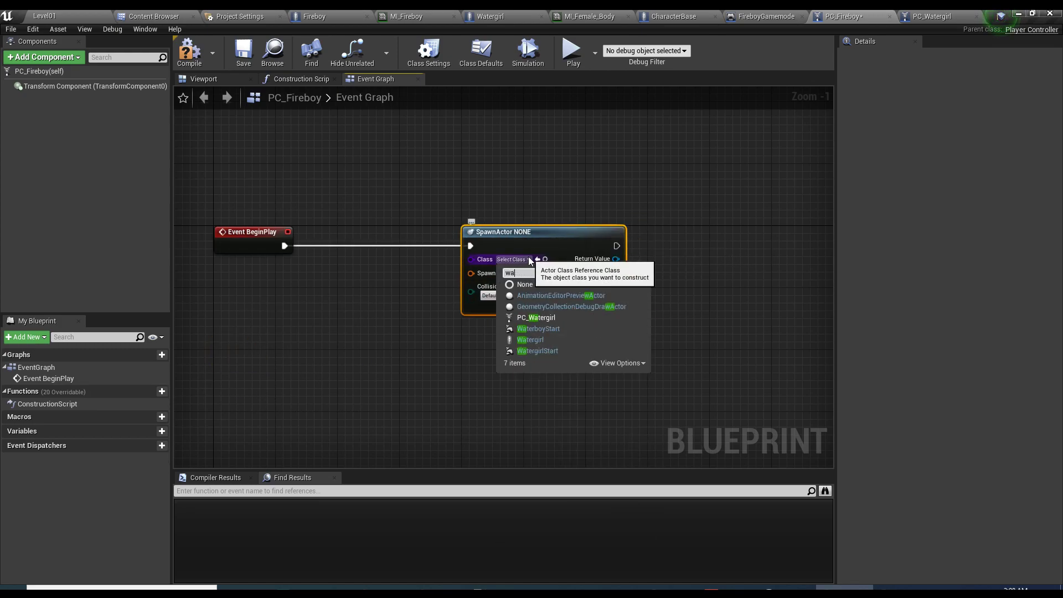
click(543, 306)
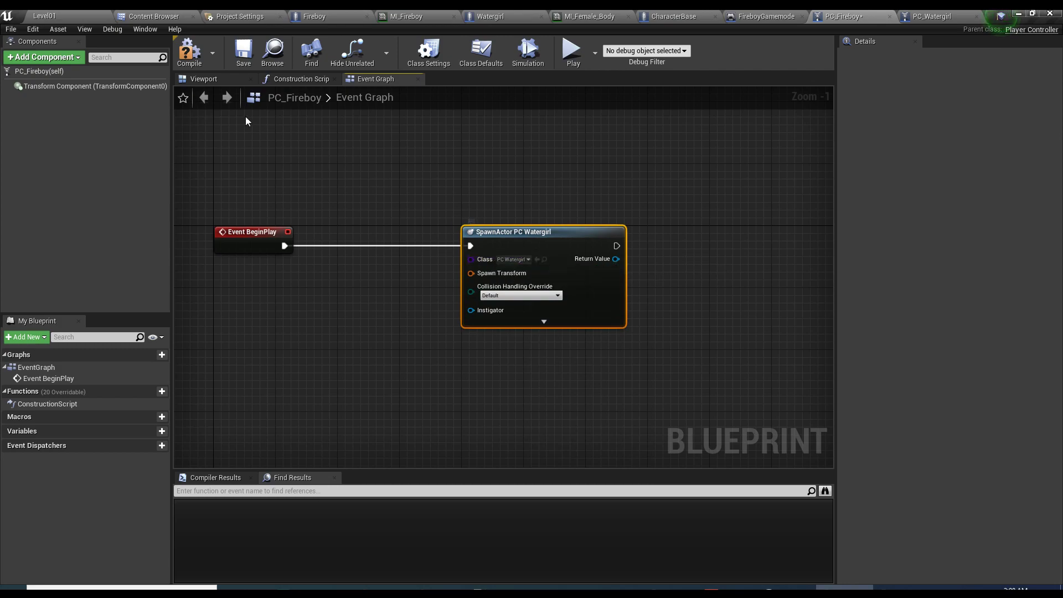
click(189, 50)
- Set Collision Handling to Always Spawn, Ignore Collisions, split Spawn Transform, then recompile and save
click(520, 295)
click(553, 311)
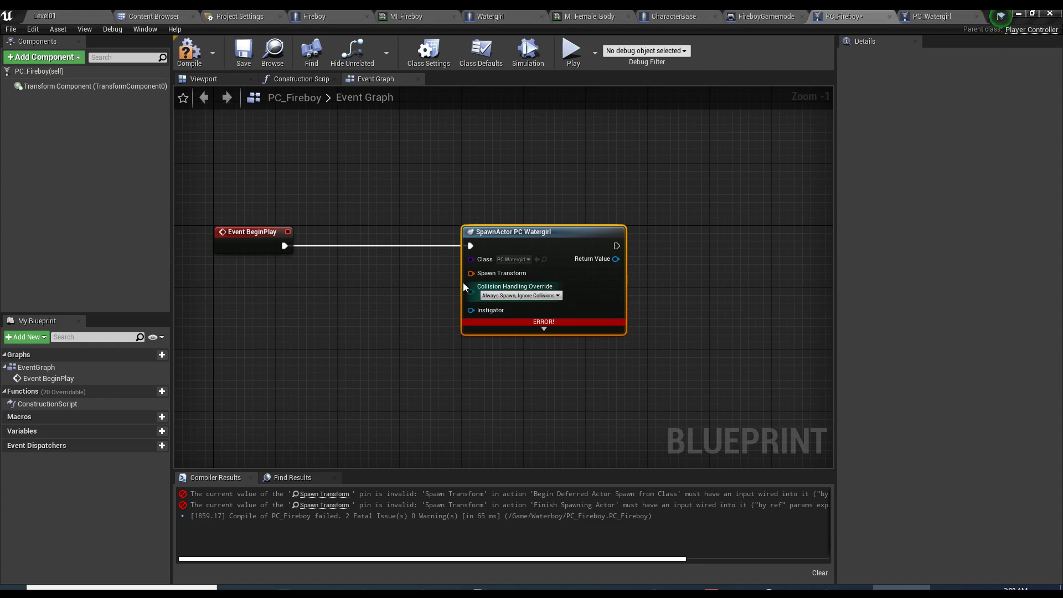
right_click(473, 271)
click(483, 296)
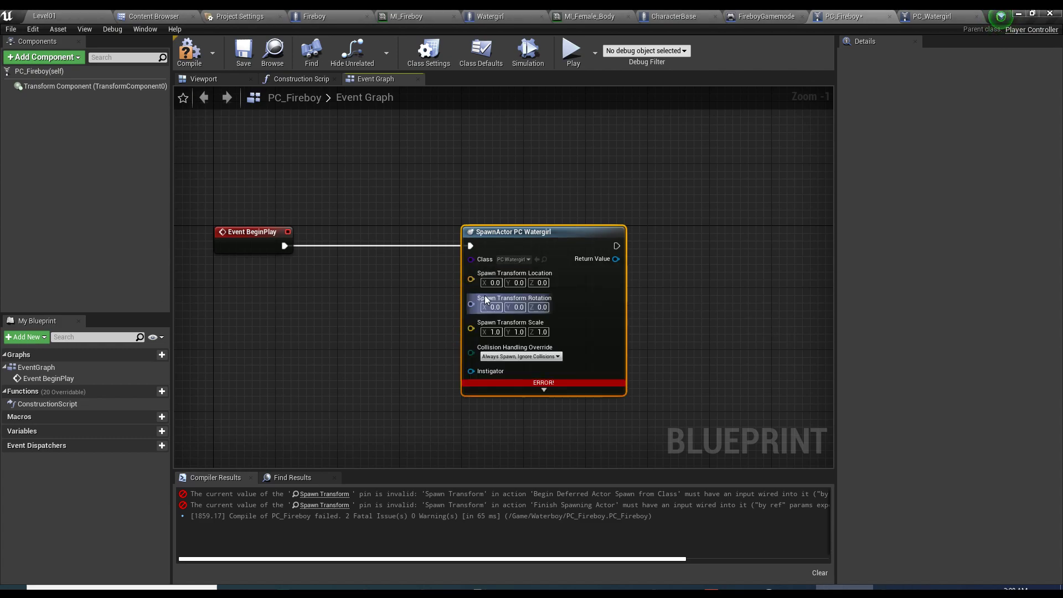
click(188, 52)
click(243, 53)
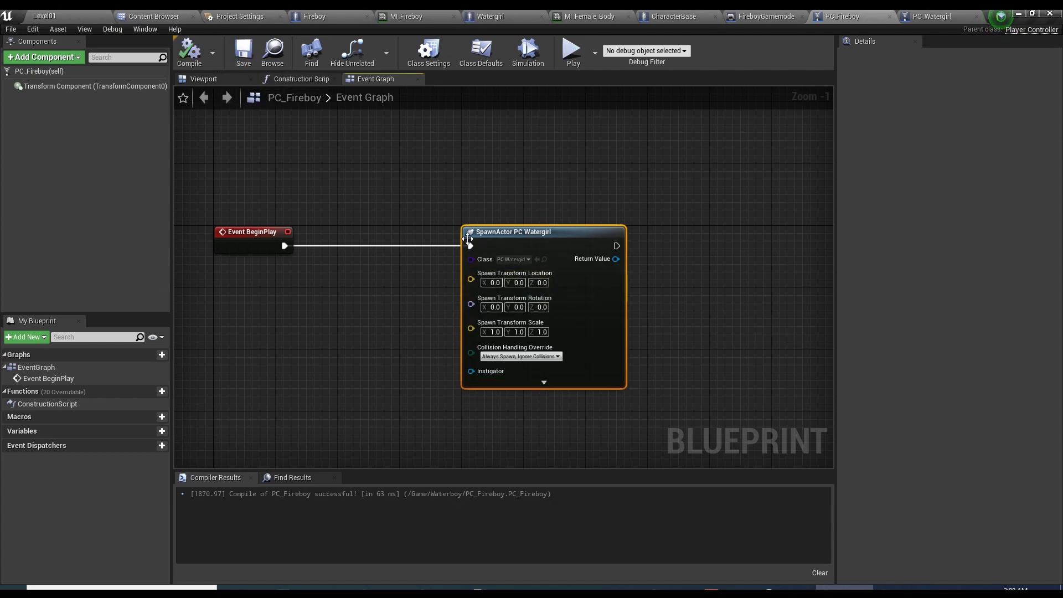
drag(468, 238, 405, 238)
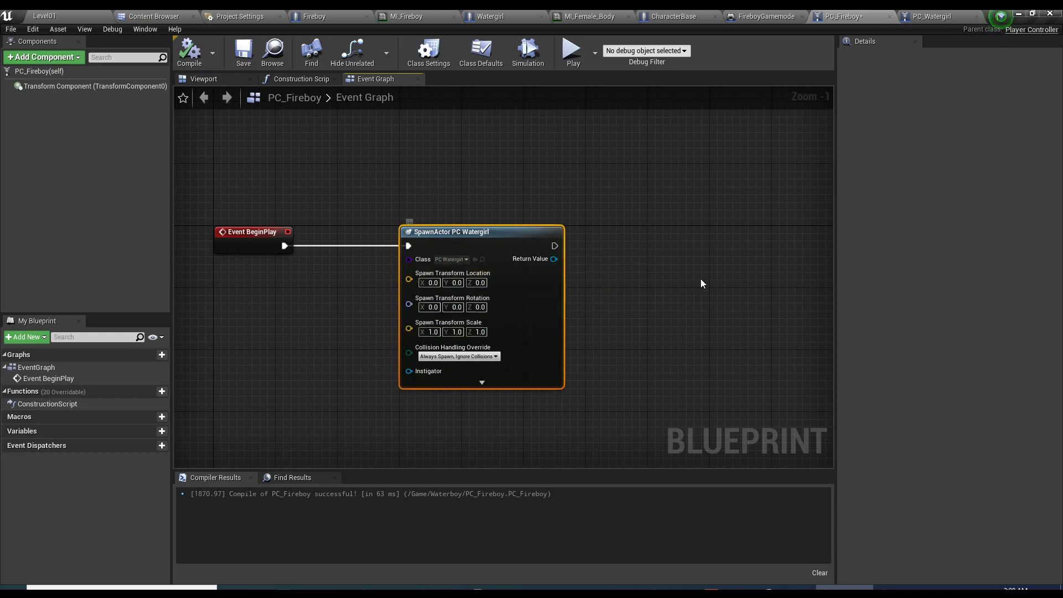
right_drag(701, 283, 627, 294)
- Promote the spawn's Return Value to a variable named WatergirlPC, compile, and shift both nodes right
right_click(479, 269)
click(540, 284)
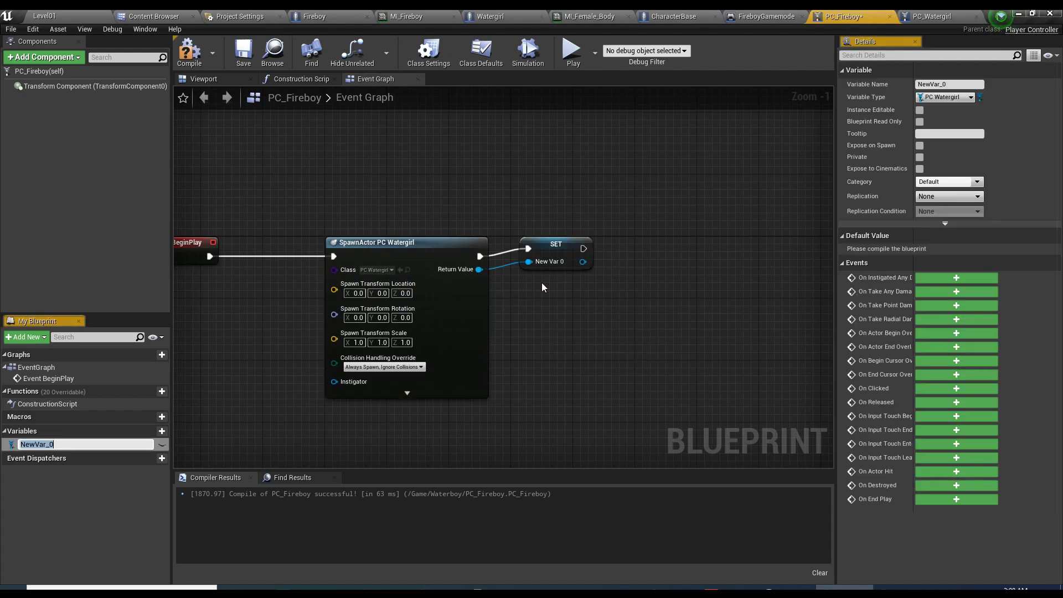
text(Watergirl)
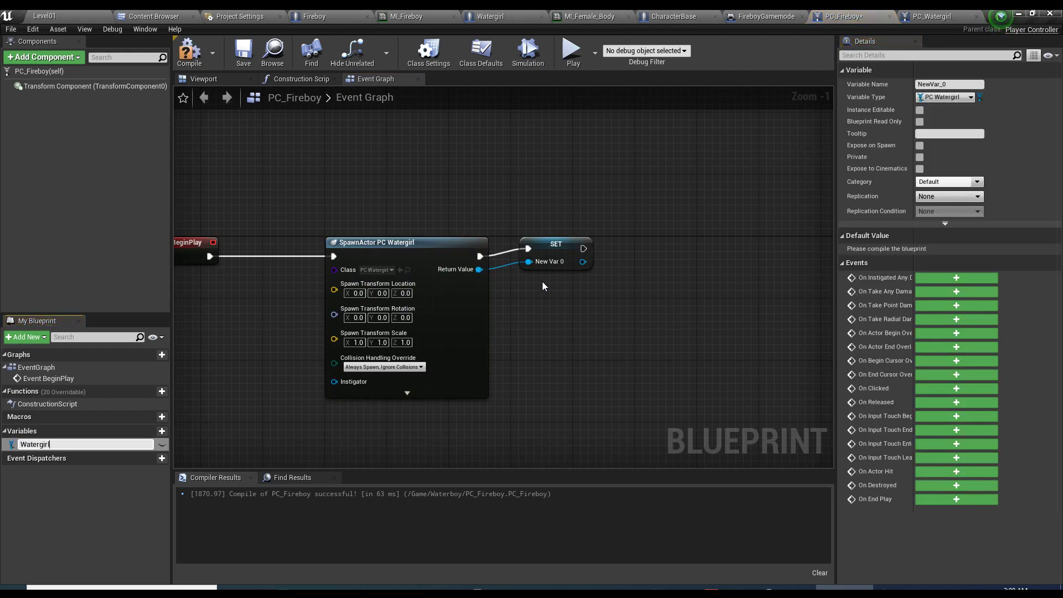
text(PC)
key(Return)
drag(553, 255, 544, 263)
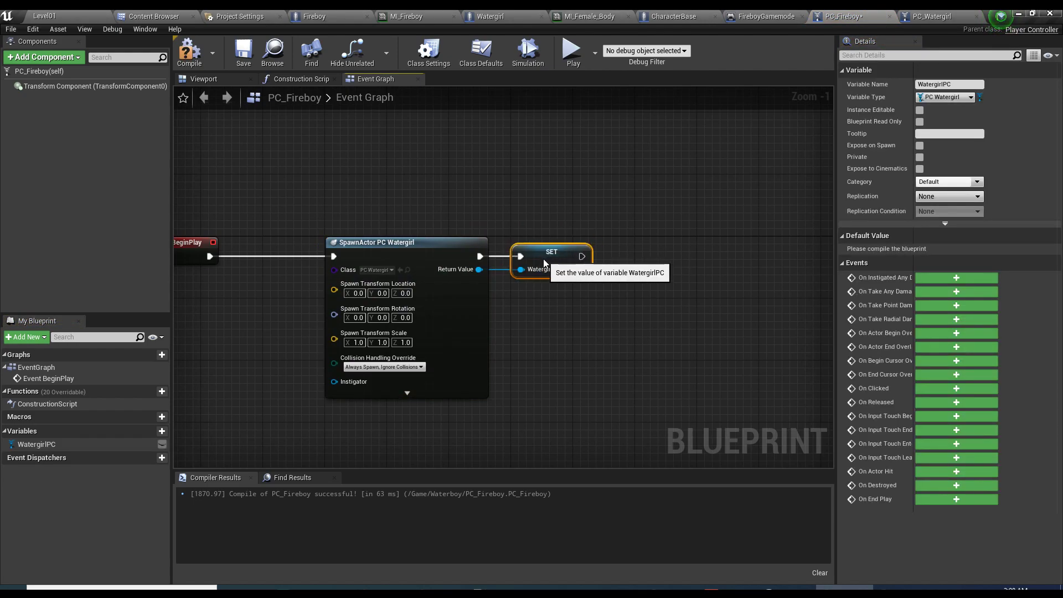
click(189, 51)
click(254, 219)
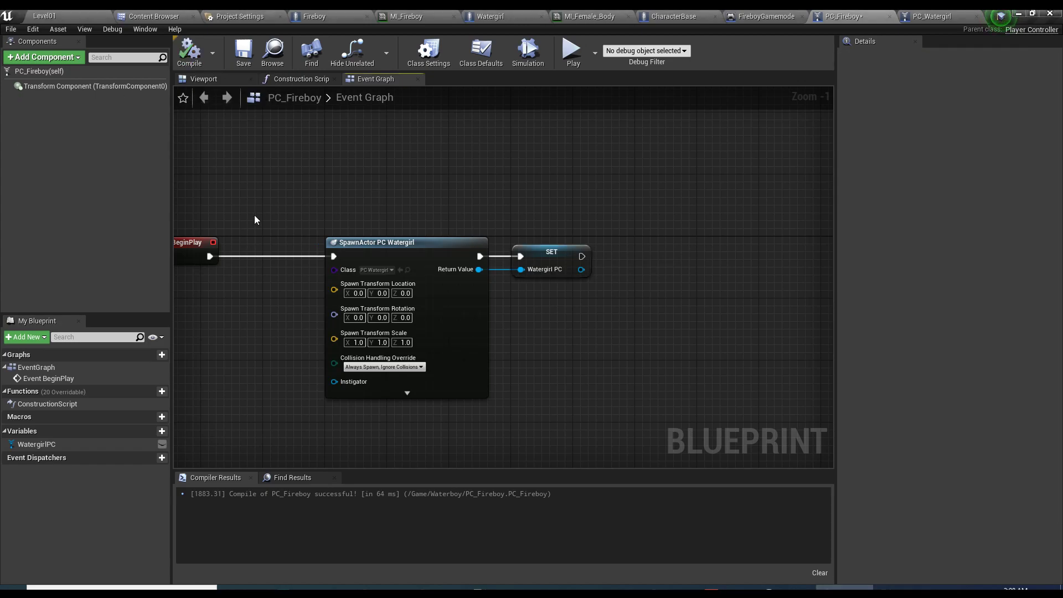
drag(254, 220, 526, 249)
drag(432, 279, 549, 273)
- Add a Sequence node, wire BeginPlay into it and Then 0 into the spawn, and compile
click(330, 314)
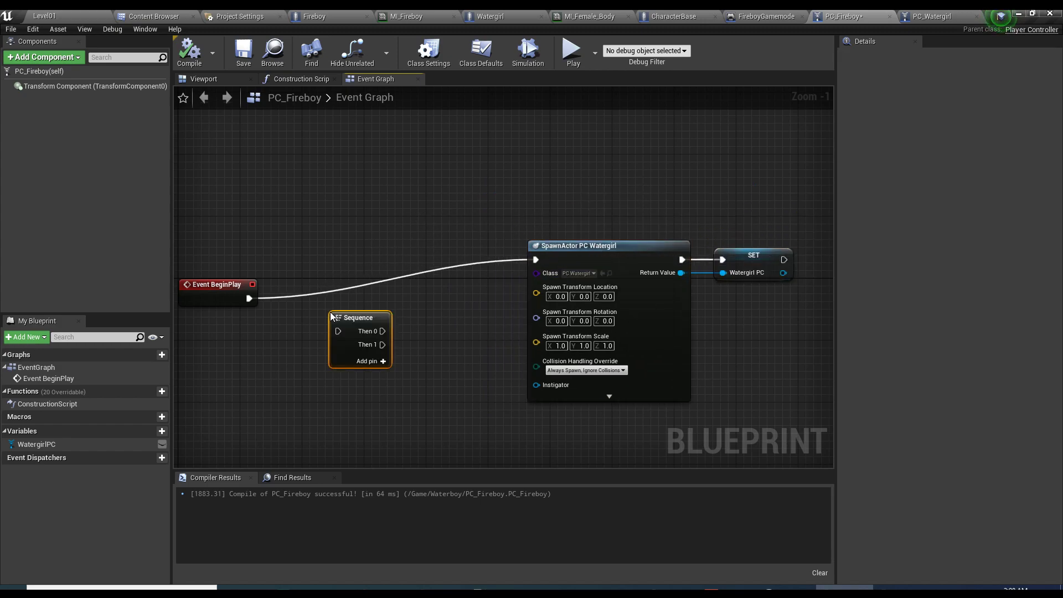
drag(249, 299, 535, 259)
right_drag(540, 260, 446, 197)
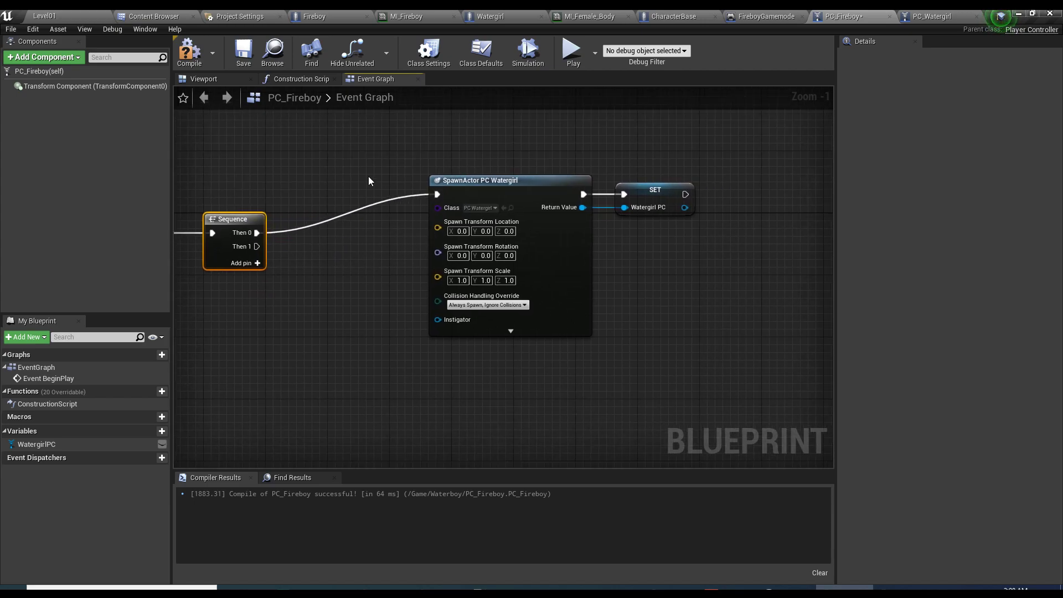
drag(368, 178, 688, 291)
right_drag(688, 291, 788, 397)
drag(614, 296, 504, 141)
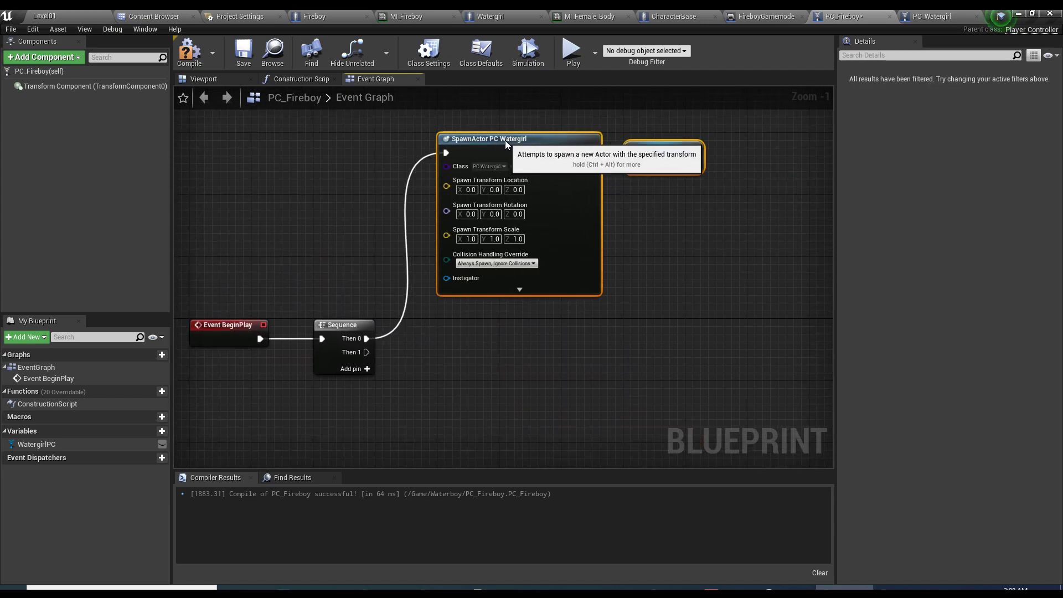
click(189, 52)
right_drag(407, 226, 372, 246)
drag(231, 161, 689, 216)
- Look through the PC_Watergirl, Fireboy and Watergirl blueprint tabs
click(935, 15)
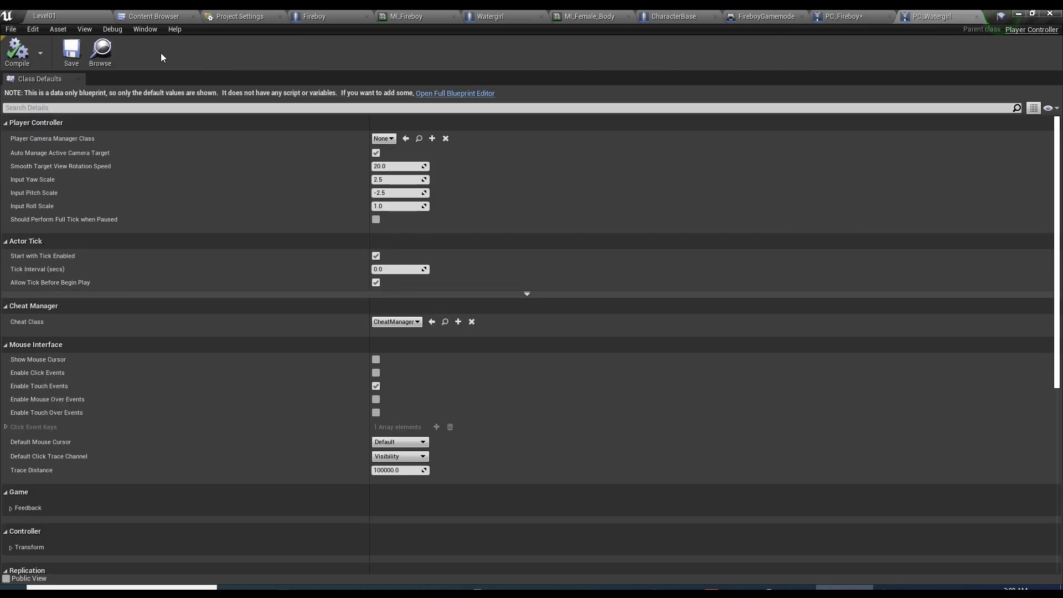
click(825, 17)
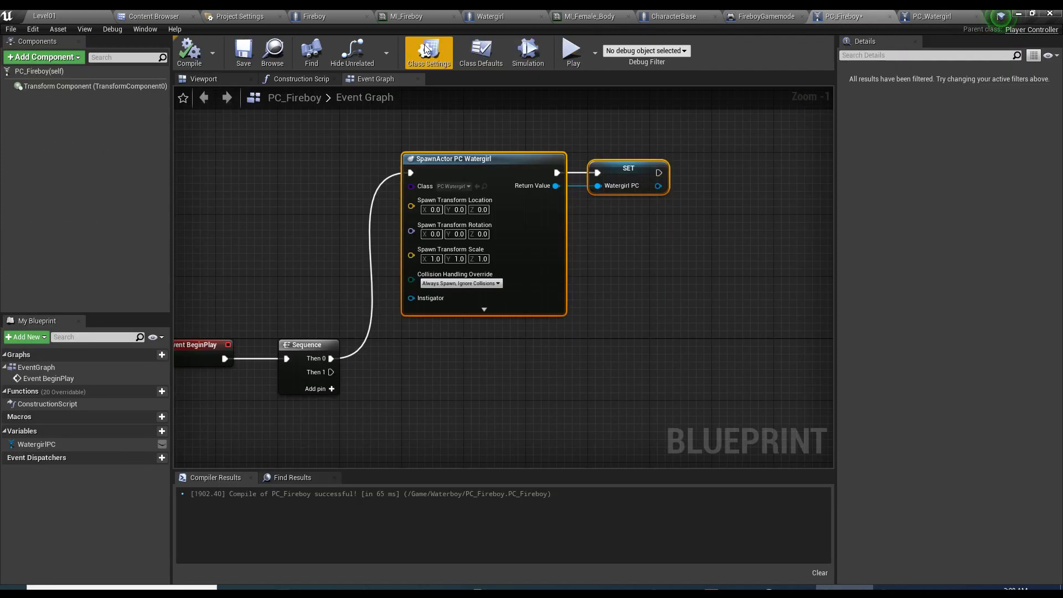
click(332, 16)
click(490, 16)
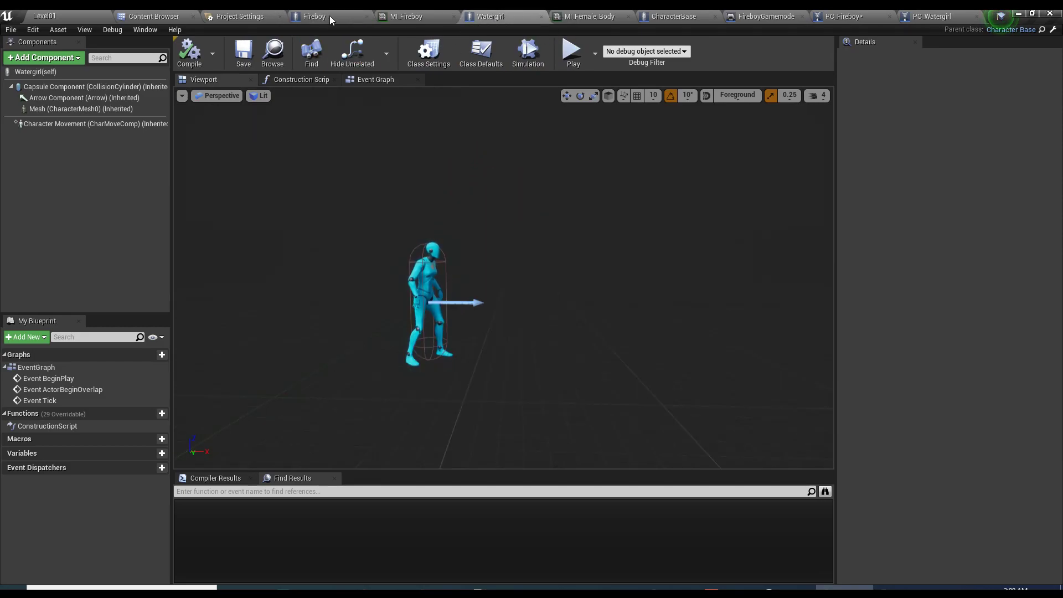
click(314, 16)
click(490, 16)
- In Level01, select the WaterboyStart and WatergirlStart markers
click(44, 16)
right_drag(426, 277, 470, 221)
click(370, 314)
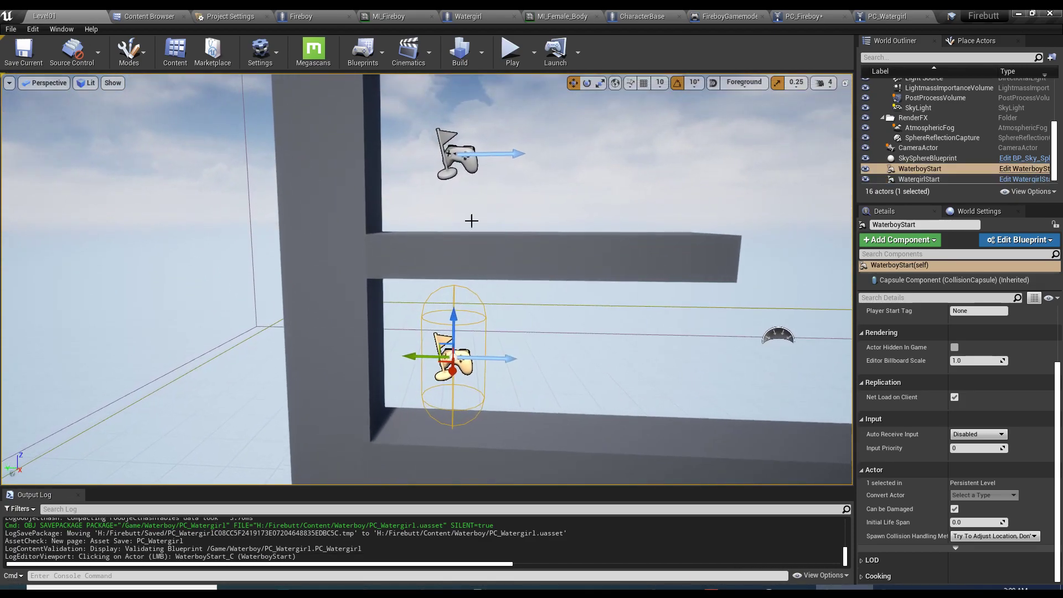
click(449, 160)
right_drag(449, 161, 476, 209)
- Add a Get All Actors Of Class node on the Sequence's Then 1 and search its class for 'firebo'
click(803, 16)
right_drag(500, 360, 496, 244)
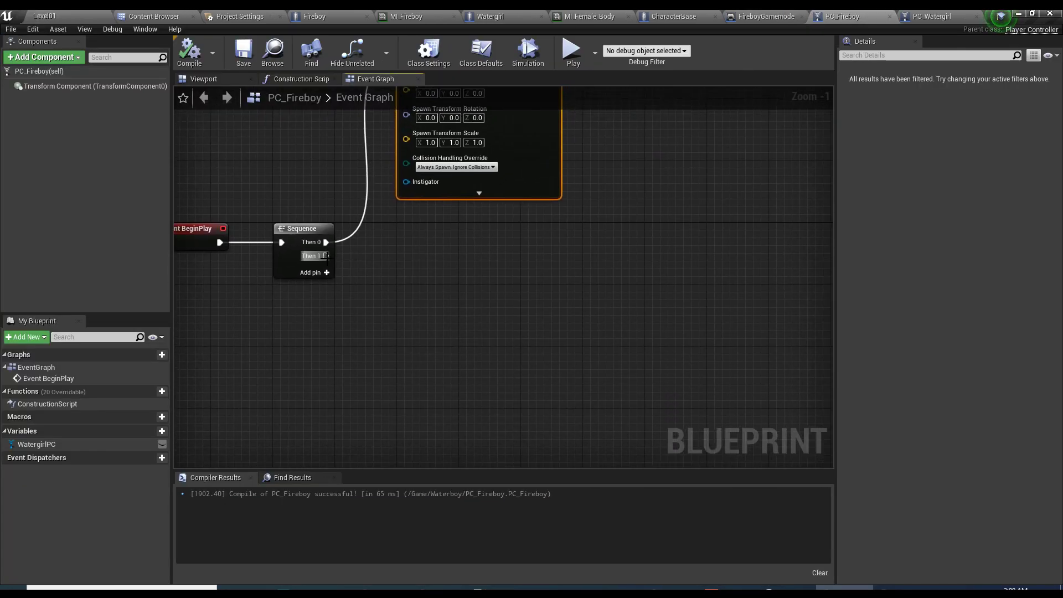
right_drag(328, 260, 344, 268)
drag(342, 264, 479, 308)
text(geta)
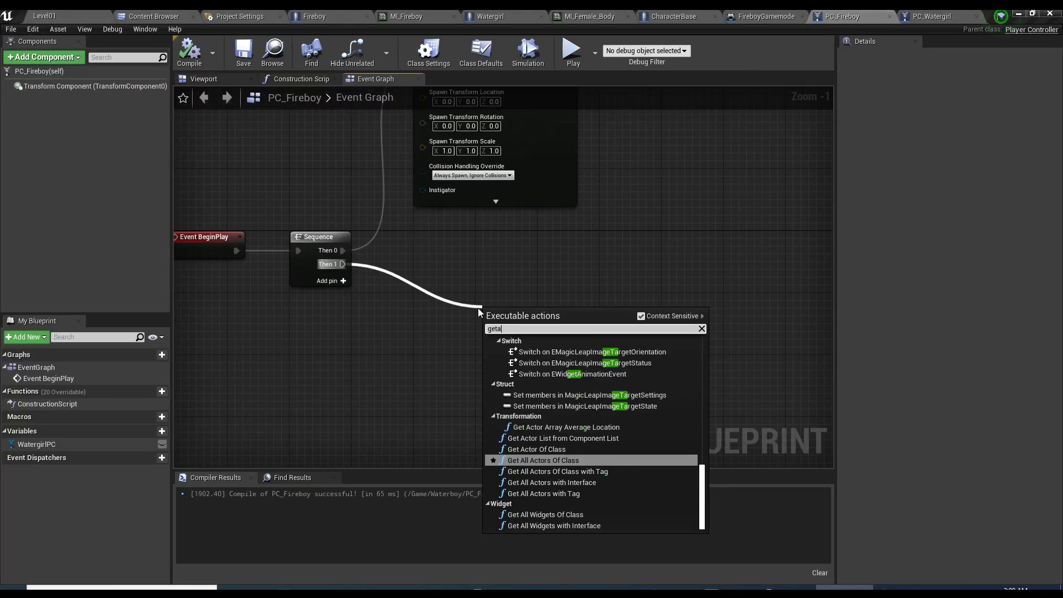
text(llactor)
click(541, 371)
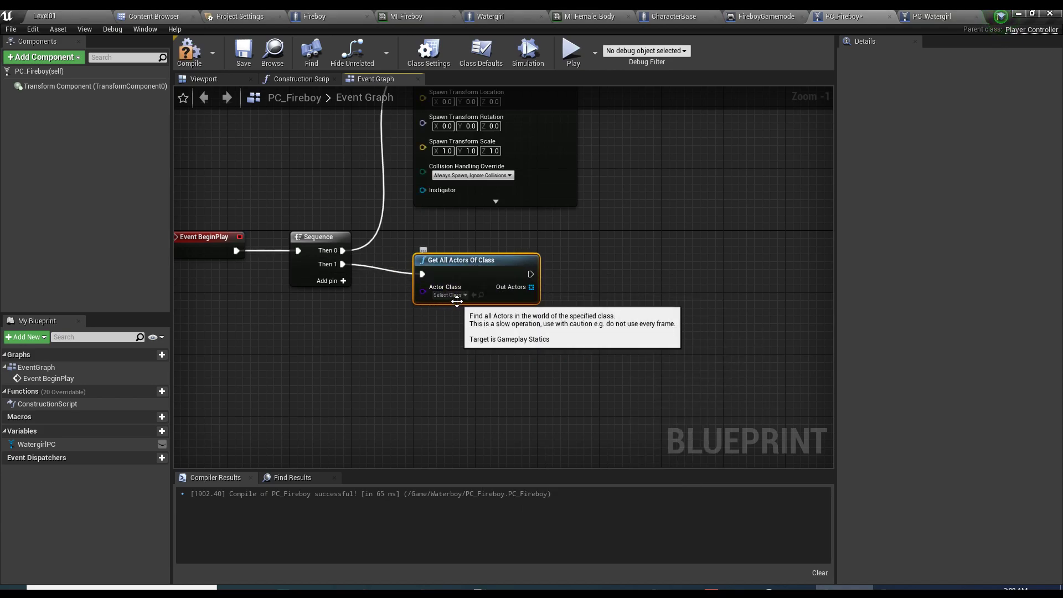
click(455, 296)
text(firebo)
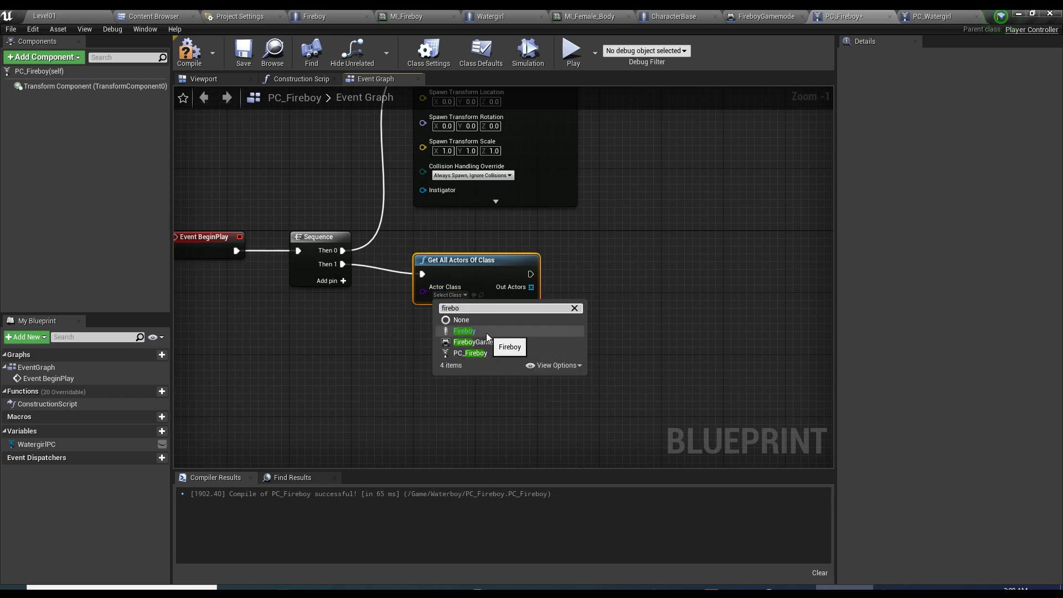
click(155, 16)
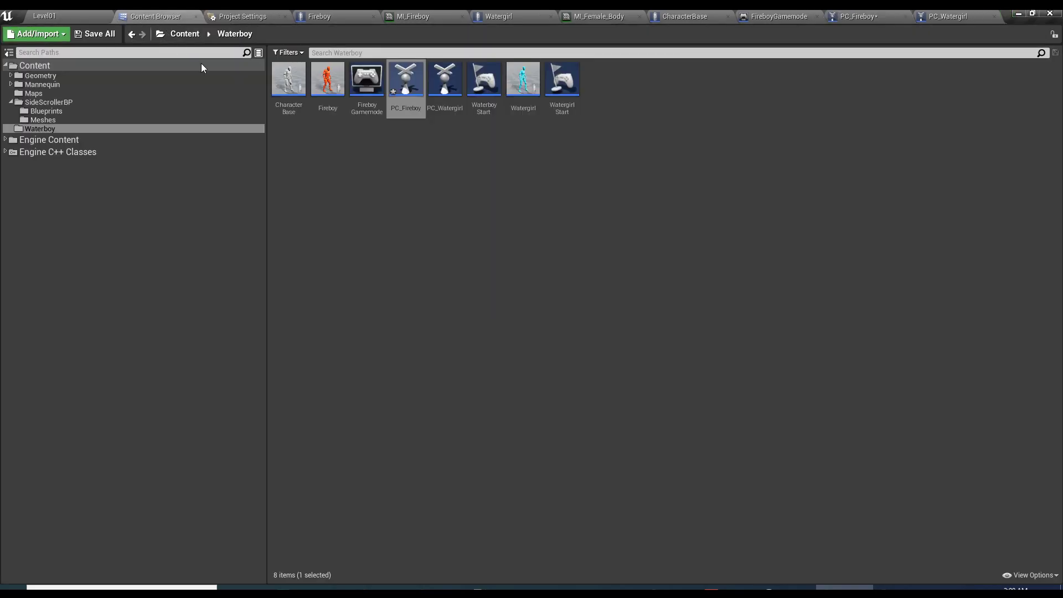
click(484, 83)
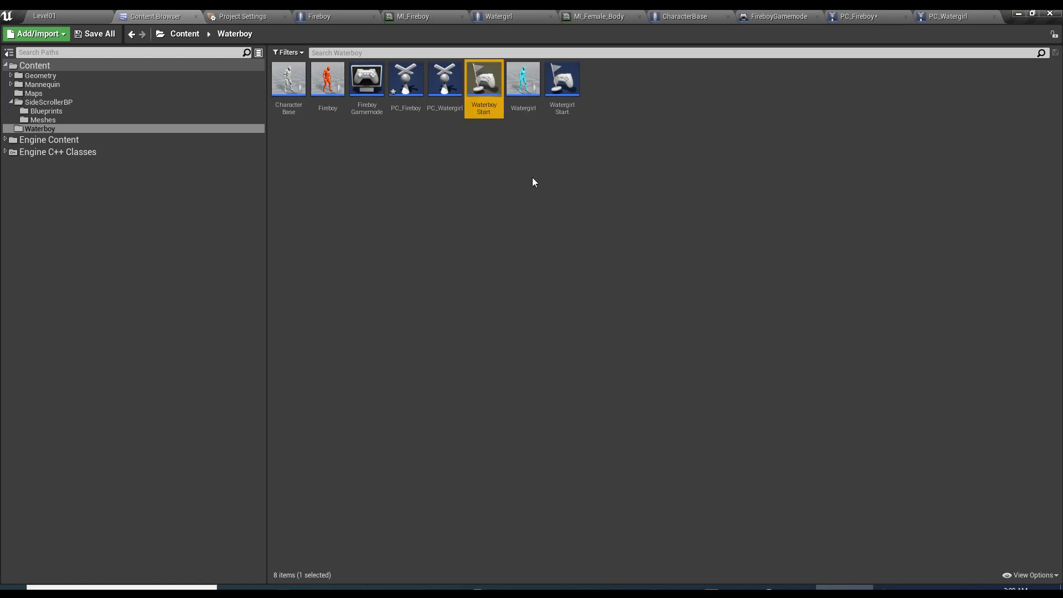
key(F2)
key(Home)
key(Delete)
key(Delete)
key(Delete)
key(Delete)
key(Delete)
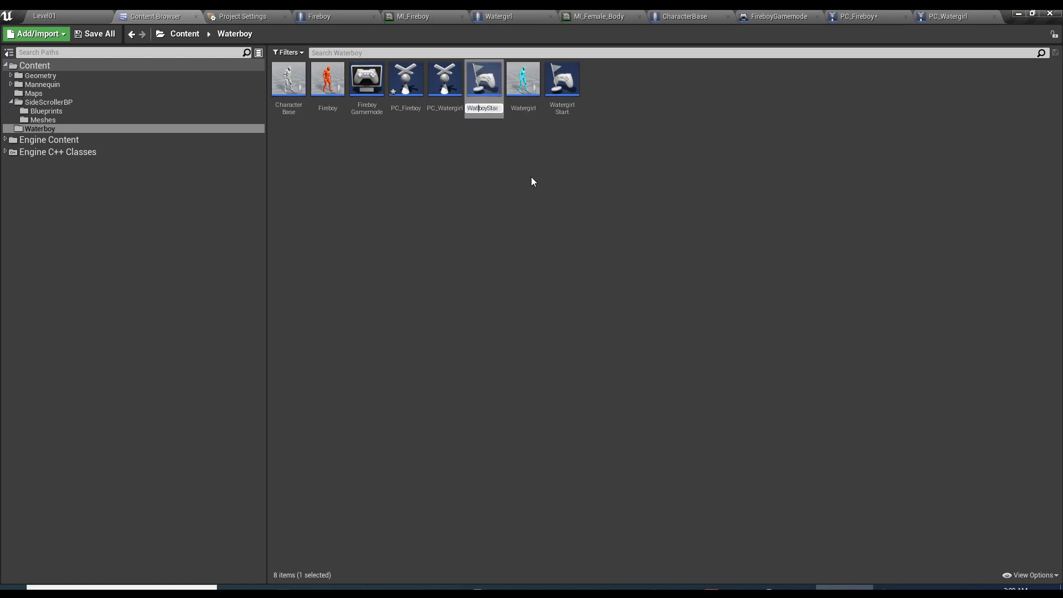
text(Fire)
key(Return)
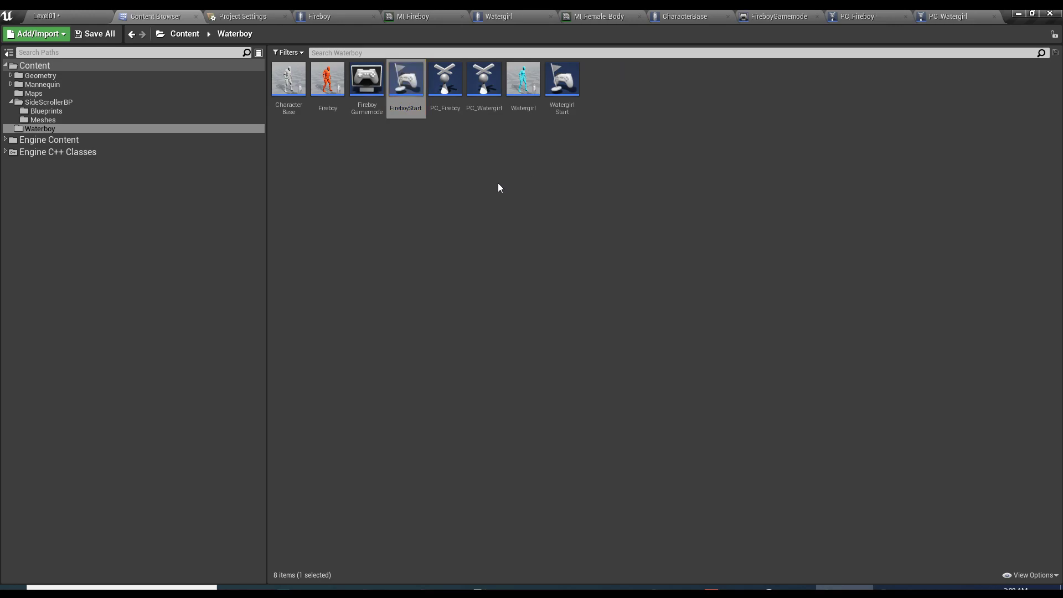
click(857, 16)
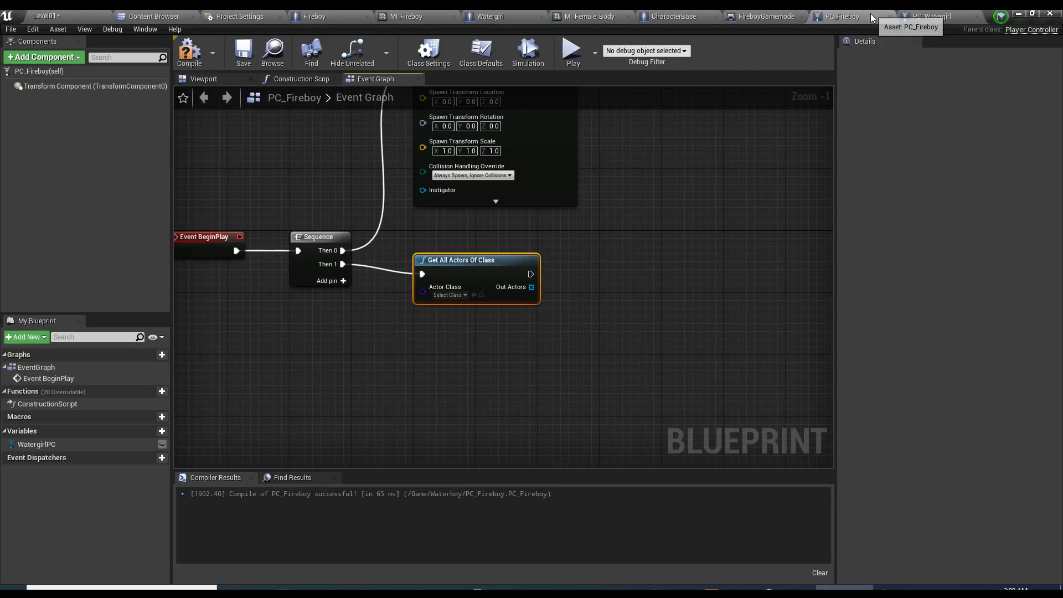
click(451, 295)
text(fireboy)
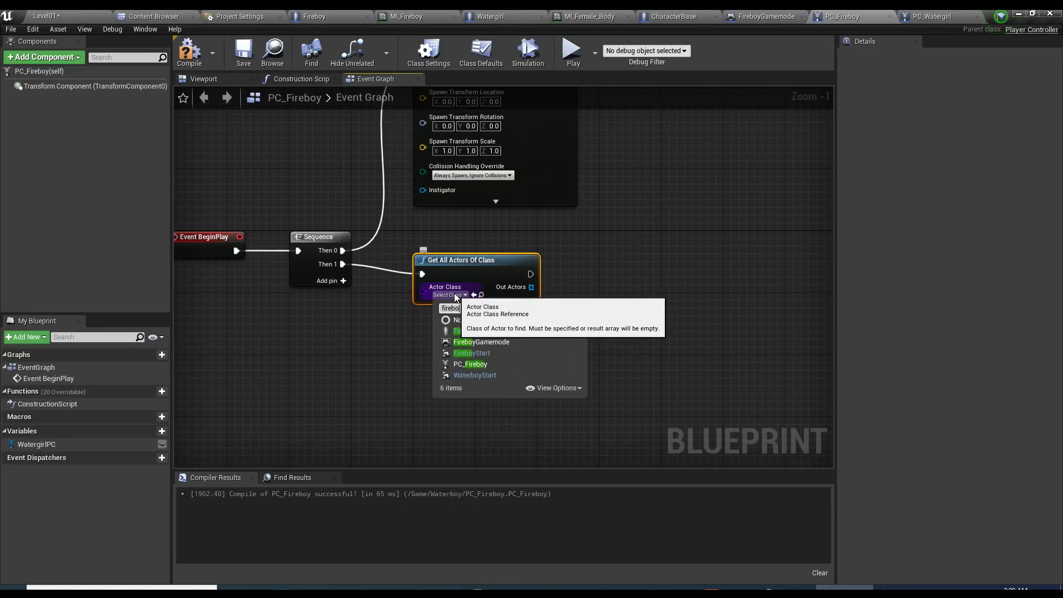
click(471, 353)
right_drag(439, 330, 324, 268)
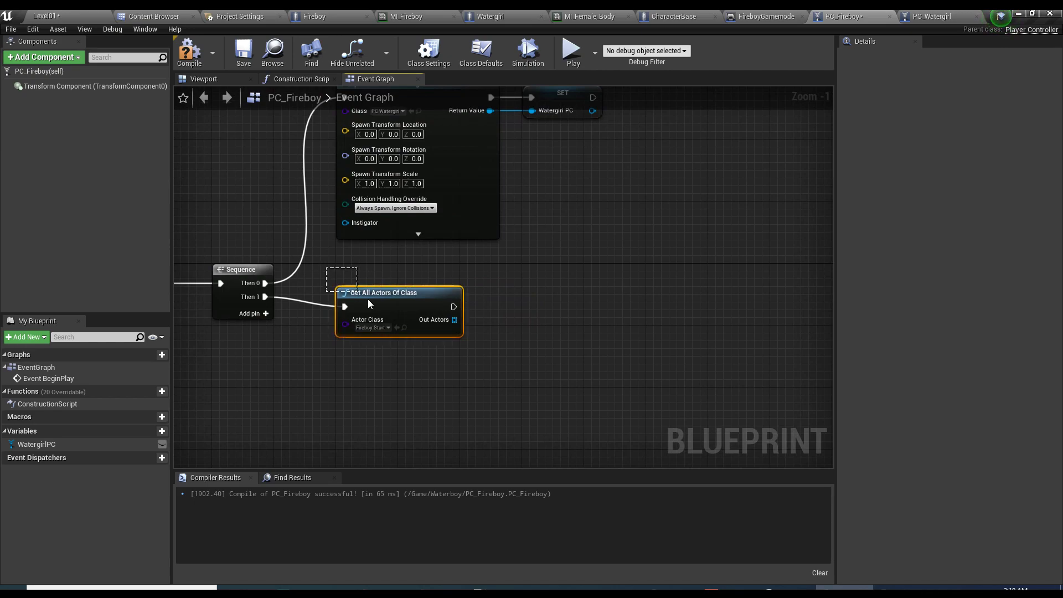
drag(368, 299, 523, 369)
click(95, 15)
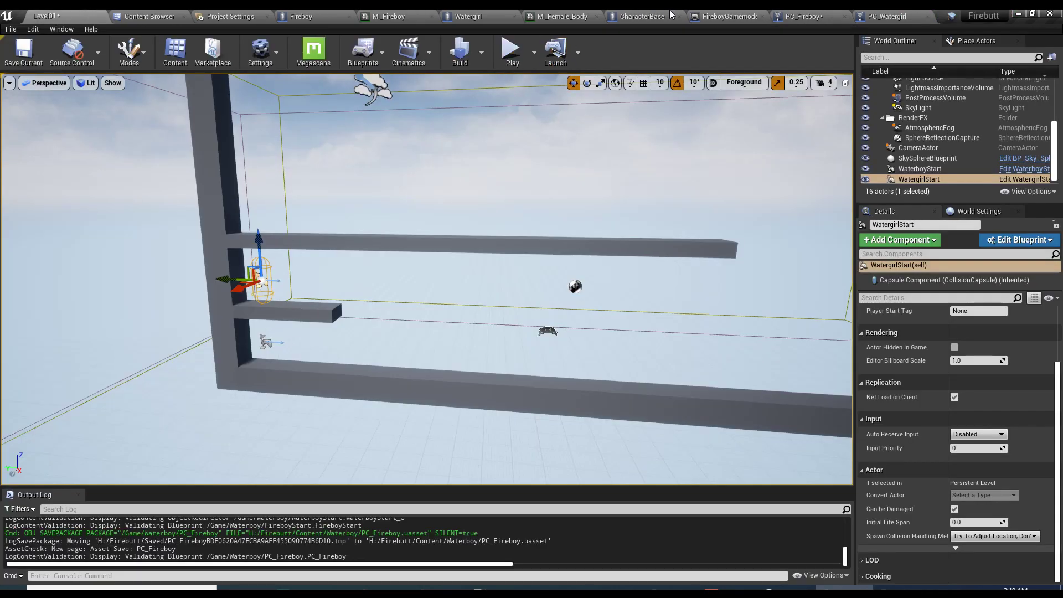
click(268, 346)
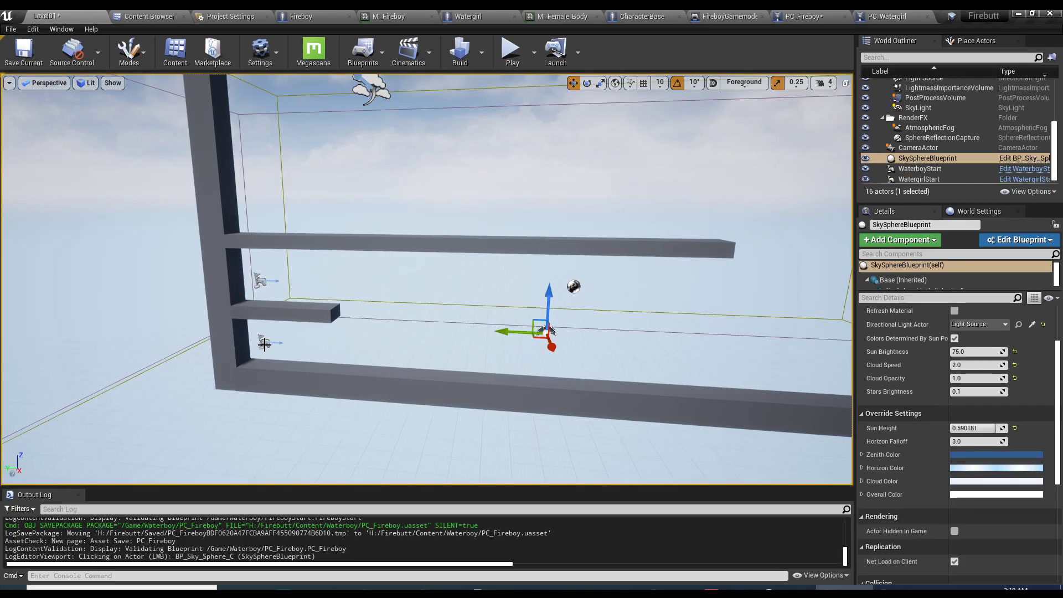
click(266, 344)
click(799, 18)
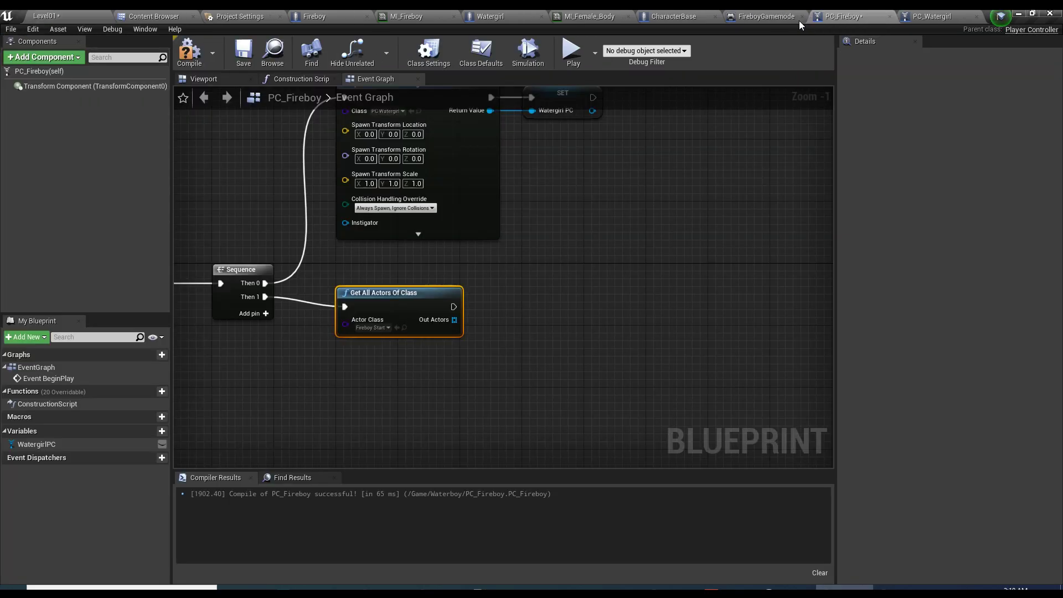
- Add a For Each Loop over Out Actors, with a Spawn Actor from Class on its Loop Body
drag(428, 323, 543, 317)
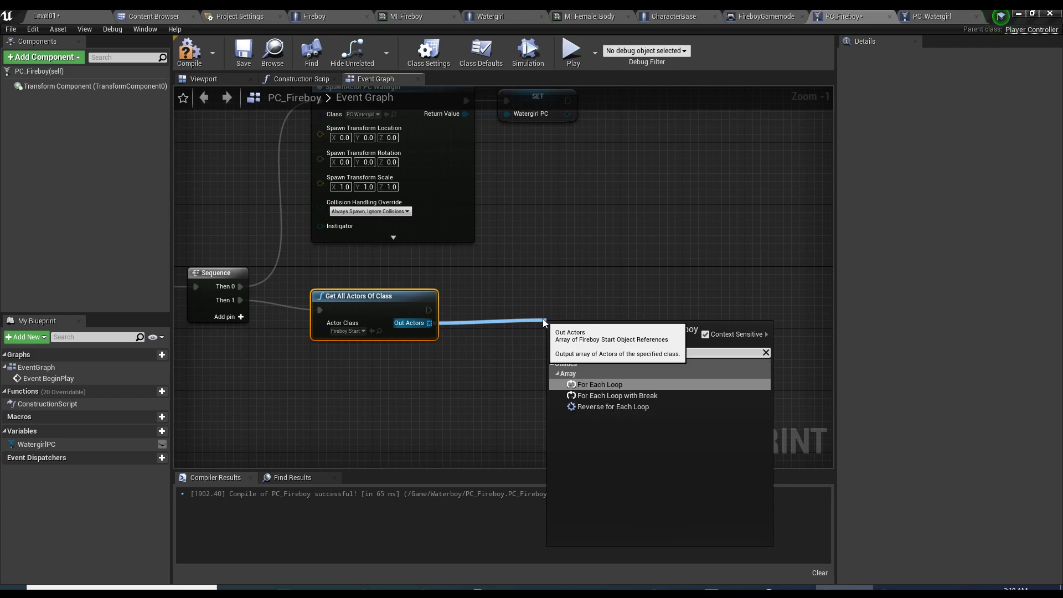
click(595, 384)
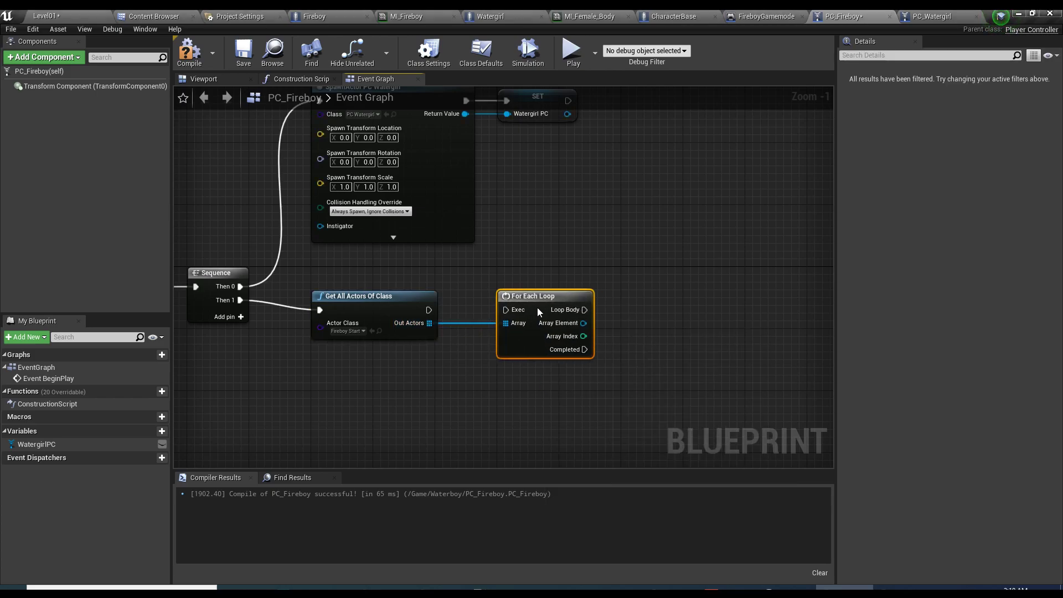
right_drag(512, 309, 291, 257)
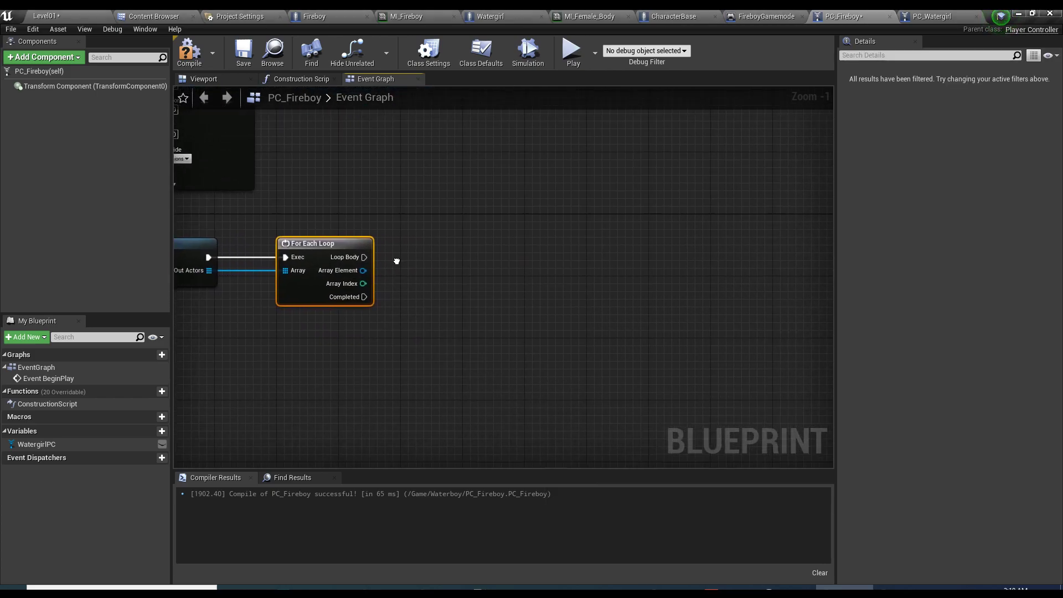
drag(363, 270, 567, 243)
text(spawn actor)
key(Return)
alt+click(534, 321)
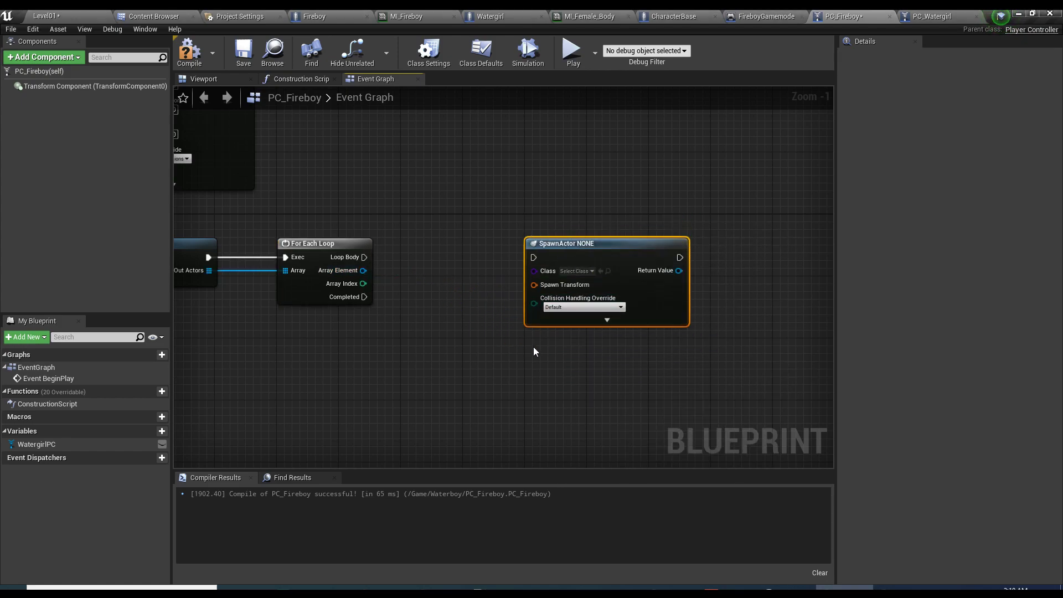
drag(363, 257, 533, 257)
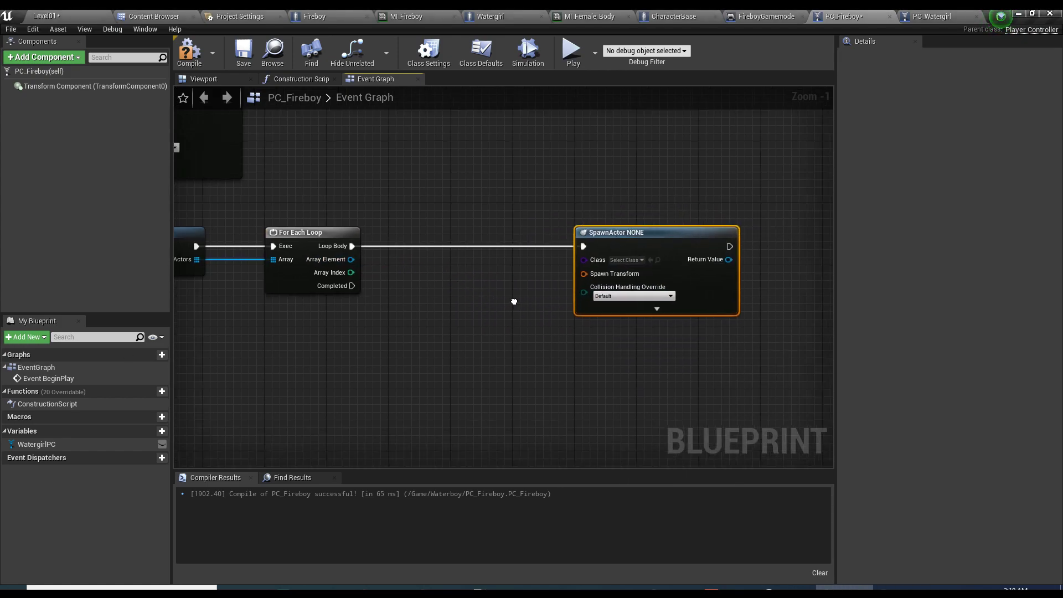
right_drag(584, 285, 560, 262)
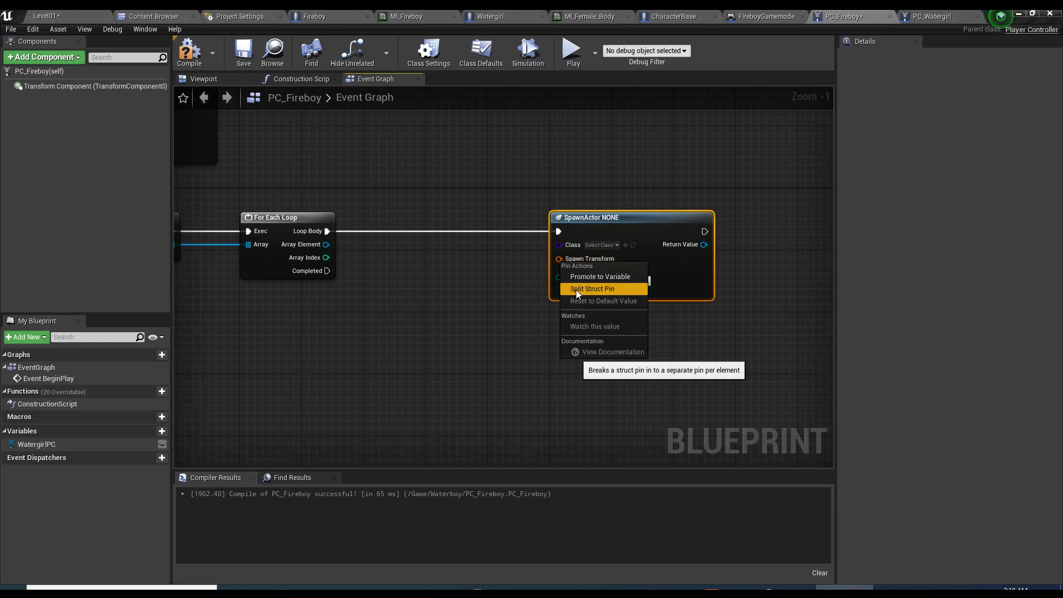
key(Escape)
- Add GetActorTransform from the Array Element and split both its output and Spawn Transform
drag(326, 244, 394, 288)
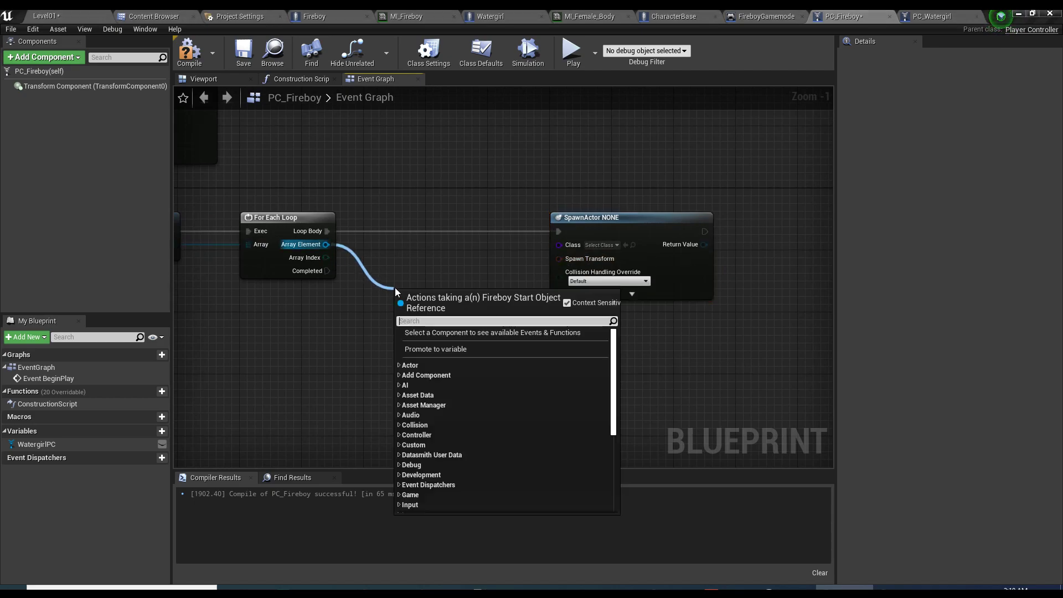
text(transform)
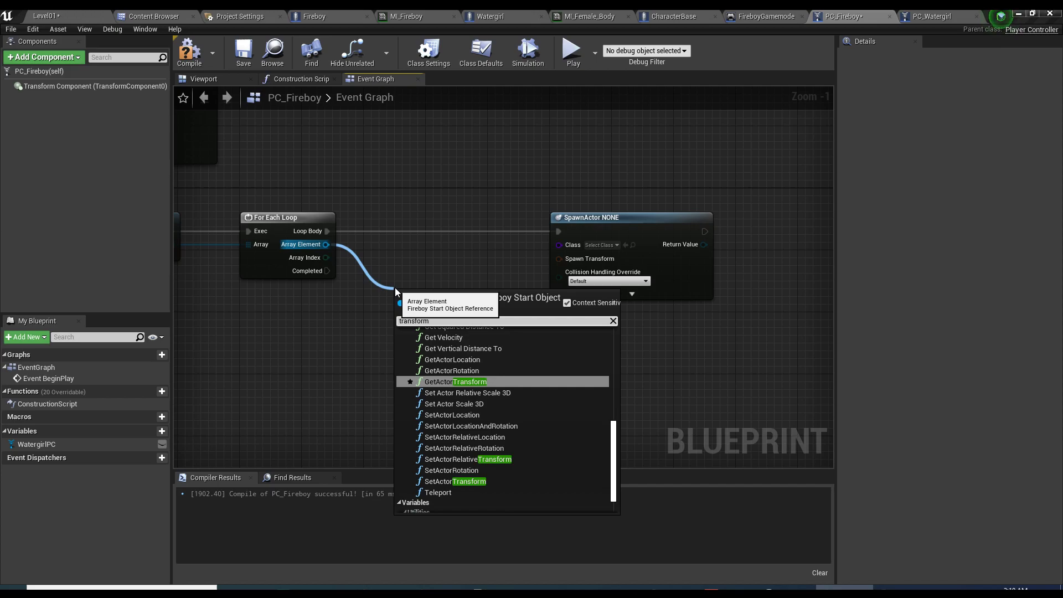
click(447, 379)
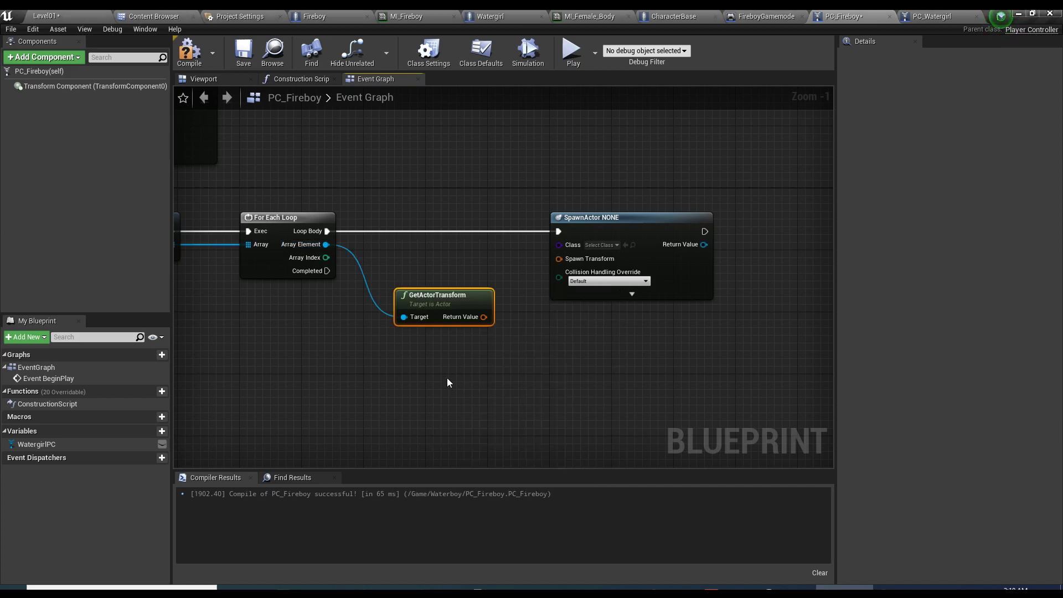
drag(420, 280, 397, 260)
right_click(452, 271)
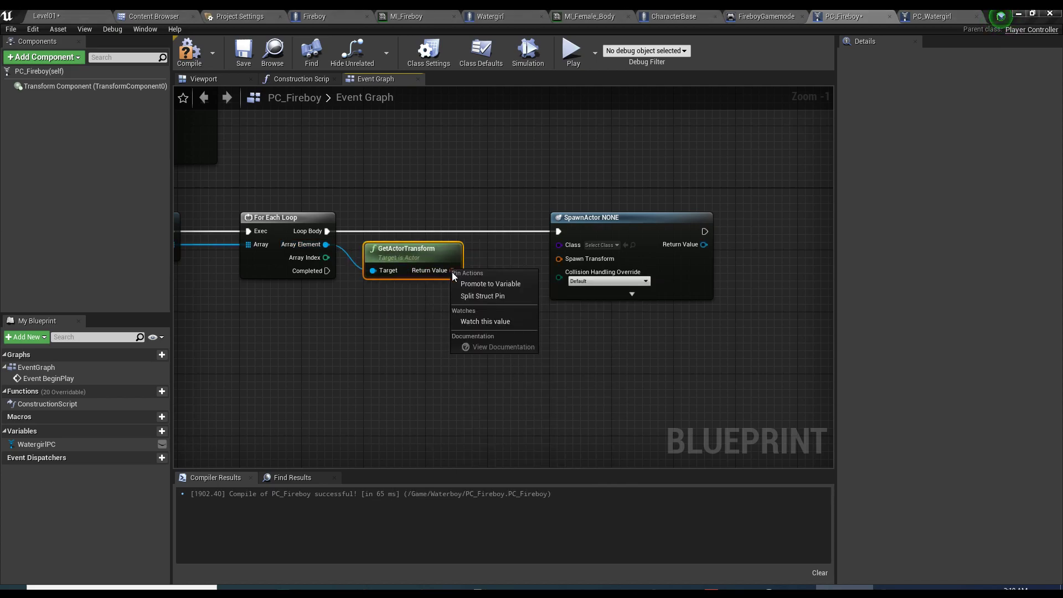
click(470, 297)
right_click(587, 258)
click(603, 301)
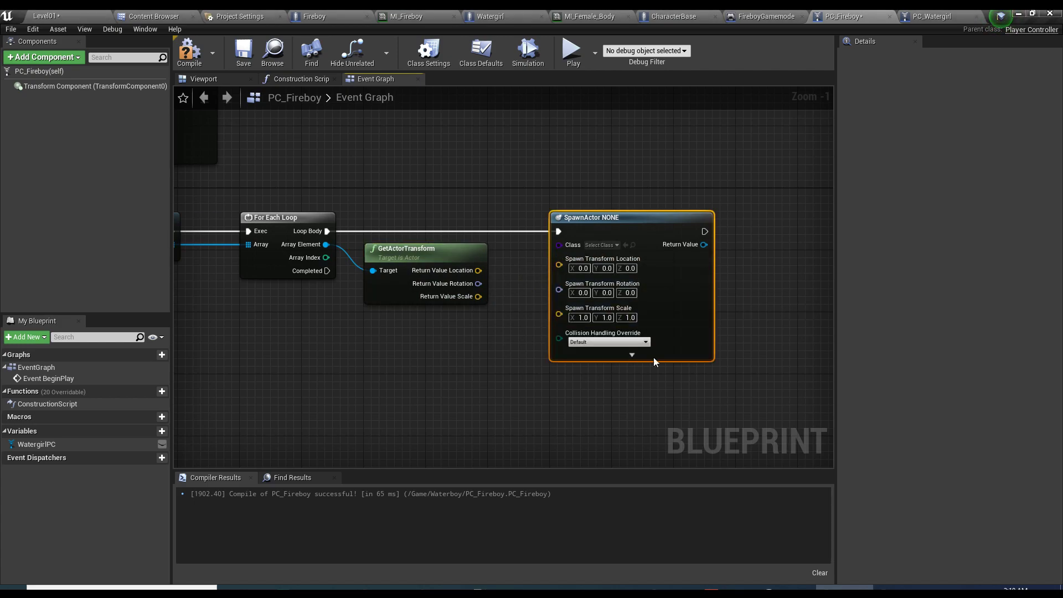
drag(478, 296, 518, 329)
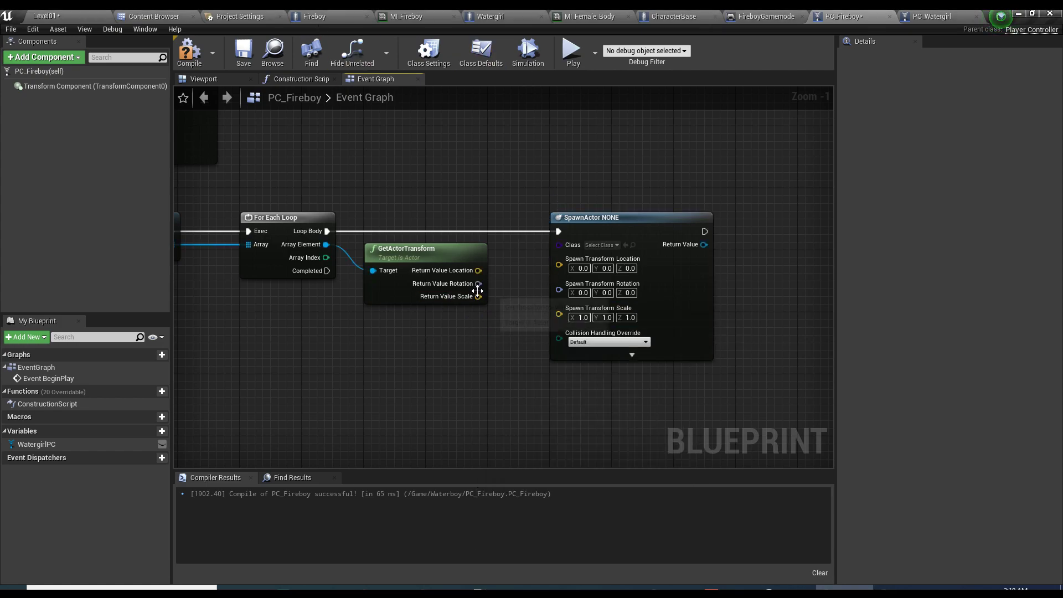
click(327, 21)
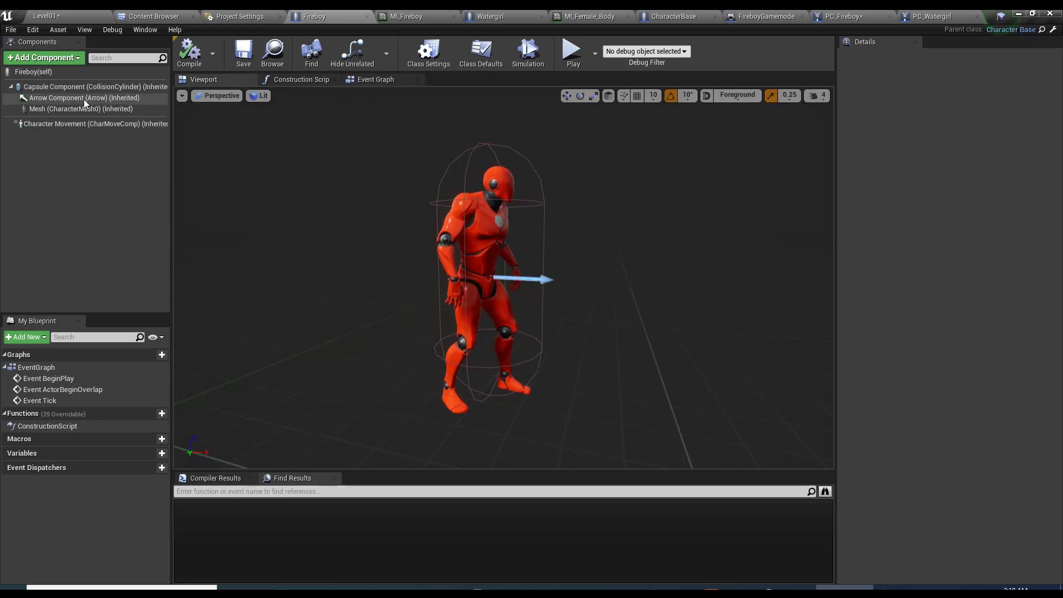
- Check the Fireboy capsule and WaterboyStart's actor class, then return to PC_Fireboy's SpawnActor node
click(70, 87)
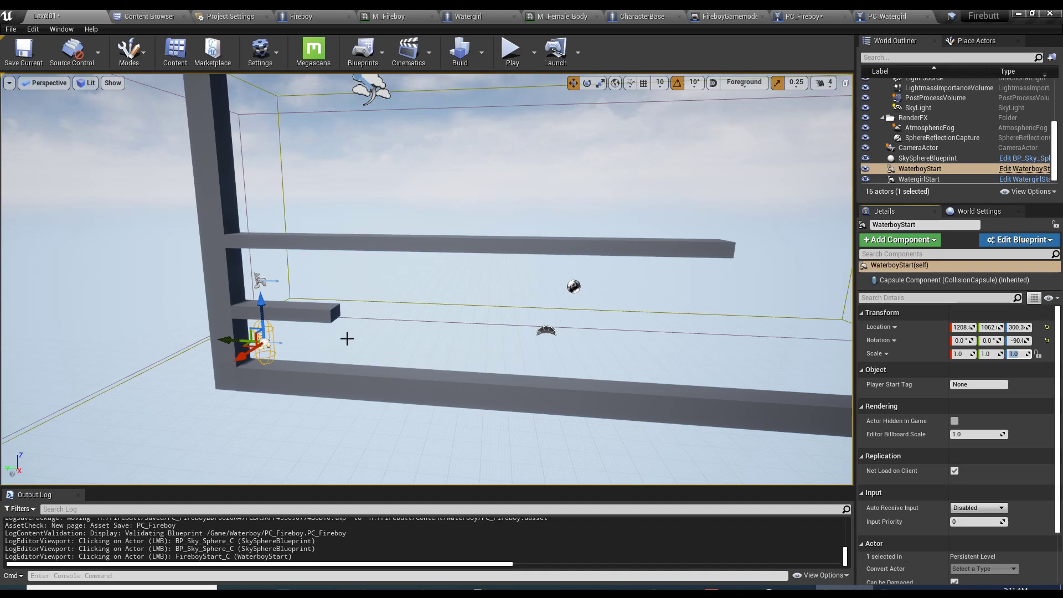
key(f)
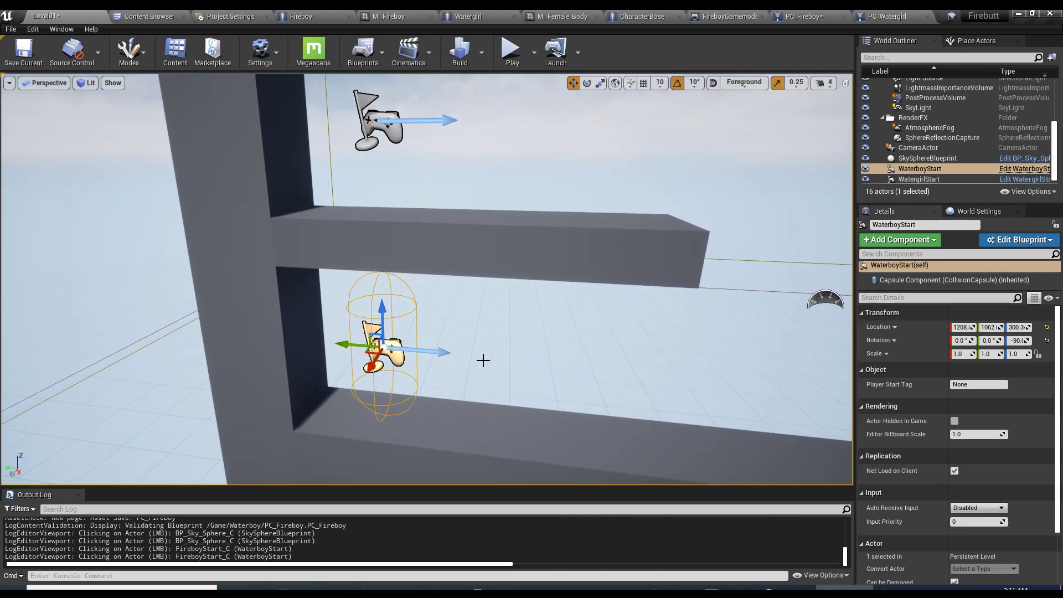
scroll(482, 360, down, 6)
click(303, 350)
click(245, 328)
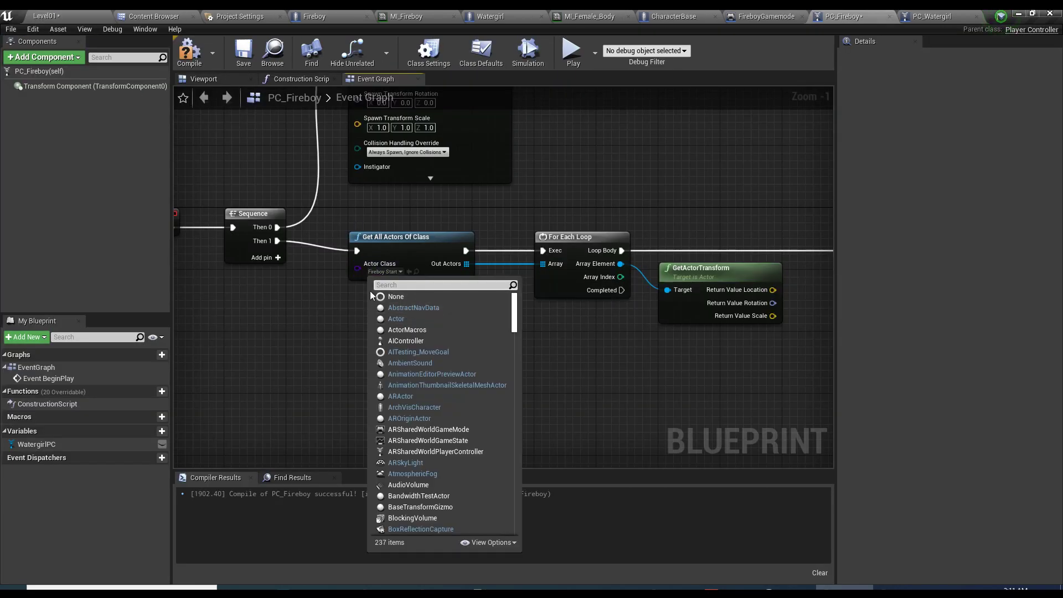
click(400, 273)
click(398, 271)
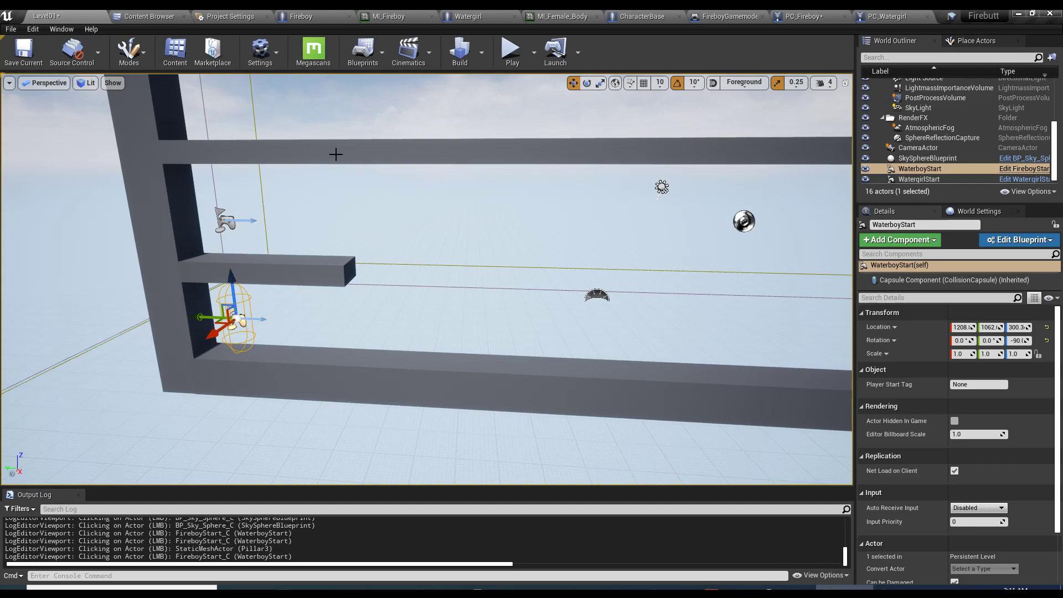
click(802, 16)
right_drag(528, 287, 334, 279)
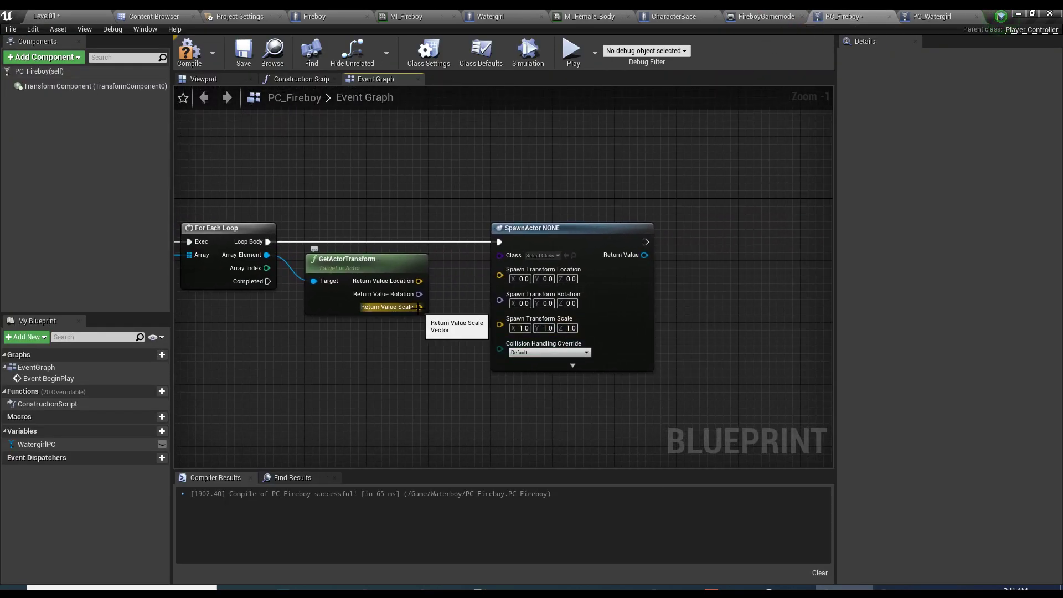
- Wire the start Location and Rotation into SpawnActor, set Always Spawn, Ignore Collisions, and compile
drag(332, 274, 332, 305)
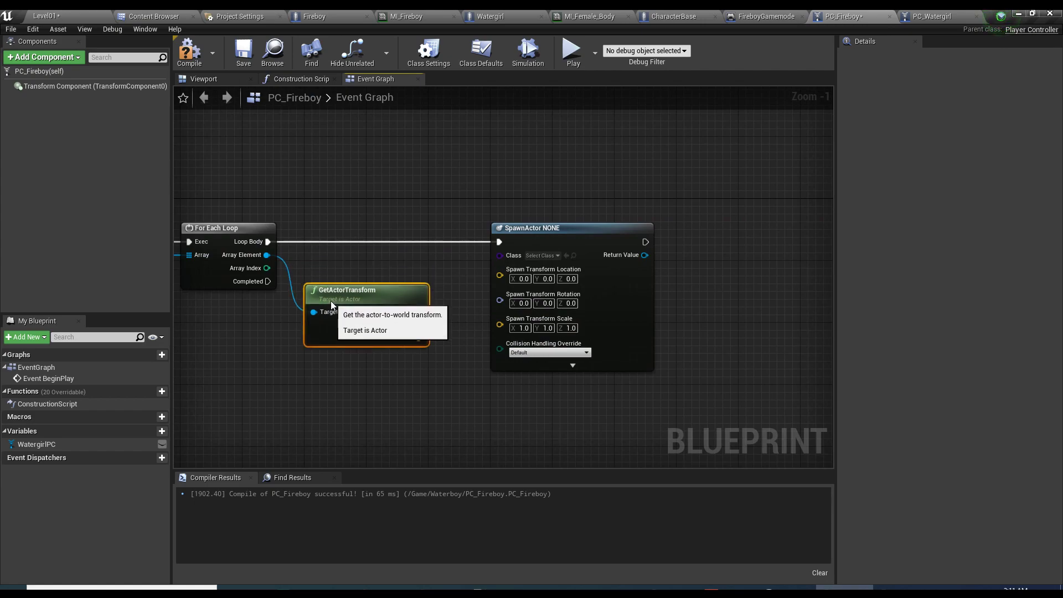
right_drag(429, 264, 424, 268)
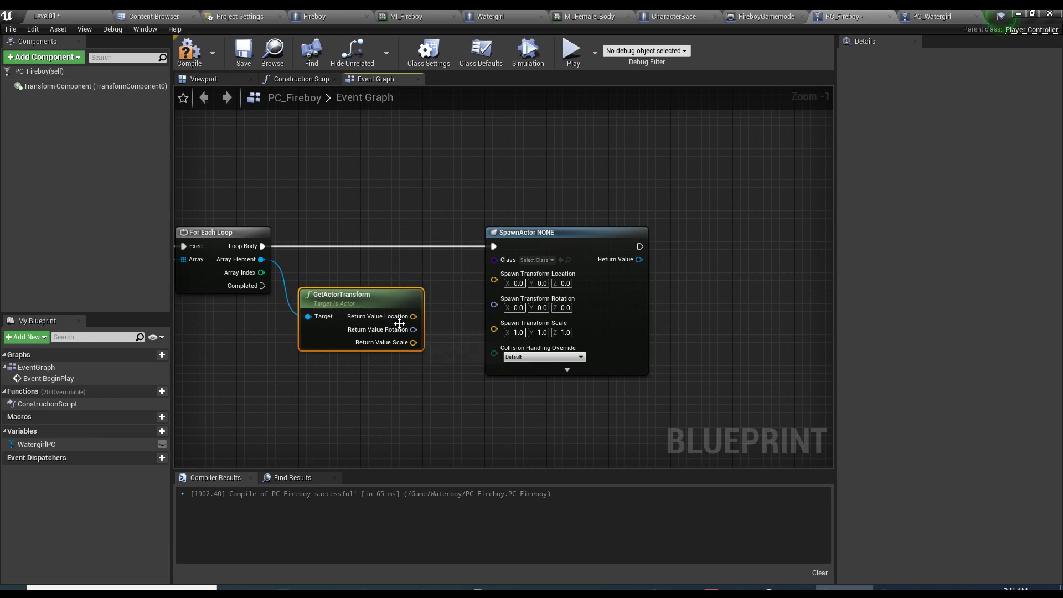
drag(414, 316, 494, 287)
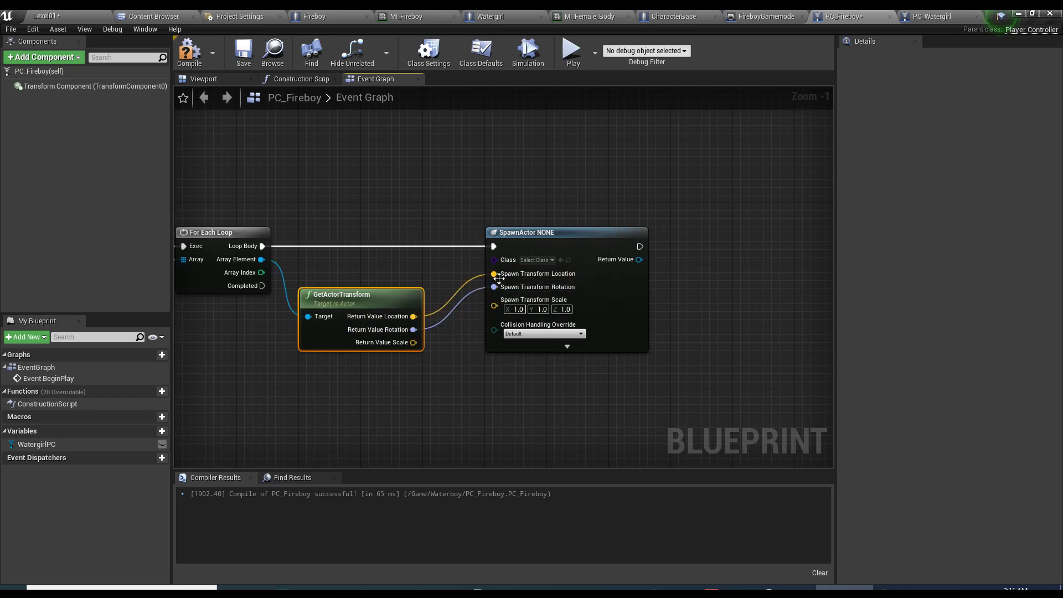
right_drag(704, 279, 624, 278)
click(449, 333)
click(460, 349)
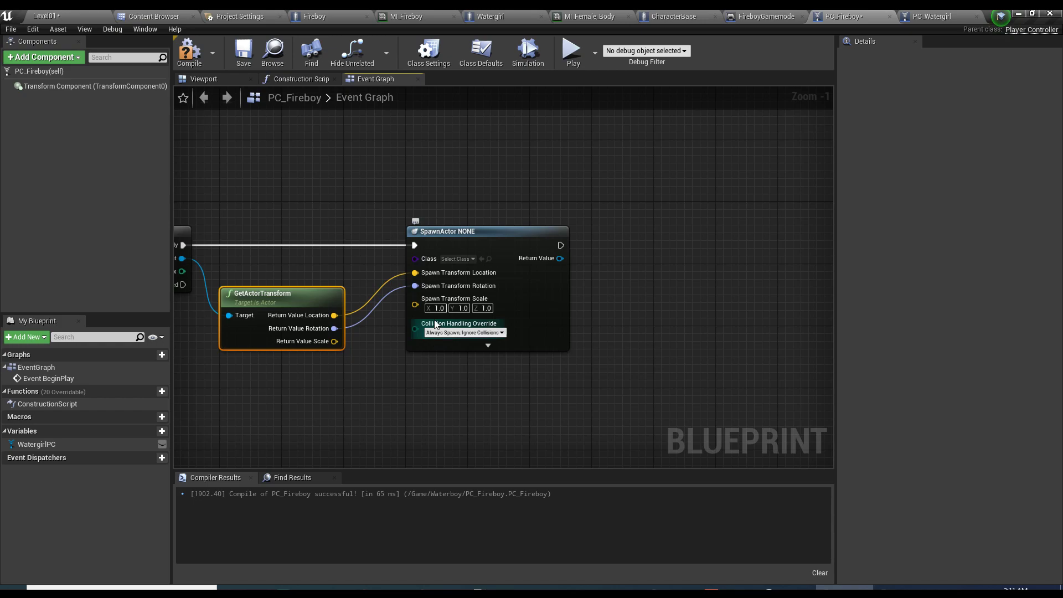
click(188, 56)
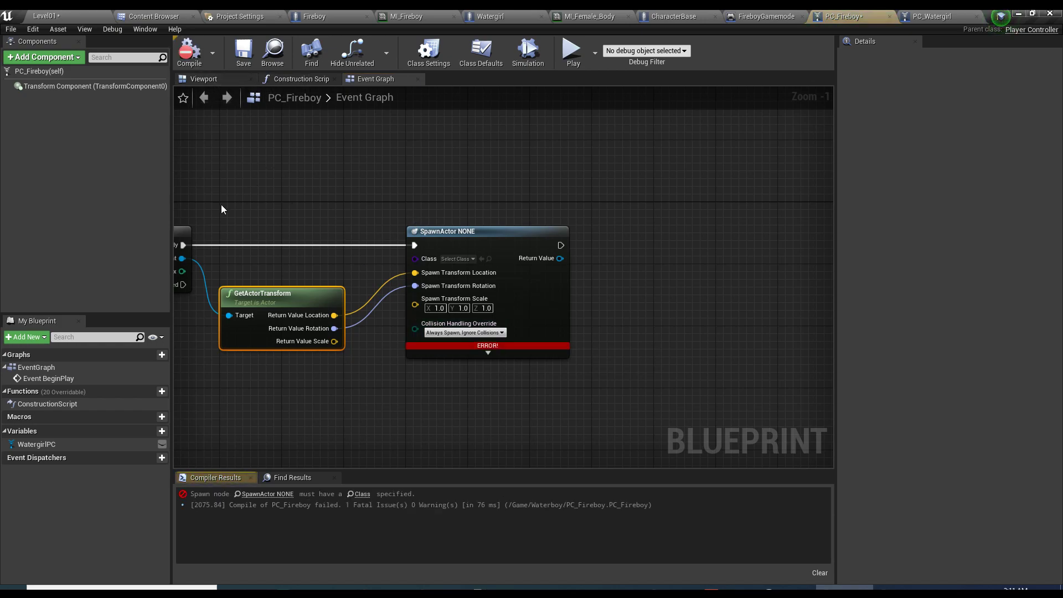
- Set the spawn Class to Fireboy and recompile PC_Fireboy
click(463, 259)
text(fireboy)
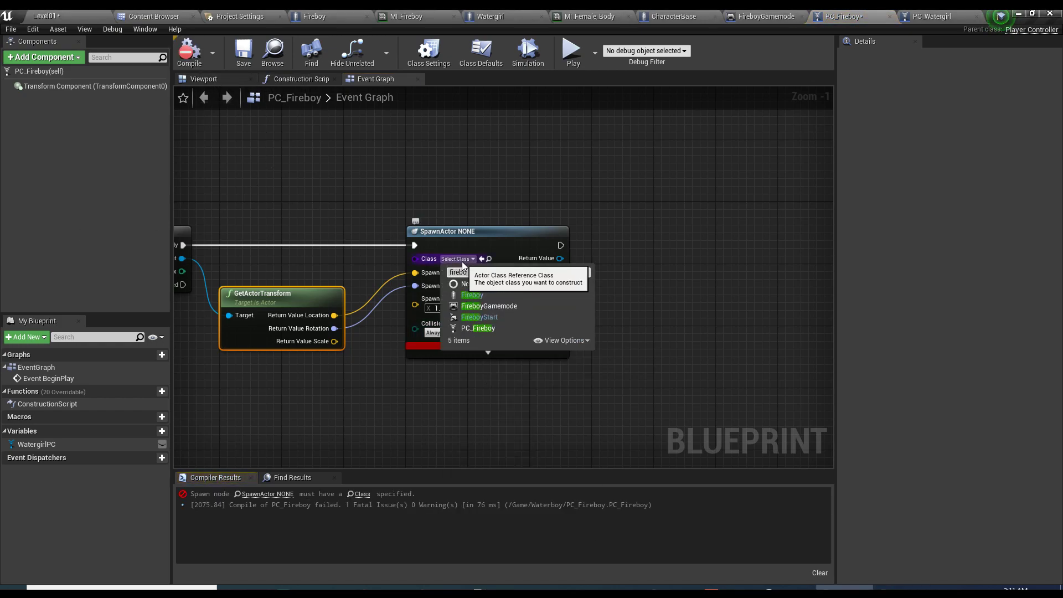
click(494, 297)
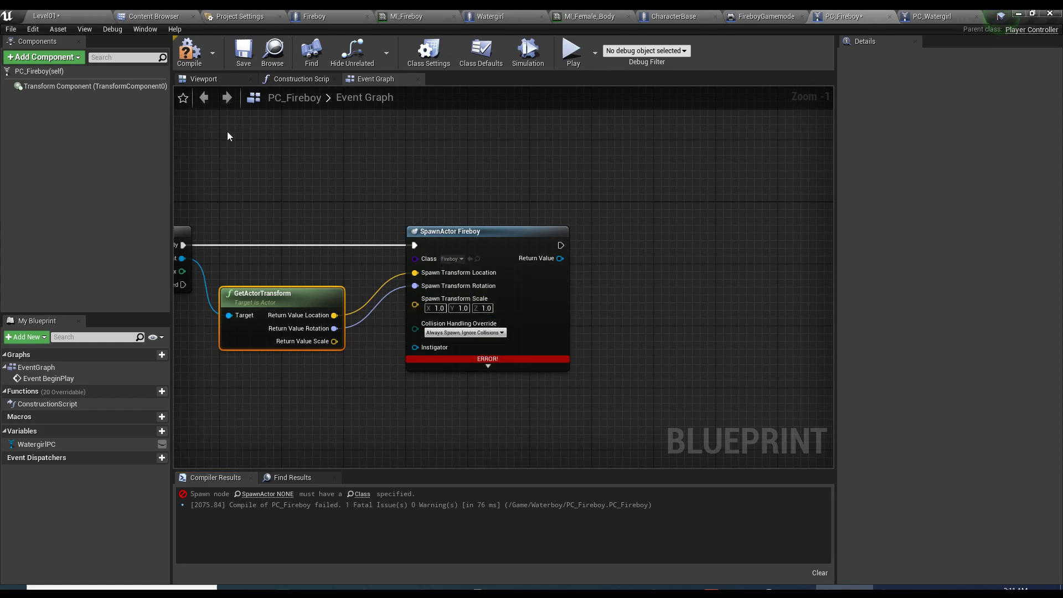
click(195, 57)
right_drag(570, 199, 485, 239)
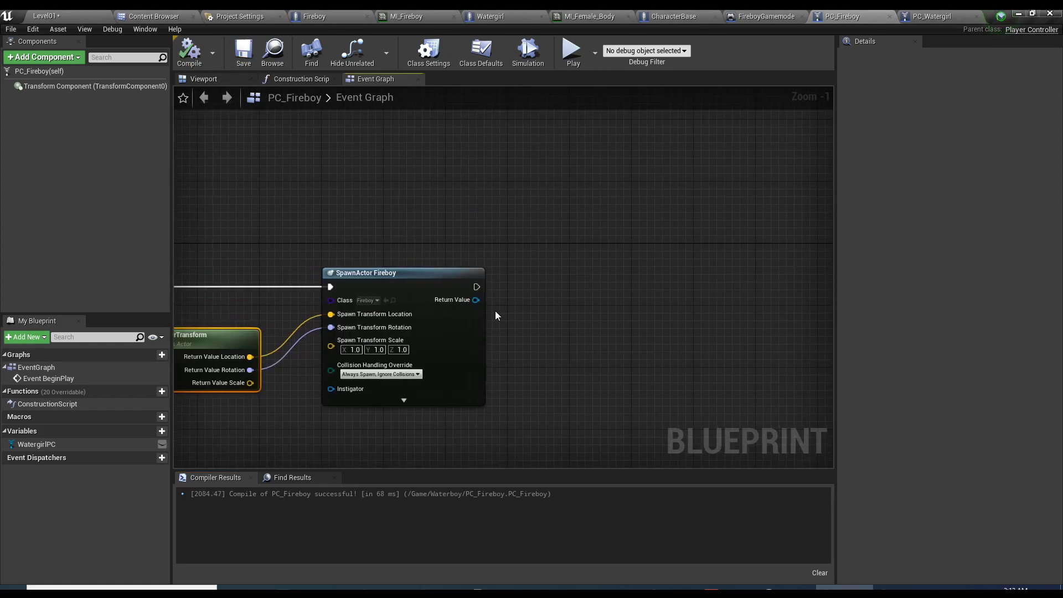
- Promote the spawned actor to a variable named Fireboy
right_click(475, 298)
click(511, 311)
text(Fireboy)
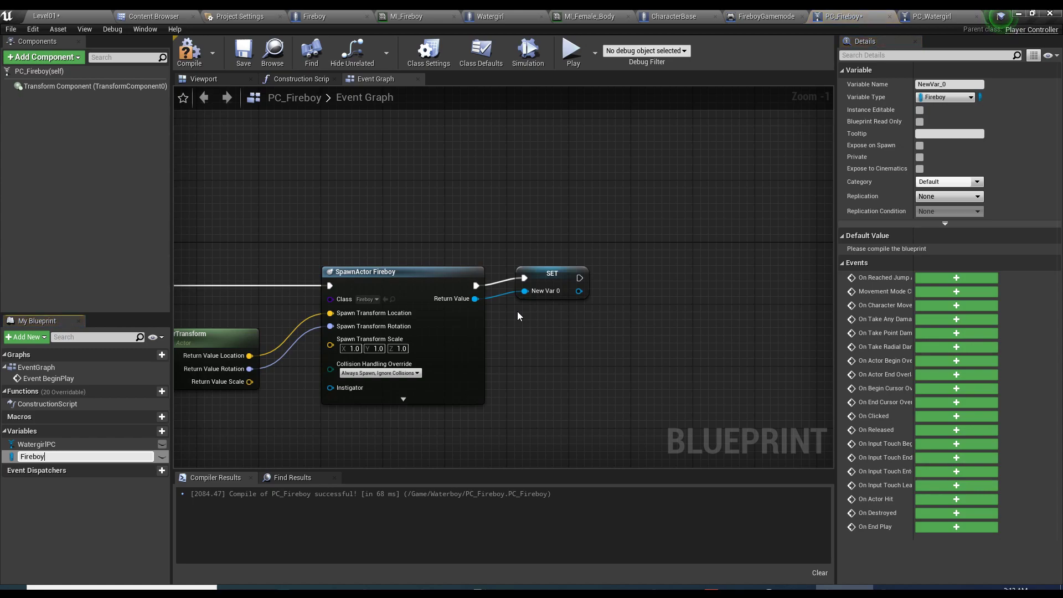
key(Return)
drag(547, 274, 541, 273)
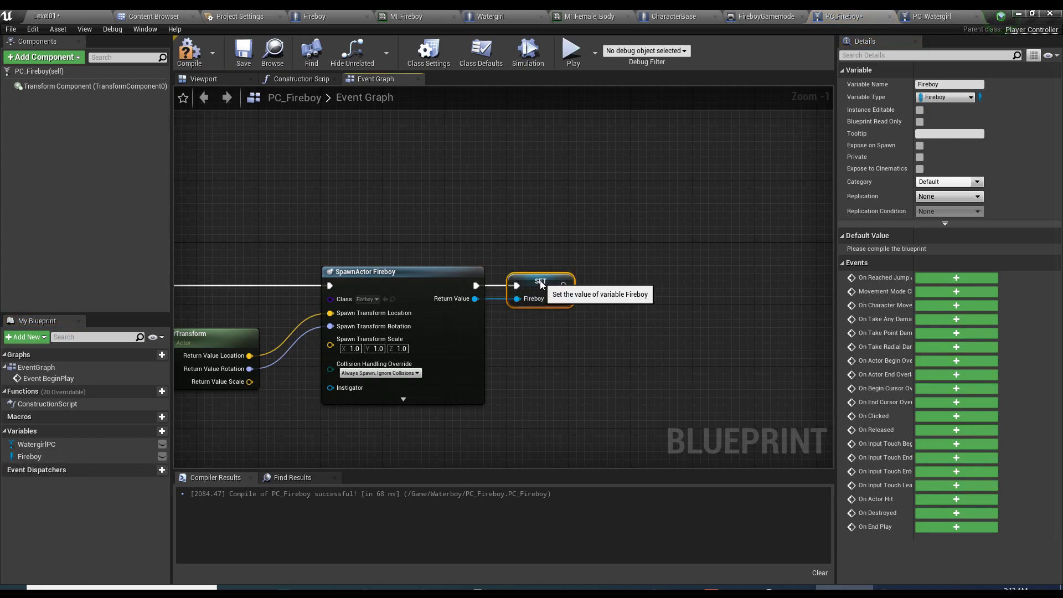
- Add a Possess node after SET with Fireboy as In Pawn, then compile and save
right_drag(548, 293, 518, 292)
drag(534, 283, 655, 283)
text(possess)
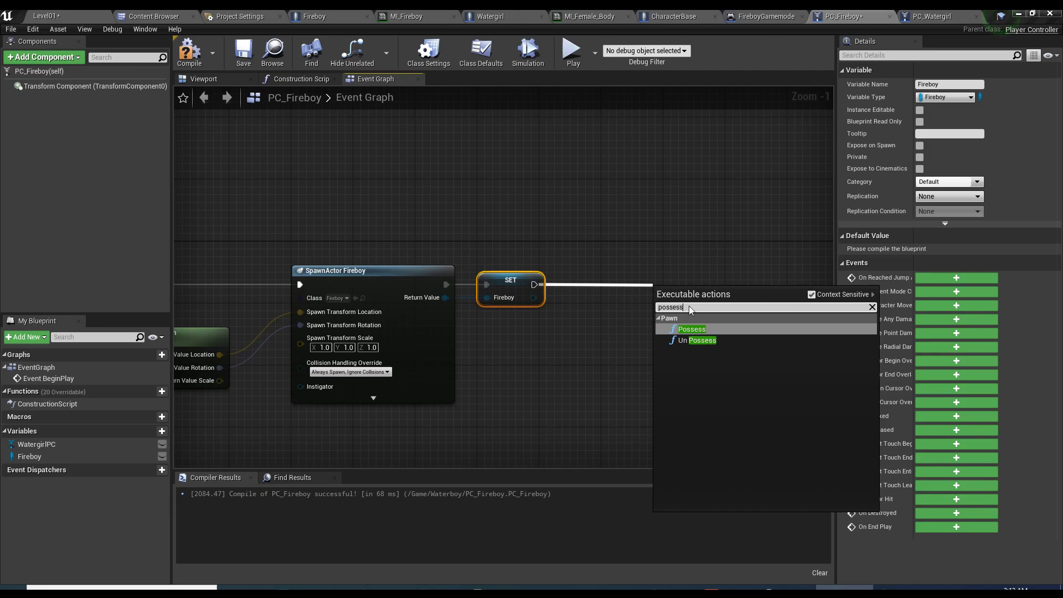
key(Return)
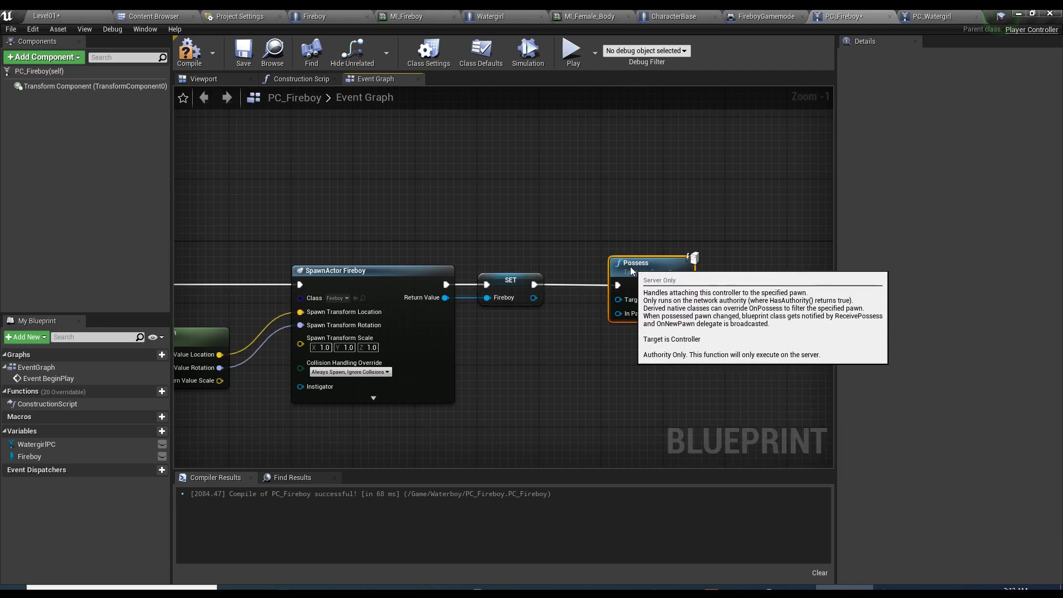
drag(678, 302, 623, 272)
drag(533, 298, 630, 313)
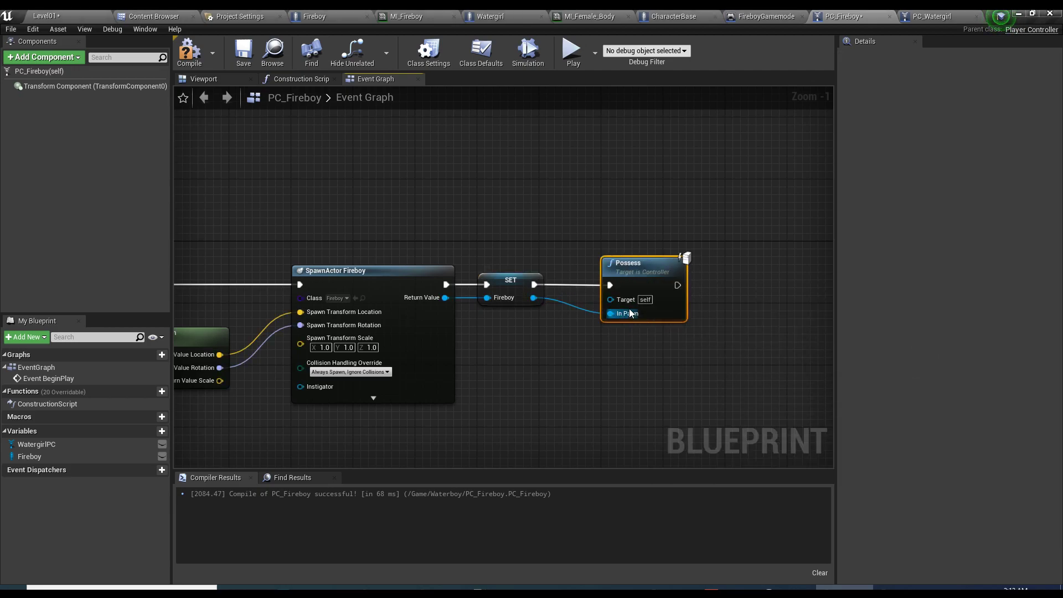
click(189, 53)
click(243, 53)
- Select the SpawnActor and SET Fireboy nodes and start a test play
right_drag(669, 132, 712, 163)
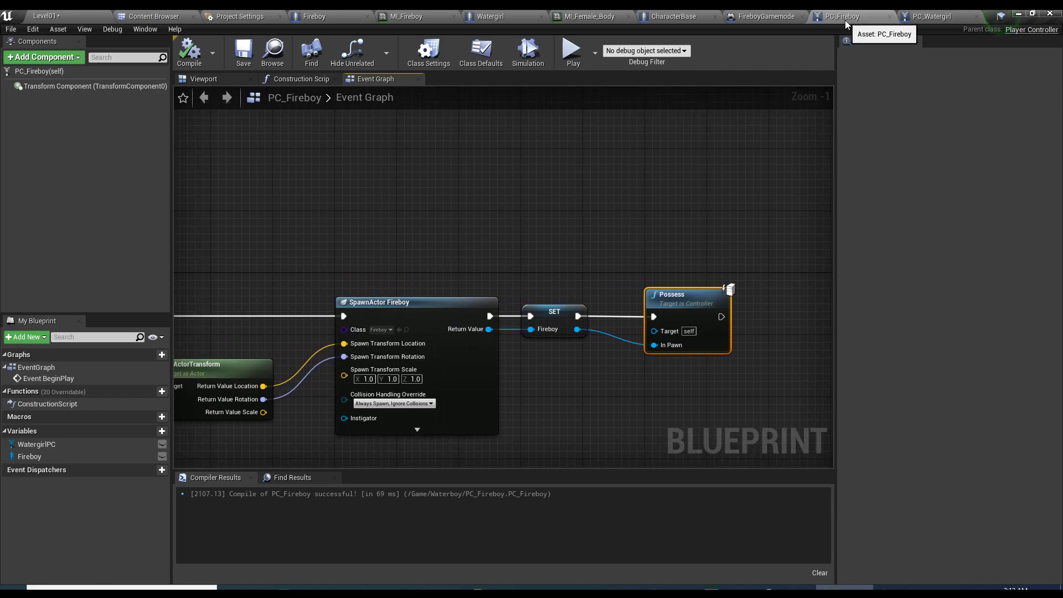
scroll(513, 198, down, 3)
right_drag(513, 198, 572, 210)
scroll(572, 211, up, 3)
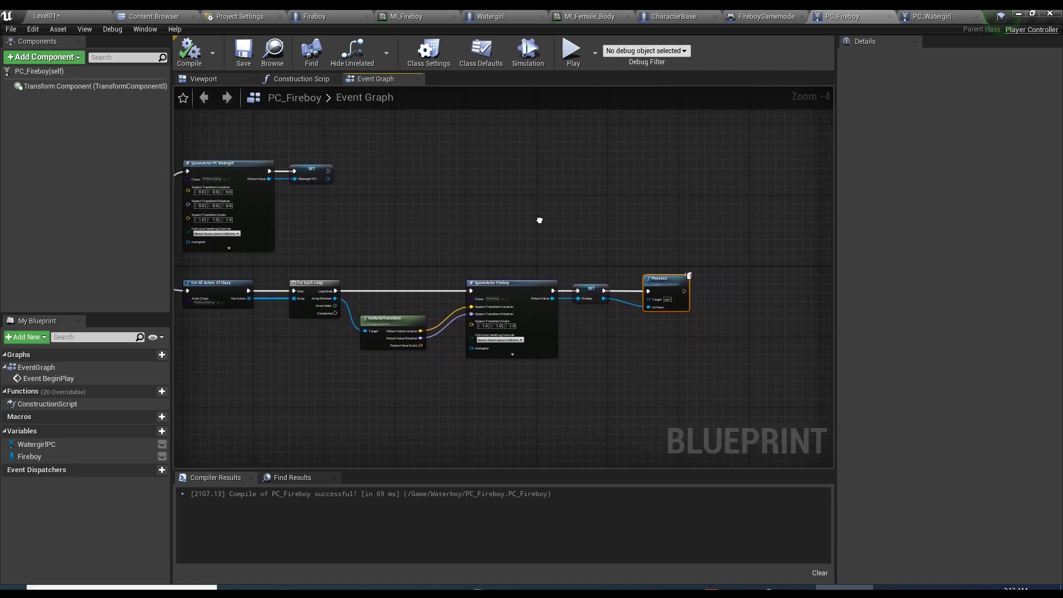
click(537, 339)
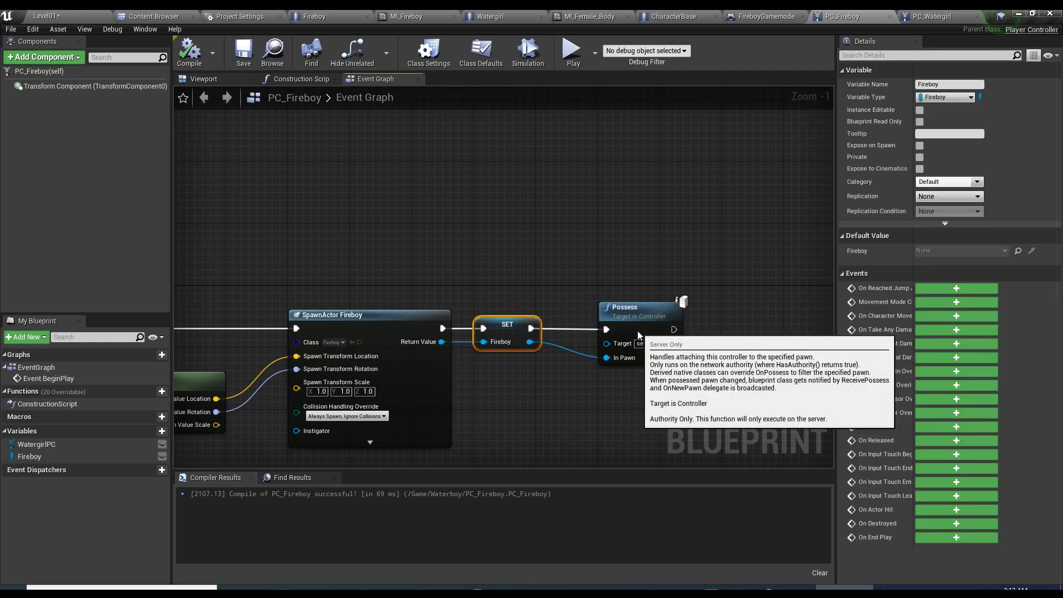
drag(562, 251, 183, 443)
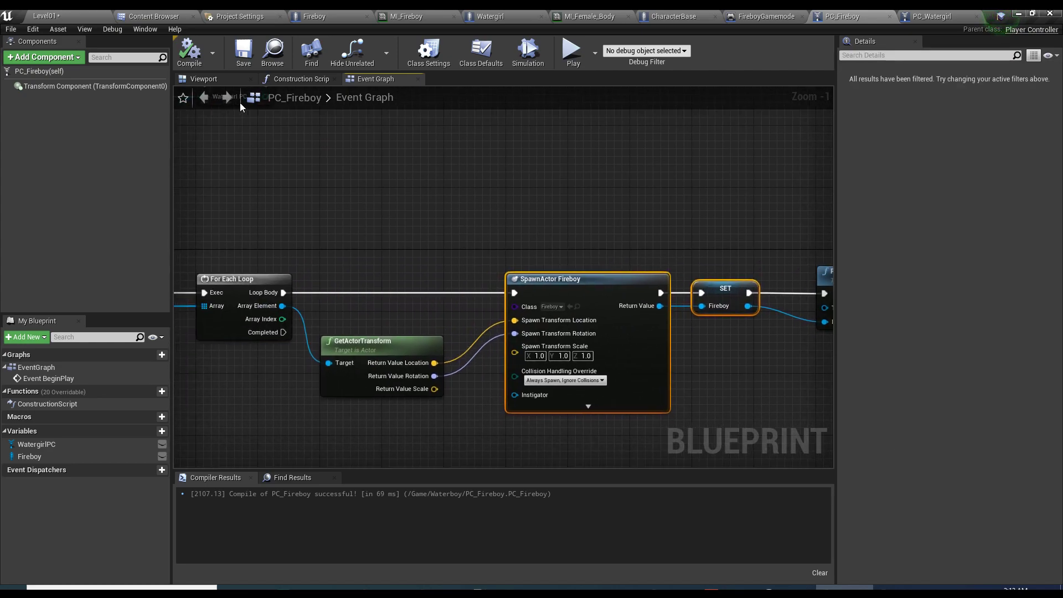
click(573, 51)
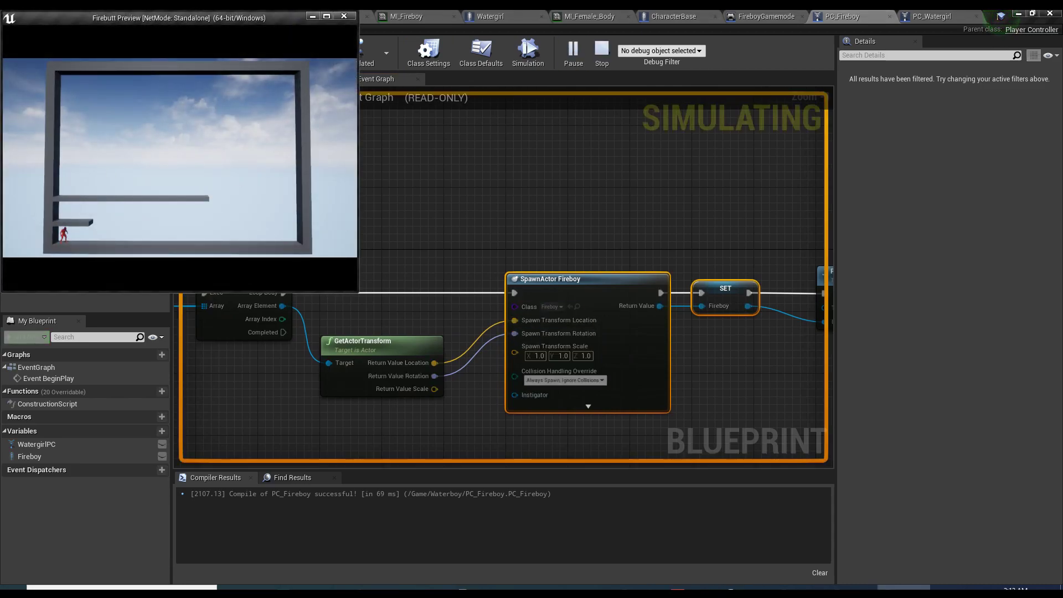
- End the preview, play and stop Level01 in the viewport, then return to PC_Fireboy's Sequence node
key(Escape)
click(44, 15)
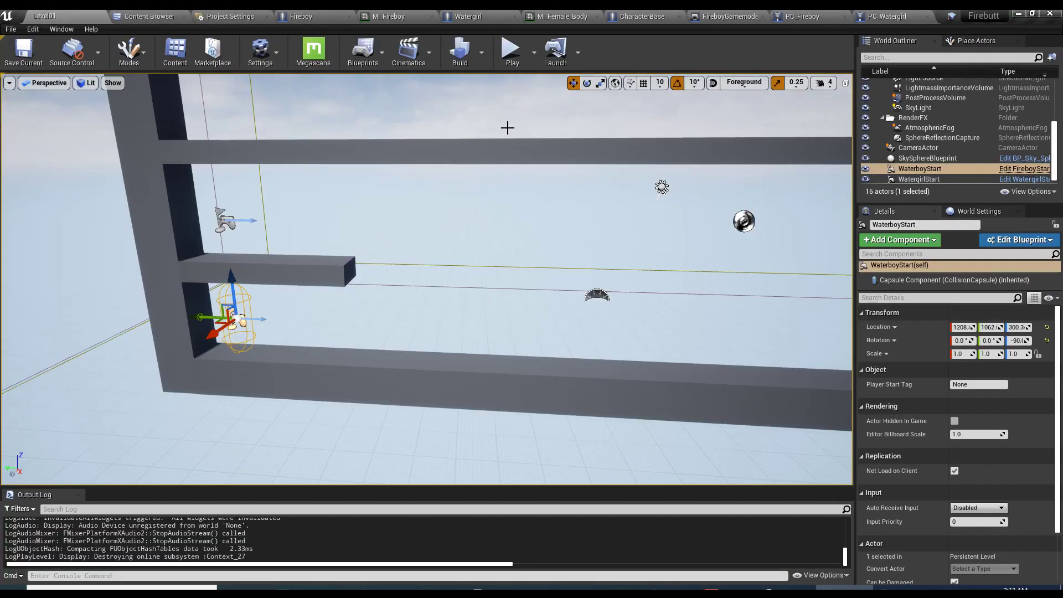
click(510, 49)
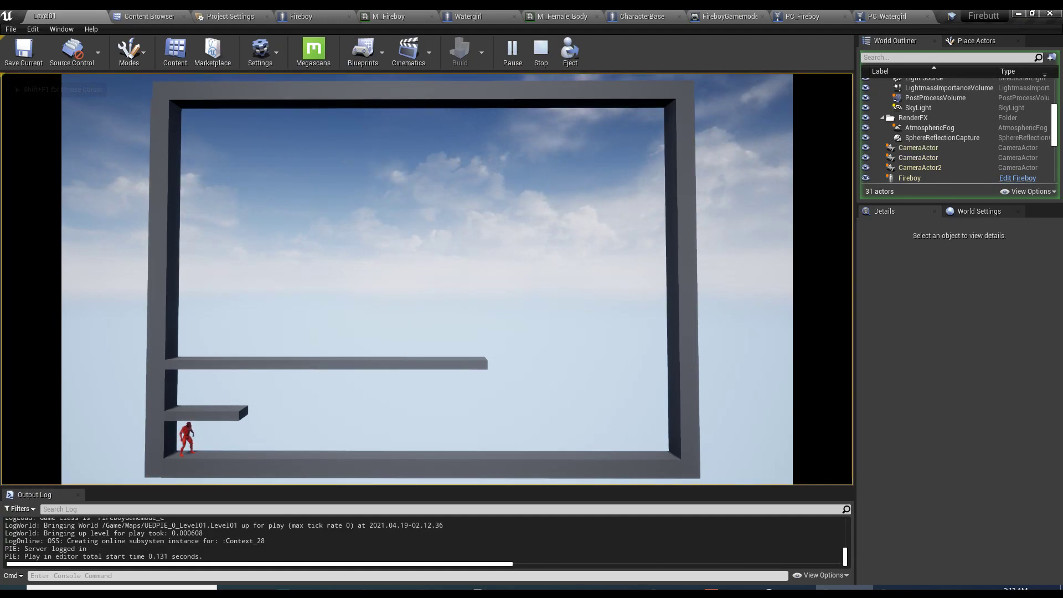
key(Escape)
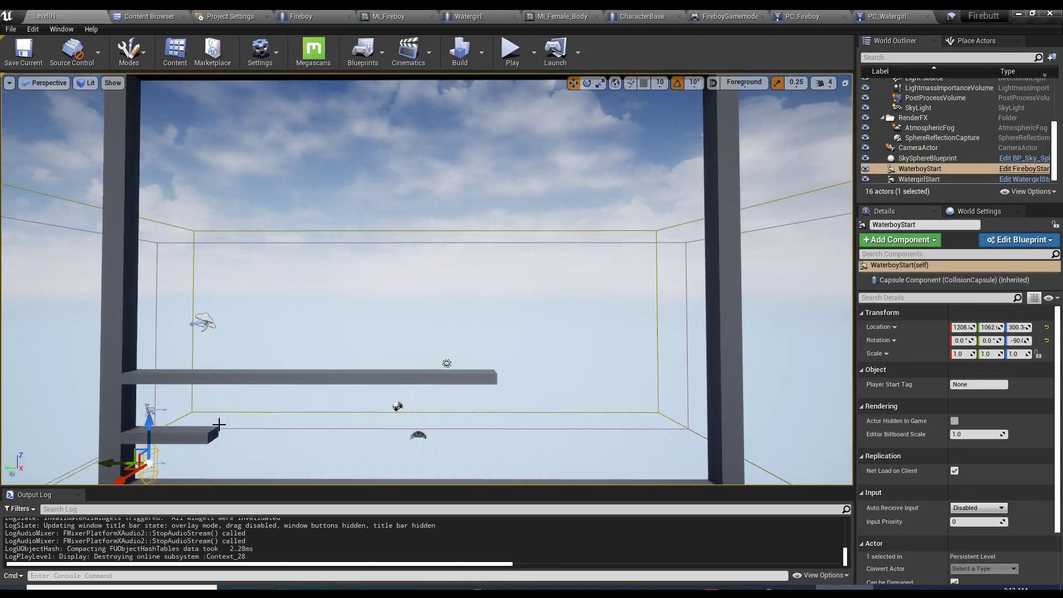
click(803, 16)
right_drag(364, 244, 263, 185)
drag(264, 184, 351, 230)
- Select and copy the Fireboy spawn chain, from Get All Actors through Possess
right_drag(351, 230, 299, 265)
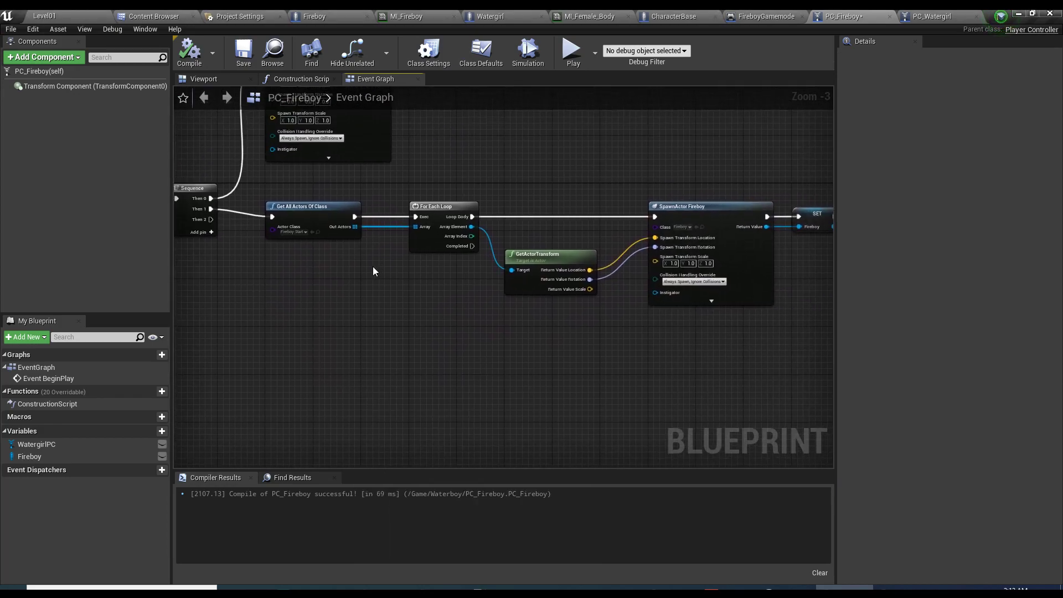
drag(262, 187, 569, 320)
click(415, 293)
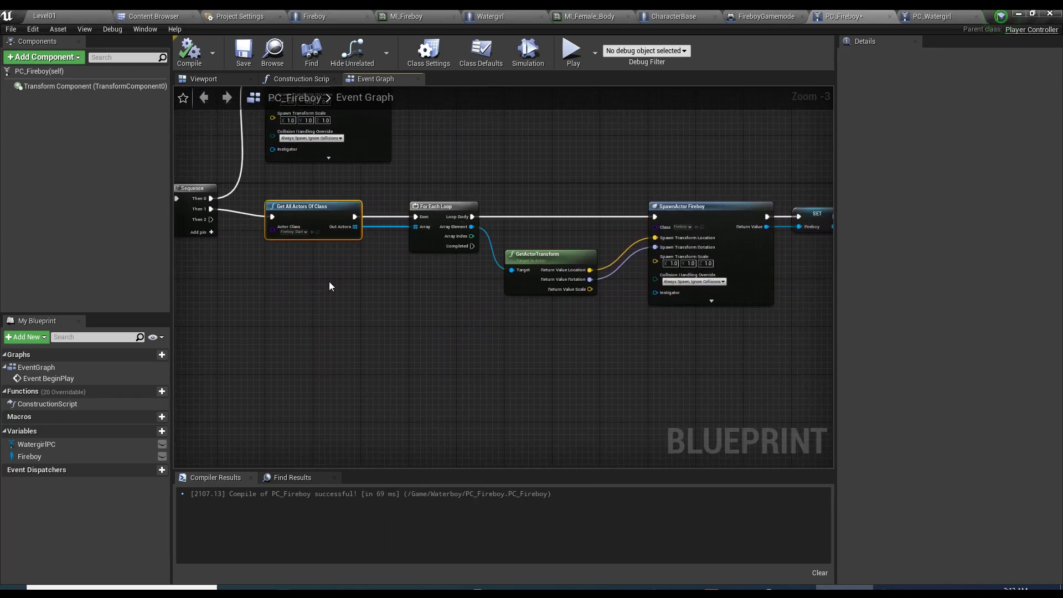
drag(260, 183, 493, 336)
right_drag(494, 335, 781, 304)
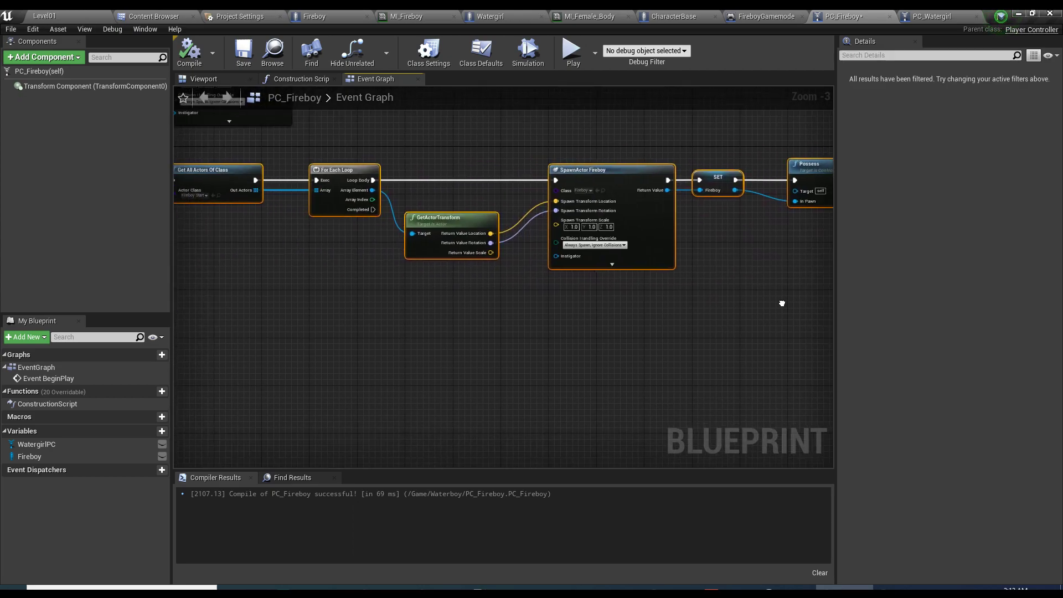
key(ctrl+c)
- Paste a copy of the spawn chain and line it up beneath the original
scroll(529, 261, down, 1)
right_drag(478, 306, 446, 289)
key(ctrl+v)
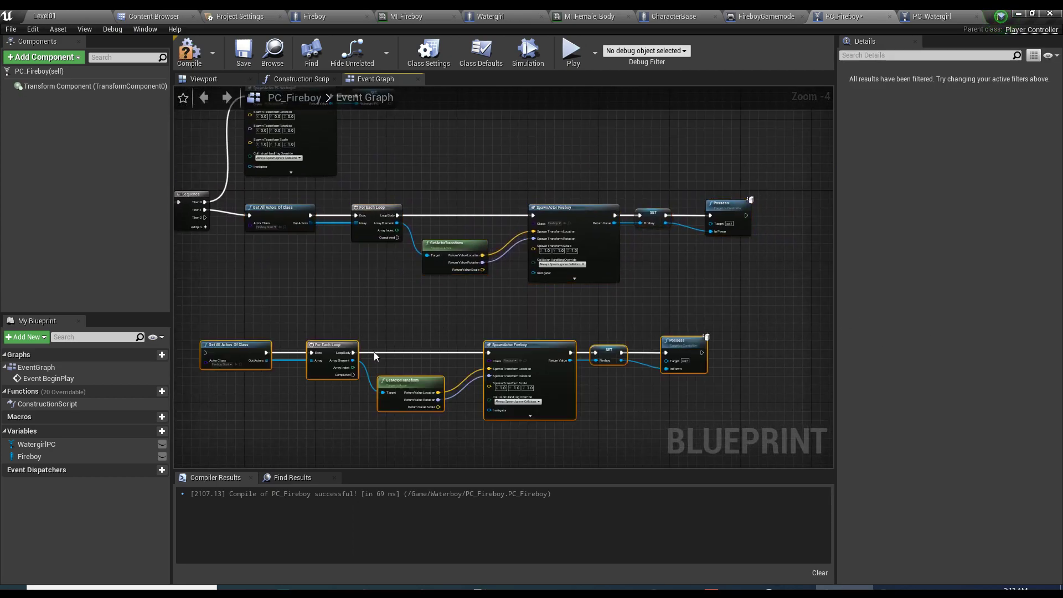
drag(248, 353, 288, 343)
right_drag(287, 344, 342, 300)
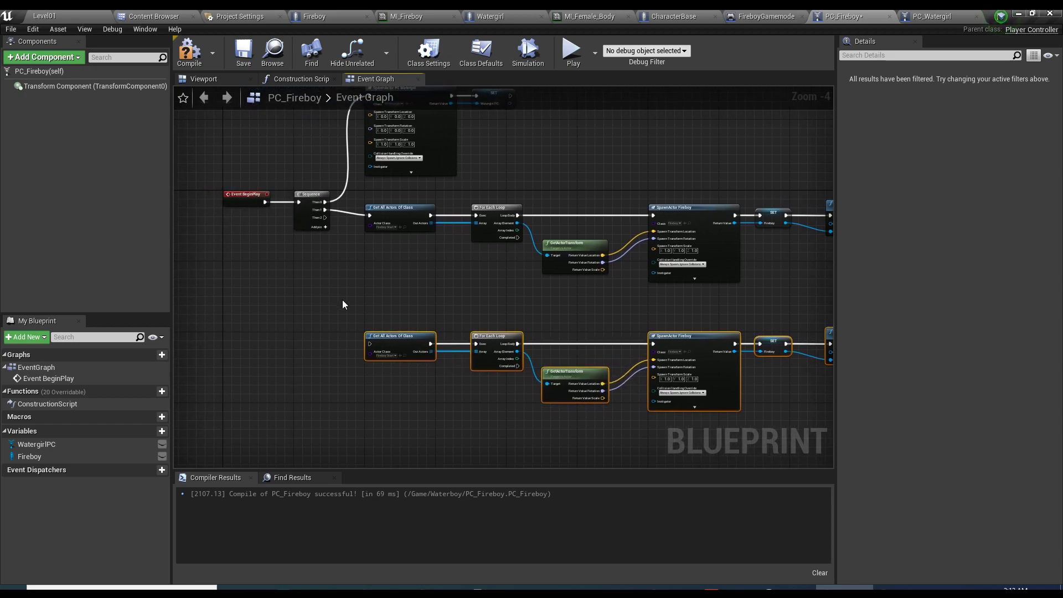
click(342, 300)
scroll(354, 285, up, 2)
- Wire Then 2 into the copy, using actor class WatergirlStart and spawn class Watergirl
drag(310, 185, 380, 374)
right_drag(439, 318, 437, 294)
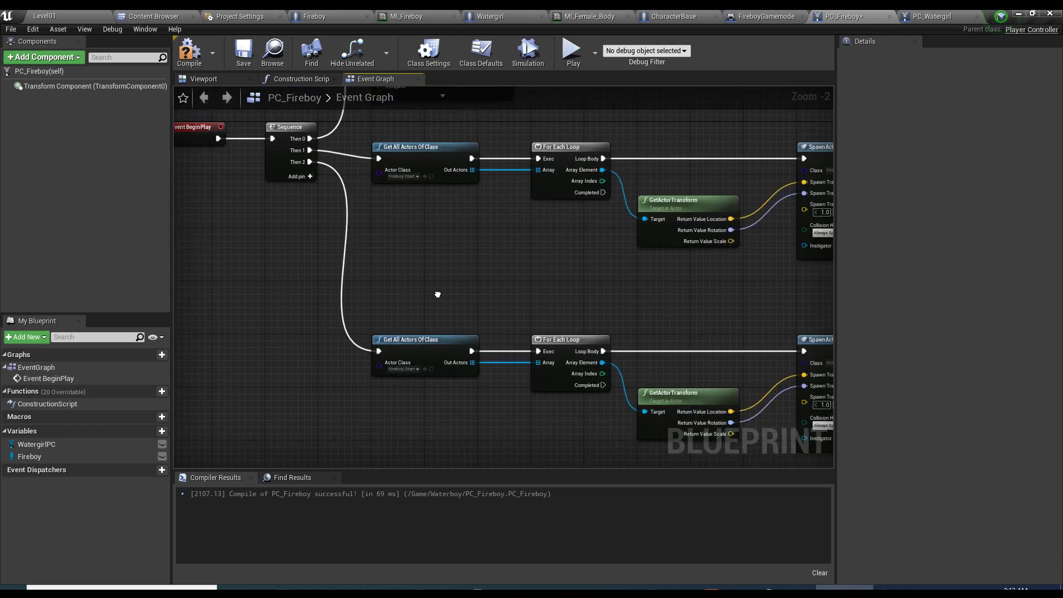
scroll(420, 310, up, 2)
click(401, 314)
text(watergirl)
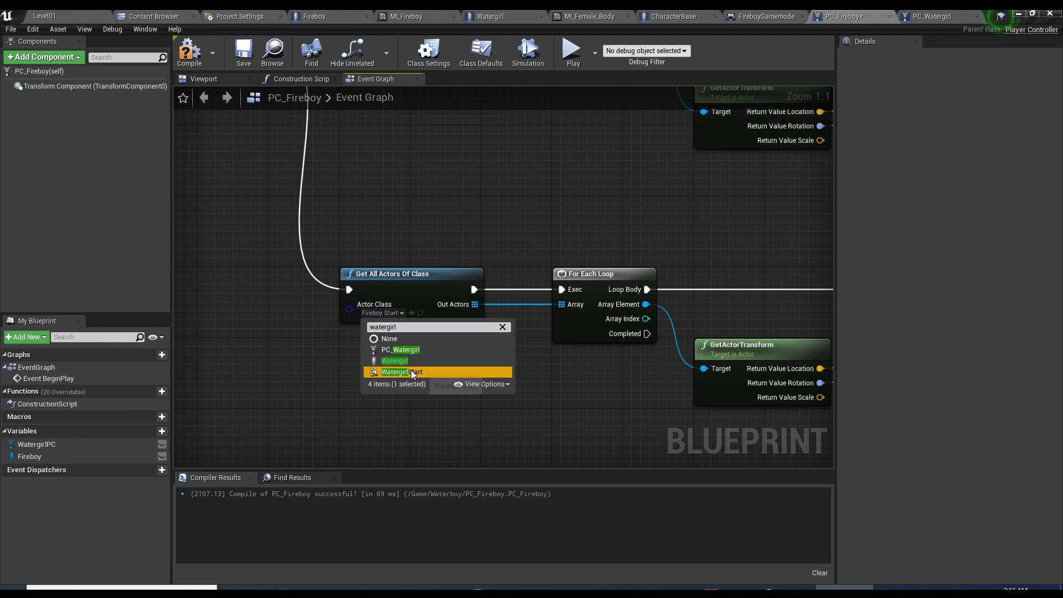
click(411, 369)
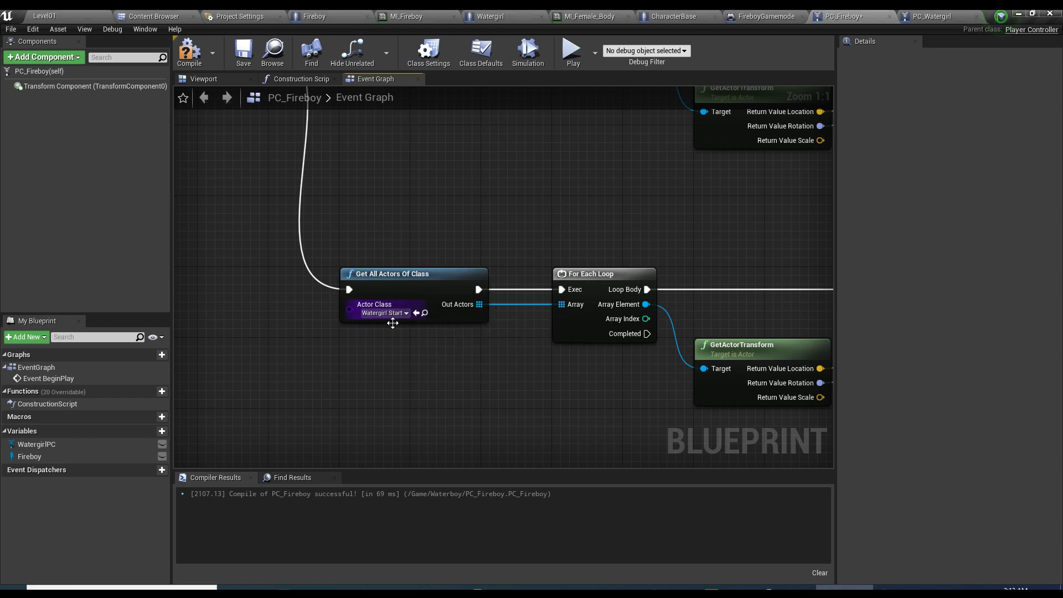
right_drag(392, 322, 399, 348)
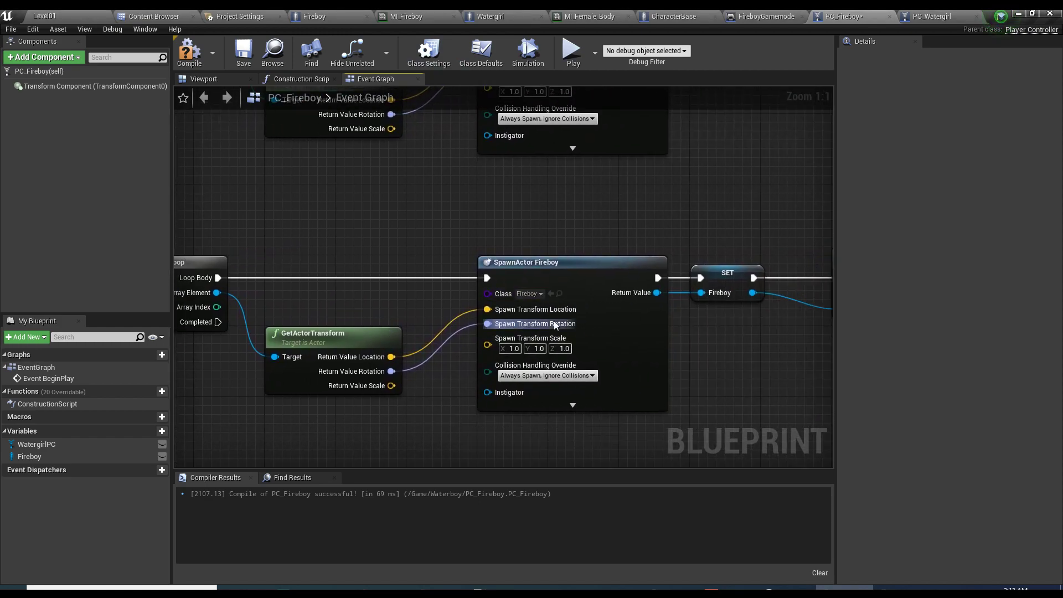
click(528, 293)
text(watergirl)
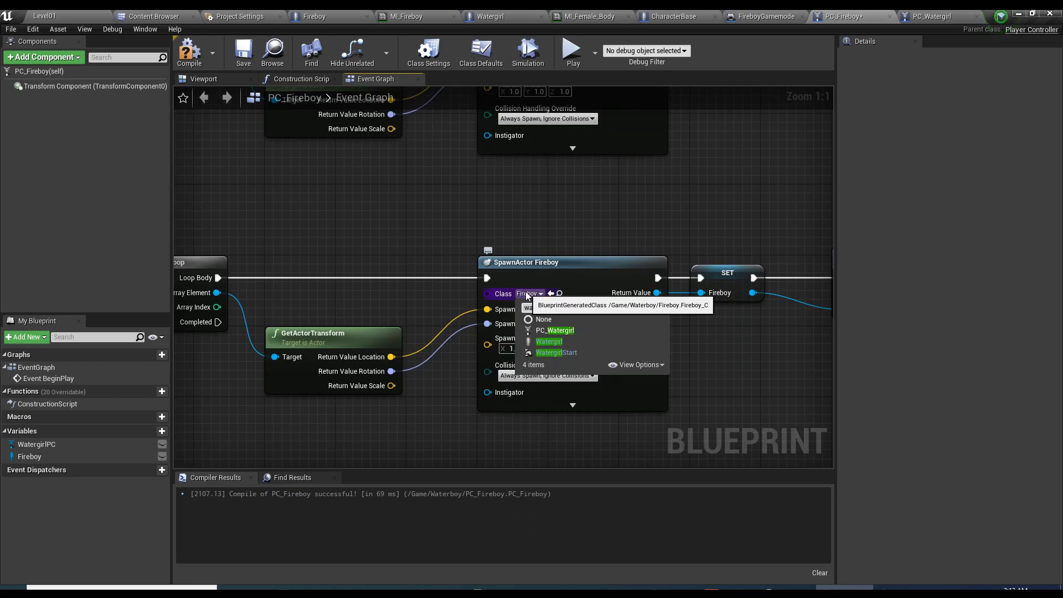
click(549, 342)
- Replace the copied SET Fireboy with a promoted 'Watergirl' variable and connect it to Possess
right_drag(740, 220, 476, 241)
click(465, 301)
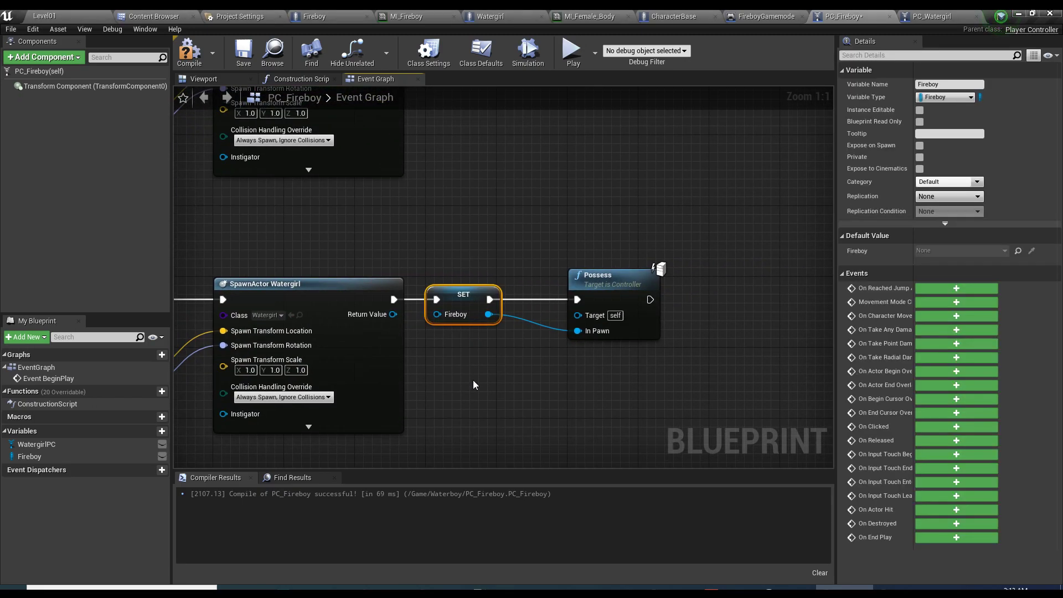
key(Delete)
right_click(393, 313)
click(417, 335)
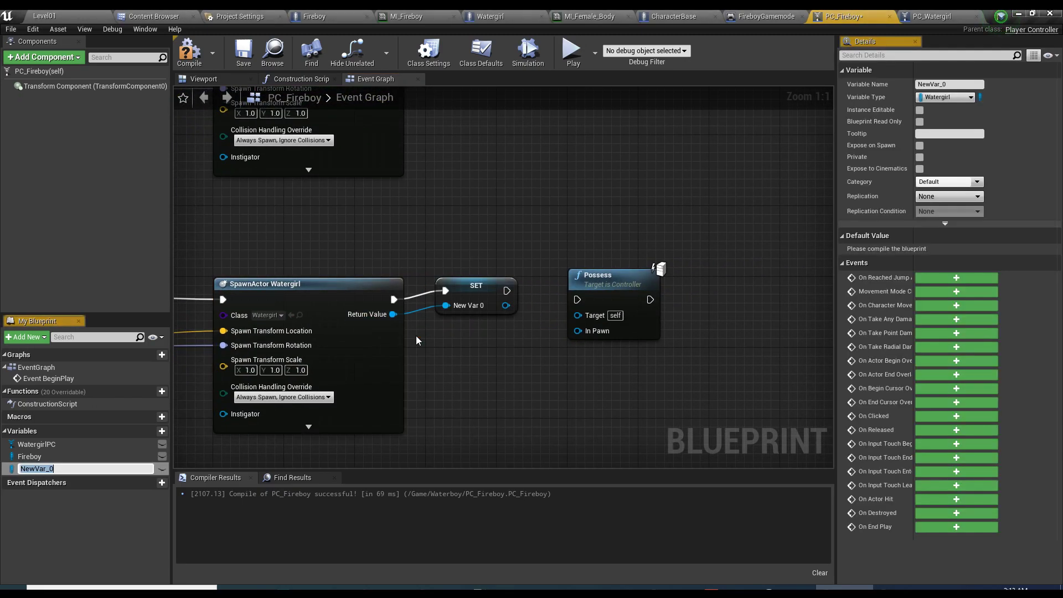
text(Watergirl)
key(Return)
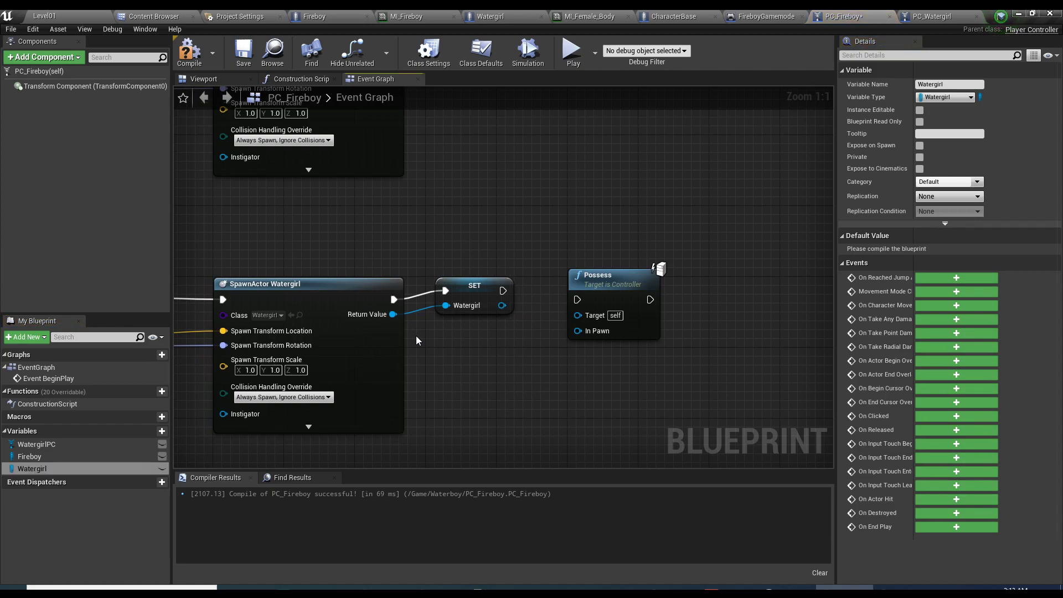
drag(460, 290, 680, 292)
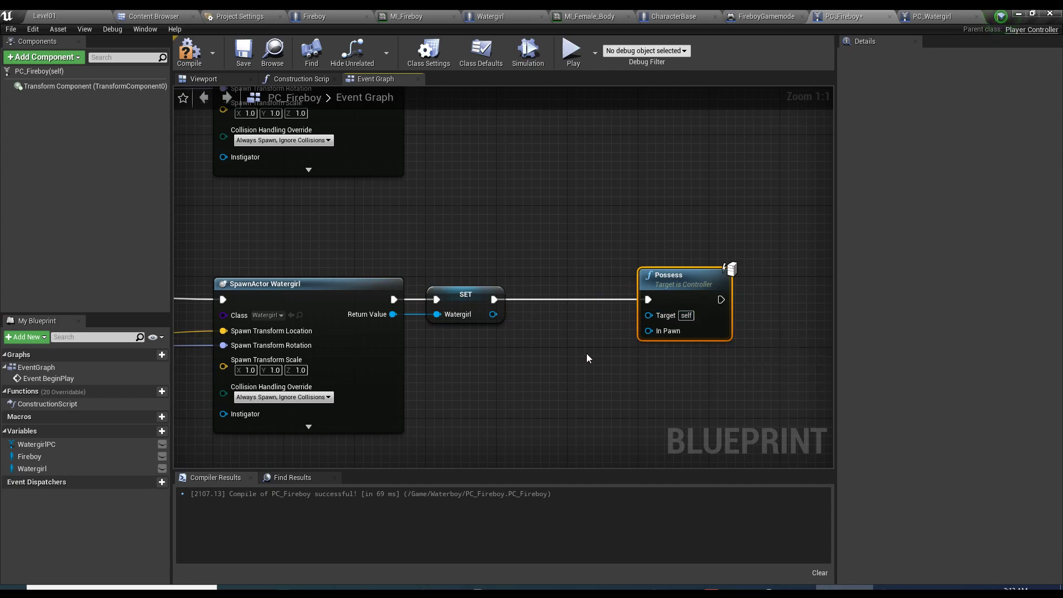
click(585, 360)
drag(563, 235, 459, 377)
- Add a WatergirlPC getter, wire it into the lower Possess node and compile
scroll(592, 337, down, 5)
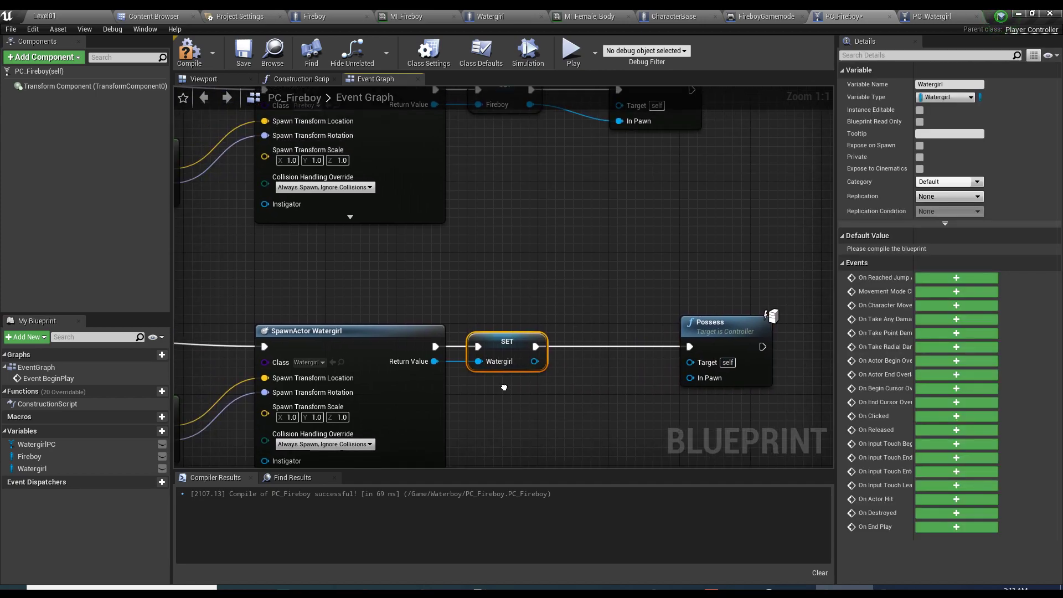
scroll(486, 284, up, 3)
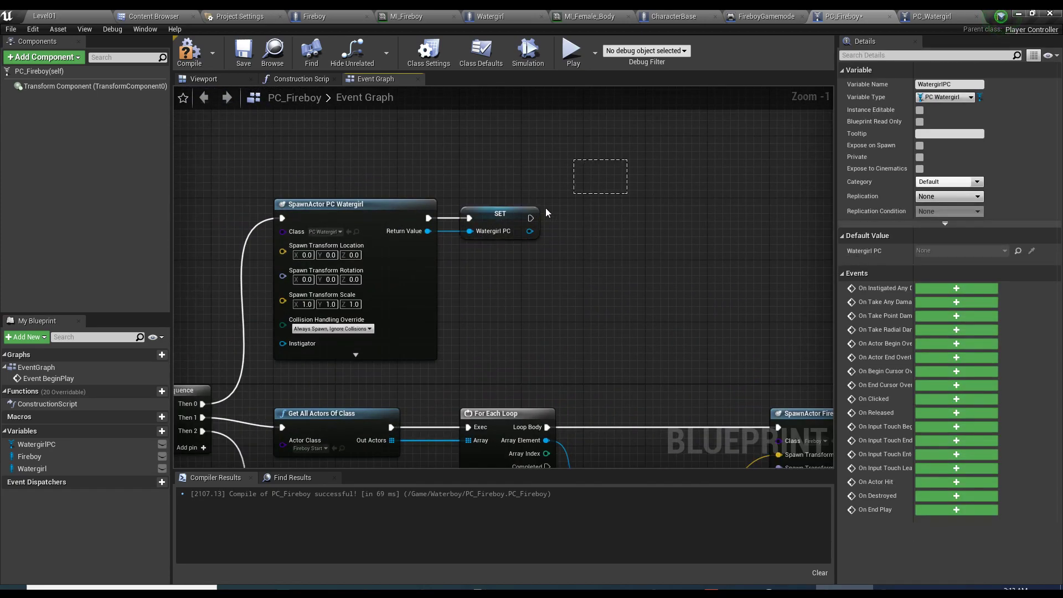
drag(265, 371, 496, 227)
click(496, 227)
scroll(410, 272, down, 5)
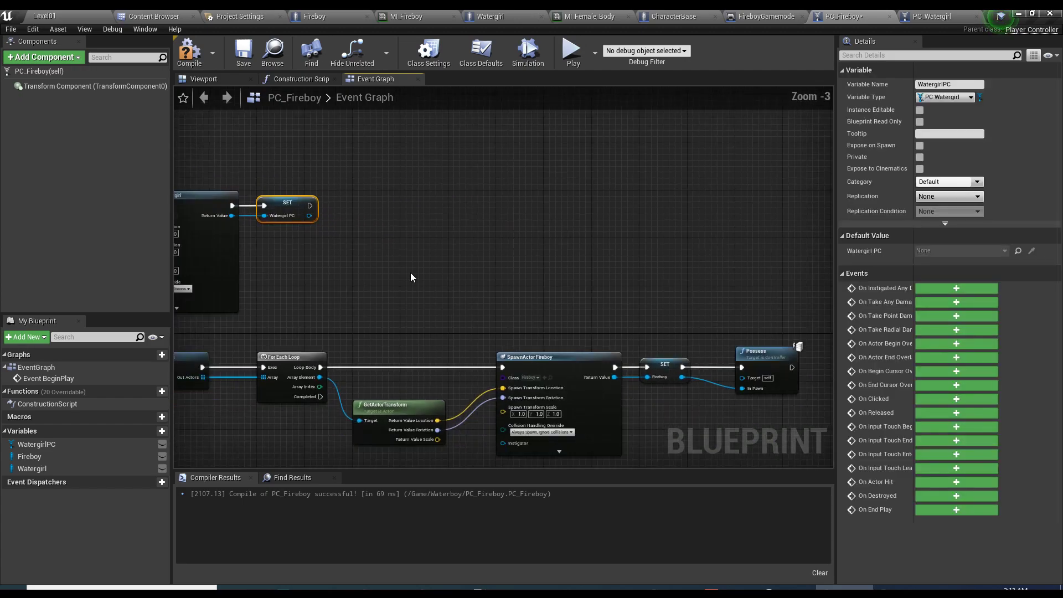
scroll(364, 285, up, 3)
drag(49, 443, 496, 198)
click(390, 247)
scroll(398, 244, up, 3)
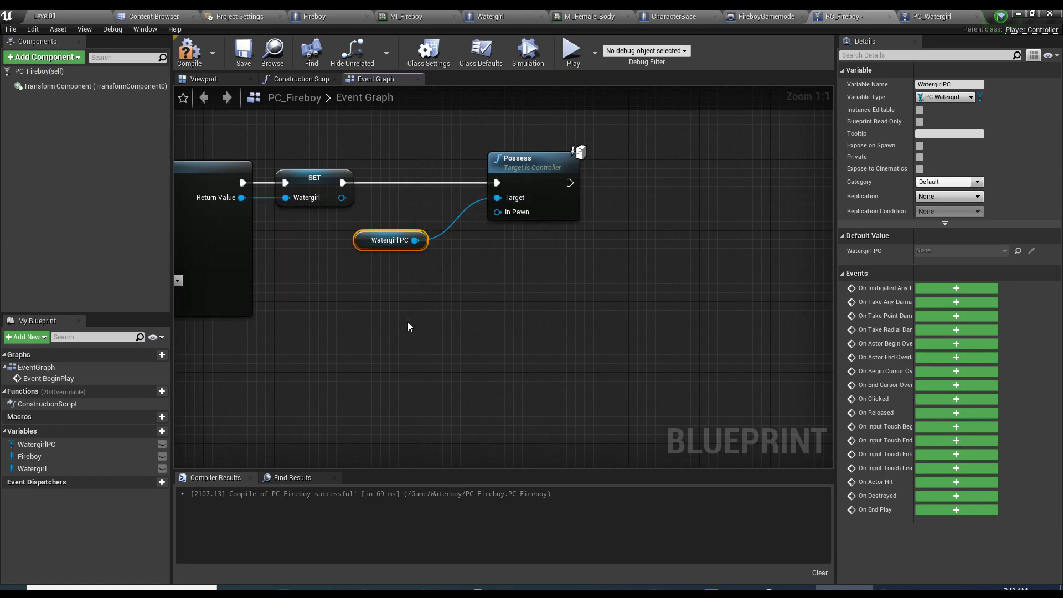
drag(341, 198, 498, 212)
click(189, 52)
- Wire Out Actors into the For Each Loop's Array and Array Element into GetActorTransform's Target, then compile
right_drag(398, 145, 368, 291)
scroll(368, 291, down, 1)
click(369, 291)
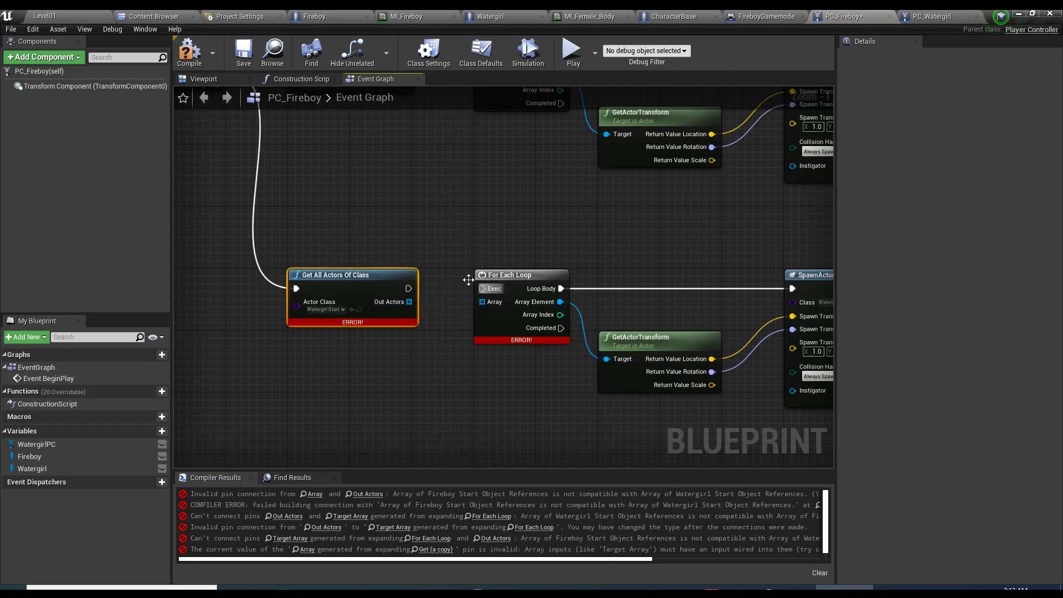
click(189, 51)
drag(409, 302, 559, 320)
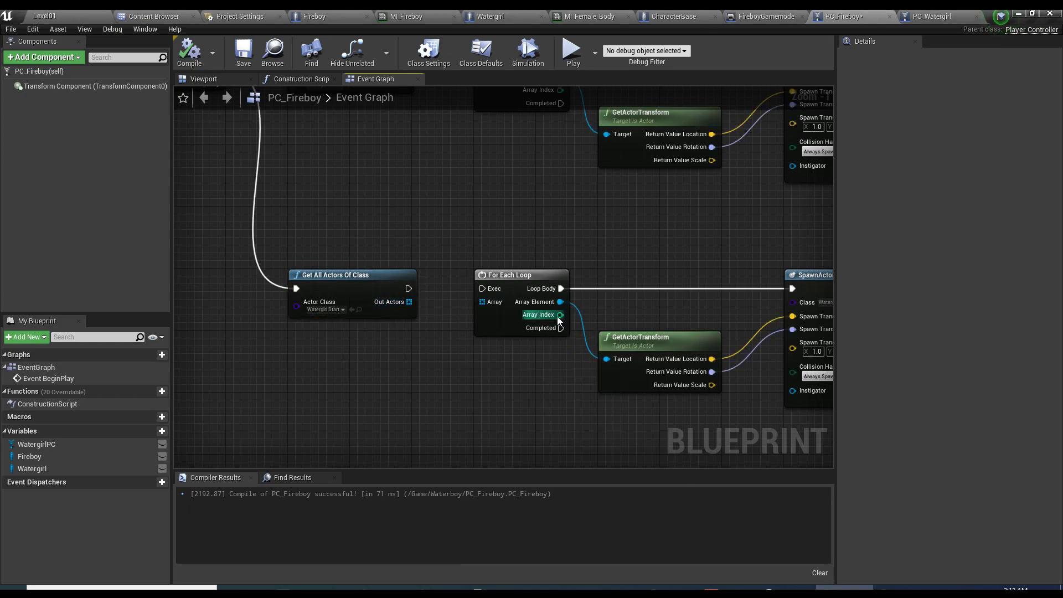
alt+click(560, 302)
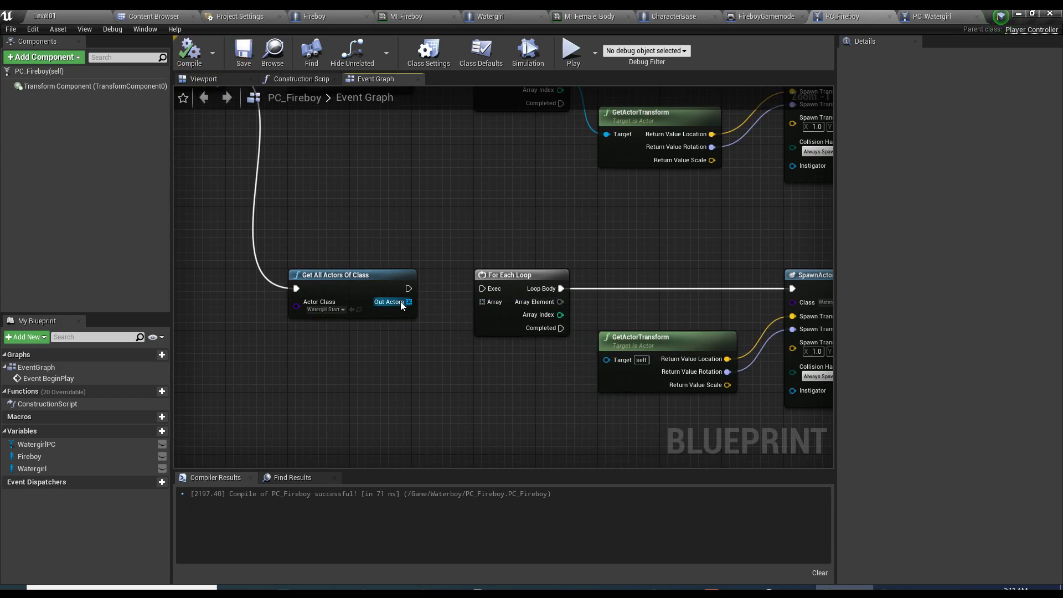
drag(401, 302, 488, 302)
drag(408, 288, 483, 289)
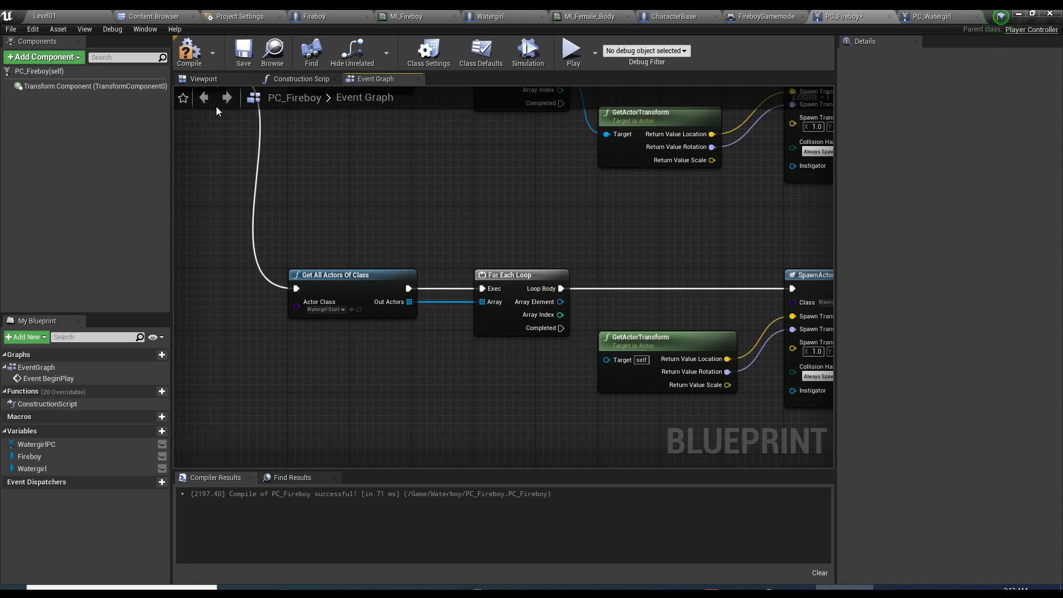
drag(560, 301, 607, 359)
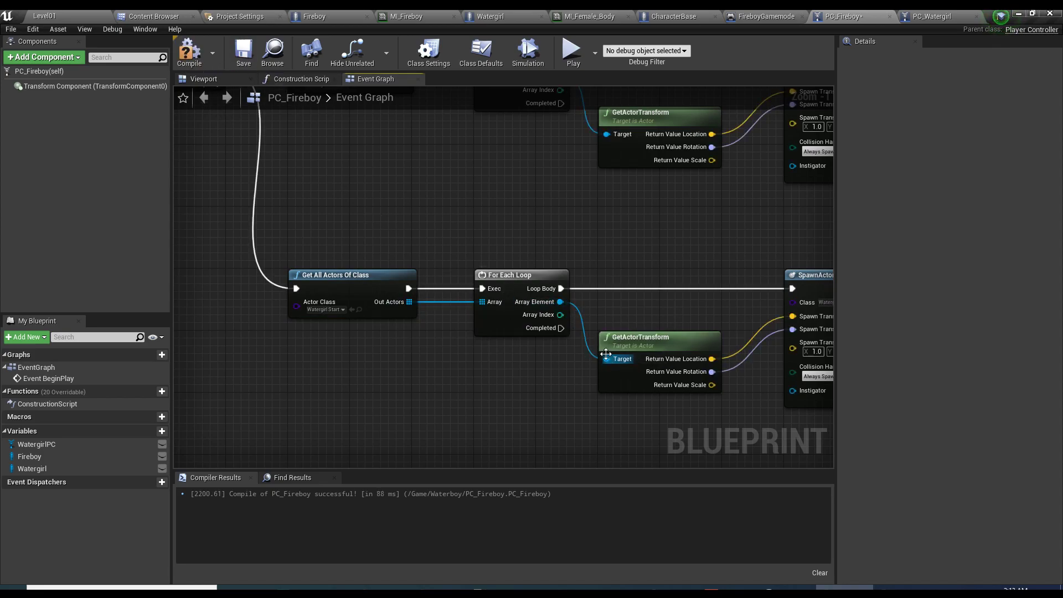
click(185, 58)
scroll(420, 261, down, 2)
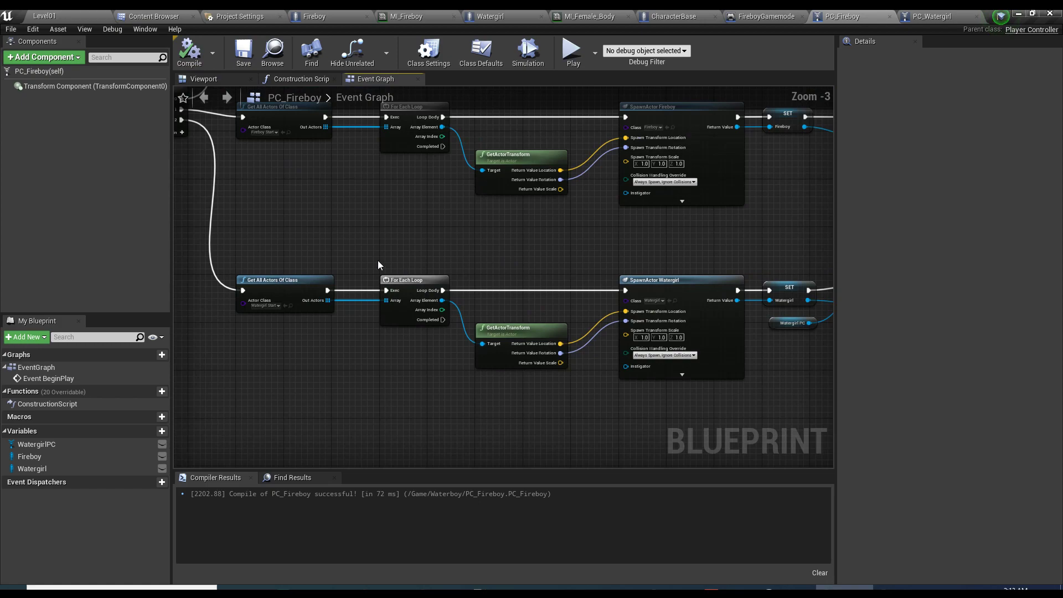
- Break the lower loop's Array and GetActorTransform Target links, then compile
right_drag(377, 260, 430, 272)
drag(317, 162, 527, 235)
click(513, 274)
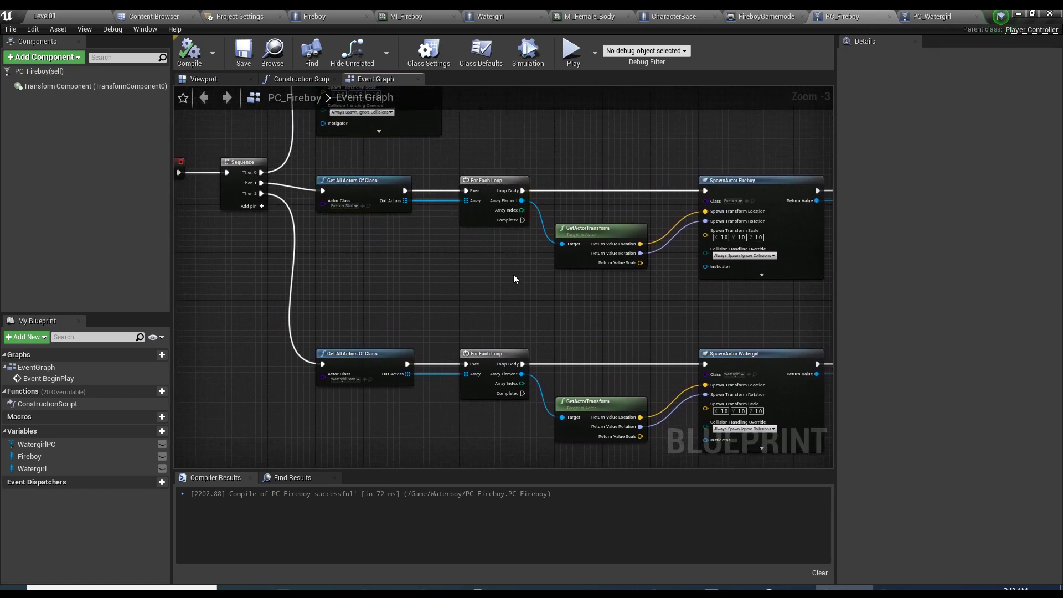
drag(471, 147, 449, 223)
click(460, 247)
scroll(461, 257, up, 1)
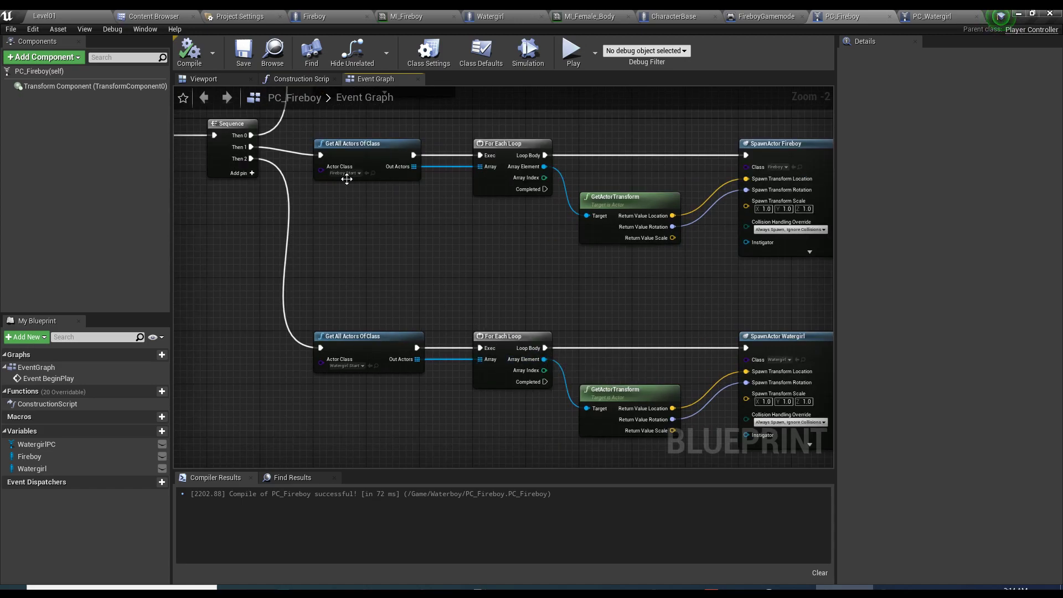
right_drag(353, 172, 302, 137)
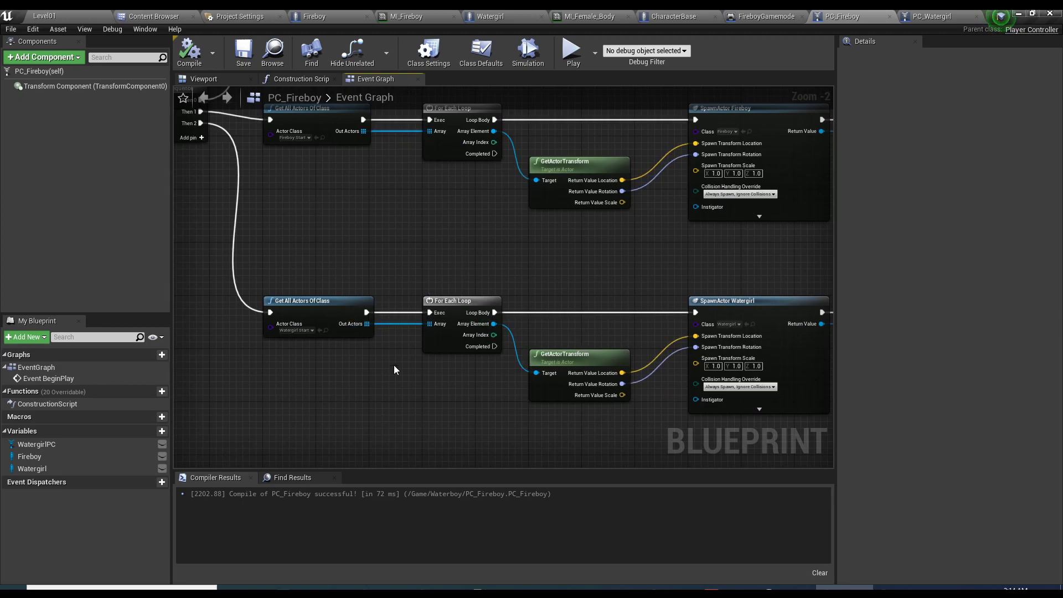
right_drag(433, 271, 438, 340)
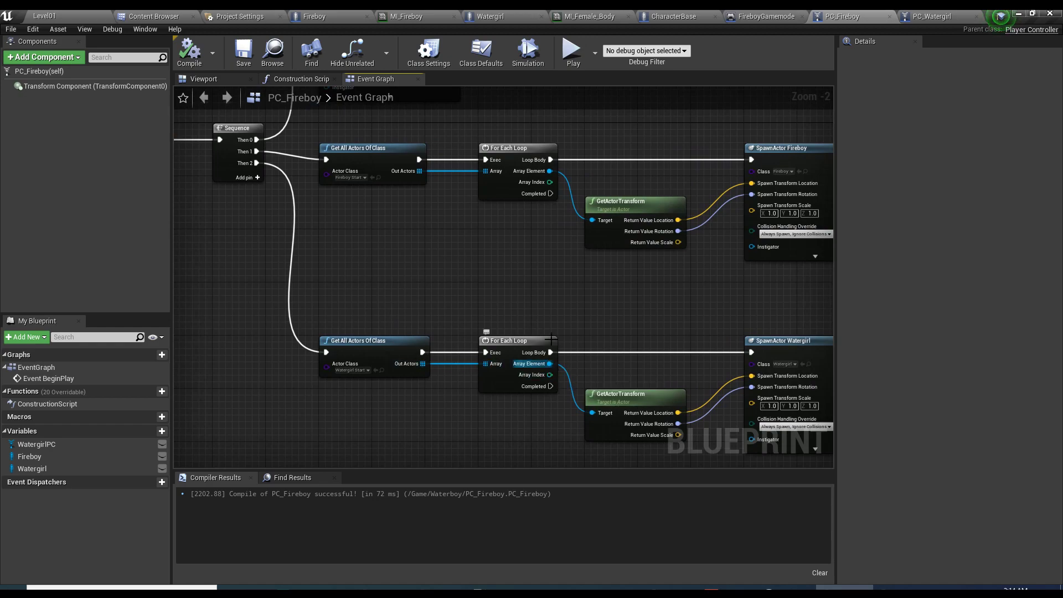
alt+click(423, 363)
alt+click(422, 352)
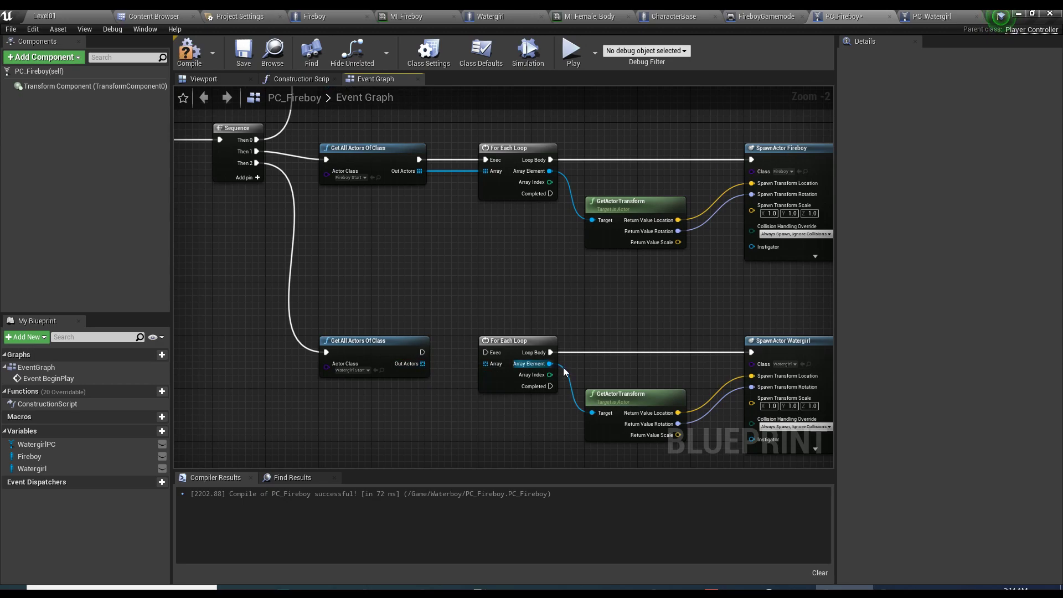
alt+click(549, 363)
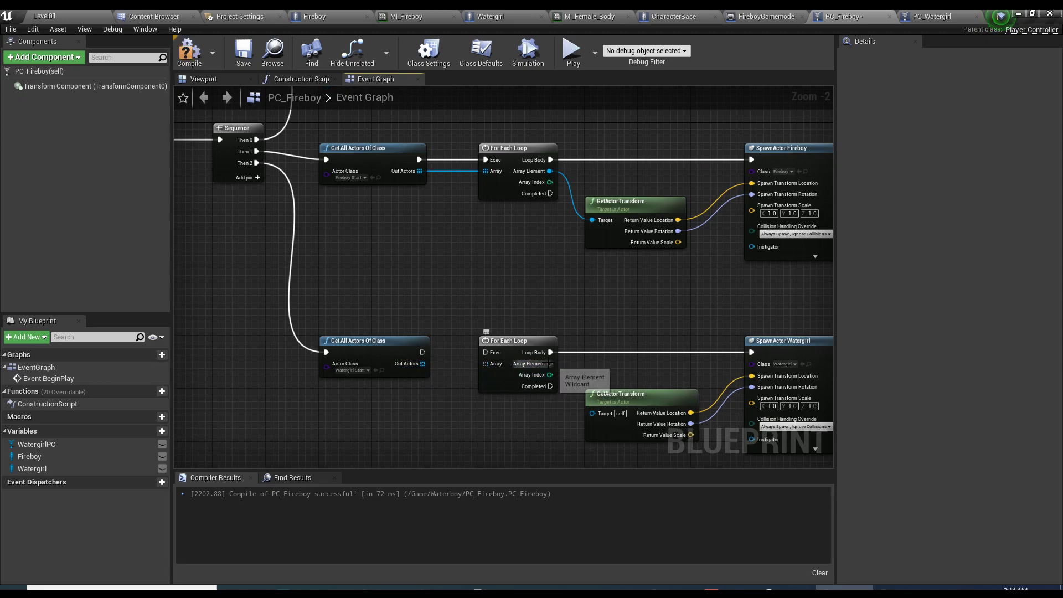
click(189, 49)
- Reconnect Out Actors to Array and Array Element to Target, then compile and save PC_Fireboy
drag(422, 363, 486, 352)
drag(549, 364, 591, 413)
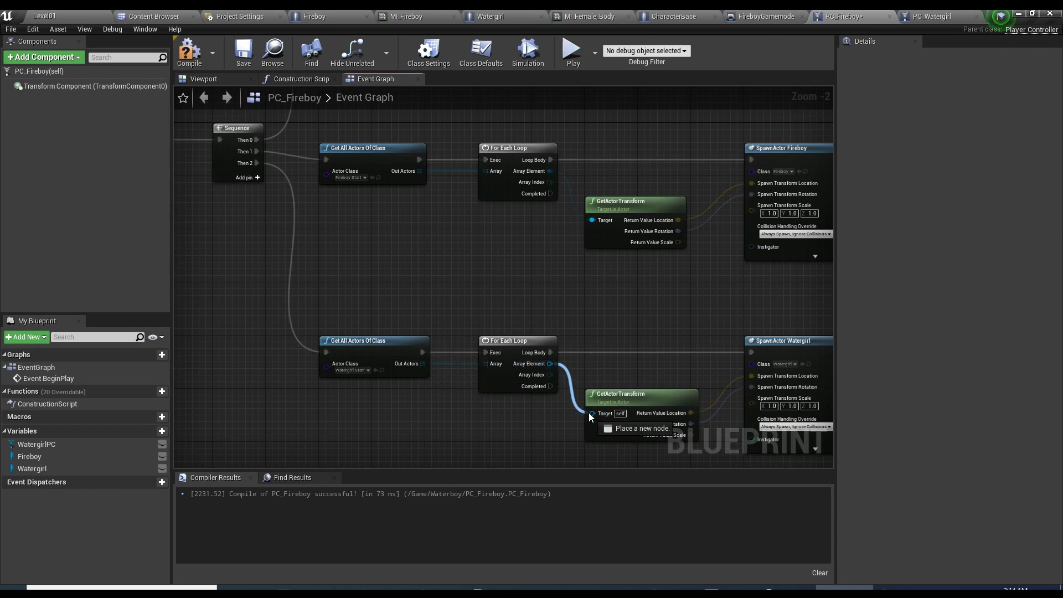
click(189, 50)
click(244, 50)
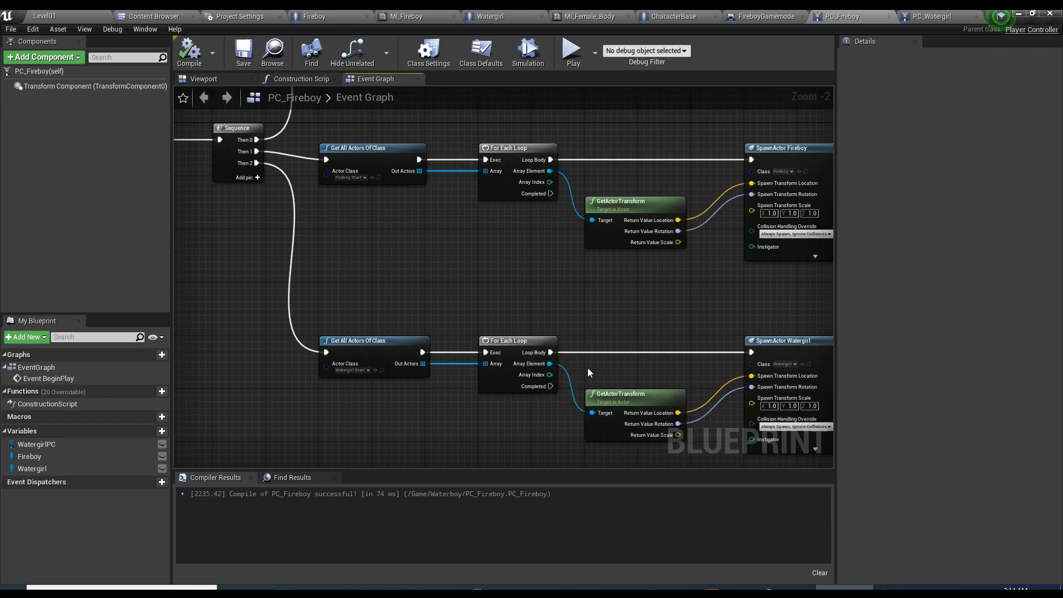
right_drag(588, 372, 460, 347)
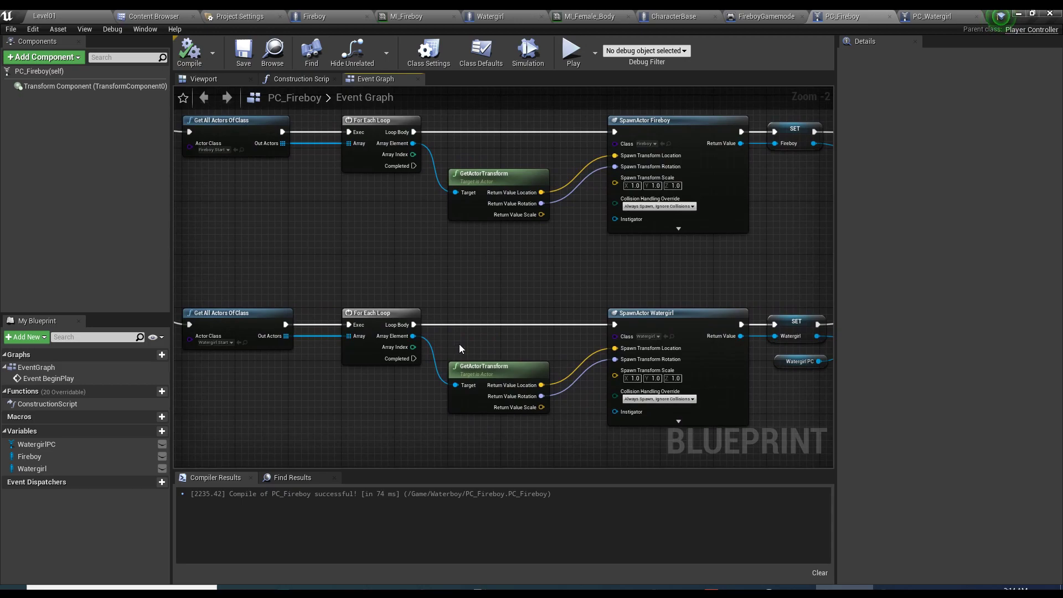
scroll(459, 338, down, 2)
- Play Level01 to confirm Fireboy and Watergirl spawn, then return to PC_Fireboy's spawning network
click(44, 15)
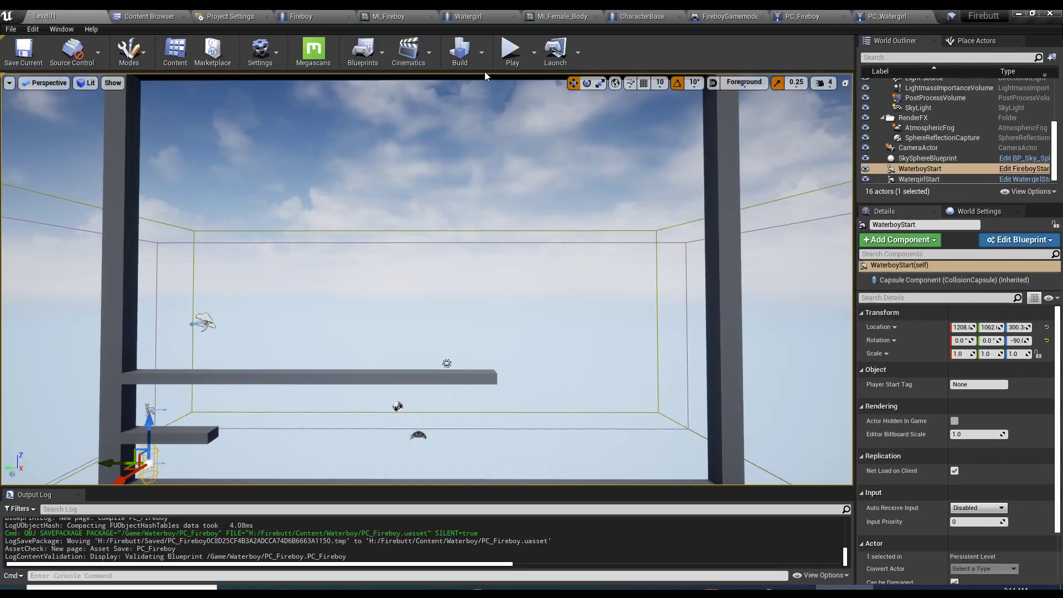
click(510, 51)
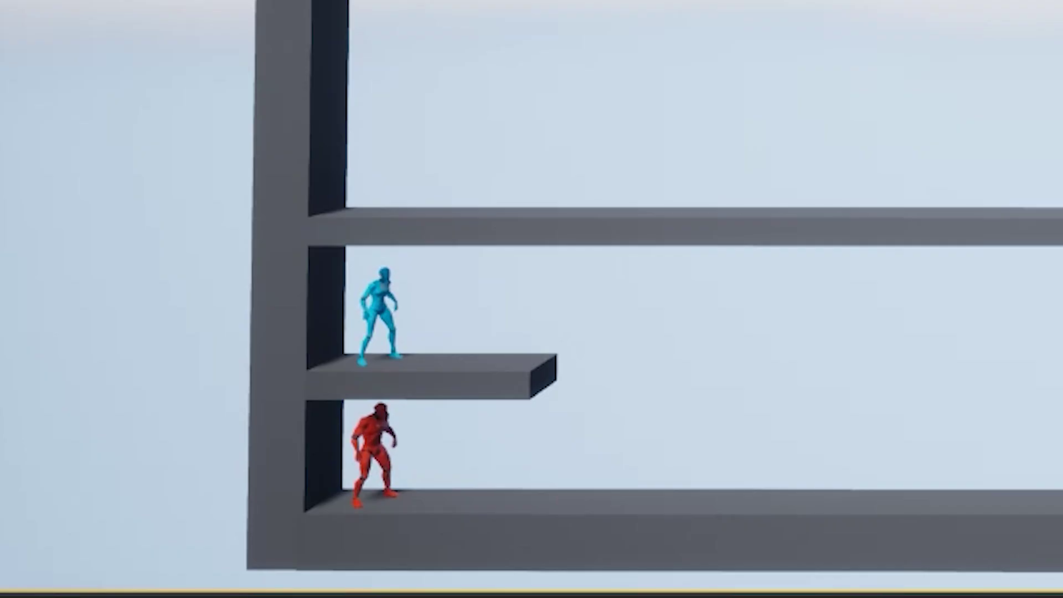
key(Escape)
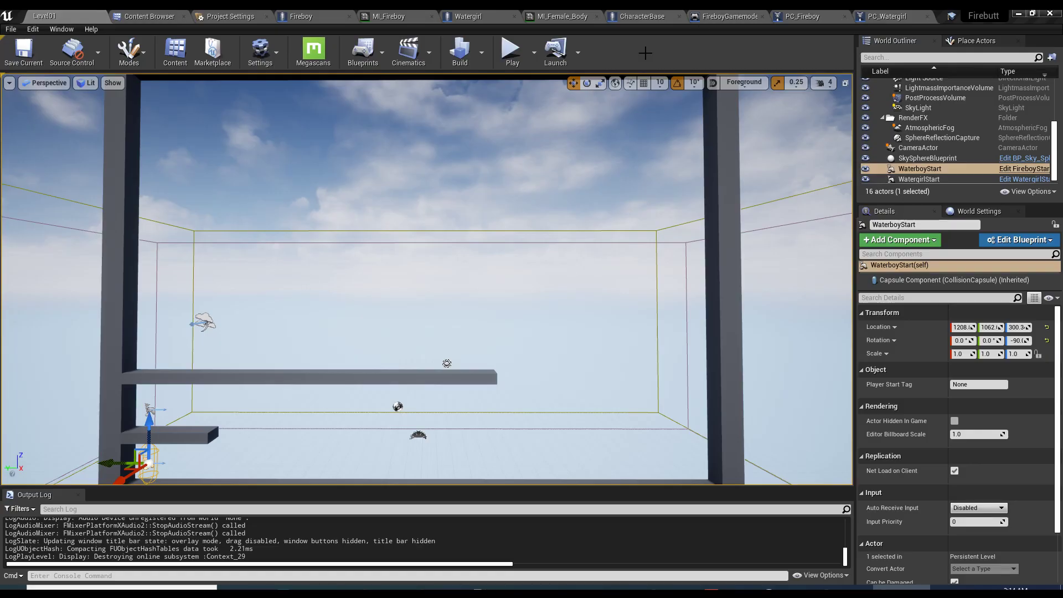
click(811, 15)
scroll(507, 271, down, 1)
right_drag(542, 221, 507, 270)
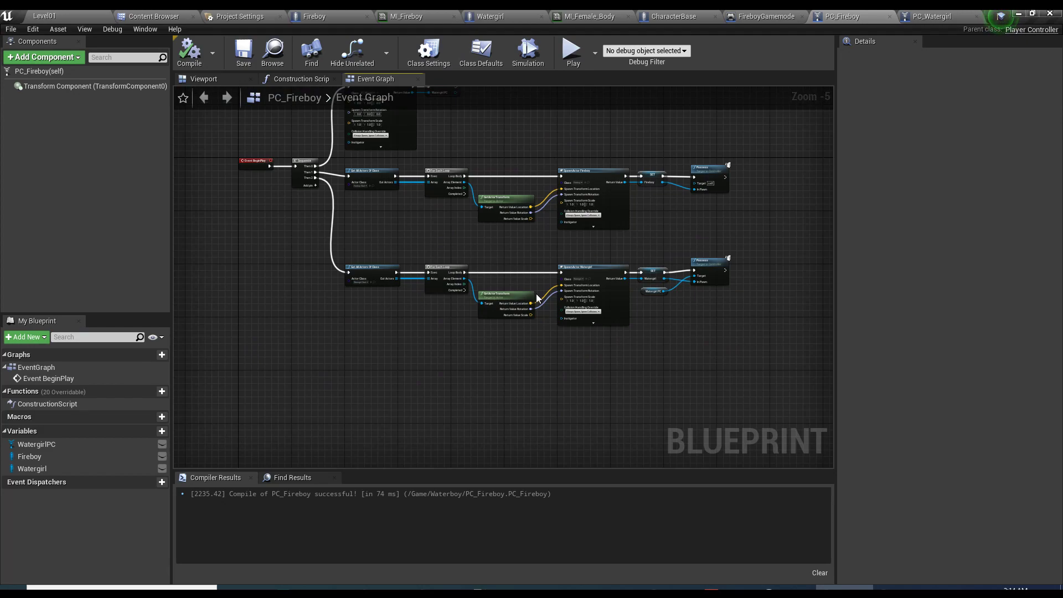
- Add an InputAction FireboyJump event in empty space below the spawning network
right_drag(309, 369, 344, 304)
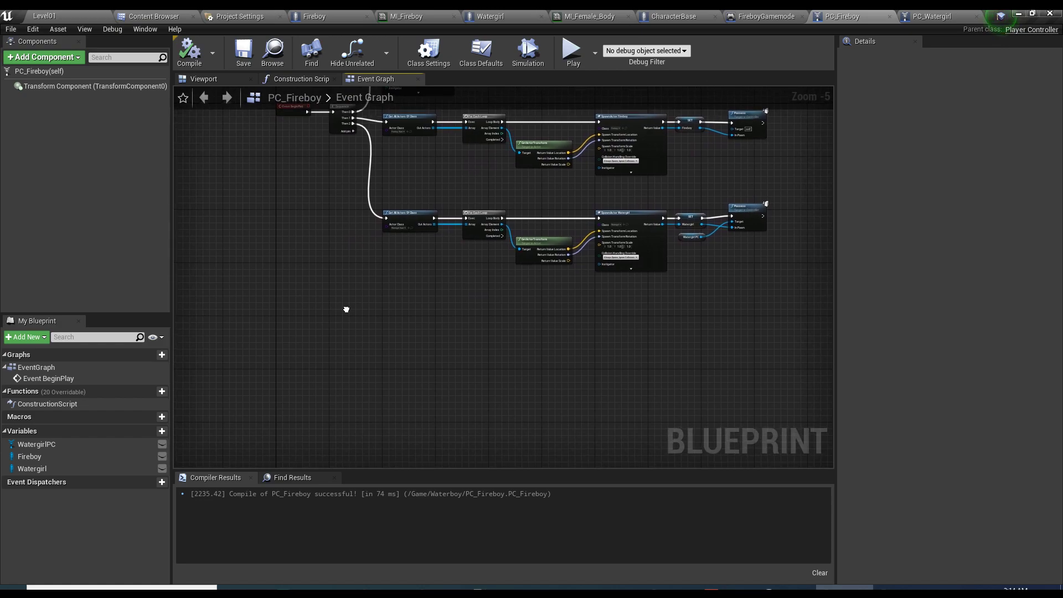
right_drag(431, 318, 626, 342)
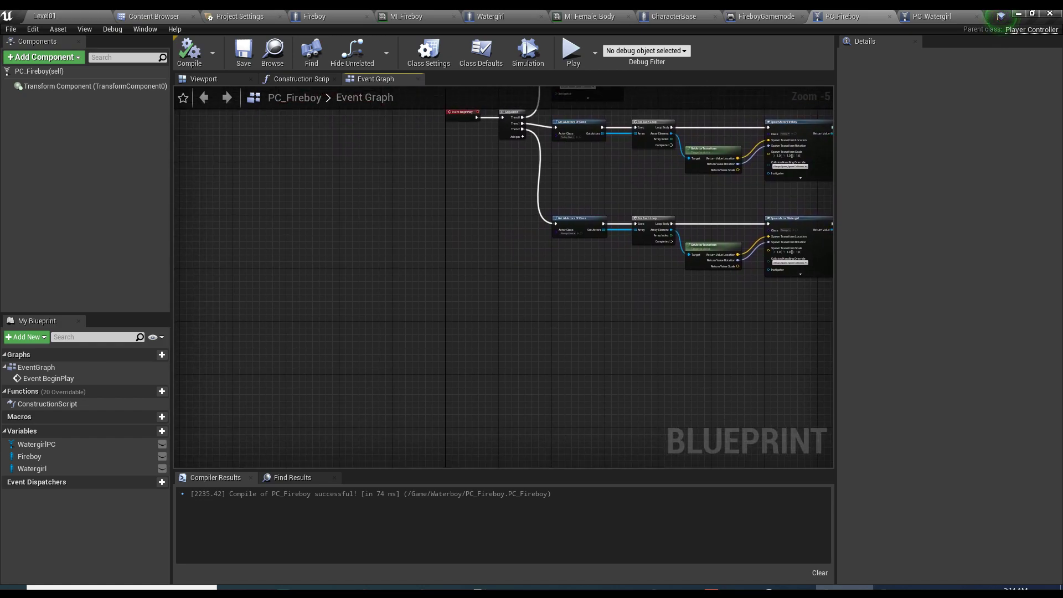
scroll(384, 304, up, 2)
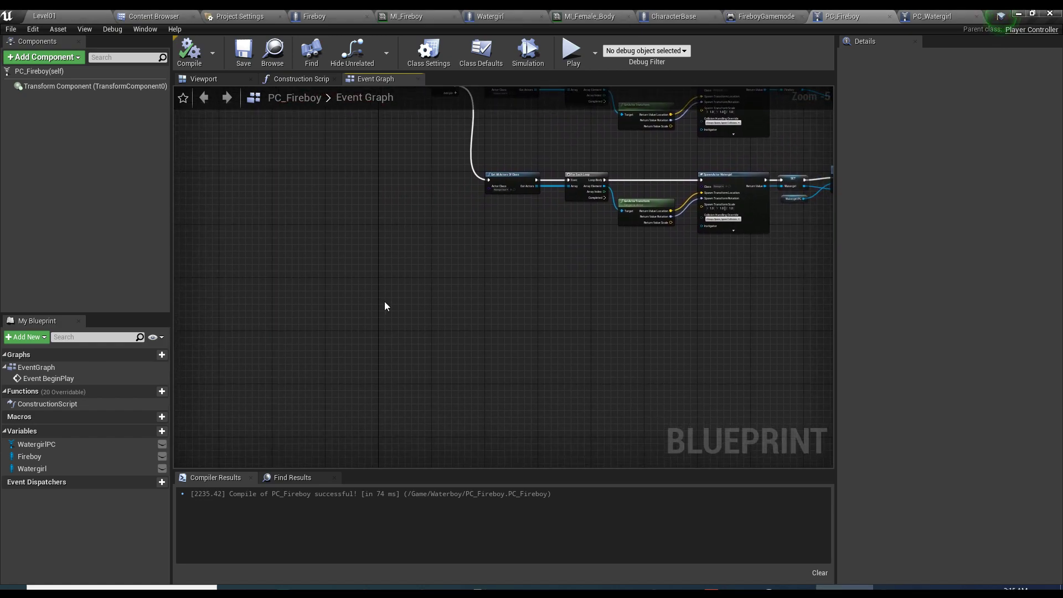
right_click(393, 288)
text(jump)
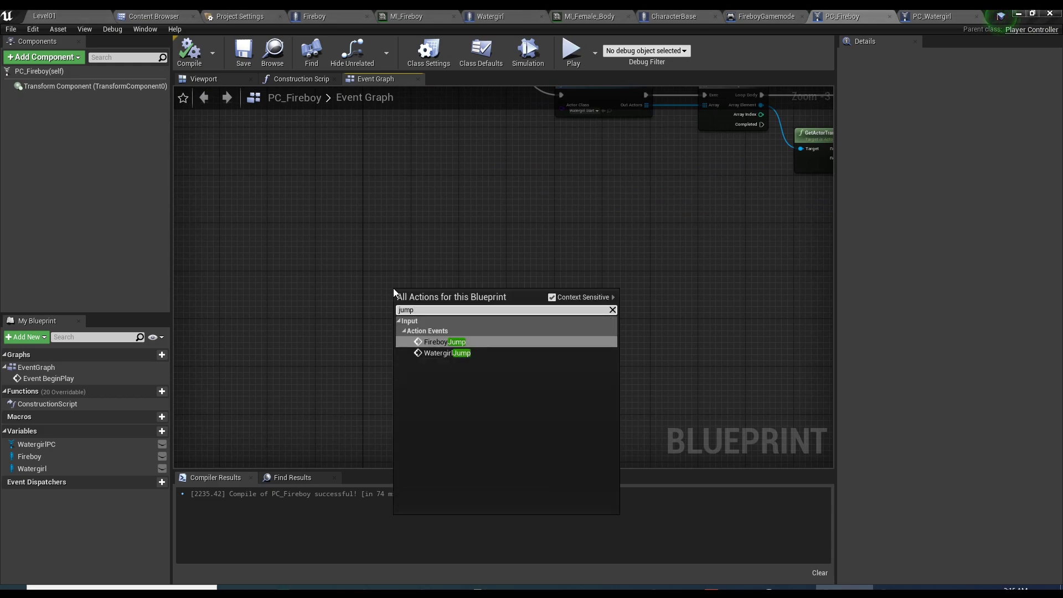
click(425, 342)
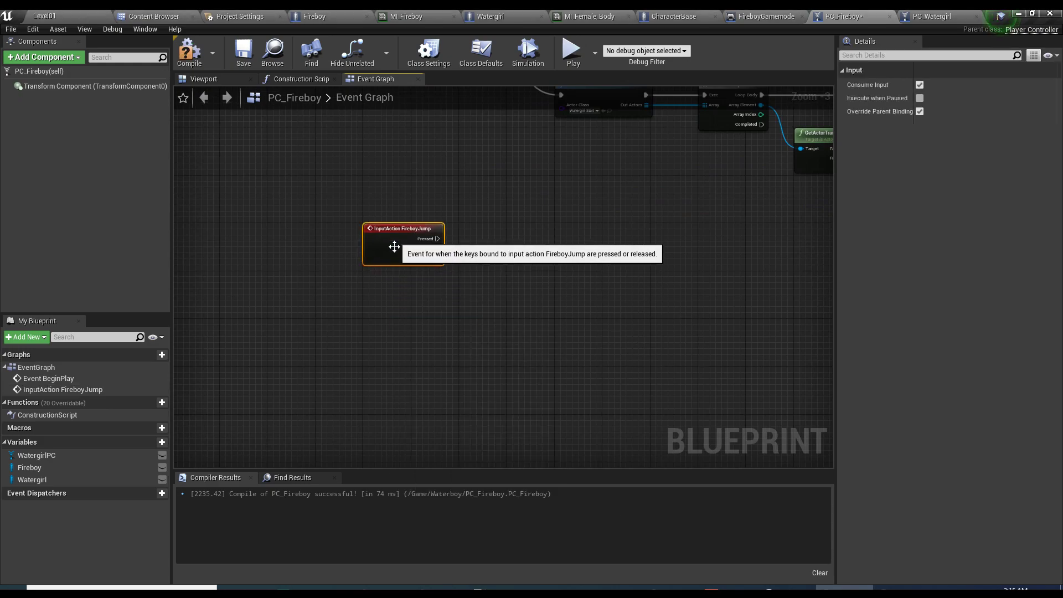
- Add an InputAction WatergirlJump event below it and drop the Fireboy variable into the graph
right_click(384, 349)
text(jump)
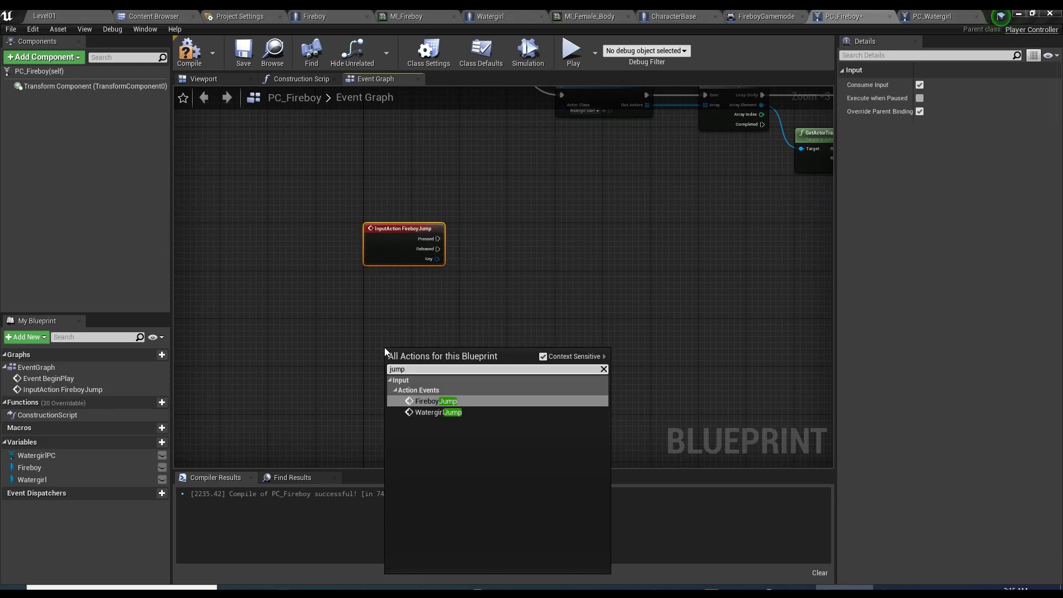
click(443, 412)
right_drag(390, 377, 400, 307)
scroll(400, 310, up, 1)
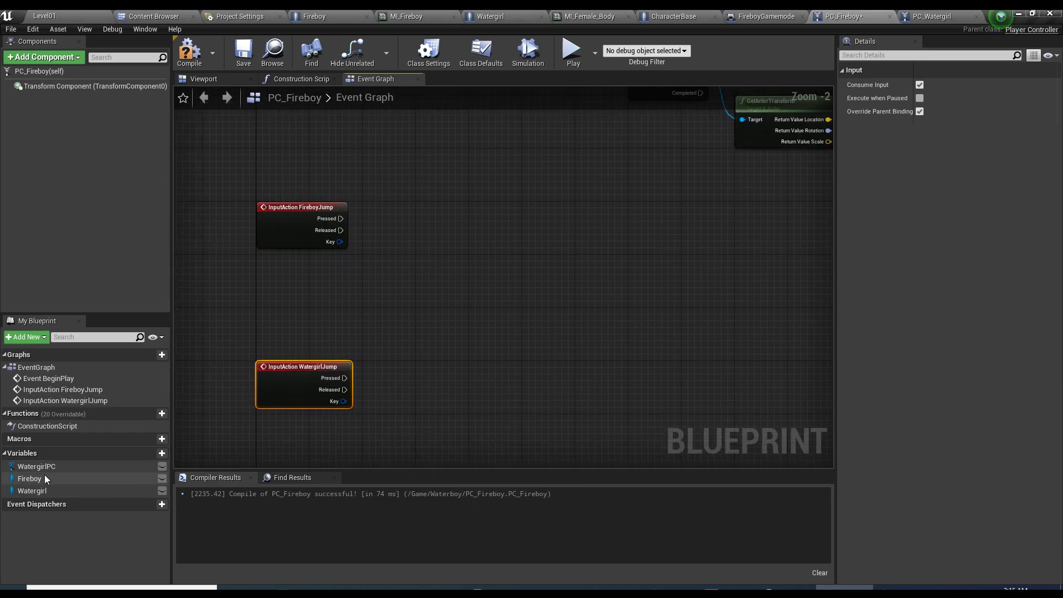
alt+drag(44, 476, 339, 275)
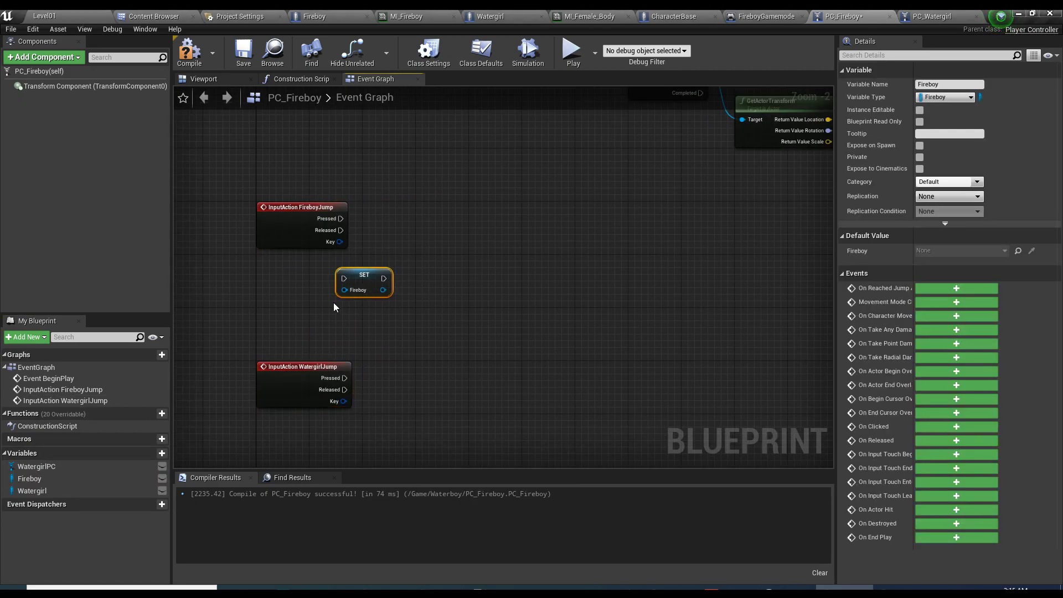
- Delete the SET Fireboy node, add a Fireboy getter, and call Jump from it
key(Delete)
drag(30, 478, 355, 270)
click(368, 281)
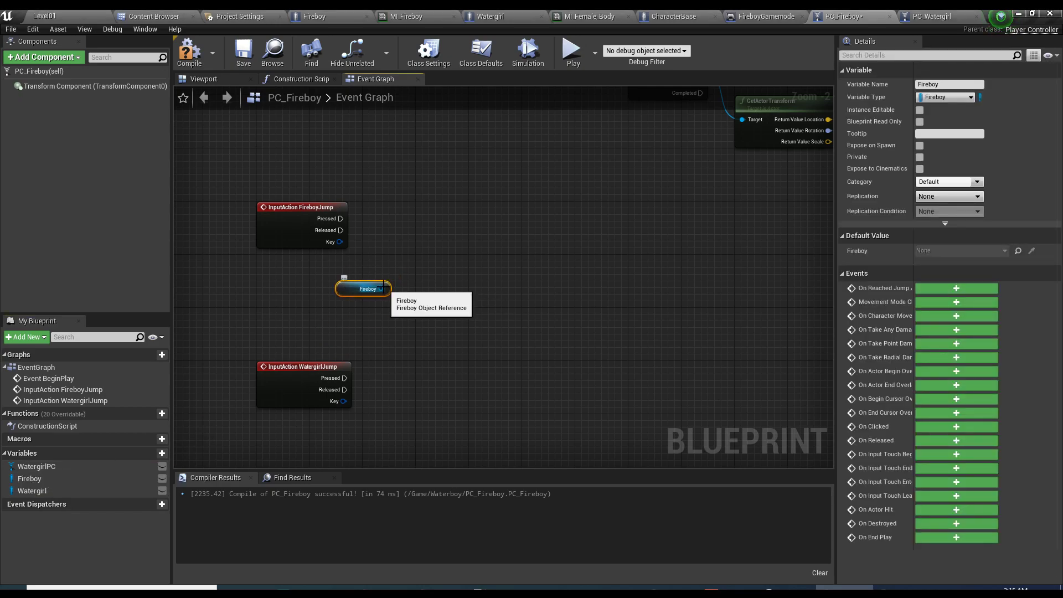
drag(381, 288, 465, 165)
text(jump)
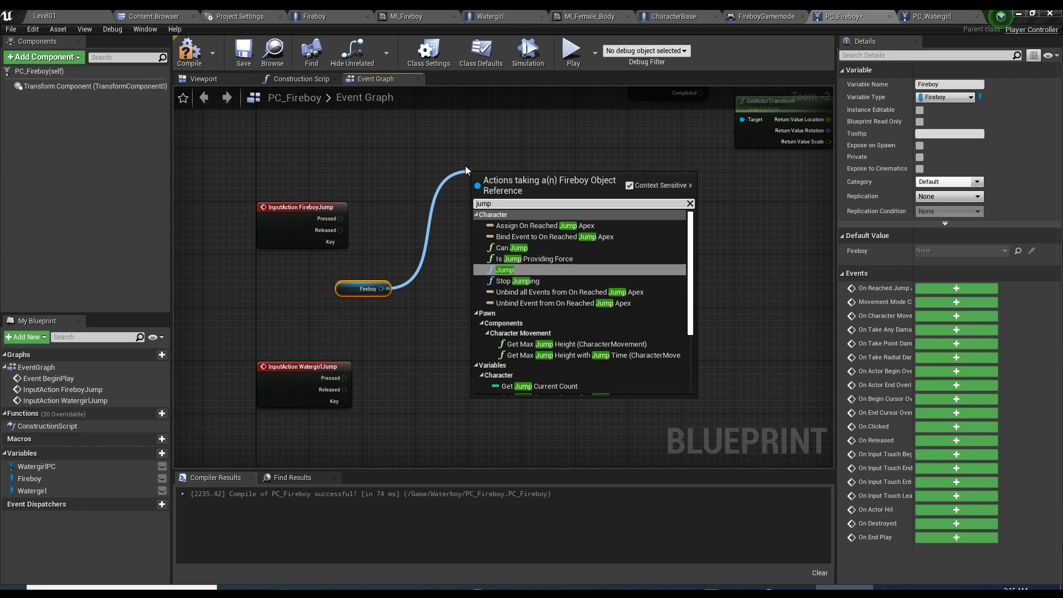
click(523, 270)
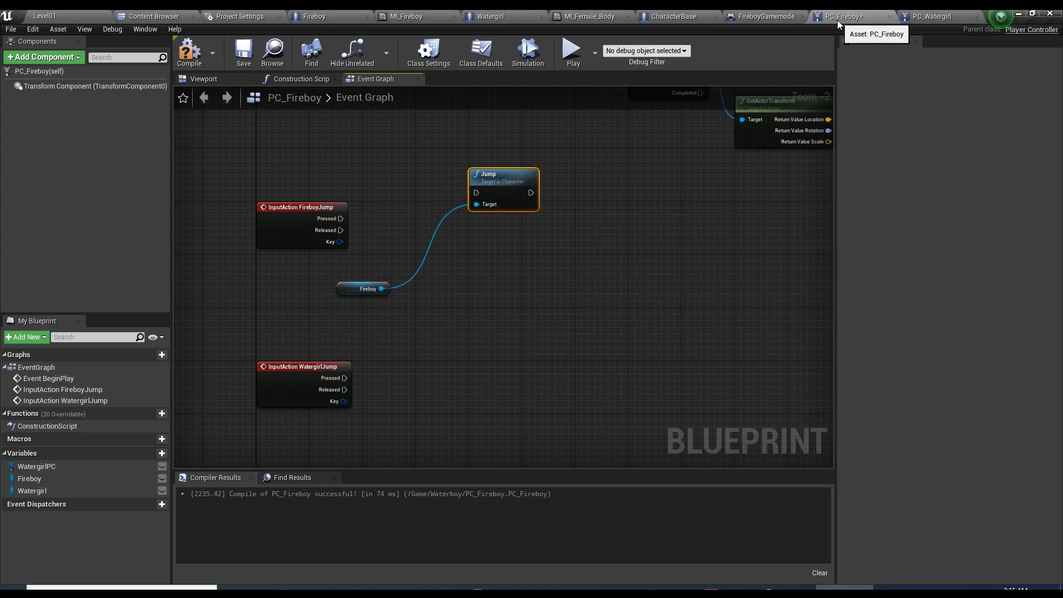
scroll(573, 217, down, 3)
right_drag(568, 223, 457, 372)
drag(247, 142, 762, 359)
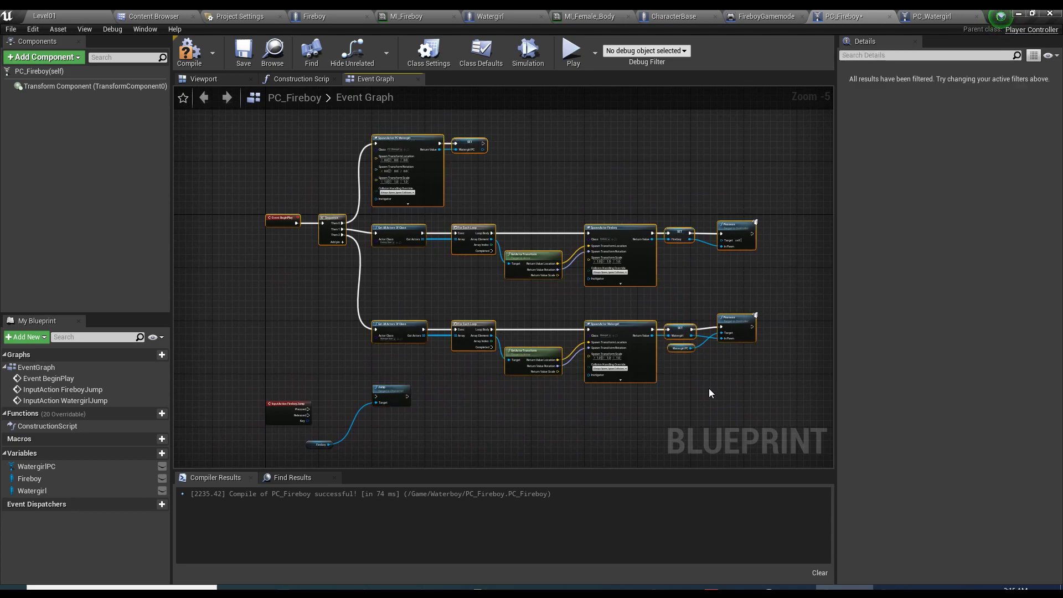
click(710, 364)
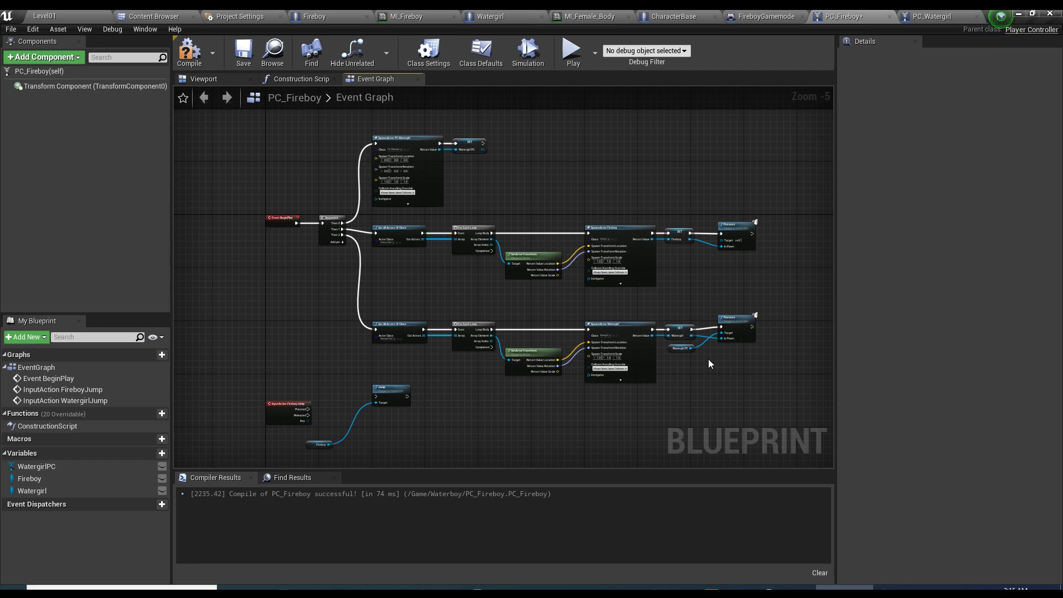
click(497, 20)
click(386, 80)
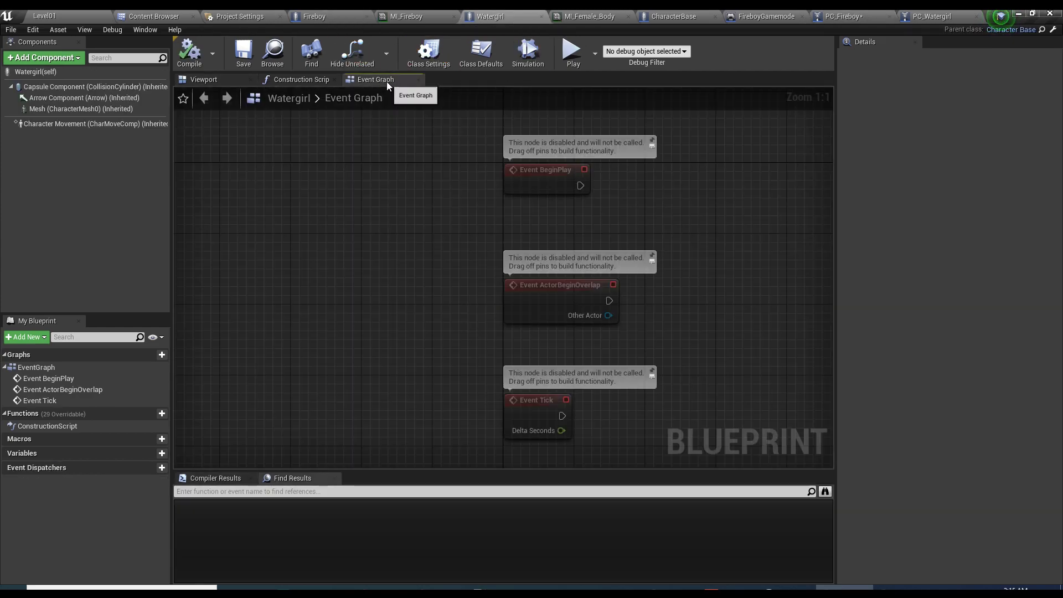
click(232, 81)
click(672, 16)
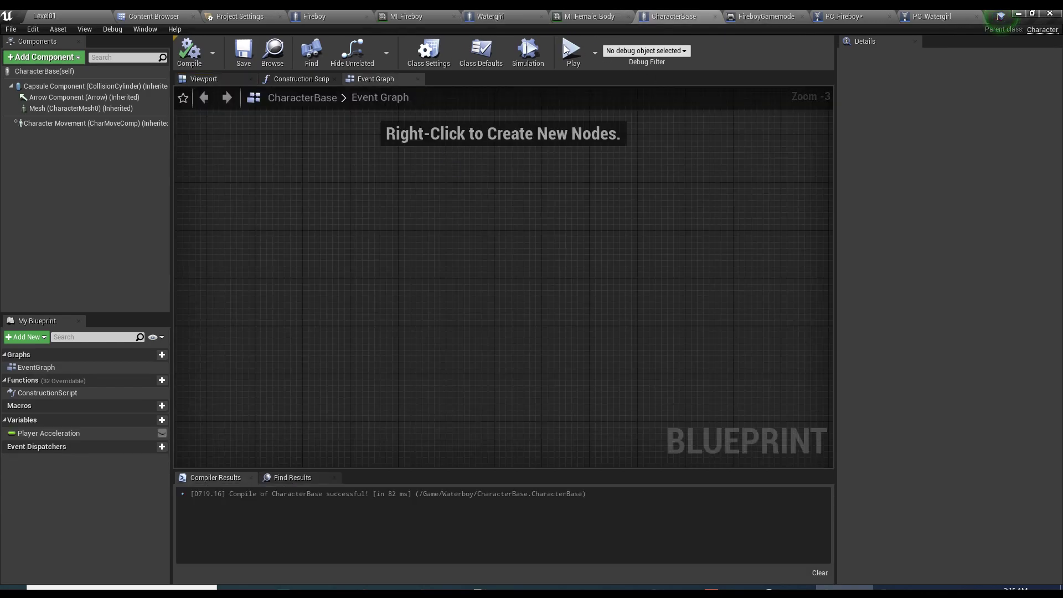
drag(327, 161, 296, 220)
click(848, 20)
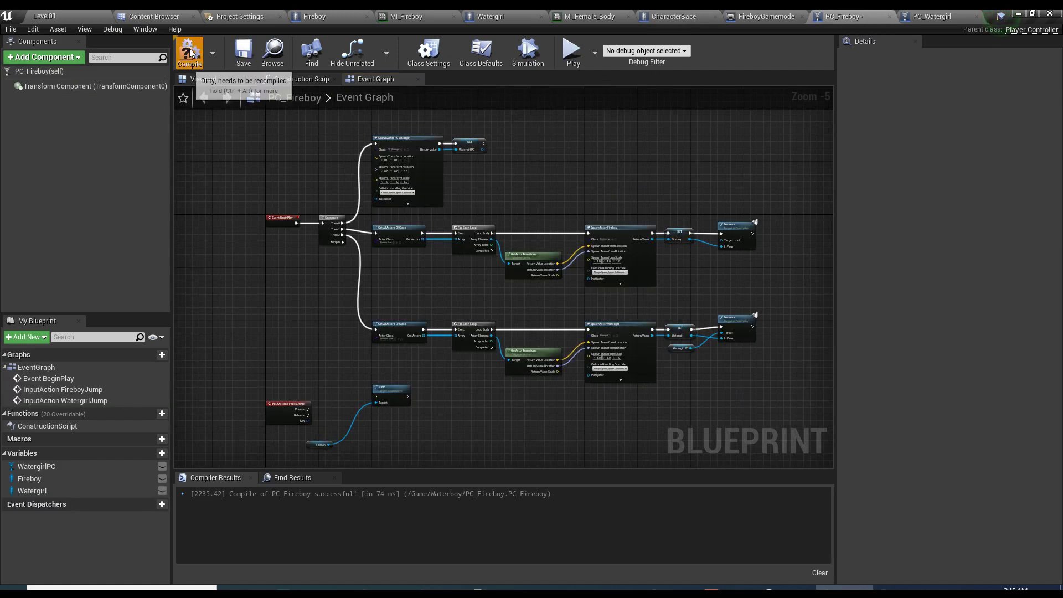
- Position the Jump node beside the FireboyJump event and save PC_Fireboy
right_drag(276, 217, 302, 133)
scroll(375, 240, up, 2)
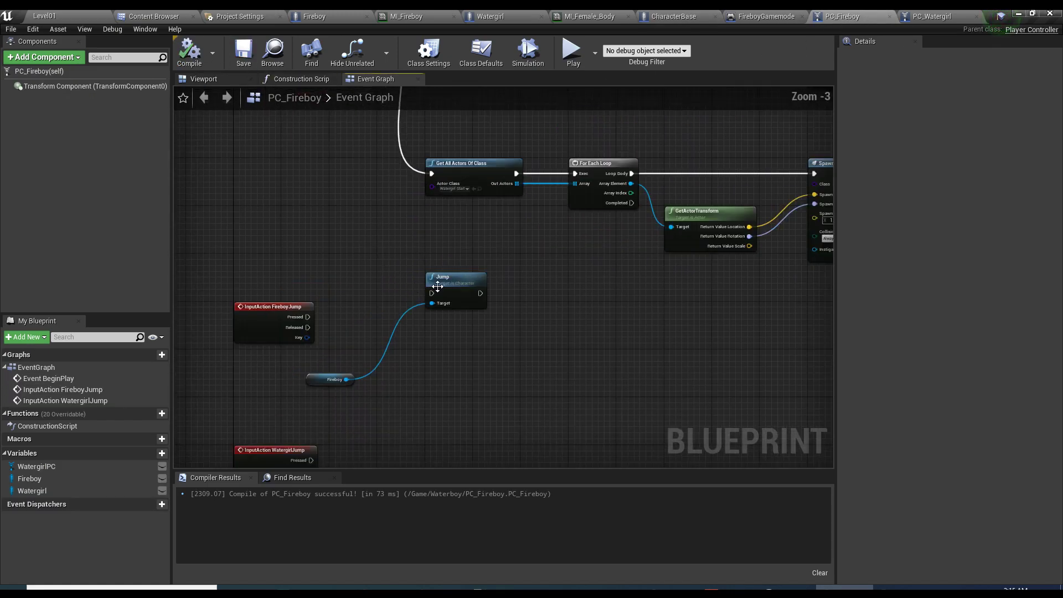
drag(439, 290, 388, 314)
right_drag(387, 315, 378, 191)
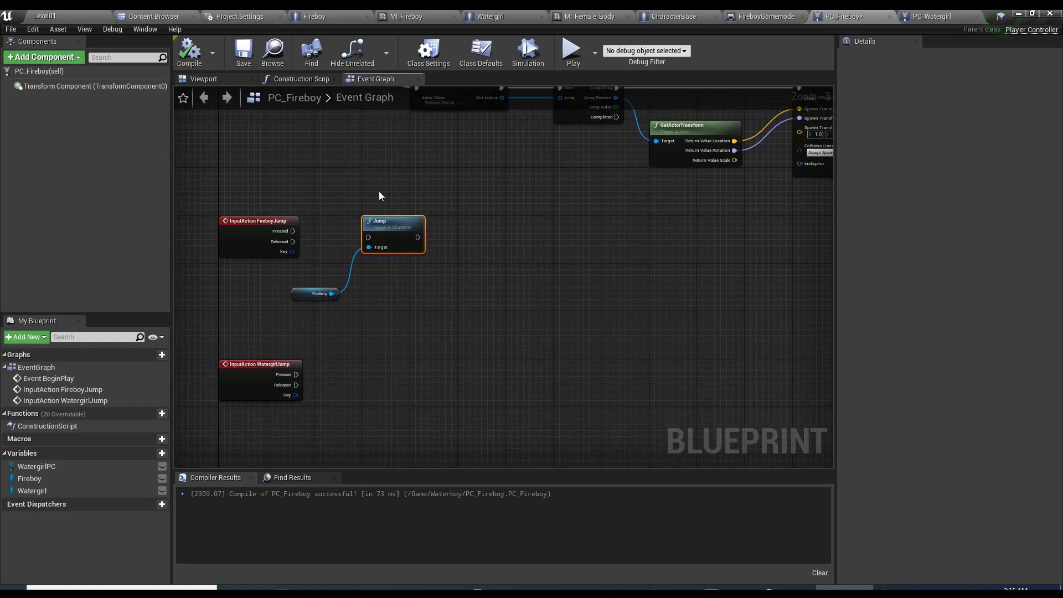
scroll(358, 249, up, 2)
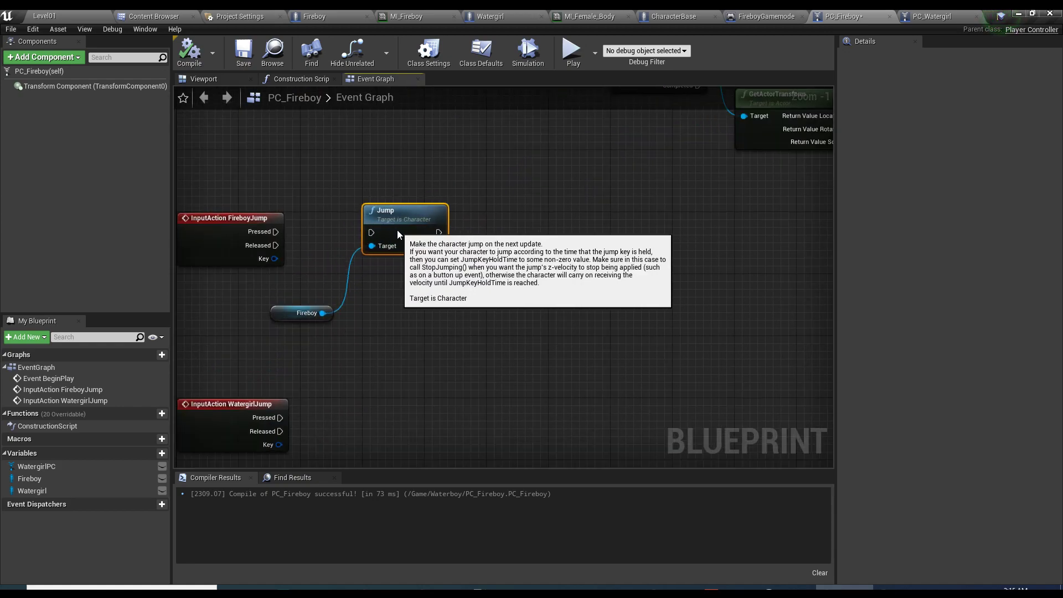
drag(397, 230, 397, 222)
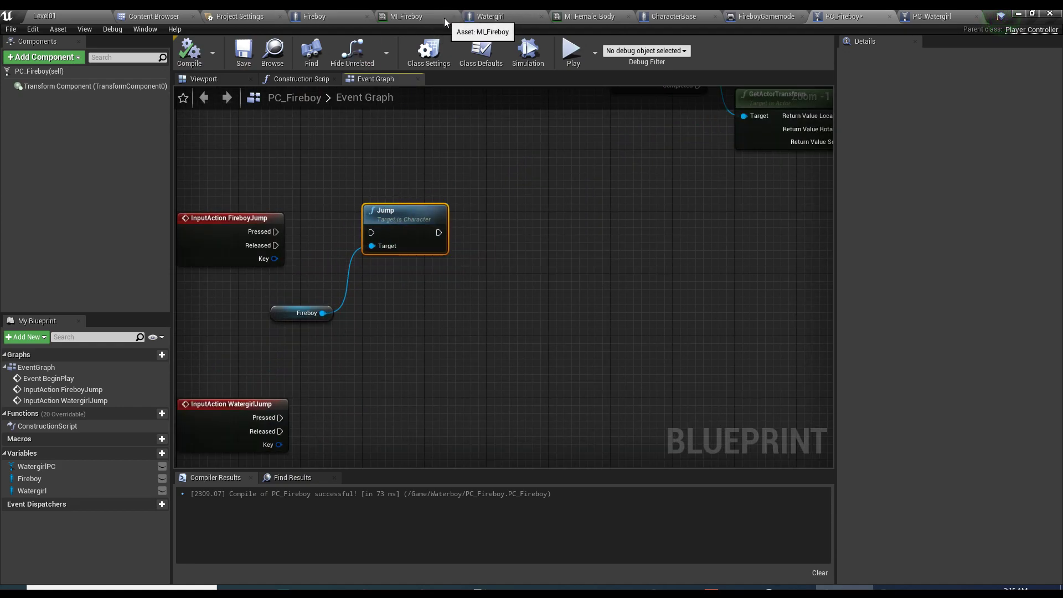
right_drag(484, 174, 542, 183)
click(536, 266)
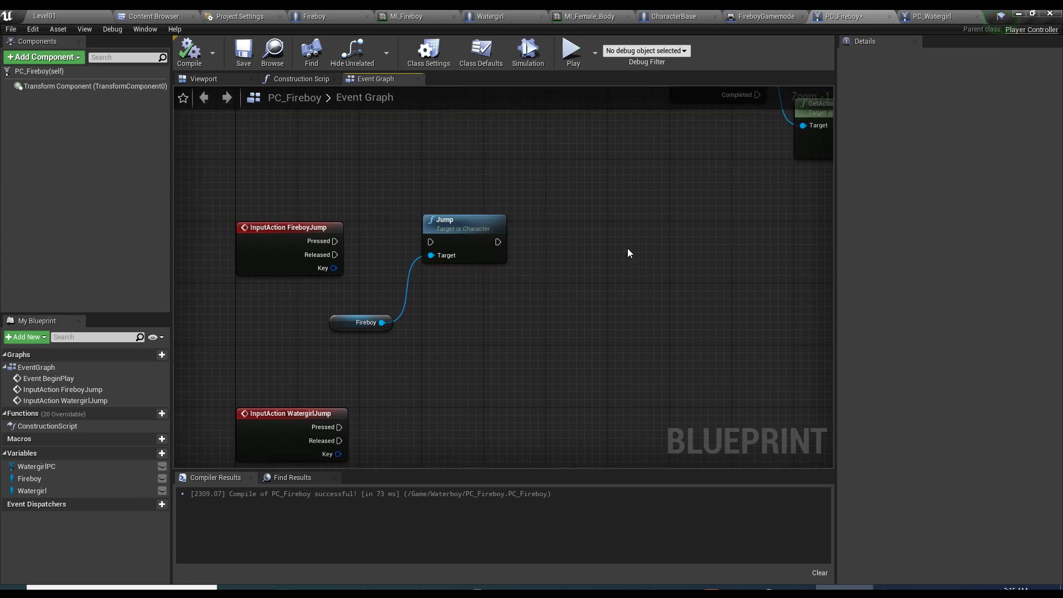
click(238, 51)
- Connect FireboyJump's Pressed to Jump and Released to a new Fireboy-targeted Stop Jumping node
right_drag(348, 295, 285, 287)
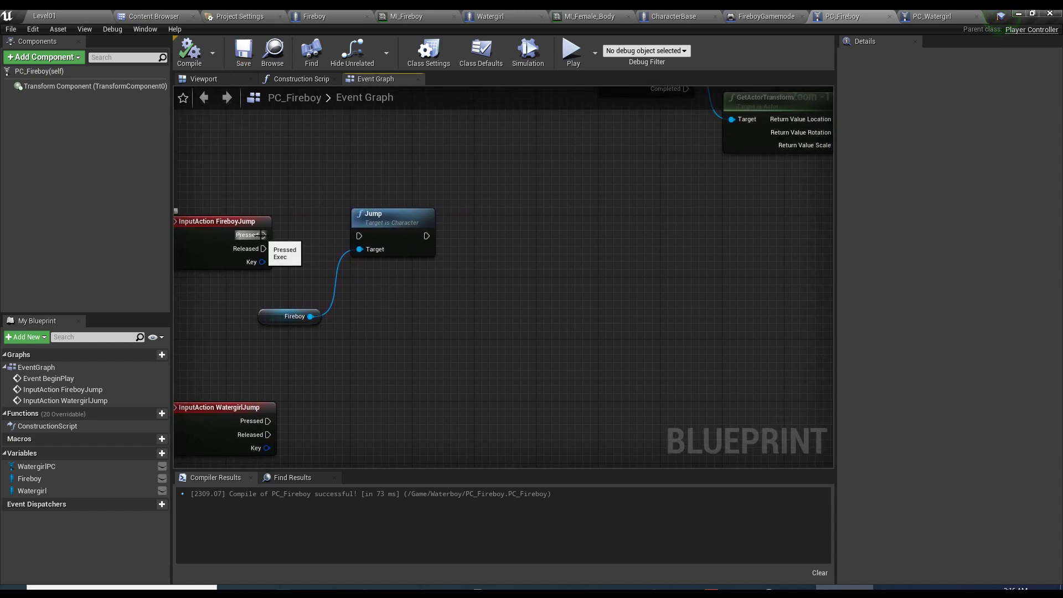
right_drag(325, 215, 410, 223)
drag(352, 239, 447, 241)
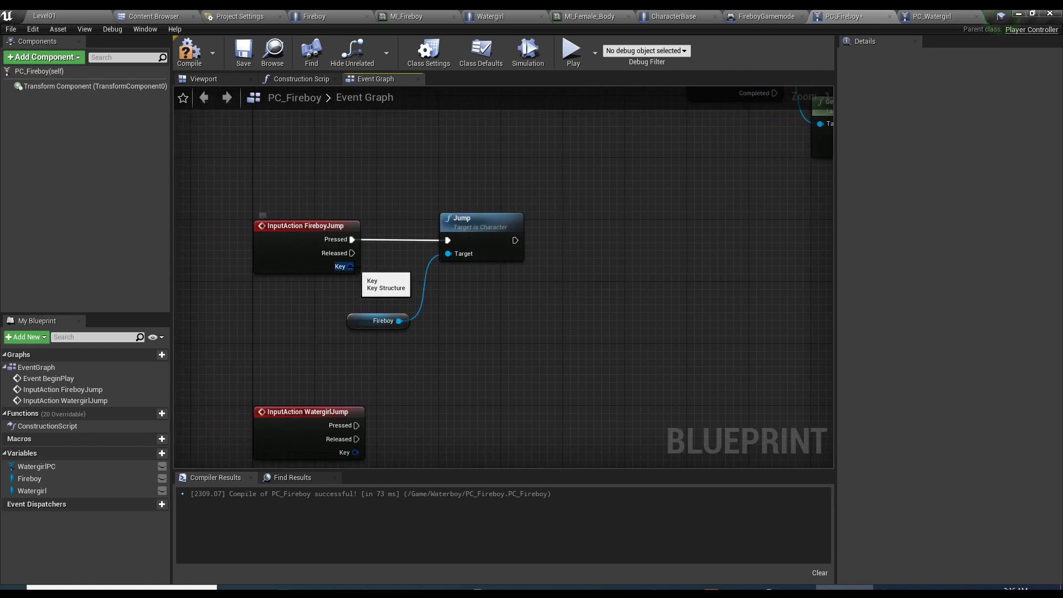
drag(399, 321, 470, 319)
text(stopju)
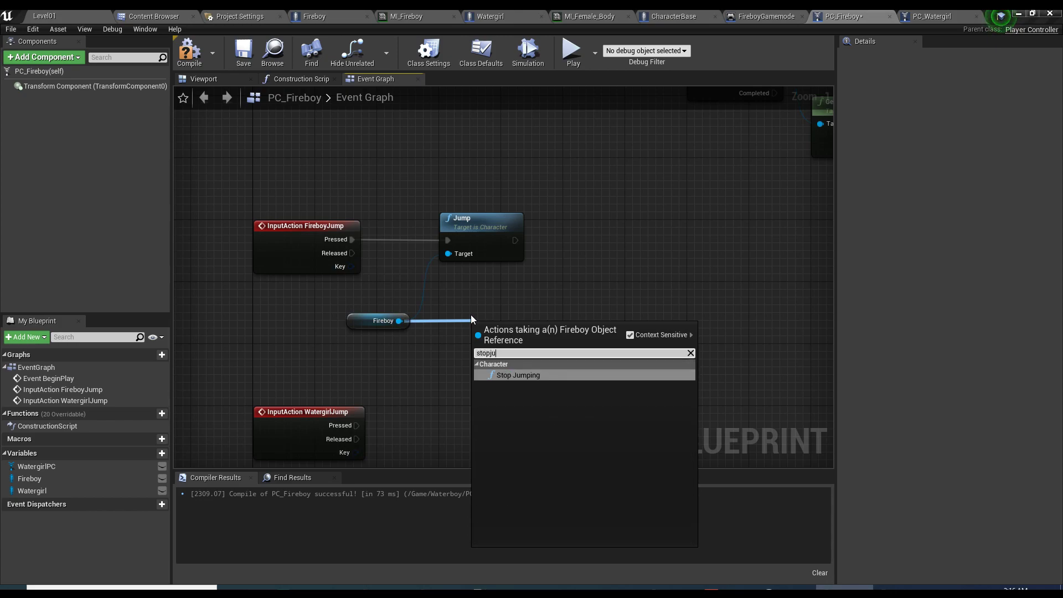
key(Return)
drag(535, 340, 502, 317)
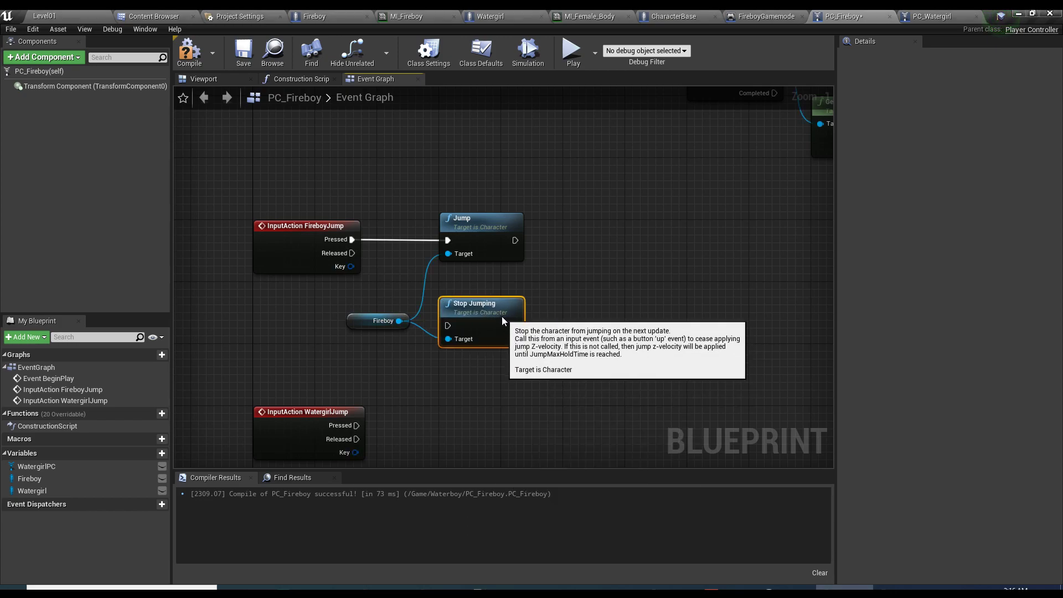
drag(359, 254, 450, 326)
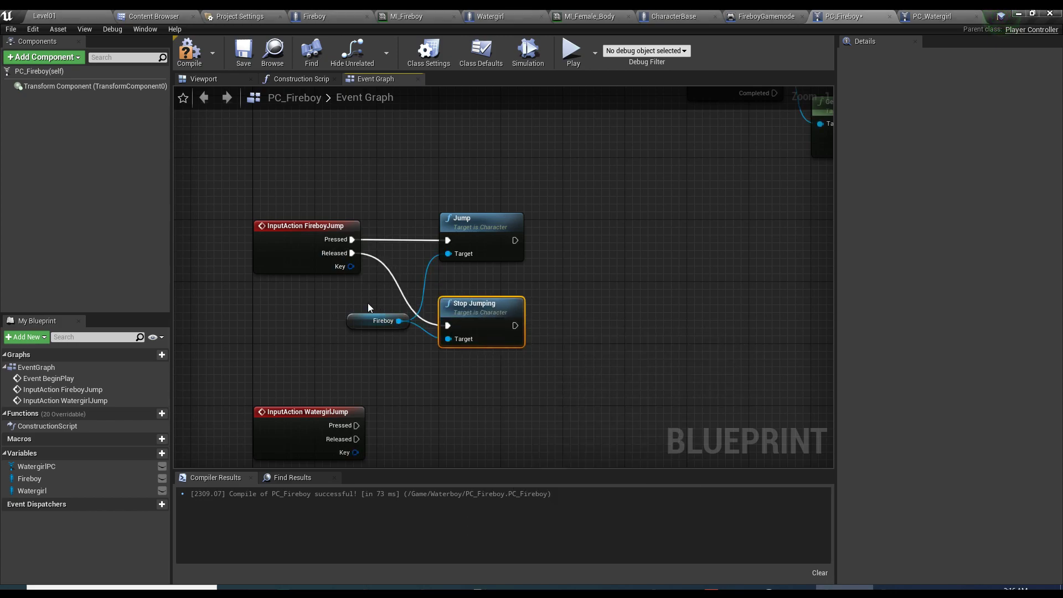
right_drag(458, 262, 492, 229)
- Copy the Jump and Stop Jumping nodes and paste duplicates below for Watergirl
click(398, 272)
drag(229, 146, 626, 321)
click(402, 277)
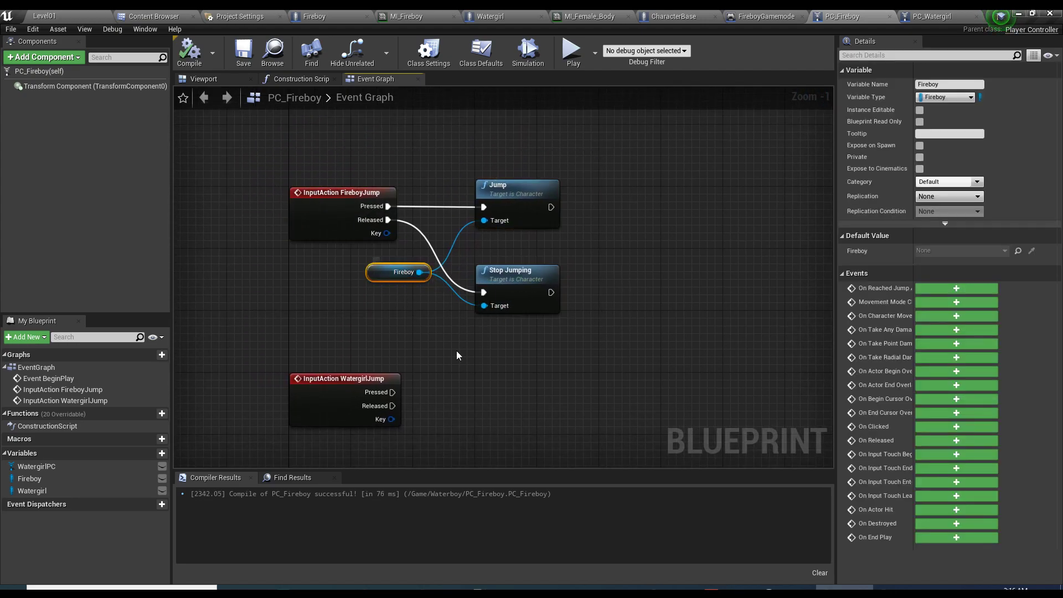
right_drag(511, 396, 466, 350)
click(476, 311)
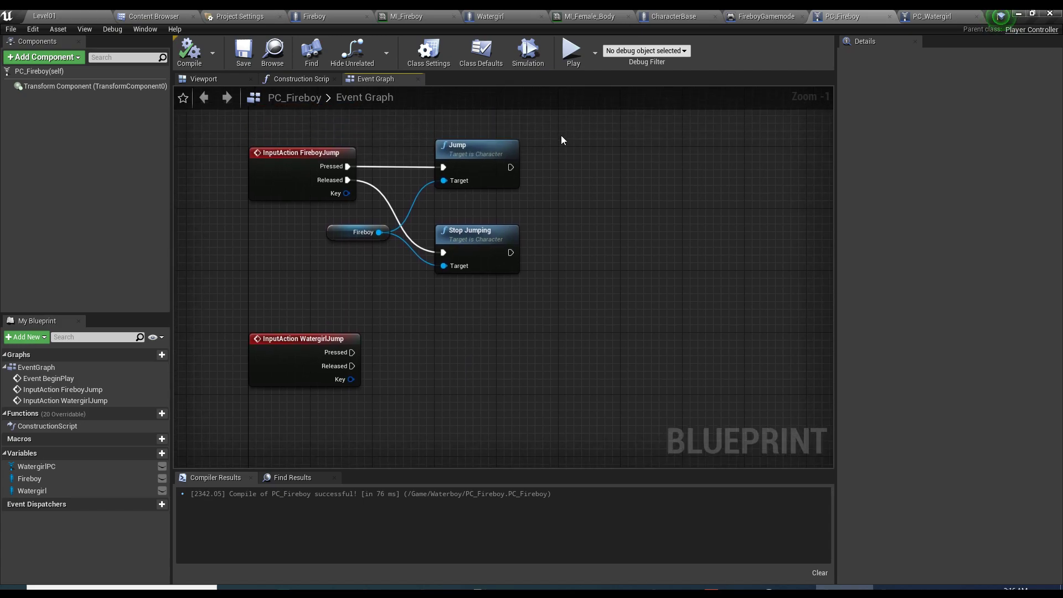
drag(560, 135, 468, 270)
key(ctrl+c)
key(ctrl+v)
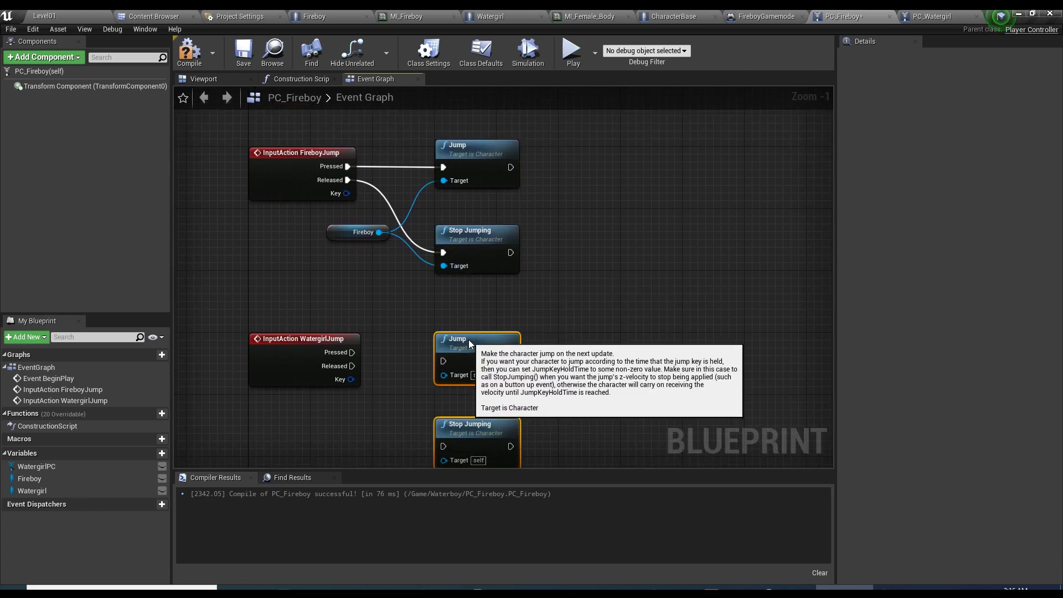
- Target the copied Jump and Stop Jumping at Watergirl, driven by WatergirlJump's Pressed and Released
right_drag(468, 340, 502, 231)
drag(31, 491, 477, 350)
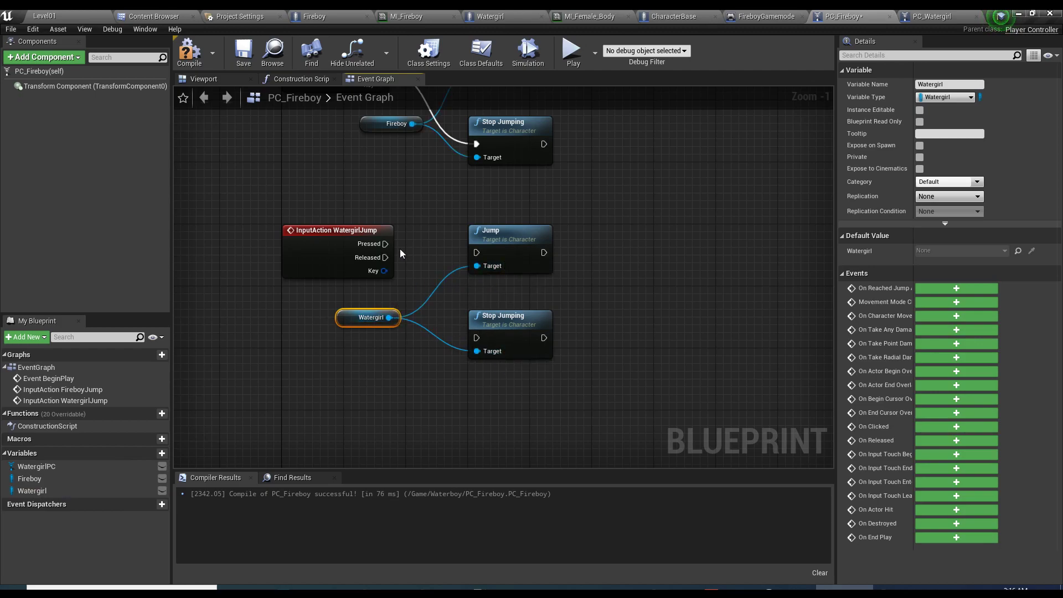
drag(385, 244, 477, 338)
drag(329, 249, 328, 257)
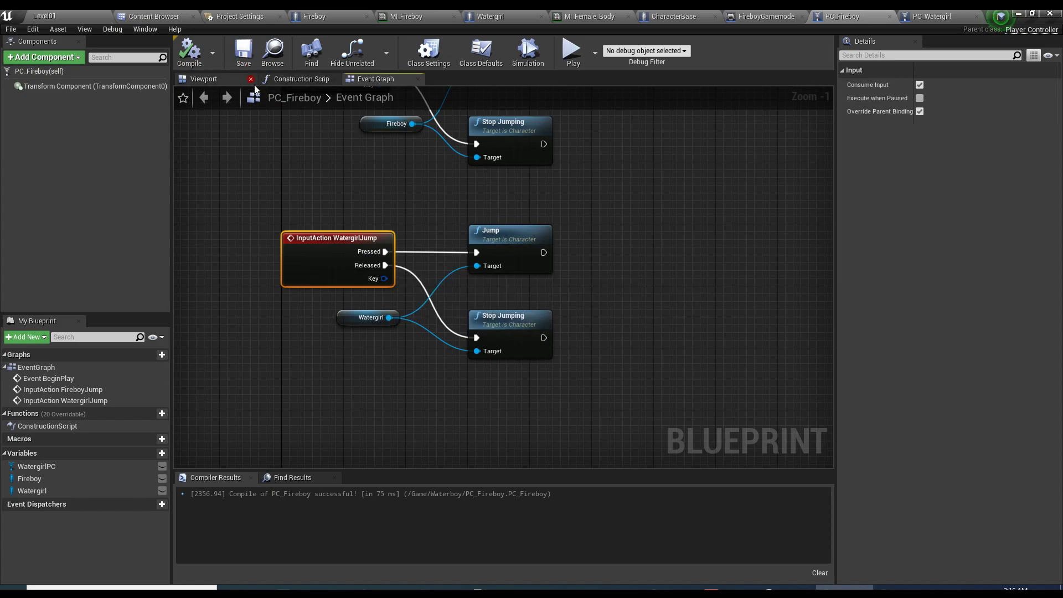
click(571, 51)
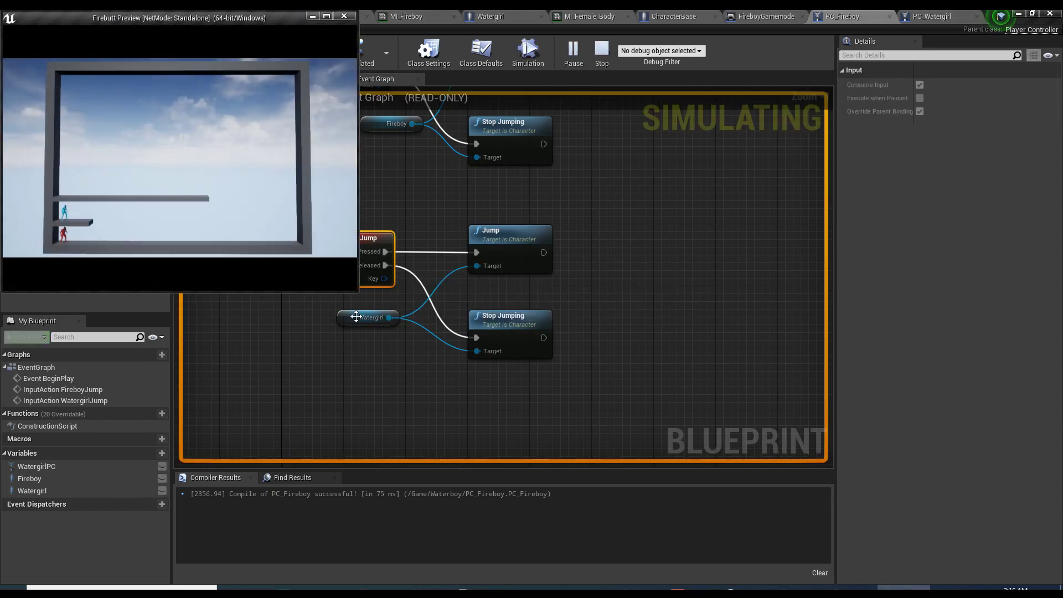
drag(354, 292, 814, 518)
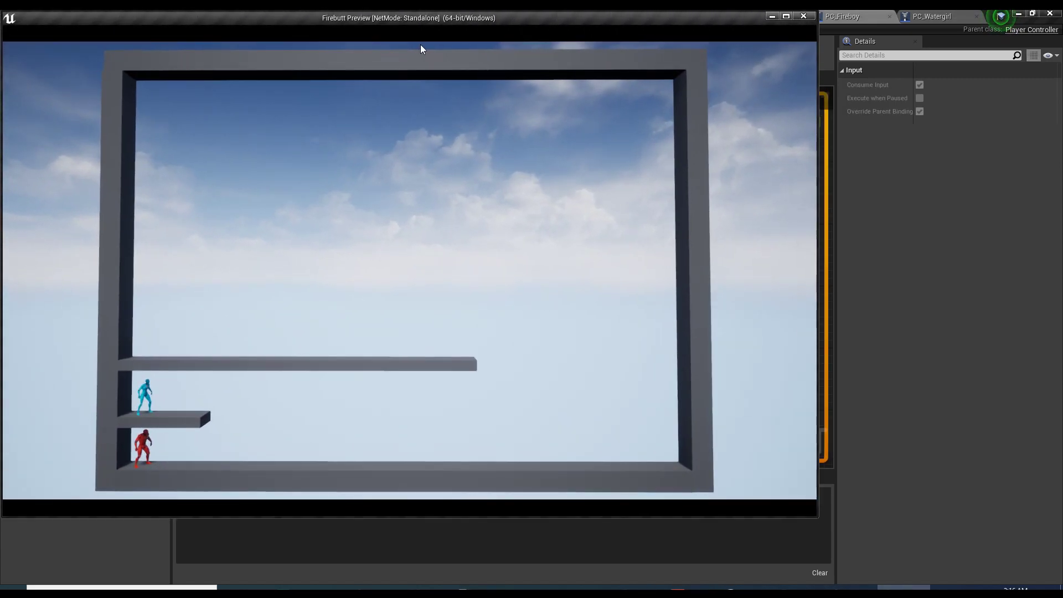
drag(381, 22, 493, 60)
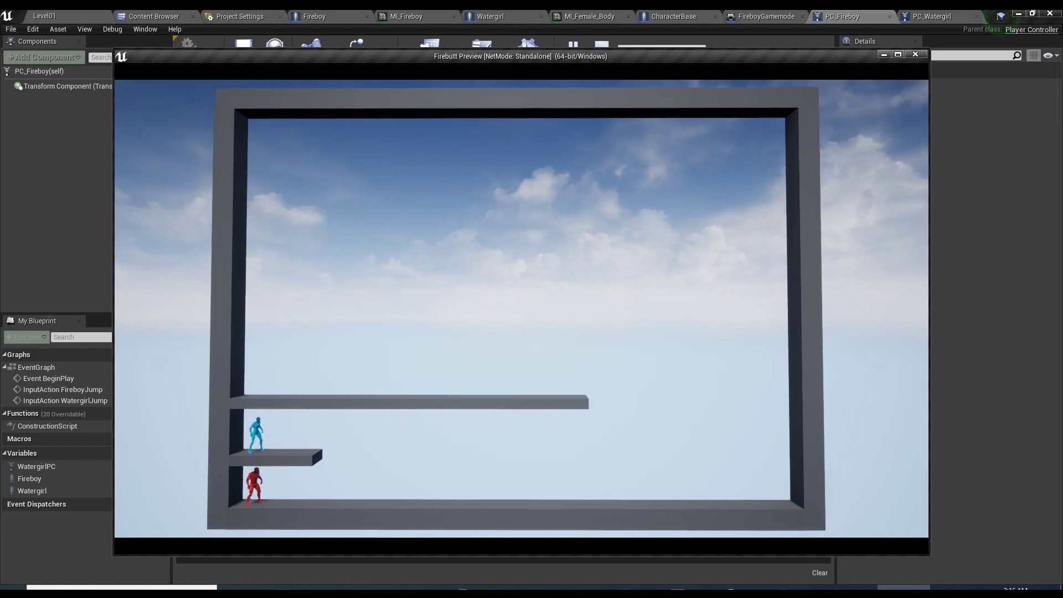
key(Escape)
right_drag(659, 102, 444, 210)
- Add the InputAxis FireboyMoveRight and WatergirlMoveRight events from a 'moveright' search
right_click(519, 191)
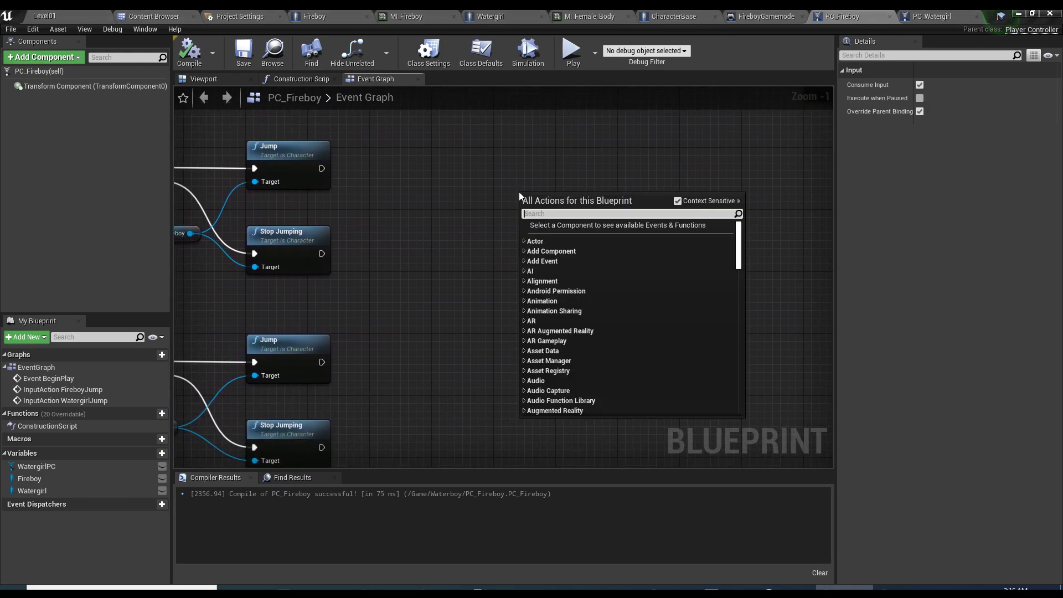
text(moveright)
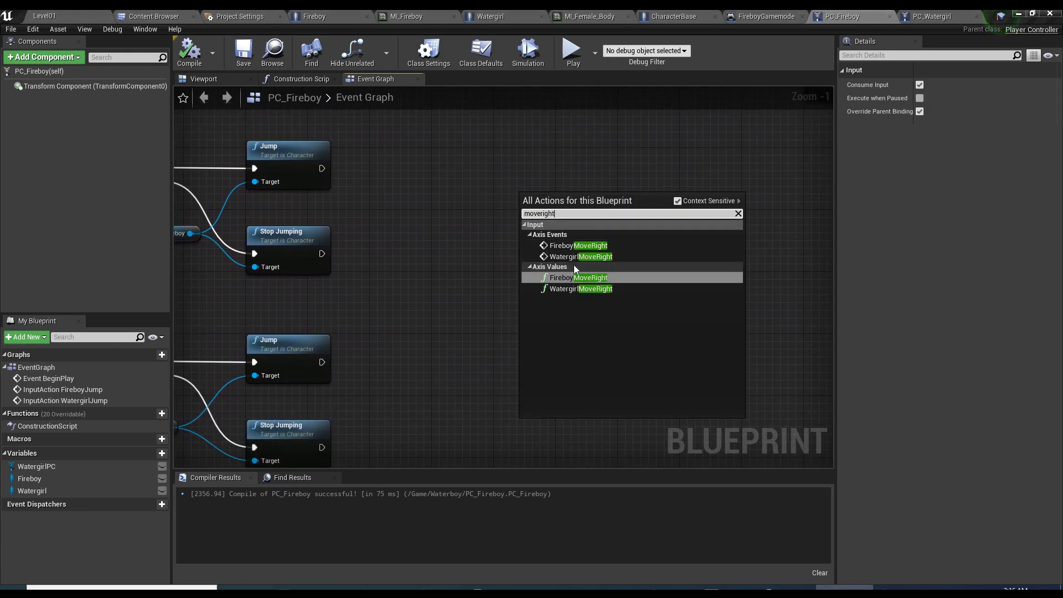
click(572, 245)
right_click(537, 347)
text(move)
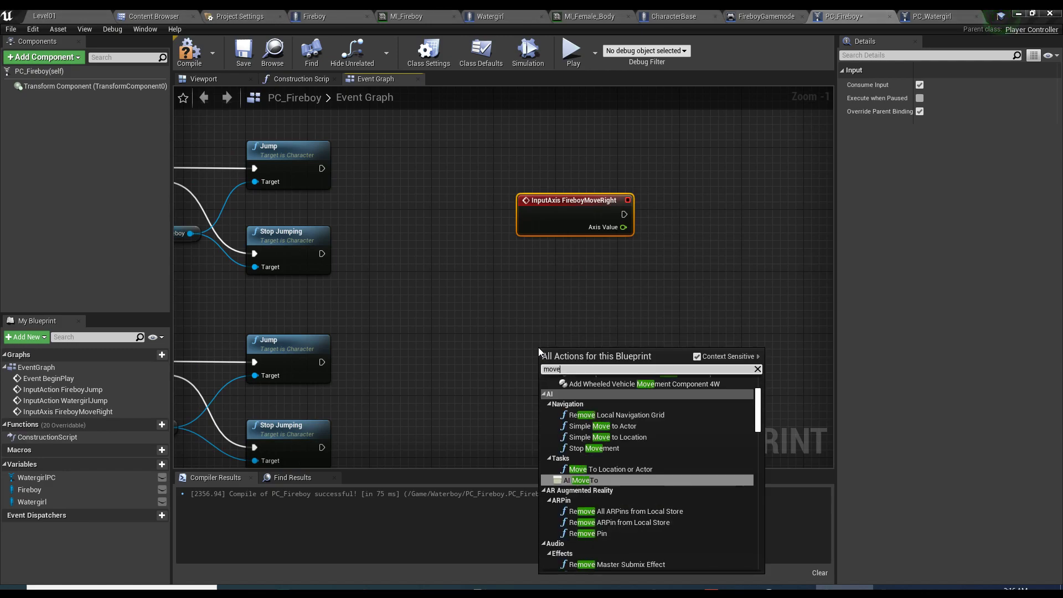
text(right)
click(583, 410)
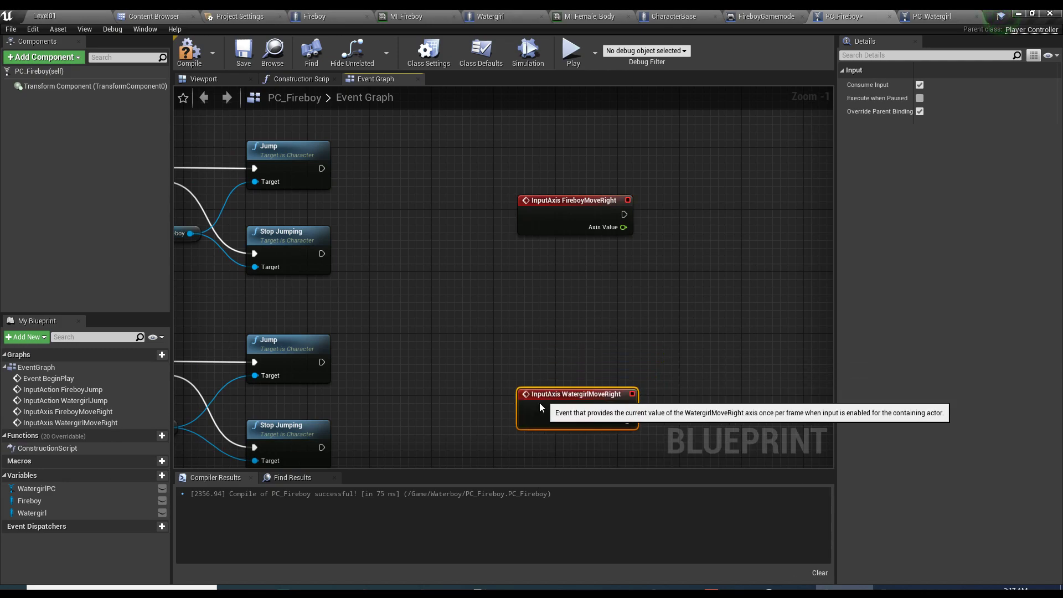
- Move FireboyMoveRight up and drop a Fireboy getter below it
click(523, 230)
click(487, 222)
right_drag(487, 222, 517, 243)
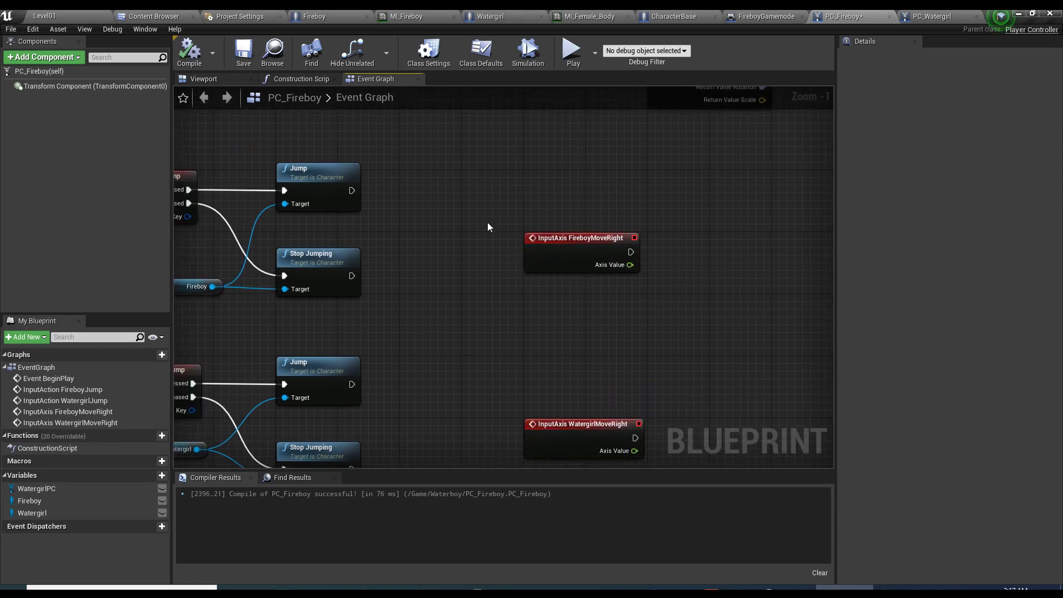
drag(560, 247, 559, 182)
right_drag(238, 299, 164, 306)
drag(31, 500, 524, 296)
right_drag(555, 320, 528, 326)
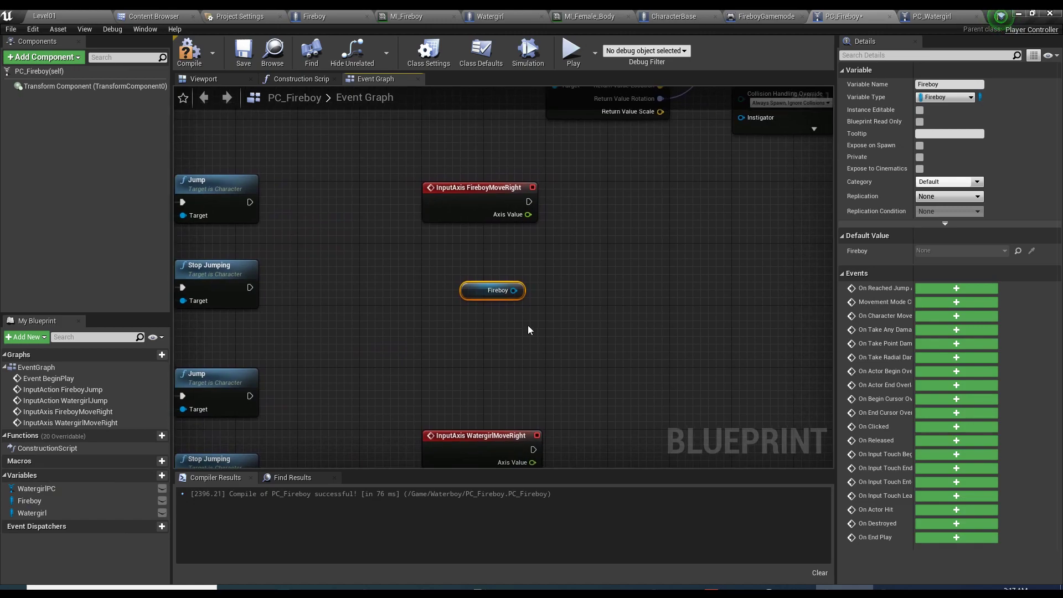
- Add an Add Movement Input node targeting Fireboy, driven by FireboyMoveRight's exec
drag(521, 295, 629, 237)
text(addmove)
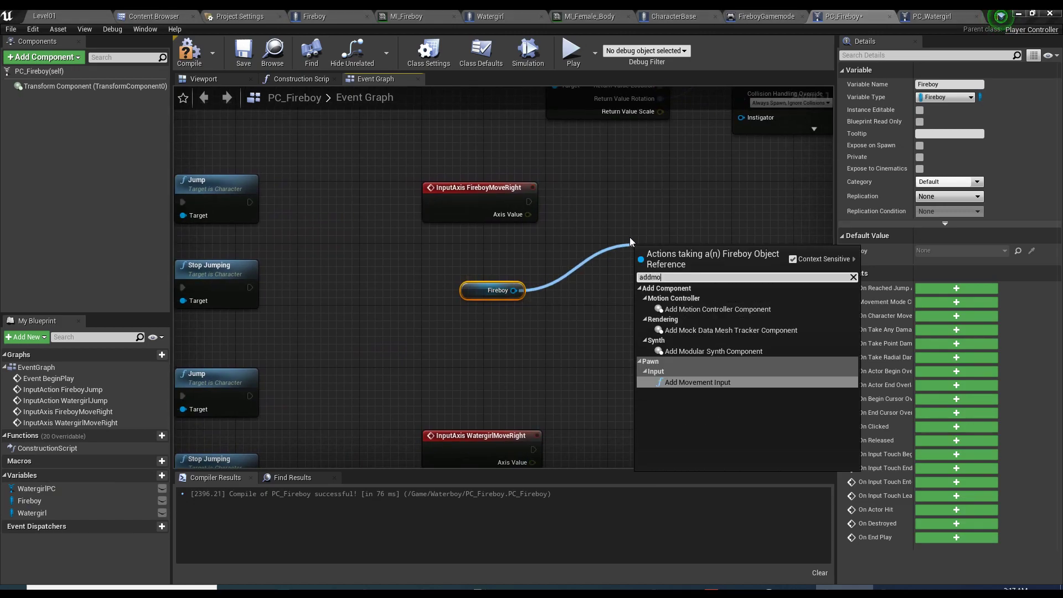
click(671, 309)
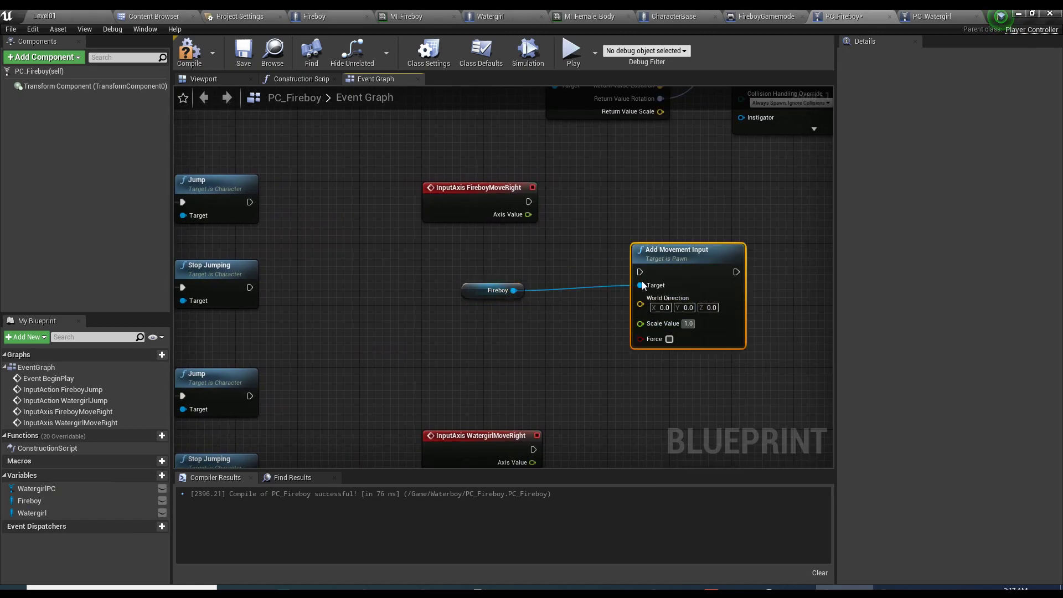
drag(671, 271, 741, 240)
right_drag(683, 252, 558, 261)
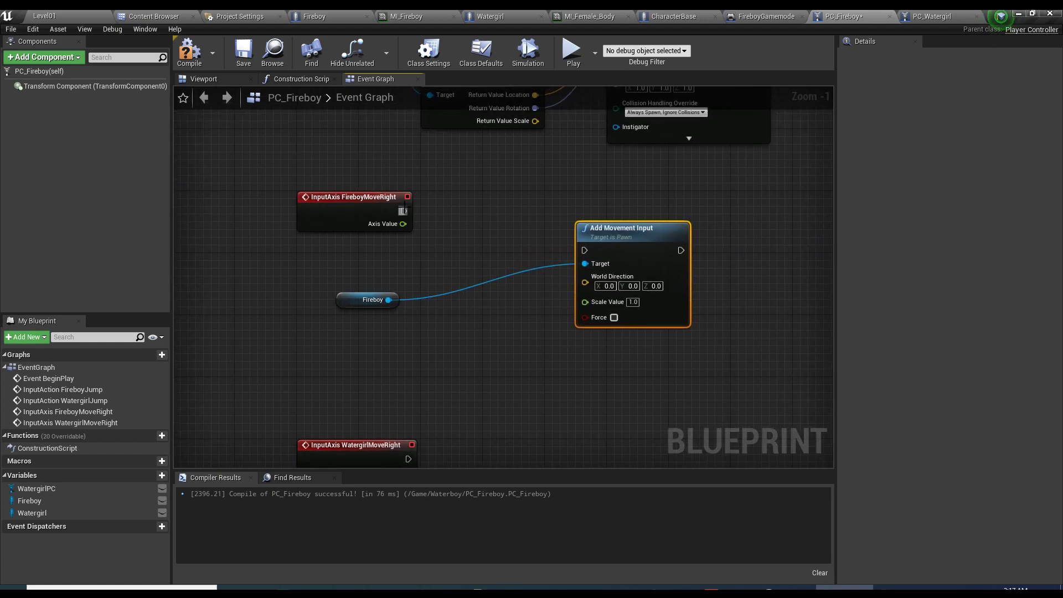
drag(404, 210, 585, 250)
drag(651, 236, 662, 194)
- Place the Fireboy reference beside Add Movement Input and review the Jump nodes
drag(380, 303, 550, 249)
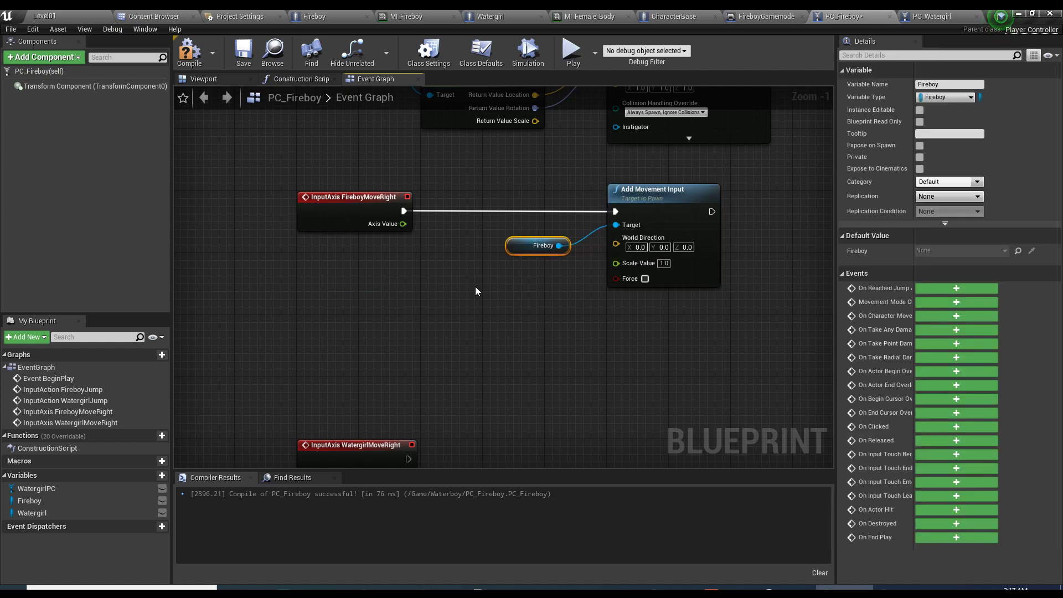
right_drag(474, 286, 502, 254)
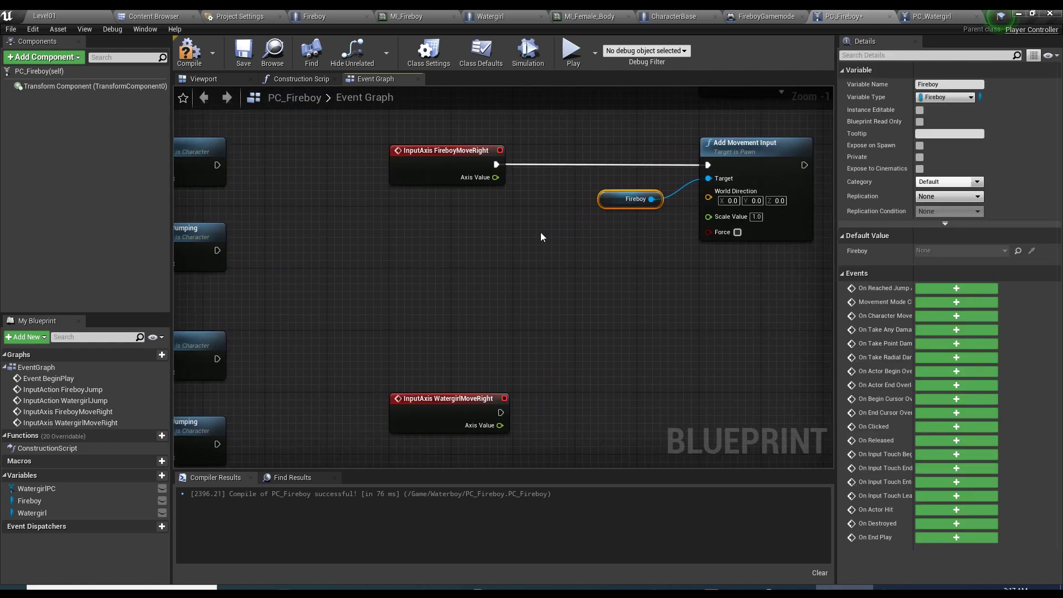
click(739, 161)
right_drag(583, 237, 836, 300)
click(548, 182)
right_drag(631, 209, 470, 237)
right_drag(370, 231, 448, 244)
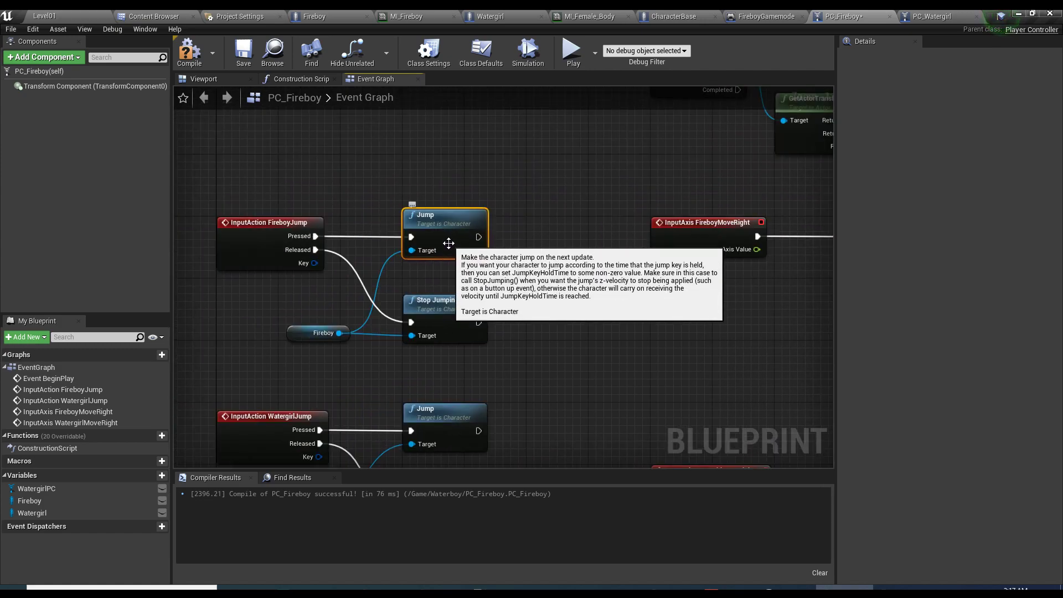
click(314, 332)
click(453, 229)
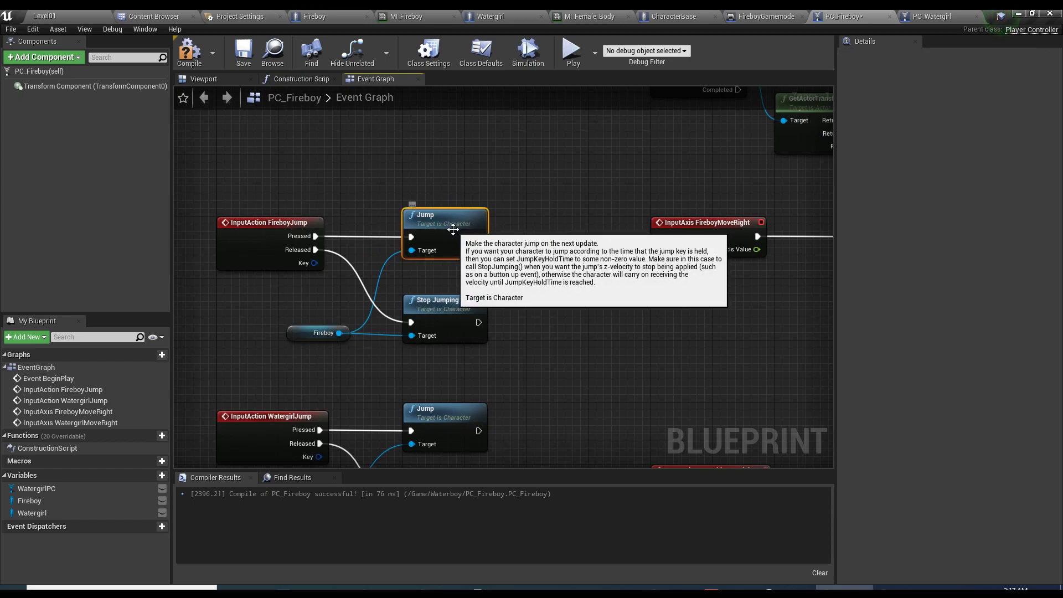
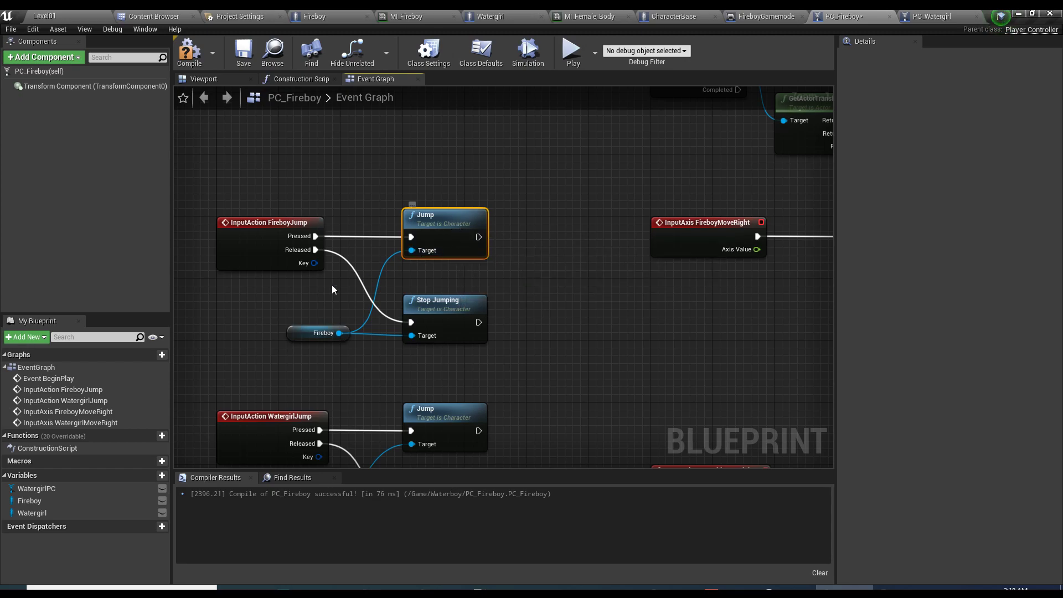
- Inspect the Jump node and the Fireboy variable's wiring in the PC_Fireboy graph
click(396, 283)
drag(571, 168, 446, 240)
drag(526, 178, 387, 266)
click(430, 276)
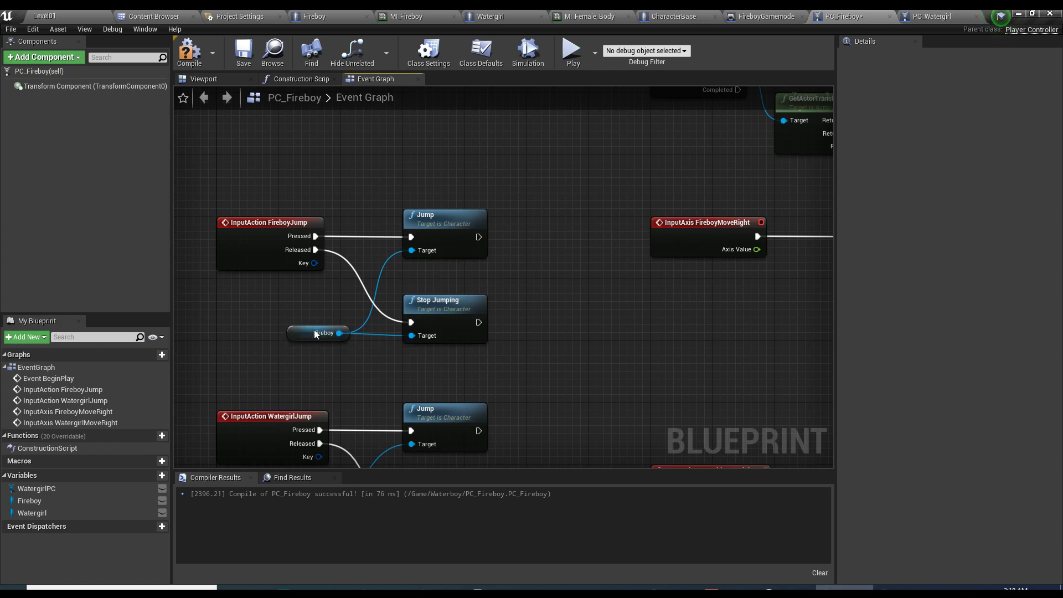
click(338, 334)
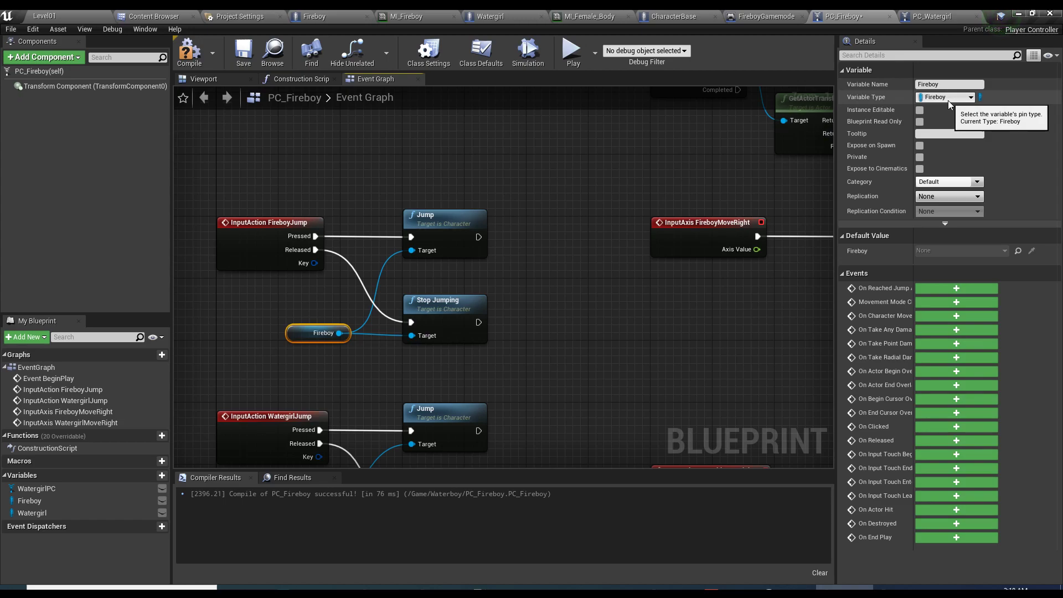
right_drag(454, 239, 379, 249)
click(374, 247)
drag(264, 343, 357, 249)
- Locate the Add Movement Input node in the FireboyMoveRight logic and browse the blueprint actions list
right_drag(489, 220, 256, 211)
right_drag(685, 236, 468, 252)
click(469, 252)
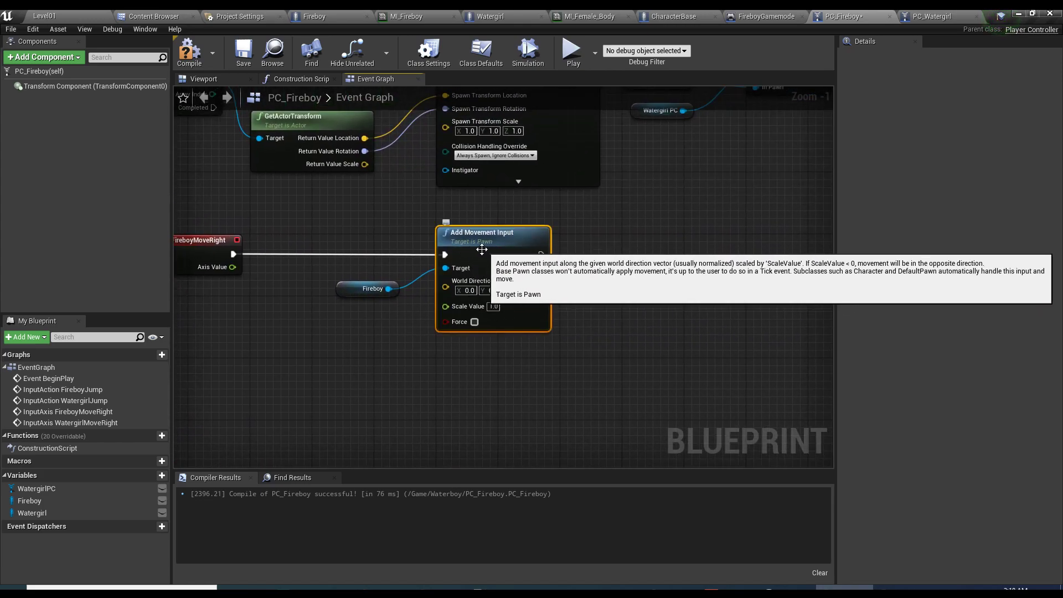
drag(308, 226, 664, 209)
click(464, 325)
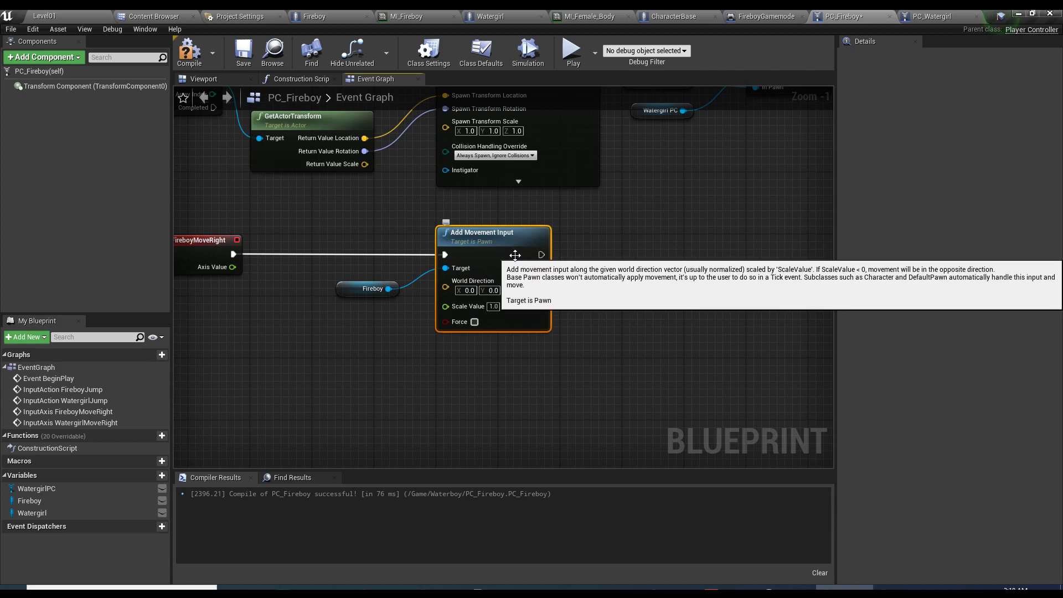
right_drag(493, 249, 539, 243)
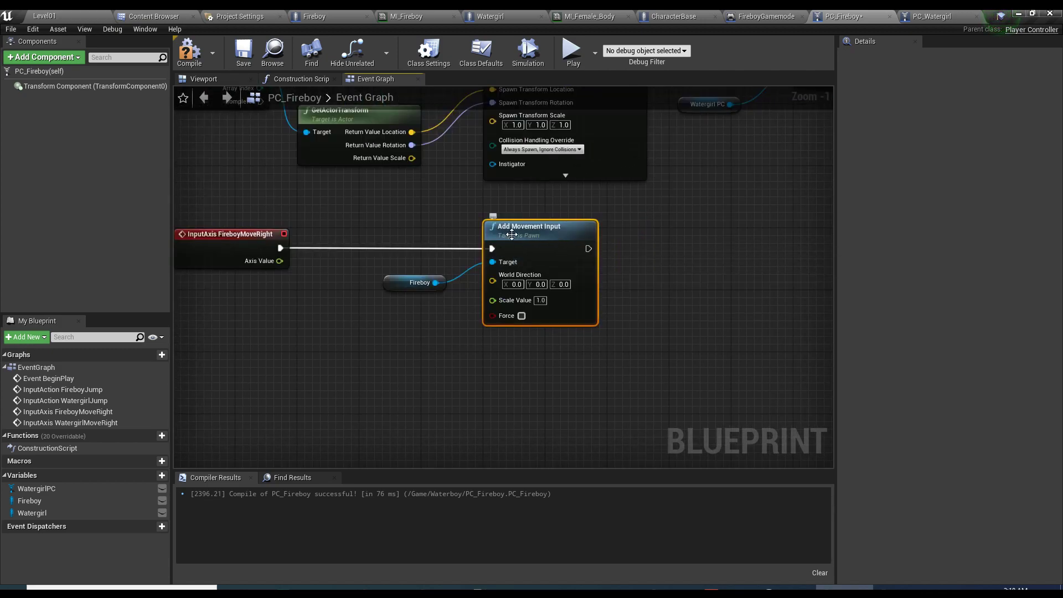
right_drag(295, 340, 390, 327)
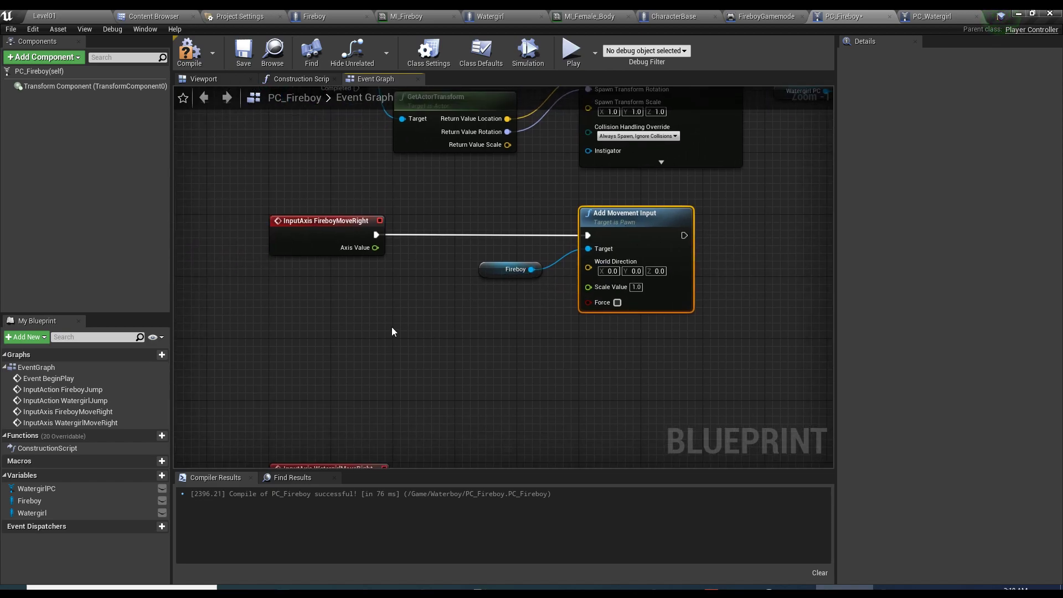
right_click(391, 327)
click(391, 313)
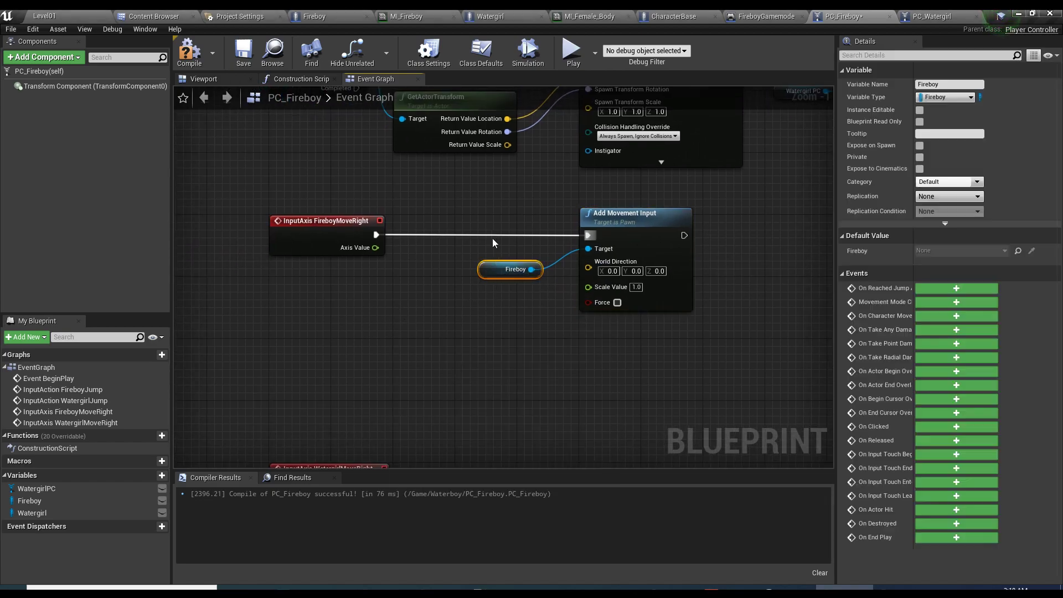
click(383, 348)
- Add a Get Controlled Pawn node and wire it into Add Movement Input's Target
click(45, 500)
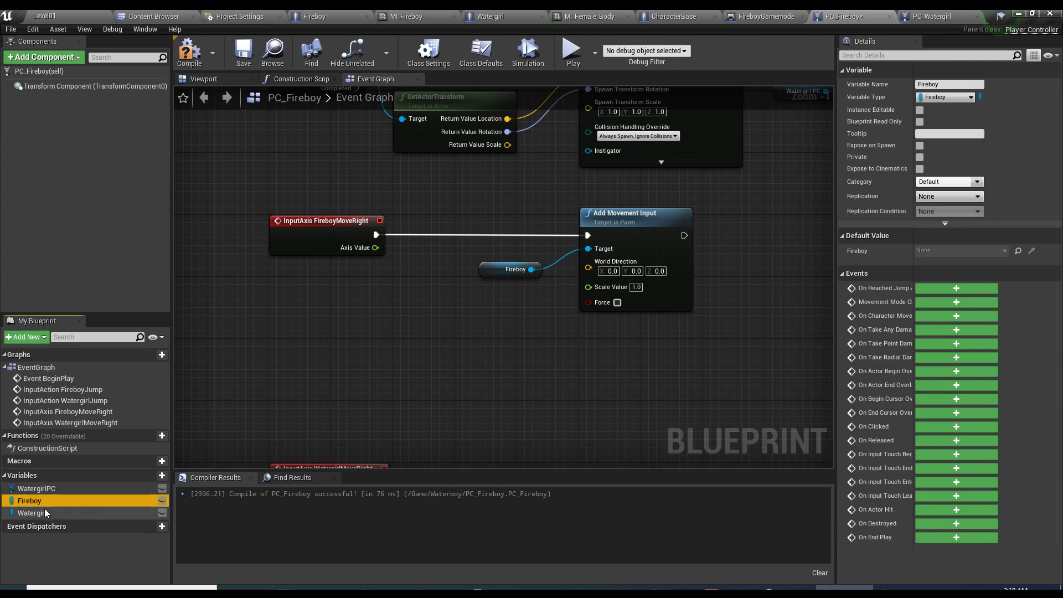
click(47, 510)
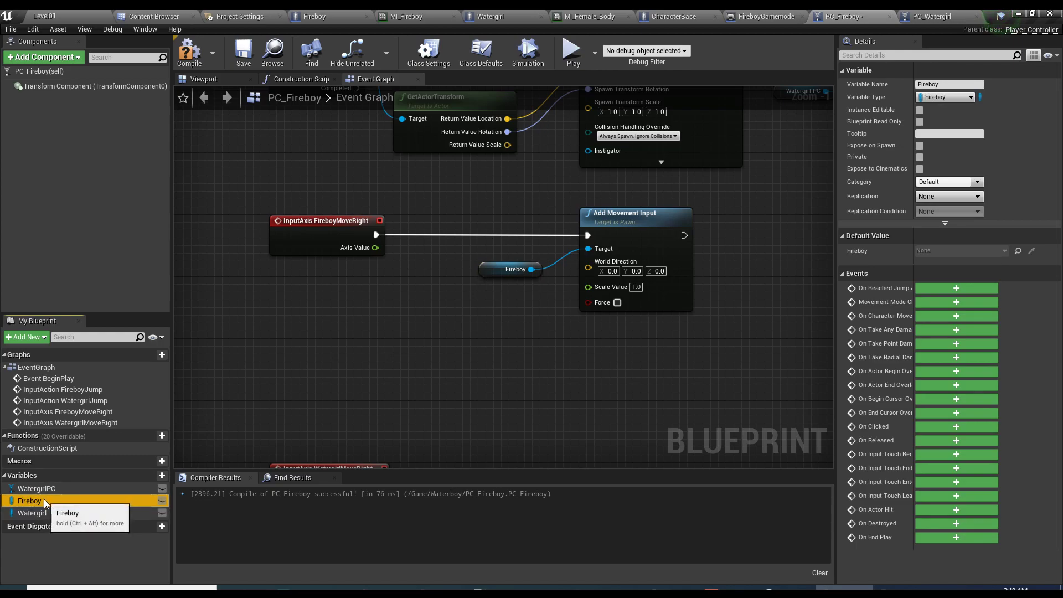
click(45, 501)
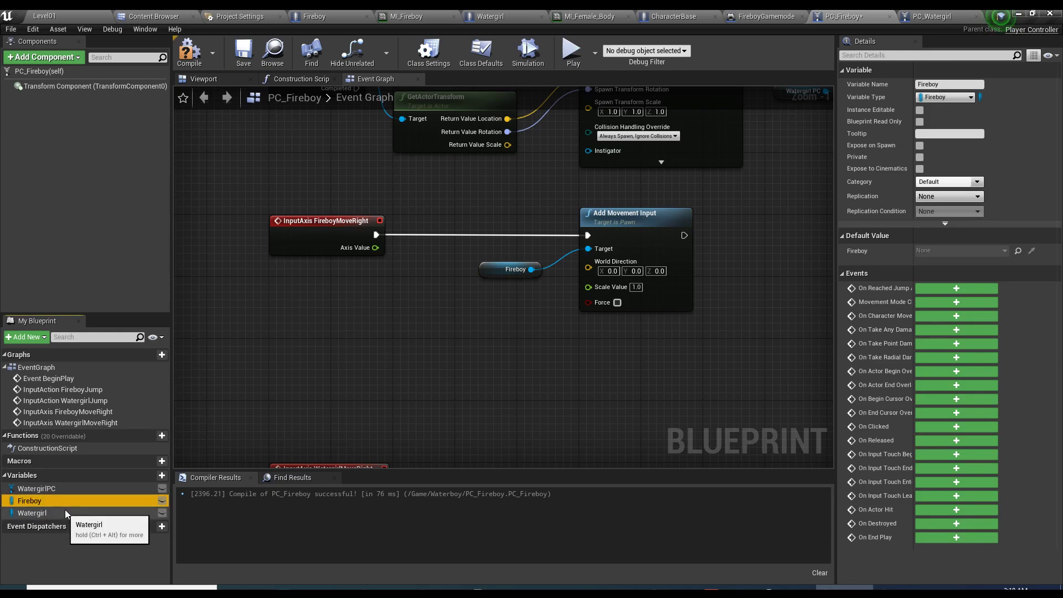
right_click(369, 340)
text(get controlled)
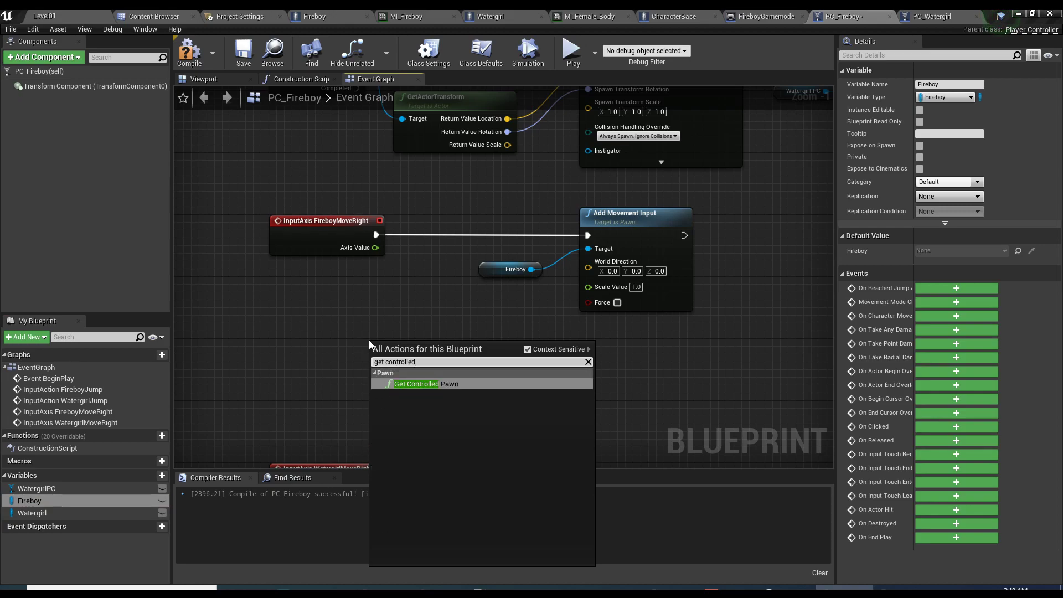
click(424, 383)
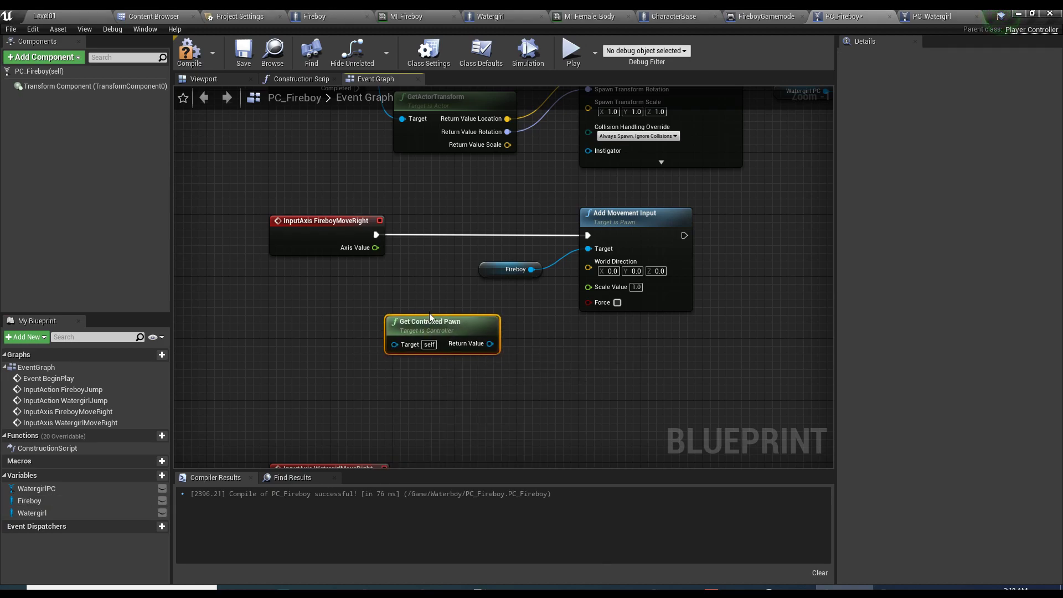
drag(451, 344, 588, 248)
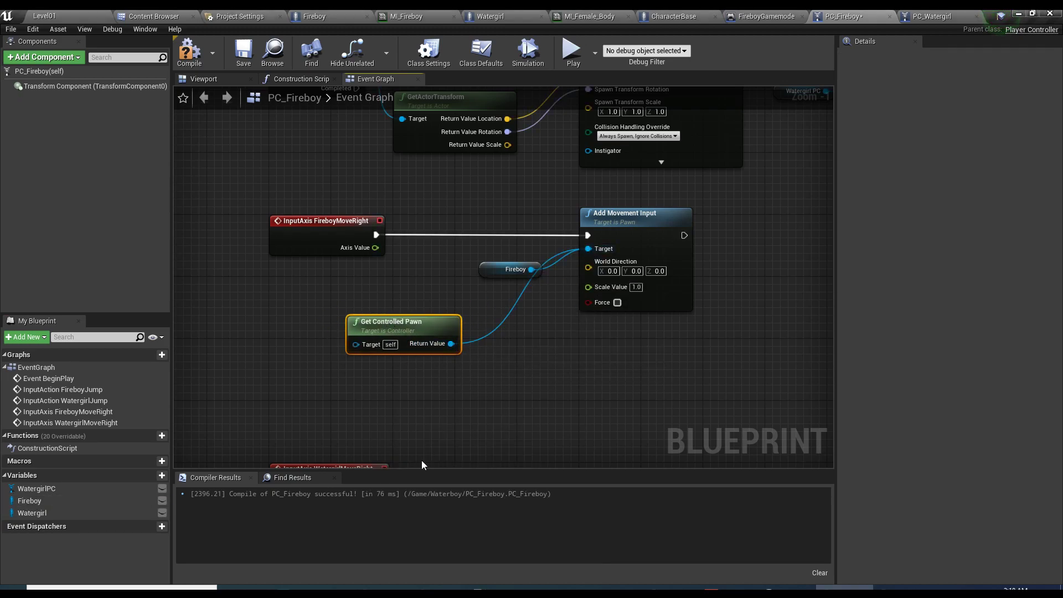
- Delete the wired Fireboy variable node and place a fresh Fireboy getter
click(512, 269)
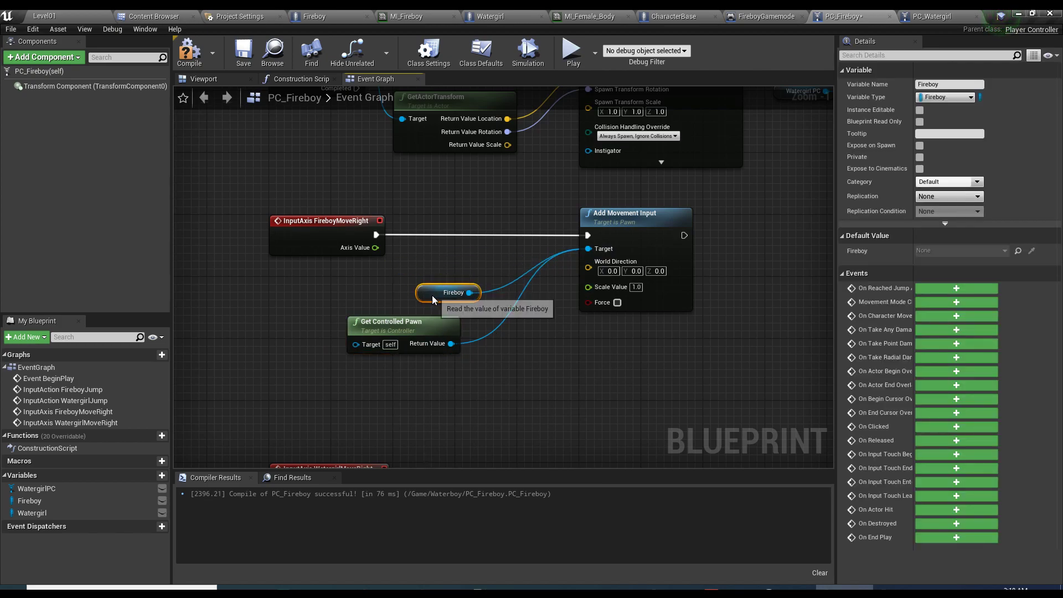
key(Delete)
drag(400, 325, 387, 307)
right_drag(388, 307, 400, 286)
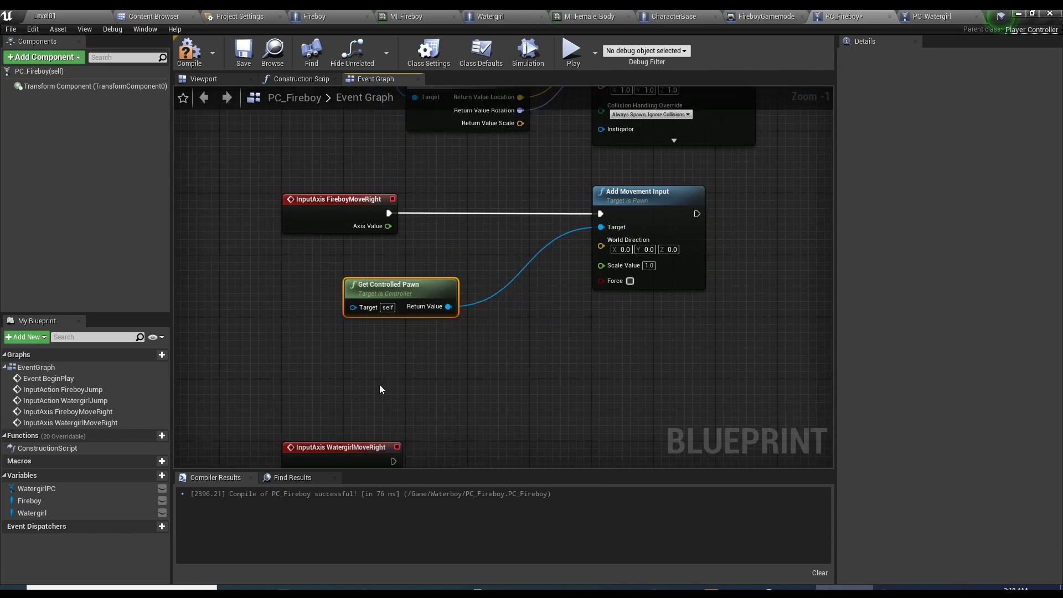
drag(36, 500, 375, 344)
click(398, 347)
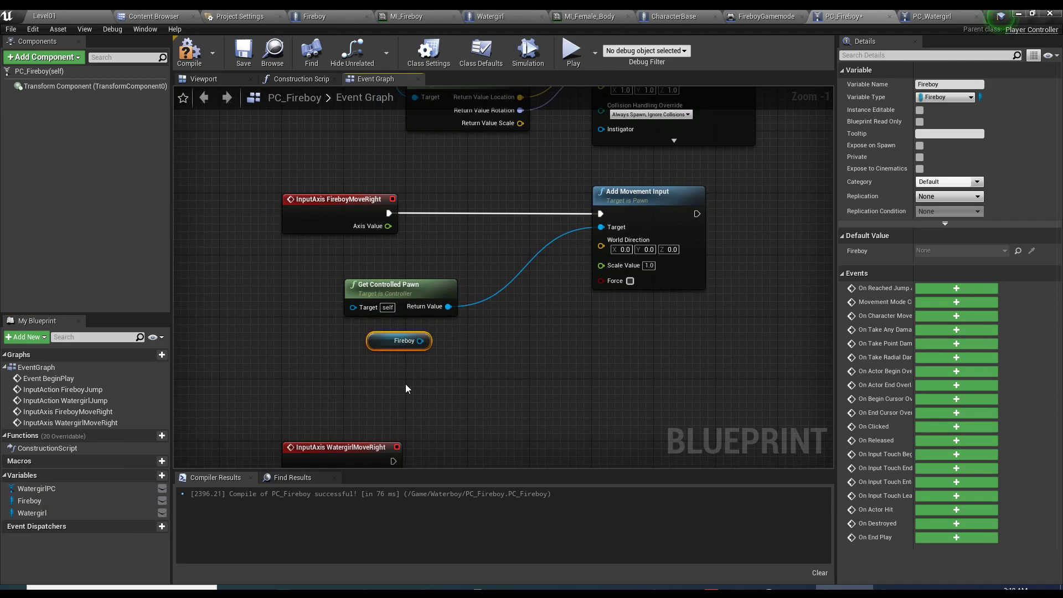
- Delete the Get Controlled Pawn node and park the unconnected Fireboy getter below the MoveRight event
right_drag(406, 383, 441, 395)
drag(369, 350, 552, 357)
click(437, 302)
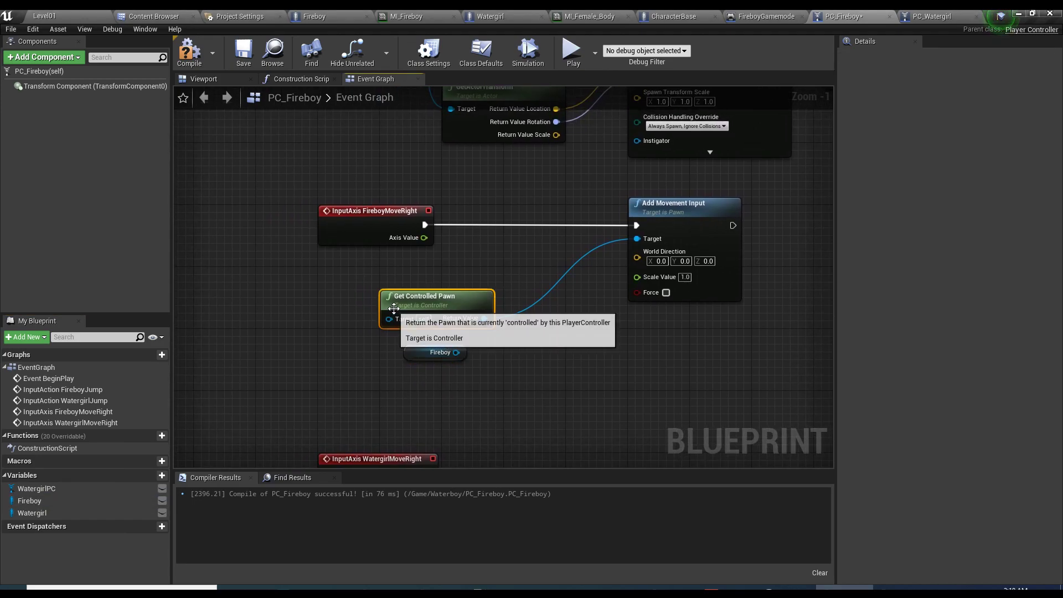
key(Delete)
drag(443, 354, 395, 284)
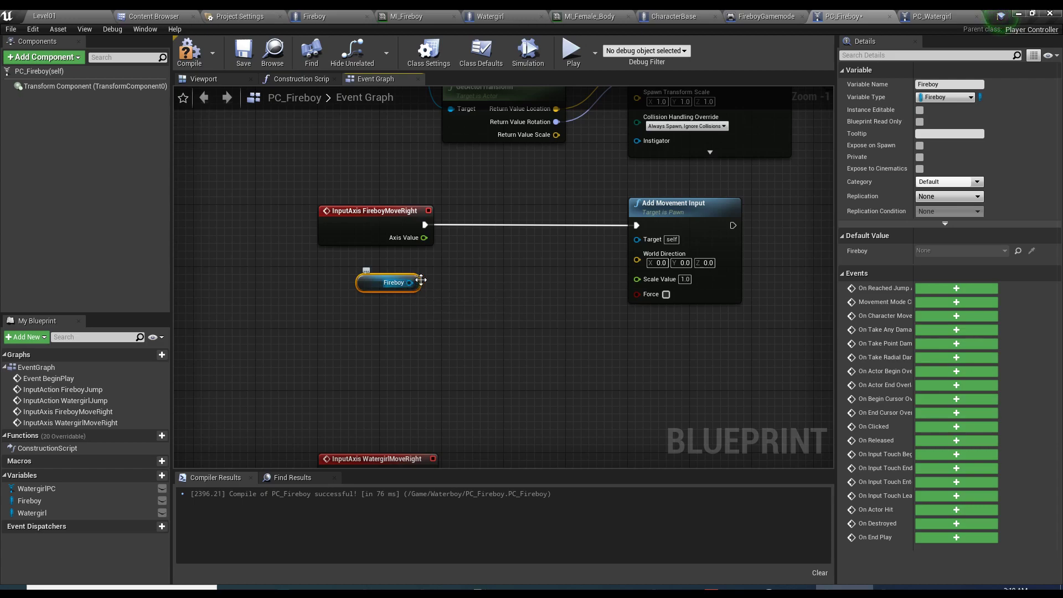
- Recompile PC_Fireboy, getting the Target-needs-connection error, and survey the graph including the BeginPlay spawn logic
key(F7)
scroll(525, 253, down, 3)
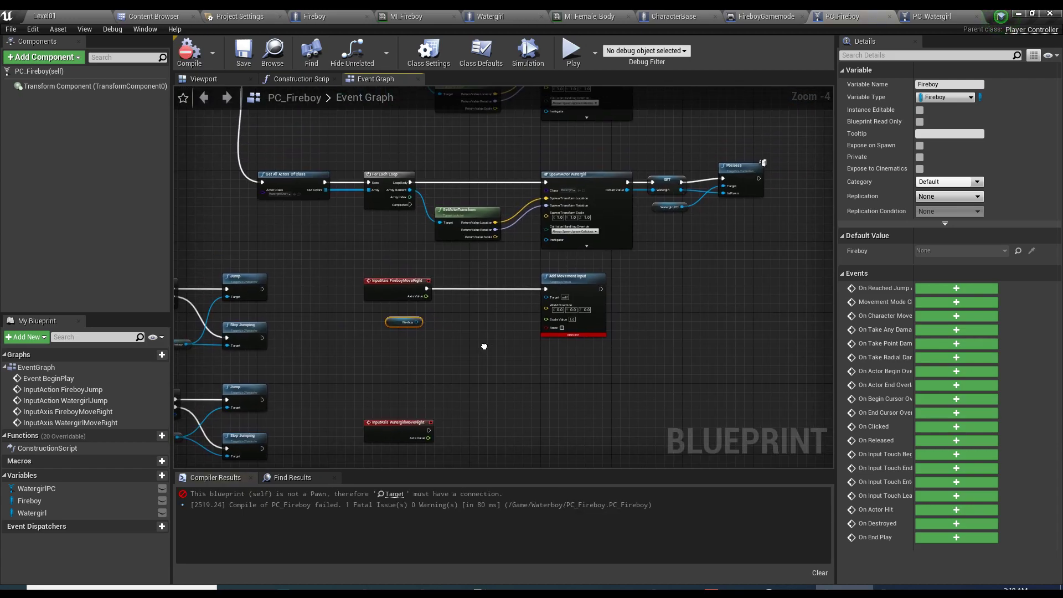
scroll(446, 228, up, 2)
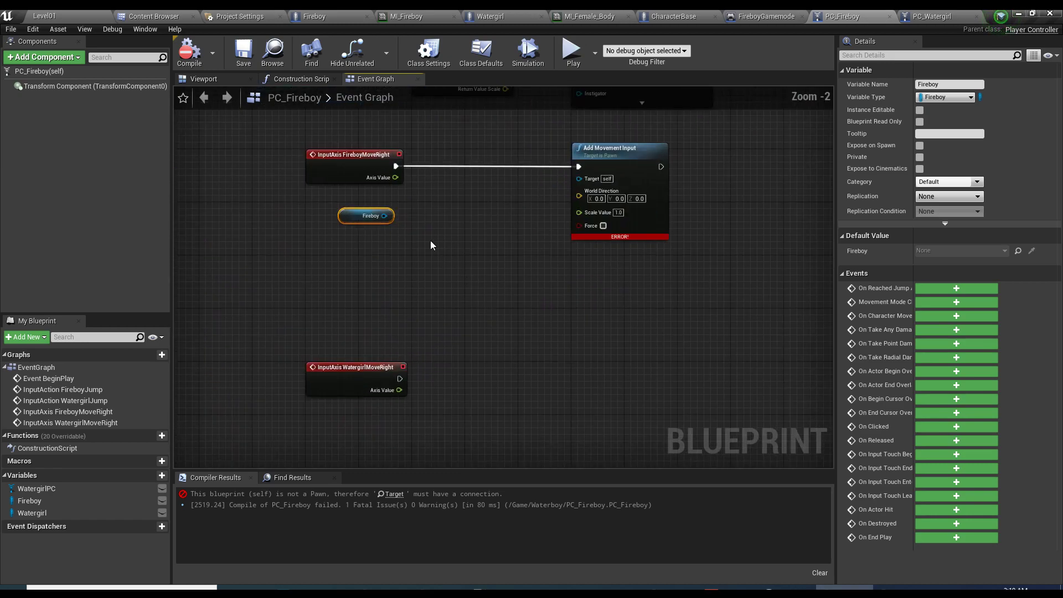
click(430, 240)
click(353, 388)
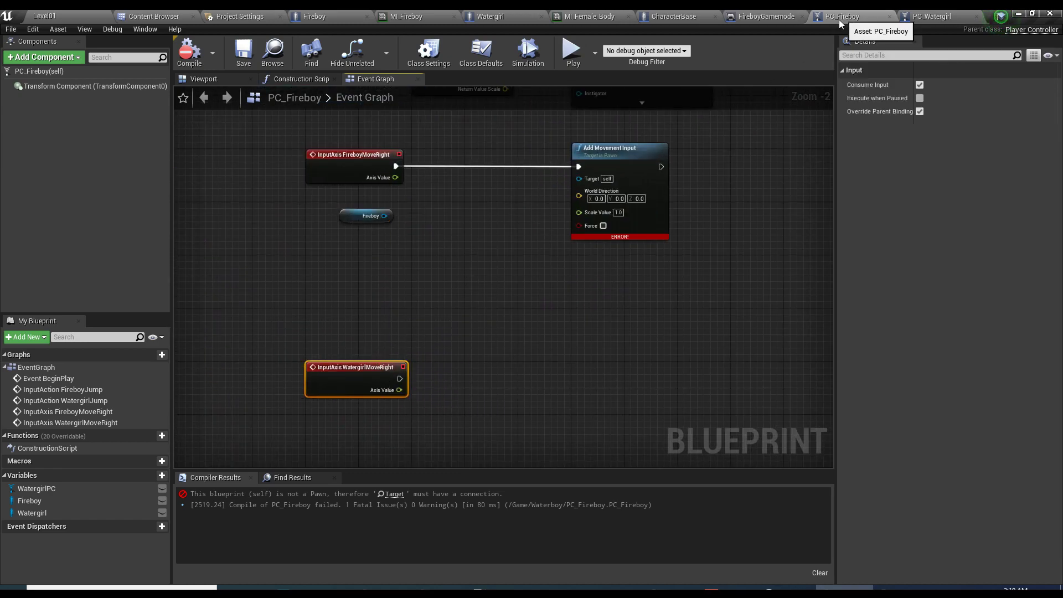
scroll(477, 339, down, 3)
right_drag(382, 246, 473, 290)
scroll(473, 290, down, 2)
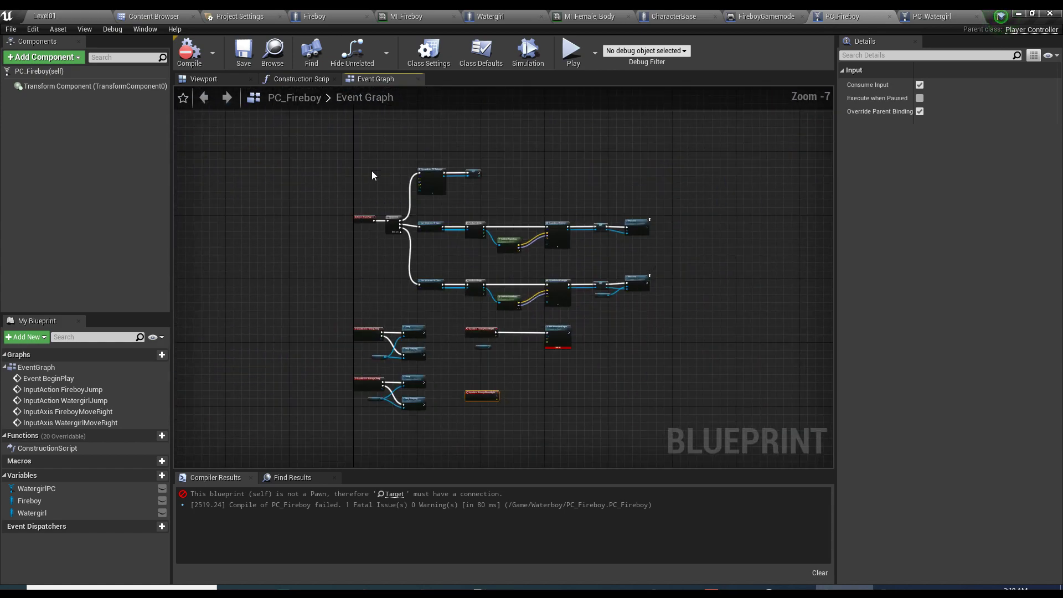
right_drag(450, 330, 407, 293)
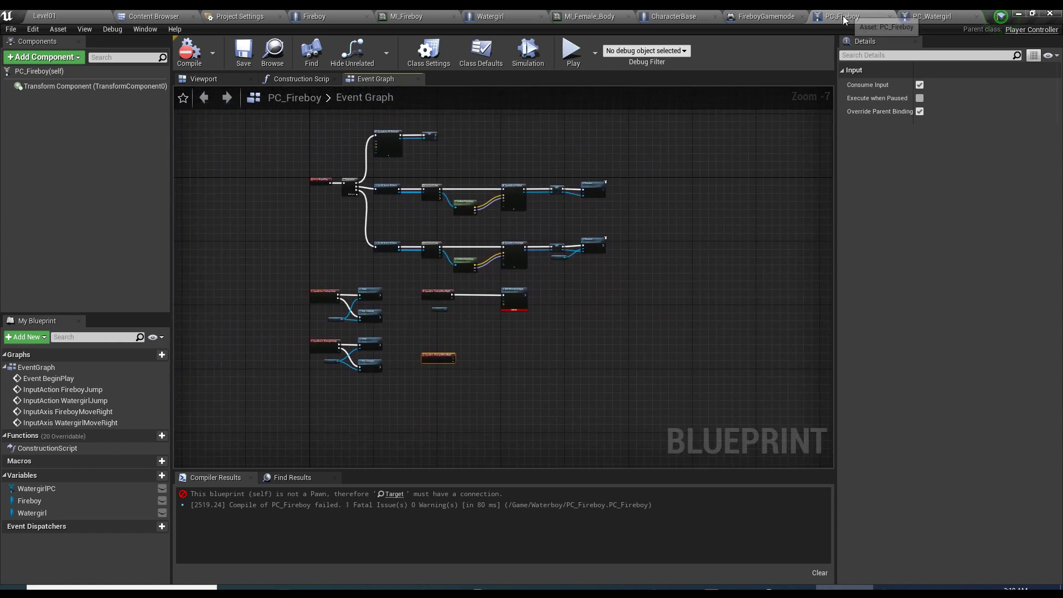
scroll(310, 332, up, 3)
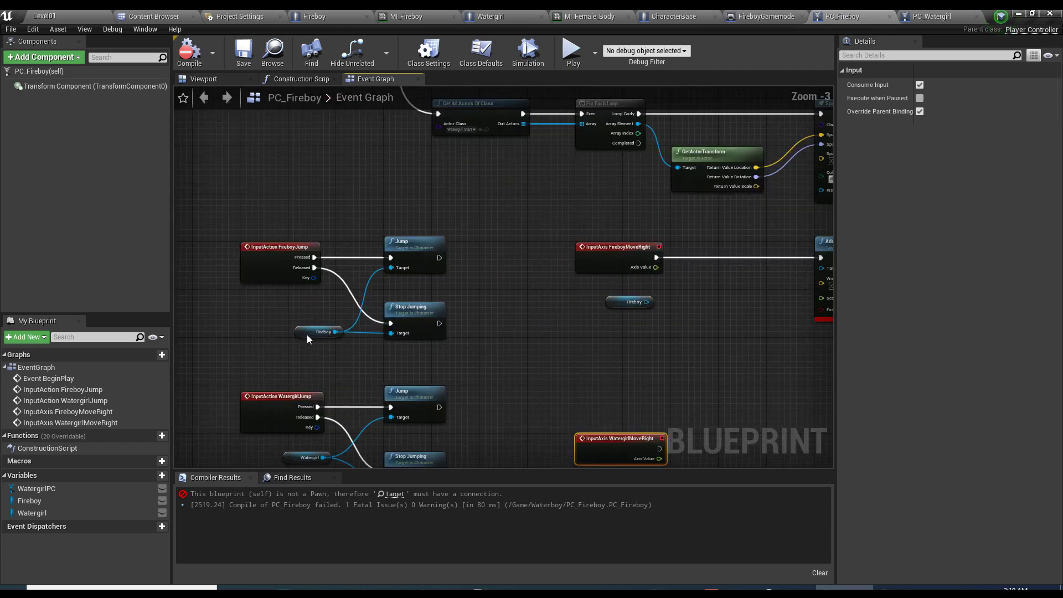
- Review the jump logic and nudge the Watergirl getter node slightly down
click(307, 334)
scroll(504, 305, up, 1)
right_drag(504, 304, 546, 266)
drag(232, 411, 230, 434)
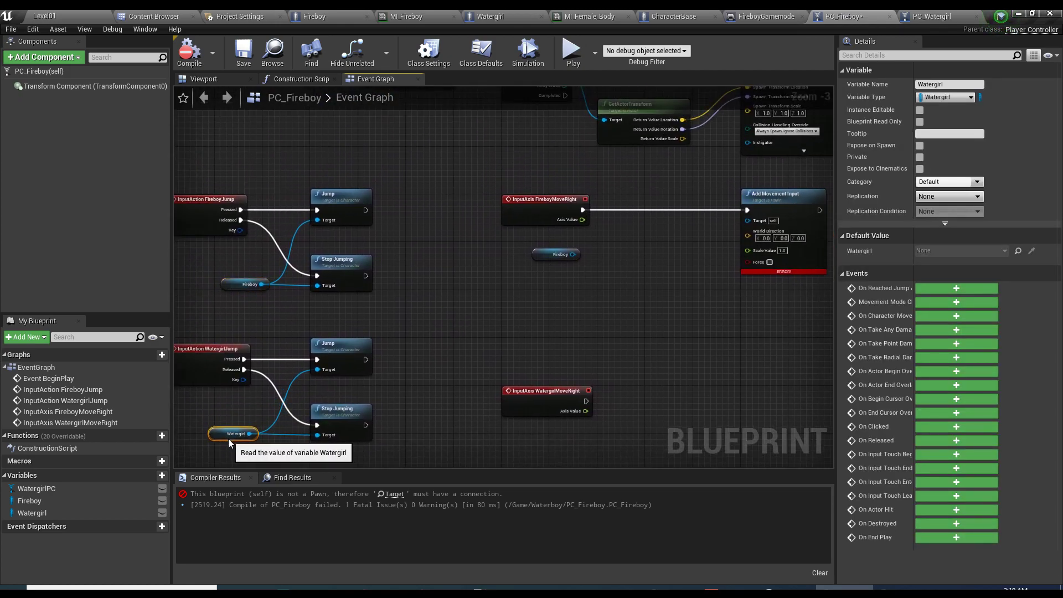
right_drag(290, 443, 358, 417)
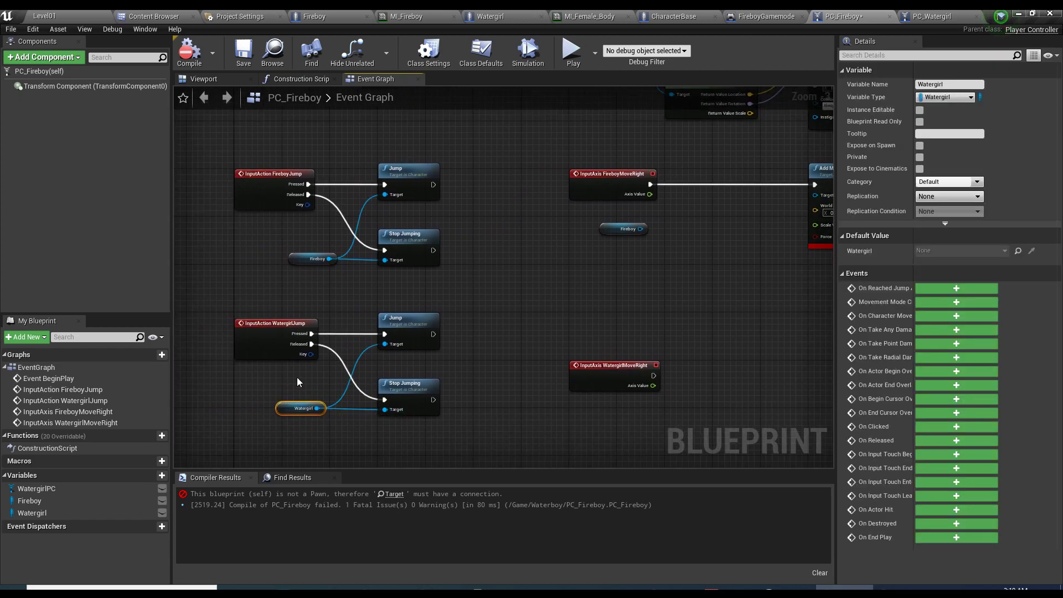
drag(209, 297, 425, 415)
click(352, 367)
right_drag(352, 366, 580, 251)
- Glance at the PC_Watergirl blueprint, then return to the two MoveRight events in PC_Fireboy
click(932, 16)
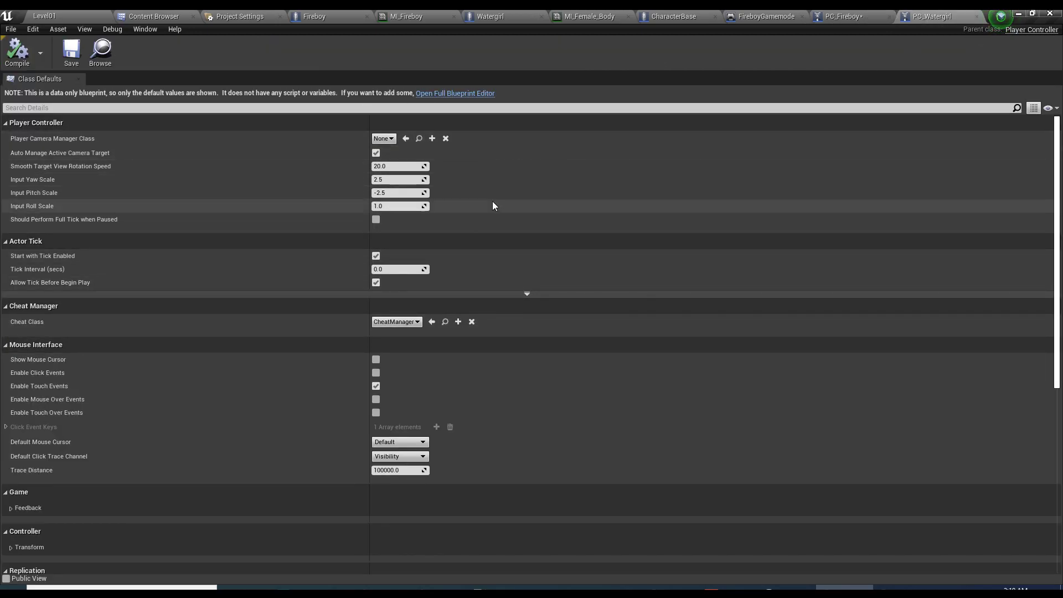
click(858, 16)
right_drag(496, 224, 358, 159)
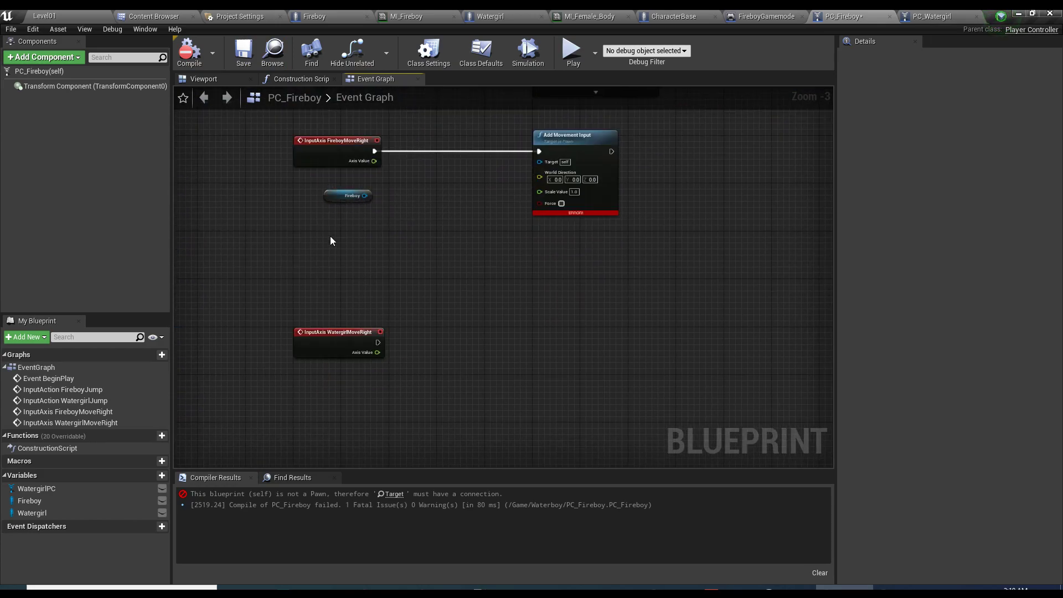
- Place a Watergirl getter with an Add Movement Input node driven by WatergirlMoveRight
drag(42, 515, 350, 400)
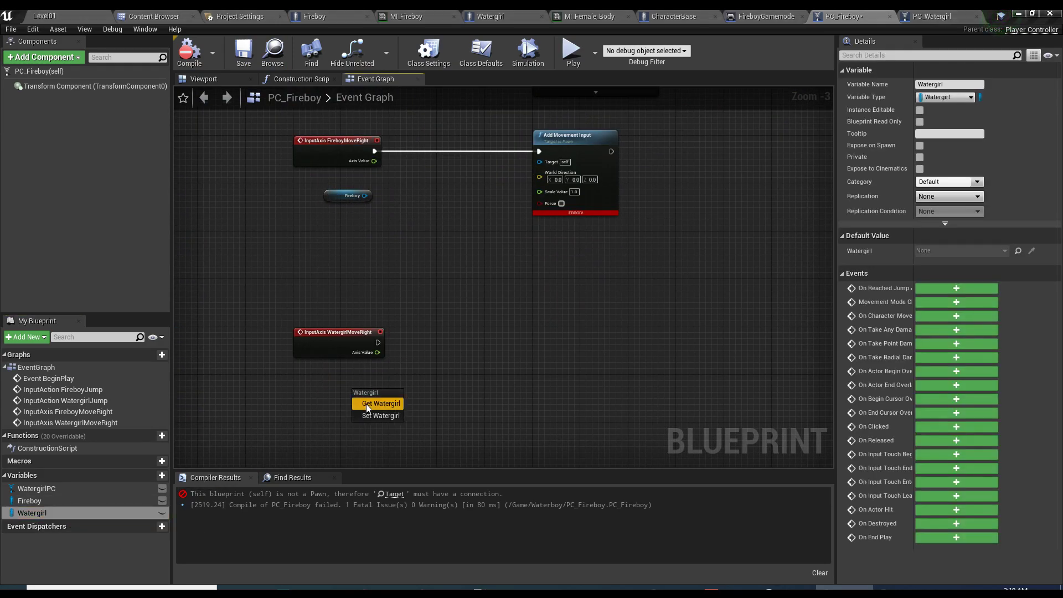
click(376, 408)
right_drag(382, 410, 368, 356)
drag(382, 339, 487, 285)
text(addmove)
click(525, 352)
drag(364, 289, 496, 307)
- Wire the Axis Value into Scale Value and reposition the Add Movement Input node
drag(363, 299, 495, 346)
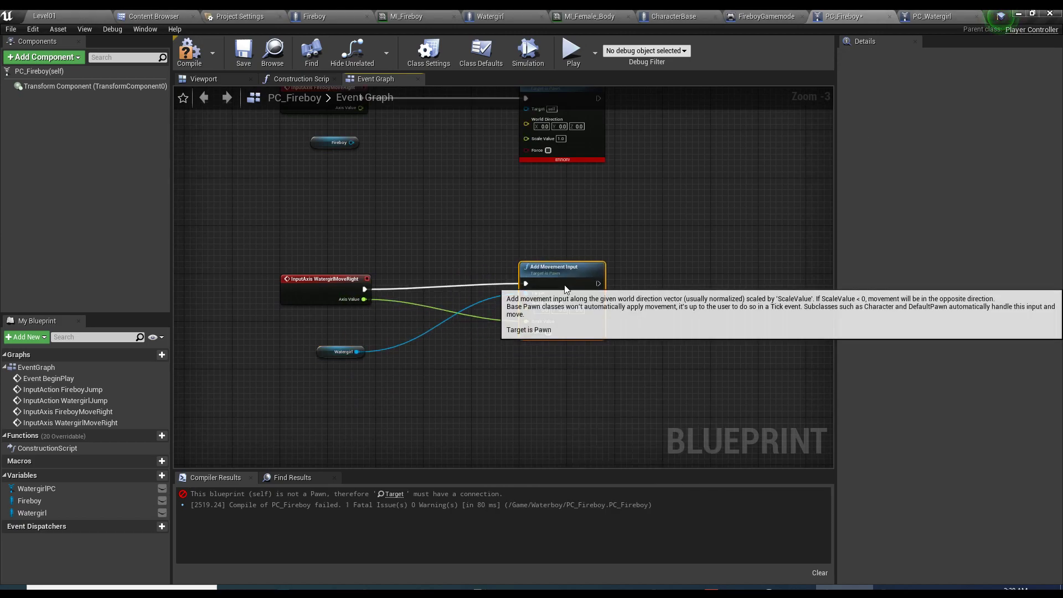
drag(523, 292, 506, 273)
right_drag(439, 344, 452, 313)
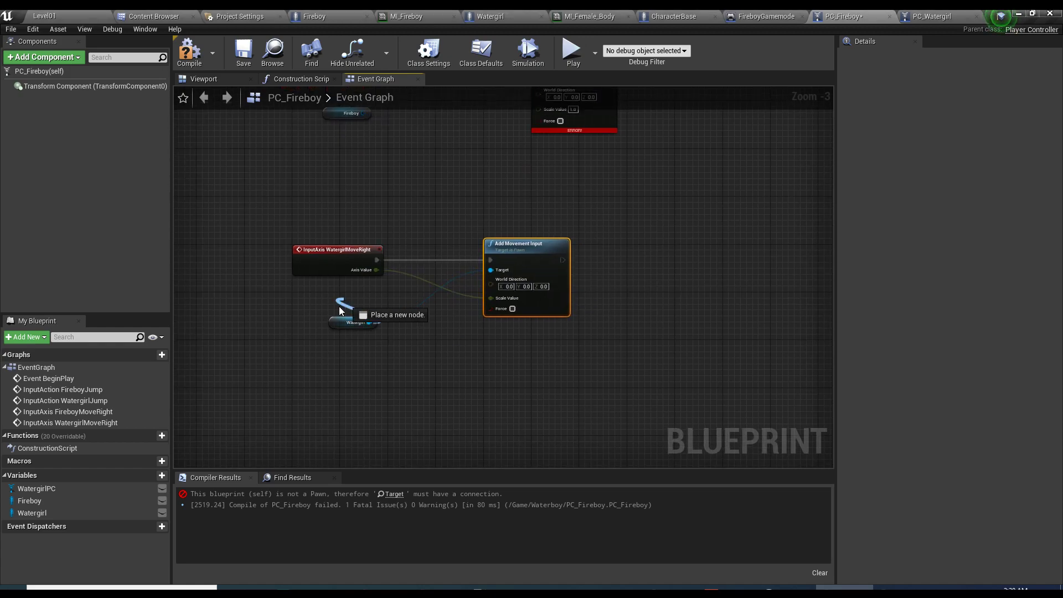
click(334, 323)
drag(336, 327, 336, 307)
scroll(414, 283, up, 1)
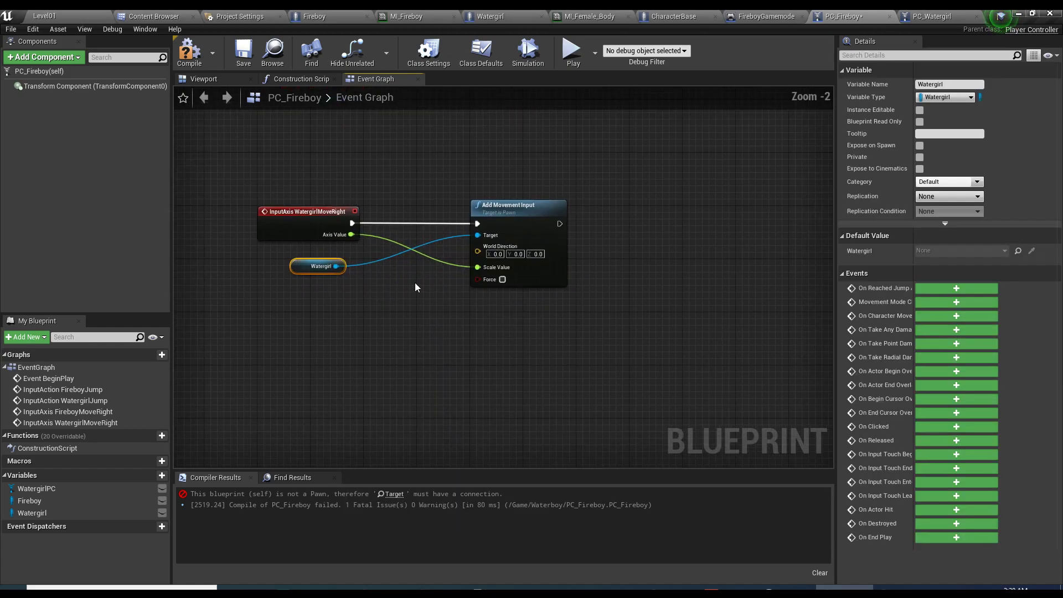
drag(521, 310, 568, 271)
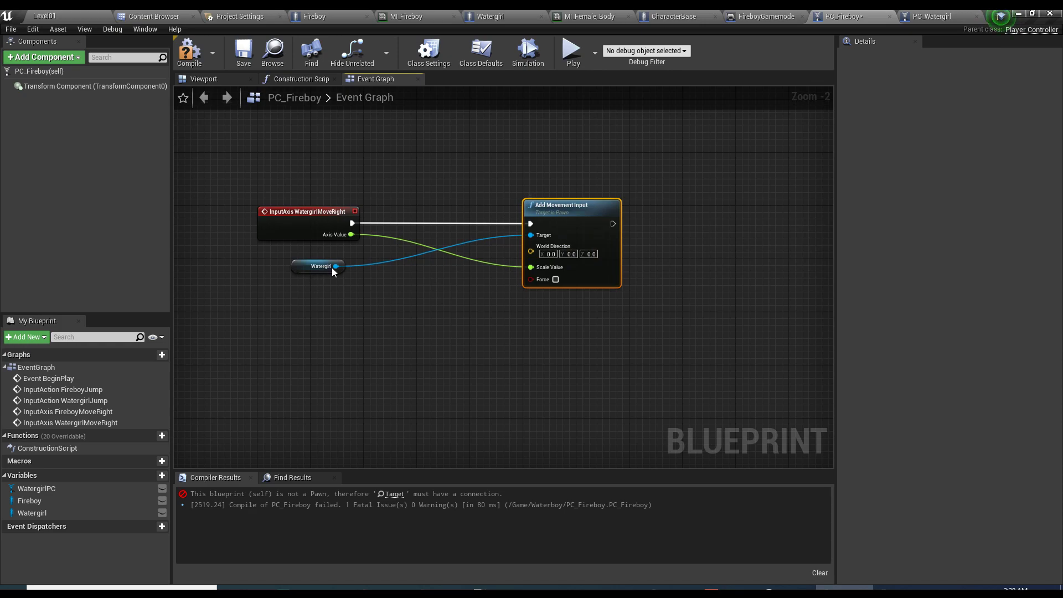
- Chain Get Control Rotation from Watergirl into a Get Right Vector node
drag(335, 266, 336, 301)
text(get co)
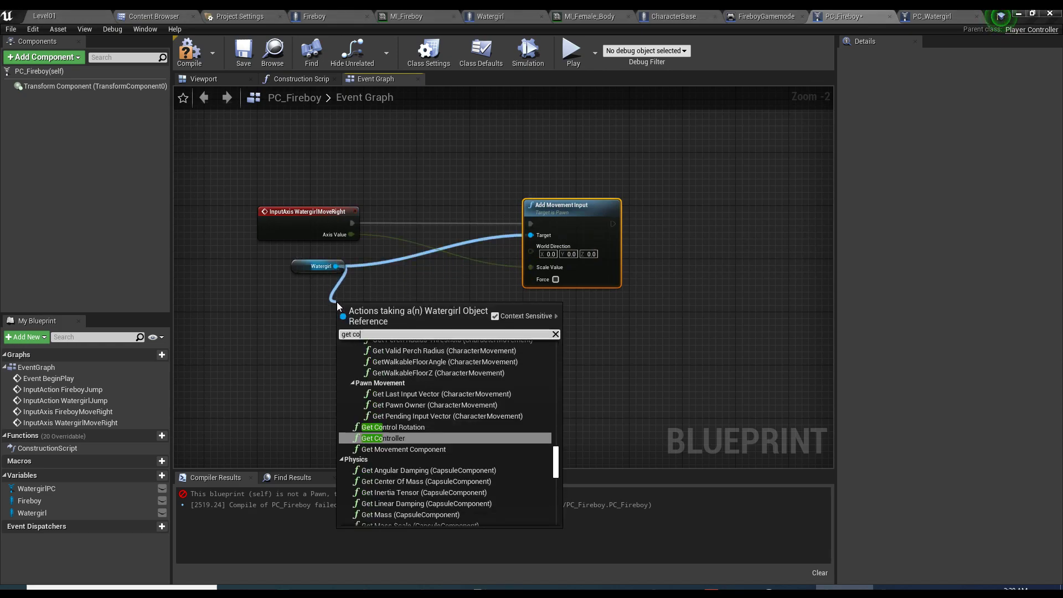
text(ntrol rot)
key(Return)
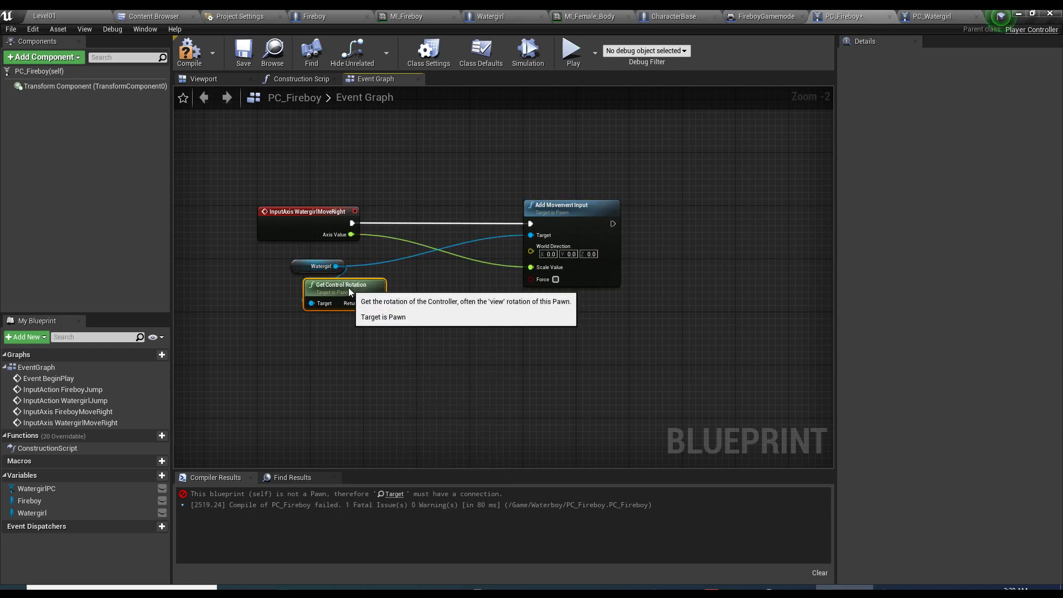
drag(348, 287, 530, 250)
text(get right vector)
key(Return)
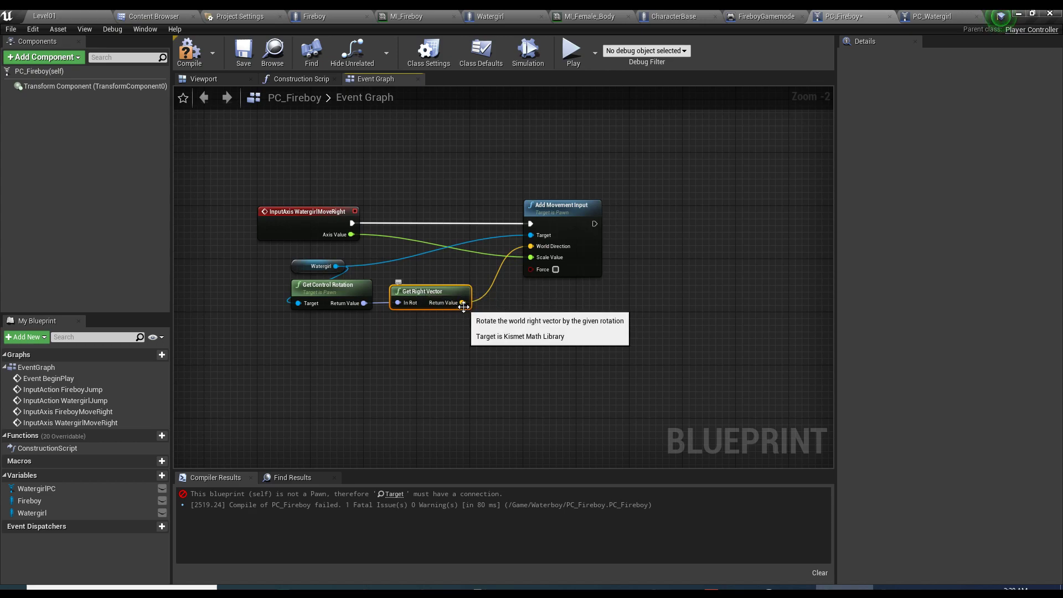
- Compile, then connect the Fireboy variable to Add Movement Input's Target
click(189, 52)
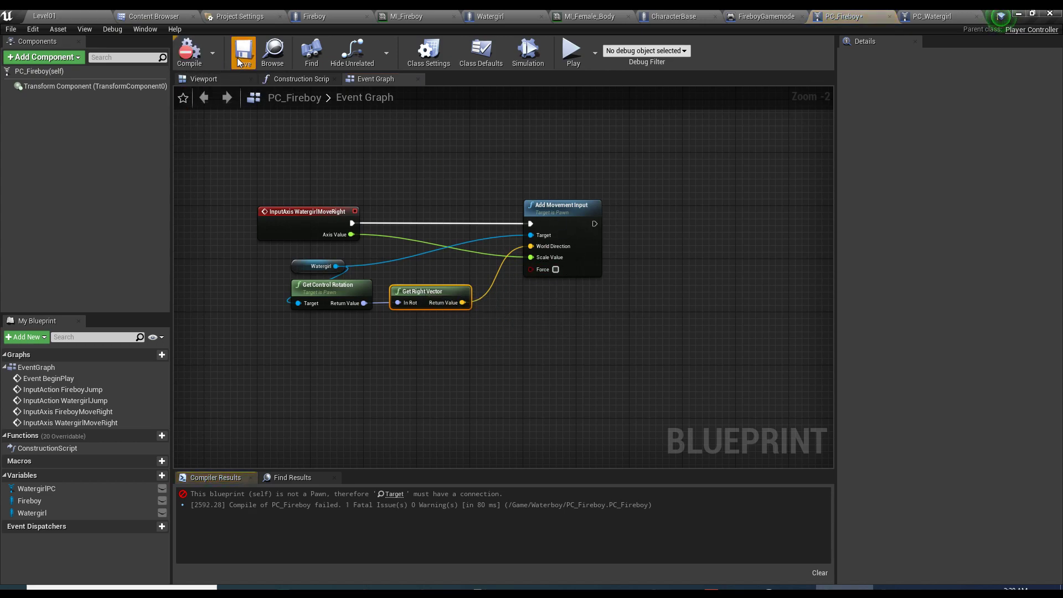
right_drag(227, 176, 205, 267)
click(204, 266)
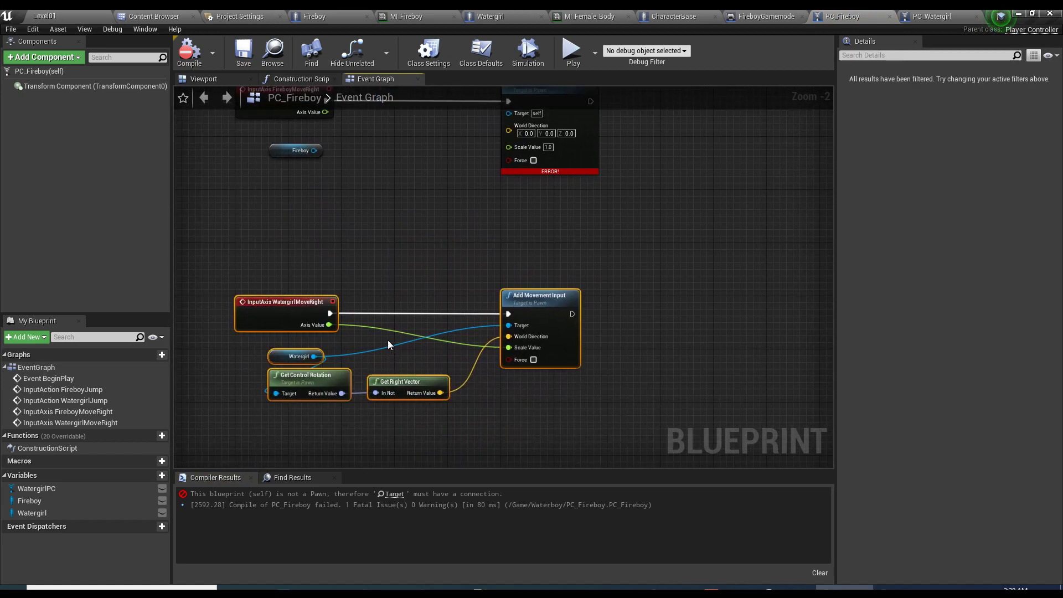
right_drag(312, 151, 344, 243)
drag(344, 244, 539, 205)
click(325, 247)
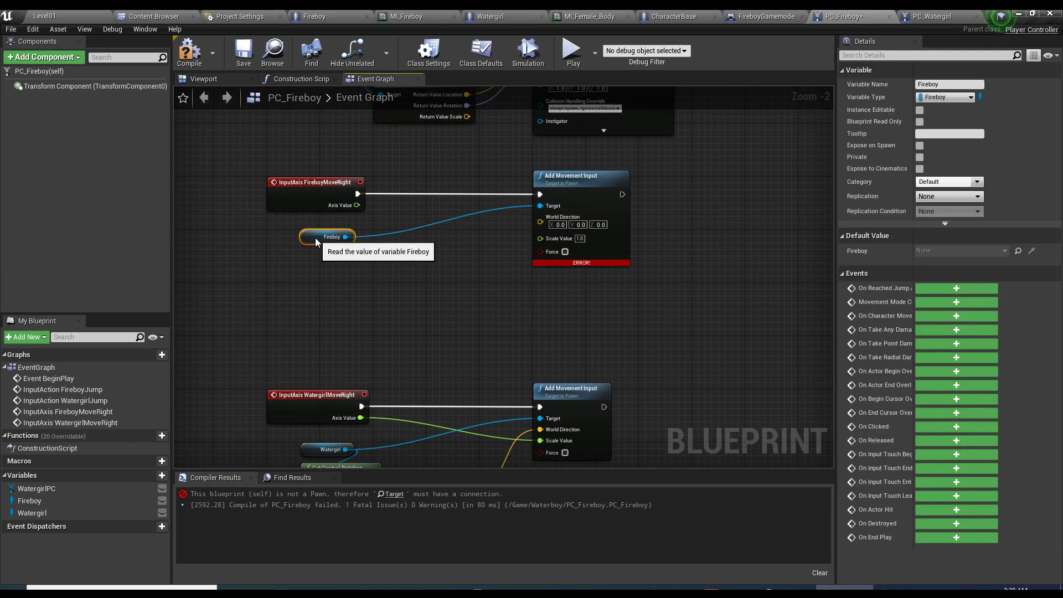
- Copy the rotation and right-vector nodes for Fireboy, wire them and Axis Value into the movement input, and compile
right_drag(411, 346, 402, 243)
drag(239, 379, 470, 412)
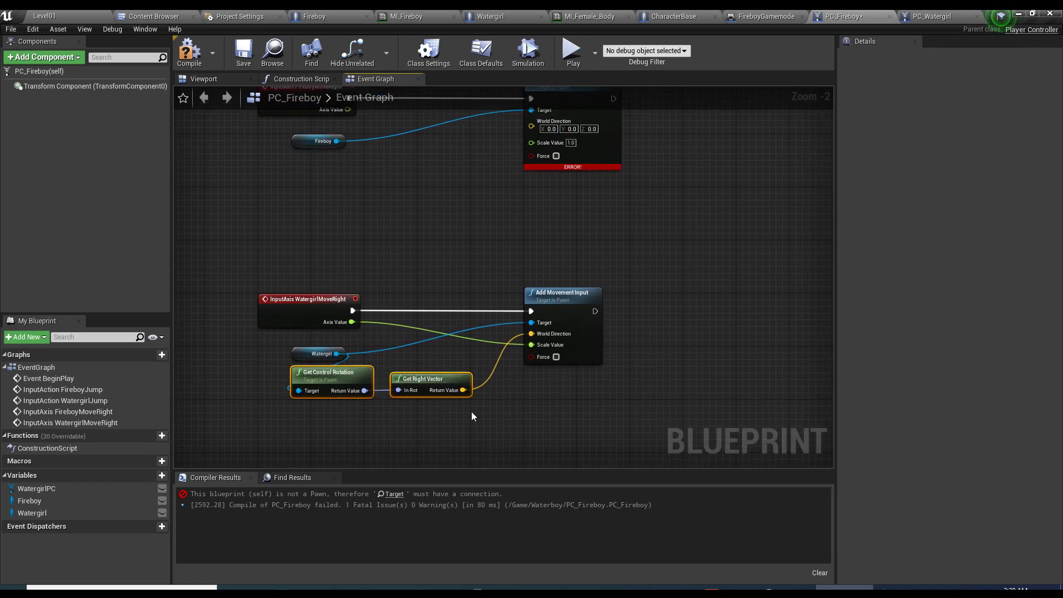
key(ctrl+c)
key(ctrl+v)
drag(449, 450, 338, 189)
right_drag(487, 188, 480, 281)
drag(496, 281, 523, 216)
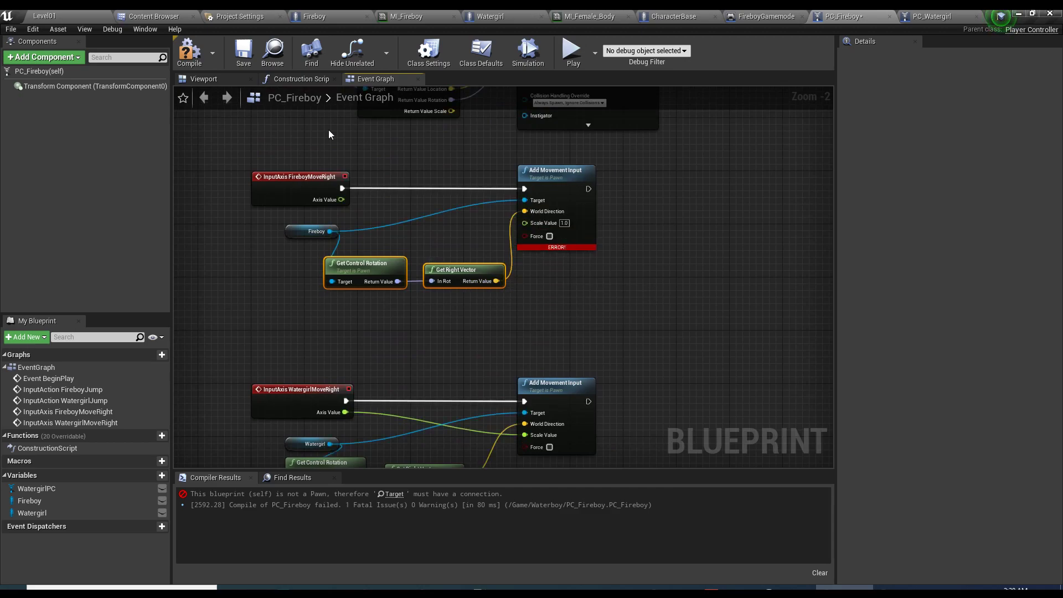
click(189, 53)
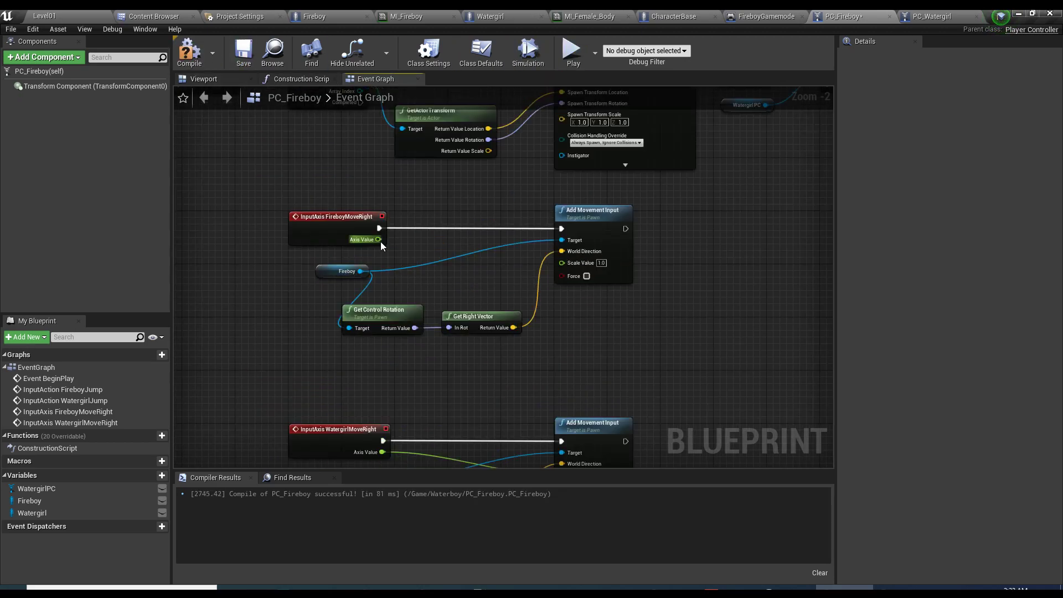
drag(378, 239, 576, 263)
drag(292, 299, 545, 335)
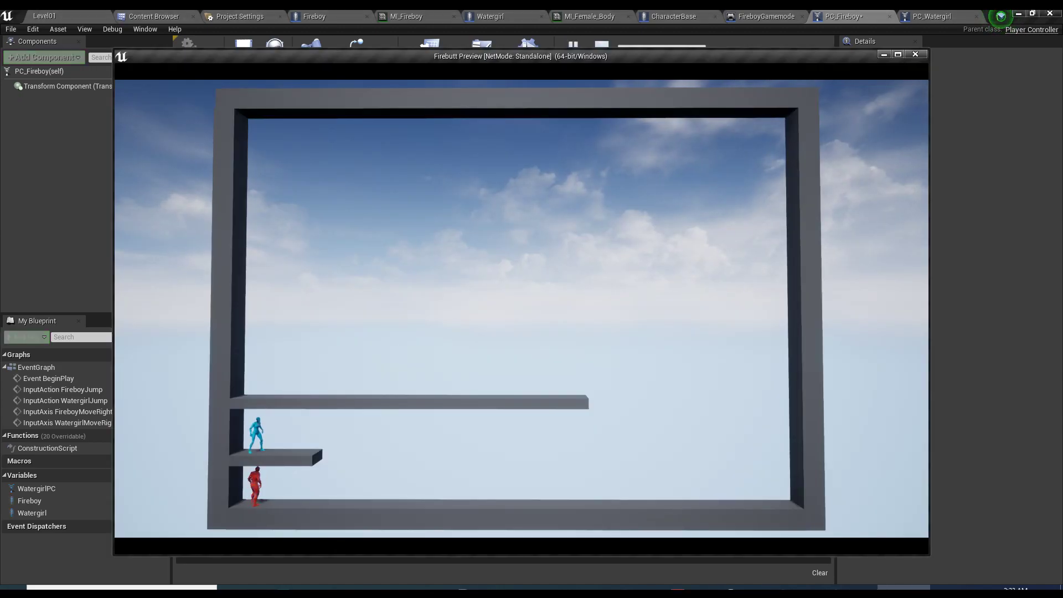
- Exit the standalone preview and add a Get Controlled Pawn node right beside the Fireboy node
key(Escape)
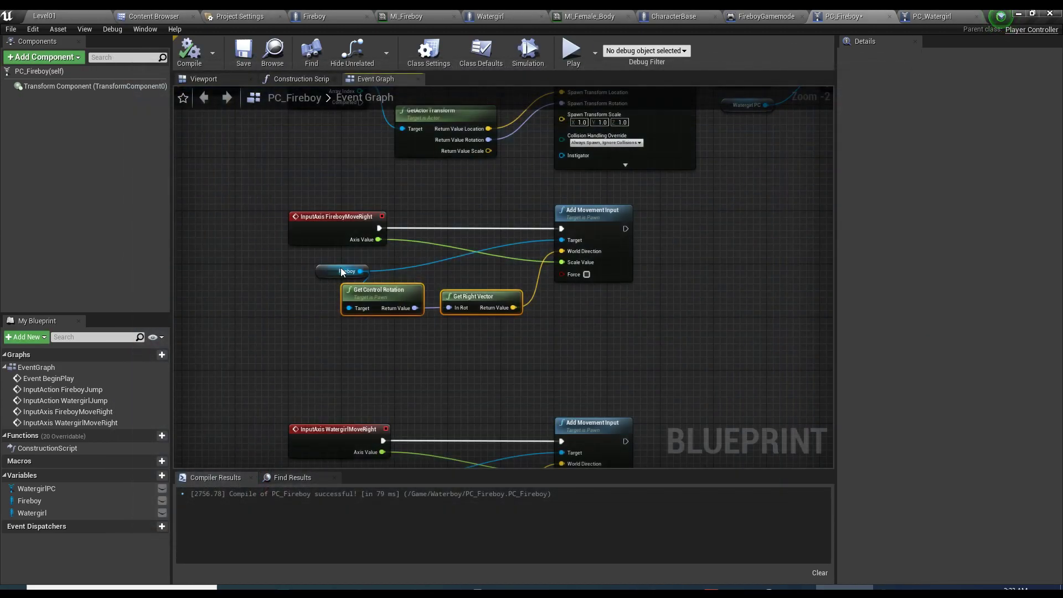
drag(314, 302, 502, 312)
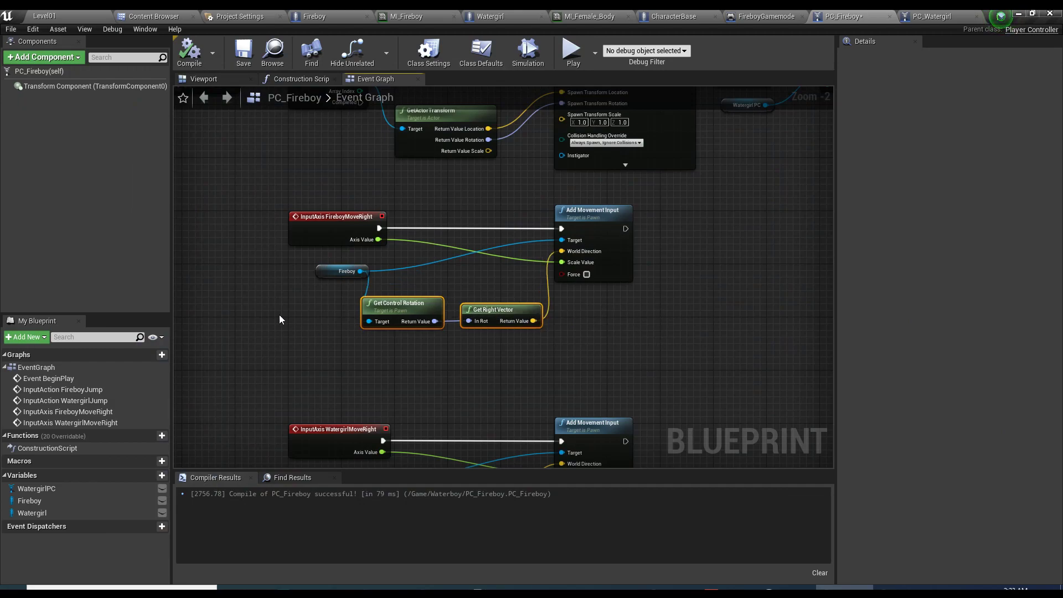
right_click(279, 314)
text(get controlled pawn)
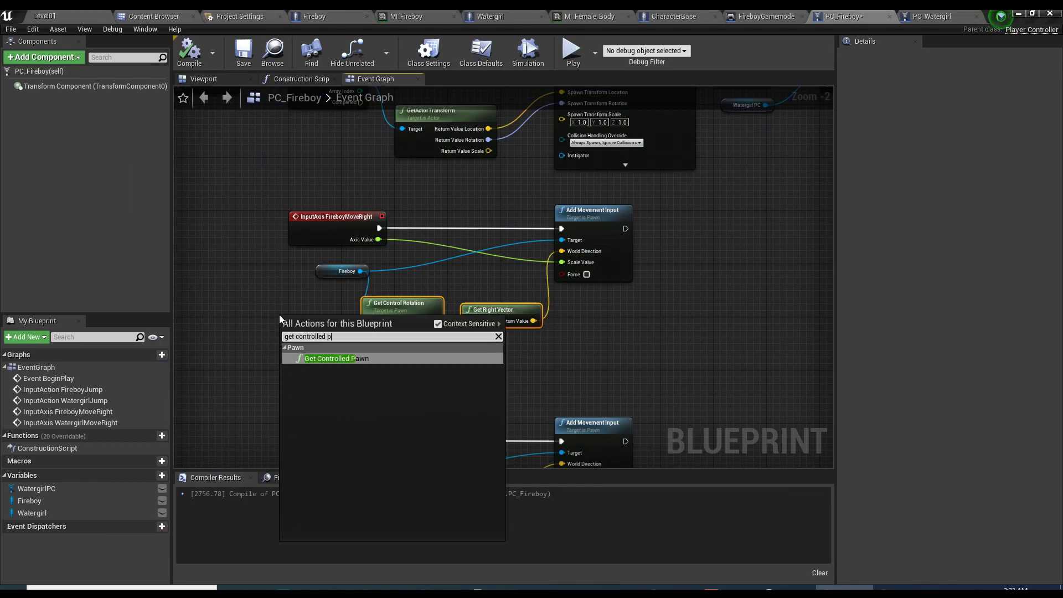
key(Return)
drag(293, 317, 259, 289)
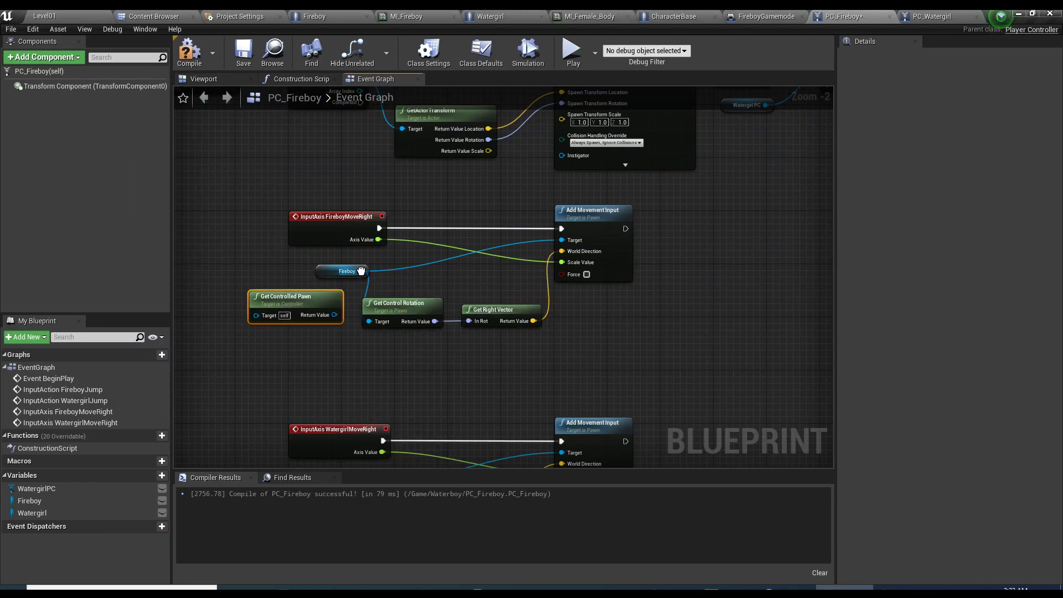
- Move Fireboy's wires onto Get Controlled Pawn, delete the Fireboy node, then compile and save
ctrl+drag(360, 270, 336, 274)
click(342, 271)
key(Delete)
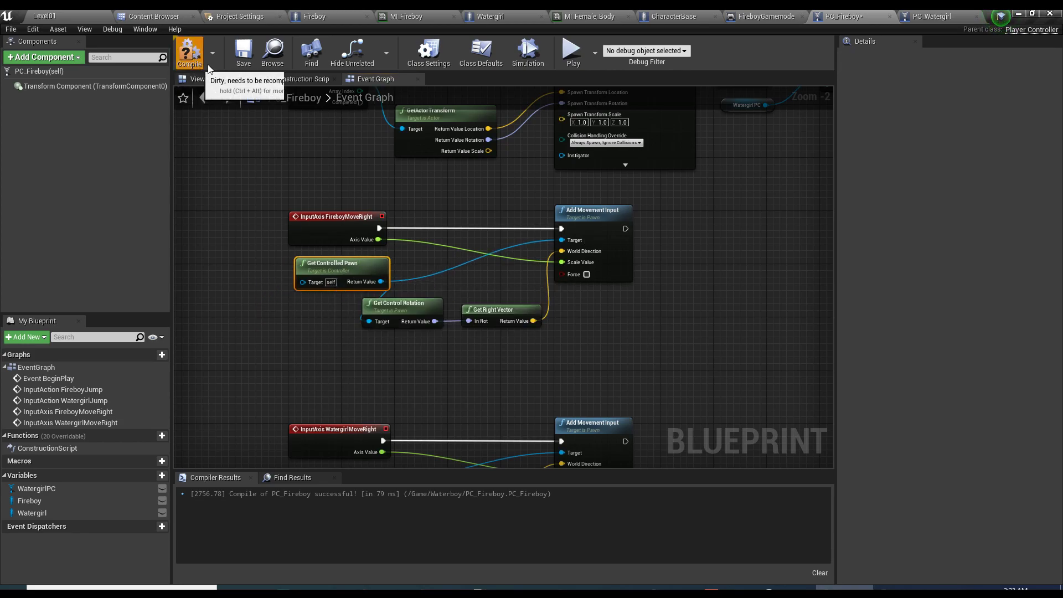
click(188, 51)
click(243, 51)
- Try routing the wires through a new Fireboy getter, then return them to Get Controlled Pawn
right_drag(402, 378, 391, 287)
drag(264, 380, 465, 420)
click(43, 501)
right_drag(343, 192, 292, 222)
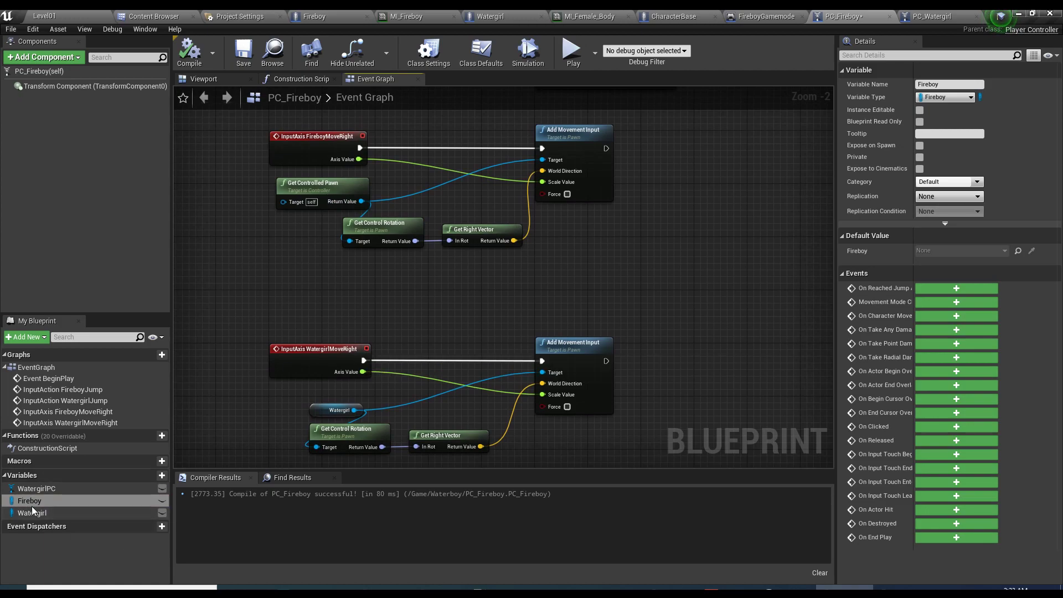
drag(32, 504, 266, 227)
click(272, 238)
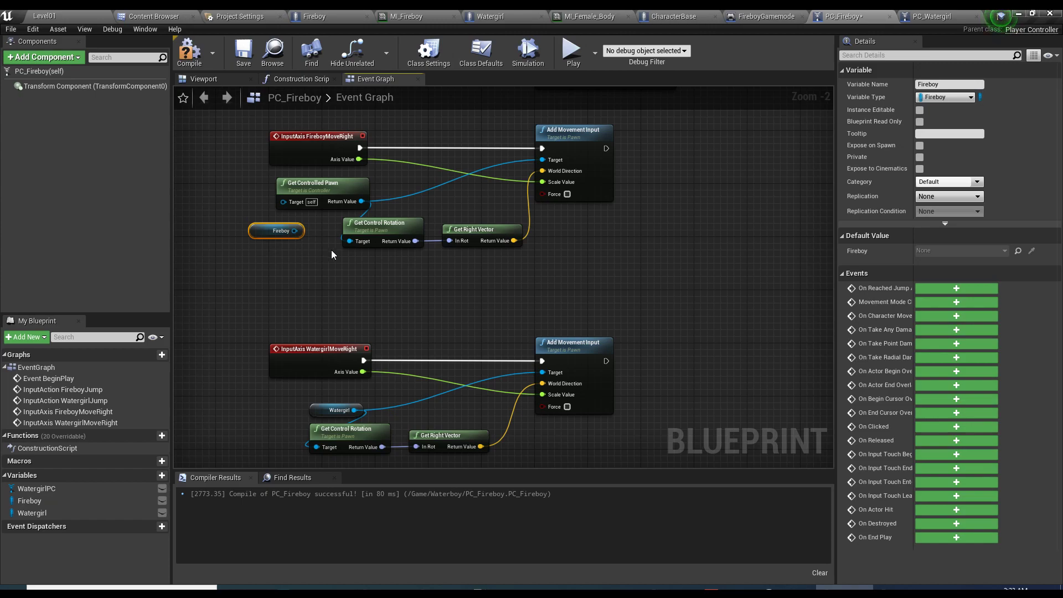
ctrl+drag(361, 203, 296, 233)
click(359, 202)
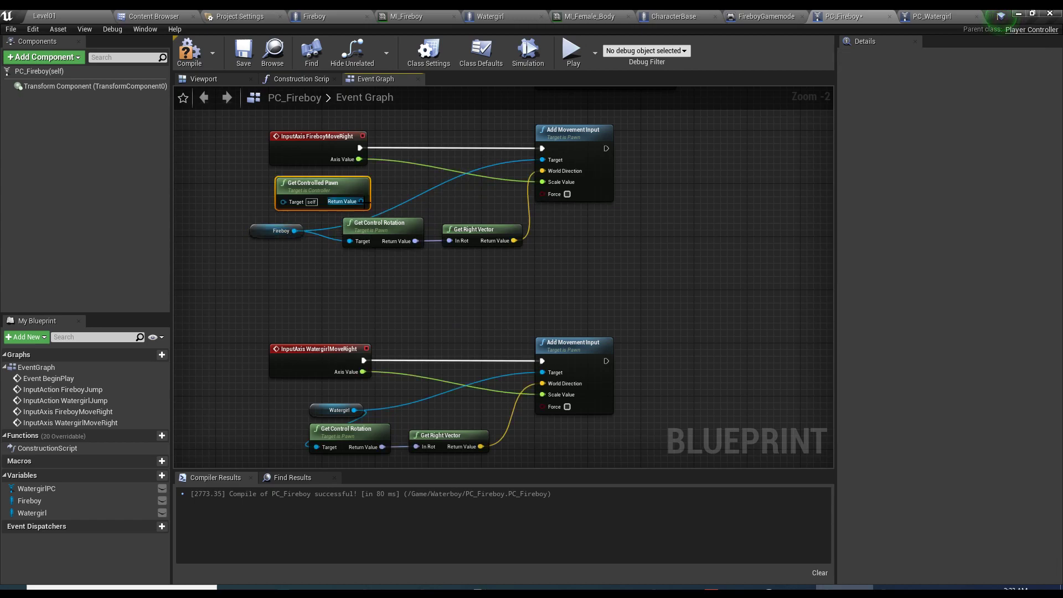
click(259, 231)
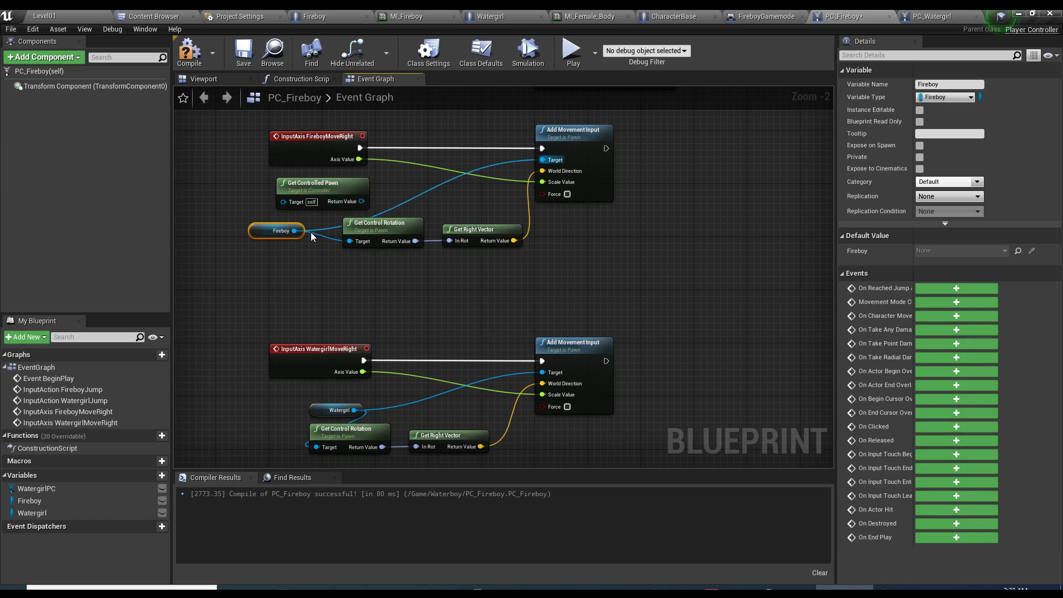
ctrl+drag(294, 231, 362, 203)
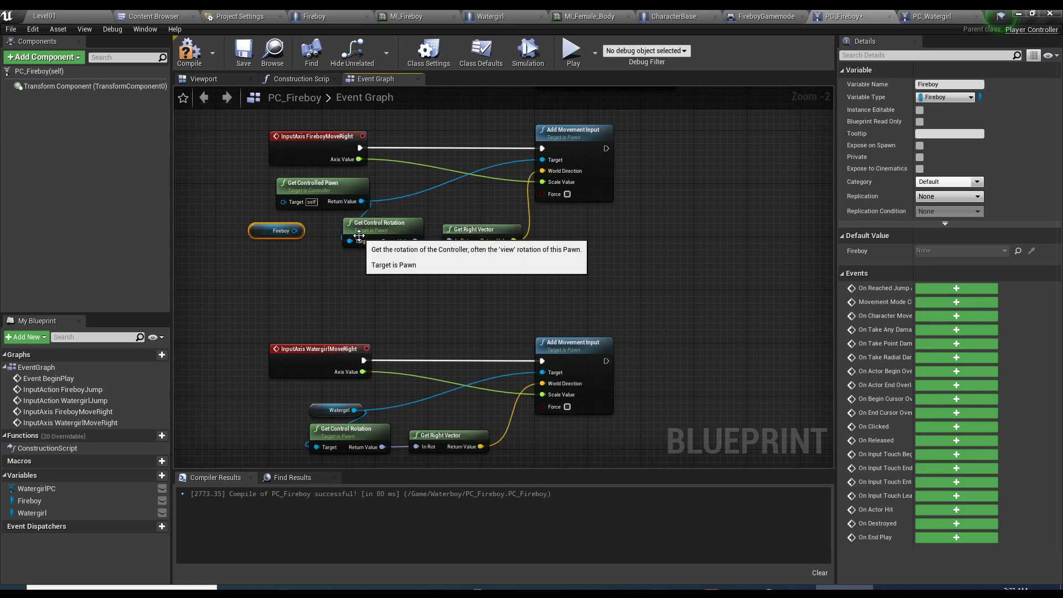
- Rewire rotation to right vector, and re-link execution, Axis Value and World Direction into Add Movement Input
alt+click(415, 241)
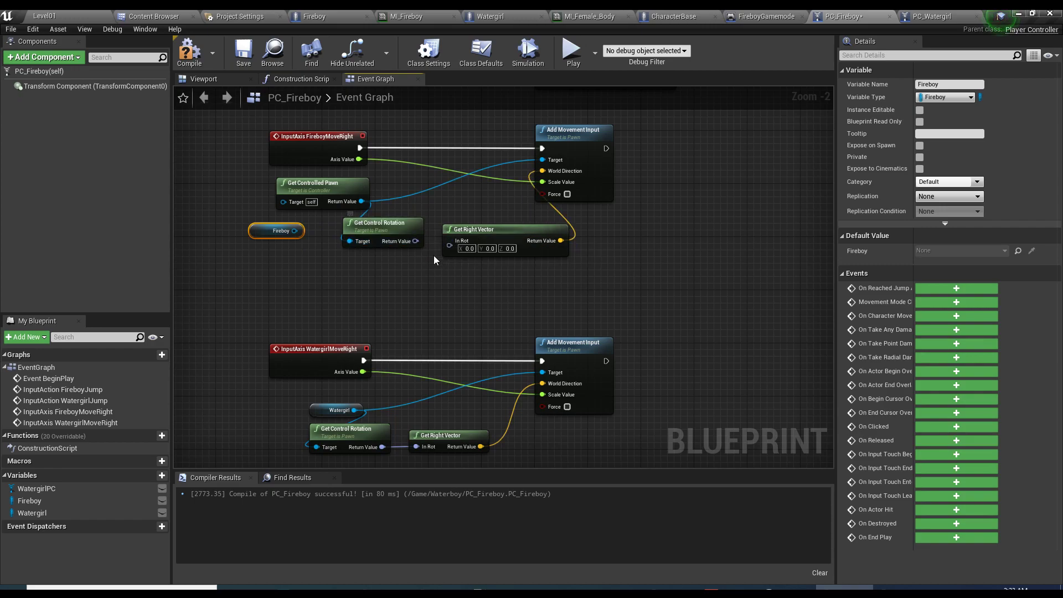
drag(416, 242, 449, 244)
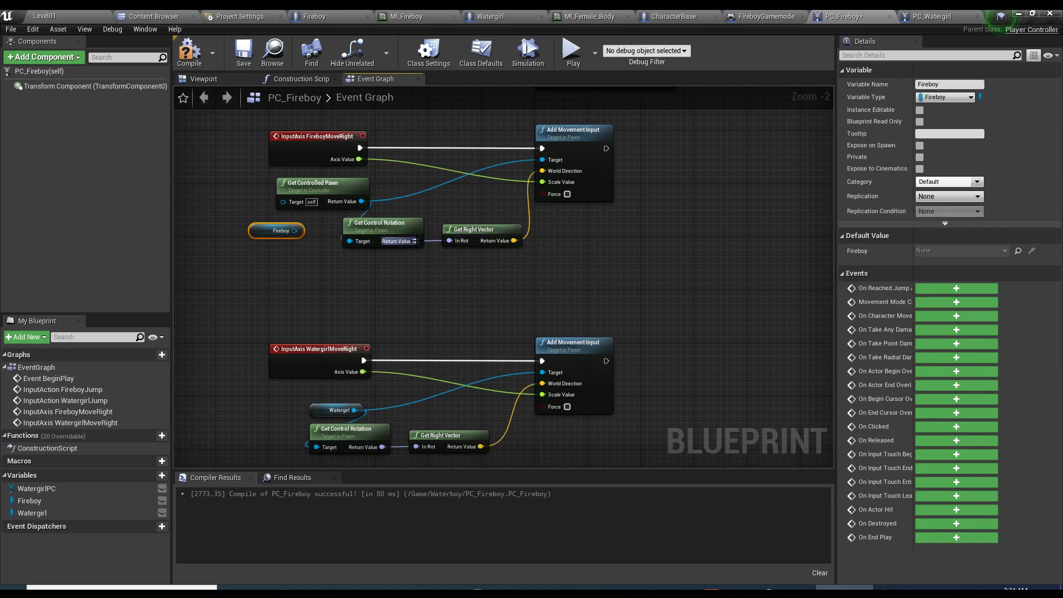
alt+click(543, 182)
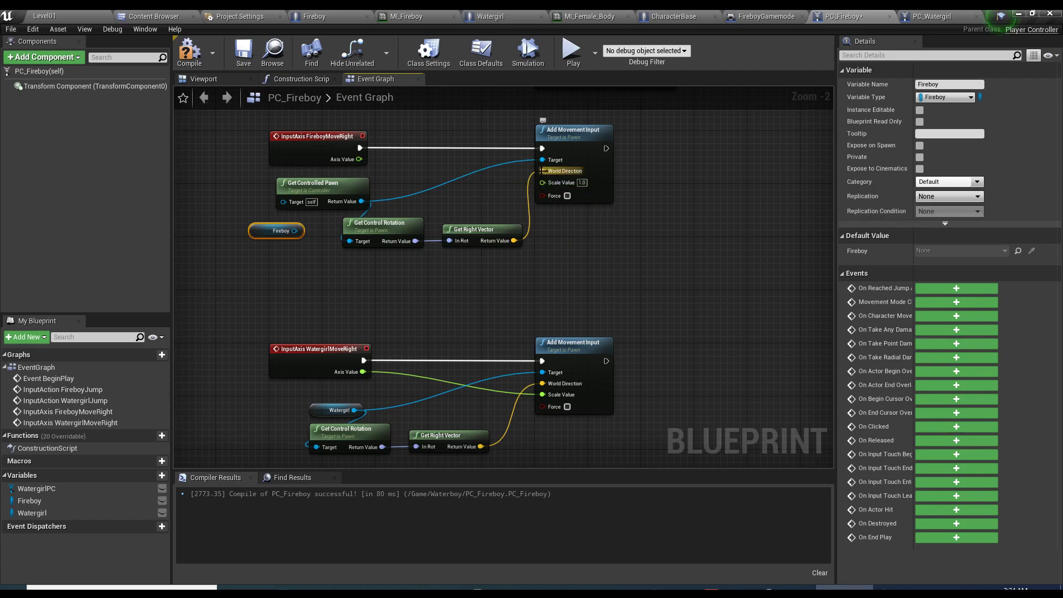
alt+click(542, 171)
alt+click(543, 160)
alt+click(360, 147)
drag(359, 148, 543, 149)
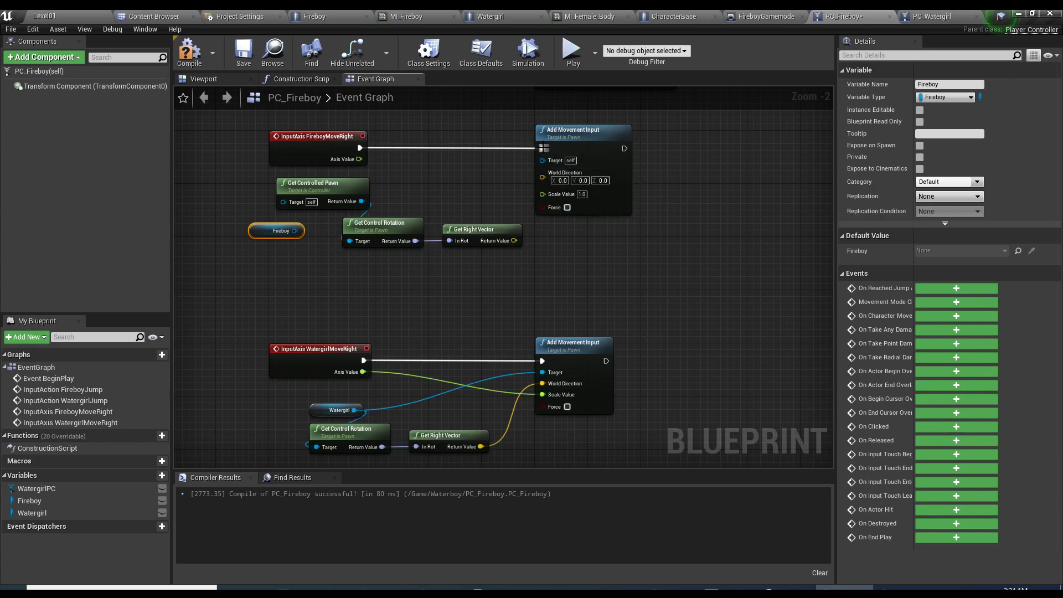
drag(358, 159, 543, 193)
drag(513, 241, 542, 176)
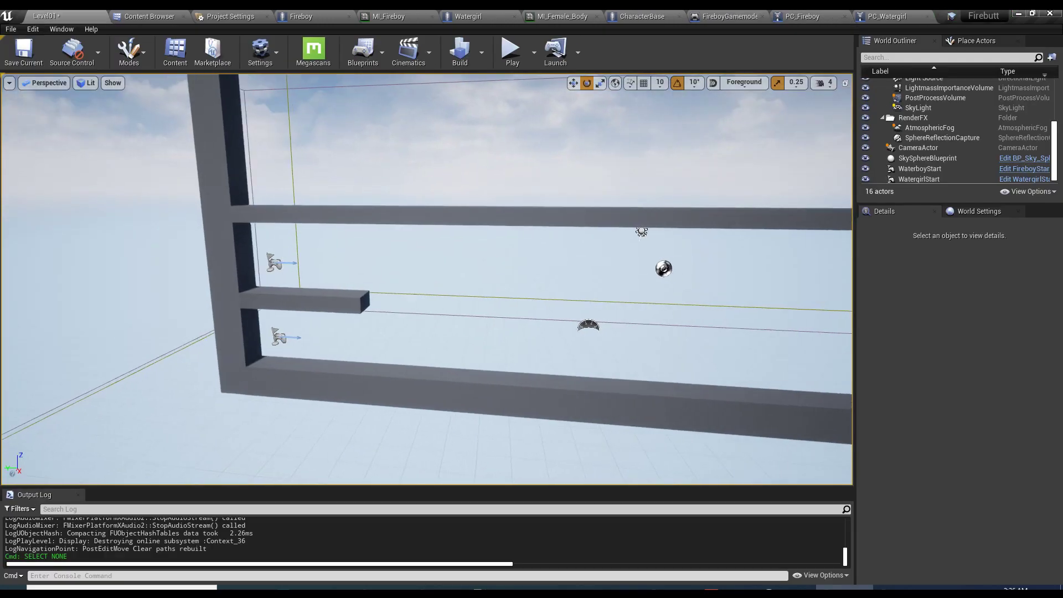
scroll(387, 249, up, 6)
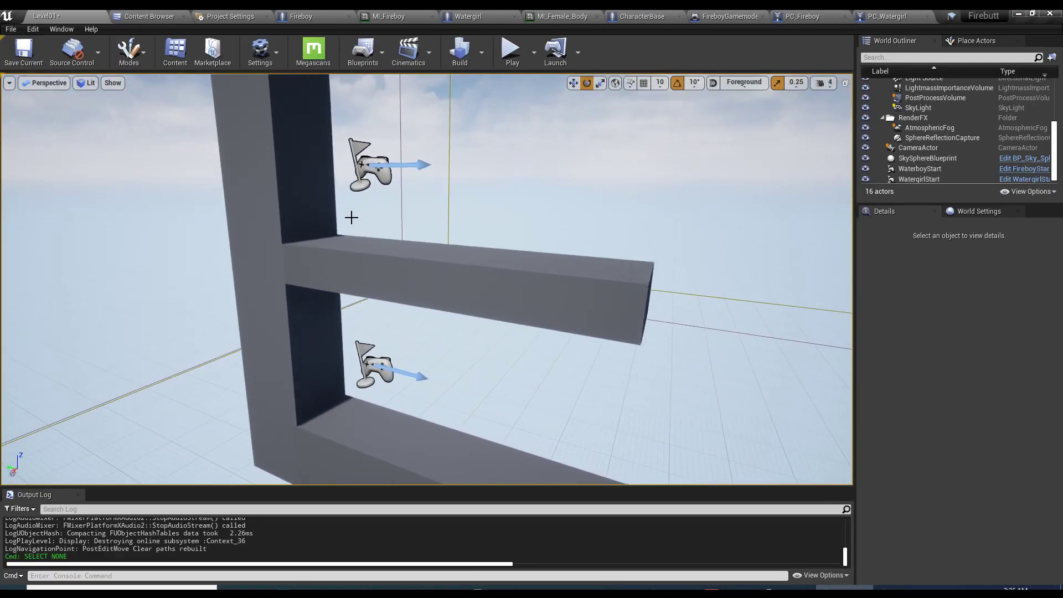
- Frame the WatergirlStart and WaterboyStart player starts and turn both 90 degrees
click(368, 166)
key(f)
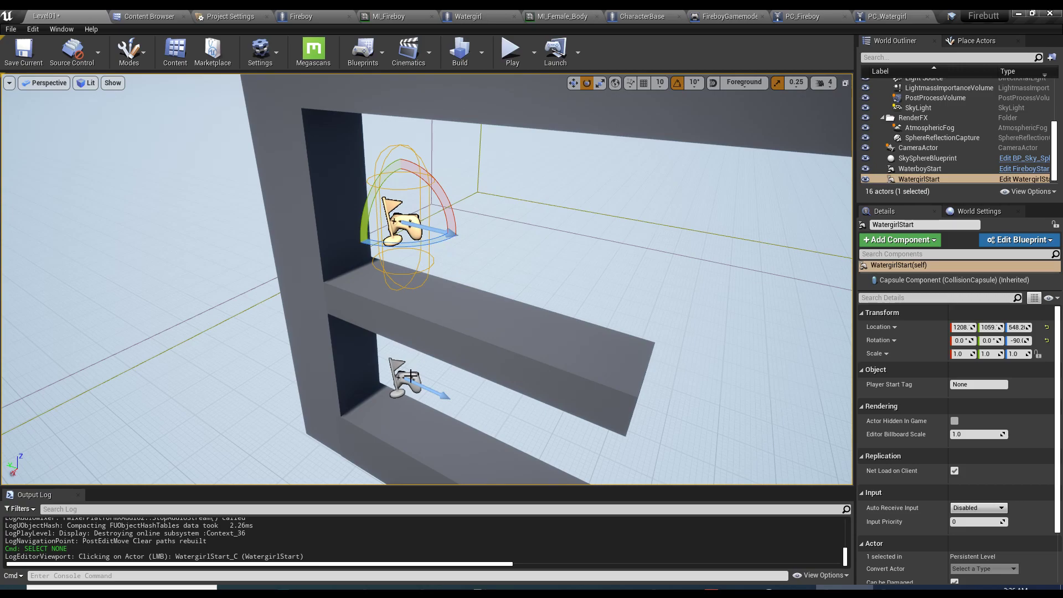
ctrl+click(410, 376)
key(f)
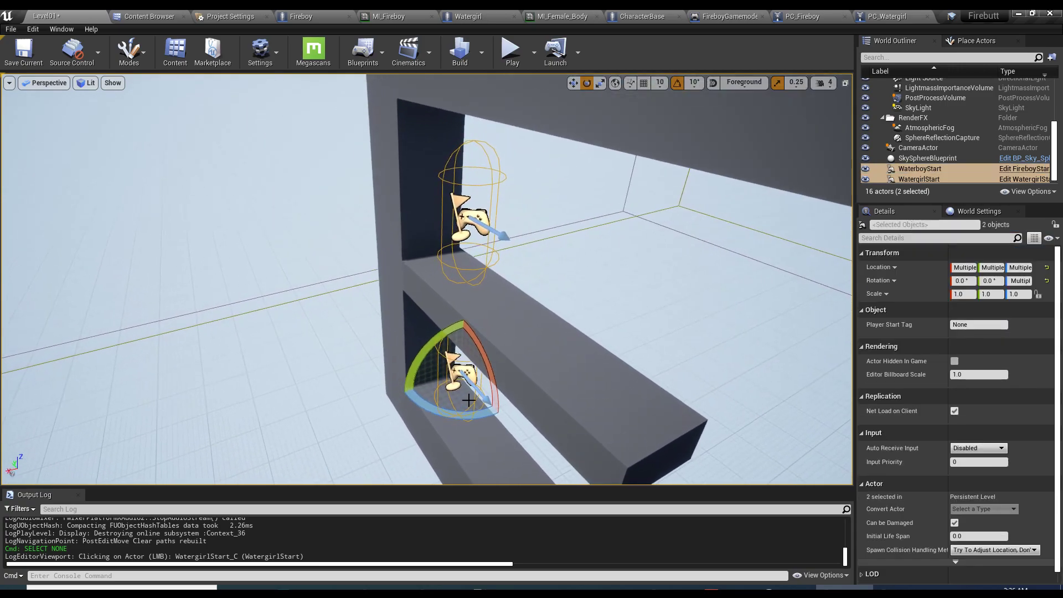
drag(469, 400, 420, 339)
alt+drag(550, 283, 549, 283)
key(Escape)
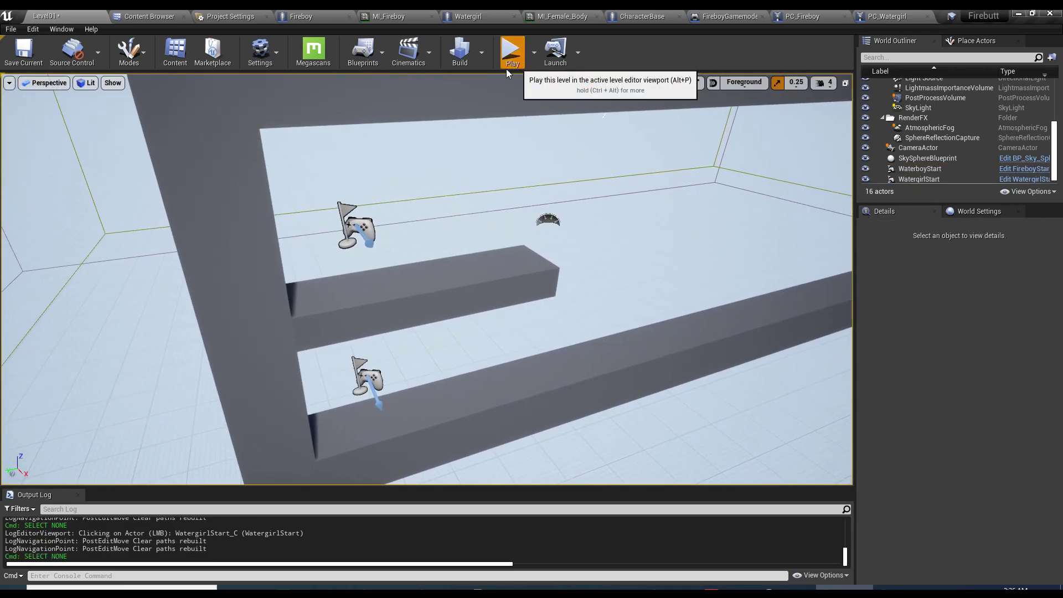
- Play in editor, running and jumping Fireboy and Watergirl with W/A and arrow keys, then stop
click(510, 52)
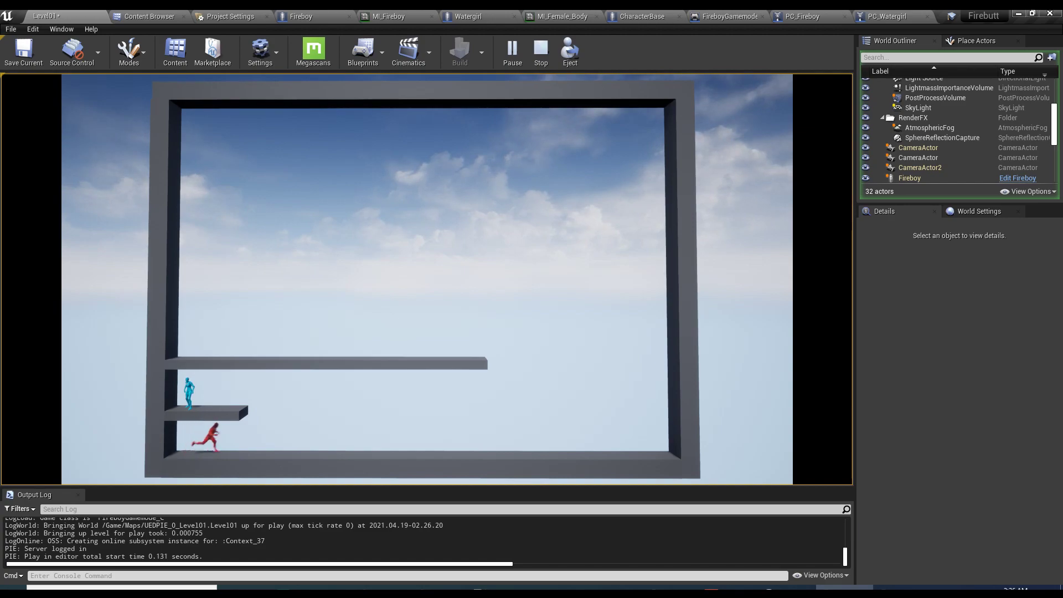
key(w)
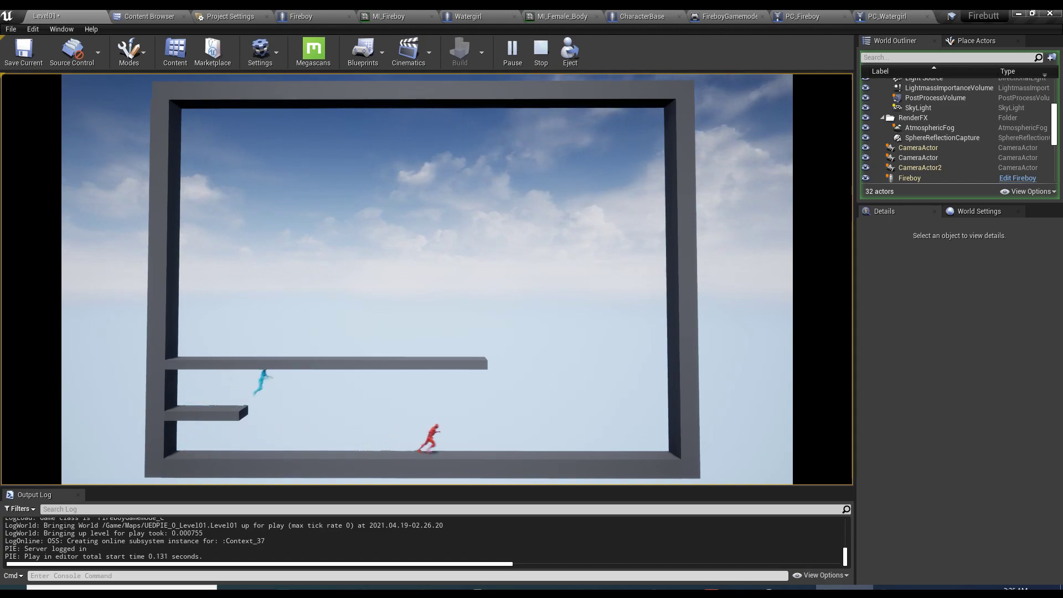
key(a)
key(Right)
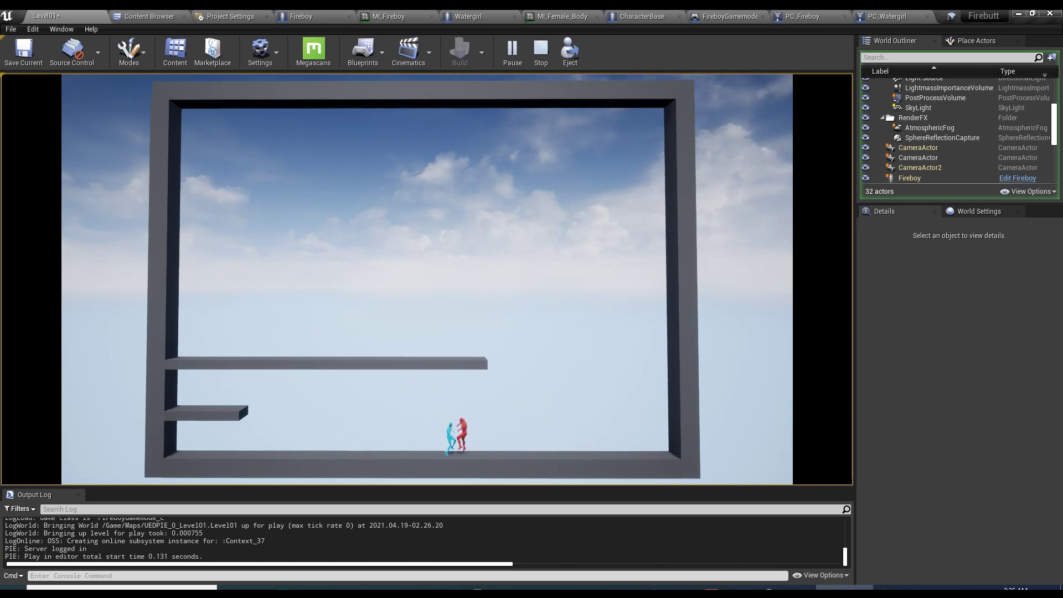
key(a)
key(Left)
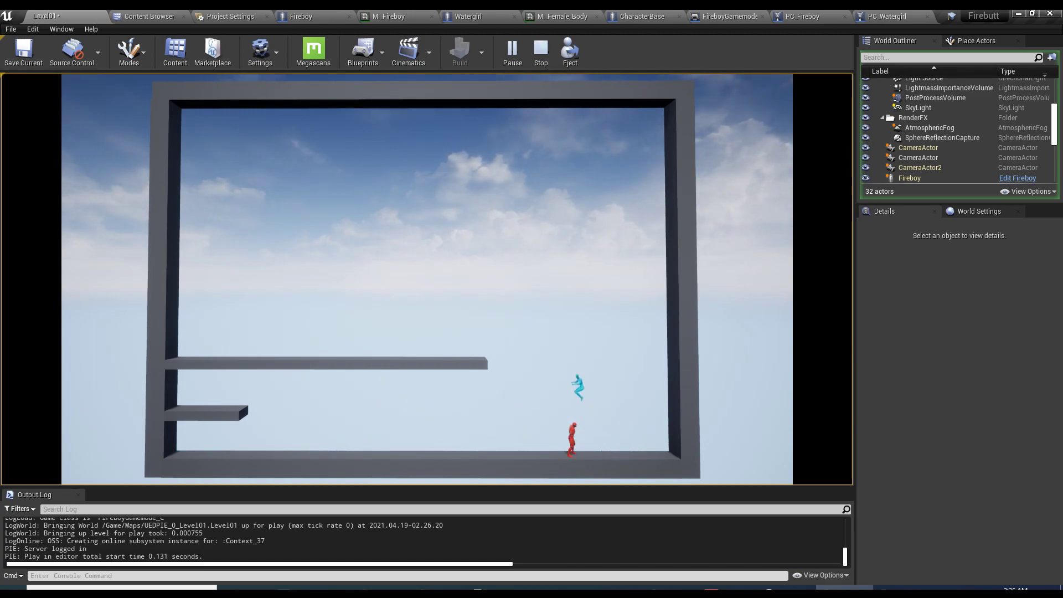
key(Escape)
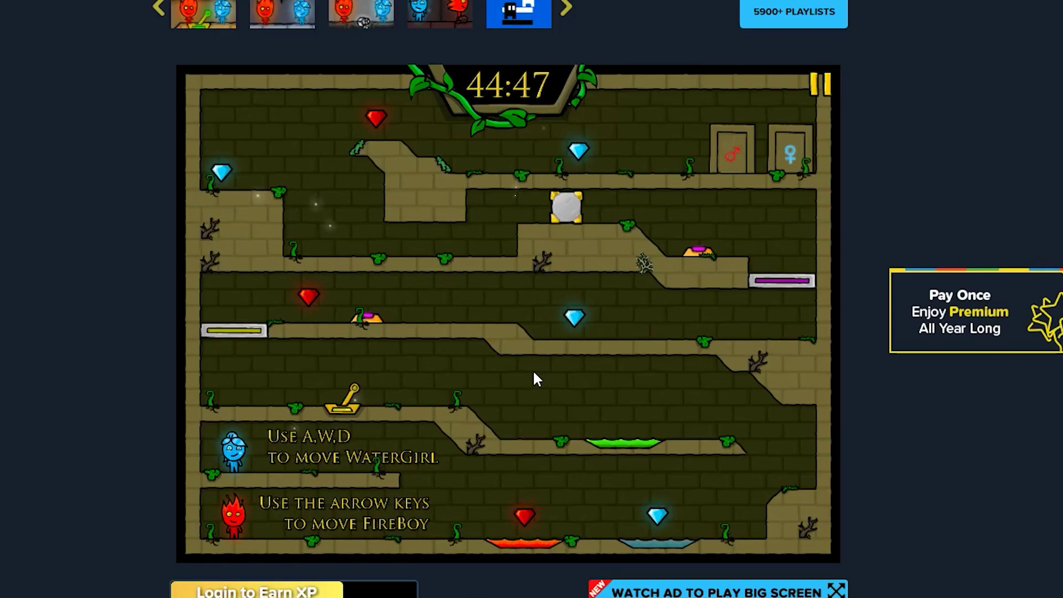
- Run Watergirl right along the start ledge, jump toward the upper platform, and drop to the floor
key(d)
key(w)
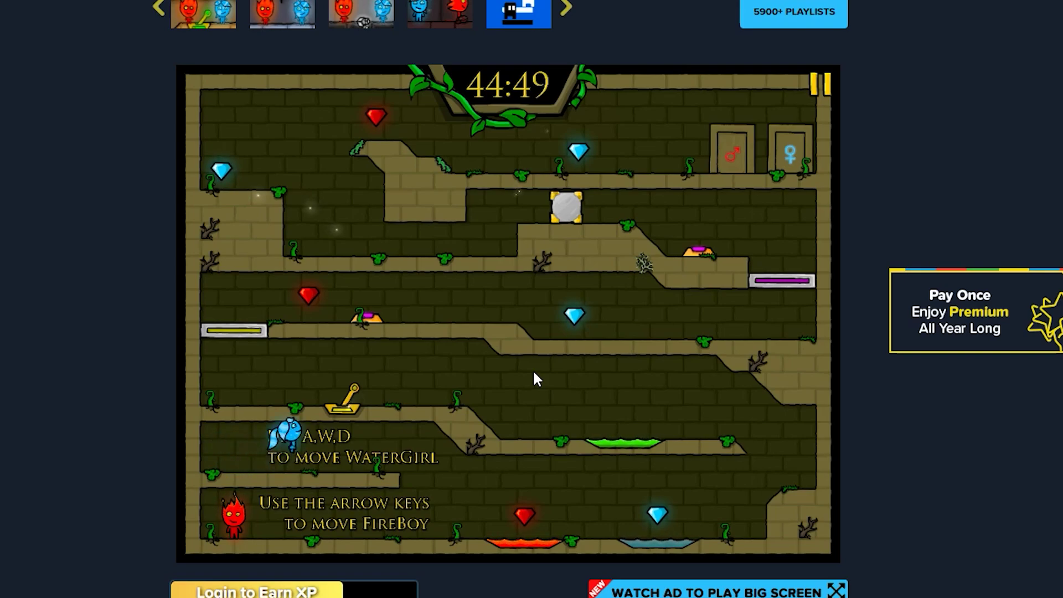
key(d)
key(Right)
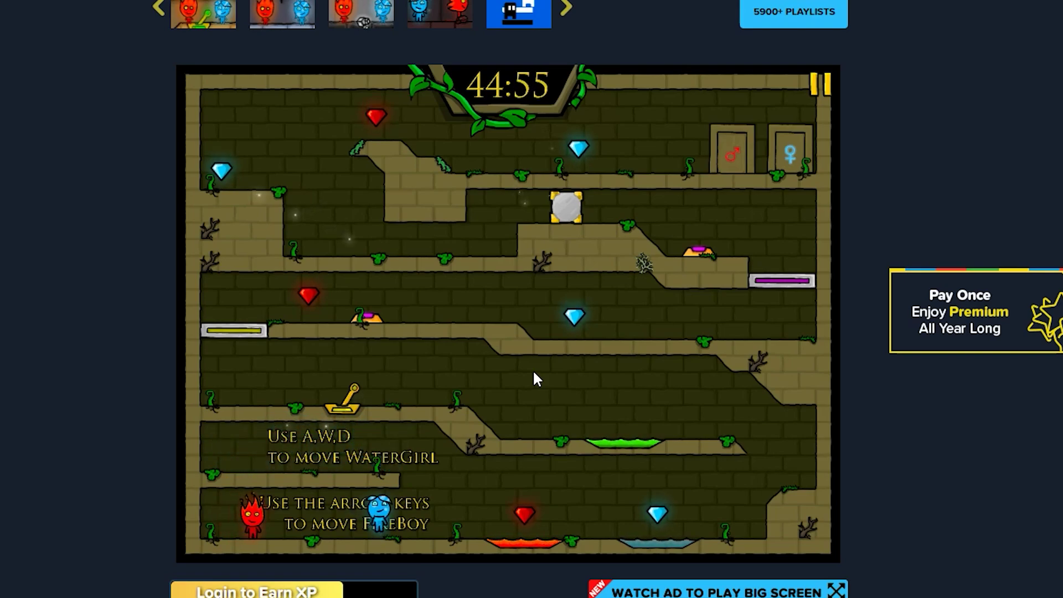
key(d)
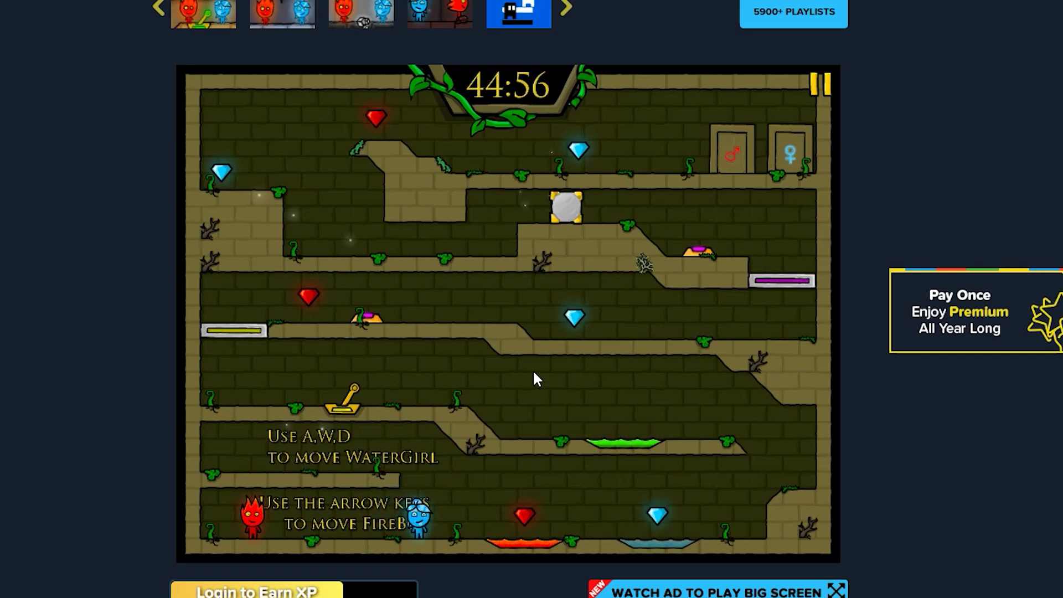
key(w)
key(d)
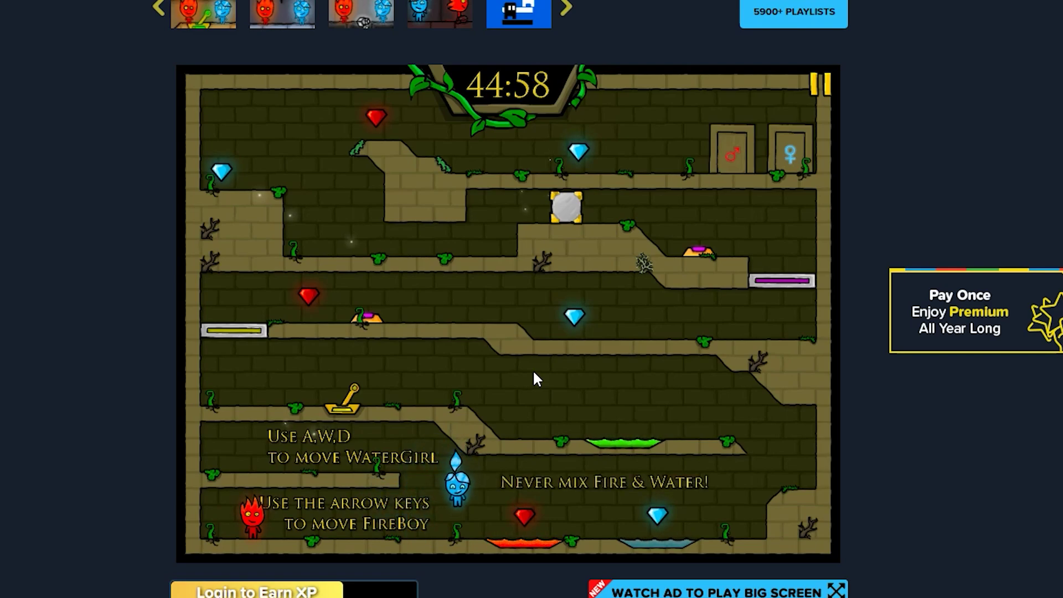
- Walk Watergirl left, then up the slope into a hazard so the level restarts, then switch to CharacterBase
key(a)
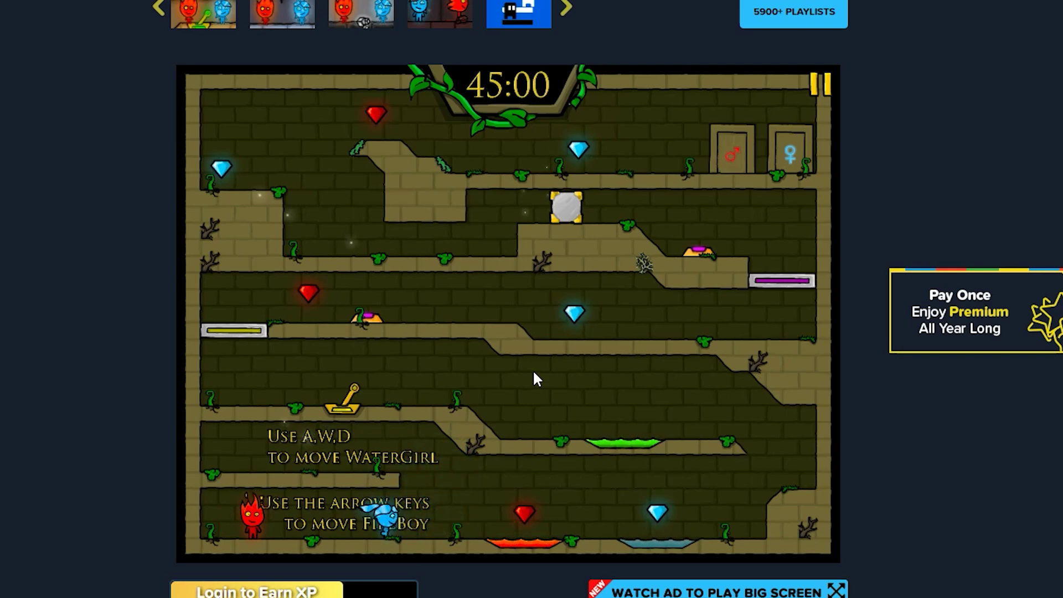
key(d)
key(w)
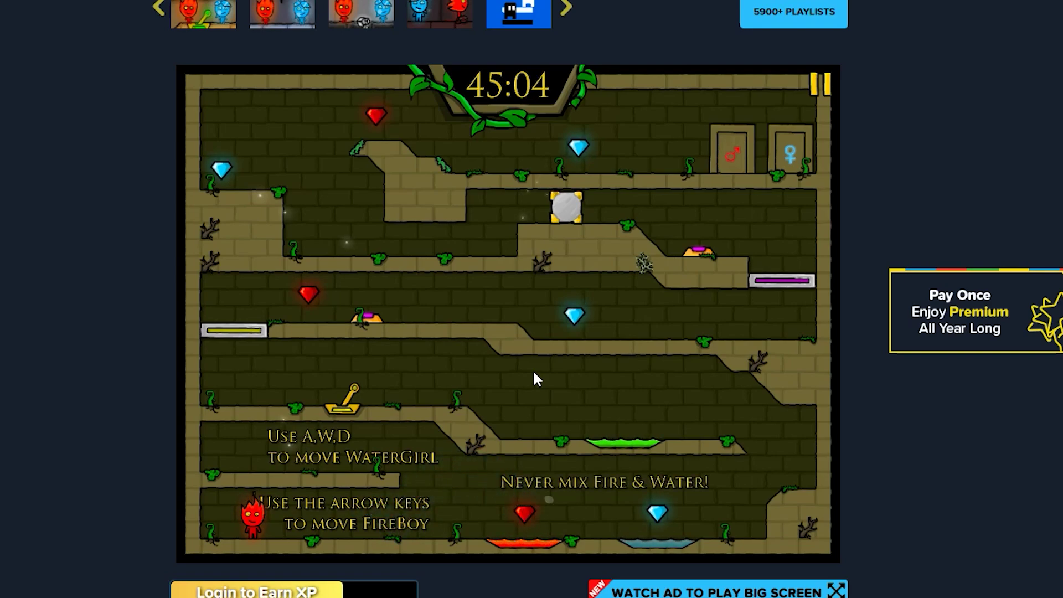
key(Return)
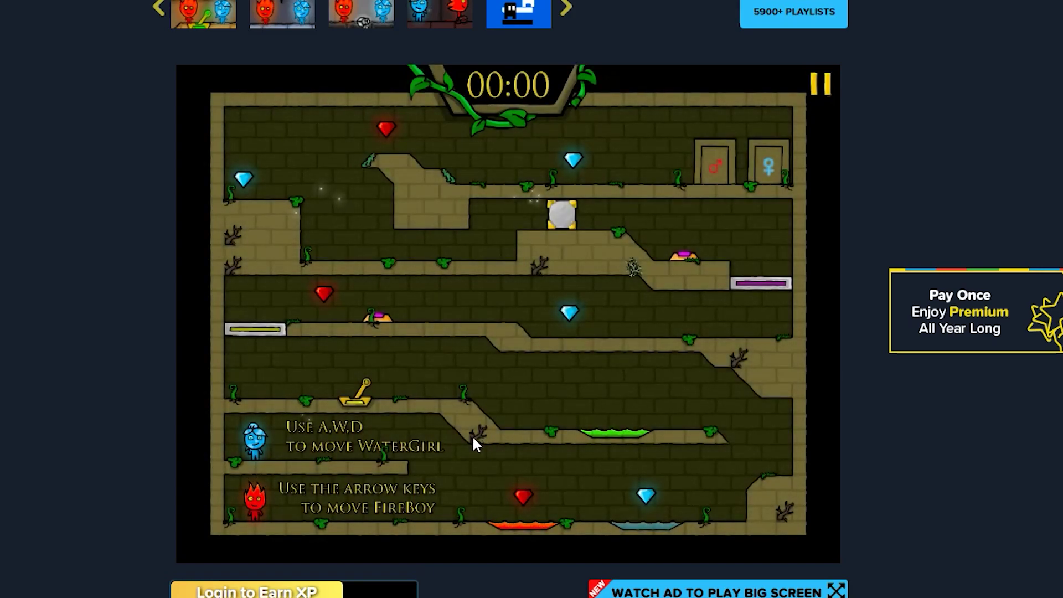
key(Right)
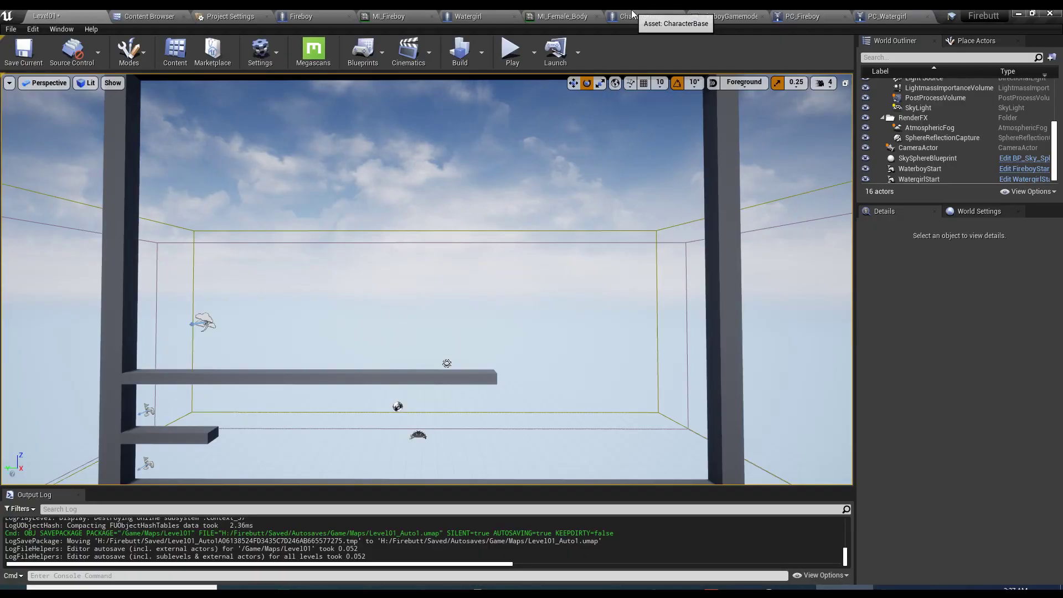
click(660, 18)
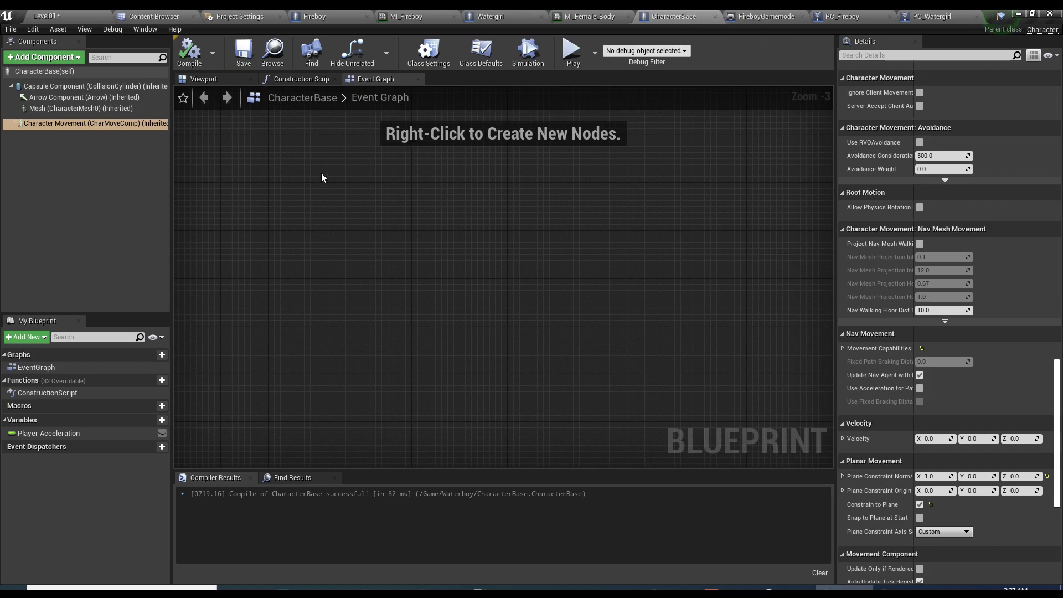
- On Character Movement, set Gravity Scale 0.4, Max Acceleration 128 and Walkable Floor Angle 80
click(88, 123)
scroll(907, 270, up, 2)
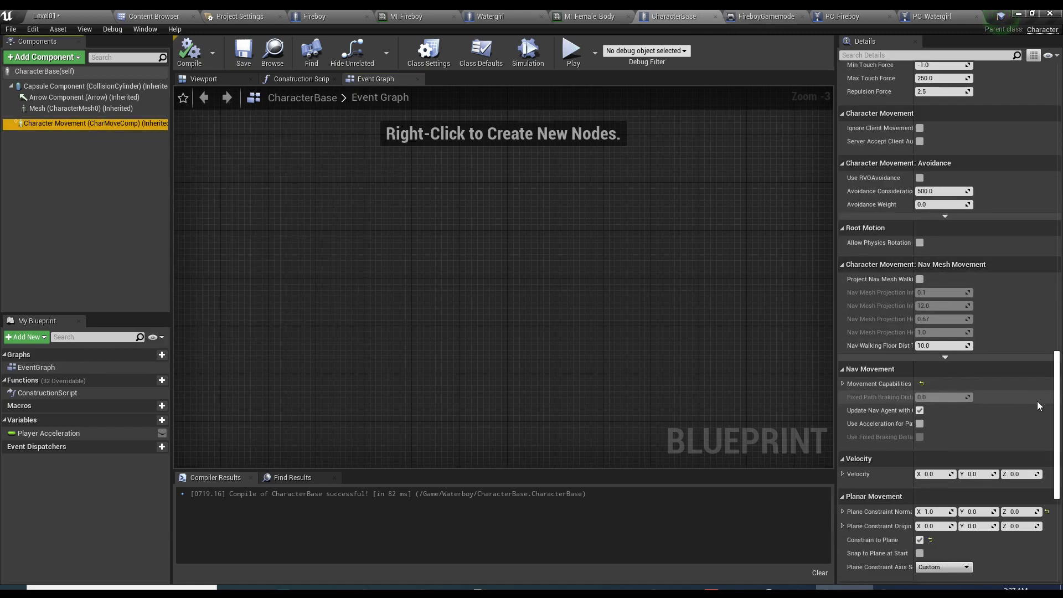
scroll(944, 322, up, 20)
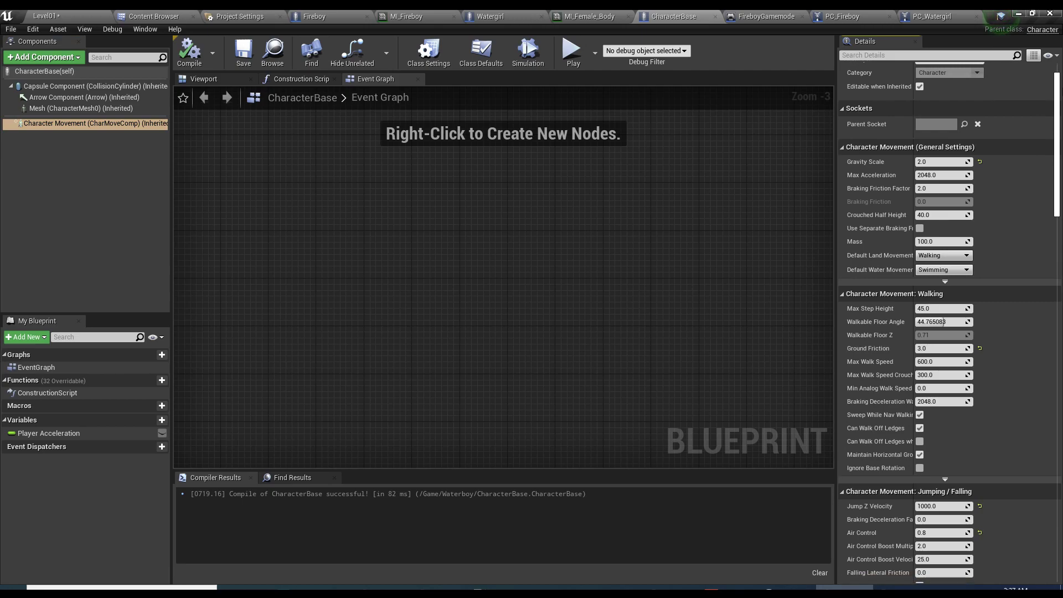
scroll(944, 322, up, 2)
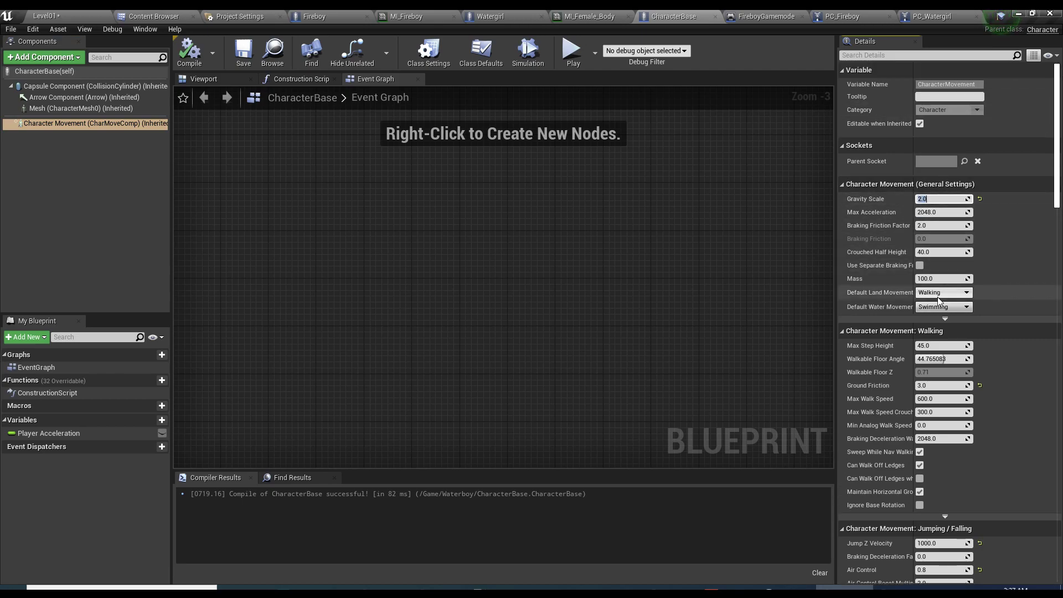
scroll(944, 382, down, 10)
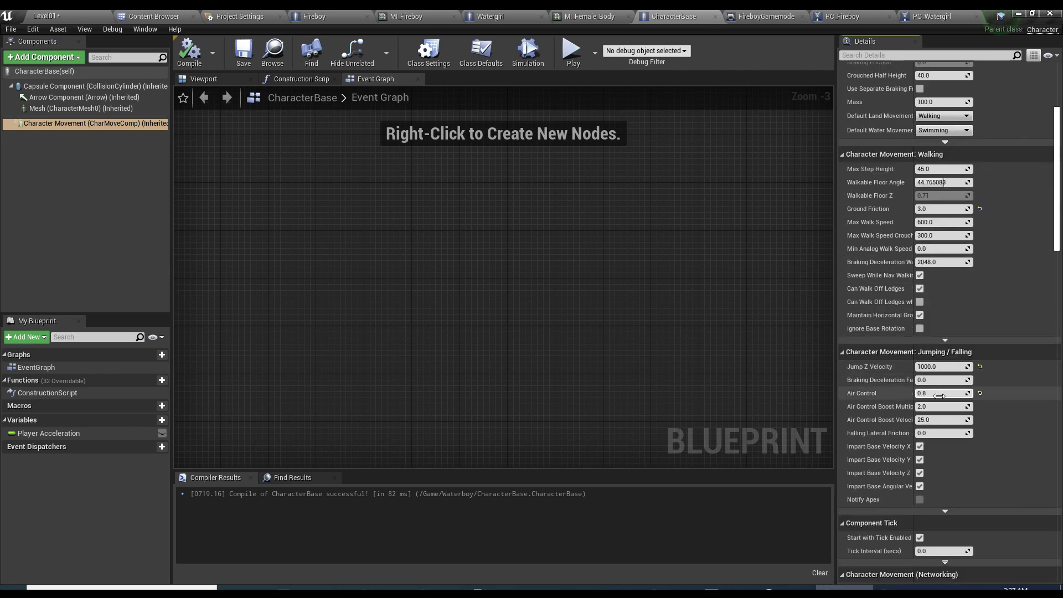
click(941, 393)
scroll(956, 365, up, 10)
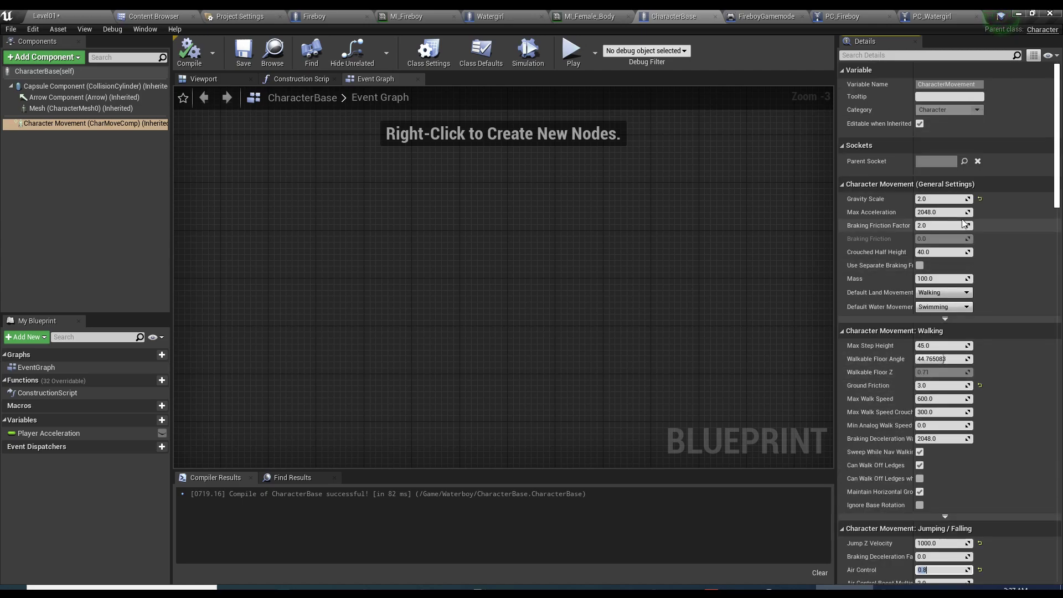
click(941, 212)
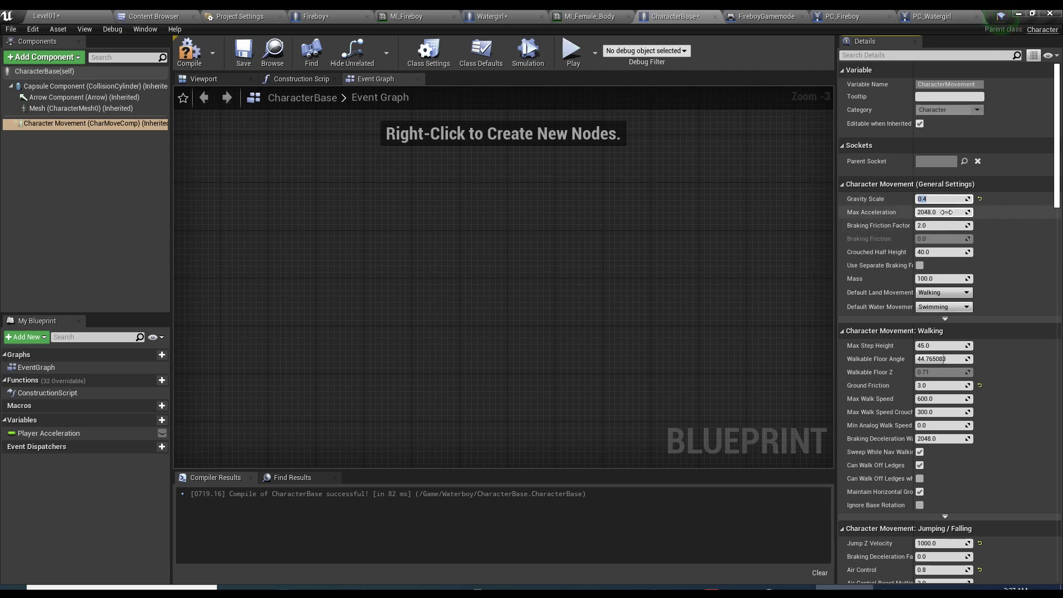
click(945, 212)
text(12)
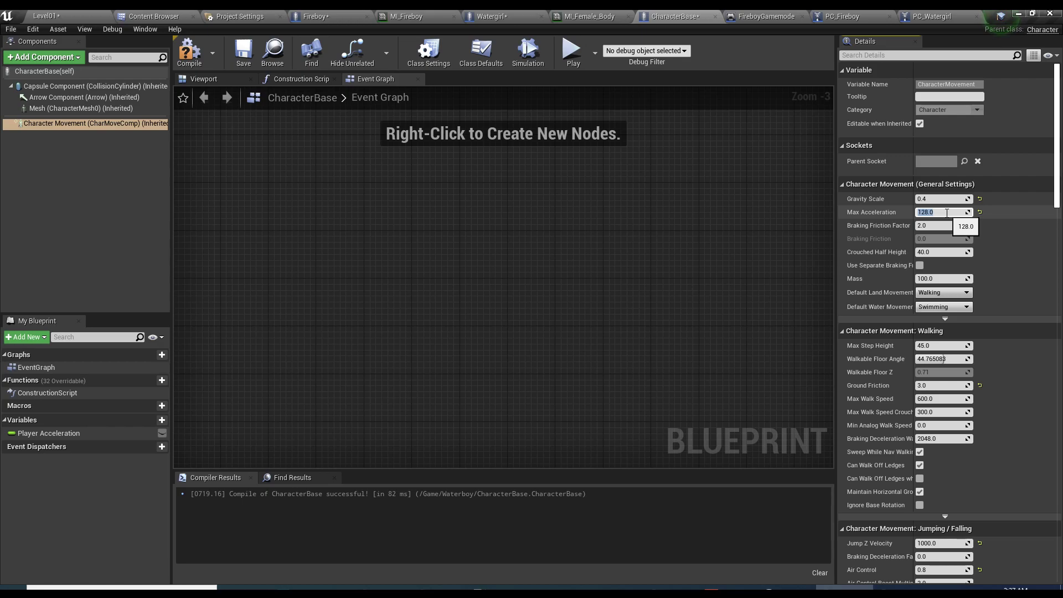
click(945, 359)
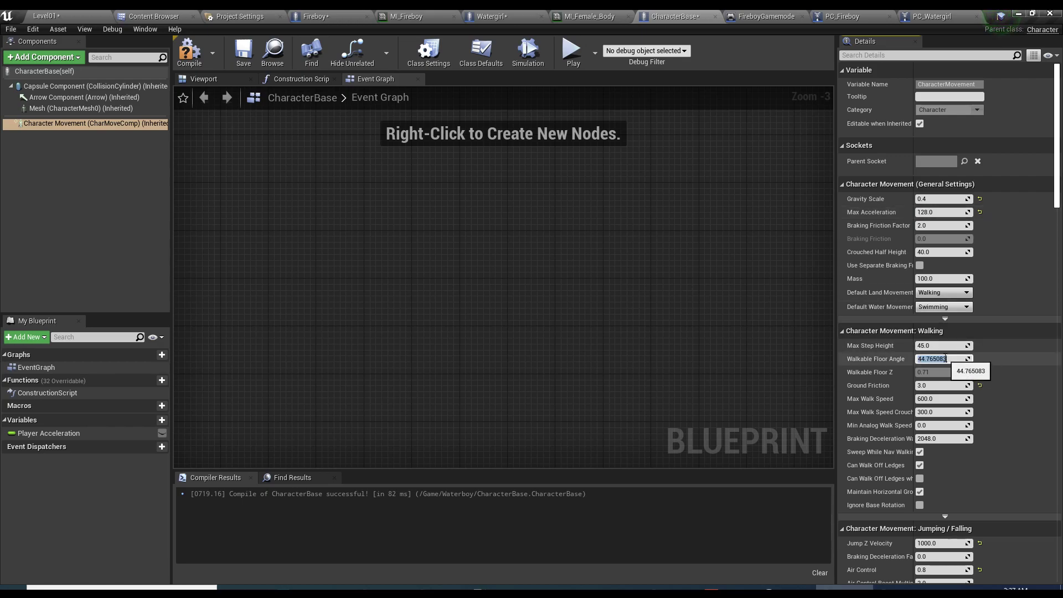
text(80)
scroll(945, 358, down, 2)
key(Return)
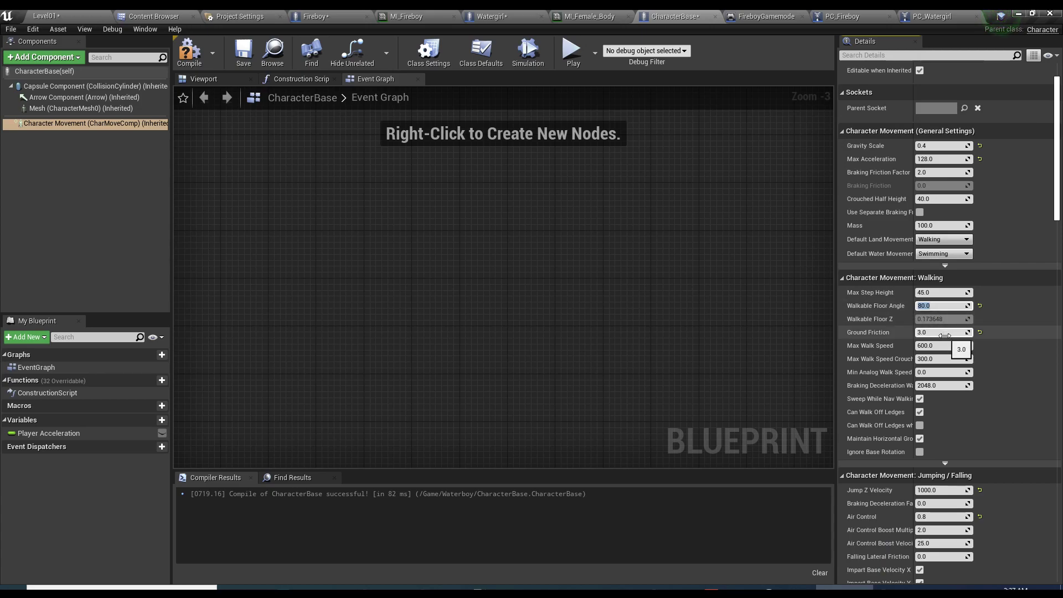
- Set Ground Friction 8.0, Max Walk Speed 400, Jump Z Velocity 350 and Air Control 10, then compile and save
click(947, 332)
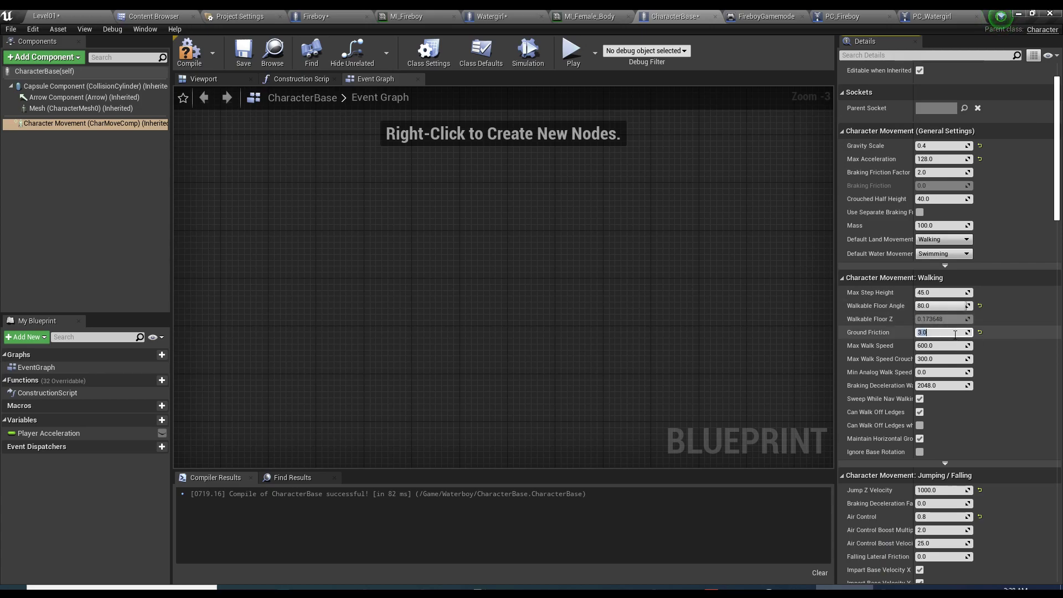
key(Return)
click(945, 345)
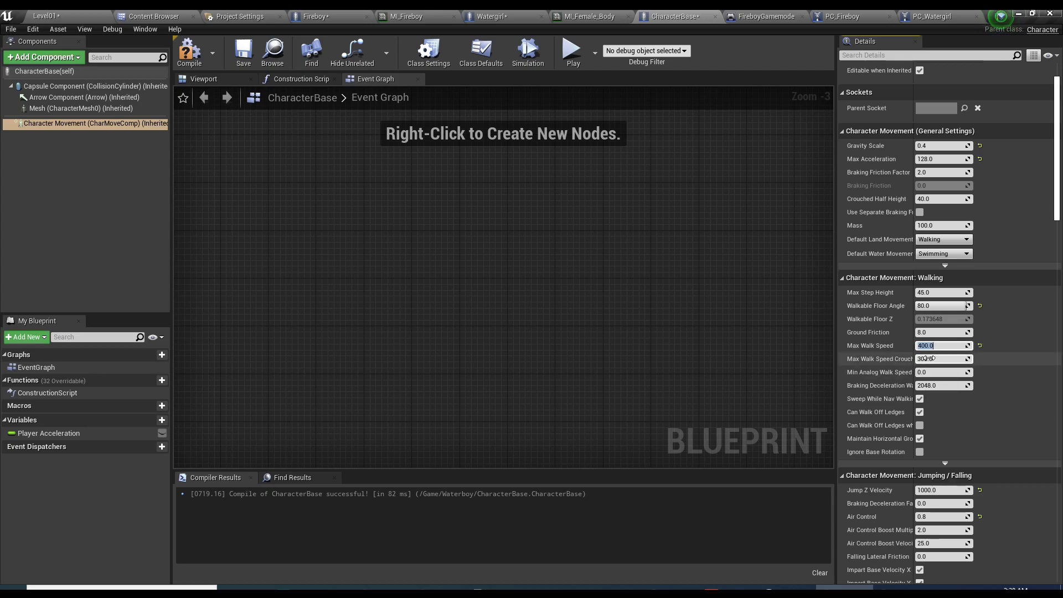
scroll(937, 332, down, 8)
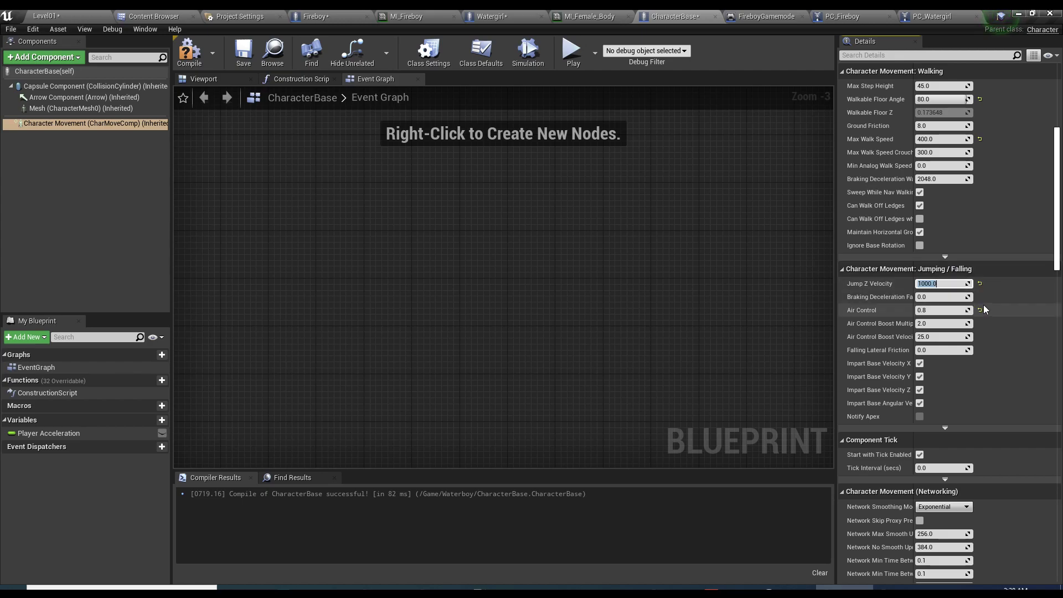
text(350)
key(Return)
click(945, 310)
text(10)
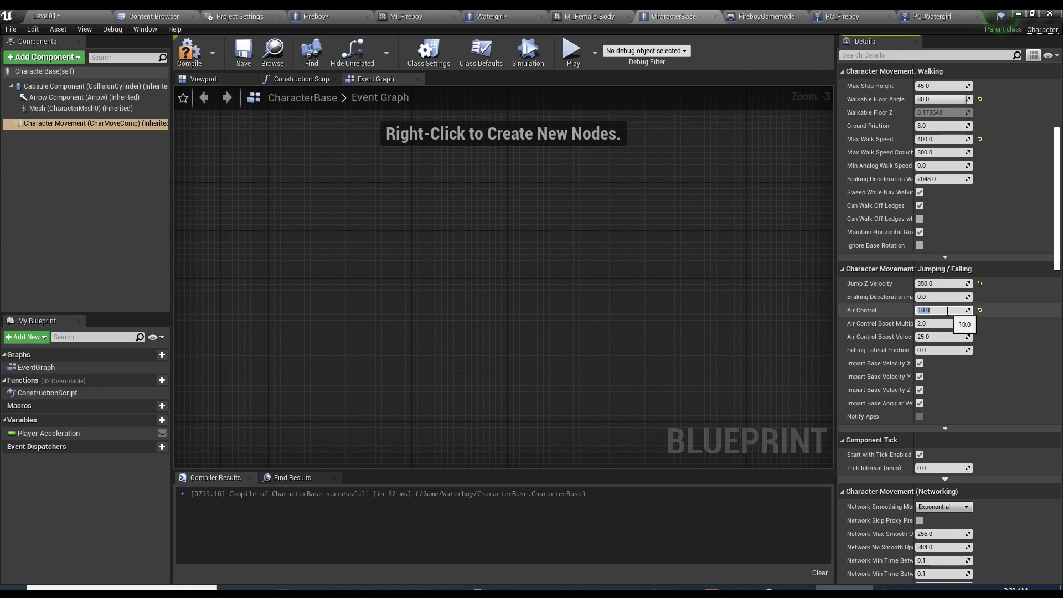
click(951, 350)
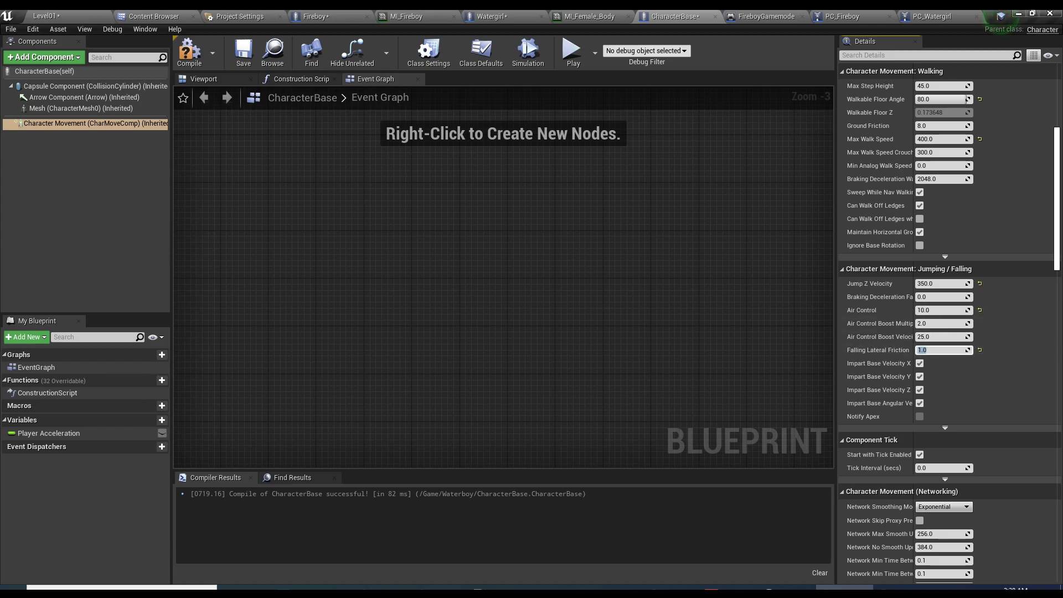
click(189, 53)
click(238, 62)
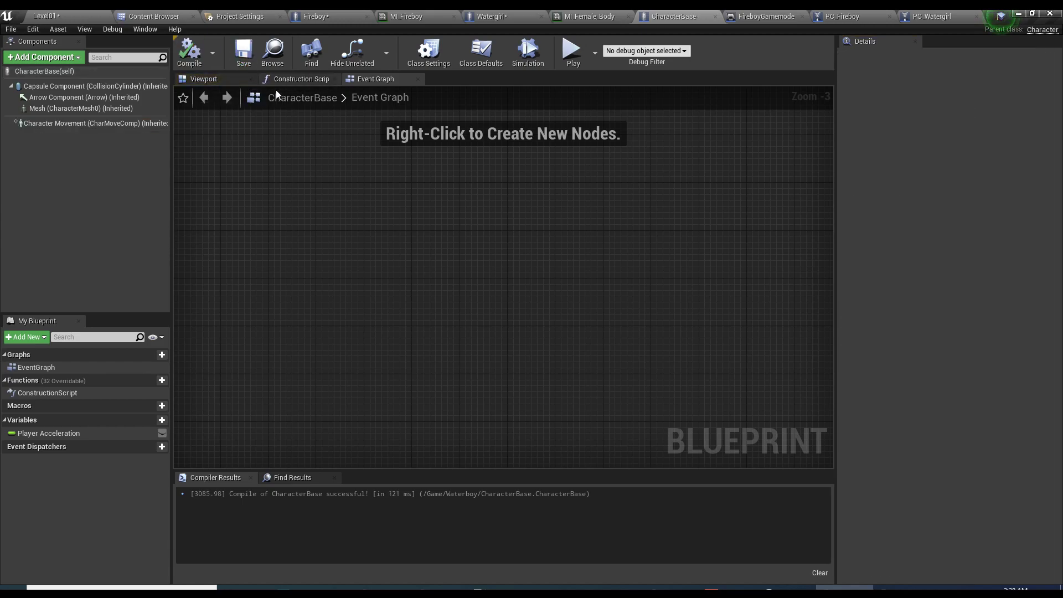
- Start a play test and run Fireboy left and right with several jumps to feel the new movement
click(576, 52)
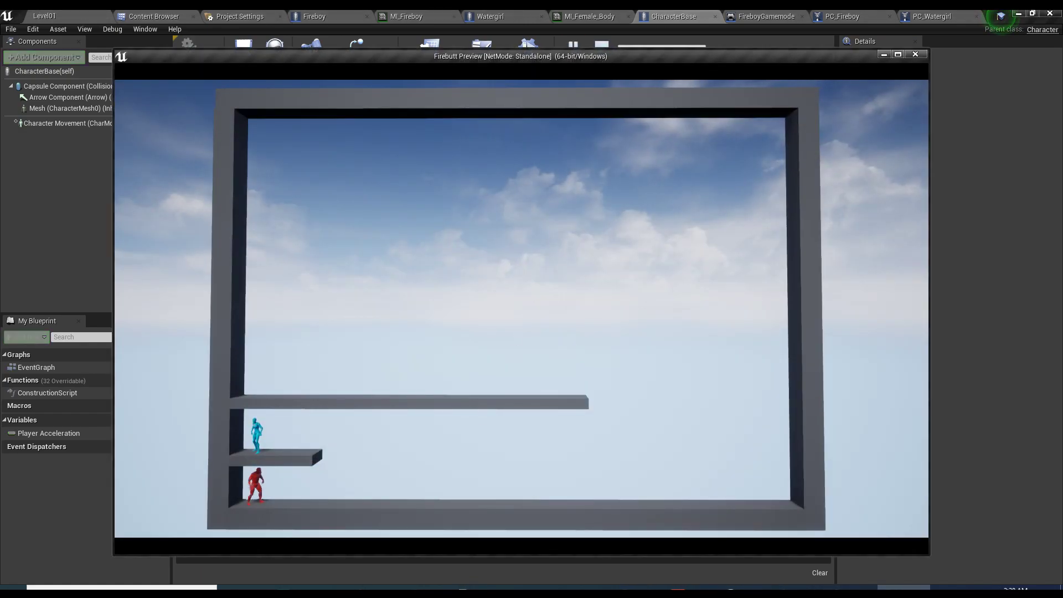
key(Right)
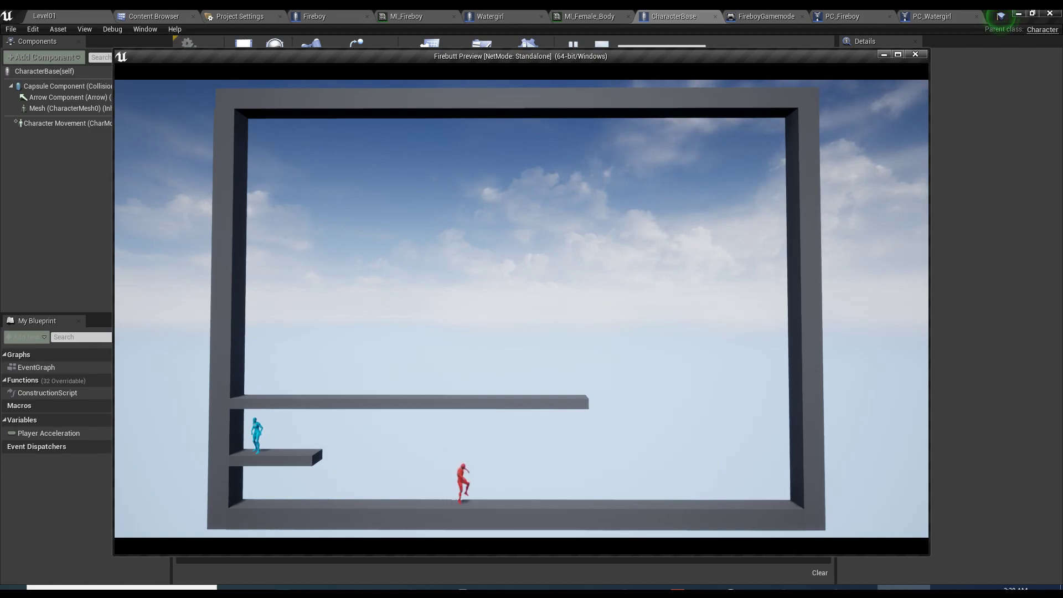
key(Left)
key(Up)
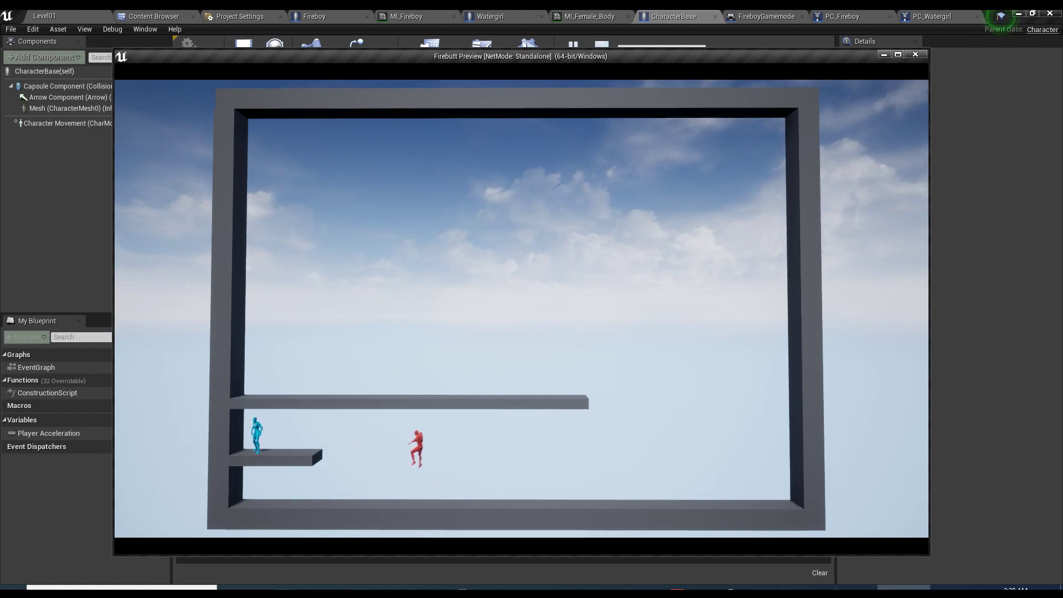
key(Right)
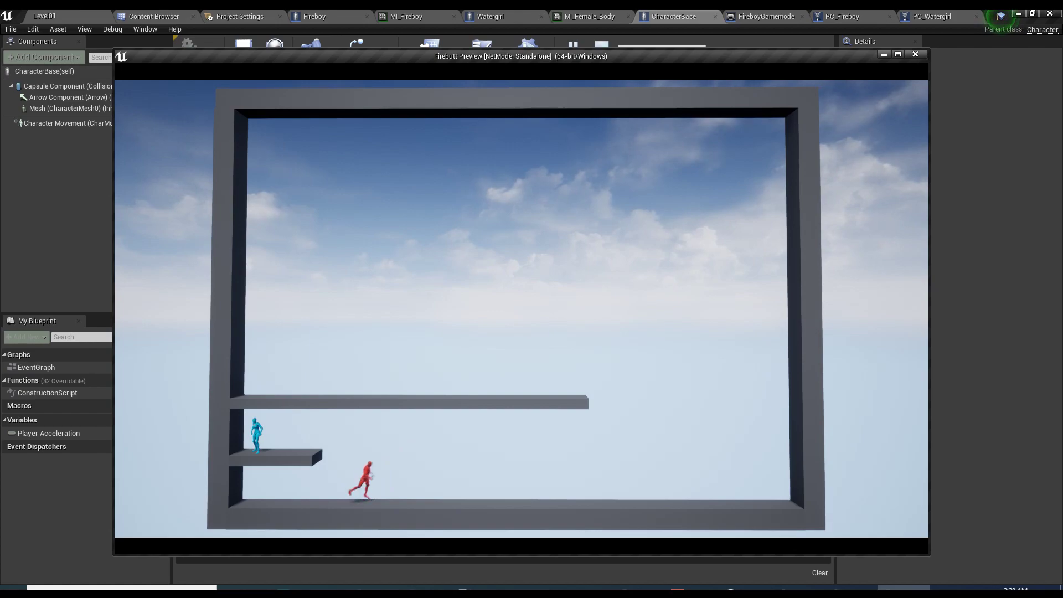
key(Up)
key(Left)
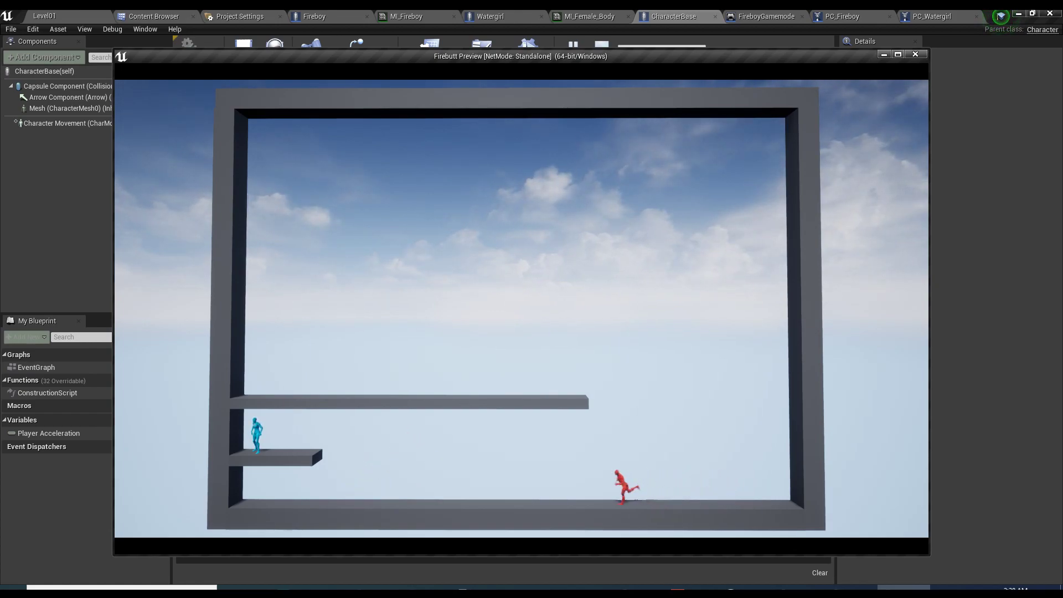
key(Up)
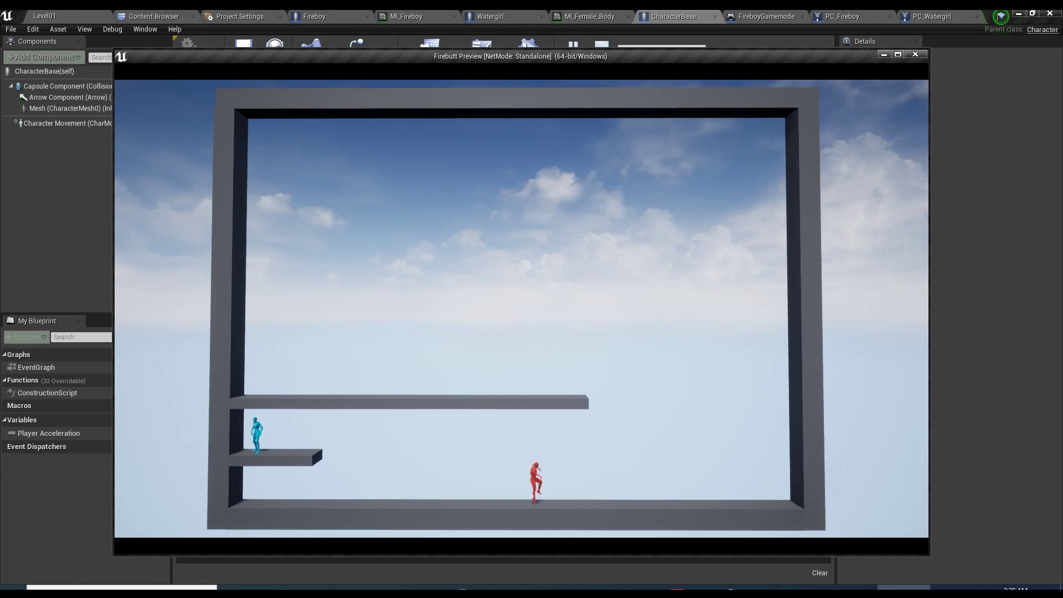
key(Right)
key(Up)
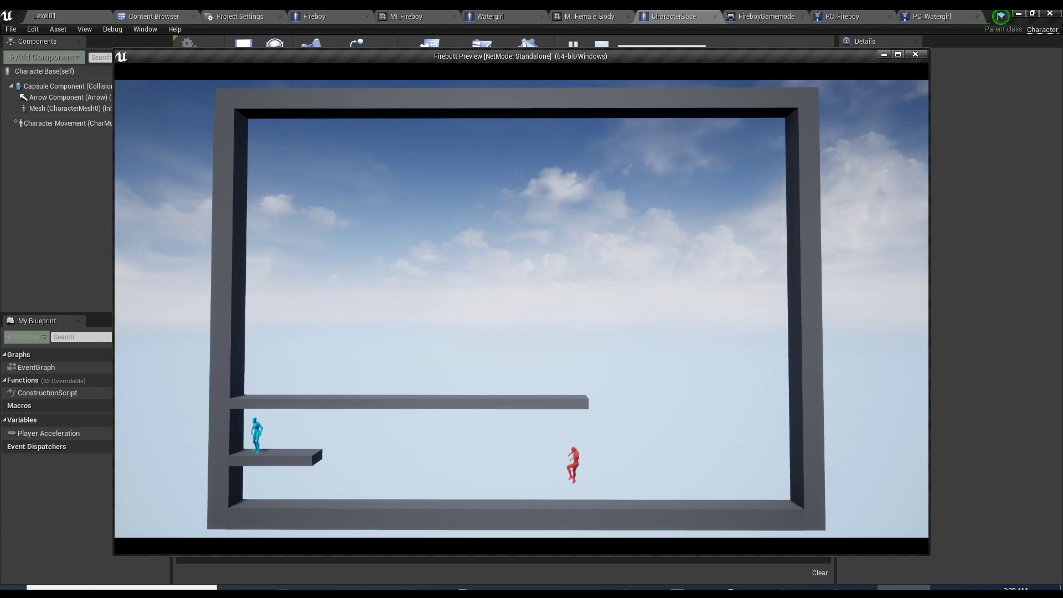
- Walk Watergirl off the low ledge and keep her moving right while jumping
key(d)
key(Left)
key(w)
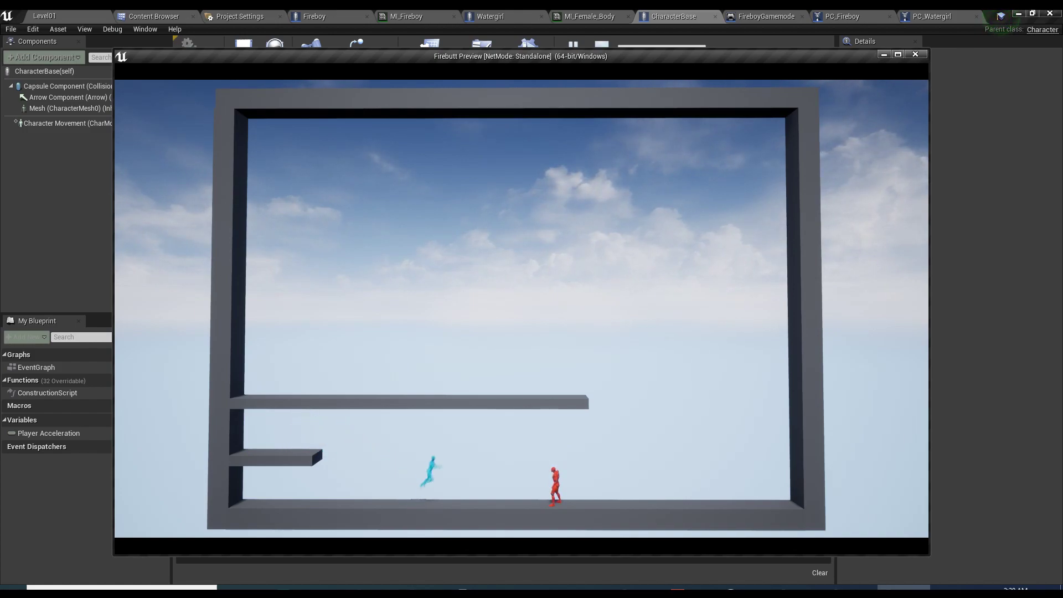
key(w)
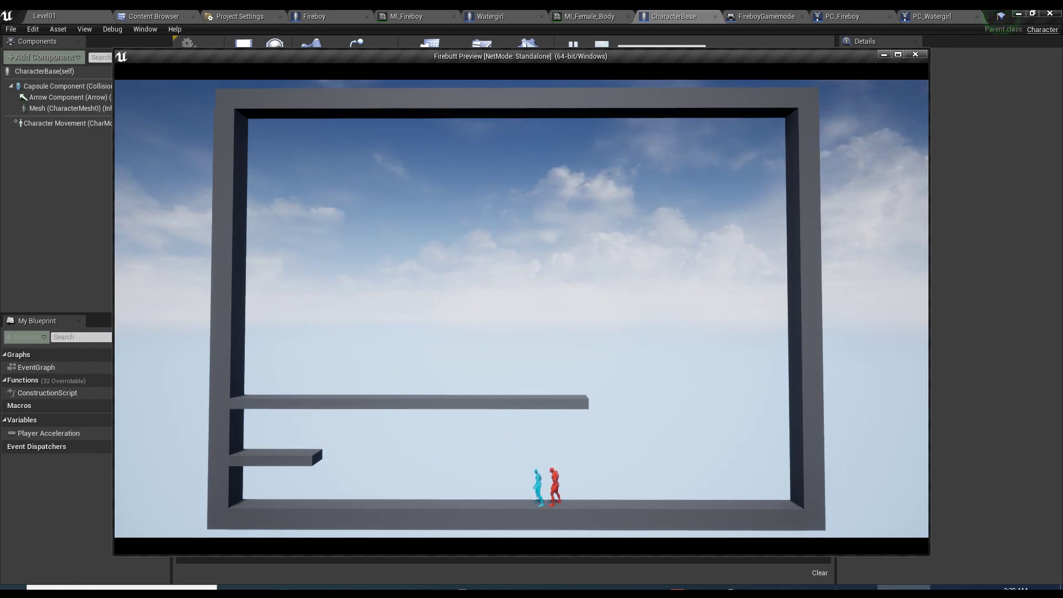
- Jump Watergirl up-left, stop the play session, and review CharacterBase's Character Movement properties
key(w)
key(a)
key(Escape)
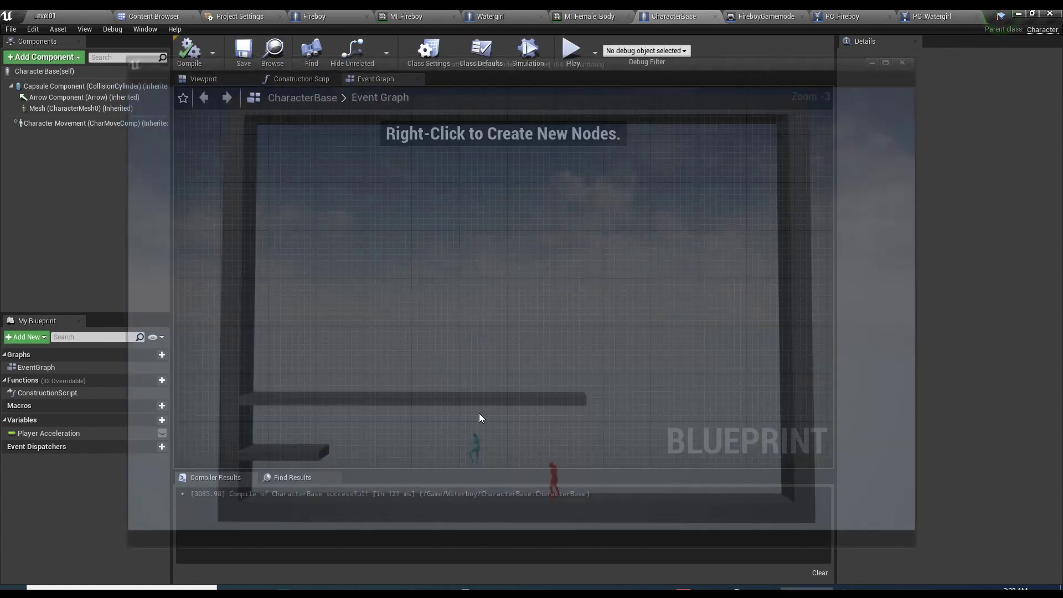
click(112, 126)
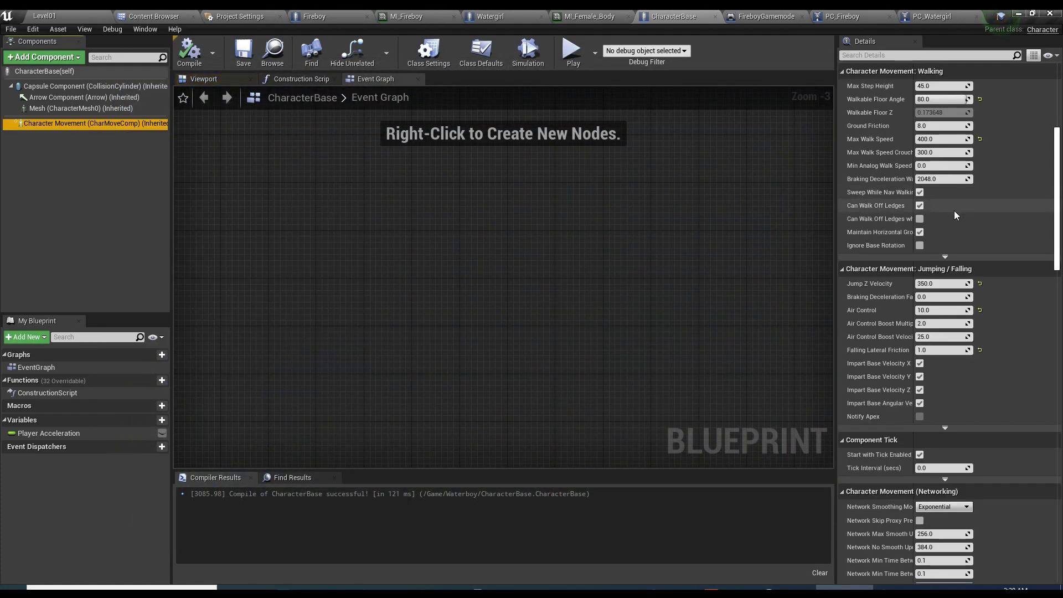
scroll(928, 201, up, 5)
scroll(907, 166, down, 4)
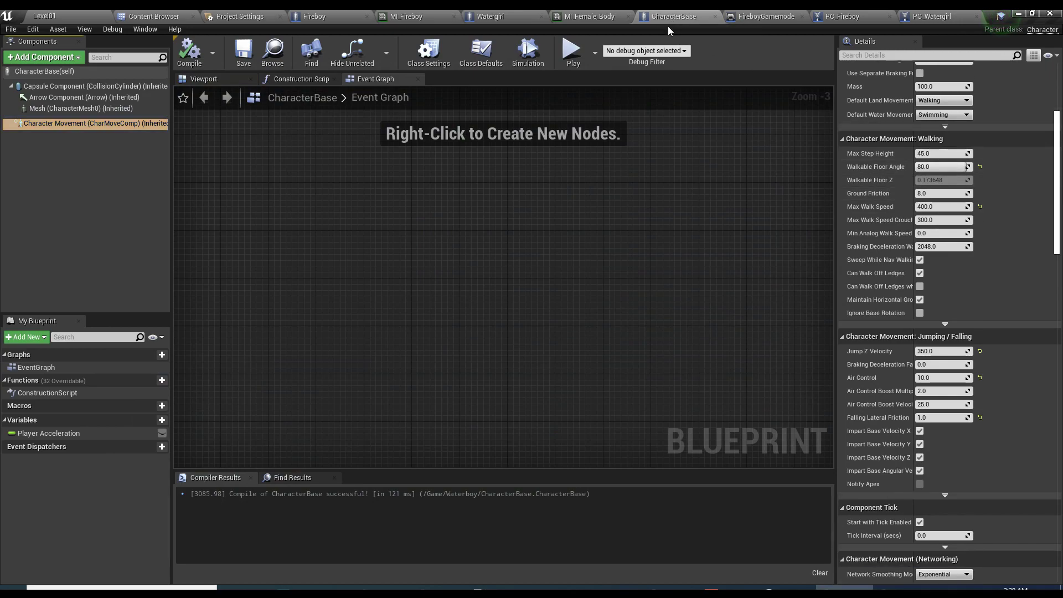
- Compare the Watergirl and Fireboy blueprints' Character Movement settings, then go back to CharacterBase and Level01
click(481, 16)
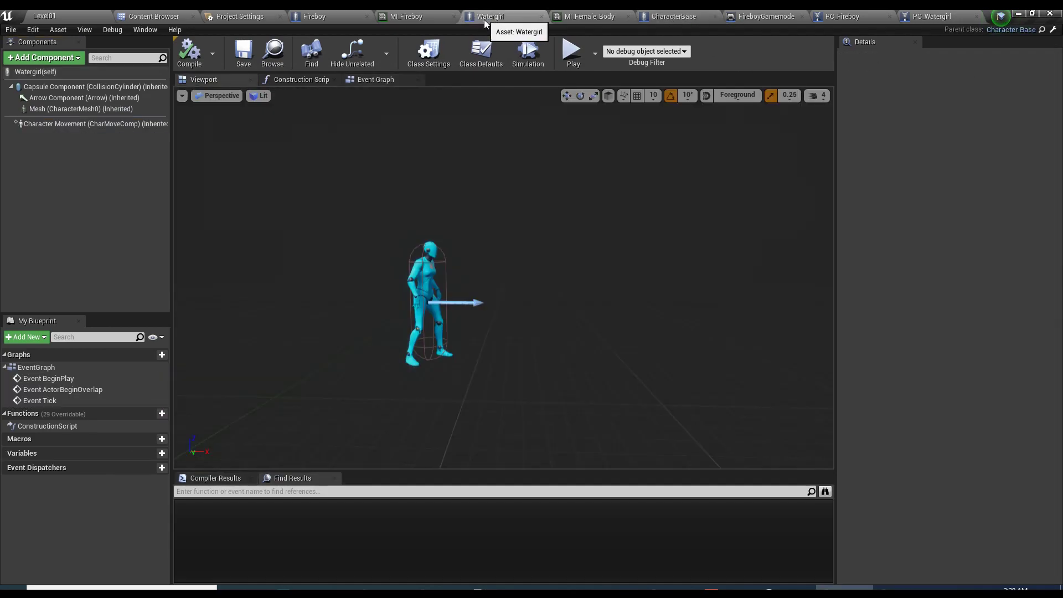
click(312, 17)
right_drag(427, 104, 403, 249)
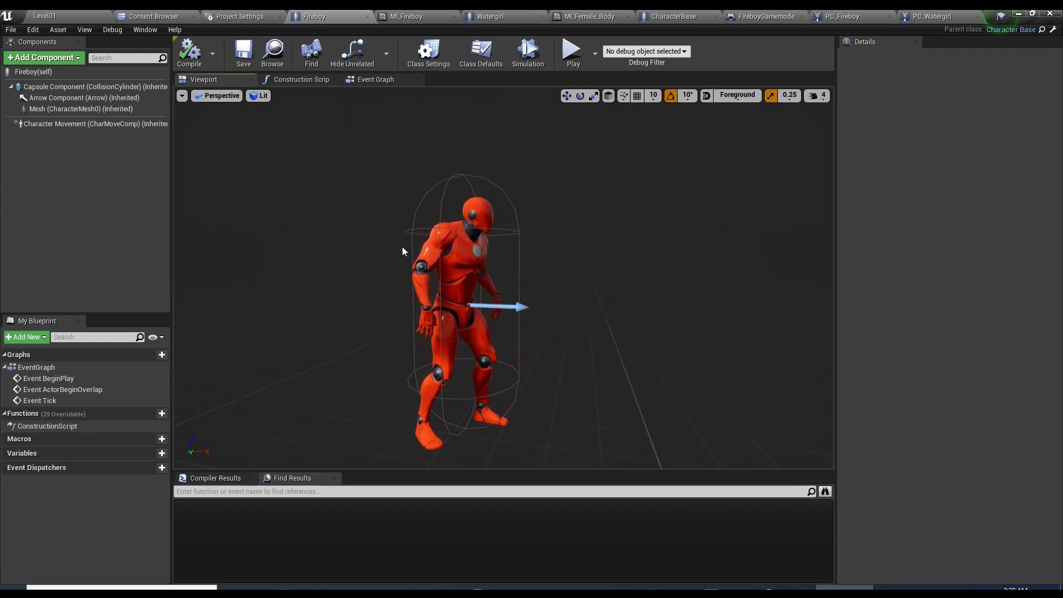
click(487, 16)
click(313, 17)
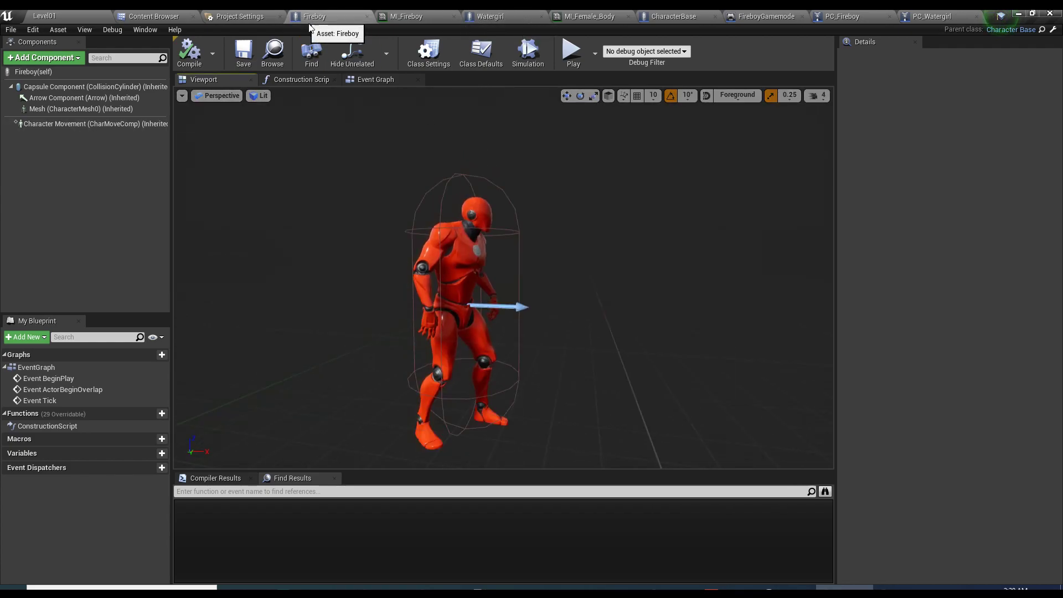
click(83, 123)
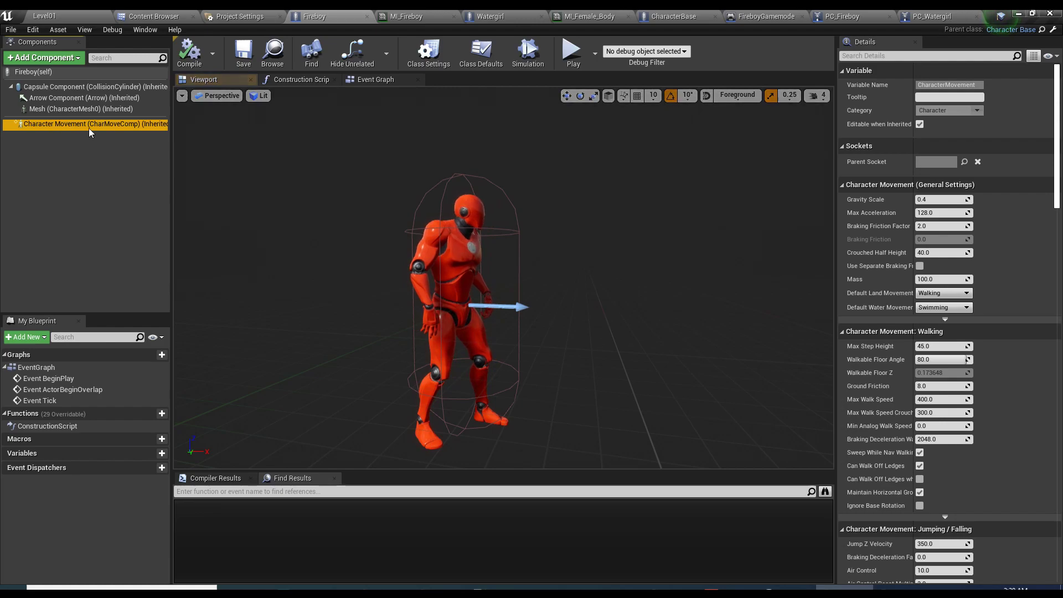
scroll(949, 222, down, 3)
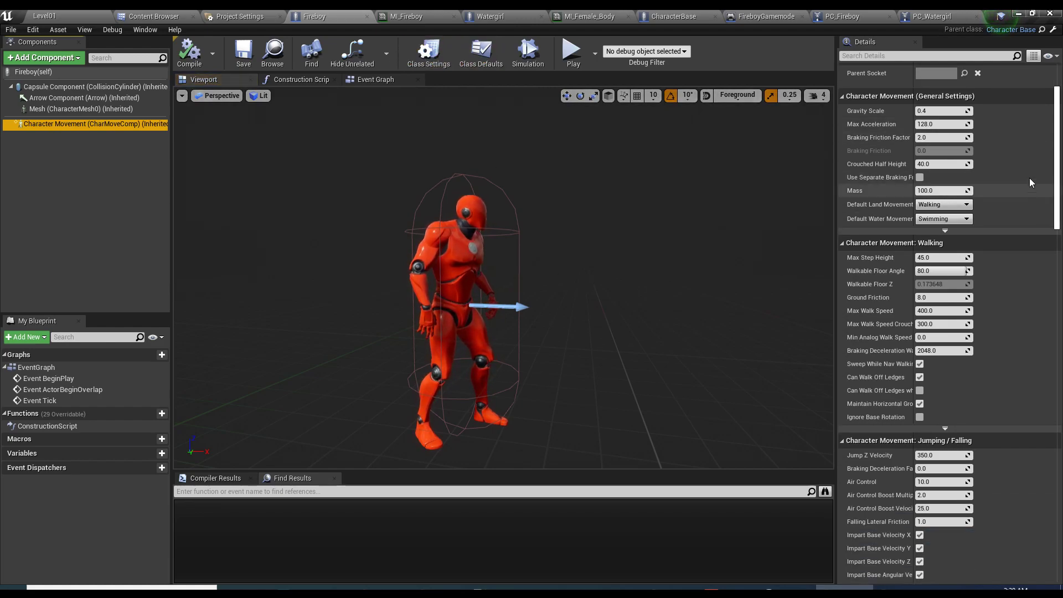
click(673, 16)
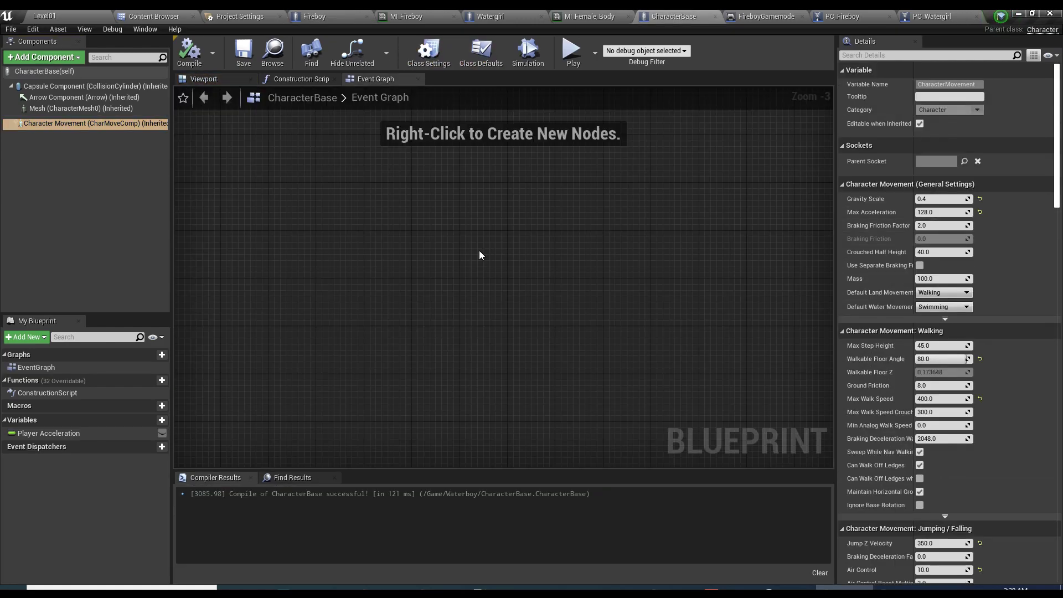
click(79, 17)
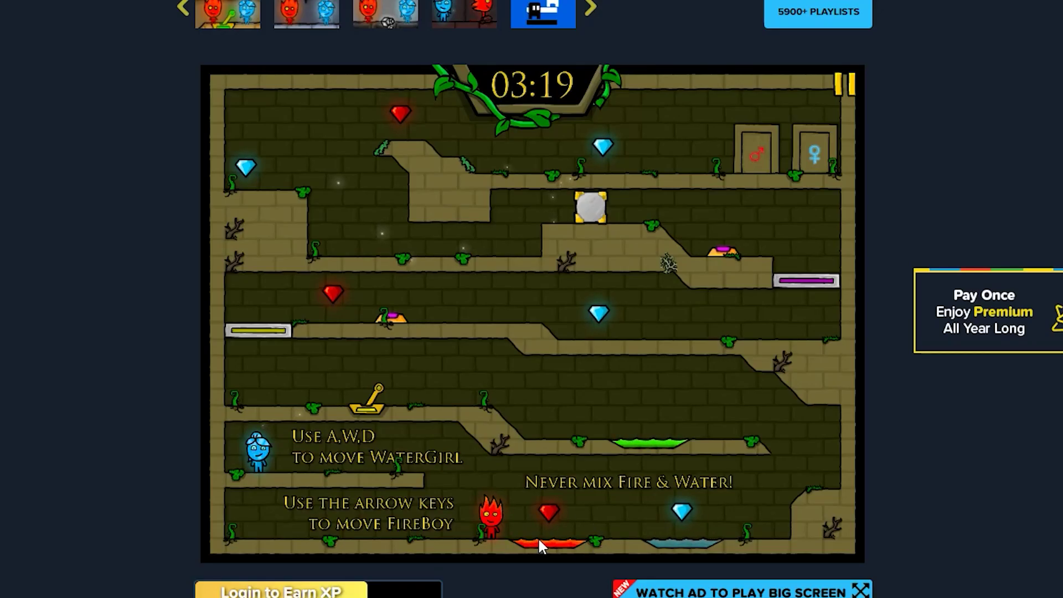
- Walk Fireboy right over the red lava pool into the blue water pool, triggering Game Over
key(Right)
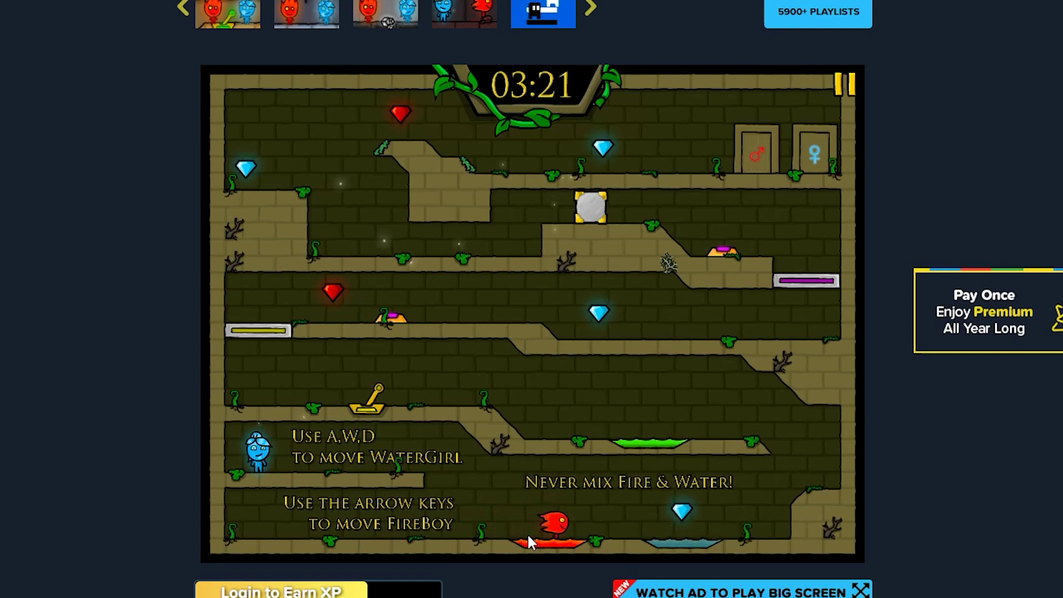
key(Right)
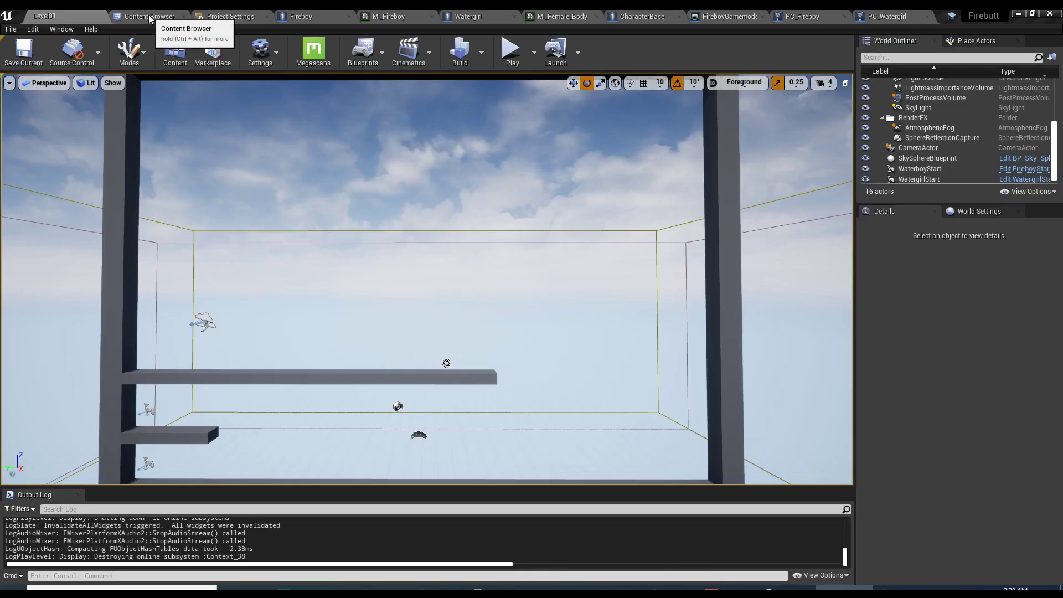
- Create an Actor Blueprint Class named RedPool in the Content Browser
click(188, 43)
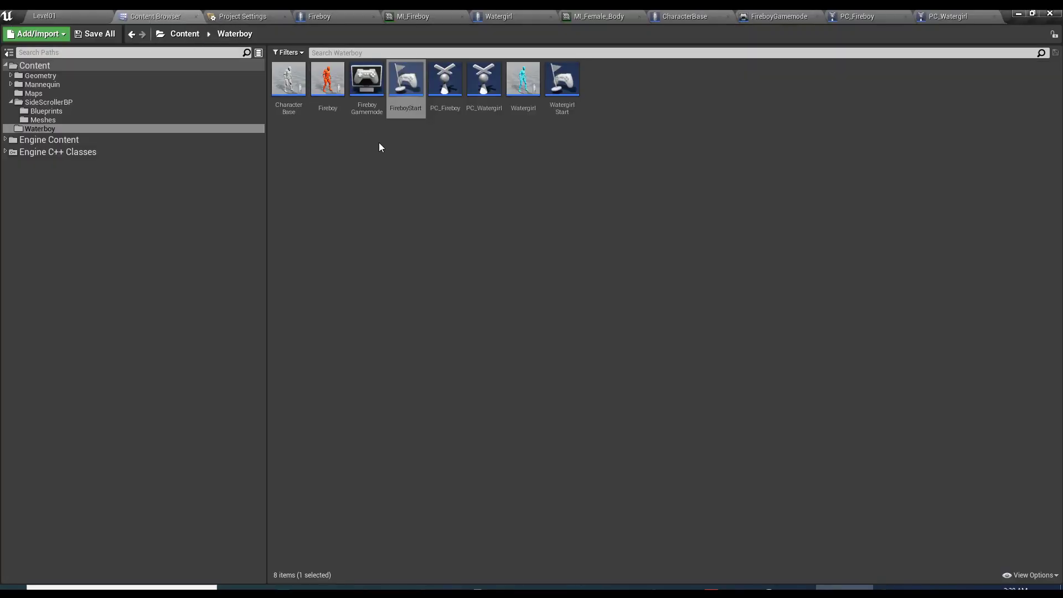
right_click(426, 157)
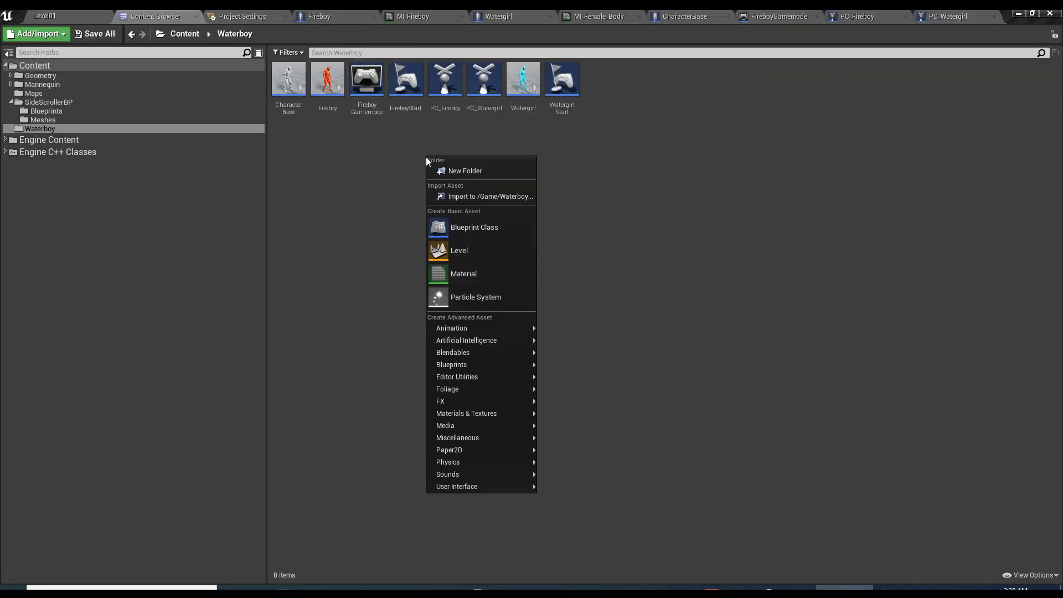
click(450, 224)
click(444, 193)
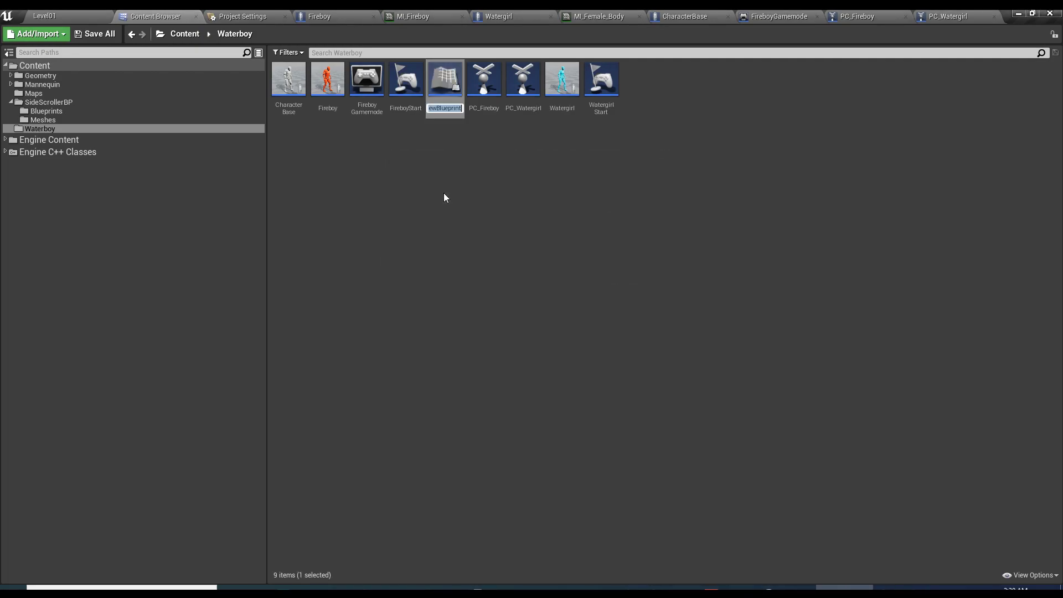
text(RedPool)
key(Return)
- Duplicate RedPool as BluePool, delete BluePool, and reselect RedPool
key(ctrl+w)
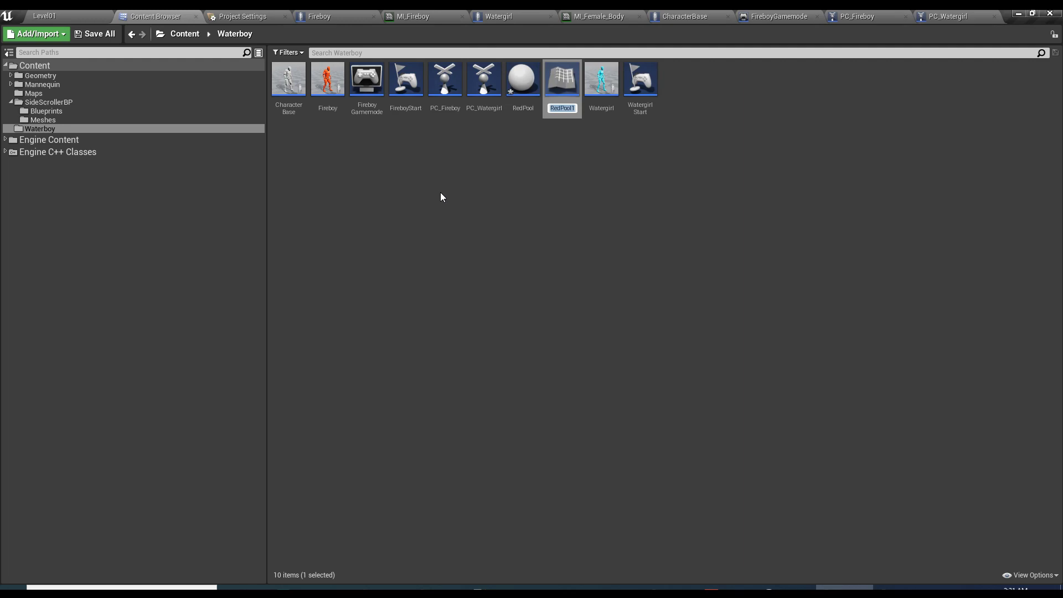
text(BluePool)
key(Return)
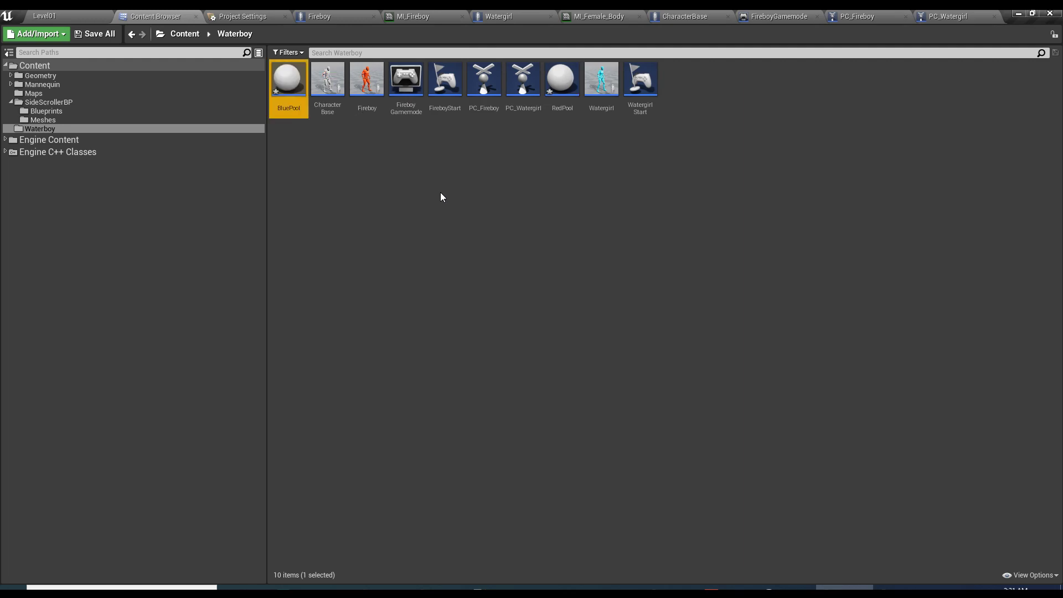
click(315, 128)
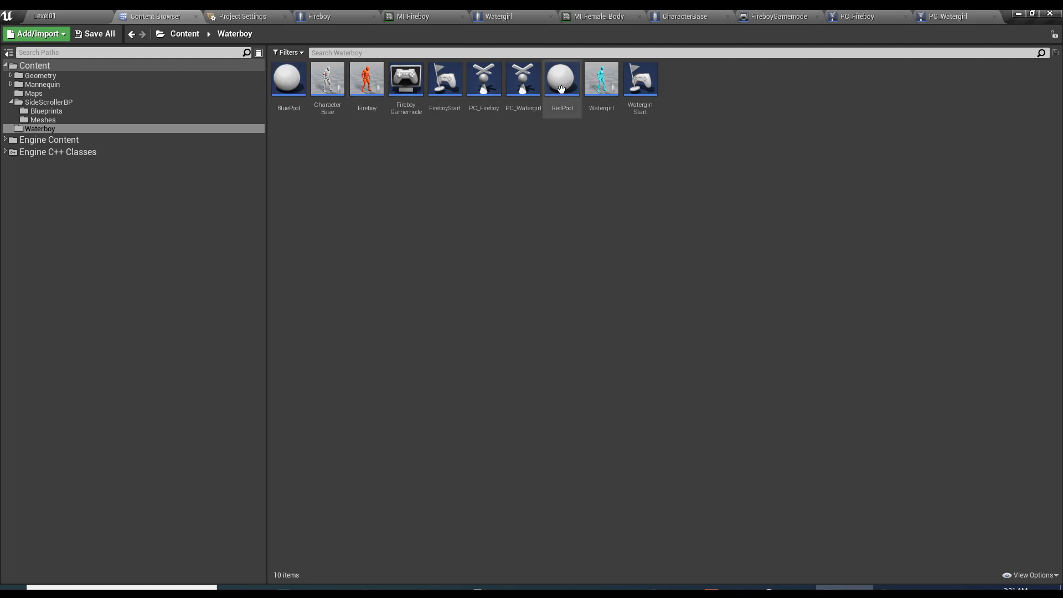
click(561, 83)
click(304, 92)
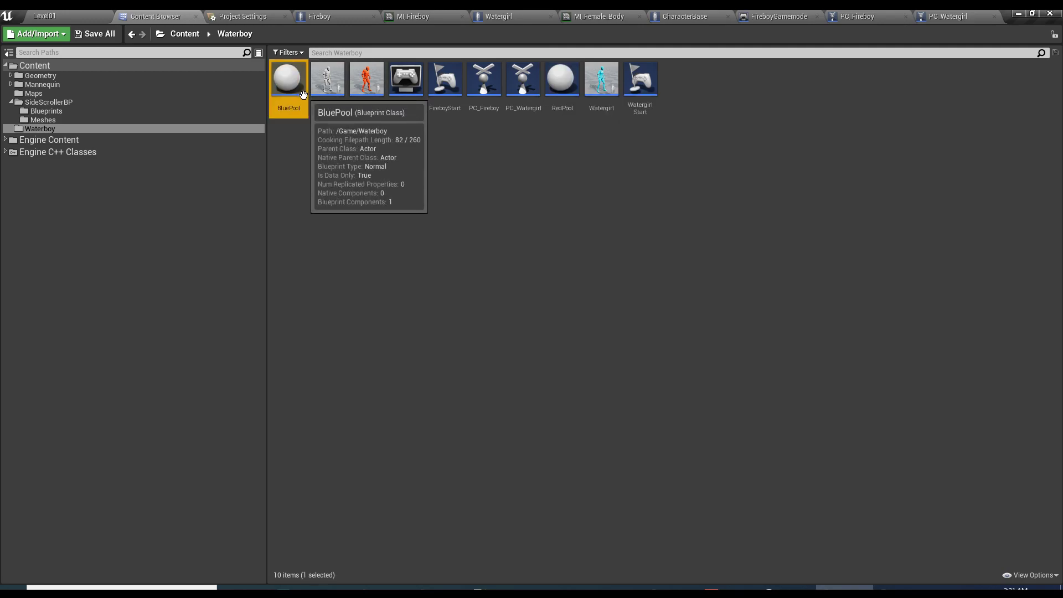
key(Delete)
click(476, 478)
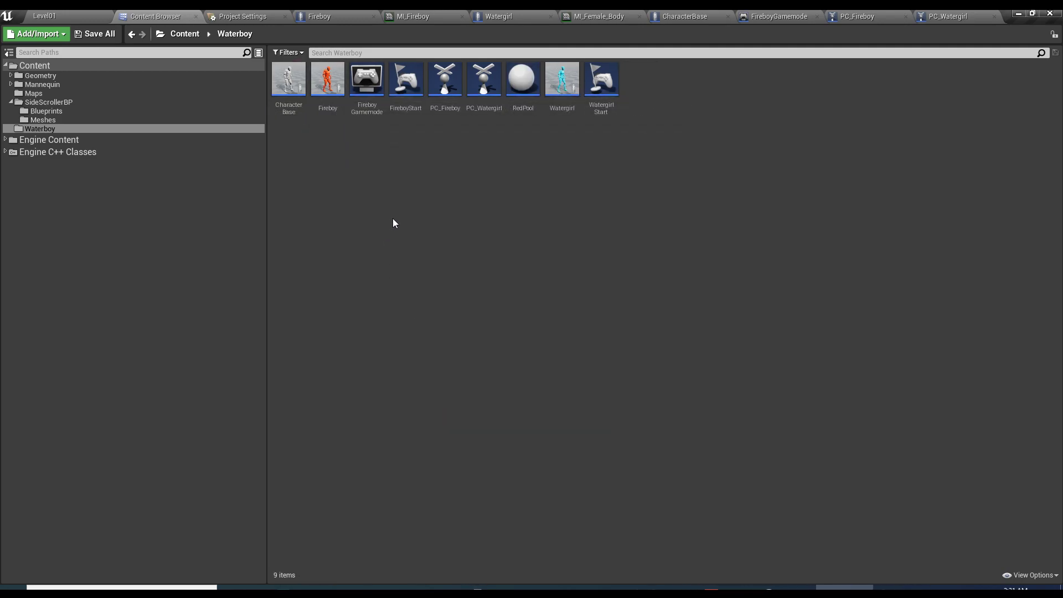
click(523, 82)
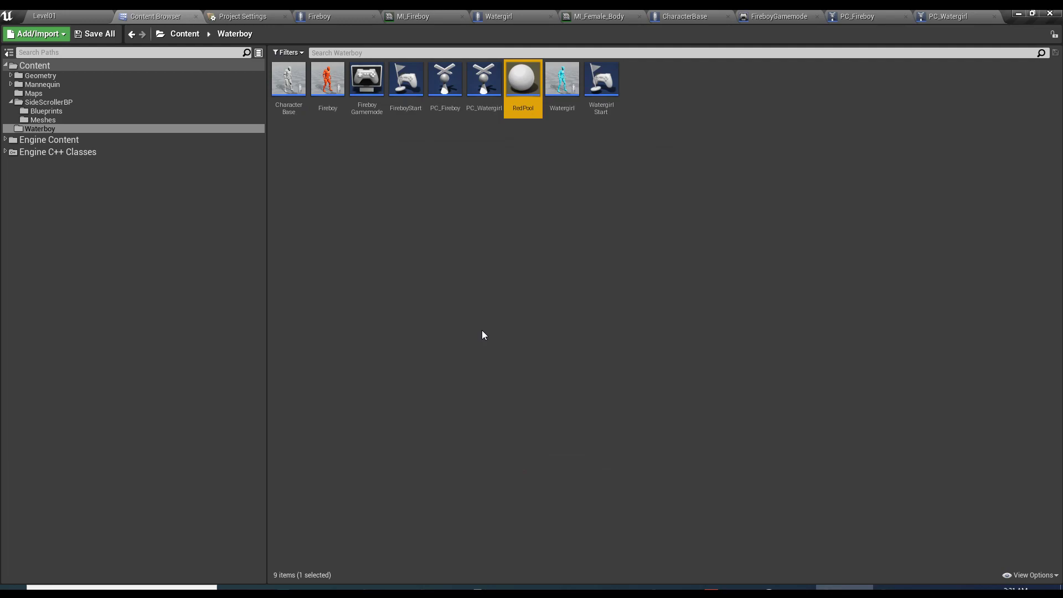
click(506, 127)
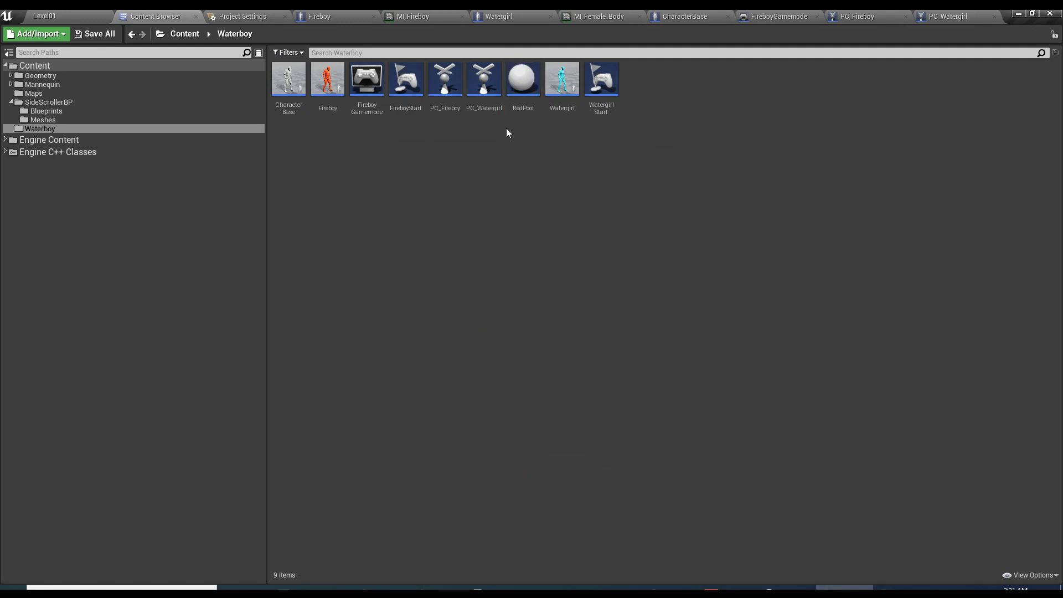
click(522, 91)
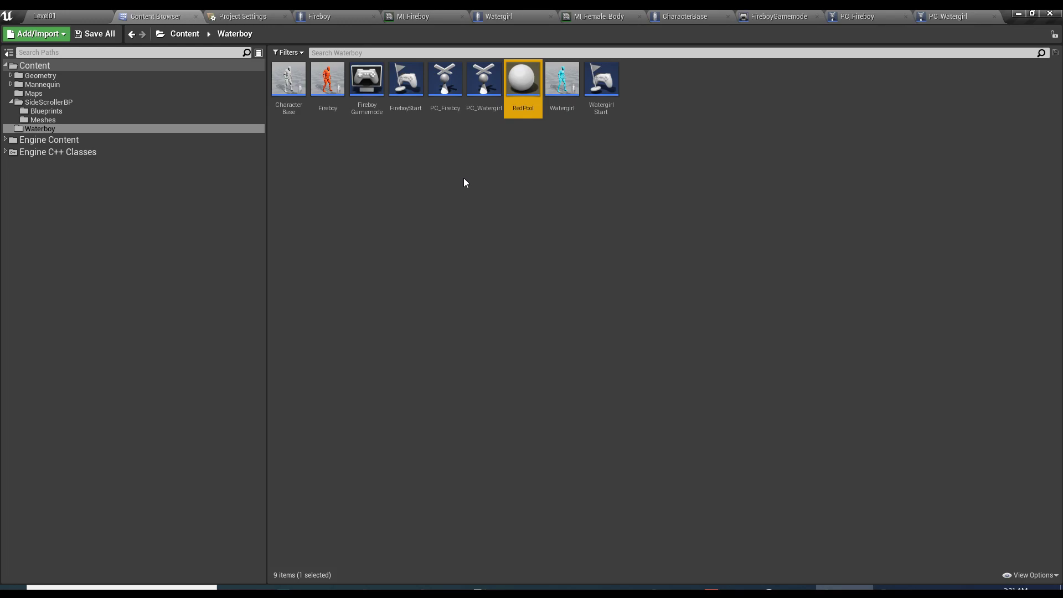
- Open RedPool and add a Box Collision component as its root
double_click(523, 82)
click(65, 87)
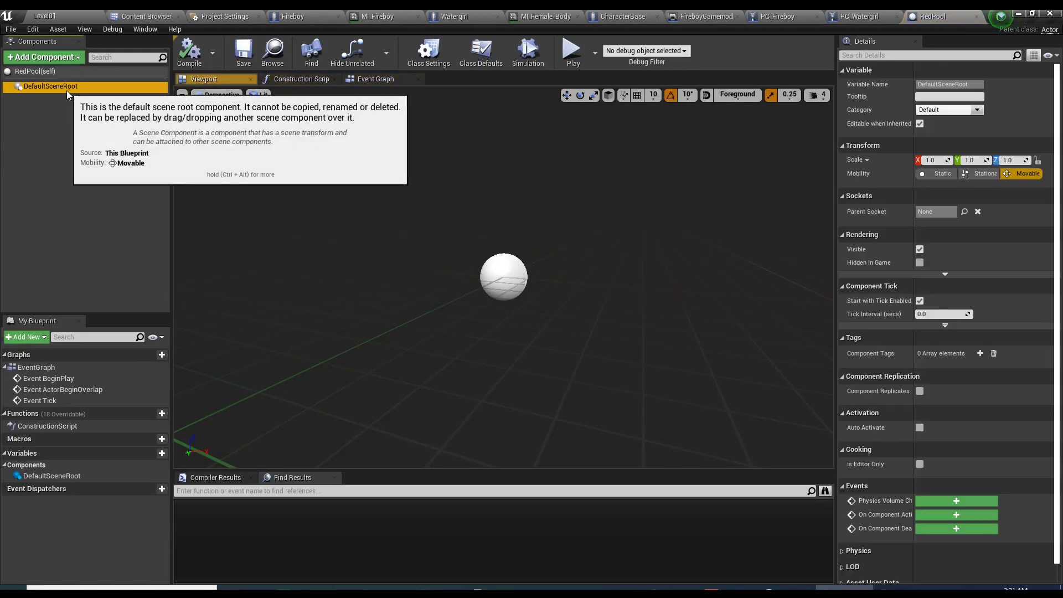
click(83, 58)
text(box)
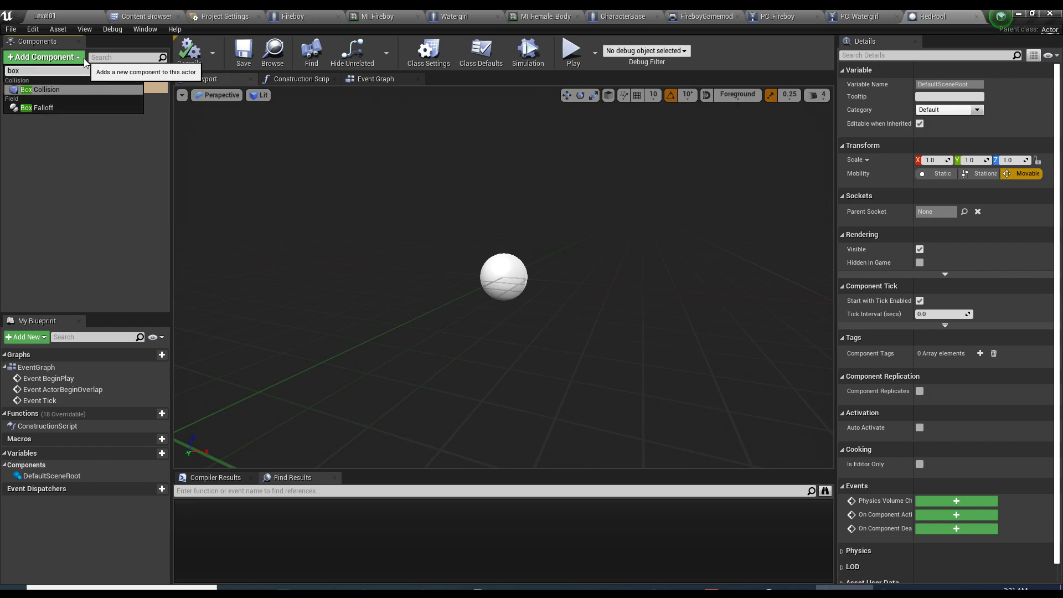
click(35, 89)
mouse_move(48, 100)
mouse_down()
mouse_move(38, 111)
mouse_move(39, 87)
mouse_up()
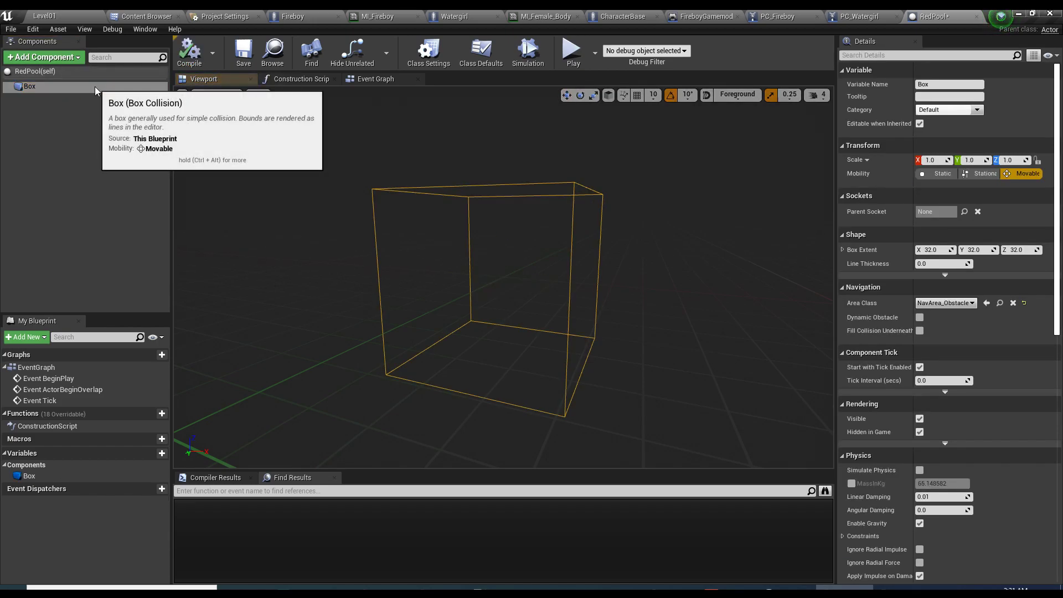
drag(417, 220, 404, 243)
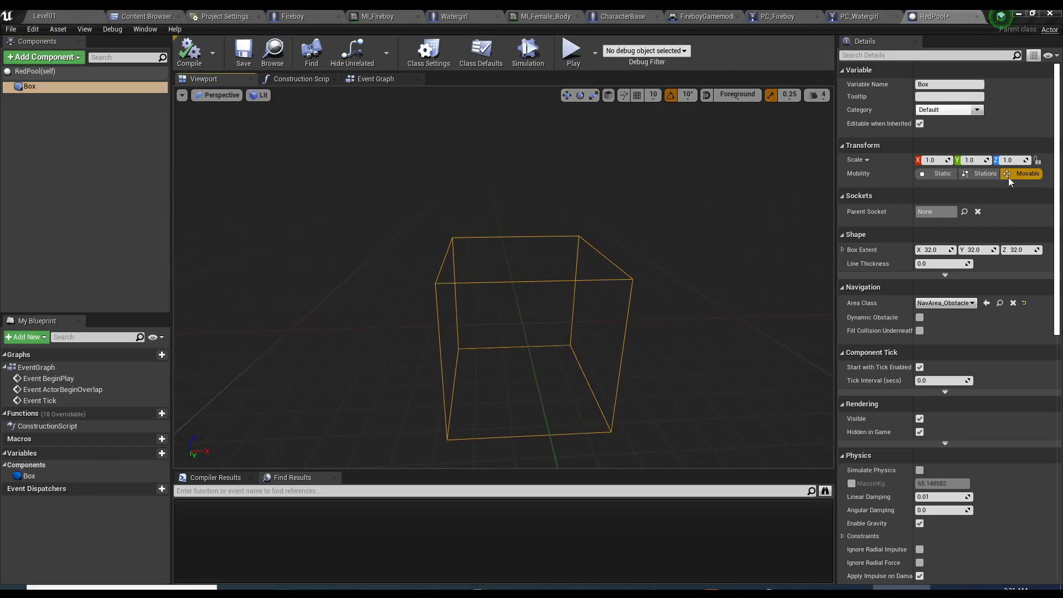
drag(1055, 157, 1044, 355)
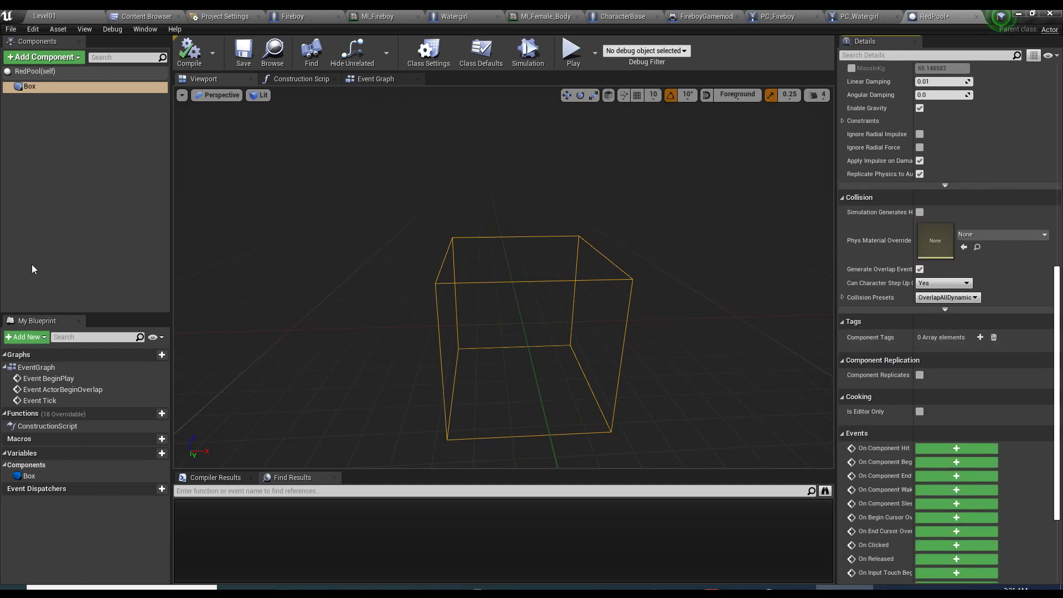
- Set the box's collision preset to Custom, ignoring all responses except Pawn set to Overlap
click(842, 297)
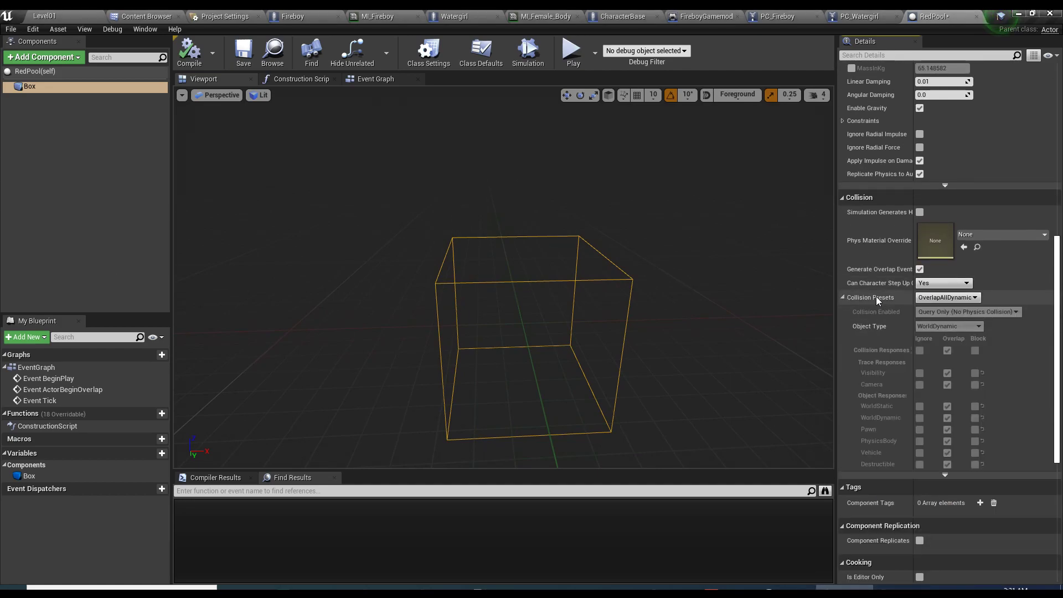
click(941, 298)
click(938, 307)
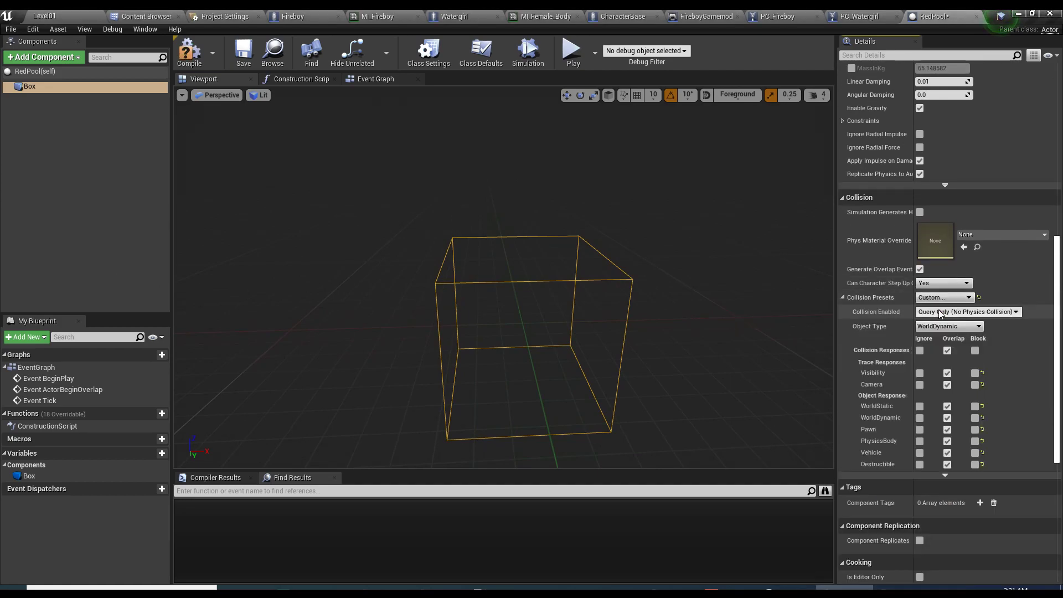
click(921, 350)
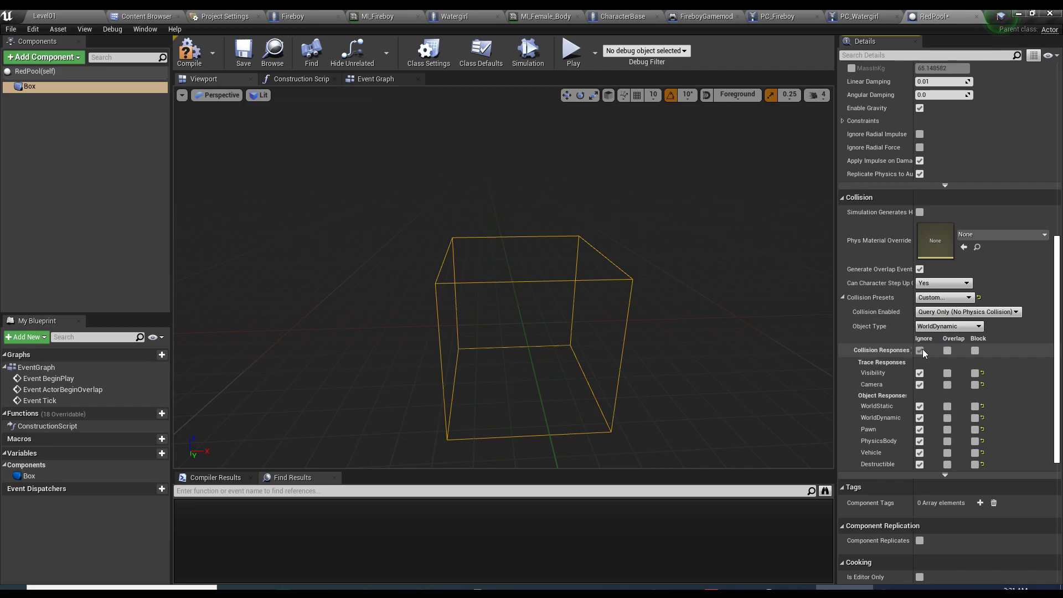
click(946, 429)
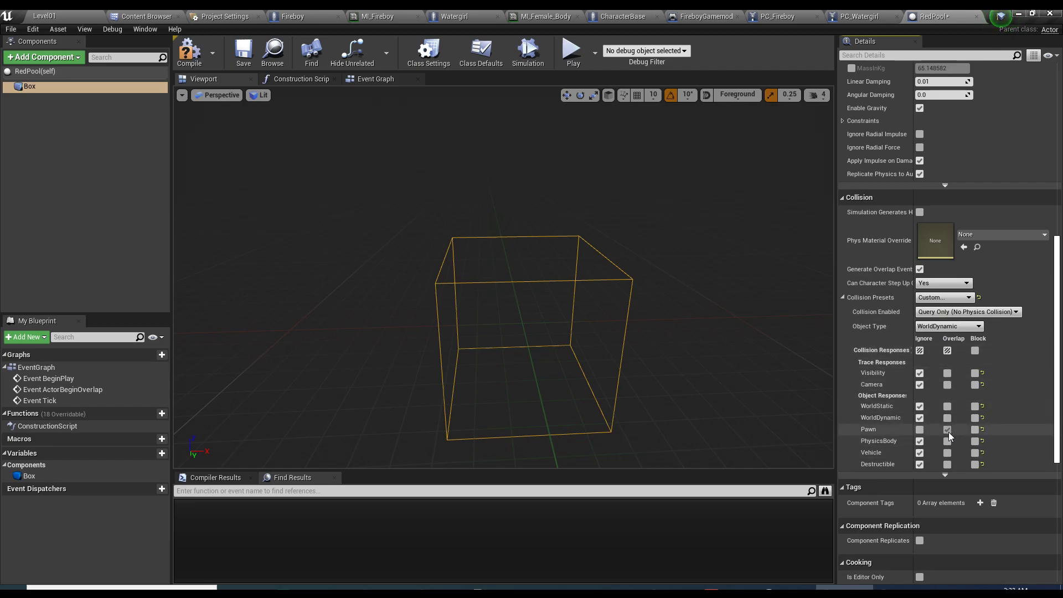
drag(1056, 309, 1058, 387)
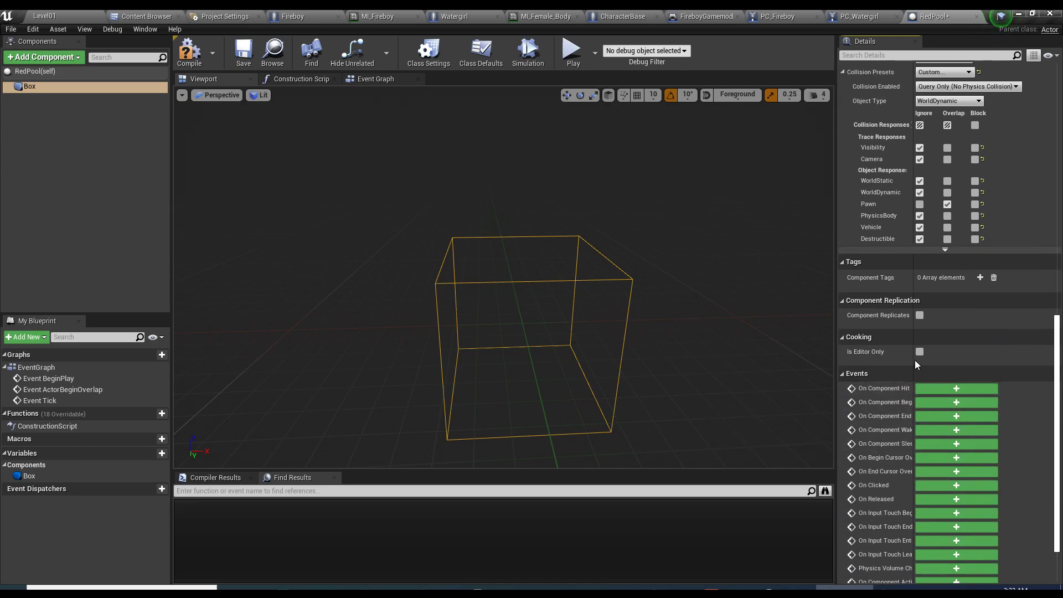
- Add an On Component Begin Overlap event for the box and delete the unused default event nodes
click(955, 402)
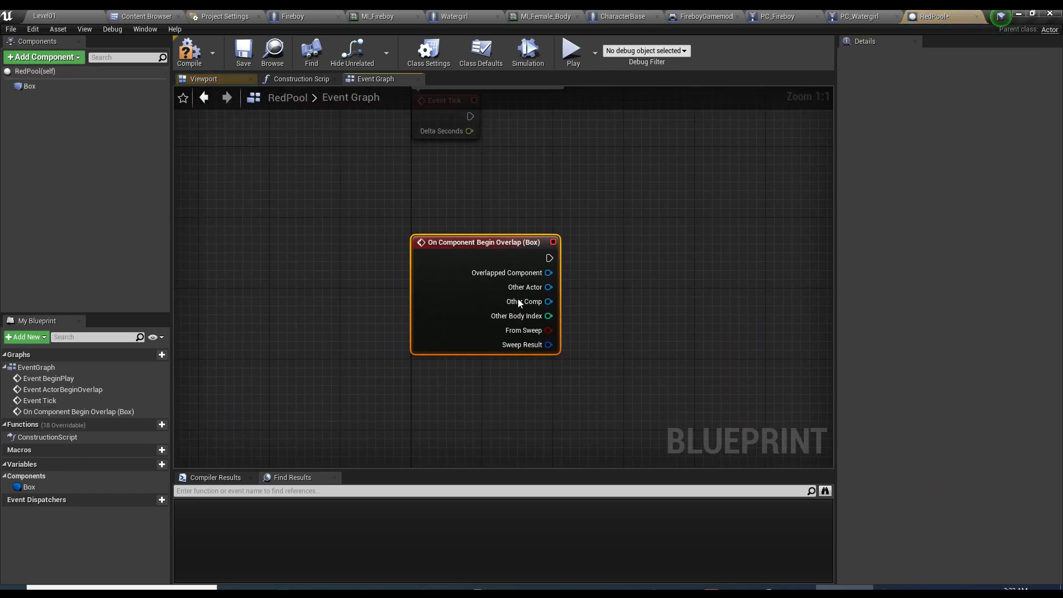
right_drag(454, 299, 495, 465)
drag(546, 166, 292, 375)
key(Delete)
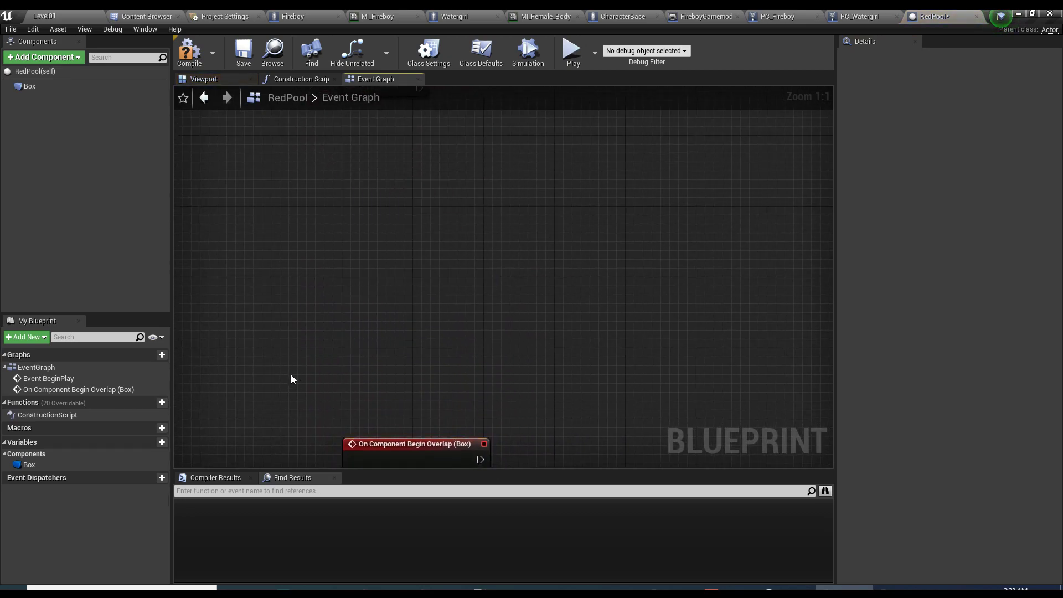
right_drag(291, 374, 179, 198)
- Feed Other Actor into an Actor Has Tag check with the tag set to 'blue'
drag(367, 310, 437, 328)
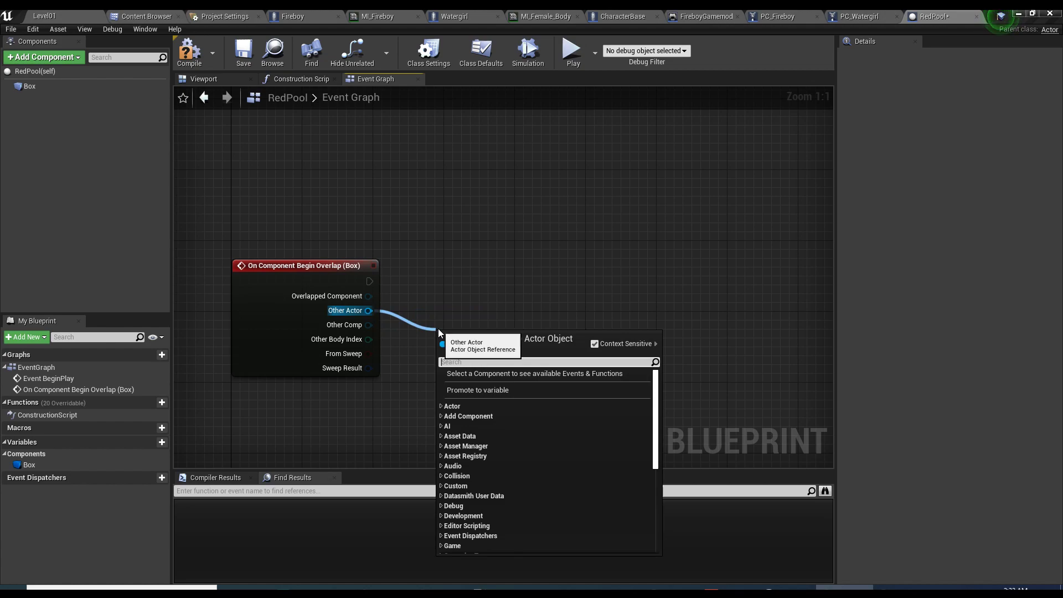
text(actor has)
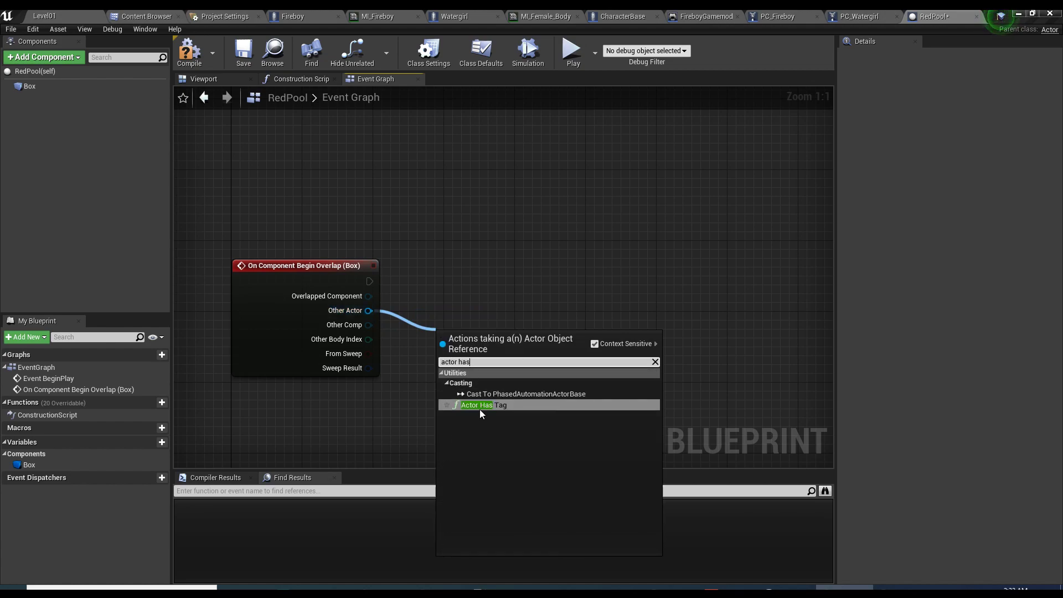
click(503, 405)
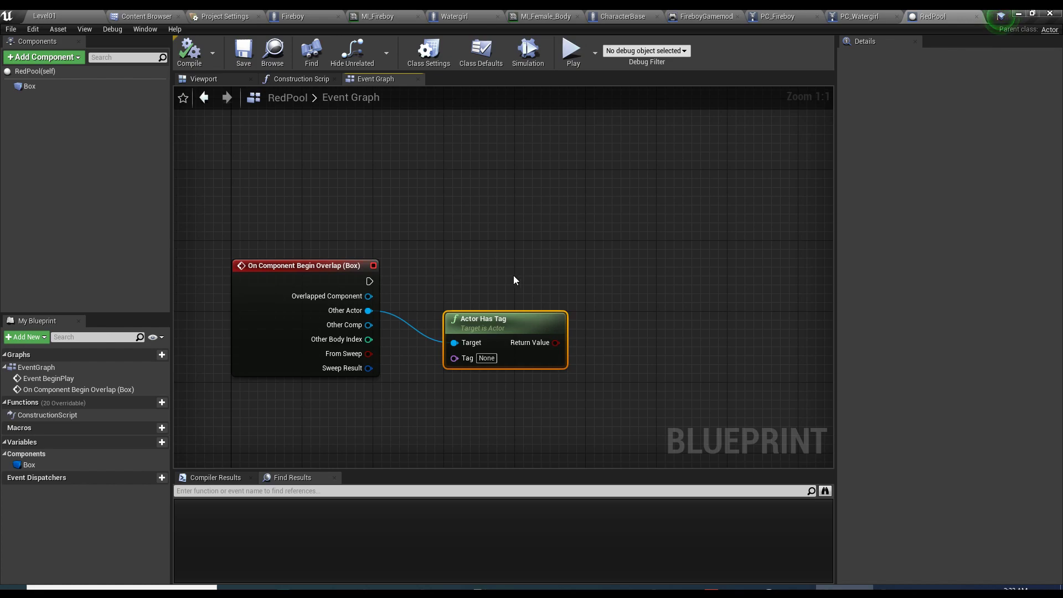
click(486, 358)
drag(555, 342, 596, 282)
click(596, 282)
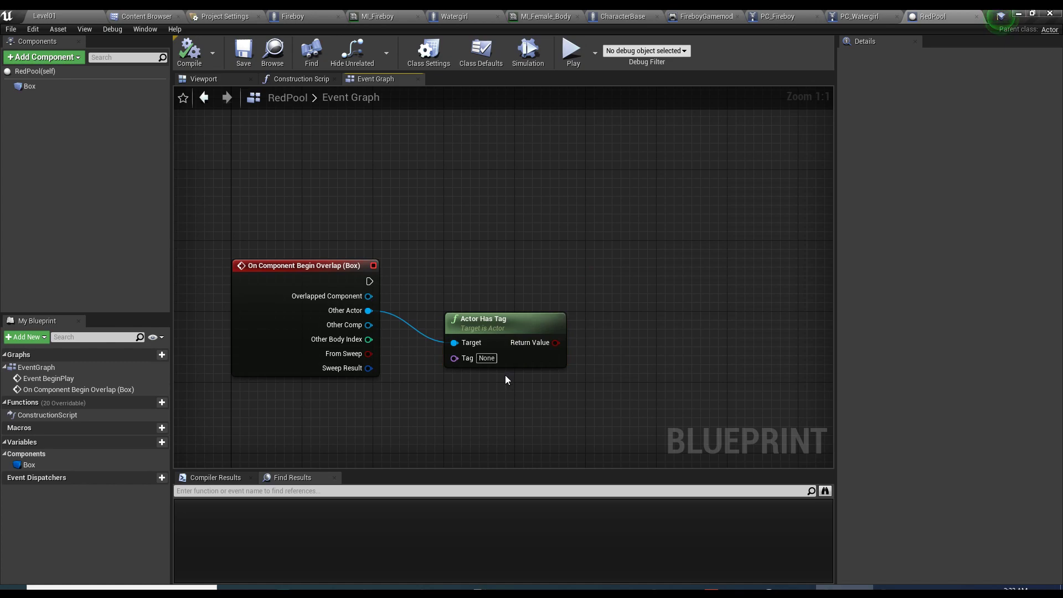
click(486, 358)
drag(251, 218, 546, 364)
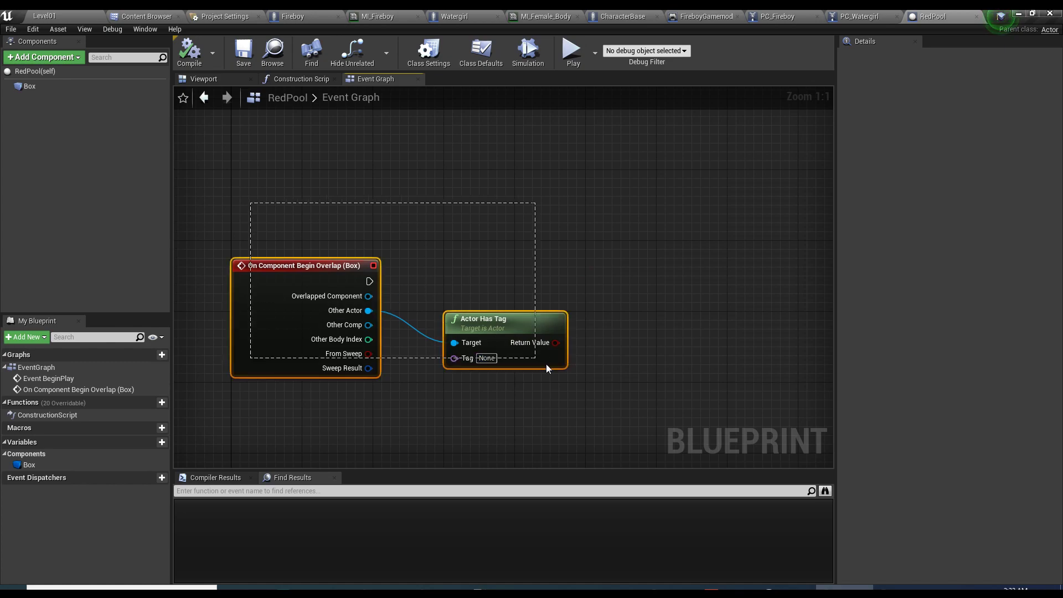
click(648, 340)
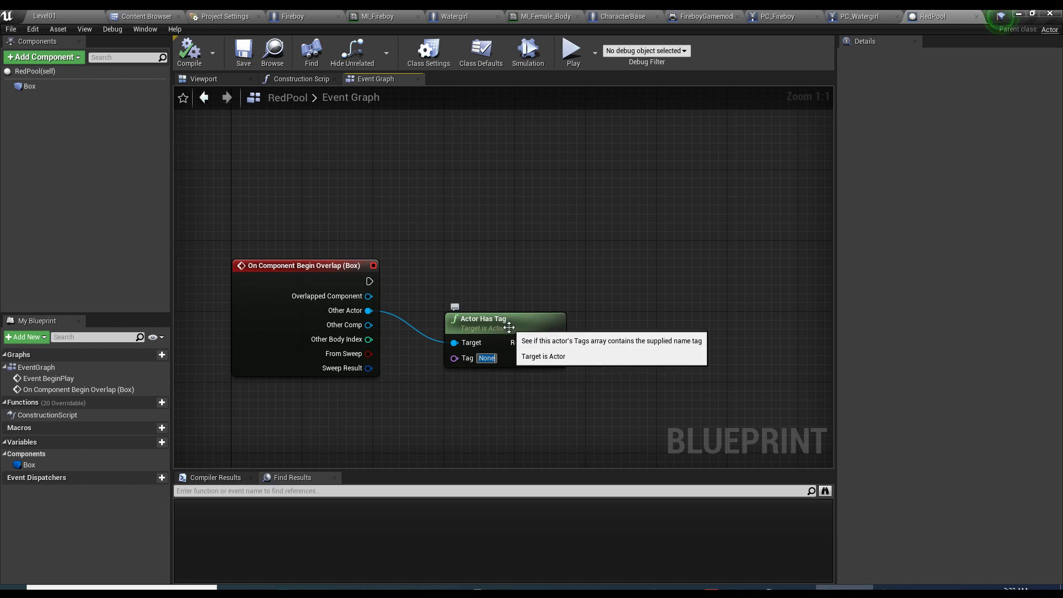
text(blue)
key(Return)
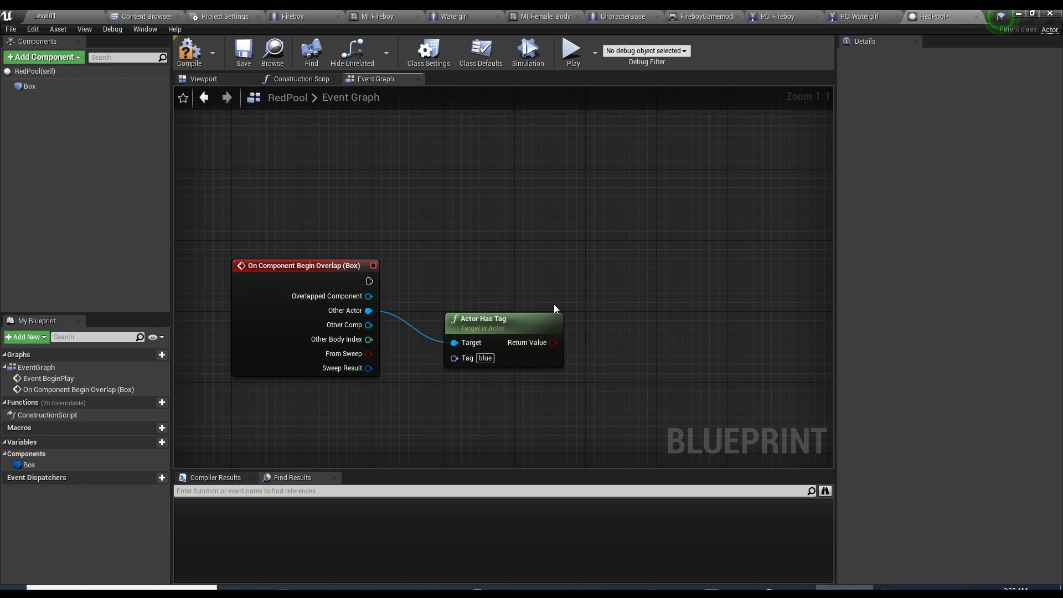
- Compile, change the checked tag to 'watergirl', and recompile RedPool
click(189, 51)
click(466, 17)
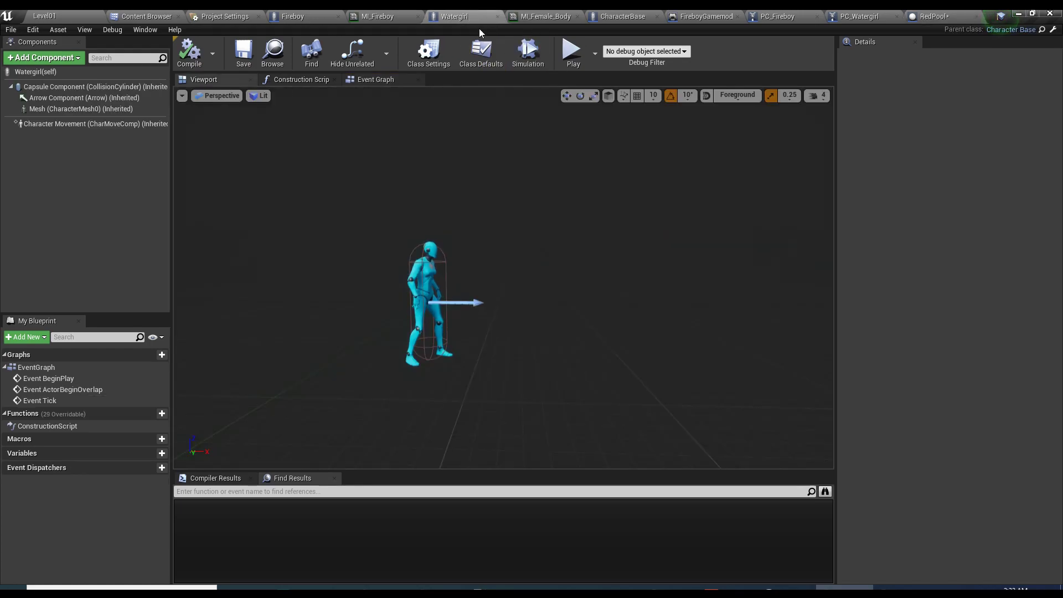
click(938, 17)
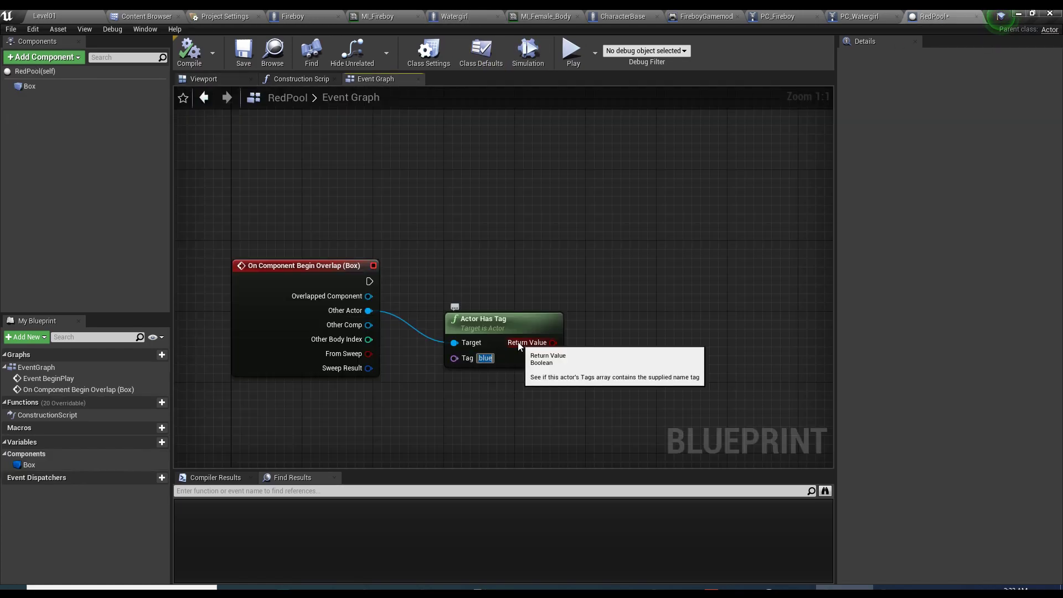
text(girl)
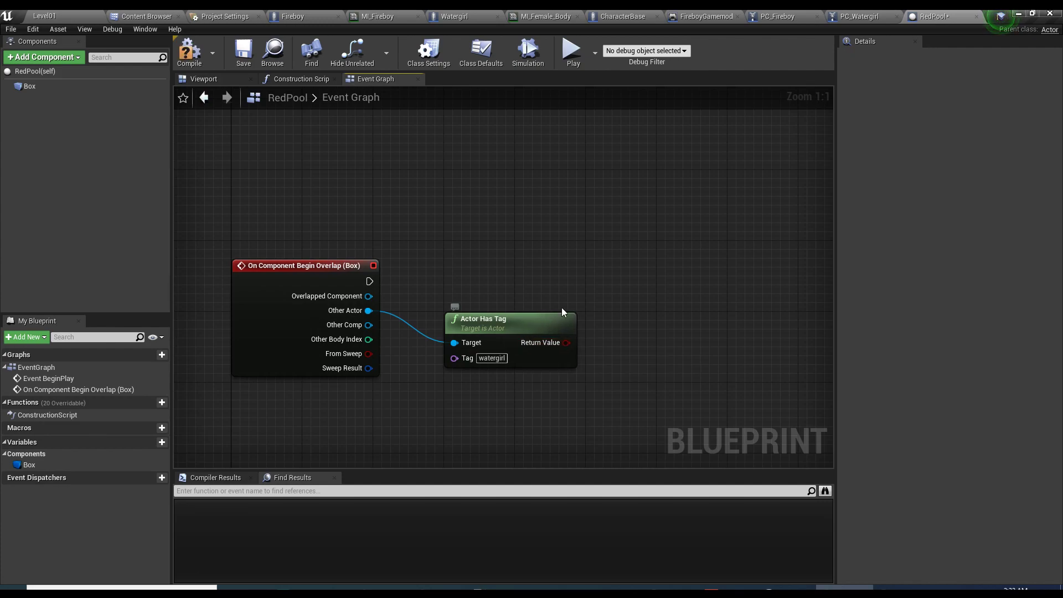
click(189, 51)
click(495, 358)
click(469, 14)
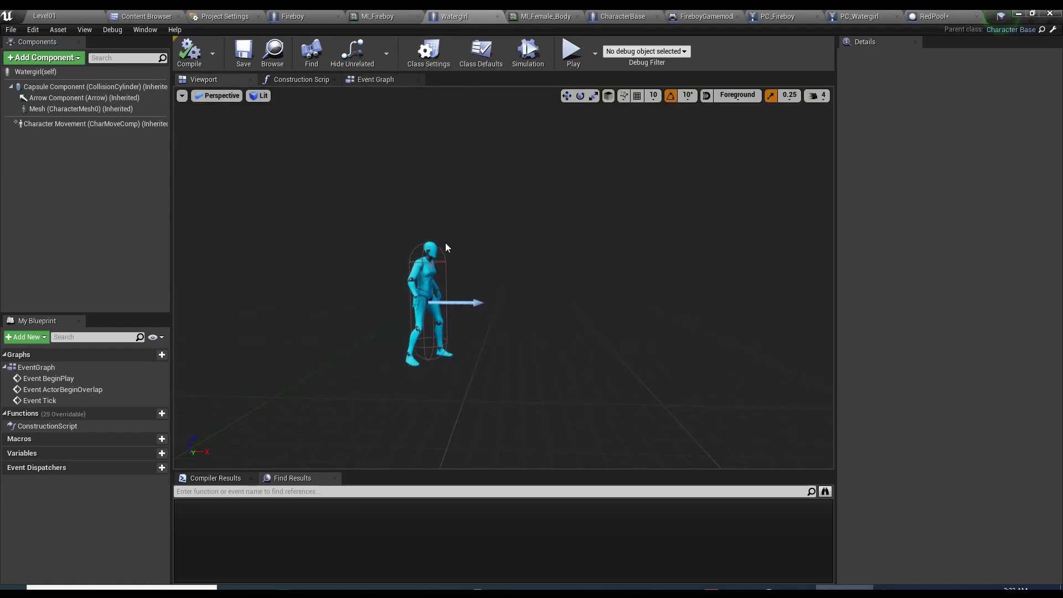
- In Watergirl's Class Defaults, add 'watergirl' to the Tags list, then return to RedPool
click(482, 54)
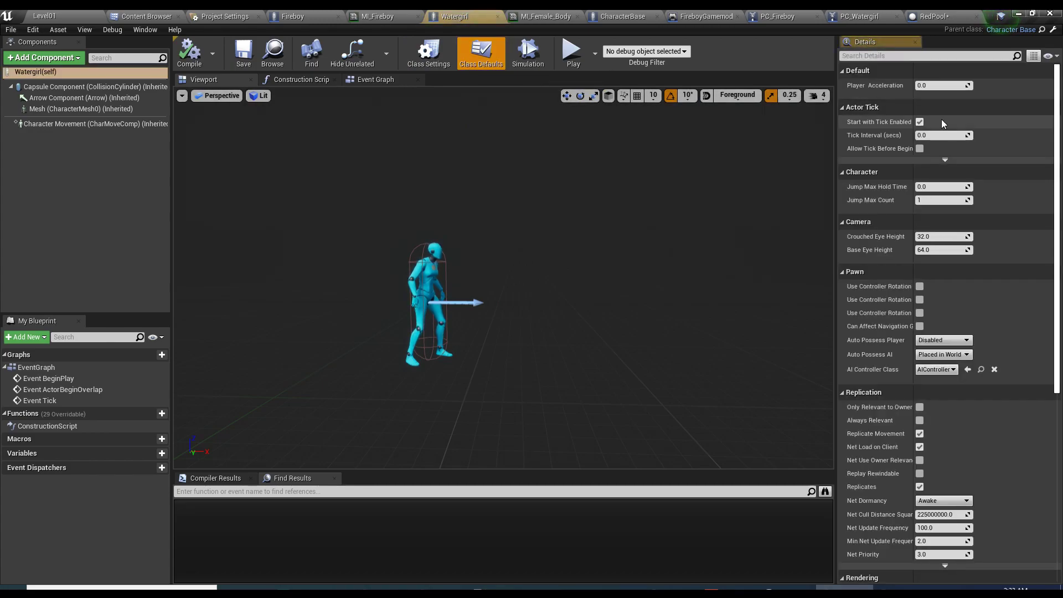
click(918, 56)
text(tag)
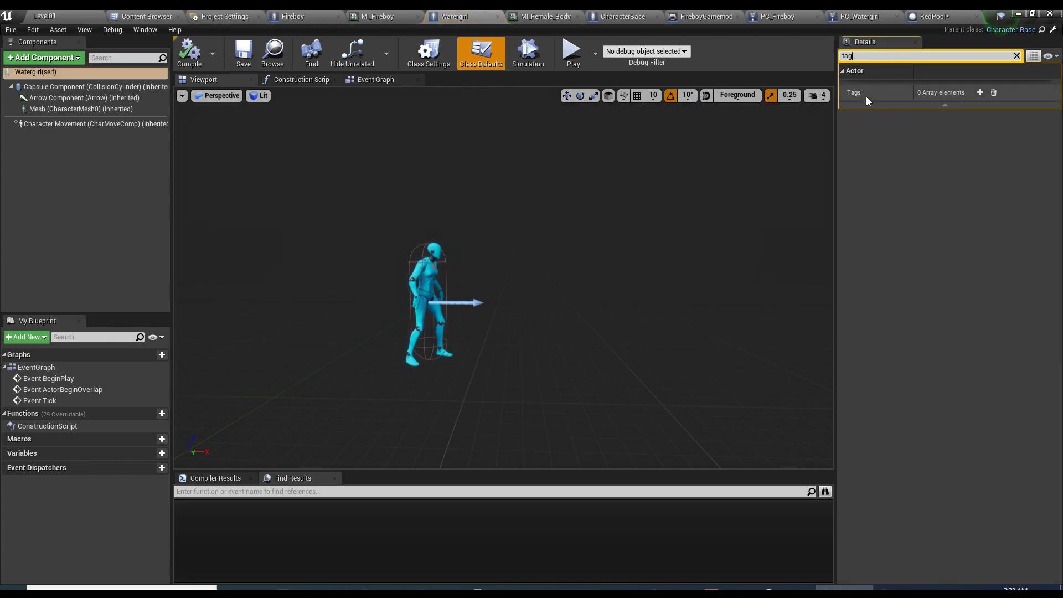
click(979, 93)
click(937, 107)
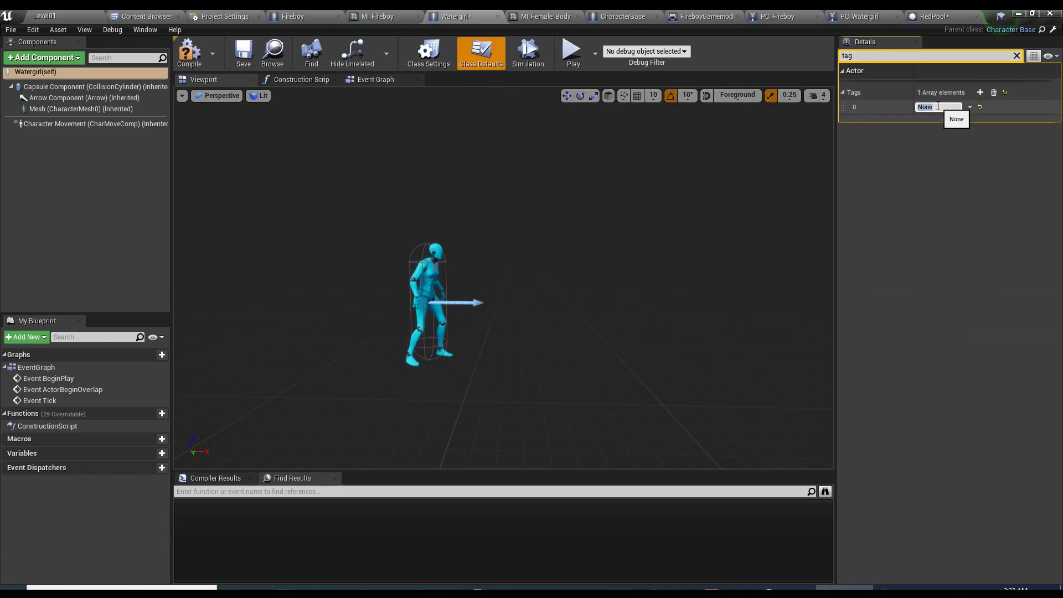
text(watergirl)
key(Return)
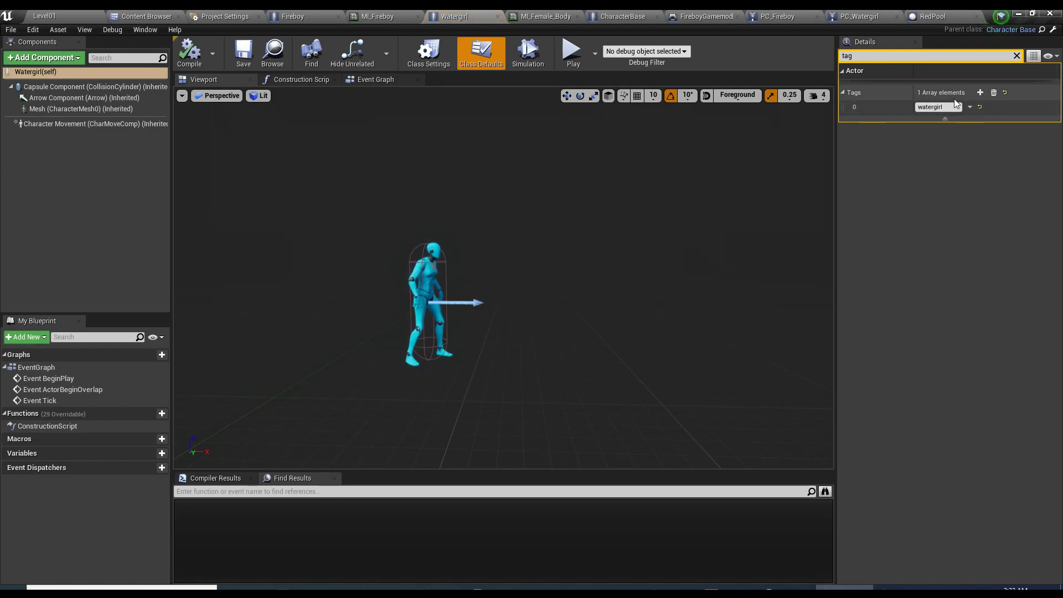
click(922, 108)
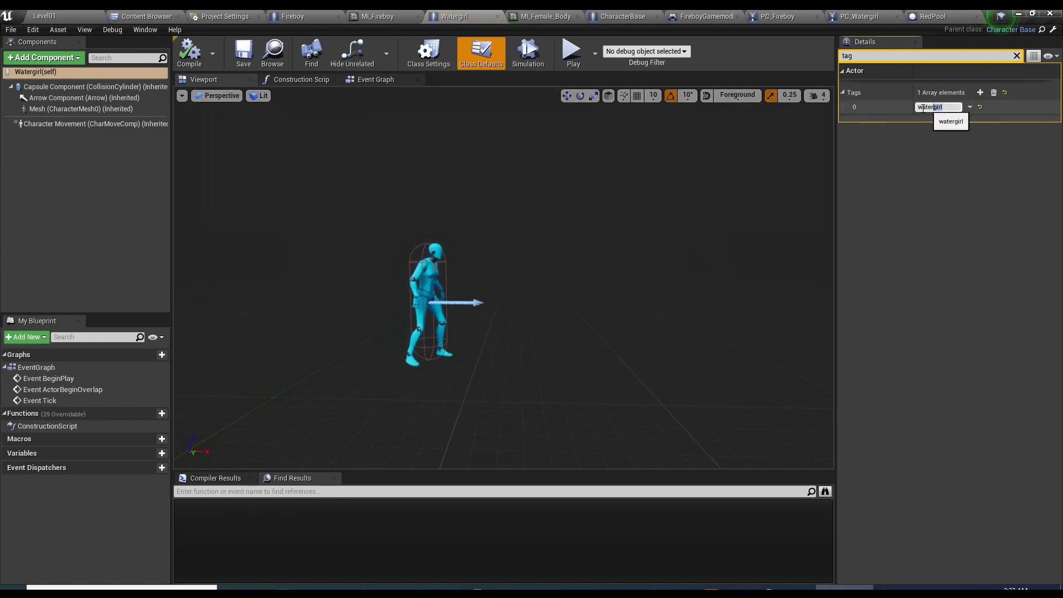
click(926, 15)
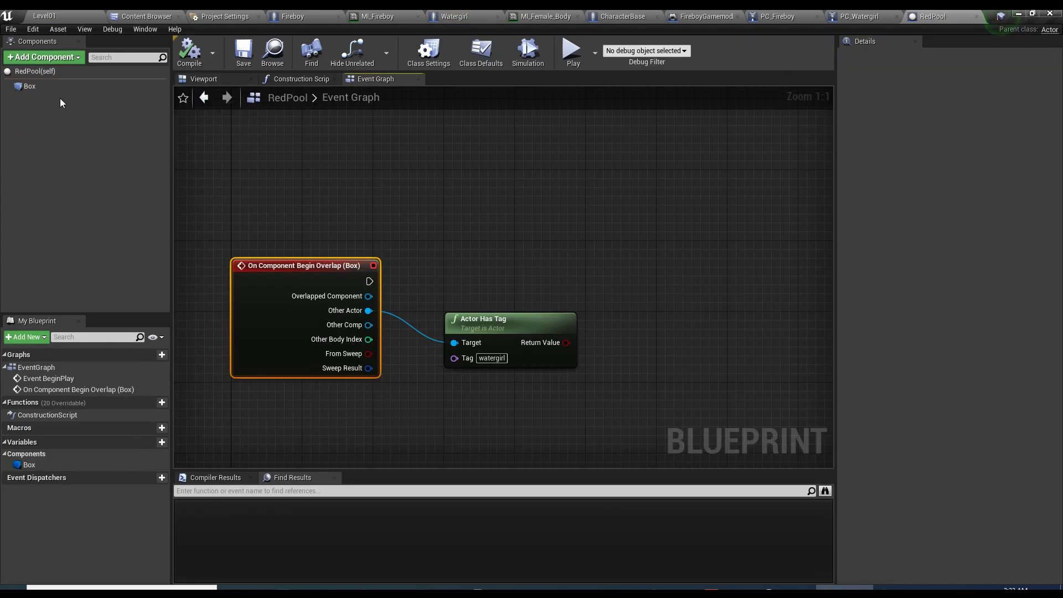
- Feed the watergirl tag check into a new Branch and run it from RedPool's overlap event
click(88, 87)
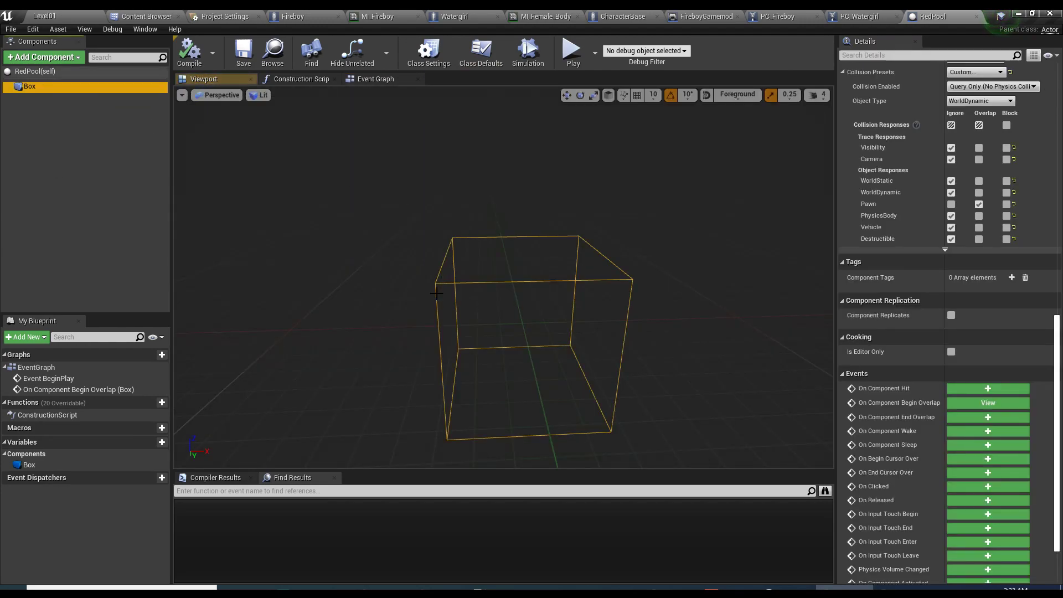
click(376, 80)
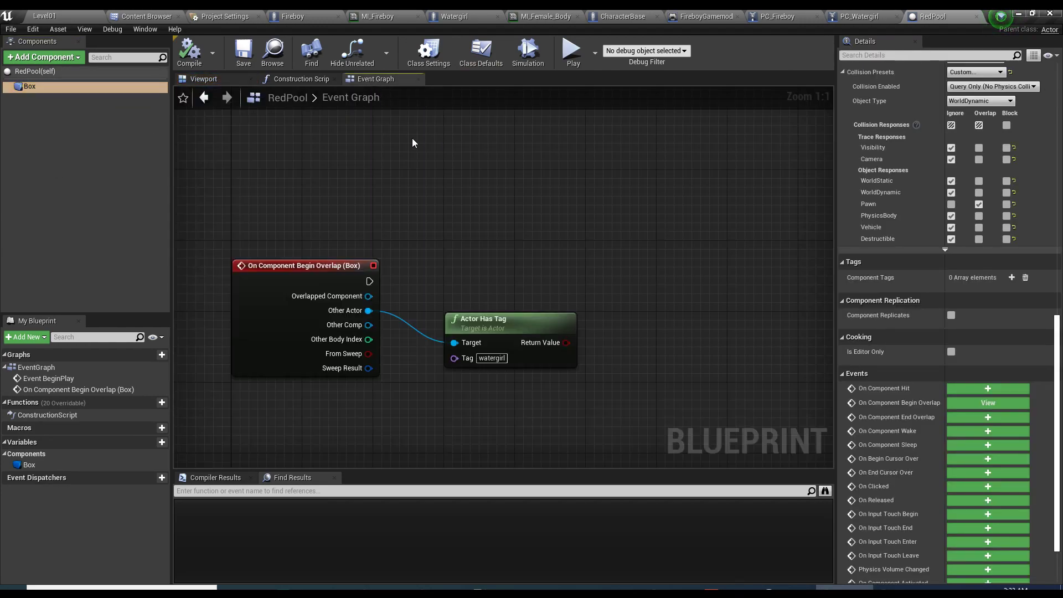
click(493, 359)
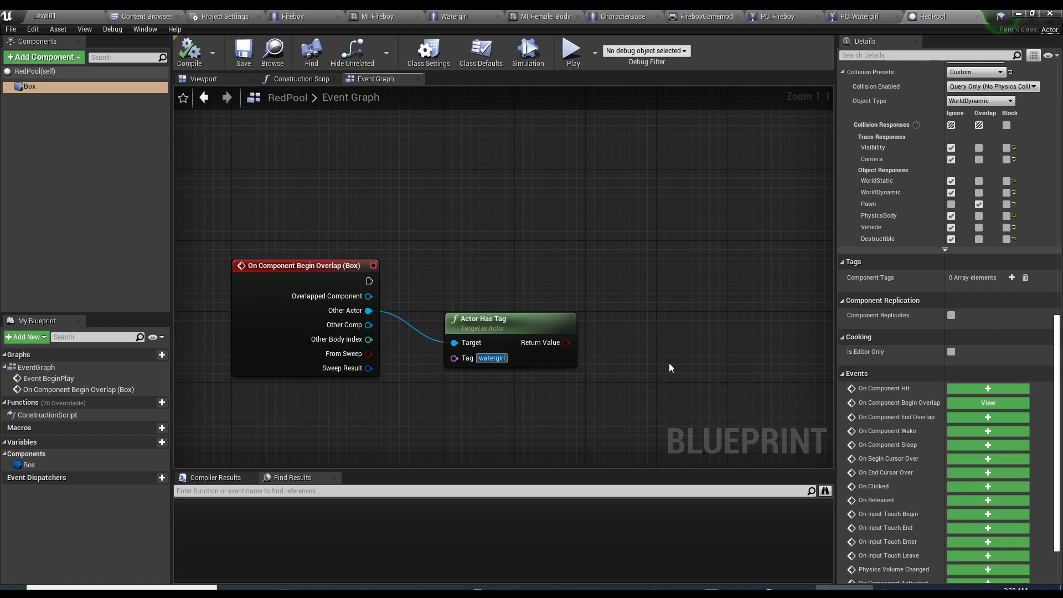
click(620, 274)
click(622, 258)
drag(631, 295, 566, 342)
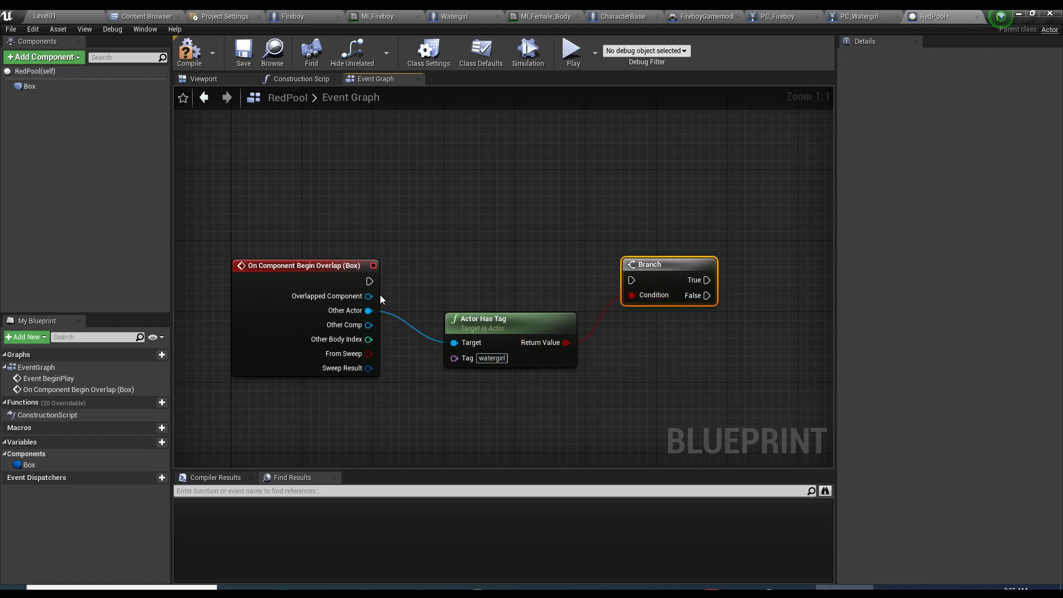
drag(369, 281, 530, 385)
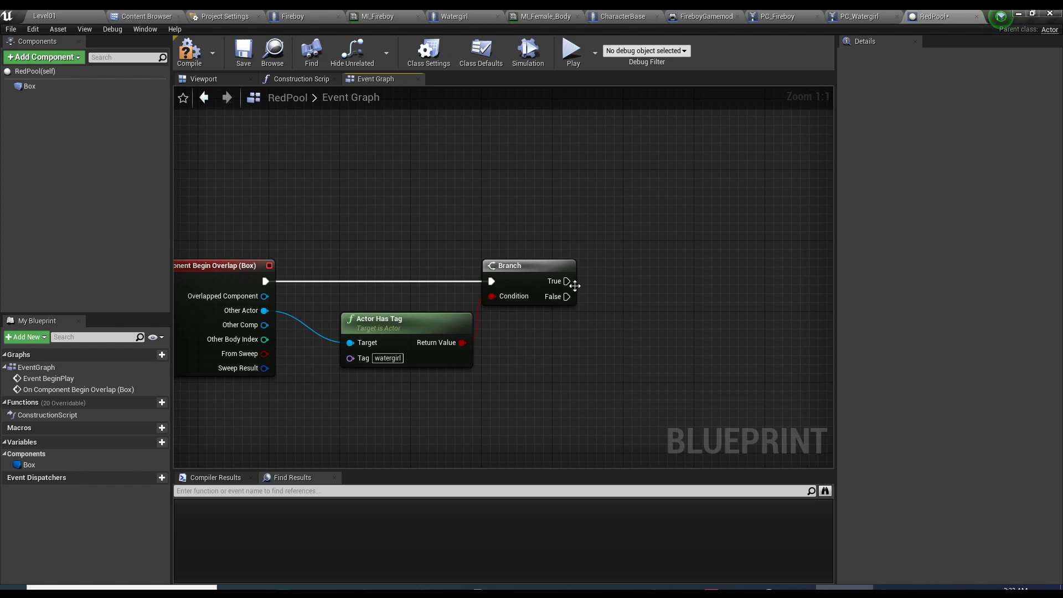
- Abandon the connection from the Branch True pin and switch to the CharacterBase blueprint
drag(566, 281, 594, 281)
drag(702, 261, 718, 286)
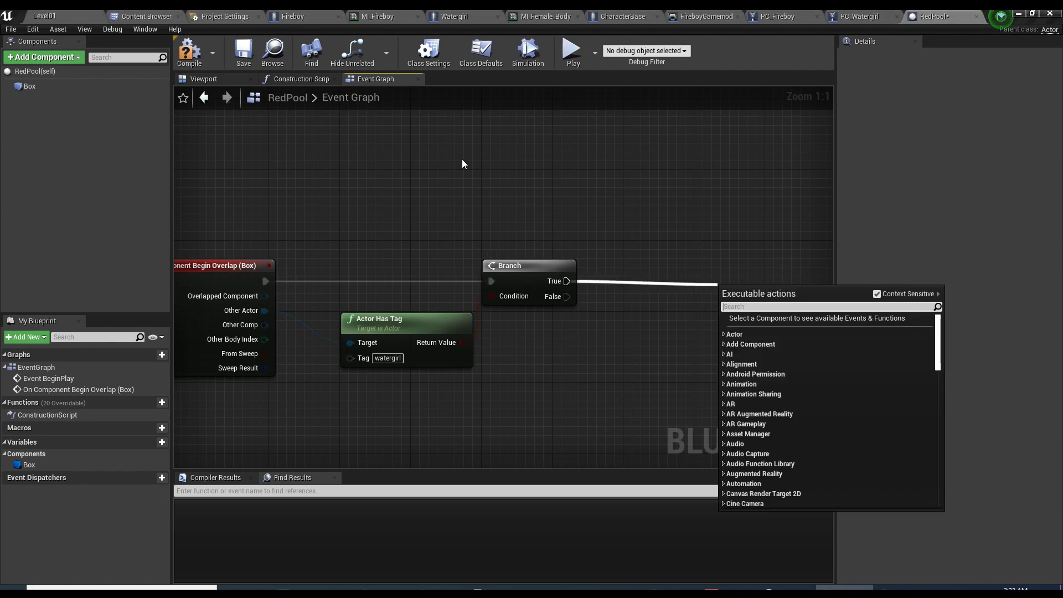
click(462, 159)
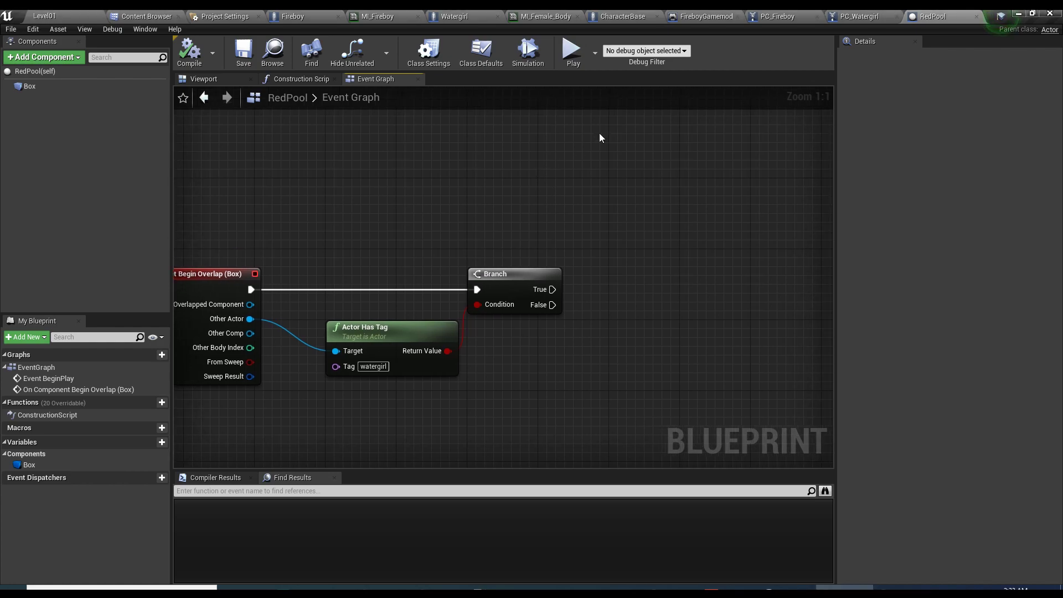
click(626, 16)
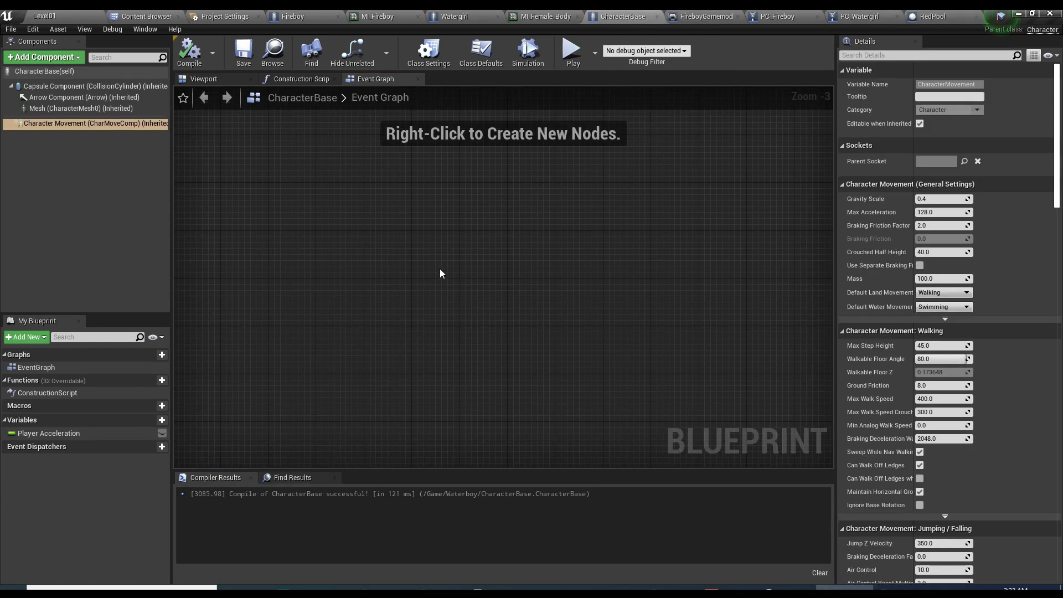
- Add a KillPlayer custom event to CharacterBase's graph and compile the blueprint
right_click(414, 249)
text(custom)
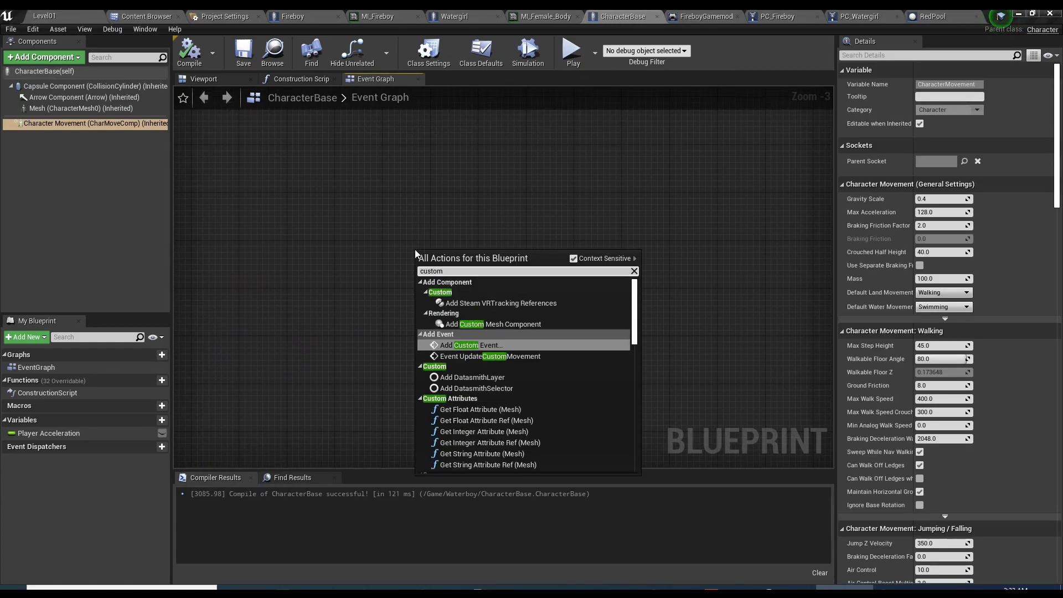
key(Return)
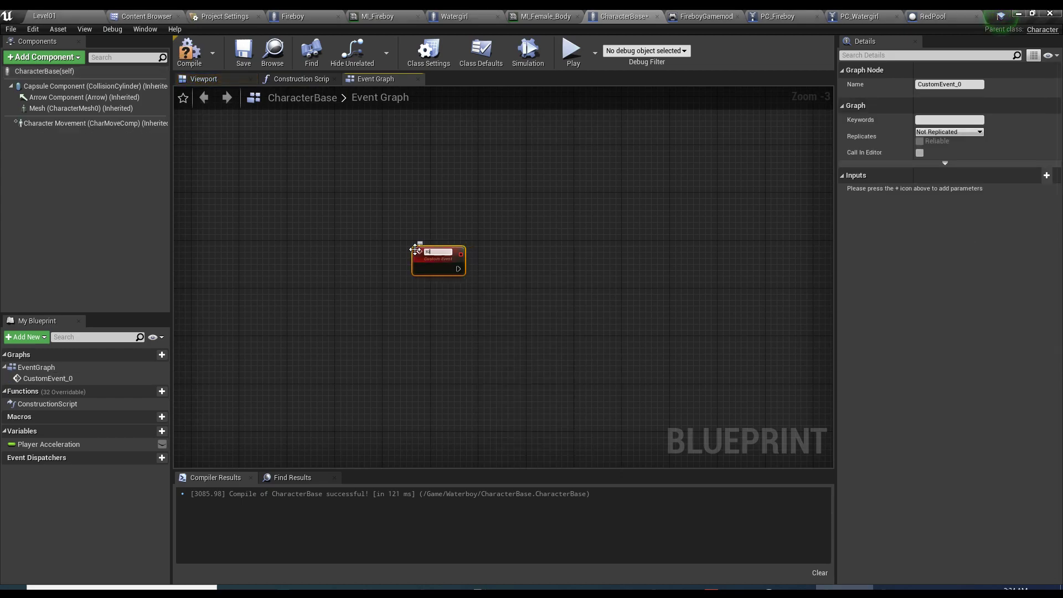
scroll(415, 250, up, 3)
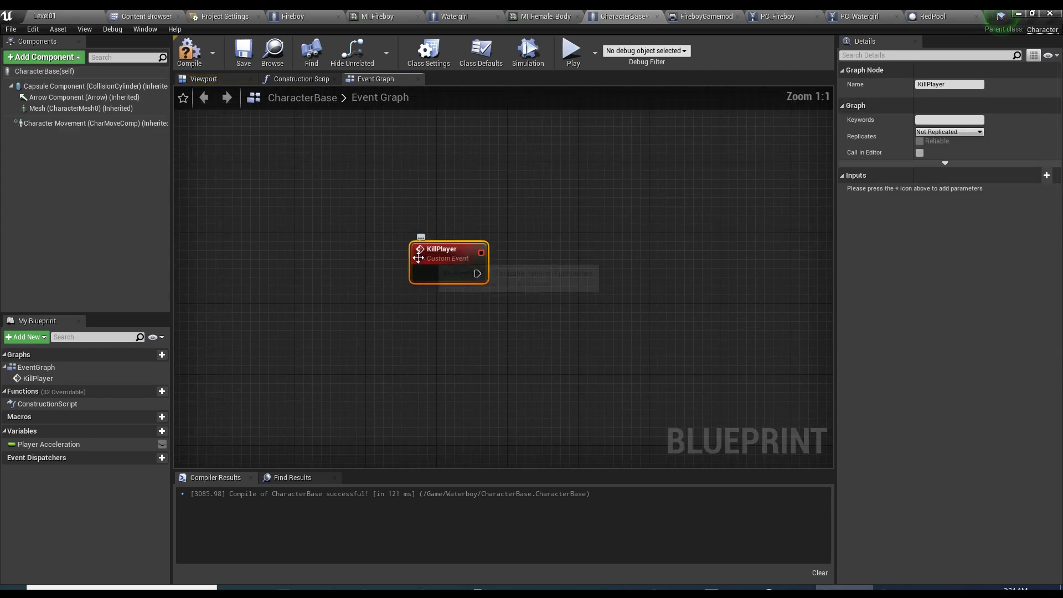
right_drag(416, 249, 311, 245)
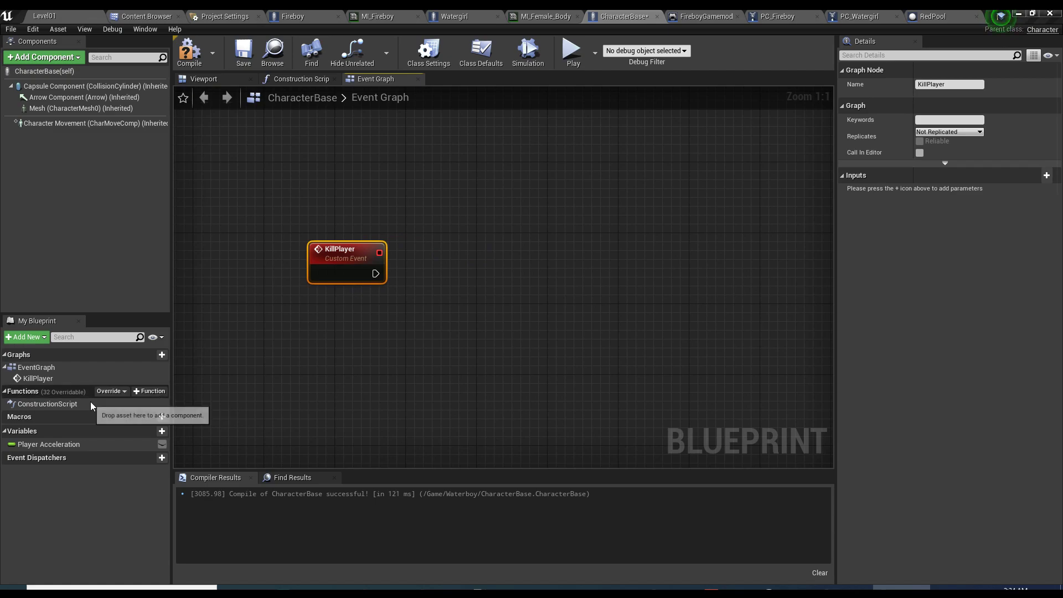
mouse_move(150, 398)
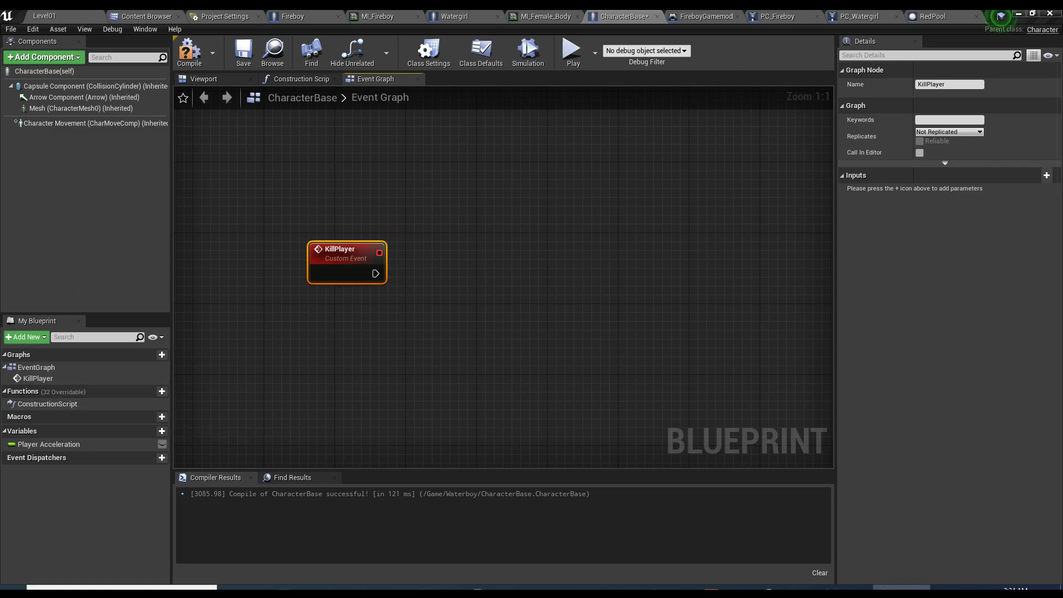
right_drag(336, 330, 321, 354)
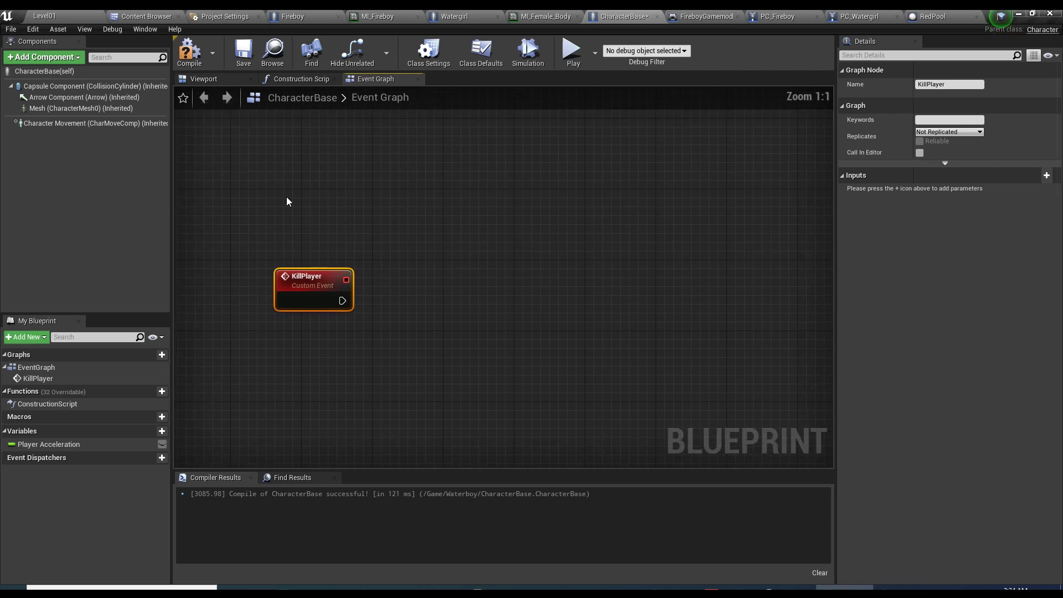
click(189, 52)
drag(307, 292, 263, 283)
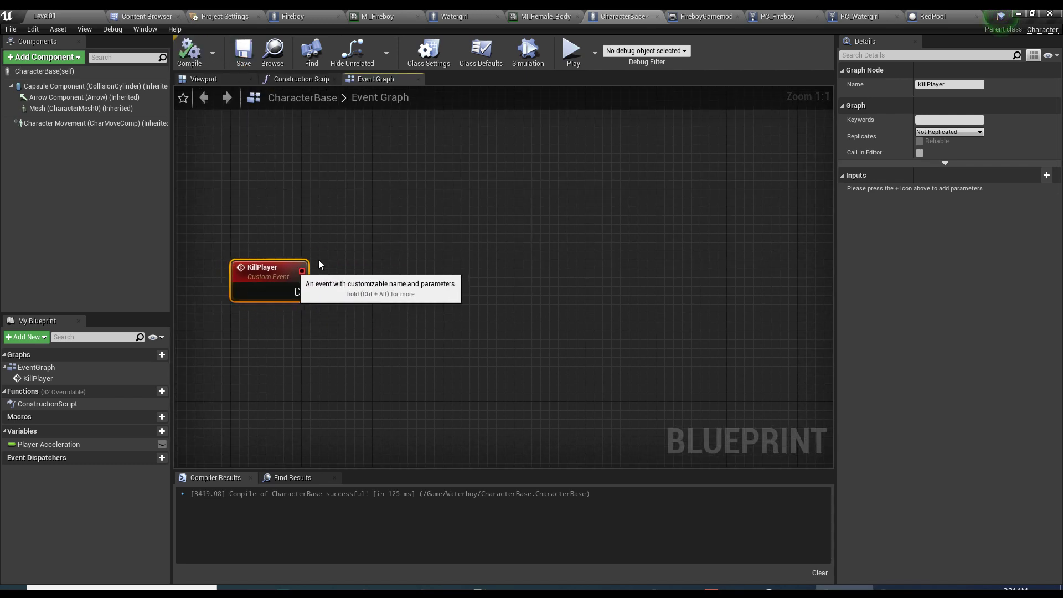
- Return to RedPool's event graph and reposition the view of its three nodes
click(934, 17)
drag(256, 151, 716, 391)
click(716, 391)
right_drag(716, 390, 656, 391)
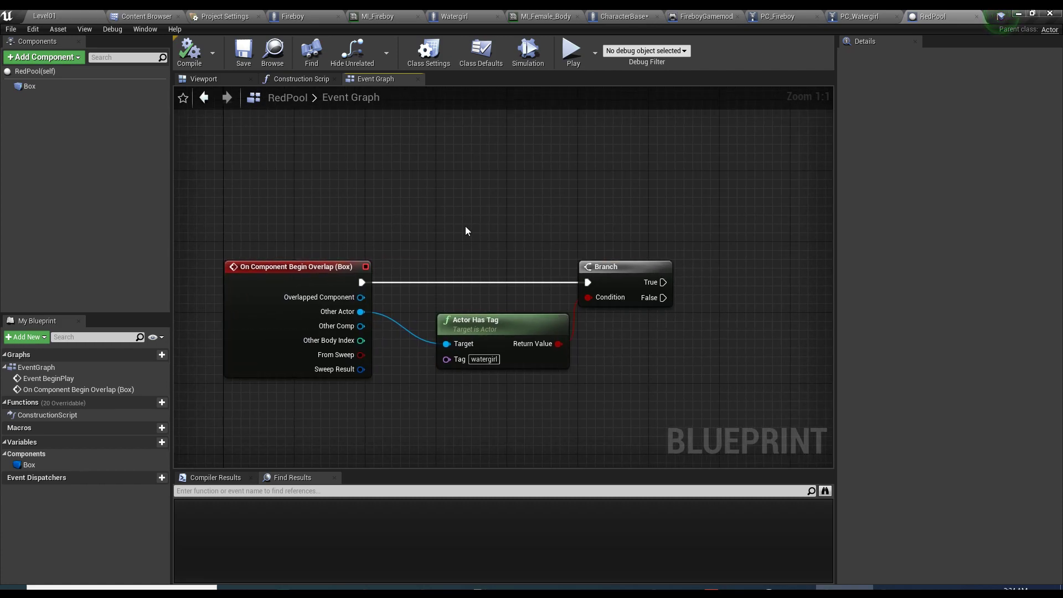
- Cast Other Actor to CharacterBase, executed from the Branch True output
right_drag(464, 231, 423, 202)
drag(319, 281, 623, 317)
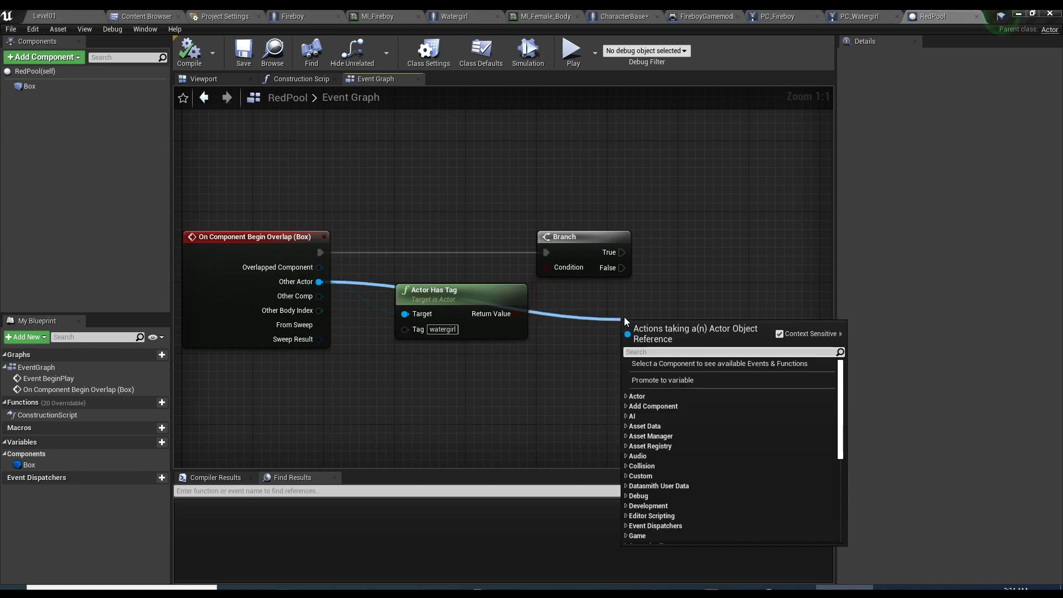
text(cast to charac)
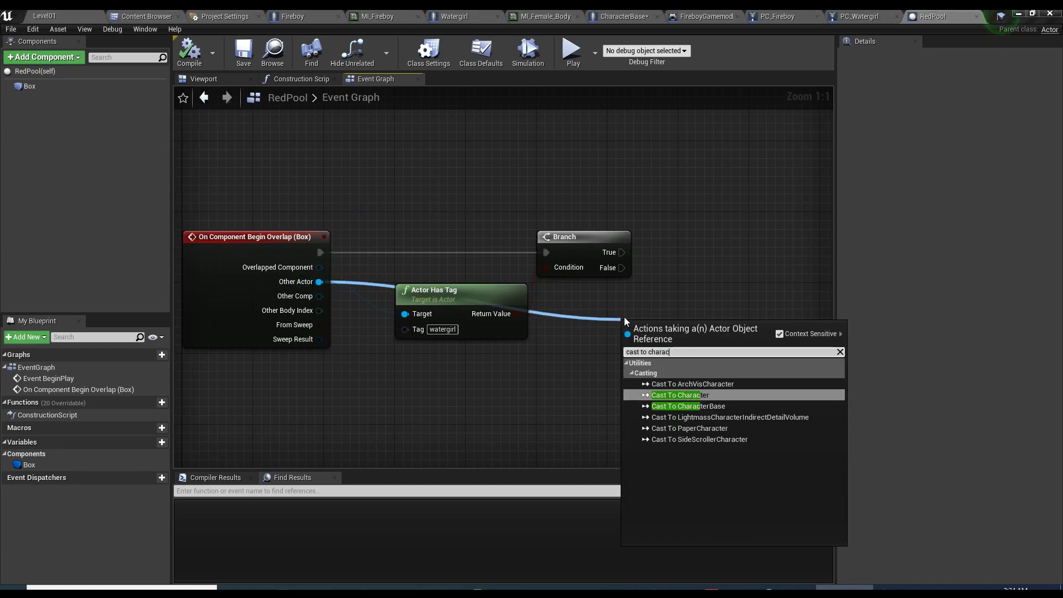
text(ter)
click(700, 406)
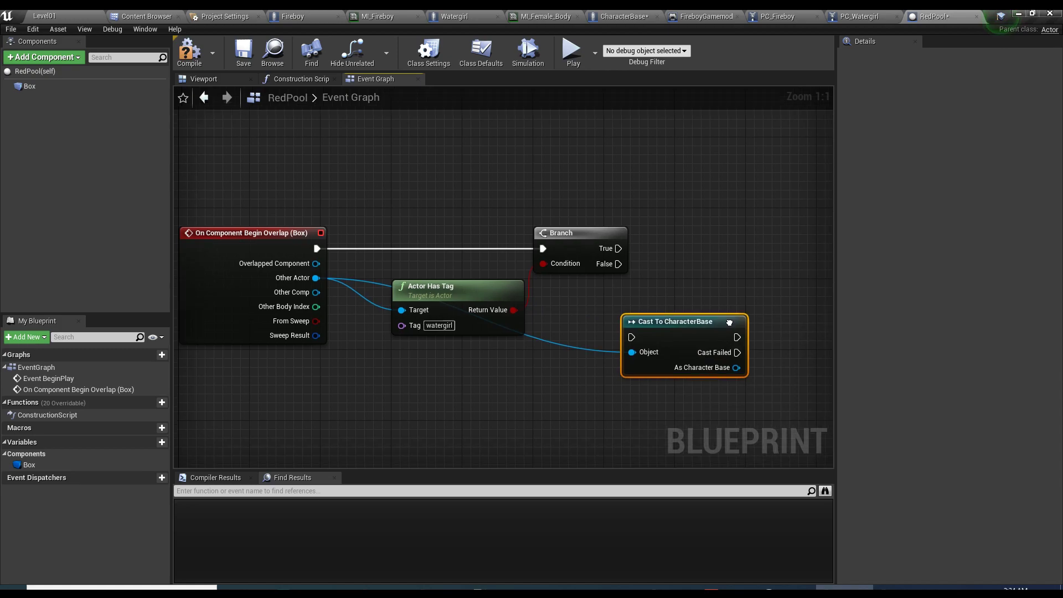
right_drag(729, 322, 596, 300)
drag(480, 226, 500, 323)
drag(542, 306, 579, 210)
right_drag(701, 188, 477, 261)
- Call Kill Player on As Character Base, compile RedPool, and jump to CharacterBase's KillPlayer event
drag(426, 328, 554, 285)
text(kill)
key(Return)
click(189, 52)
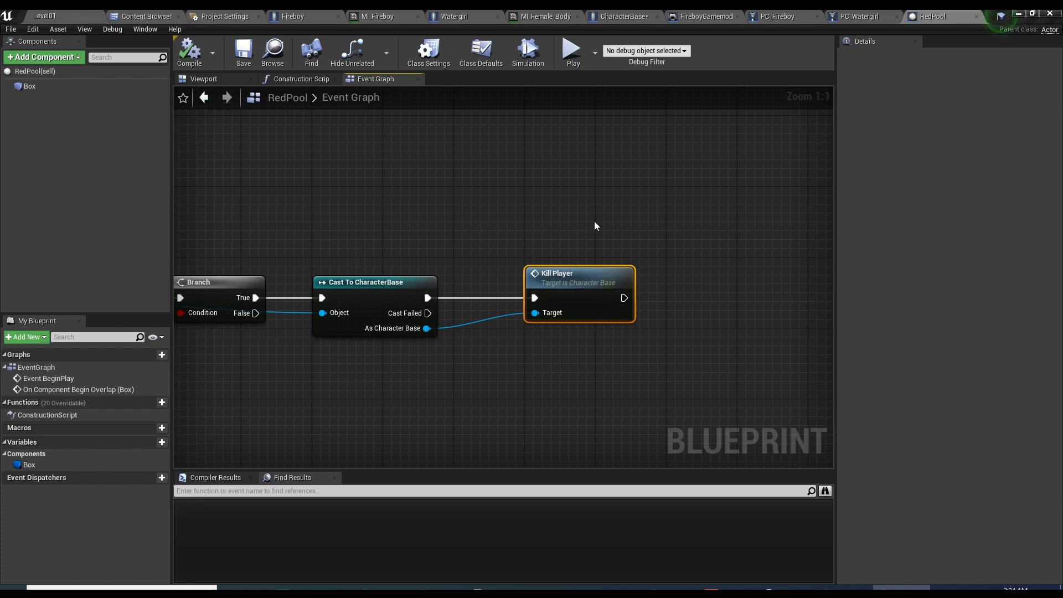
double_click(593, 296)
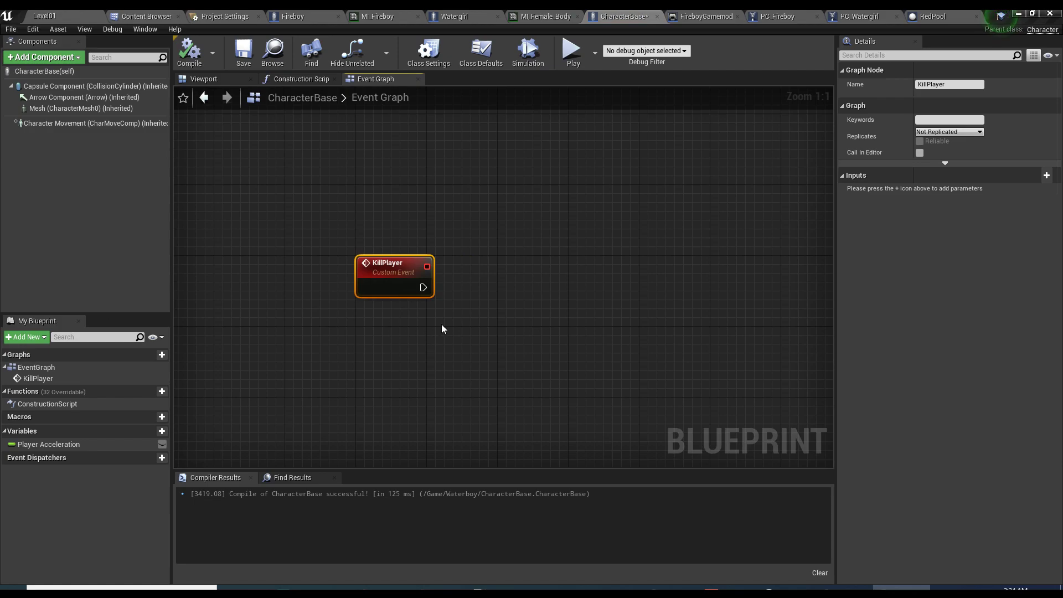
- After KillPlayer, set the Mesh collision profile name to Ragdoll
right_drag(443, 329, 394, 332)
drag(81, 108, 375, 338)
right_drag(506, 346, 407, 319)
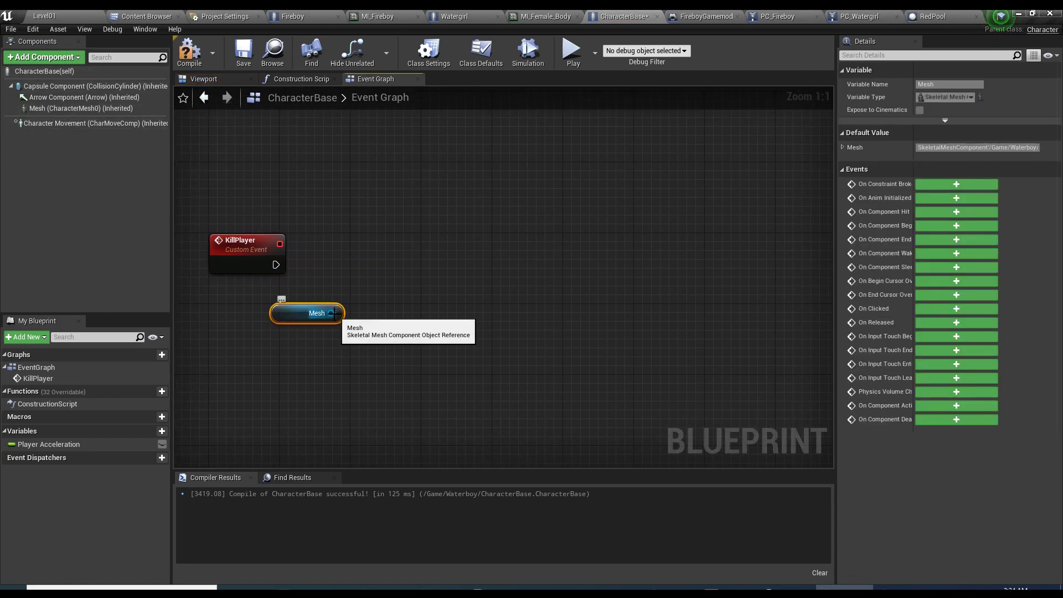
drag(334, 313, 451, 219)
text(set coll)
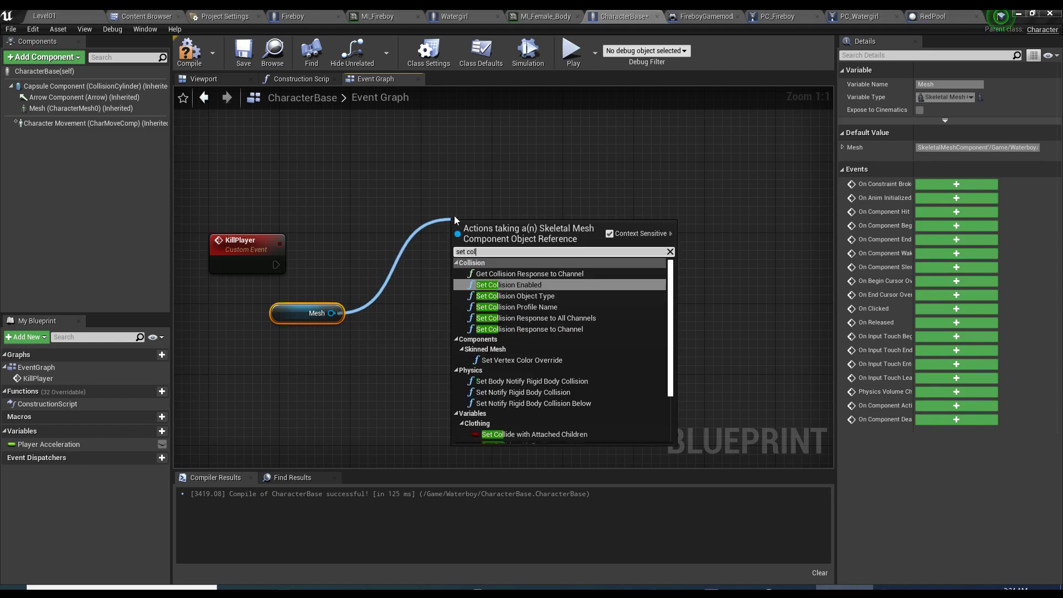
text(is)
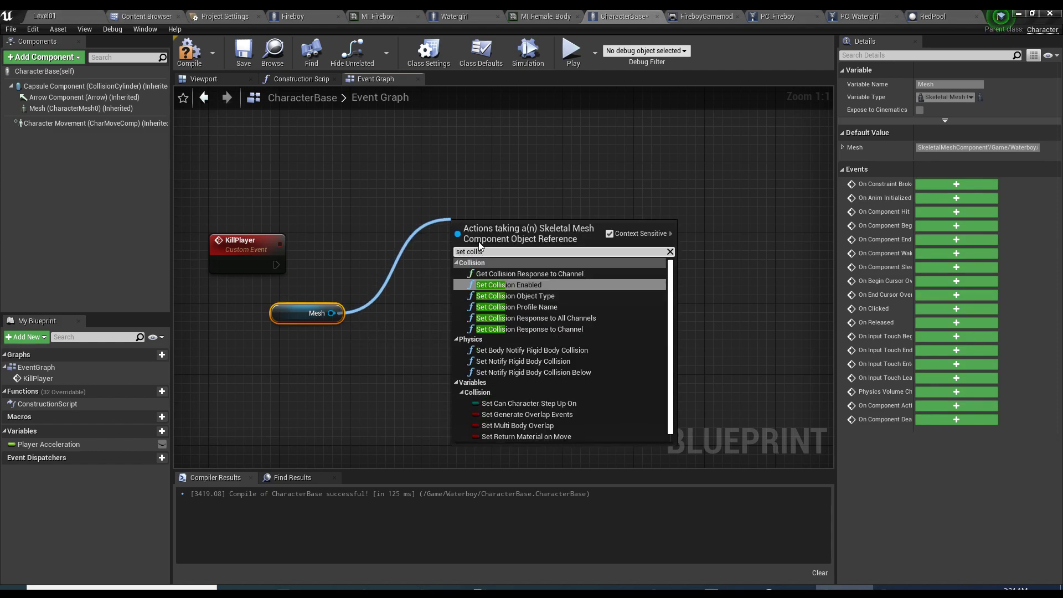
click(519, 309)
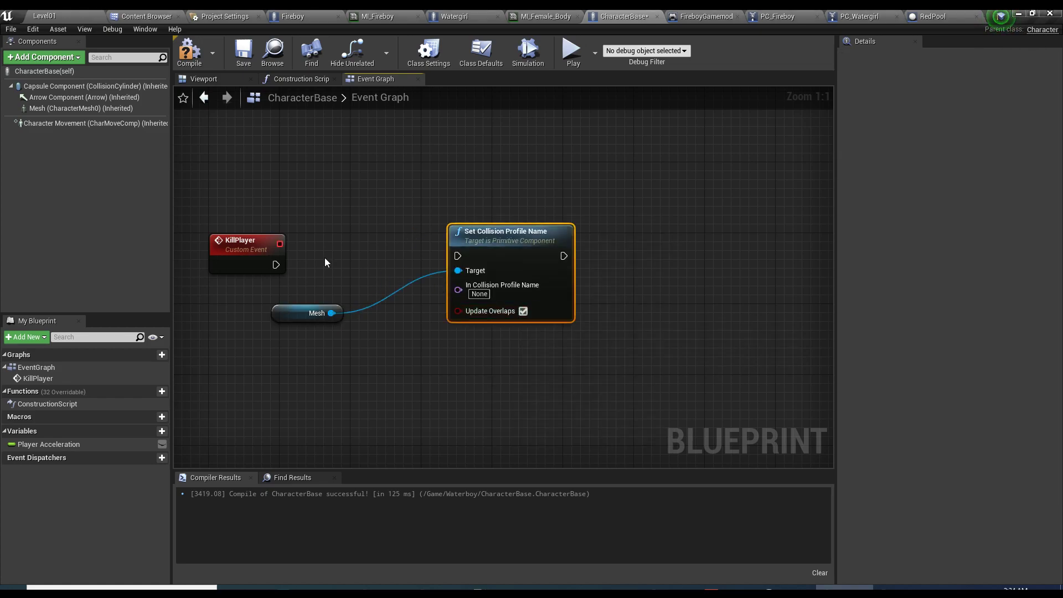
drag(276, 265, 431, 265)
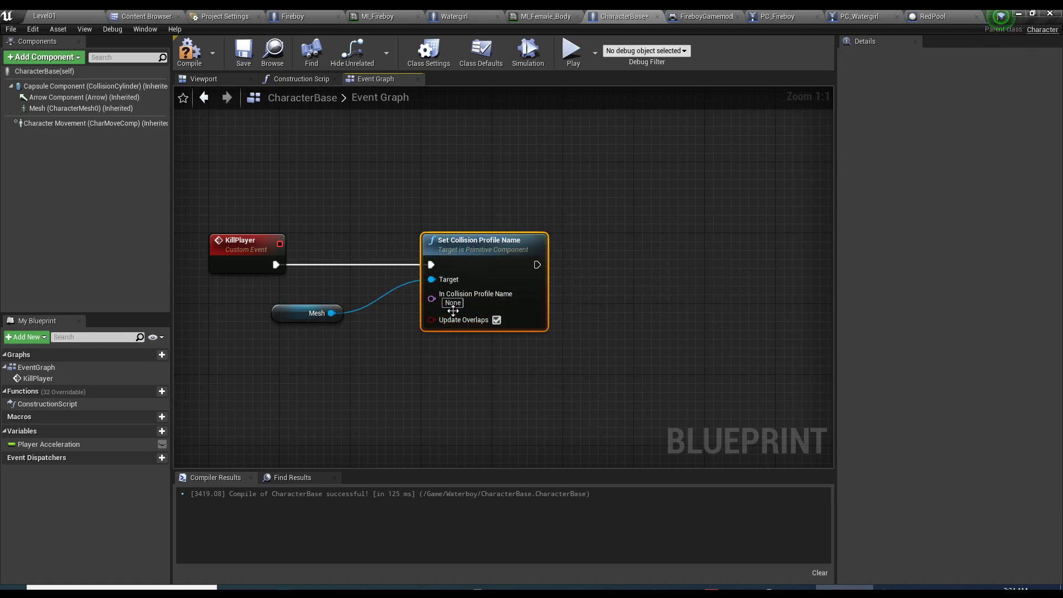
text(Ragdoll)
key(Return)
- Chain Wake All Rigid Bodies on Mesh after the Ragdoll profile change
right_drag(500, 333, 435, 330)
drag(264, 310, 589, 291)
text(wake all ri)
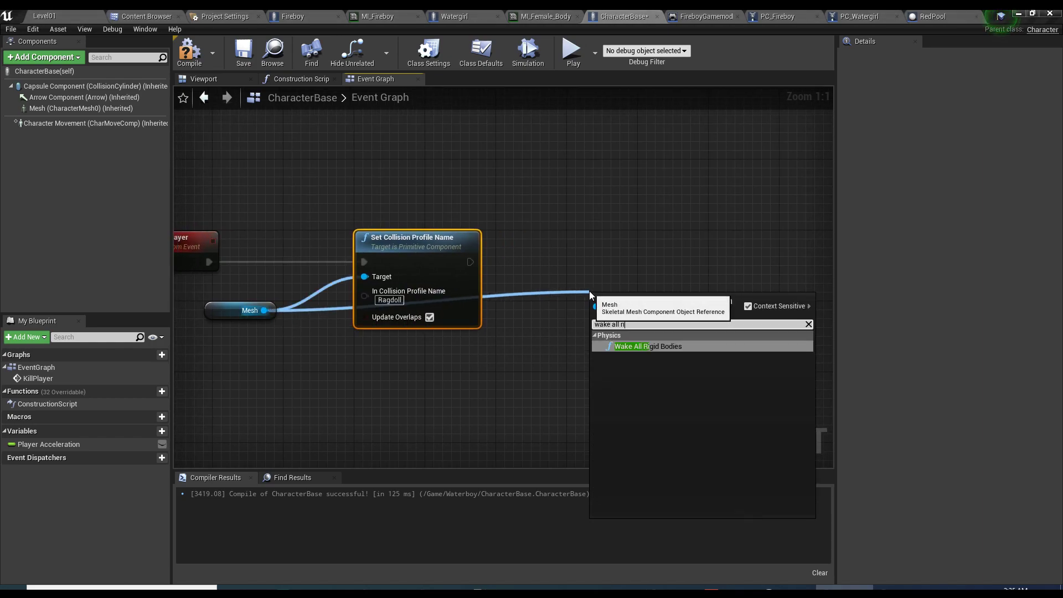
key(Return)
drag(470, 262, 581, 245)
right_drag(294, 314, 254, 309)
- Chain Set Simulate Physics on Mesh after the wake, then tidy the KillPlayer node layout
drag(224, 305, 660, 303)
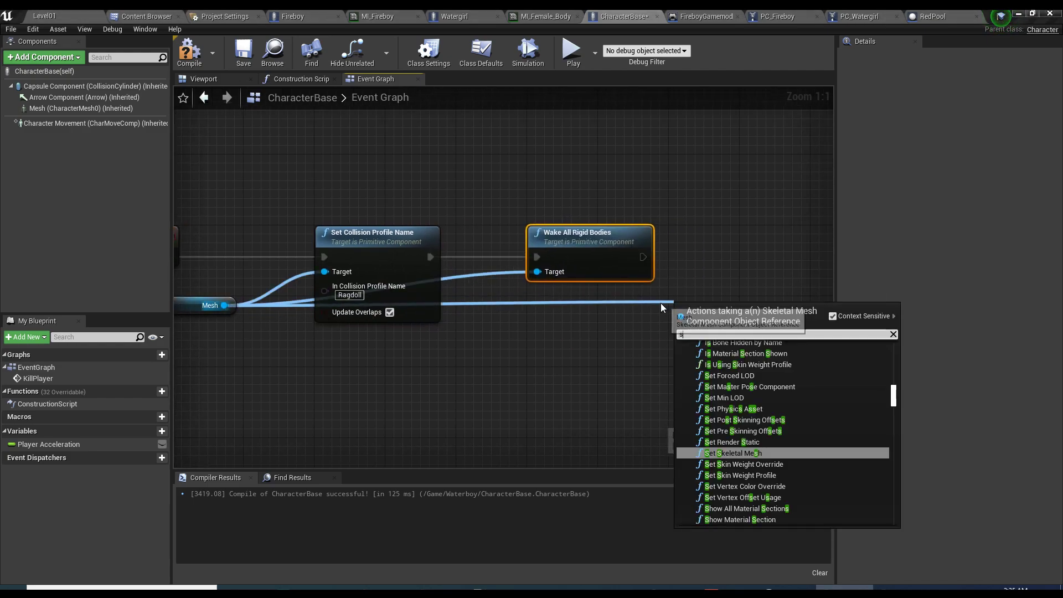
text(set simulatep)
key(Return)
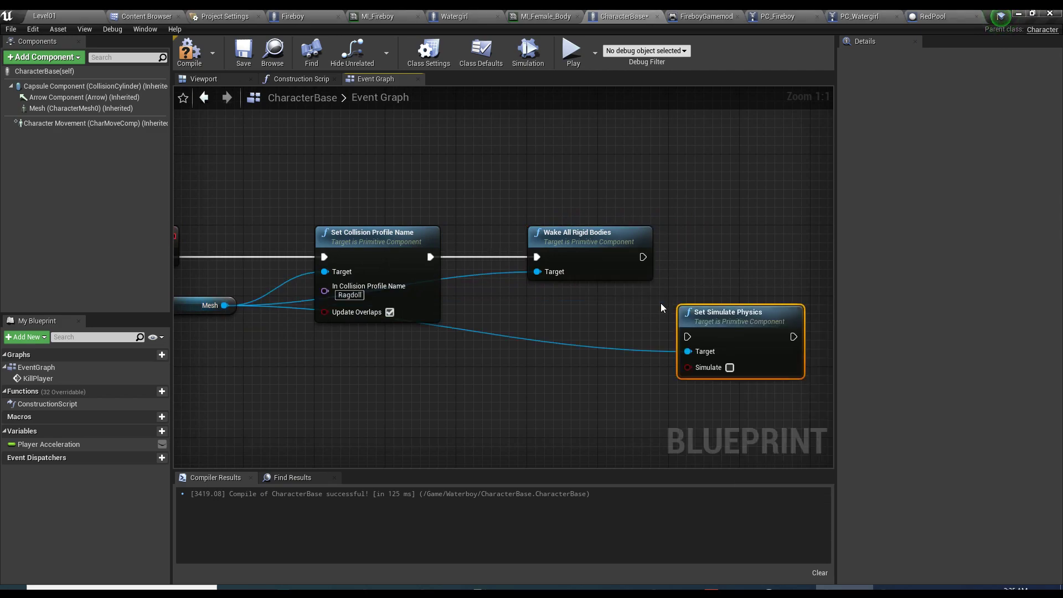
drag(642, 257, 704, 244)
drag(598, 258, 570, 258)
right_drag(571, 258, 294, 209)
scroll(225, 199, down, 2)
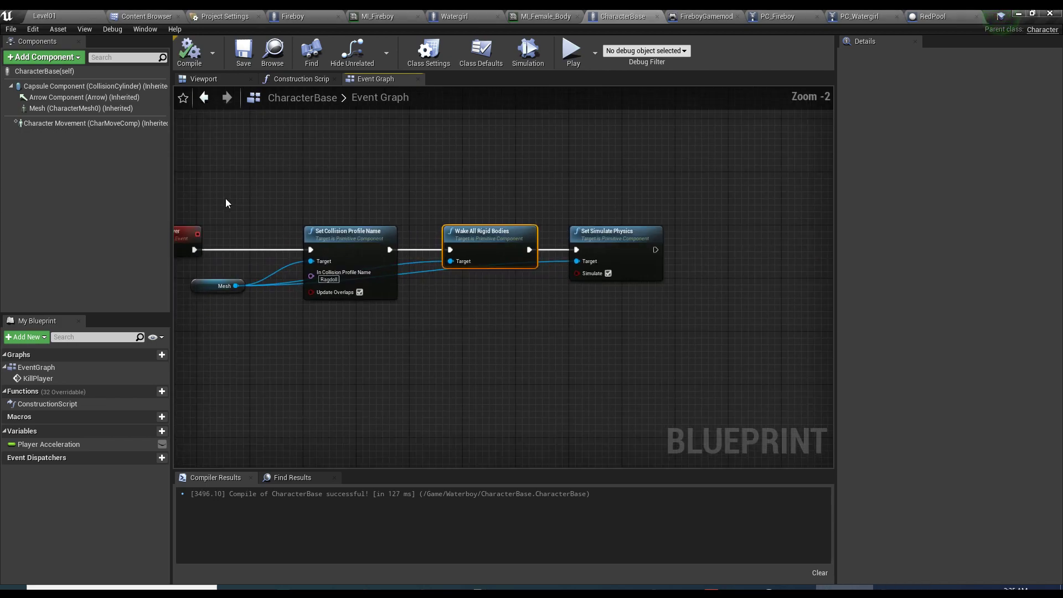
drag(225, 200, 630, 321)
drag(336, 239, 406, 254)
click(294, 282)
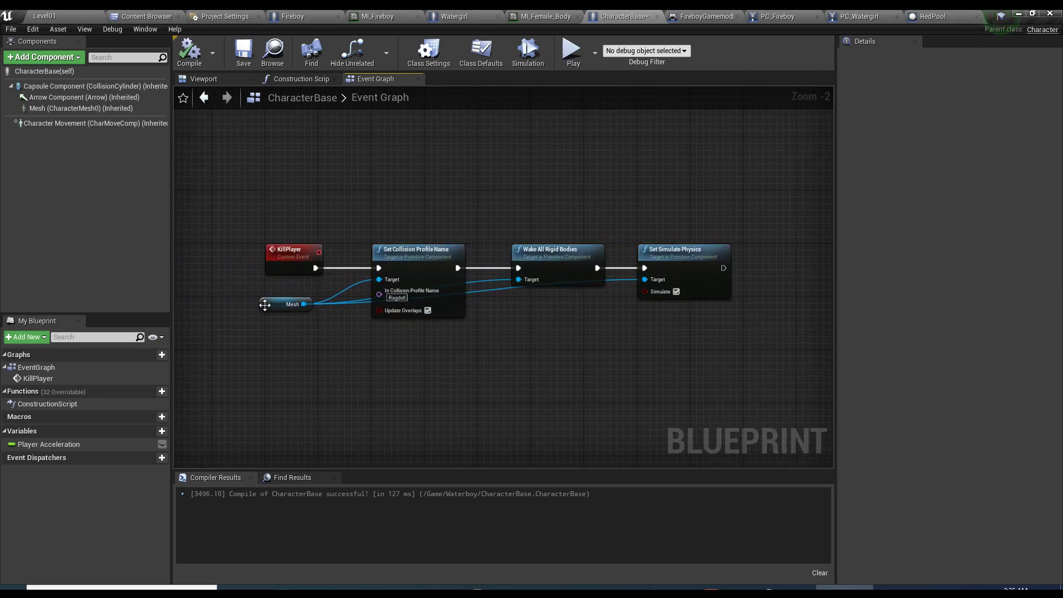
drag(280, 304, 312, 311)
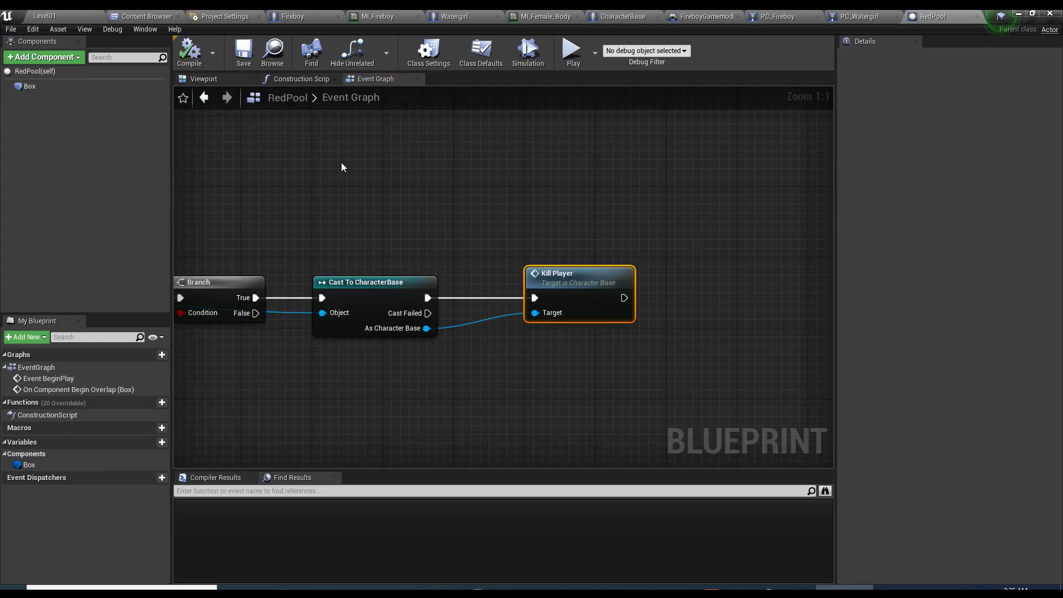
- Drag RedPool from the Content Browser into Level01 and lower it onto the bottom floor (about Z 237.3)
click(272, 51)
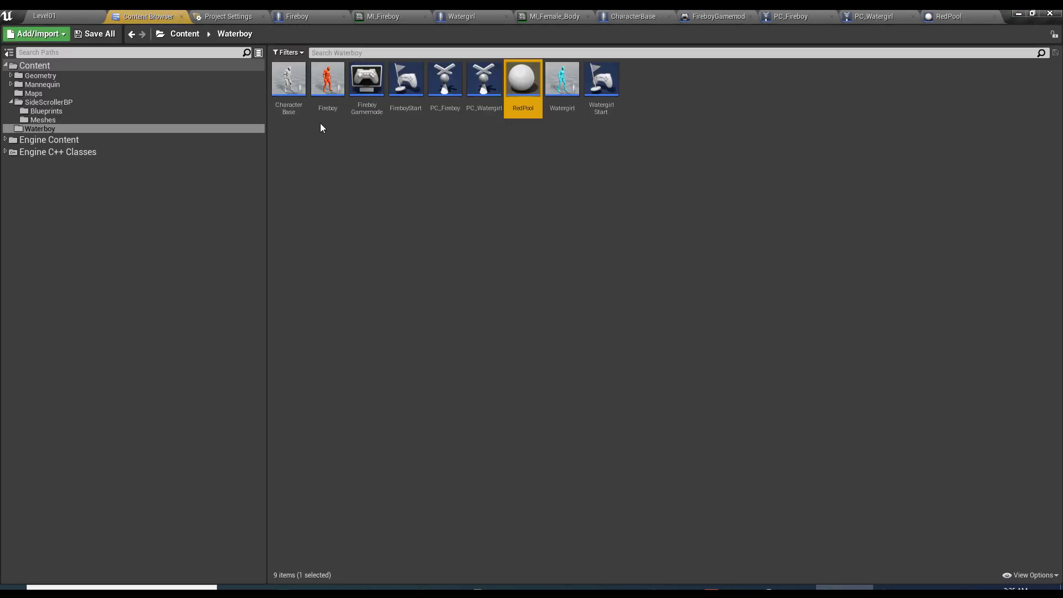
drag(523, 82, 213, 434)
right_drag(341, 358, 342, 358)
key(w)
drag(249, 332, 517, 364)
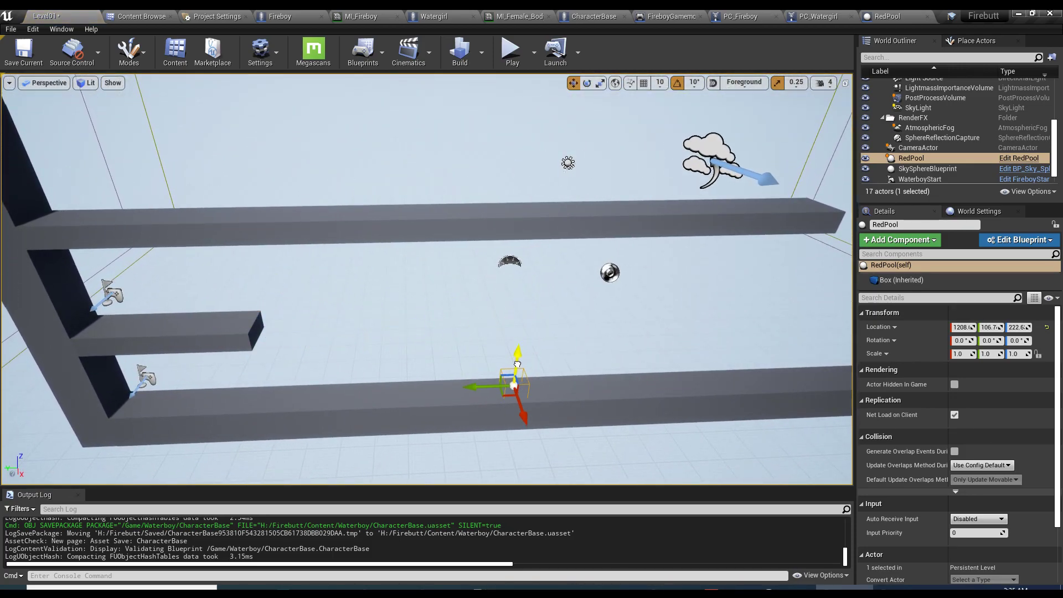
right_drag(566, 360, 579, 358)
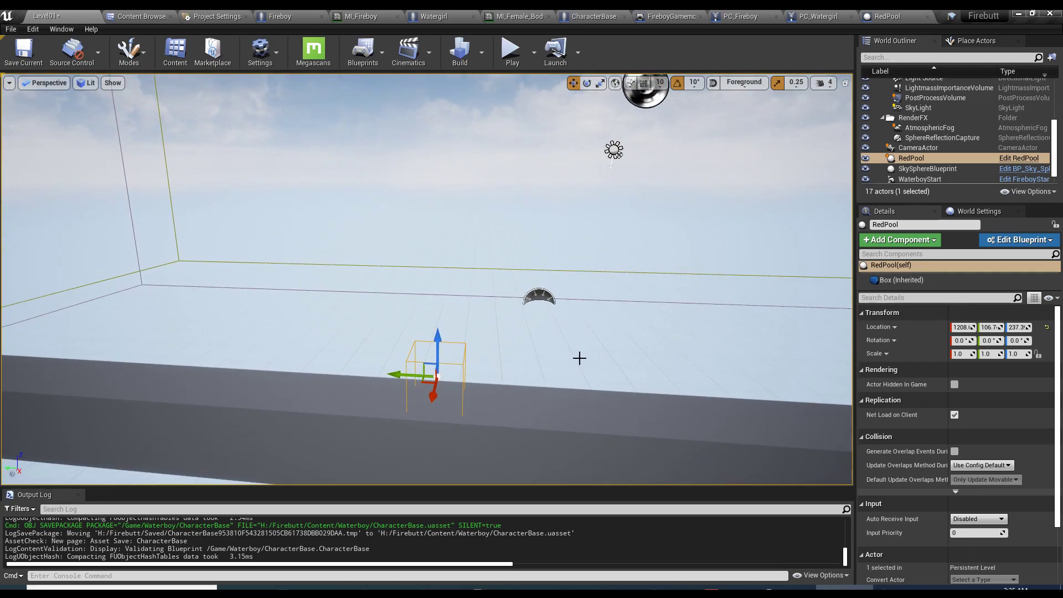
- Add a PointLight component to the RedPool blueprint
click(887, 16)
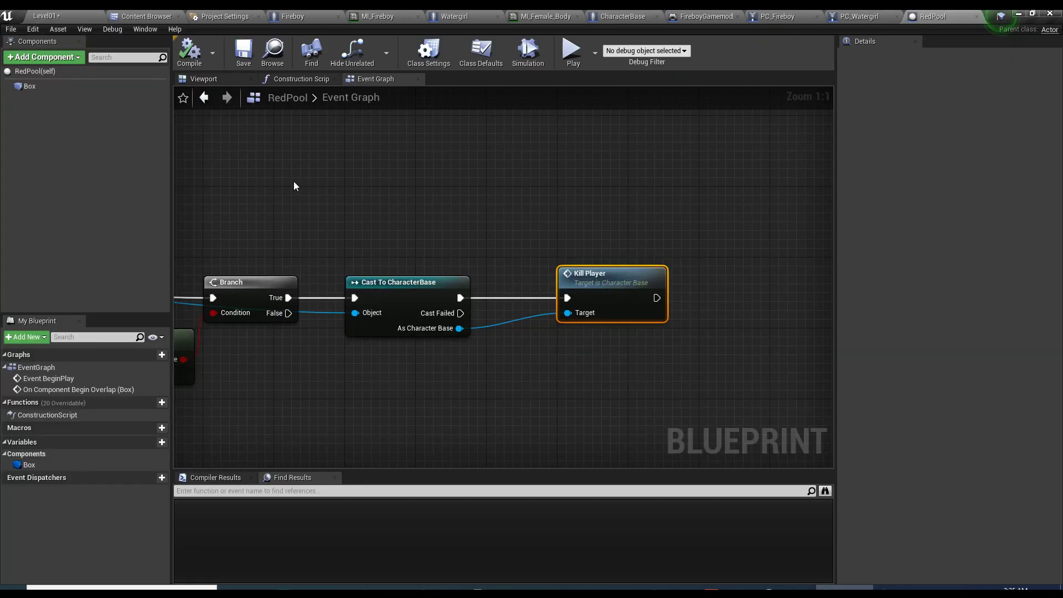
click(204, 79)
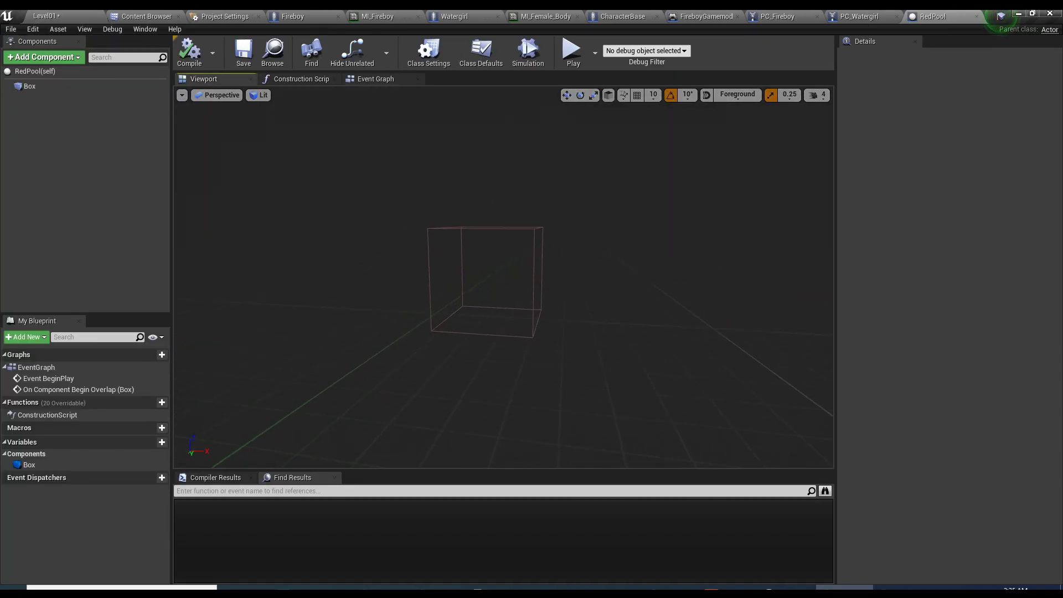
click(78, 57)
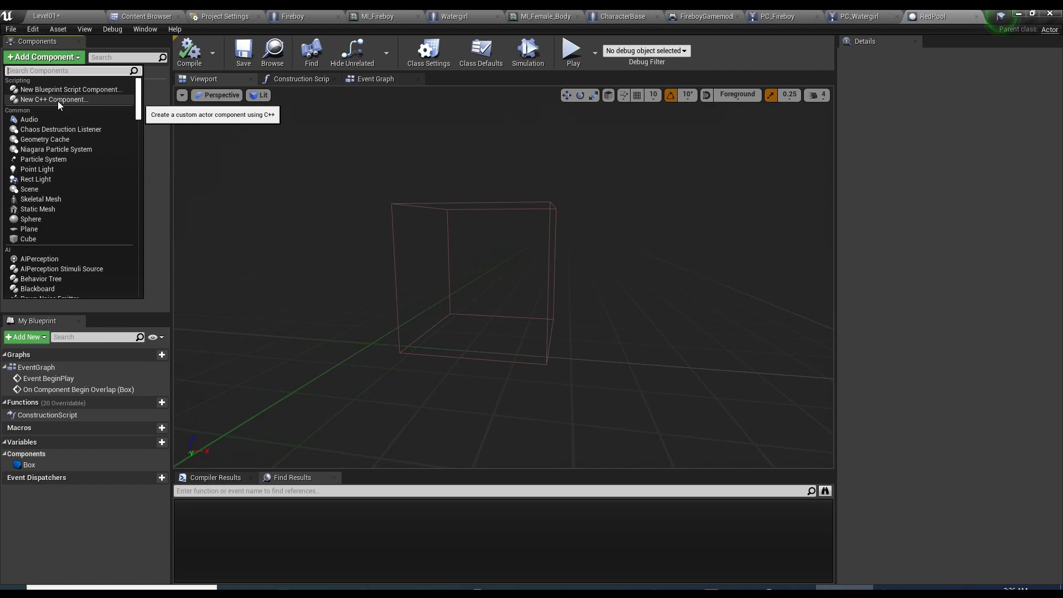
text(light)
click(66, 137)
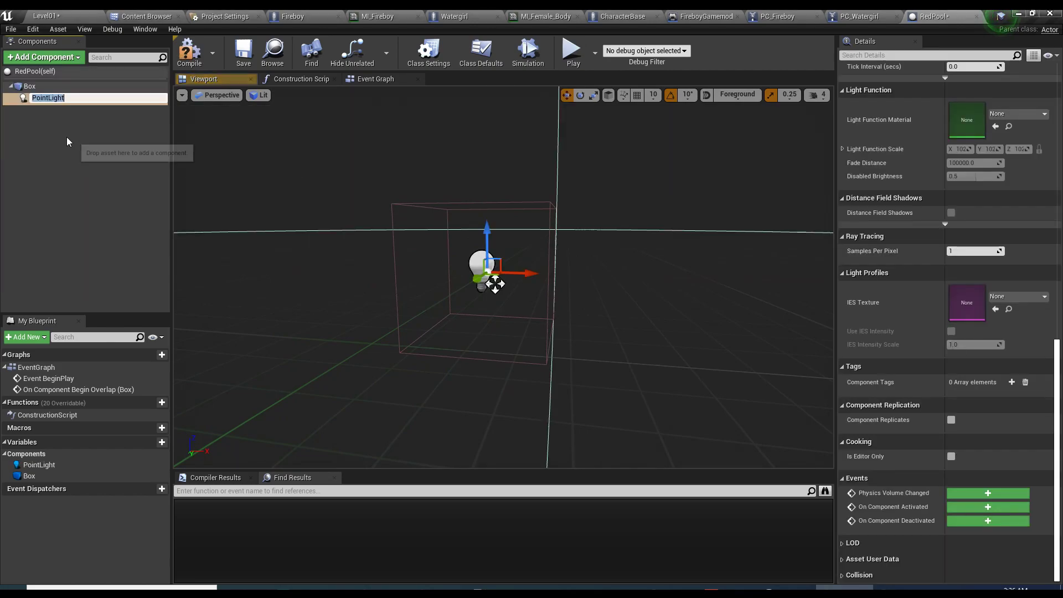
key(Return)
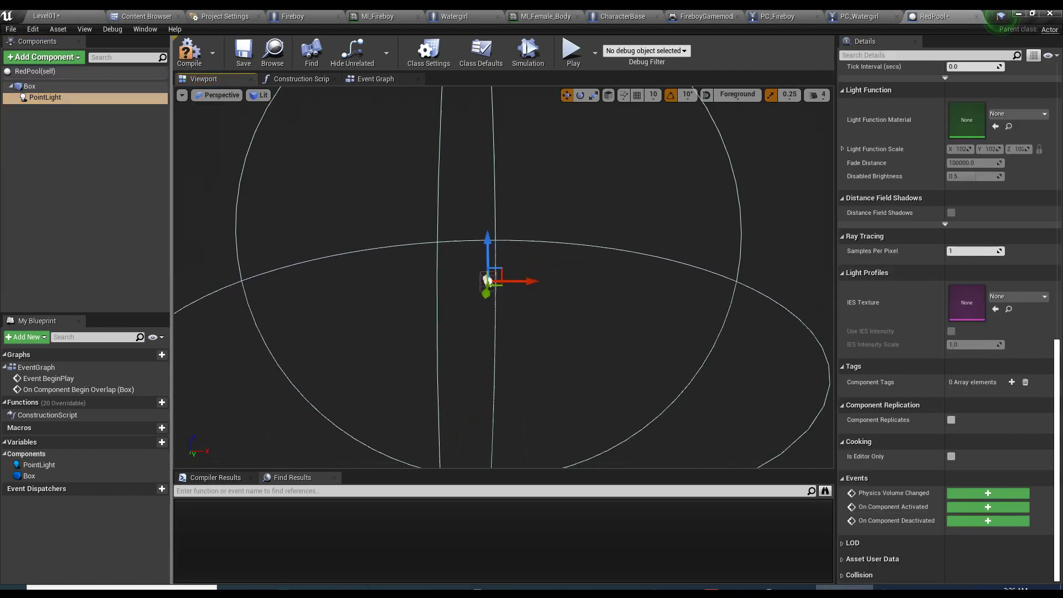
- Raise the placed RedPool in Level01 to roughly Z 279 and frame it
click(45, 16)
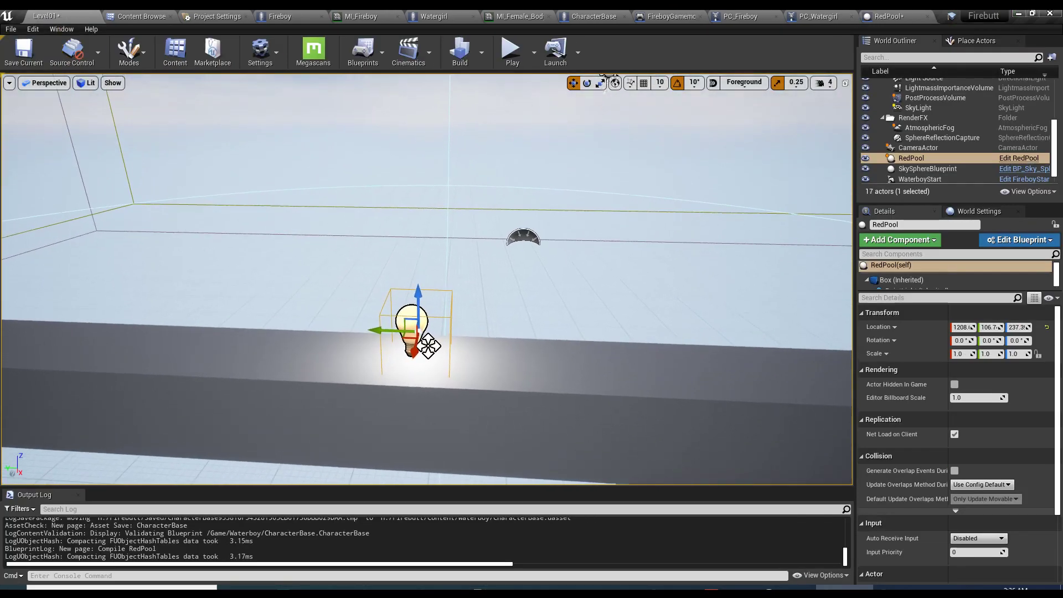
scroll(426, 343, down, 5)
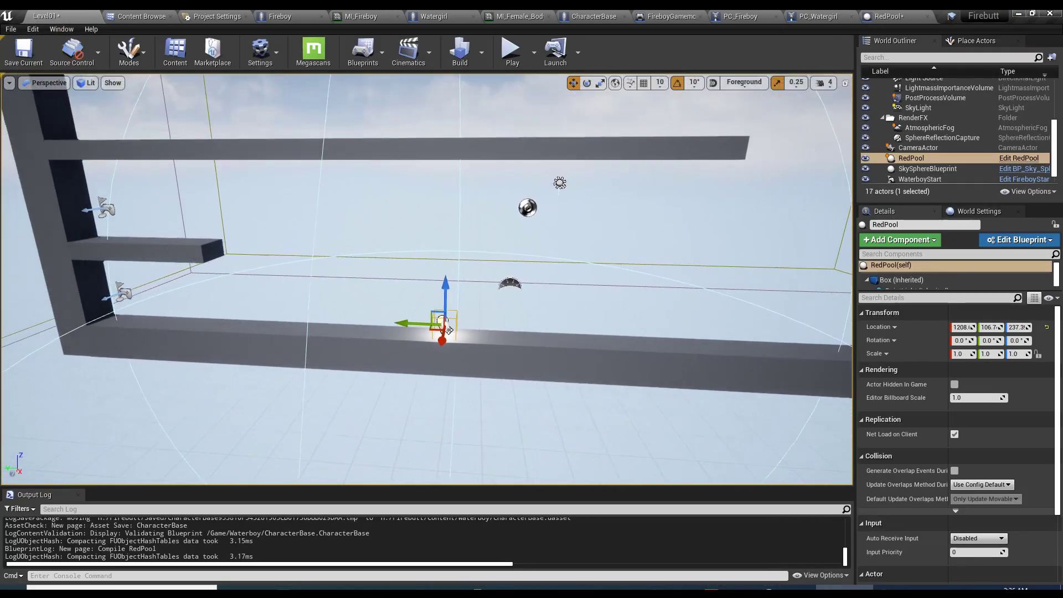
scroll(449, 331, down, 2)
drag(445, 299, 449, 276)
key(f)
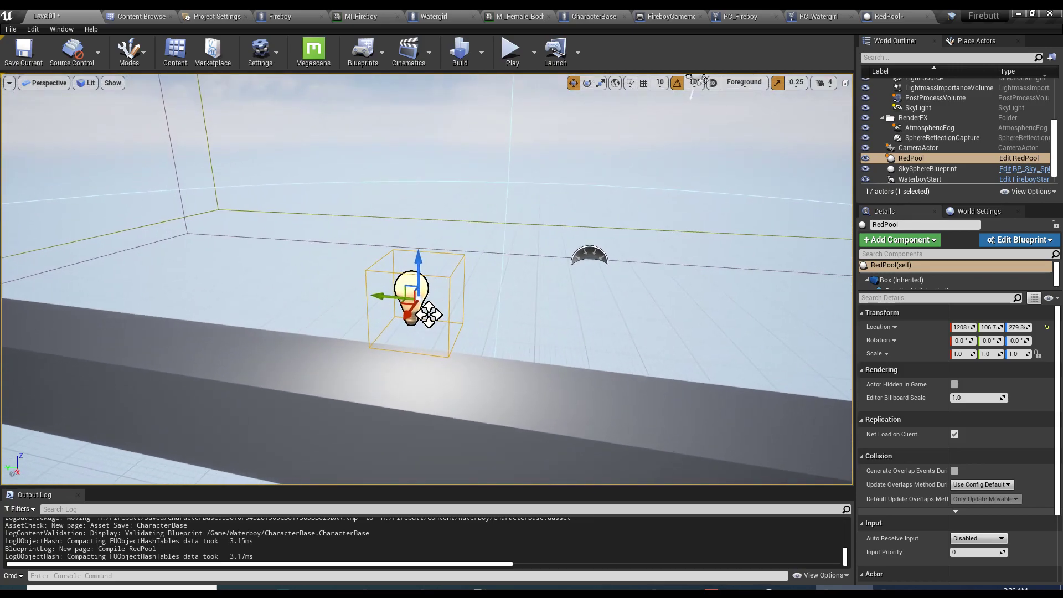
- Set the RedPool blueprint's PointLight colour to red and compile
click(62, 99)
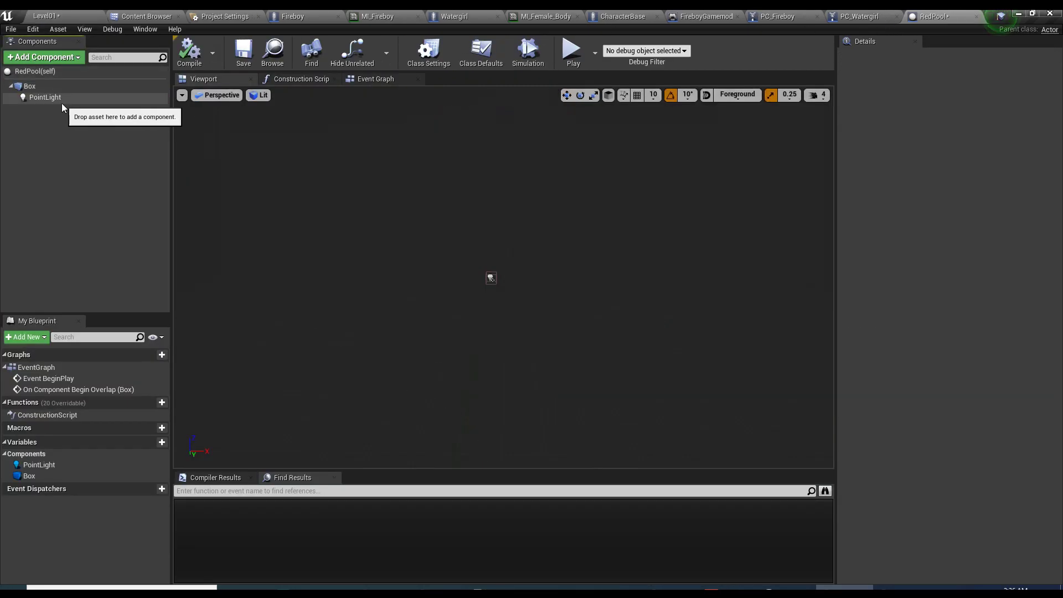
click(962, 289)
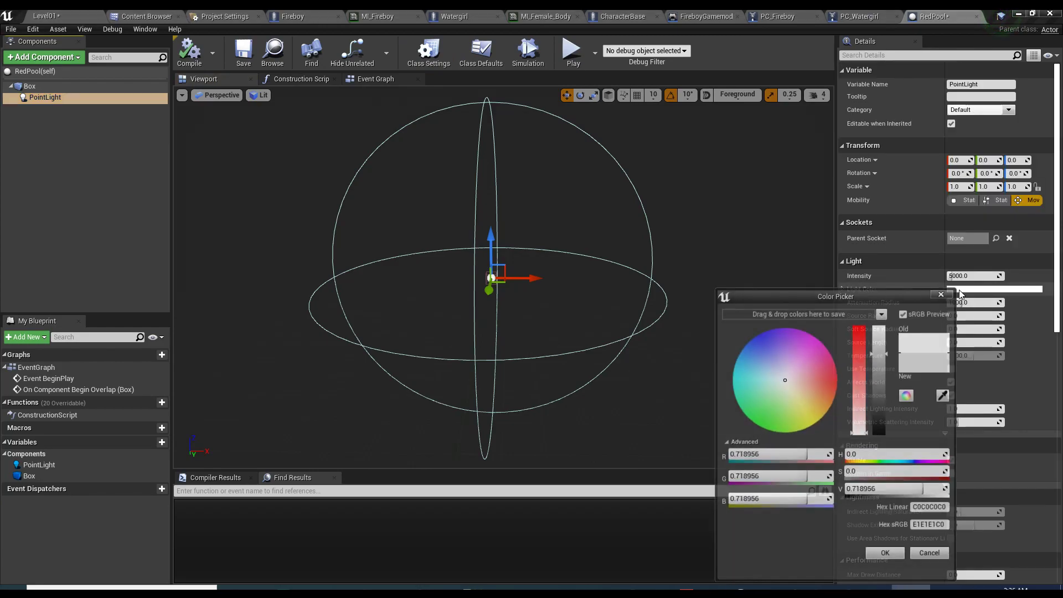
mouse_move(787, 387)
mouse_down()
mouse_move(857, 391)
mouse_move(855, 381)
mouse_up()
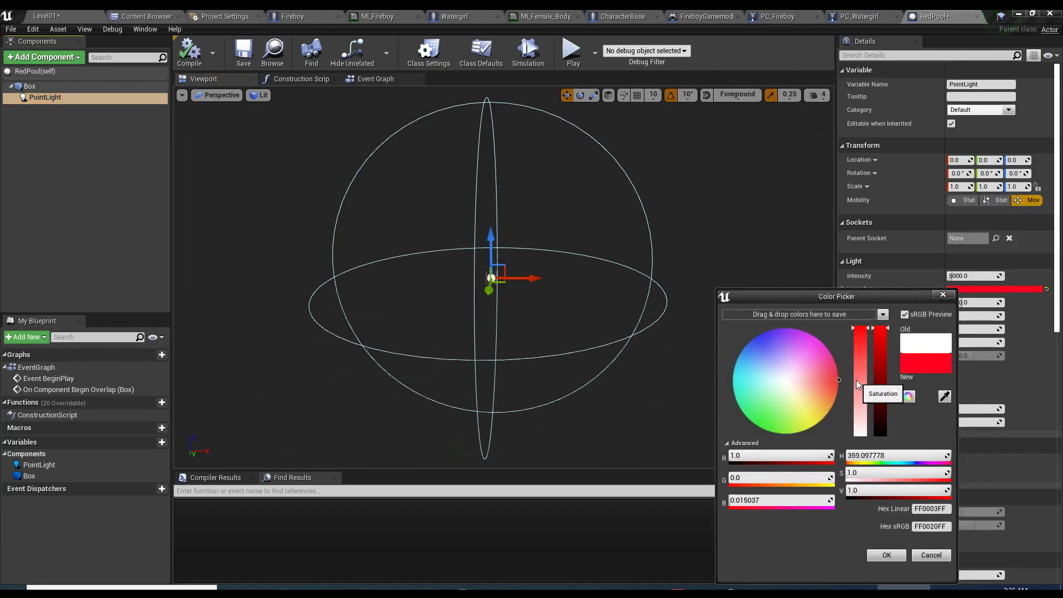
click(886, 554)
click(188, 52)
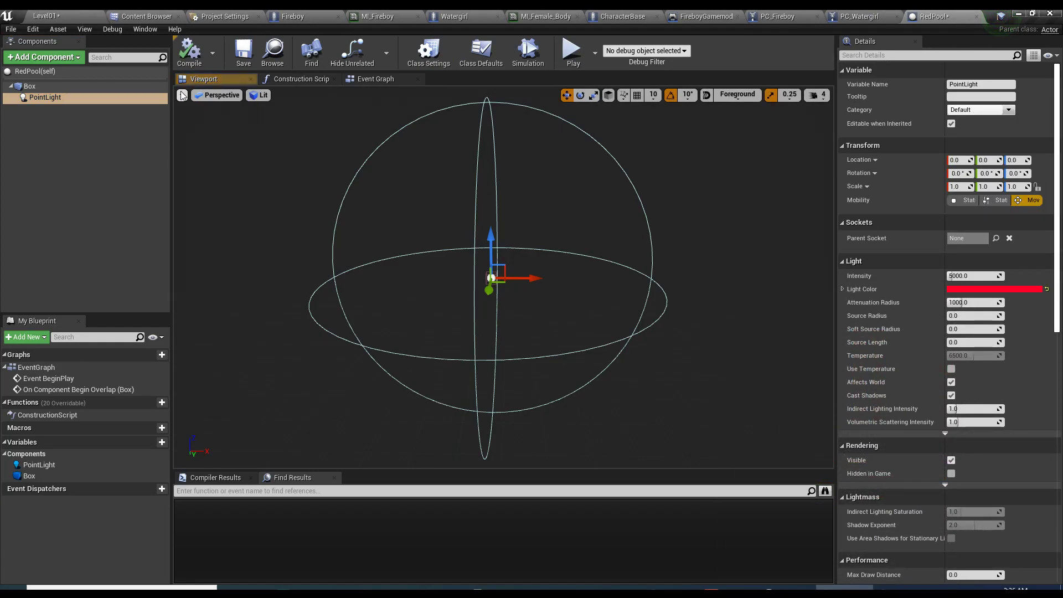
- In the level, check the placed RedPool's PointLight colour, rejecting a pinker hue and keeping red
click(47, 16)
alt+drag(421, 277, 341, 279)
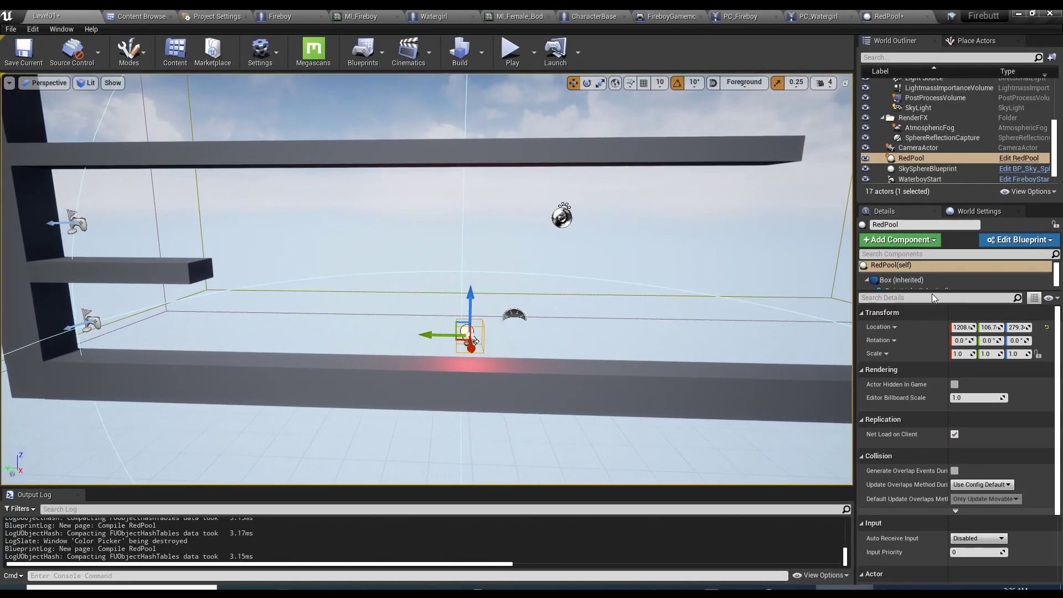
drag(931, 293, 932, 304)
click(907, 294)
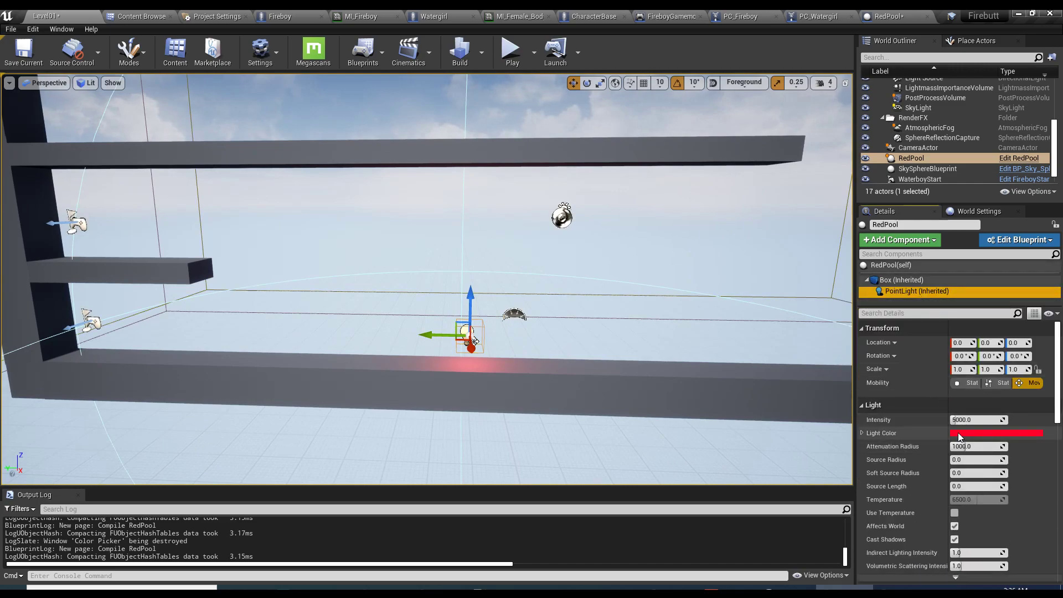
click(996, 432)
mouse_move(836, 379)
mouse_down()
mouse_move(775, 381)
mouse_move(885, 391)
mouse_move(894, 377)
mouse_move(842, 376)
mouse_move(845, 387)
mouse_move(845, 374)
mouse_up()
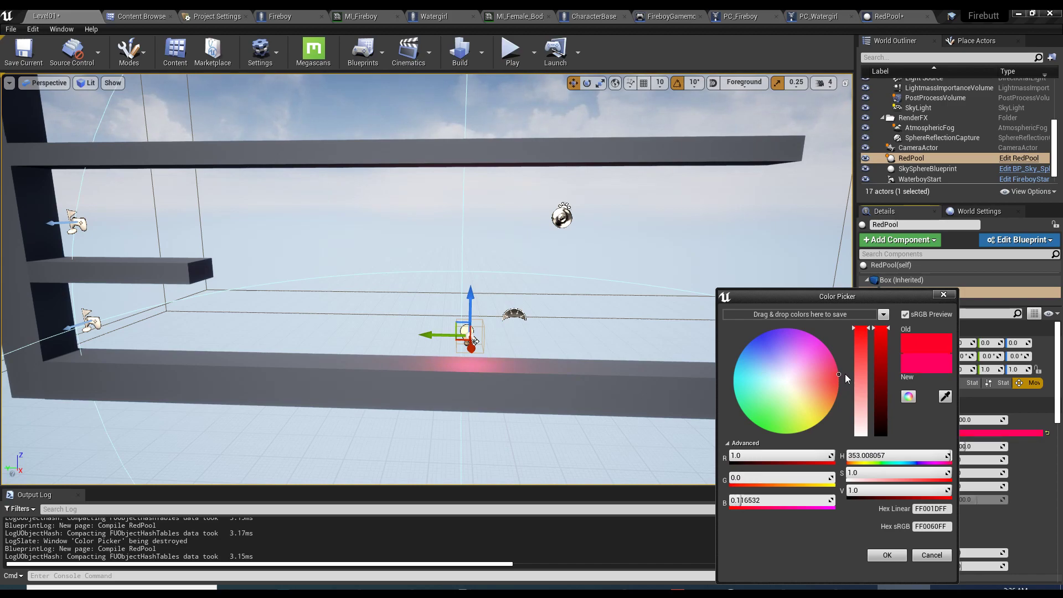
click(929, 554)
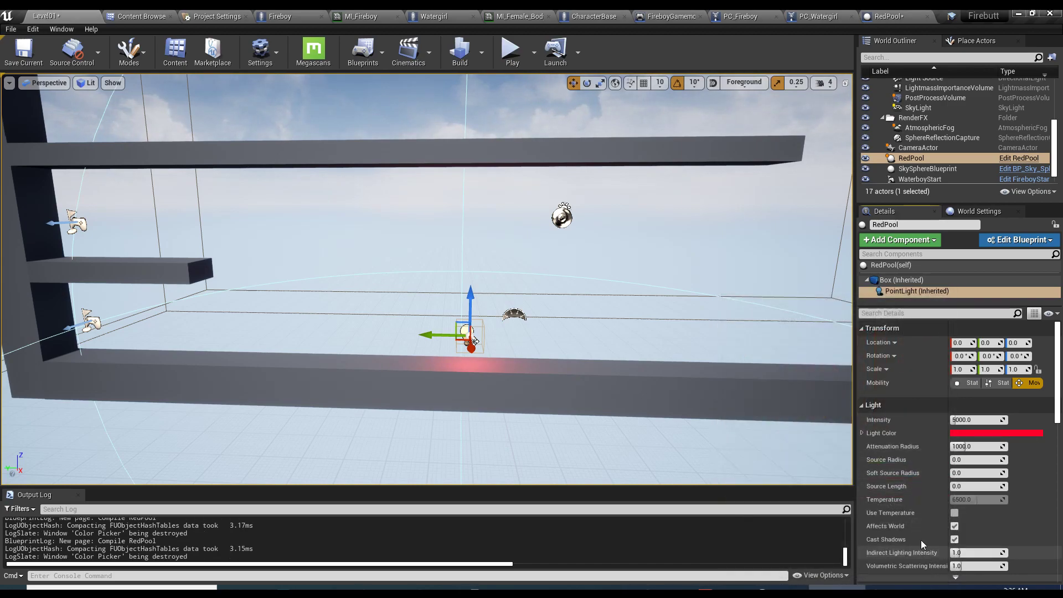
click(957, 433)
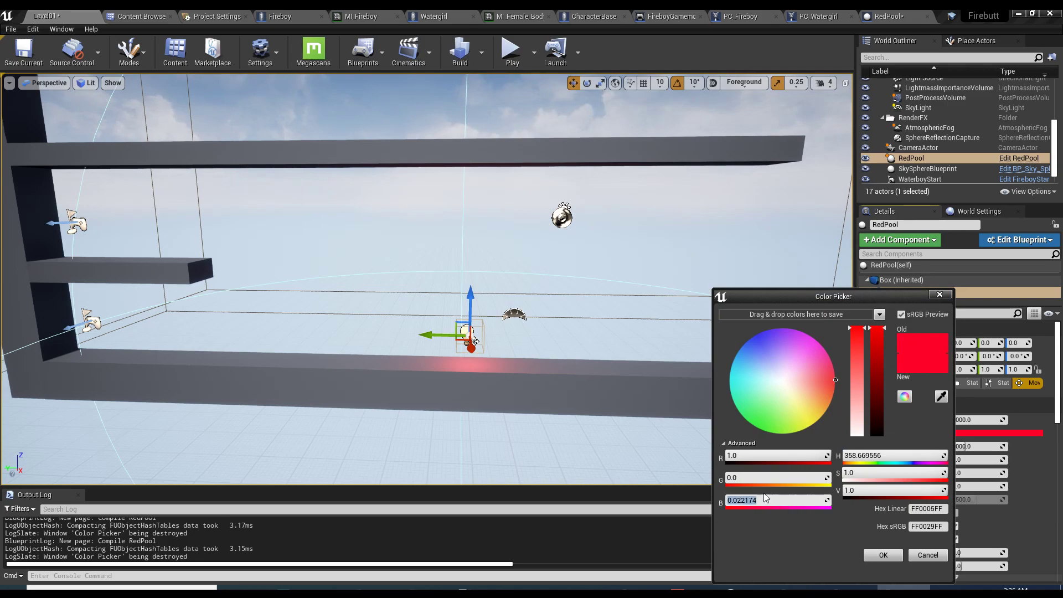
click(884, 554)
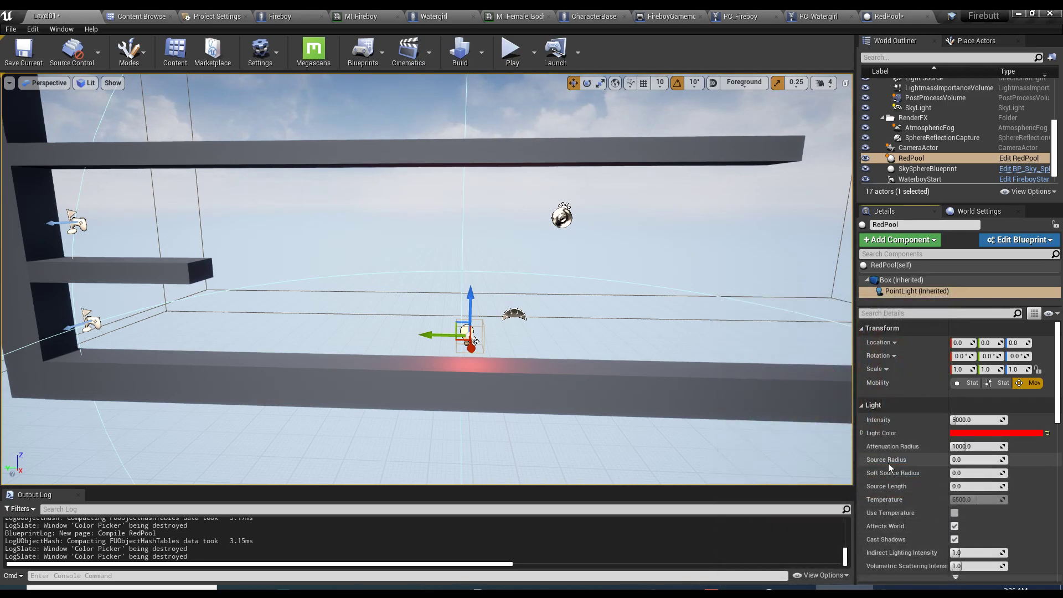
- Set the RedPool point light intensity to 5000
mouse_move(956, 419)
mouse_down()
mouse_move(974, 419)
mouse_move(961, 421)
mouse_up()
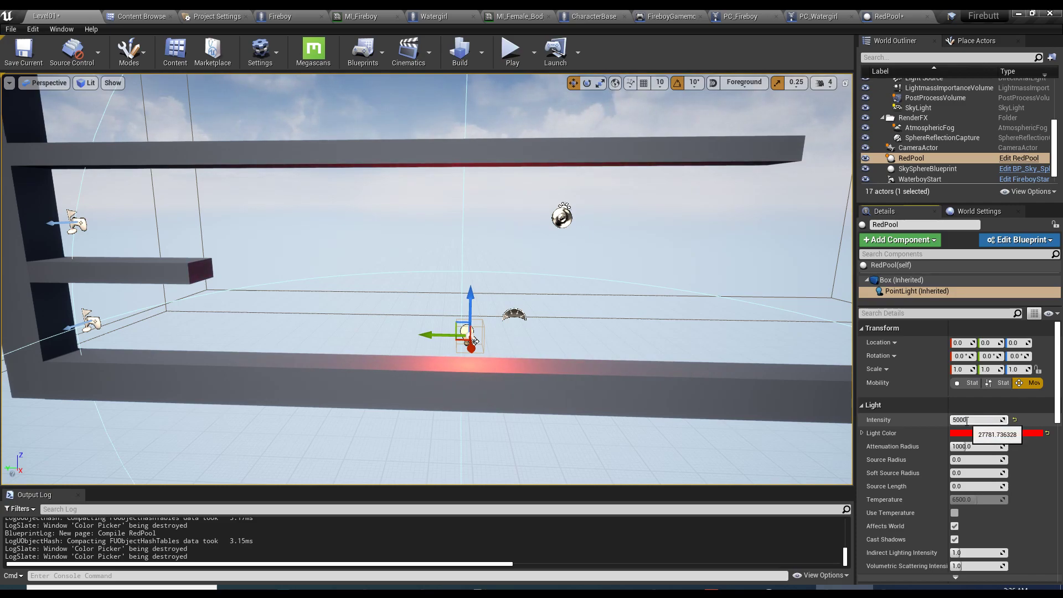
text(5000)
key(Return)
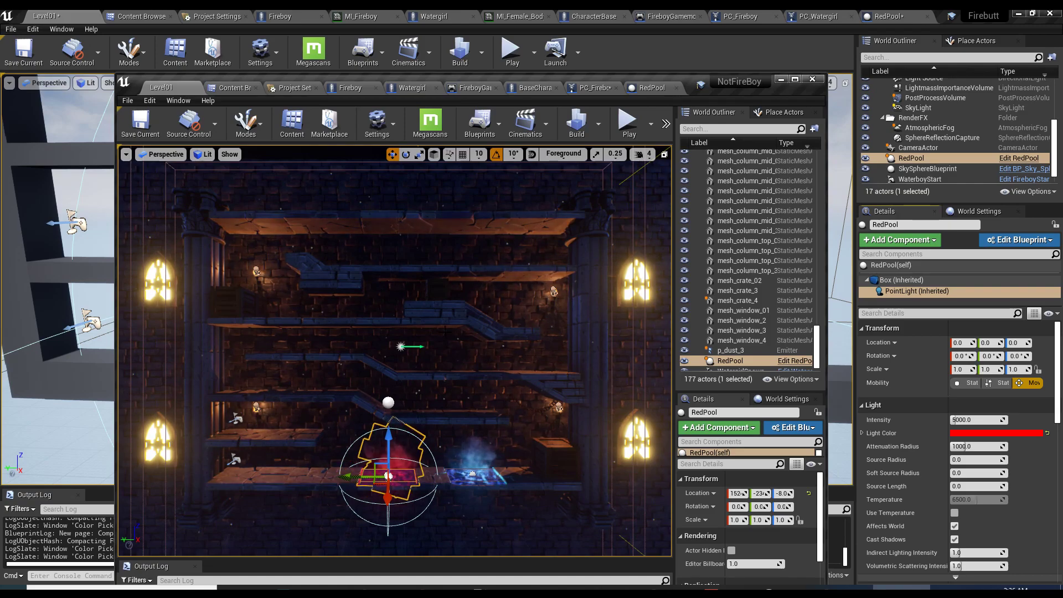
- Focus on the reference project's RedPool and inspect its glow up close
key(f)
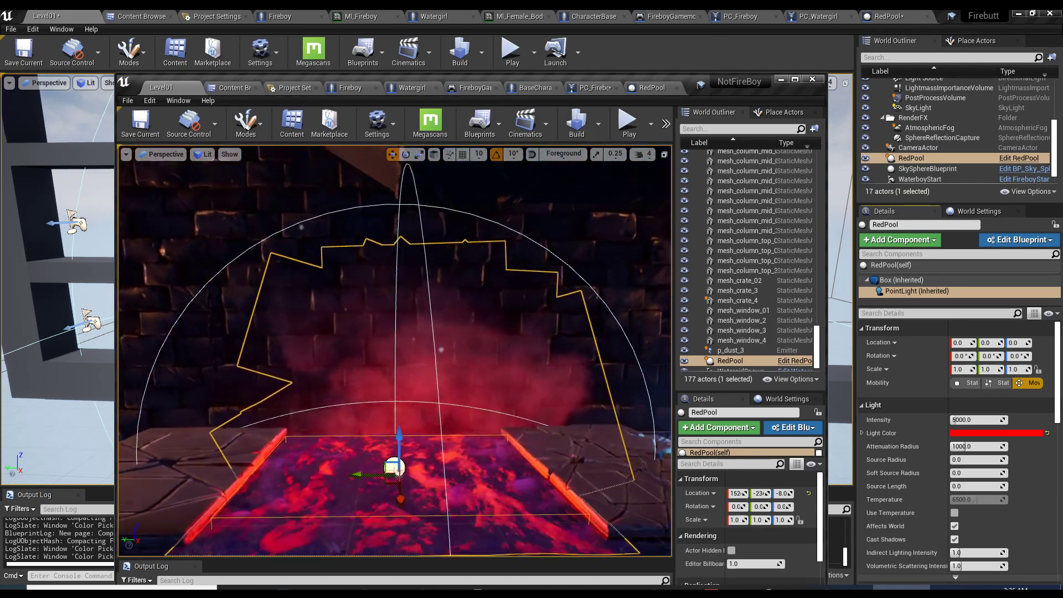
scroll(438, 330, up, 4)
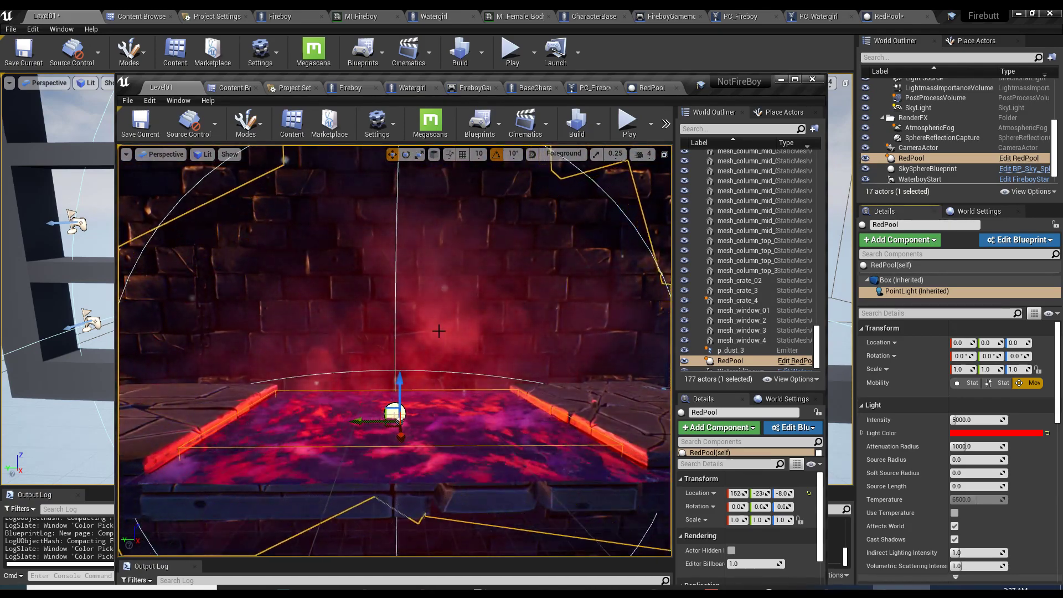
right_drag(438, 330, 498, 339)
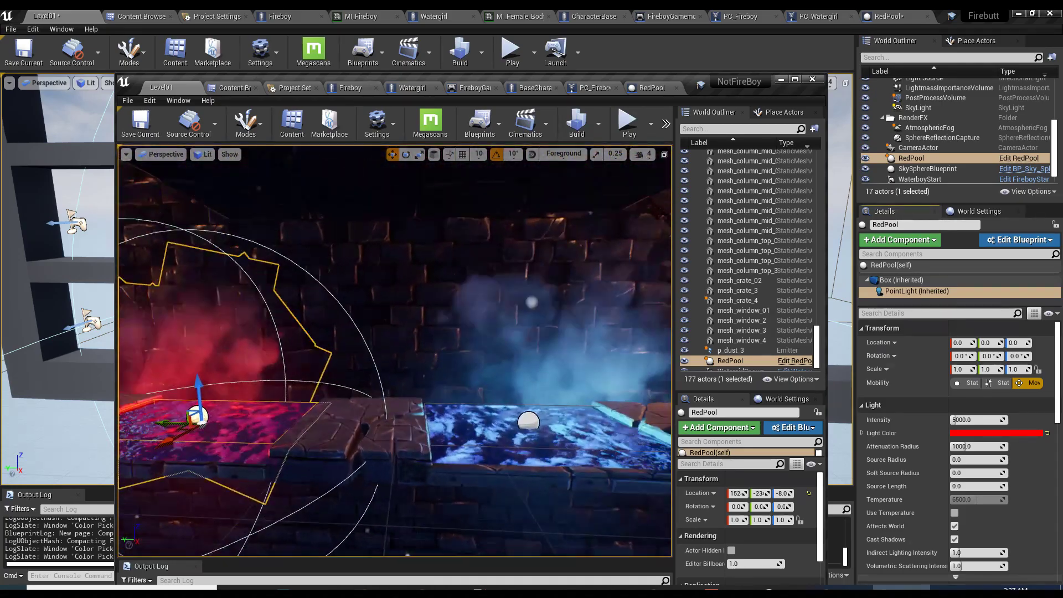
scroll(438, 335, down, 6)
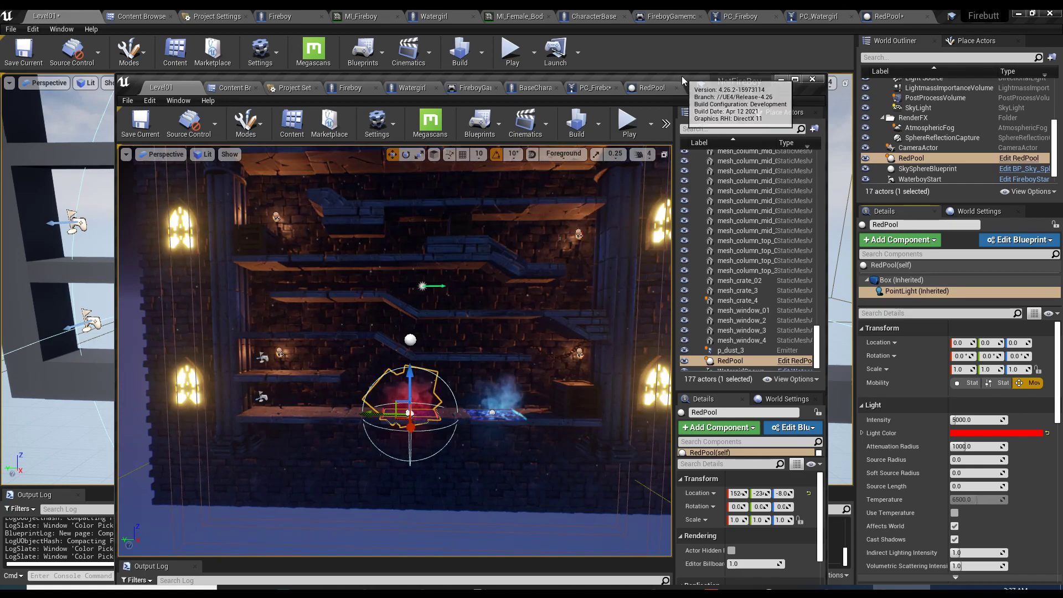
drag(682, 75, 637, 79)
scroll(350, 333, up, 3)
click(337, 388)
scroll(350, 332, up, 3)
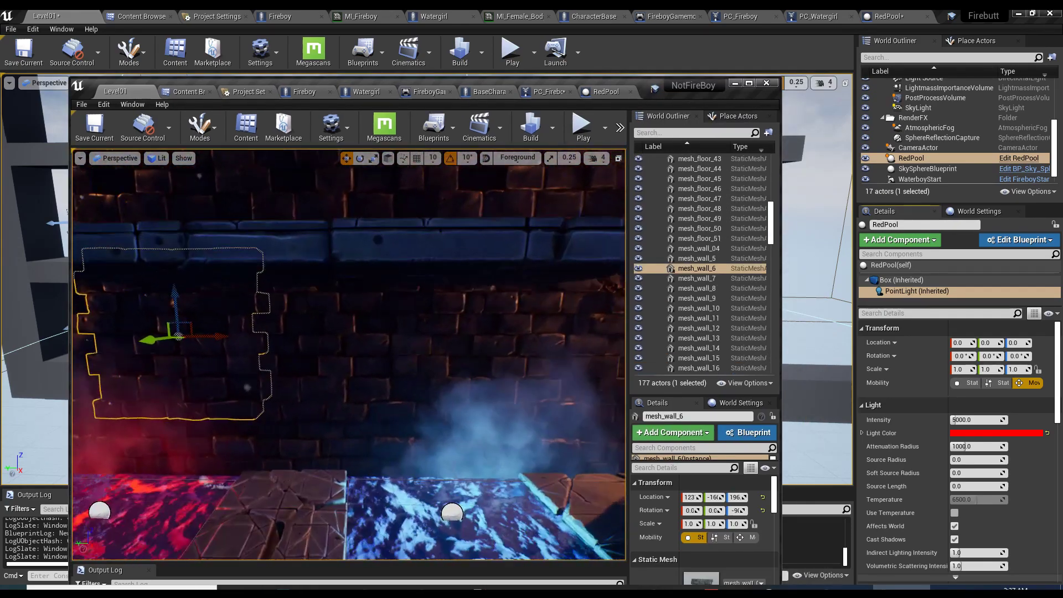
scroll(349, 355, down, 3)
- Focus on the reference BluePool, then leave the NotFireBoy window for the Firebutt project
click(427, 439)
key(f)
scroll(328, 415, down, 3)
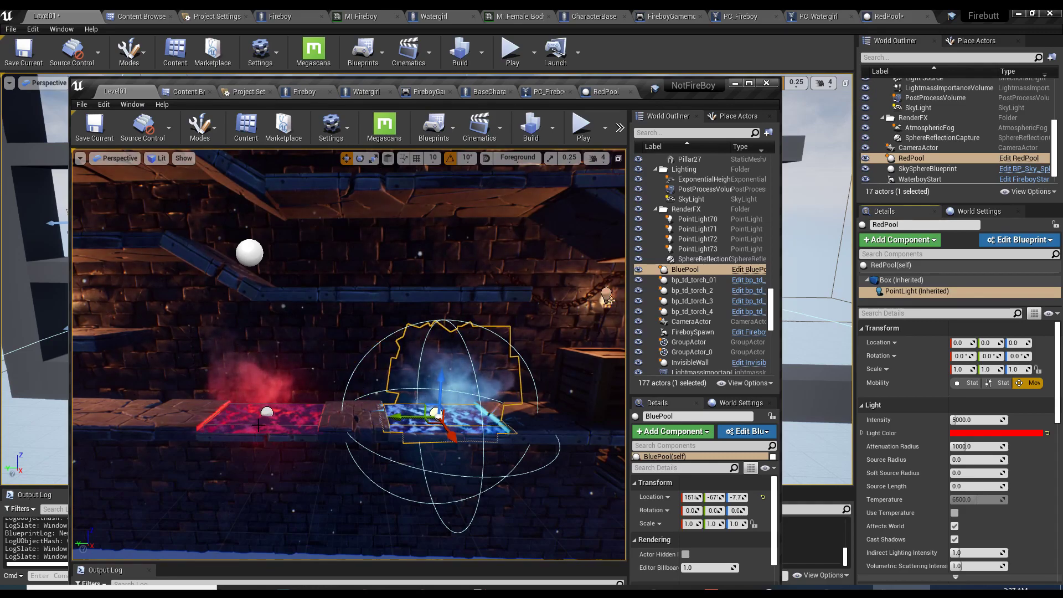
key(alt+Tab)
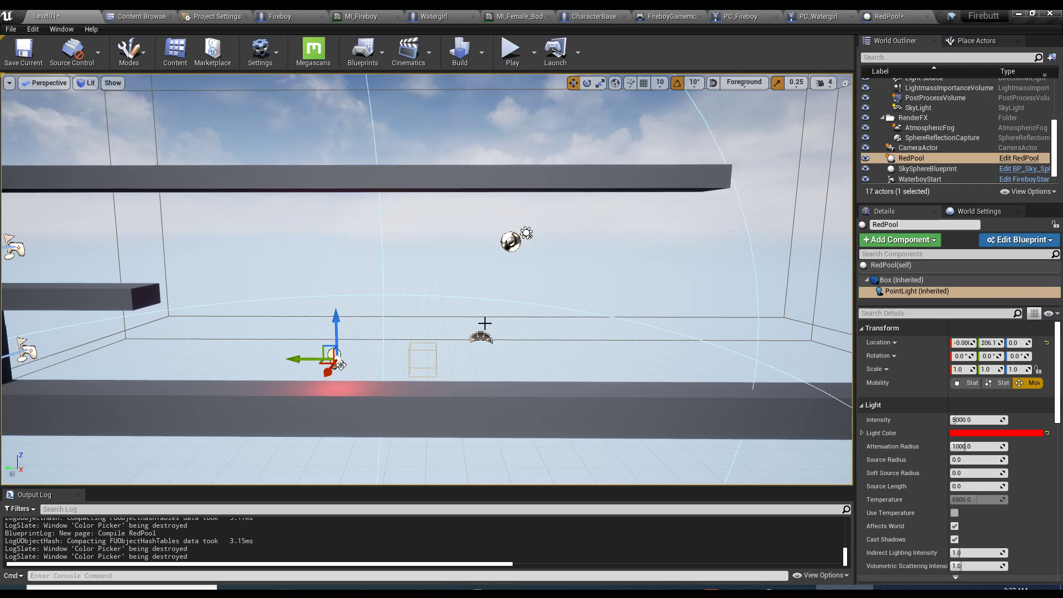
- Save everything, then duplicate the RedPool asset as BluePool
scroll(390, 397, up, 3)
key(ctrl+shift+s)
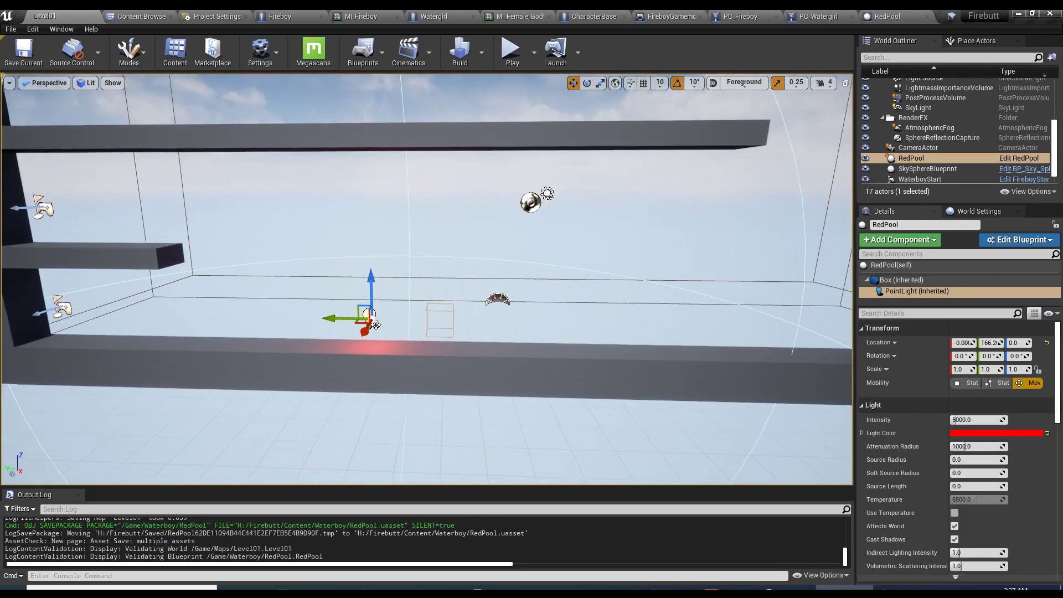
scroll(333, 362, down, 2)
click(886, 16)
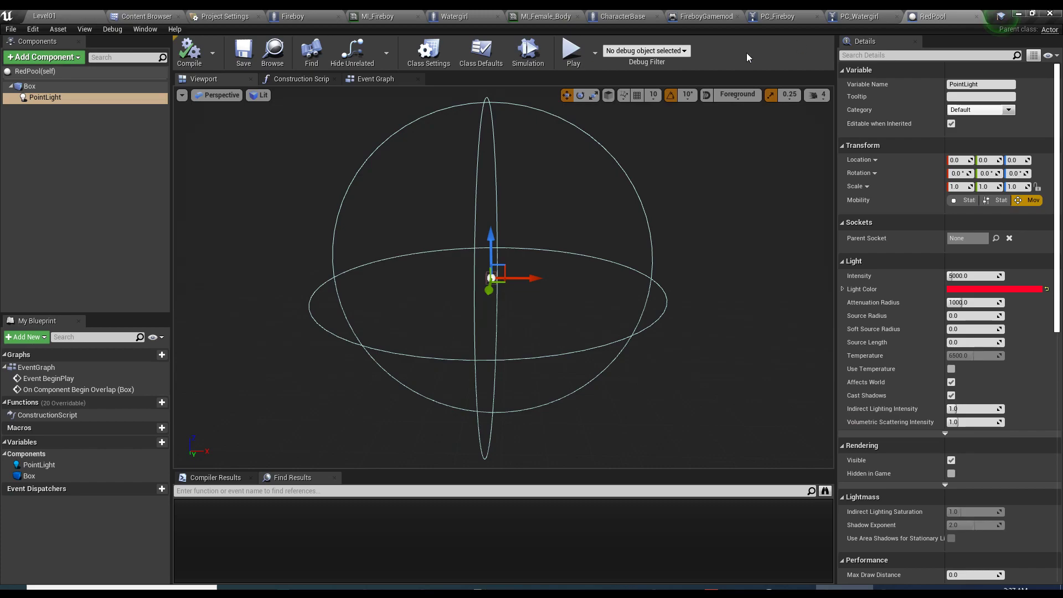
click(266, 48)
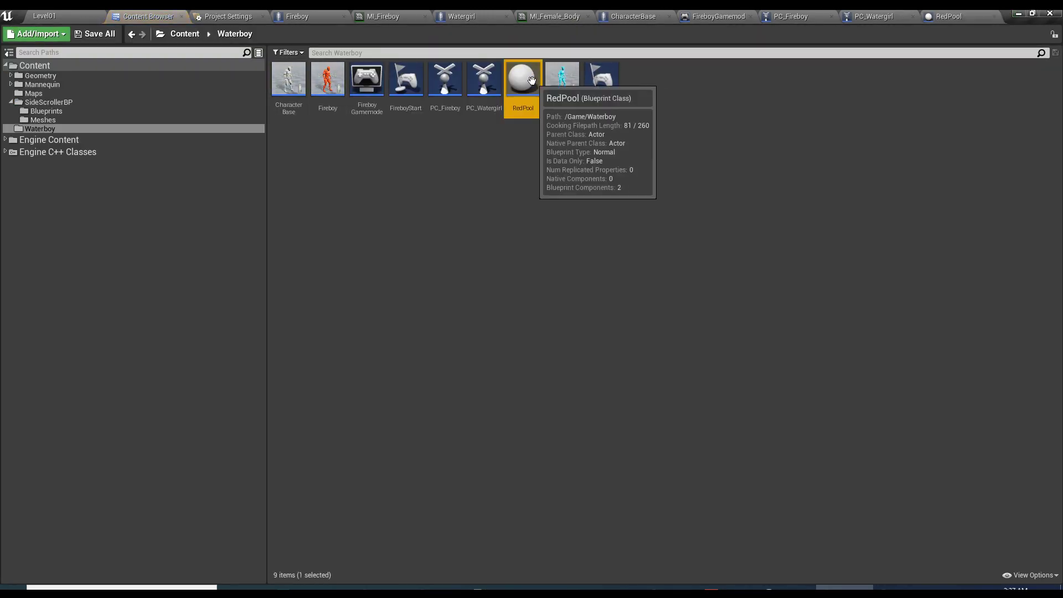
key(ctrl+w)
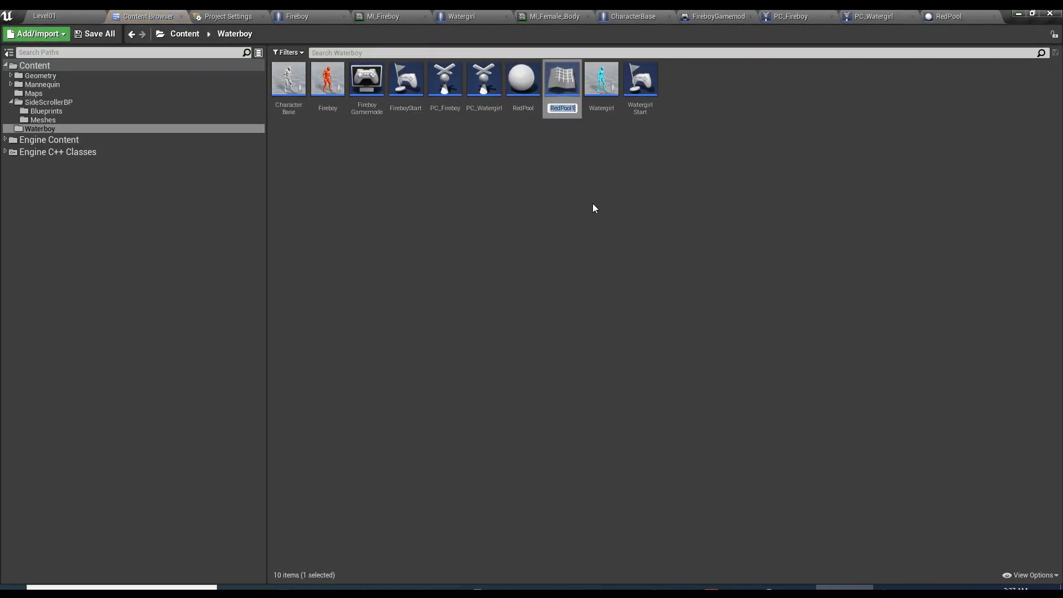
text(BluePool)
key(Return)
- Change BluePool's Actor Has Tag check from watergirl to fireboy
double_click(288, 79)
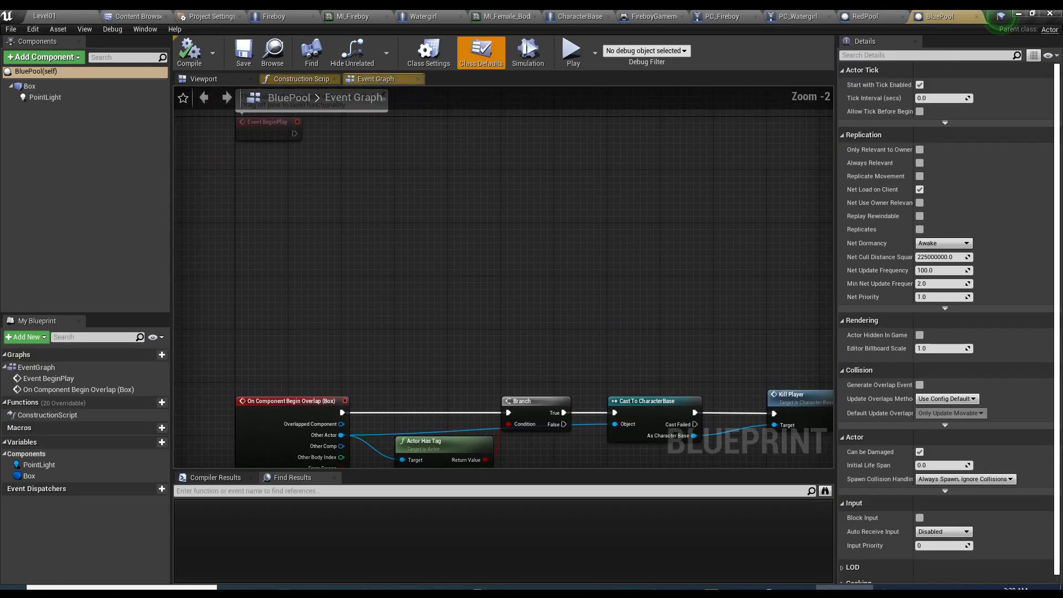
click(464, 322)
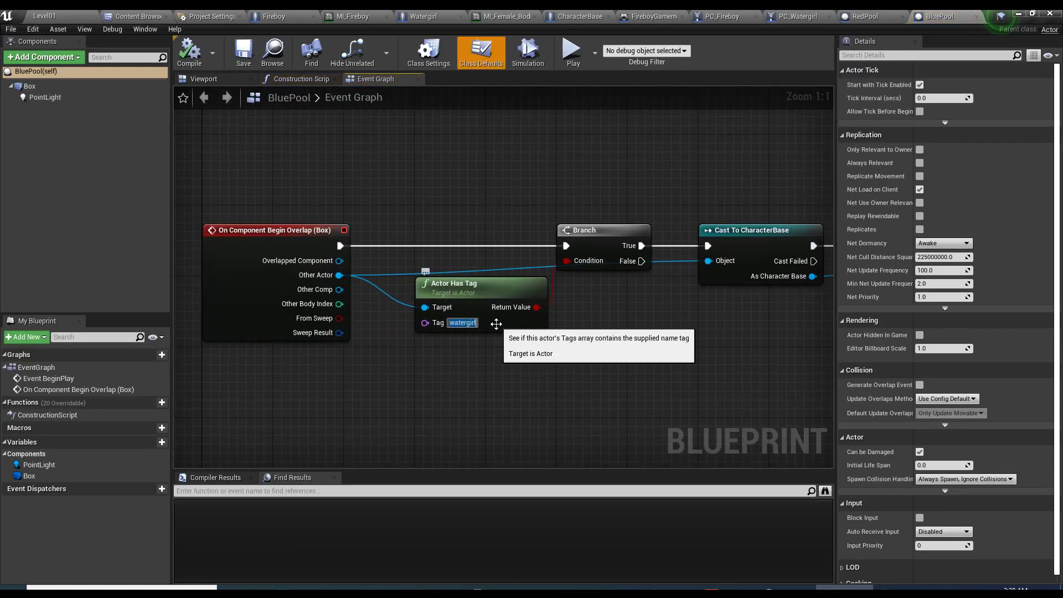
text(fireboy)
key(Return)
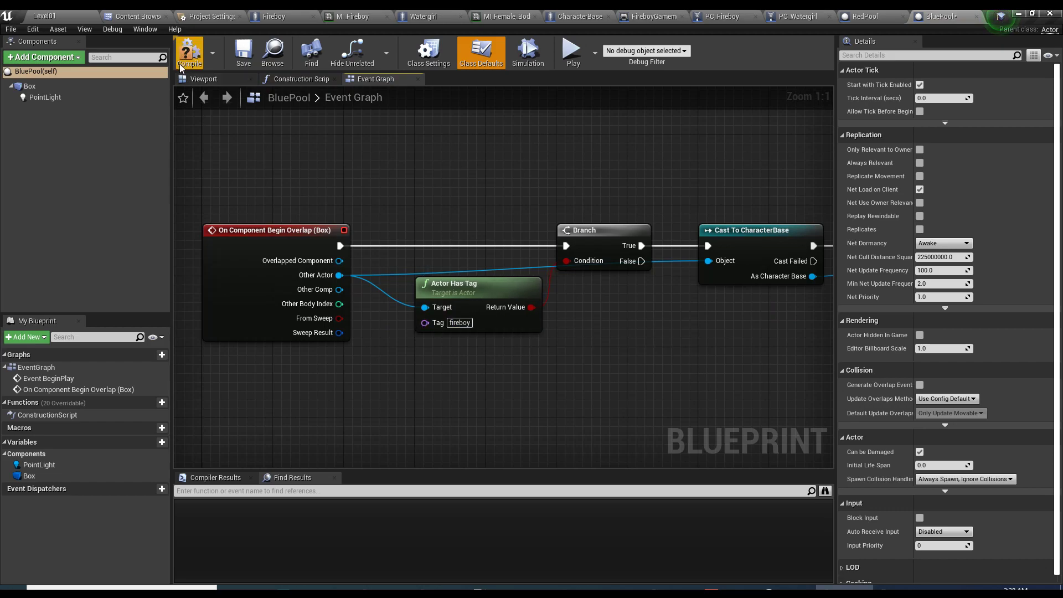
- Give the Fireboy character the actor tag 'fireboy' and save it
click(293, 14)
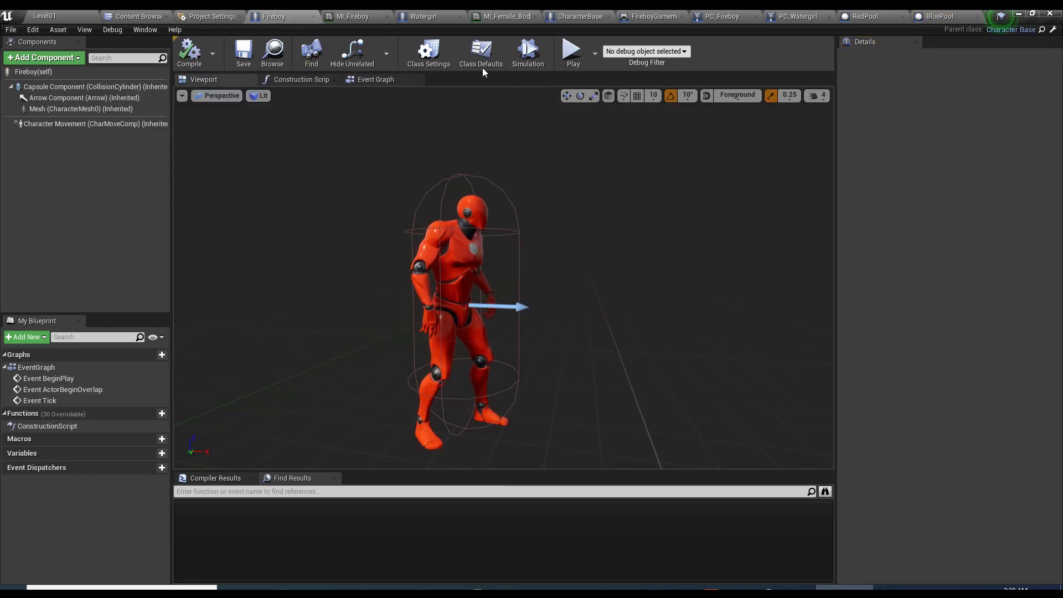
click(892, 56)
text(tag)
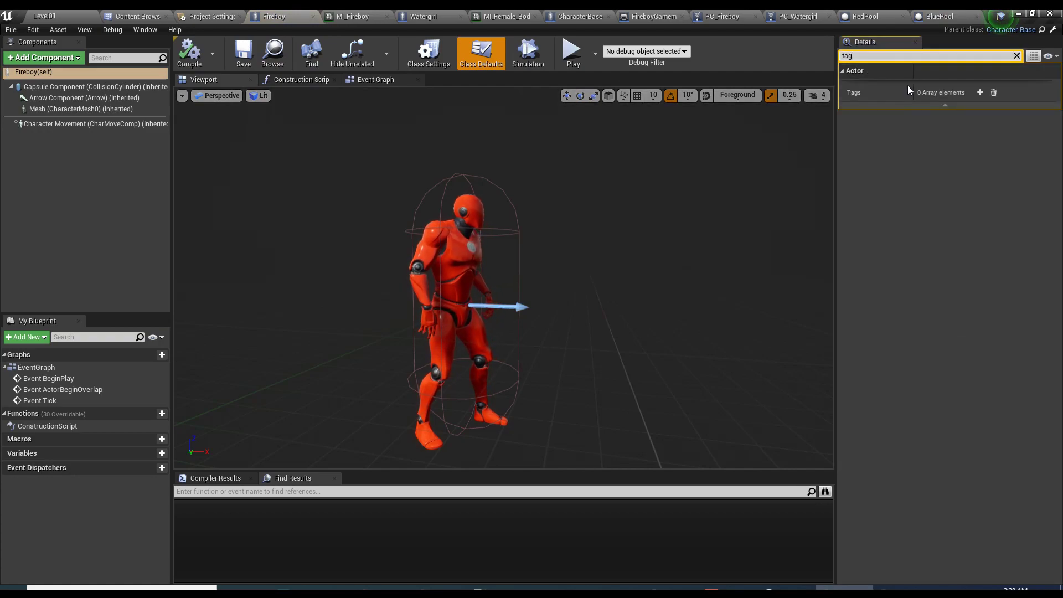
click(938, 107)
text(fireboy)
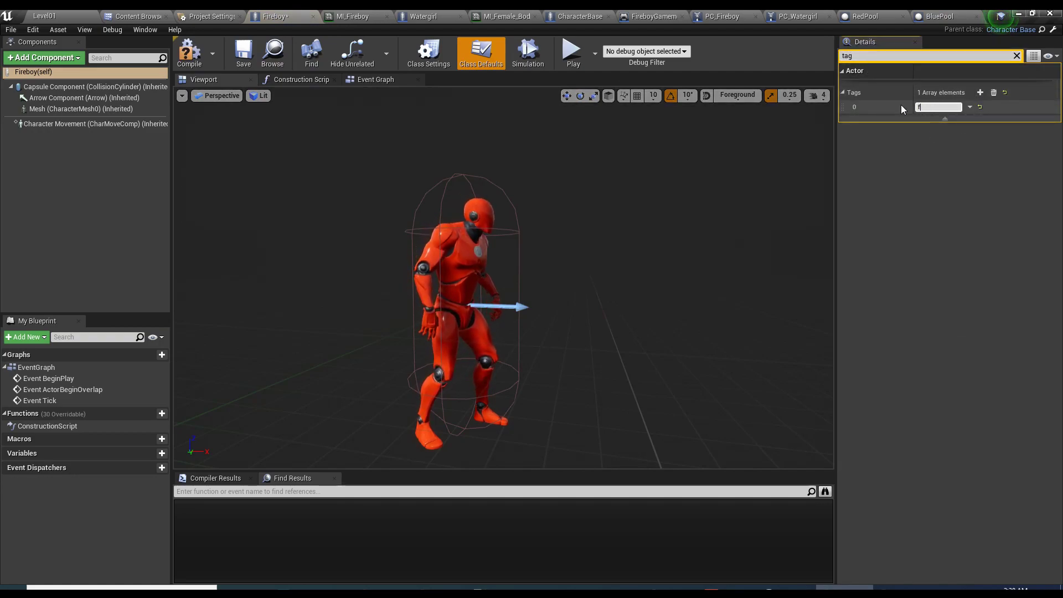
key(Return)
key(ctrl+s)
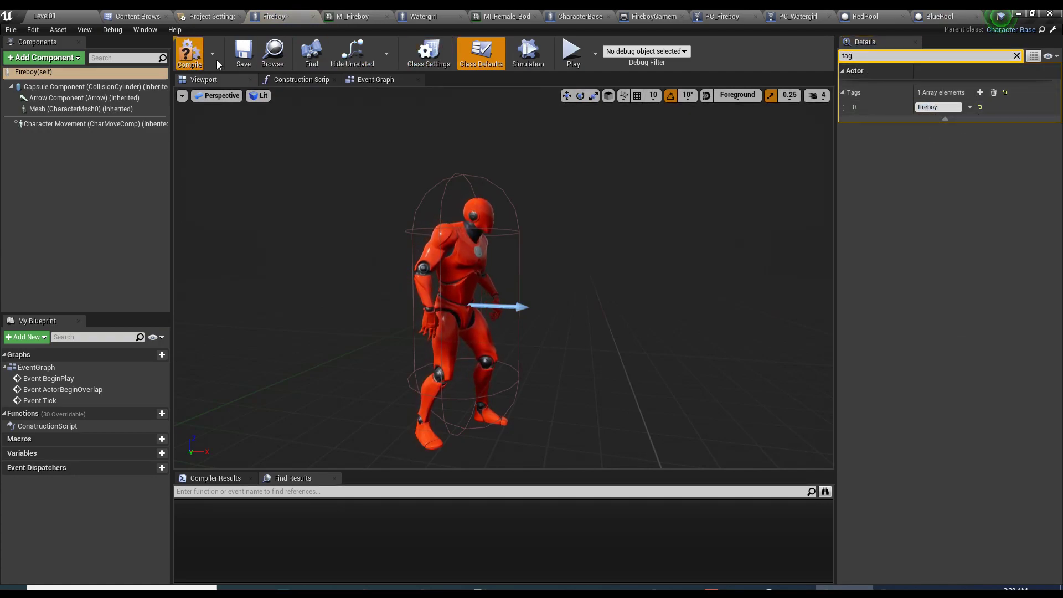
- Recompile and save BluePool, then drag a BluePool instance into Level01
click(936, 14)
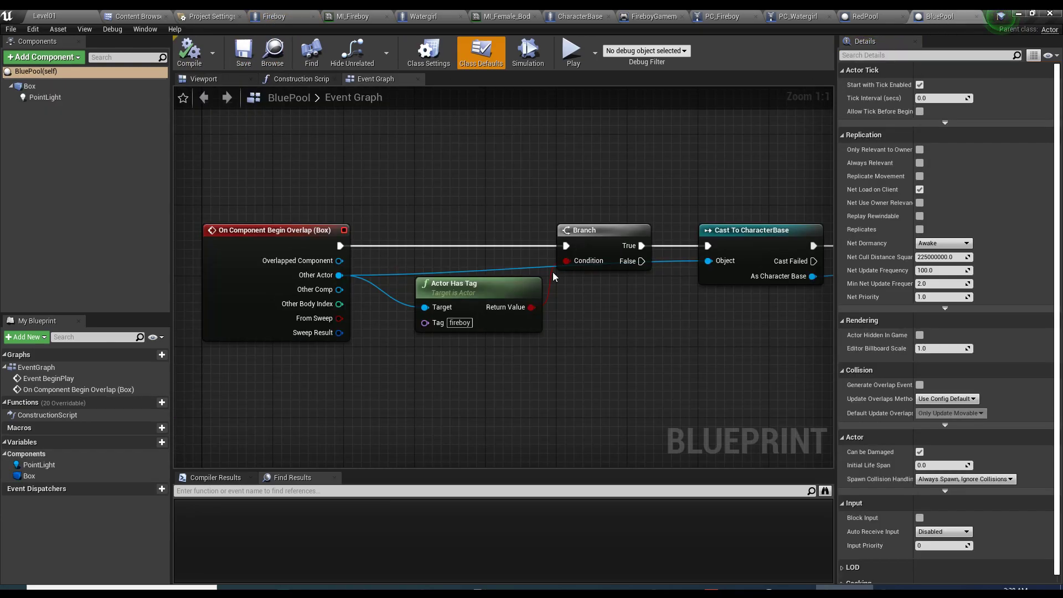
scroll(620, 235, down, 2)
right_drag(619, 235, 507, 256)
click(648, 258)
click(198, 61)
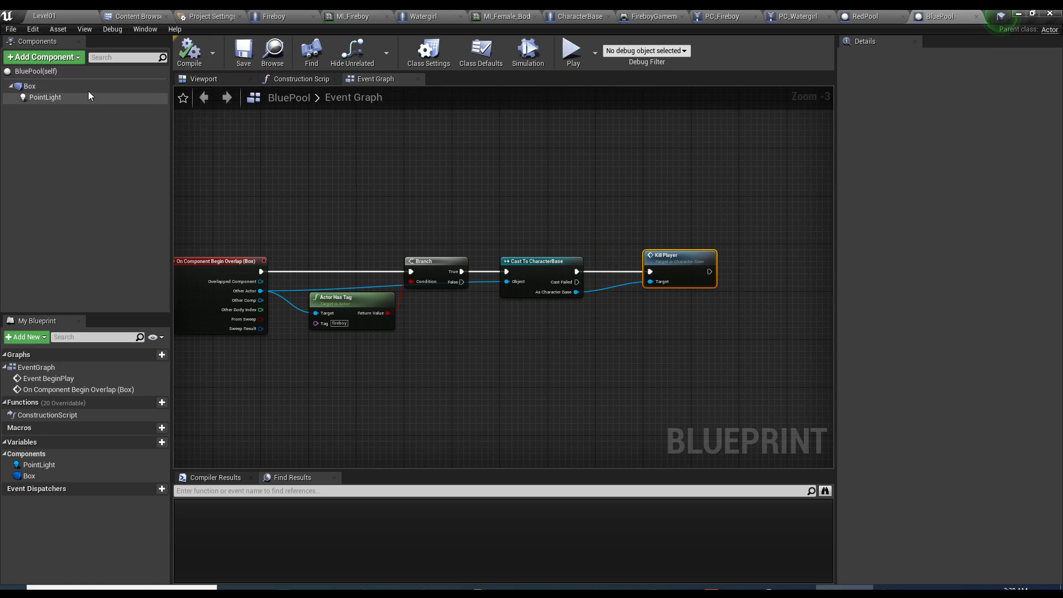
click(274, 57)
drag(98, 20, 639, 403)
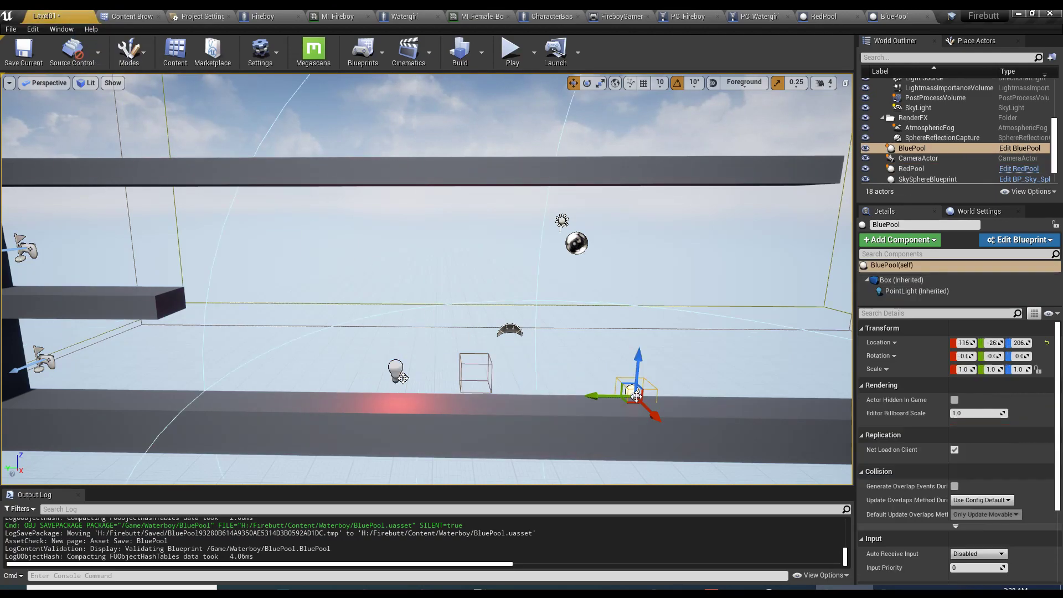
- Slide BluePool along the floor beside RedPool and set its point light colour to blue
right_drag(657, 394, 419, 419)
drag(419, 419, 493, 397)
click(891, 291)
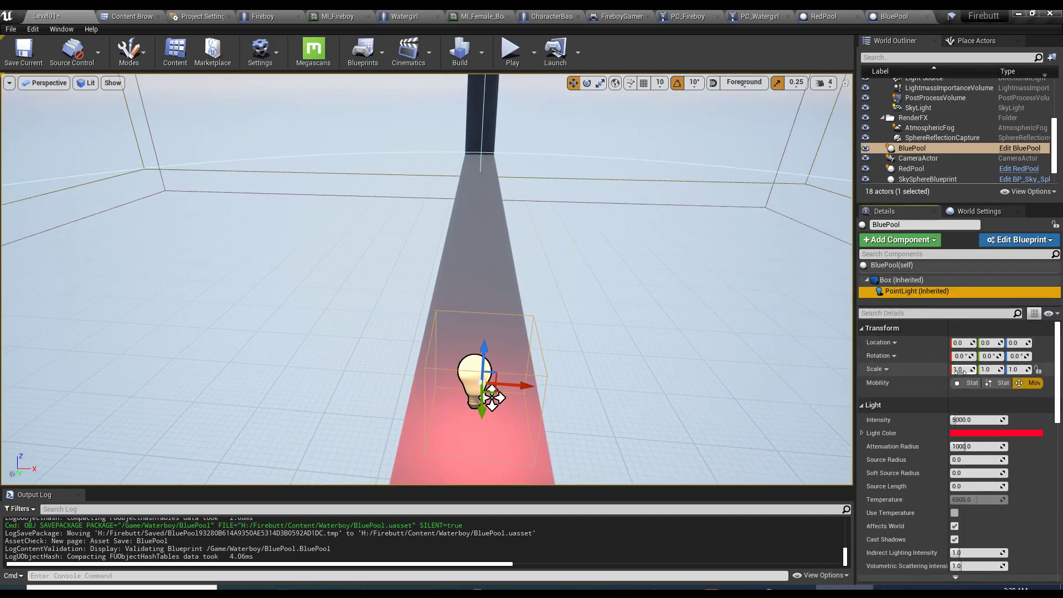
click(965, 433)
click(750, 342)
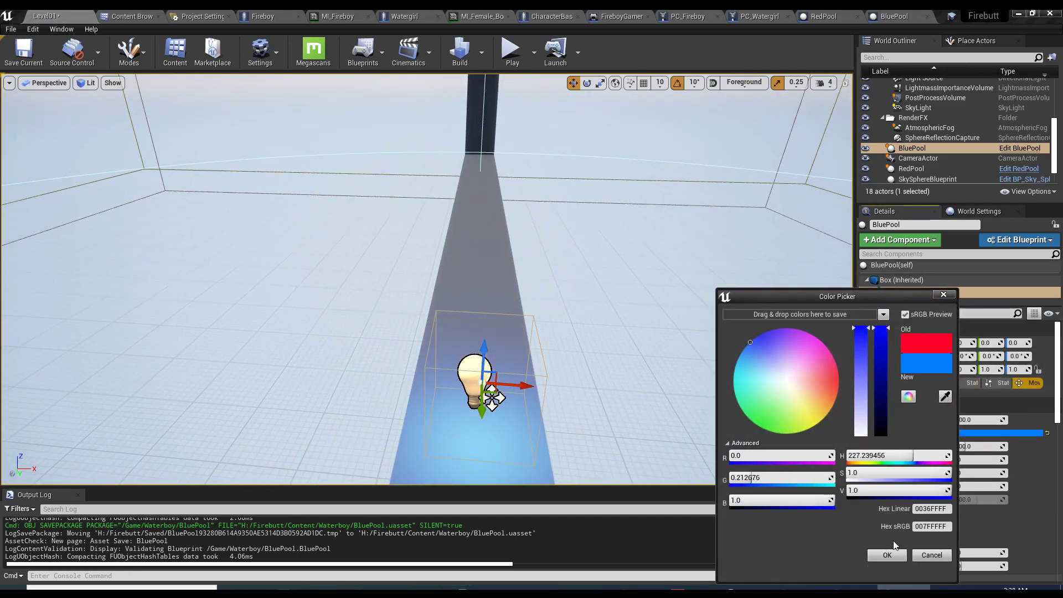
click(887, 555)
- Pull back to a wide side view and select the red pool
right_drag(443, 332, 526, 332)
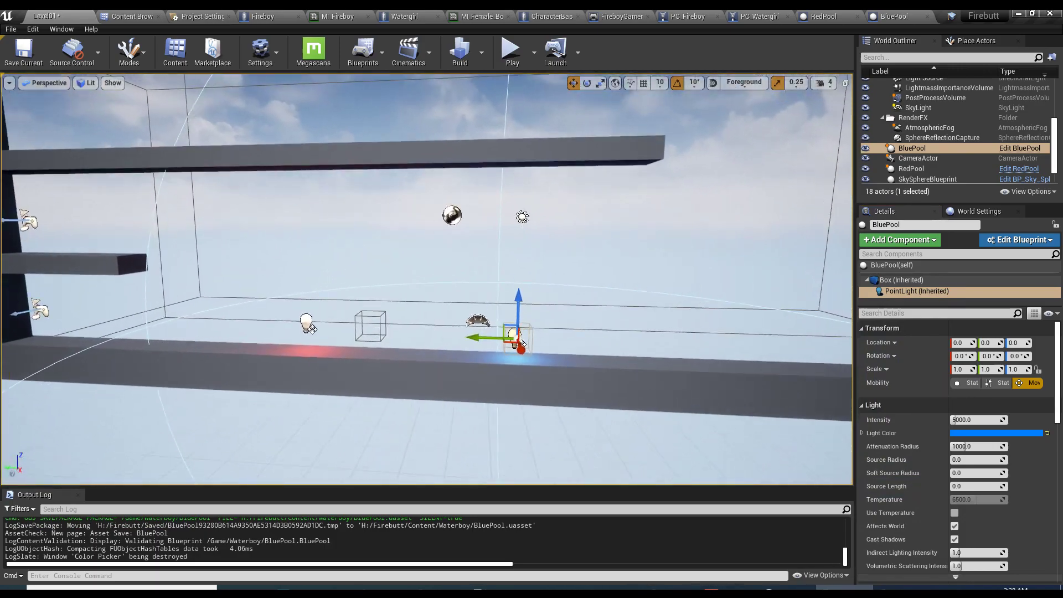
scroll(520, 350, up, 4)
click(298, 343)
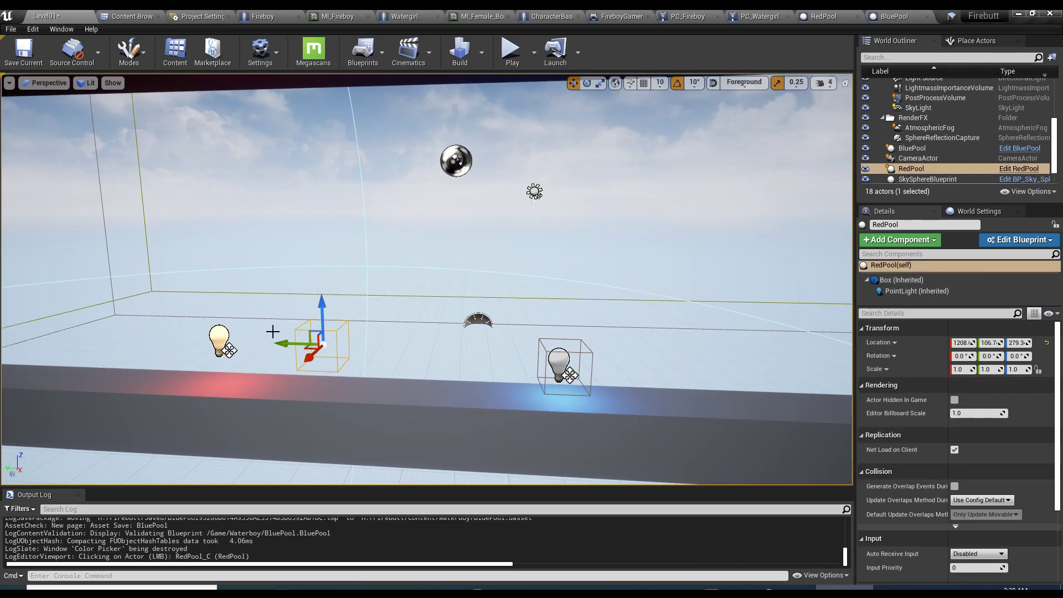
right_drag(299, 343, 388, 332)
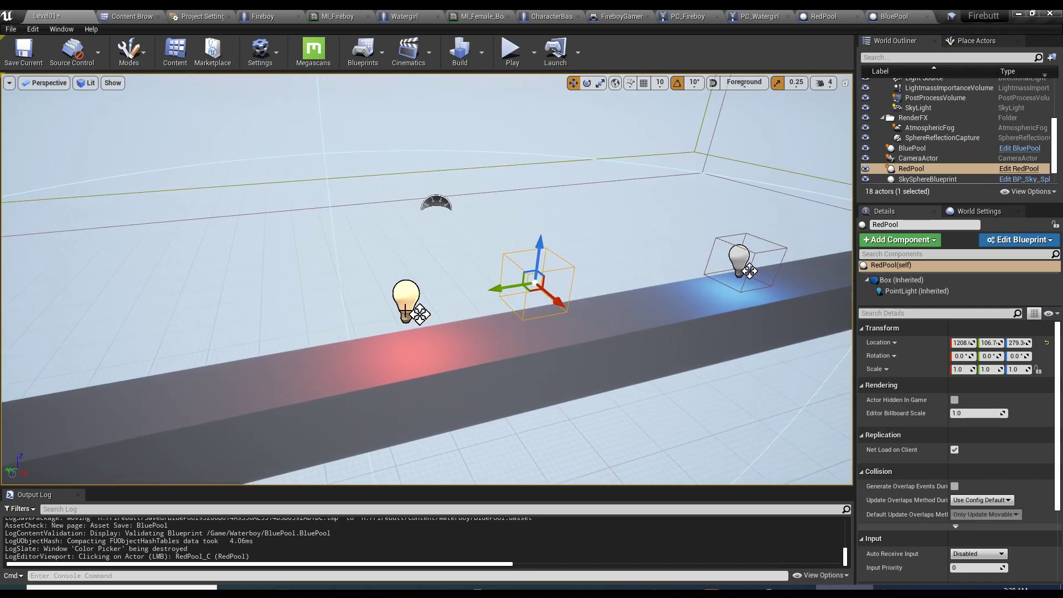
- Move RedPool's point light into the centre of its pool box
click(405, 301)
drag(367, 309, 503, 289)
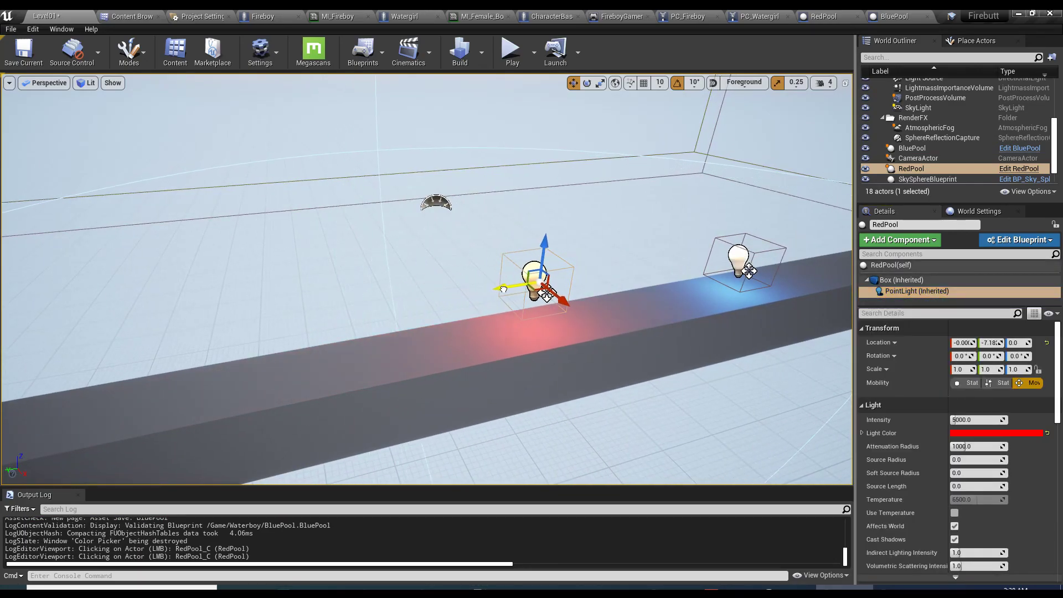
right_drag(504, 266, 476, 265)
- Select BluePool and shift it sideways along the floor
click(496, 332)
click(431, 166)
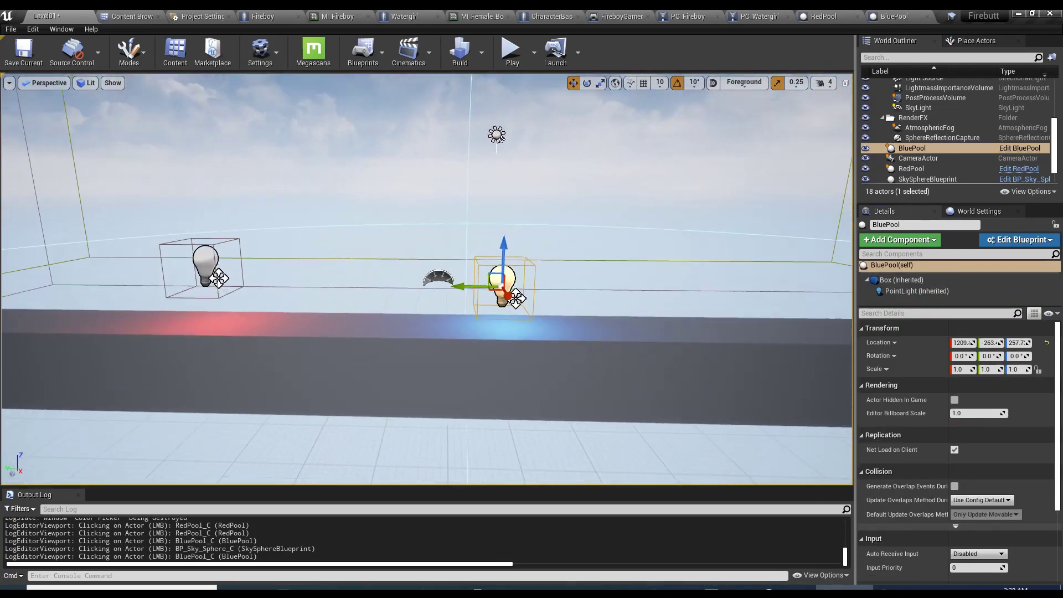
click(498, 284)
drag(330, 283, 347, 283)
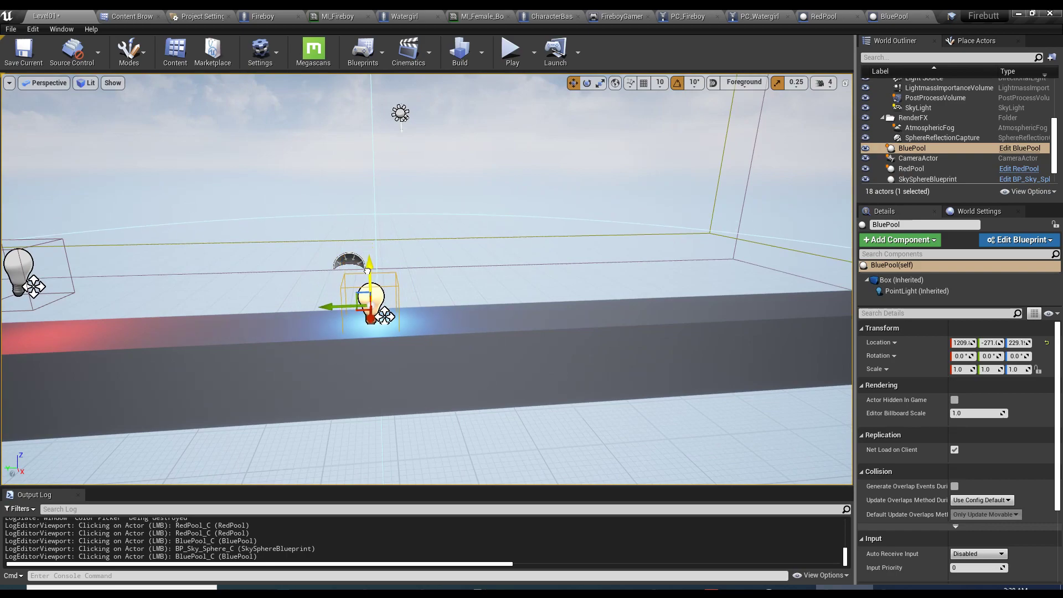
right_drag(444, 245, 447, 247)
- Scale BluePool's box to 1.75, 4.0, 0.75 and lower it onto the floor
click(899, 280)
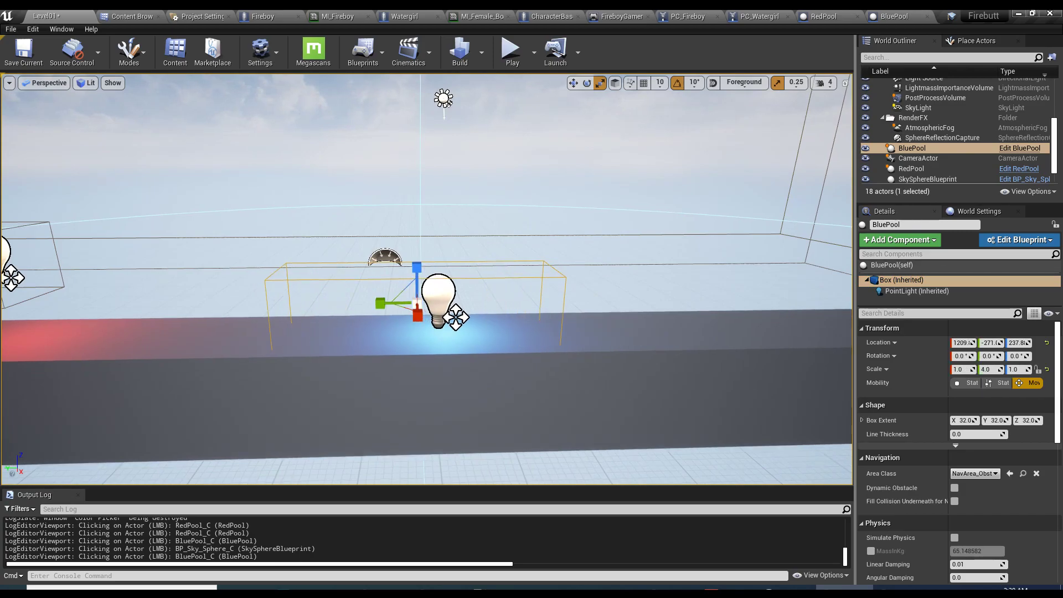
scroll(424, 261, down, 2)
right_drag(424, 260, 343, 267)
drag(385, 270, 393, 270)
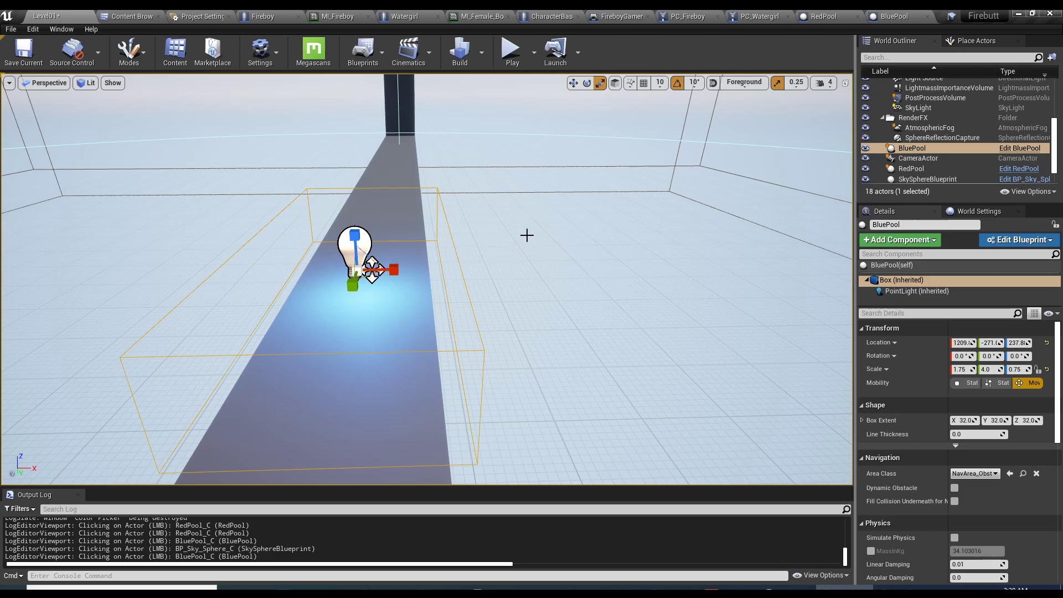
right_drag(527, 235, 476, 243)
key(w)
mouse_move(441, 288)
mouse_down()
mouse_move(441, 304)
mouse_move(440, 285)
mouse_up()
- Centre BluePool's point light in the box at roughly Y -4.0, Z 32.1
click(473, 314)
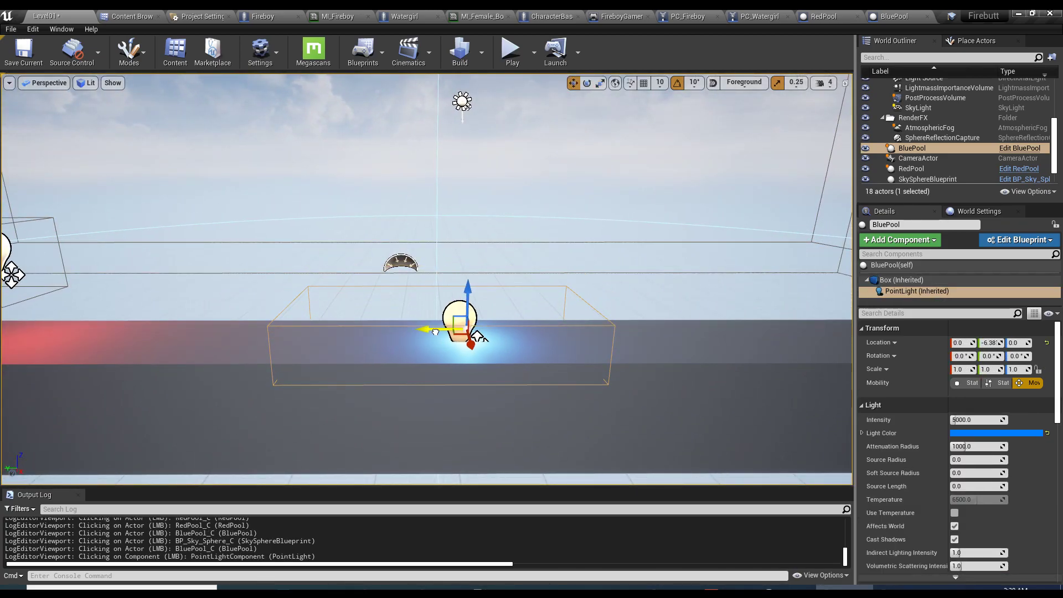
drag(435, 331, 437, 273)
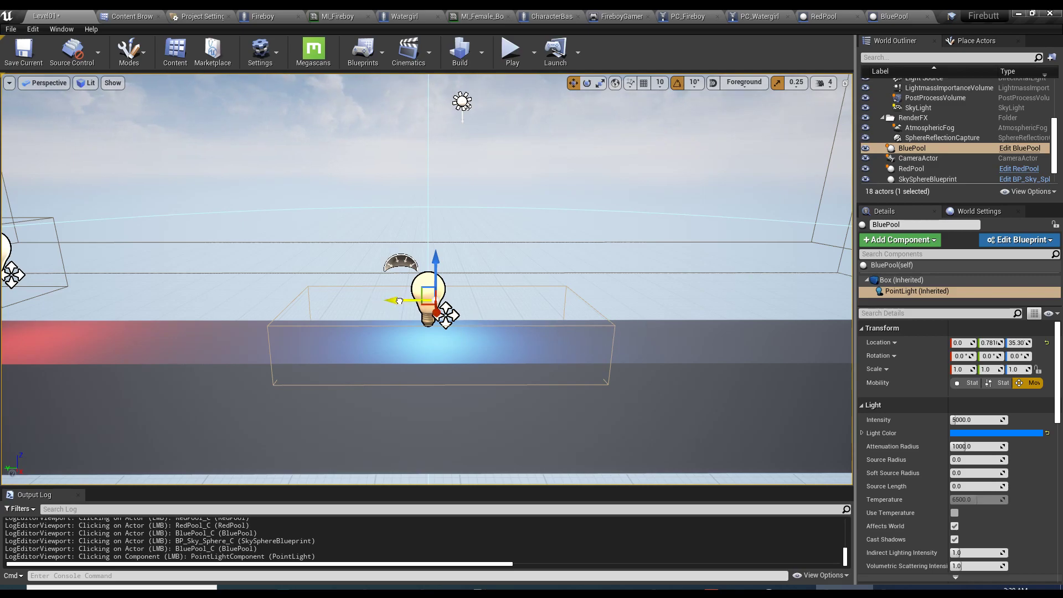
drag(399, 300, 407, 300)
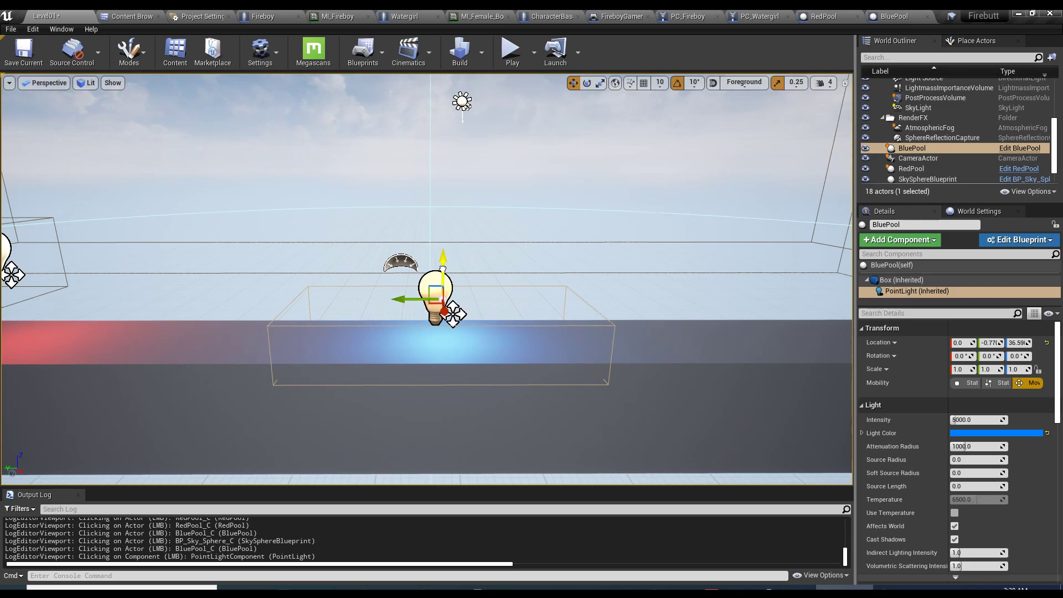
drag(443, 269, 428, 303)
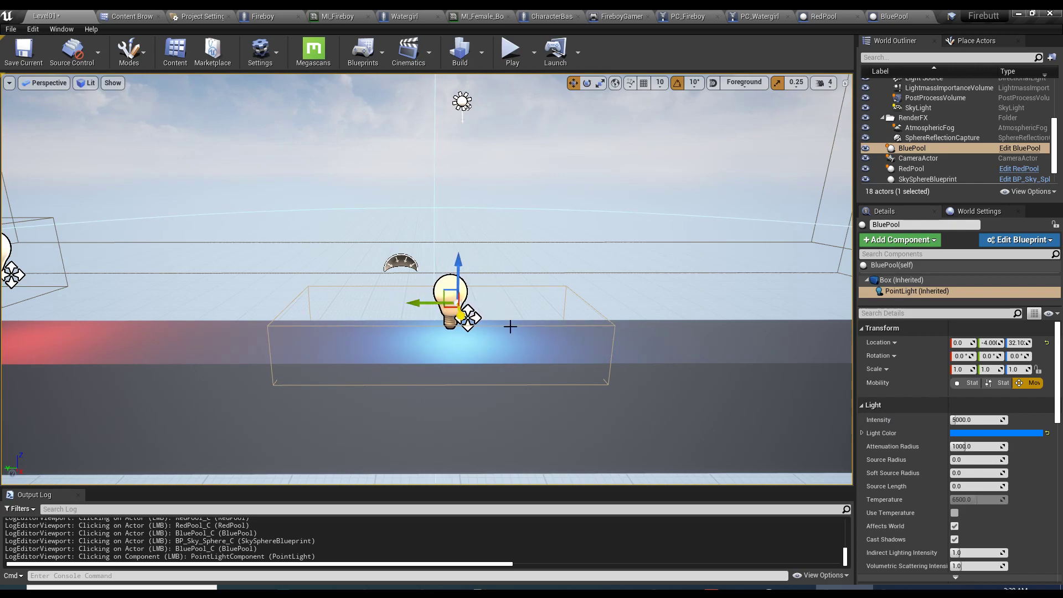
- Set the blue light's attenuation radius to 150 and intensity to 100000
drag(952, 446, 933, 446)
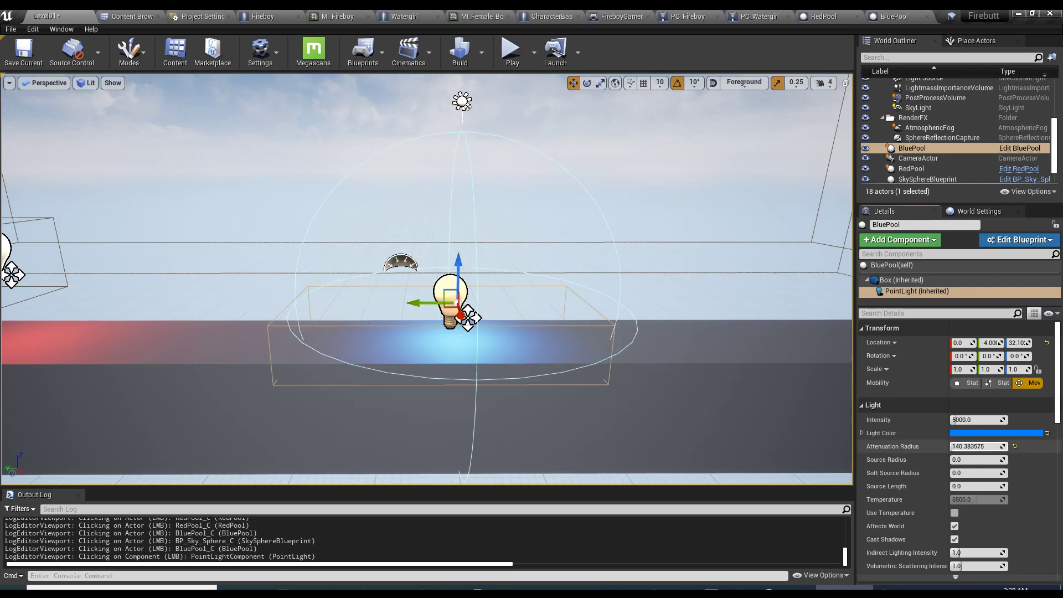
click(989, 446)
text(150)
key(Return)
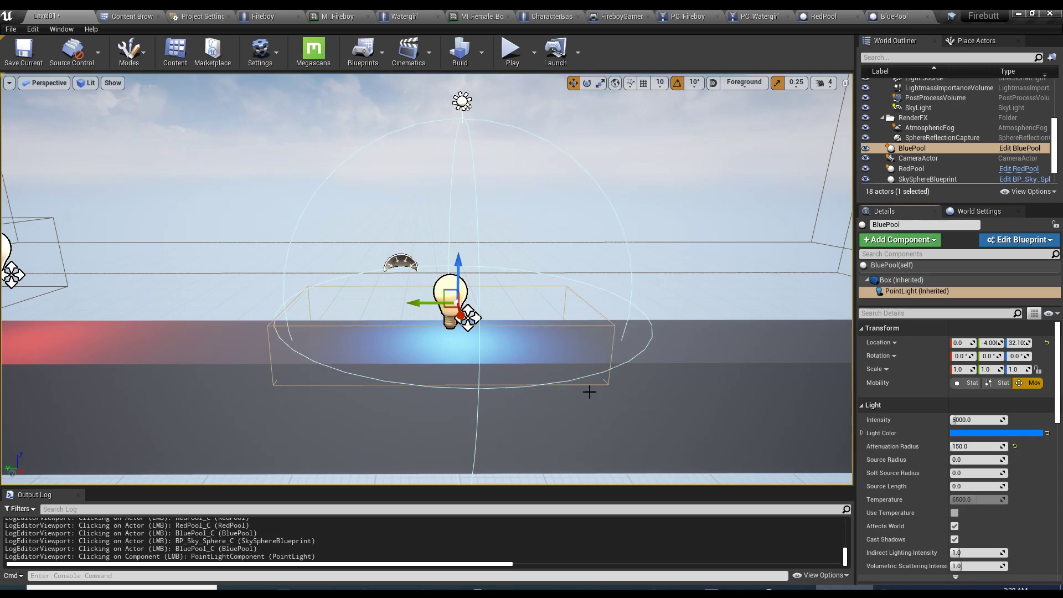
drag(420, 303, 413, 303)
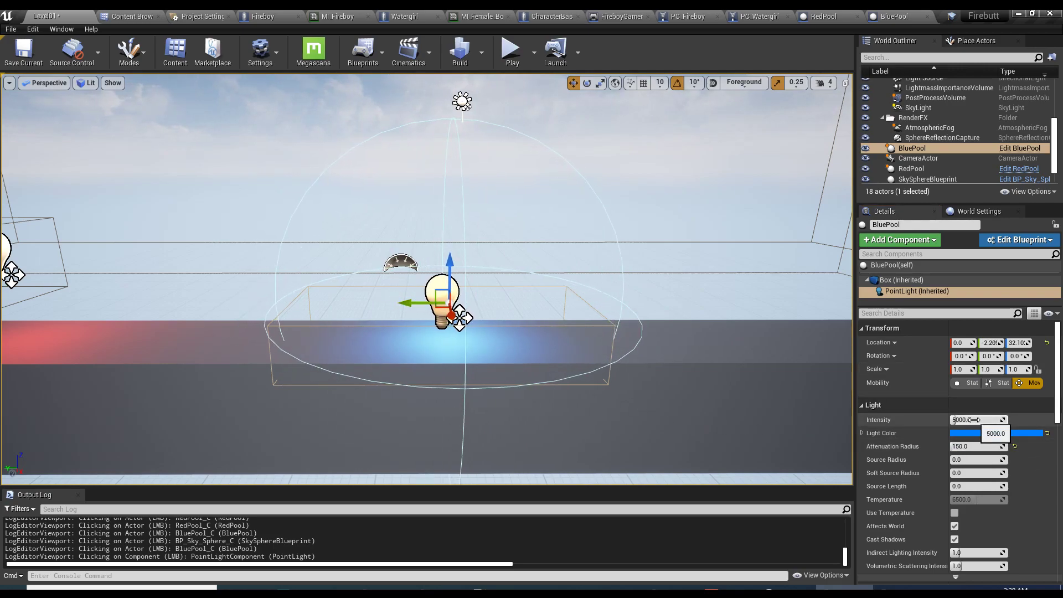
drag(974, 420, 1019, 419)
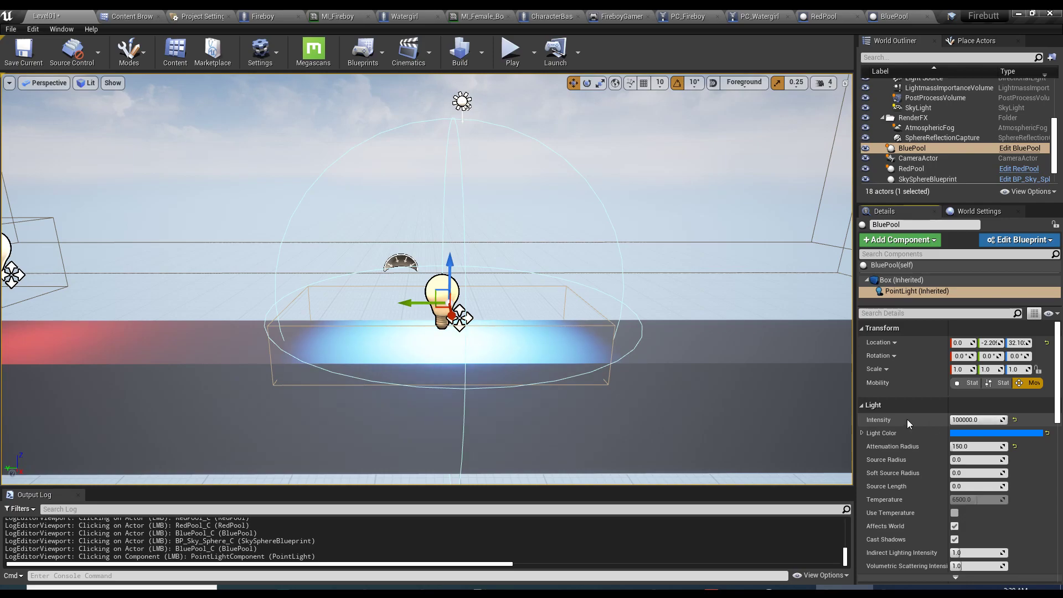
- Compare the red and blue pool lights' settings in the Details panel
scroll(582, 363, down, 5)
scroll(559, 363, up, 3)
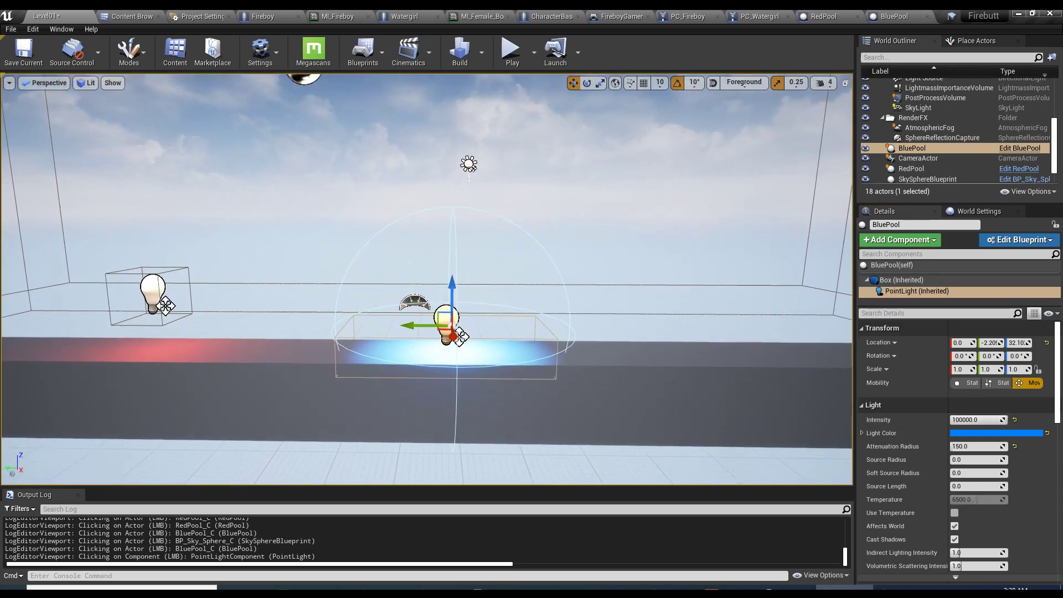
scroll(559, 363, up, 2)
middle_drag(559, 363, 218, 290)
click(218, 289)
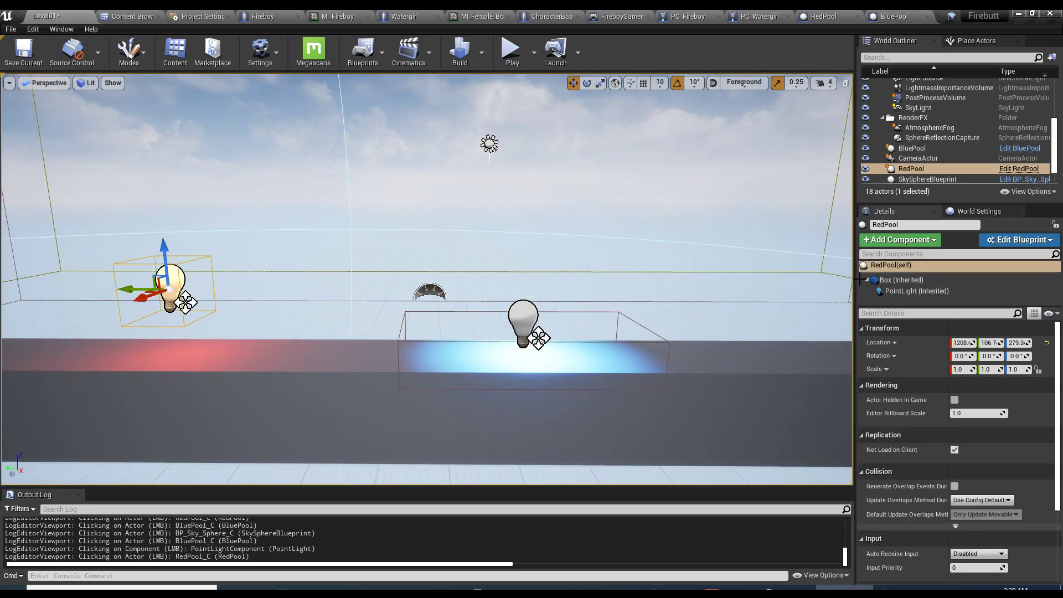
click(916, 291)
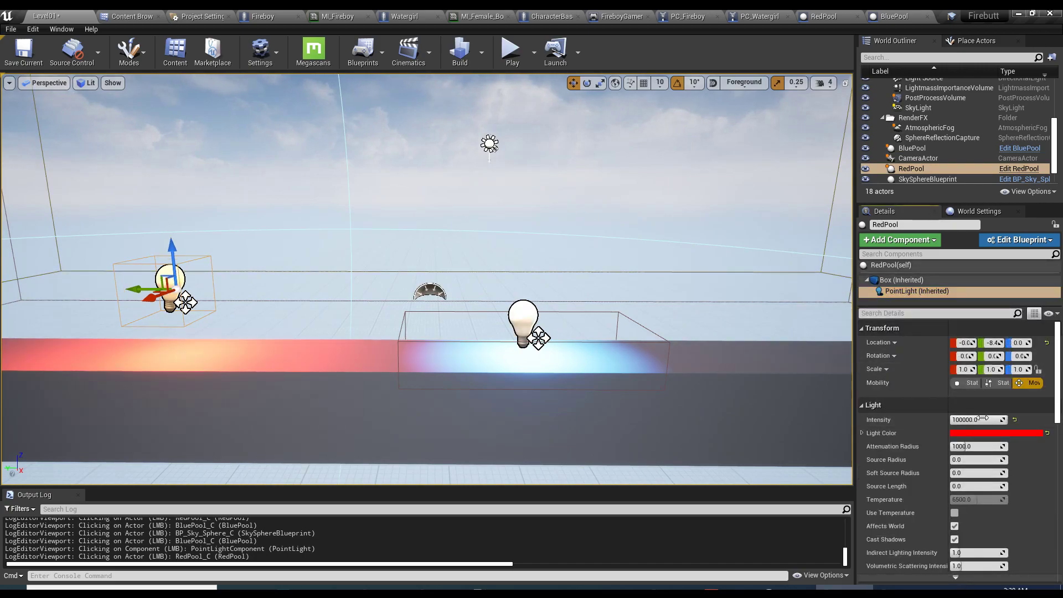
click(520, 316)
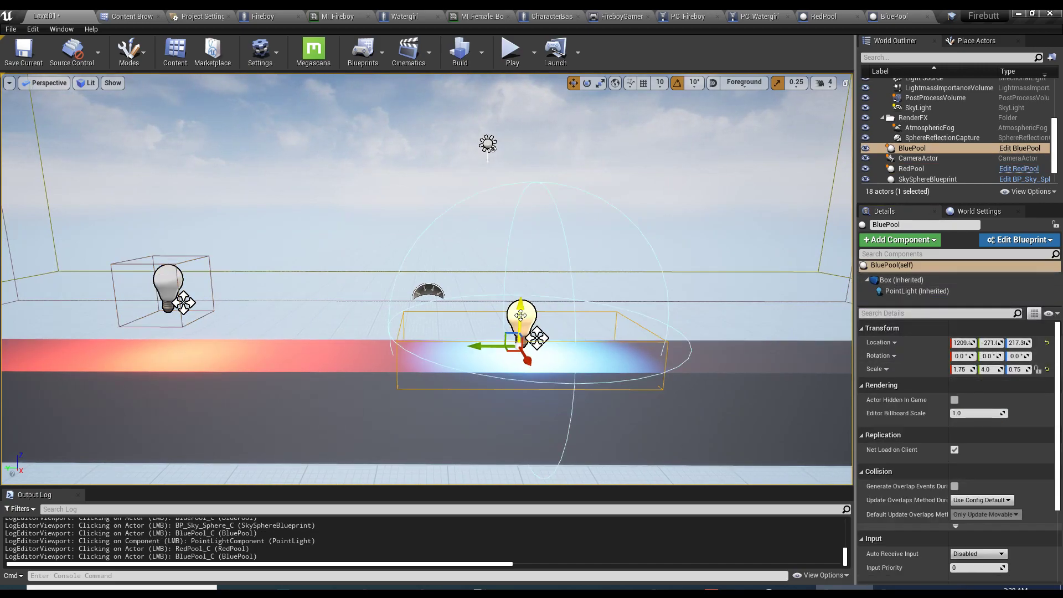
click(894, 292)
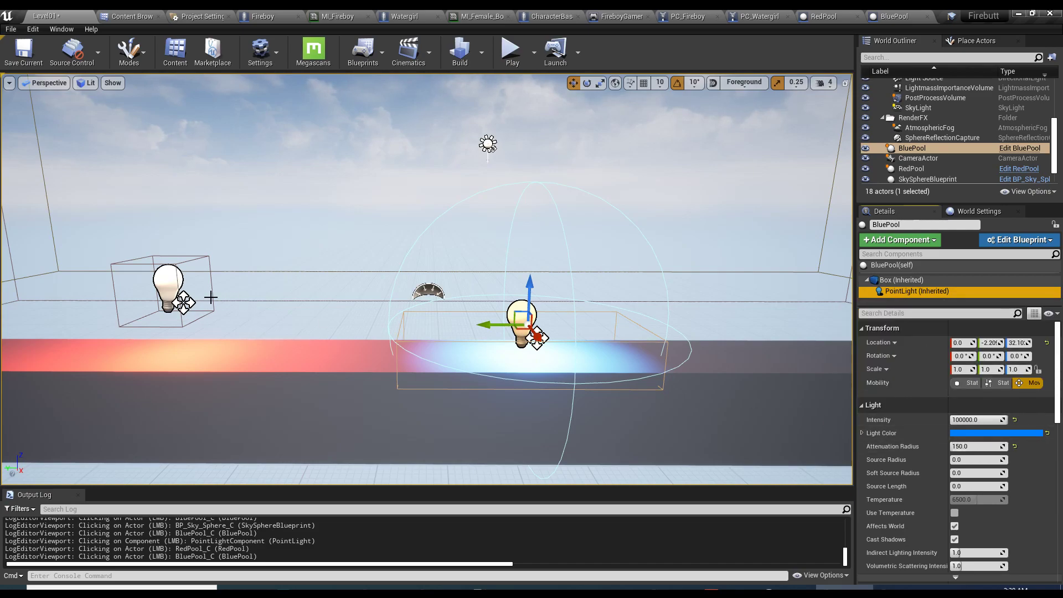
- Set RedPool's point light attenuation radius to 150
click(211, 298)
click(920, 292)
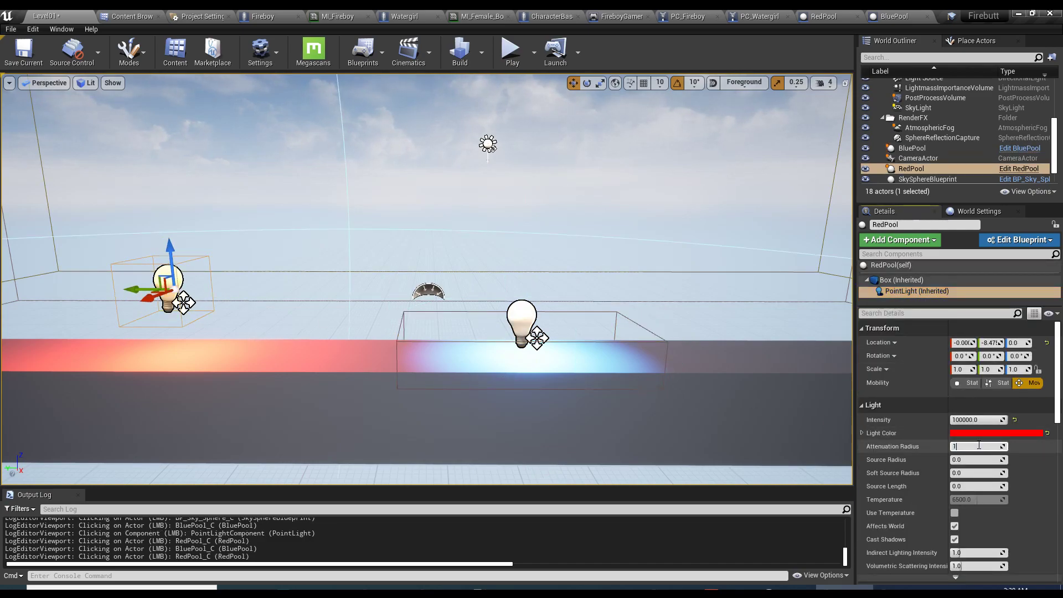
key(Return)
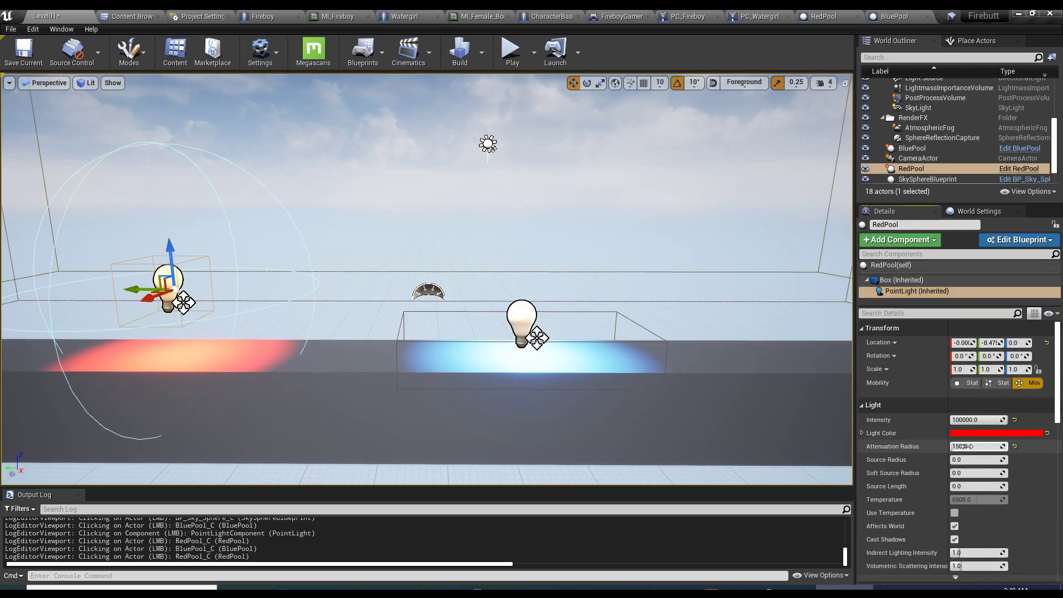
scroll(576, 320, up, 3)
- Frame BluePool and copy its Location value
click(576, 320)
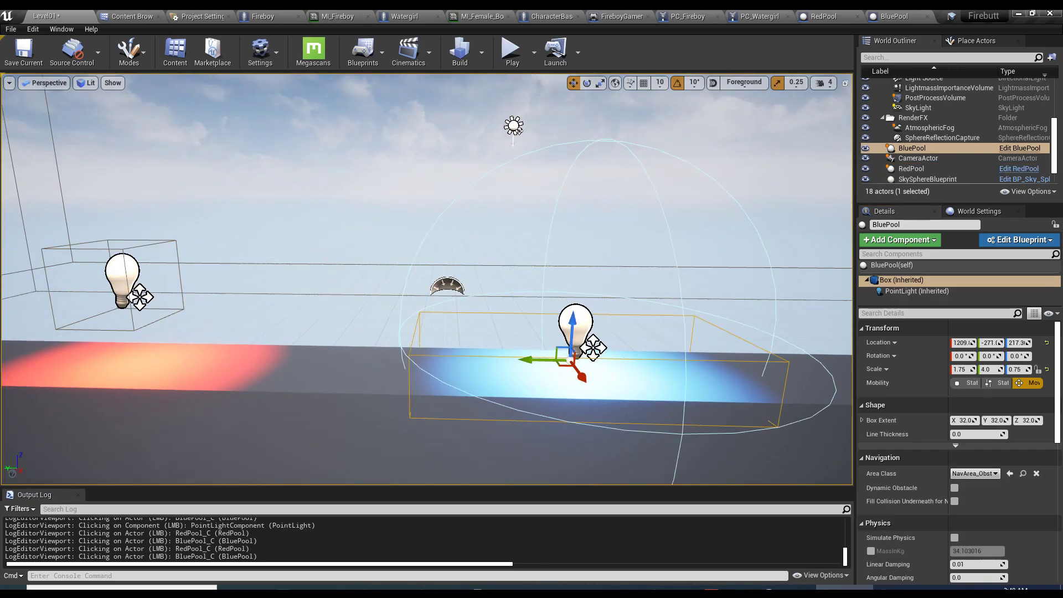
right_drag(576, 320, 722, 342)
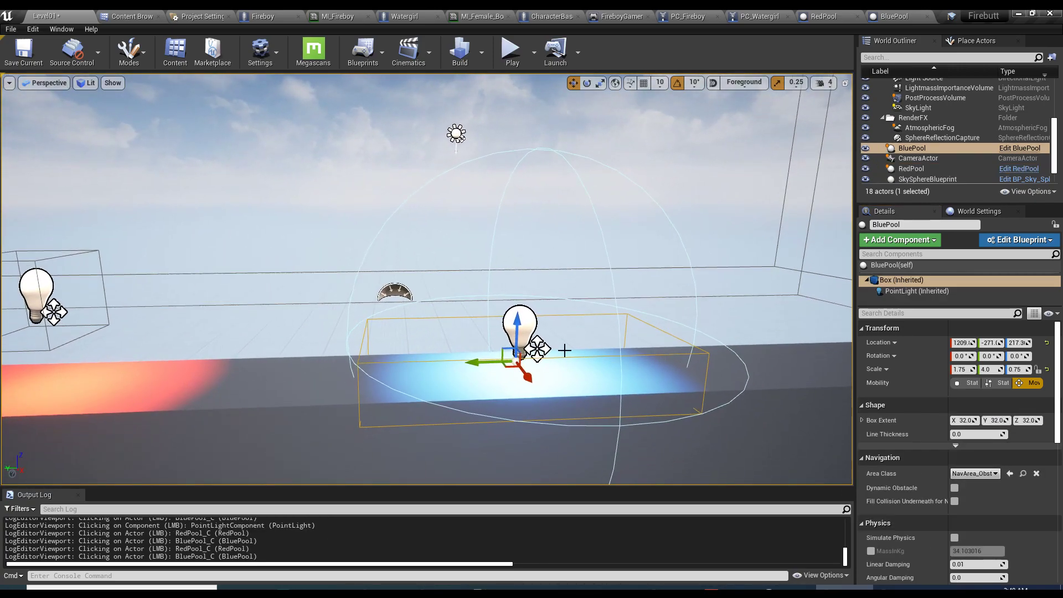
right_drag(552, 347, 586, 294)
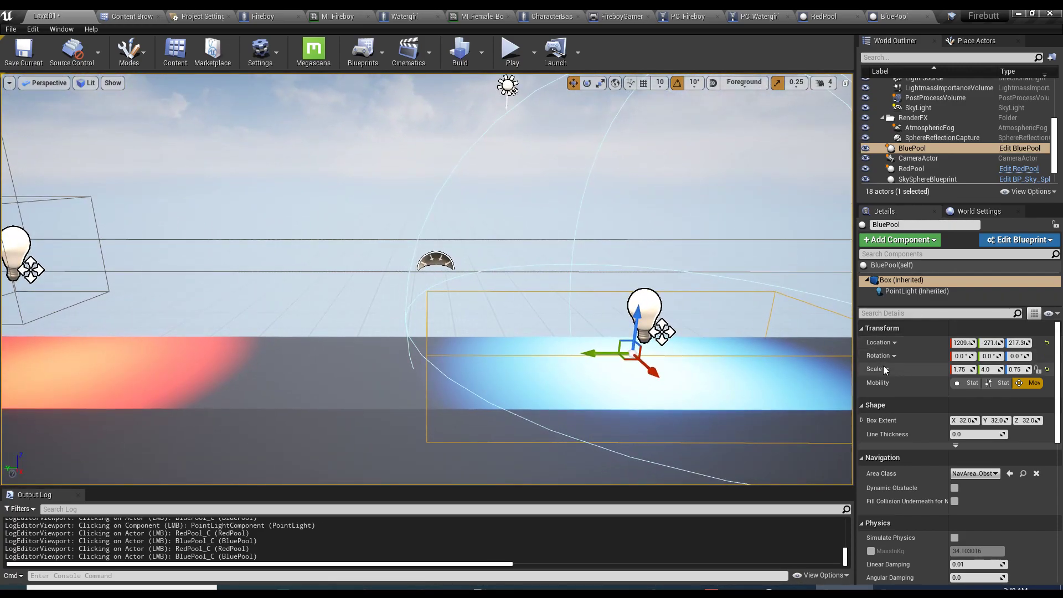
click(645, 312)
click(683, 301)
click(718, 294)
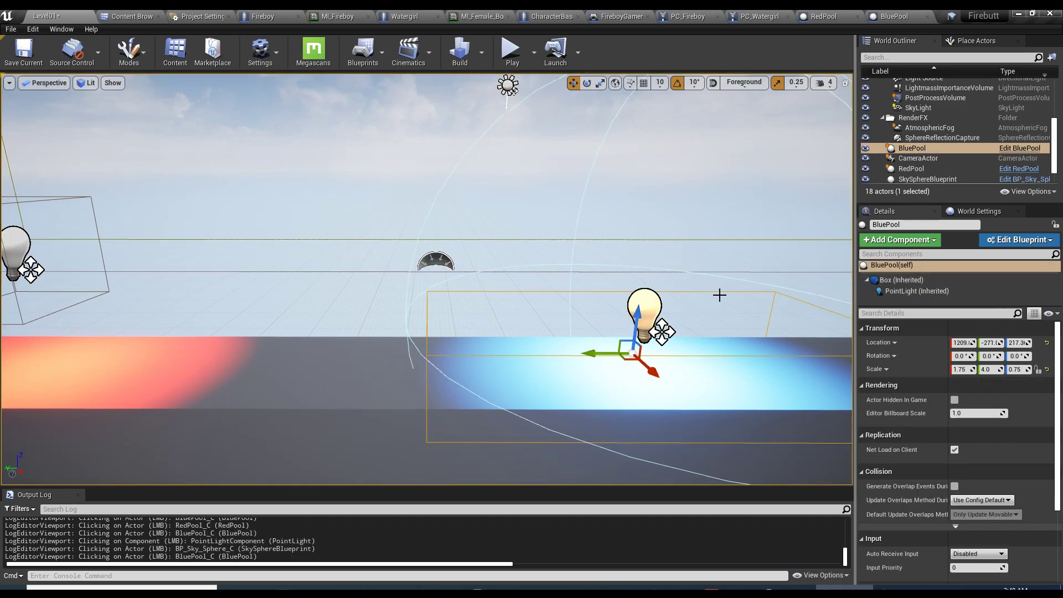
key(f)
click(889, 281)
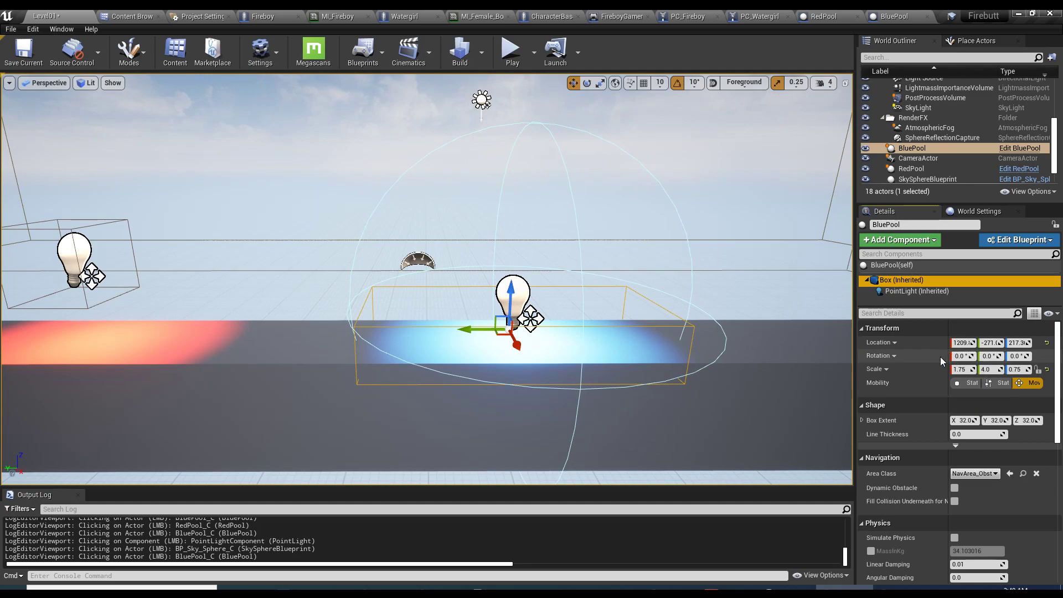
right_click(878, 340)
click(902, 348)
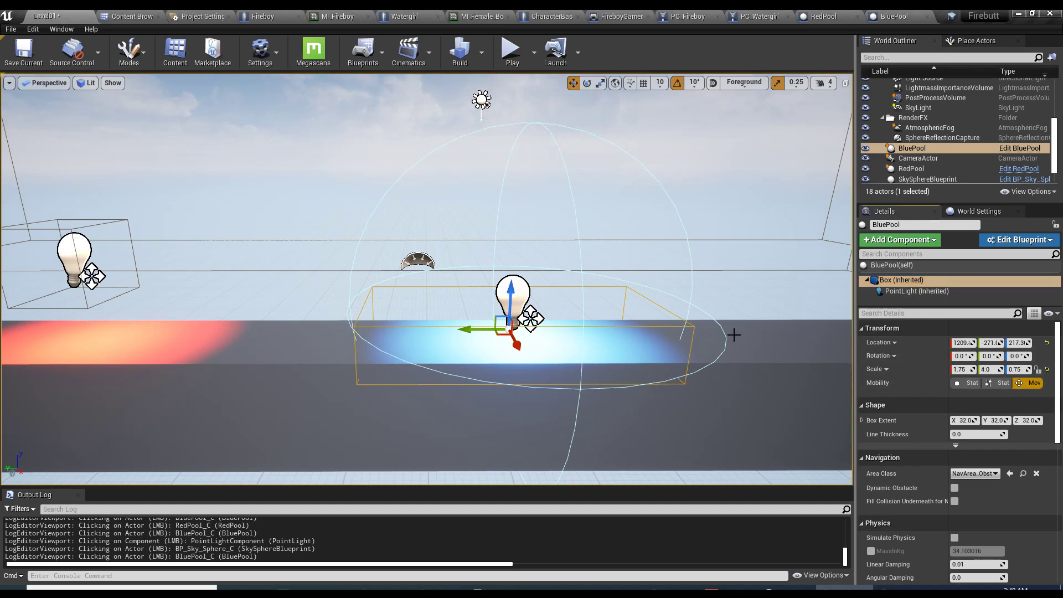
- Paste BluePool's Location onto RedPool and slide it left along the floor
middle_drag(487, 264, 327, 264)
click(227, 242)
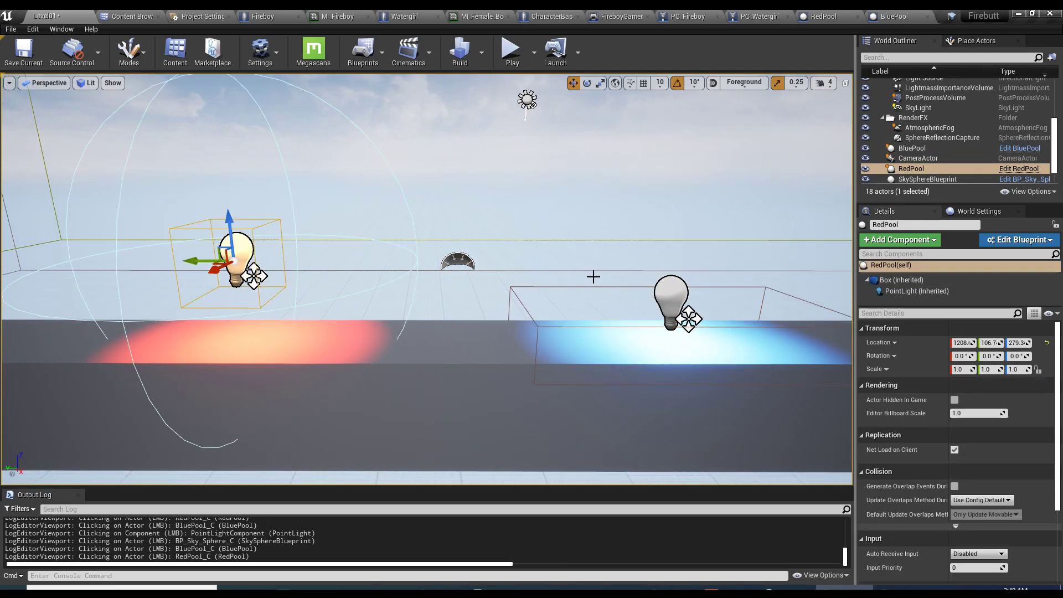
click(899, 280)
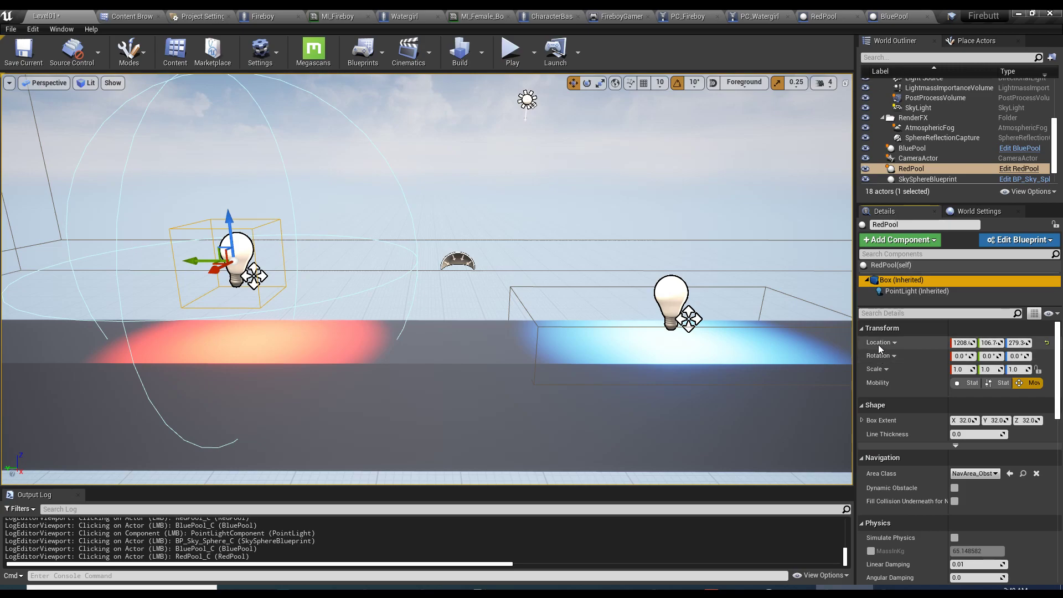
right_click(877, 344)
click(895, 362)
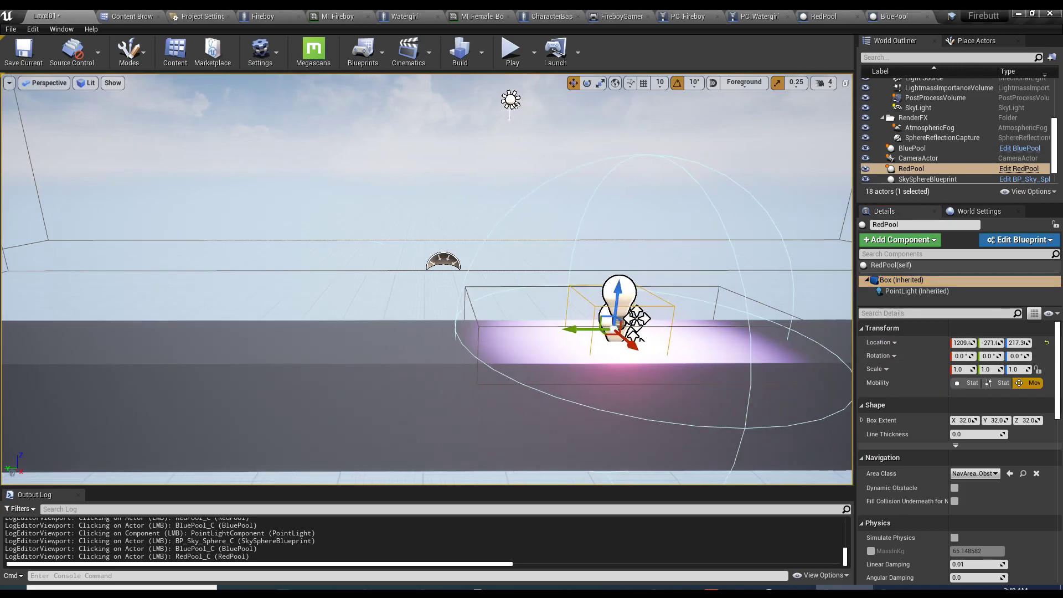
drag(551, 309, 235, 309)
drag(231, 308, 194, 311)
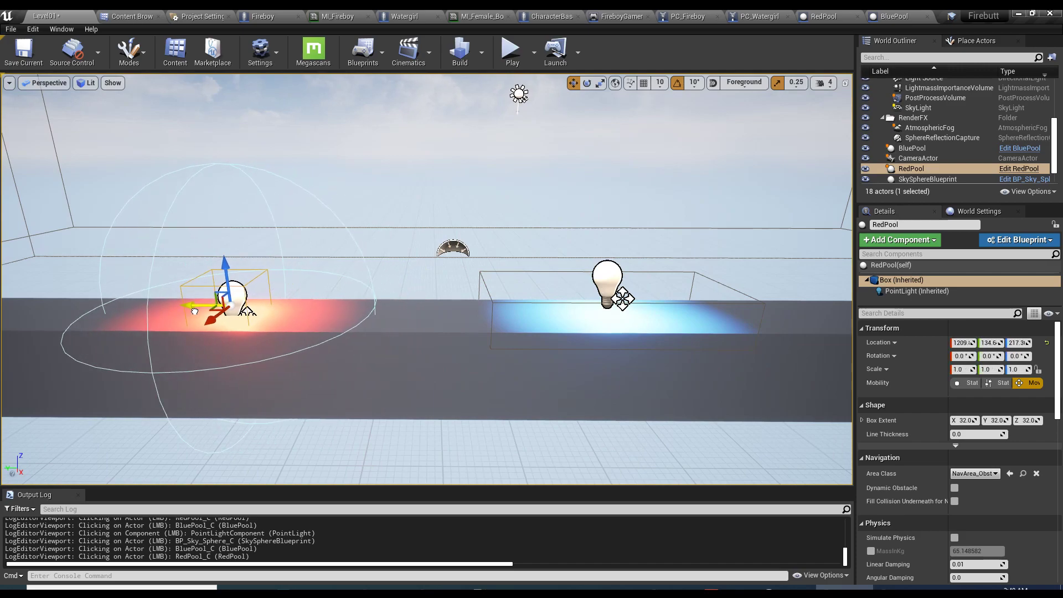
- Match RedPool's box scale to BluePool's 1.75, 4.0, 0.75
click(603, 283)
click(896, 279)
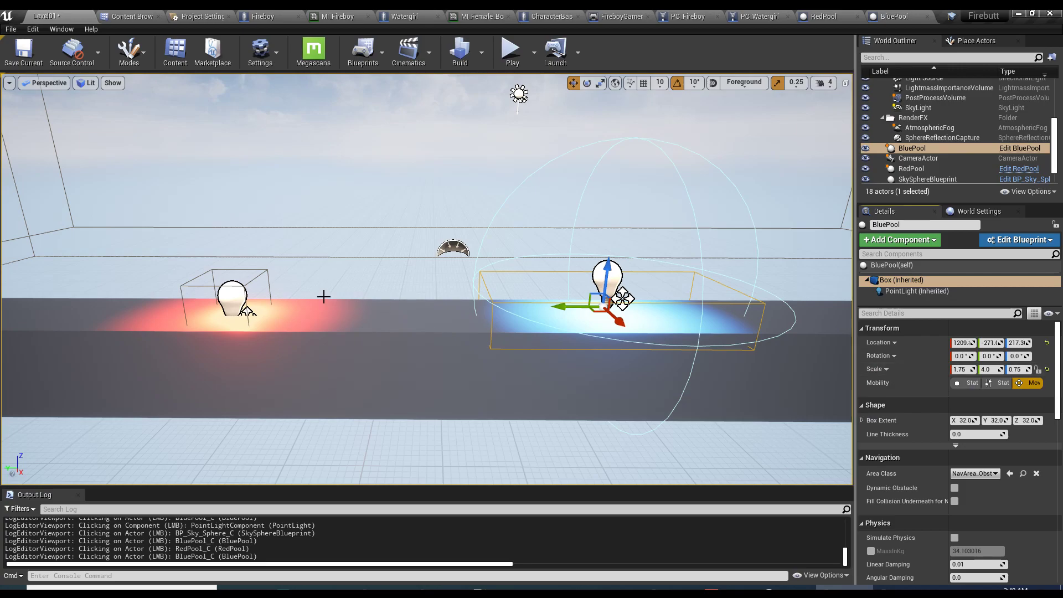
click(323, 296)
click(899, 281)
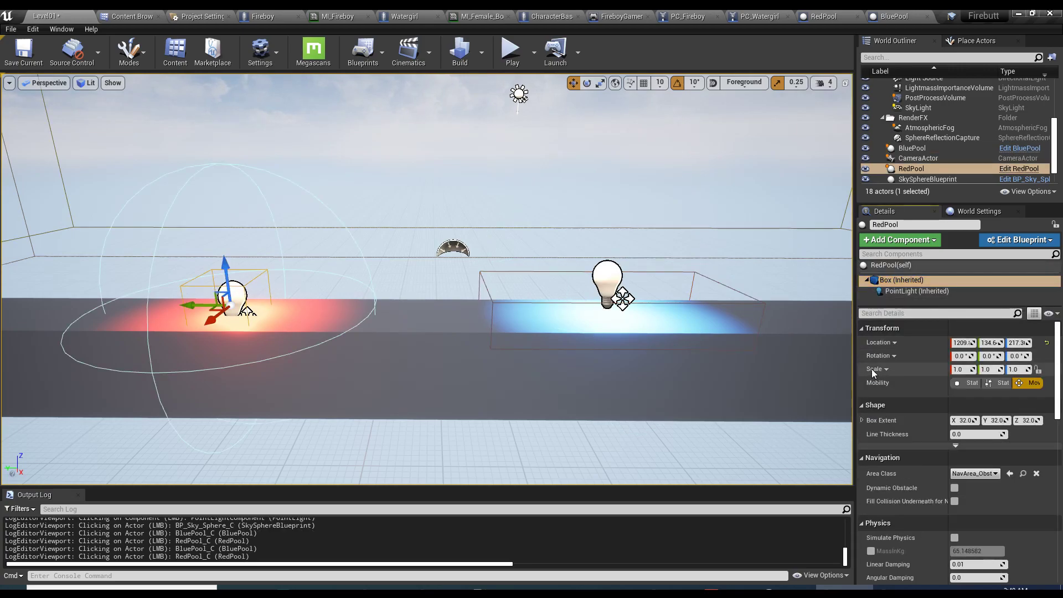
key(f)
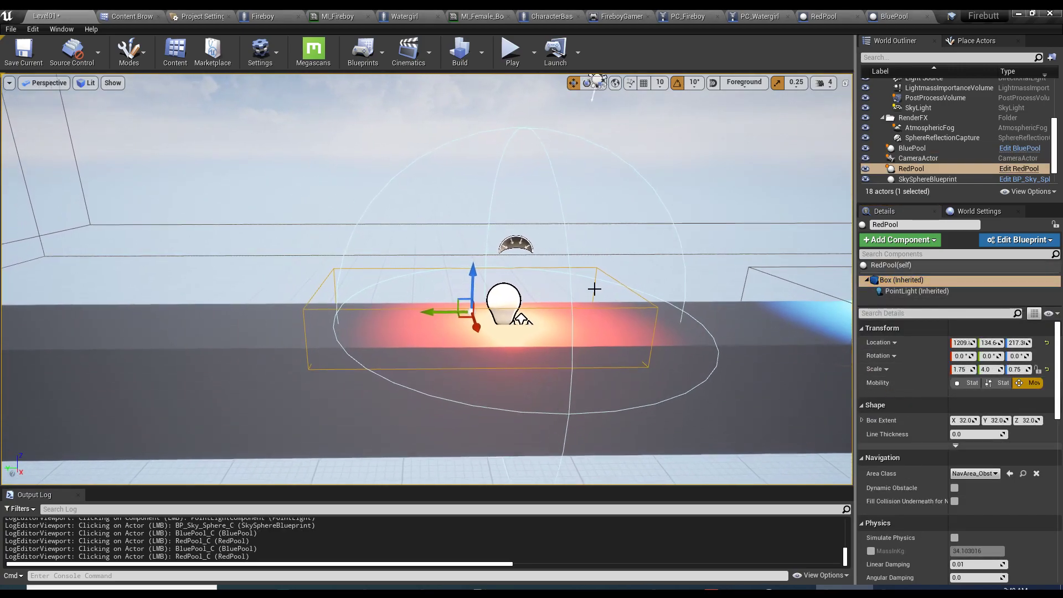
- Shift RedPool's point light sideways, then undo the last move
click(908, 291)
drag(483, 313, 452, 312)
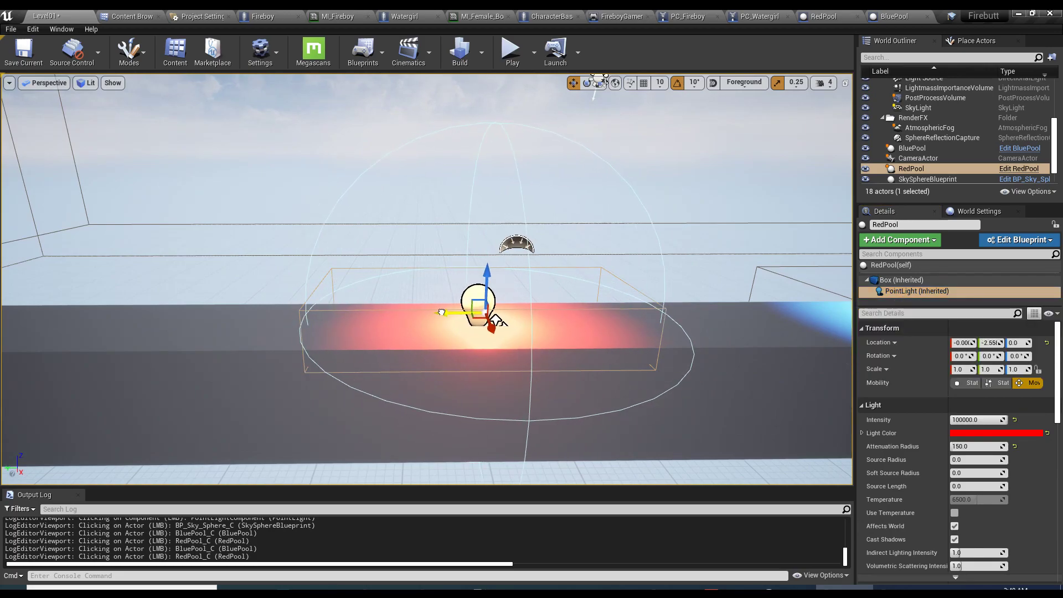
key(f)
right_drag(453, 328, 410, 347)
drag(410, 347, 322, 346)
key(ctrl+z)
- Reselect RedPool after comparing with BluePool, then start a play-in-editor session
click(460, 341)
click(460, 342)
click(630, 350)
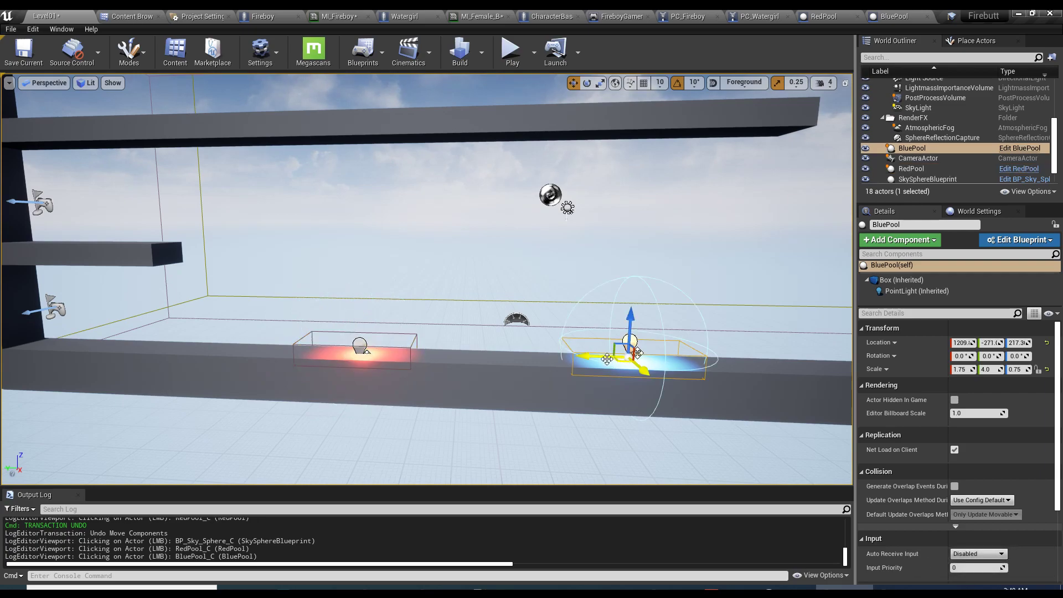
click(362, 348)
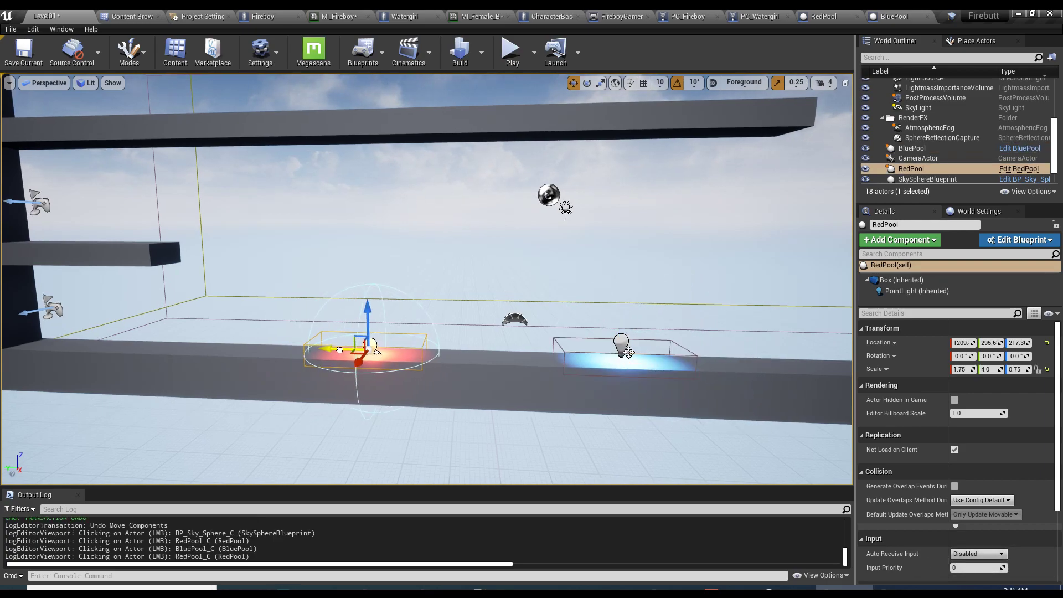
click(503, 44)
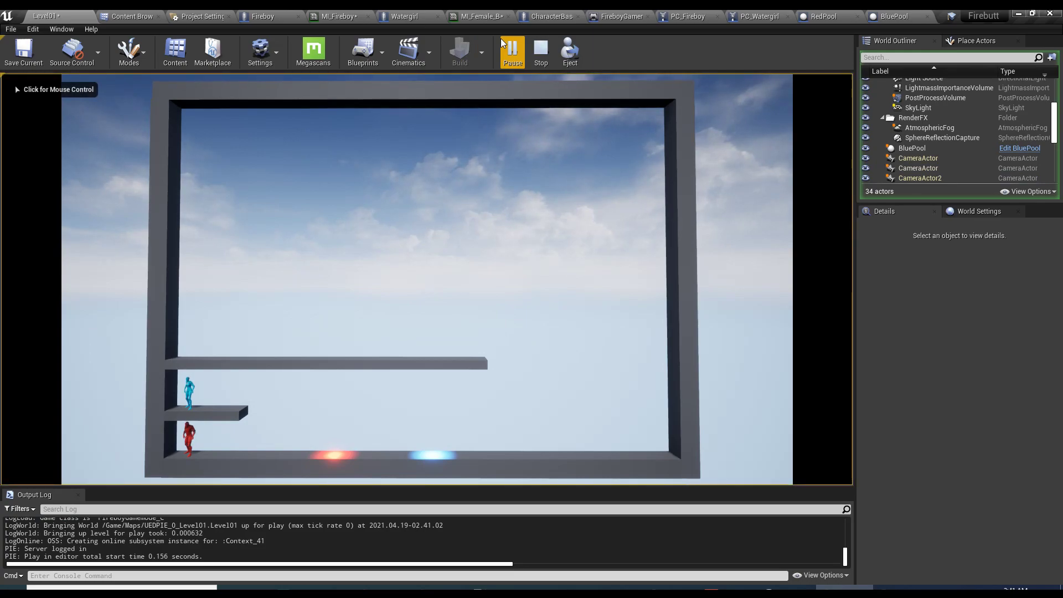
- Jump Watergirl off the ledge and run her right into the red pool
click(503, 139)
key(w)
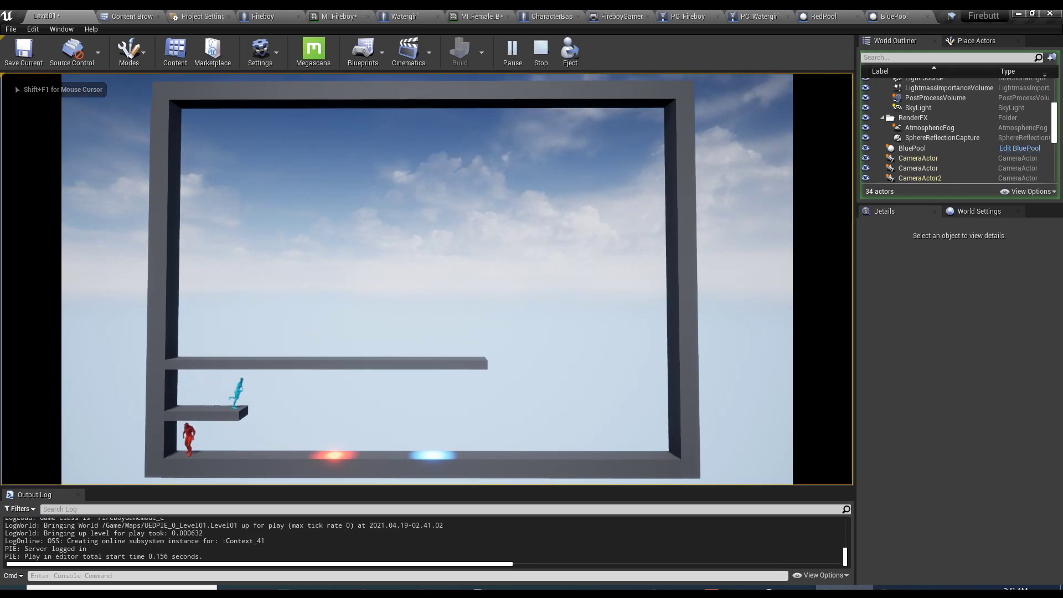
key(w)
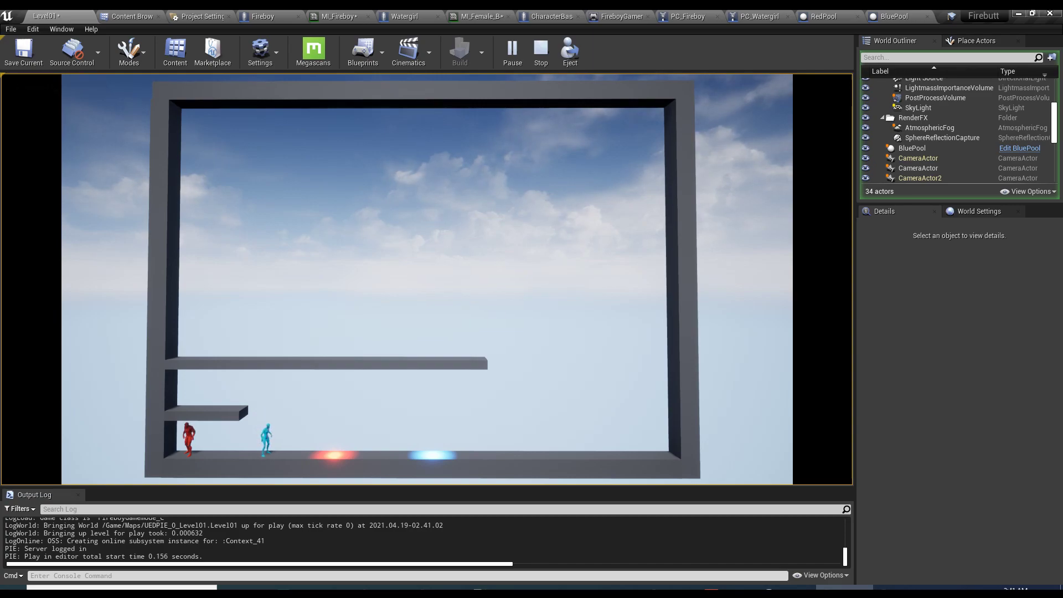
key(d)
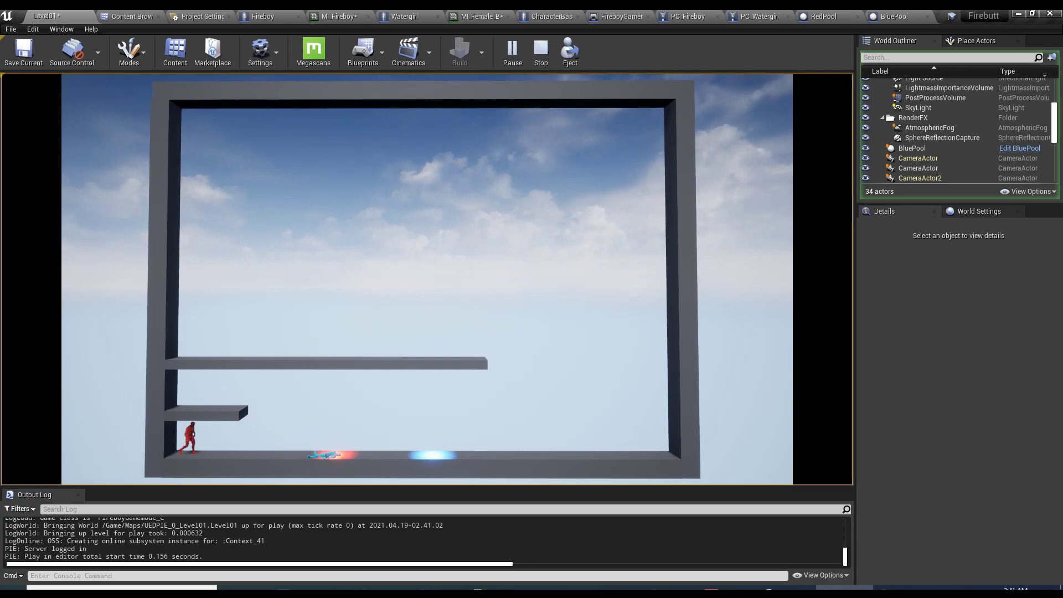
- Run and jump Fireboy along the floor toward the pools
key(Right)
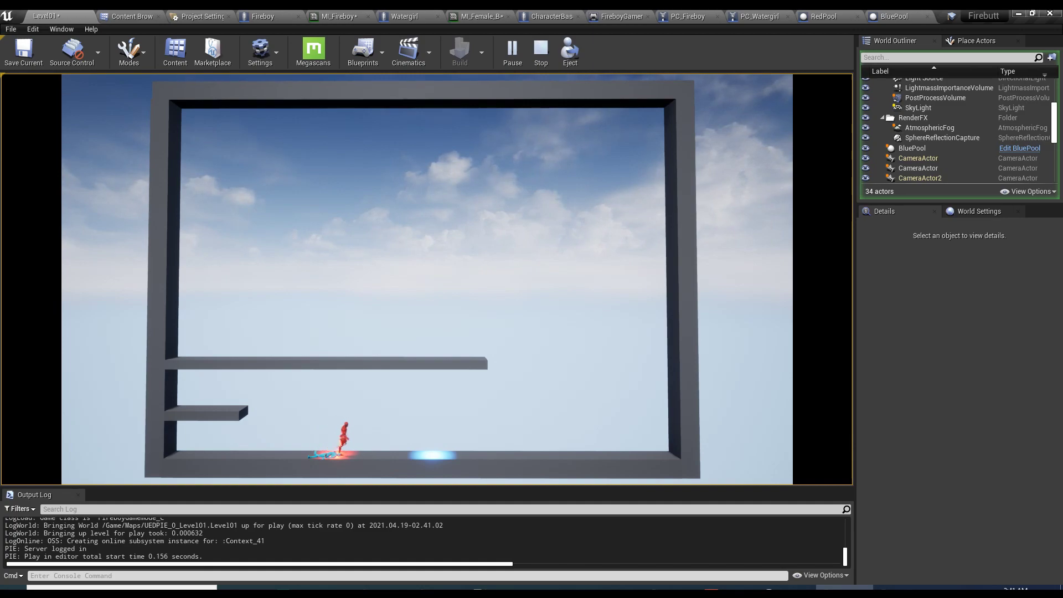
key(Up)
key(Left)
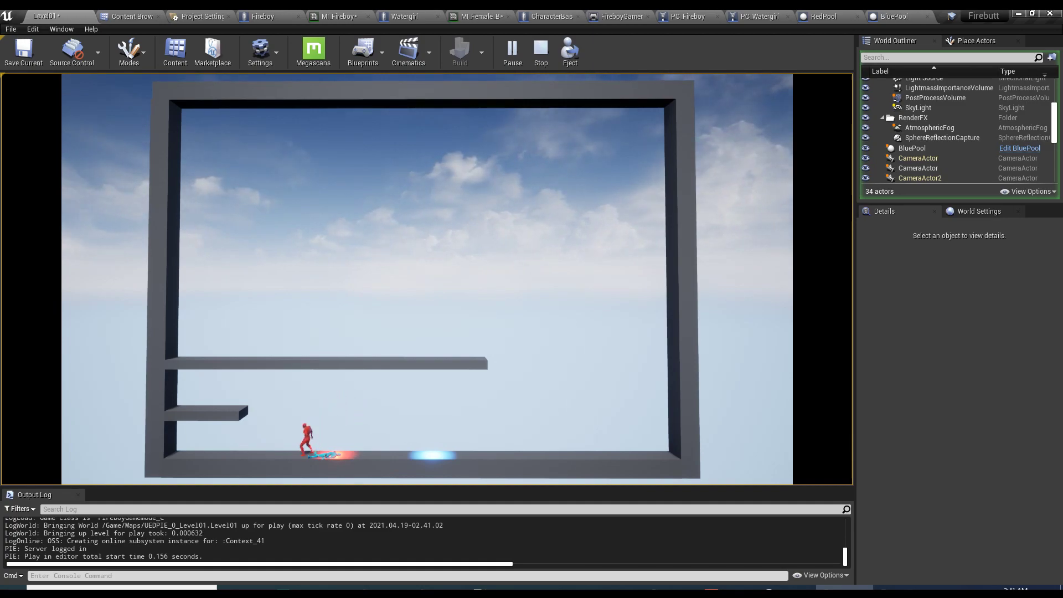
key(Right)
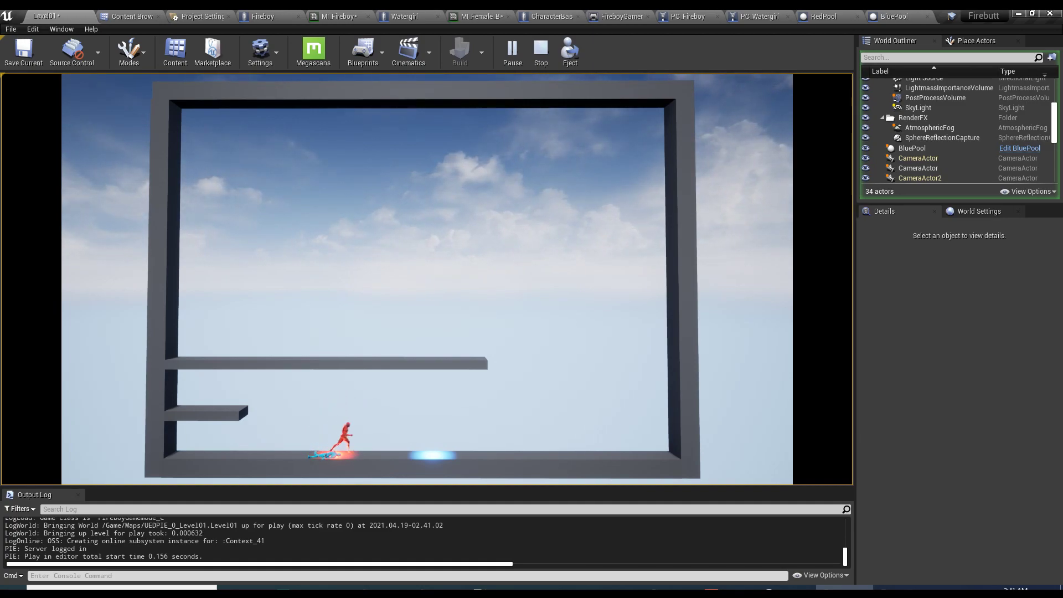
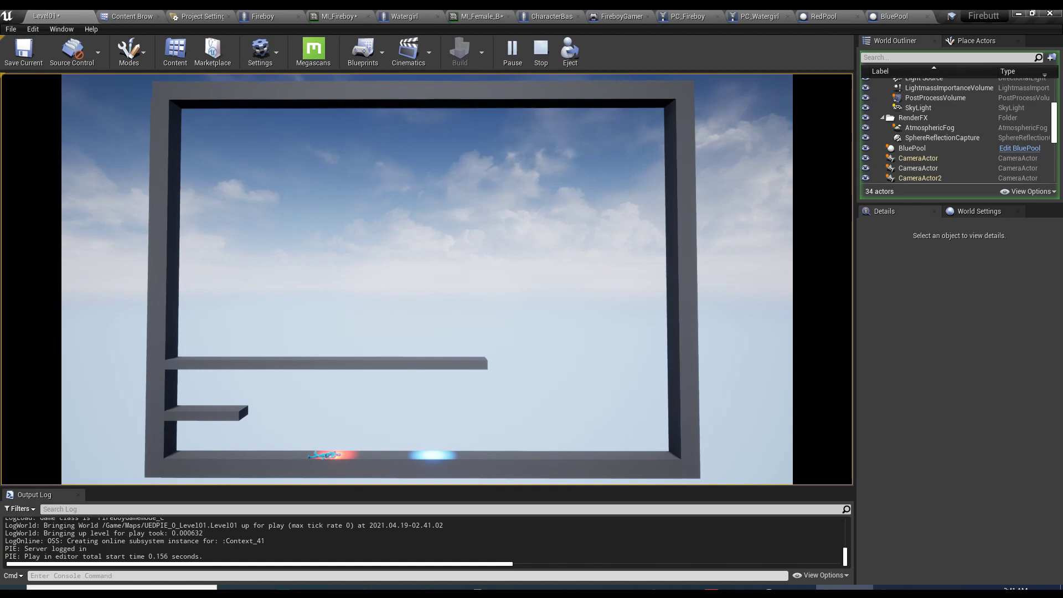
- Add a Capsule Component reference beside CharacterBase's KillPlayer nodes and run a standalone test
key(Escape)
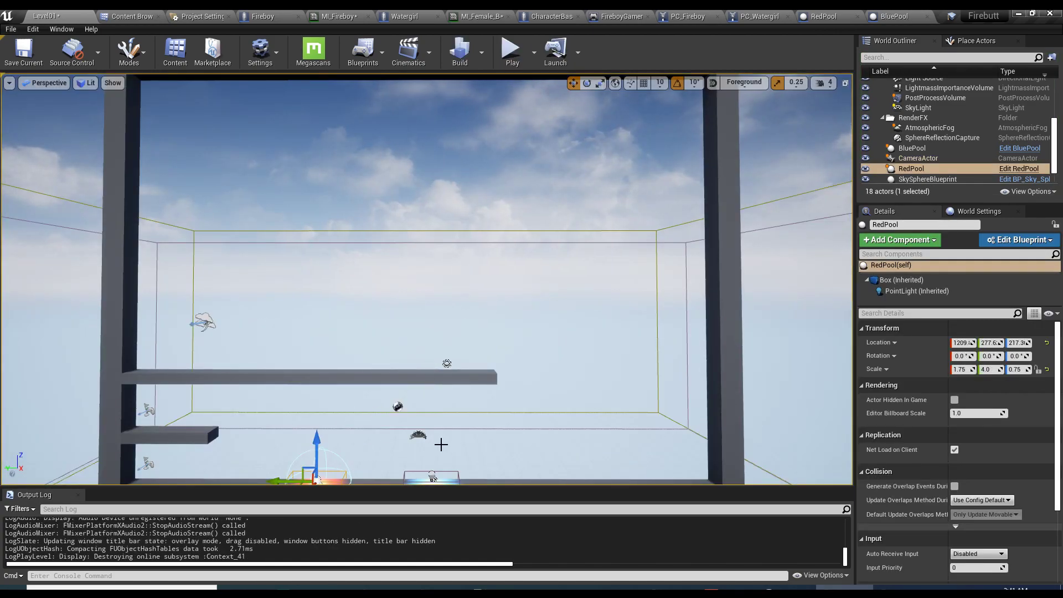
click(542, 16)
right_drag(564, 201, 465, 213)
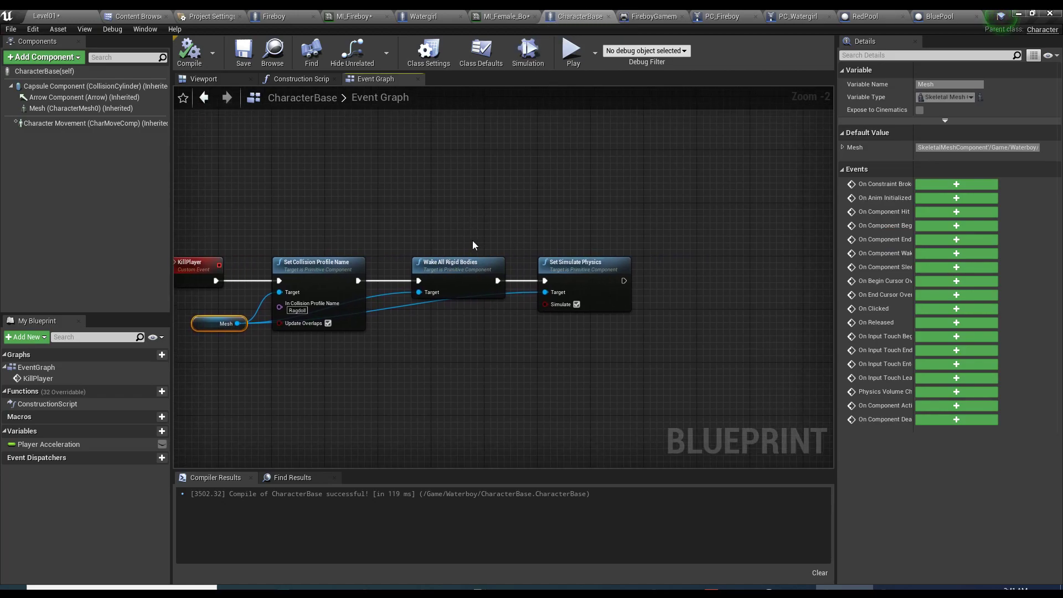
click(62, 89)
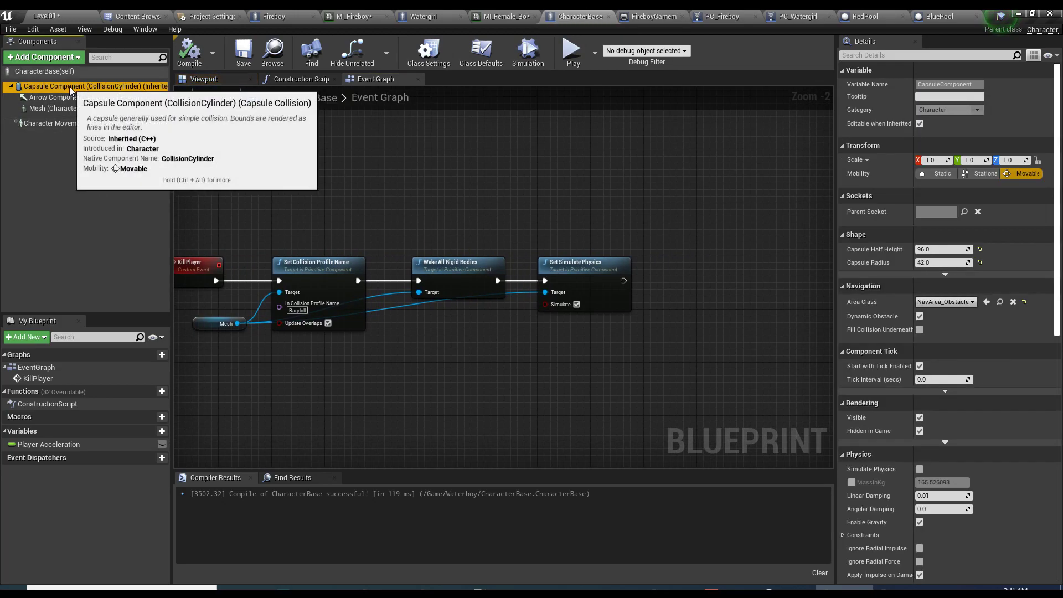
drag(68, 86, 331, 293)
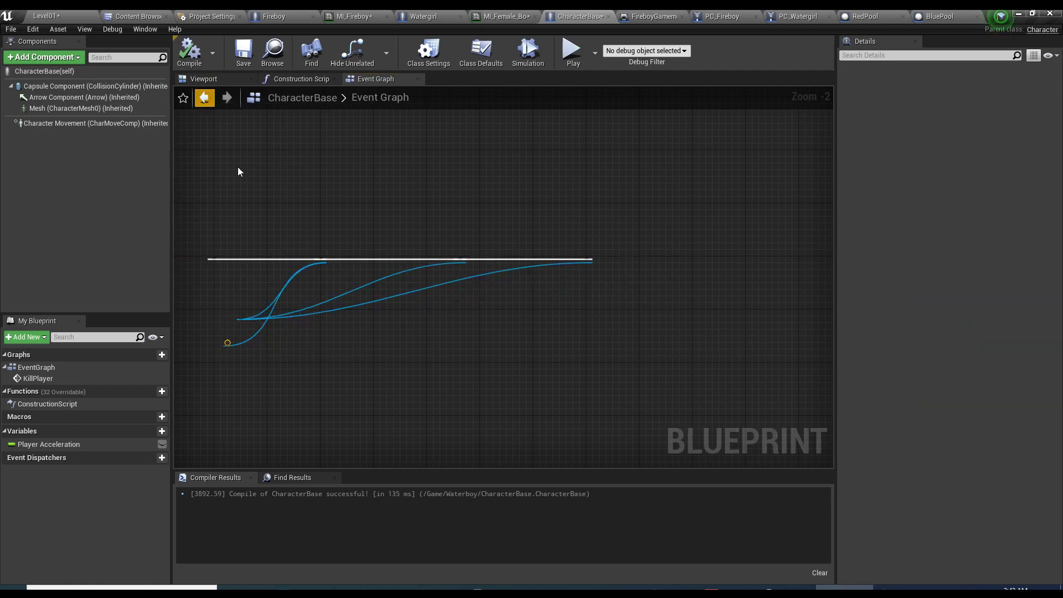
click(572, 50)
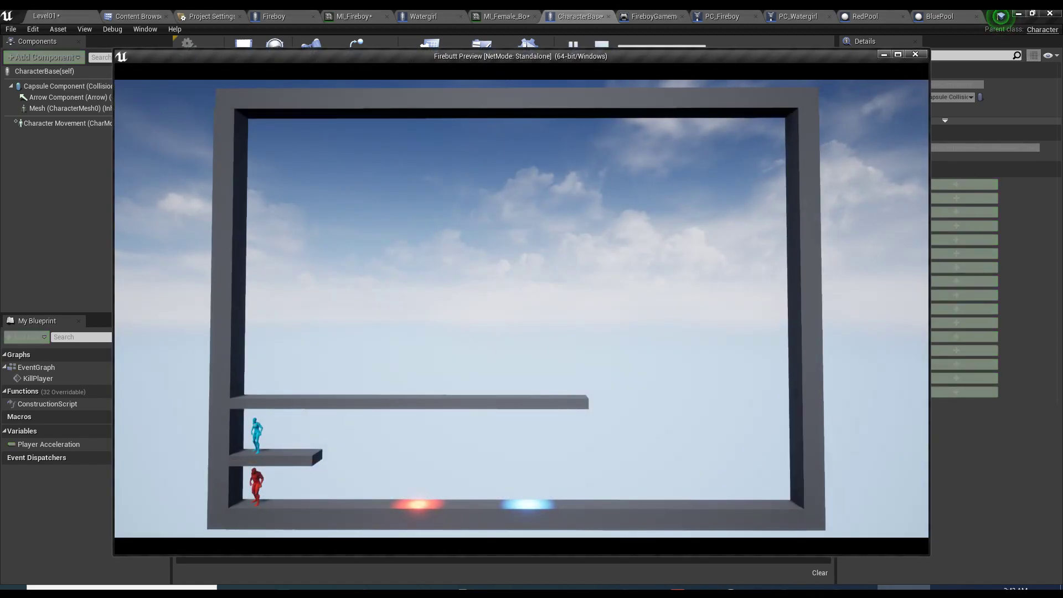
- Walk Watergirl and Fireboy right across the pools in the standalone preview, then close it
key(d)
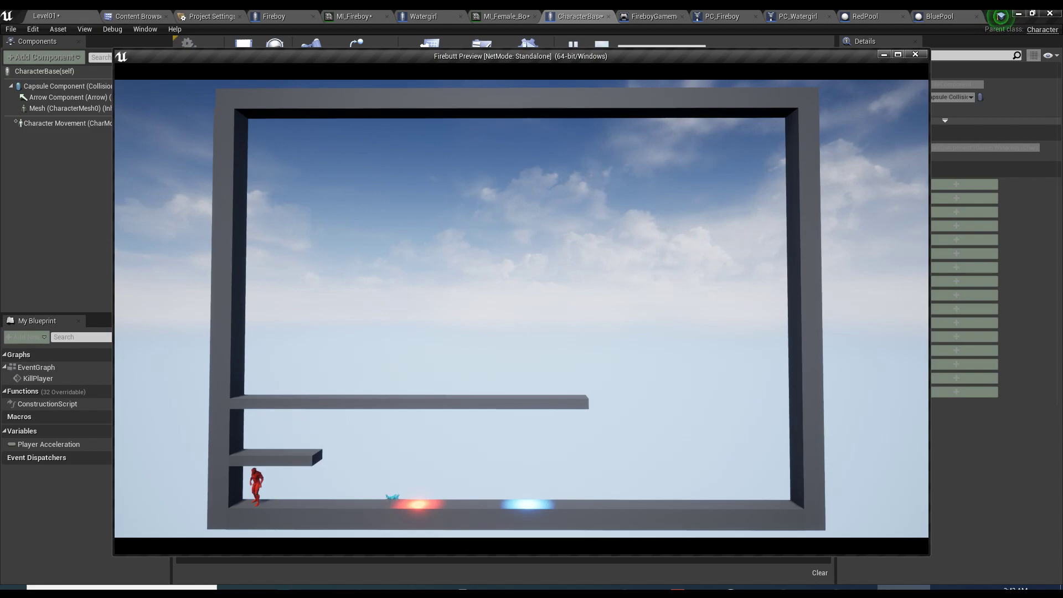
key(Right)
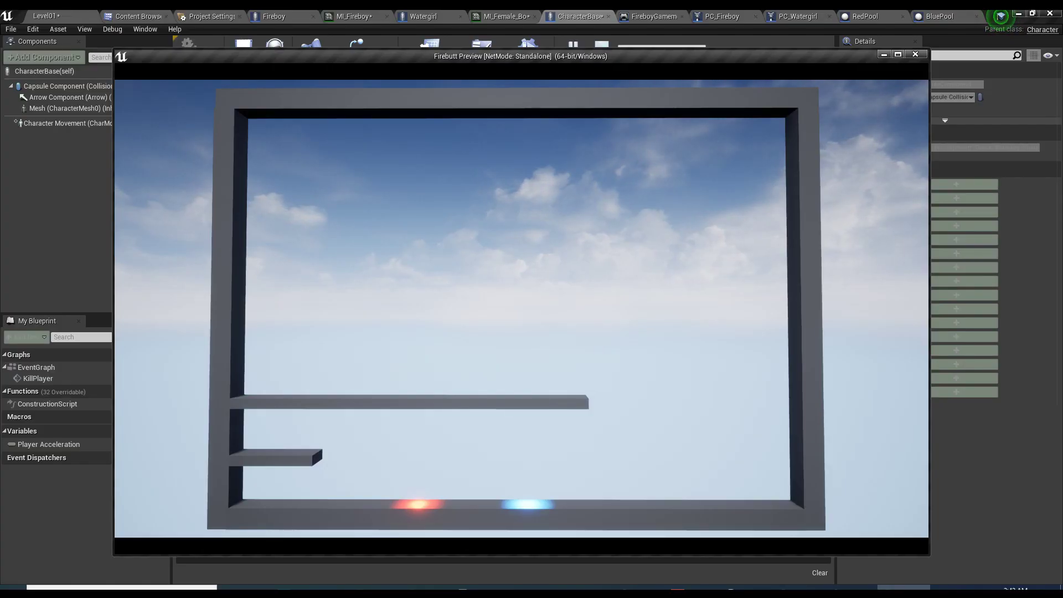
key(Escape)
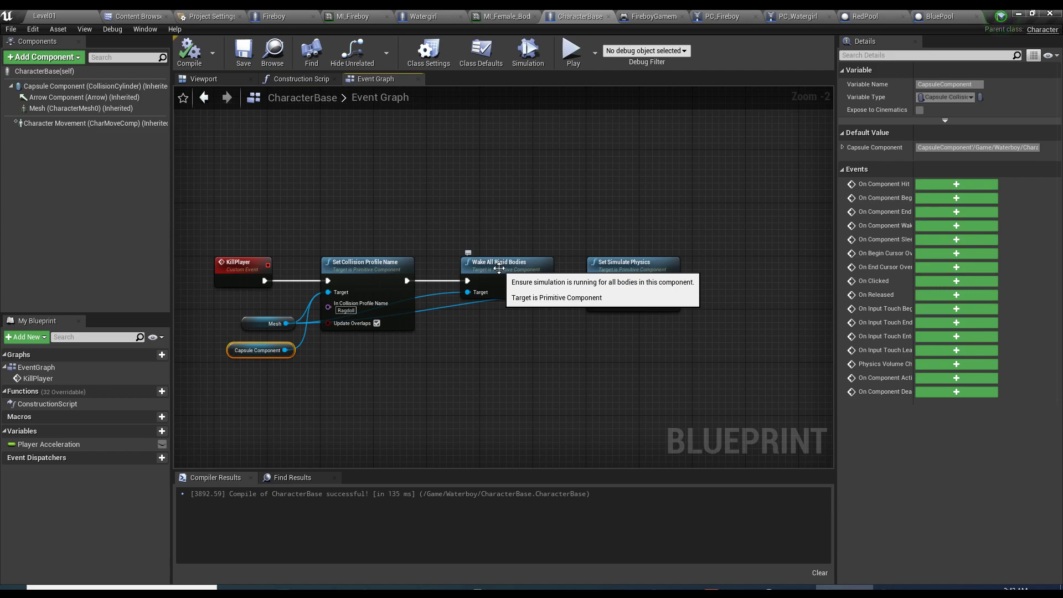
- Replay the browser Fireboy and Watergirl level as a reference until Game Over, then return to Unreal
key(alt+Tab)
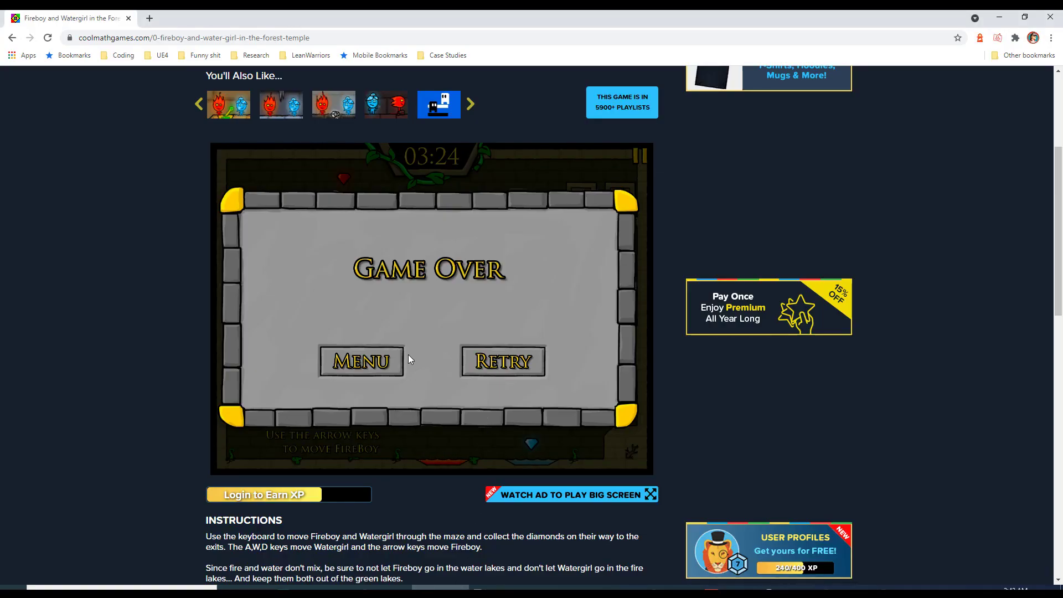
click(498, 360)
key(d)
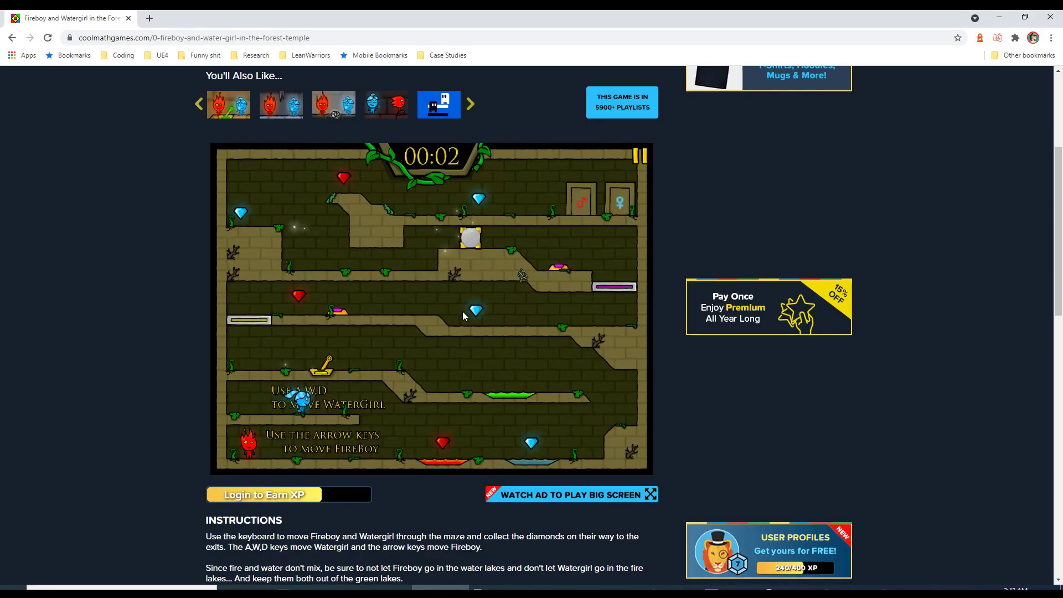
key(Right)
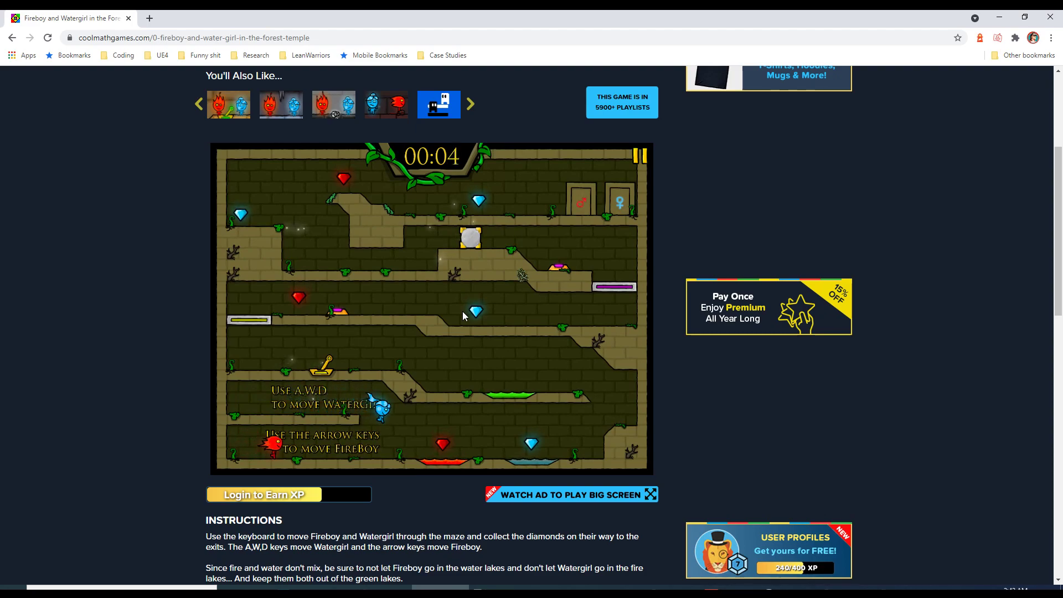
key(Right)
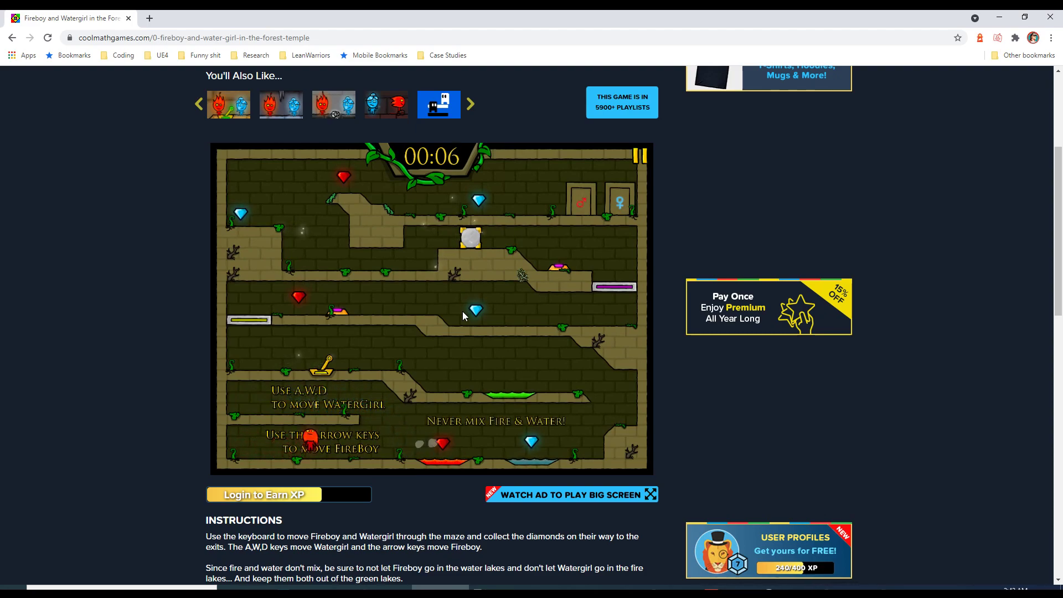
key(Up)
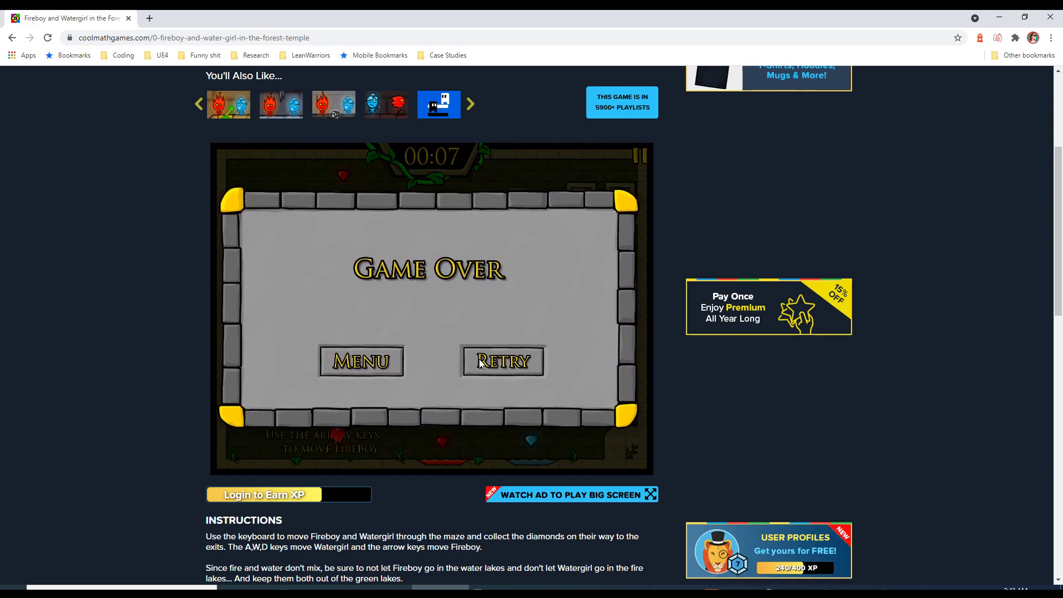
click(516, 357)
key(alt+Tab)
right_drag(490, 204, 430, 227)
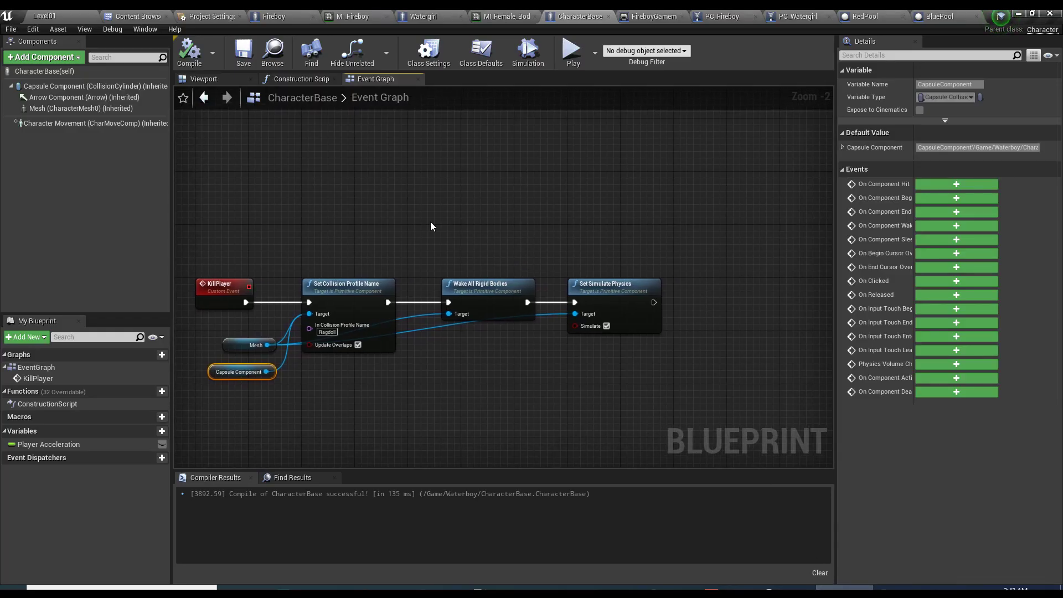
- Create a Widget Blueprint named DeathScreen in the Waterboy folder and open it
click(138, 16)
right_click(503, 168)
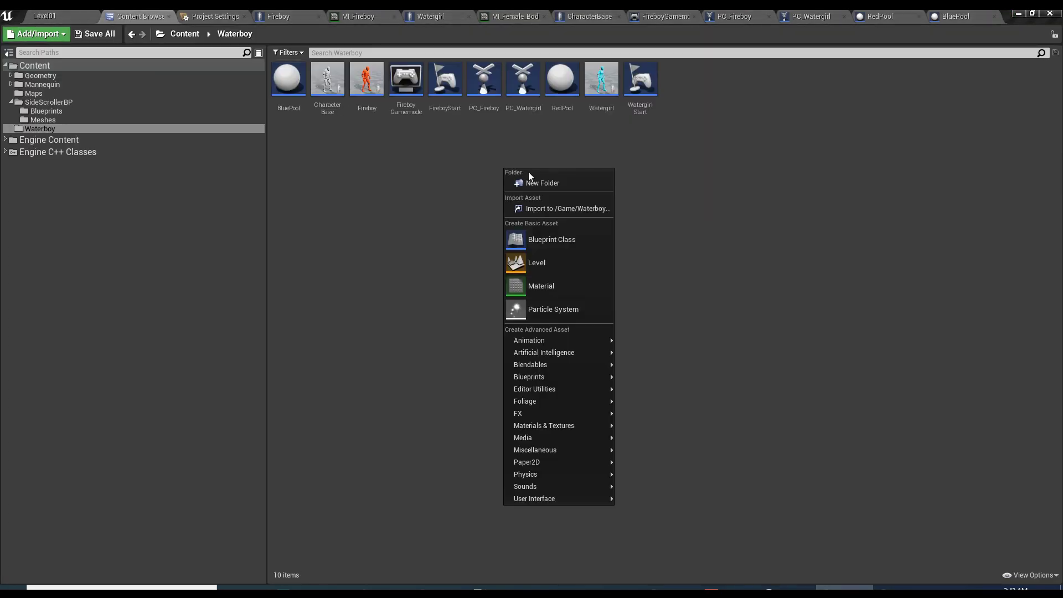
mouse_move(555, 499)
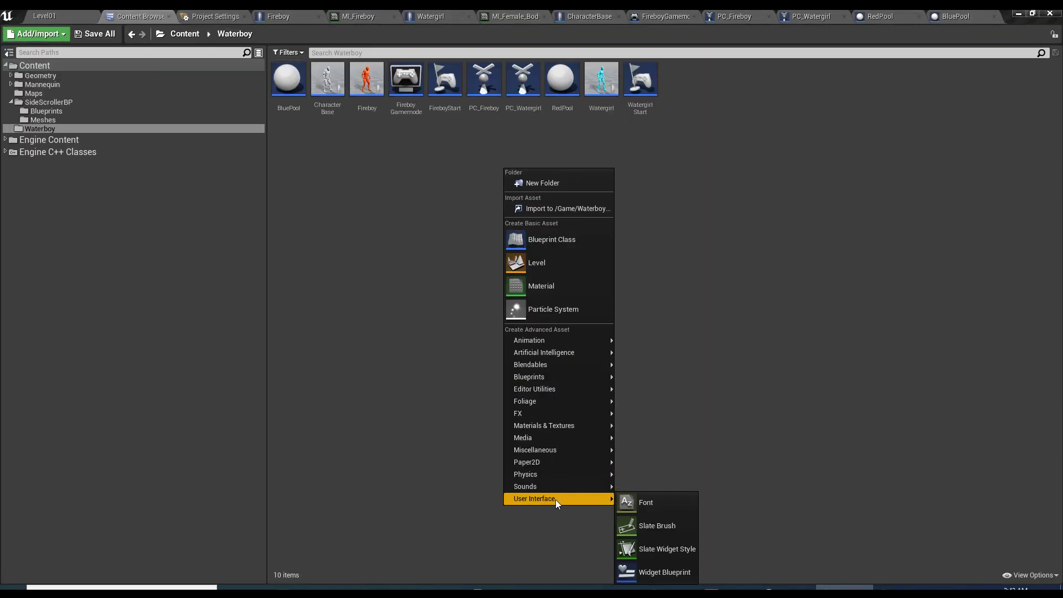
click(646, 569)
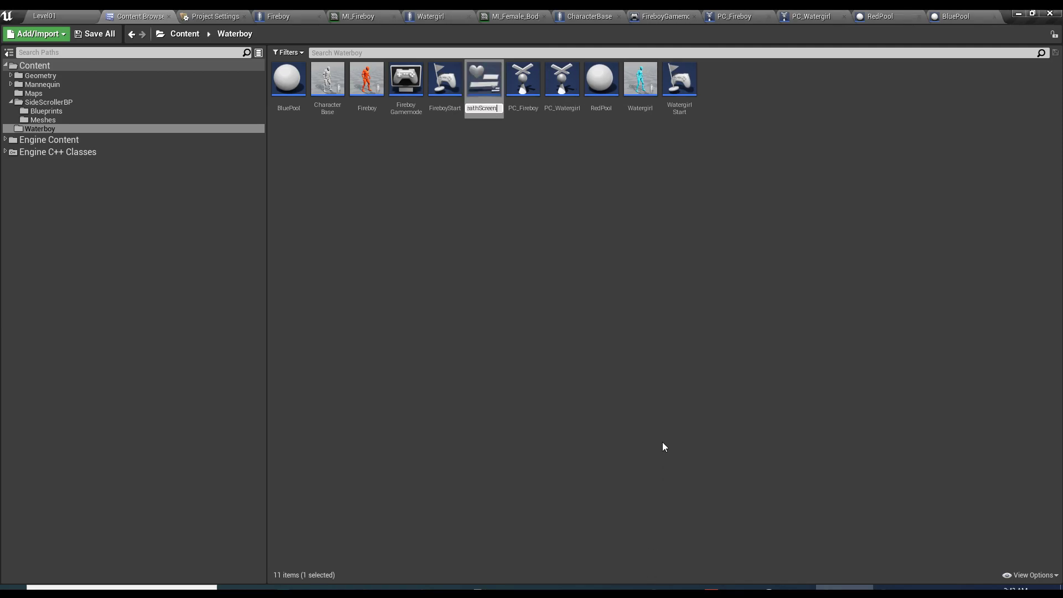
key(Return)
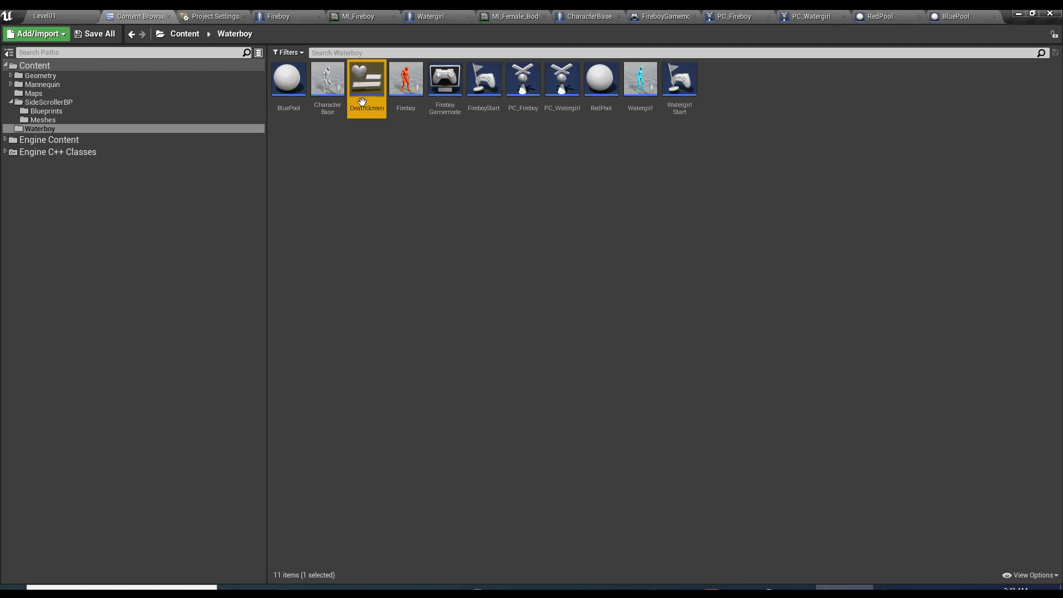
double_click(363, 100)
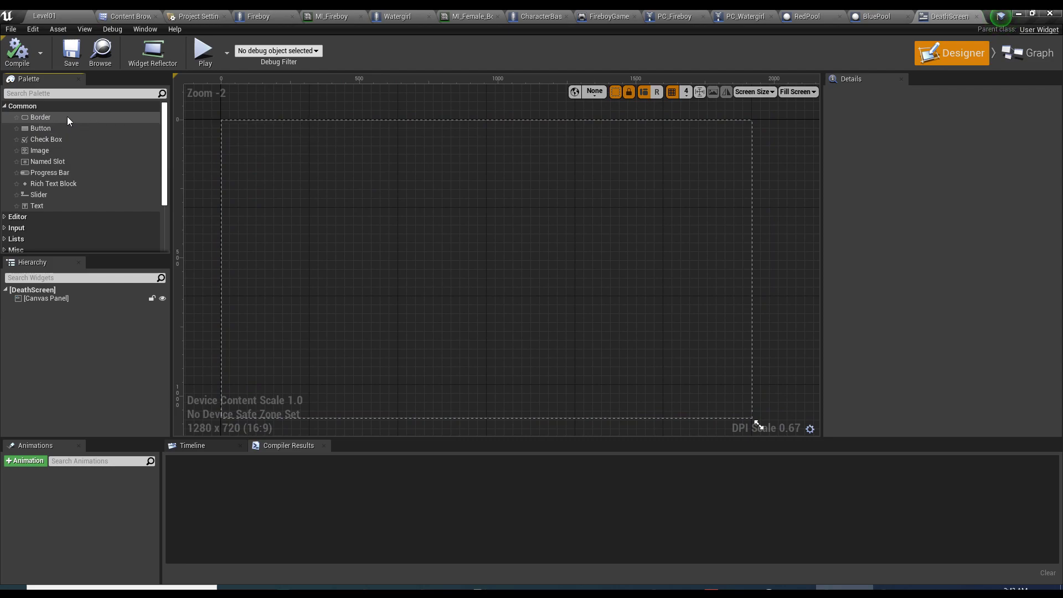
- Add a Border anchored to the screen centre at position X 0, Y 0
drag(67, 116, 49, 308)
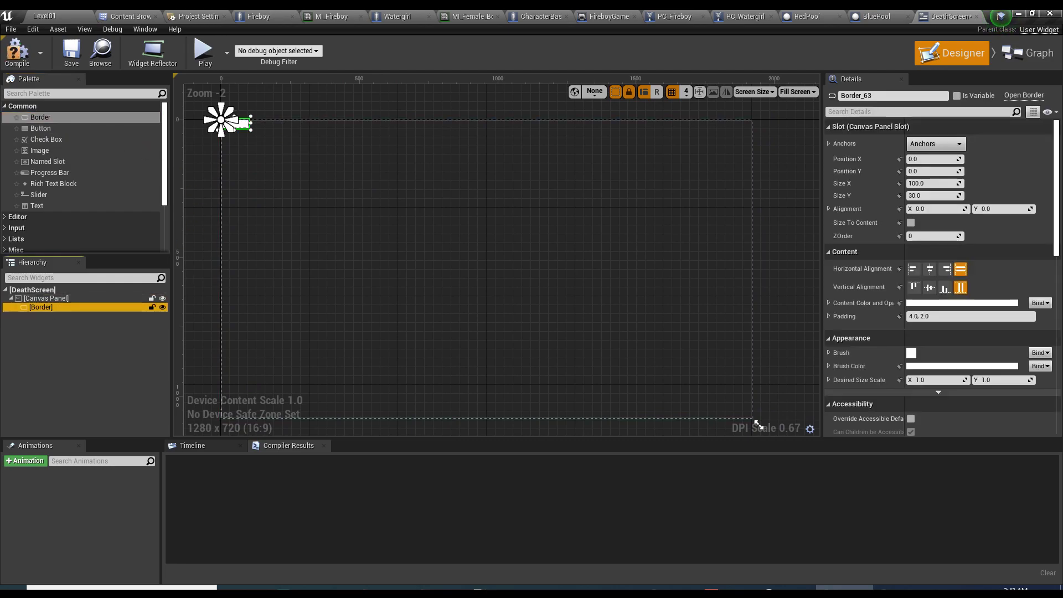
click(935, 143)
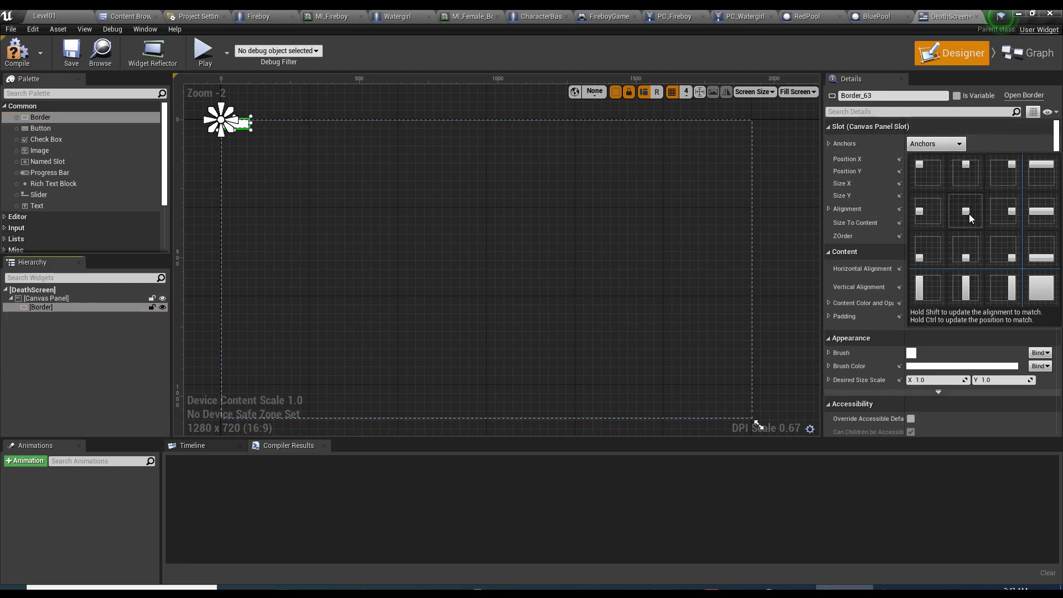
click(968, 214)
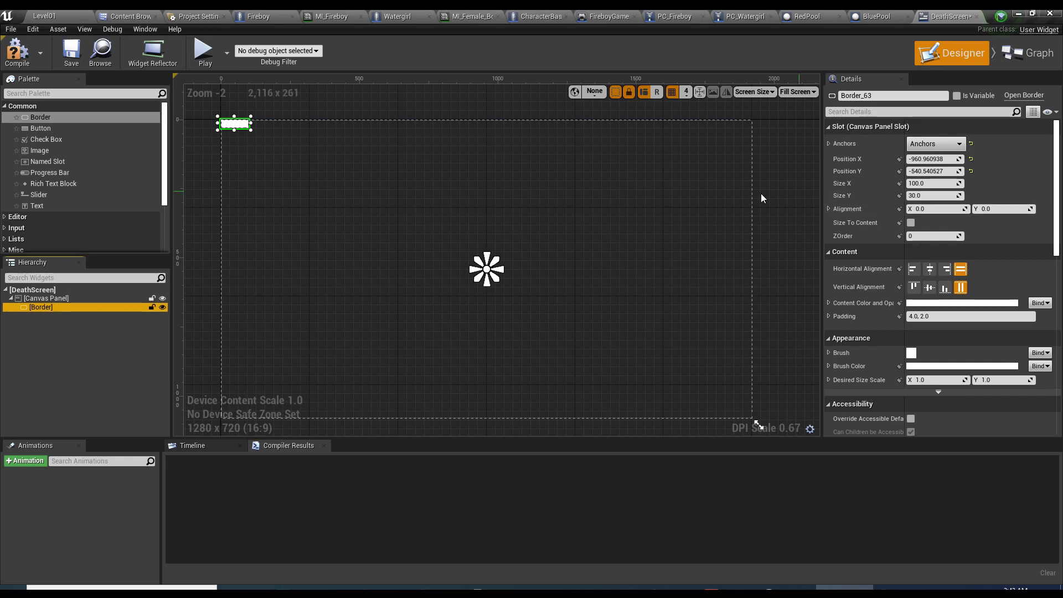
click(935, 160)
text(0)
click(938, 171)
text(0)
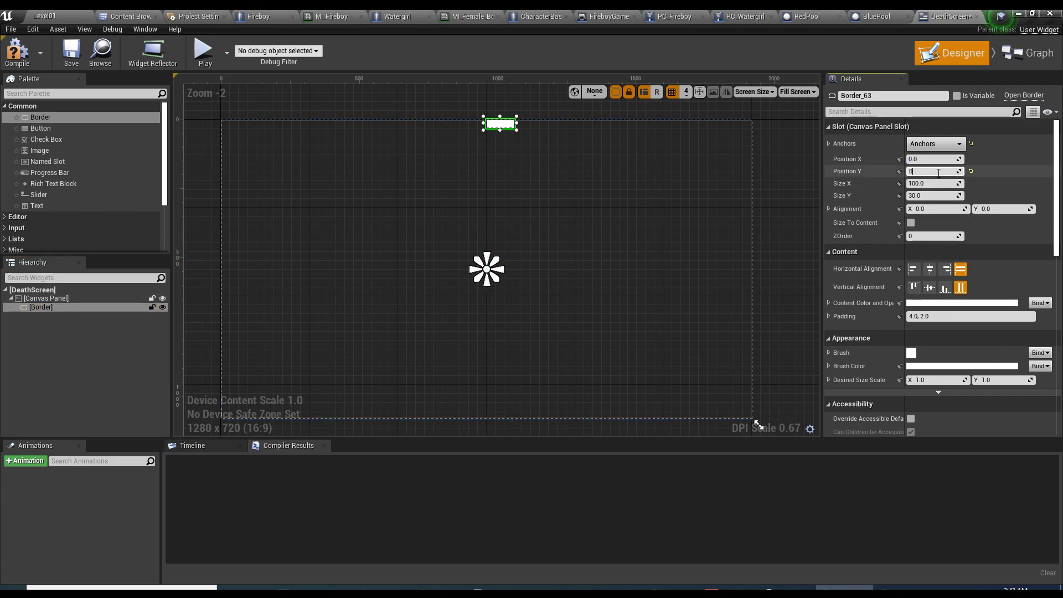
key(Return)
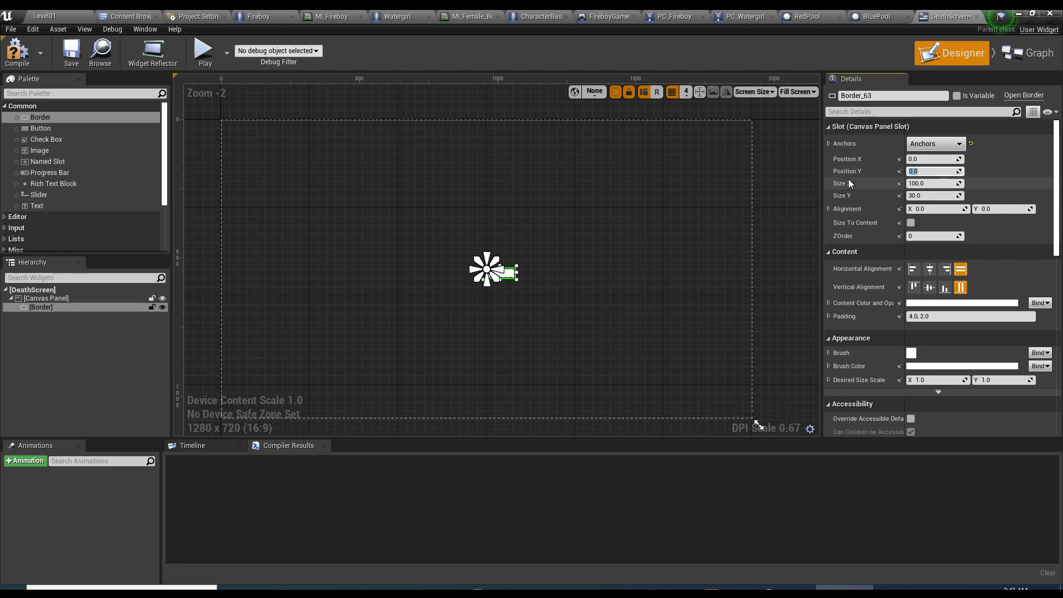
- Widen the Border, set its alignment to 0.5/0.5, and compile and save
drag(920, 184, 985, 197)
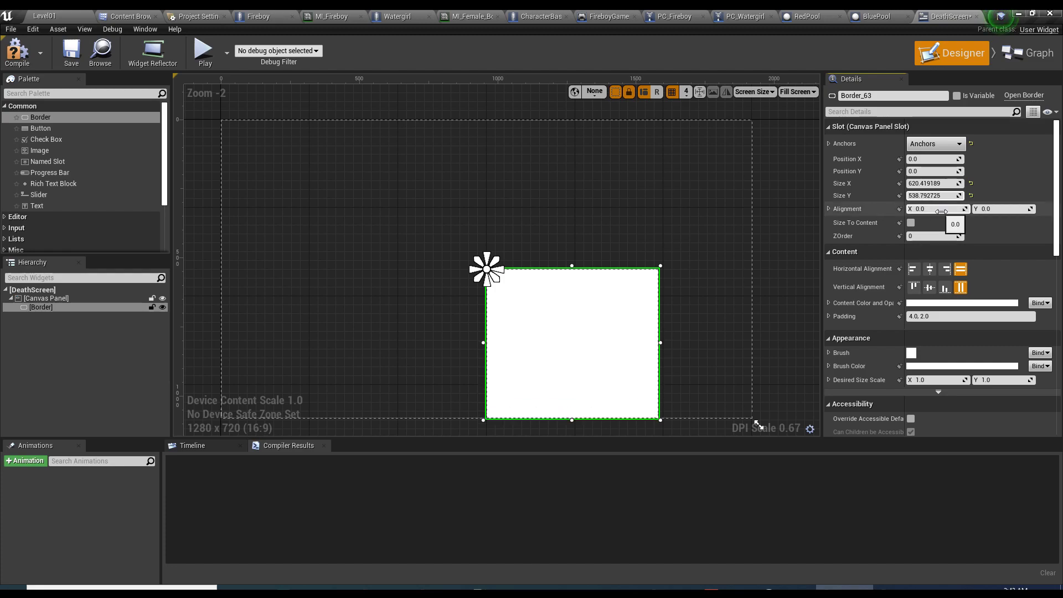
click(944, 208)
text(0.5)
key(Tab)
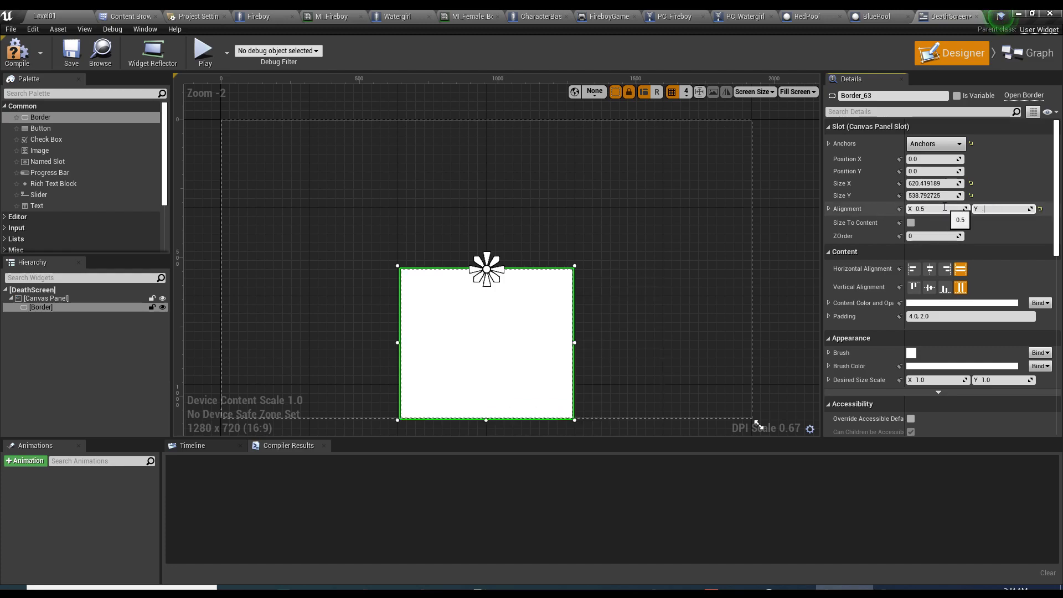
text(.5)
key(Return)
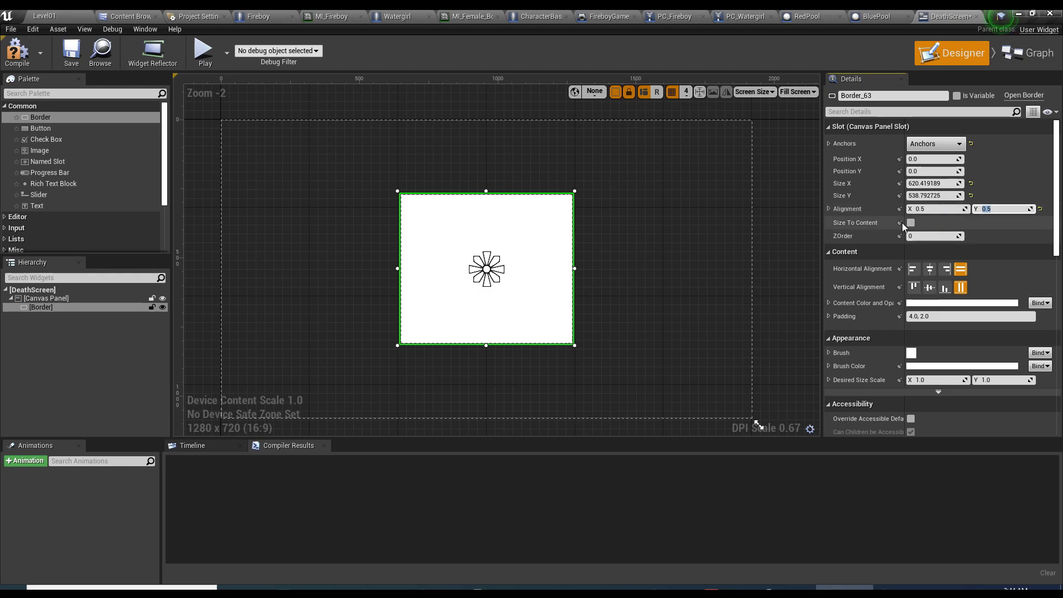
click(71, 52)
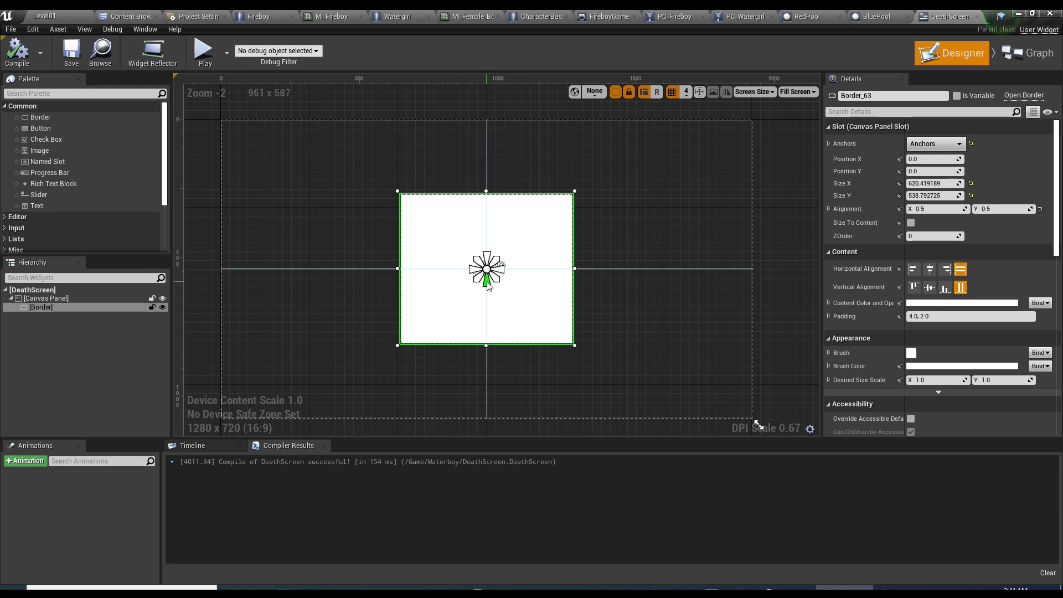
- Nest a Vertical Box inside the Border
click(54, 298)
click(54, 307)
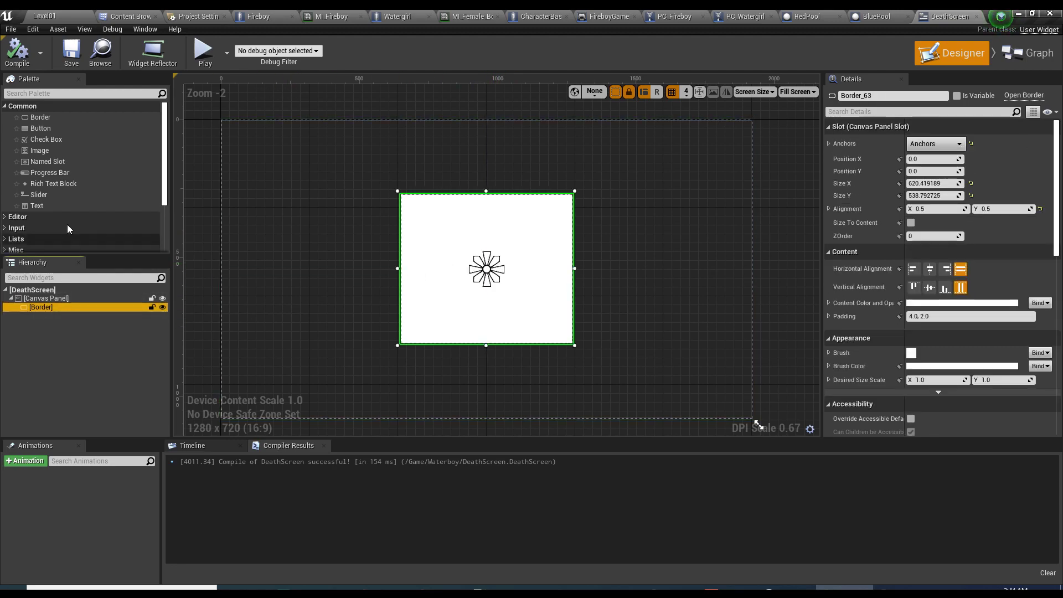
click(40, 93)
text(vertical)
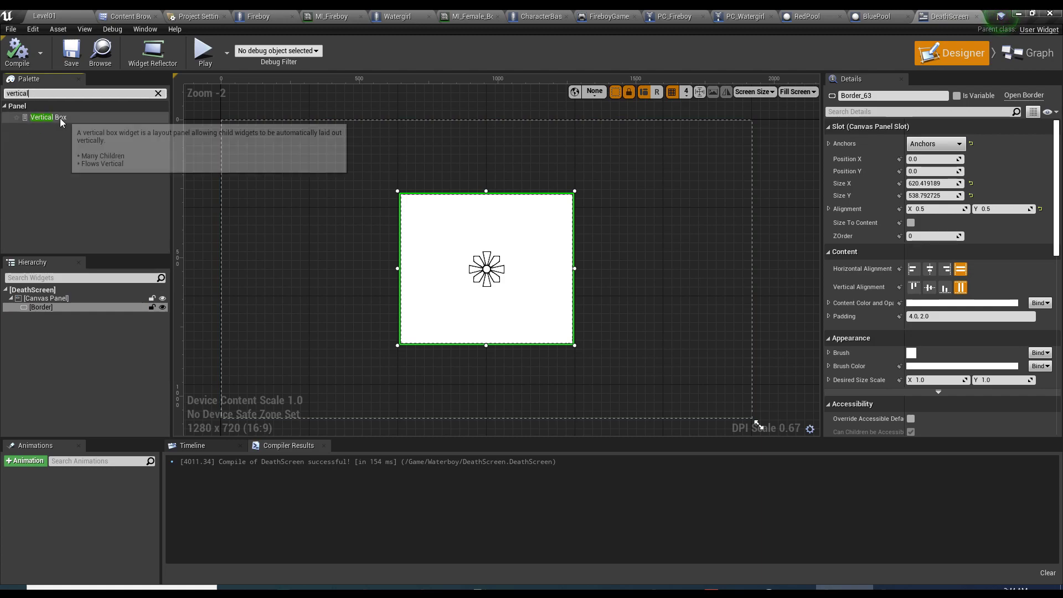
drag(49, 117, 50, 307)
click(70, 316)
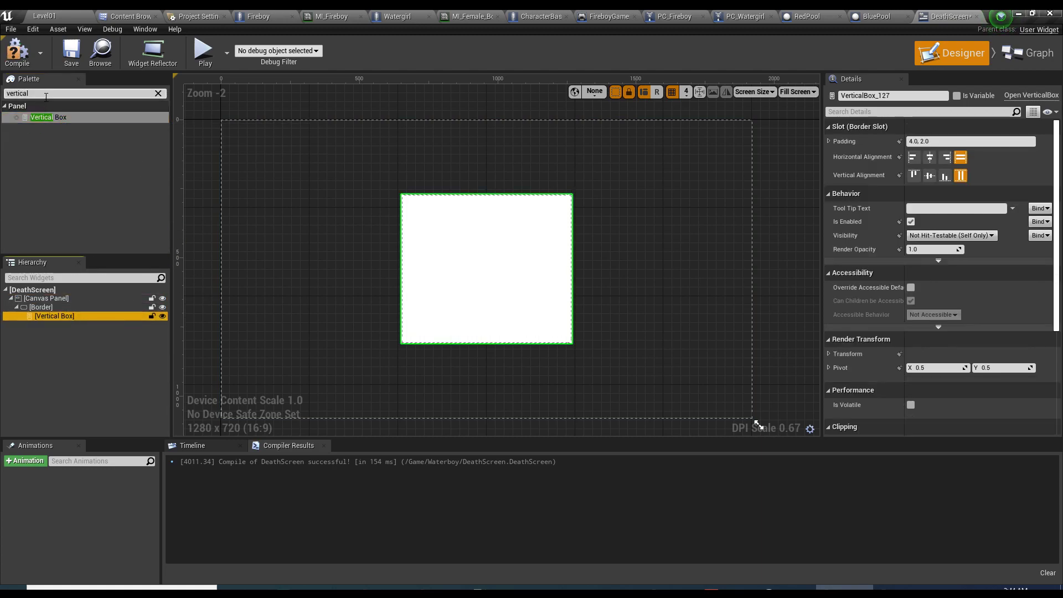
- Place a Text block inside the Vertical Box
click(66, 93)
text(text)
drag(63, 126, 64, 317)
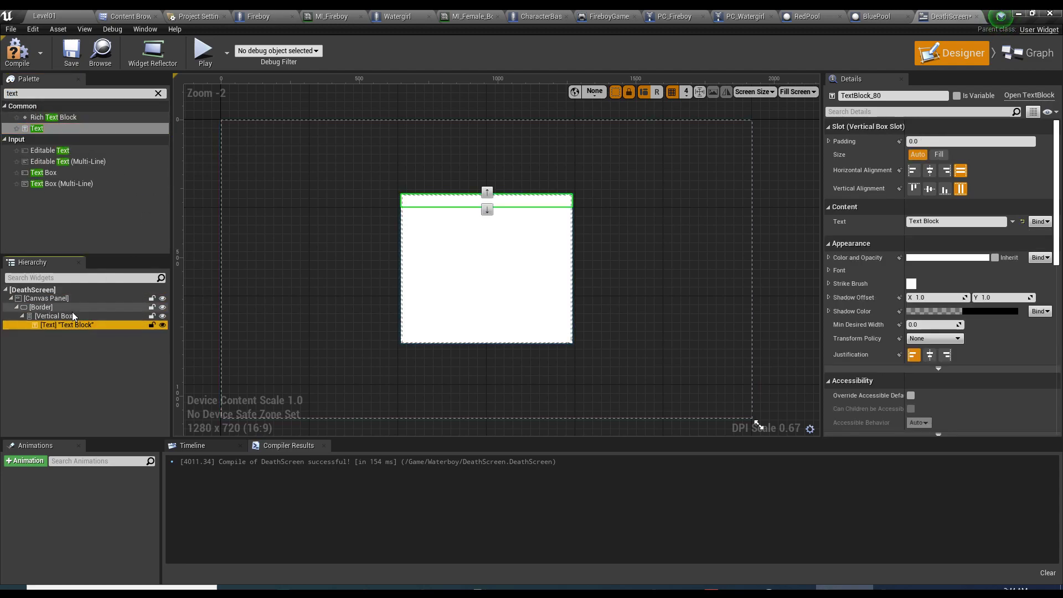
click(61, 307)
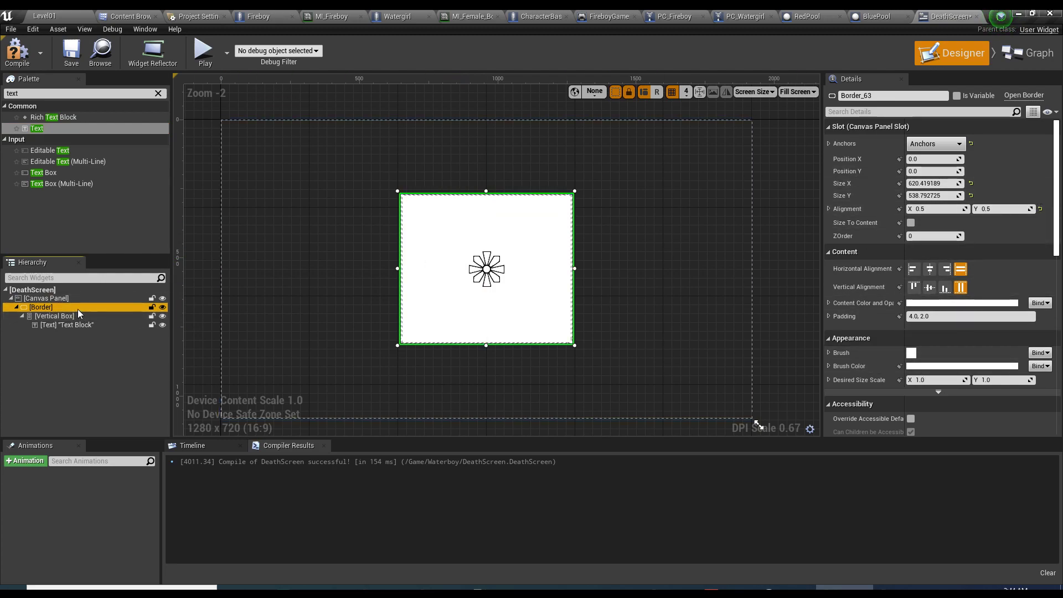
click(829, 365)
- Set the Border's brush colour to dark khaki (R 0.260417, G 0.249898, B 0.159499)
click(910, 366)
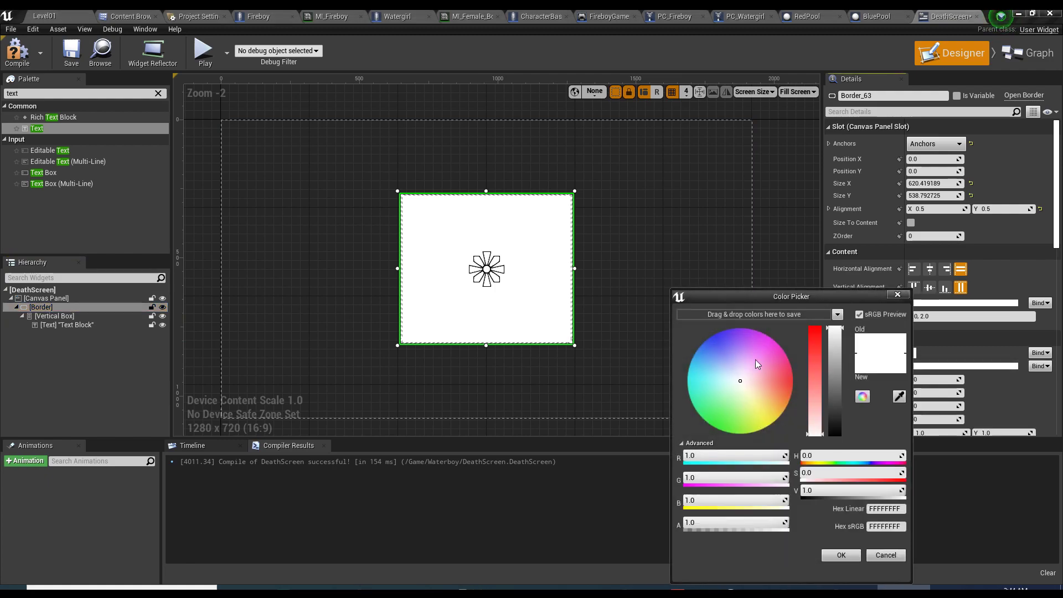
mouse_move(755, 360)
mouse_down()
mouse_move(696, 341)
mouse_move(690, 321)
mouse_move(748, 323)
mouse_move(725, 353)
mouse_move(738, 407)
mouse_move(713, 375)
mouse_up()
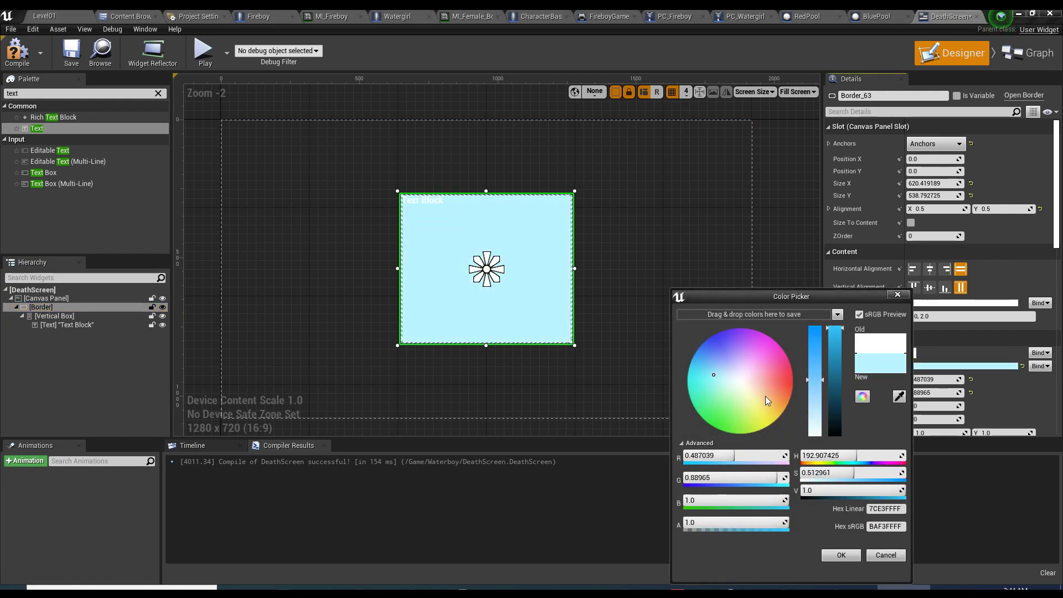
drag(765, 396, 752, 397)
drag(834, 388, 836, 410)
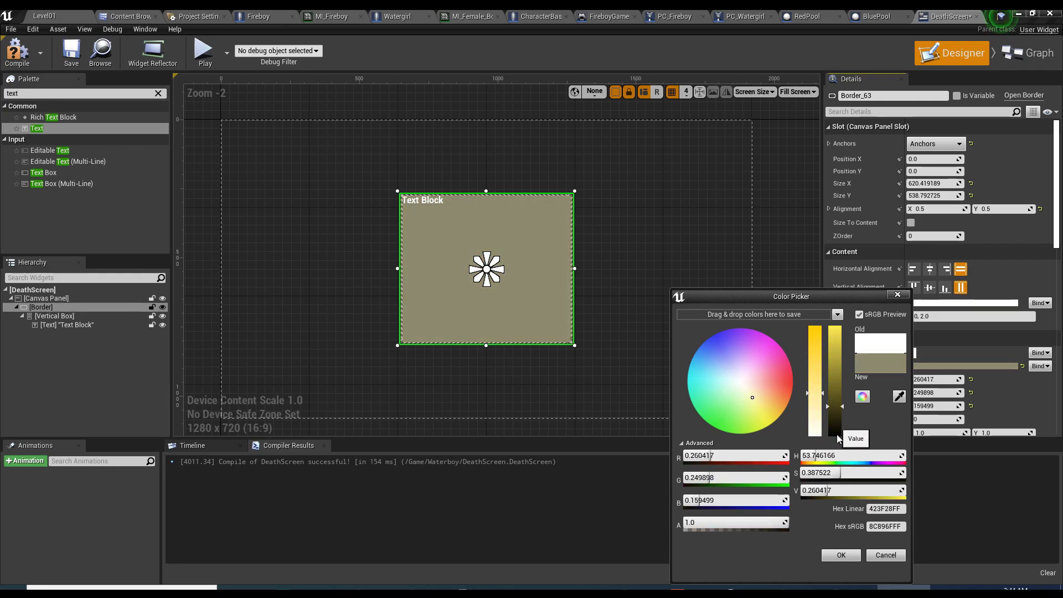
click(841, 555)
scroll(434, 269, up, 2)
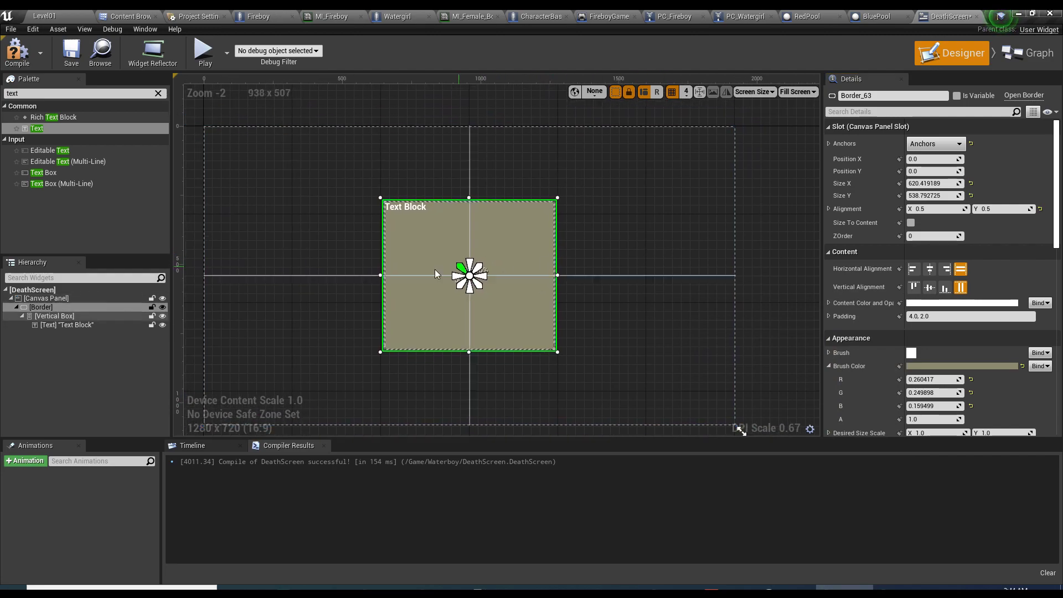
click(377, 211)
- Make the text block read 'GAME OVER', horizontally centred with a top padding of 20
scroll(320, 293, up, 1)
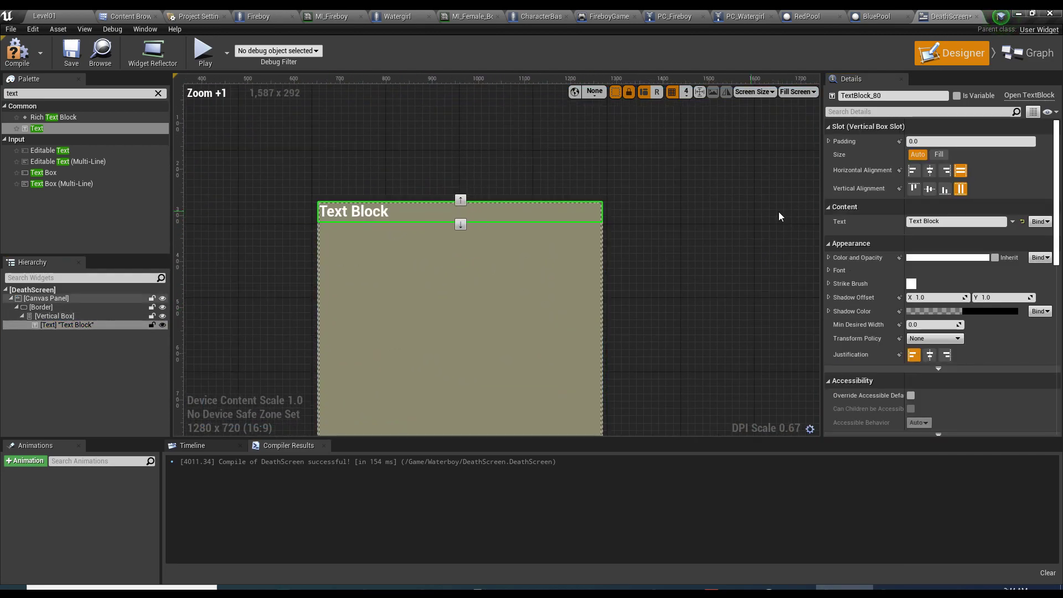
click(941, 221)
text(GAME OVER)
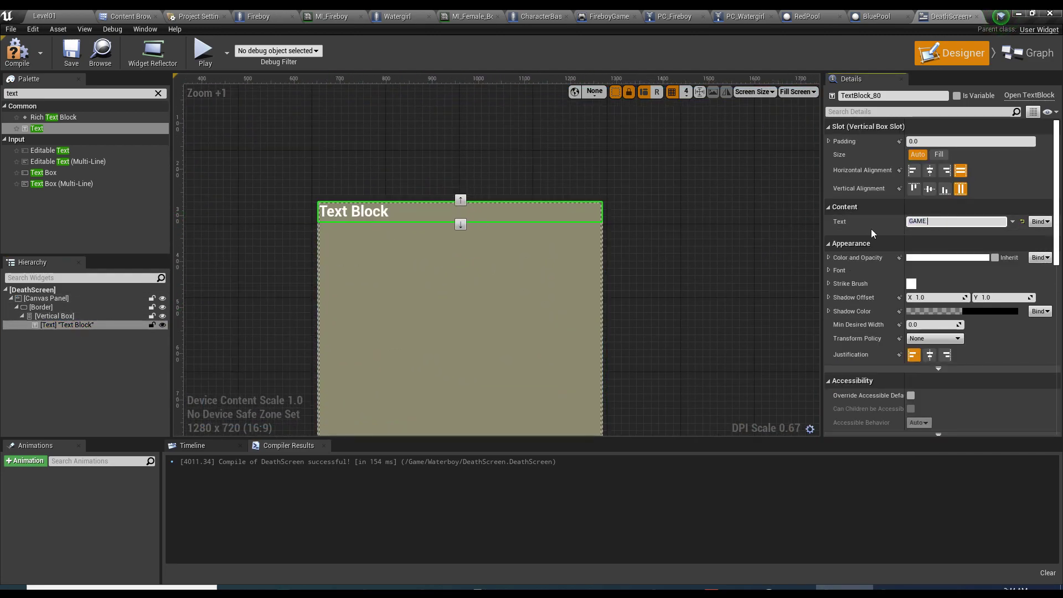
click(929, 172)
click(939, 154)
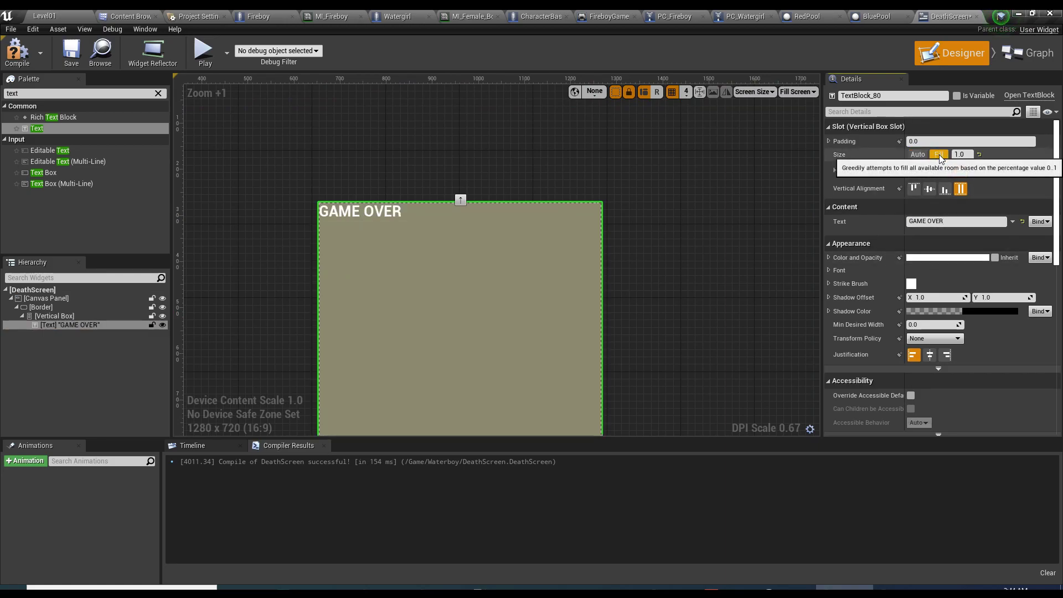
click(917, 154)
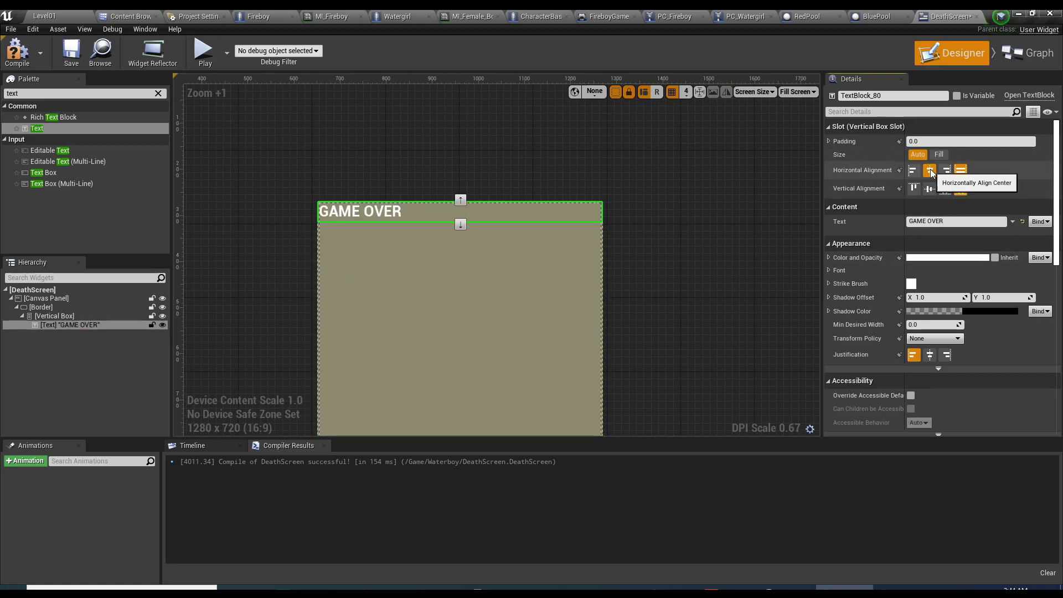
click(930, 171)
click(828, 142)
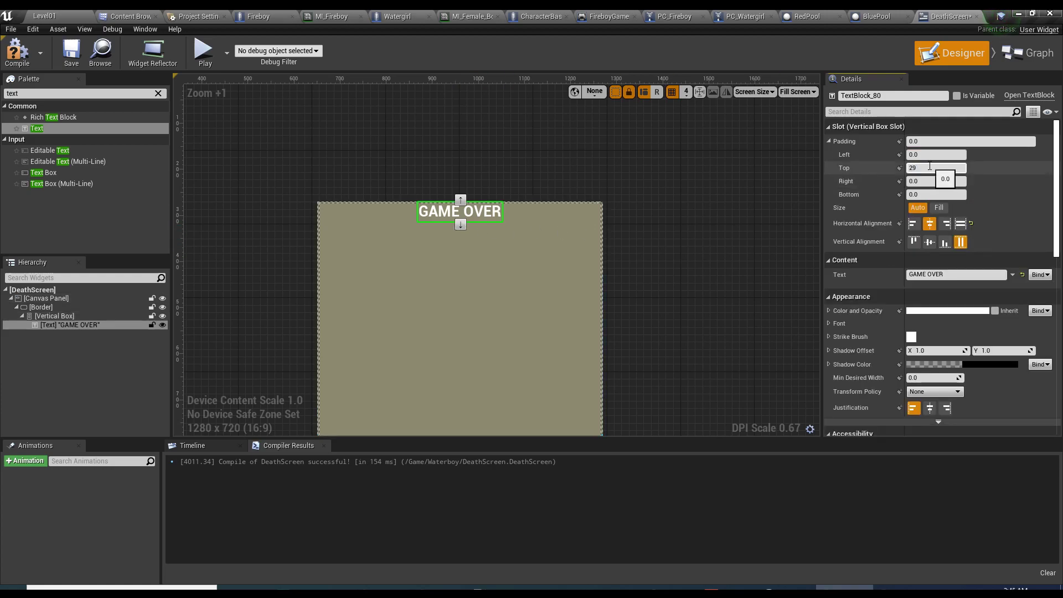
key(Return)
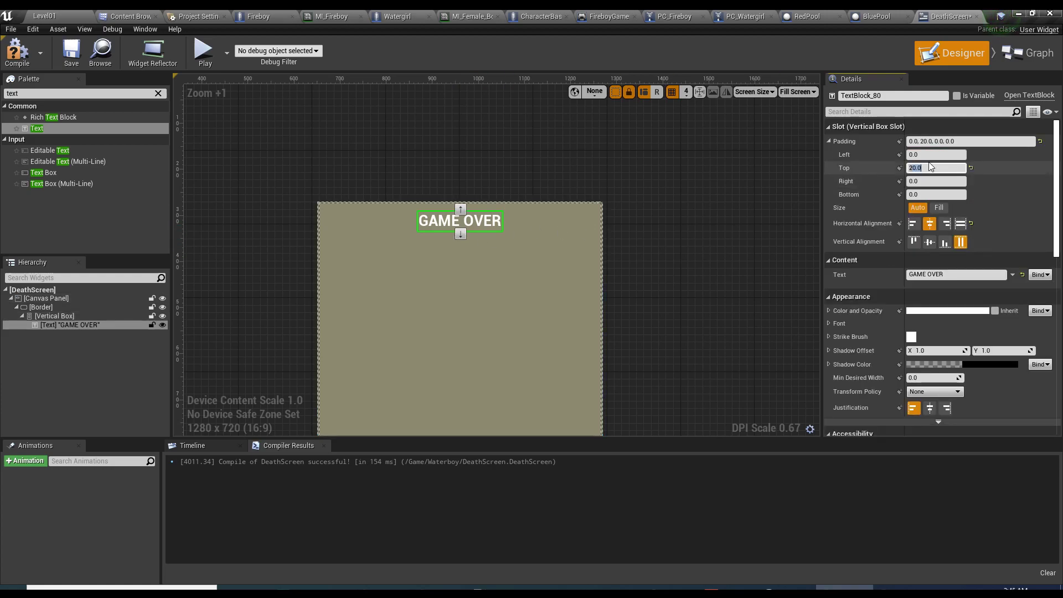
scroll(895, 254, down, 2)
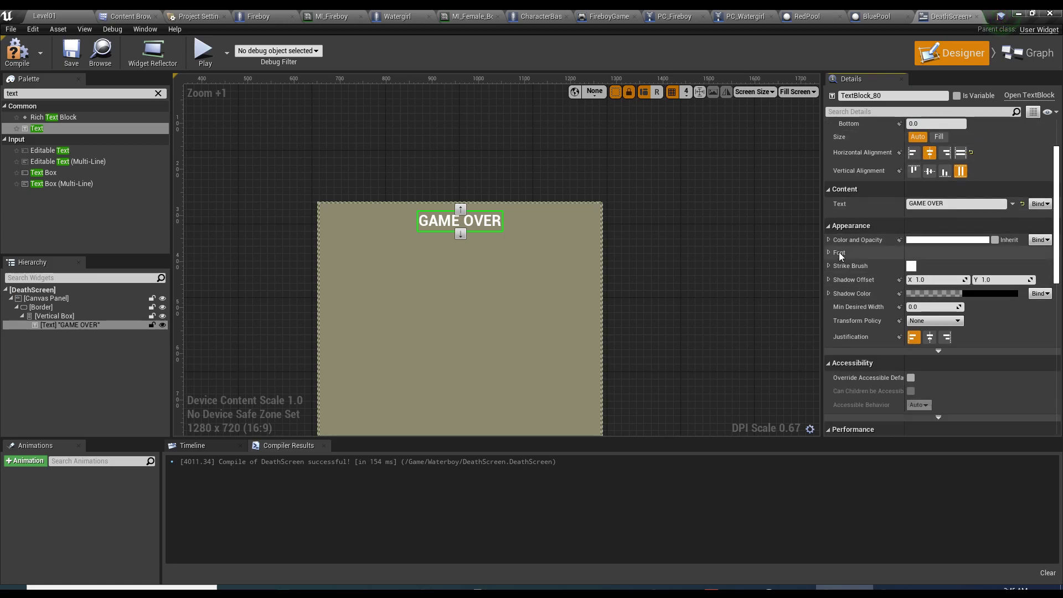
- Set the GAME OVER font size to 72 and colour it golden yellow
click(839, 253)
mouse_move(910, 294)
mouse_down()
mouse_move(875, 295)
mouse_move(910, 294)
mouse_up()
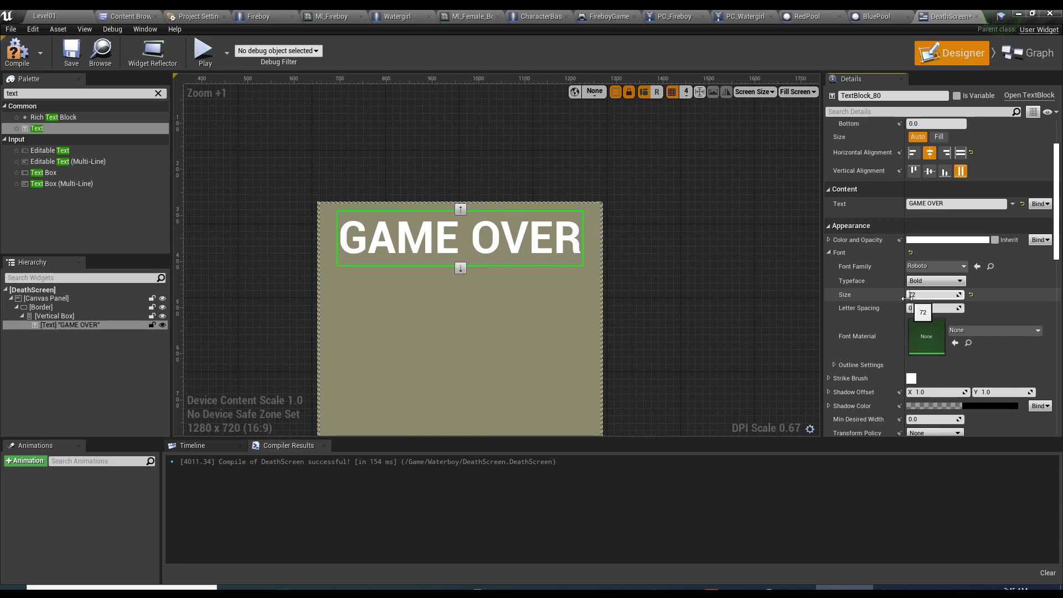
click(918, 241)
drag(762, 337, 845, 397)
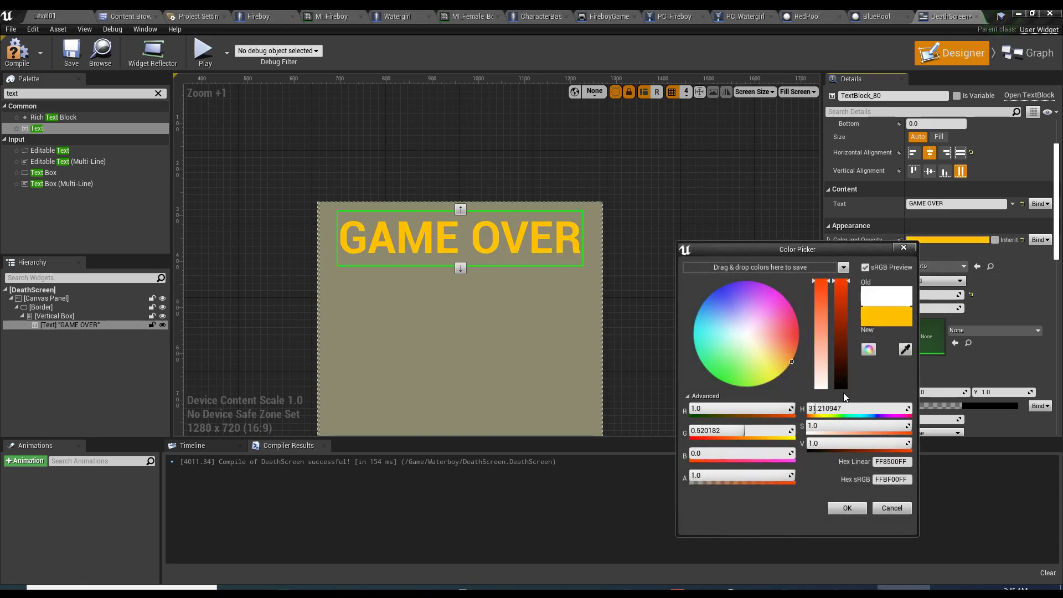
mouse_move(791, 354)
mouse_down()
mouse_move(799, 360)
mouse_move(845, 324)
mouse_move(769, 375)
mouse_move(788, 369)
mouse_up()
click(846, 508)
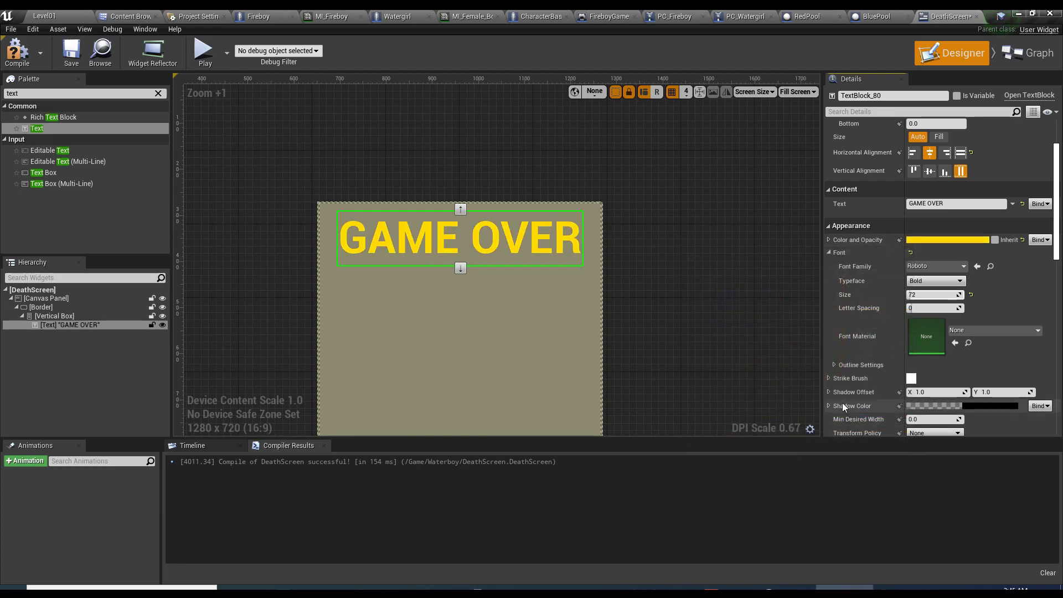
- Give GAME OVER an outline size of 2, then compile and save the widget
click(833, 368)
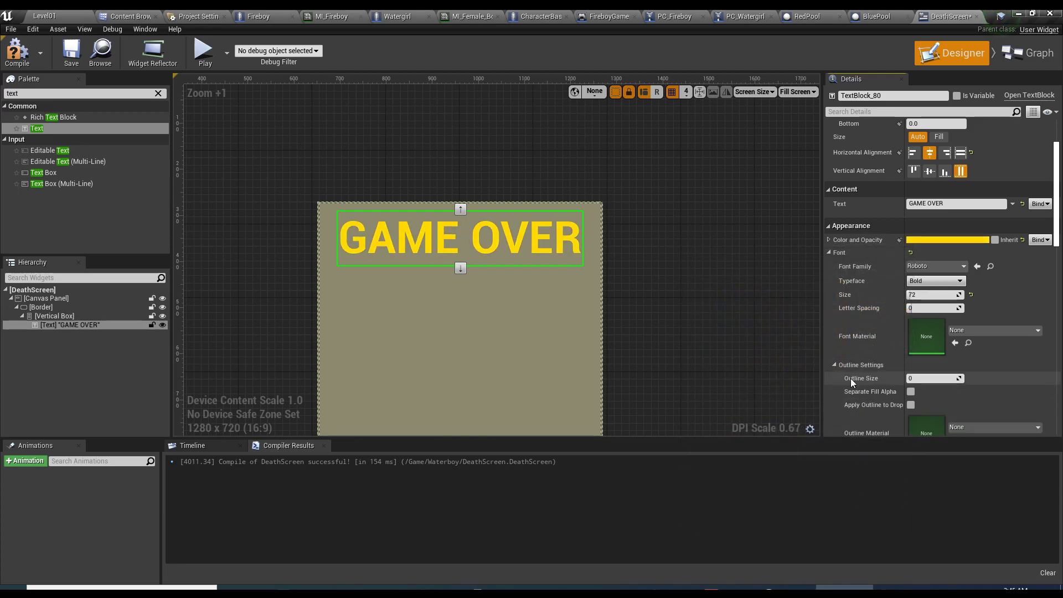
click(917, 379)
text(2)
key(Return)
click(17, 53)
click(71, 53)
right_drag(356, 166, 359, 166)
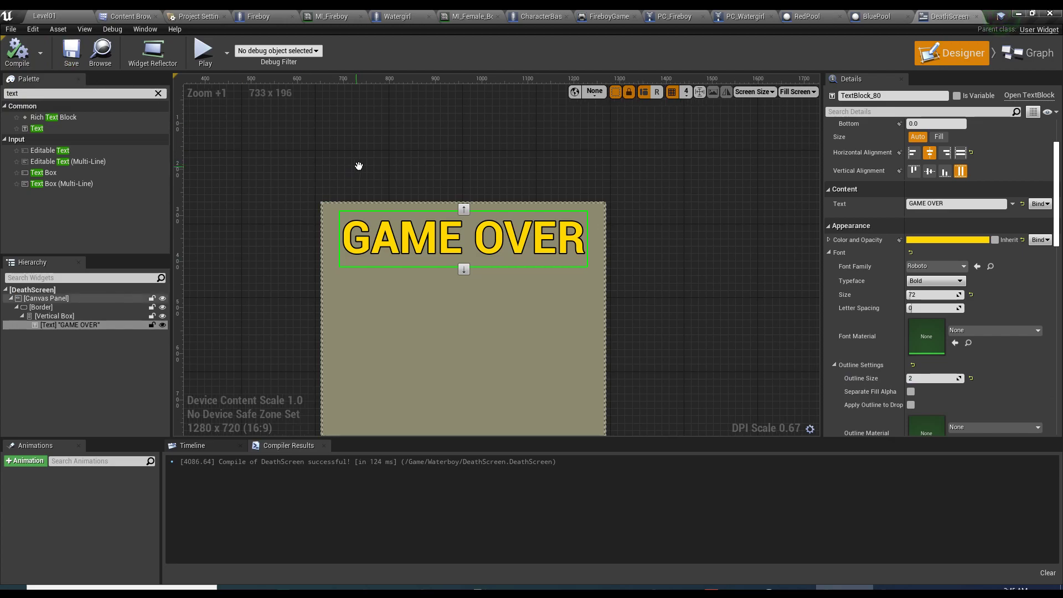
scroll(412, 227, down, 2)
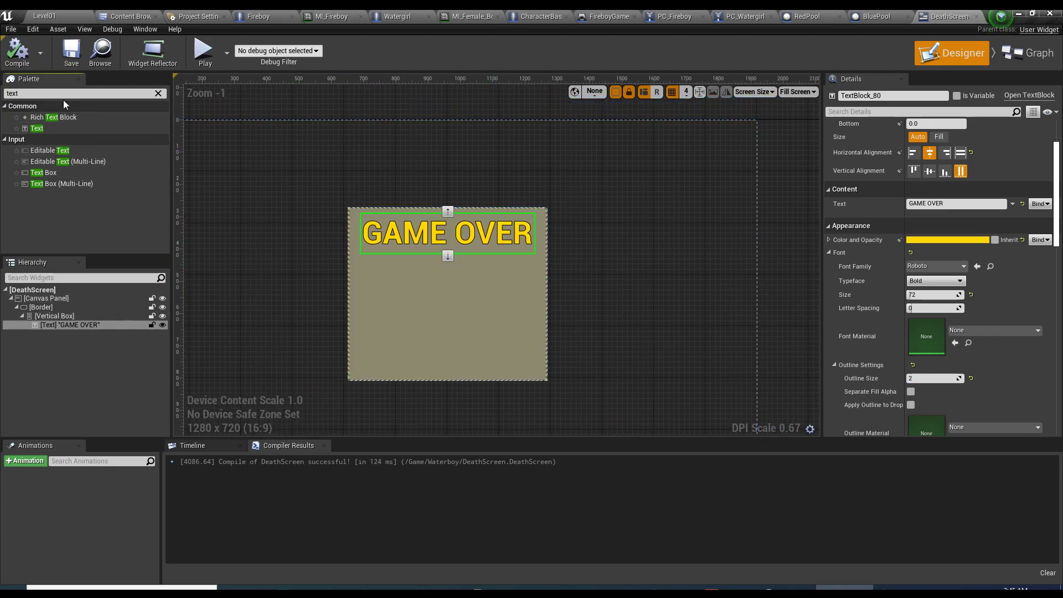
- Add a Button to the Vertical Box below GAME OVER
text(BUTTO)
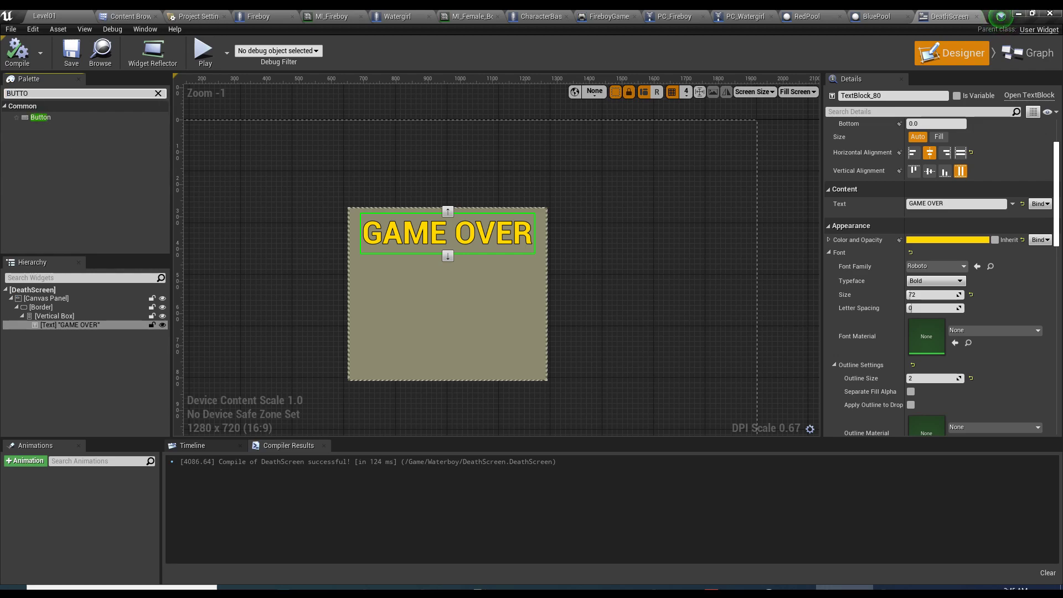
click(88, 118)
drag(72, 316, 86, 329)
click(55, 333)
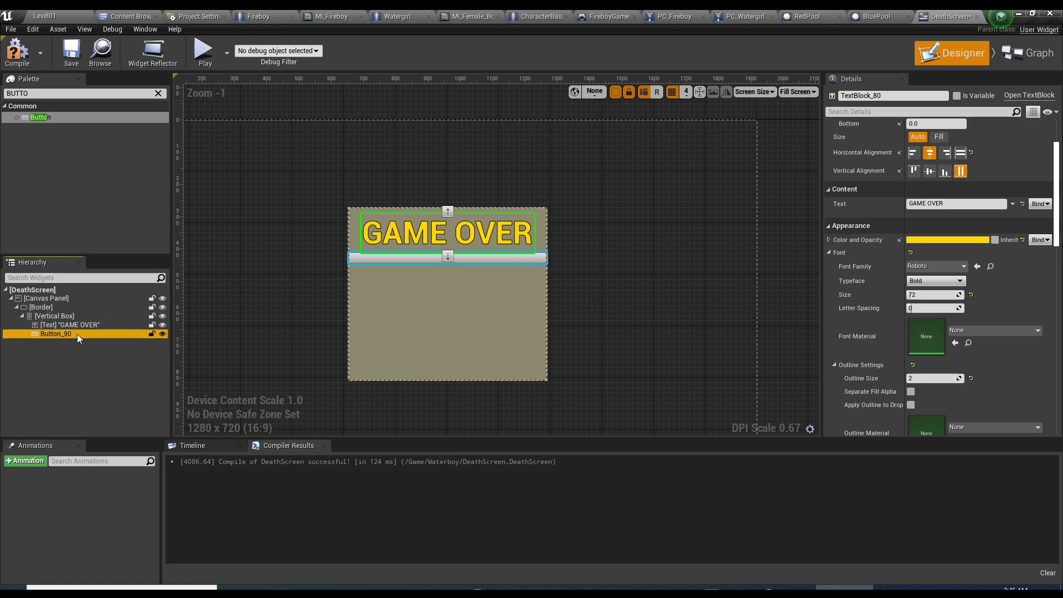
scroll(318, 310, up, 3)
scroll(310, 293, down, 2)
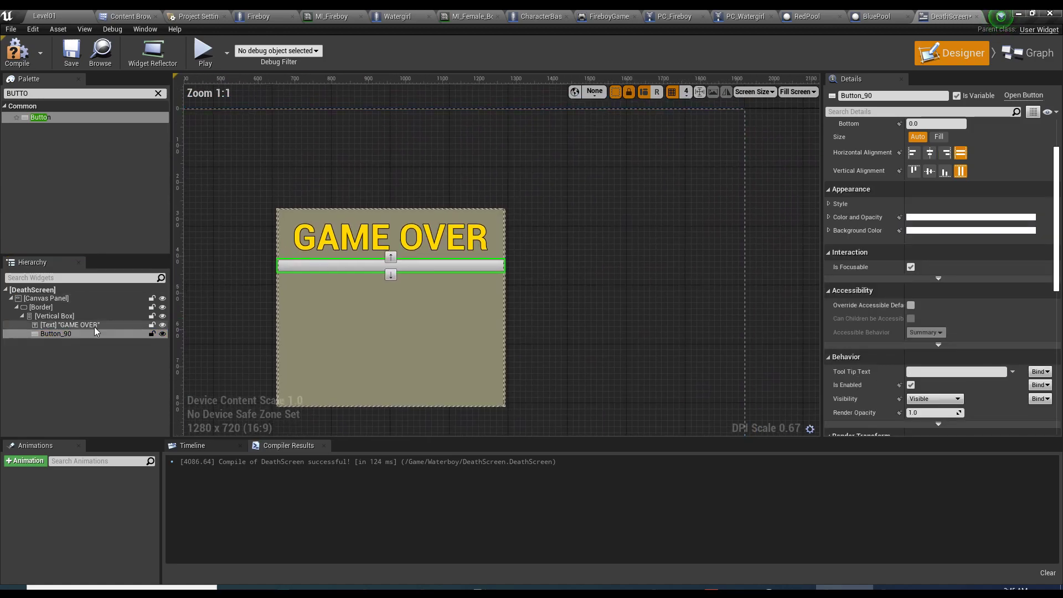
- Put a Text block inside the button and rename the button RetryButton
double_click(53, 95)
text(text)
drag(36, 128, 151, 173)
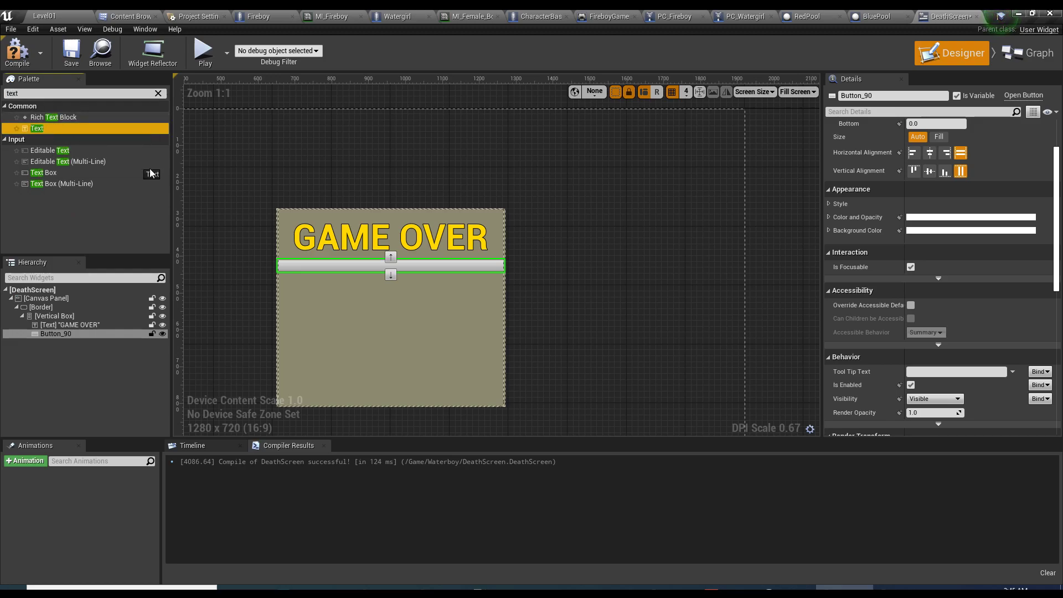
drag(73, 340, 75, 343)
click(84, 334)
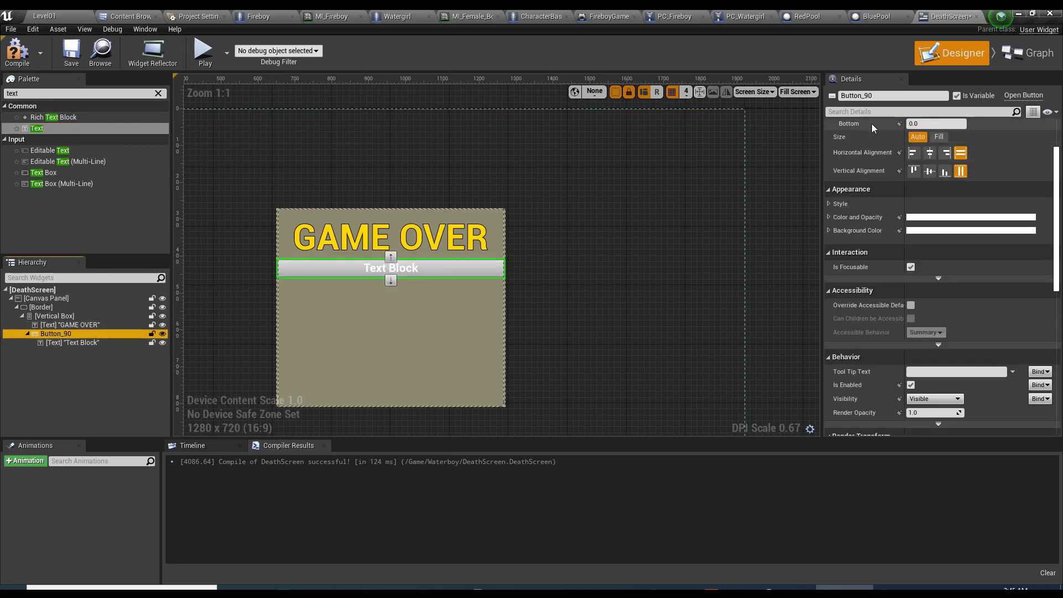
click(863, 96)
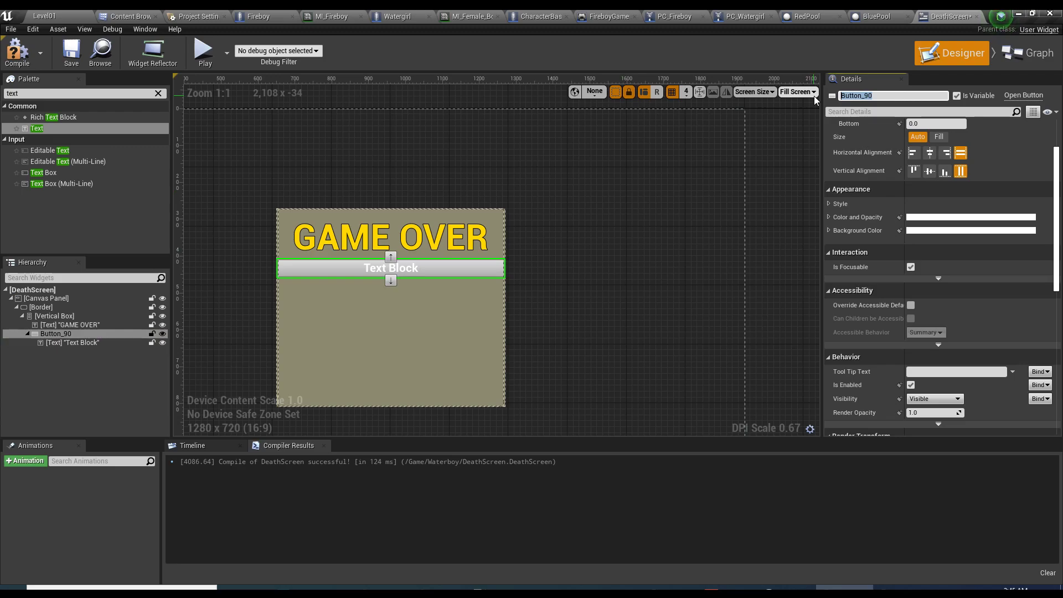
text(RetryButton)
right_drag(306, 173, 370, 176)
click(97, 325)
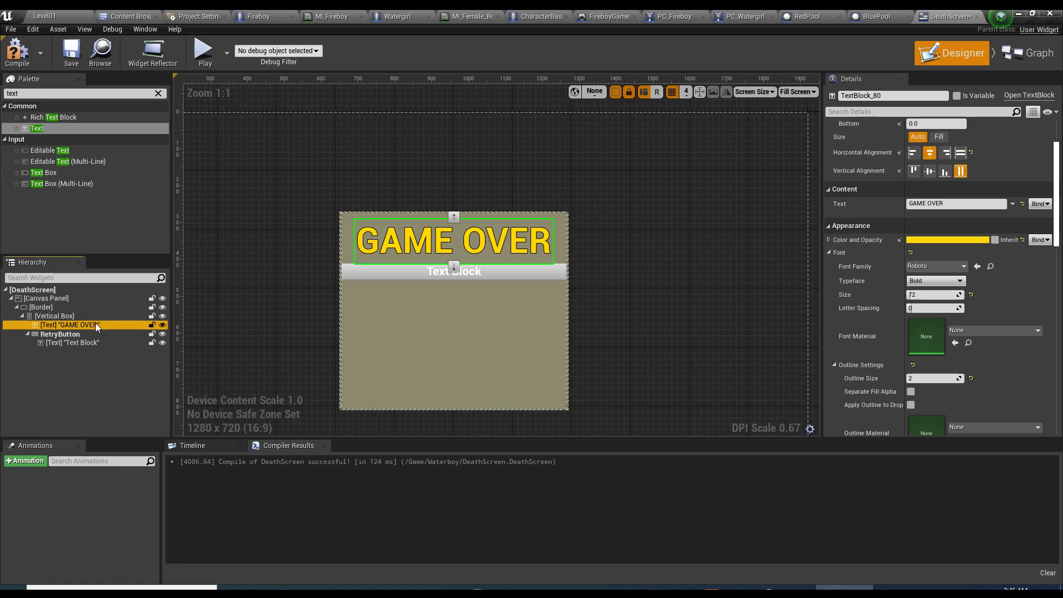
- Copy the yellow GAME OVER colour onto the button's text label
right_click(858, 240)
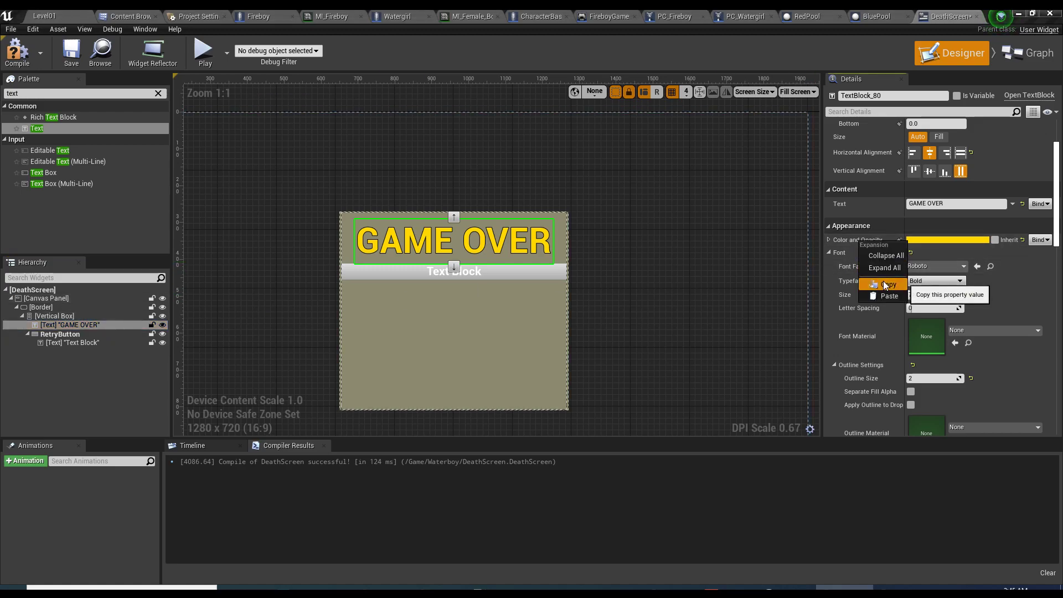
click(884, 284)
click(107, 342)
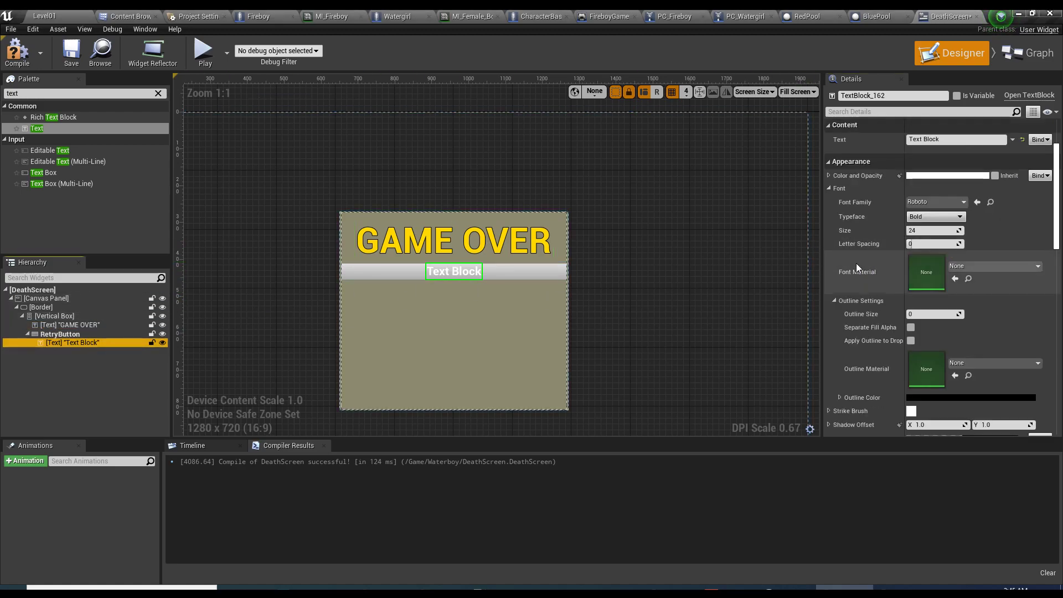
right_click(859, 178)
click(877, 228)
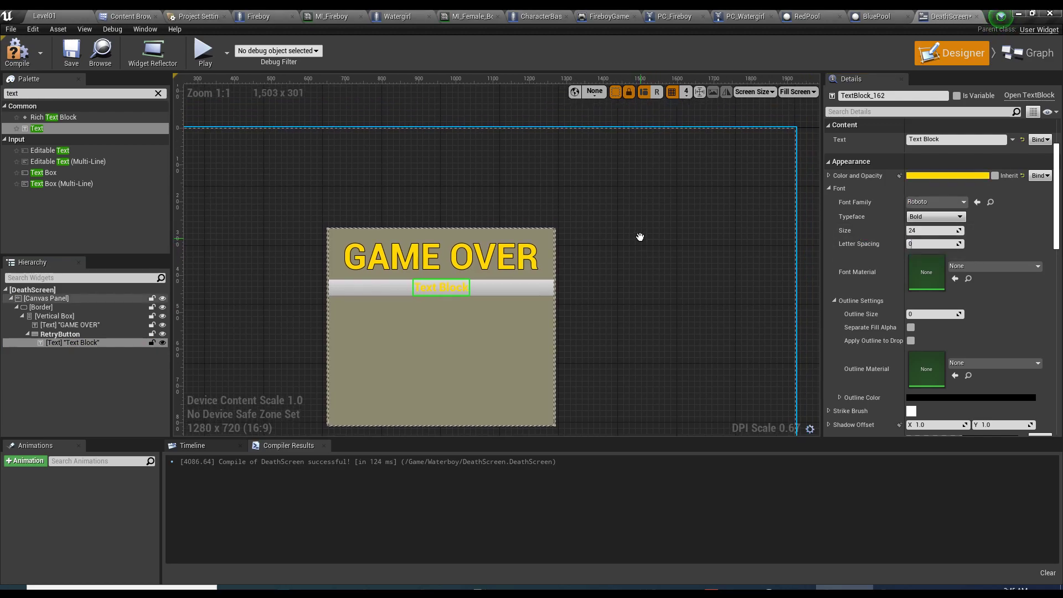
- Set the button label to 'Retry' at font size 50 and compile
click(935, 139)
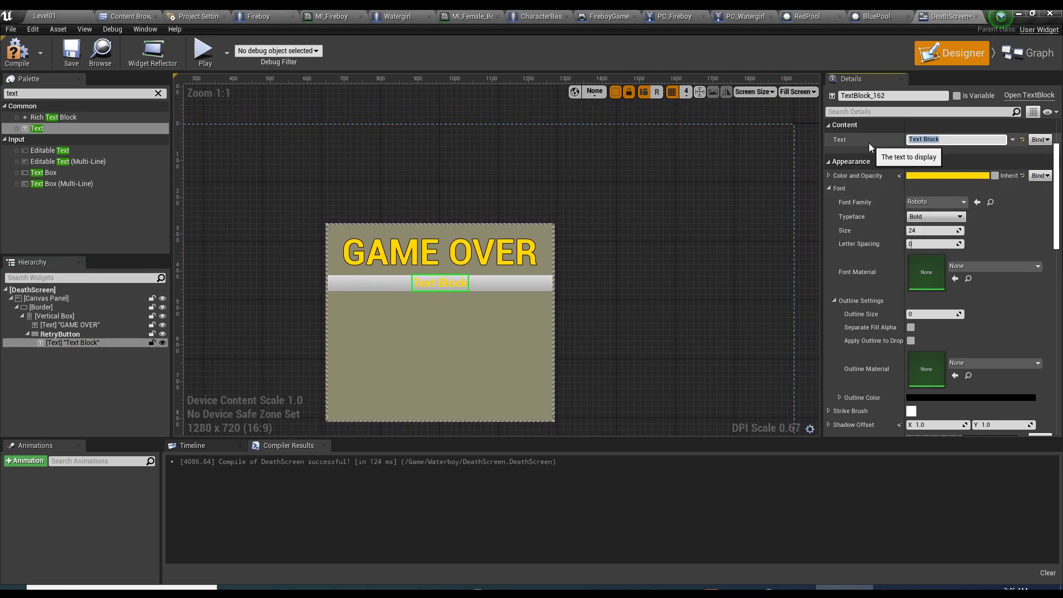
text(Retry)
key(Return)
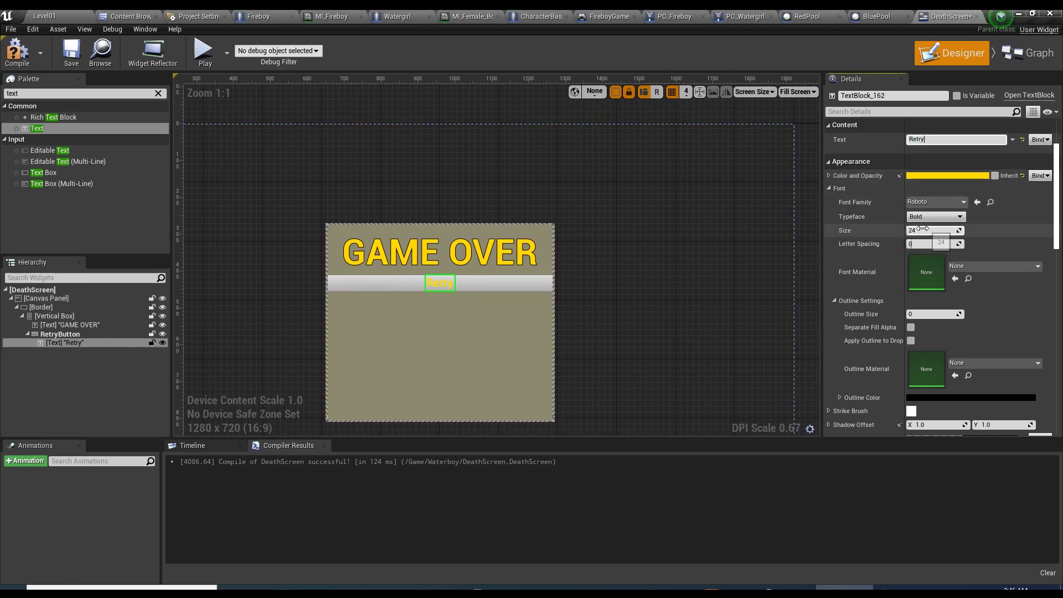
click(936, 231)
text(40)
key(Return)
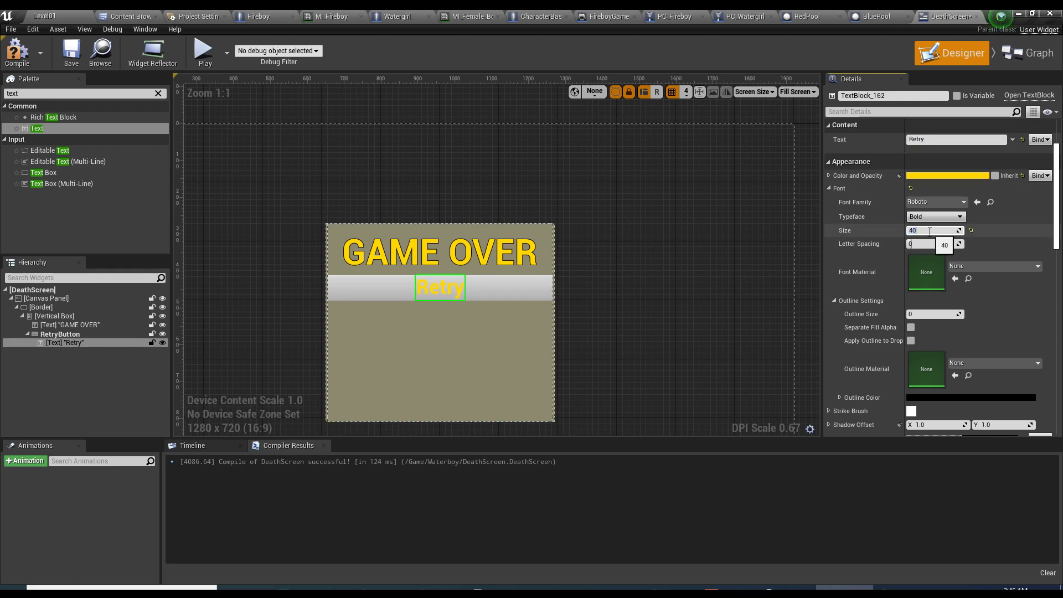
text(50)
key(Return)
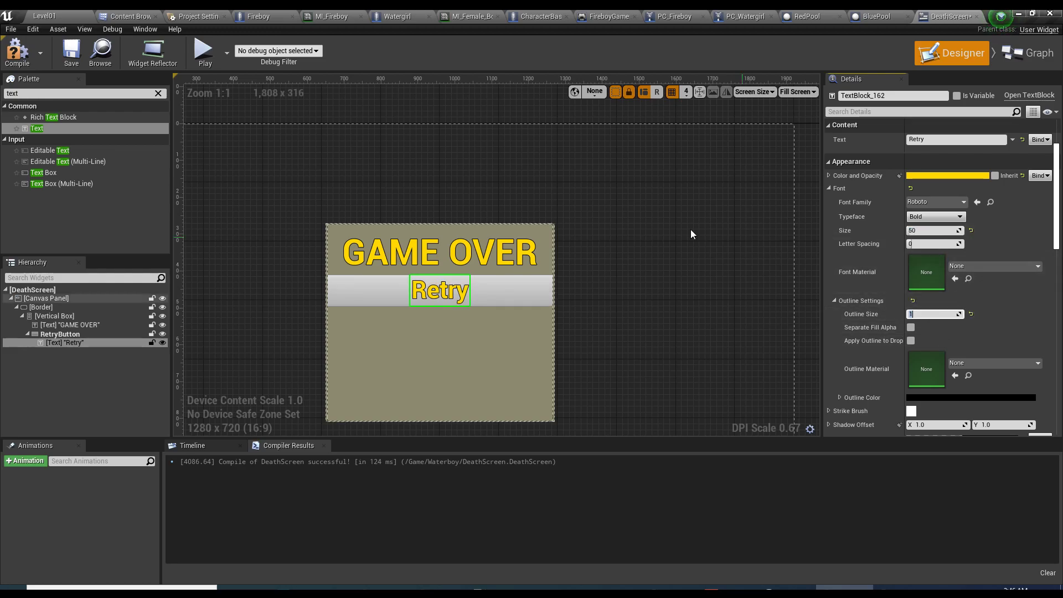
click(17, 52)
- Make RetryButton's background fully transparent (alpha 0) and compile
click(60, 334)
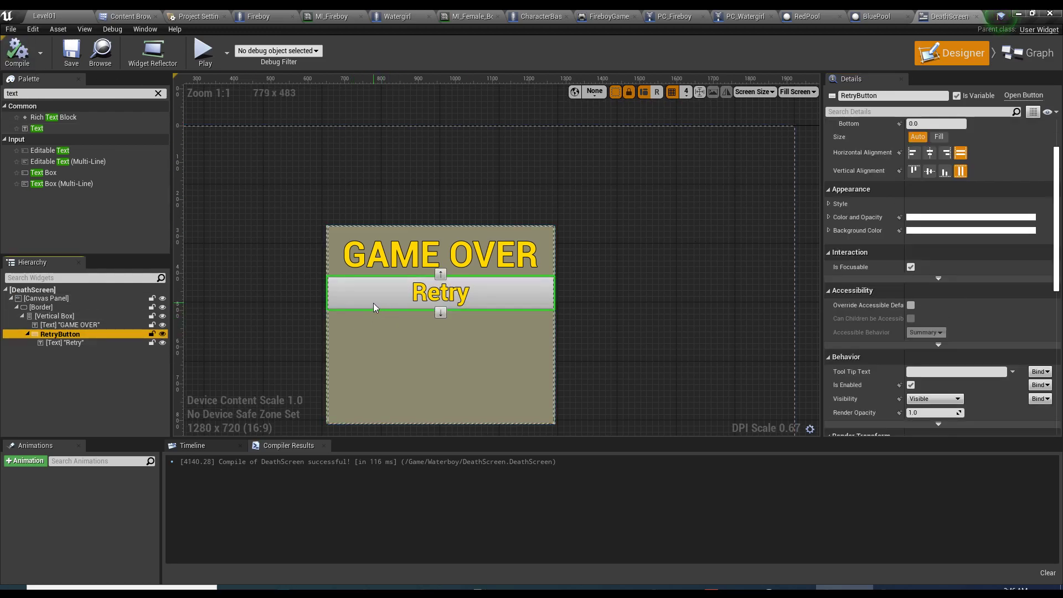
click(828, 230)
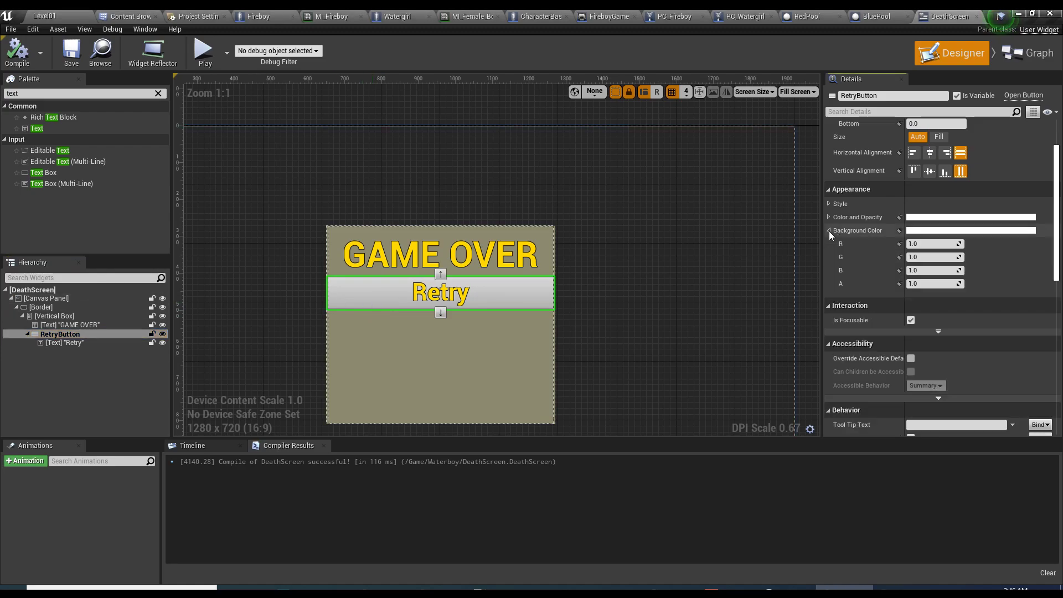
click(918, 280)
text(0)
key(Return)
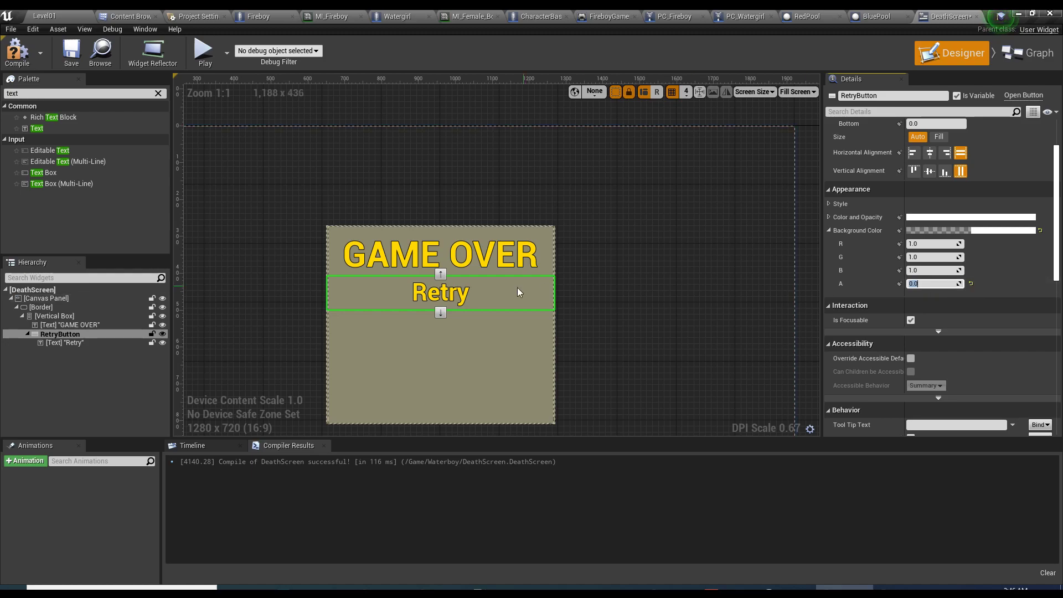
click(12, 60)
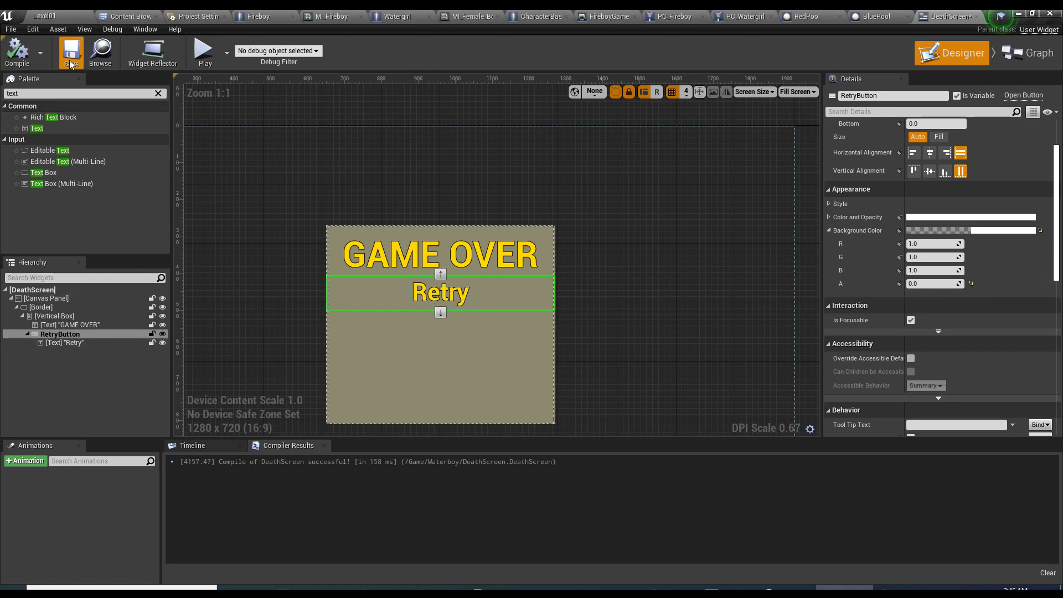
- Paste a copy of RetryButton into the Vertical Box, rename it QuitButton, then compile and save
right_click(98, 336)
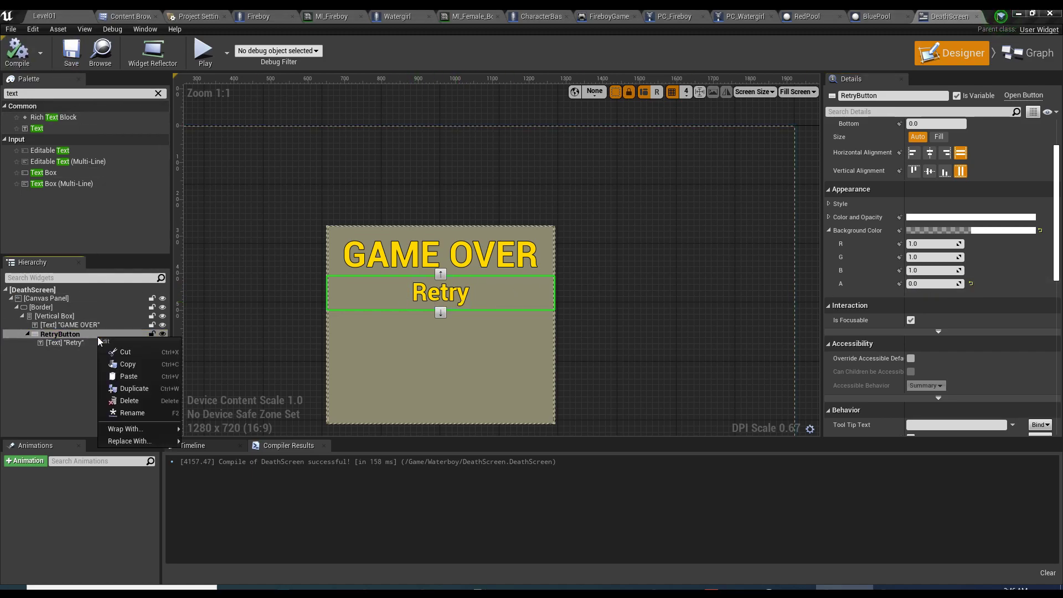
click(132, 366)
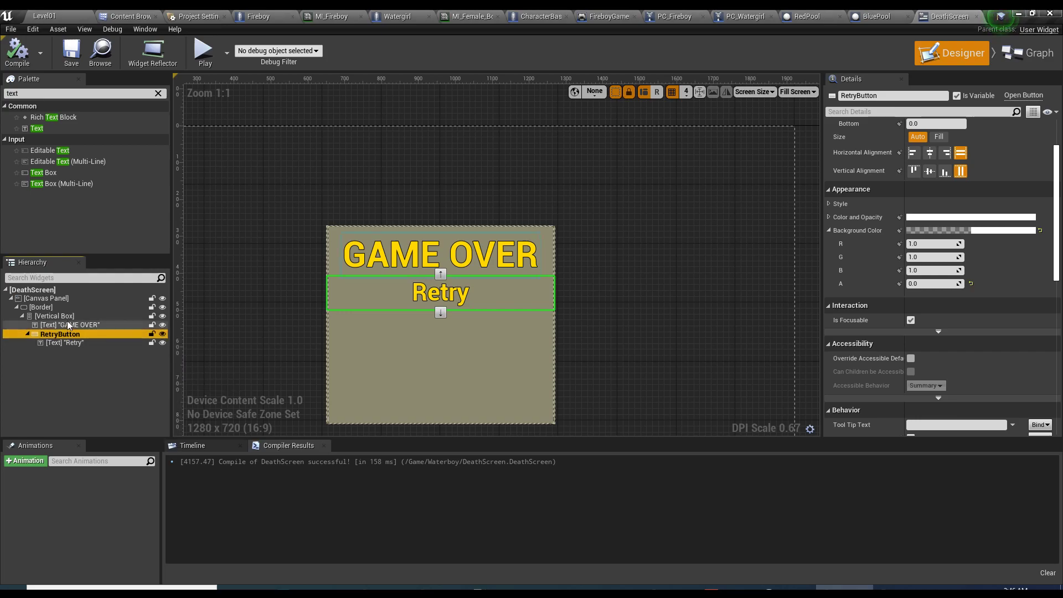
click(91, 316)
right_click(91, 314)
click(120, 358)
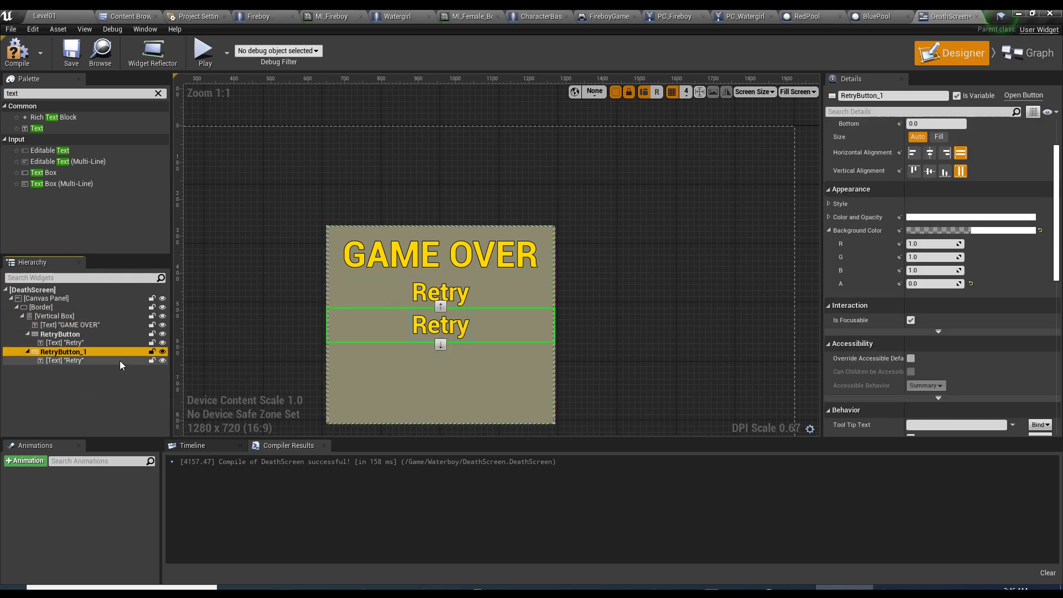
click(863, 95)
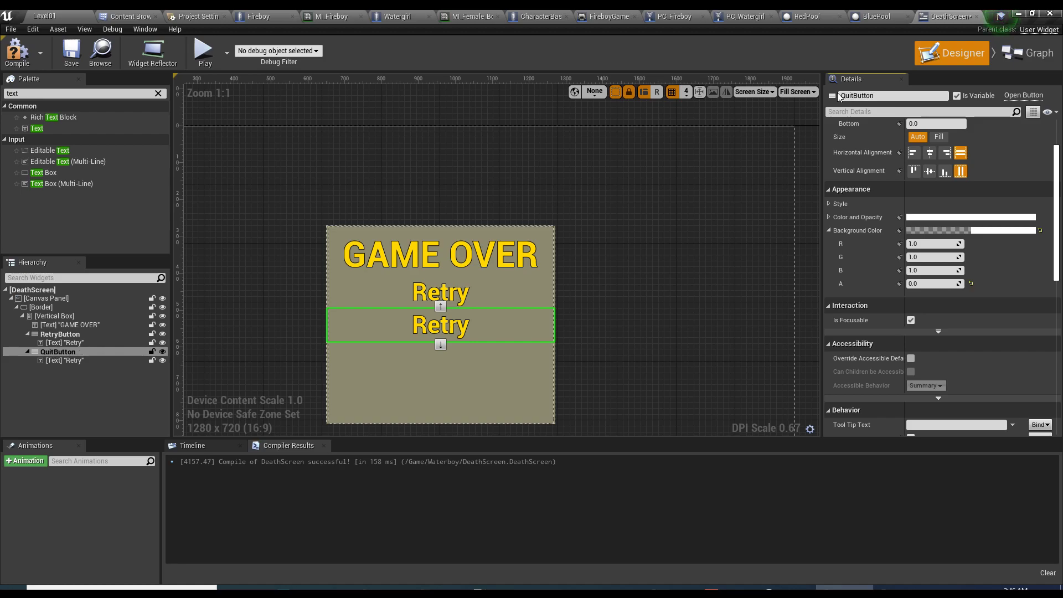
click(17, 51)
click(71, 53)
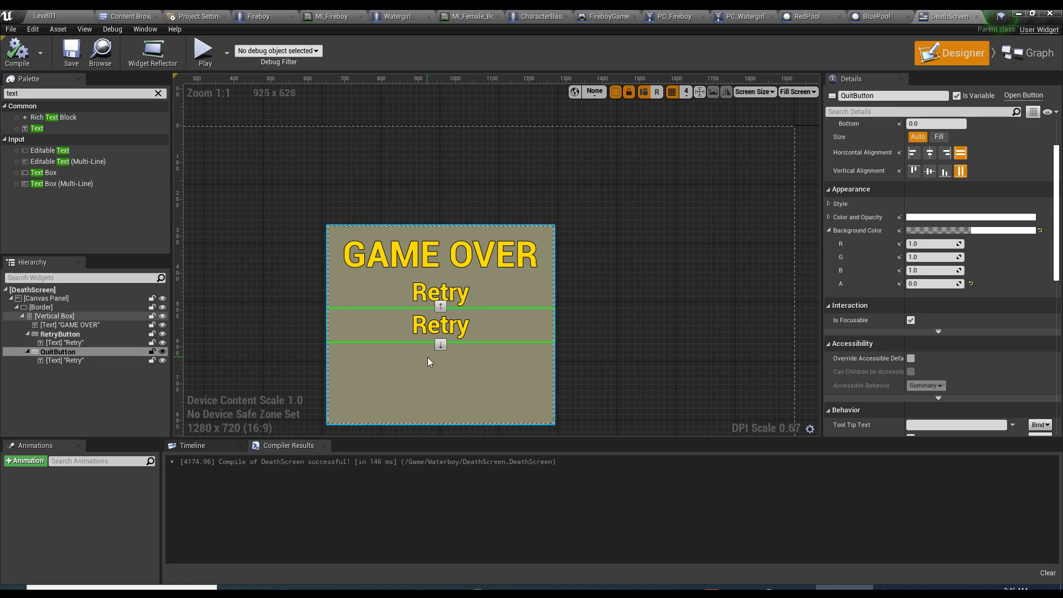
- Change the second button's label text to Quit and recompile
click(440, 325)
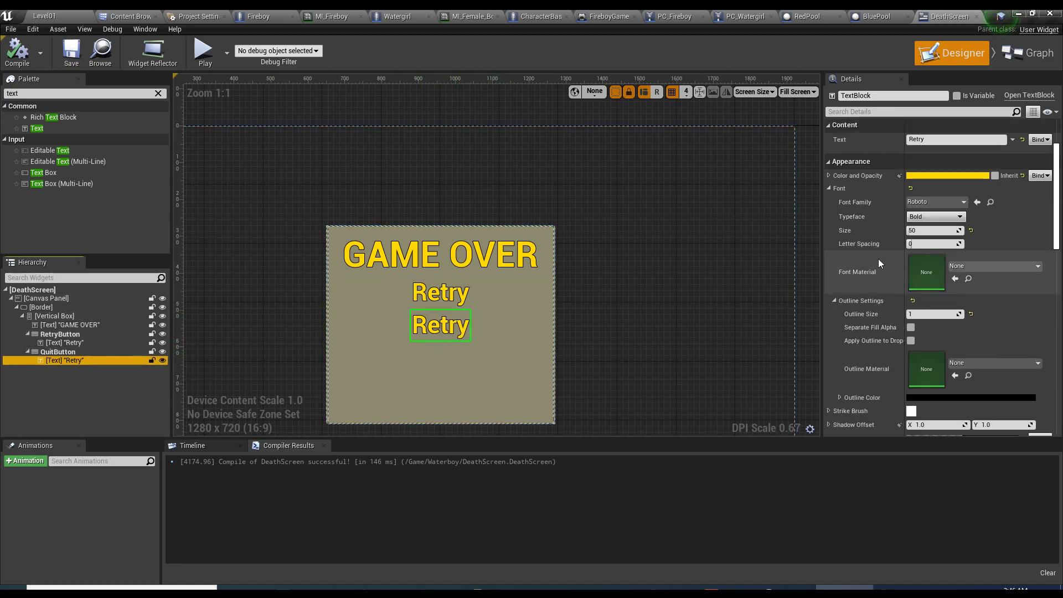
click(919, 140)
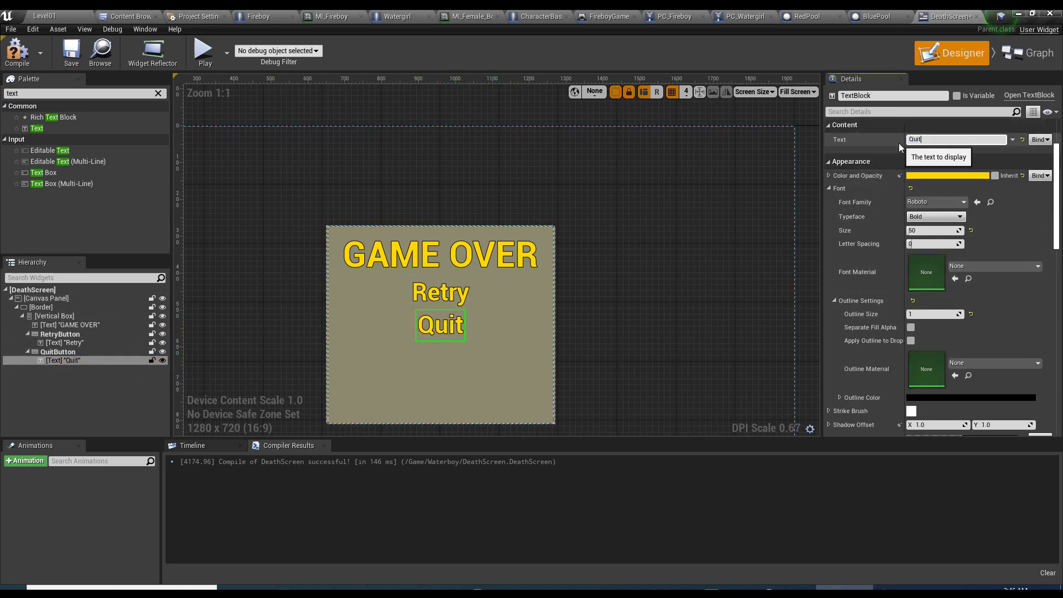
text(Quit)
key(Return)
key(F7)
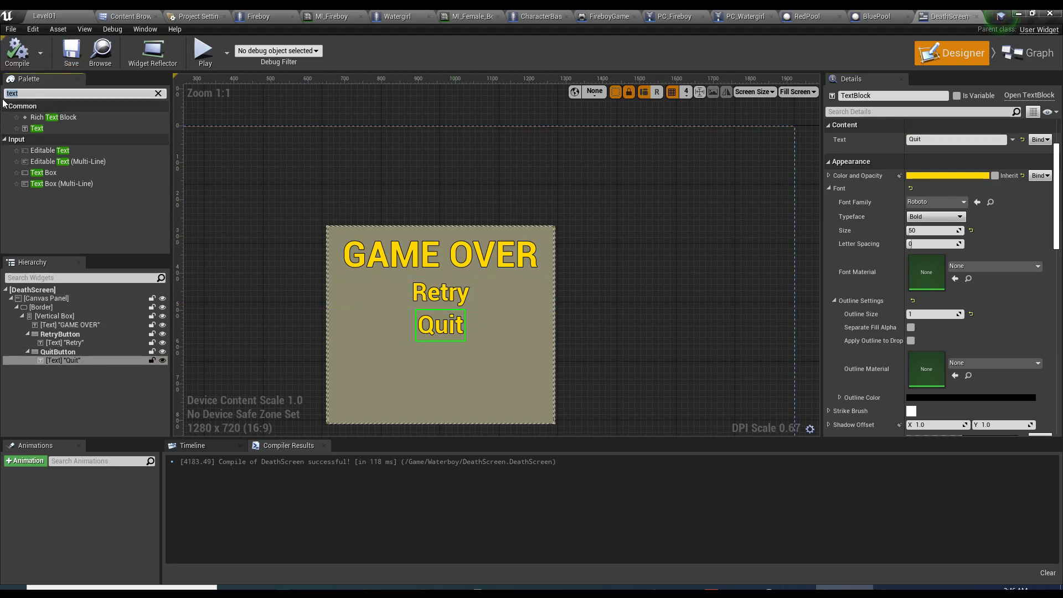
- Insert a taller Spacer between RetryButton and QuitButton and compile
text(spacer)
drag(53, 117, 75, 140)
drag(66, 384, 29, 334)
click(26, 343)
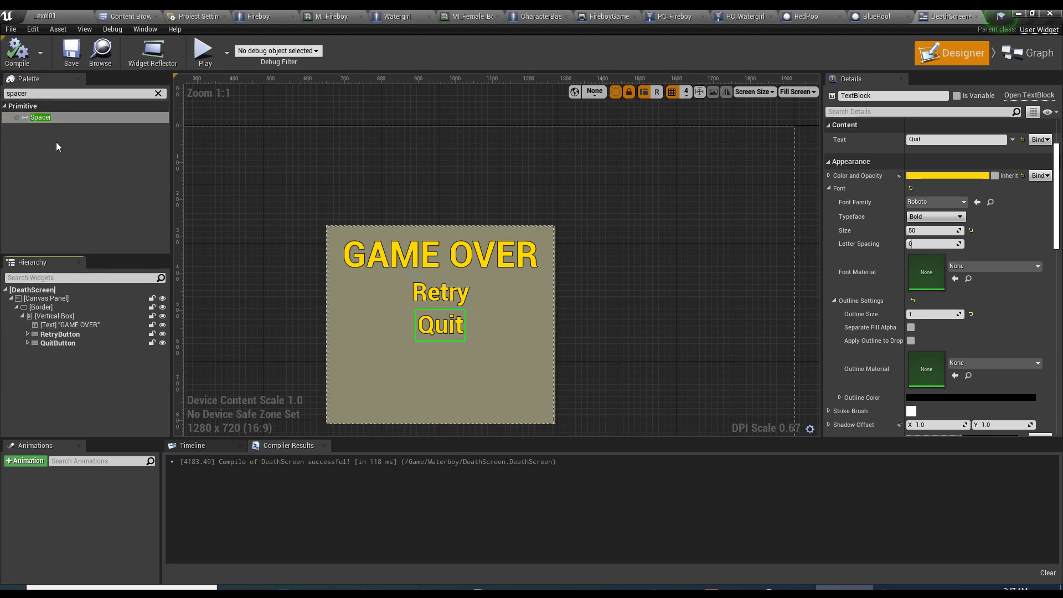
drag(55, 118, 69, 136)
drag(69, 348, 65, 339)
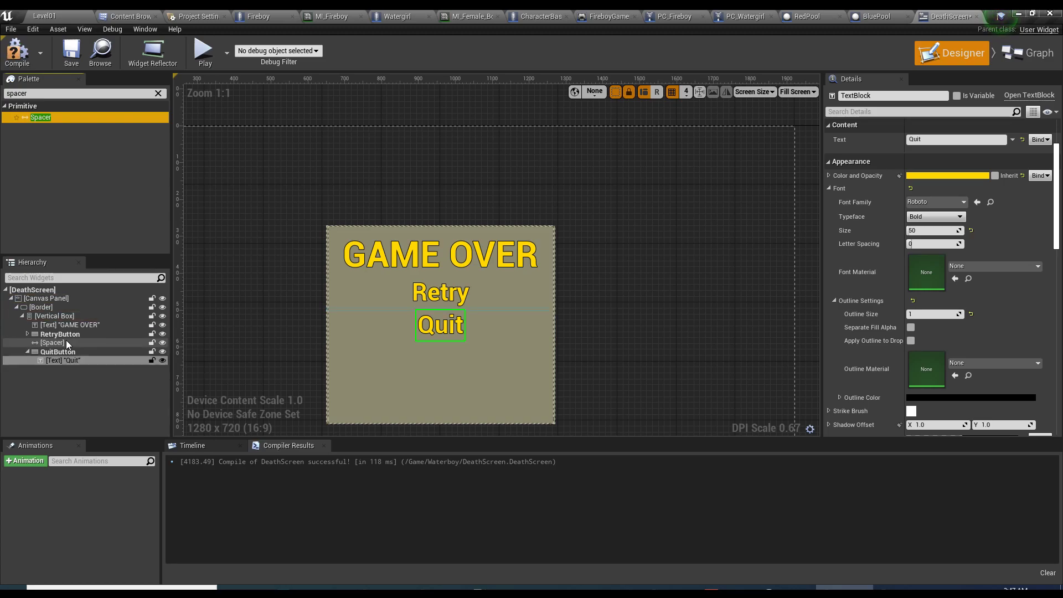
click(59, 343)
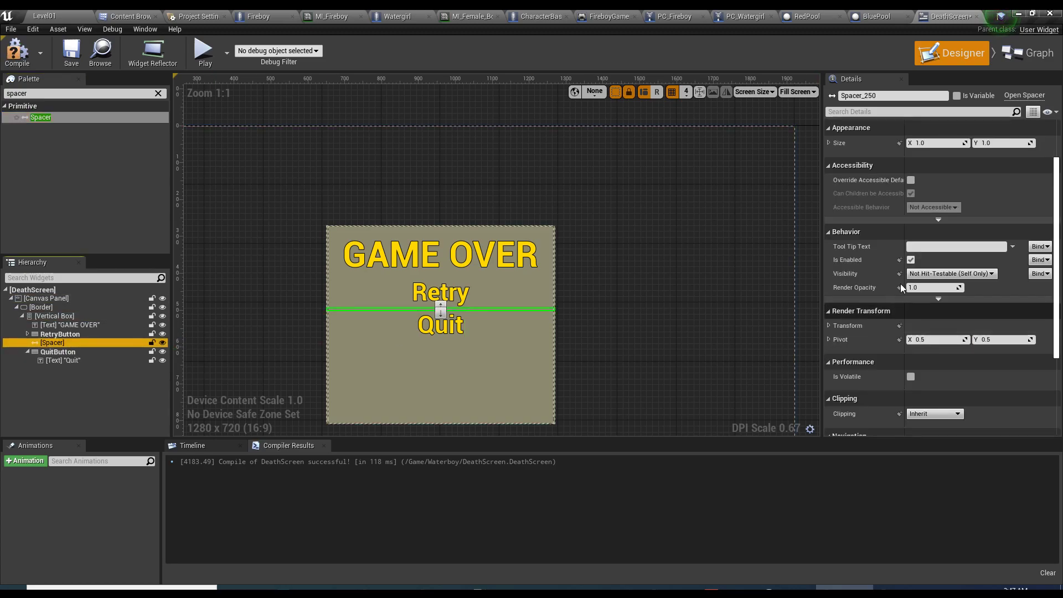
scroll(899, 283, up, 3)
drag(1002, 223, 1026, 223)
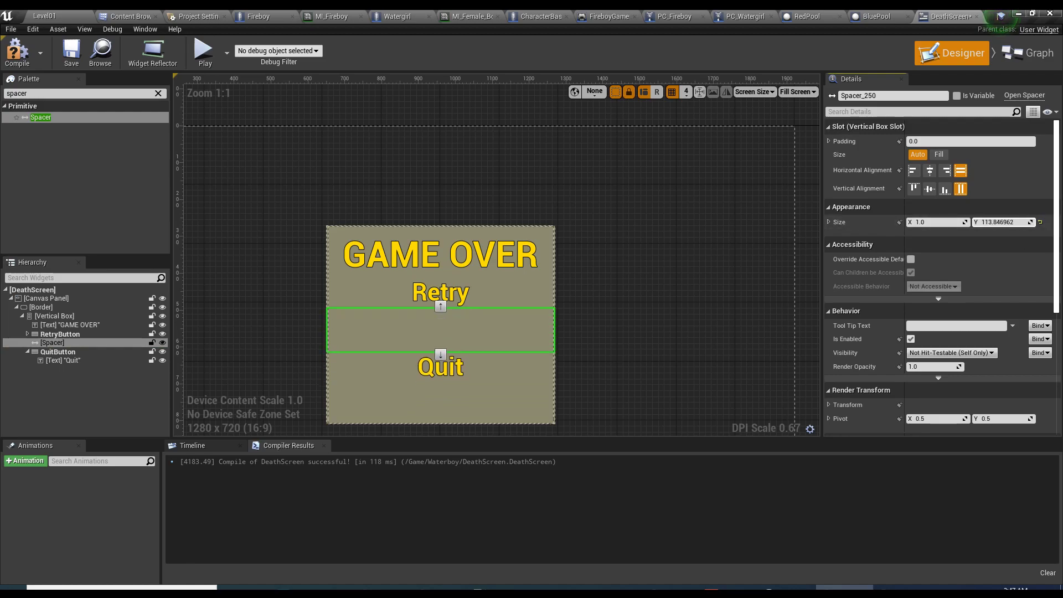
click(32, 55)
- Add a Spacer between GAME OVER and RetryButton and shrink the lower Spacer so Quit moves up
click(271, 197)
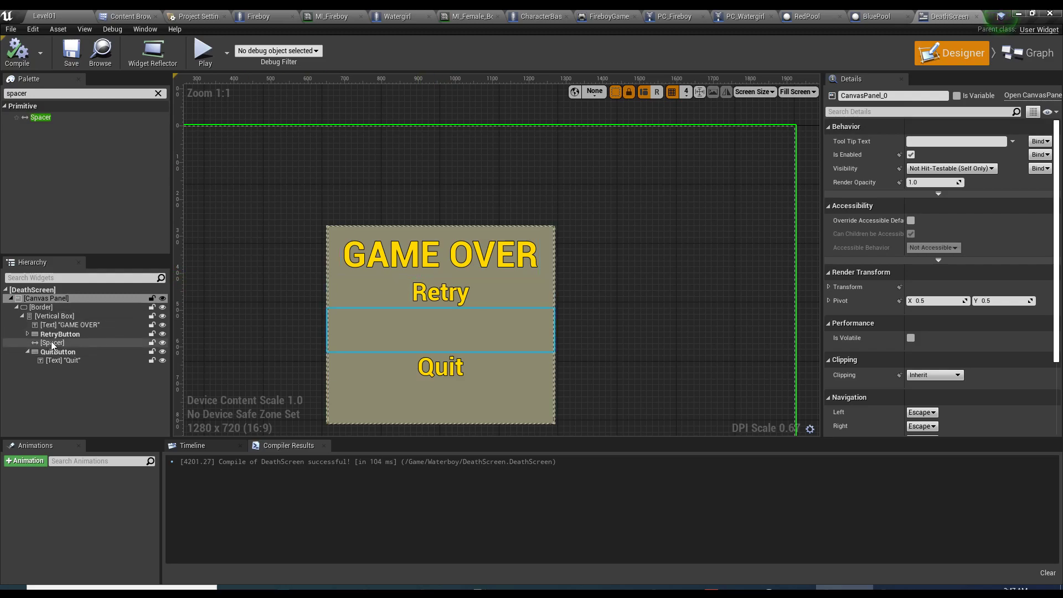
drag(40, 117, 57, 332)
drag(440, 274, 441, 299)
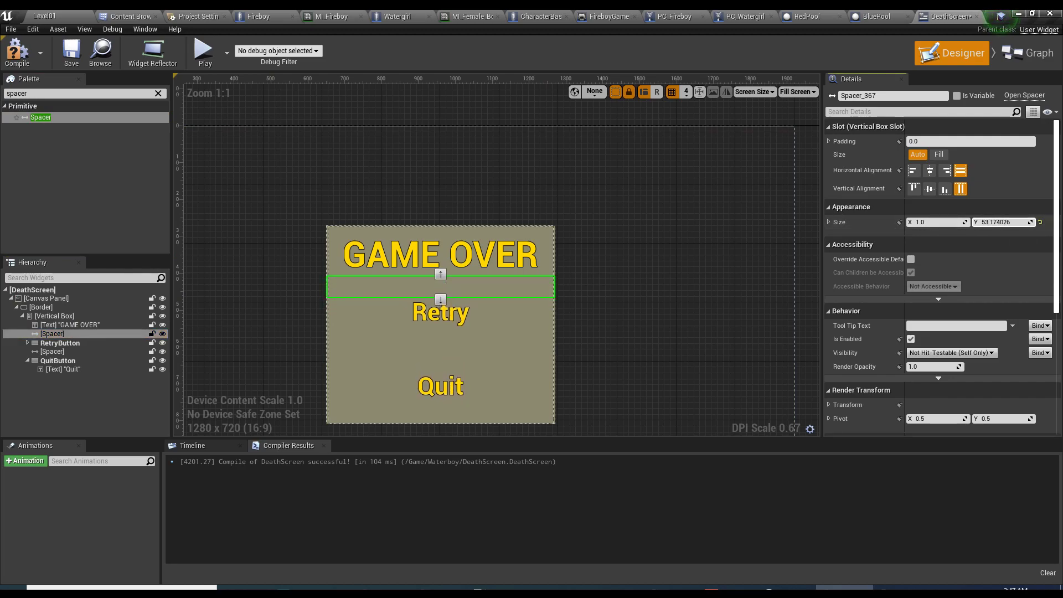
click(52, 352)
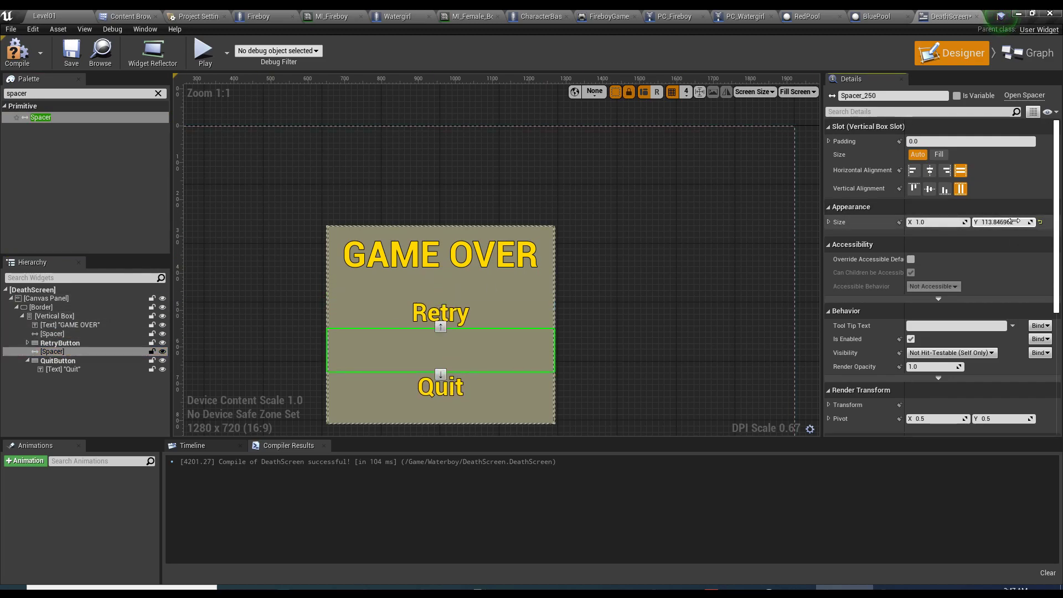
drag(441, 368, 440, 353)
click(17, 50)
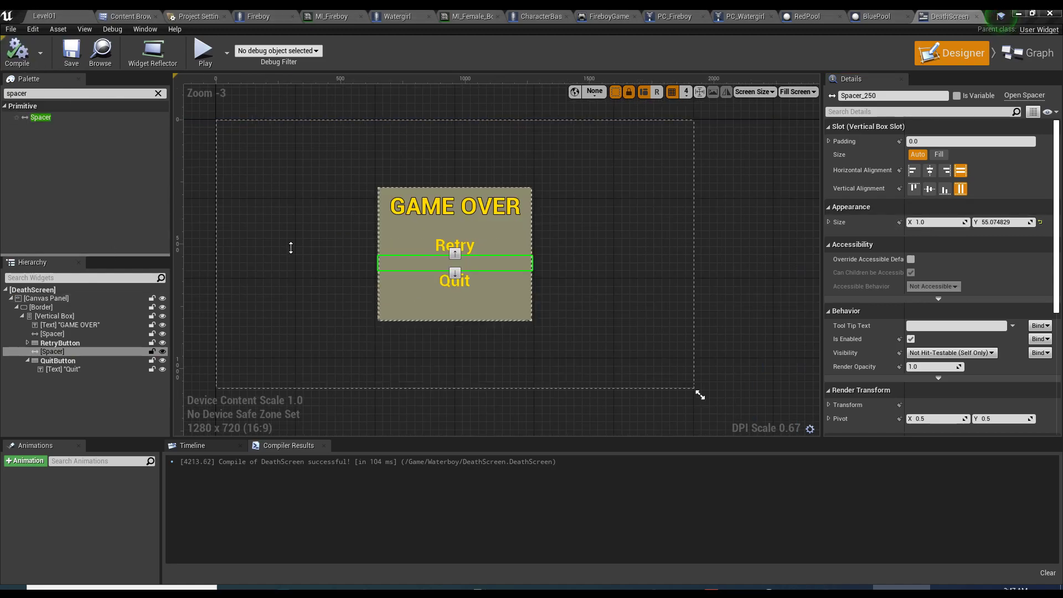
scroll(348, 225, down, 3)
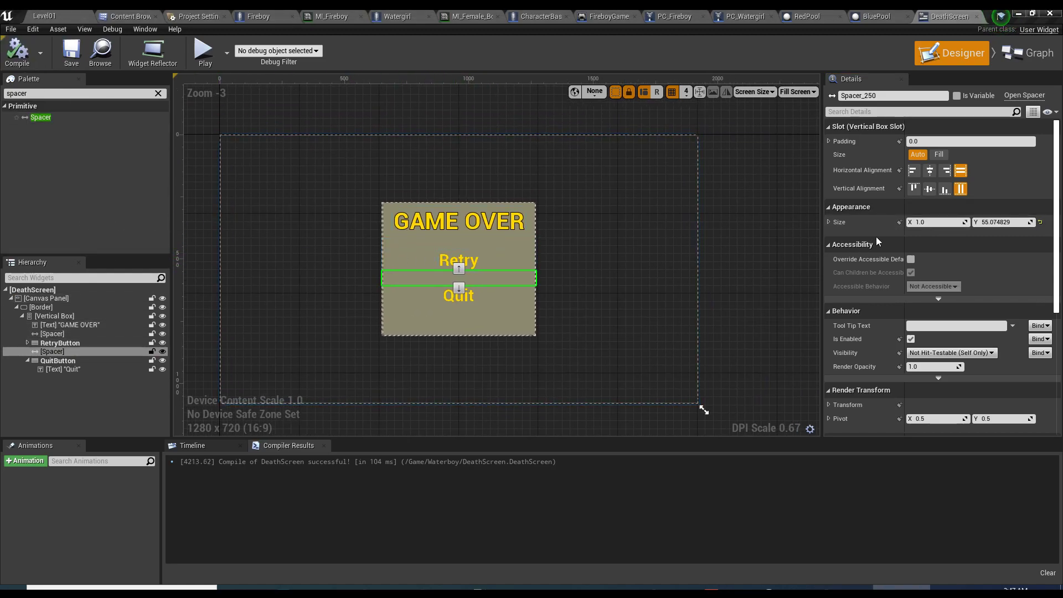
- Set the Spacer's Visibility to Hidden and recompile DeathScreen
click(922, 352)
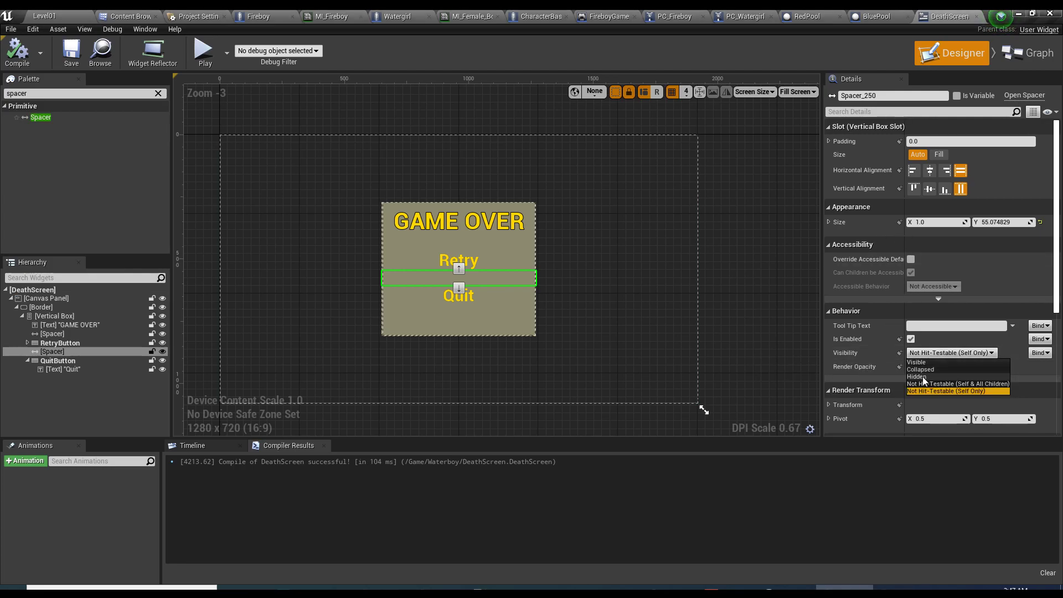
click(922, 376)
click(18, 55)
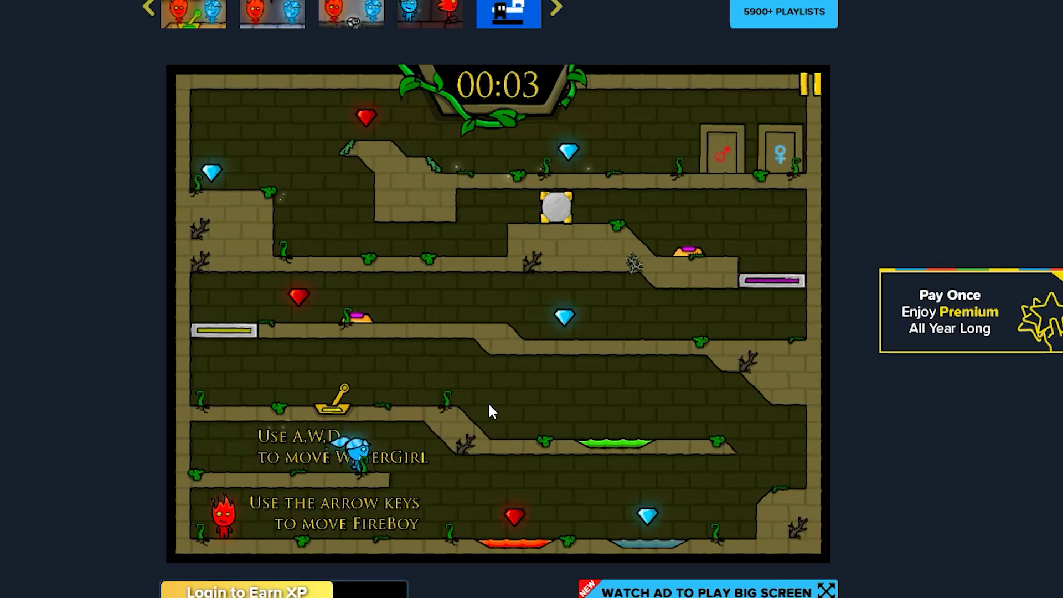
key(d)
key(d)
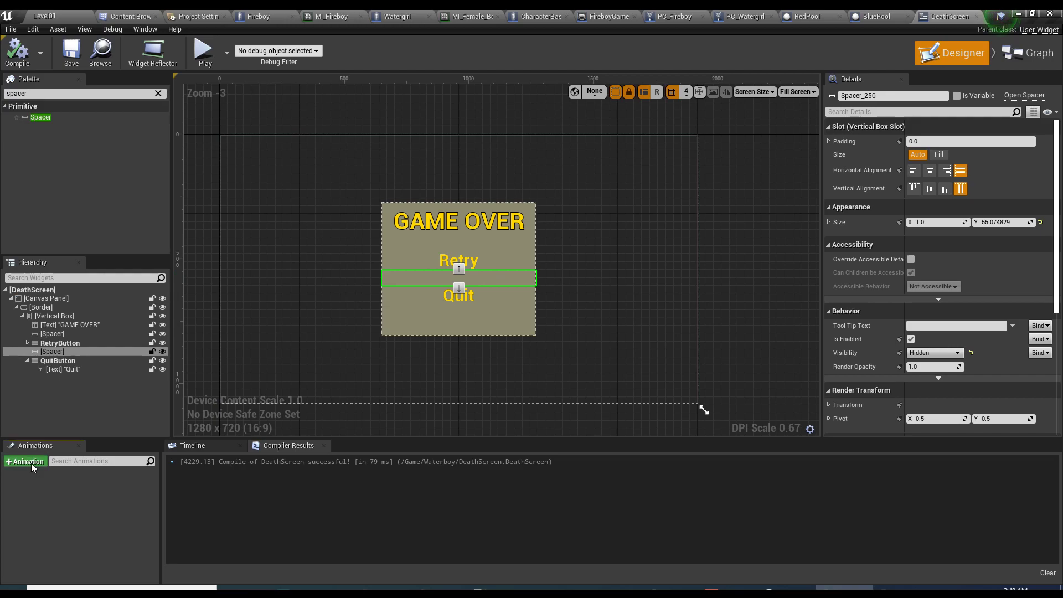
- Create a new widget animation named GameOverAnim and select it for editing
click(32, 465)
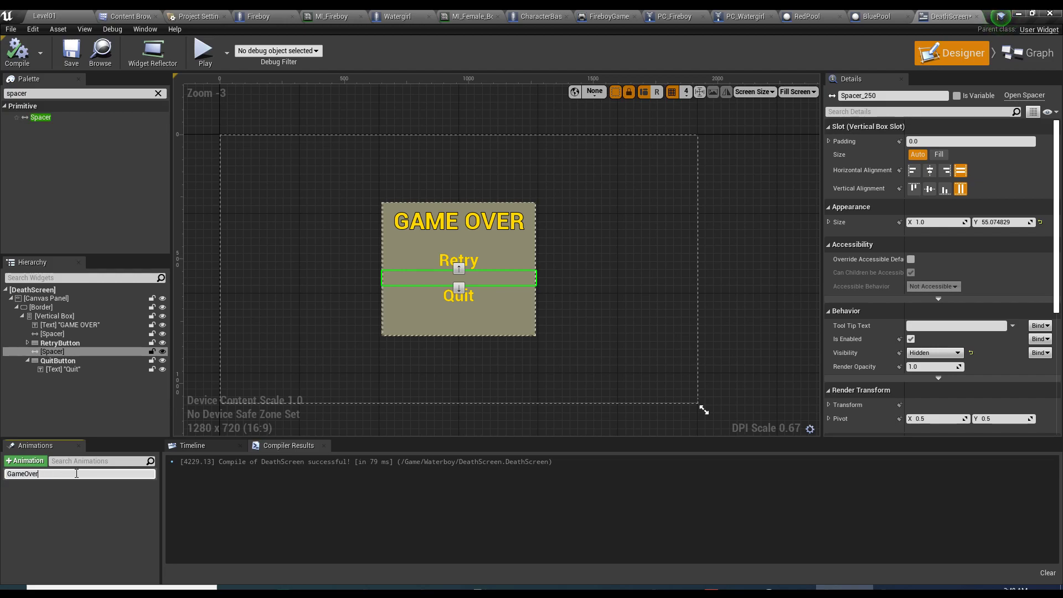
text(GameOverAnim)
key(Return)
click(76, 473)
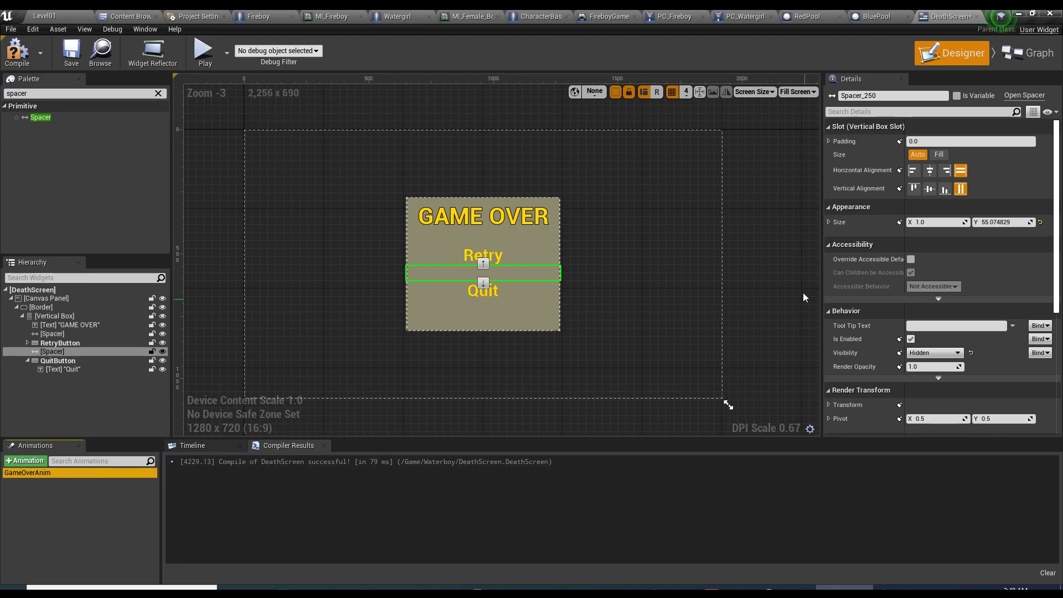
- Keyframe the Border's Alignment at time zero with Y at -1.05, below the screen
click(75, 308)
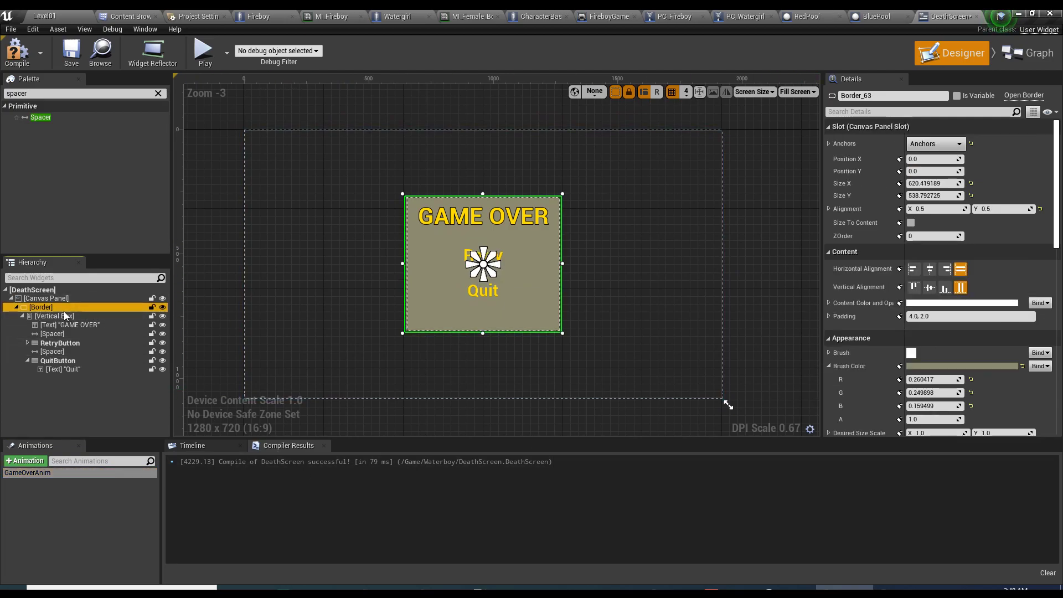
scroll(996, 232, down, 1)
drag(1002, 191, 954, 192)
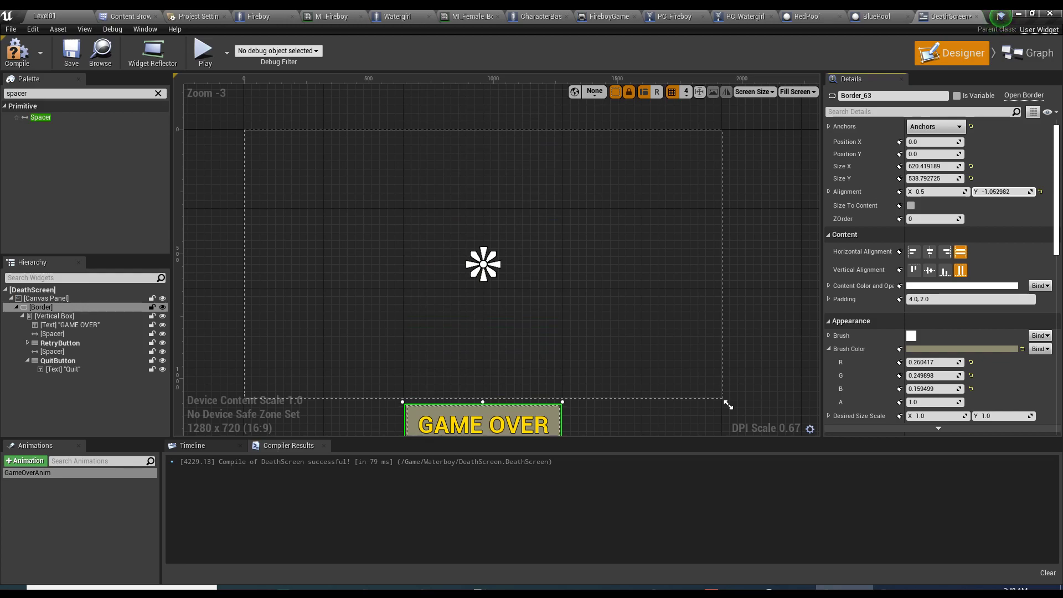
click(900, 191)
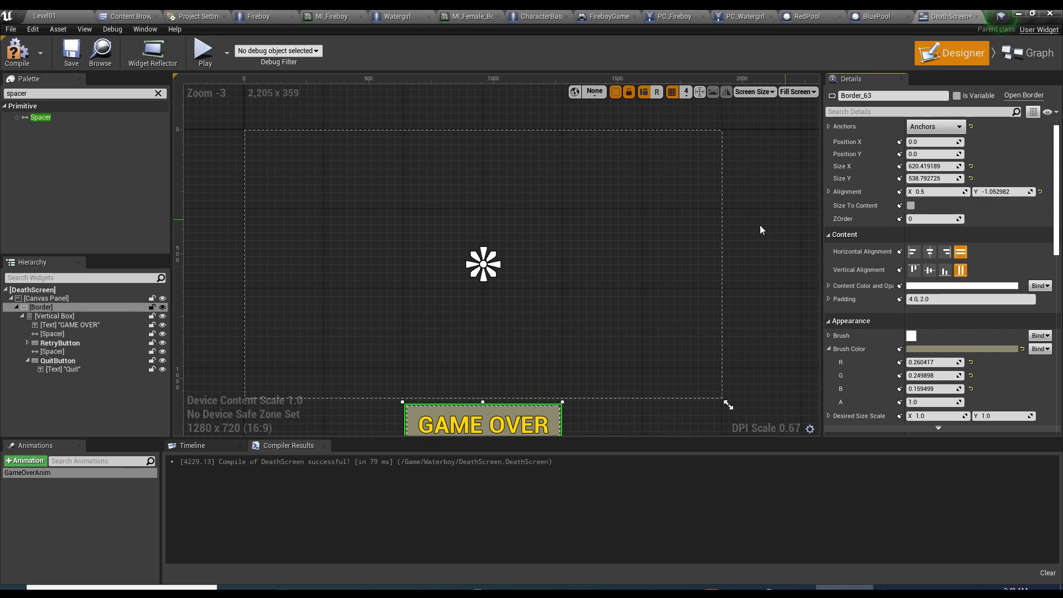
click(196, 446)
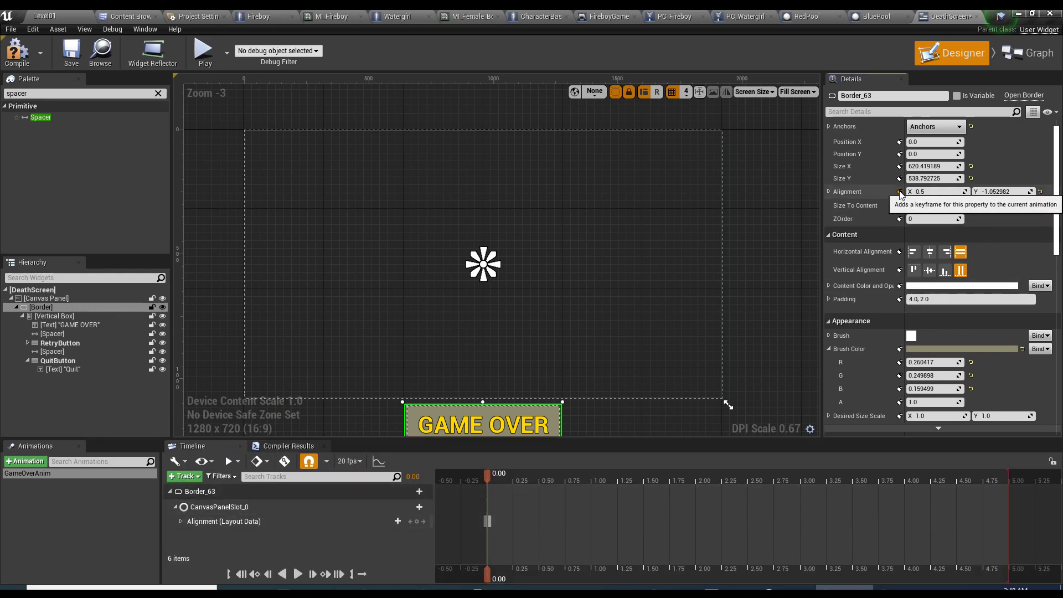
click(181, 520)
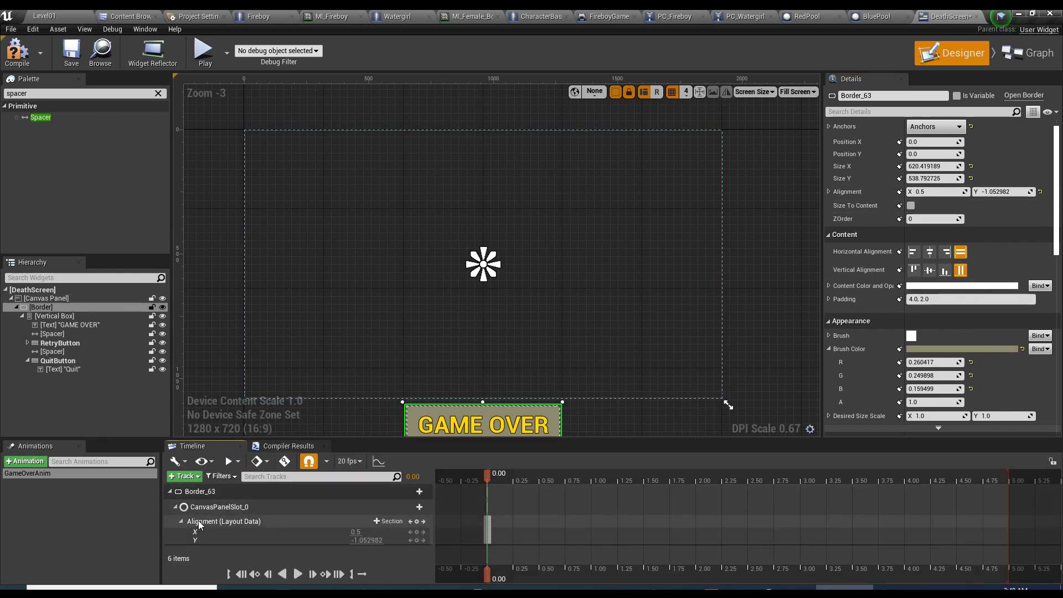
click(263, 540)
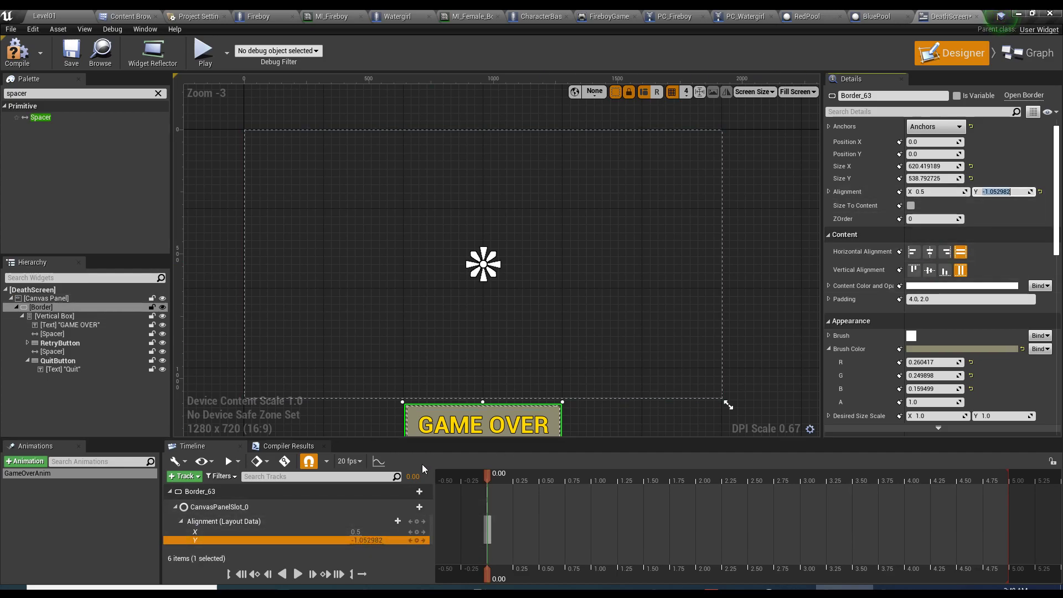
- Key Alignment Y 0.5 at one second, preview the slide-up, and save DeathScreen
right_drag(399, 427, 385, 336)
scroll(396, 410, up, 1)
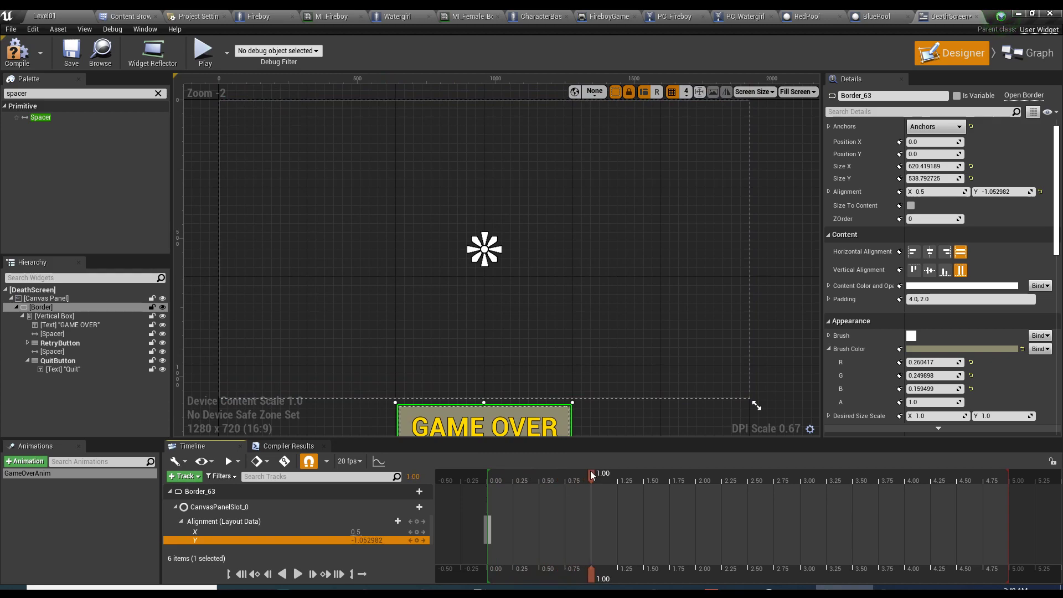
drag(996, 191, 1011, 192)
text(0.5)
key(Return)
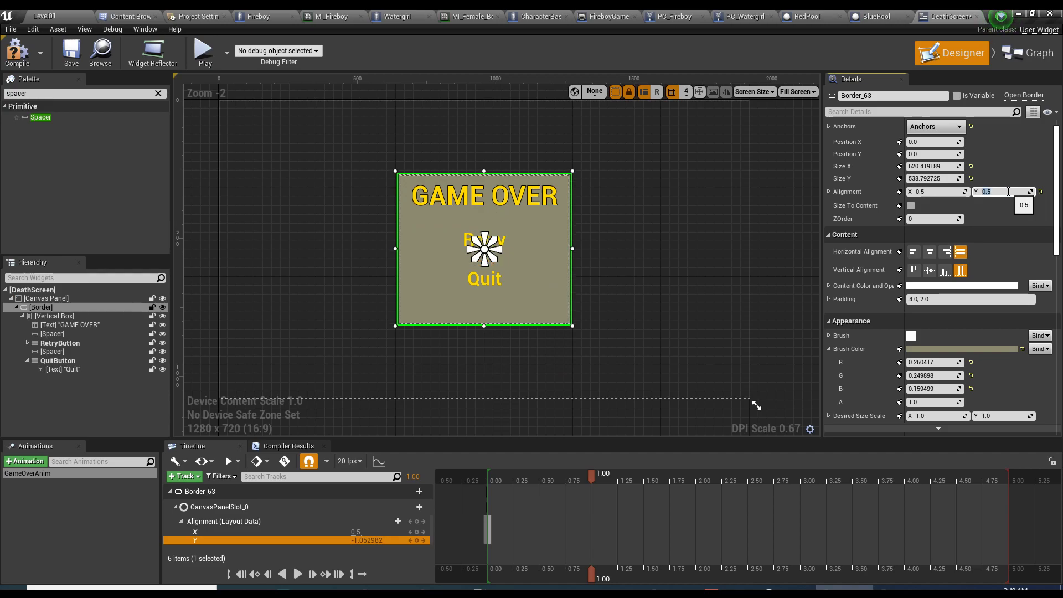
click(302, 577)
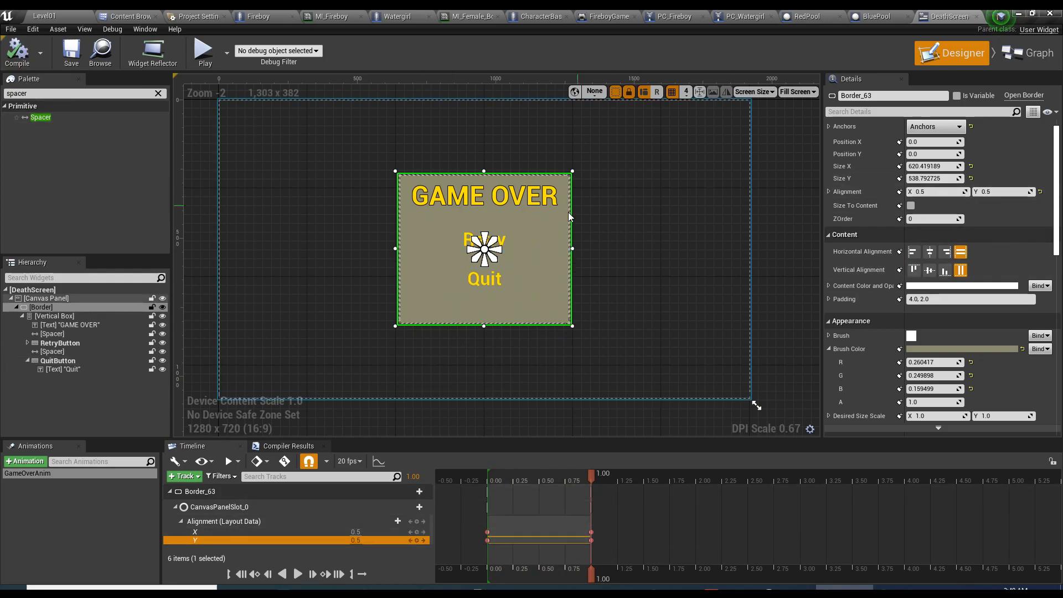
scroll(645, 249, down, 1)
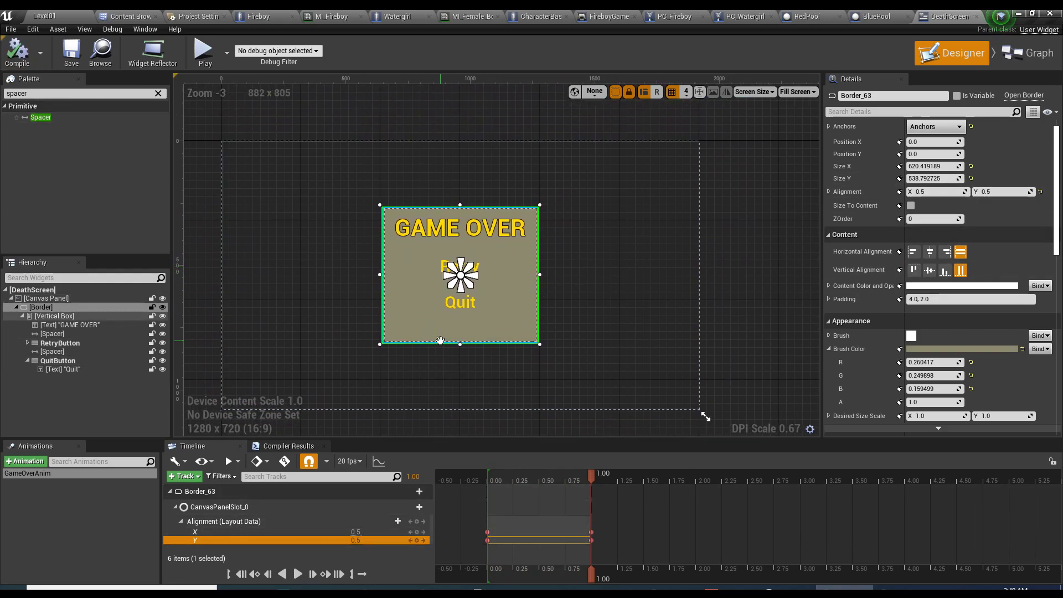
click(67, 59)
- In the event graph, play GameOverAnim from Event Construct using a Play Animation node
click(1036, 59)
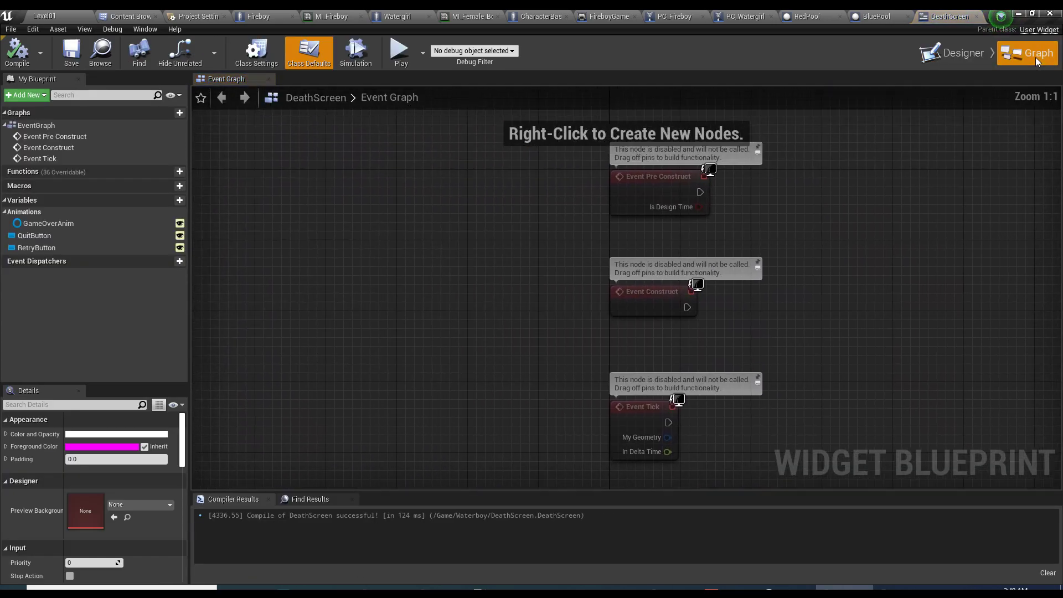
drag(398, 291, 398, 283)
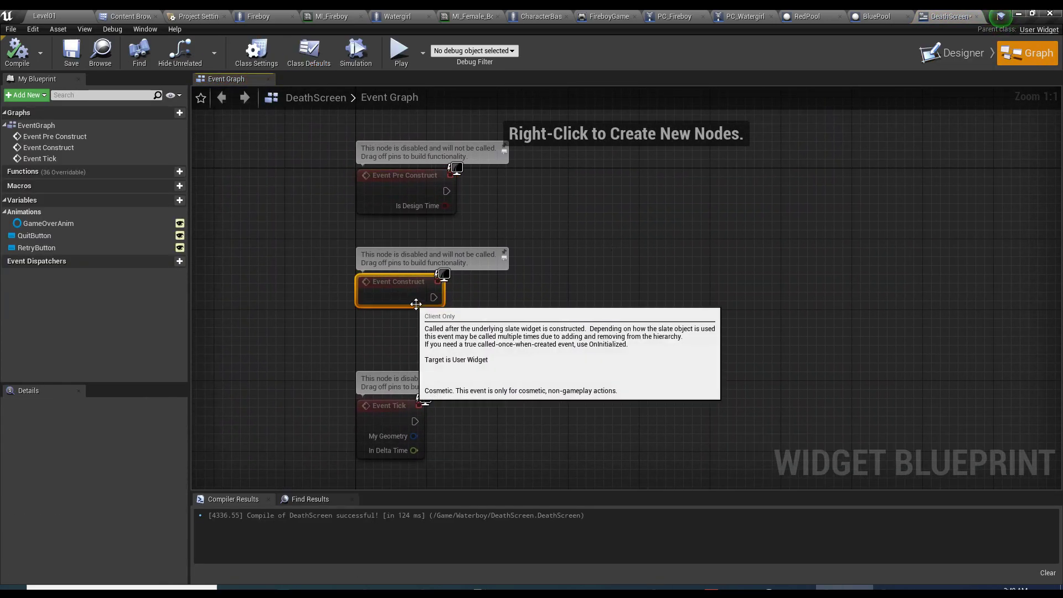
click(79, 225)
drag(78, 225, 503, 324)
right_drag(596, 348, 533, 337)
drag(501, 317, 636, 261)
text(playan)
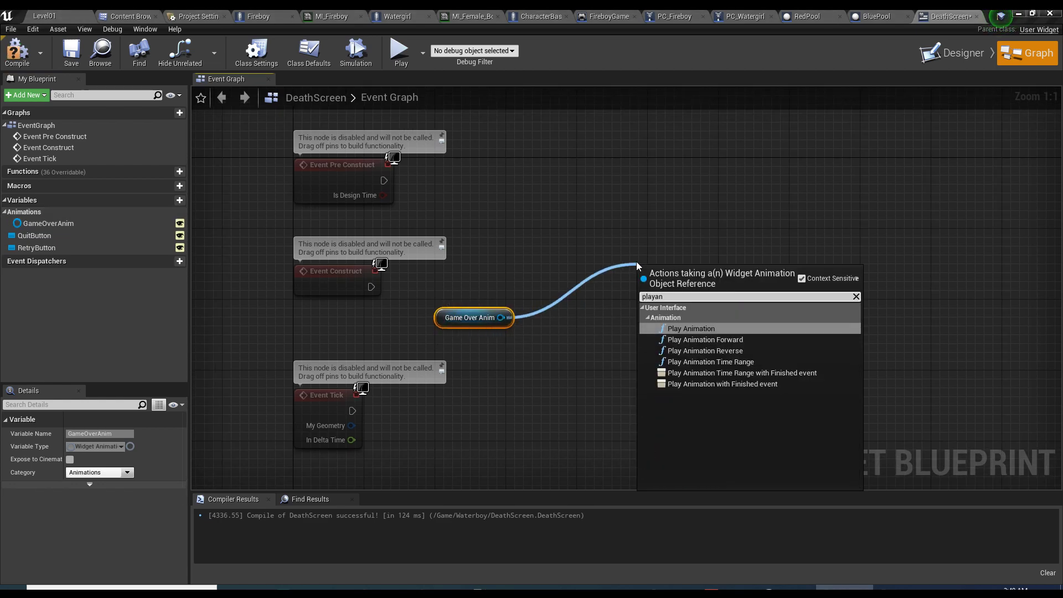
click(692, 328)
drag(371, 287, 611, 297)
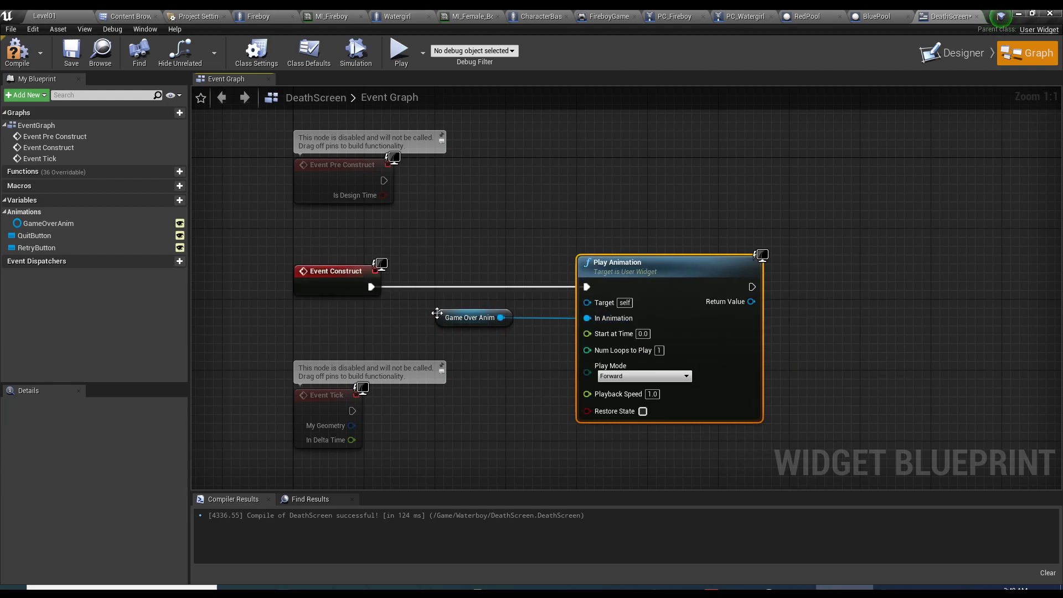
drag(439, 315, 483, 342)
- Delete the unused Event Pre Construct and Event Tick nodes and compile
click(332, 178)
key(Delete)
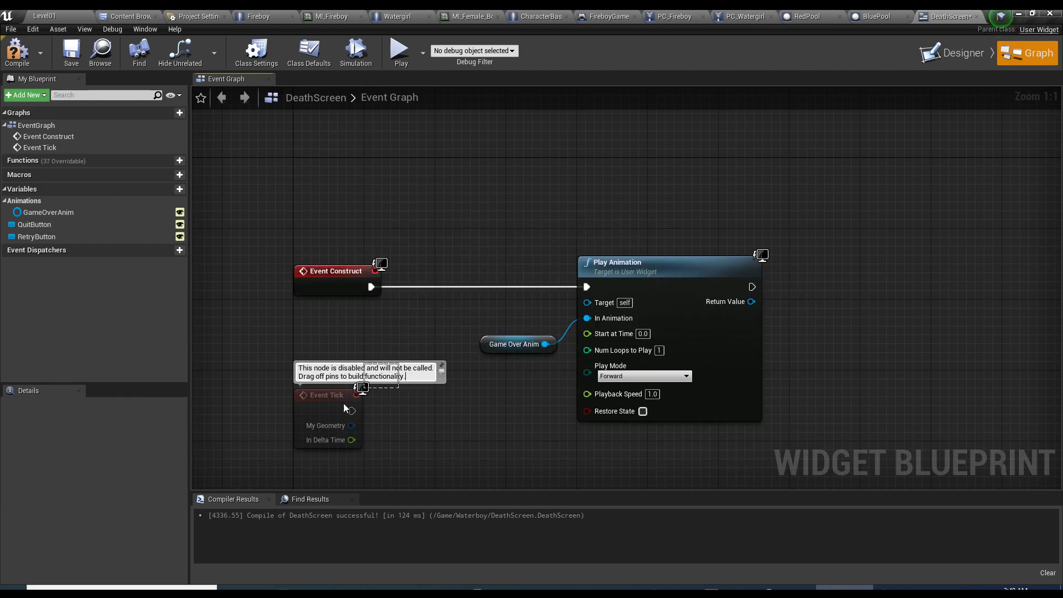
click(326, 418)
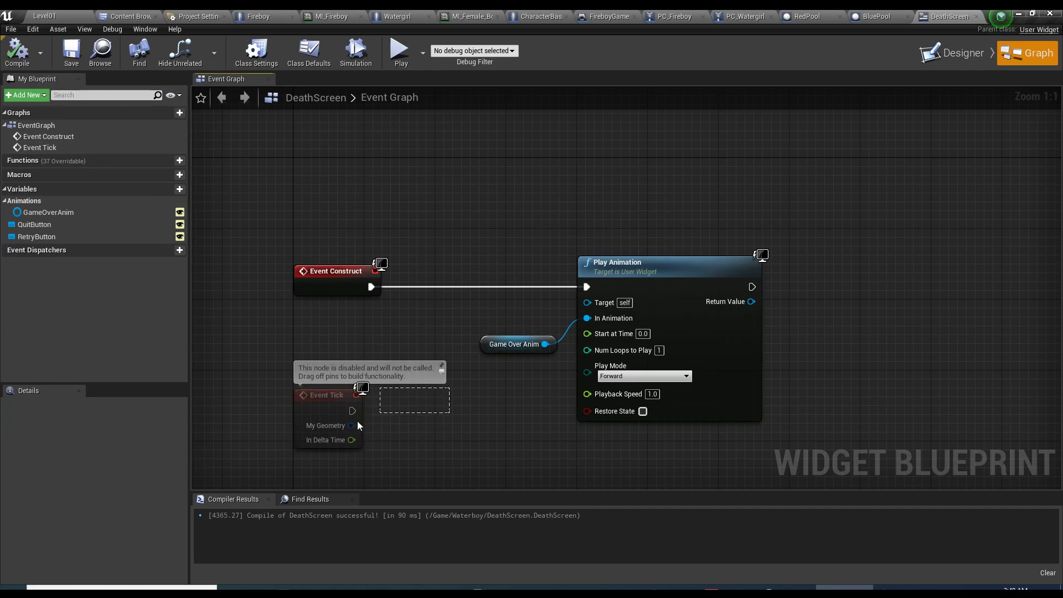
key(Delete)
key(F7)
- In CharacterBase's graph, add a Delay after Set Simulate Physics
click(532, 16)
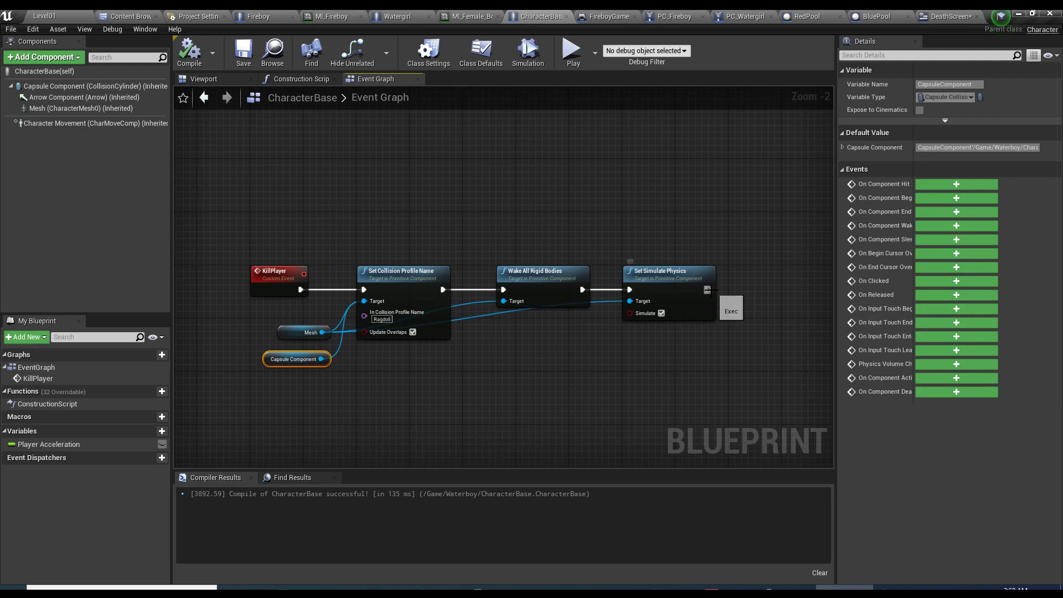
key(ctrl+a)
drag(692, 310, 570, 285)
click(458, 292)
text(delay)
key(Return)
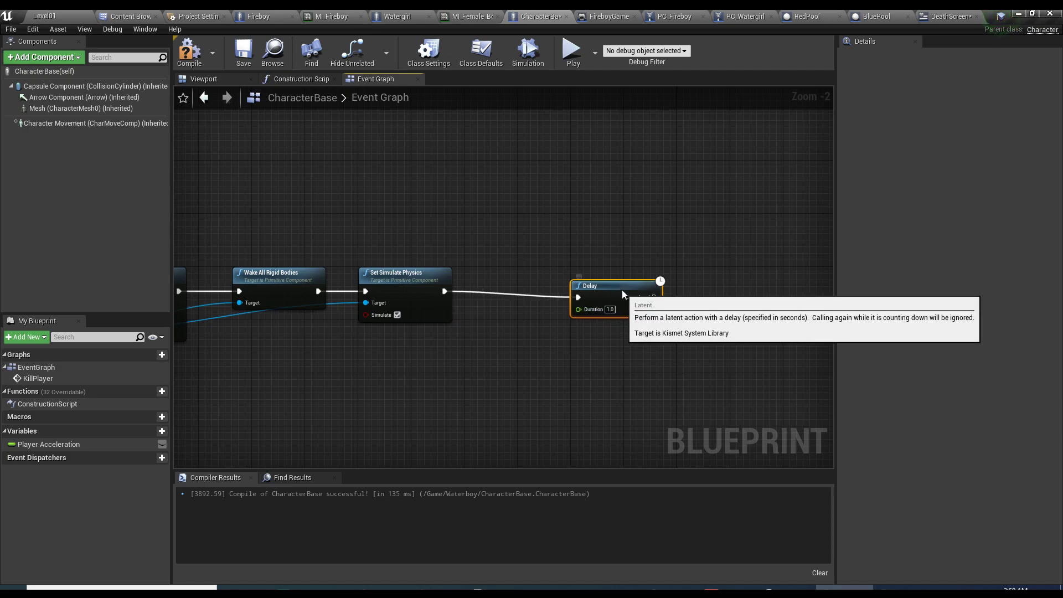
drag(622, 290, 567, 286)
right_drag(666, 271, 534, 284)
- After the Delay, add a Create Widget node set to the DeathScreen class
drag(473, 303, 567, 299)
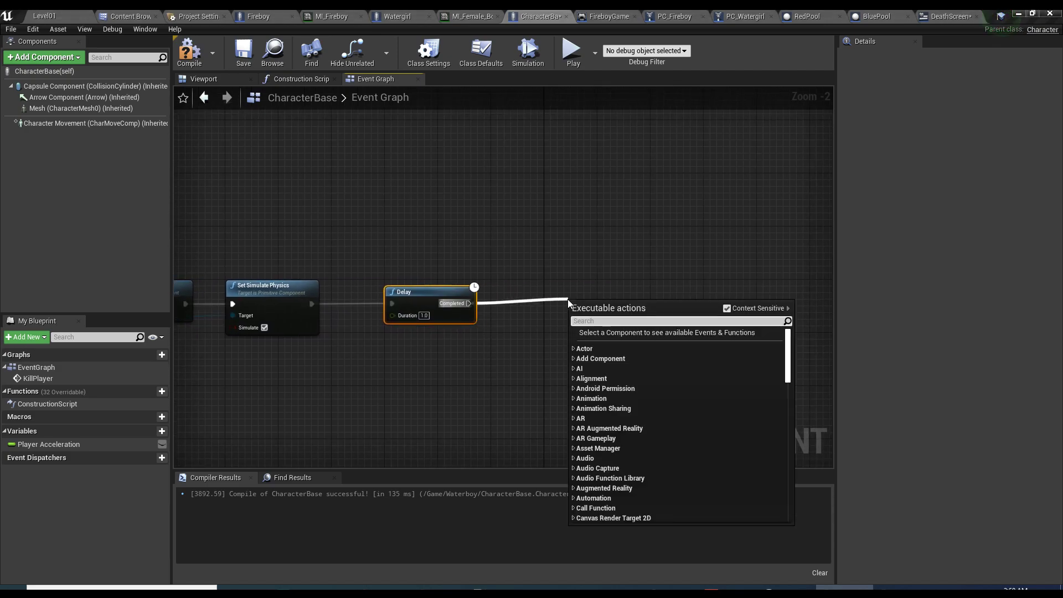
text(construct)
key(Return)
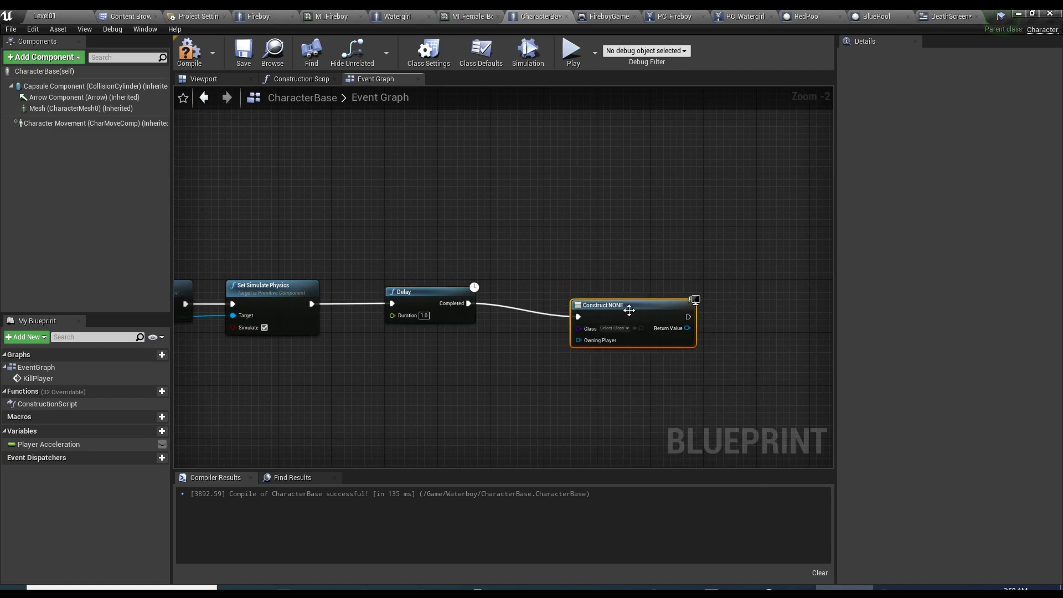
drag(634, 313, 609, 299)
click(591, 315)
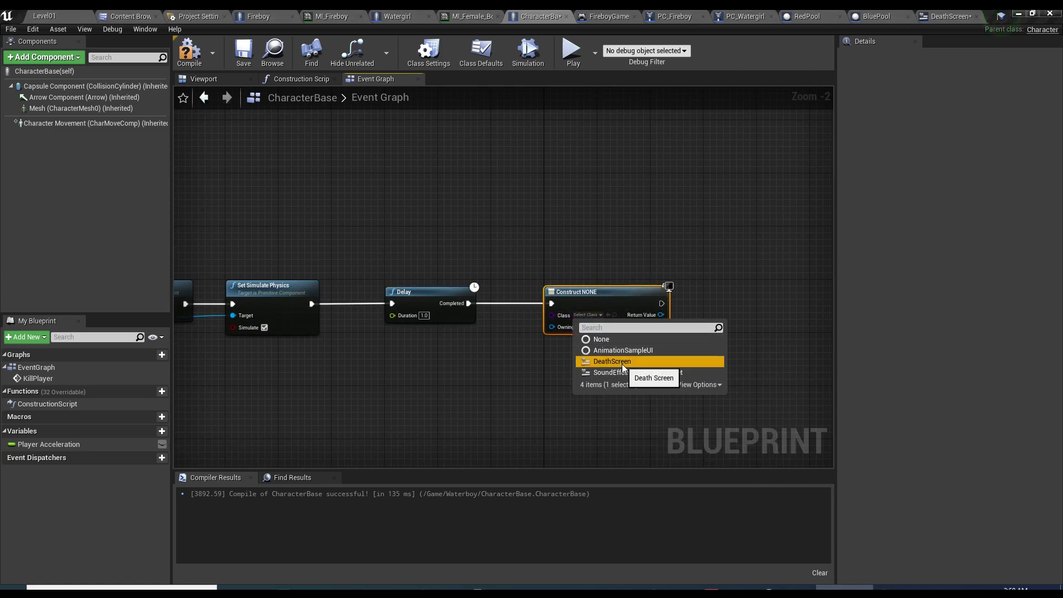
click(622, 362)
scroll(523, 359, up, 2)
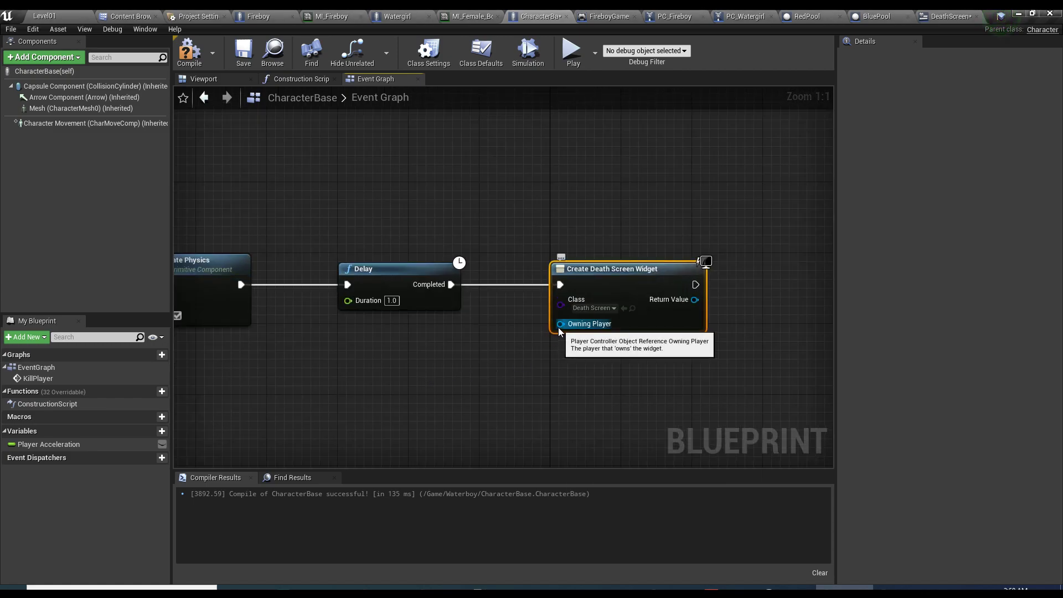
- Connect Get Player Controller as the death screen widget's owning player
right_click(393, 401)
text(get palyer)
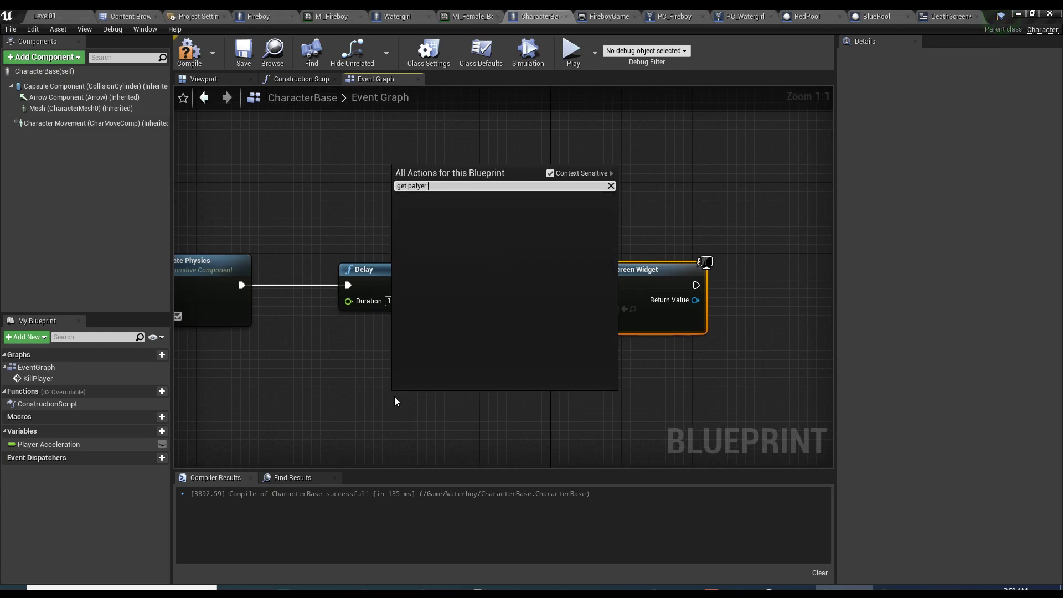
text(get player contro)
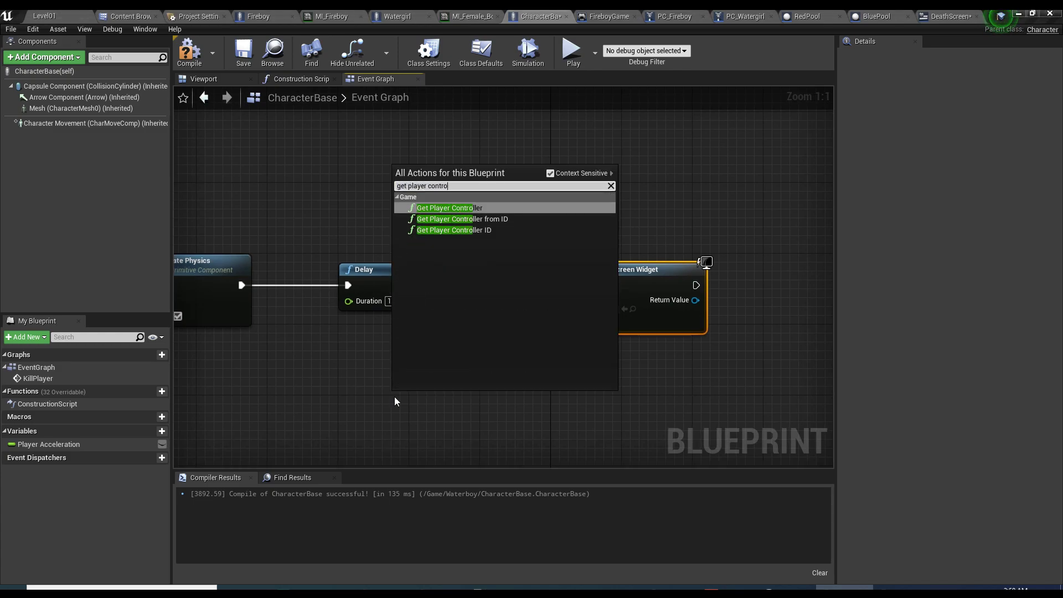
key(Return)
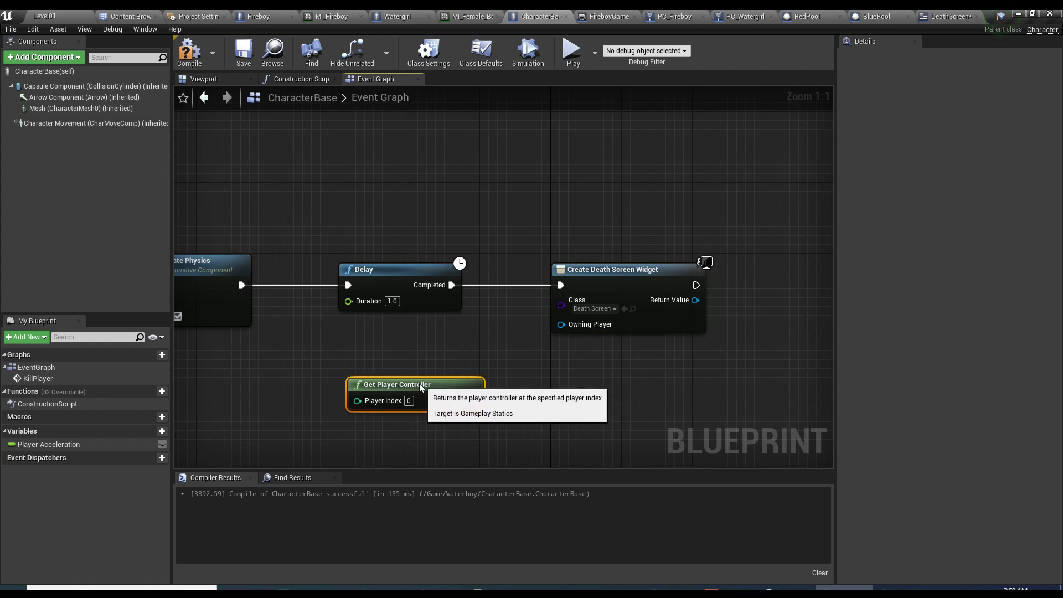
drag(445, 400, 577, 296)
- Add the created widget to the viewport, compile and save, and test play
scroll(561, 326, down, 2)
text(add to v)
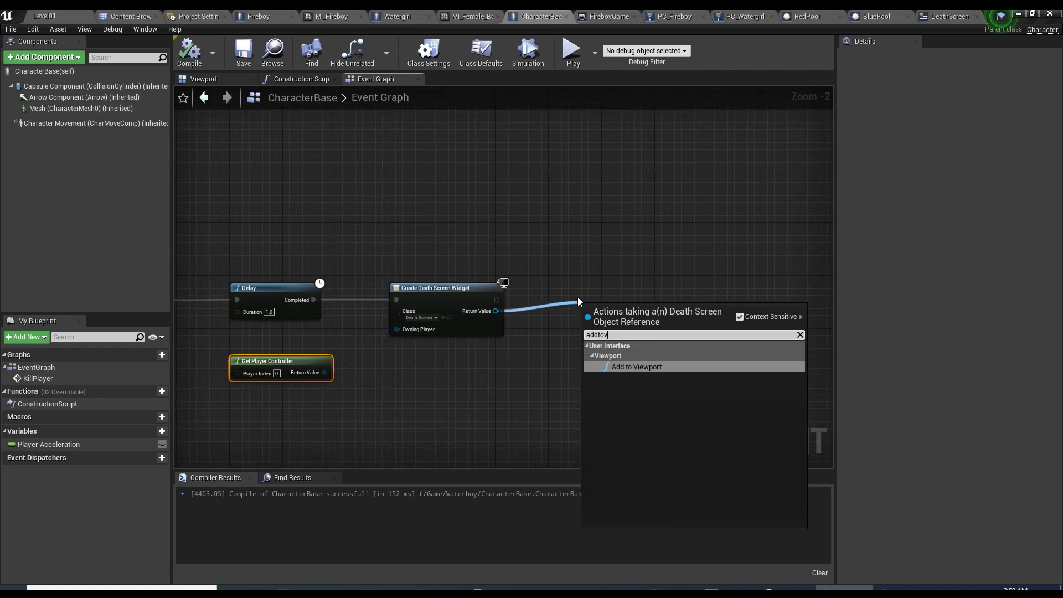
key(Return)
drag(639, 317, 606, 290)
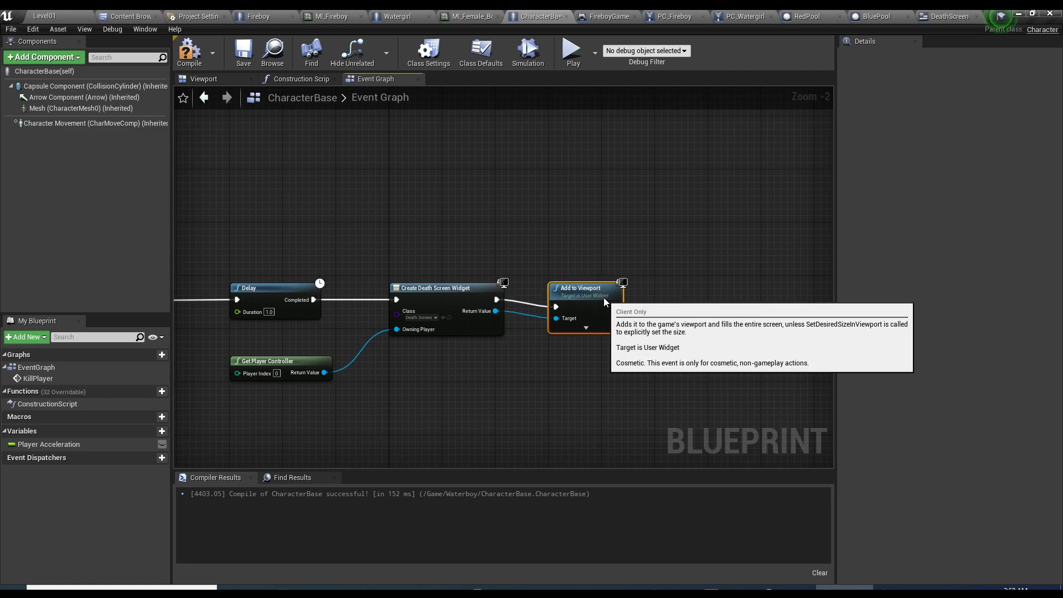
click(248, 70)
click(572, 52)
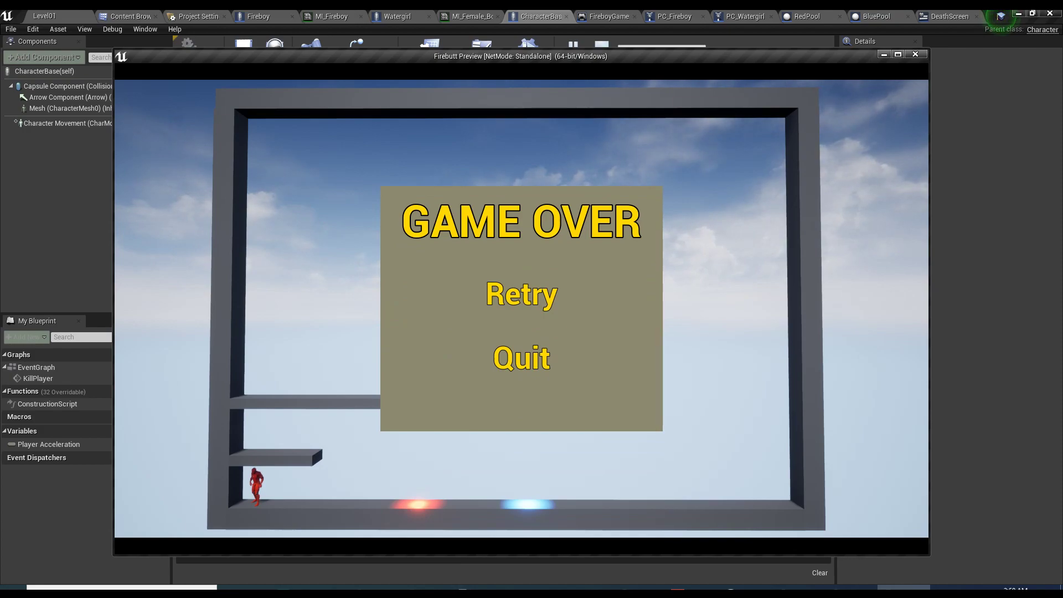
key(Escape)
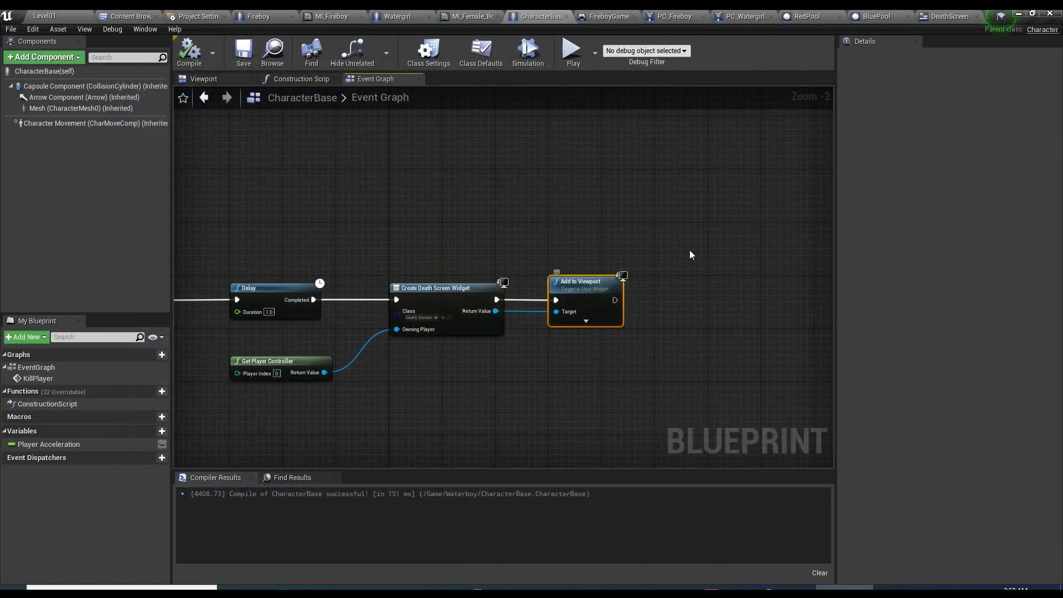
- After Add to Viewport, set Show Mouse Cursor to true on the player controller and compile
right_drag(689, 250, 605, 253)
drag(229, 352, 585, 307)
text(how mouse)
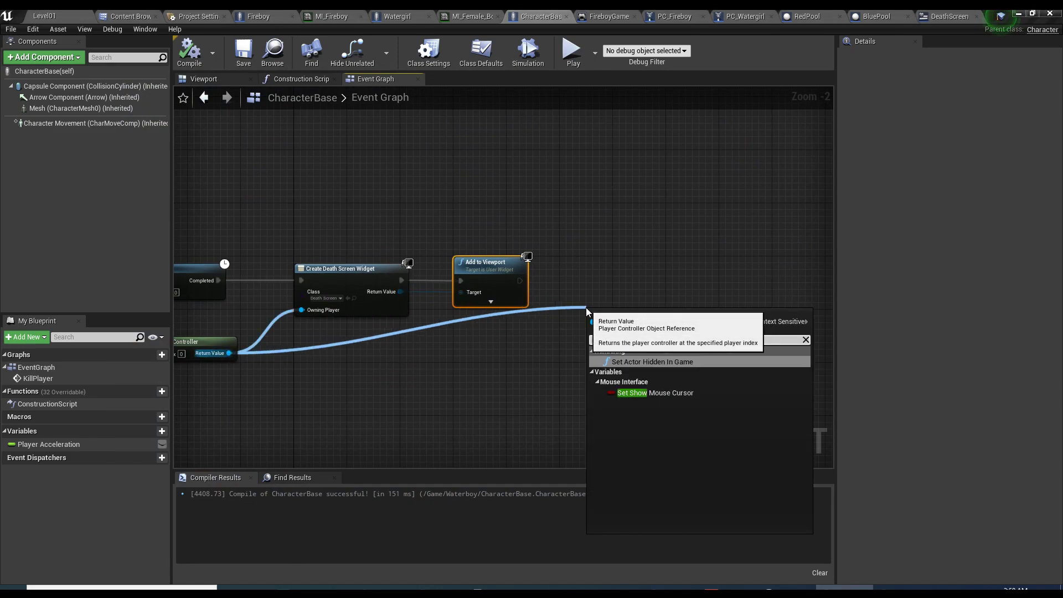
key(Return)
drag(519, 280, 616, 275)
click(652, 332)
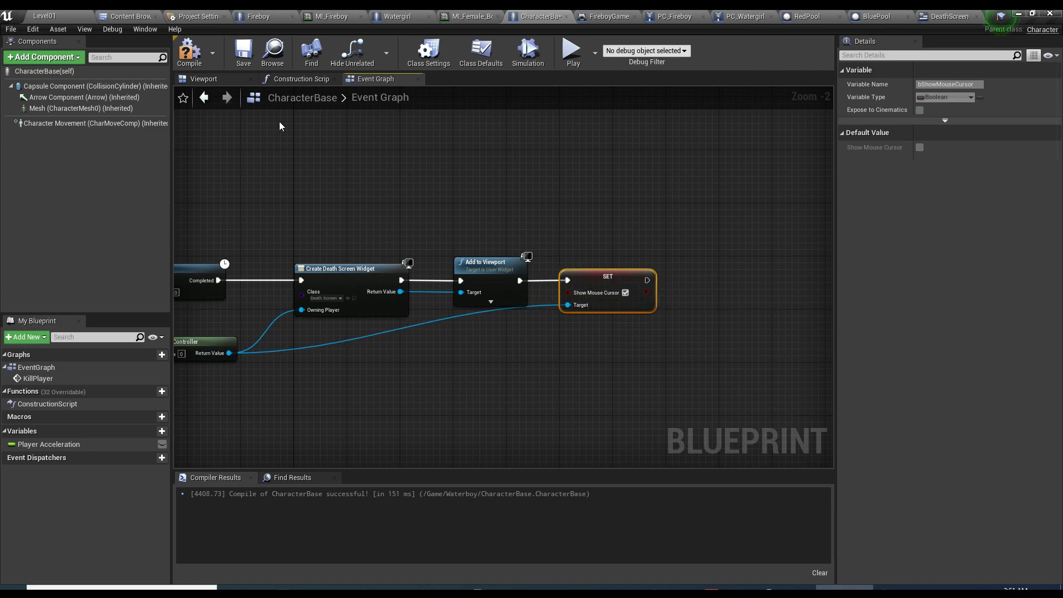
click(189, 52)
- Add Set Input Mode UI Only with the created death screen as the focused widget
drag(229, 353, 676, 329)
text(set input mode)
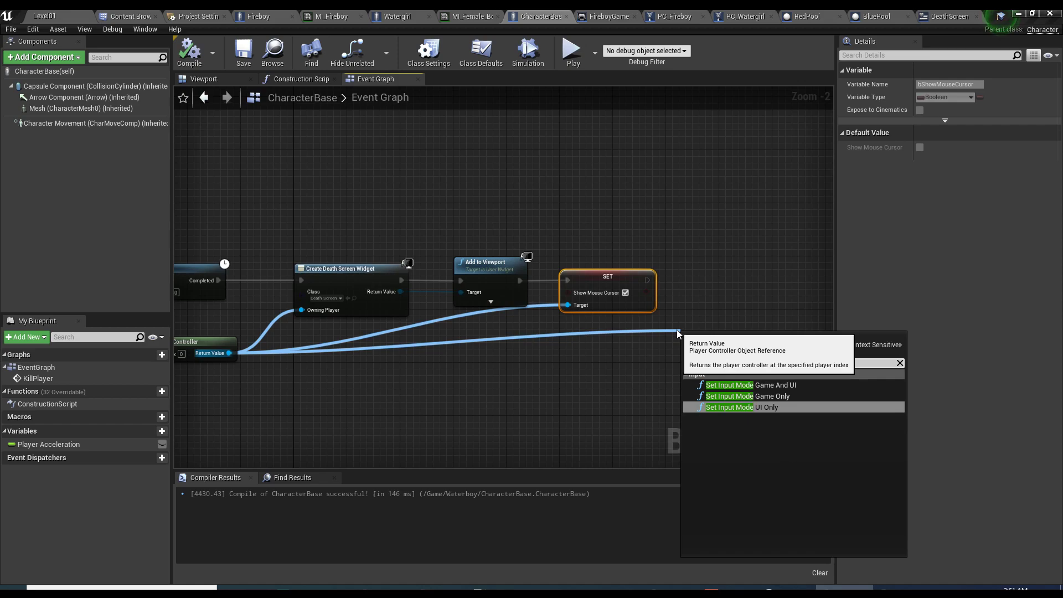
click(756, 410)
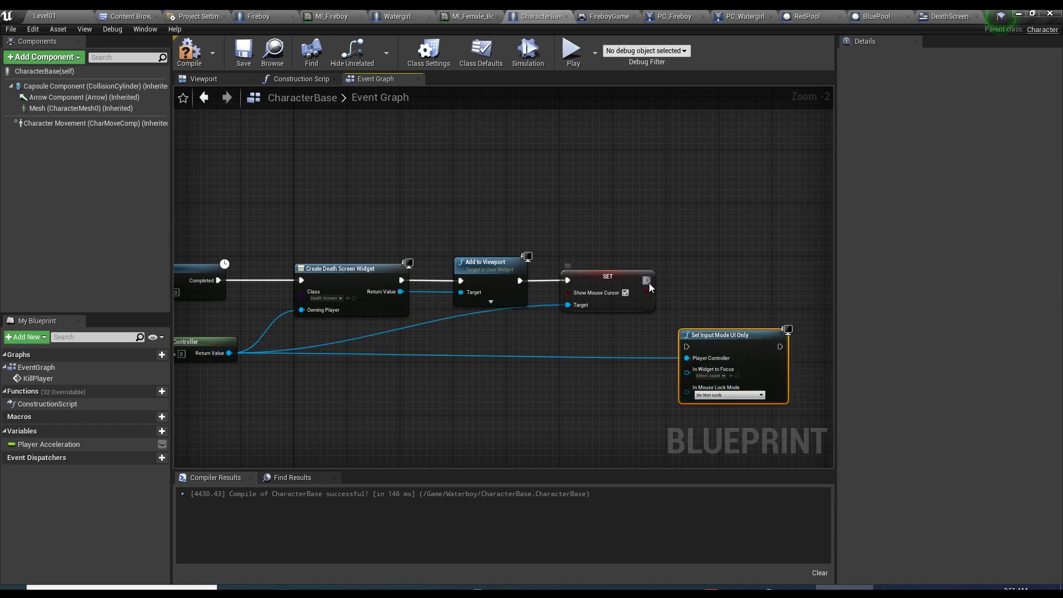
drag(647, 281, 693, 346)
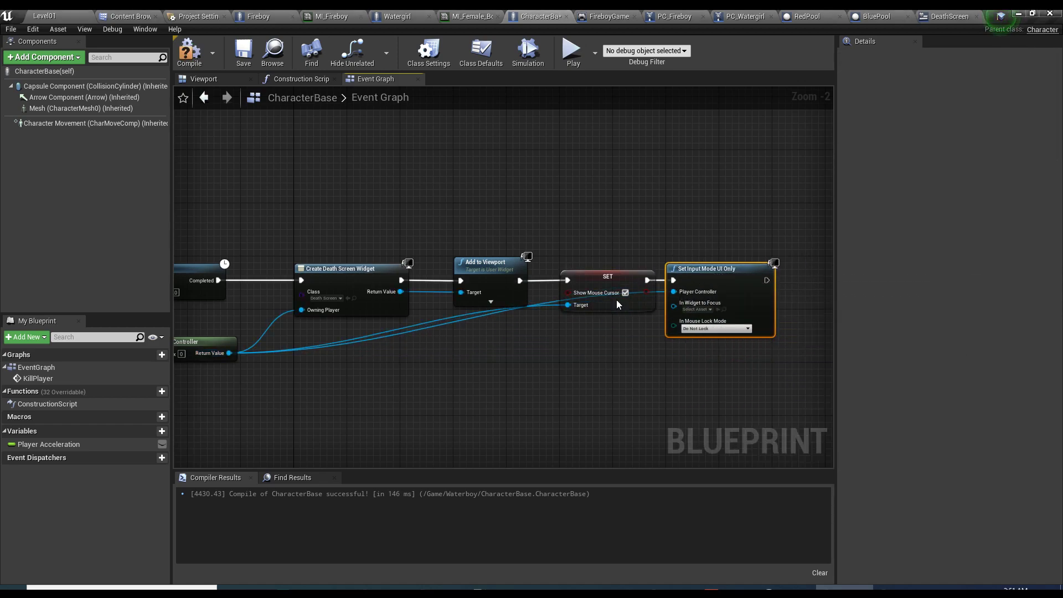
right_drag(616, 300, 657, 290)
drag(441, 282, 714, 297)
right_drag(714, 297, 461, 317)
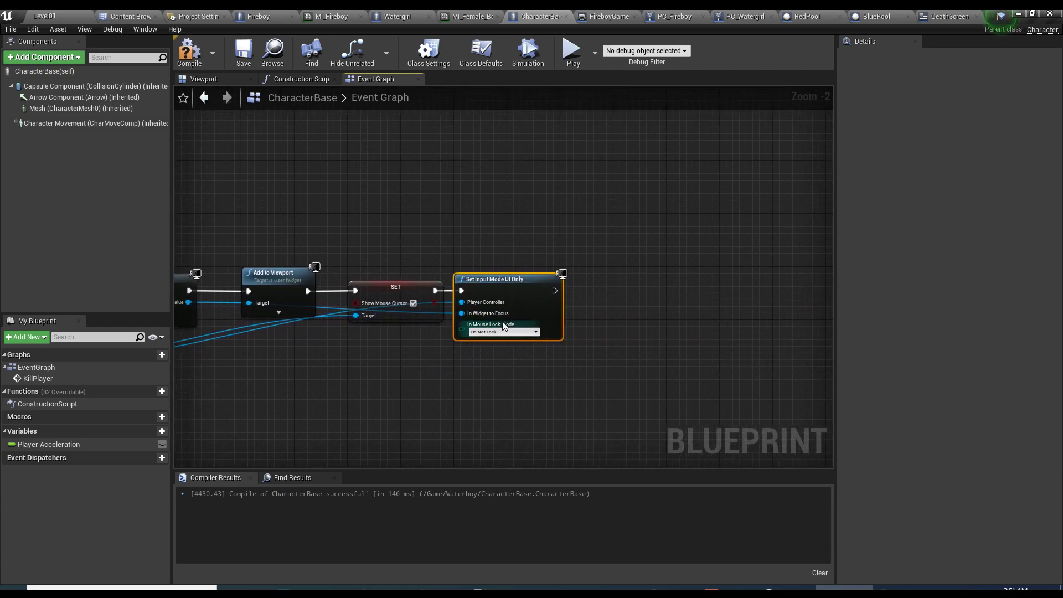
drag(490, 282, 545, 283)
- Test play the game to check the cursor and UI-only input on death
click(573, 50)
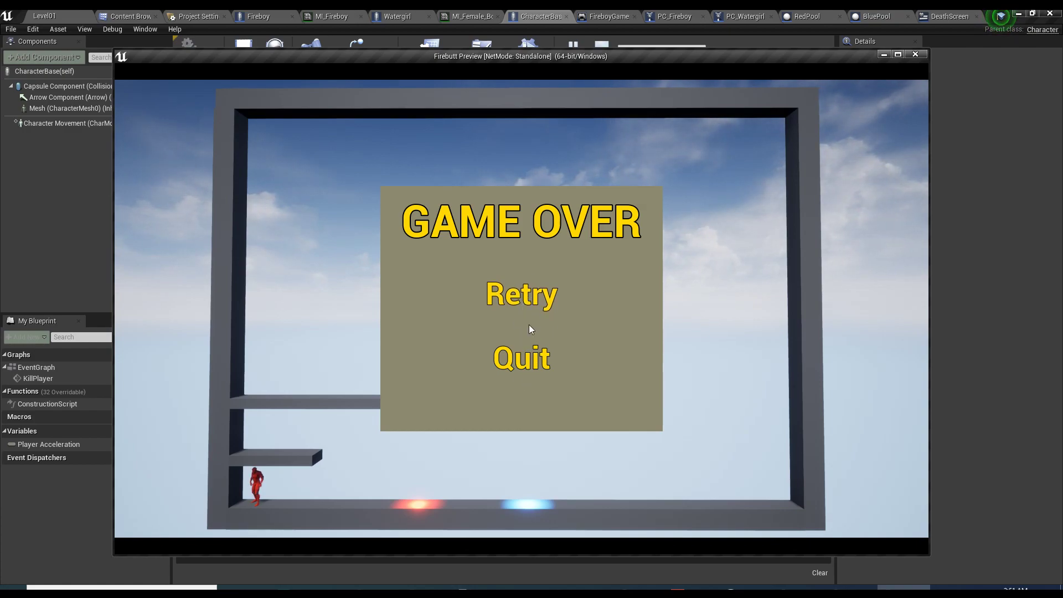
key(Escape)
click(947, 16)
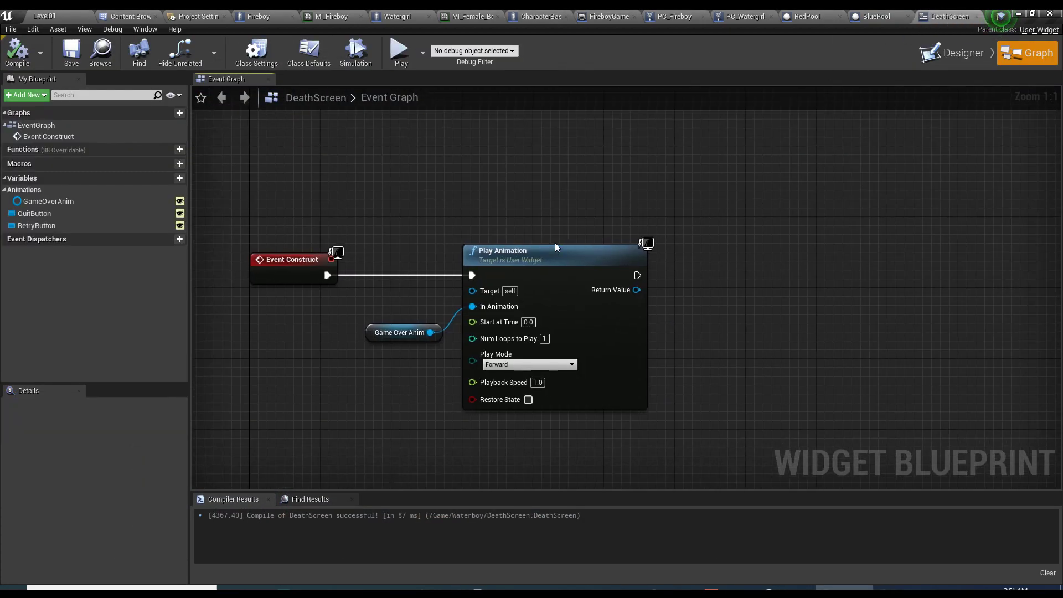
- Add an On Clicked event for RetryButton and compile DeathScreen
click(956, 53)
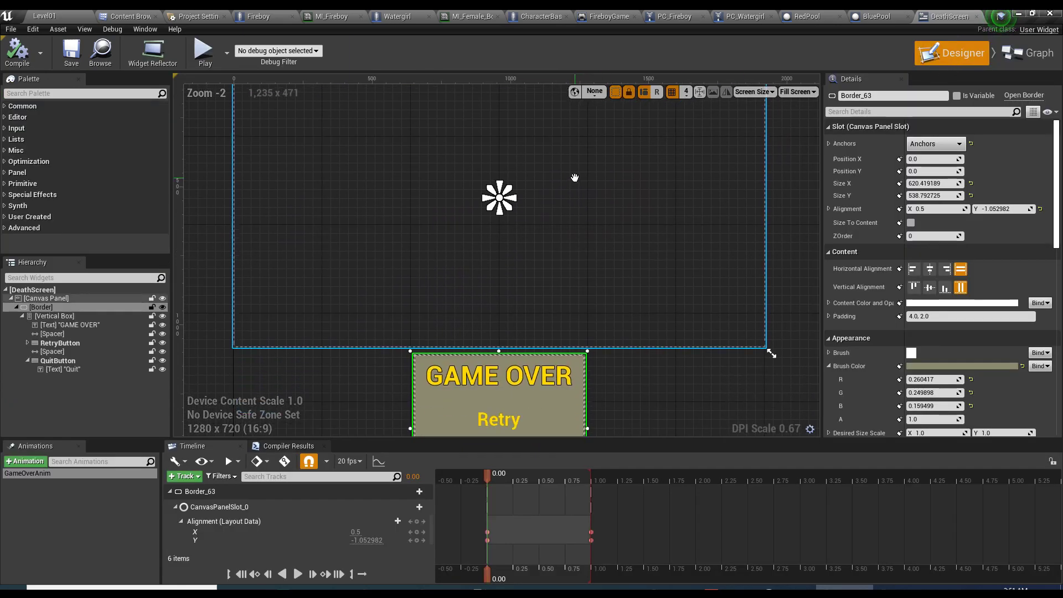
click(65, 344)
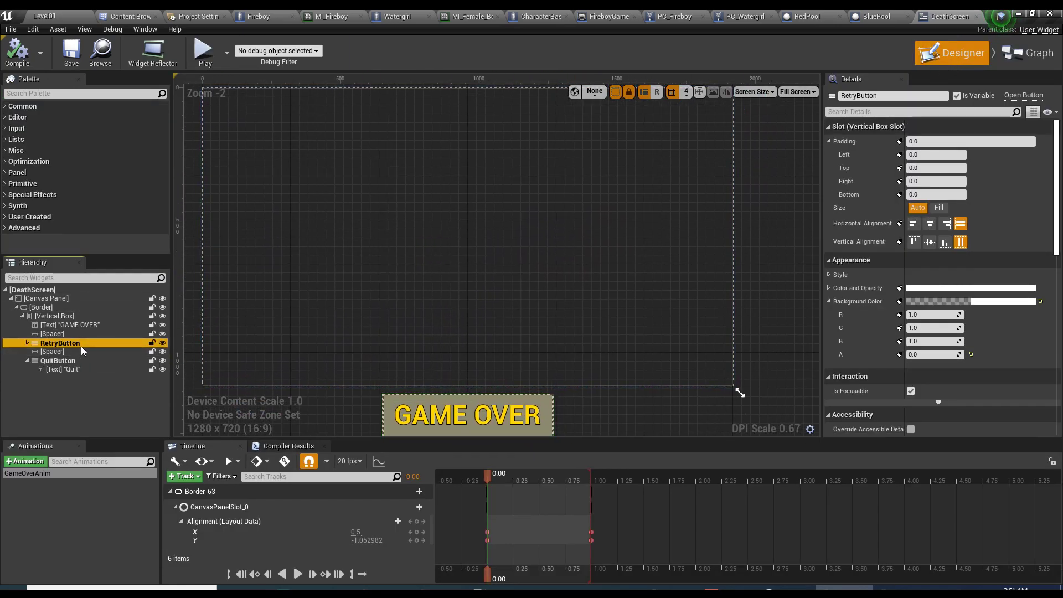
scroll(1050, 383, down, 10)
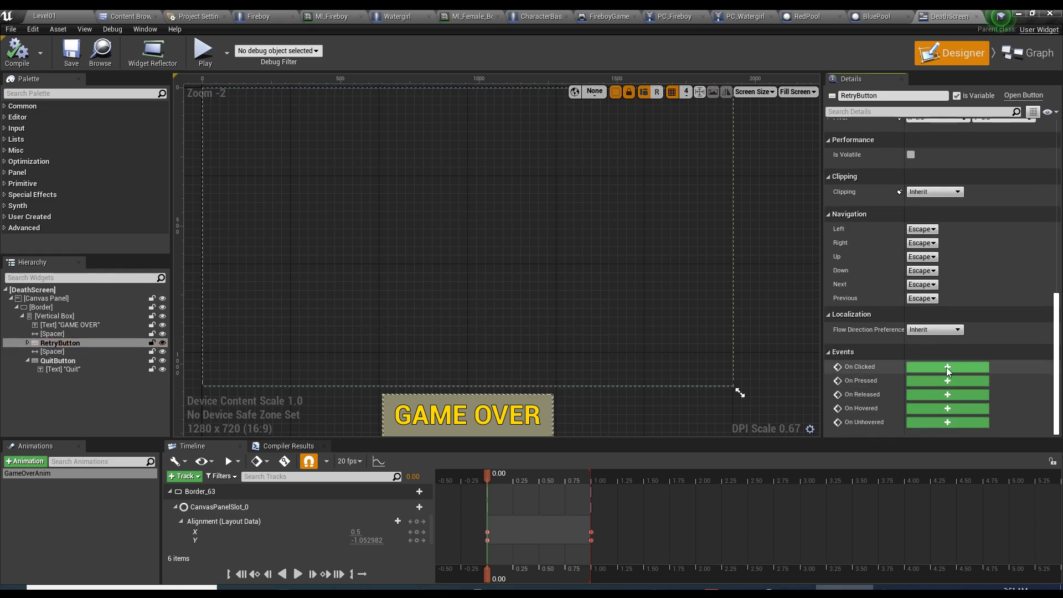
click(947, 367)
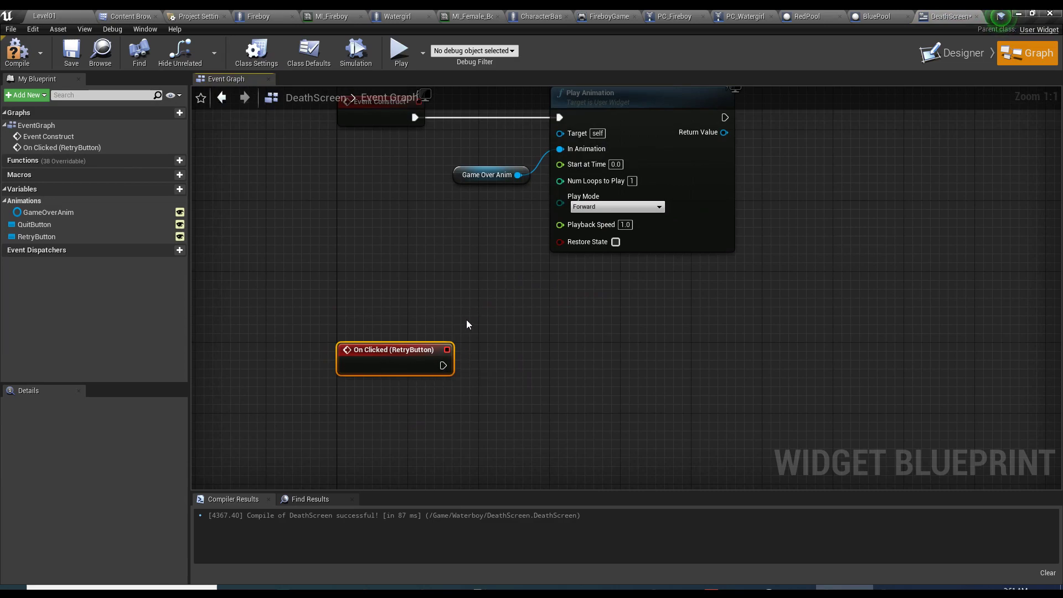
right_drag(466, 320, 427, 278)
click(17, 51)
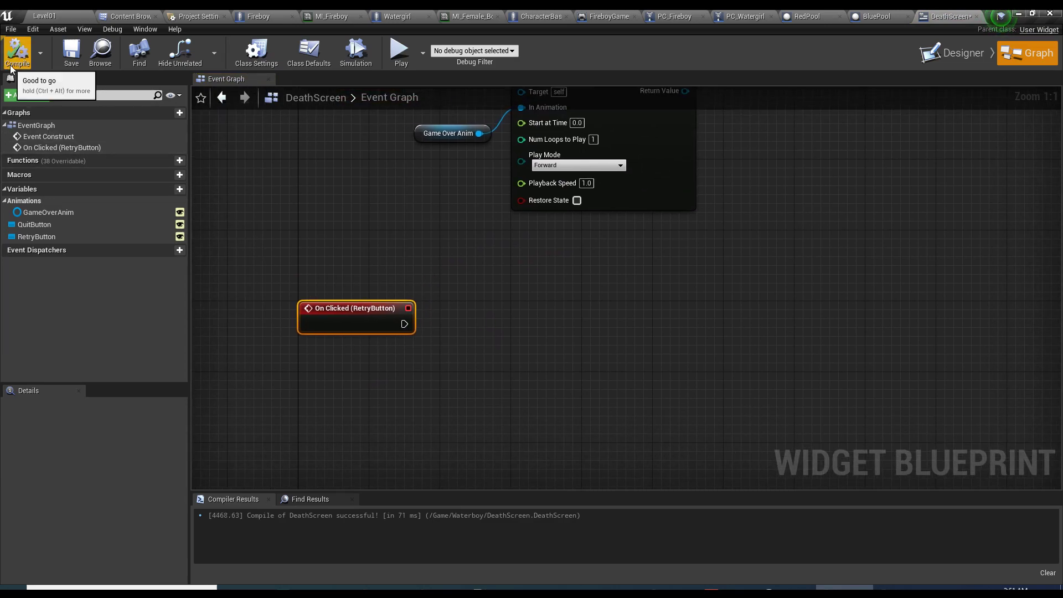
- Wire an Open Level (by Name) node with Level01 from the Retry click event and compile
click(43, 17)
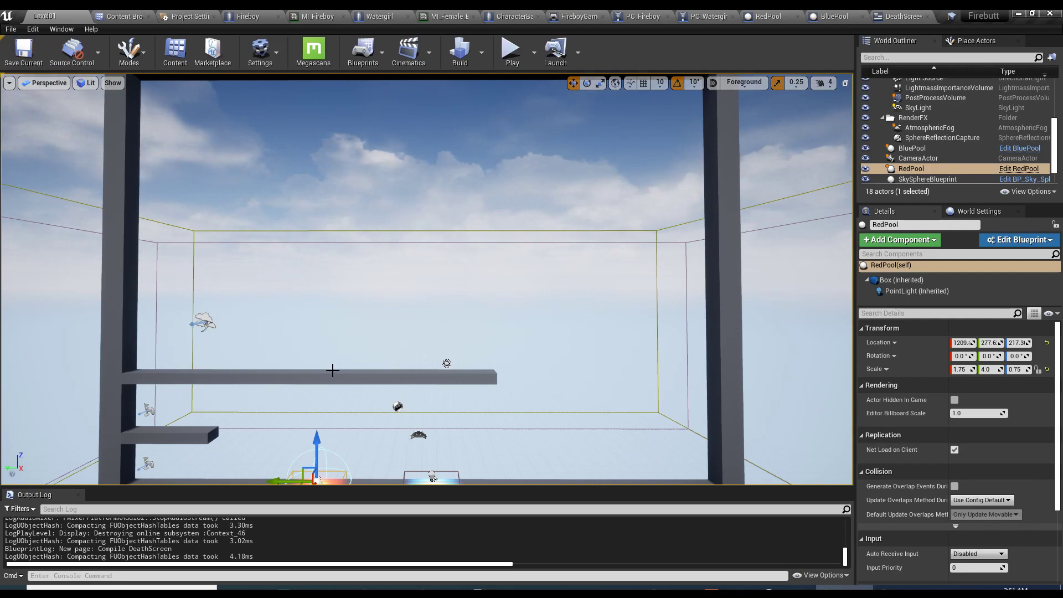
click(902, 16)
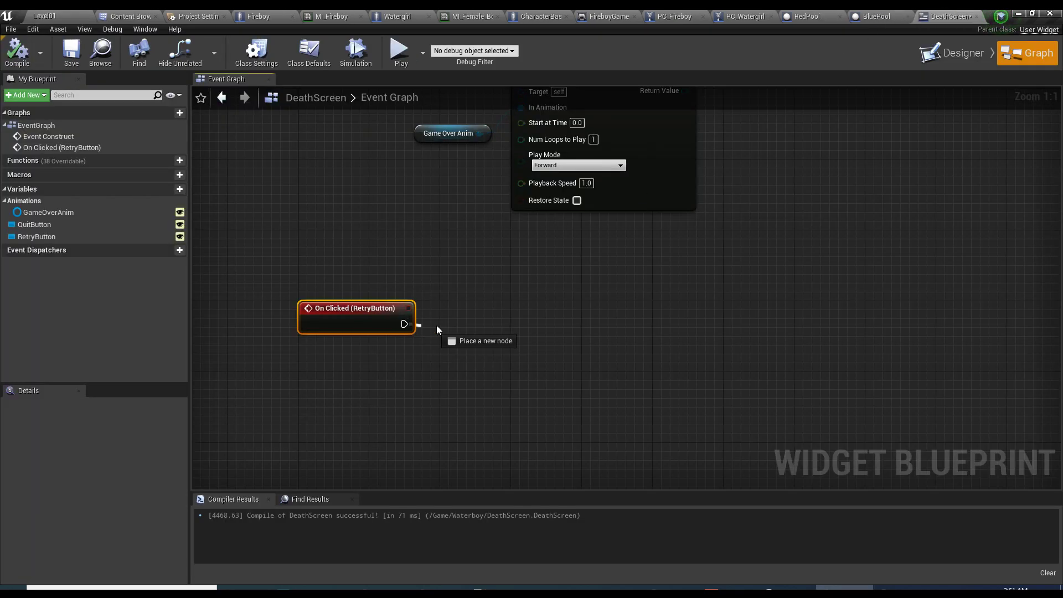
drag(436, 327, 545, 308)
text(play animation)
key(Return)
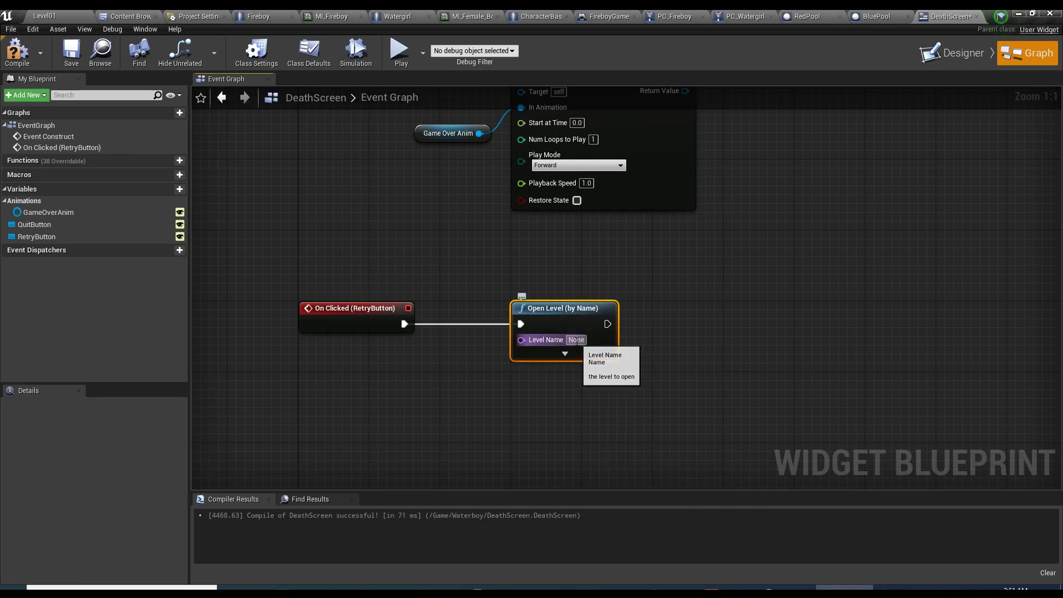
click(576, 340)
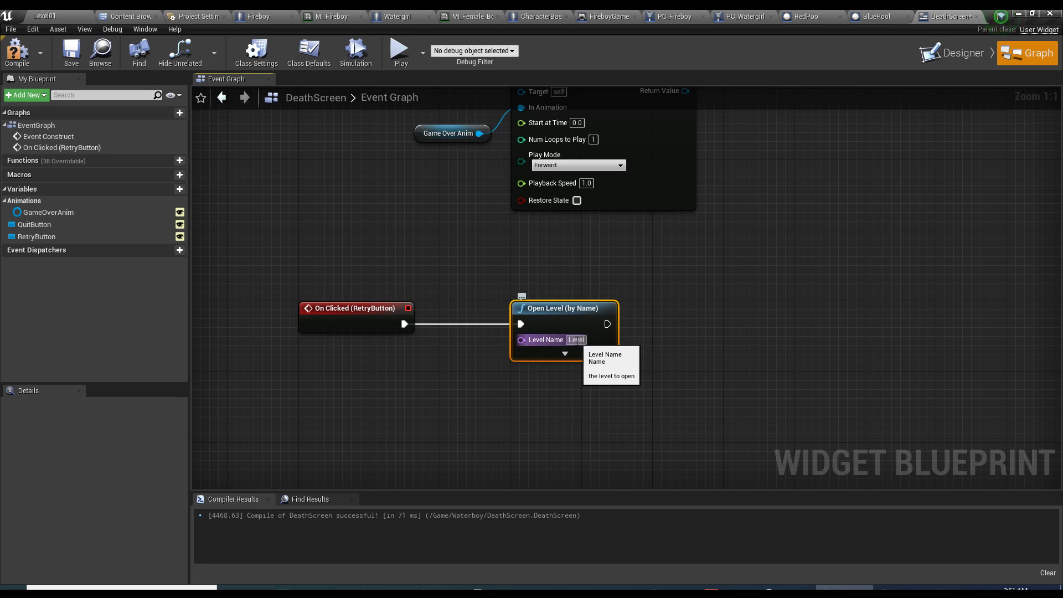
text(Level01)
key(Return)
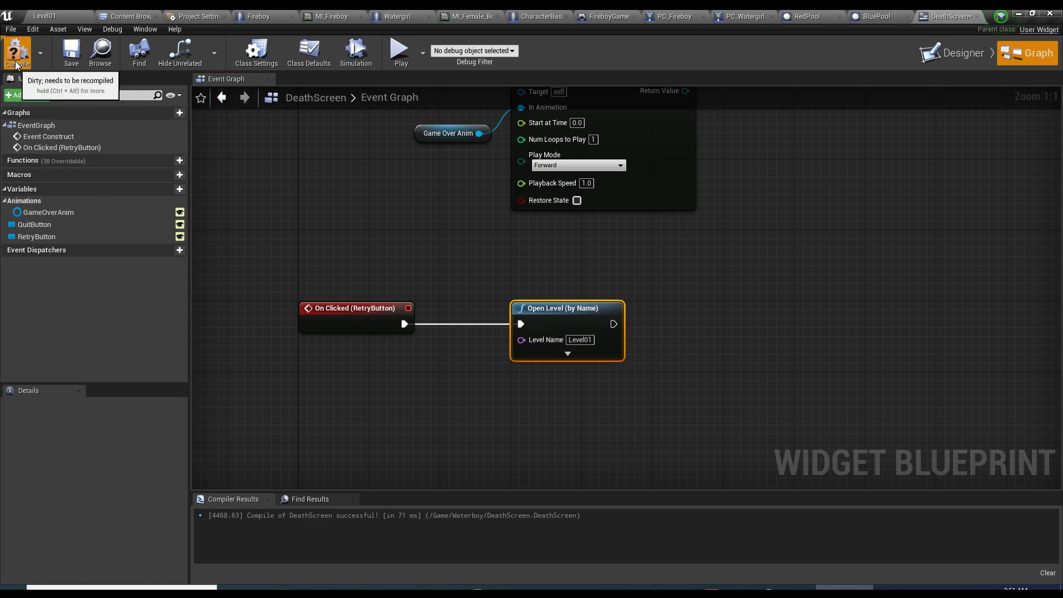
click(17, 50)
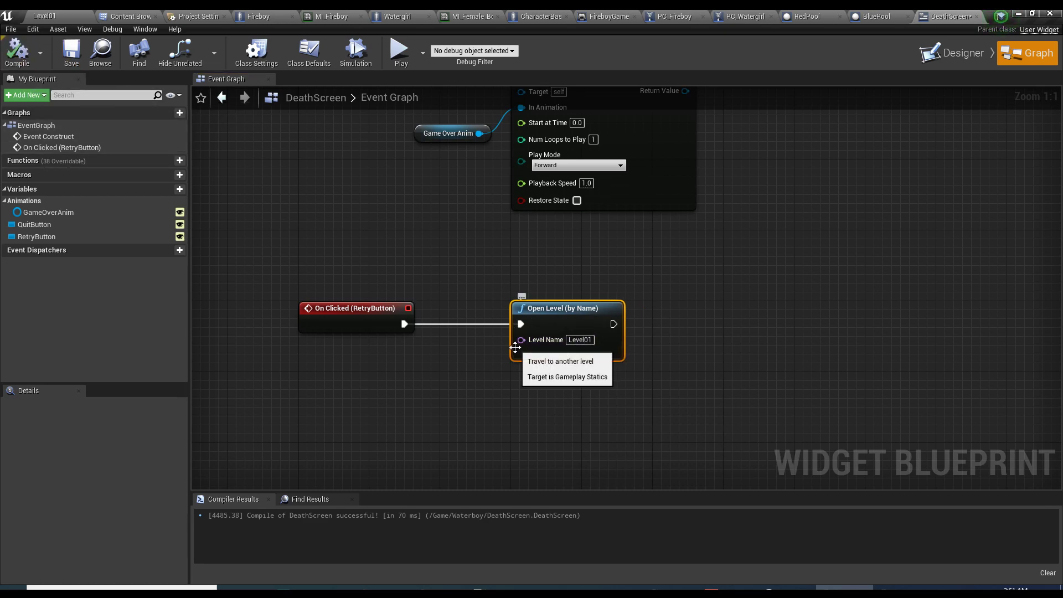
- Move the Open Level node around the graph to the right
drag(543, 316, 693, 315)
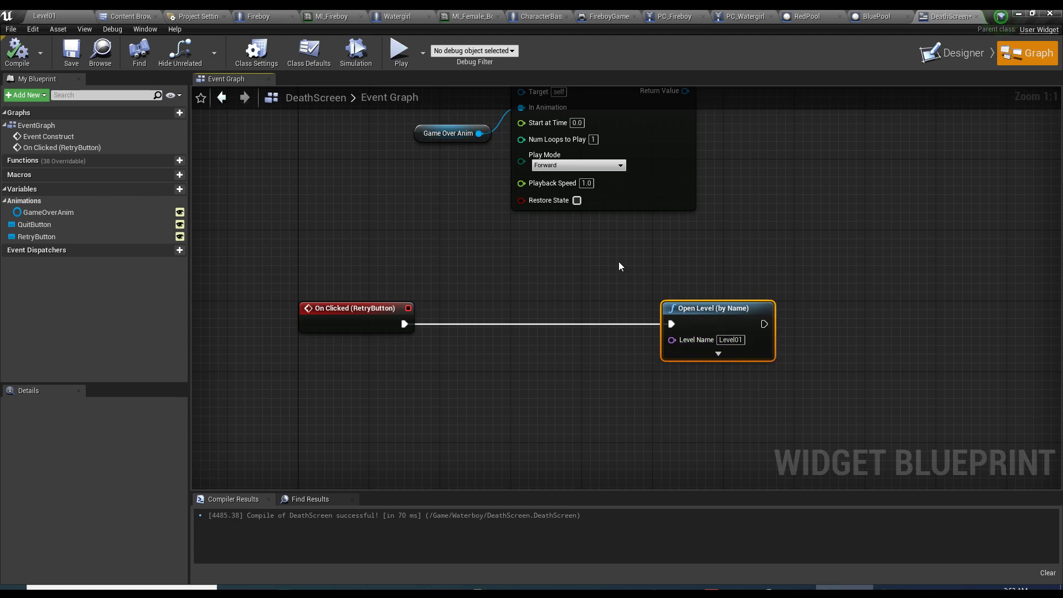
drag(708, 344, 630, 344)
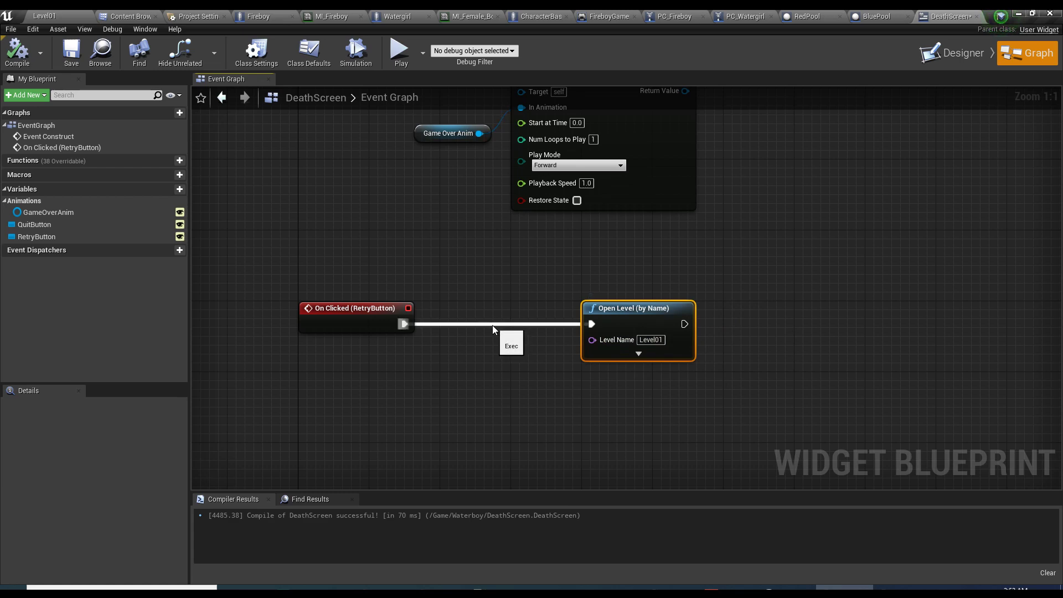
drag(603, 311, 825, 311)
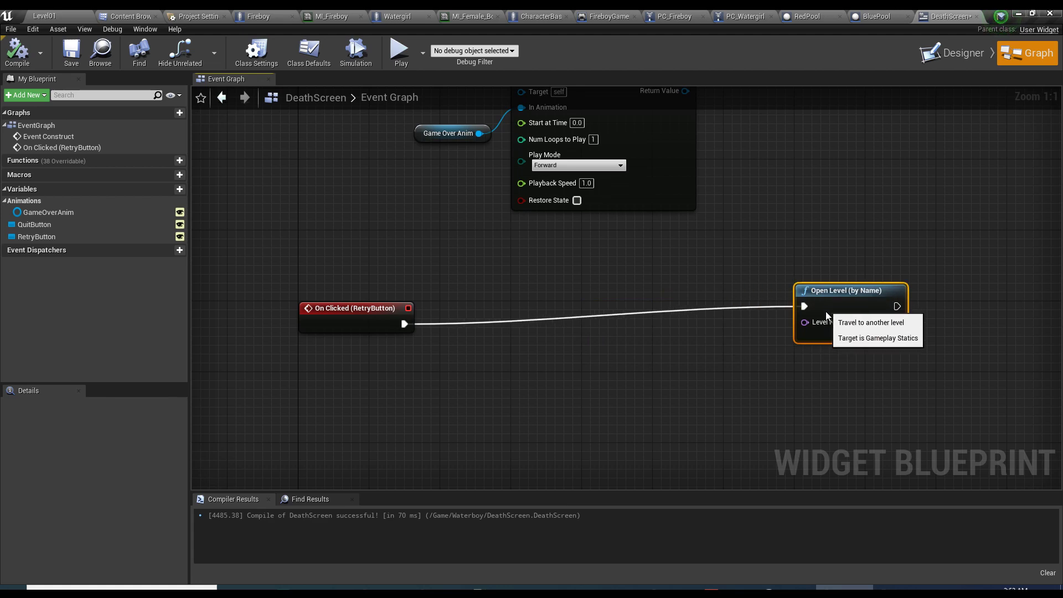
- Remove the unused Get Game Instance node, place Open Level beside the Retry event, and compile
right_click(404, 379)
text(get)
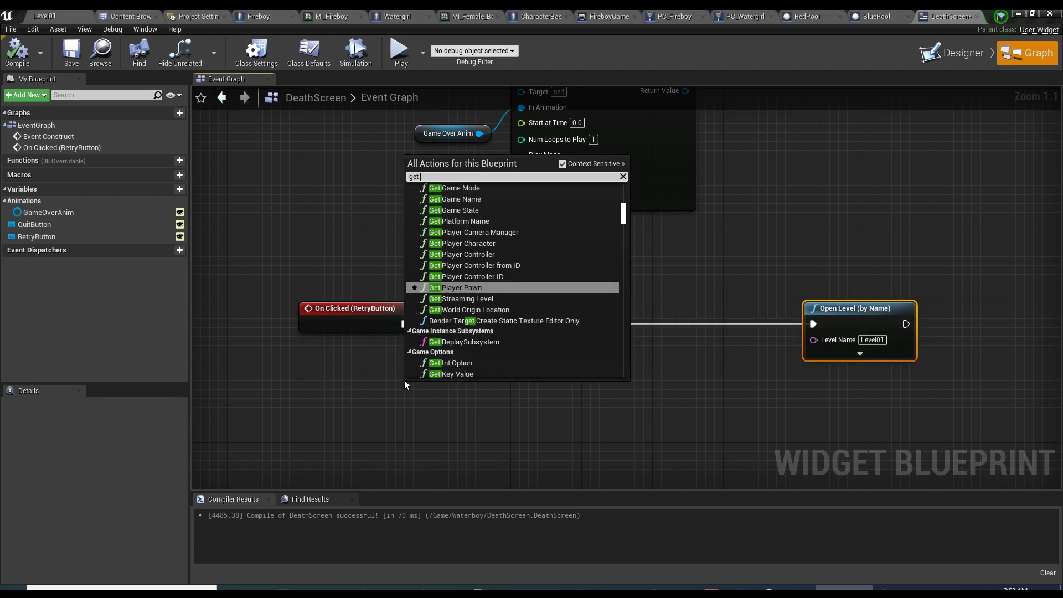
text( game instance)
key(Return)
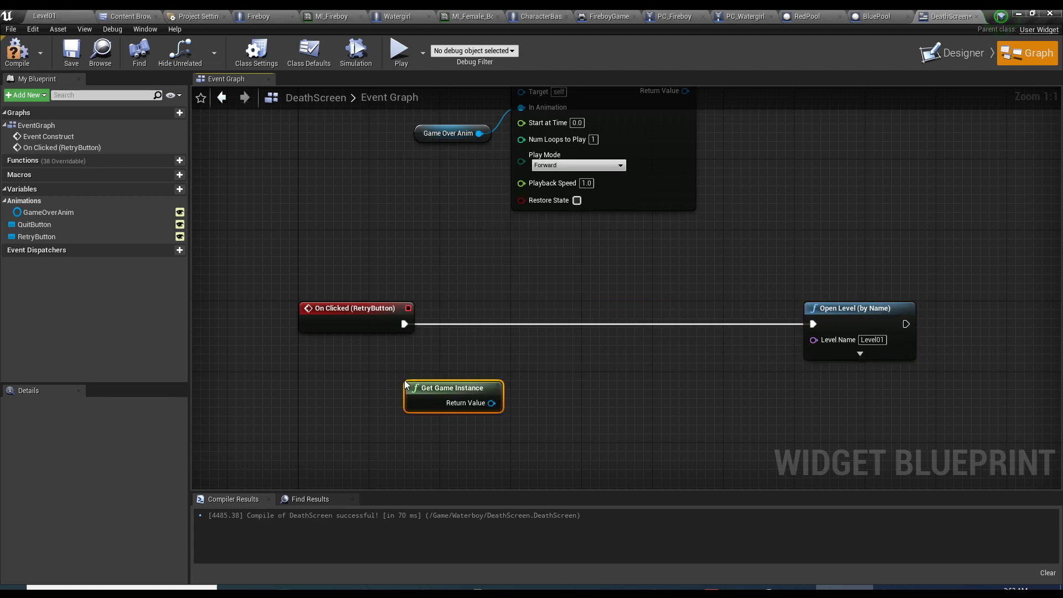
drag(491, 403, 564, 343)
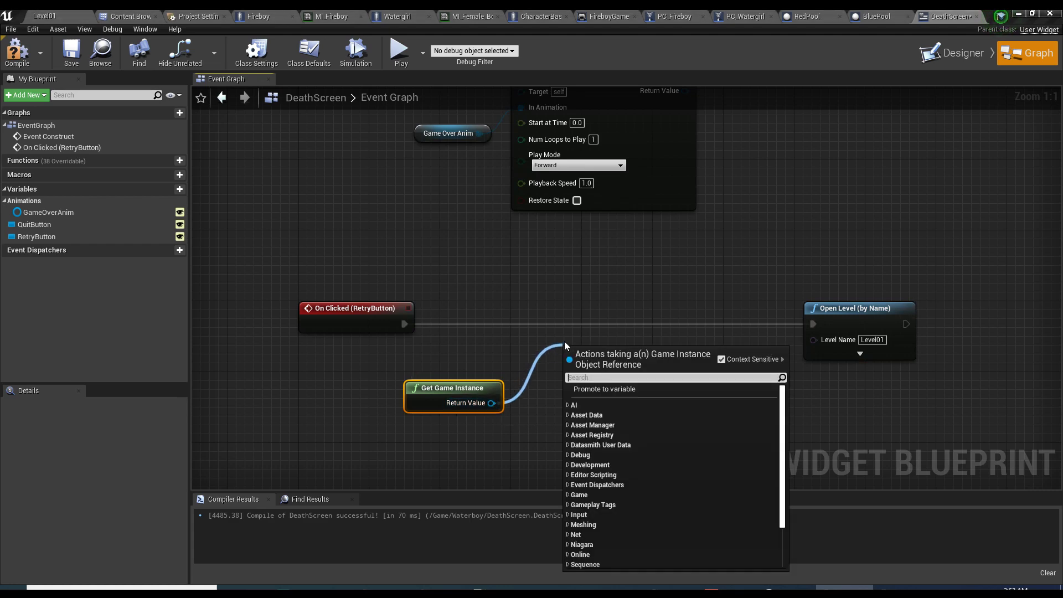
click(564, 341)
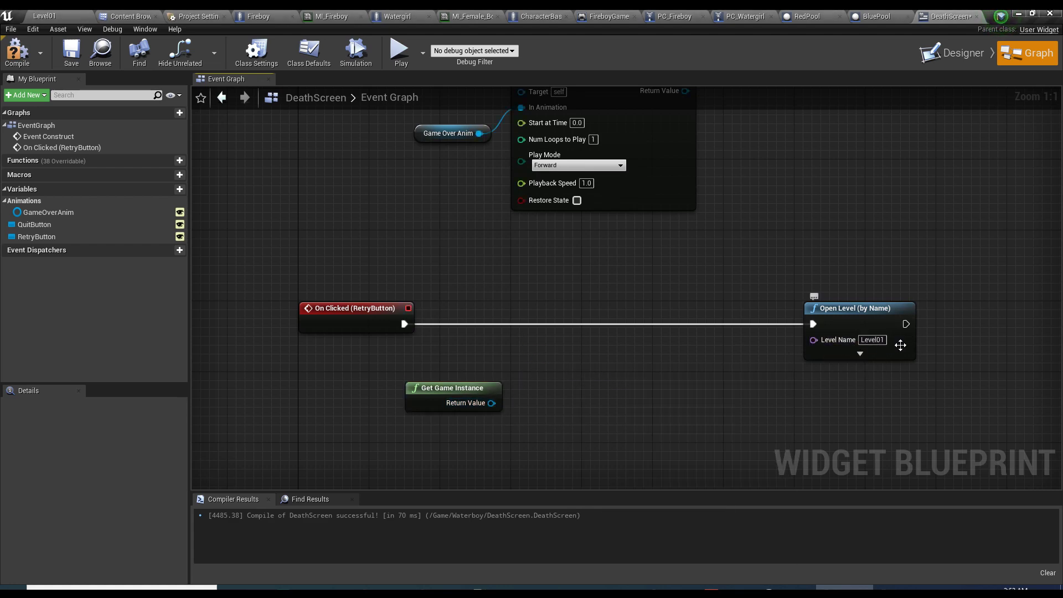
click(443, 394)
key(Delete)
drag(878, 311, 571, 311)
click(63, 66)
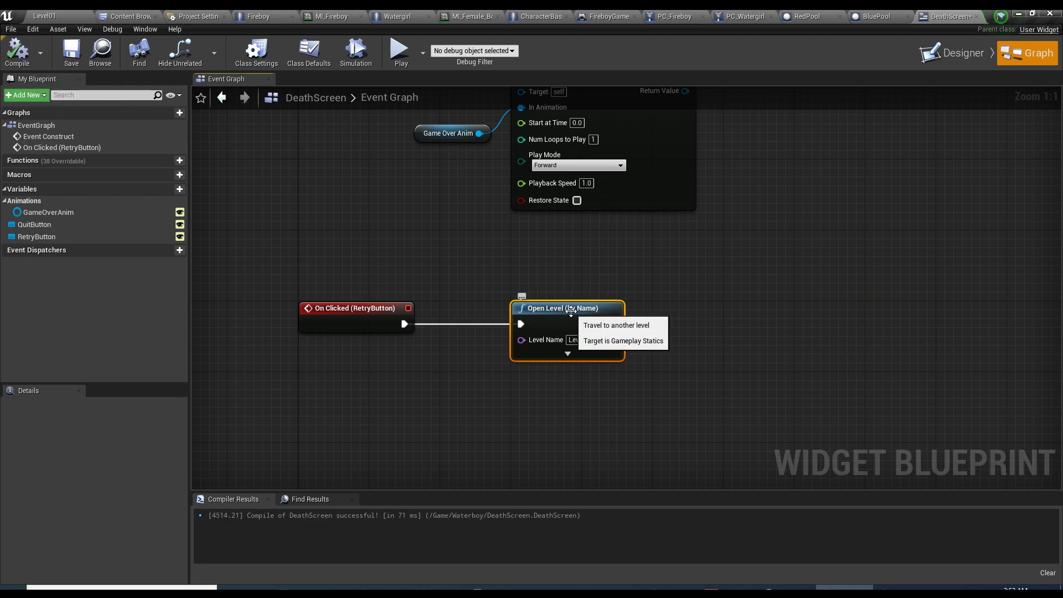
- Test-play and run the character off the ledge, choose Retry on GAME OVER, then stop playing
click(400, 51)
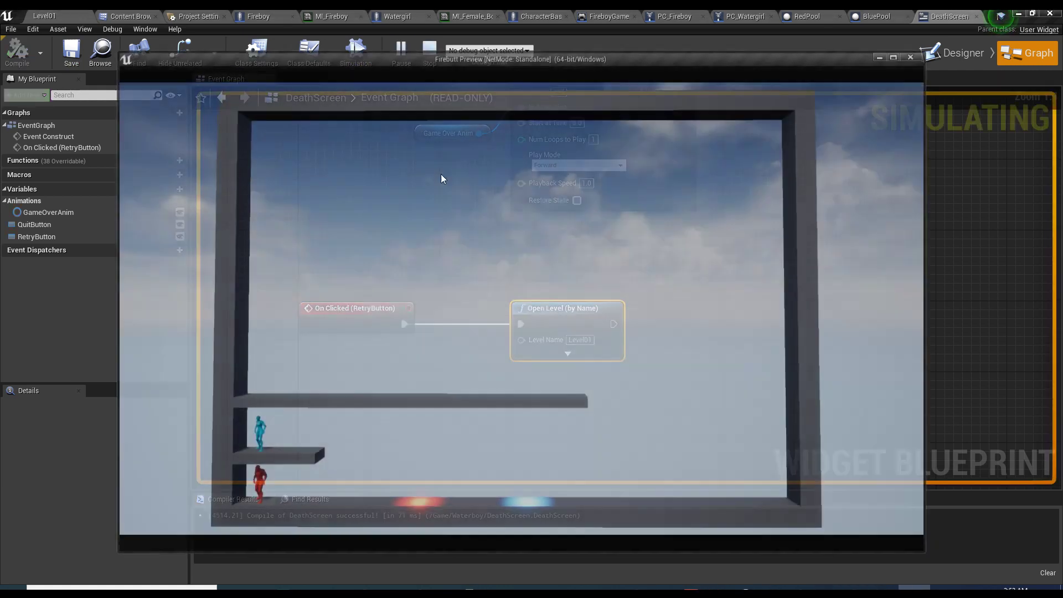
key(d)
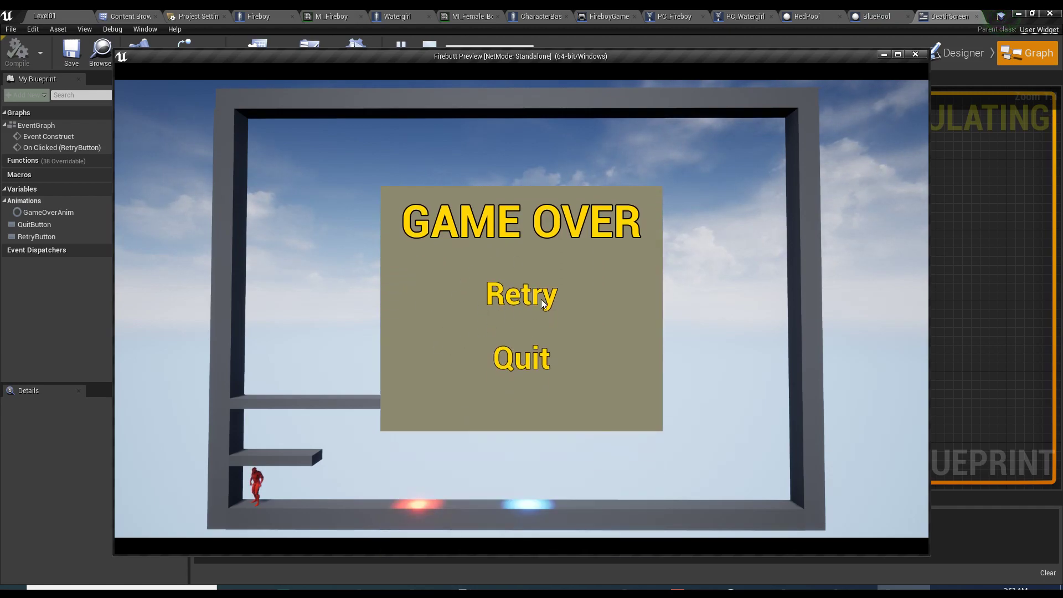
click(525, 298)
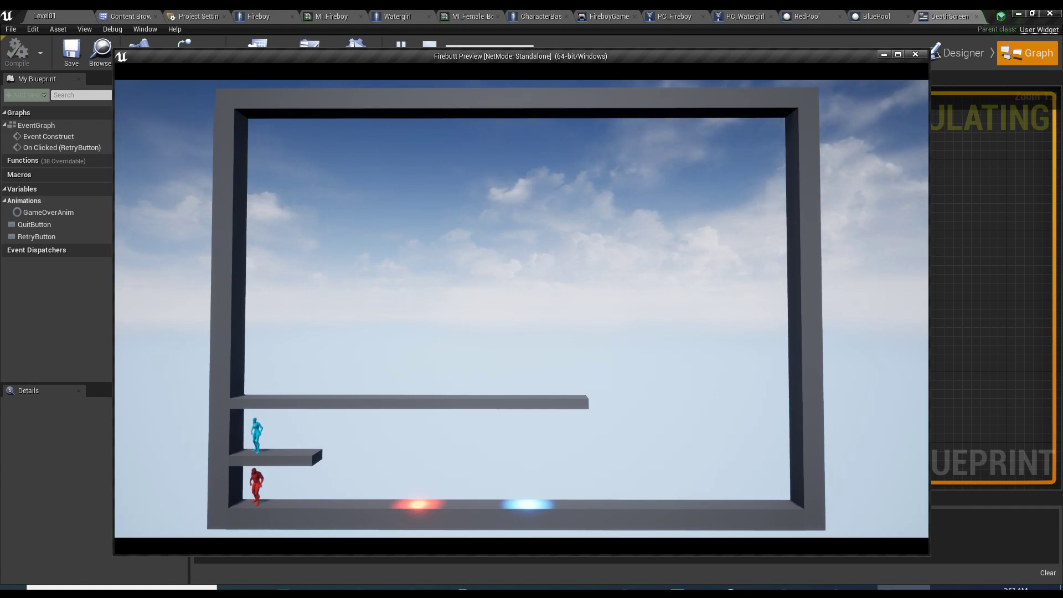
key(Escape)
- Review CharacterBase's Set Input Mode UI Only setup, then locate PC_Fireboy's BeginPlay sequence nodes
click(541, 16)
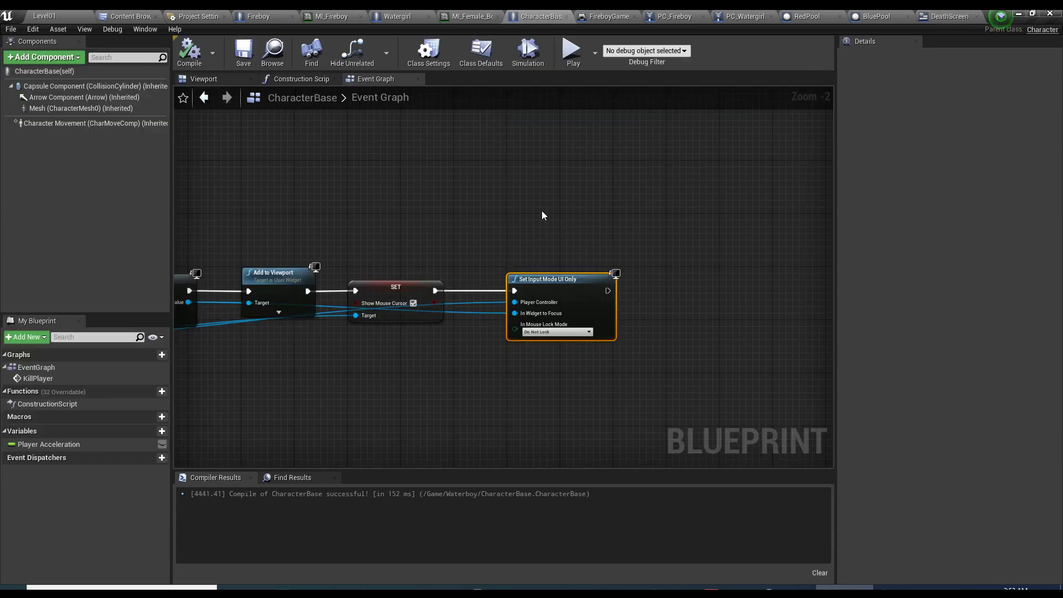
drag(482, 191, 642, 394)
right_drag(437, 194, 591, 208)
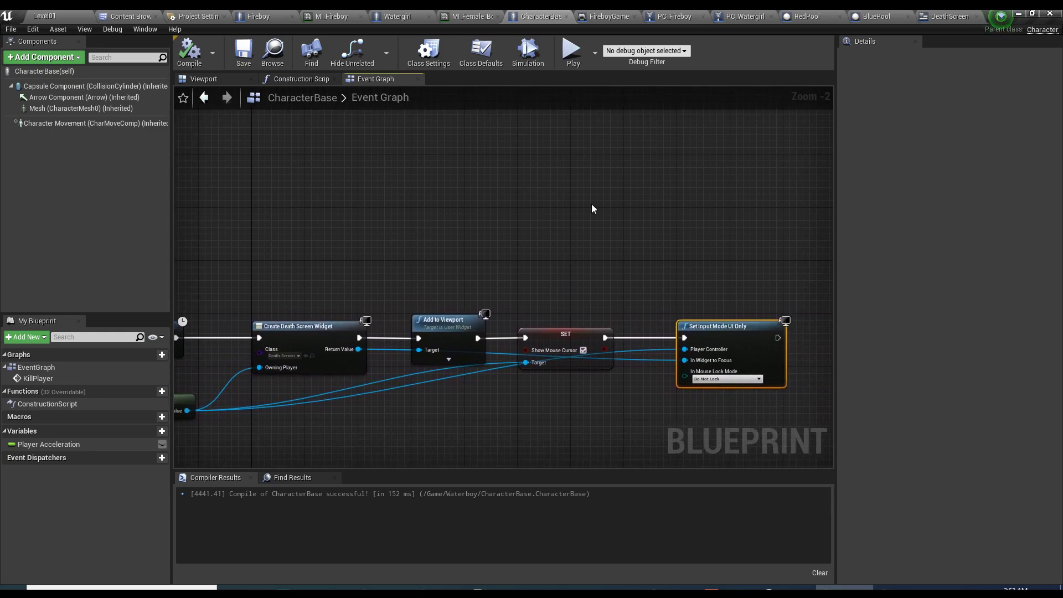
click(672, 17)
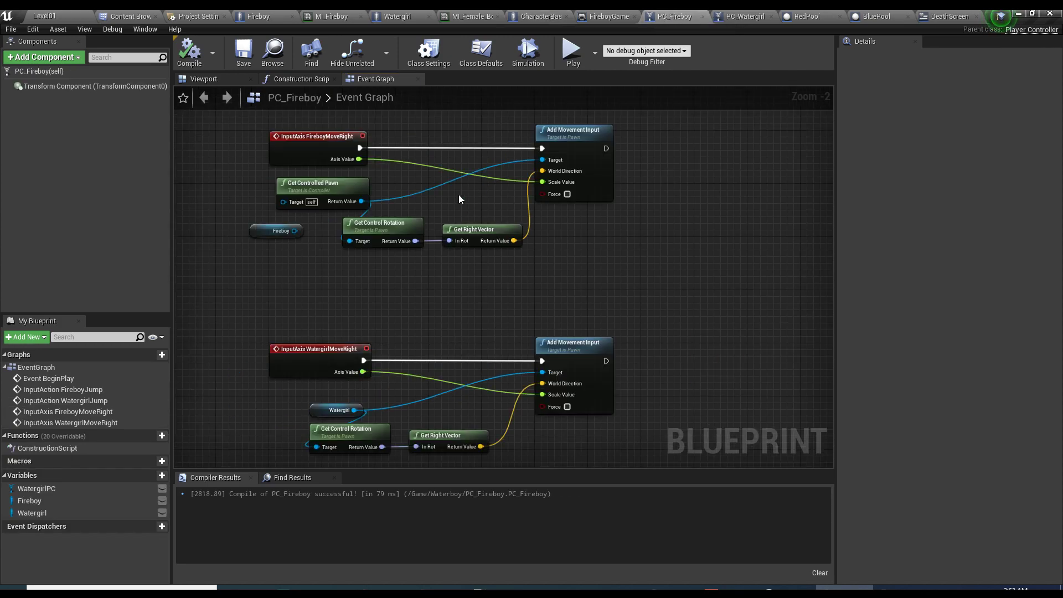
right_drag(459, 194, 542, 312)
scroll(543, 312, down, 2)
scroll(480, 296, up, 2)
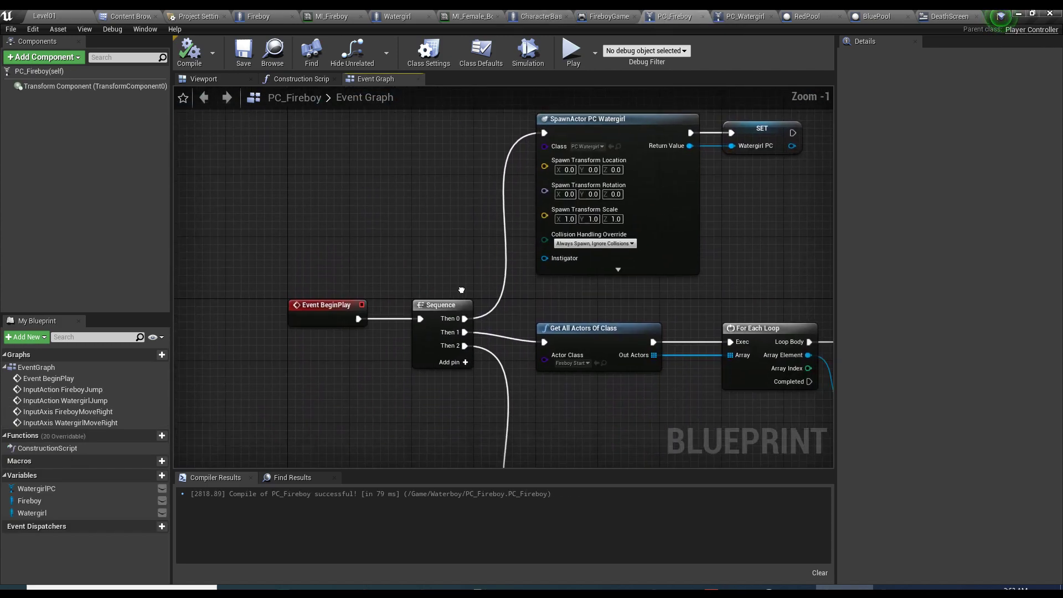
scroll(350, 321, up, 1)
right_drag(350, 321, 228, 423)
- Shift the SpawnActor chain right and add SET Show Mouse Cursor (unchecked) from Then 0
drag(394, 168, 669, 380)
drag(473, 224, 782, 222)
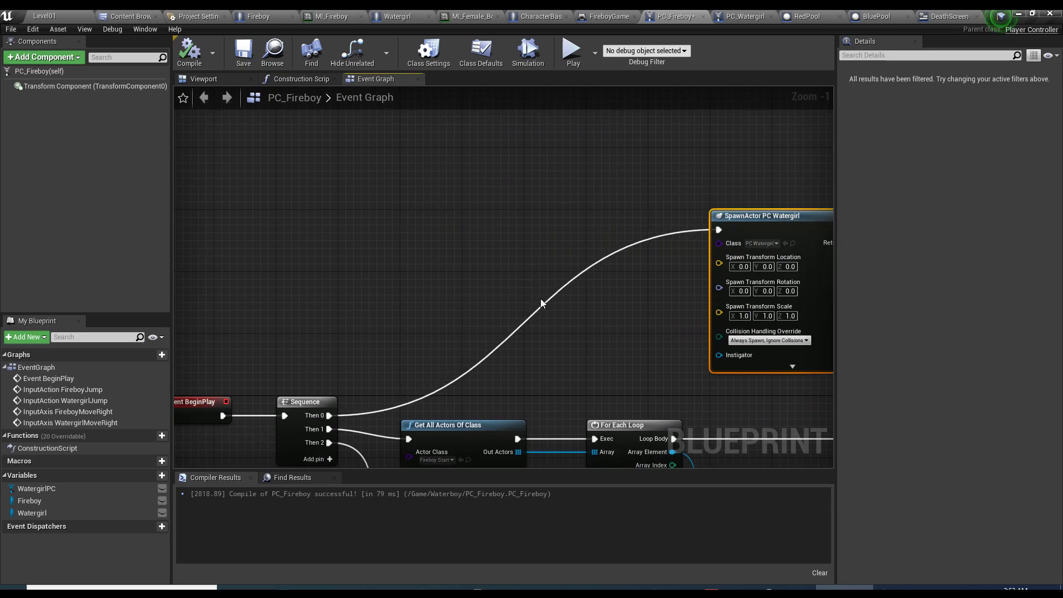
drag(329, 415, 496, 262)
text(s)
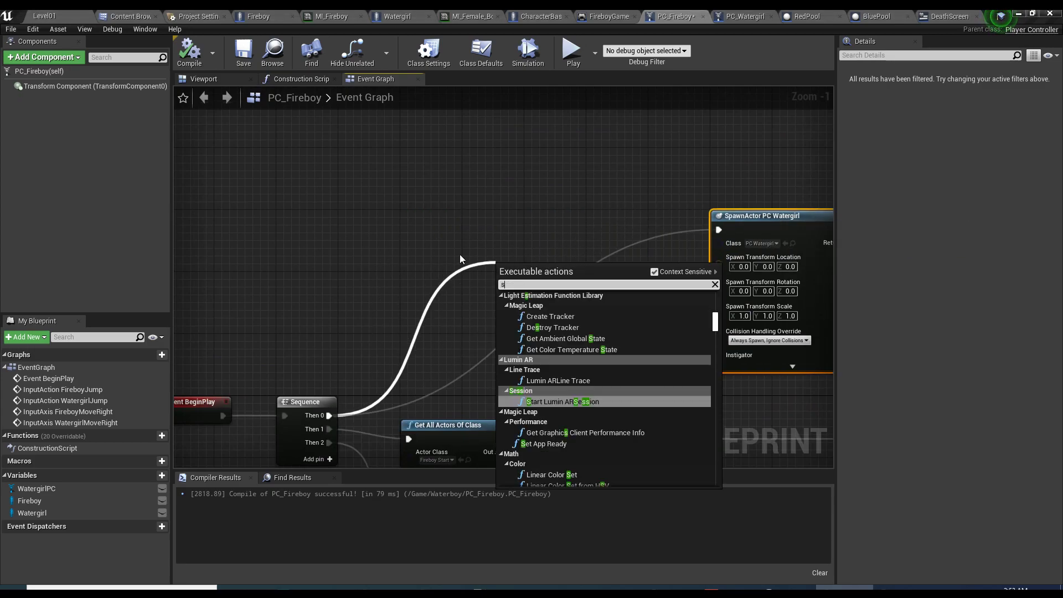
text(et show mouse)
key(Return)
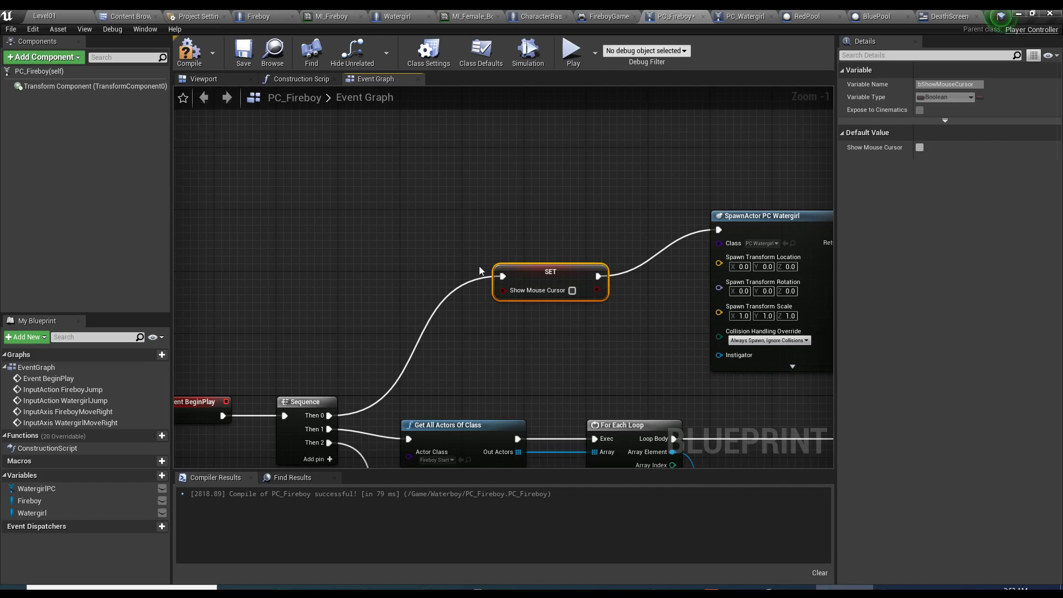
drag(494, 241, 467, 224)
right_drag(530, 244, 470, 238)
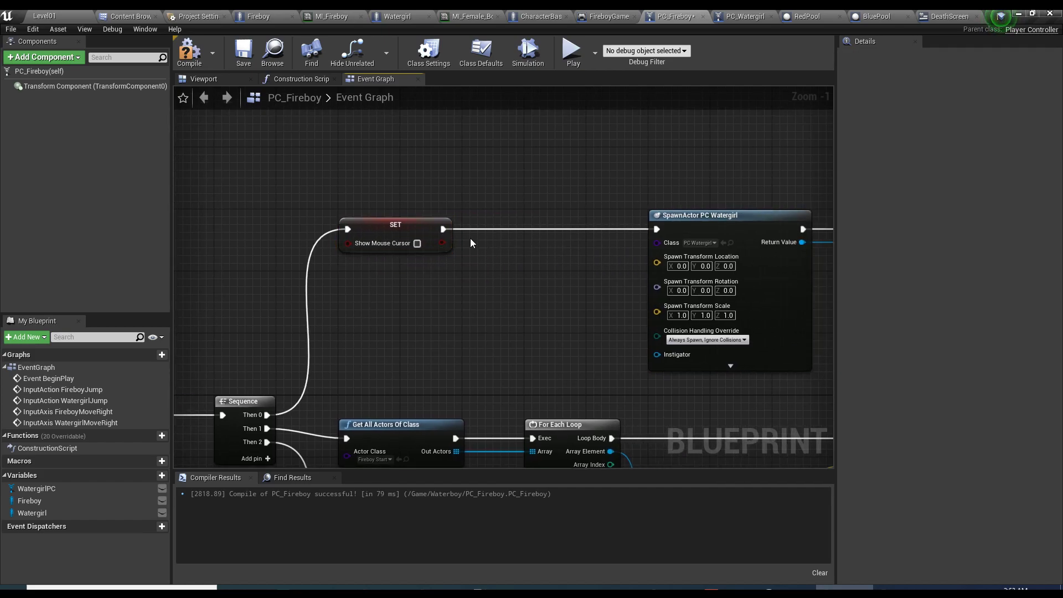
- Add Set Input Mode Game Only after the SET node, then start a test play
drag(442, 229, 496, 239)
text(input mod)
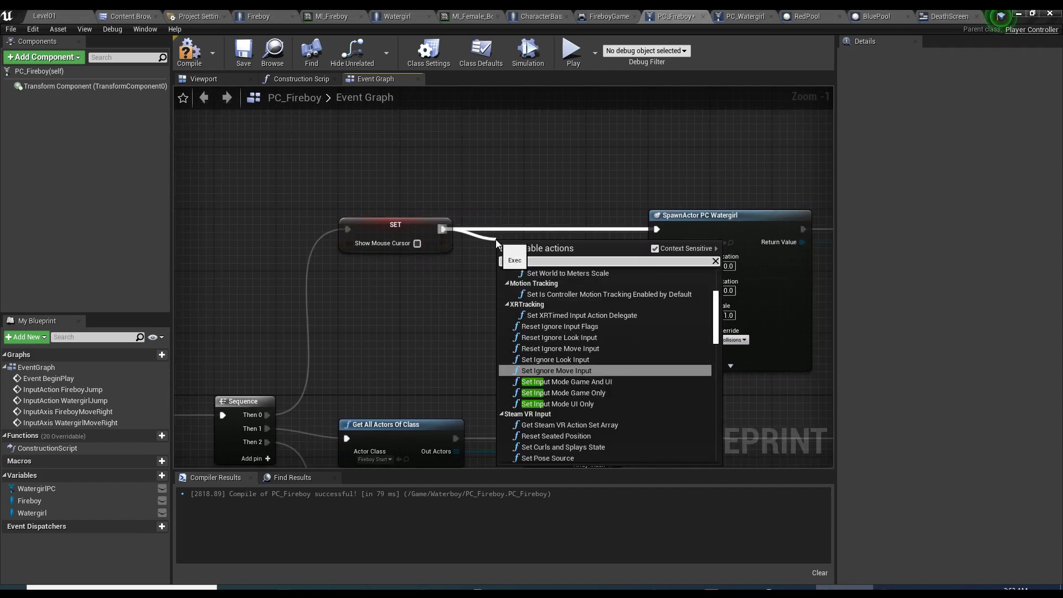
click(561, 294)
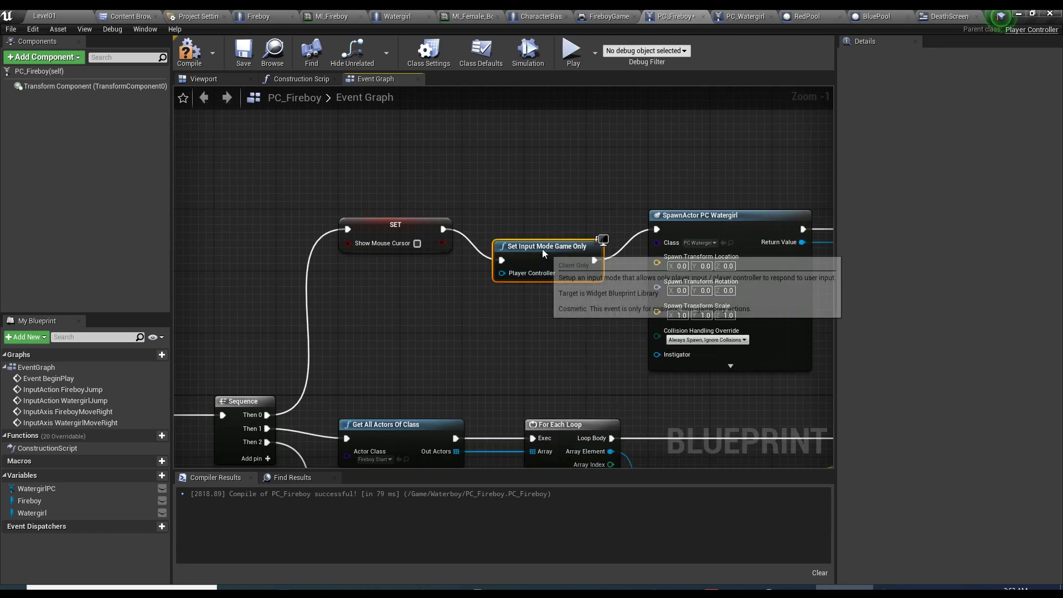
drag(543, 248, 548, 223)
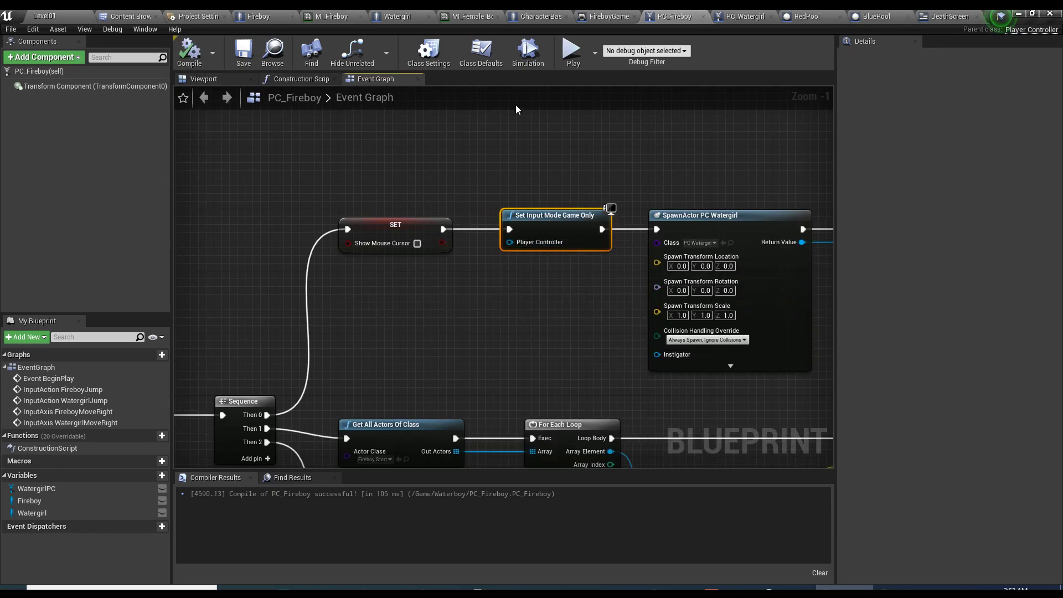
click(572, 50)
key(d)
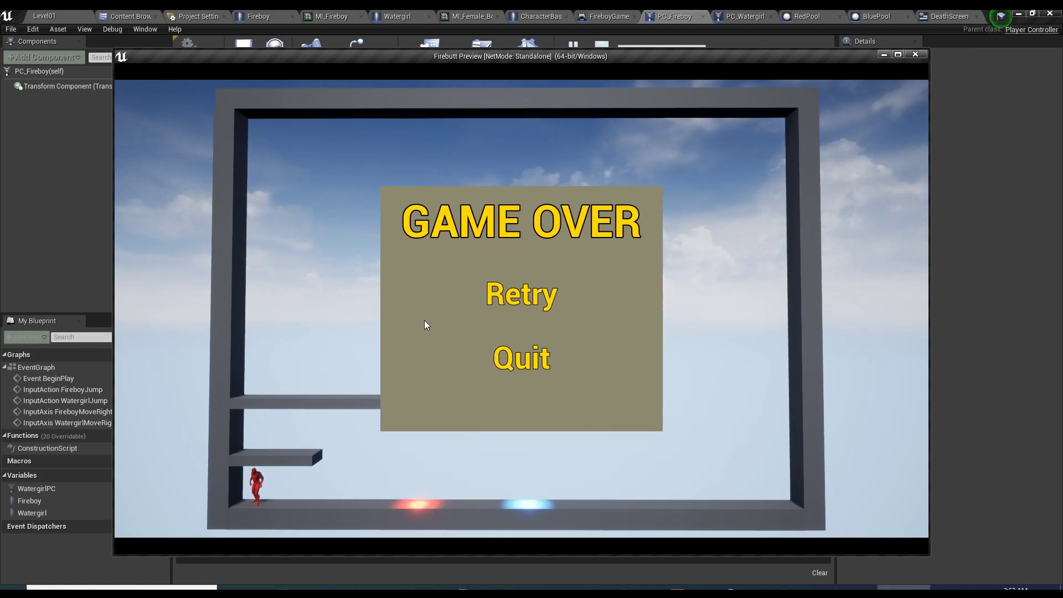
- Retry and stop the test, then wire a Self reference into Set Input Mode Game Only's Player Controller
click(515, 306)
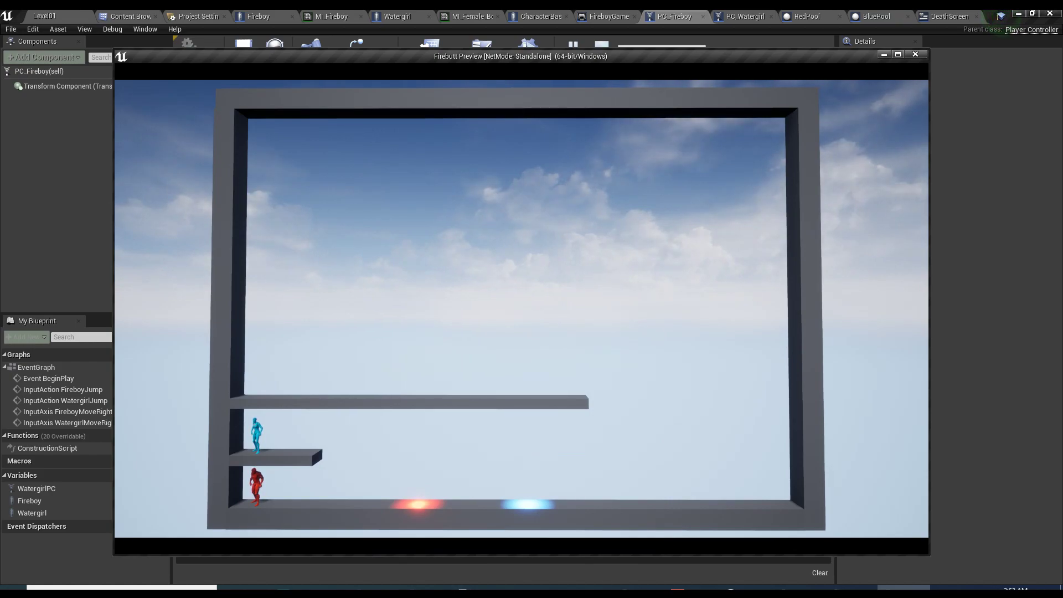
key(Escape)
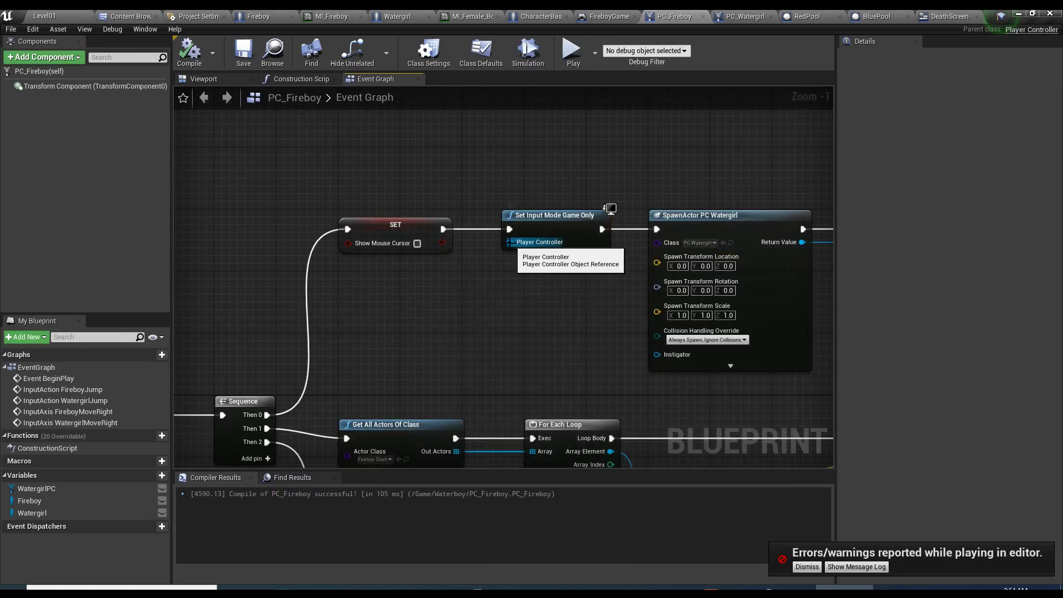
right_click(389, 327)
text(self)
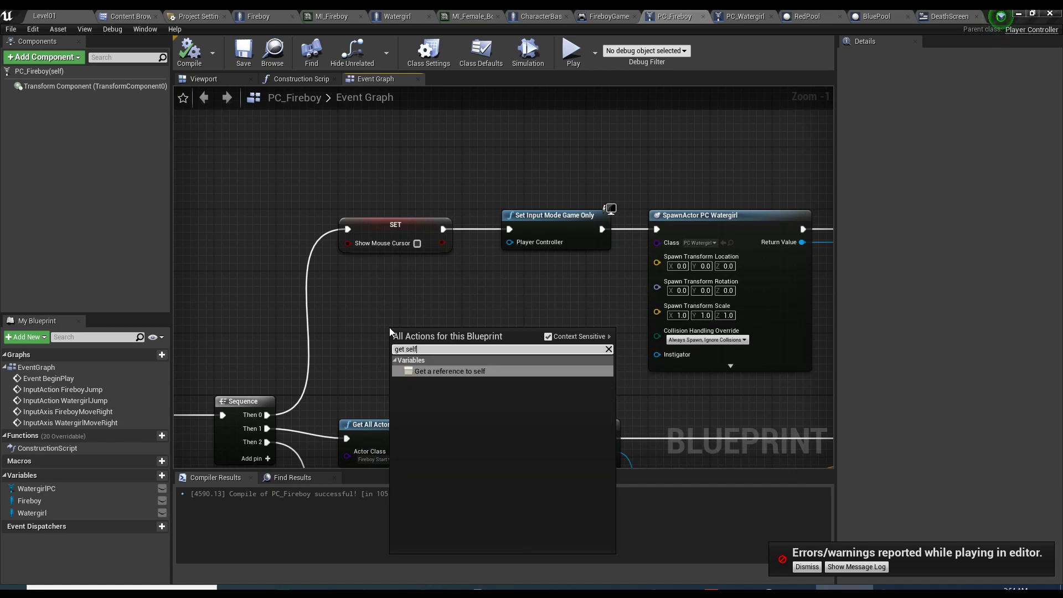
key(Return)
drag(446, 333, 421, 297)
- Compile and retest, using Retry after each death, then nudge the Self node left
key(alt+p)
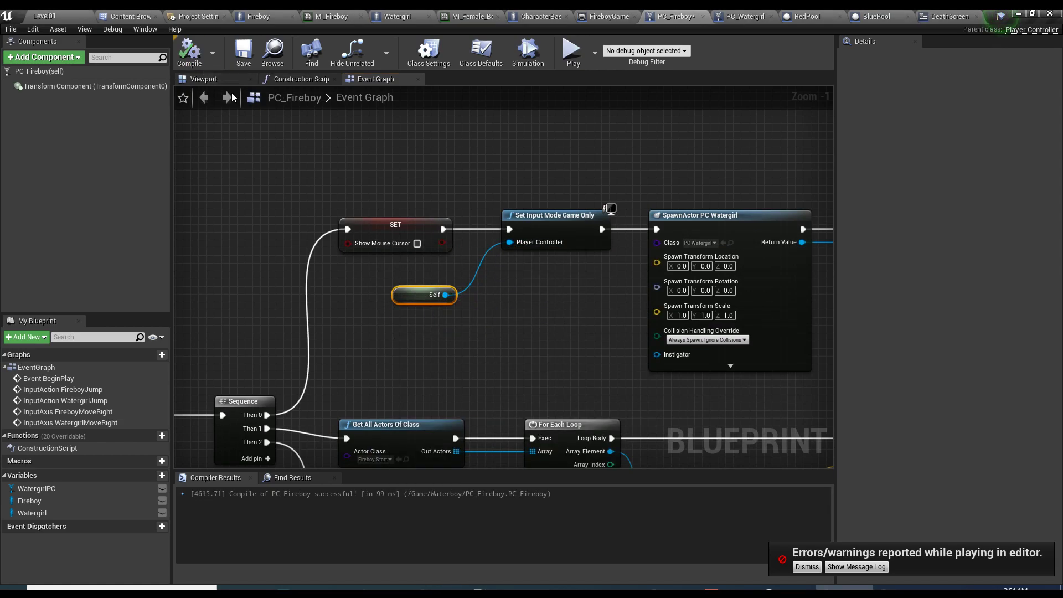
click(521, 298)
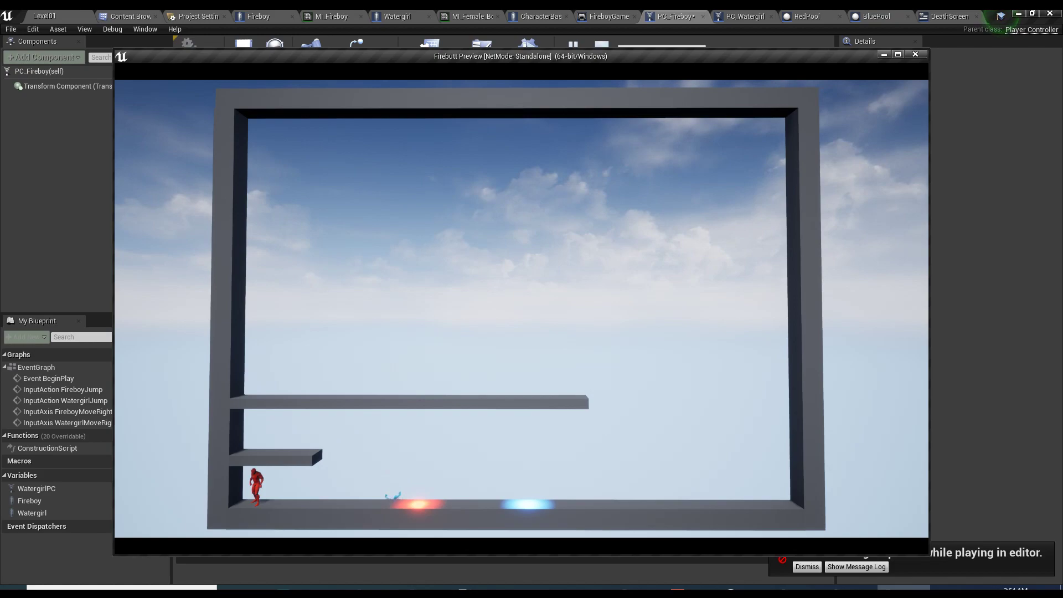
click(520, 297)
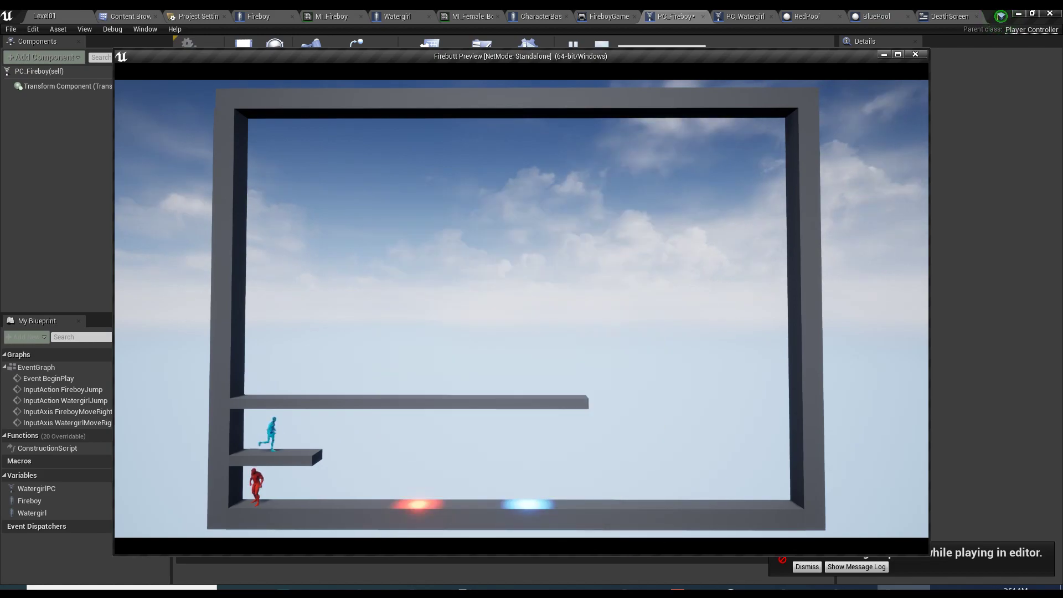
key(Escape)
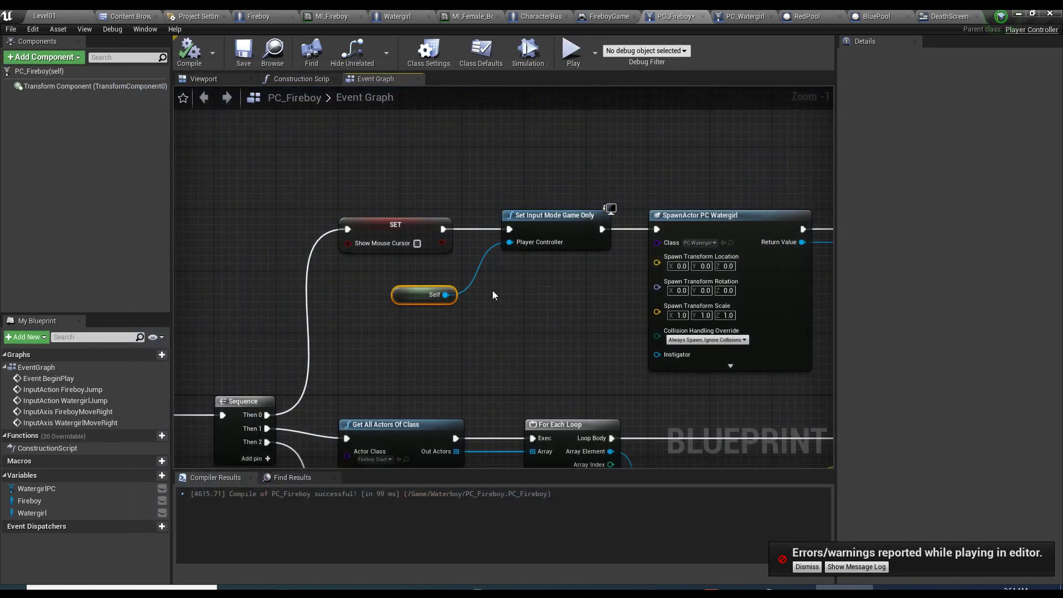
drag(454, 274, 430, 282)
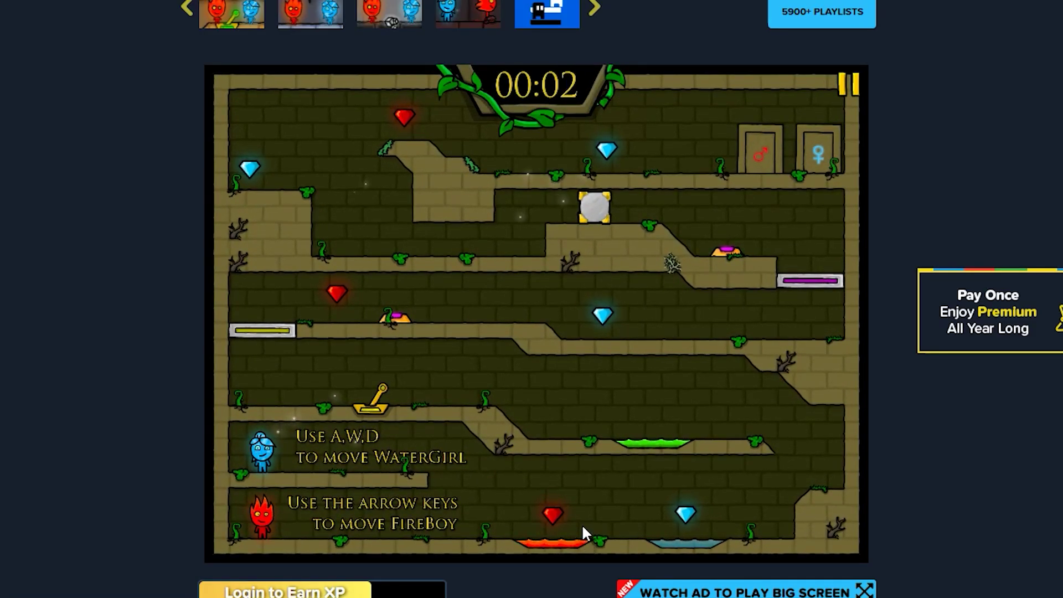
- Move Watergirl right, then run Fireboy right along the bottom floor across the lava pool
key(d)
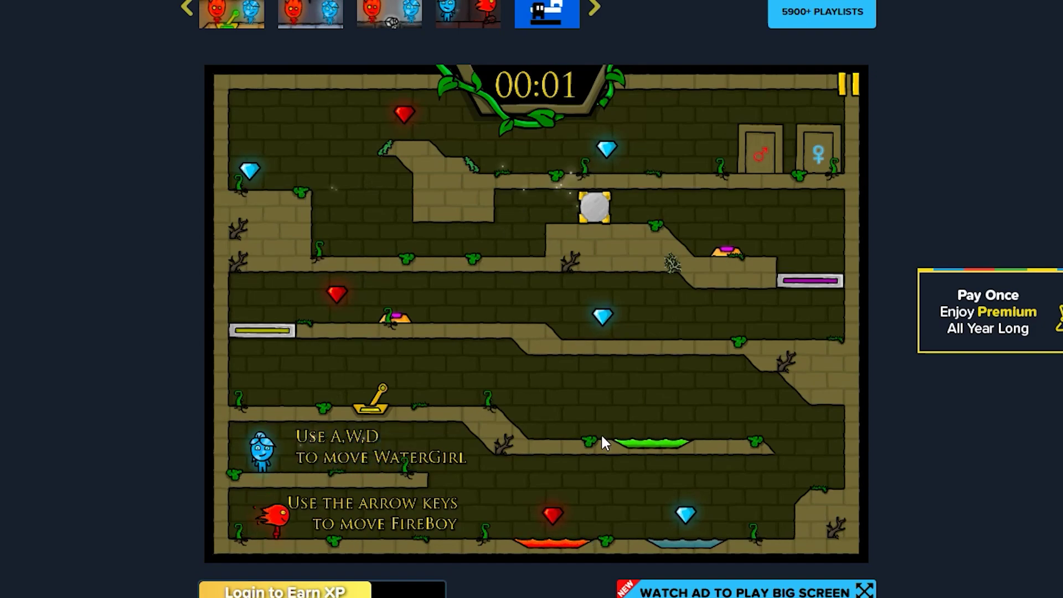
key(Right)
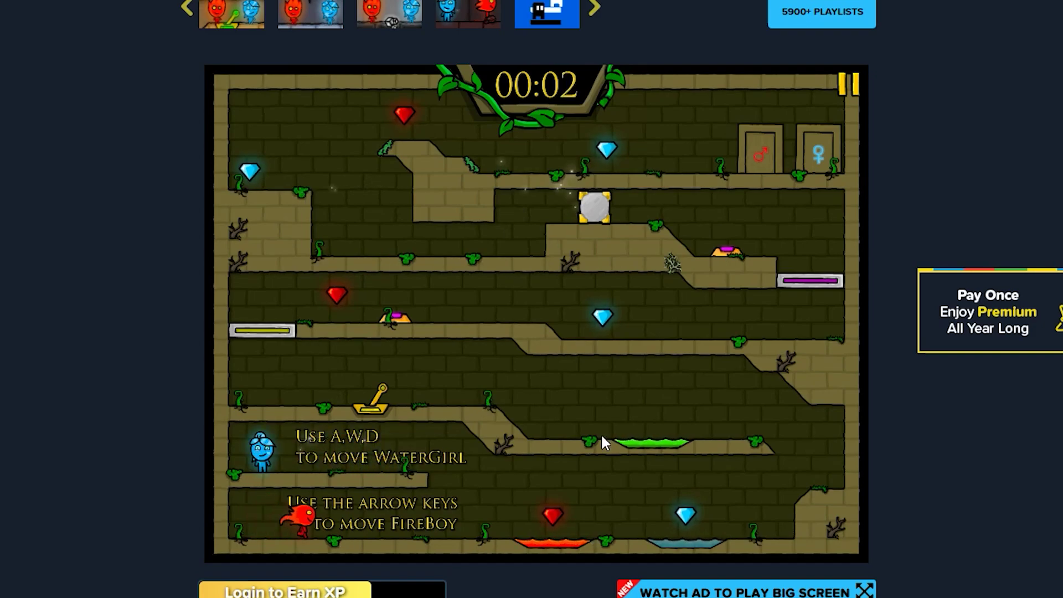
key(Up)
key(Right)
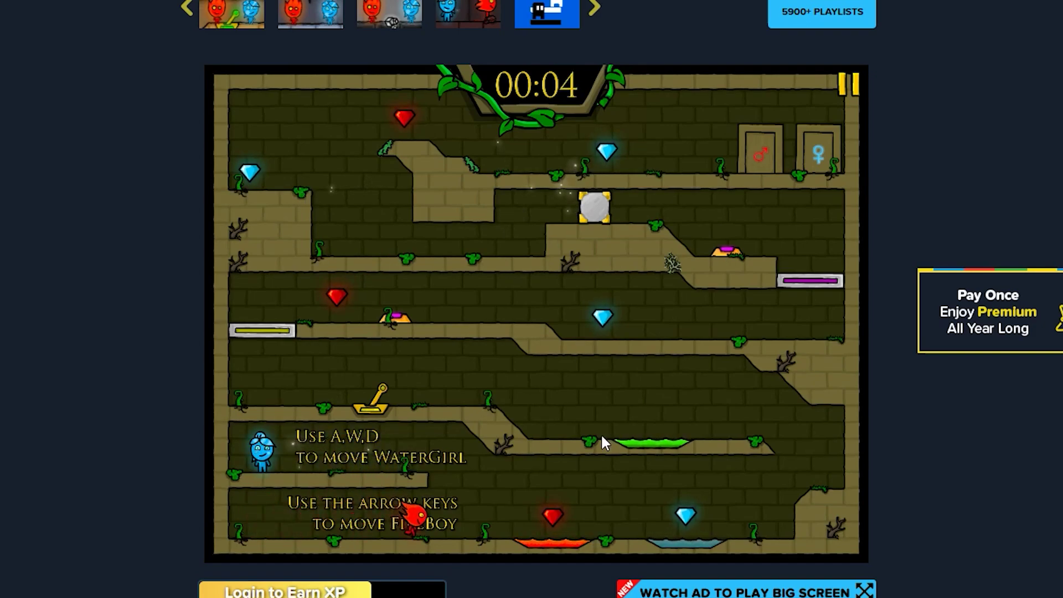
key(Right)
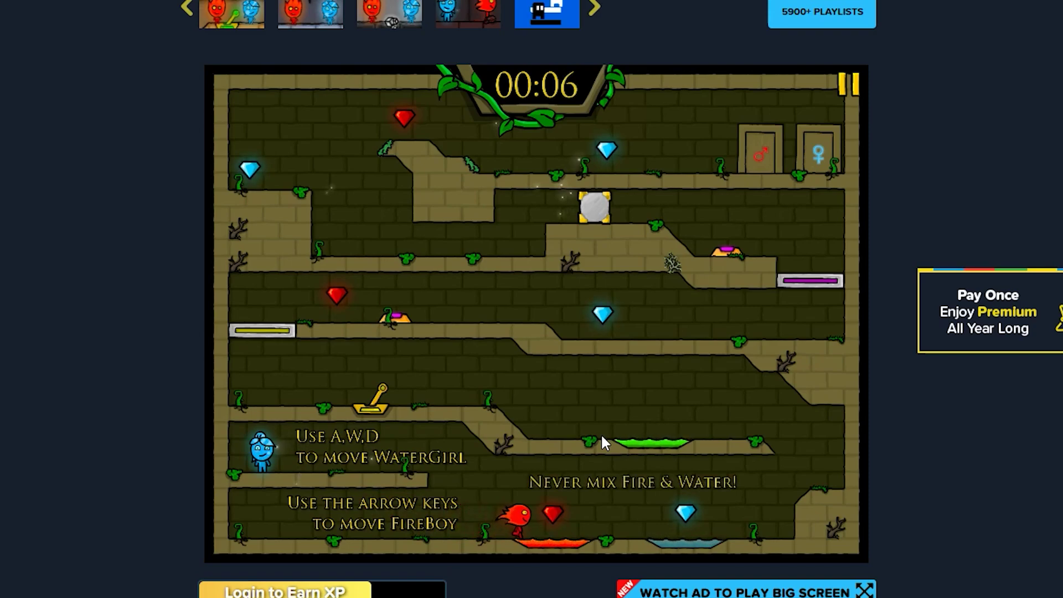
key(Right)
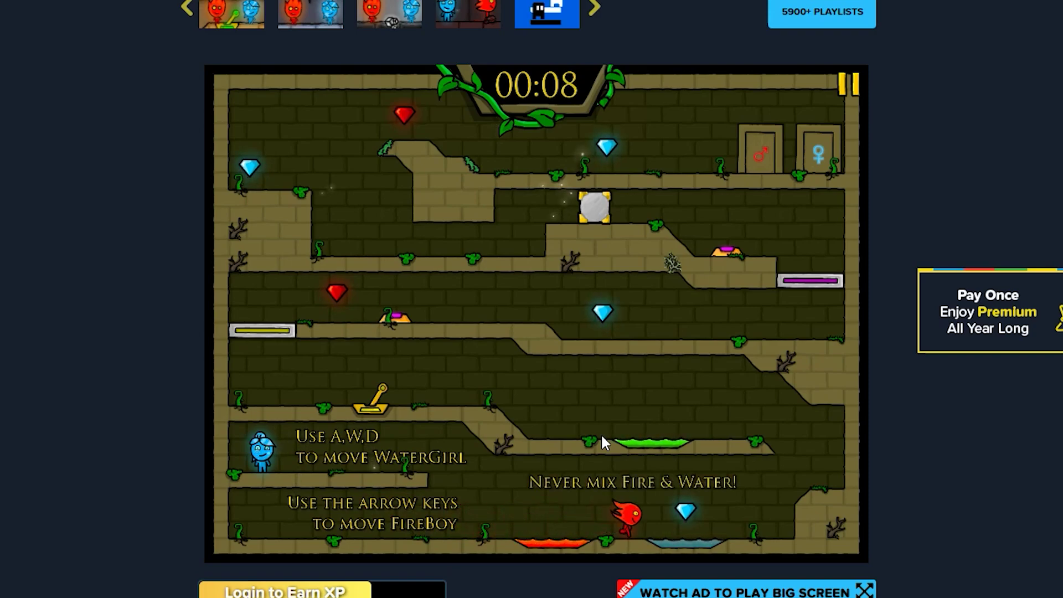
- Jump Fireboy back and forth into the green goo, retry after Game Over, and return to the Waterboy assets
key(Up)
key(Left)
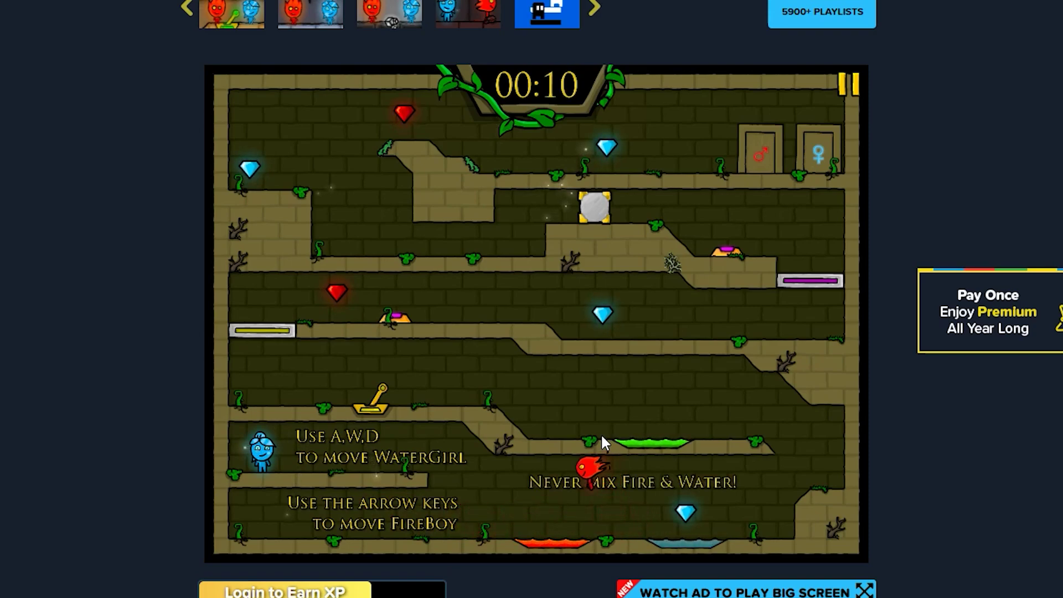
key(Up)
key(Right)
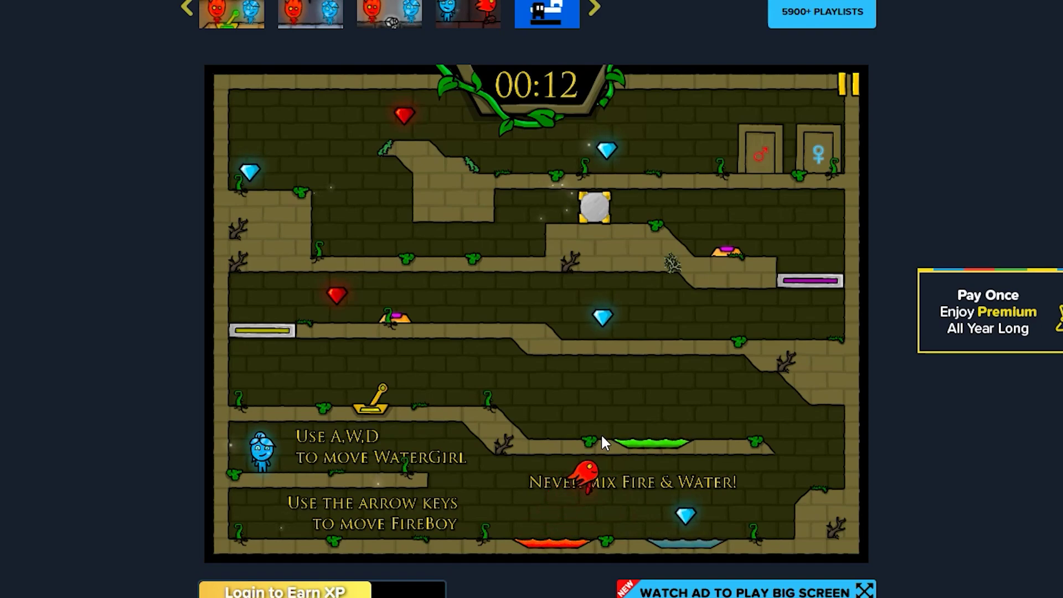
key(Right)
key(Up)
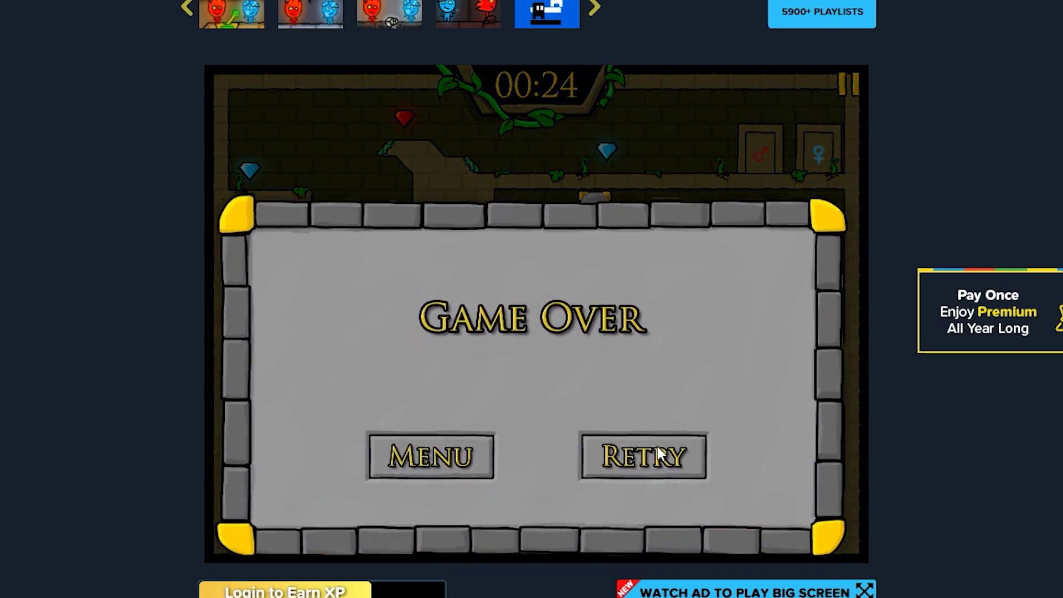
click(642, 425)
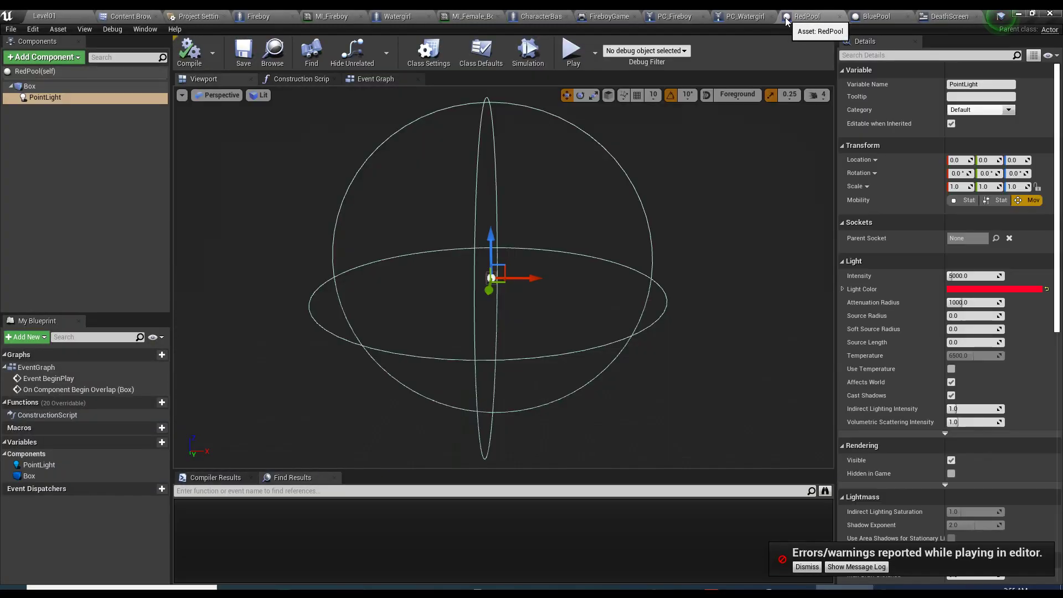
click(272, 52)
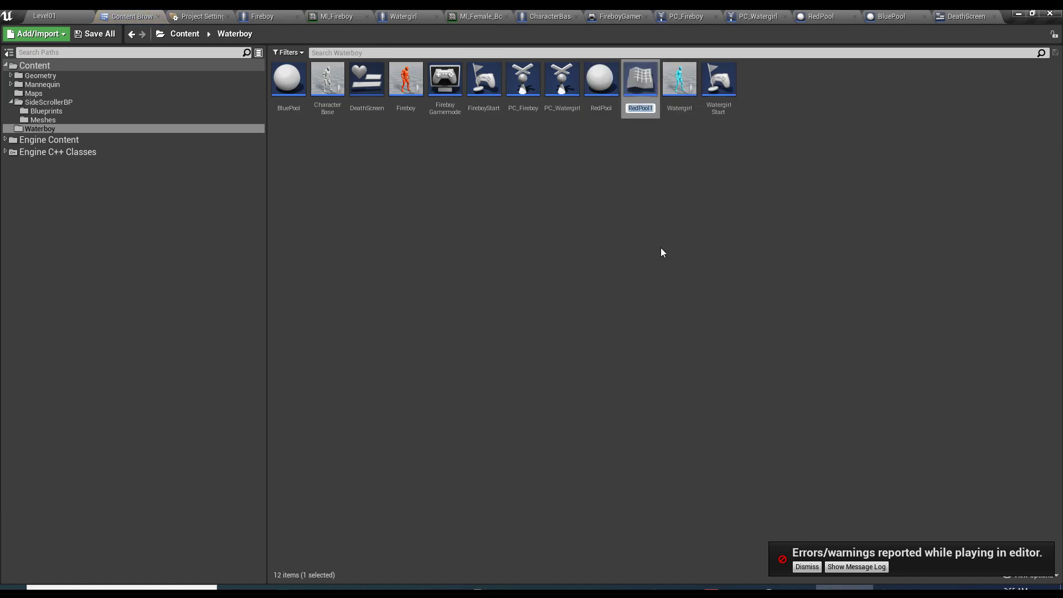
- Duplicate RedPool as a new blueprint named GreenPool and open it
key(BackSpace)
text(GreenPool)
key(Return)
double_click(510, 89)
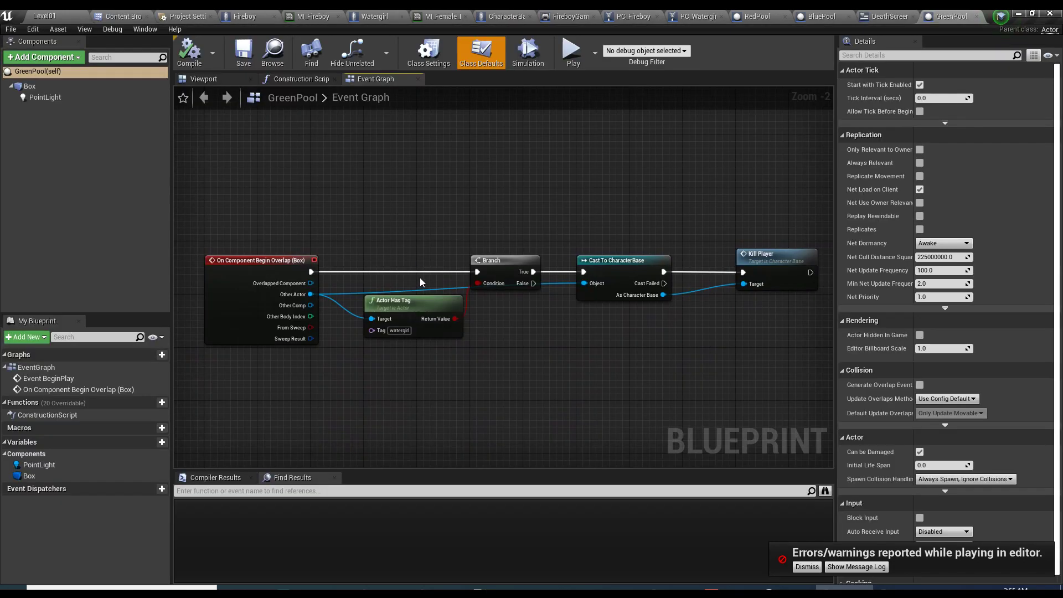
- Remove Branch and Actor Has Tag, wire the overlap straight to Cast To CharacterBase, save, and place GreenPool in Level01
drag(376, 203, 508, 384)
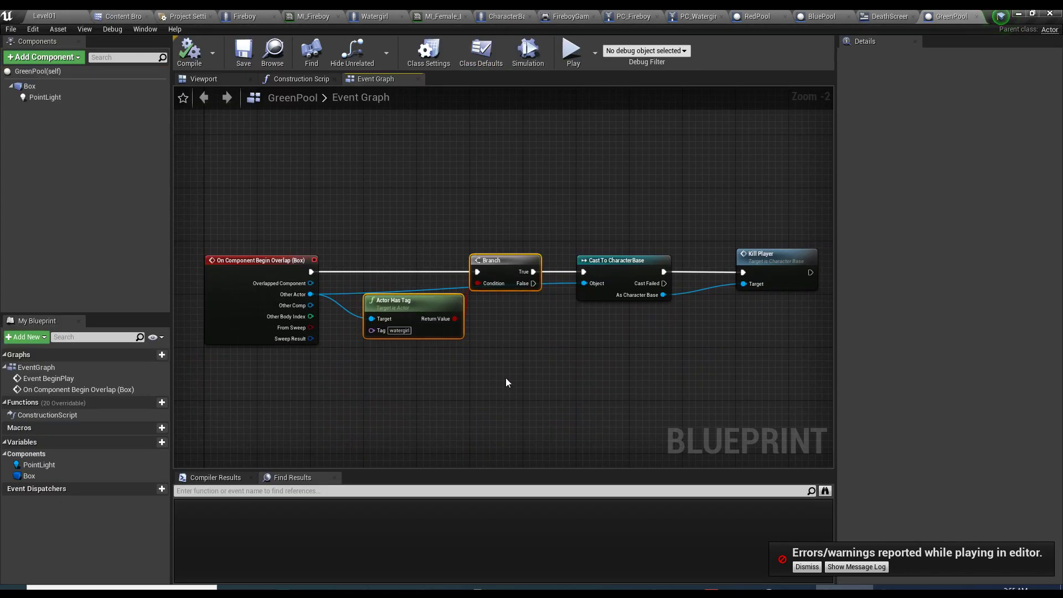
key(Delete)
drag(311, 272, 396, 272)
click(343, 294)
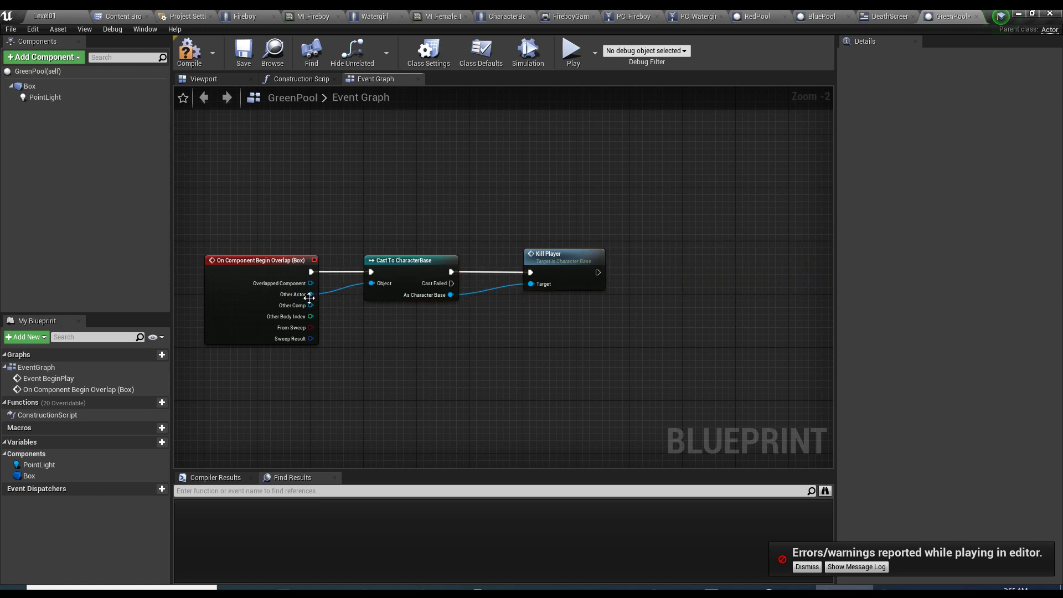
drag(340, 197, 512, 327)
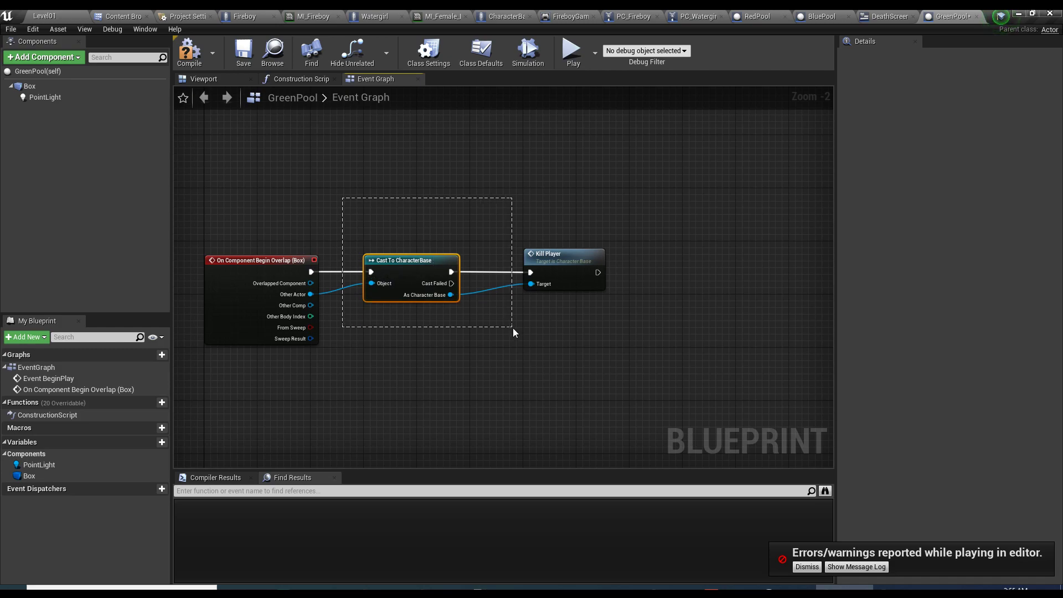
click(573, 271)
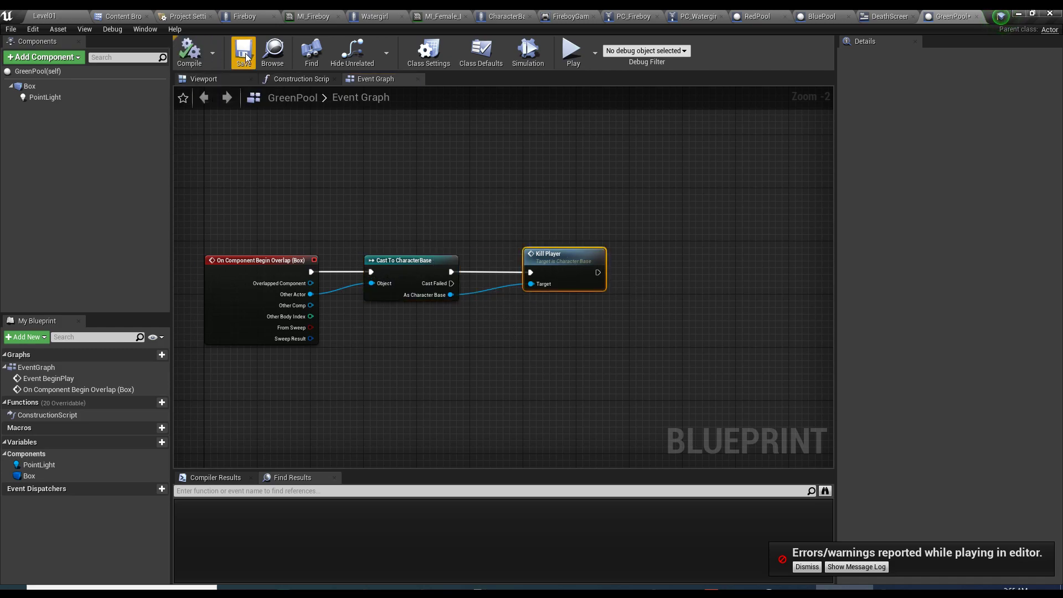
click(272, 53)
drag(40, 13, 510, 446)
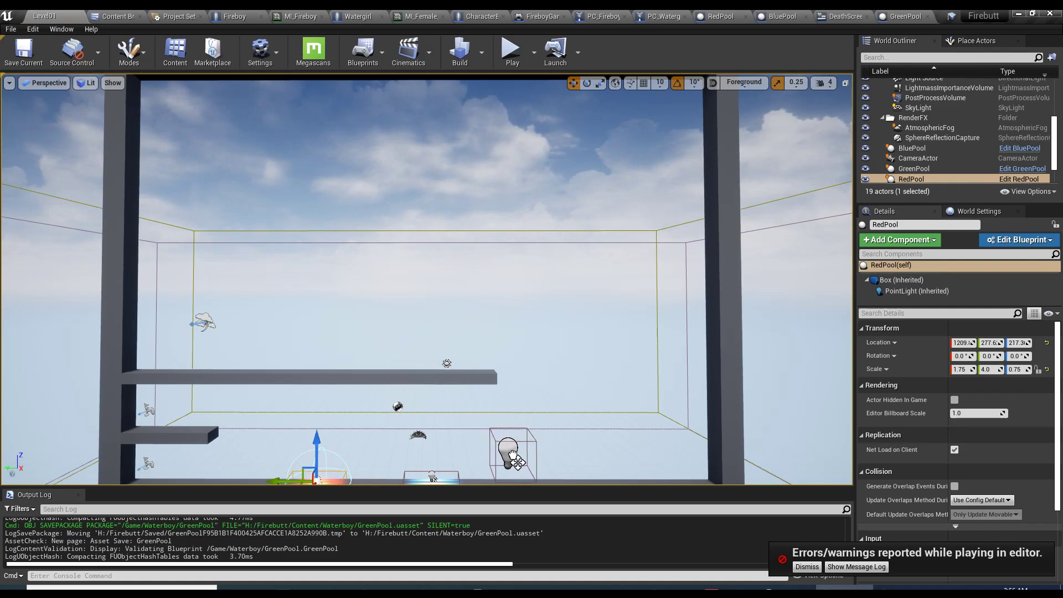
- Copy BluePool's box scale and paste 1.75/4.0/0.75 onto GreenPool's box
scroll(510, 446, up, 5)
right_drag(510, 447, 510, 446)
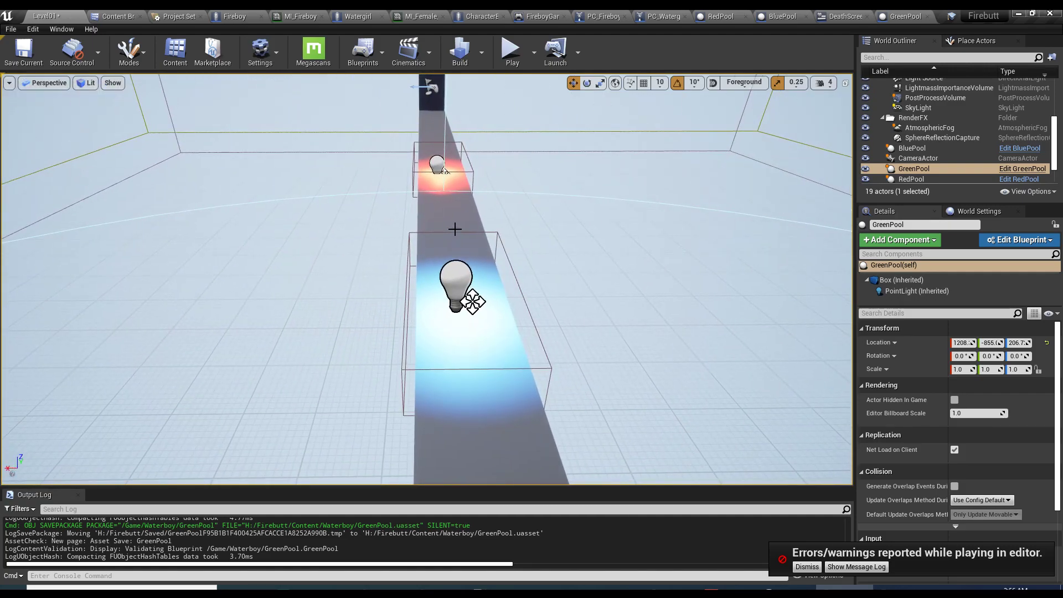
click(441, 279)
right_drag(441, 280, 441, 279)
click(888, 281)
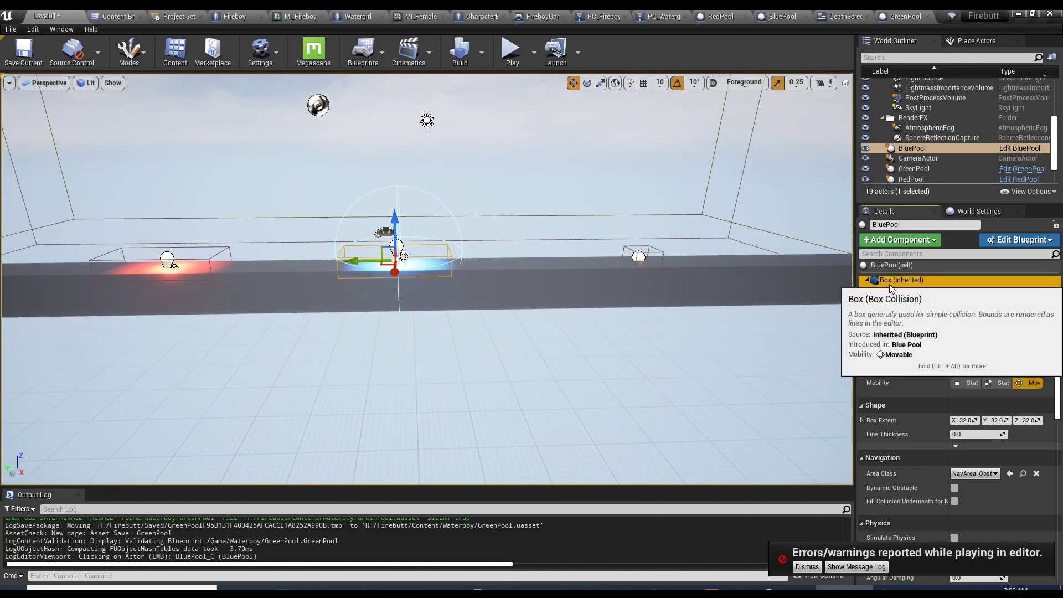
click(638, 257)
key(f)
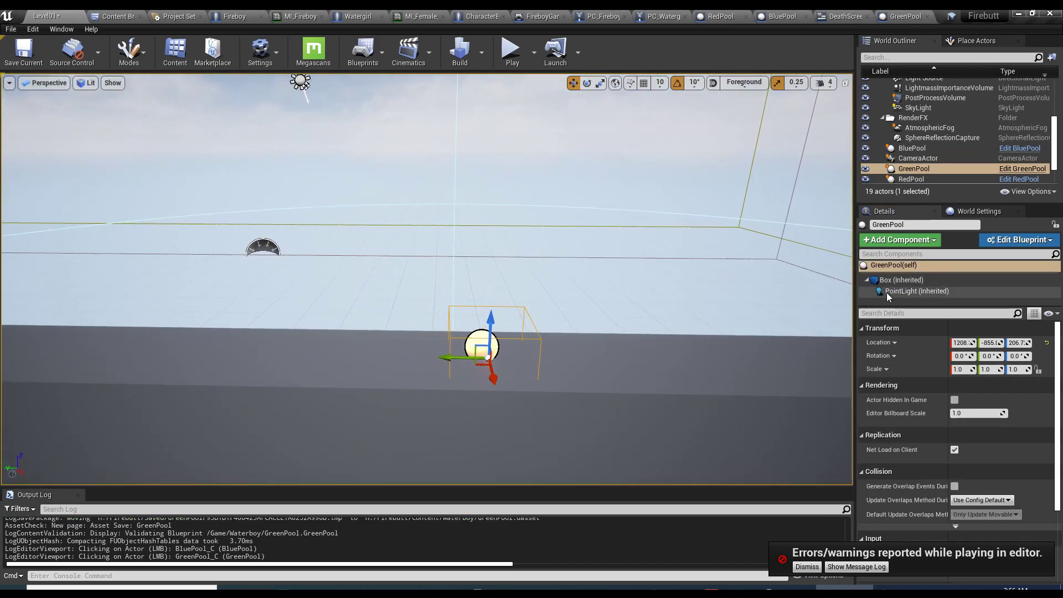
click(888, 280)
right_click(875, 368)
click(894, 388)
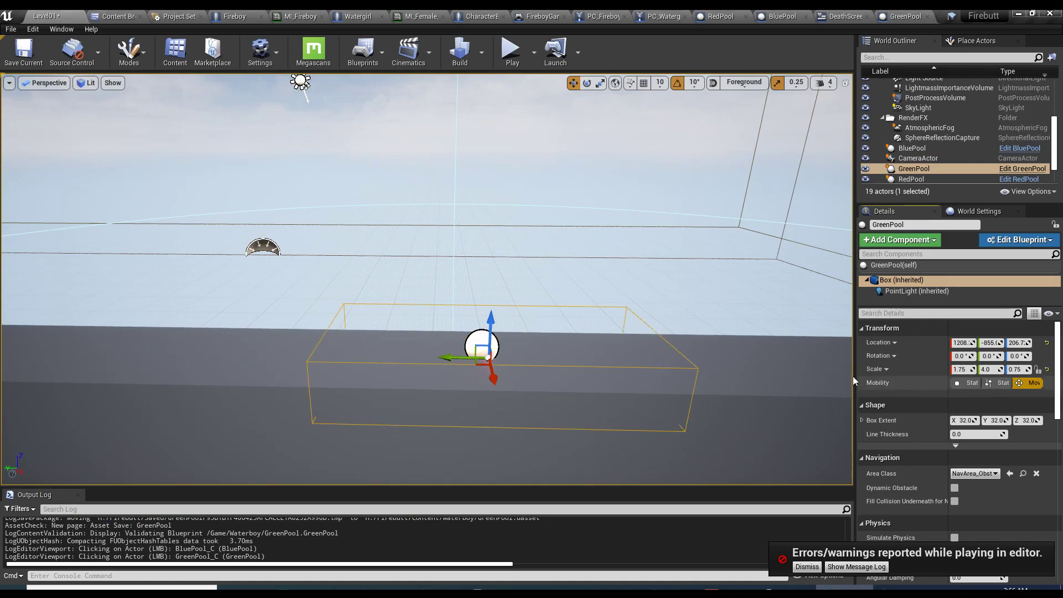
right_drag(498, 276, 553, 310)
- Set GreenPool's point light colour to green
click(891, 291)
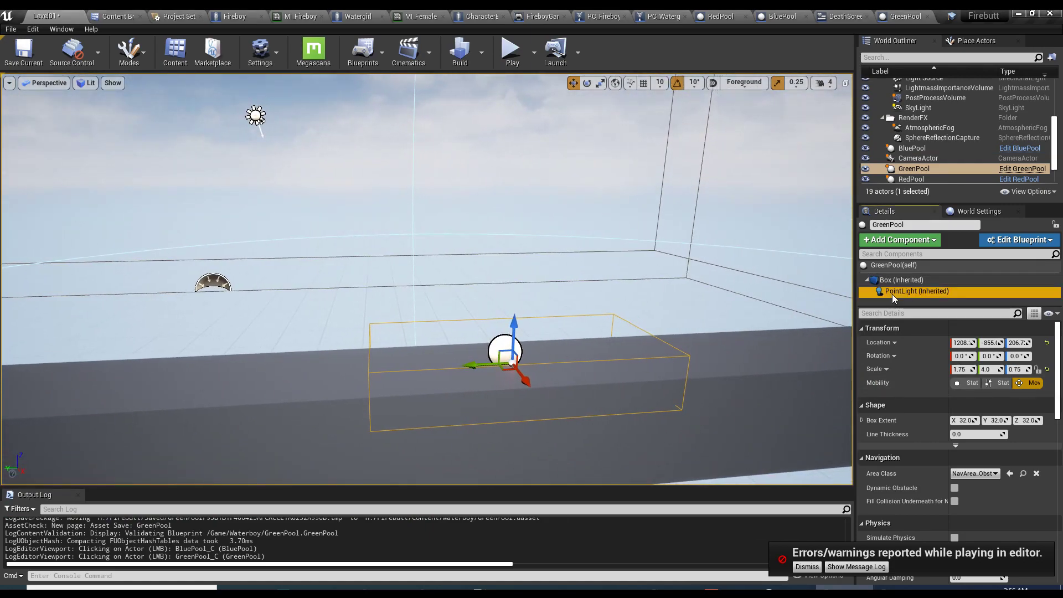
click(996, 433)
drag(808, 388, 750, 455)
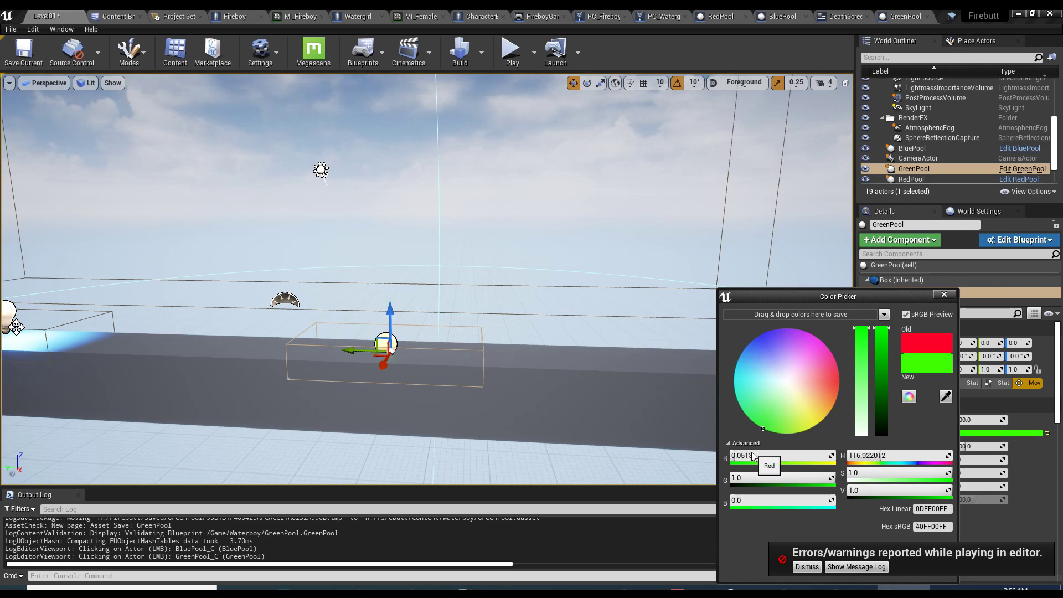
drag(838, 298, 771, 217)
click(821, 476)
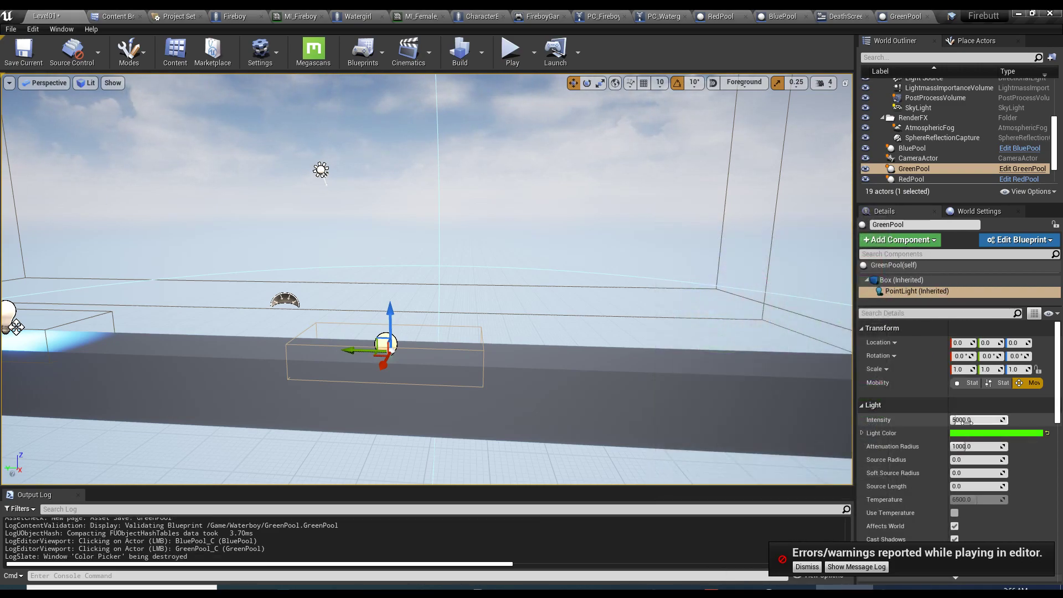
- Raise the point light and give it intensity 100000 and attenuation radius 150
drag(396, 311, 394, 293)
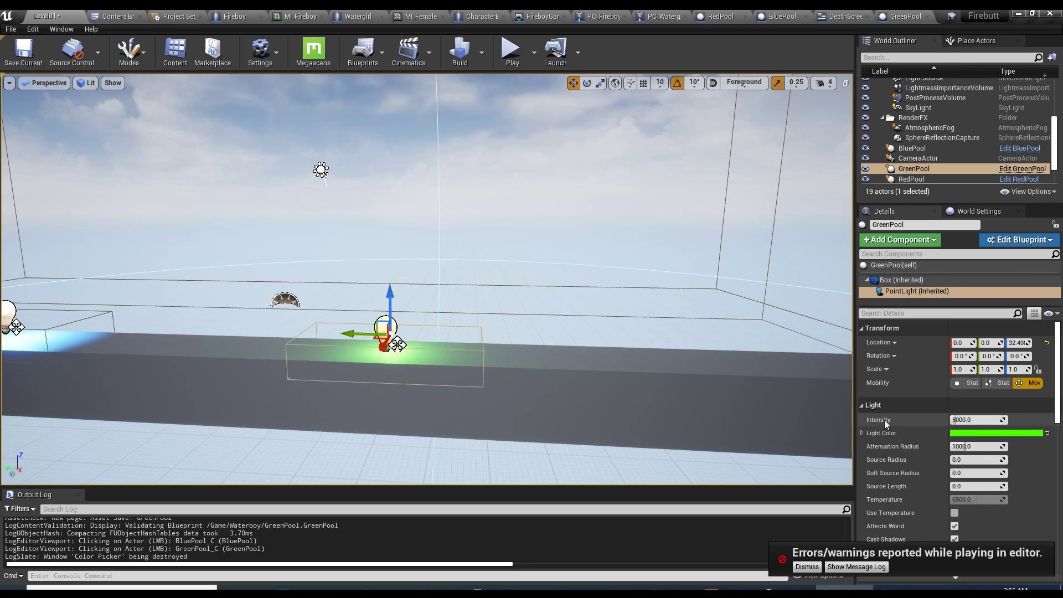
text(0000000000)
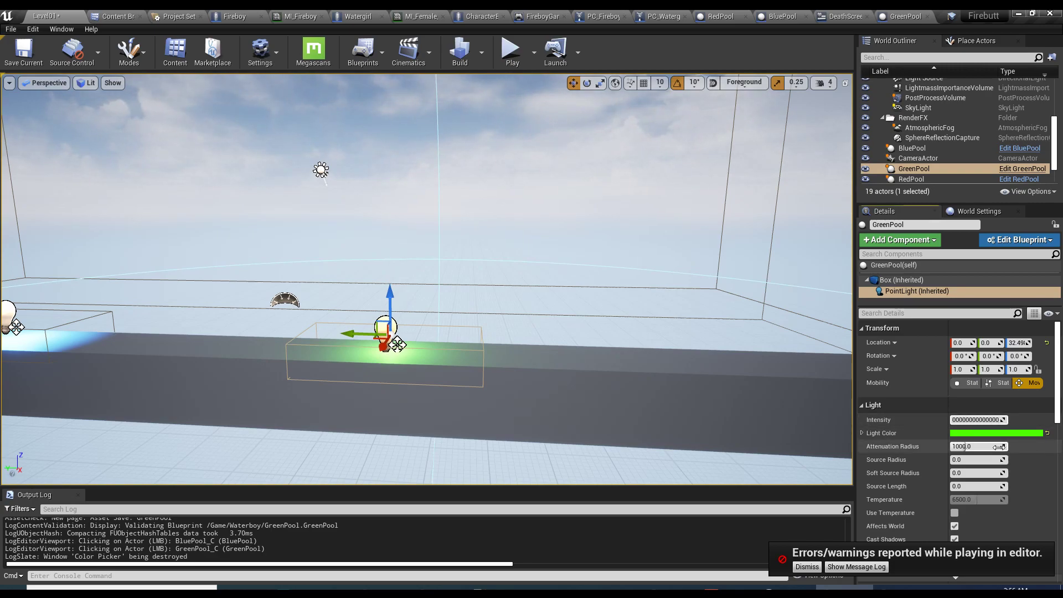
key(Return)
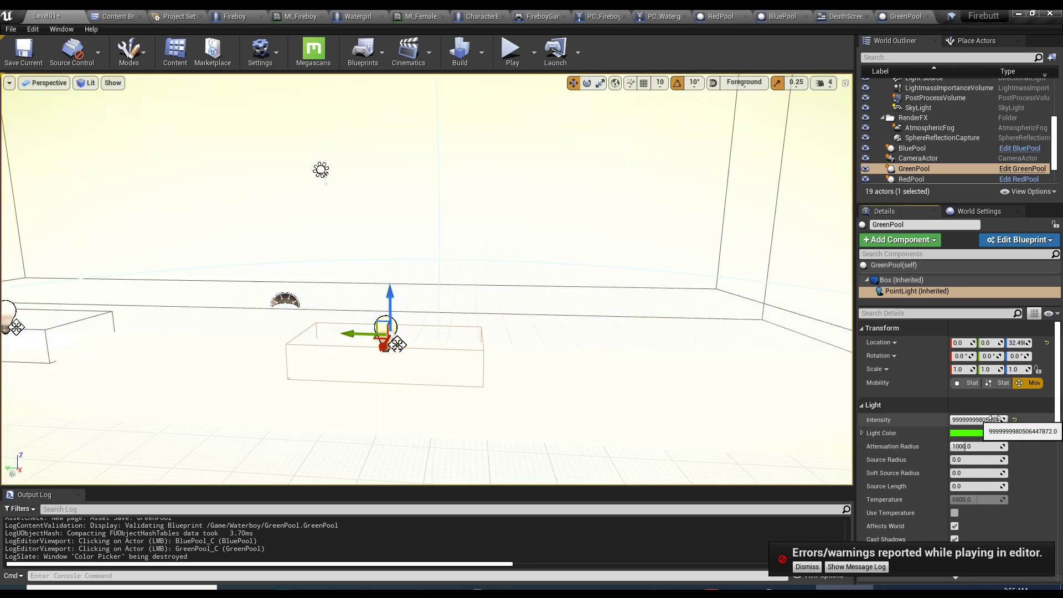
click(1047, 420)
click(990, 420)
text(100000)
key(Tab)
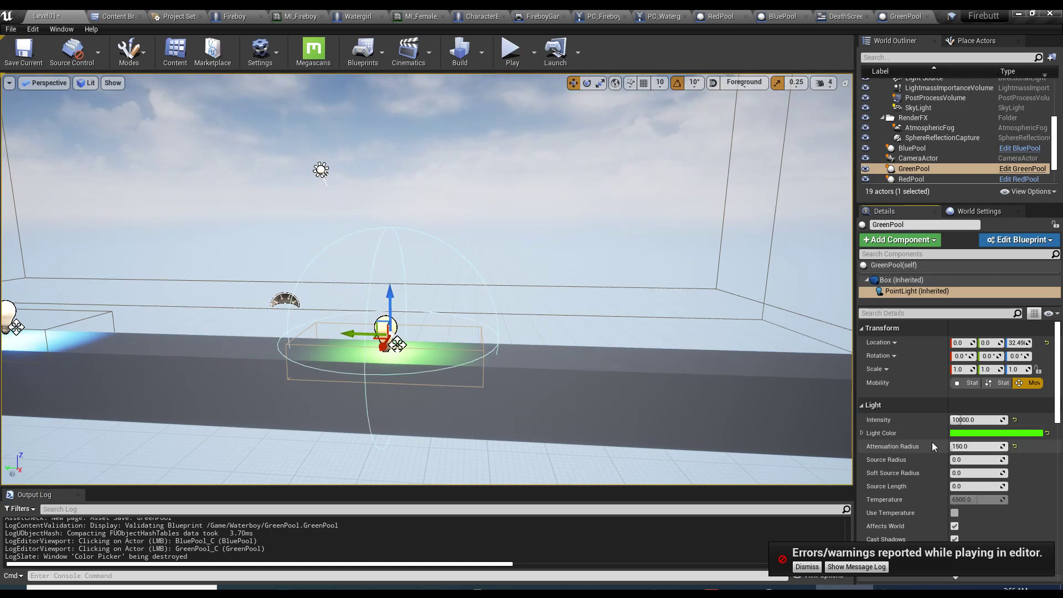
text(150)
key(Return)
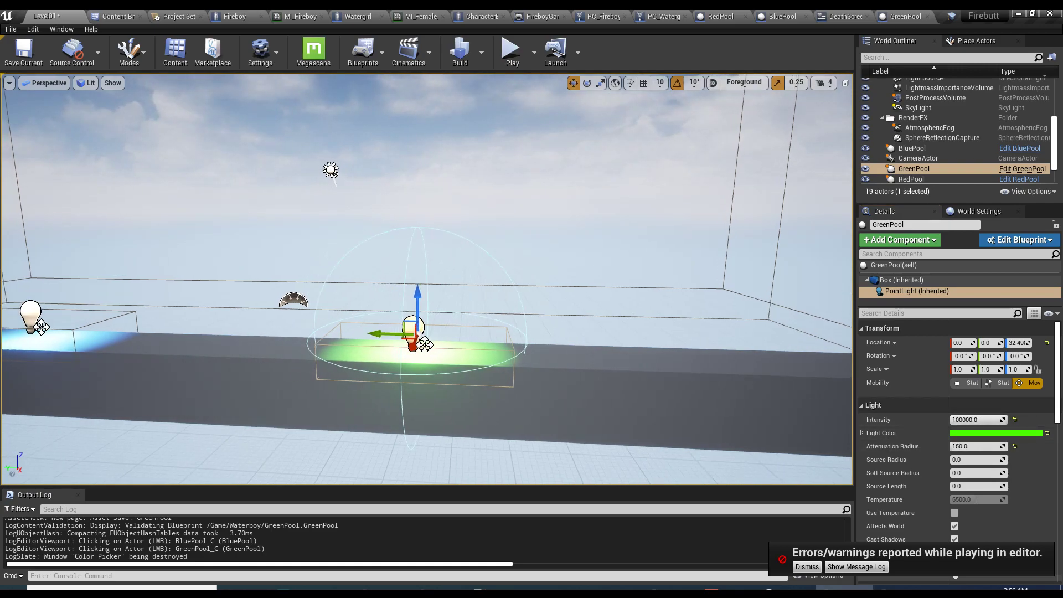
- Slide GreenPool along the floor to the left of RedPool
scroll(581, 323, down, 5)
key(Escape)
right_drag(581, 322, 540, 326)
click(534, 327)
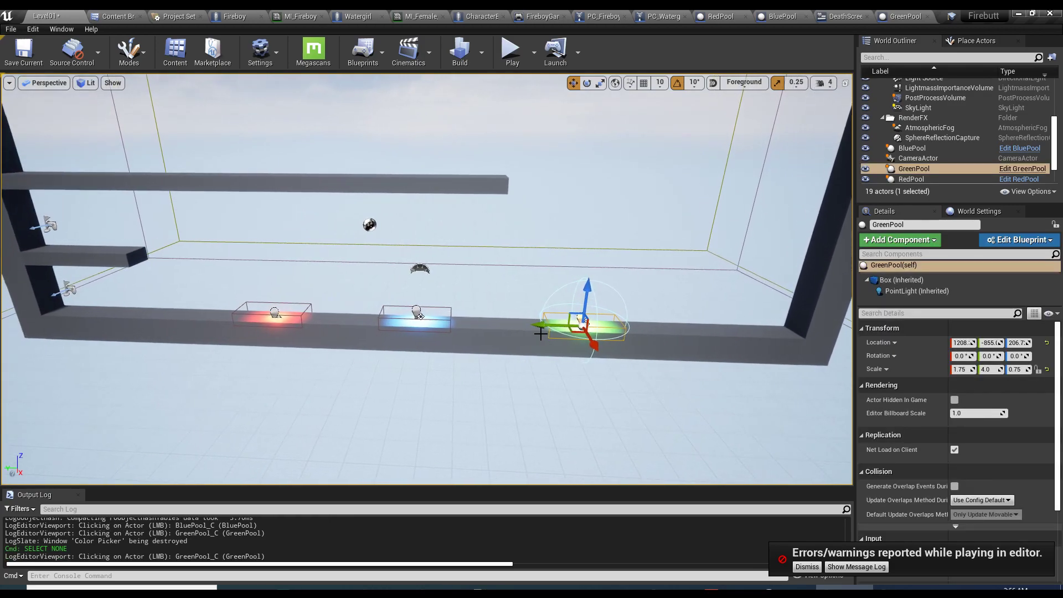
drag(539, 326, 187, 313)
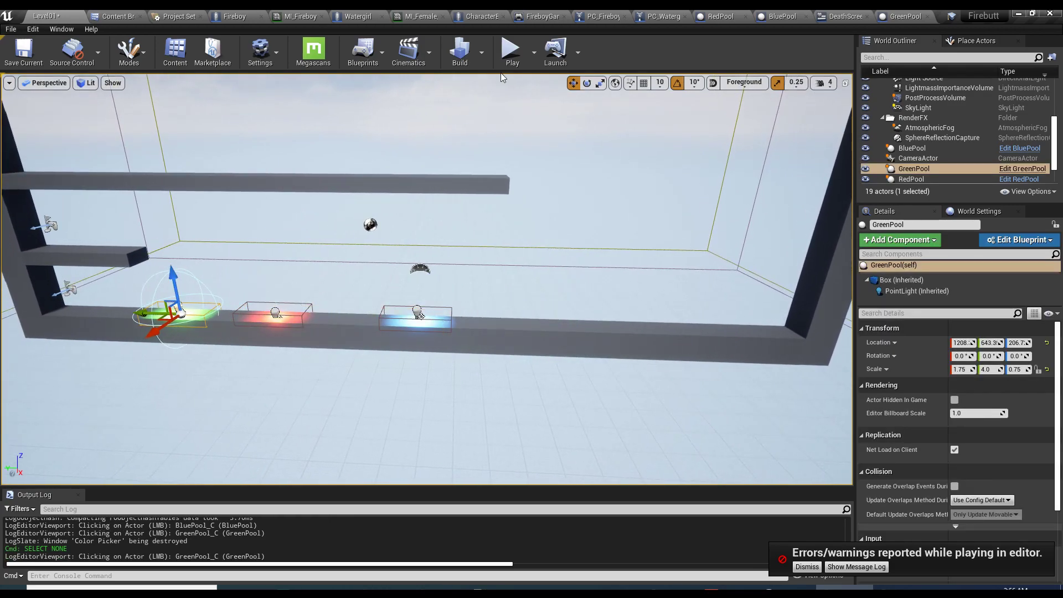
- Test-play until Fireboy dies in the green pool and GAME OVER shows, then stop and view PC_Fireboy's graph
click(510, 51)
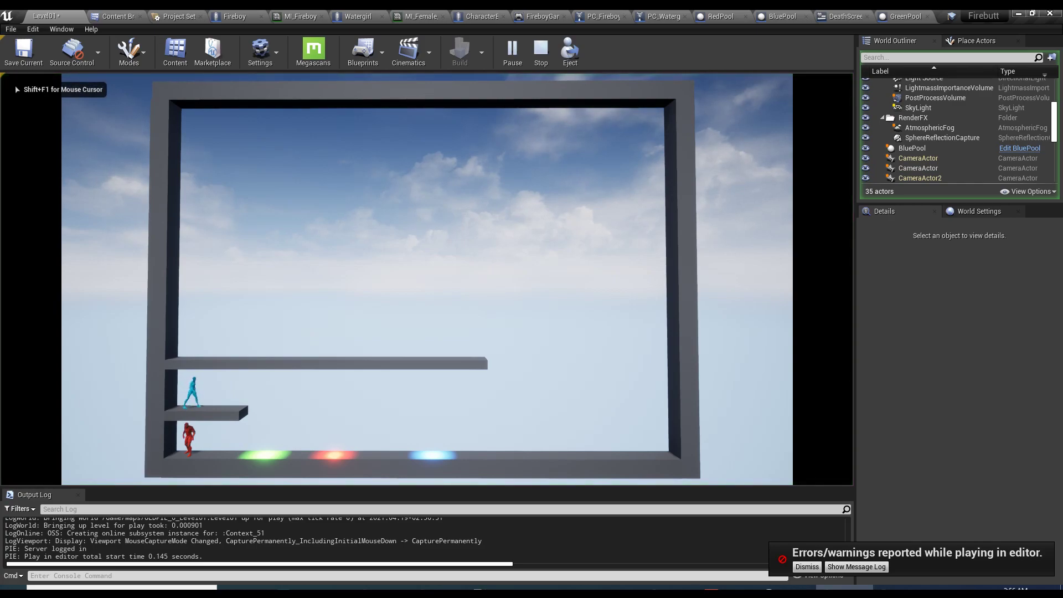
key(d)
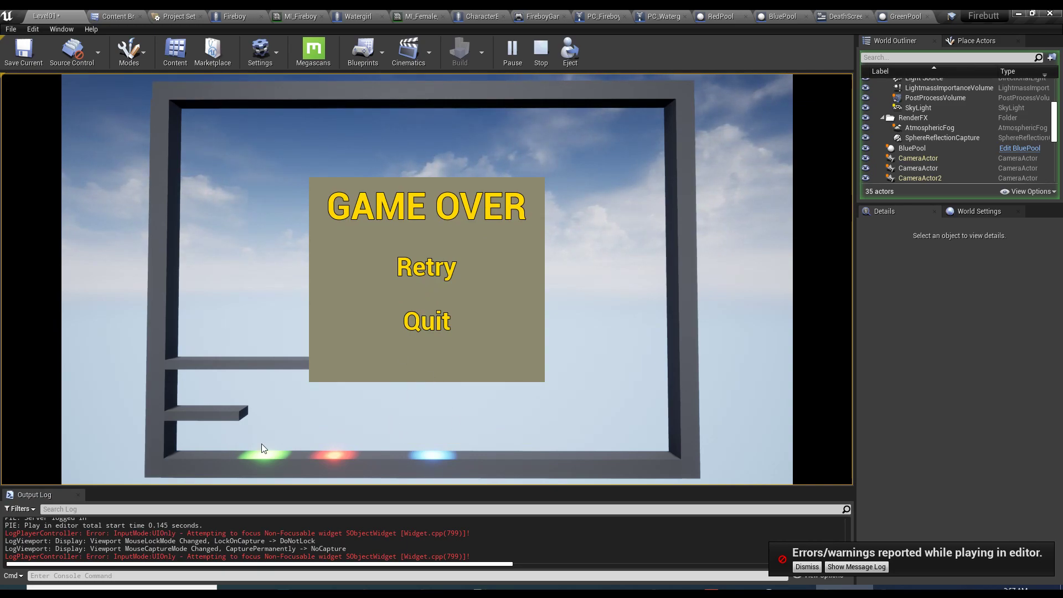
key(Escape)
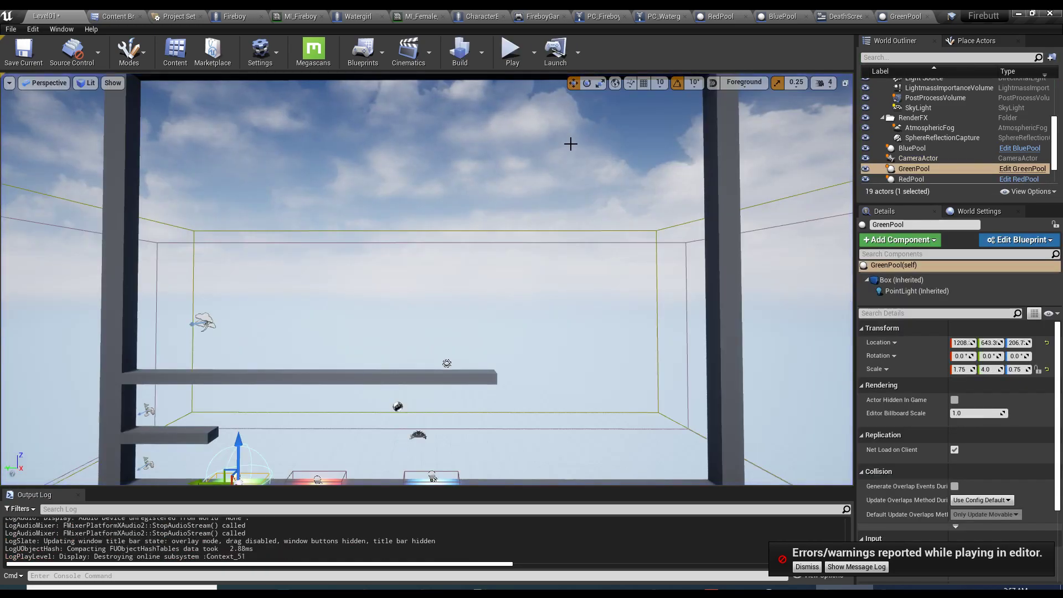
click(602, 16)
right_drag(438, 211, 431, 295)
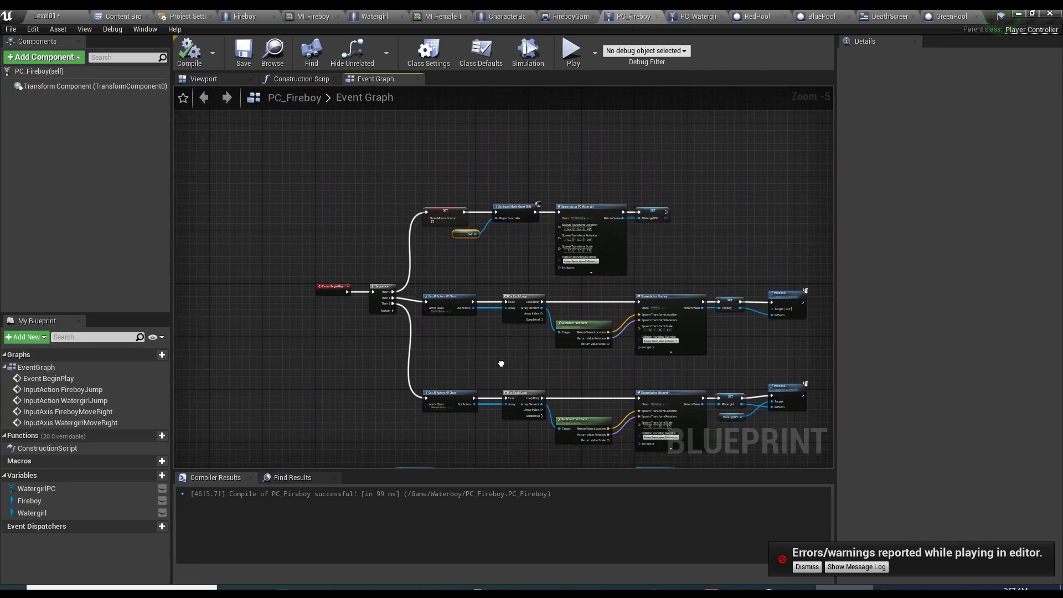
- Add a Boolean variable named GameOver to PC_Fireboy, then compile and save
right_drag(516, 393, 499, 253)
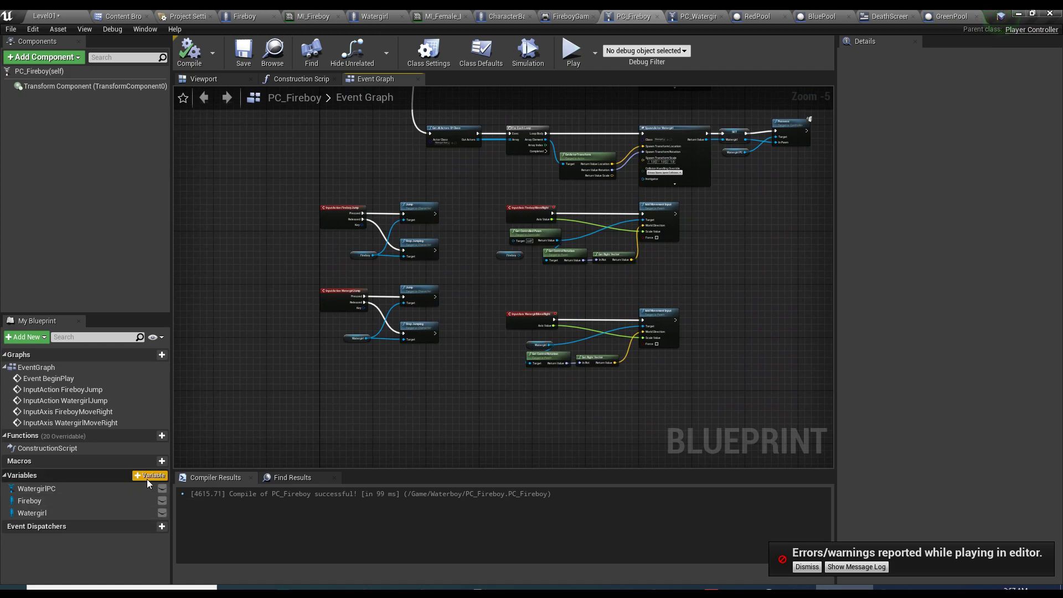
click(161, 475)
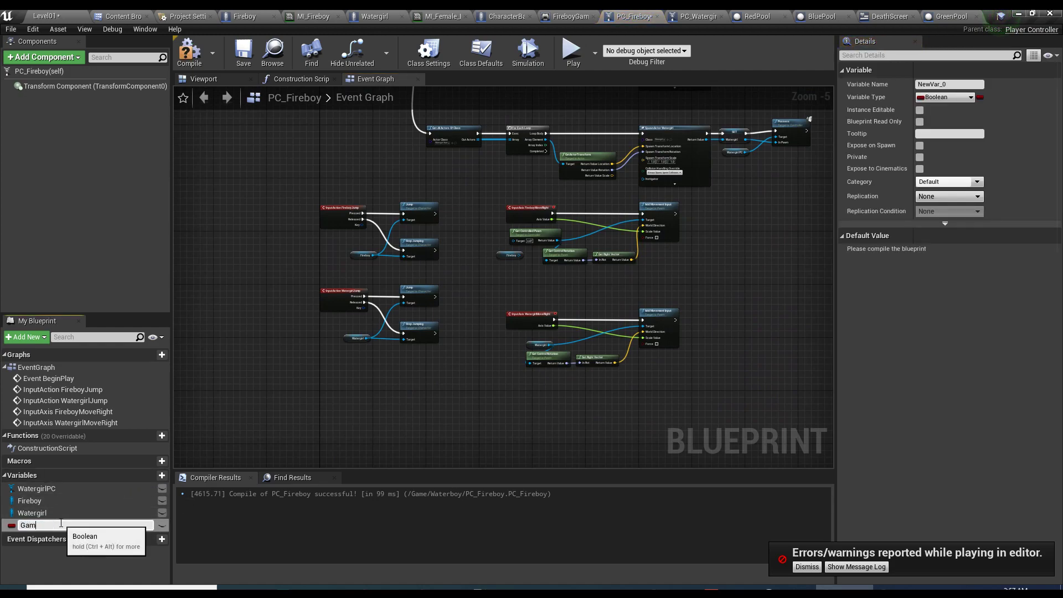
text(GameOver)
key(Return)
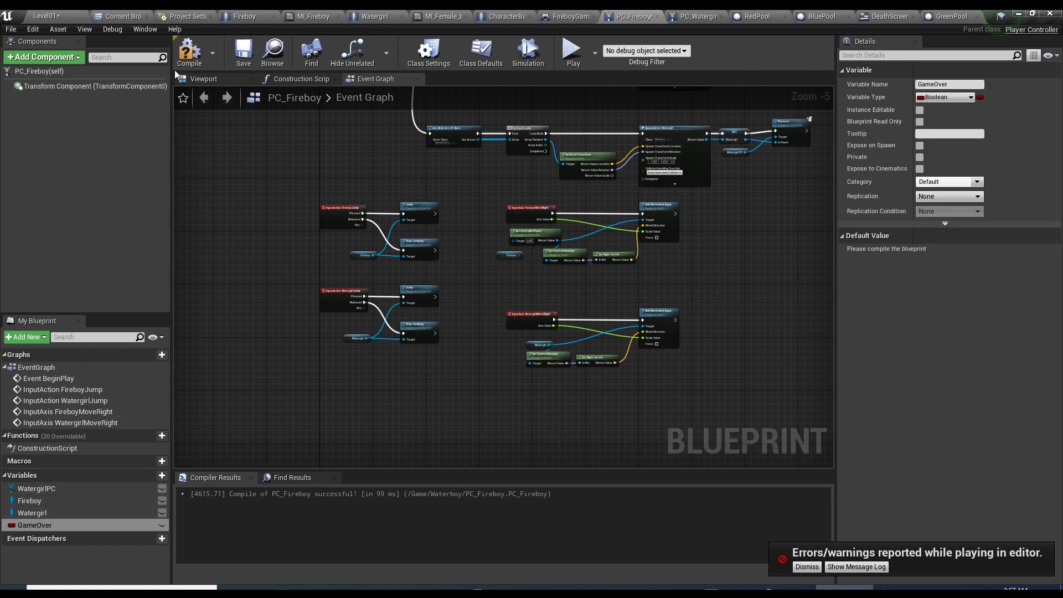
click(189, 52)
click(243, 52)
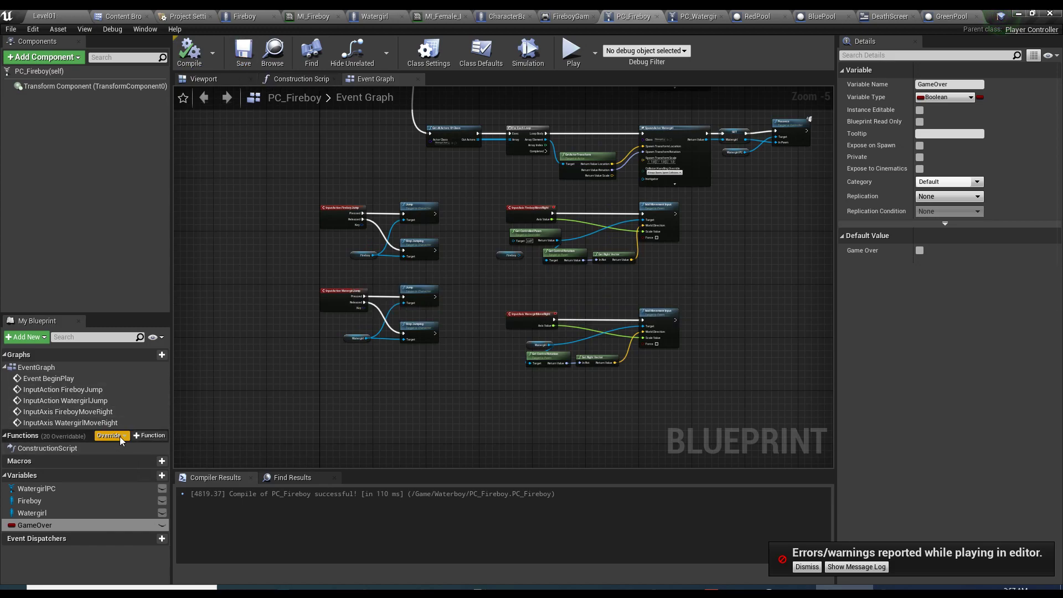
- Create function f_GameOver containing SET GameOver ticked after its entry, and compile
click(149, 436)
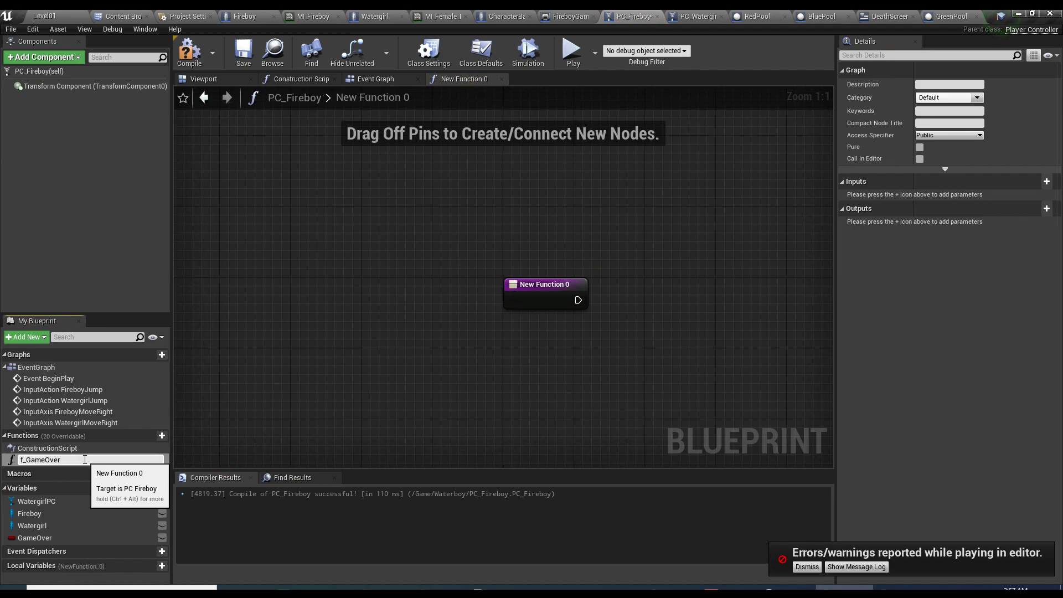
key(Return)
right_drag(542, 349, 457, 347)
alt+drag(35, 536, 500, 294)
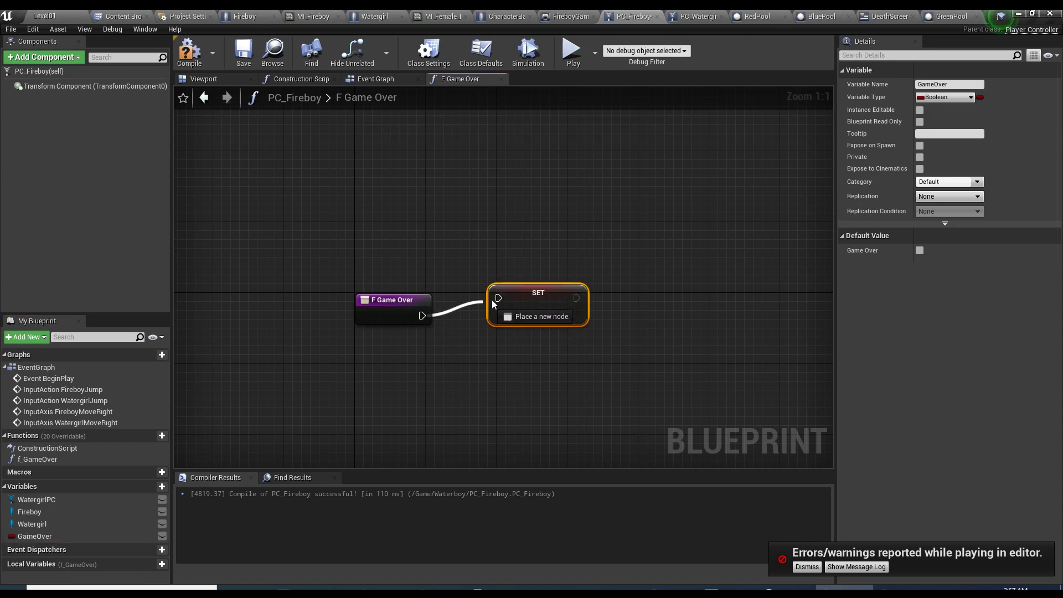
click(189, 53)
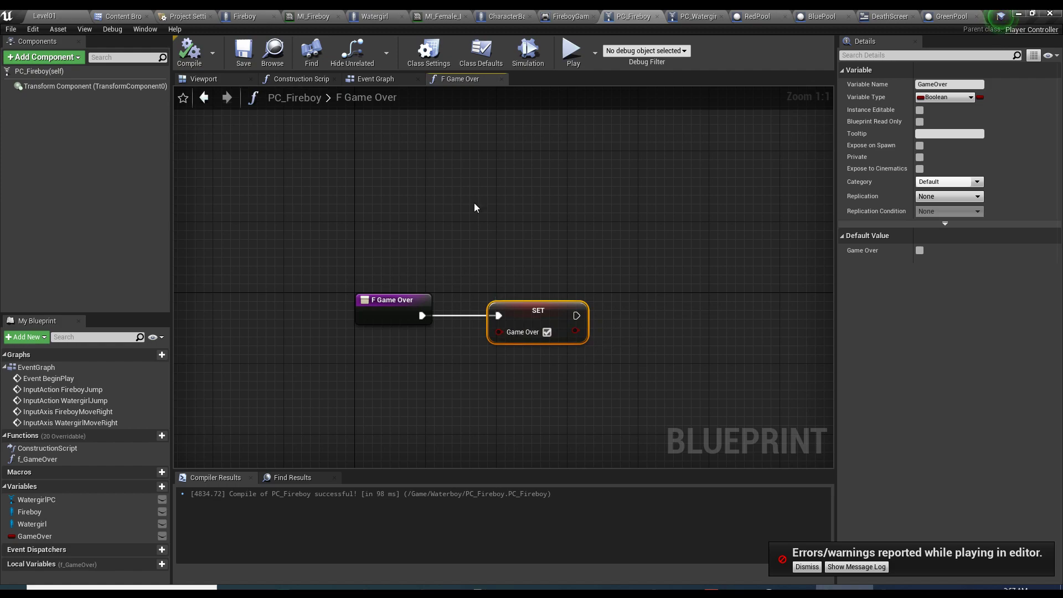
- Return to the event graph and delete the leftover Fireboy variable node
click(377, 78)
scroll(329, 314, up, 2)
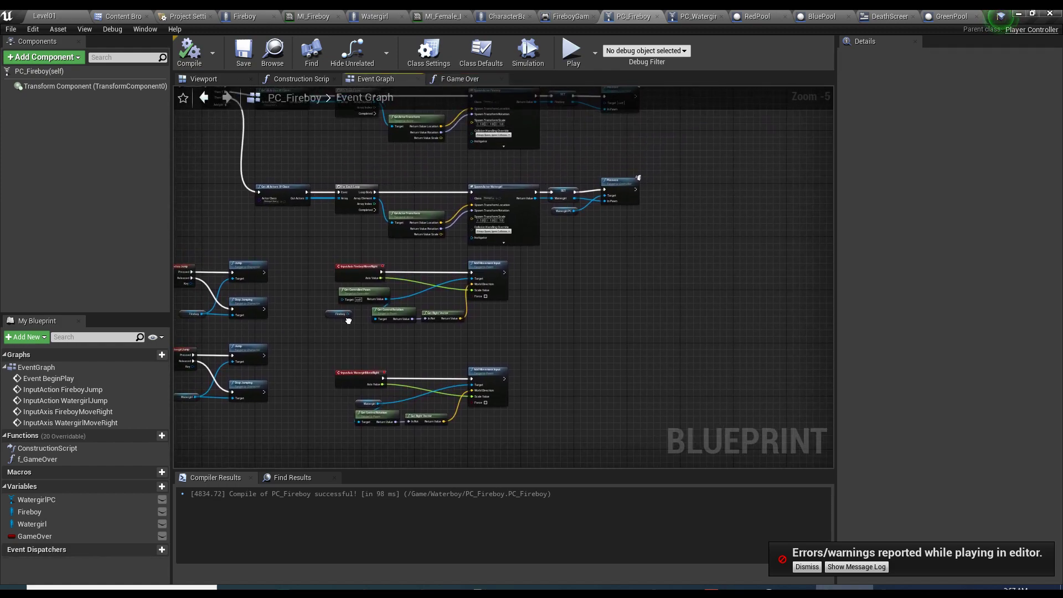
scroll(329, 314, up, 3)
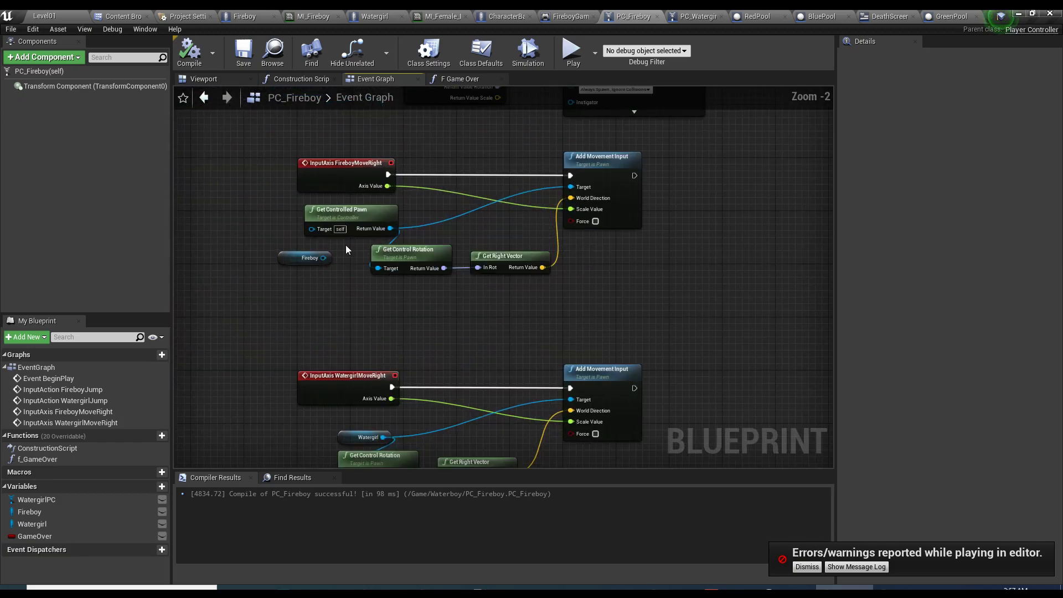
click(298, 259)
key(Delete)
- Spread out the MoveRight direction nodes and Add Movement Input nodes to make room for a gate
right_drag(393, 293, 418, 341)
scroll(280, 317, down, 2)
scroll(271, 260, up, 2)
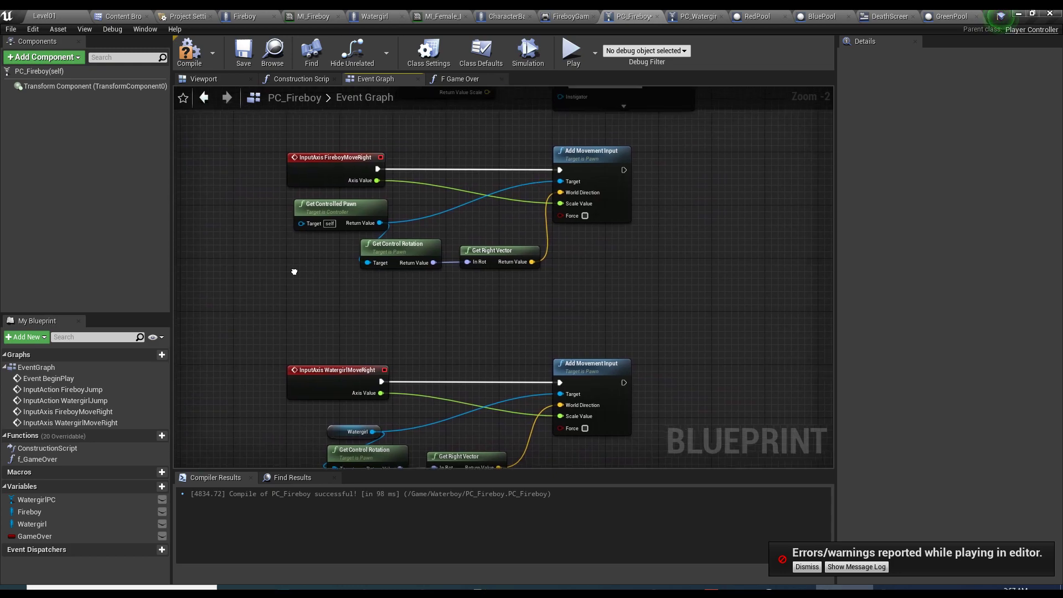
drag(264, 209, 481, 264)
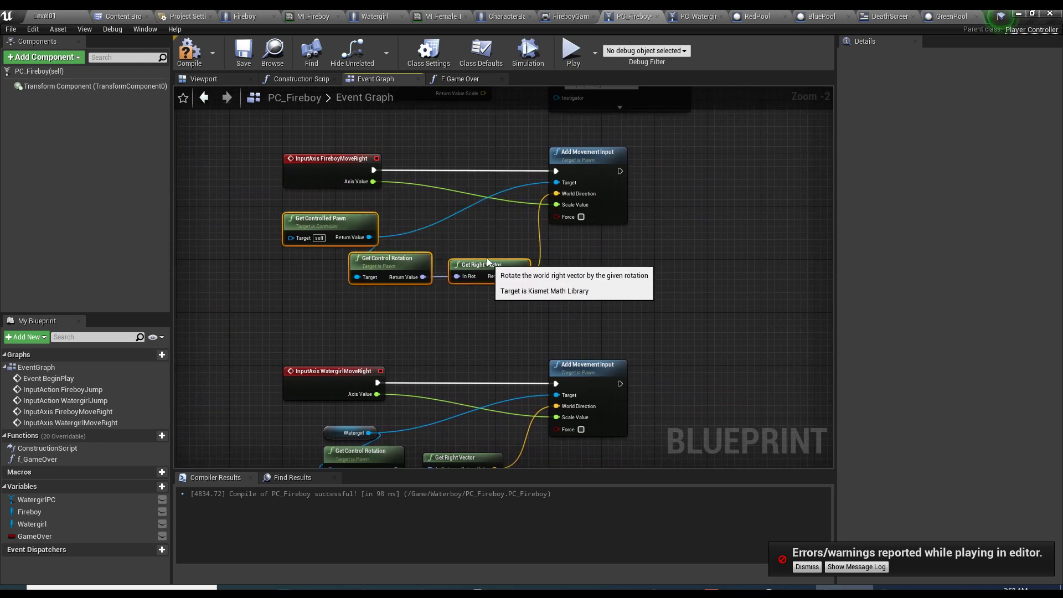
right_drag(489, 221, 489, 220)
scroll(415, 203, down, 2)
drag(543, 153, 493, 310)
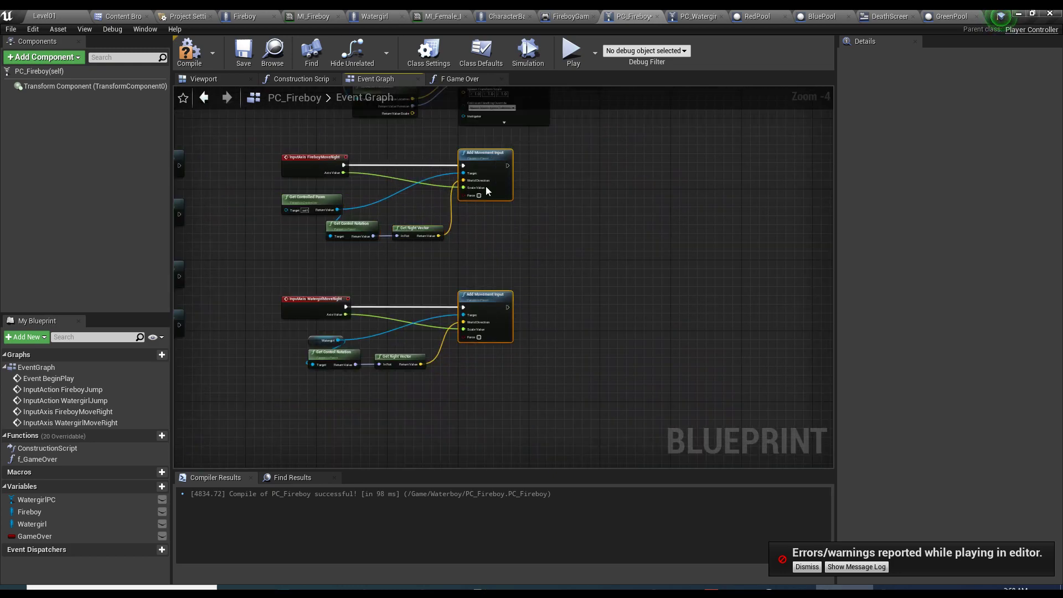
drag(485, 185, 627, 185)
drag(274, 340, 478, 361)
drag(274, 187, 450, 242)
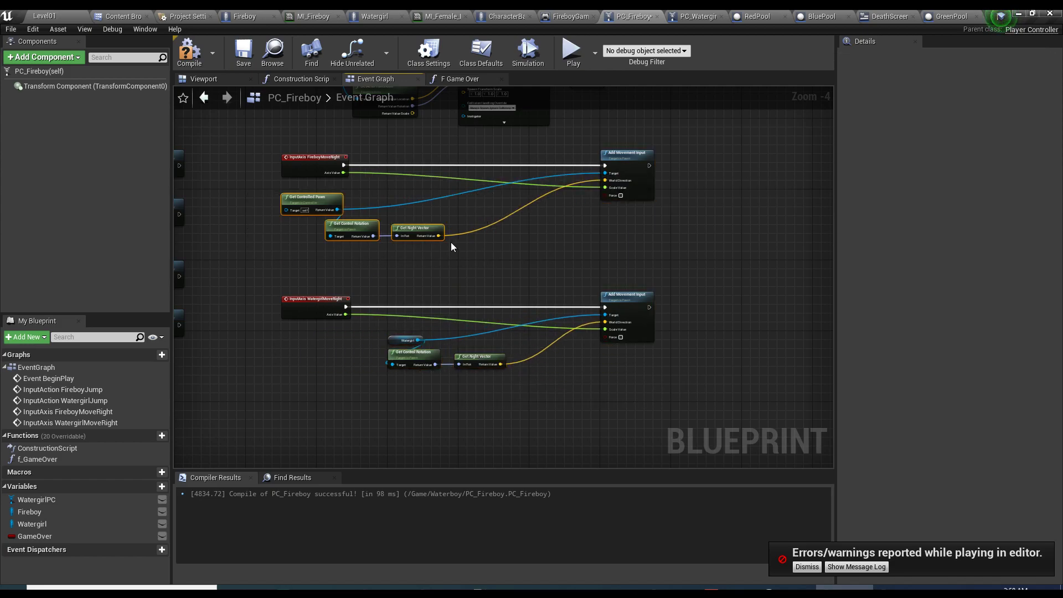
drag(299, 202, 407, 203)
scroll(325, 358, up, 3)
- Gate Fireboy's MoveRight with a Branch on NOT GameOver, True feeding Add Movement Input
click(325, 358)
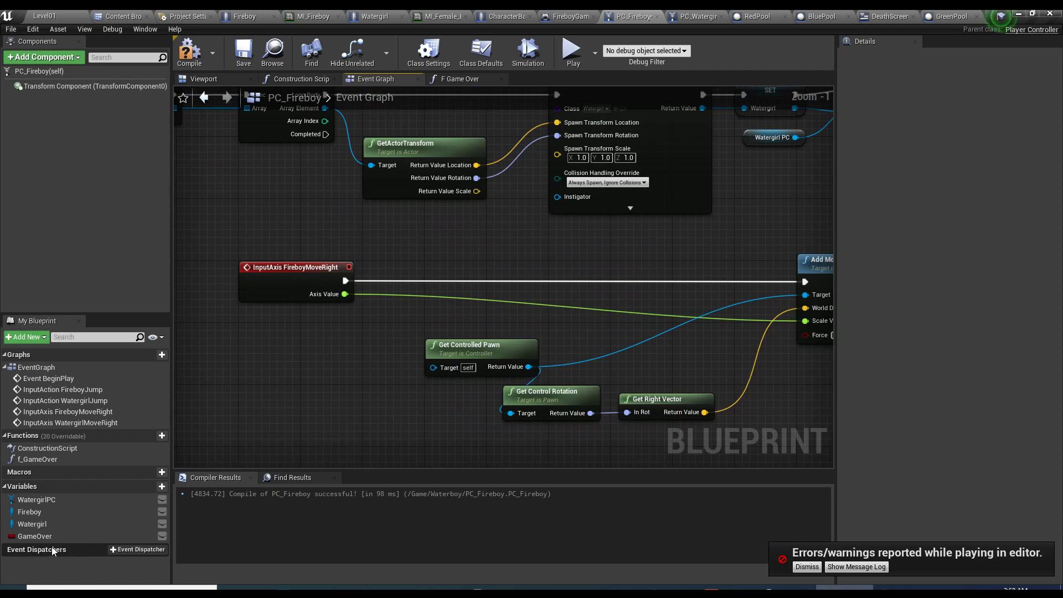
drag(34, 536, 365, 368)
ctrl+drag(395, 311, 407, 313)
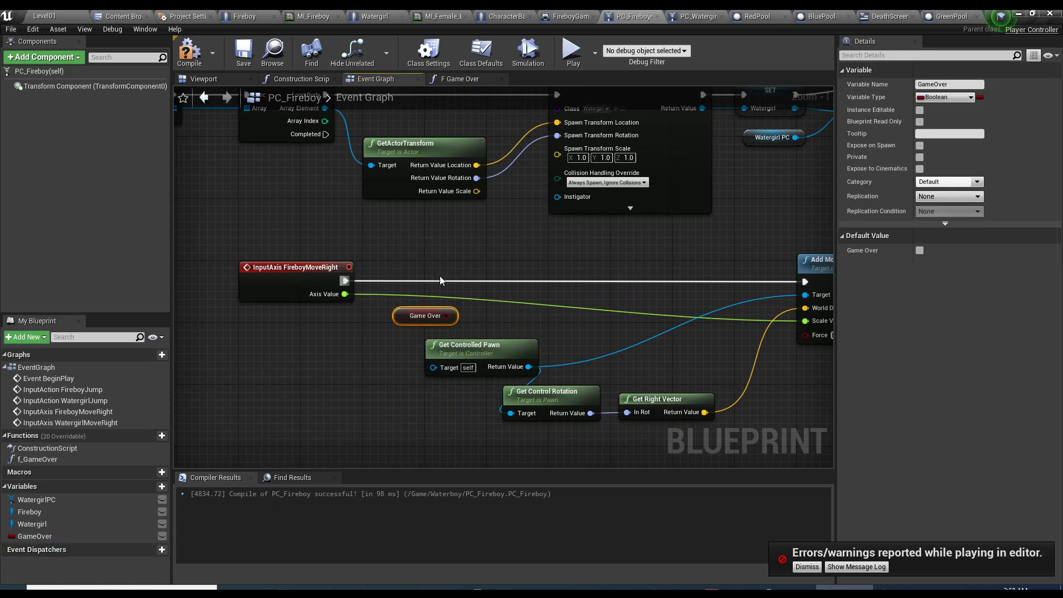
click(506, 275)
drag(556, 281, 583, 279)
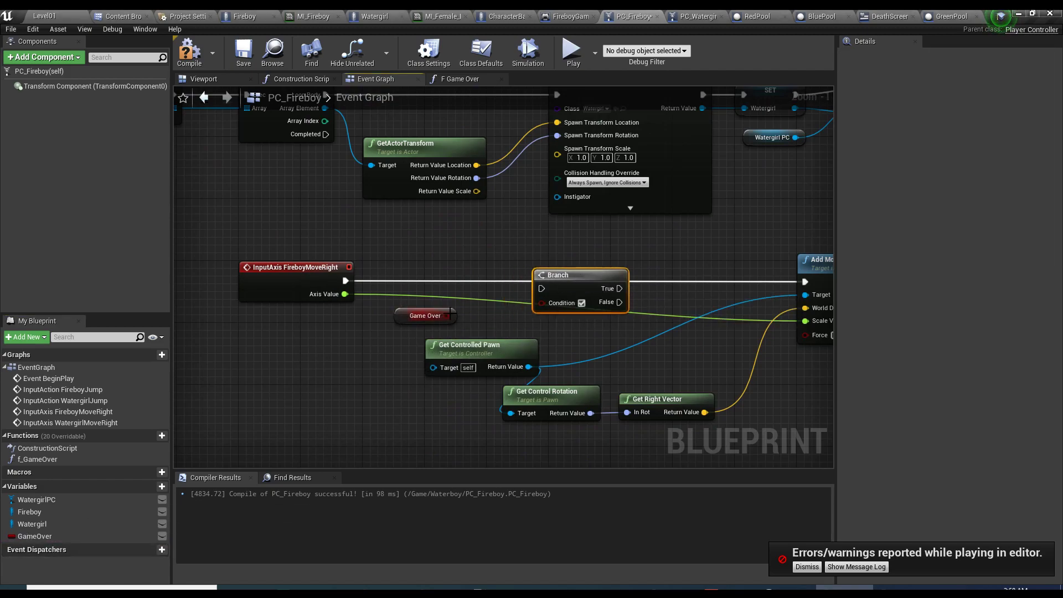
drag(446, 316, 542, 308)
text(not)
key(Return)
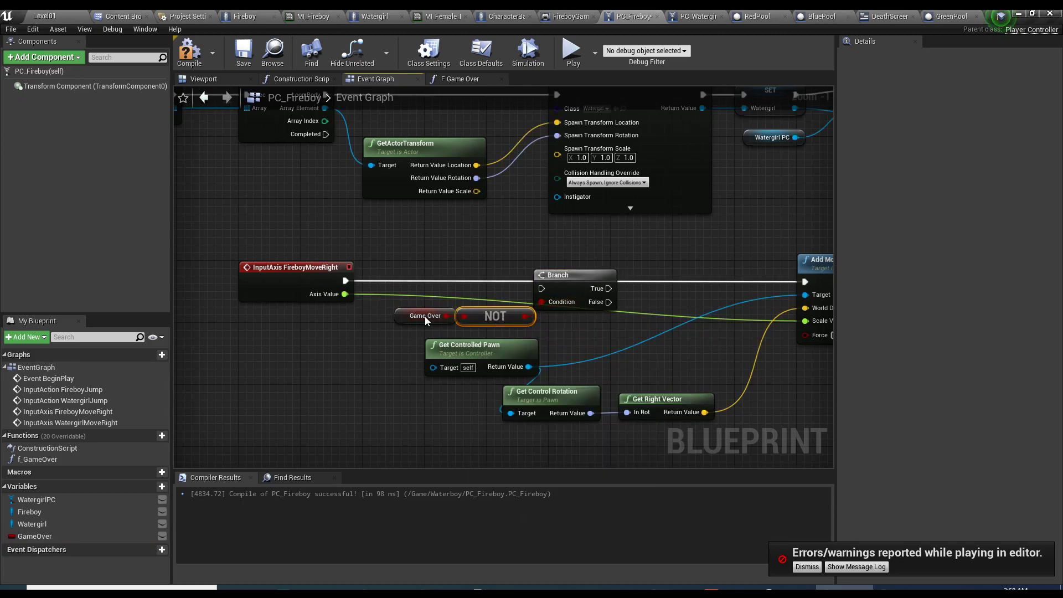
drag(349, 281, 541, 288)
click(582, 277)
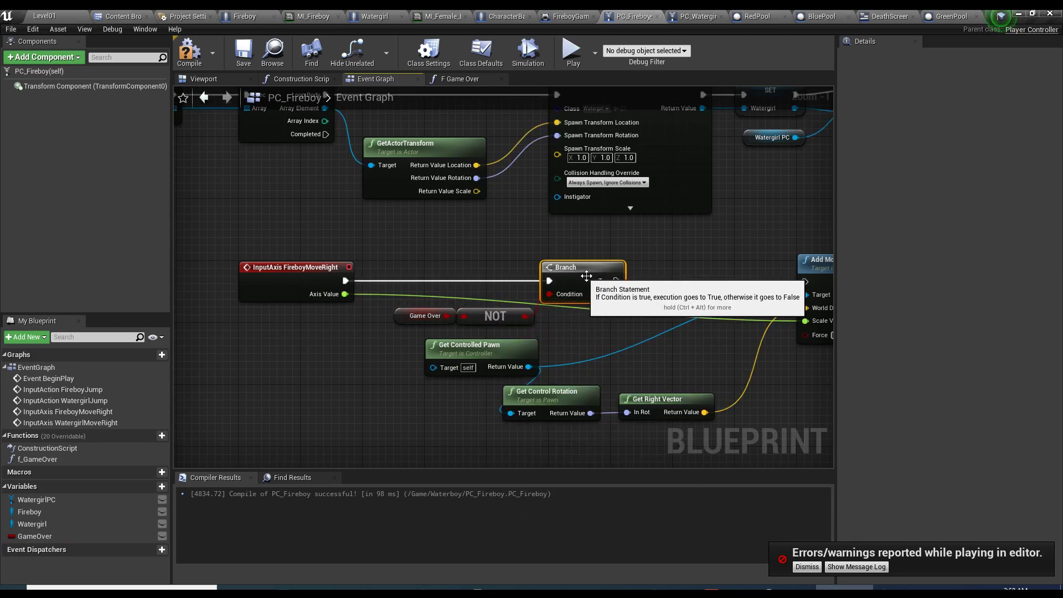
right_drag(611, 283, 523, 281)
drag(529, 279, 690, 264)
click(494, 306)
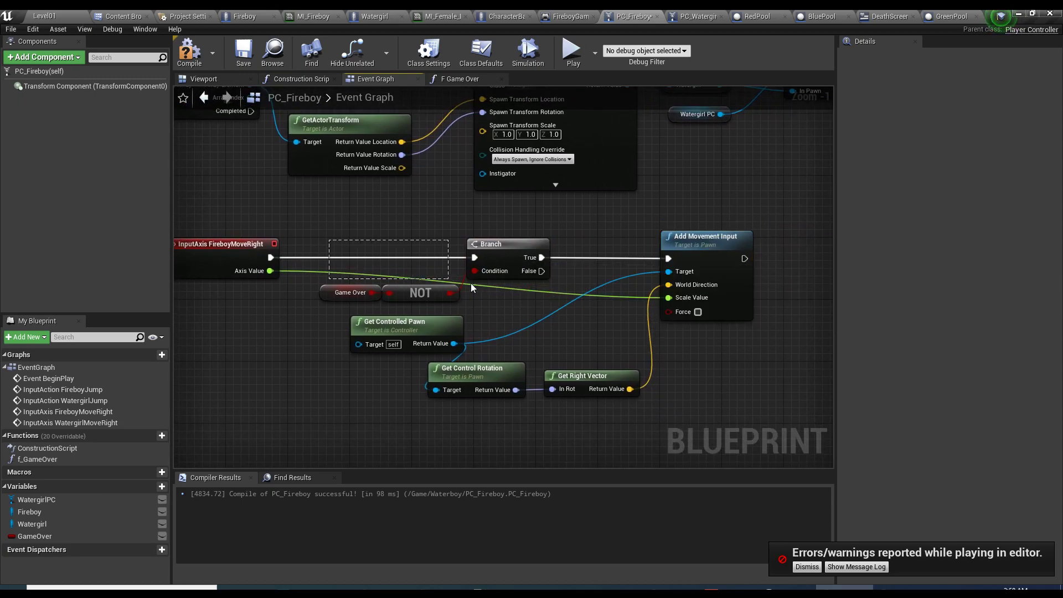
- Paste the NOT GameOver Branch gate onto Watergirl's MoveRight, wiring True to Add Movement Input
drag(470, 283, 514, 297)
scroll(514, 359, down, 1)
right_drag(513, 359, 487, 251)
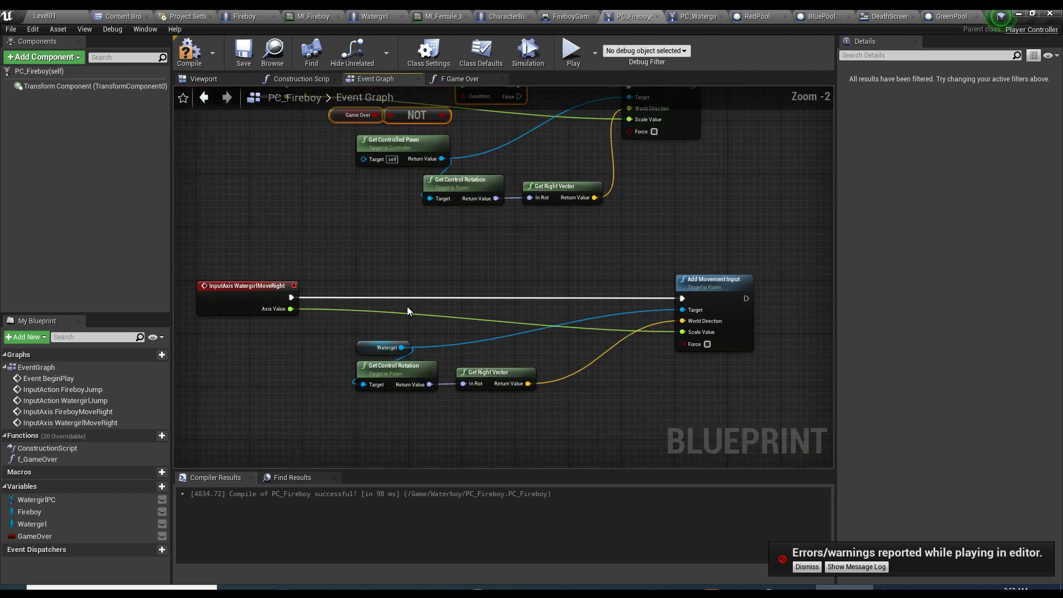
key(ctrl+v)
drag(291, 297, 584, 299)
drag(679, 297, 680, 298)
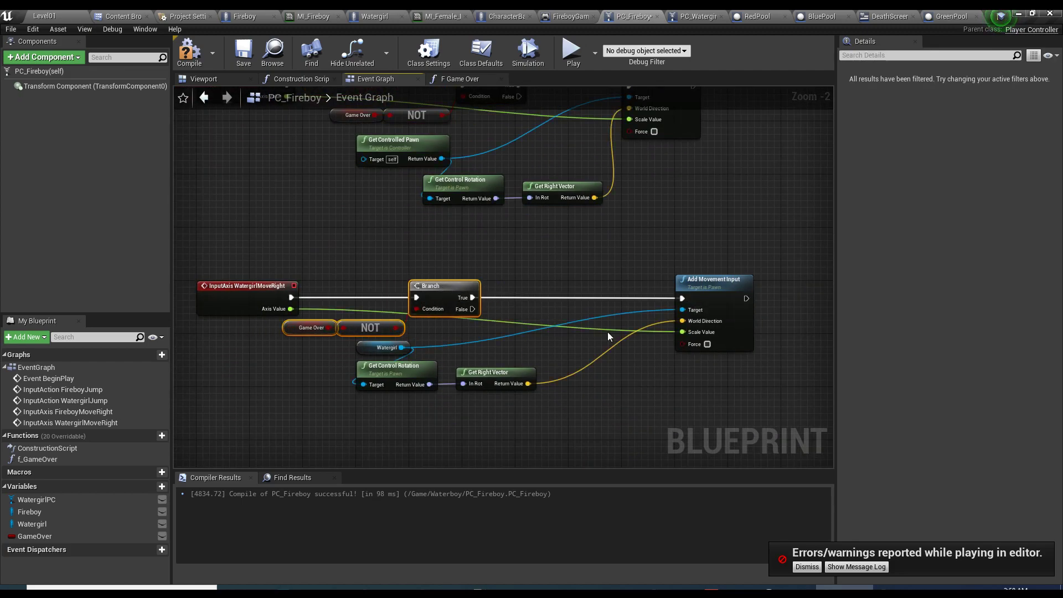
drag(603, 339, 356, 384)
drag(436, 382, 483, 395)
drag(323, 278, 486, 335)
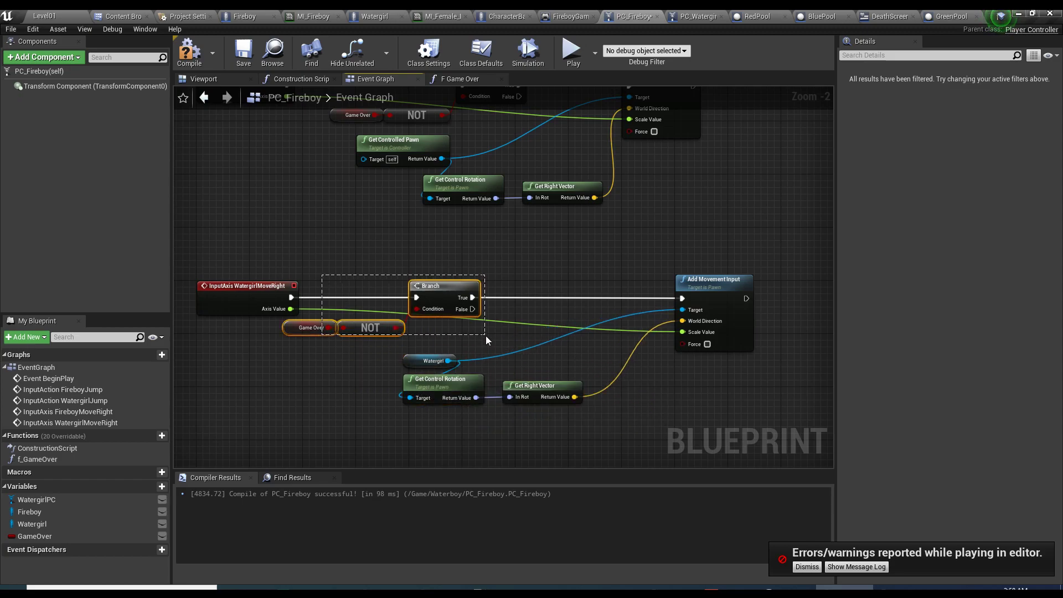
drag(443, 303, 489, 303)
drag(713, 291, 660, 291)
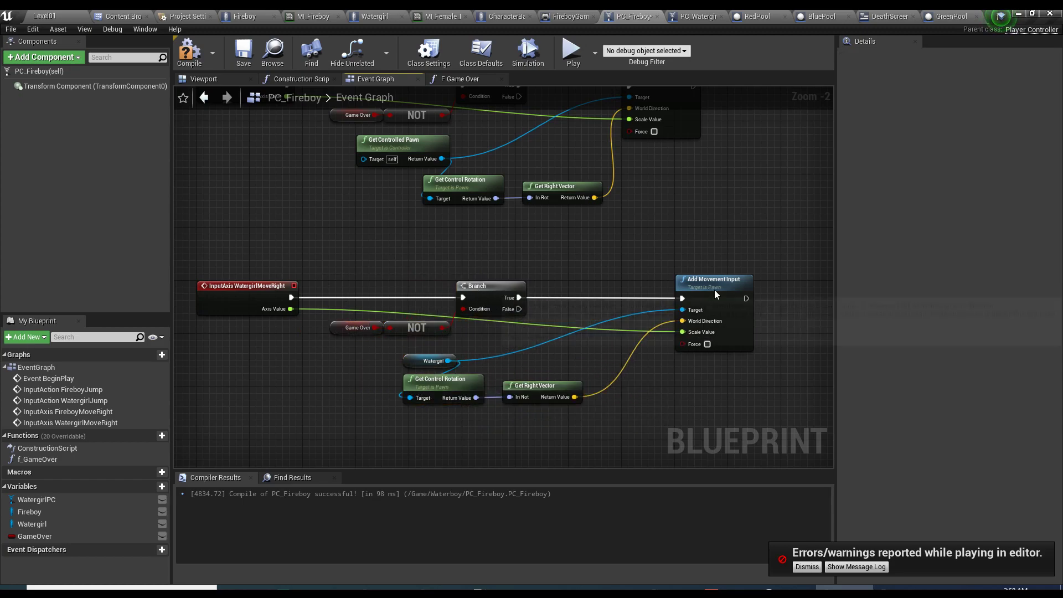
- Compile the blueprint and shift both jump input events left to make room
click(193, 61)
right_drag(214, 231, 689, 302)
scroll(365, 217, down, 2)
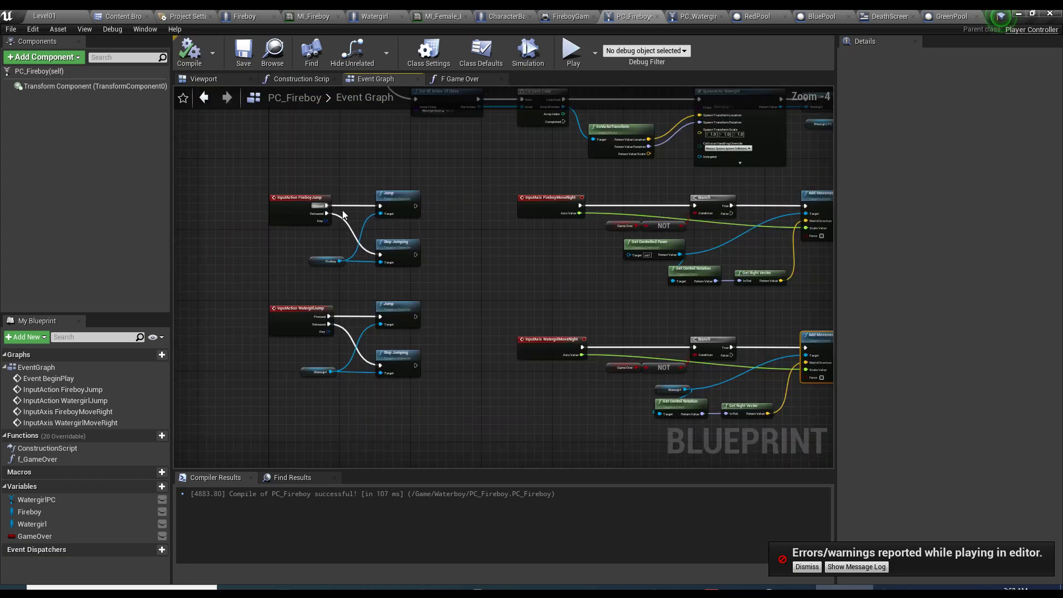
right_drag(343, 215, 482, 223)
drag(383, 178, 476, 349)
drag(429, 217, 380, 254)
click(319, 250)
- Paste NOT GameOver Branch gates before Fireboy's and Watergirl's Jump, wiring True to Jump
key(ctrl+v)
scroll(355, 224, up, 2)
drag(407, 252, 603, 209)
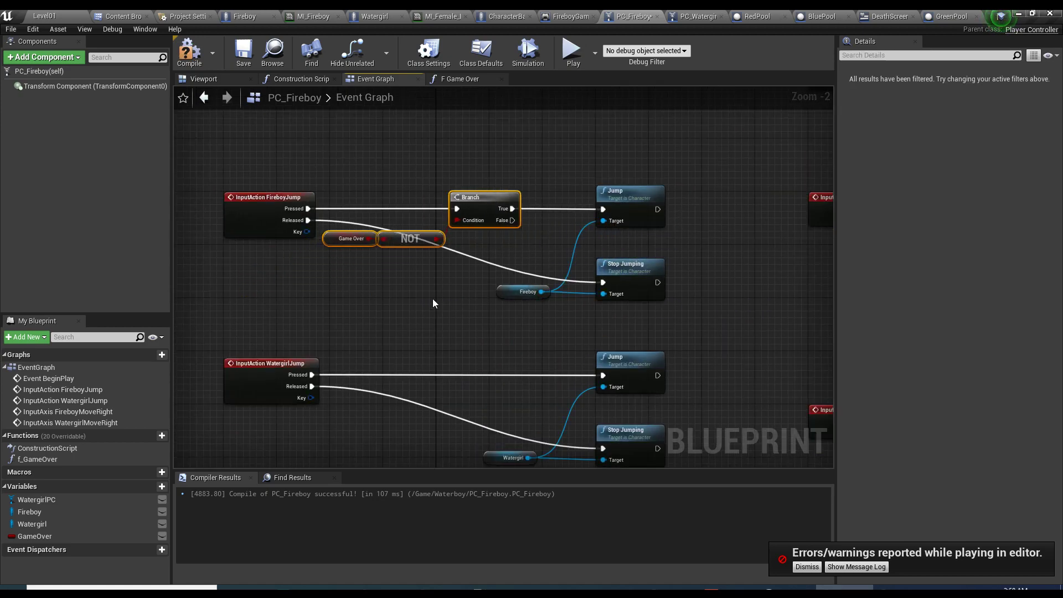
right_drag(381, 392, 400, 357)
key(ctrl+v)
drag(331, 340, 622, 340)
right_drag(653, 321, 533, 310)
scroll(505, 256, down, 2)
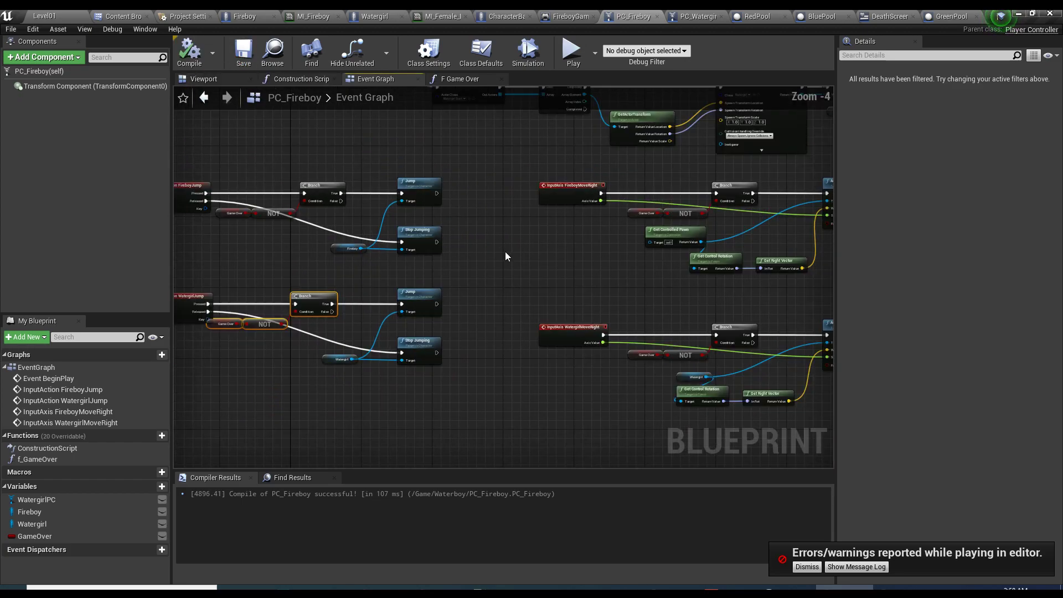
click(505, 256)
right_drag(505, 256, 433, 293)
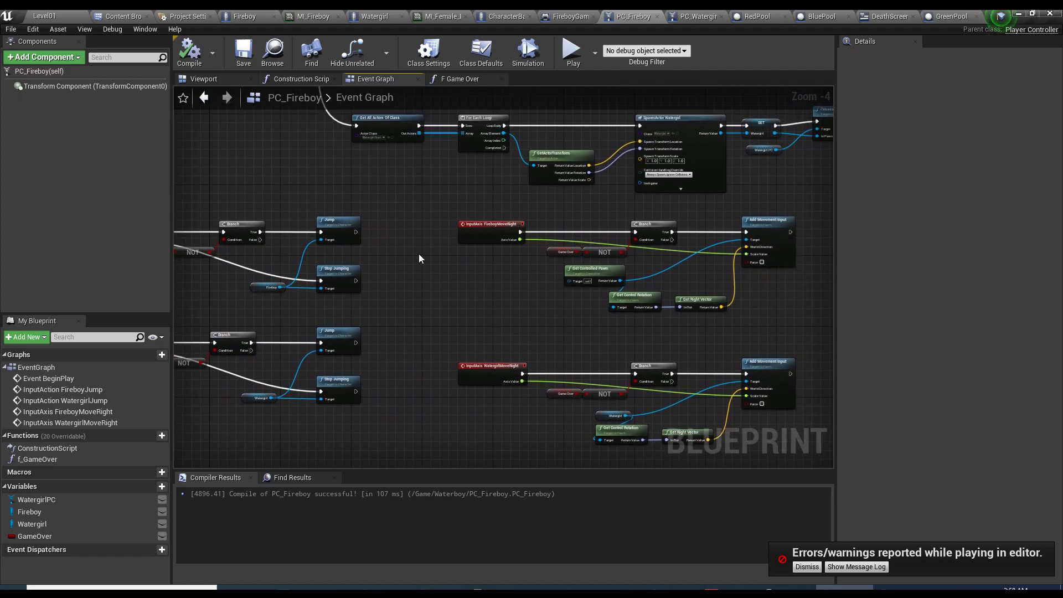
right_drag(498, 166, 431, 421)
- In CharacterBase, shift Add to Viewport, SET and Set Input Mode right to make room
click(499, 16)
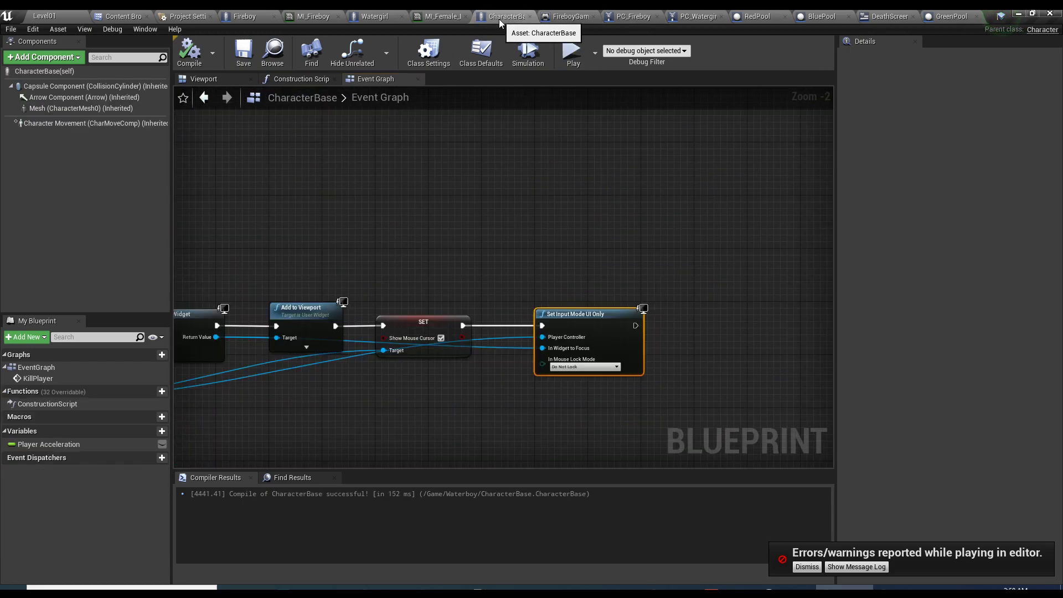
right_drag(554, 332, 332, 338)
scroll(672, 254, down, 1)
click(330, 340)
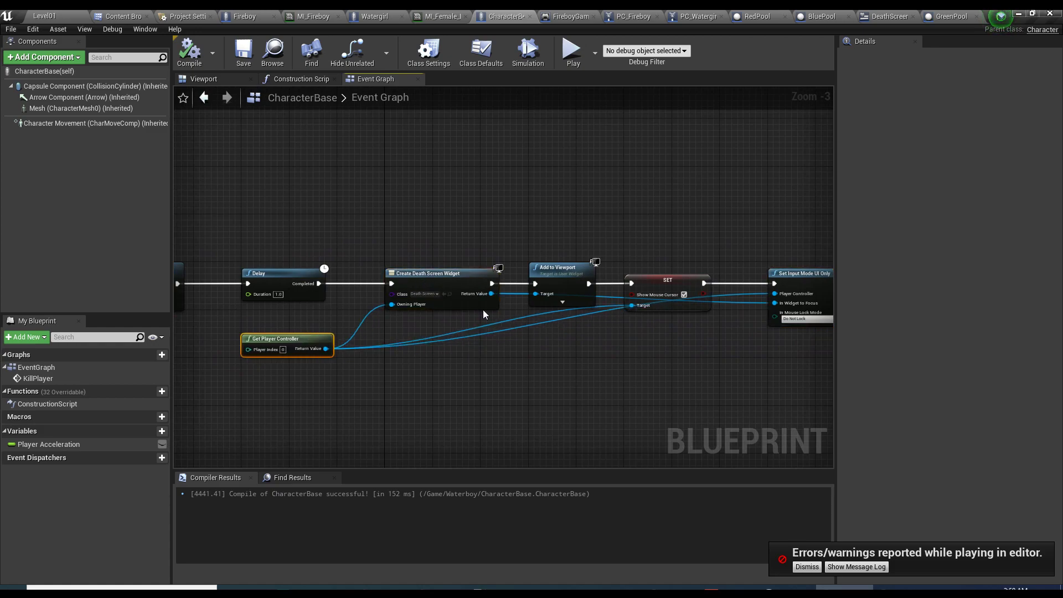
right_drag(505, 310, 436, 315)
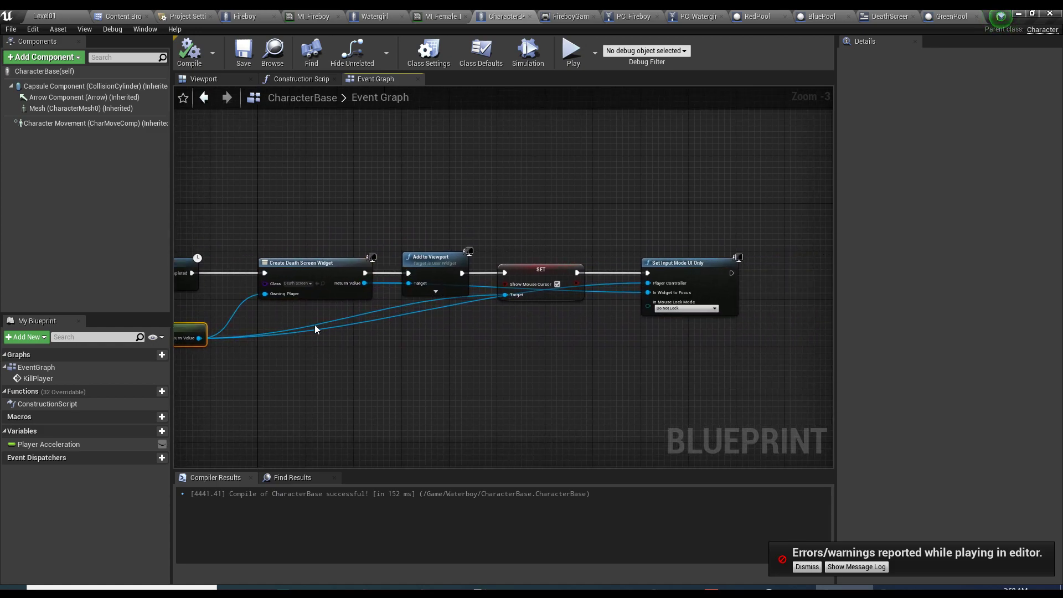
right_drag(351, 327, 380, 321)
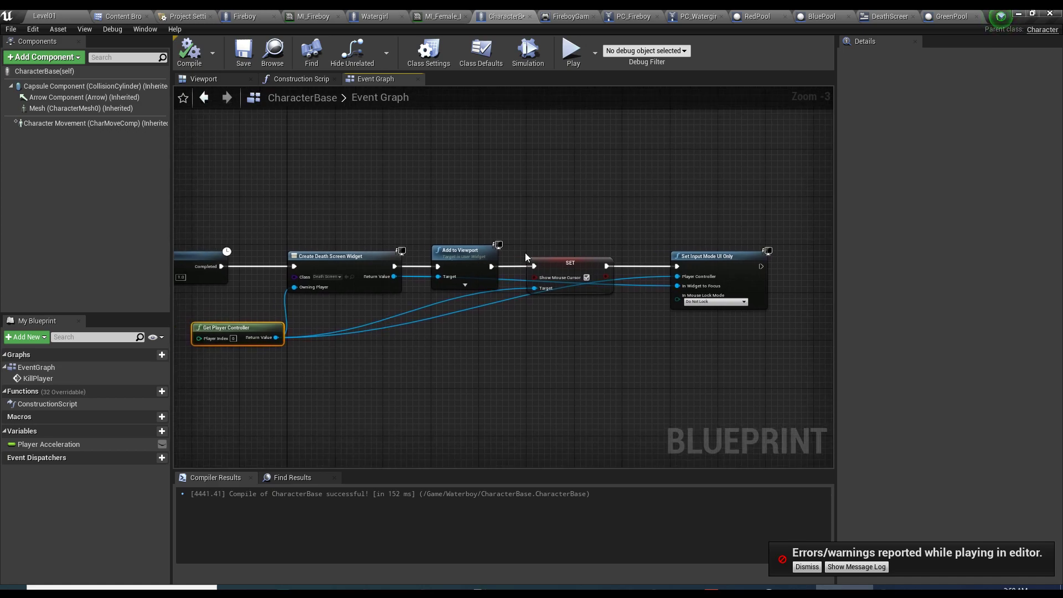
drag(462, 174, 748, 345)
click(510, 244)
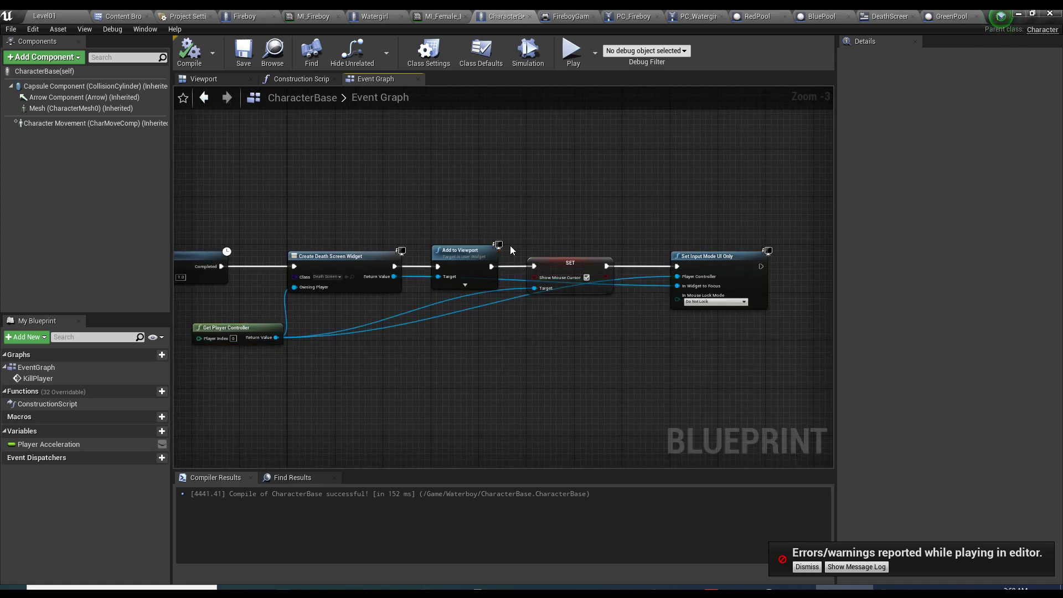
drag(510, 244, 769, 309)
drag(441, 269, 536, 268)
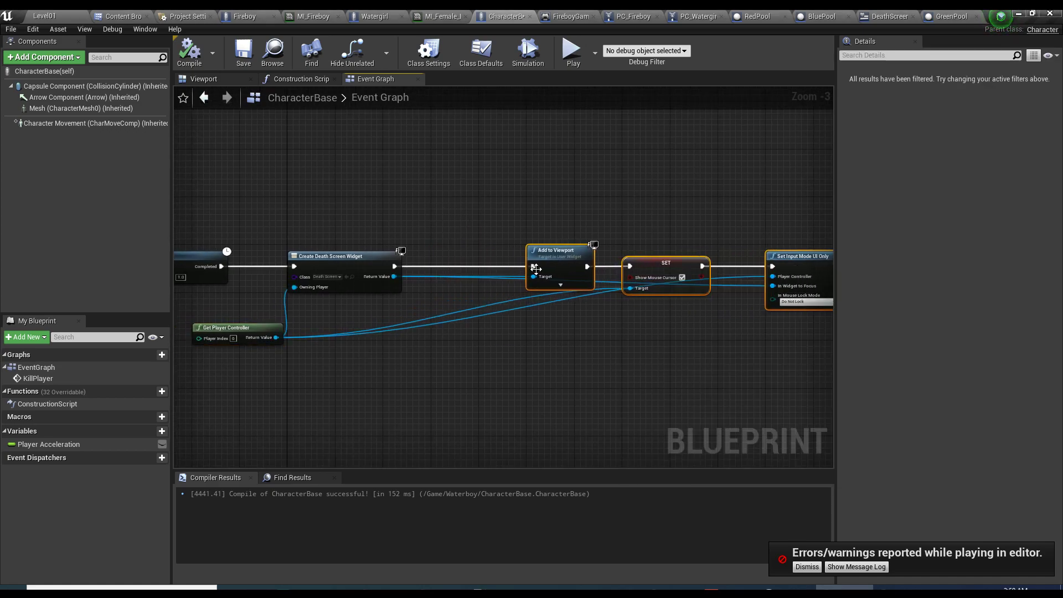
scroll(396, 272, up, 2)
- Promote Create Death Screen Widget's Return Value to a DeathScreen variable and wire its SET node
right_click(382, 279)
mouse_move(430, 321)
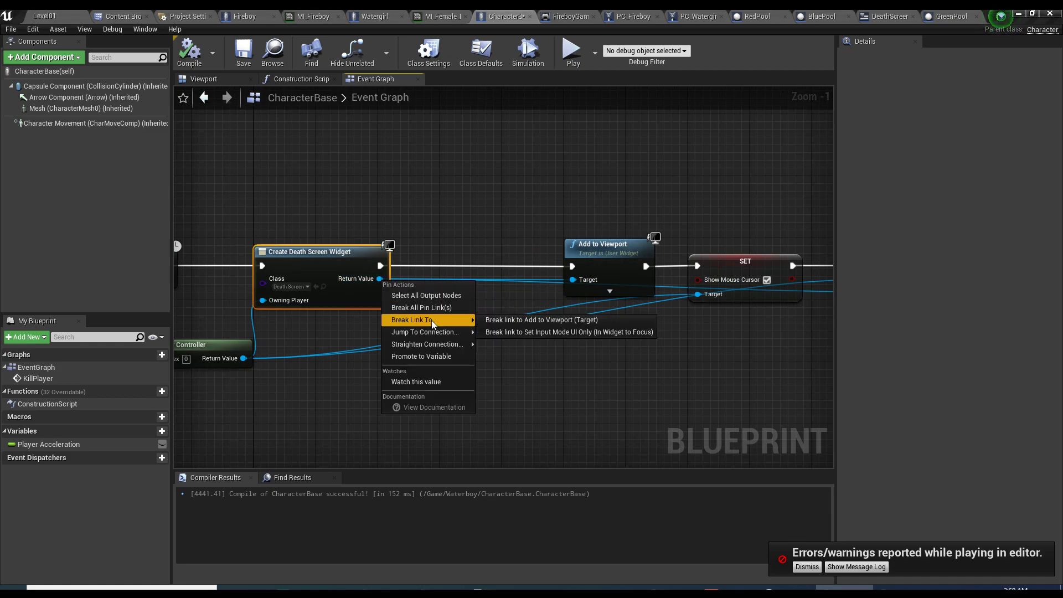
click(427, 357)
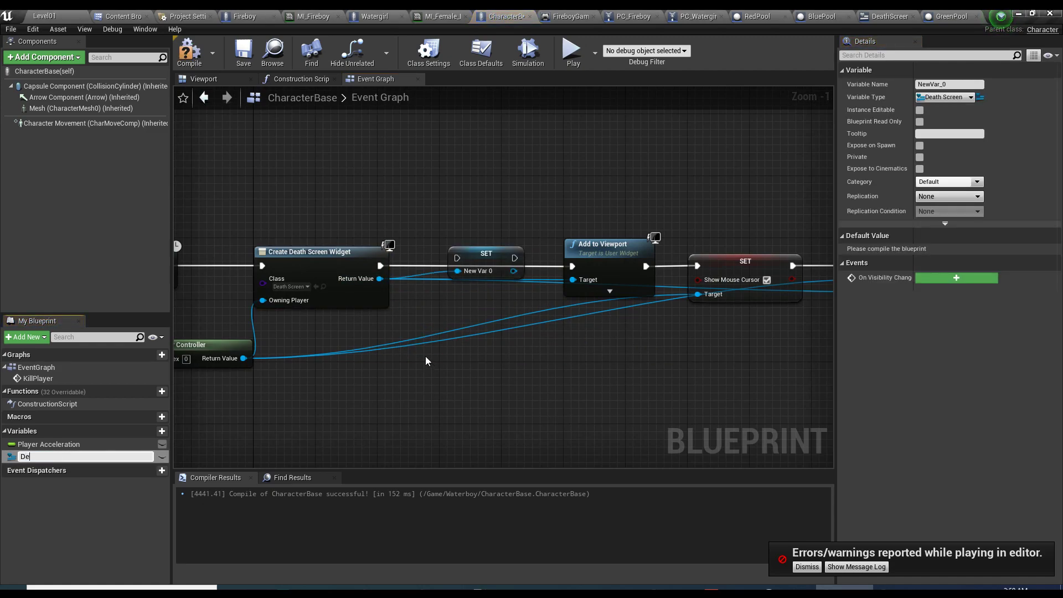
text(DeathScreen)
key(Return)
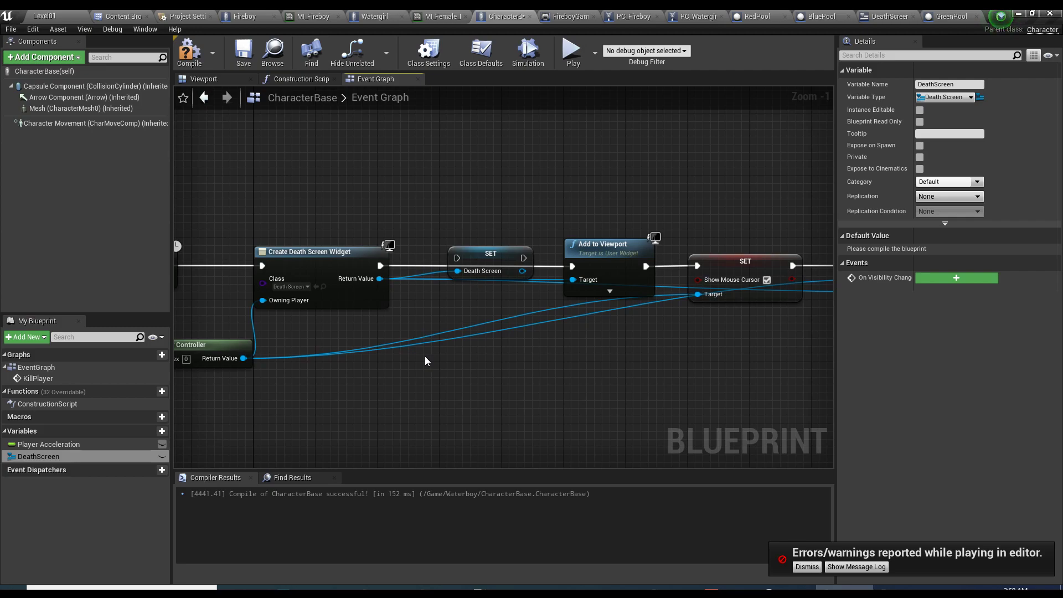
alt+click(380, 279)
alt+click(457, 258)
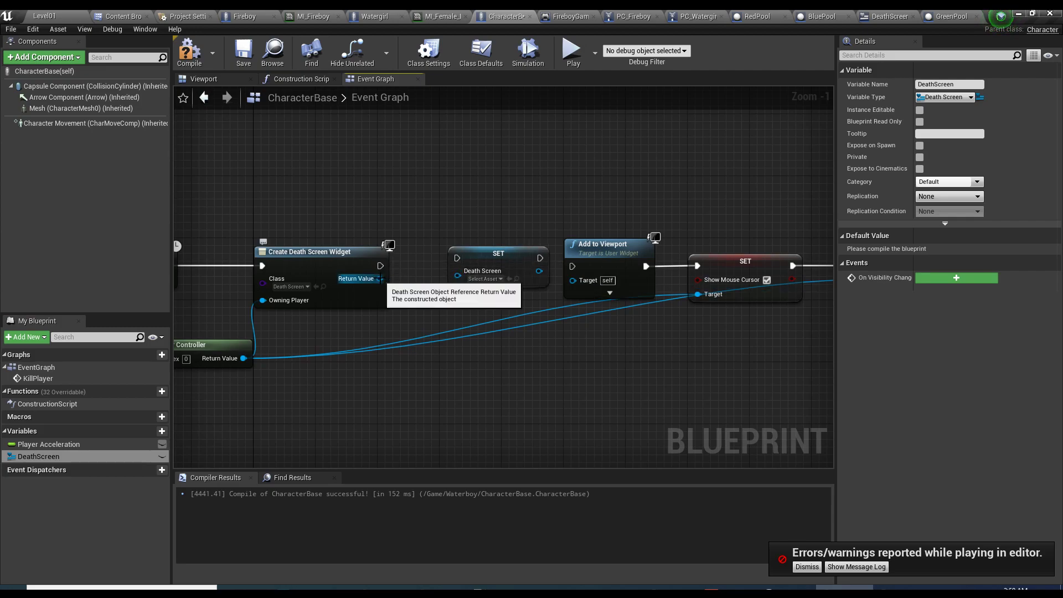
right_drag(623, 336, 612, 356)
drag(368, 285, 432, 286)
scroll(433, 286, down, 3)
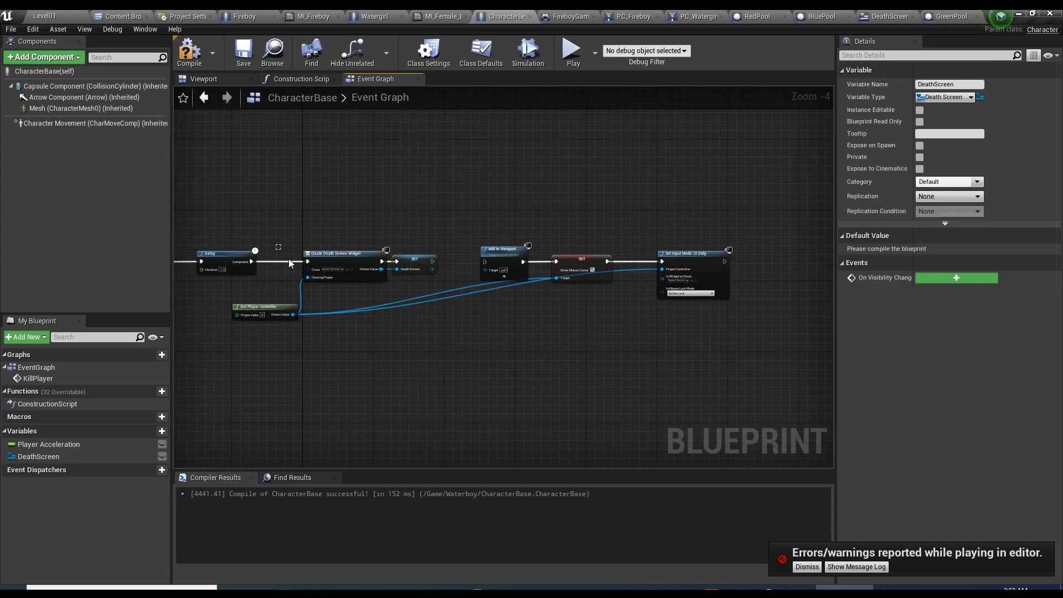
- Move the widget creation nodes and the Add to Viewport group apart to make room
drag(288, 262, 410, 323)
drag(412, 268, 443, 338)
drag(451, 226, 686, 296)
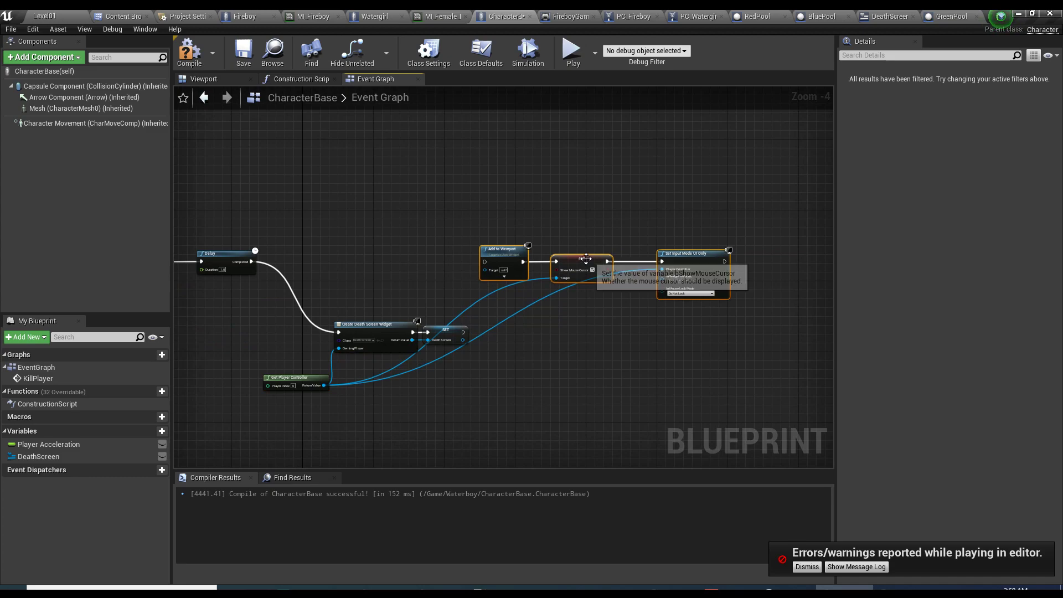
drag(585, 258, 686, 277)
scroll(458, 296, up, 2)
- Add a validated DeathScreen get after the Delay, routing Is Not Valid to Create Death Screen Widget
drag(38, 456, 388, 275)
click(297, 345)
right_click(387, 275)
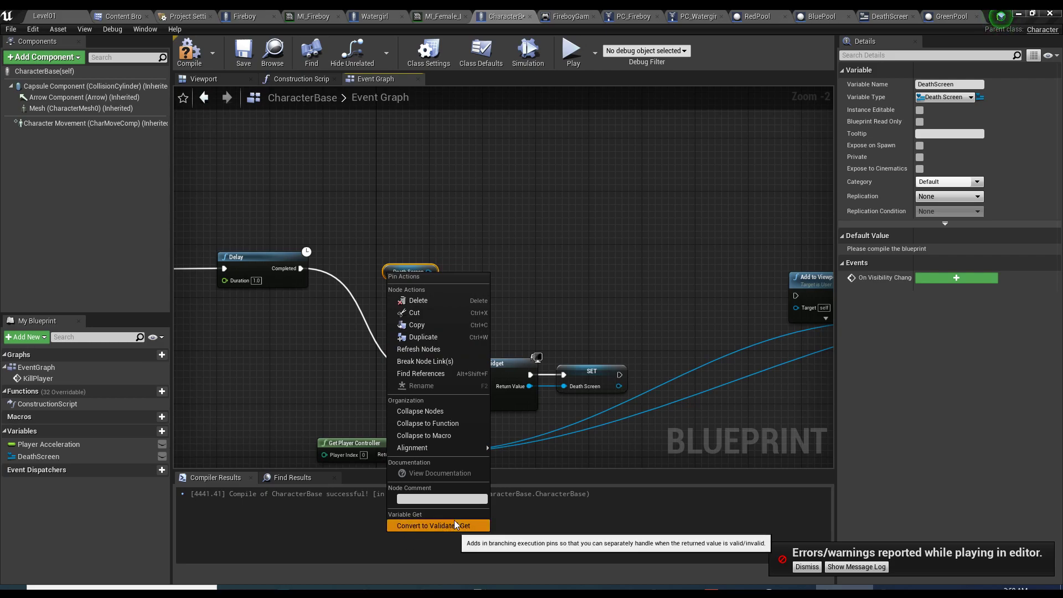
click(433, 525)
drag(301, 268, 390, 282)
drag(418, 271, 372, 258)
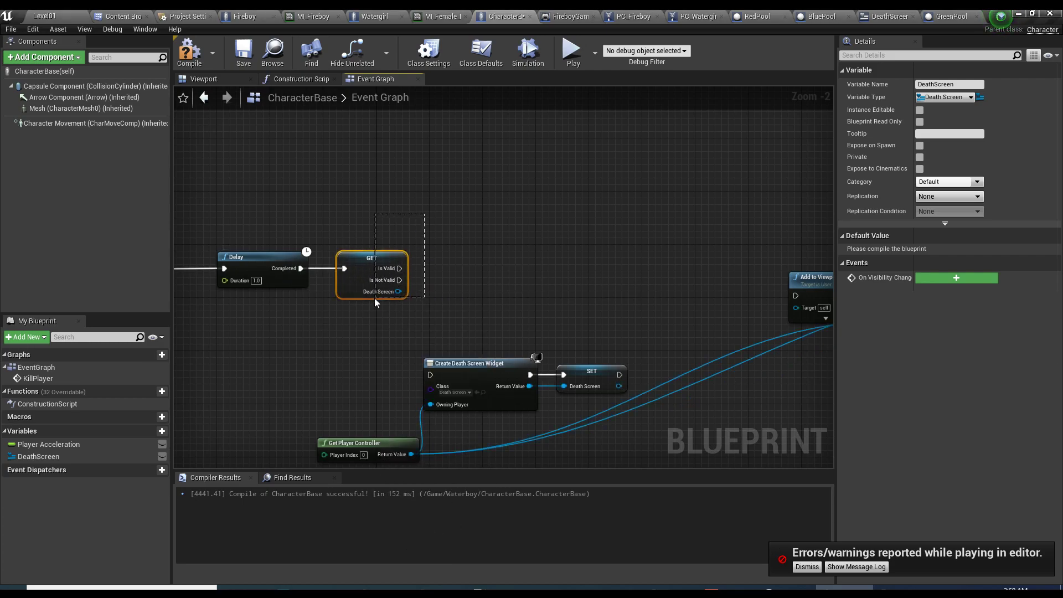
right_drag(375, 302, 339, 251)
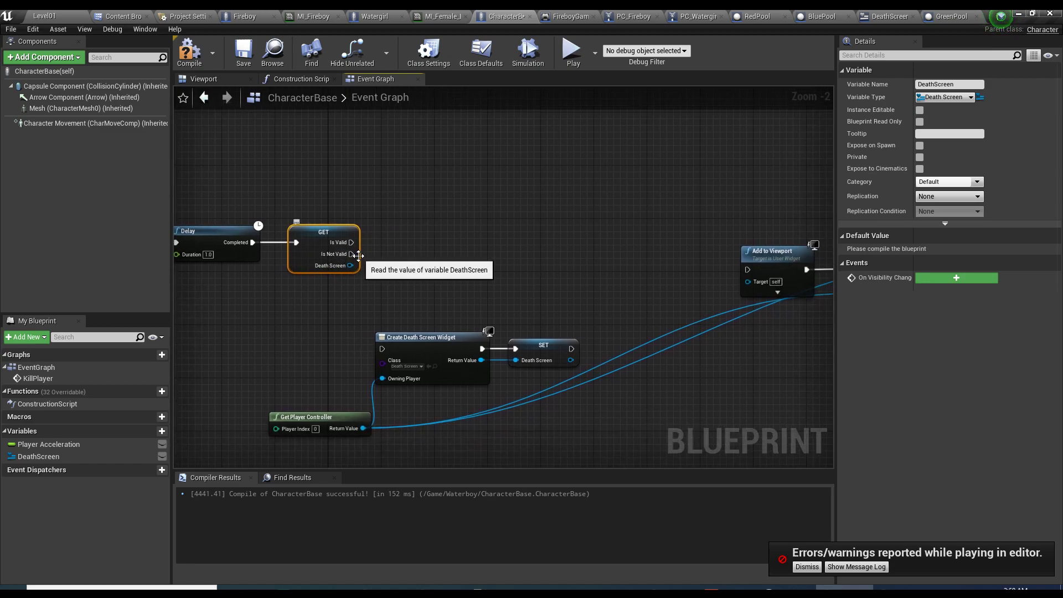
drag(351, 253, 380, 346)
- Connect SET Death Screen to Add to Viewport and tidy the node layout
drag(285, 297, 536, 427)
drag(540, 361, 553, 354)
click(587, 341)
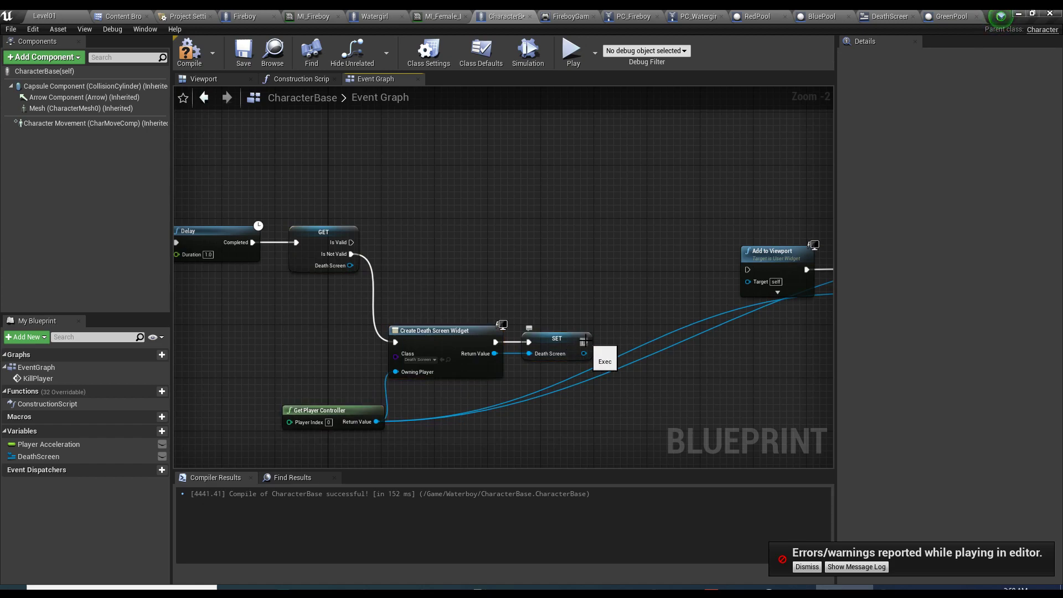
mouse_move(351, 253)
mouse_down()
mouse_move(426, 228)
mouse_move(351, 254)
mouse_up()
right_drag(576, 261, 483, 269)
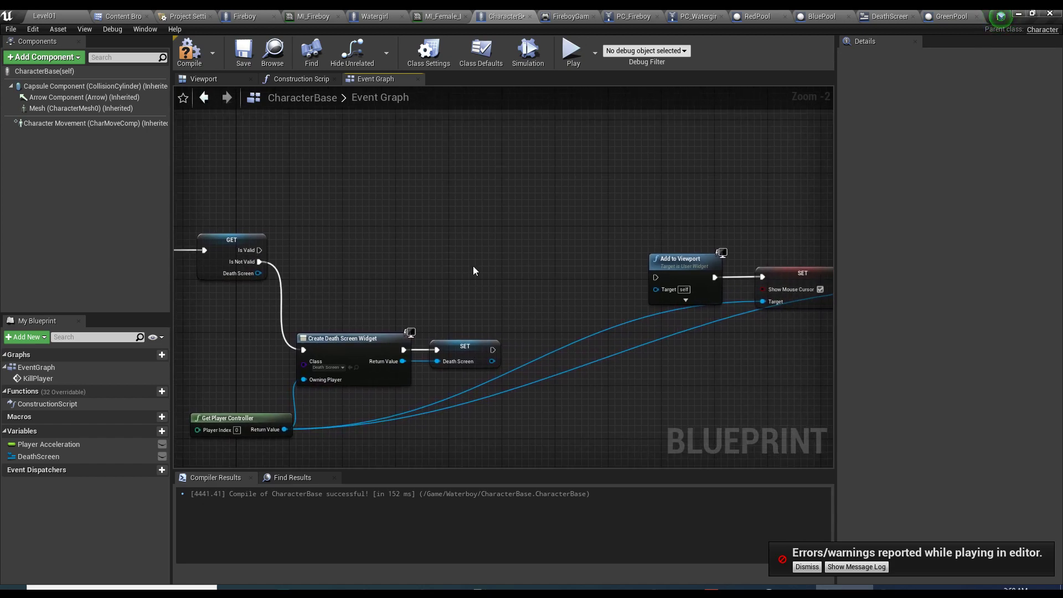
drag(679, 276, 613, 283)
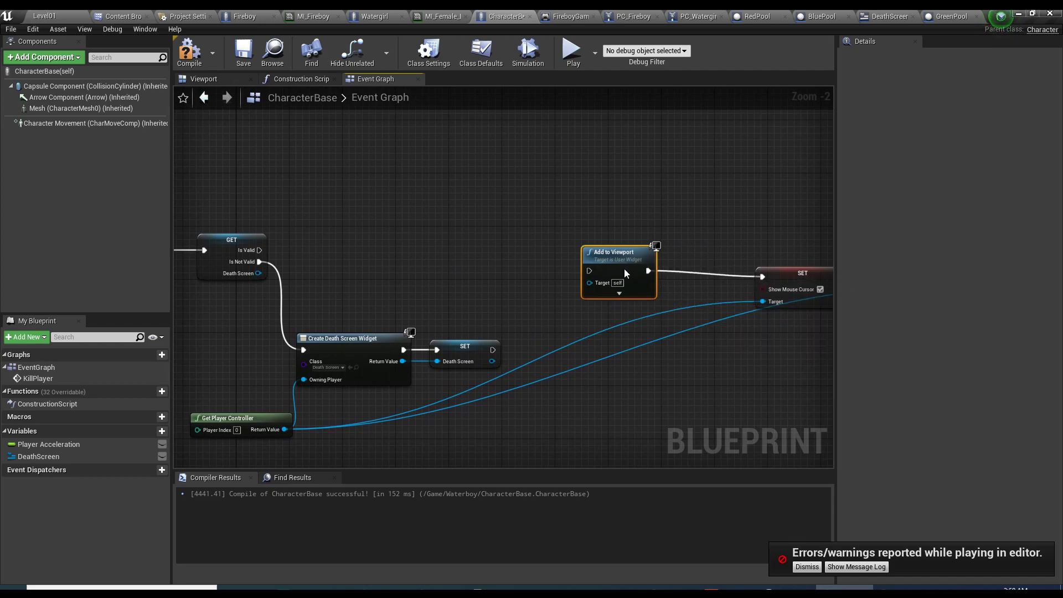
drag(492, 350, 589, 284)
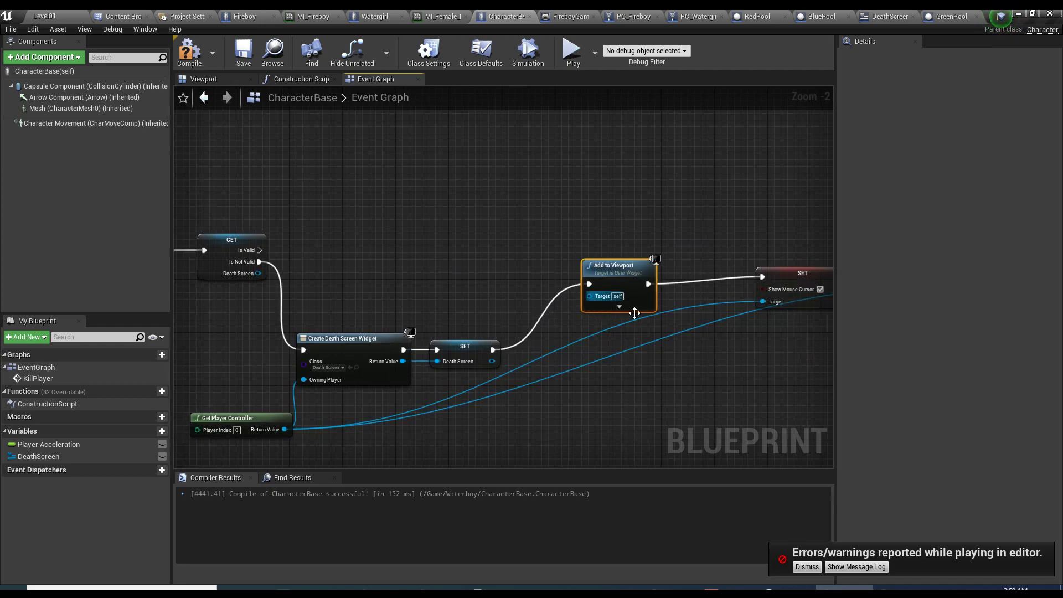
right_drag(636, 310, 419, 346)
drag(419, 347, 419, 354)
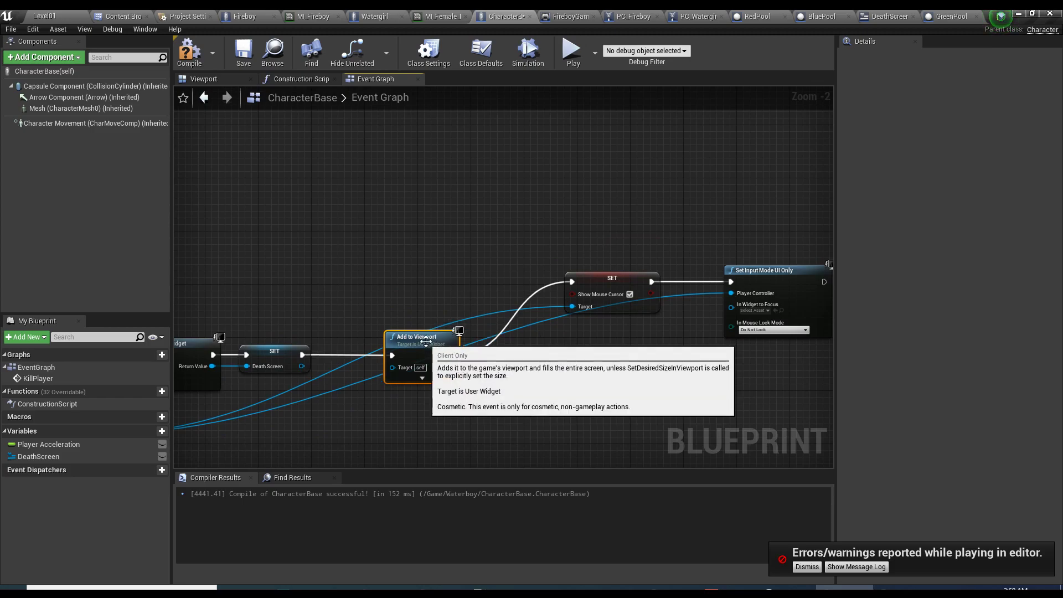
drag(613, 287, 600, 346)
- Connect the widget to Set Input Mode's In Widget to Focus and compile
right_drag(596, 357, 356, 339)
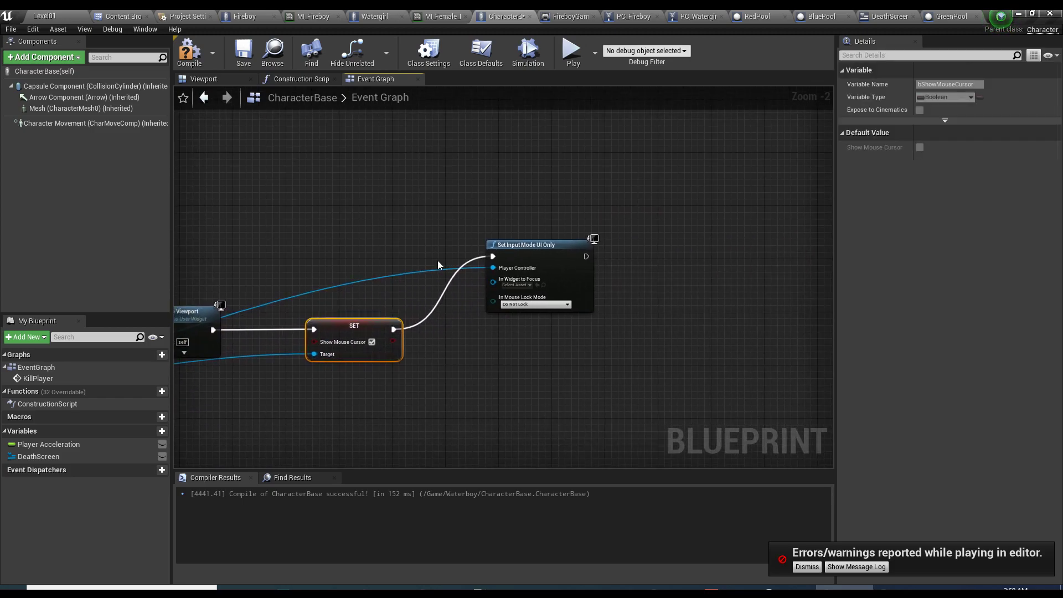
click(540, 254)
drag(539, 255, 538, 331)
right_drag(457, 305, 660, 314)
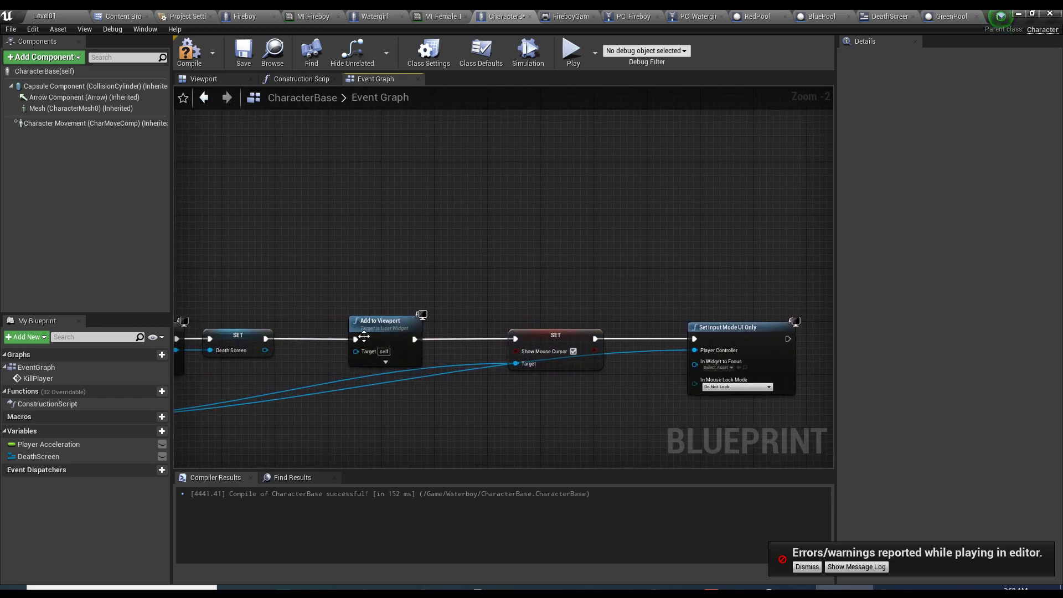
ctrl+drag(699, 370, 699, 370)
right_drag(441, 293, 777, 325)
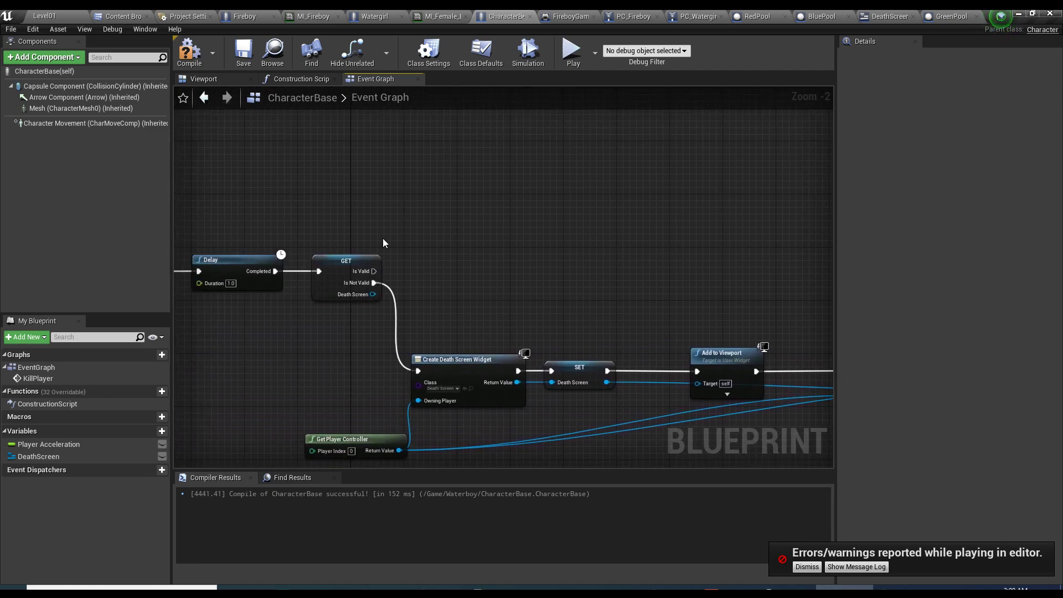
key(F7)
right_drag(469, 246, 436, 275)
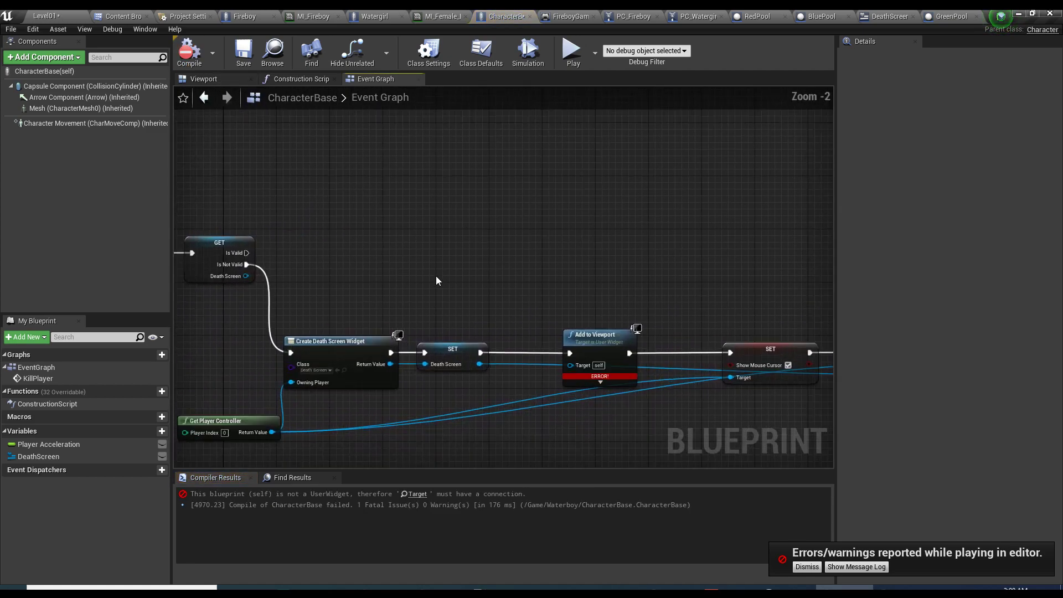
- Feed SET Death Screen into Add to Viewport's Target, recompile, and tidy the Delay node's position
drag(479, 364, 575, 366)
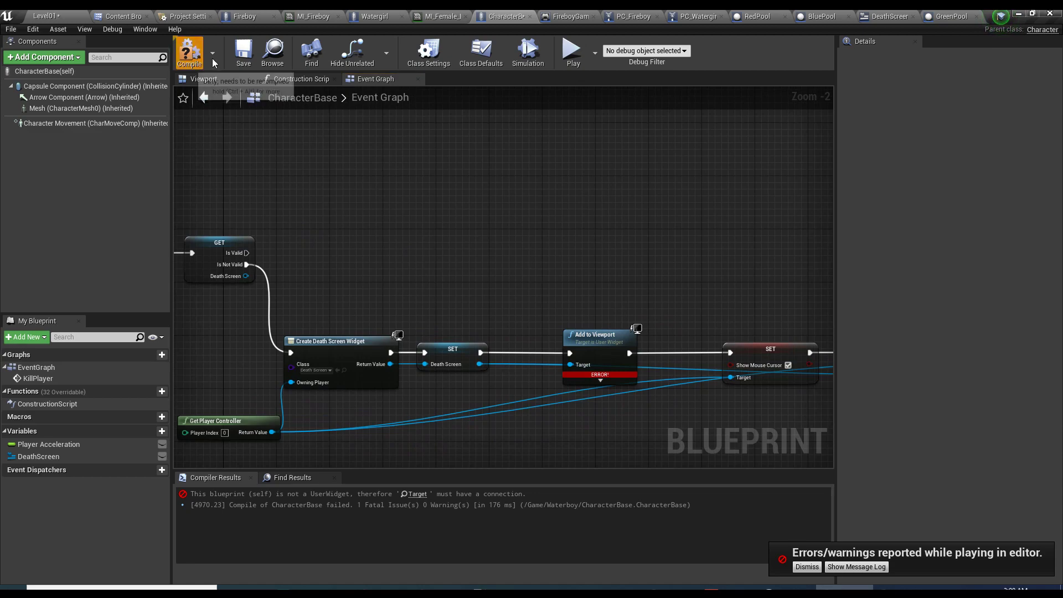
click(191, 52)
right_drag(366, 202, 475, 202)
right_drag(351, 339, 280, 308)
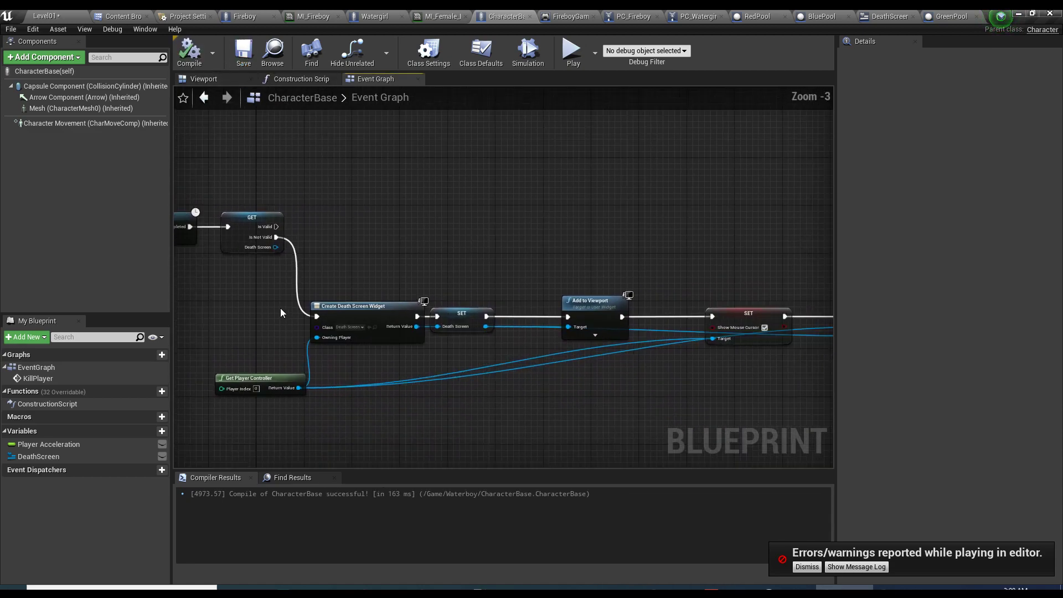
drag(238, 290, 806, 373)
right_drag(518, 375, 530, 357)
click(395, 302)
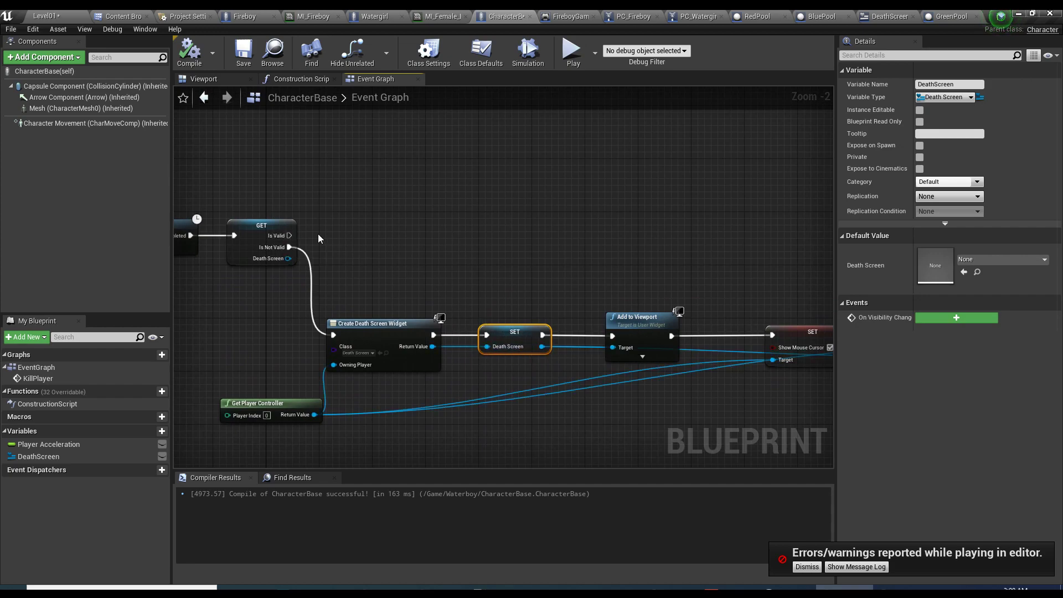
right_drag(318, 233, 529, 263)
click(536, 207)
drag(320, 290, 291, 291)
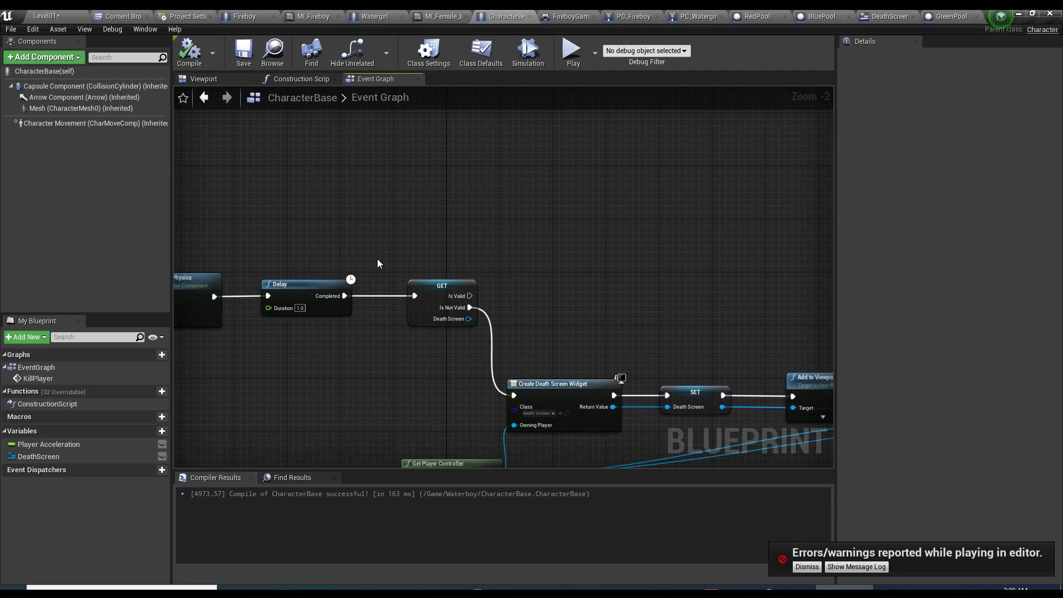
- Review the full widget creation chain and launch a test play with Alt+P
scroll(543, 284, down, 3)
right_drag(543, 284, 247, 286)
scroll(249, 287, up, 3)
key(alt+p)
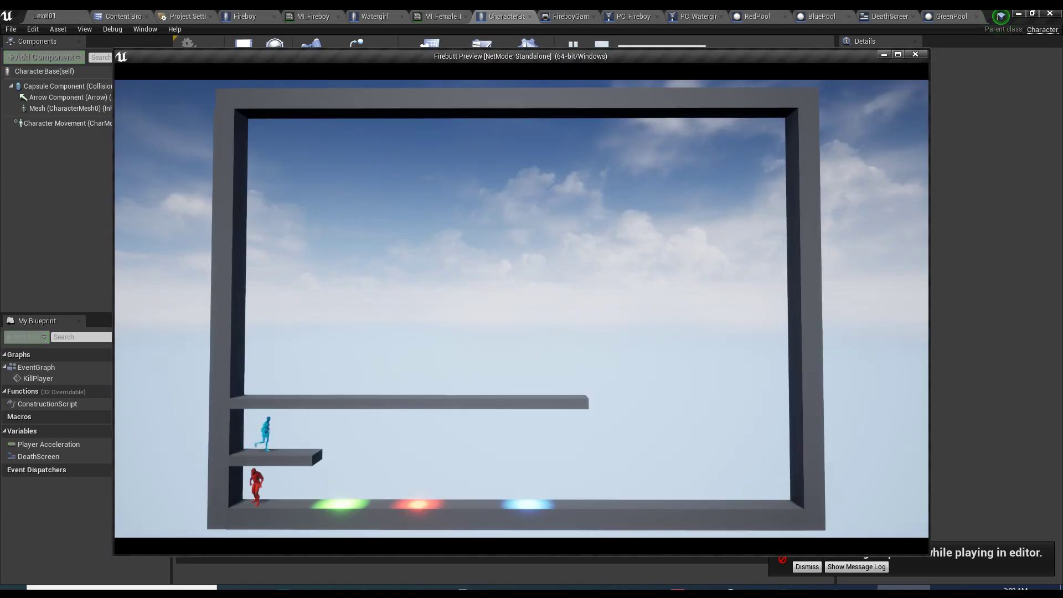
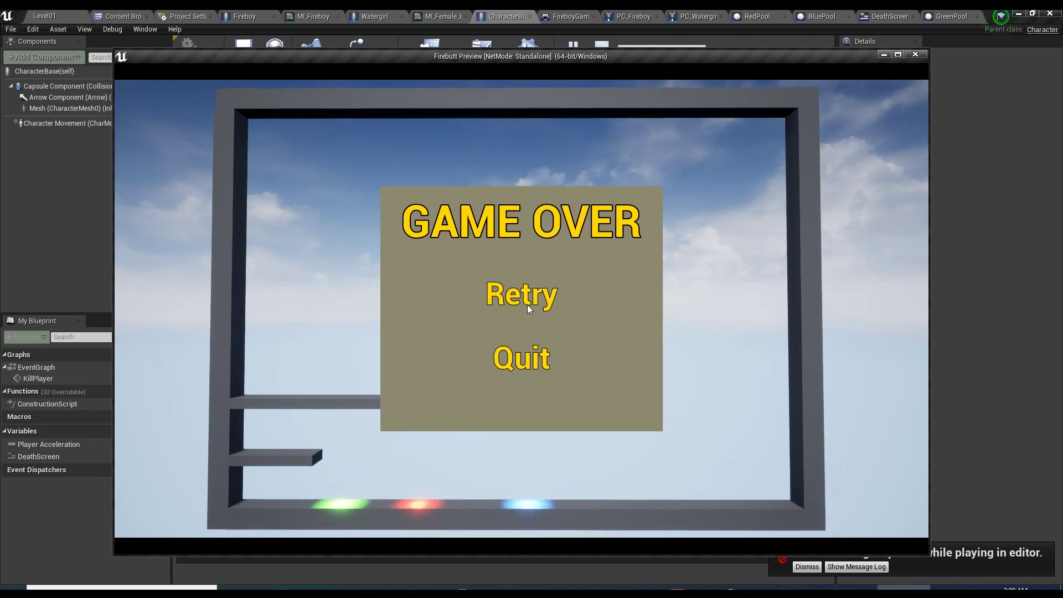
- Stop the game preview and return to the CharacterBase Event Graph
key(Escape)
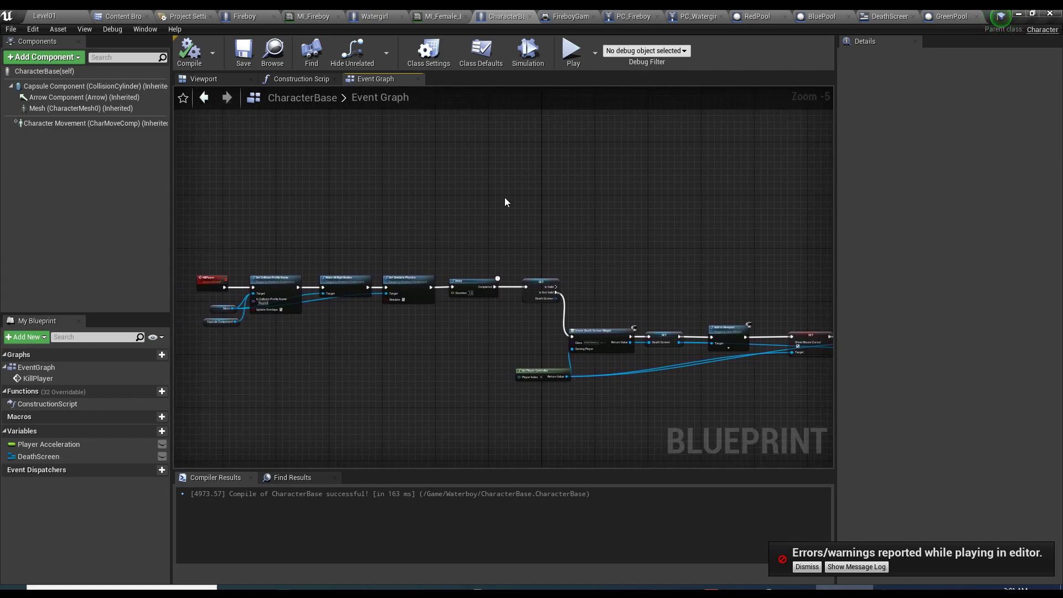
- Rearrange the death-screen nodes after the Delay, placing the DeathScreen GET beside widget creation
drag(209, 237, 831, 412)
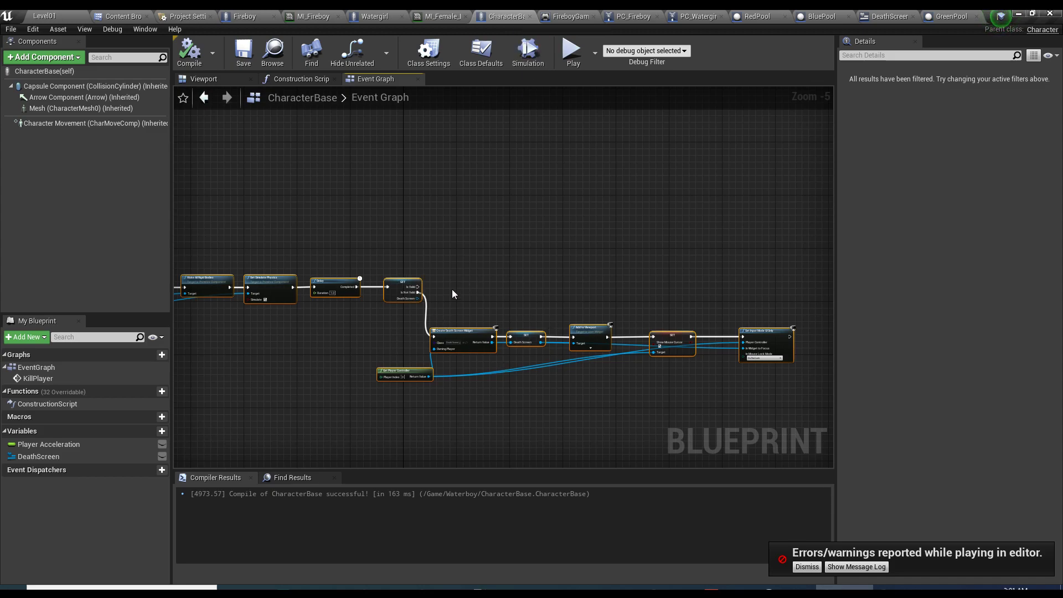
scroll(464, 340, up, 1)
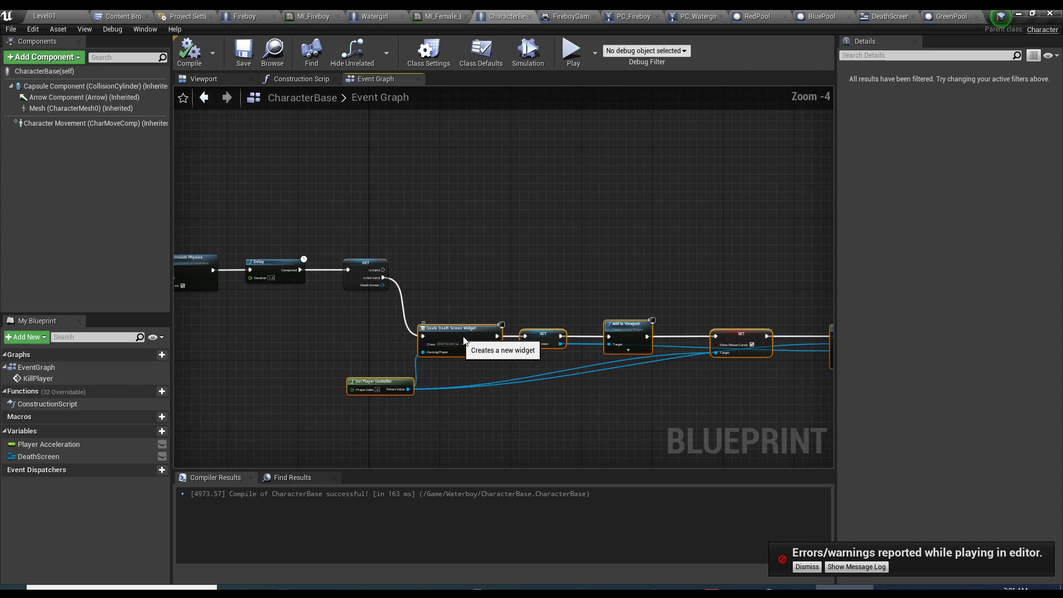
drag(464, 341, 437, 345)
drag(282, 333, 699, 411)
right_drag(310, 254, 606, 277)
click(463, 267)
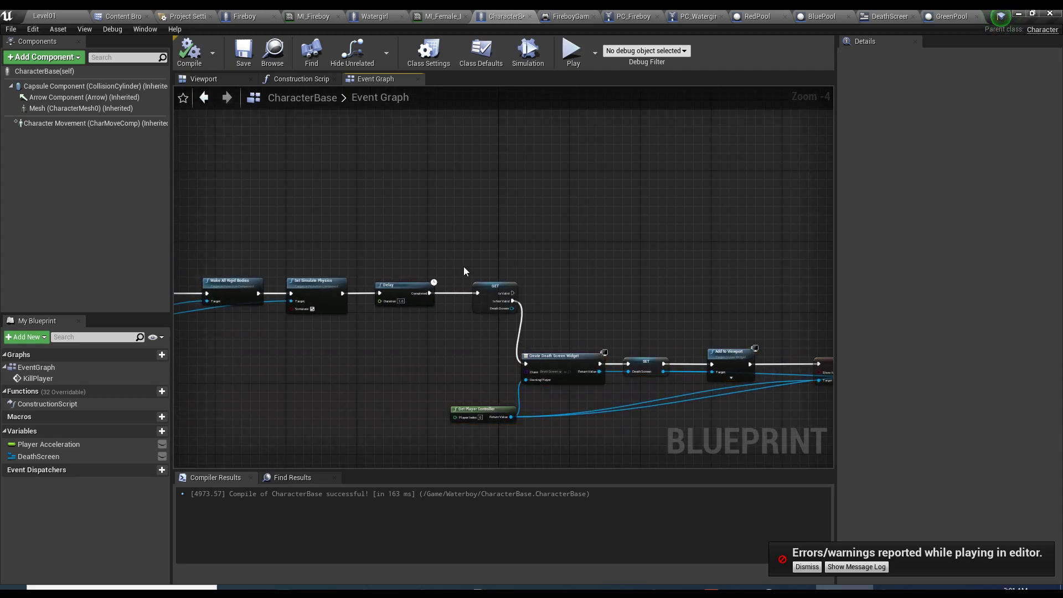
right_drag(464, 271, 649, 248)
drag(376, 287, 609, 383)
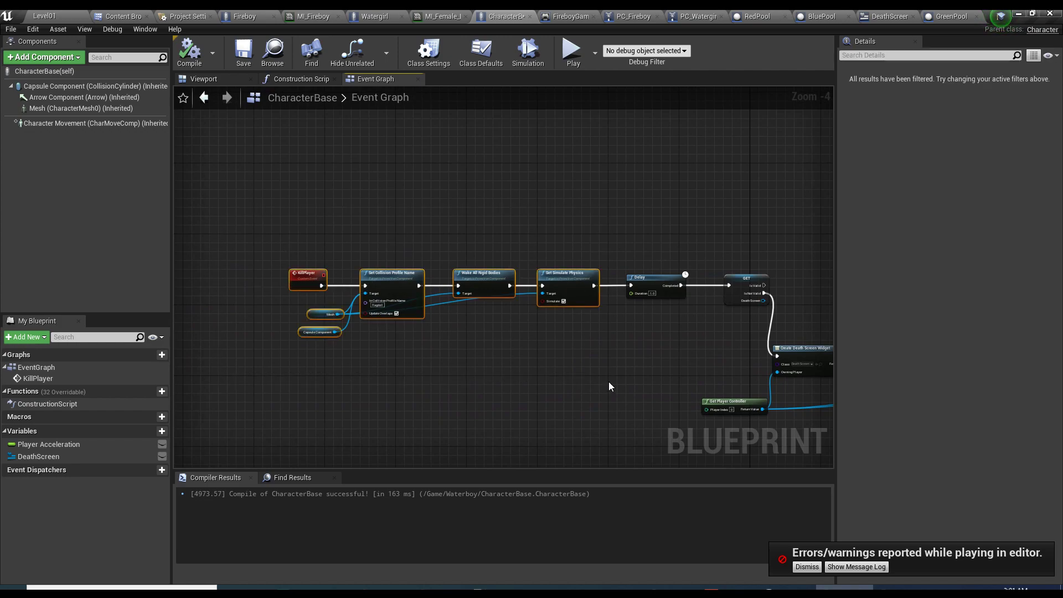
right_drag(609, 386, 492, 273)
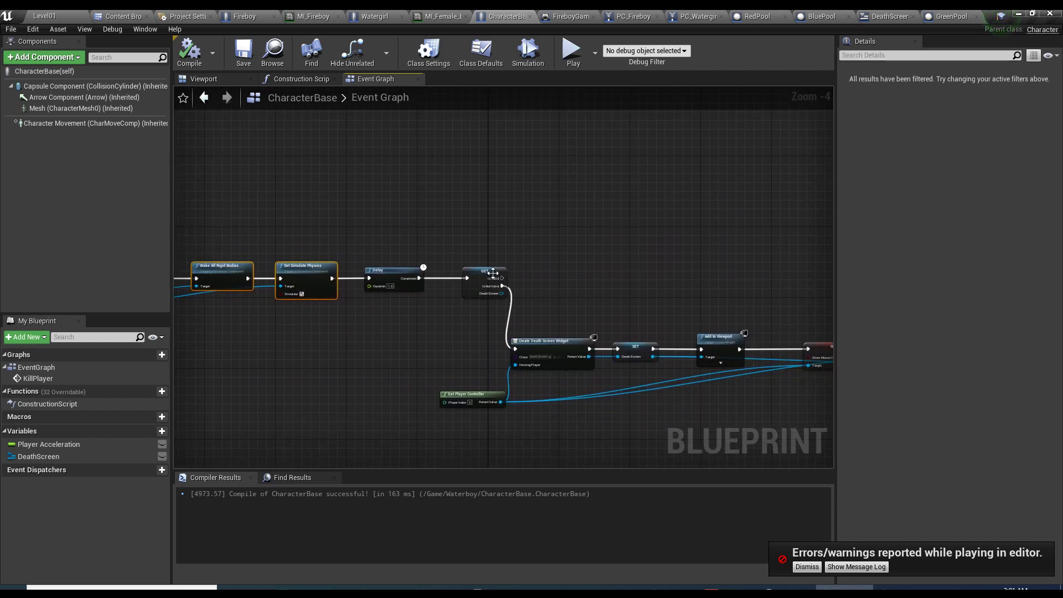
drag(485, 271, 479, 346)
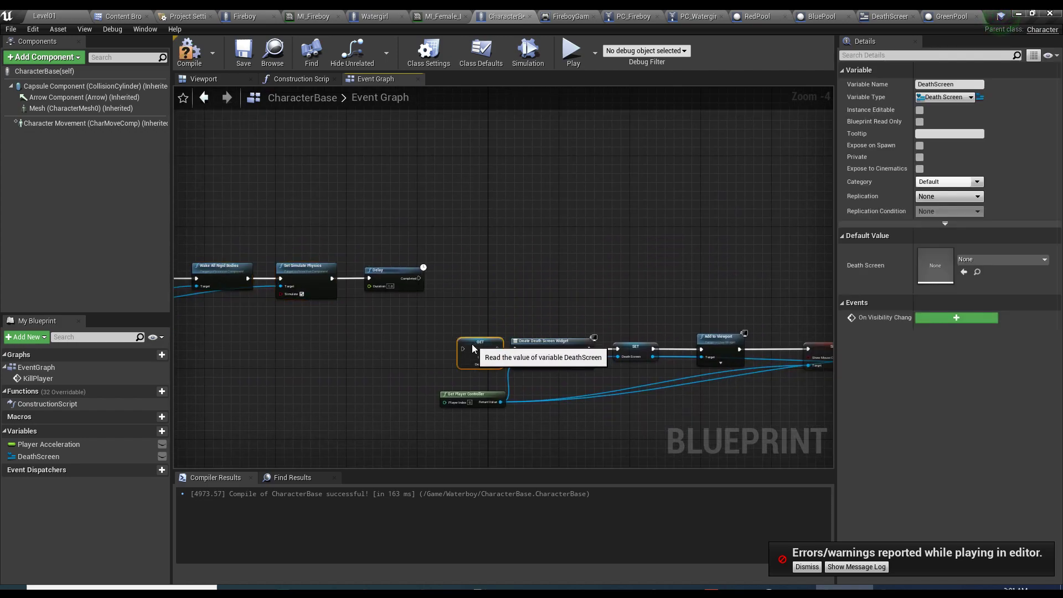
right_drag(583, 313, 449, 263)
- Select the seven death-screen nodes and remove them from CharacterBase
scroll(432, 259, down, 1)
drag(350, 273, 766, 351)
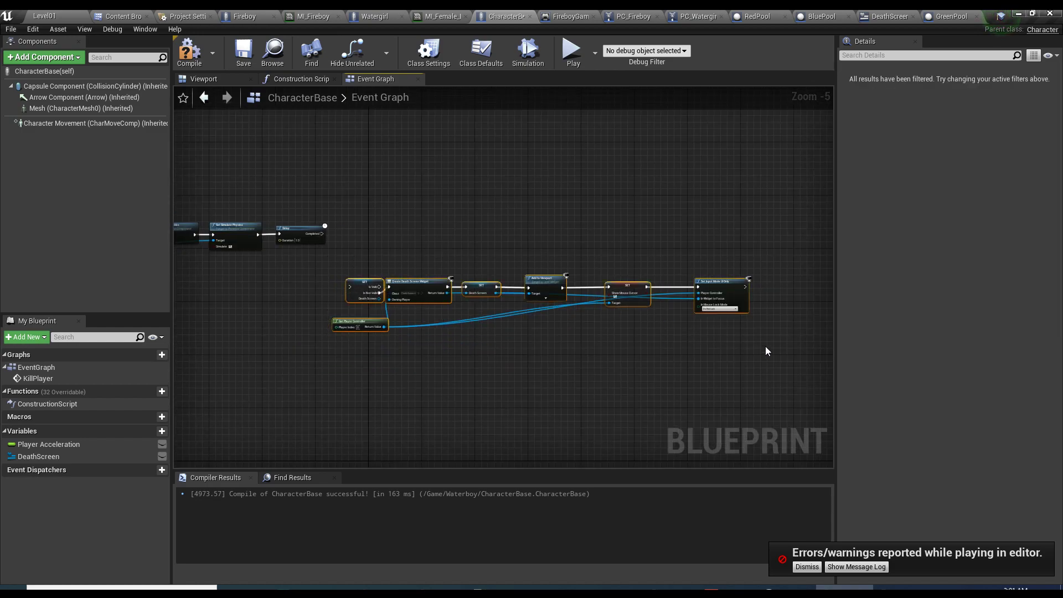
drag(384, 326, 395, 296)
click(310, 277)
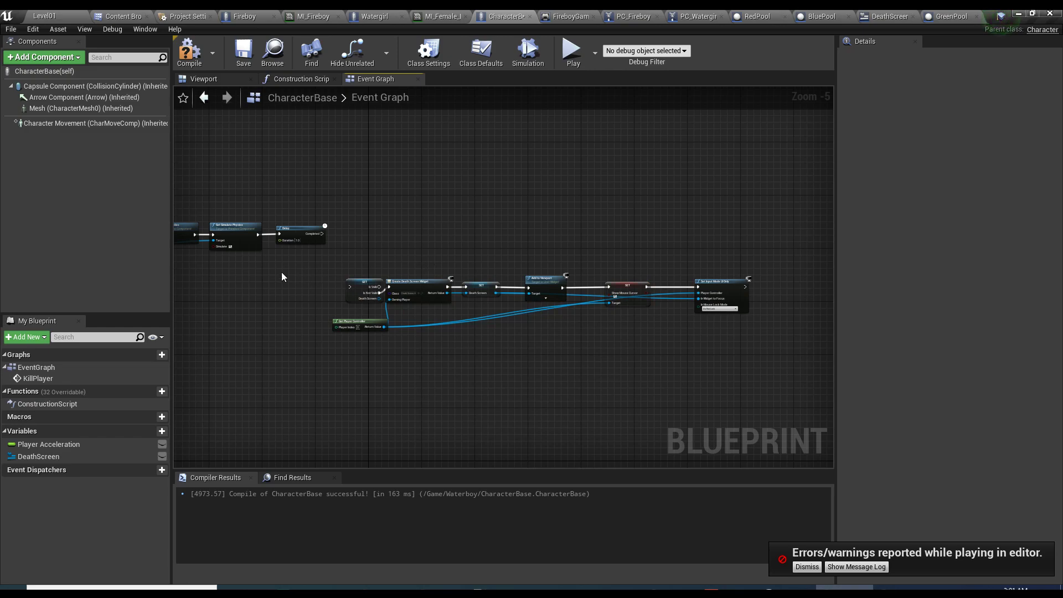
drag(281, 271, 761, 368)
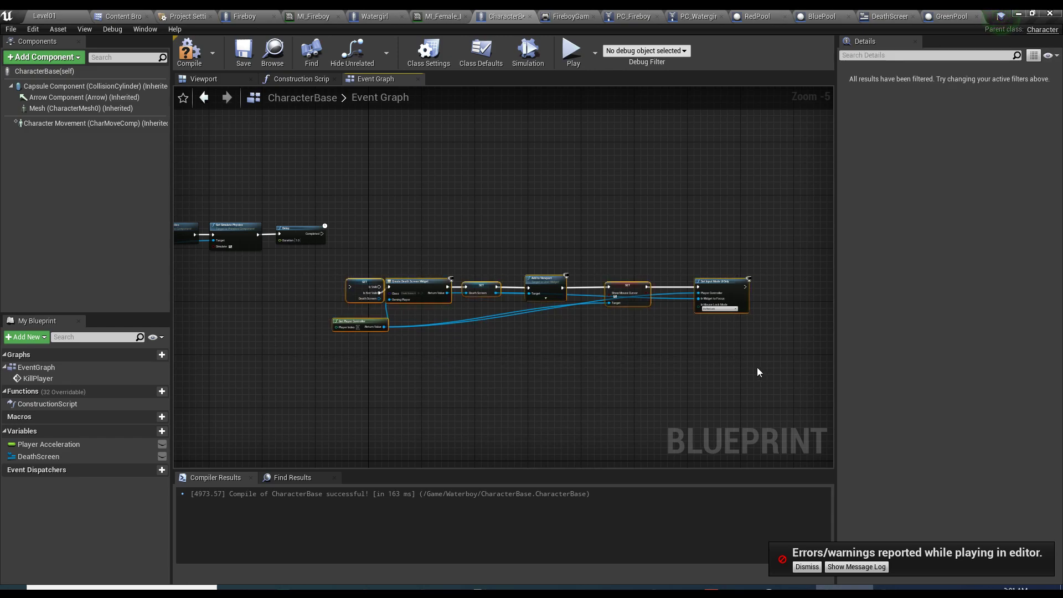
key(Delete)
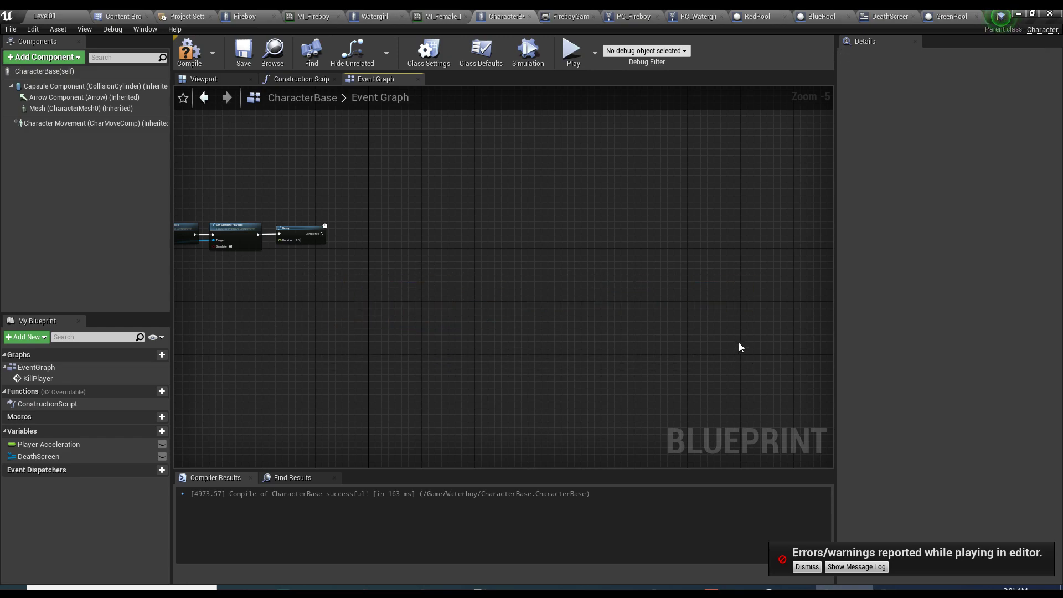
- Paste the death-screen node chain into PC_Fireboy's Event Graph and compile
click(634, 16)
right_drag(709, 267, 463, 313)
key(ctrl+v)
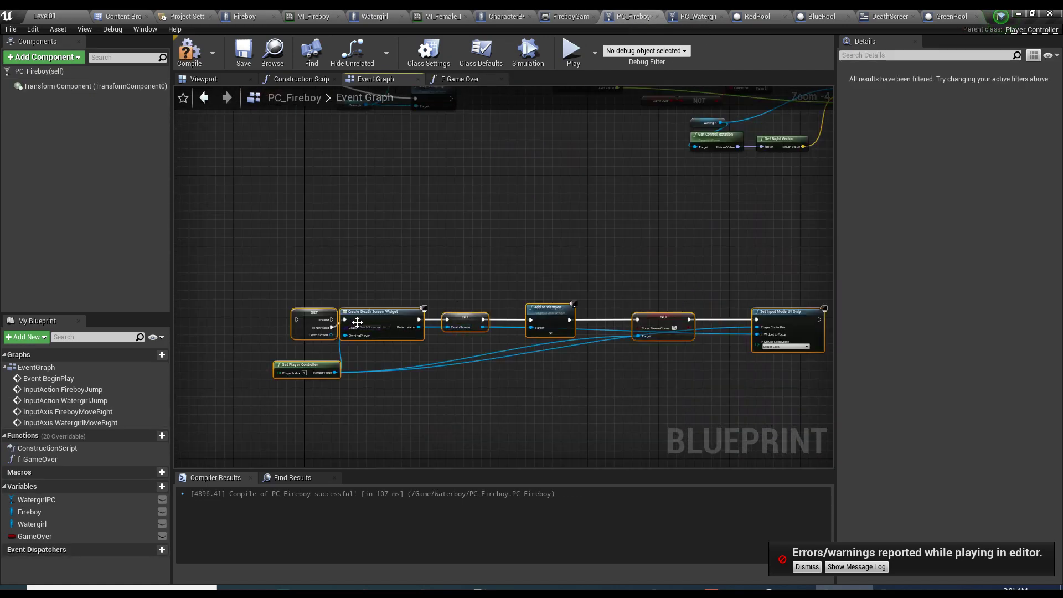
drag(371, 302, 460, 299)
click(554, 322)
scroll(580, 327, up, 2)
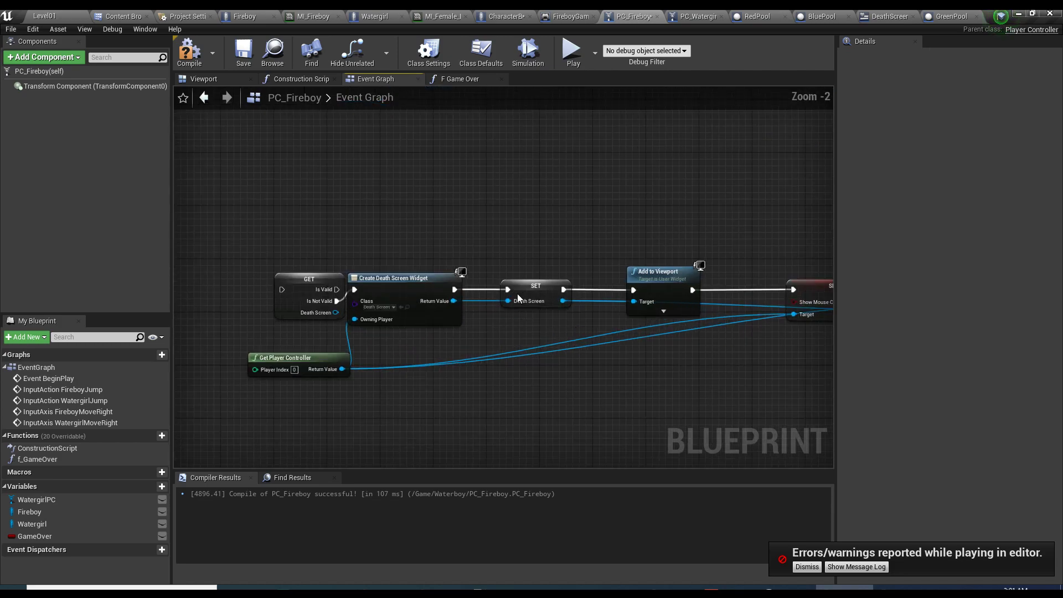
click(517, 293)
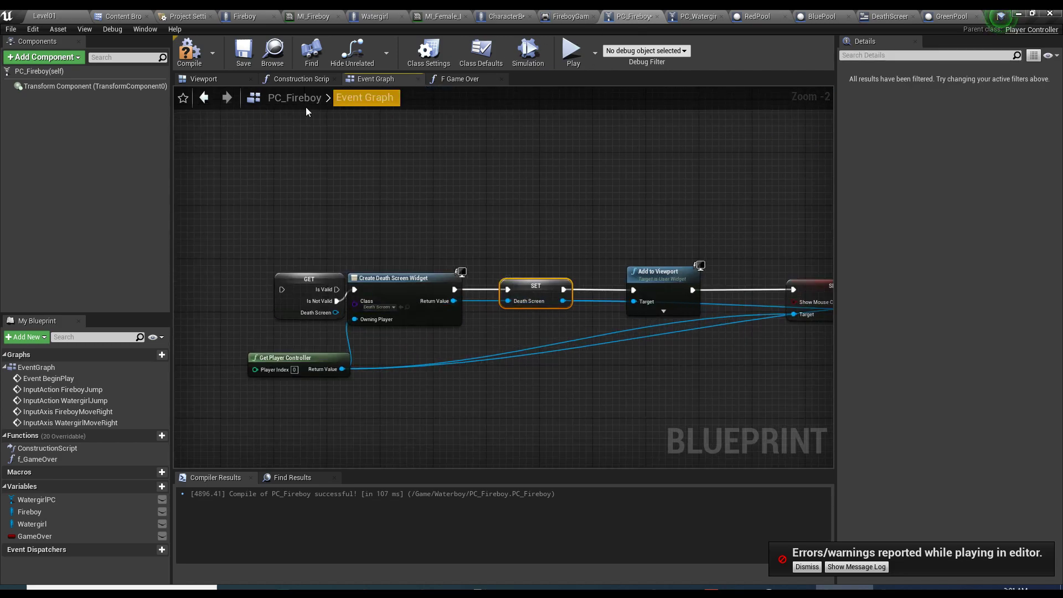
click(189, 58)
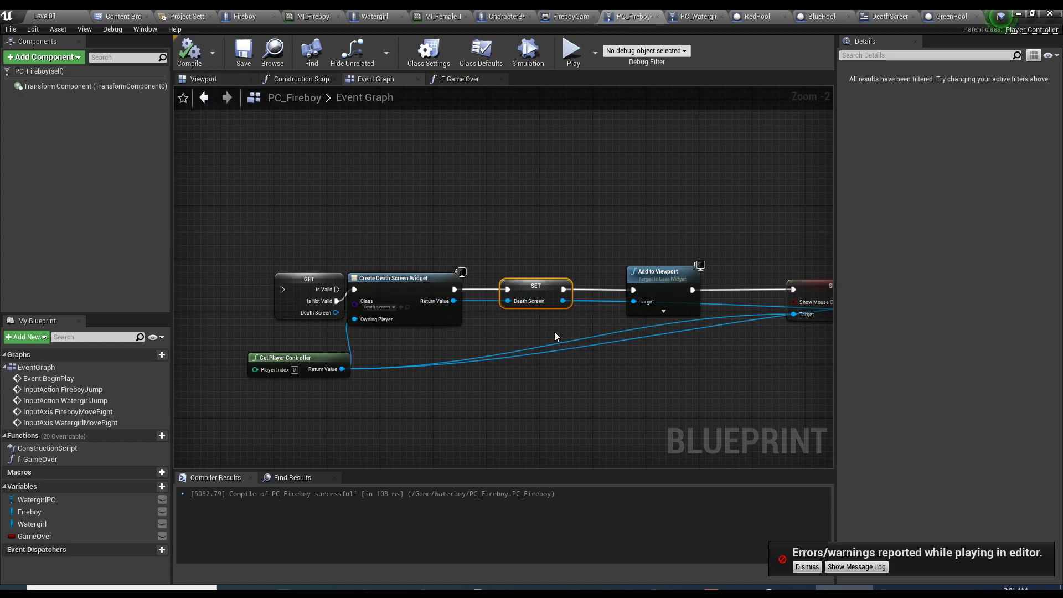
- Create the missing DeathScreen variable from the SET node and recompile PC_Fireboy
drag(301, 290, 294, 217)
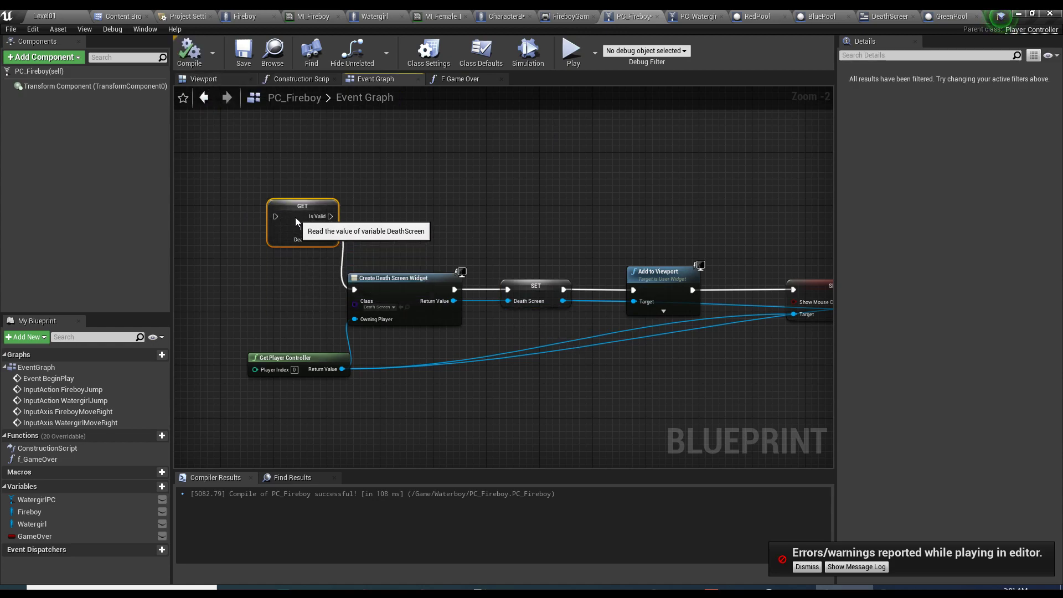
click(457, 227)
scroll(455, 243, up, 3)
click(457, 296)
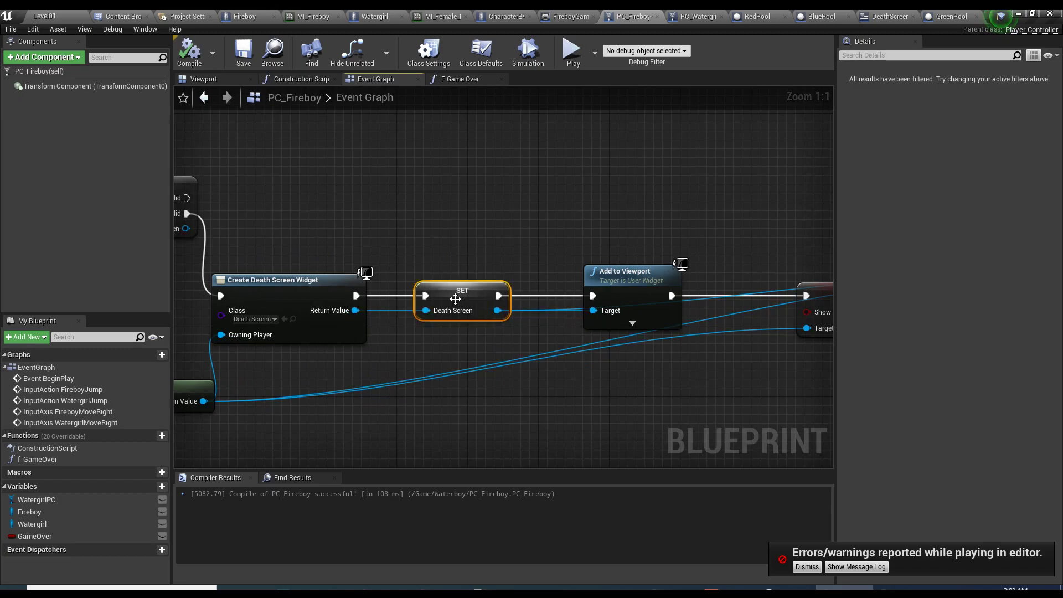
right_click(456, 298)
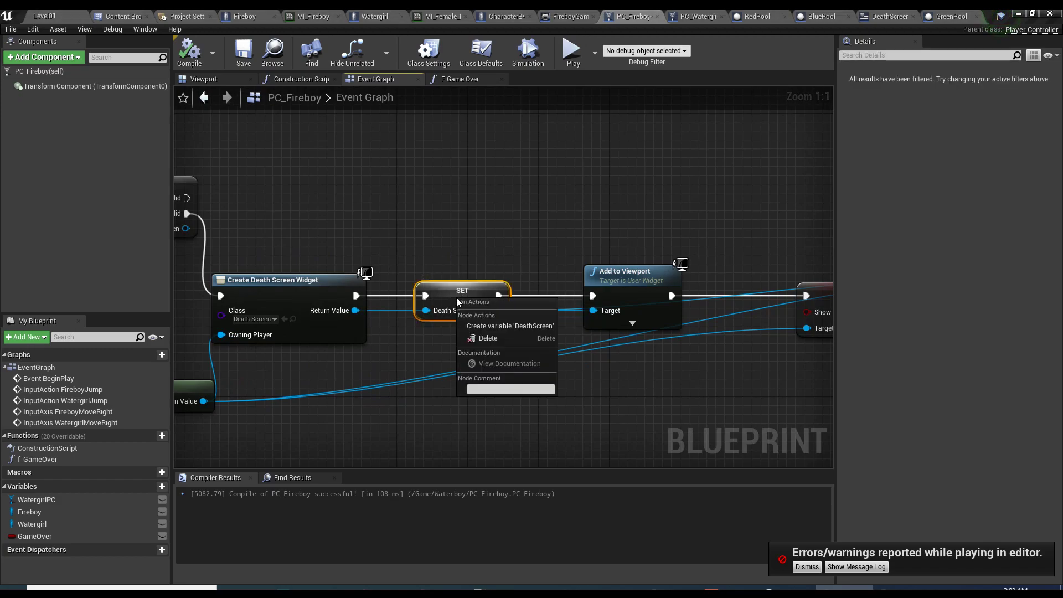
click(514, 328)
right_drag(528, 386, 681, 394)
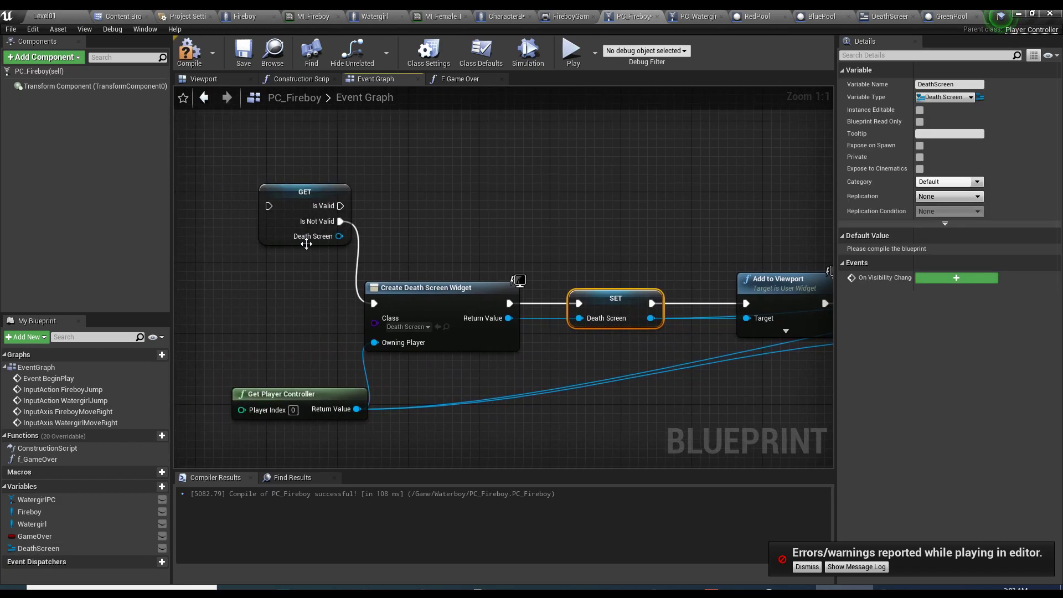
key(F7)
scroll(452, 343, down, 3)
right_drag(451, 343, 504, 353)
- Add a custom event named DrawDeathScreen to PC_Fireboy's graph
right_click(357, 323)
text(custom)
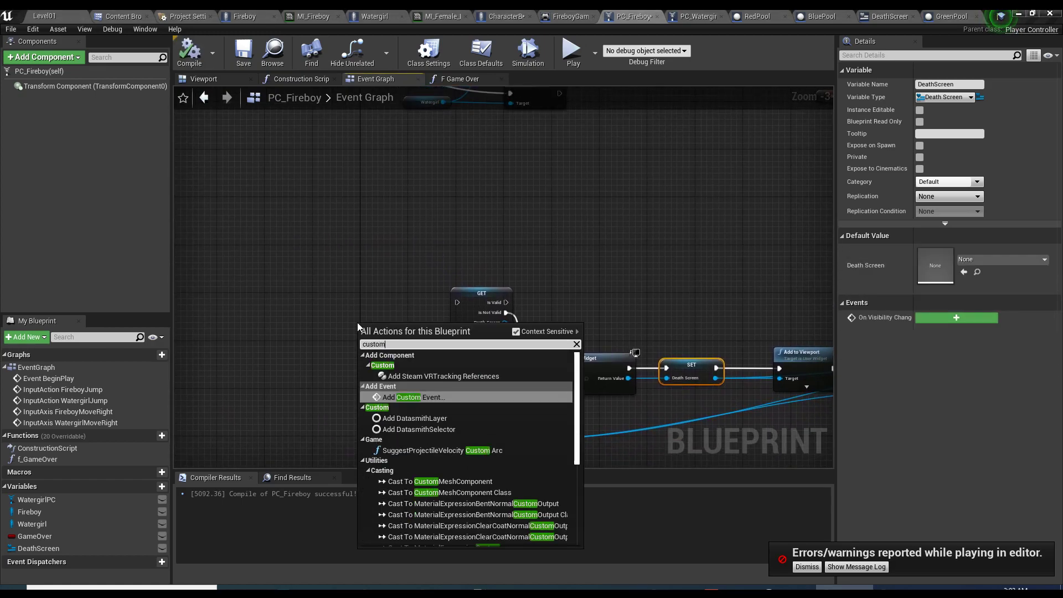
key(Return)
text(Dea)
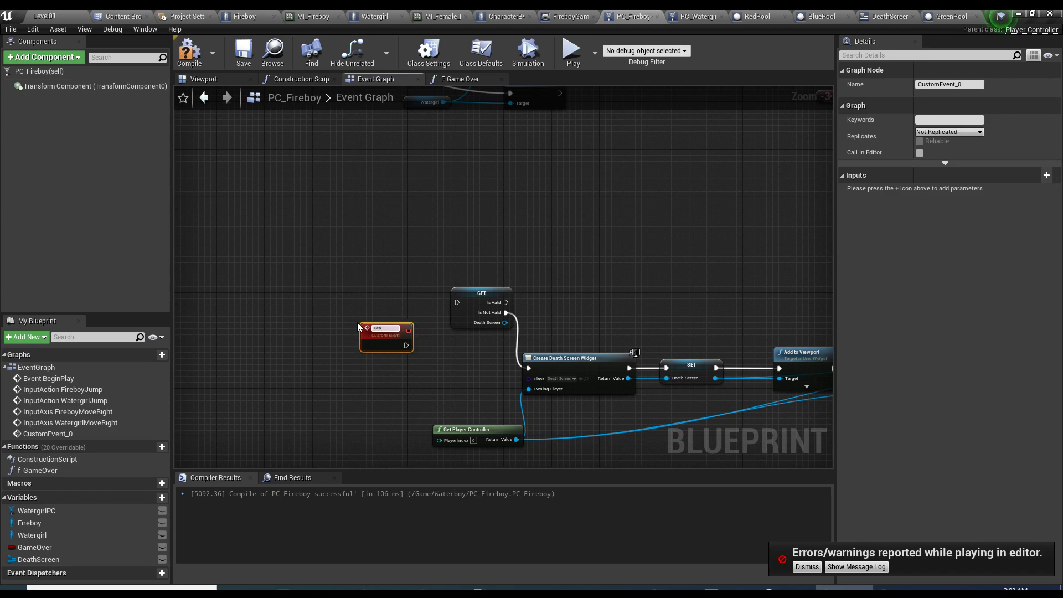
text(th Sc)
key(Escape)
click(398, 334)
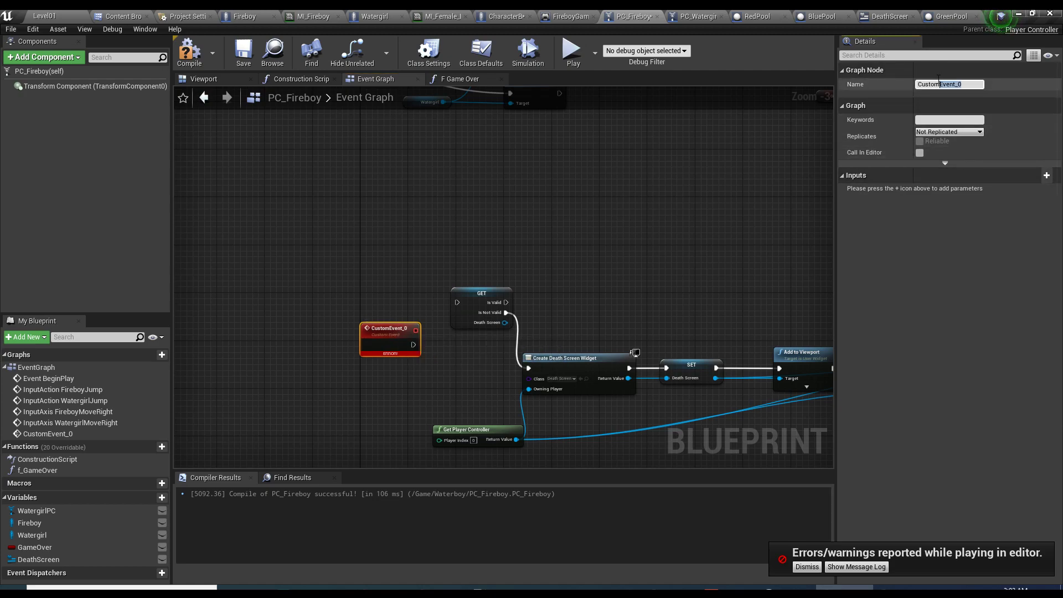
drag(939, 78, 916, 83)
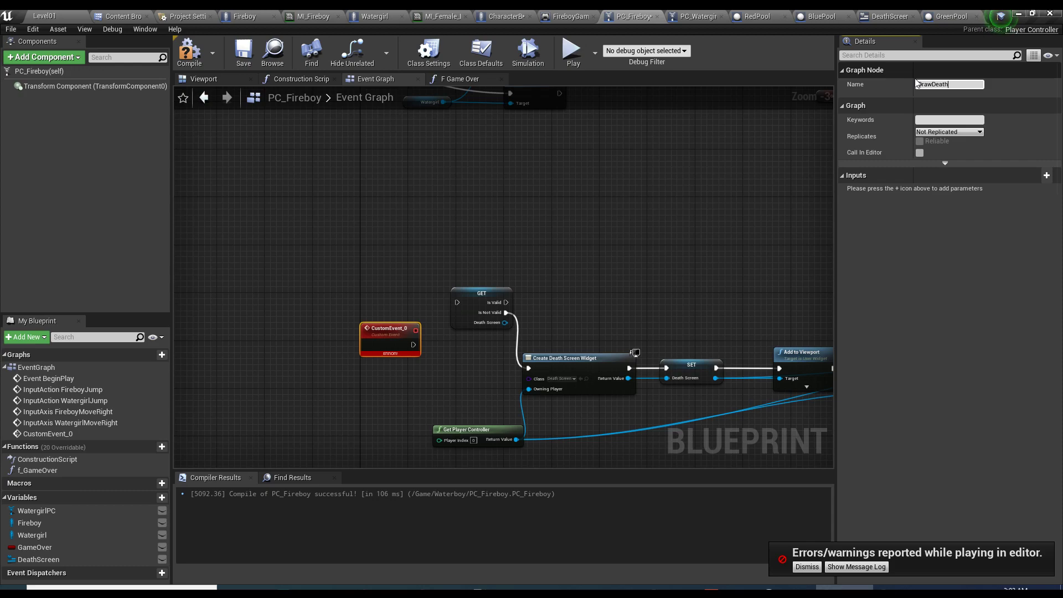
key(Return)
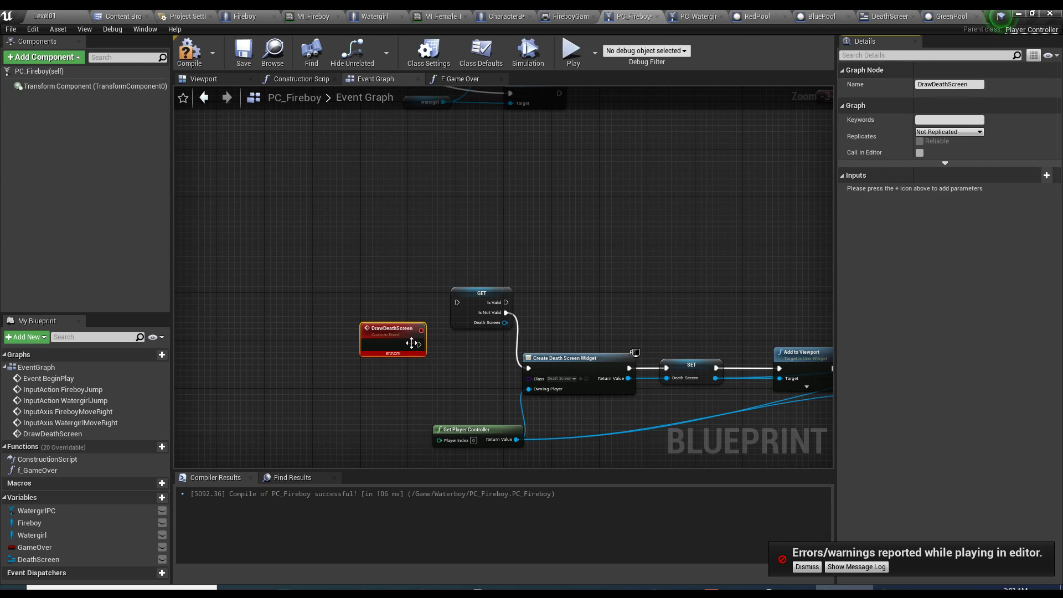
- Wire DrawDeathScreen into the DeathScreen GET node, save all, and return to CharacterBase
drag(419, 344, 457, 302)
key(ctrl+s)
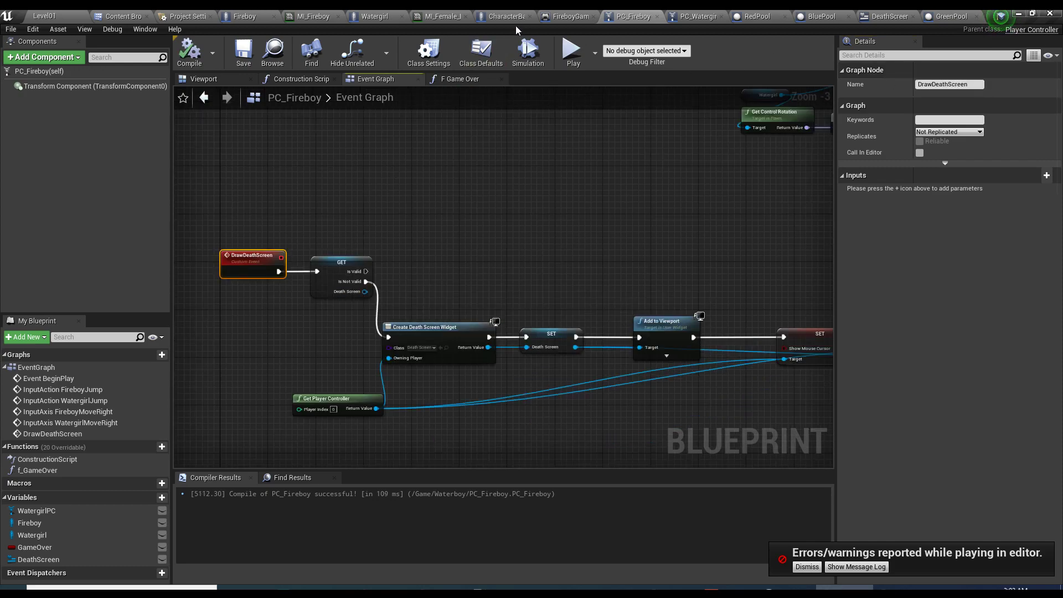
click(503, 16)
scroll(465, 288, up, 4)
- After the Delay, cast Get Player Controller to PC_Fireboy
right_drag(531, 313, 442, 313)
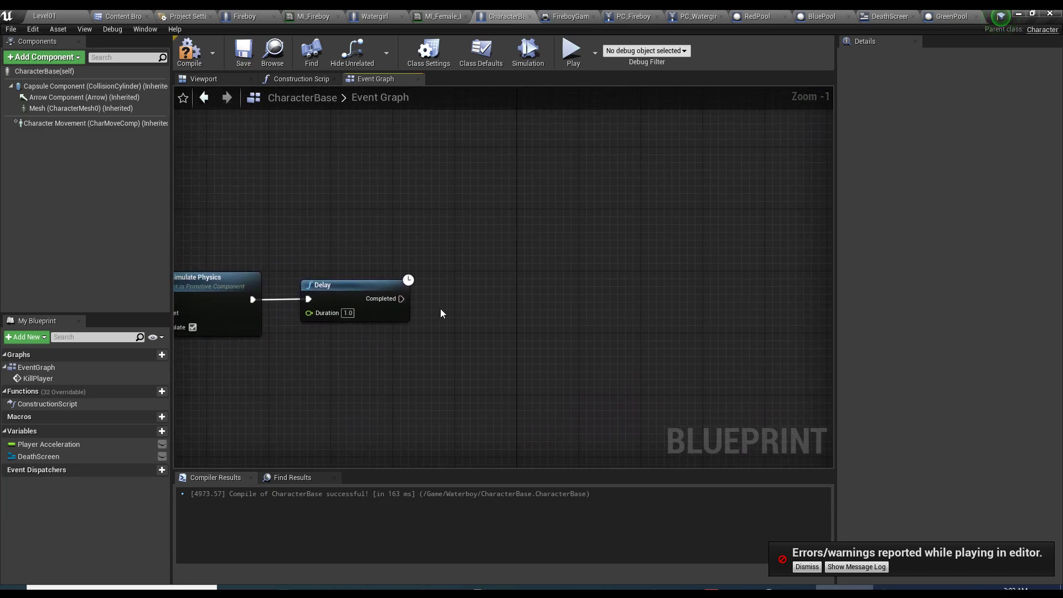
right_click(433, 357)
text(get player )
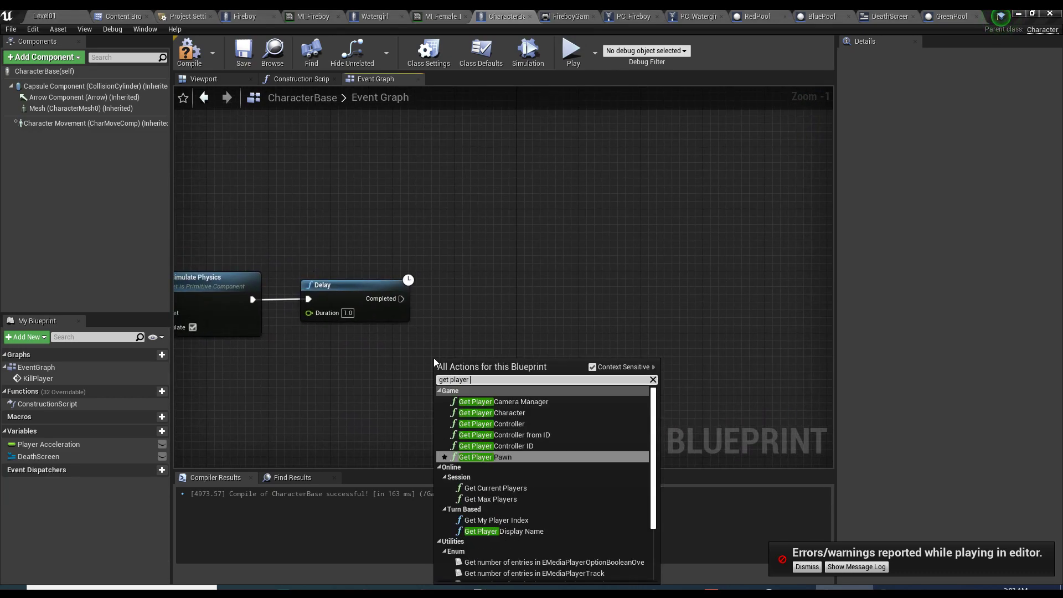
text(controller)
key(Return)
drag(435, 360, 352, 372)
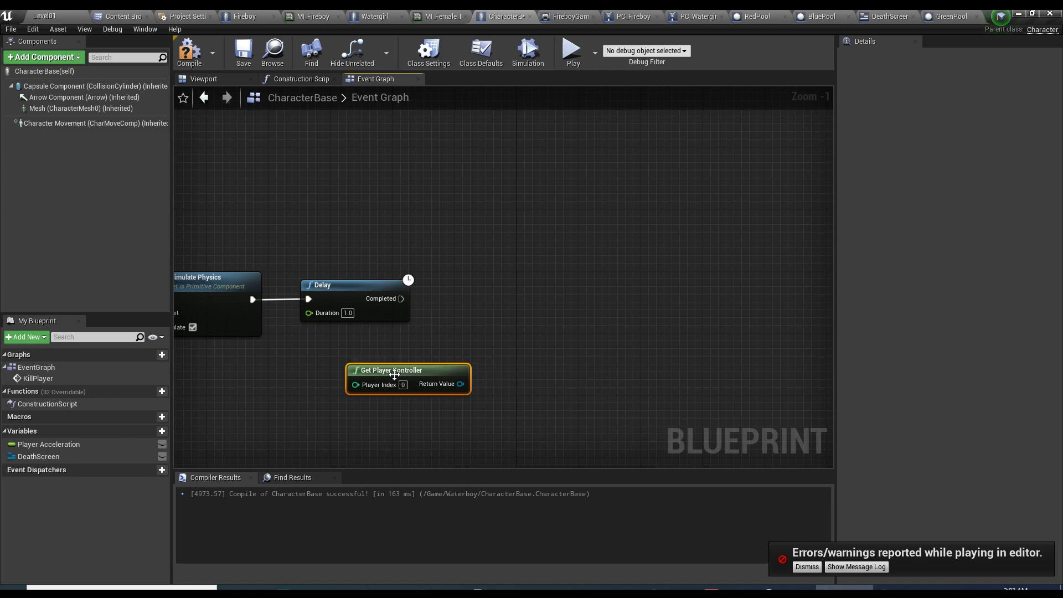
drag(460, 384, 556, 299)
text(cast to pc_)
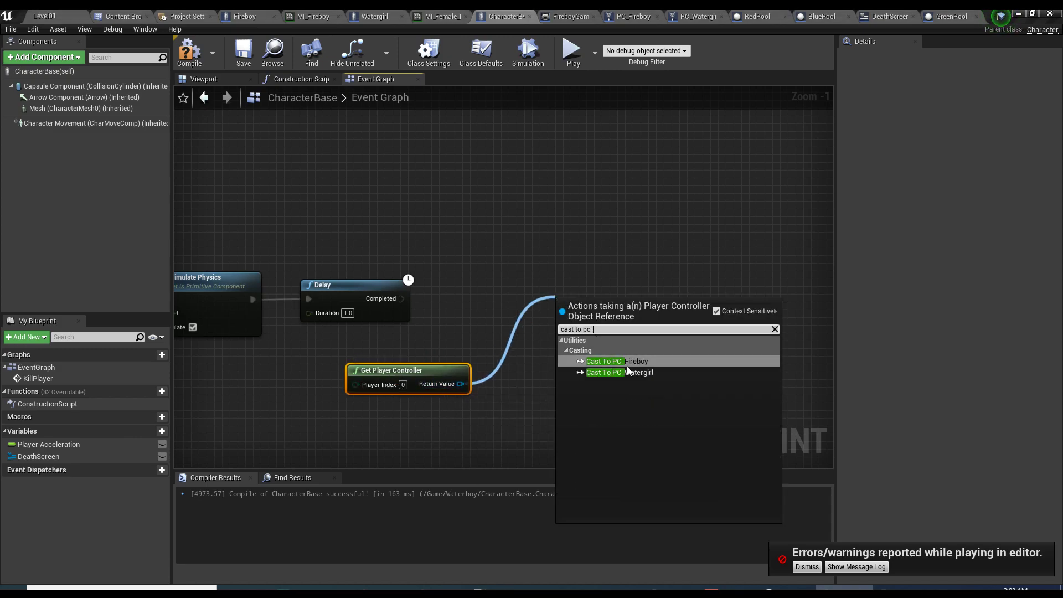
key(Return)
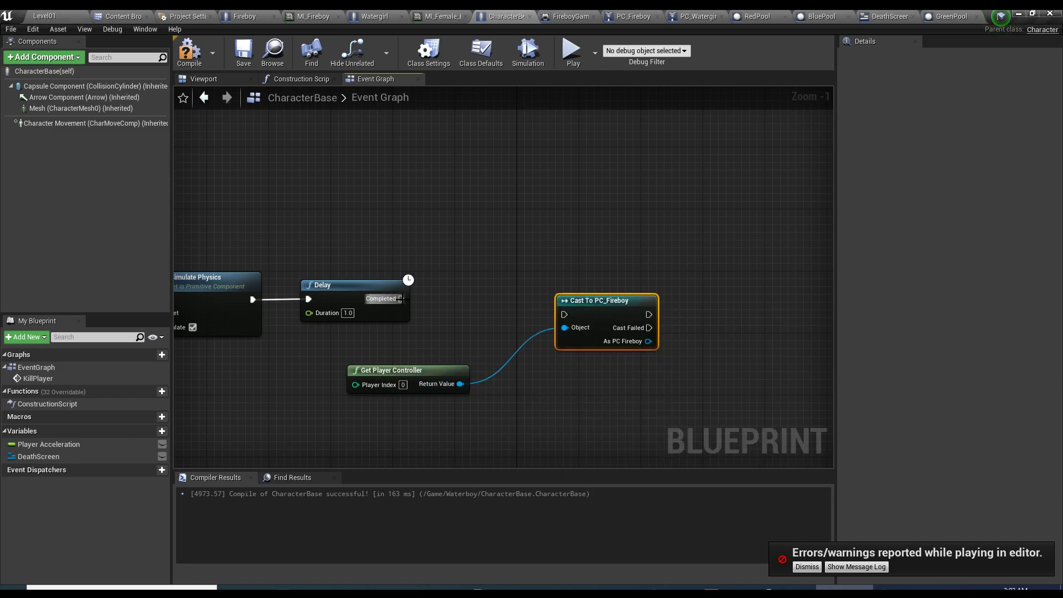
drag(400, 299, 564, 284)
- Call Draw Death Screen from As PC Fireboy, then compile and save CharacterBase
drag(609, 325, 701, 301)
text(raw)
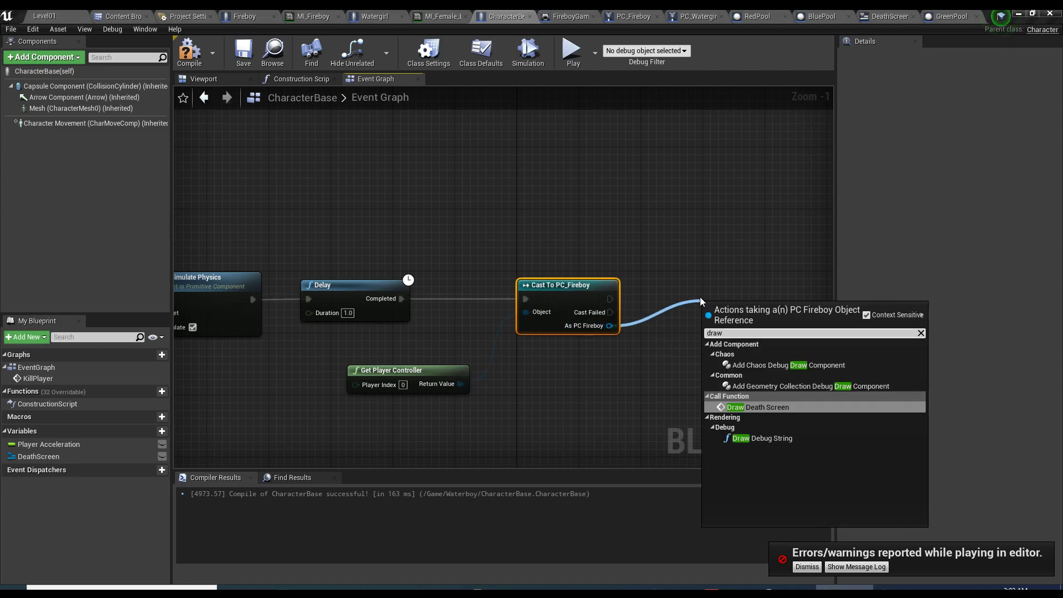
click(757, 407)
mouse_move(710, 302)
mouse_down()
mouse_move(682, 272)
mouse_move(653, 270)
mouse_up()
click(189, 51)
click(243, 51)
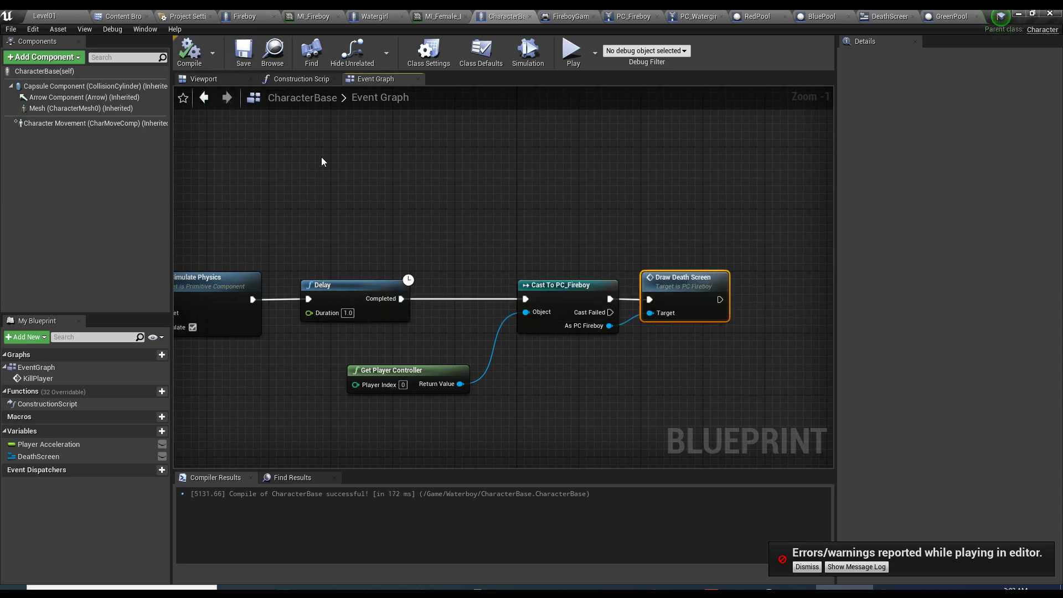
- Tidy the cast nodes and open the Draw Death Screen event in PC_Fireboy's graph
drag(421, 370, 445, 370)
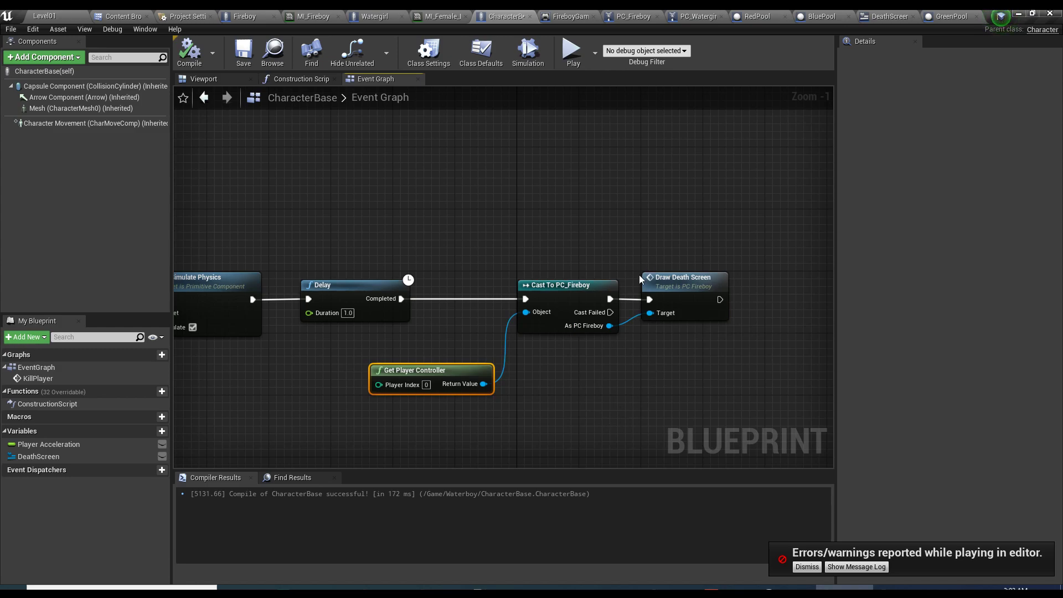
drag(427, 214, 553, 367)
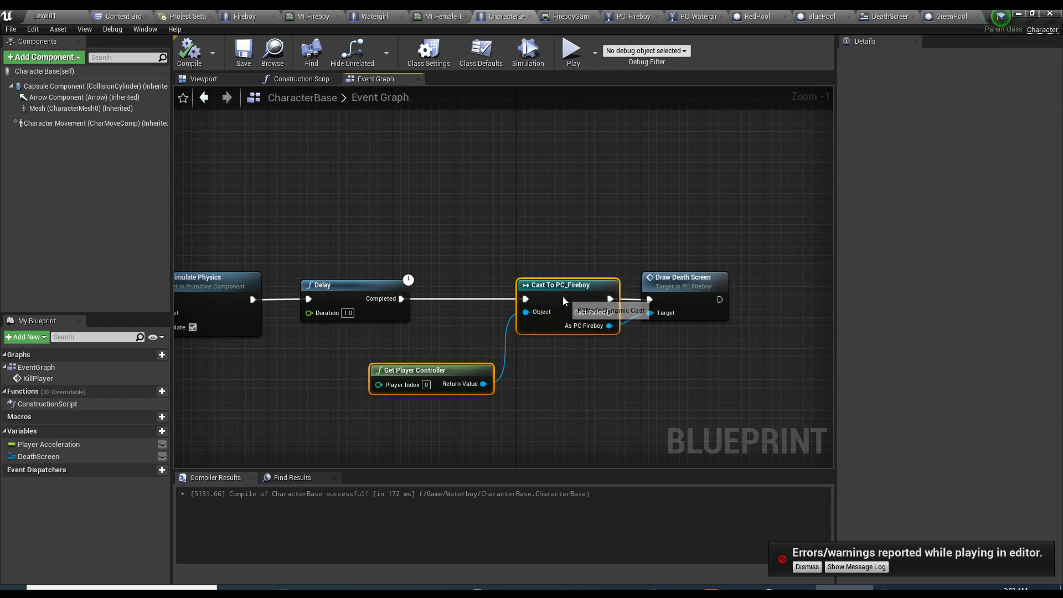
drag(563, 300, 516, 301)
click(685, 291)
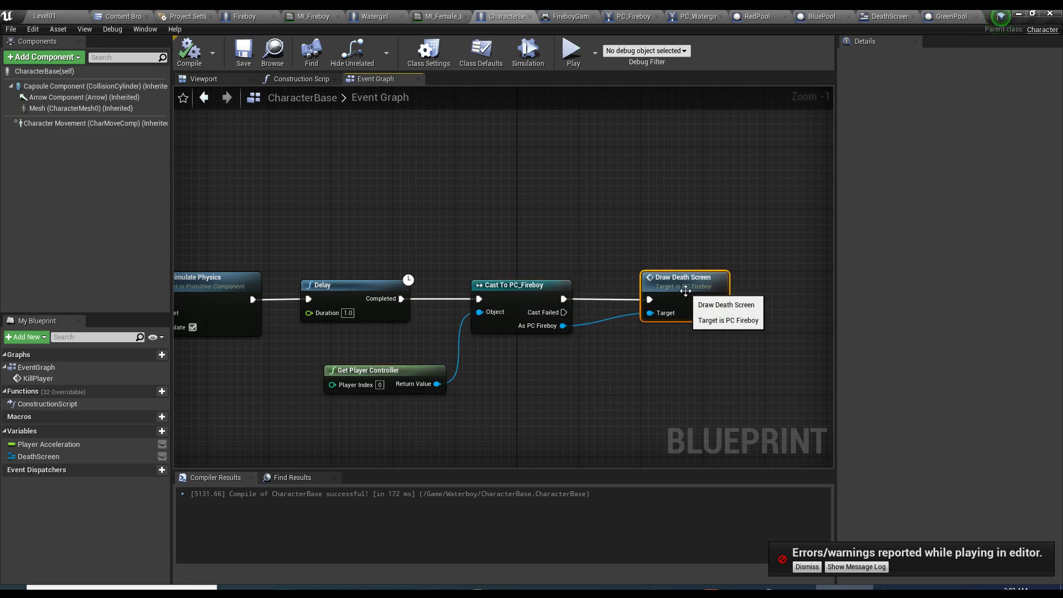
double_click(685, 290)
mouse_move(689, 287)
right_down()
mouse_move(504, 264)
mouse_move(403, 264)
right_up()
right_drag(463, 343, 207, 344)
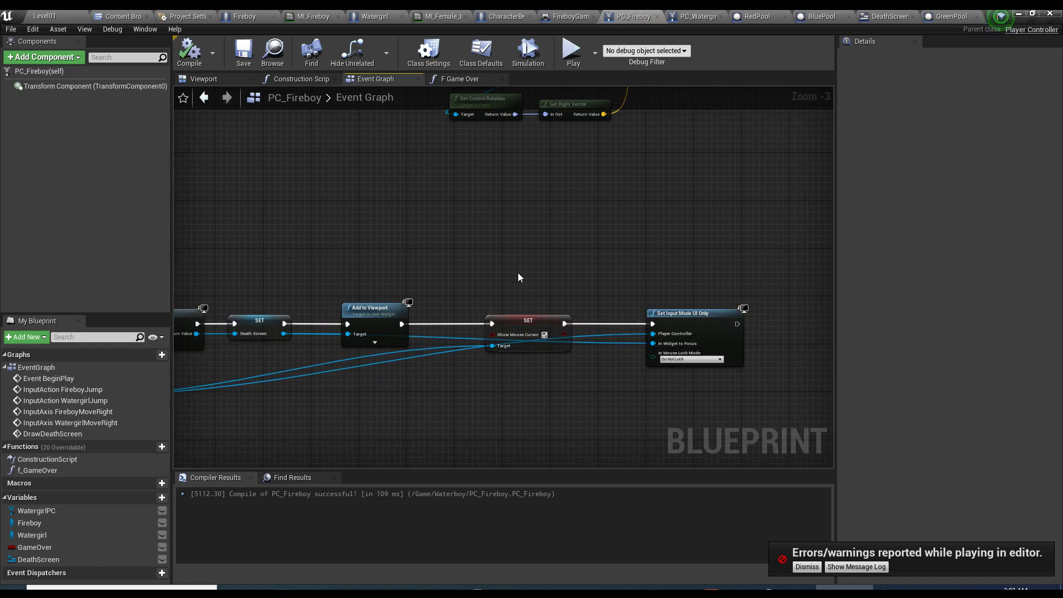
- Inspect the f_GameOver function and its SET Game Over node in PC_Fireboy
double_click(62, 389)
double_click(57, 470)
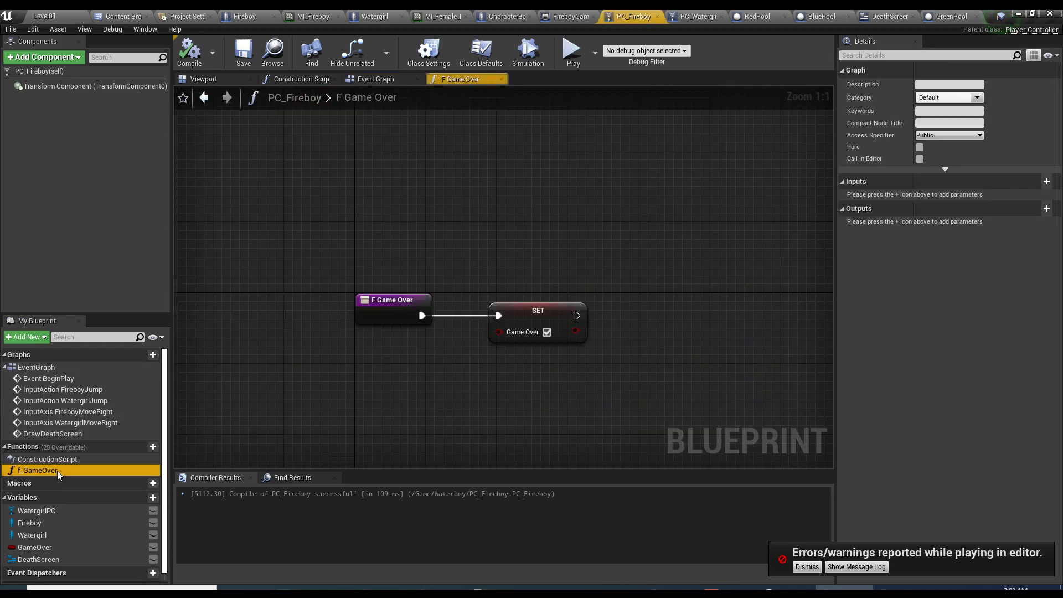
click(545, 313)
click(554, 288)
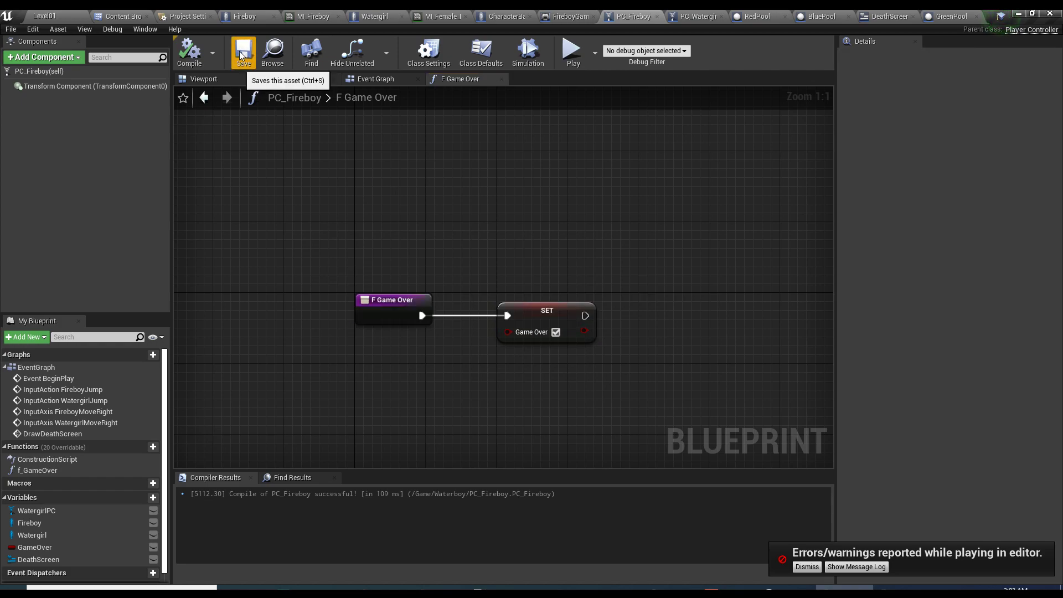
- In CharacterBase, add an F Game Over call on the As PC Fireboy output
click(503, 16)
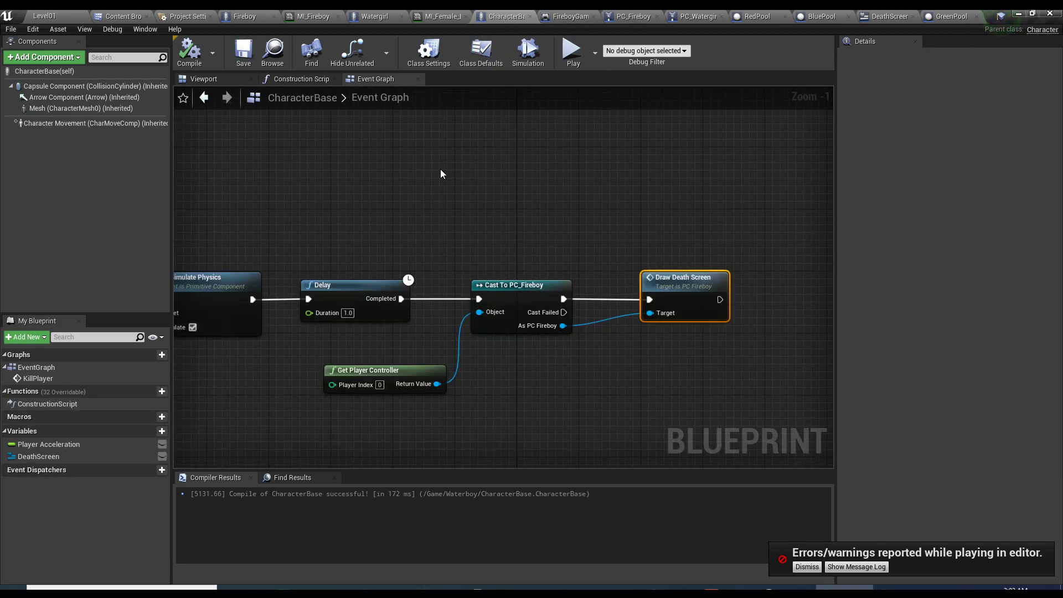
right_drag(439, 174, 272, 166)
drag(394, 318, 620, 353)
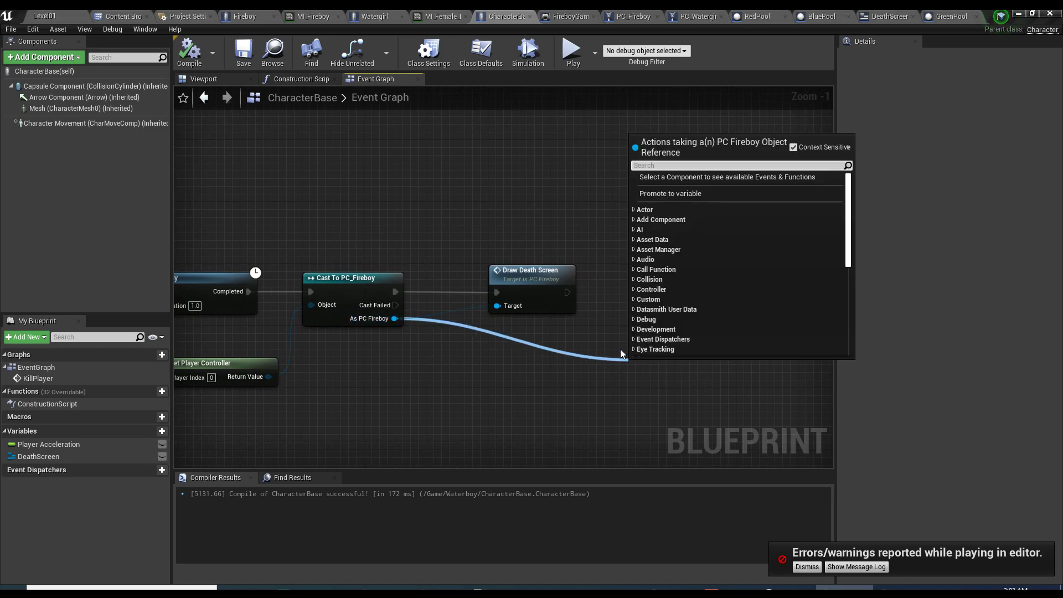
text(f_)
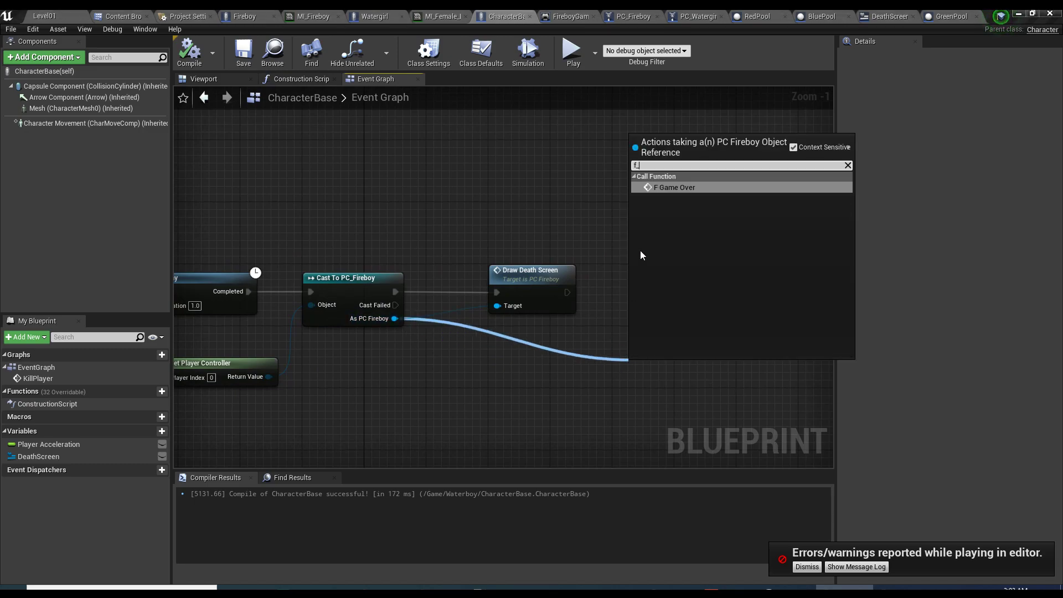
click(663, 188)
mouse_move(567, 292)
mouse_down()
mouse_move(638, 383)
mouse_move(643, 282)
mouse_up()
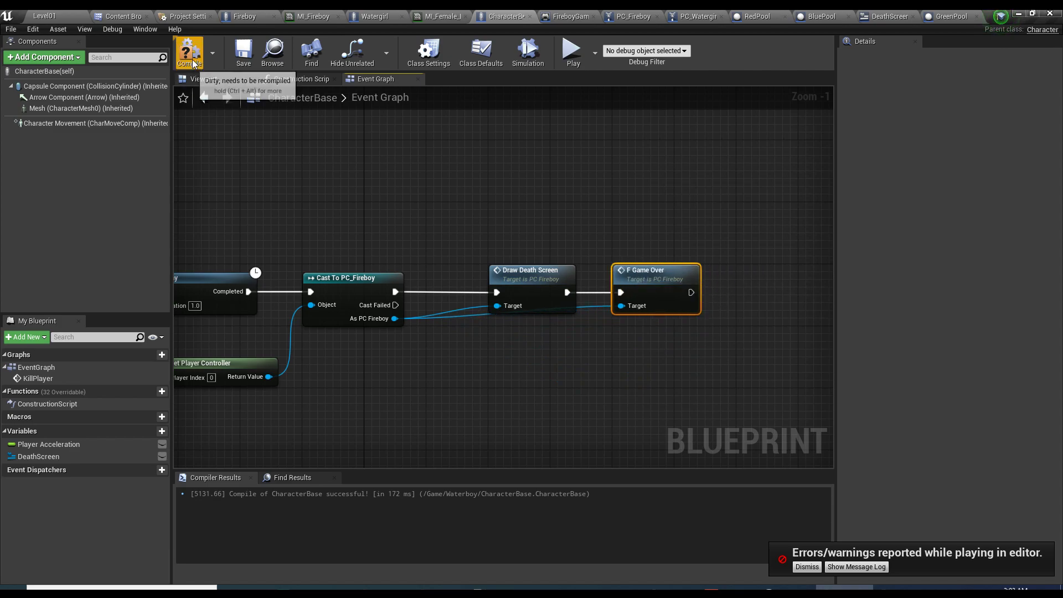
- Unlink the Delay from the cast and connect the cast directly to F Game Over
right_drag(281, 187, 509, 186)
alt+click(474, 290)
right_drag(475, 290, 389, 290)
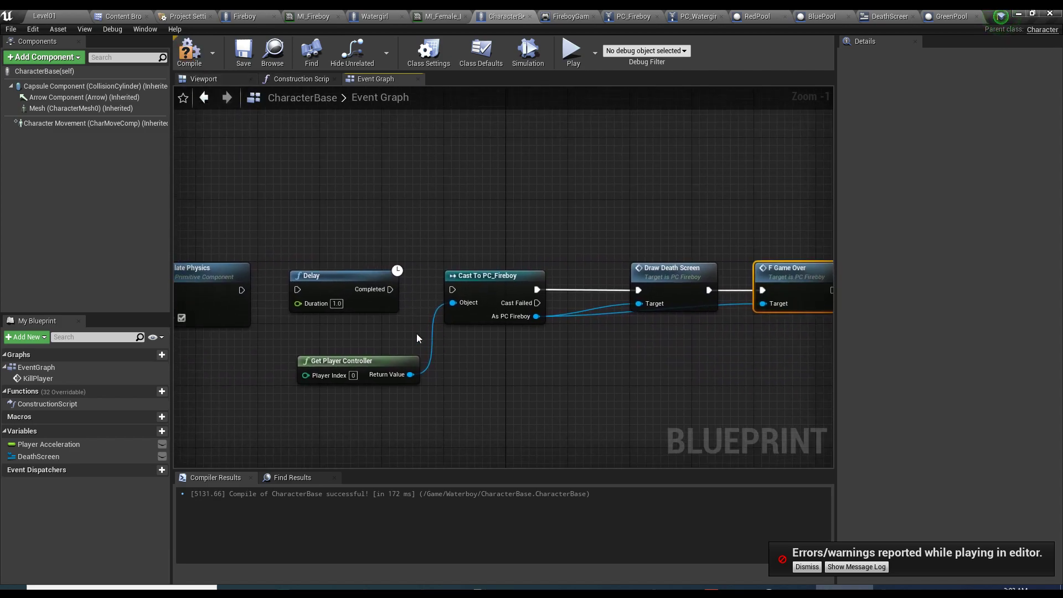
drag(389, 290, 484, 174)
mouse_move(531, 398)
mouse_down()
mouse_move(293, 306)
mouse_move(250, 301)
mouse_move(452, 289)
mouse_move(346, 286)
mouse_up()
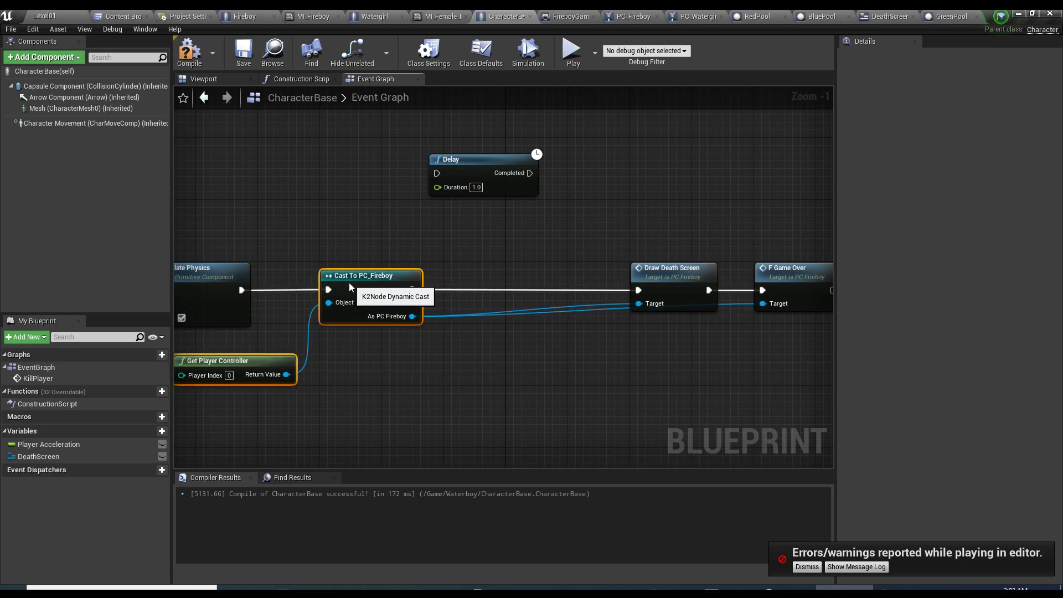
click(474, 329)
click(643, 296)
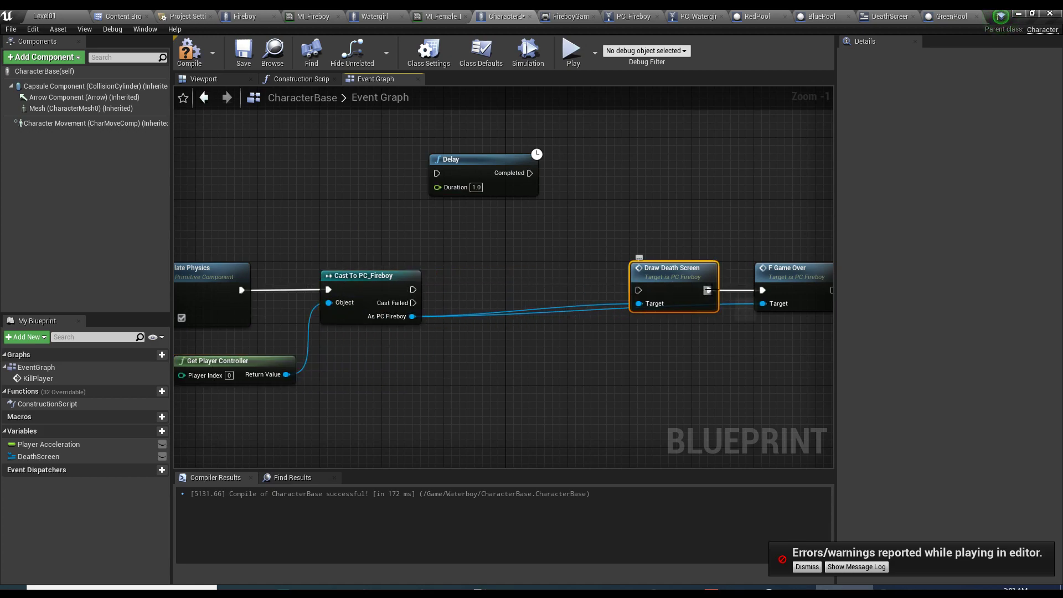
drag(676, 286, 677, 208)
drag(792, 271, 535, 271)
drag(413, 290, 565, 286)
drag(514, 190, 722, 322)
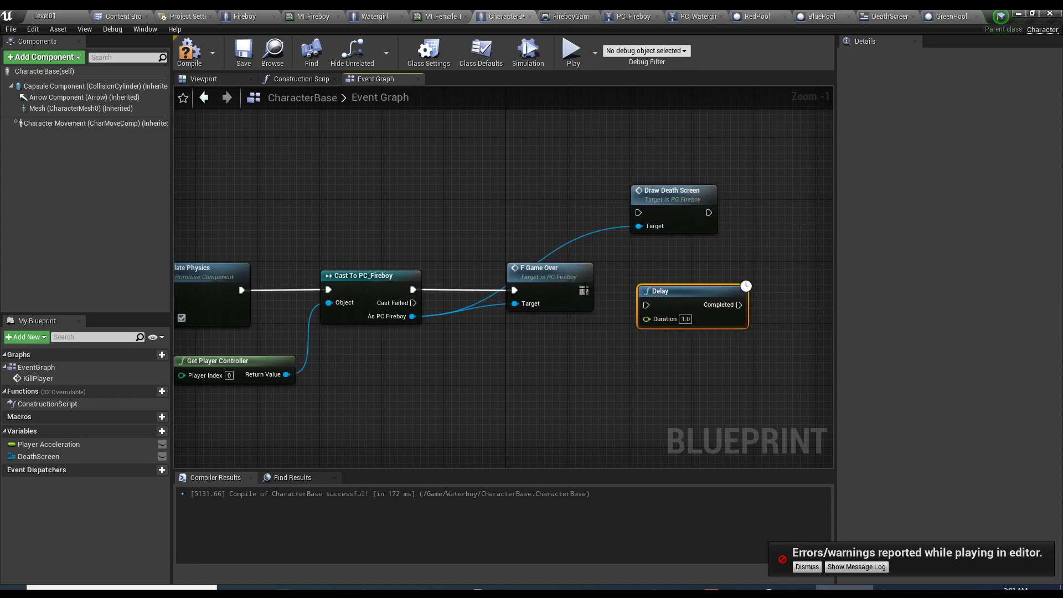
- Chain F Game Over into the Delay, then Draw Death Screen, and save
drag(584, 290, 646, 306)
right_drag(666, 287, 548, 285)
drag(561, 193, 719, 274)
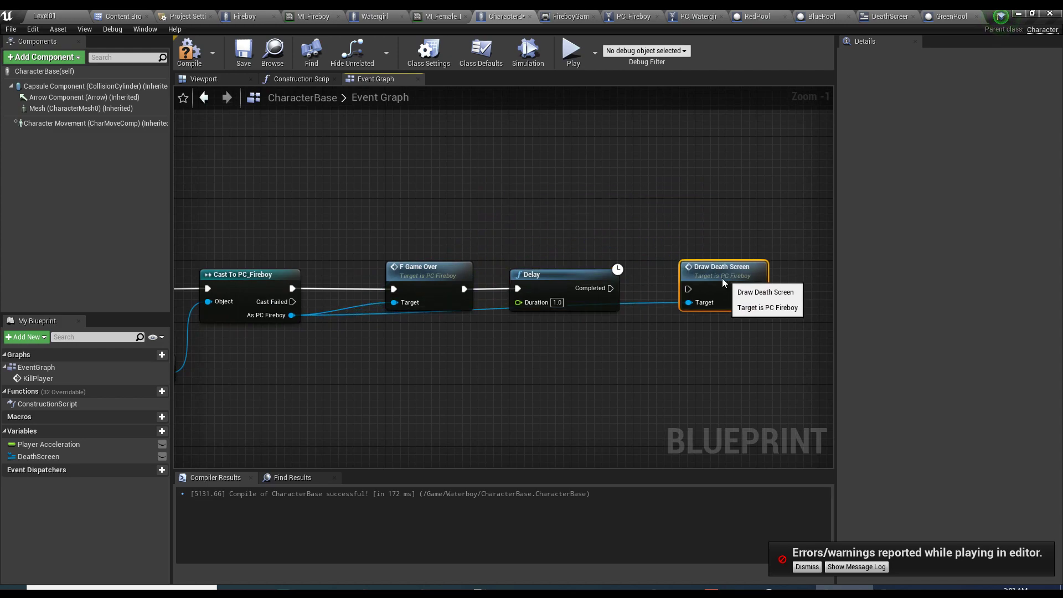
drag(610, 288, 726, 277)
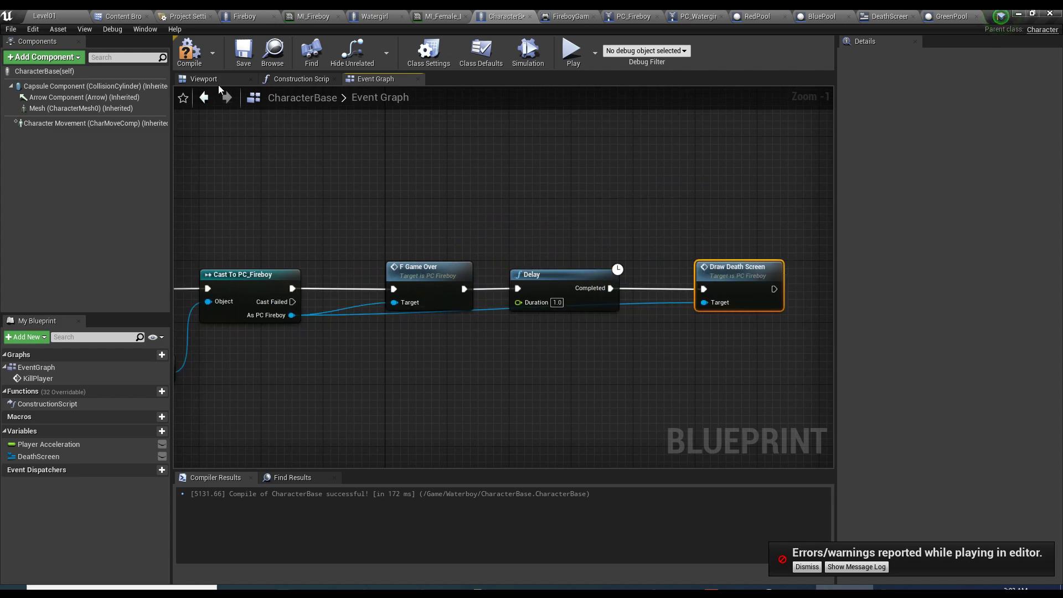
click(241, 55)
- Review the rewired death-sequence nodes and launch a Play preview
right_drag(401, 273, 636, 288)
drag(209, 194, 702, 432)
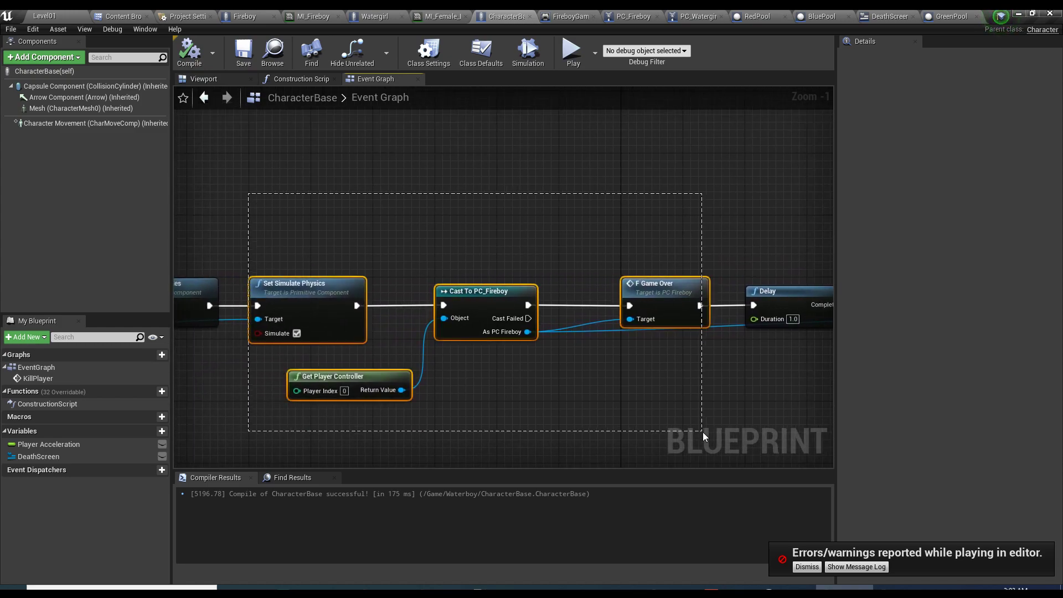
mouse_move(676, 389)
right_down()
mouse_move(443, 372)
mouse_move(394, 382)
right_up()
click(444, 369)
click(498, 291)
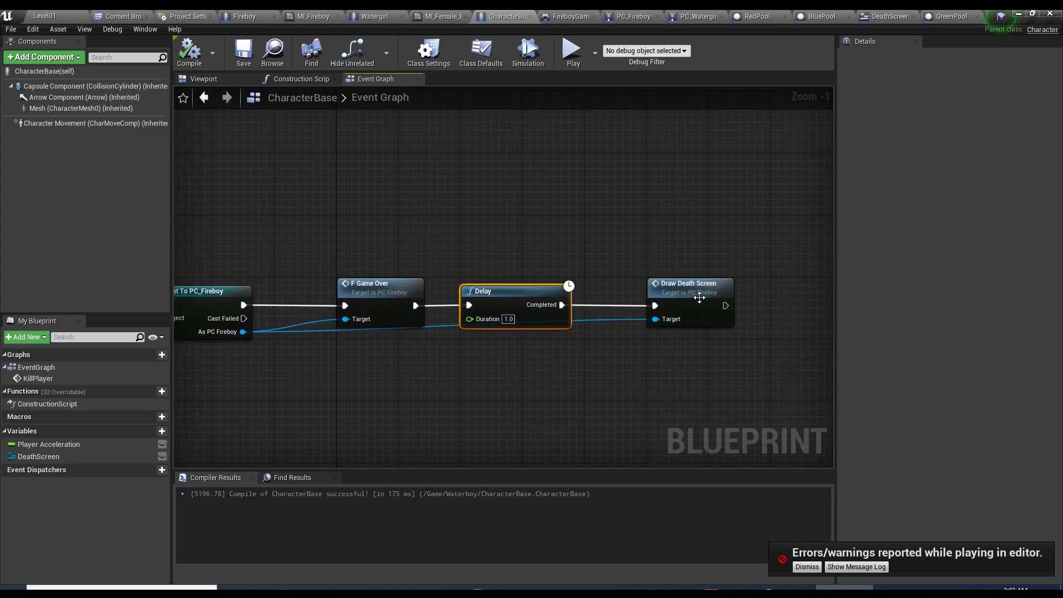
click(689, 283)
click(571, 50)
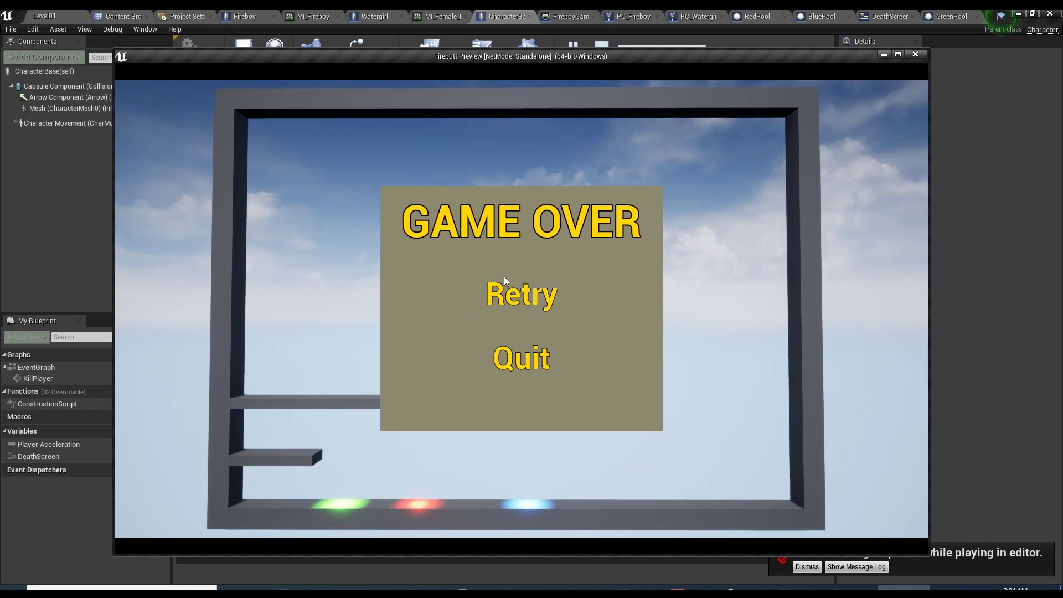
- Retry the level from the GAME OVER menu after each death
click(506, 288)
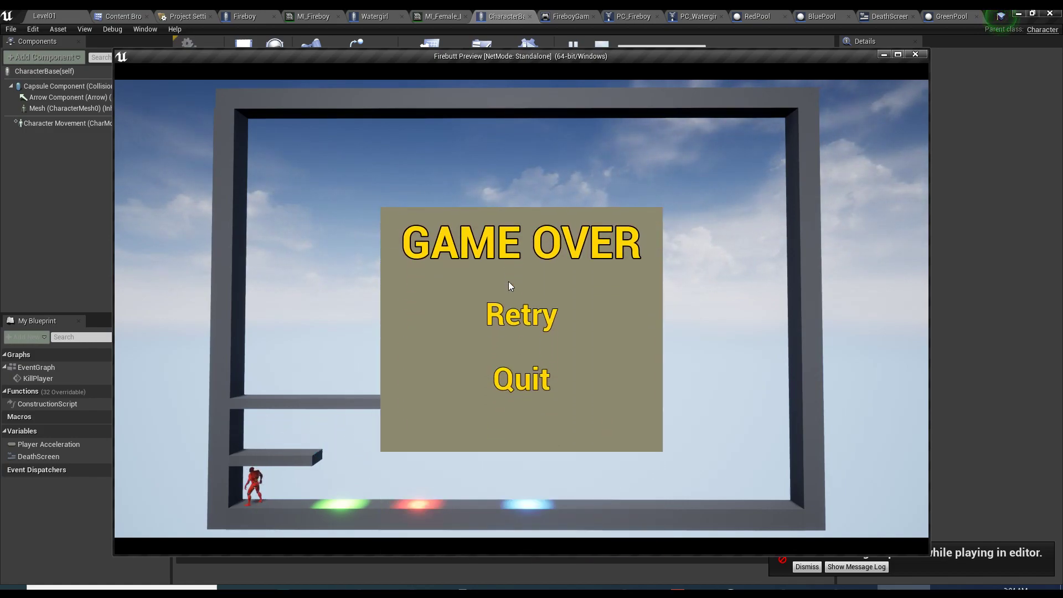
click(508, 285)
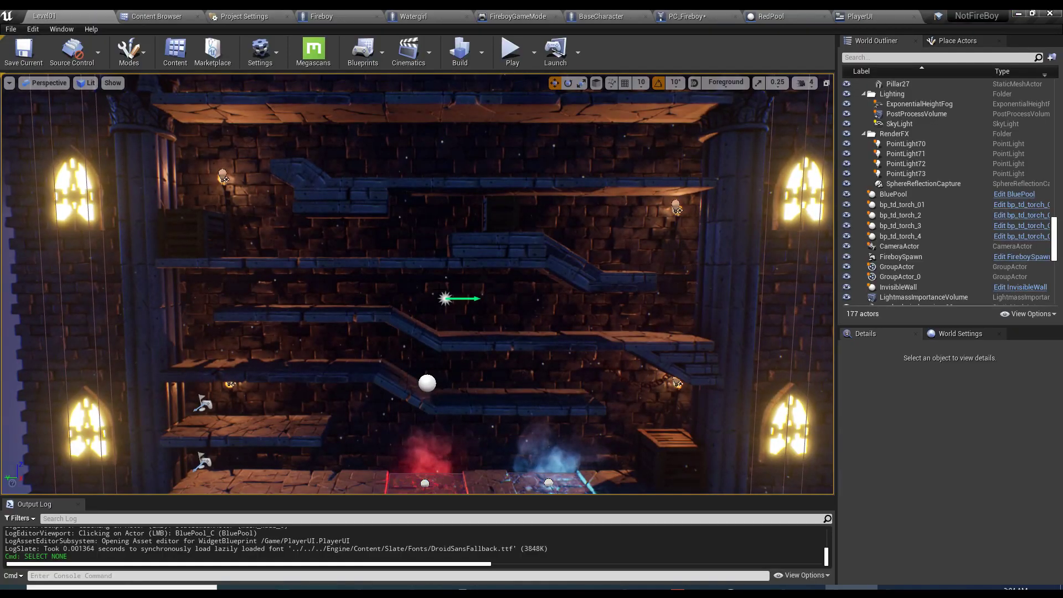
- Zoom the viewport in closer to the dungeon level with its red and blue pools
scroll(417, 284, down, 3)
mouse_move(425, 360)
right_down()
mouse_move(425, 343)
mouse_move(425, 376)
right_up()
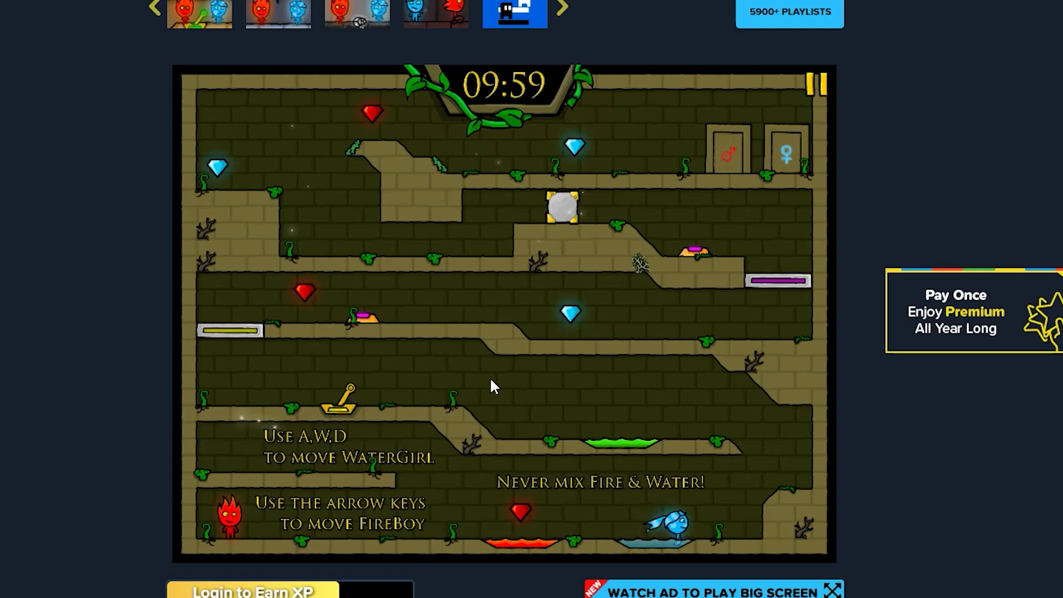
- Run and jump Watergirl up the ledges to the lever and push it over
key(d)
key(w)
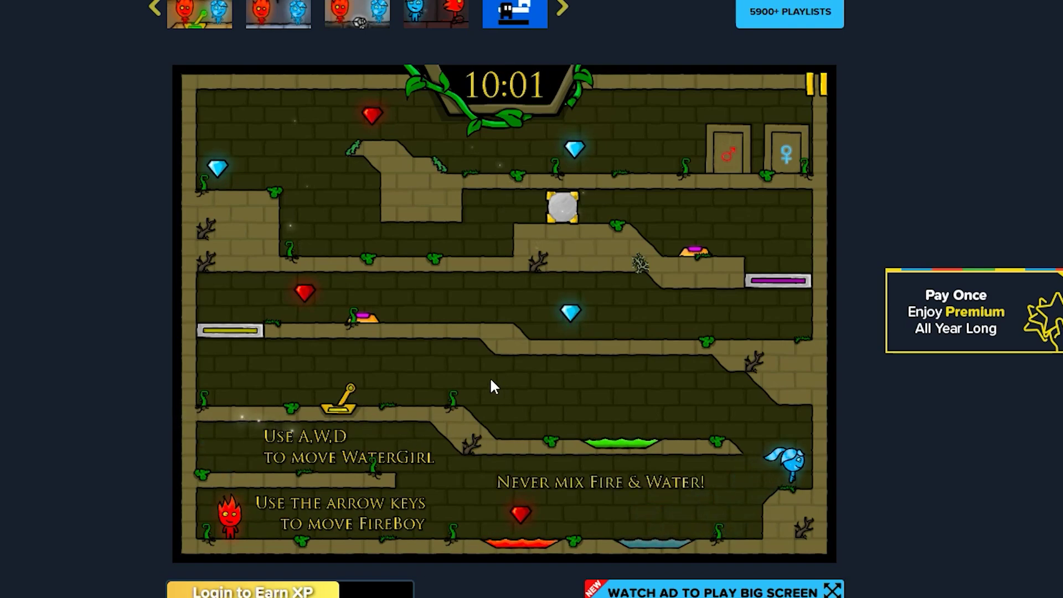
key(d)
key(w)
key(a)
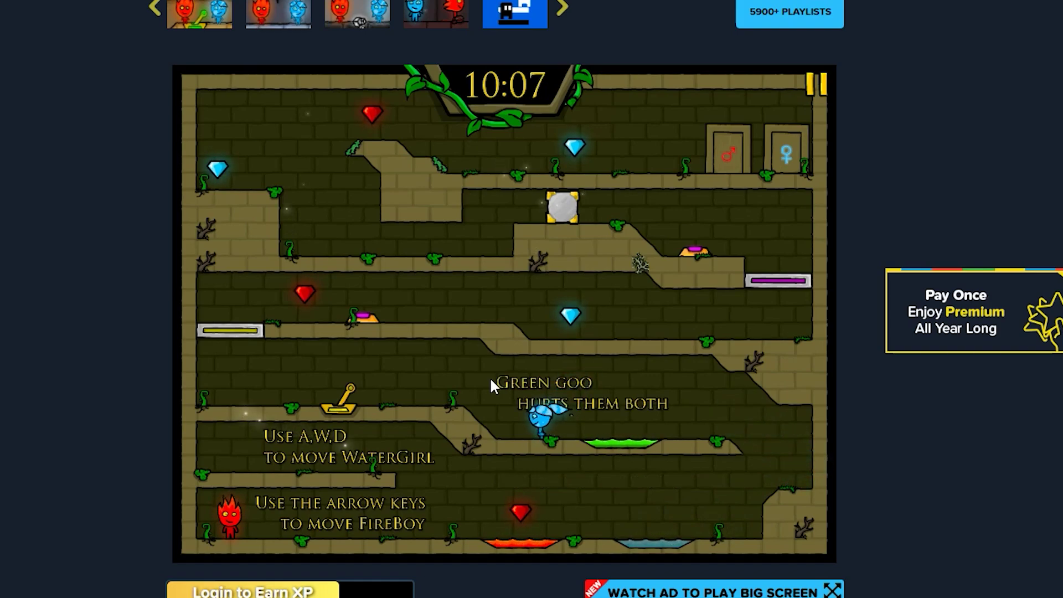
key(a)
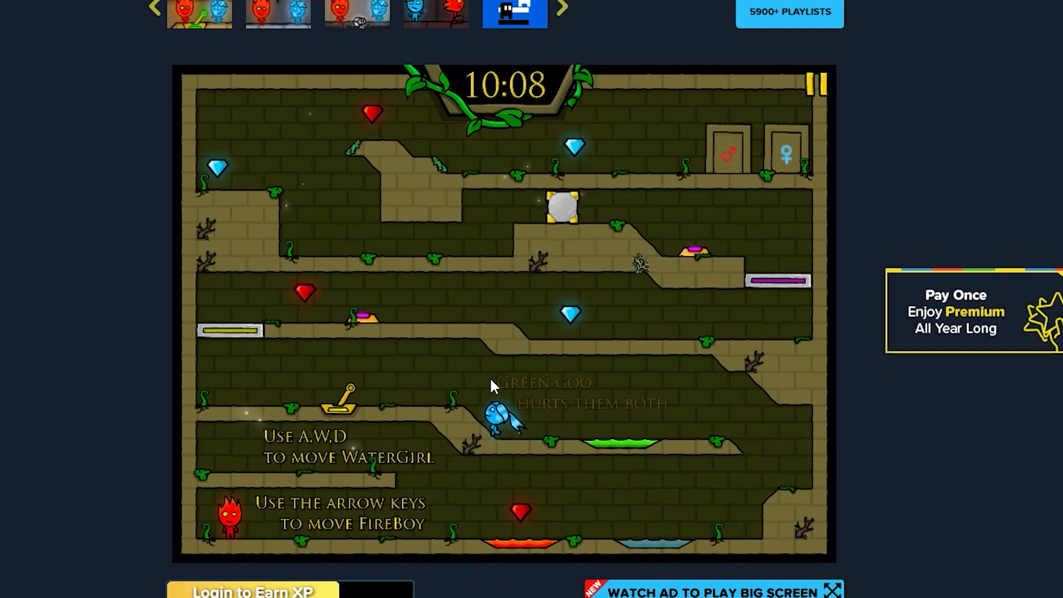
key(w)
key(a)
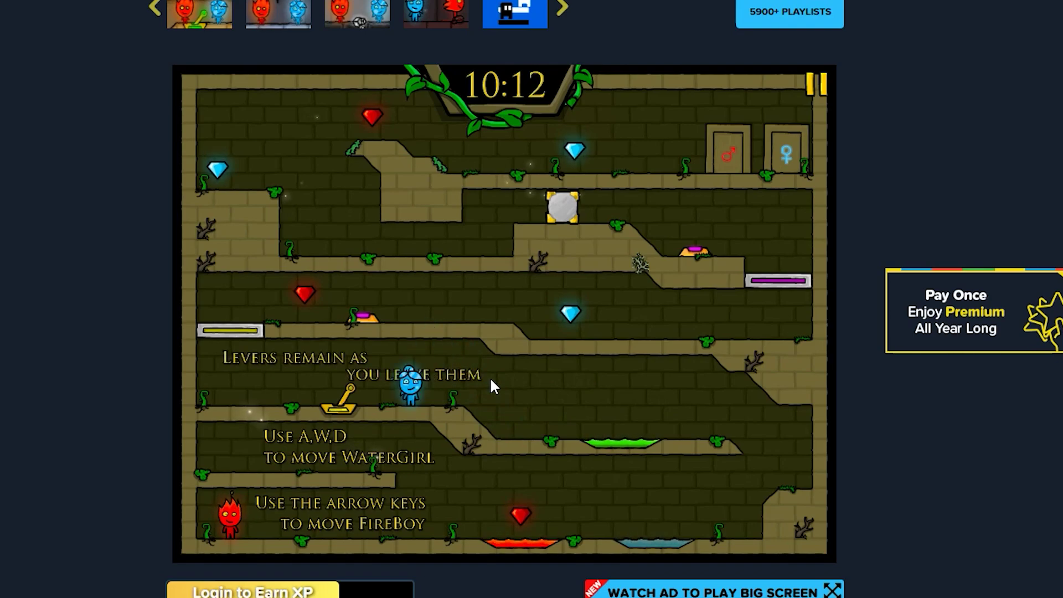
key(a)
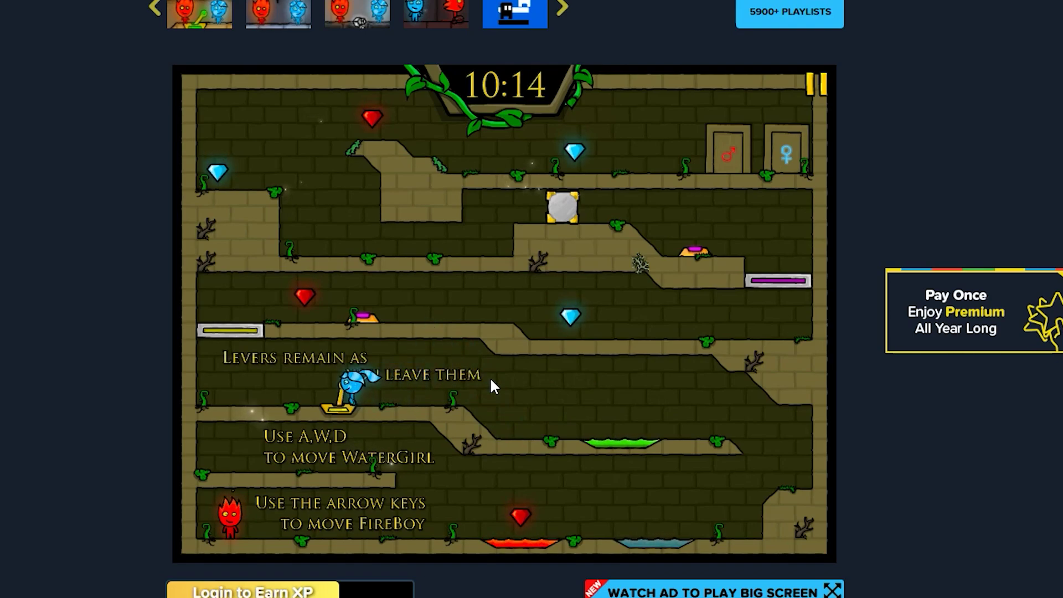
key(w)
key(a)
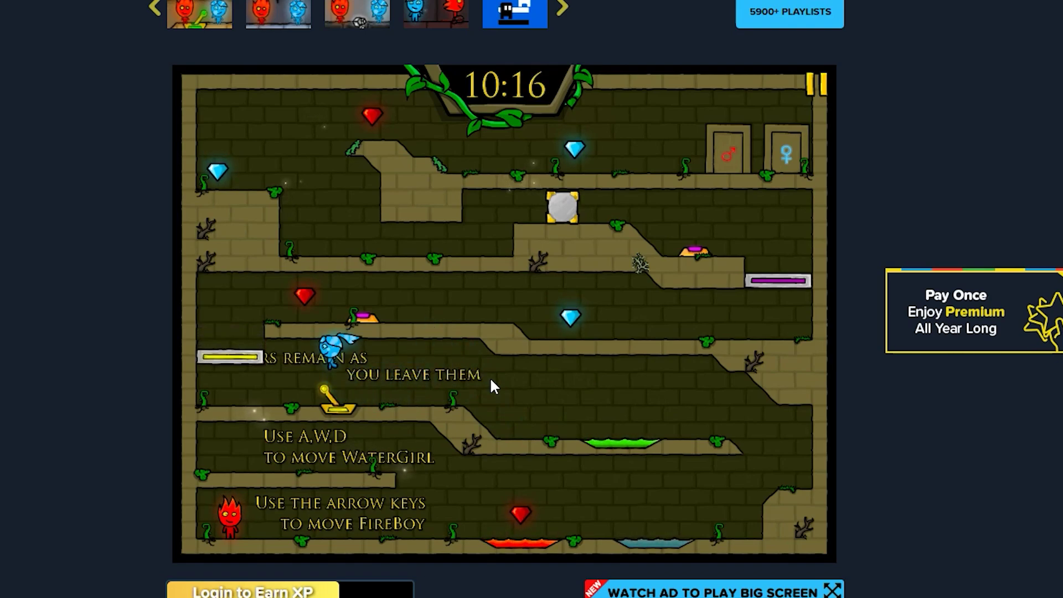
- Bring Watergirl back to flip the lever and lower the yellow platform
key(d)
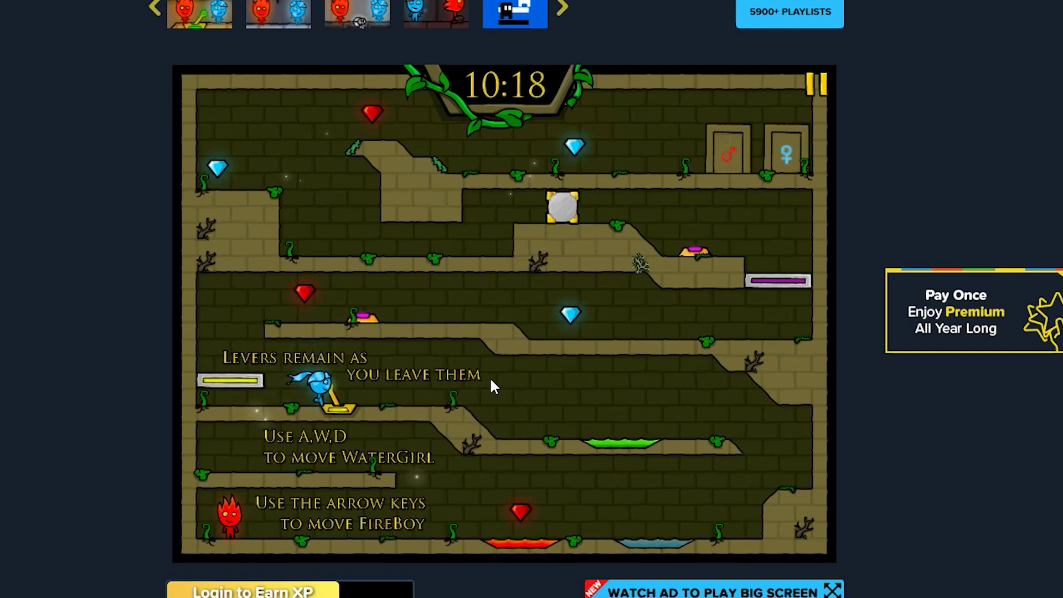
key(w)
key(d)
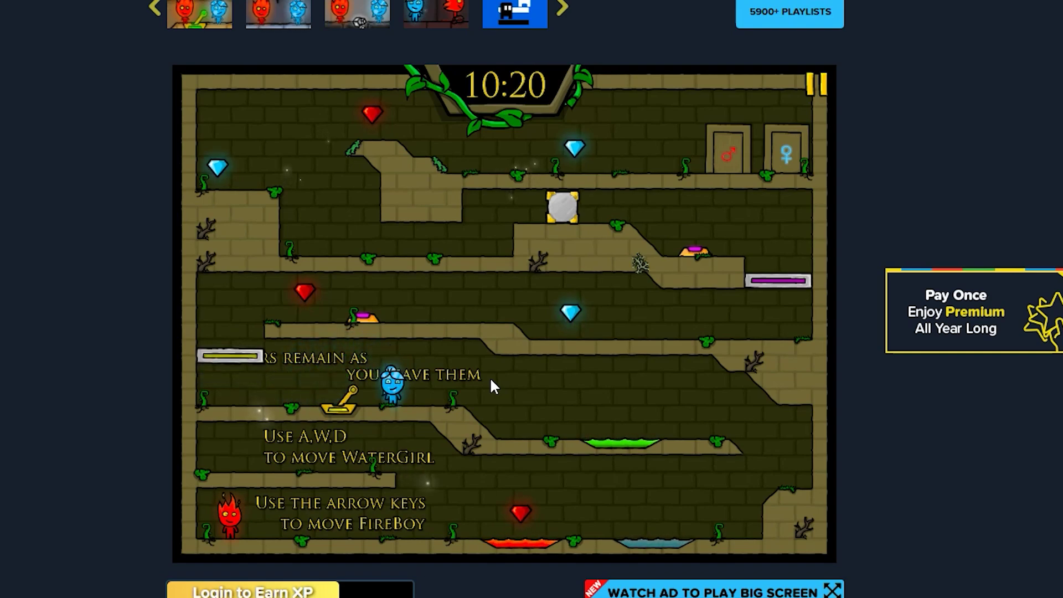
key(a)
key(a)
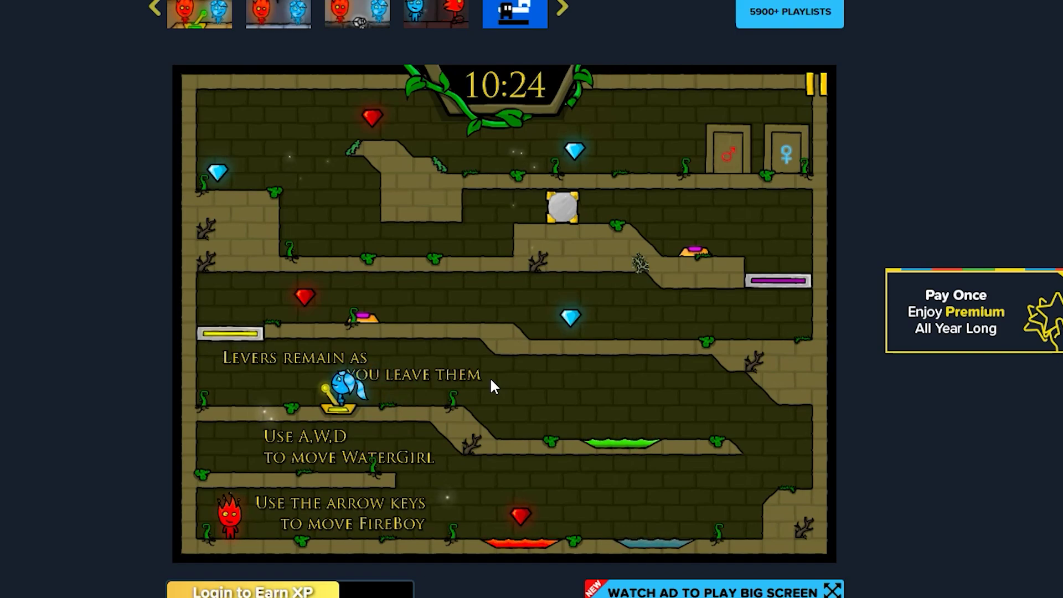
- Jump Watergirl onto the yellow platform and climb to the purple button ledge
key(a)
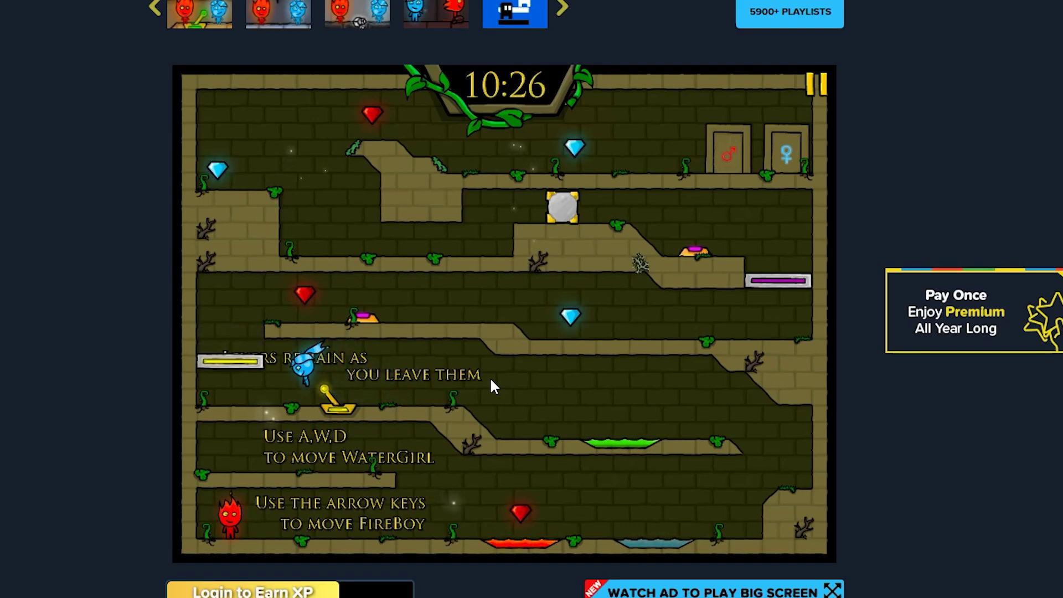
key(a)
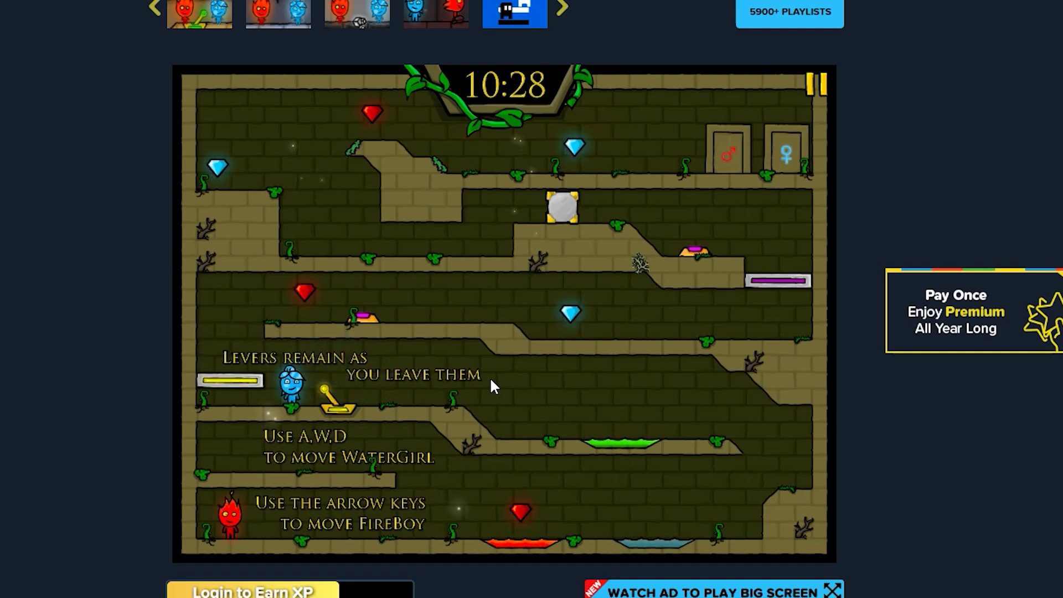
key(w)
key(w)
key(a)
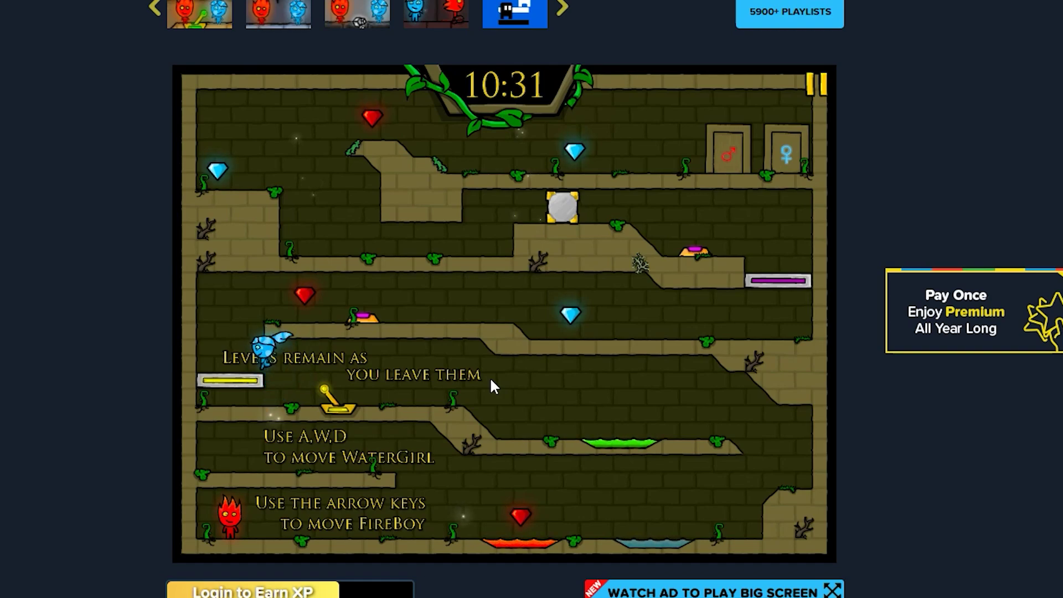
key(w)
key(d)
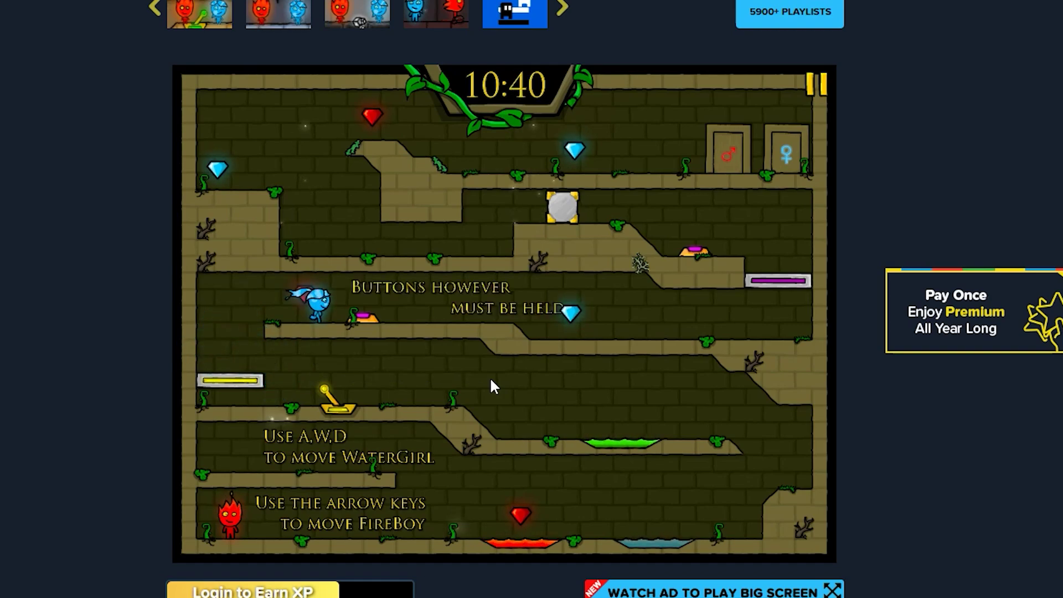
key(d)
key(d)
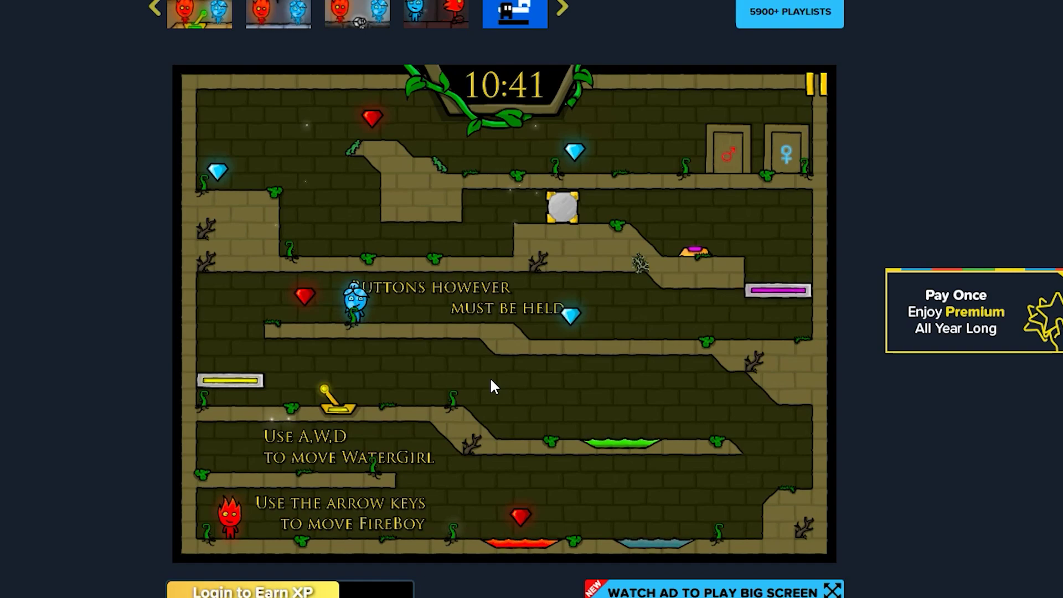
key(a)
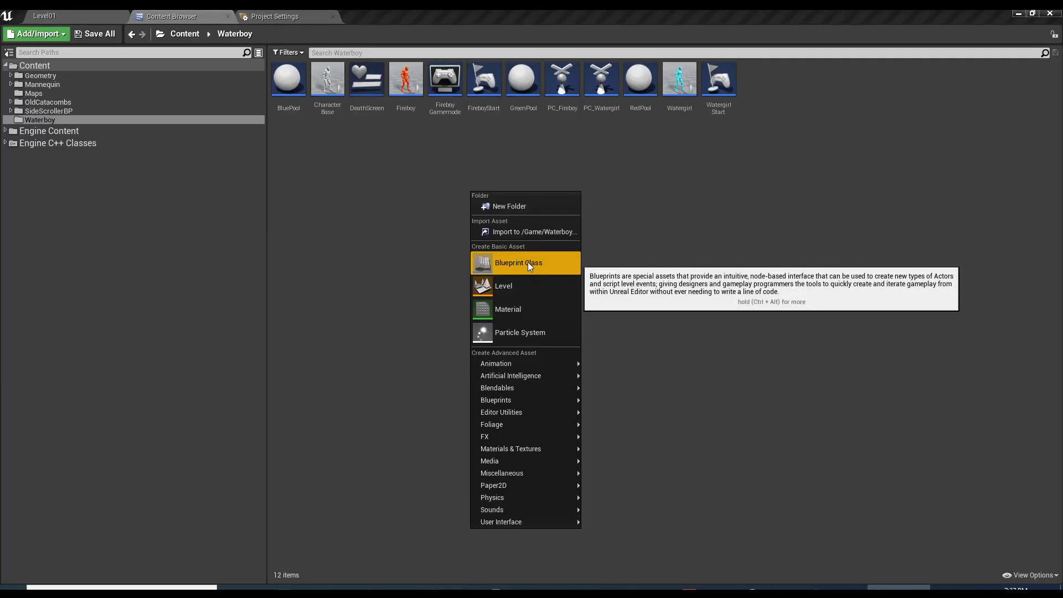
- Create a new Actor blueprint named Lever and open it
click(527, 261)
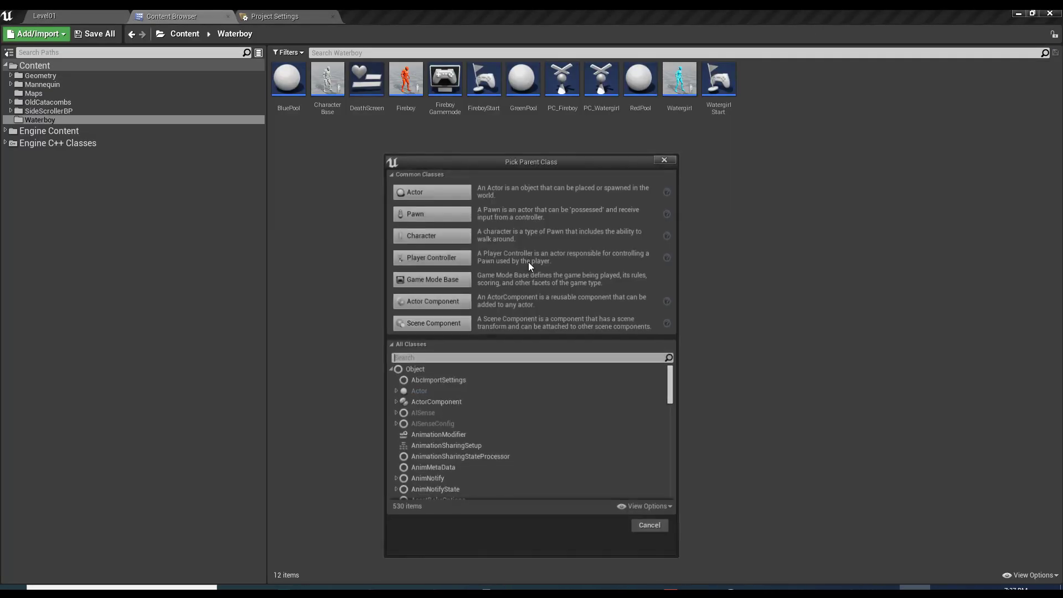
click(437, 194)
text(Lever)
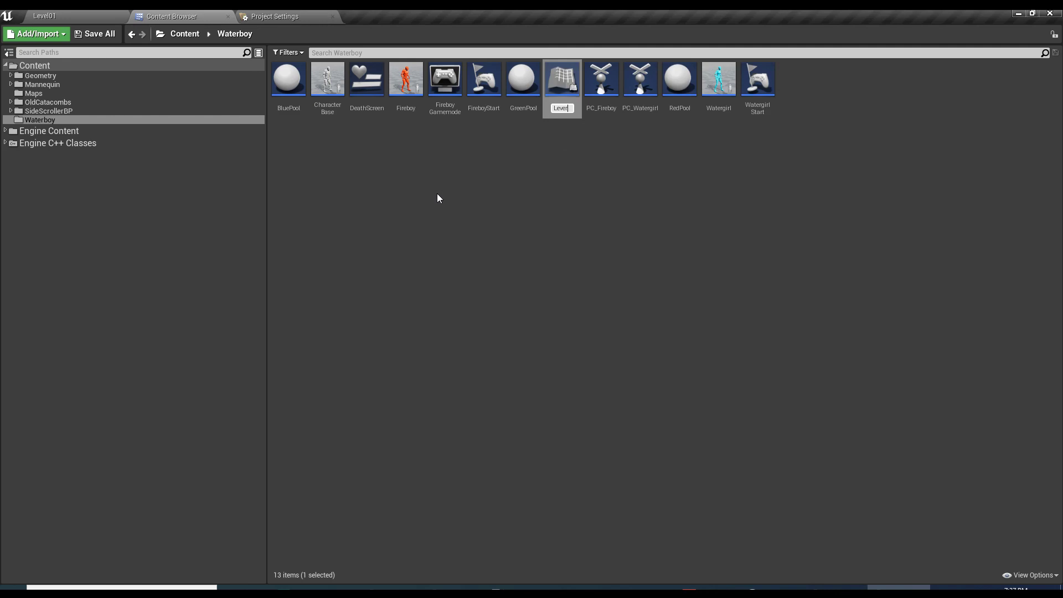
key(Return)
double_click(562, 81)
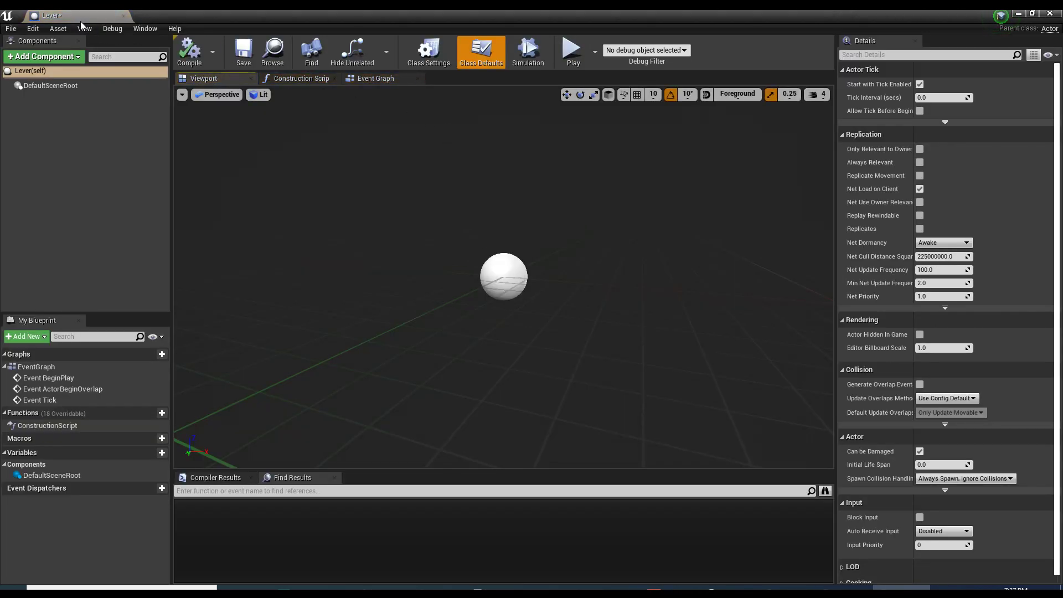
- Dock the Lever editor, add a Cube component, and save the blueprint
drag(83, 15, 383, 18)
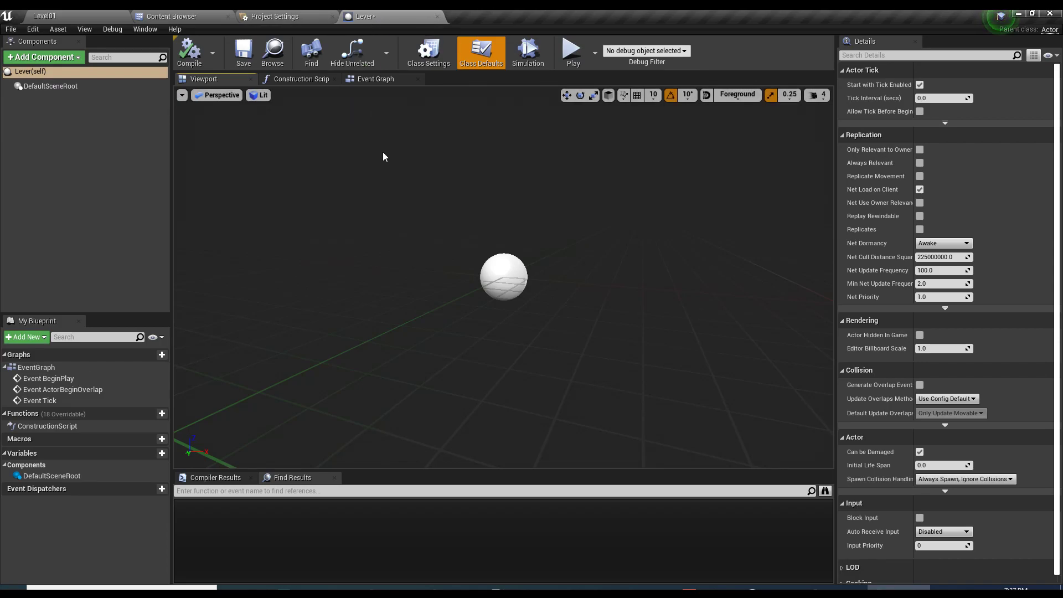
drag(472, 272, 218, 154)
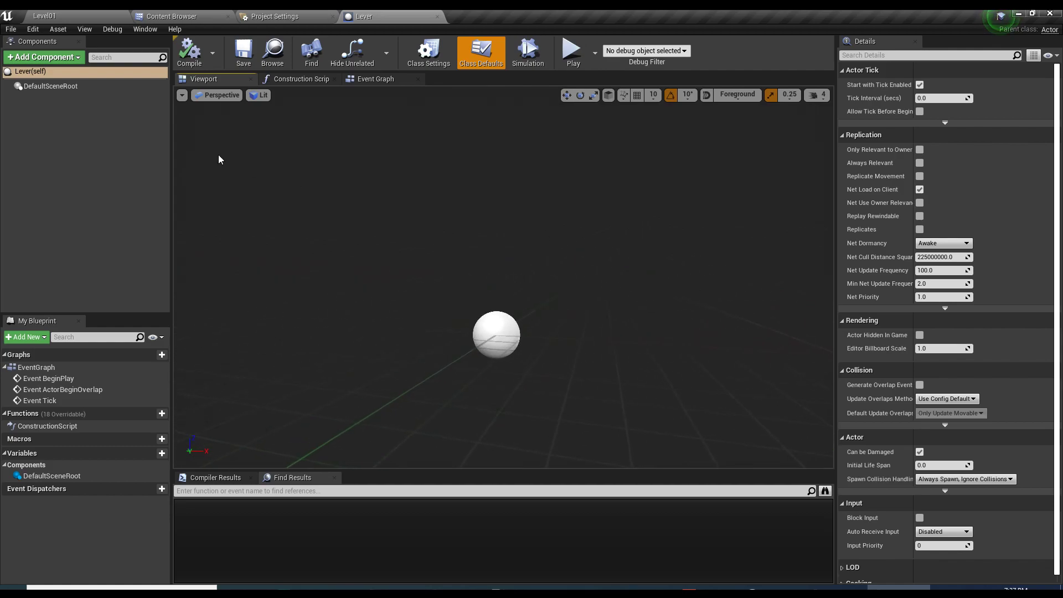
click(60, 61)
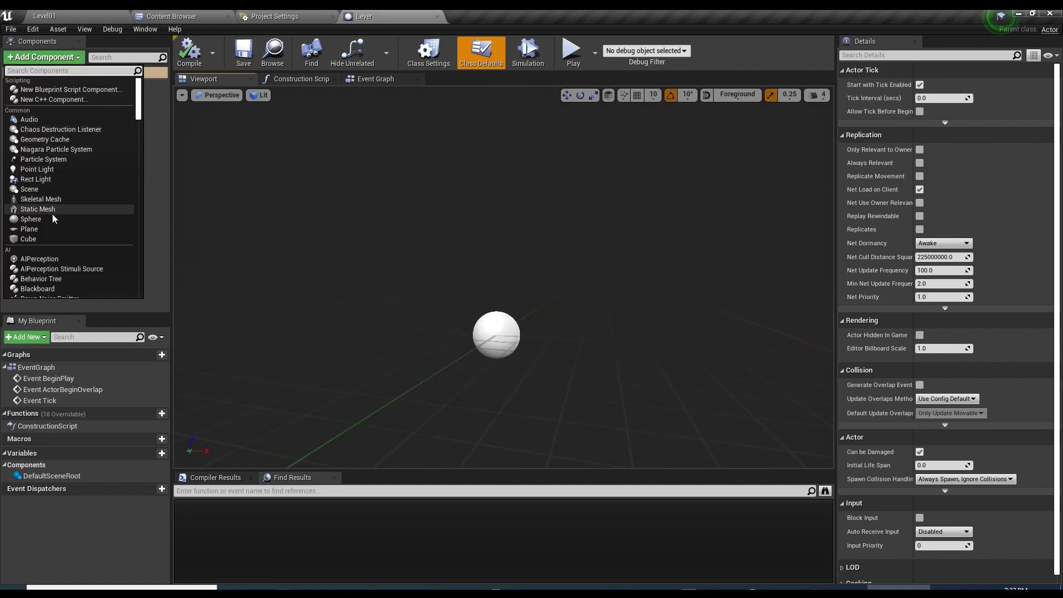
click(41, 238)
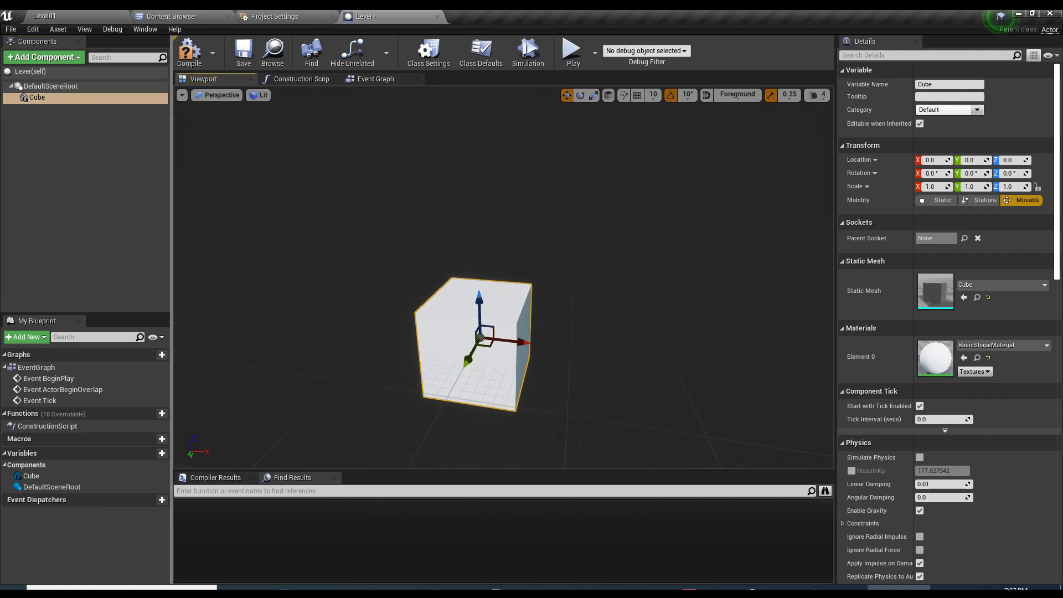
click(256, 59)
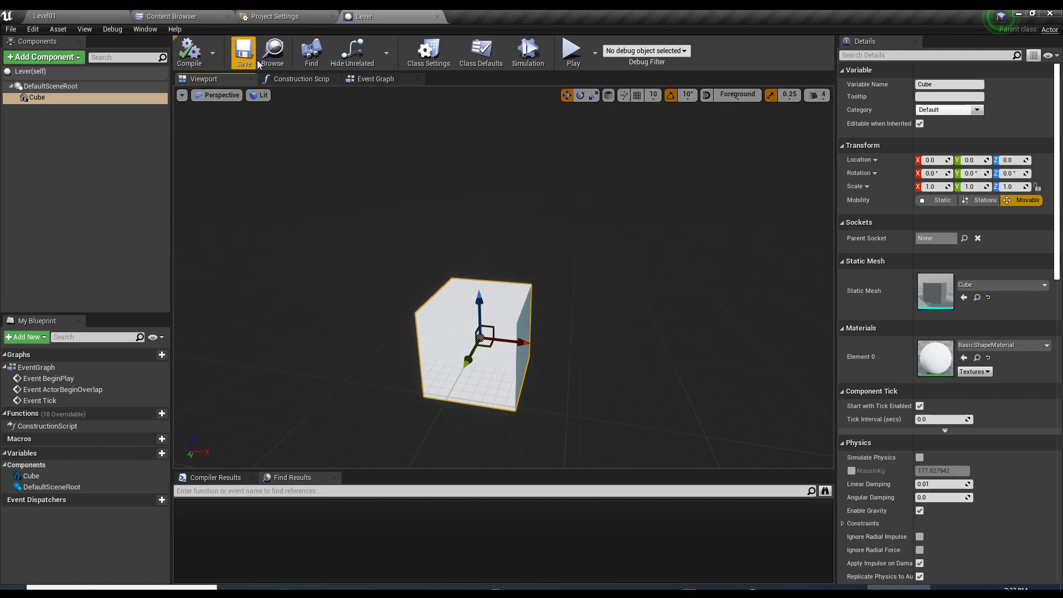
- Drag the Lever asset from the Content Browser into Level01
click(273, 56)
drag(543, 119, 378, 346)
click(397, 362)
- Frame the whole level in the viewport and select the left ledge
right_drag(397, 361, 354, 354)
click(185, 292)
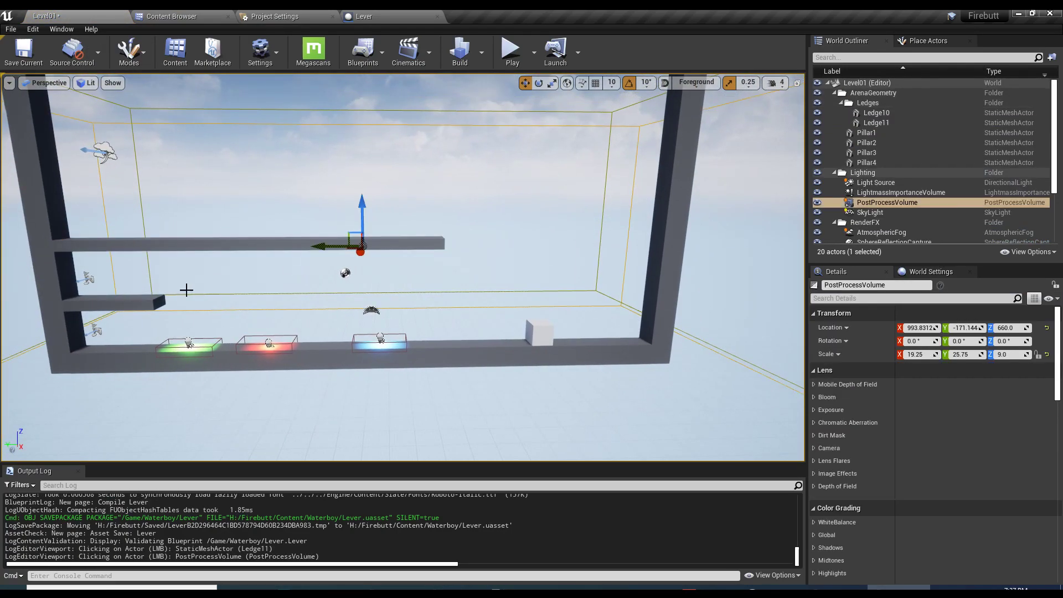
key(f)
right_click(207, 293)
key(Escape)
click(204, 301)
- Play-test the level with a jump, then stop and select Ledge10
click(510, 51)
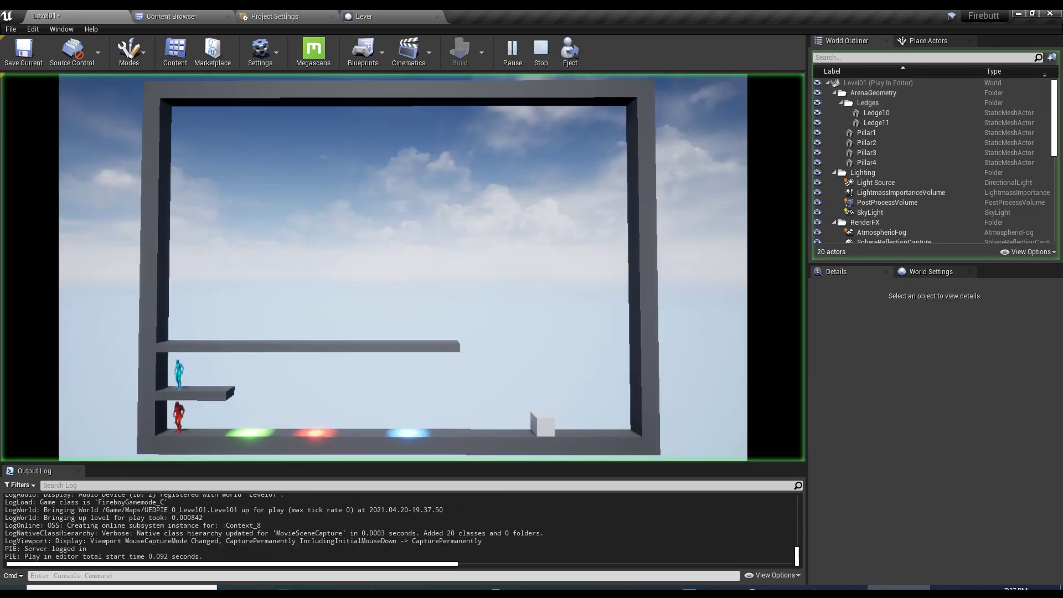
key(w)
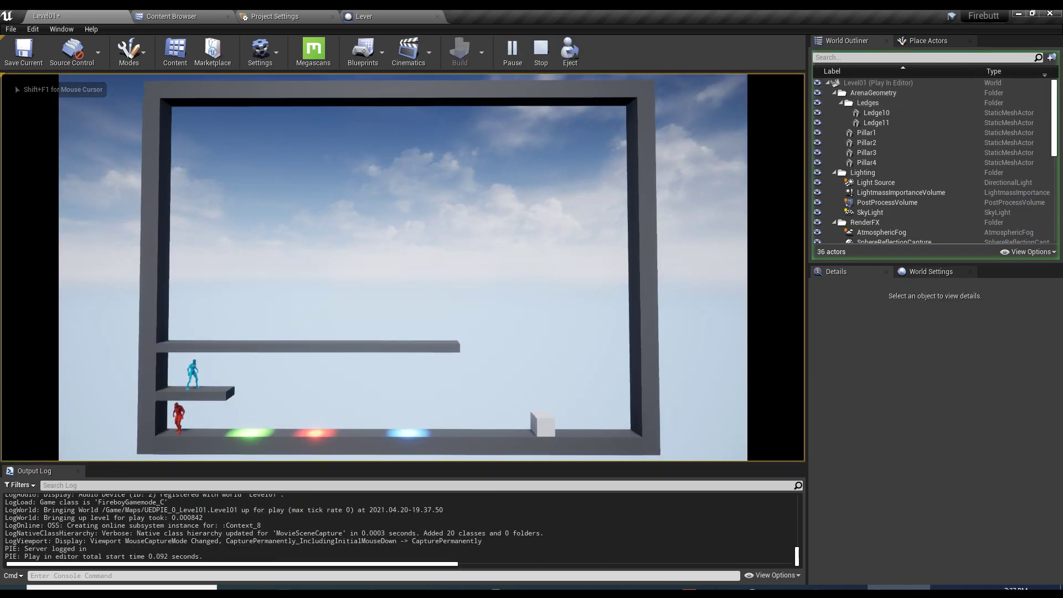
key(Escape)
click(284, 361)
click(156, 415)
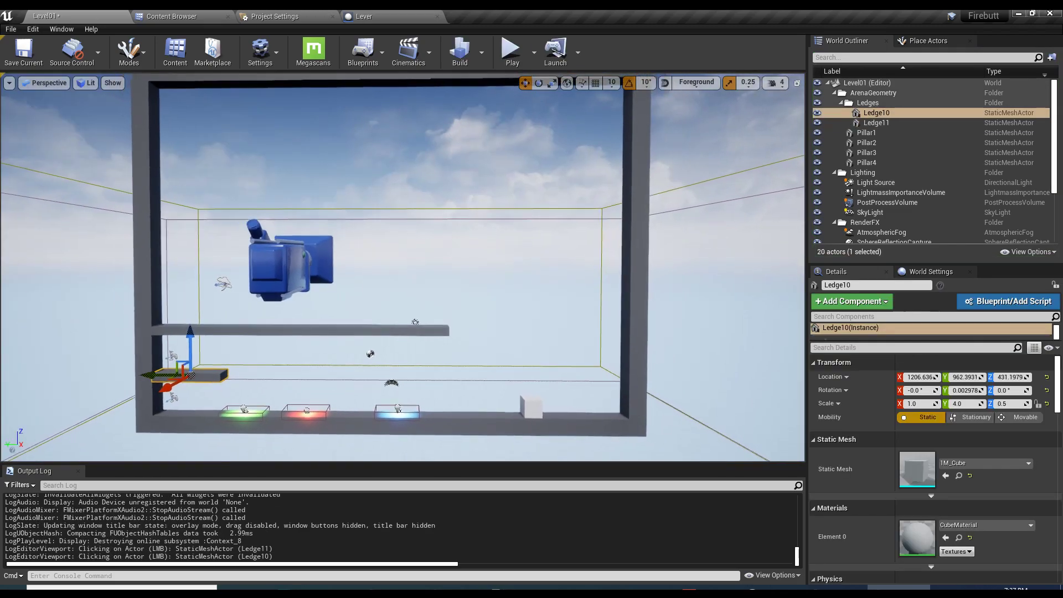
scroll(318, 404, up, 3)
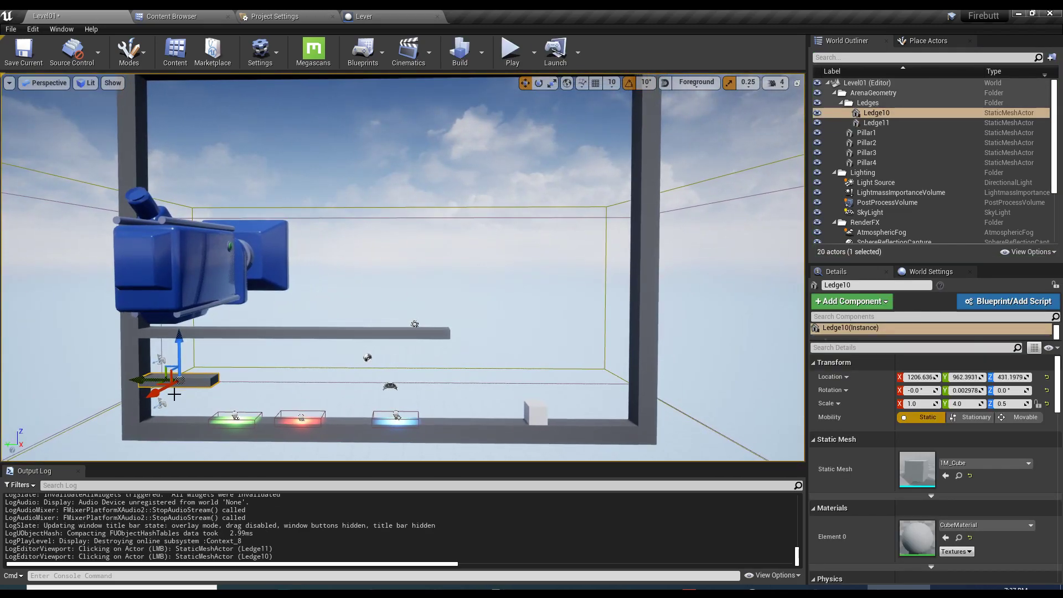
- Duplicate Ledge10 rightward as Ledge12, then stretch and reposition Ledge11 along Y to 24.0
alt+drag(146, 381, 476, 382)
key(r)
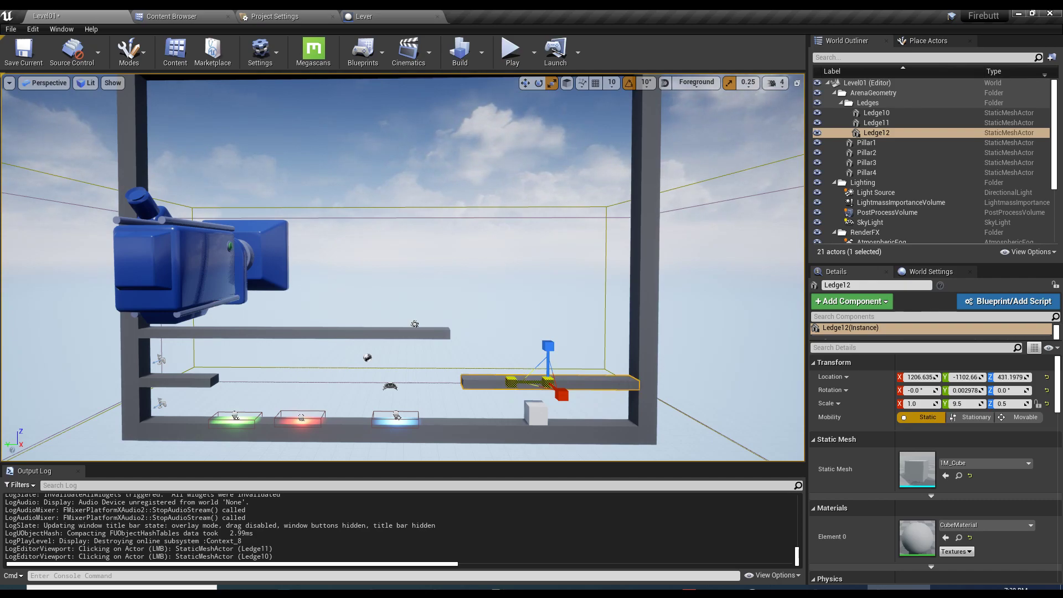
click(435, 332)
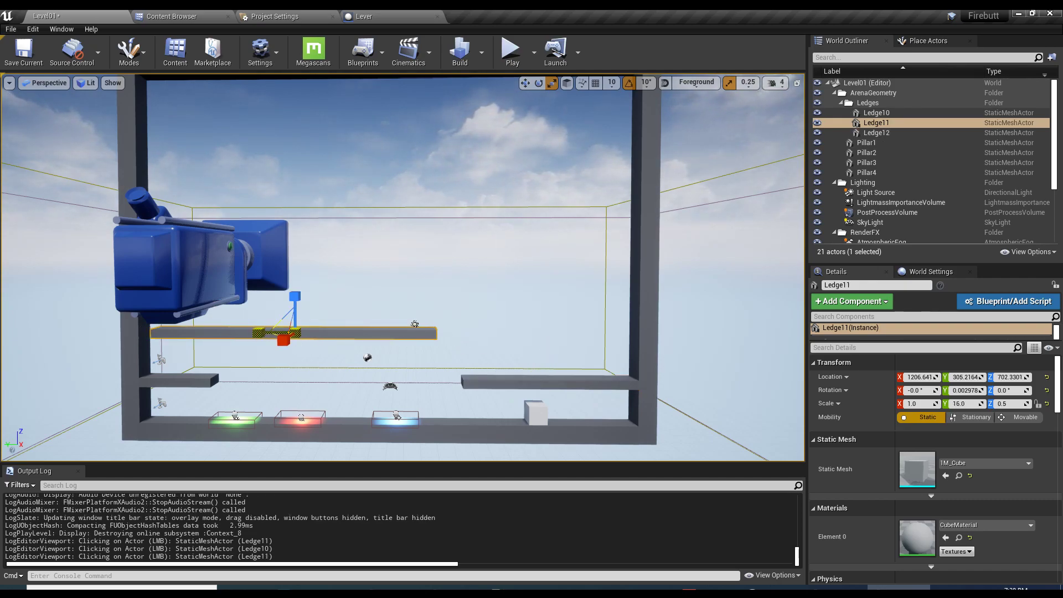
drag(299, 332, 332, 332)
drag(254, 333, 352, 340)
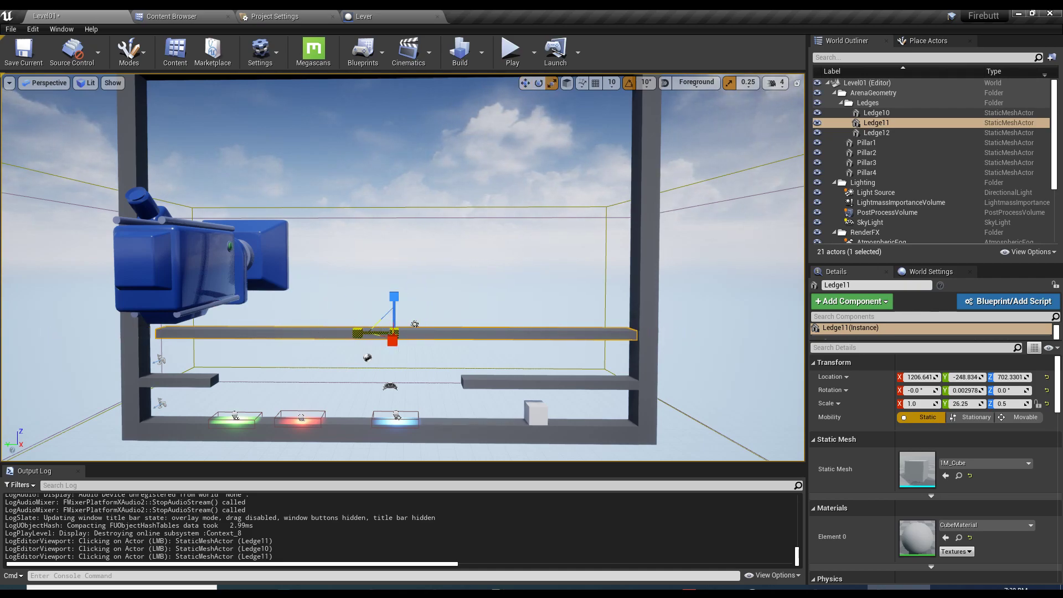
drag(347, 336, 310, 335)
right_drag(310, 336, 266, 332)
- Raise the Lever cube to ledge height and slide it onto the right ledge
click(484, 374)
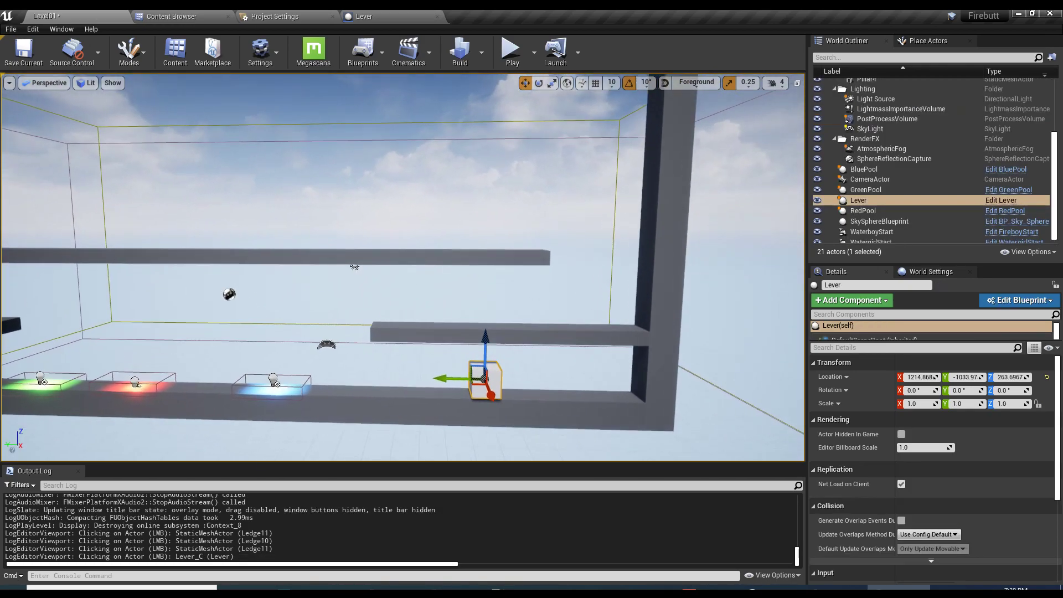
drag(488, 357, 485, 283)
right_drag(486, 283, 484, 247)
right_drag(476, 249, 382, 275)
drag(382, 276, 313, 276)
- Pull the Lever blueprint editor out into its own floating window
right_drag(313, 275, 360, 141)
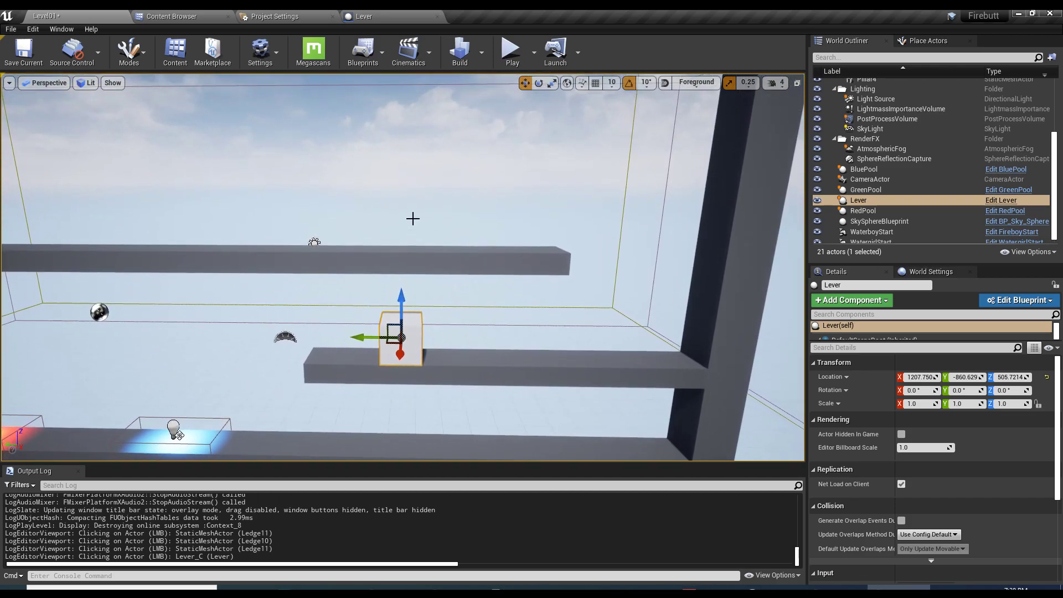
click(382, 16)
drag(393, 15, 525, 200)
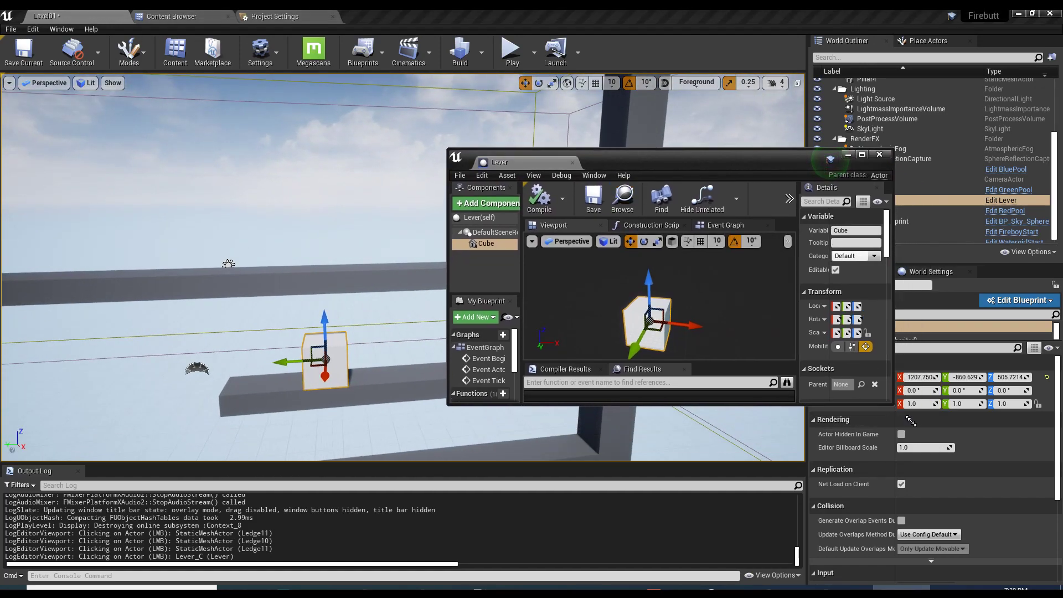
- Enlarge the floating Lever window, lower the cube onto the ledge, then compile and save
drag(889, 405, 983, 527)
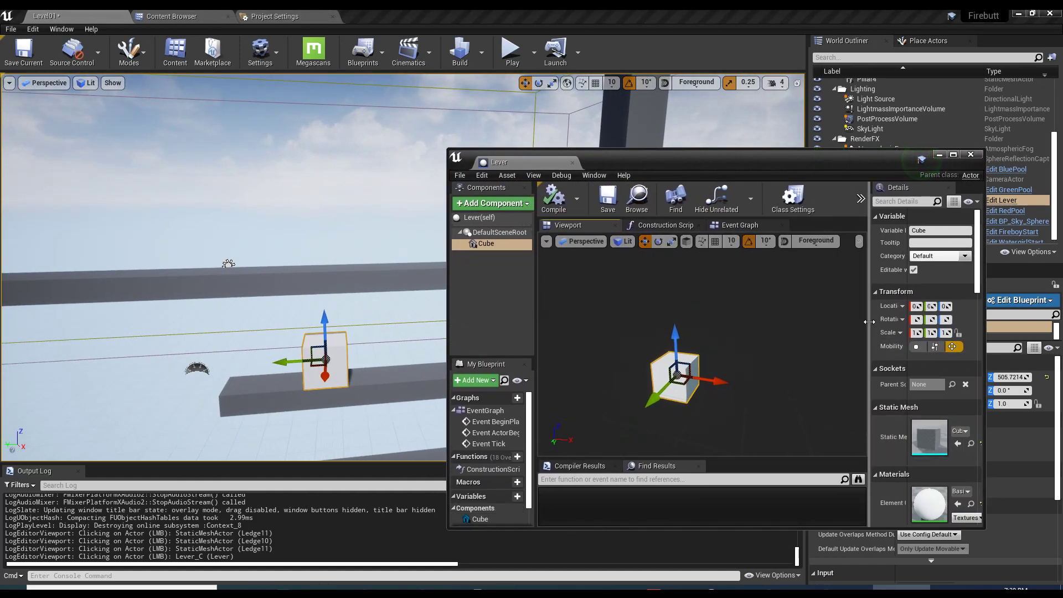
drag(869, 322, 774, 328)
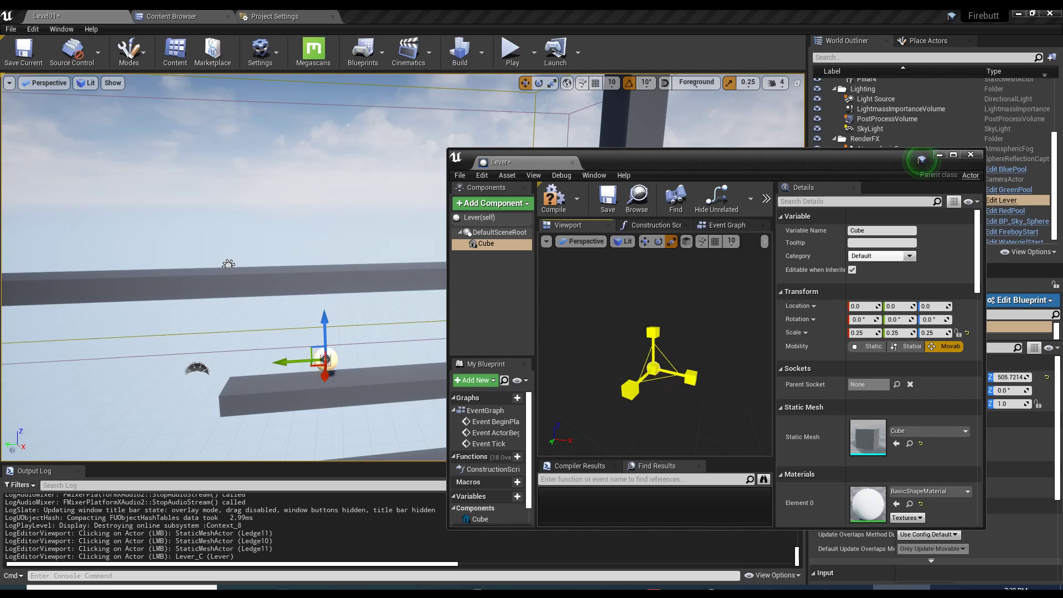
scroll(318, 303, up, 5)
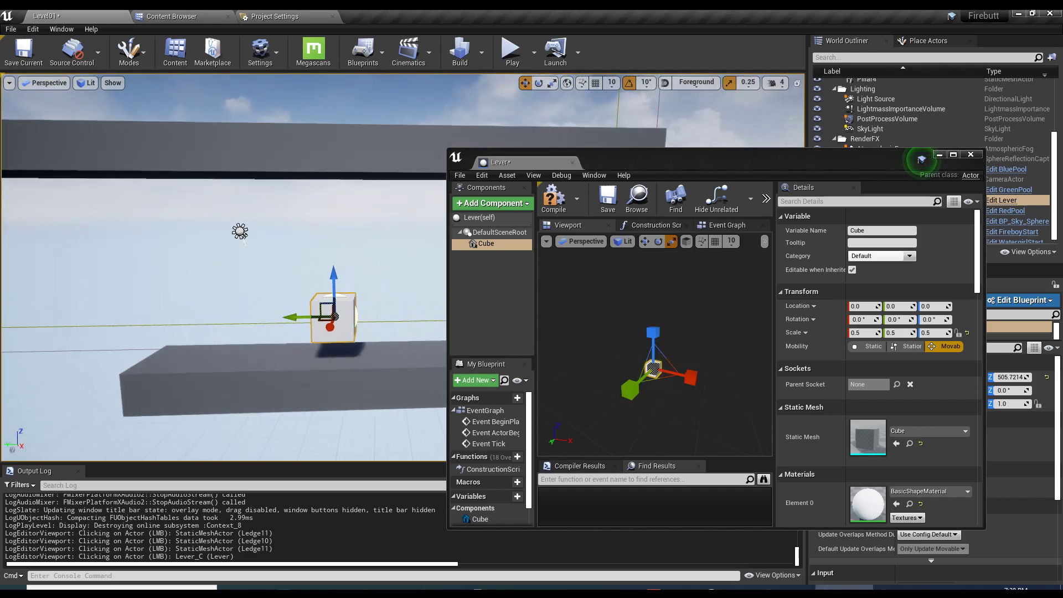
drag(319, 303, 322, 326)
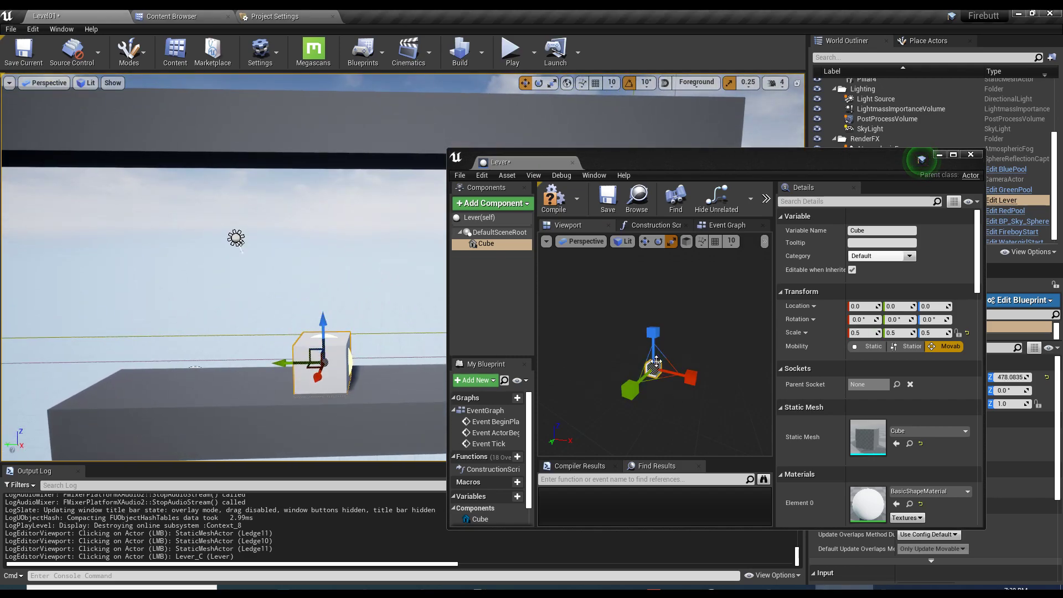
click(553, 199)
click(609, 201)
- Reselect the Cube component, nudge it slightly lower, and compile and save again
right_drag(332, 249, 277, 267)
click(503, 254)
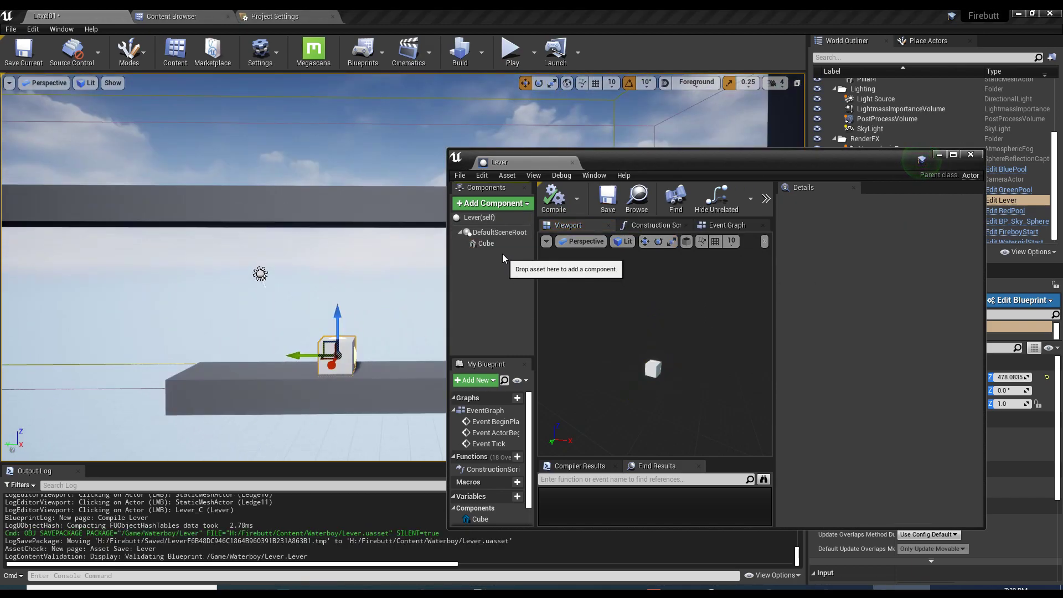
click(505, 244)
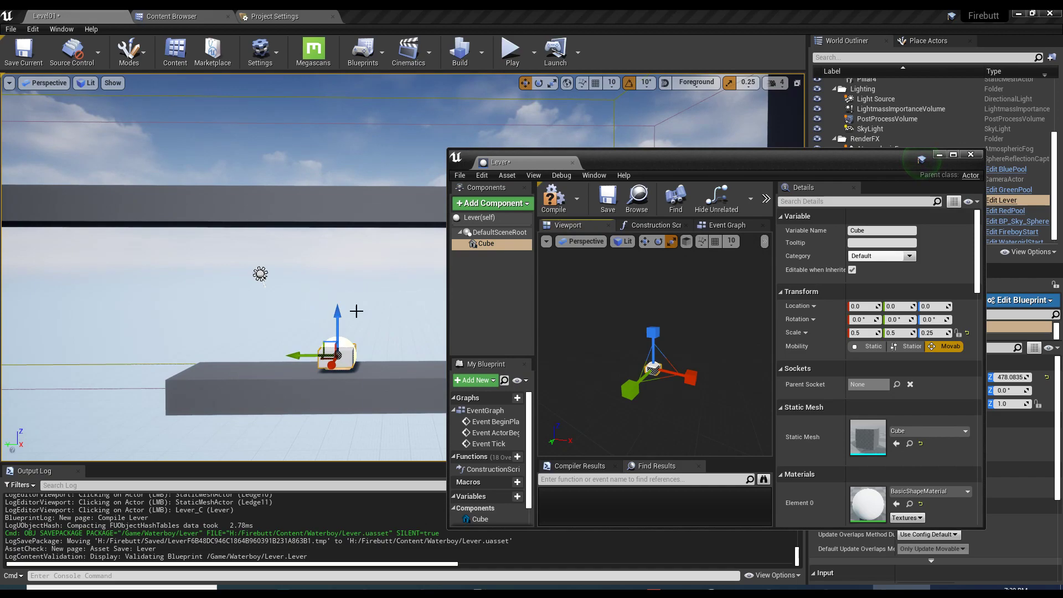
drag(337, 315, 337, 319)
click(553, 197)
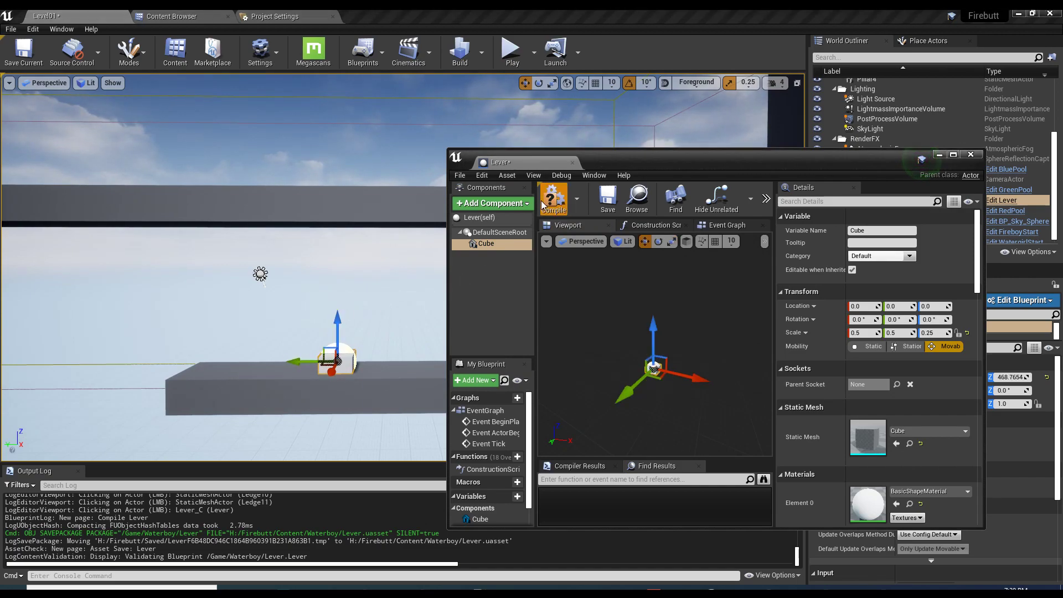
click(493, 203)
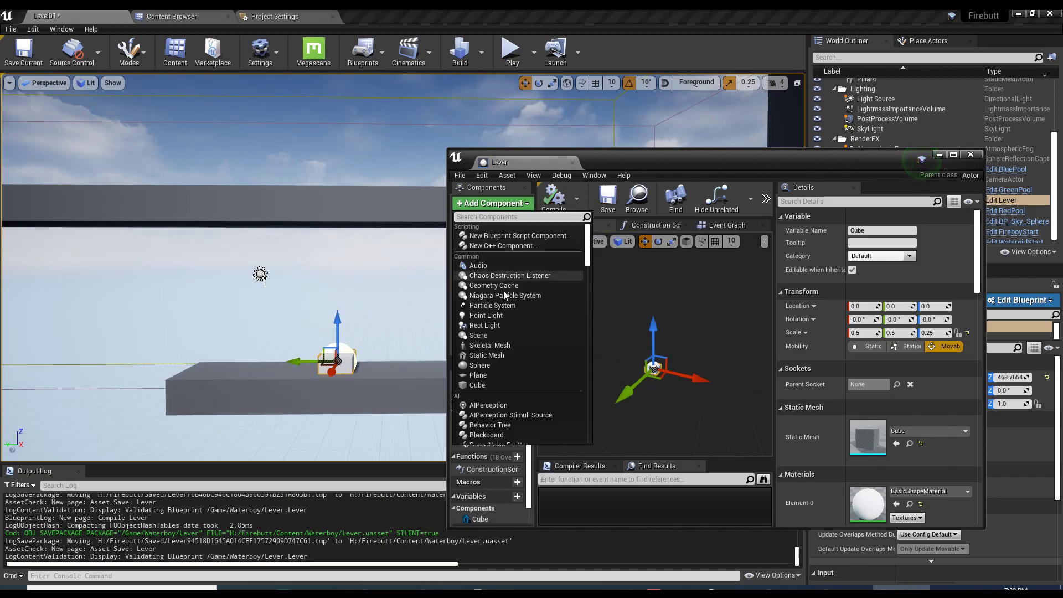
- Add a second cube component under Cube, keeping its default name
click(493, 384)
key(Return)
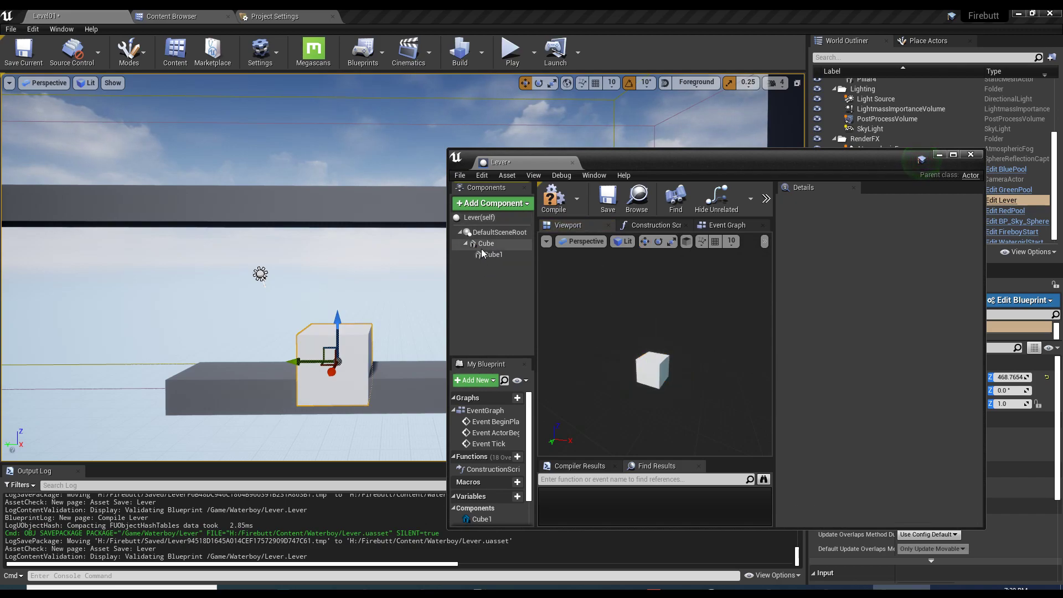
drag(398, 302, 396, 287)
mouse_move(396, 288)
right_down()
mouse_move(91, 251)
mouse_move(415, 297)
right_up()
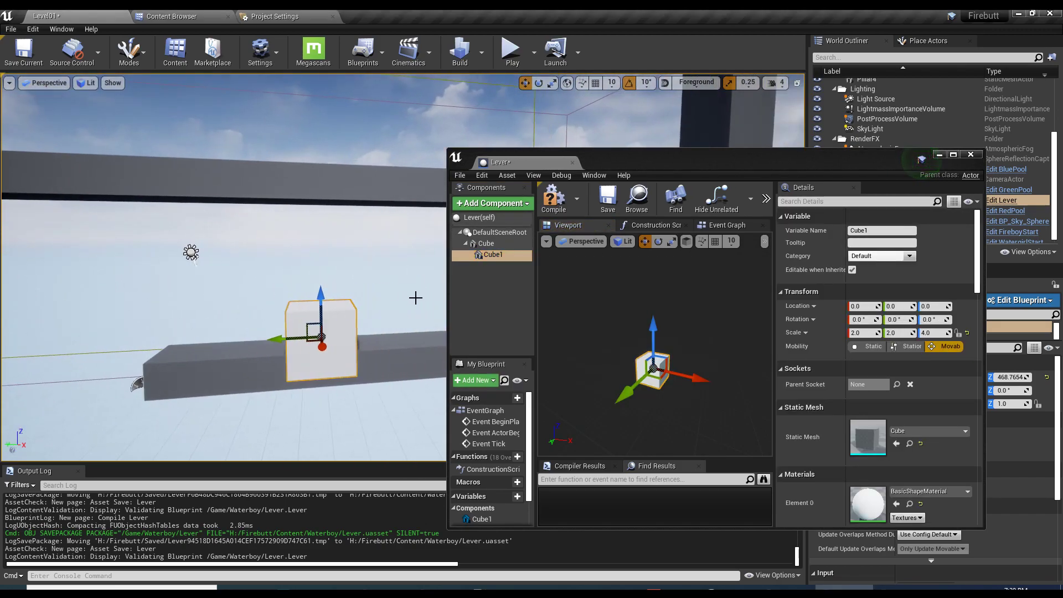
key(r)
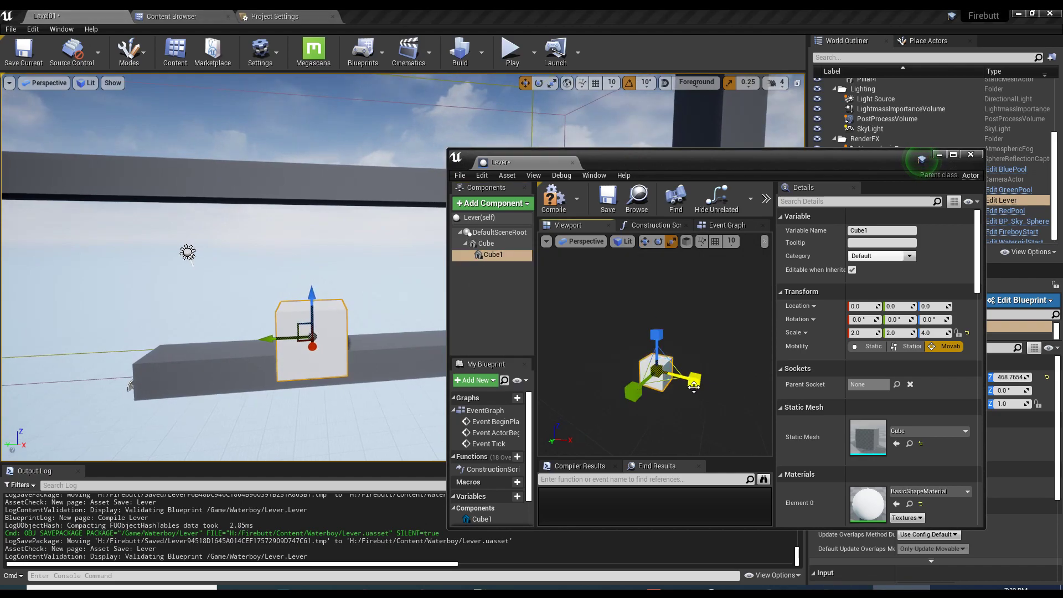
- Rename the new cube component to Handle and turn off scale snapping
click(496, 255)
text(Handle)
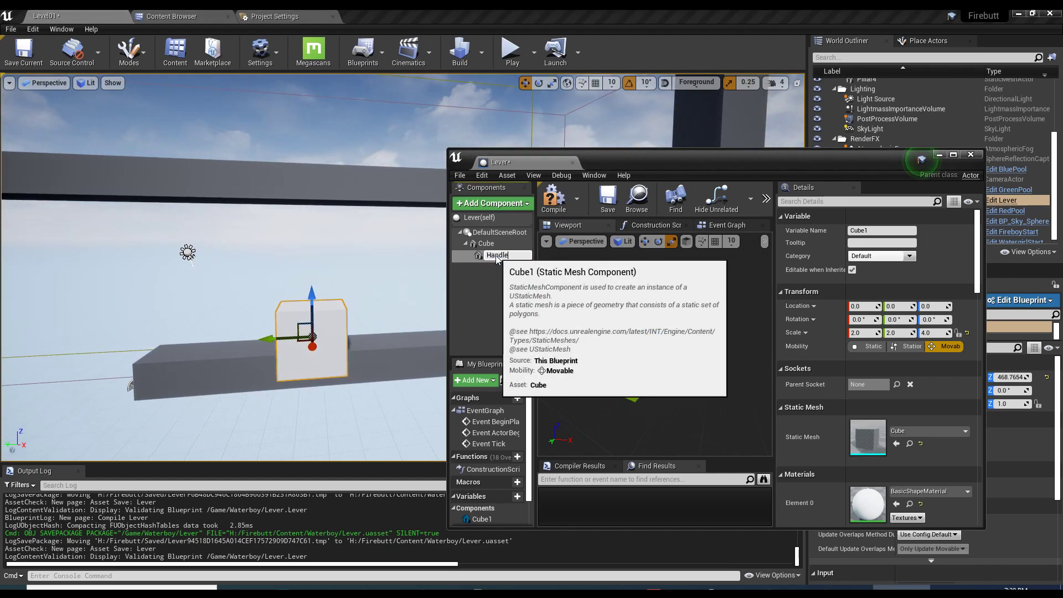
key(Return)
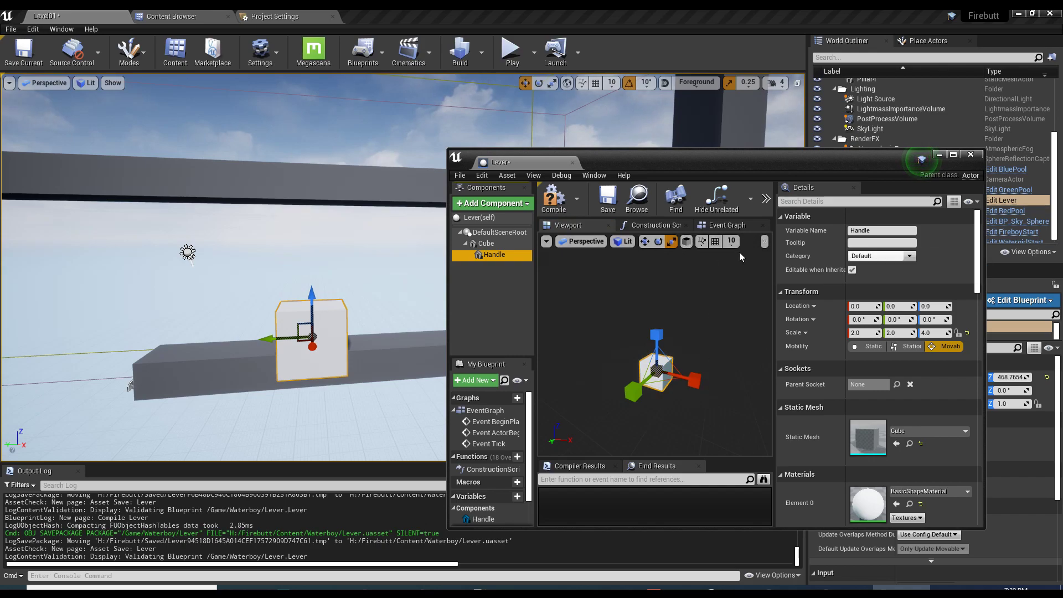
drag(773, 246, 934, 246)
click(865, 241)
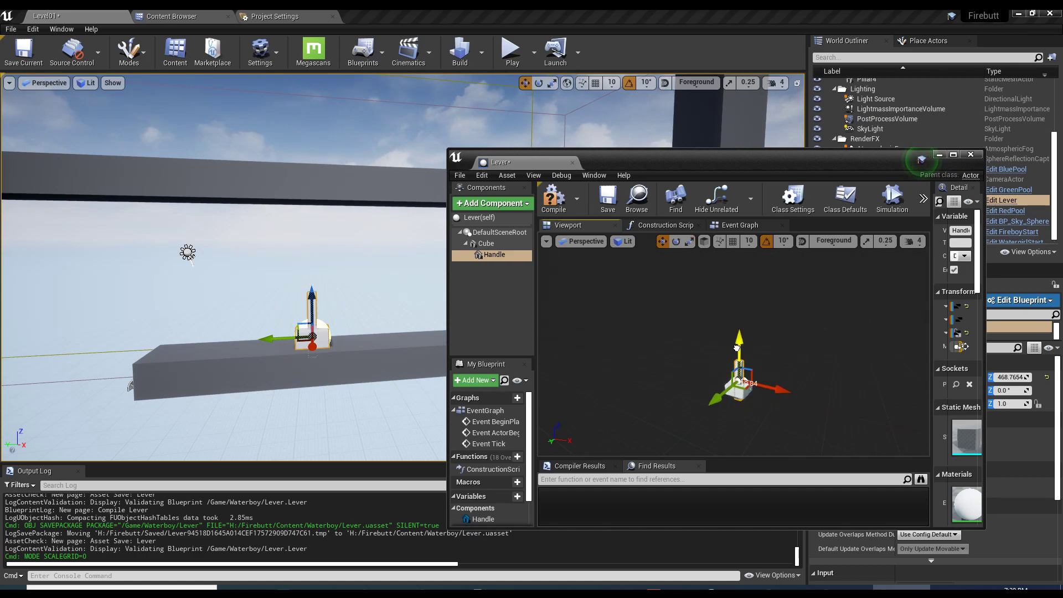
- Pitch and roll the Handle so it tilts sideways, then slide it along Y
click(312, 332)
key(f)
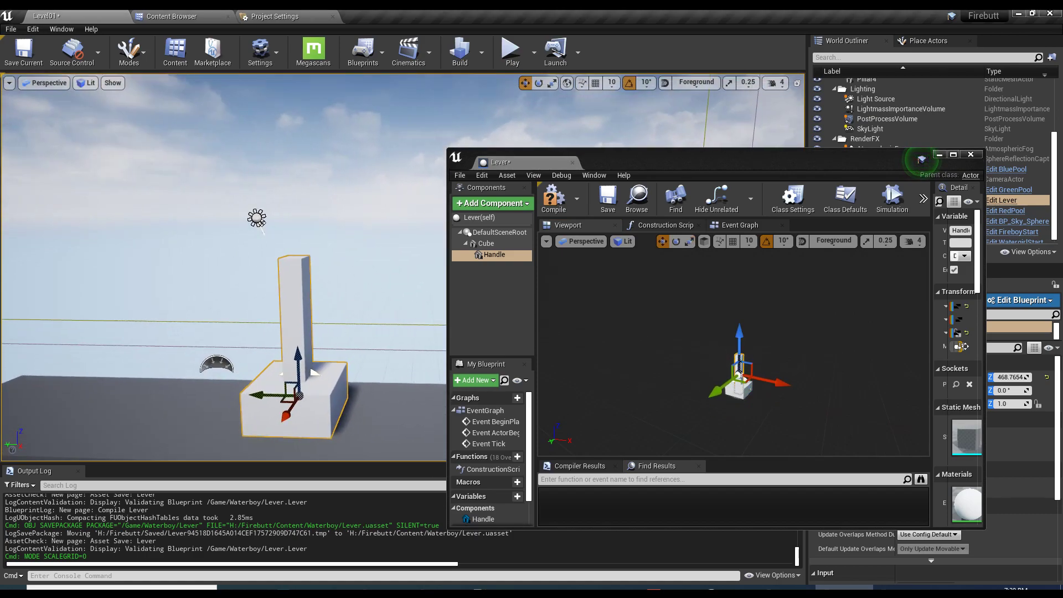
key(e)
drag(808, 393, 808, 393)
drag(743, 313, 716, 343)
key(w)
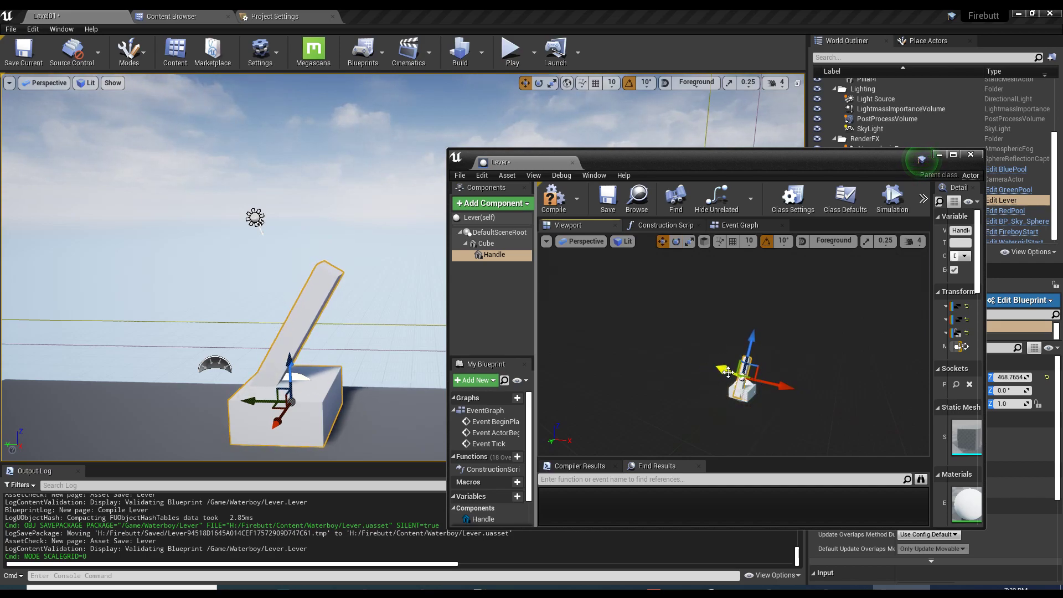
drag(728, 371, 740, 363)
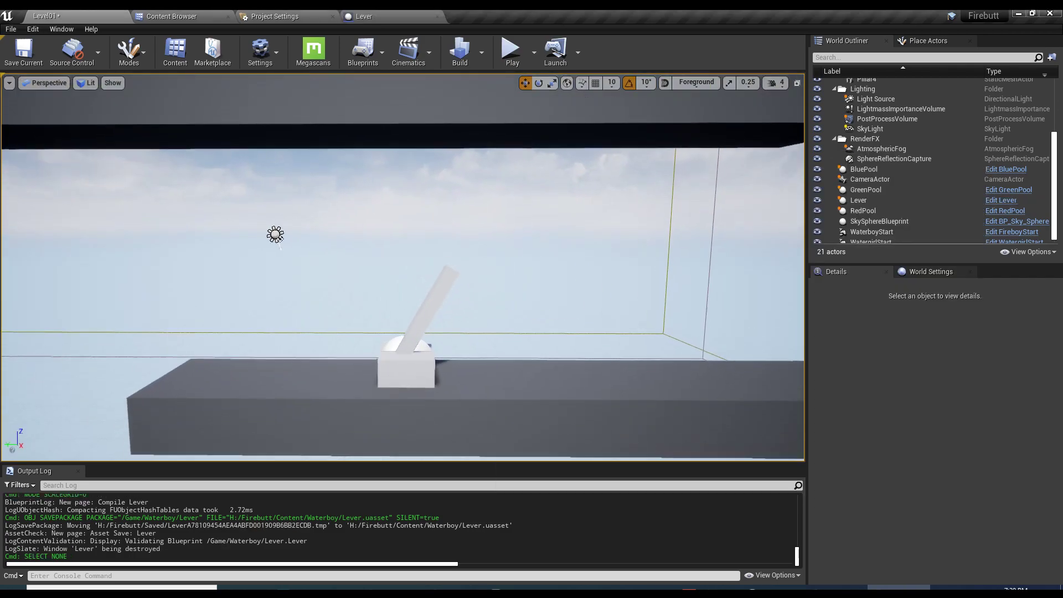
- Dock the Lever blueprint window back into the main editor's tab bar
right_drag(387, 249, 393, 365)
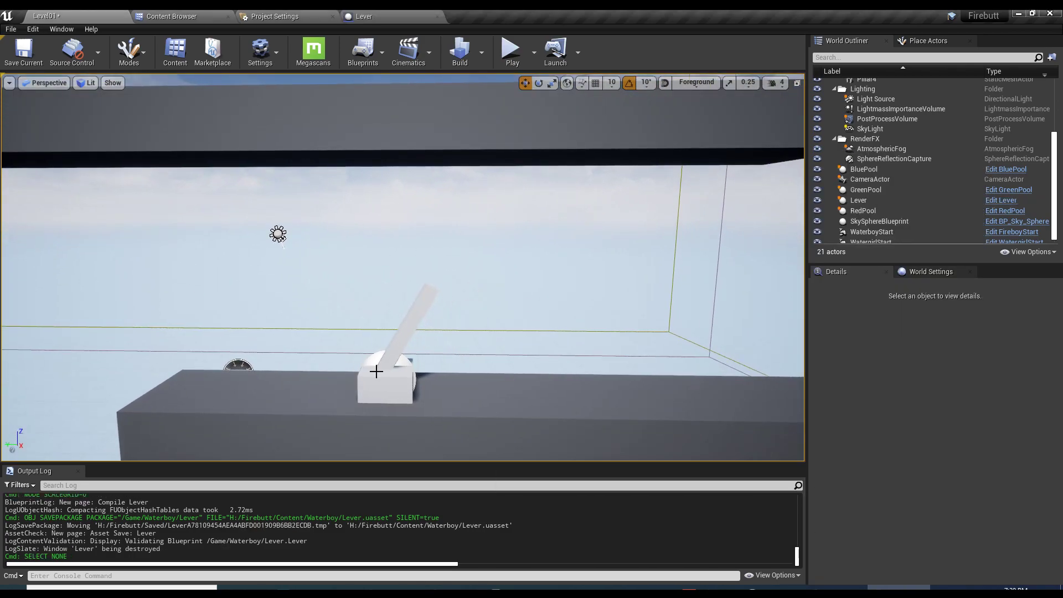
scroll(317, 373, down, 5)
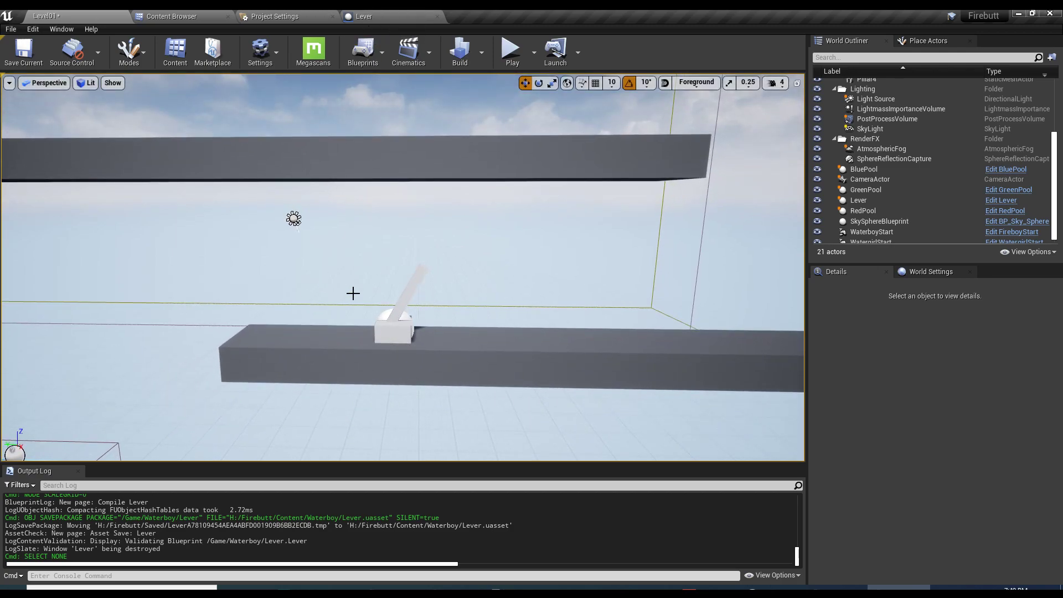
click(381, 17)
- Rotate the Handle with the rotation gizmo, trying roughly 30 and -60 degree tilts
key(e)
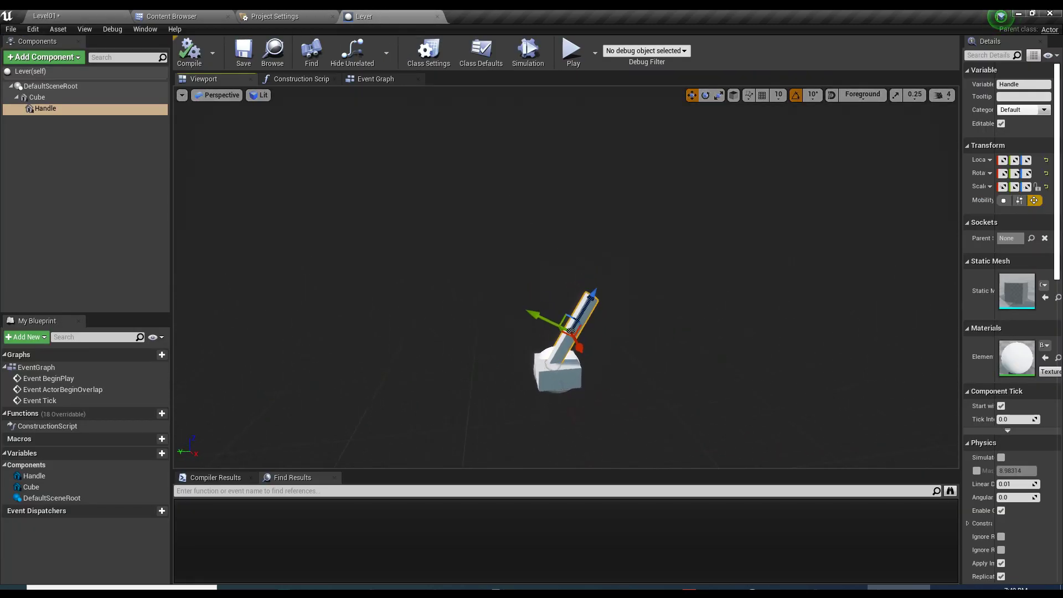
drag(626, 310, 613, 323)
drag(526, 301, 511, 355)
key(w)
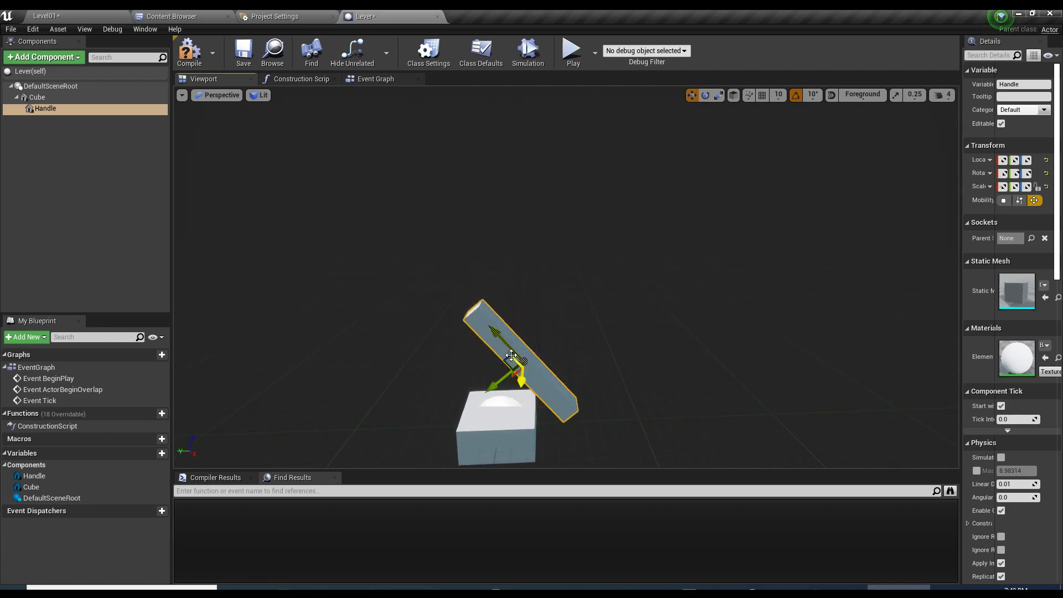
key(ctrl+grave)
key(e)
drag(520, 318, 532, 298)
key(w)
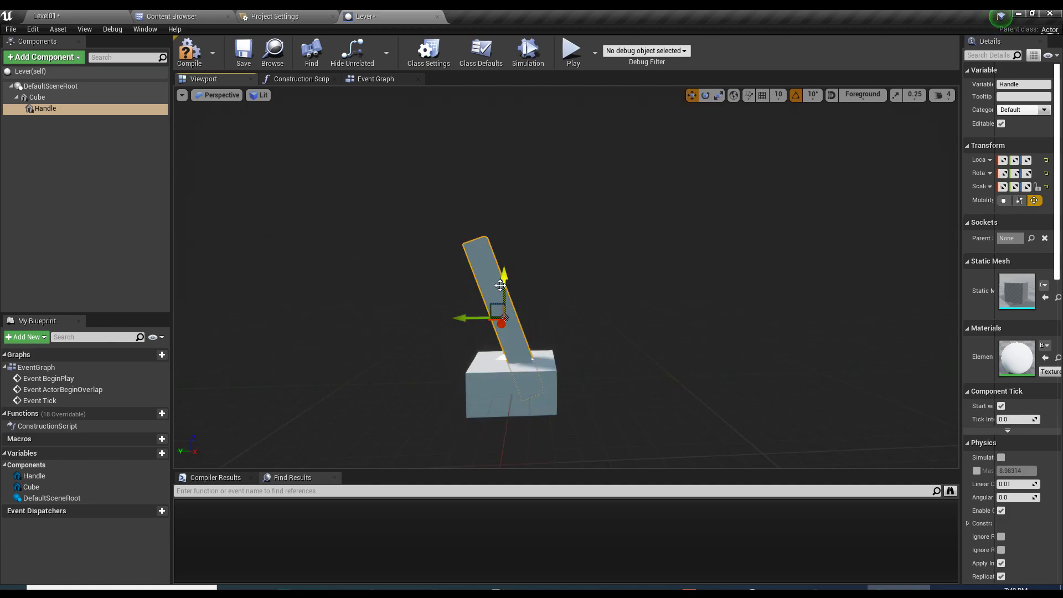
key(e)
key(w)
key(e)
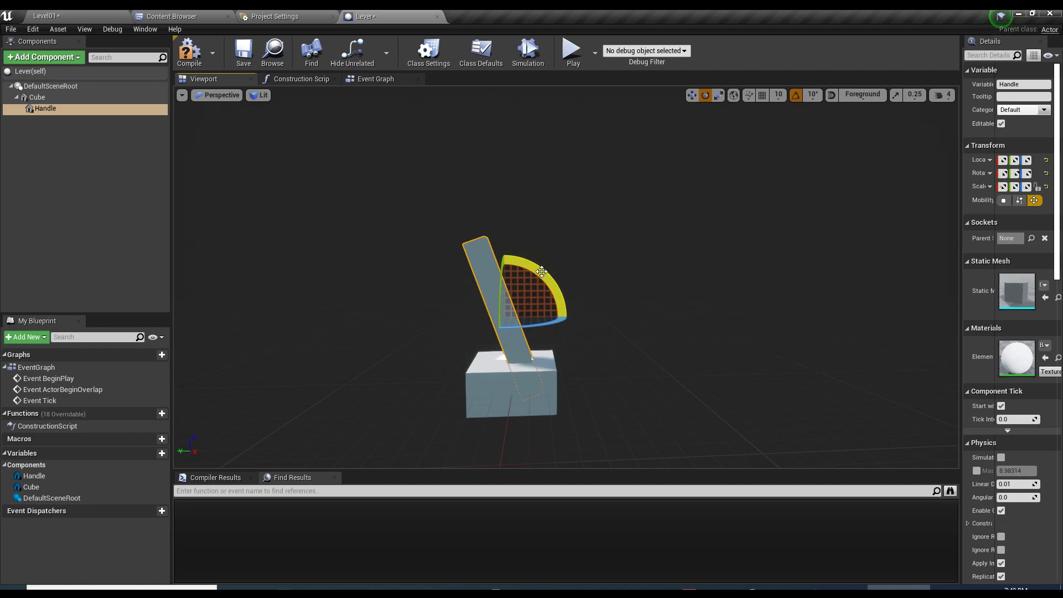
- Set the Handle's X rotation to 25 and compile and save the blueprint
click(47, 16)
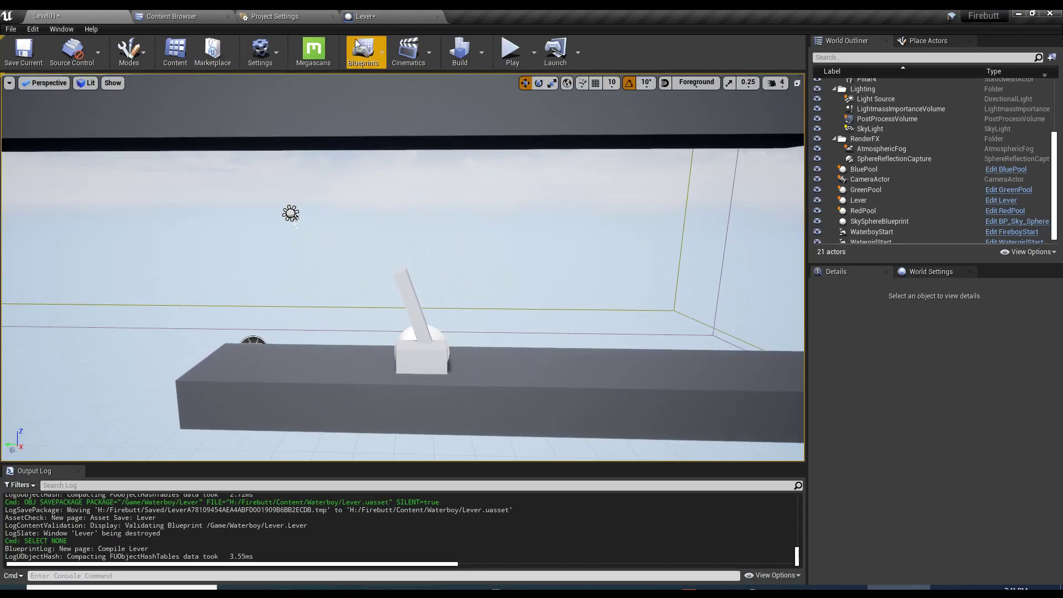
click(388, 16)
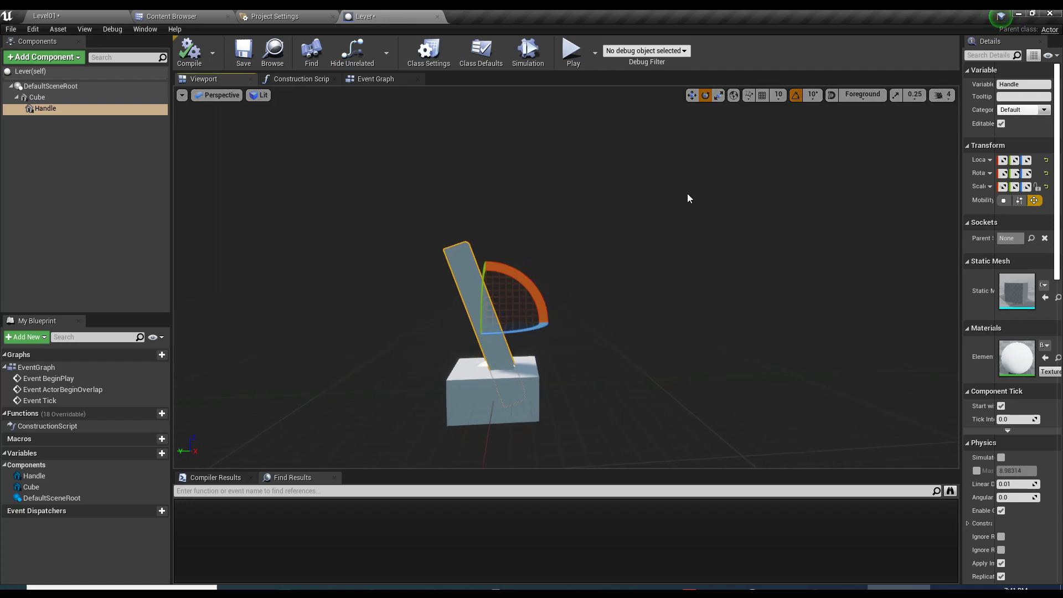
drag(962, 176, 747, 176)
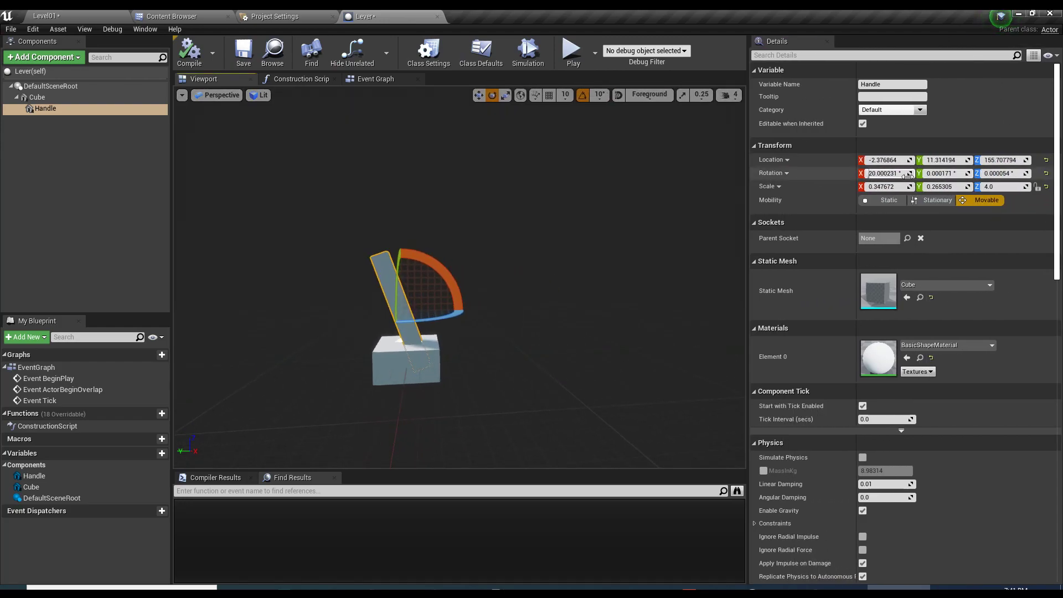
drag(440, 264, 429, 260)
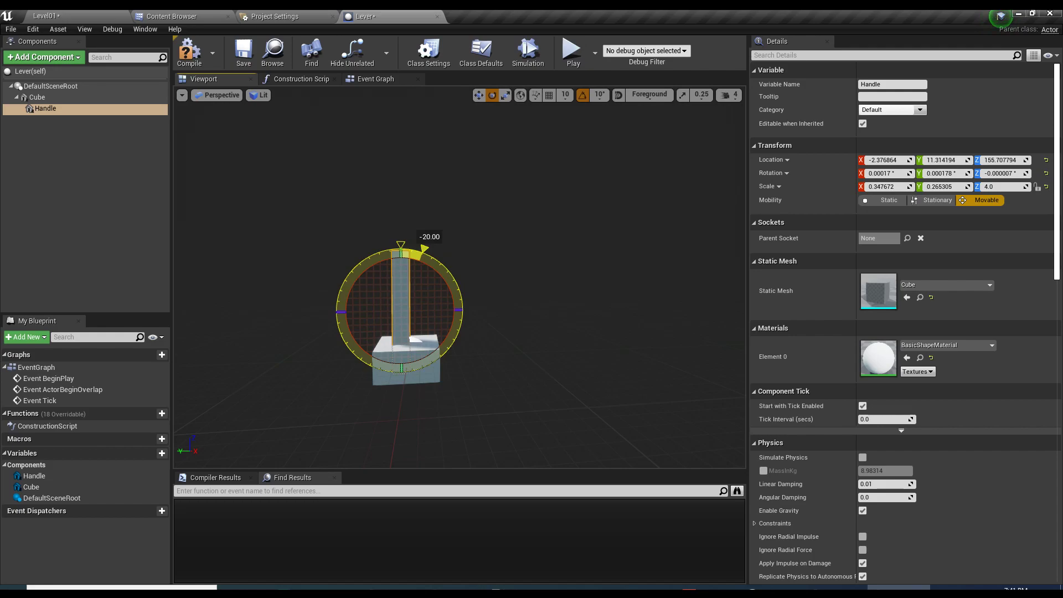
click(885, 176)
text(25)
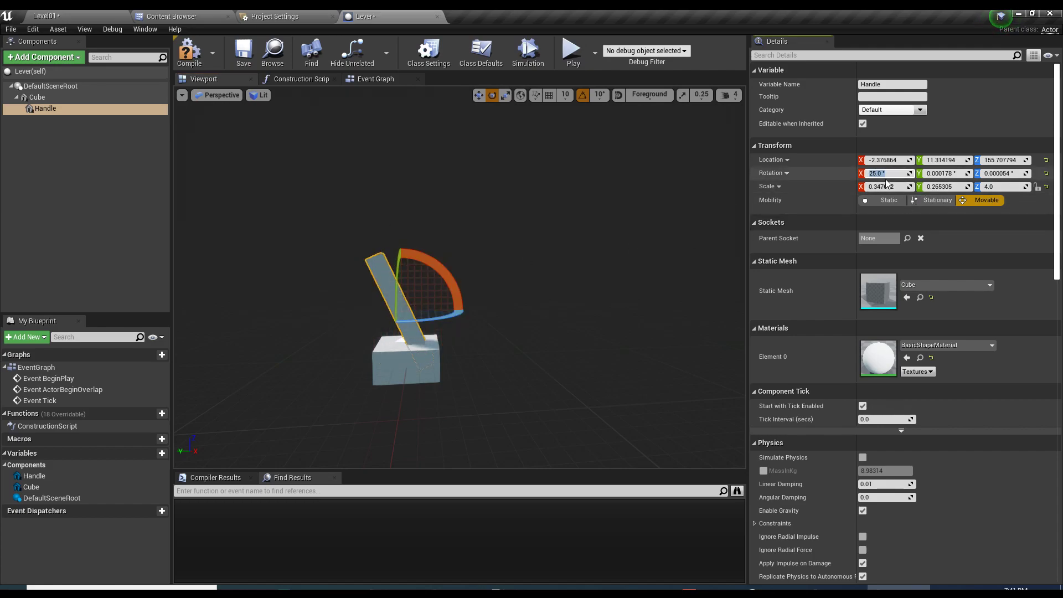
key(Return)
key(ctrl+s)
- Try repositioning the Handle, then undo back to its 25 degree tilt
drag(875, 163, 885, 164)
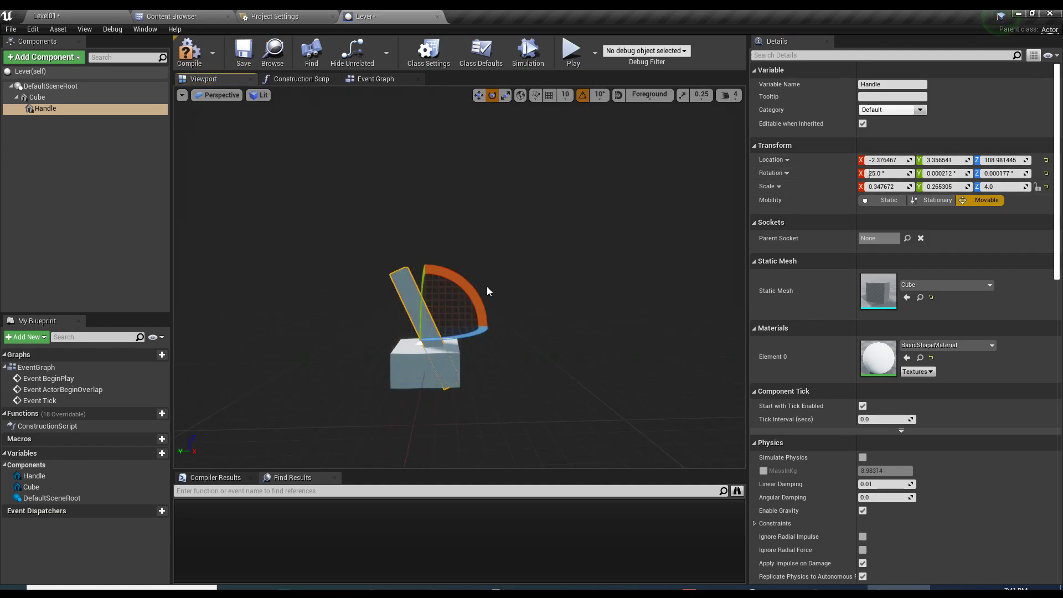
drag(487, 291, 454, 282)
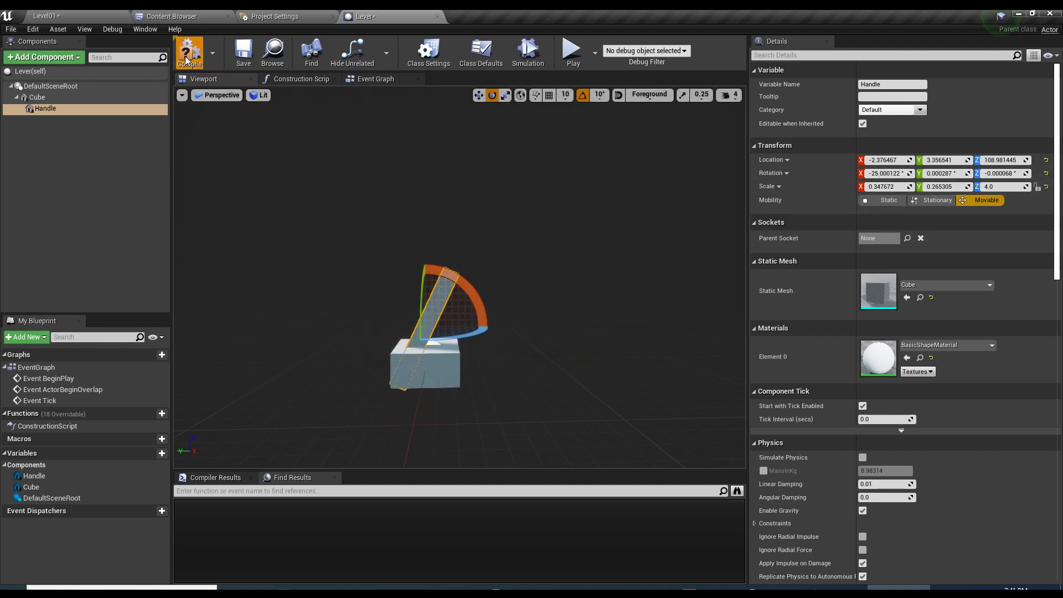
click(243, 53)
key(ctrl+z)
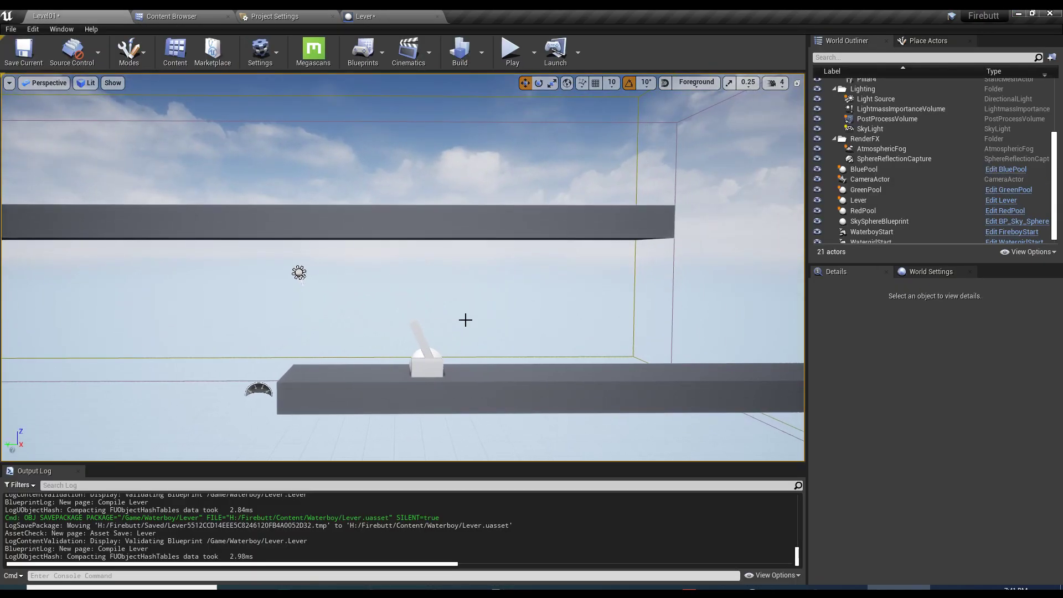
key(ctrl+z)
- Assign the BasicAsset01 material to the Handle, compile, and save everything
click(921, 345)
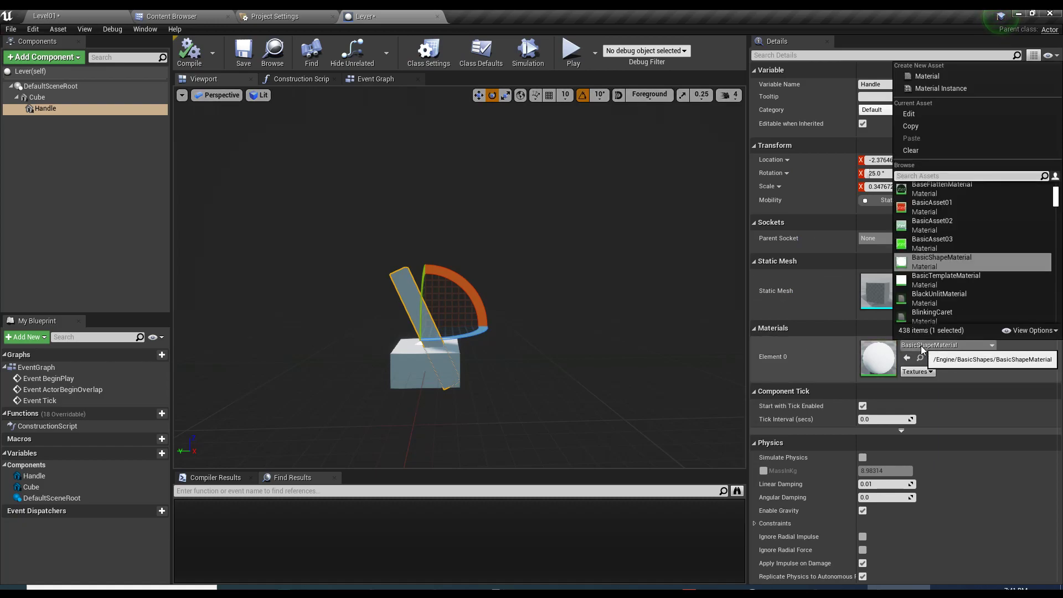
click(921, 203)
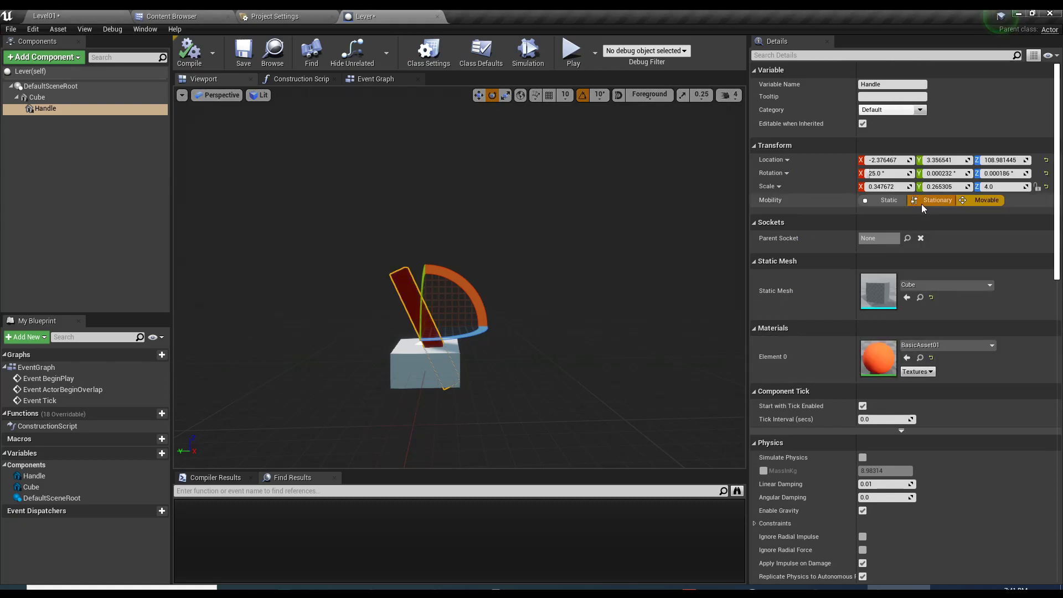
click(186, 54)
click(49, 16)
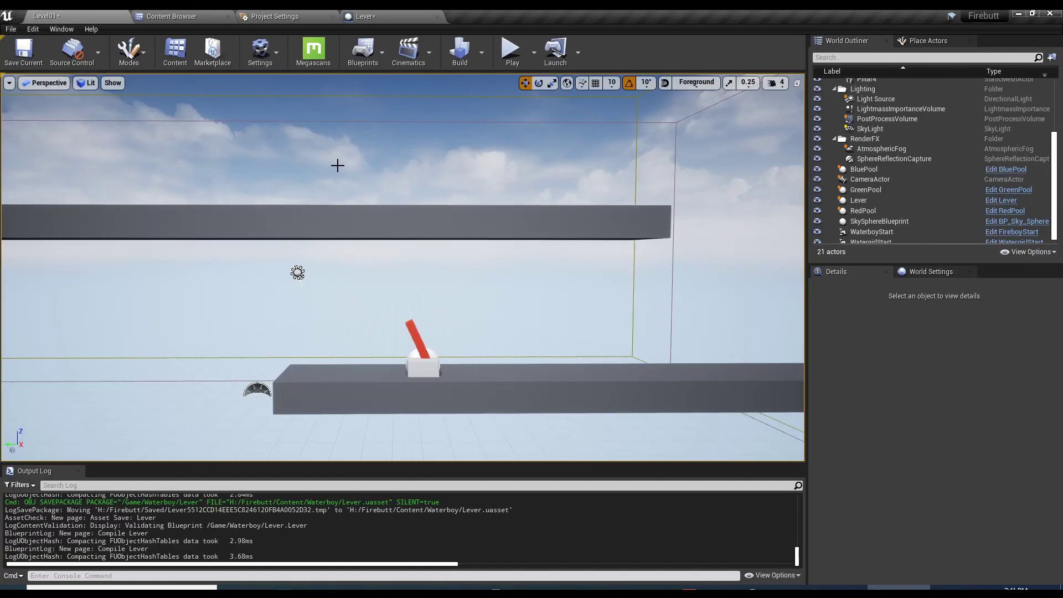
key(ctrl+shift+s)
right_drag(443, 133, 442, 133)
- Add a Box Collision component to the Lever blueprint
click(364, 16)
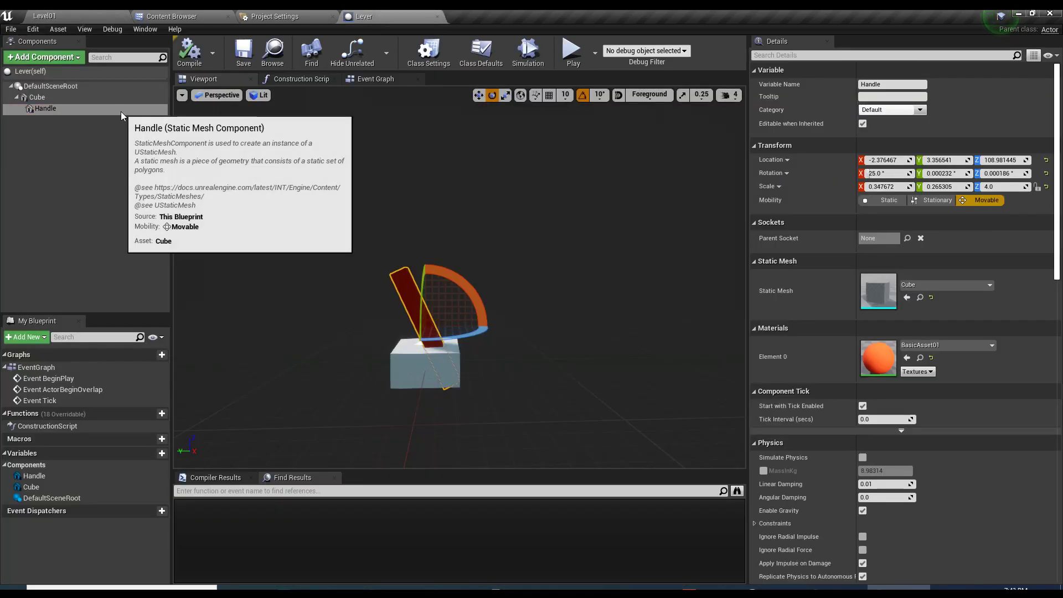
click(45, 57)
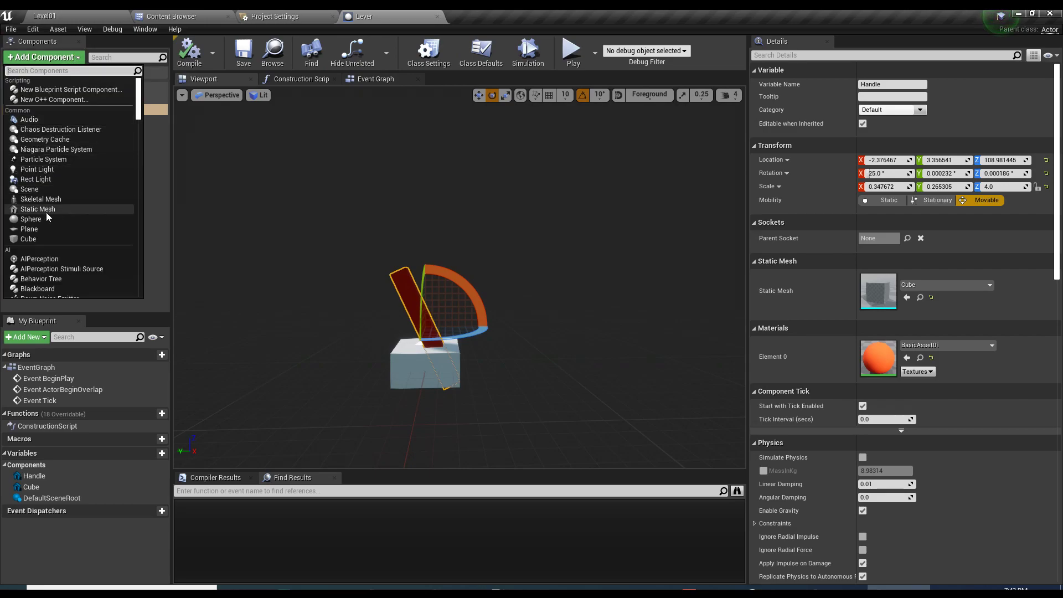
text(c)
key(BackSpace)
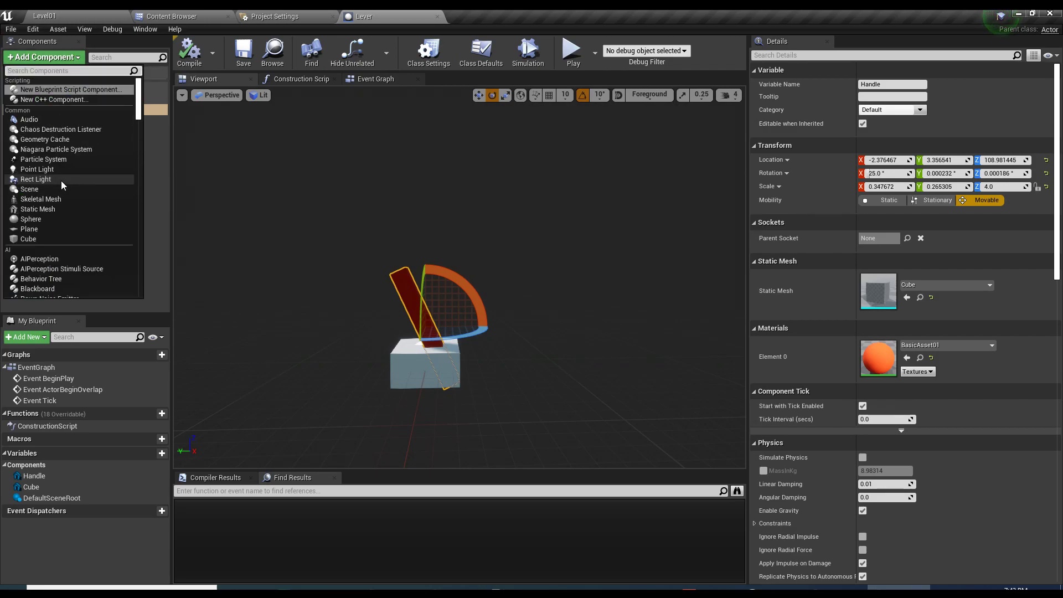
click(61, 180)
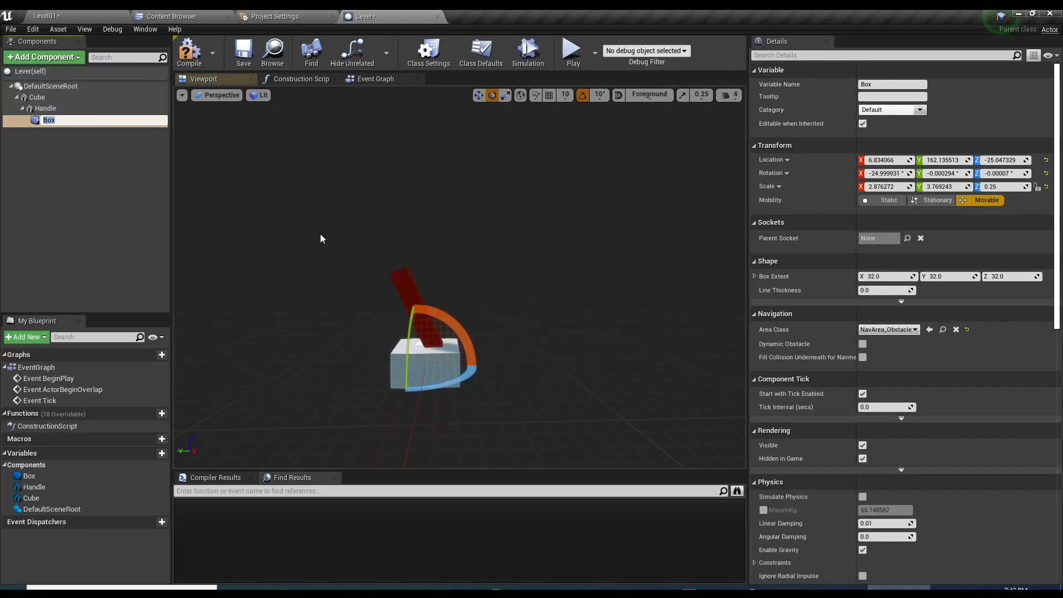
- Attach Box under DefaultSceneRoot and reset its location to zero
drag(49, 120, 38, 84)
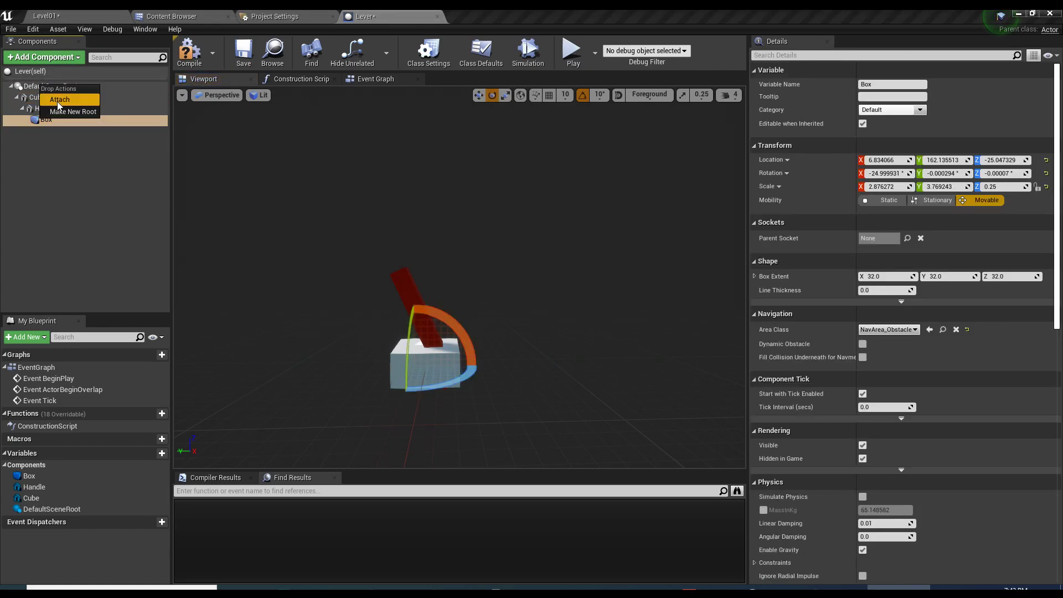
click(57, 100)
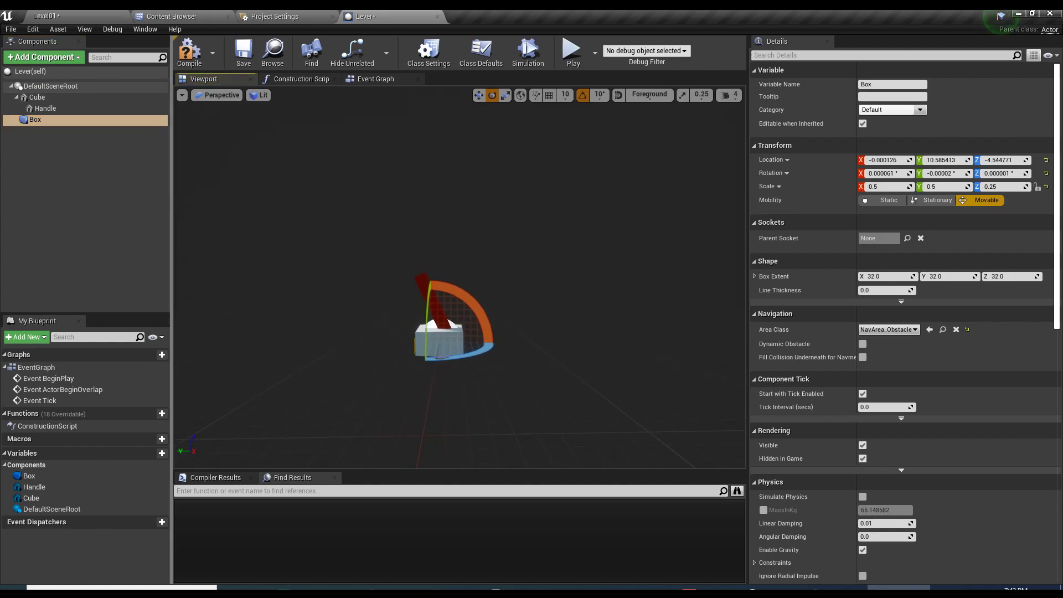
click(479, 94)
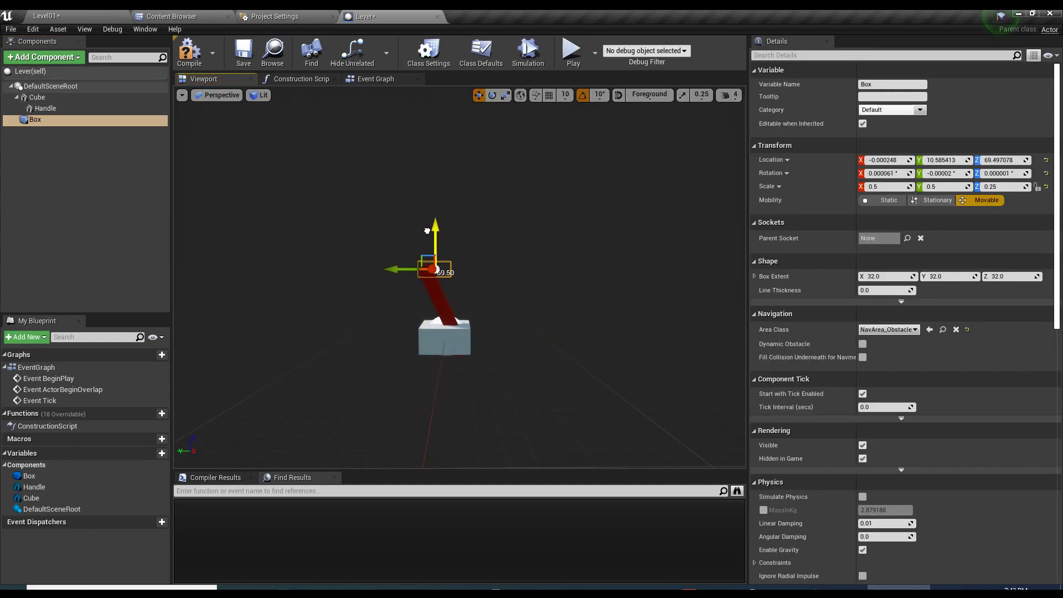
click(1045, 160)
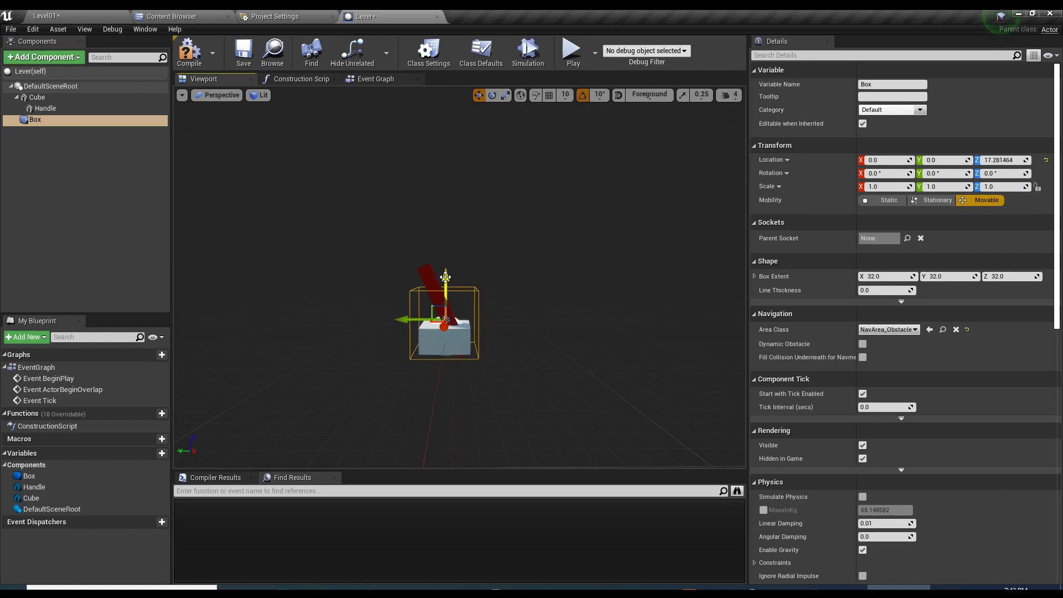
- Widen the Box along Y and shift it around the lever base, then save all
middle_drag(445, 277, 452, 292)
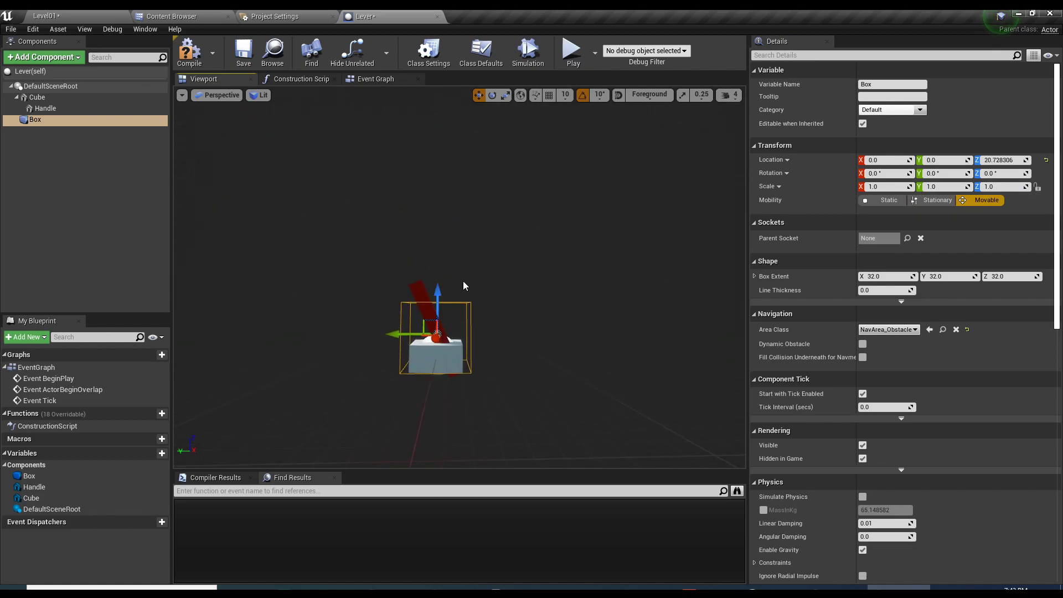
key(f)
mouse_move(464, 285)
alt+mouse_down()
mouse_move(483, 285)
mouse_move(462, 292)
alt+mouse_up()
key(r)
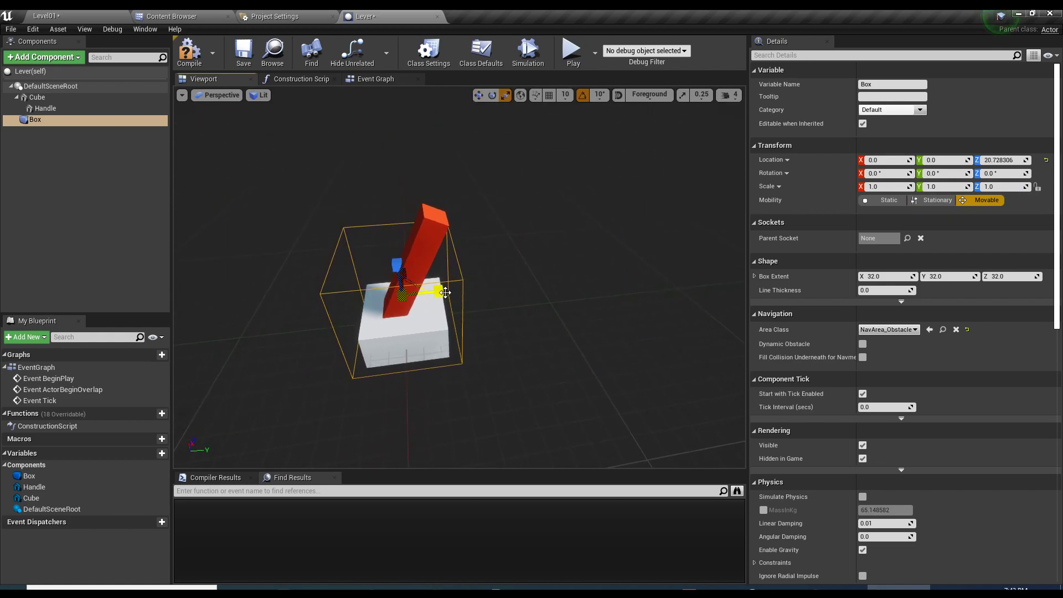
scroll(426, 277, down, 4)
middle_drag(427, 260, 570, 332)
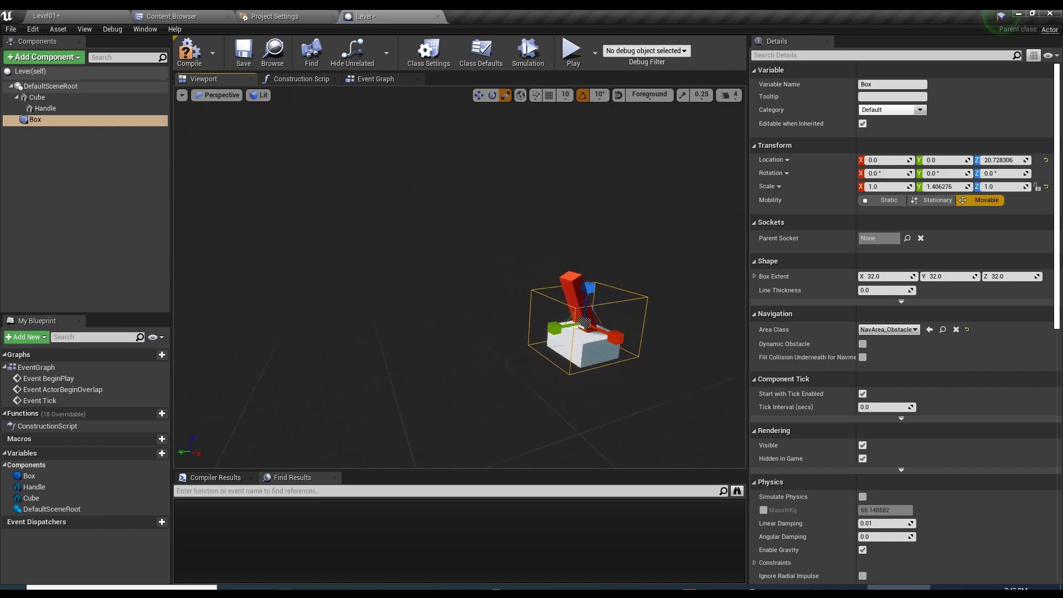
key(w)
drag(531, 320, 526, 320)
middle_drag(597, 251, 494, 242)
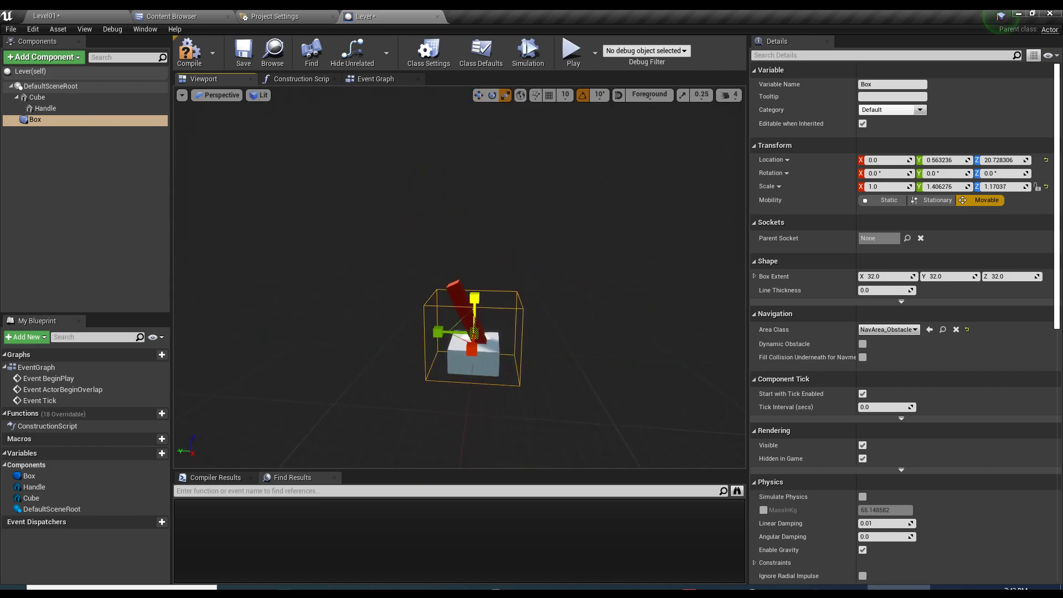
key(w)
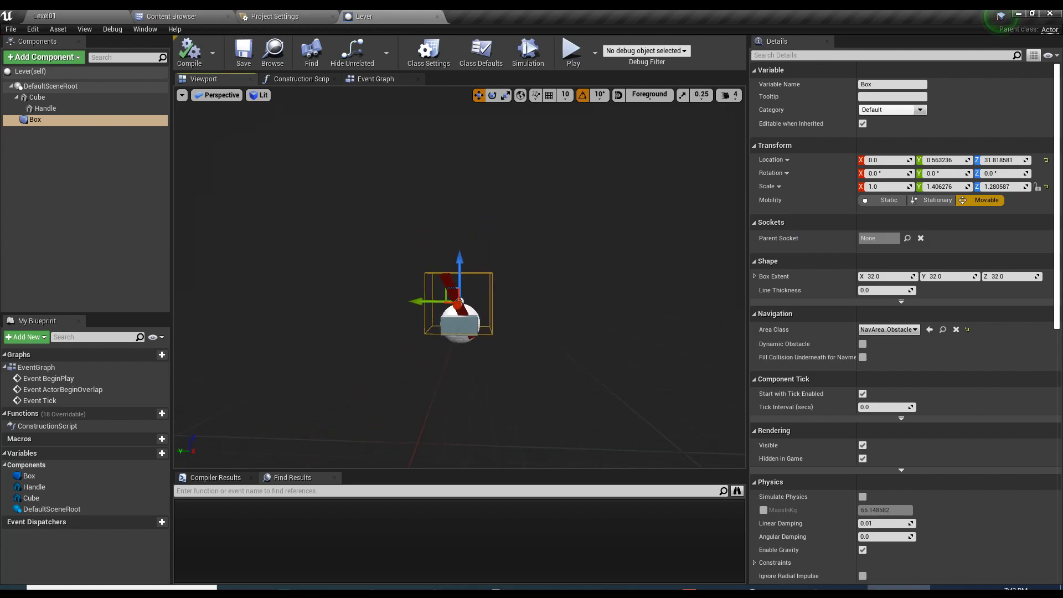
key(ctrl+shift+s)
- Add a cube component under DefaultSceneRoot and rename it Platform
click(51, 86)
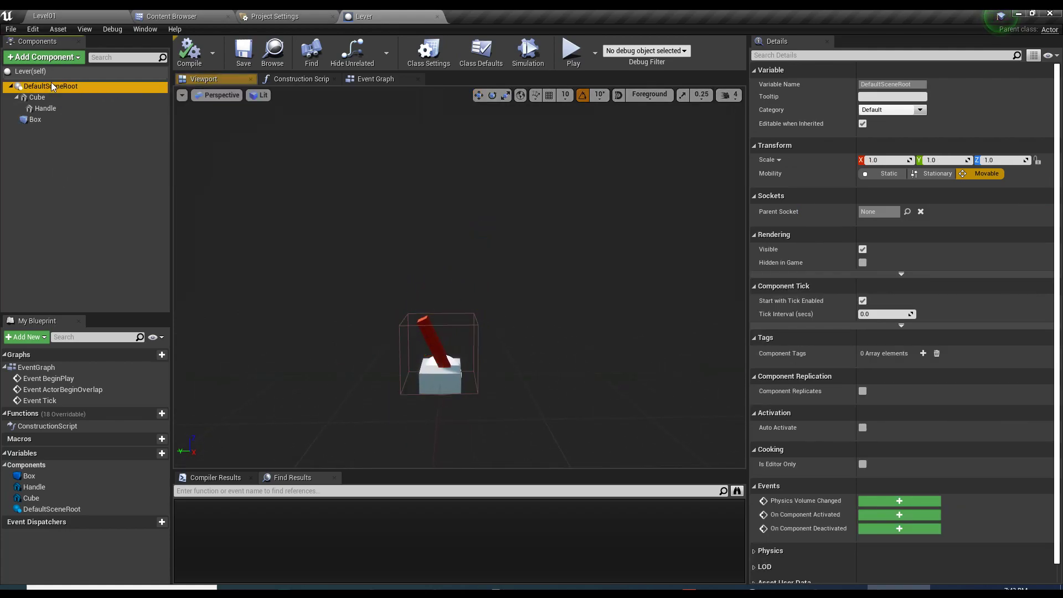
click(44, 57)
click(42, 238)
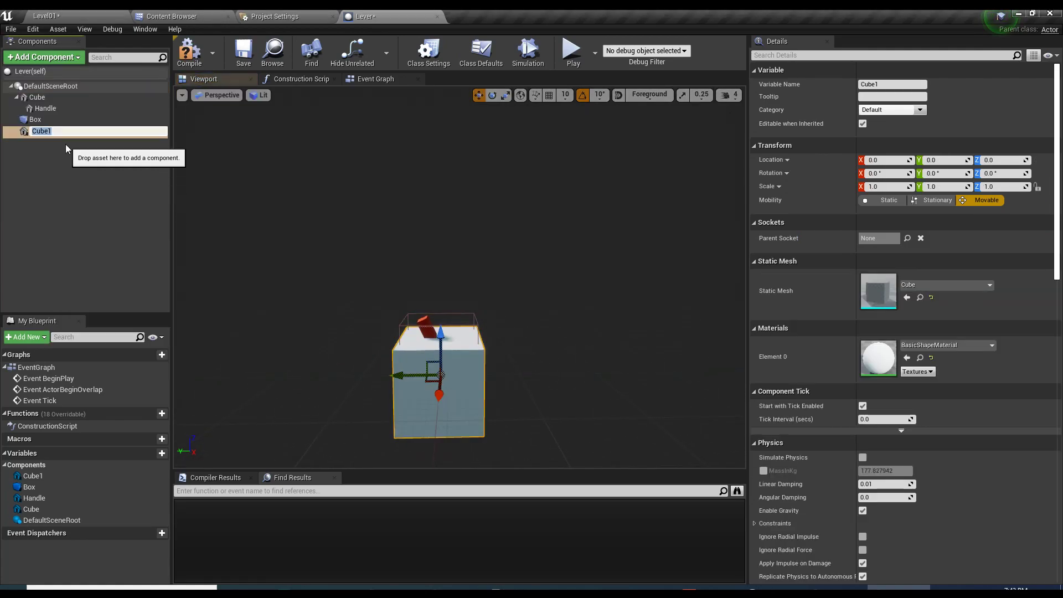
click(902, 83)
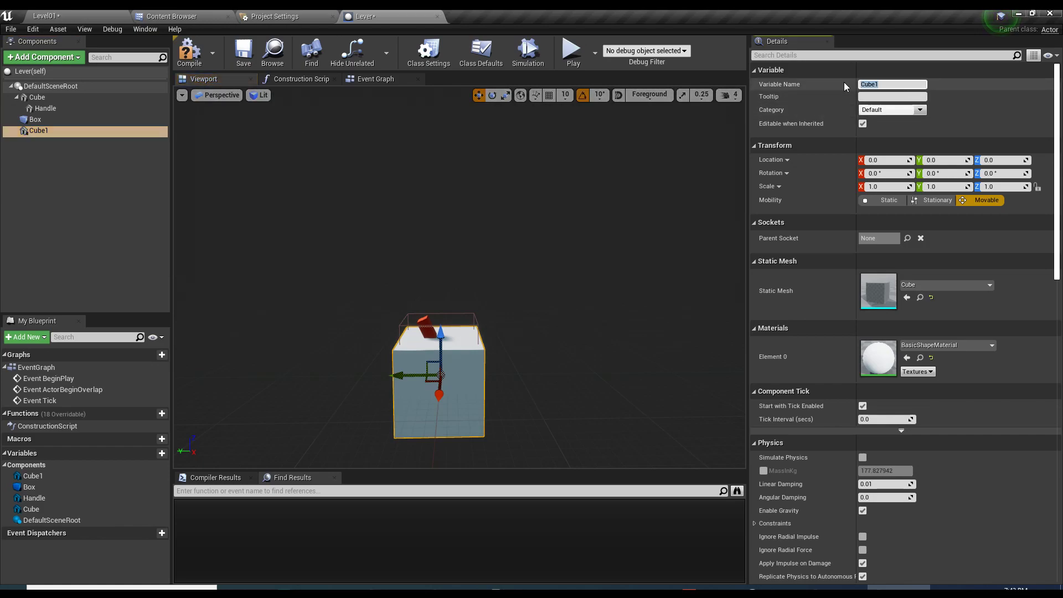
text(Platform)
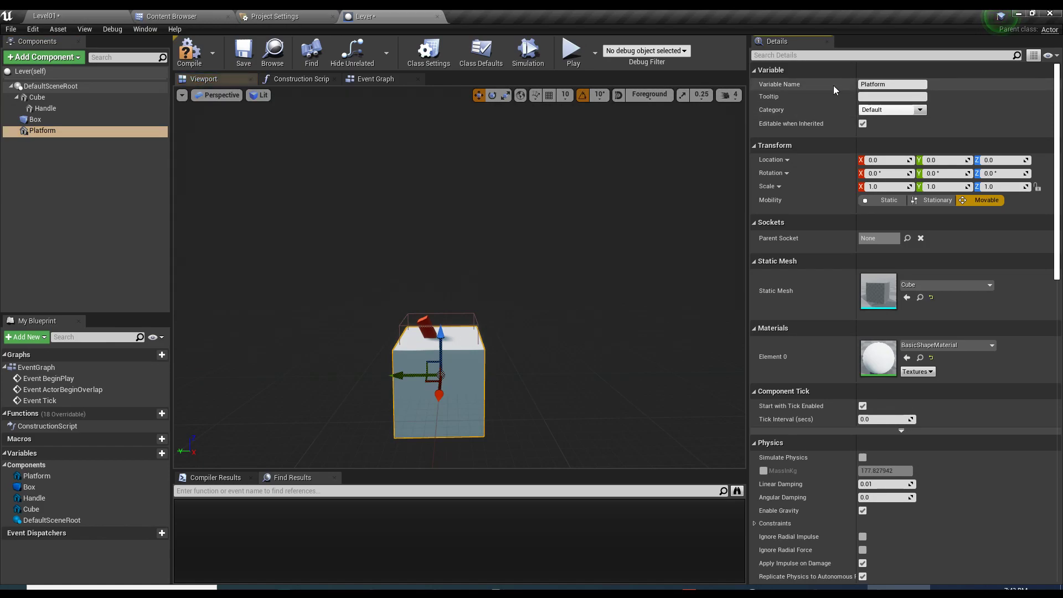
key(Return)
- Scale Platform flat to Z 0.199648 and wider to Y 1.311551
key(r)
drag(443, 256, 444, 310)
key(w)
alt+drag(443, 260, 511, 218)
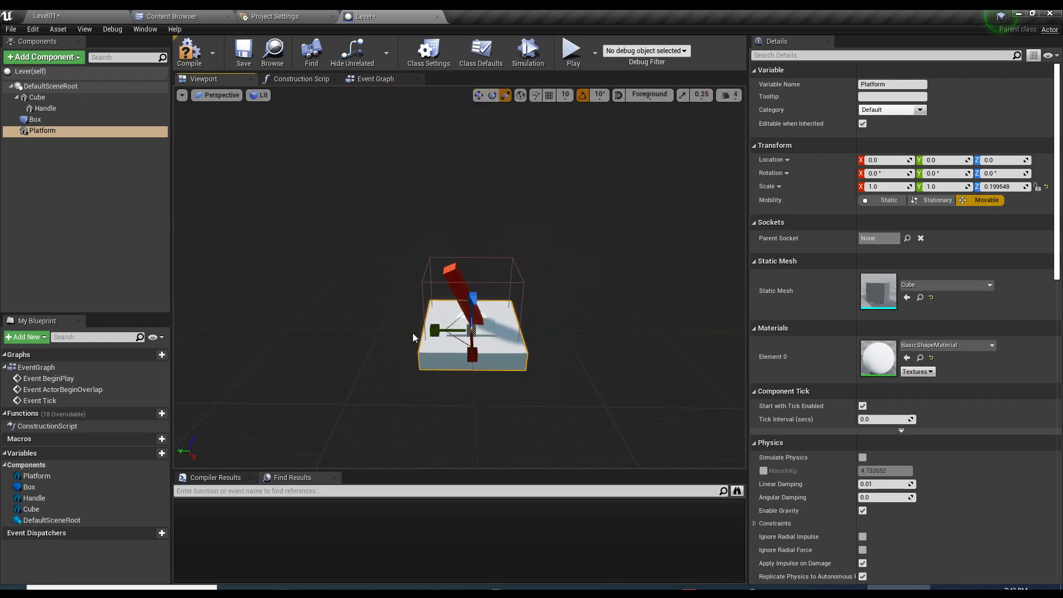
drag(435, 331, 427, 331)
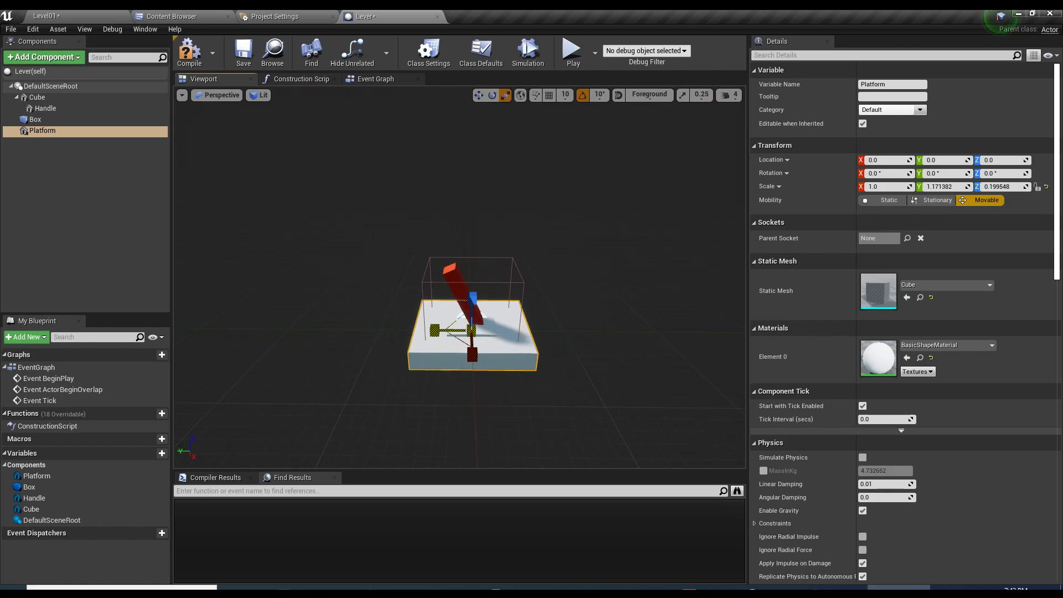
- Compile and save the Lever blueprint, then save Level01
click(189, 51)
click(243, 51)
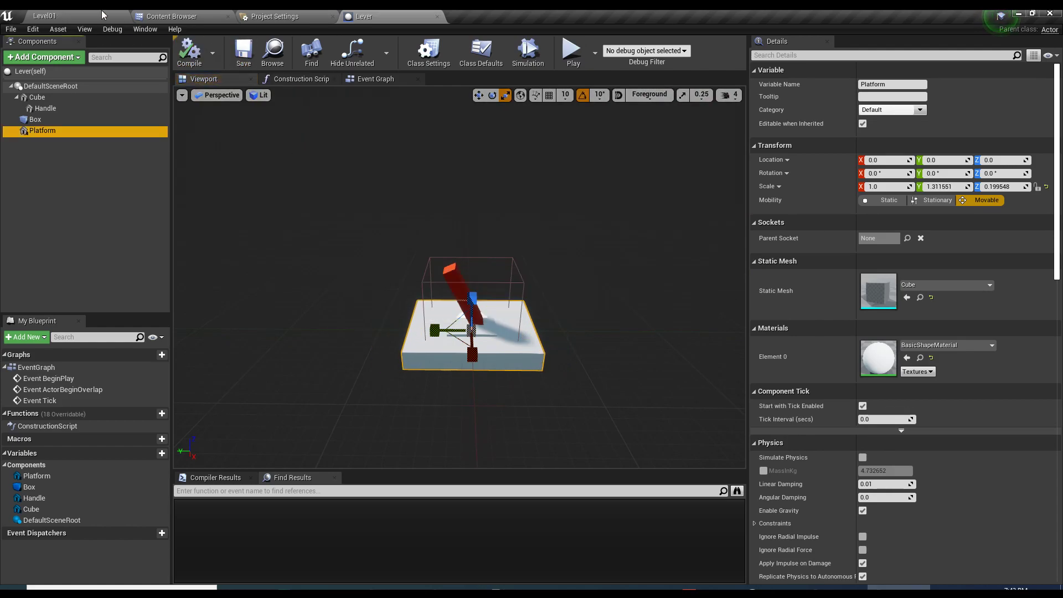
click(44, 16)
key(ctrl+s)
- Select the placed Lever's Platform component and raise it up beside the pillar
scroll(541, 320, up, 5)
click(440, 330)
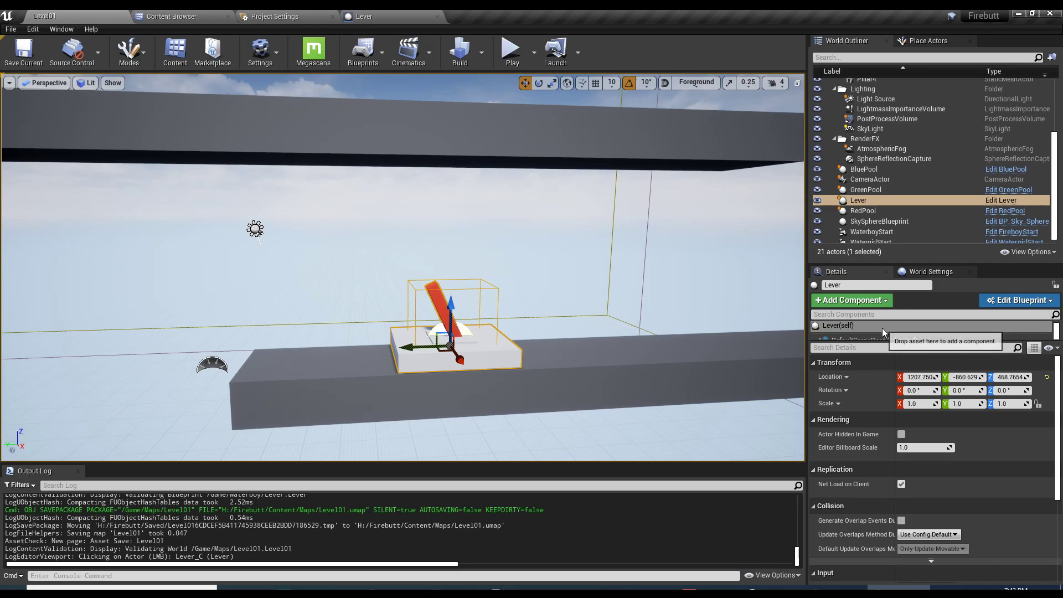
drag(872, 392, 872, 429)
click(858, 385)
drag(263, 342, 411, 343)
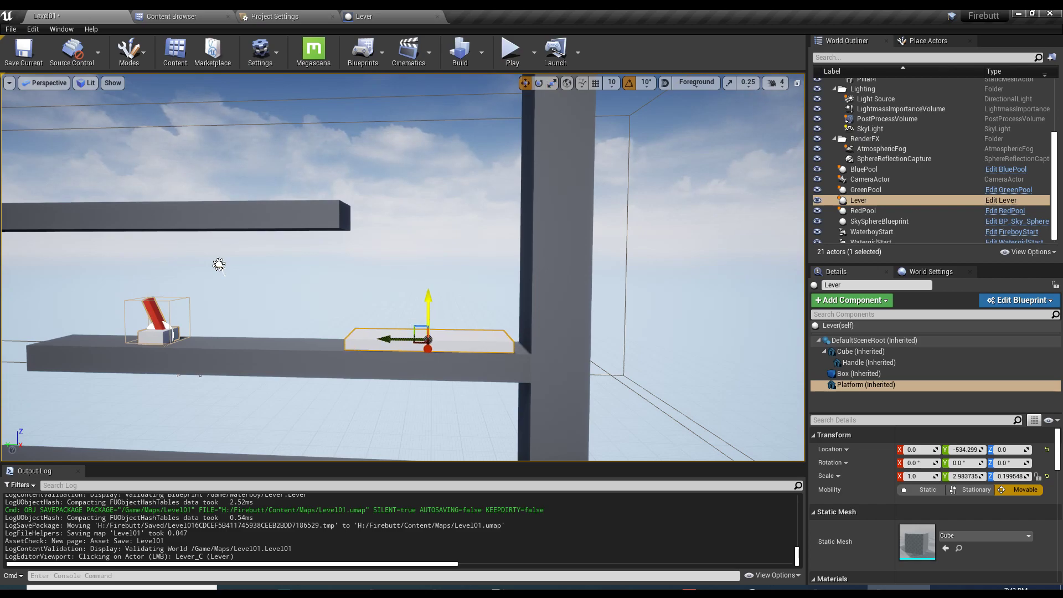
drag(428, 310, 428, 176)
- Scale the Platform, slide it toward the pillar, then lower it toward the middle ledge
key(r)
key(f)
key(e)
key(r)
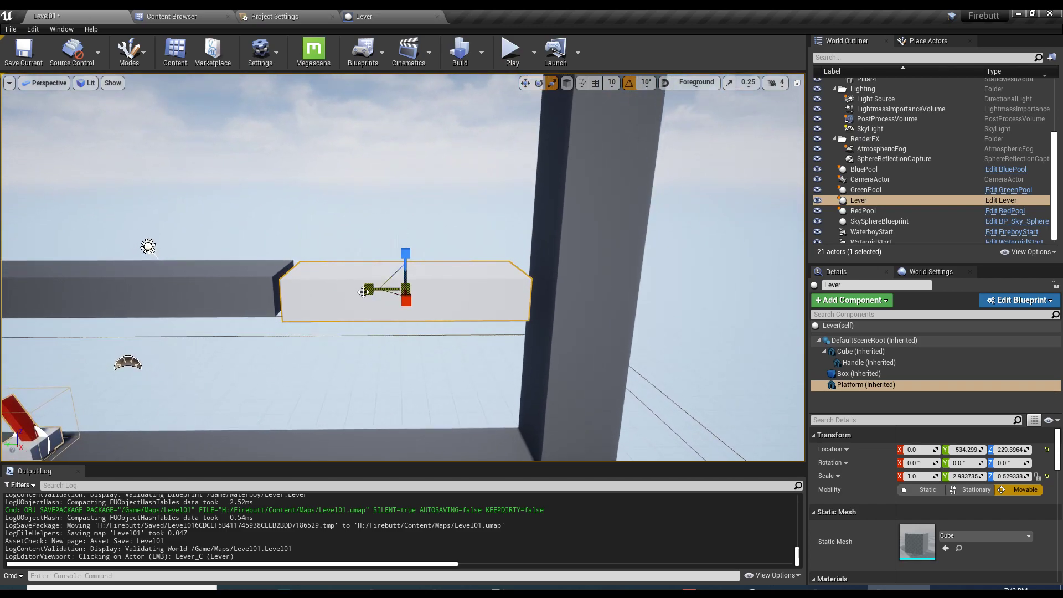
drag(368, 291, 381, 291)
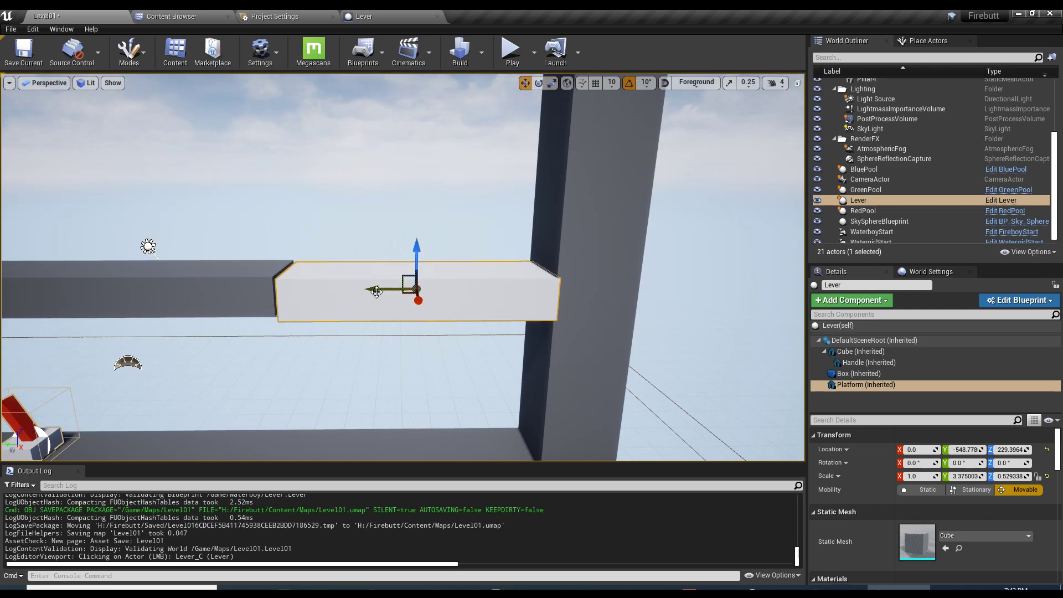
scroll(376, 291, down, 10)
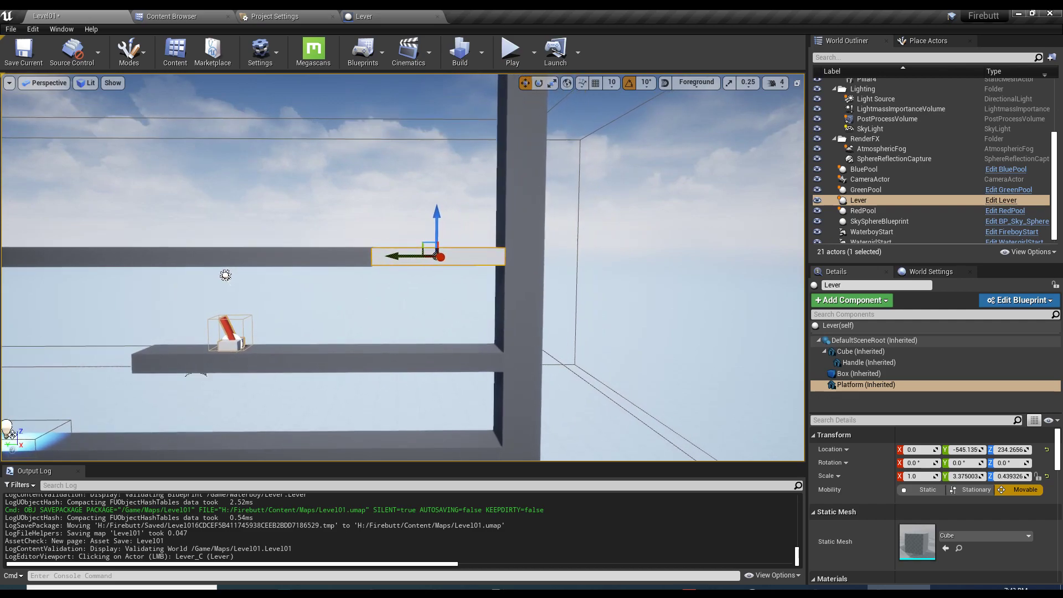
scroll(336, 346, up, 4)
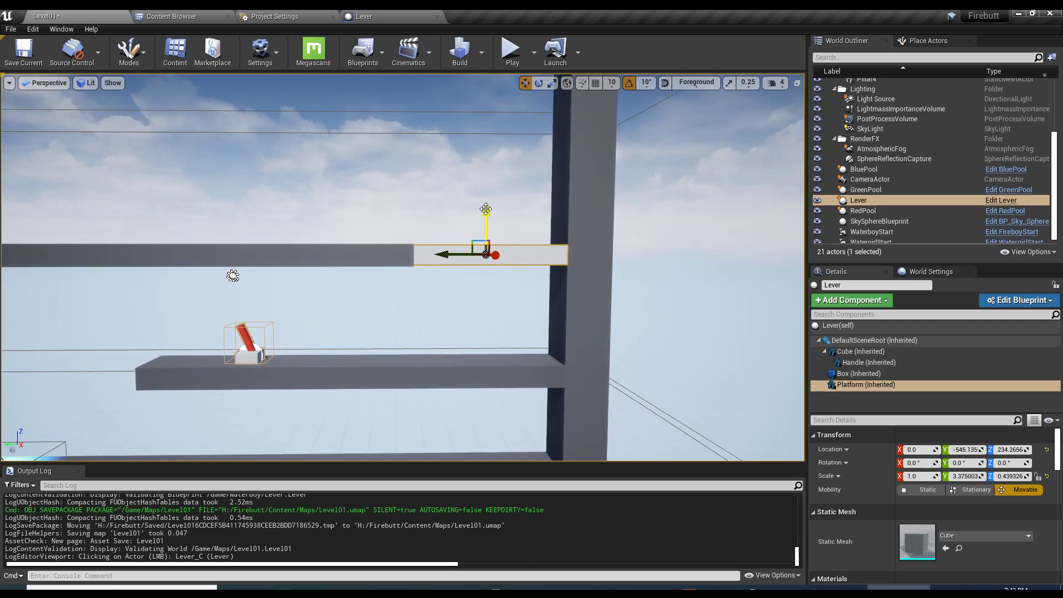
drag(487, 210, 483, 303)
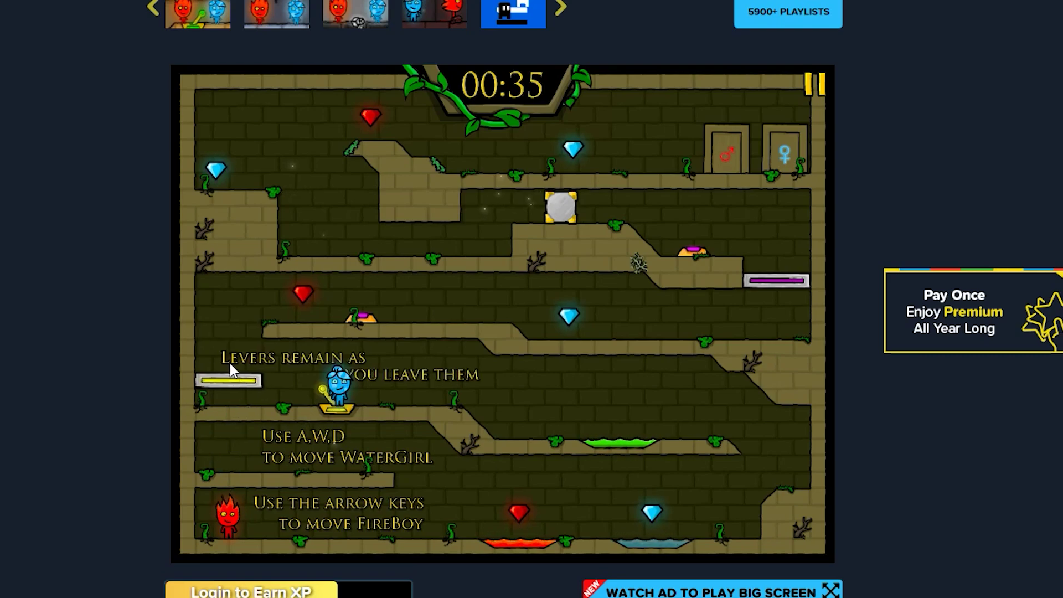
- Jump Watergirl off the lever, left and up onto the middle platform, then nudge the Platform up
key(w)
key(a)
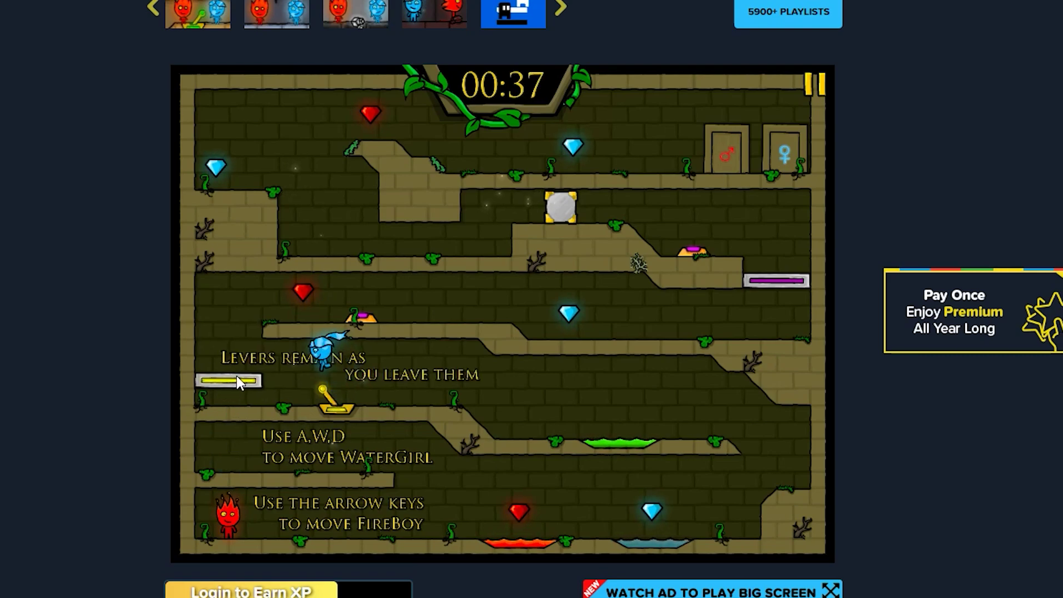
key(a)
key(w)
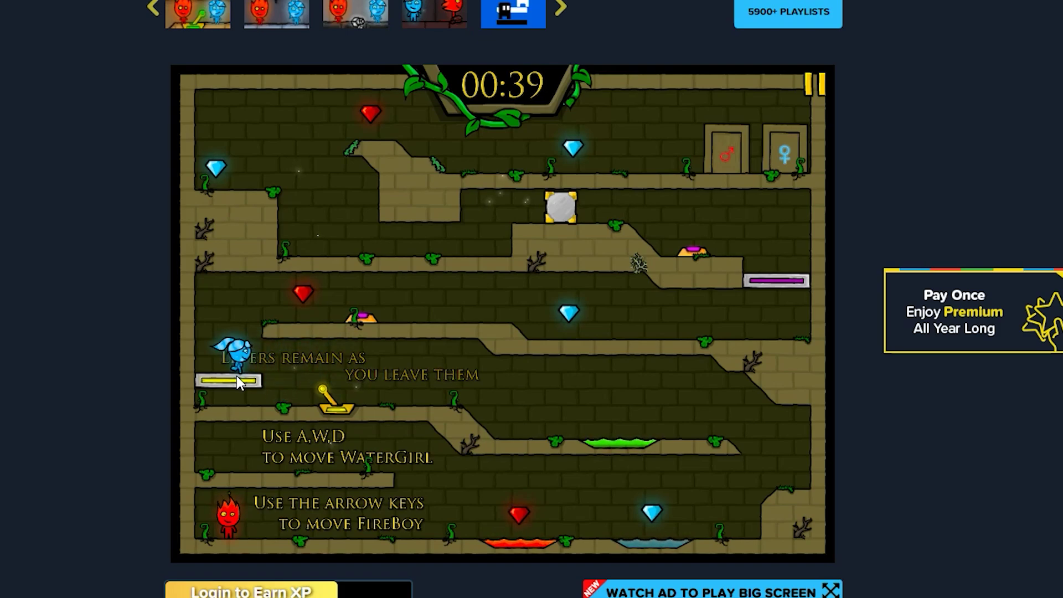
key(w)
key(d)
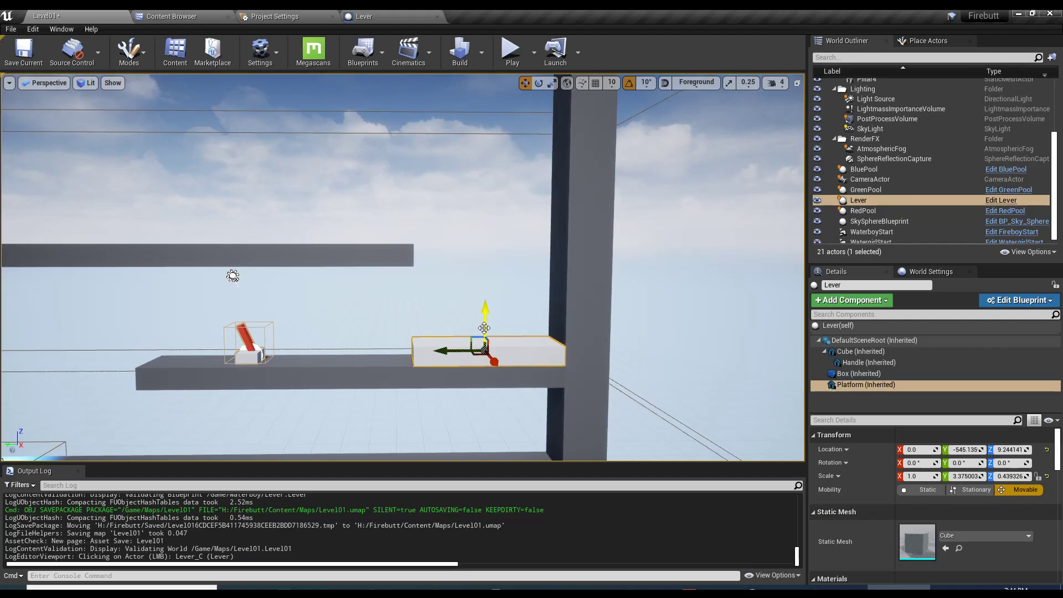
drag(574, 334, 574, 302)
- Fine-tune the Platform's height to just above the middle ledge and start a play-test
drag(481, 300, 481, 291)
mouse_move(481, 290)
middle_down()
mouse_move(481, 249)
mouse_move(482, 288)
middle_up()
middle_drag(413, 182, 413, 228)
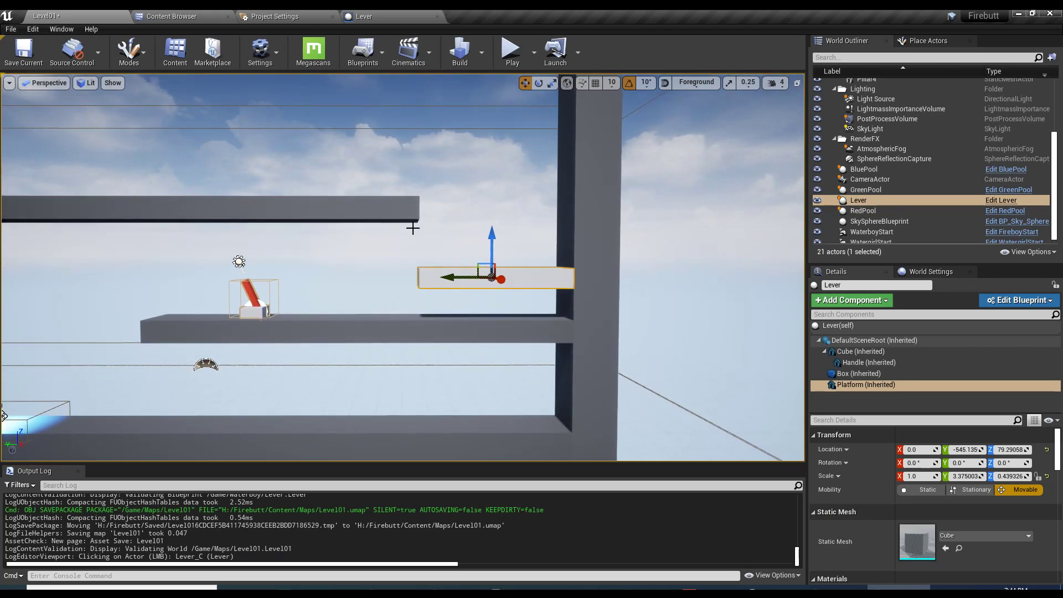
drag(490, 244, 486, 251)
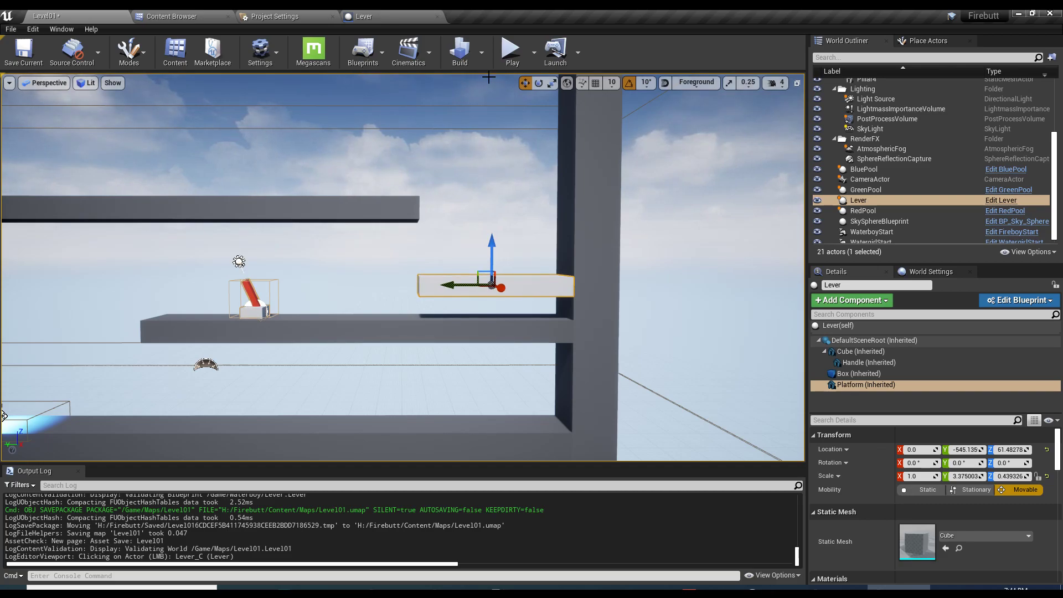
click(510, 53)
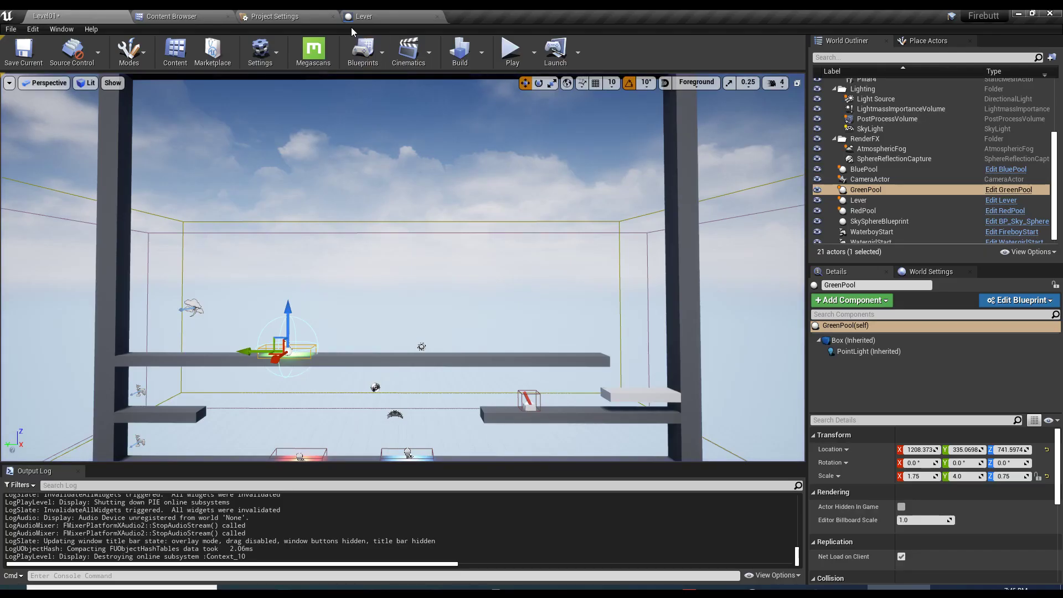
- Set CharacterBase's Jump Z Velocity to 450, play-test the jump, then stop play
click(189, 15)
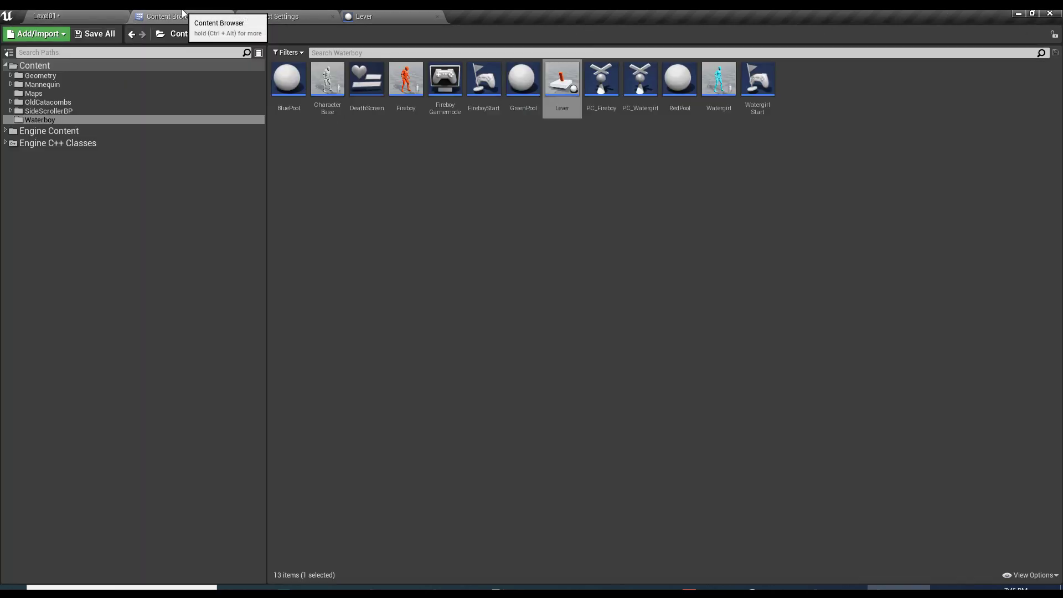
double_click(327, 79)
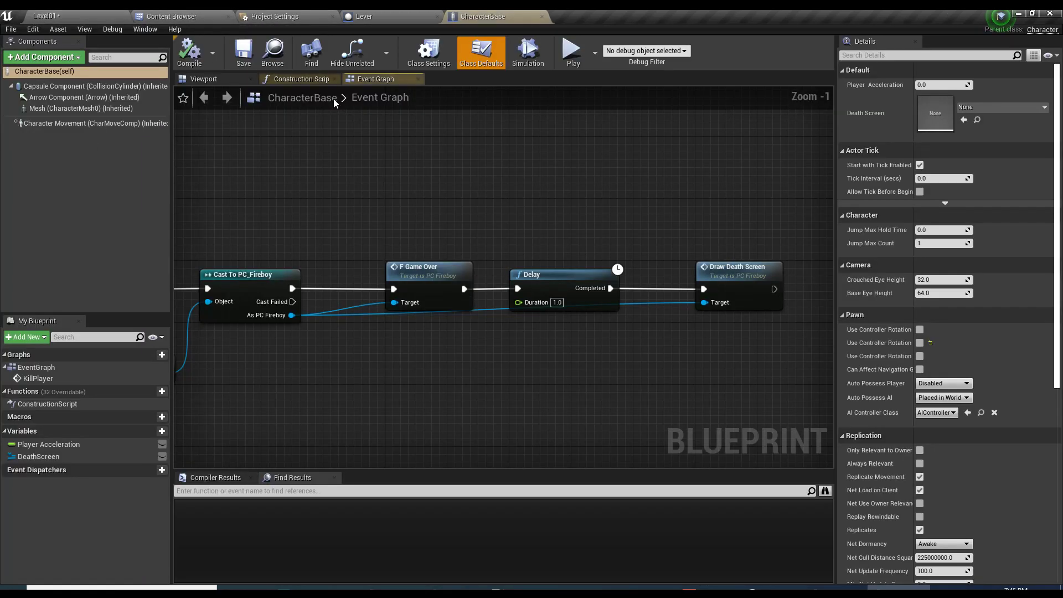
click(111, 123)
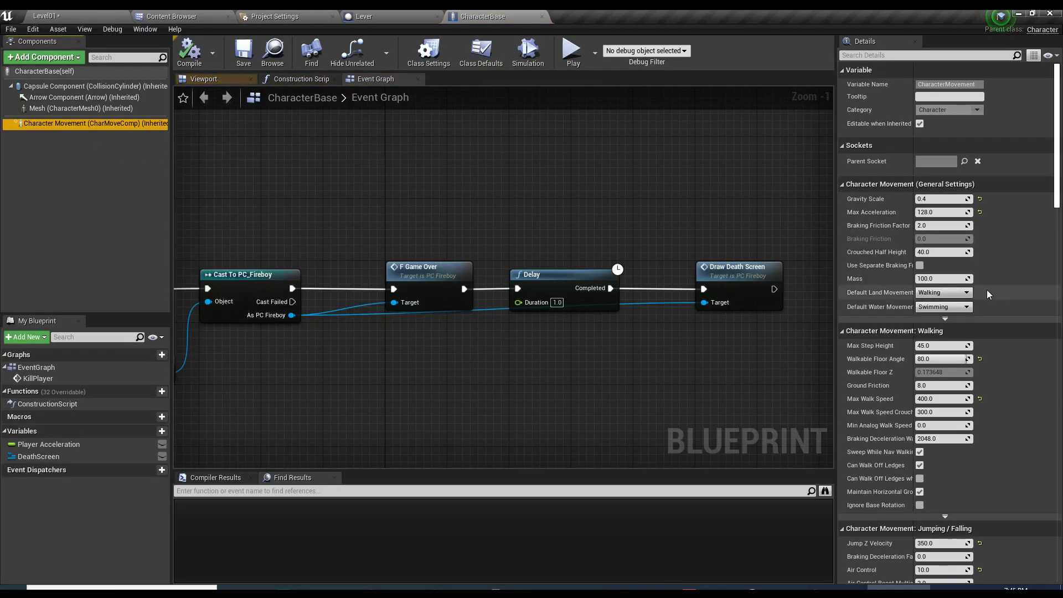
scroll(982, 272, down, 5)
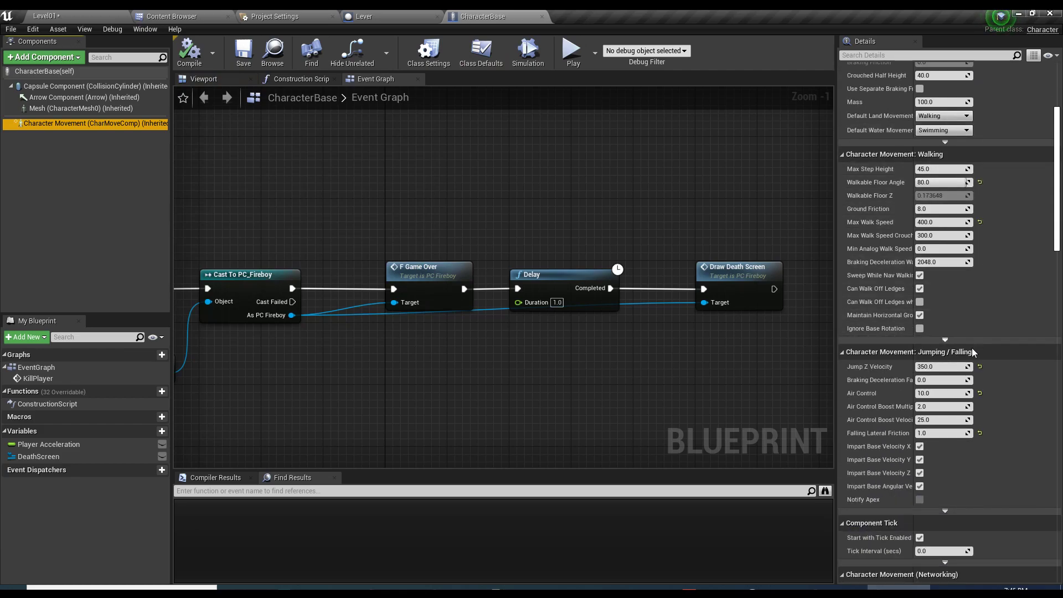
click(946, 367)
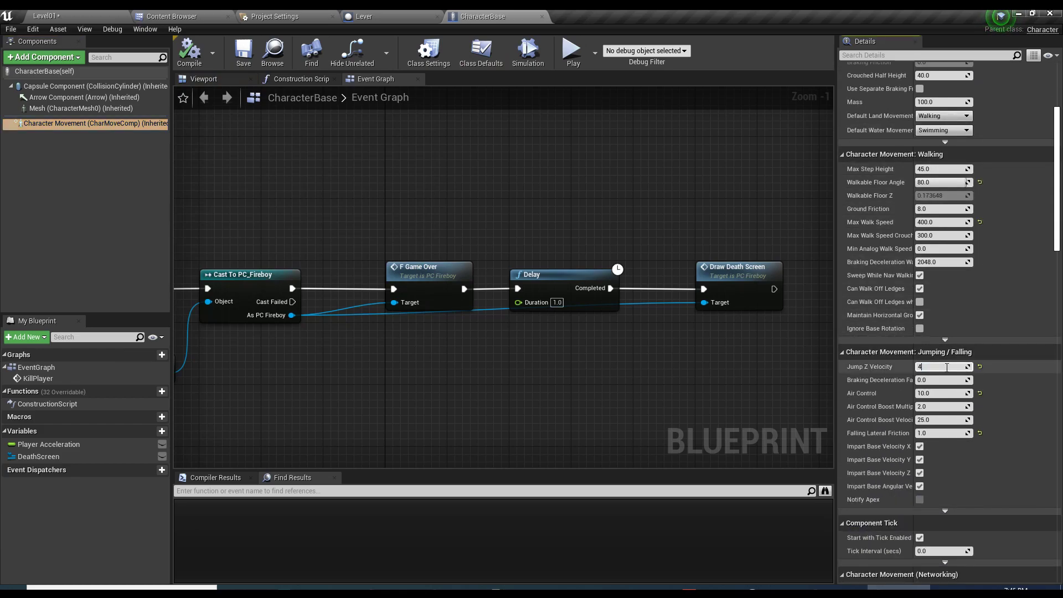
click(571, 50)
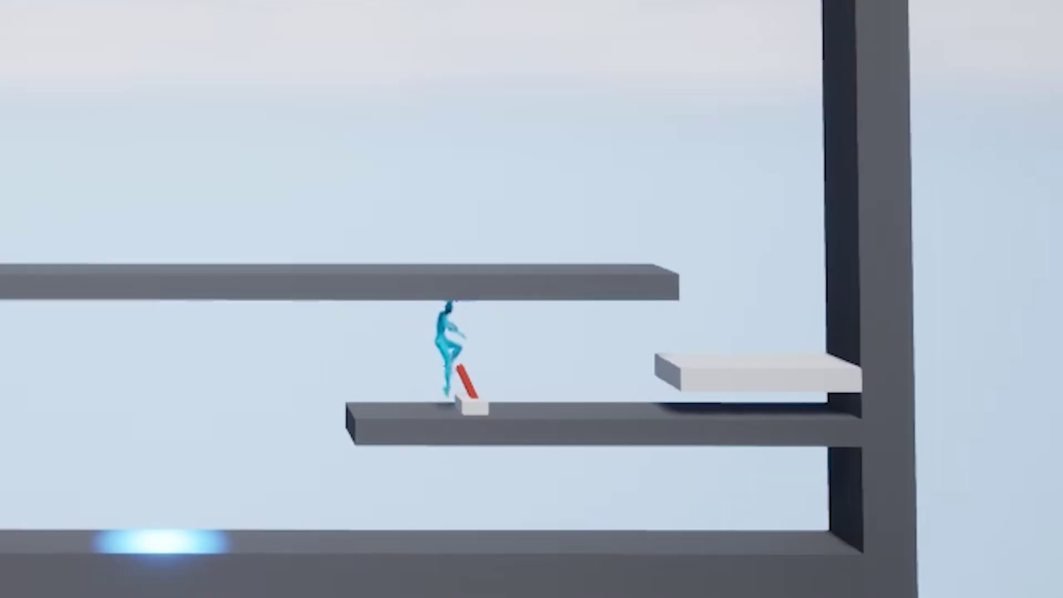
key(Escape)
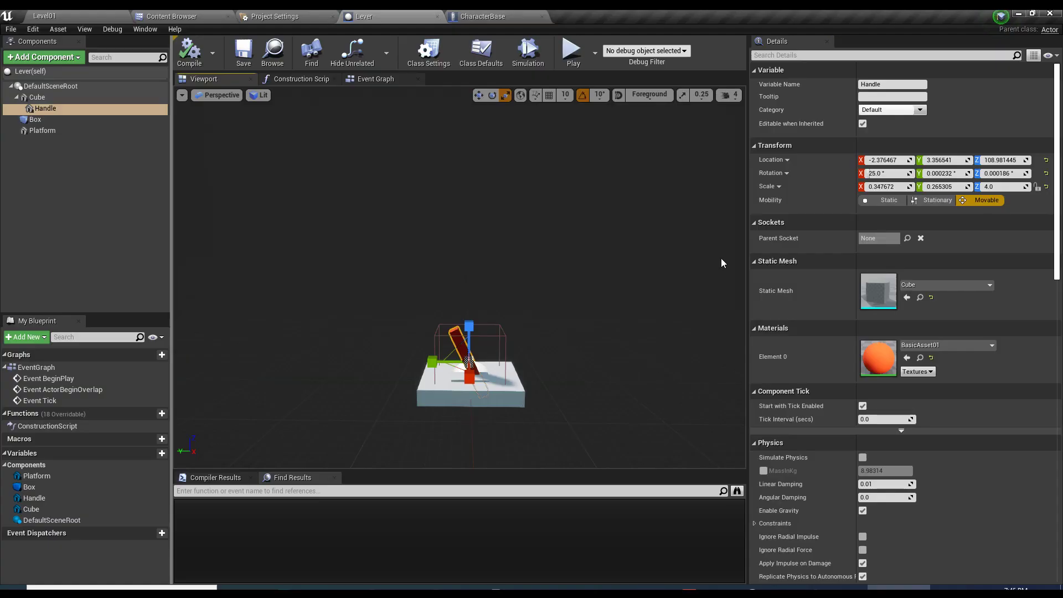
- Give the Handle the NoCollision preset, compile the Lever blueprint, and play Level01
scroll(838, 331, down, 8)
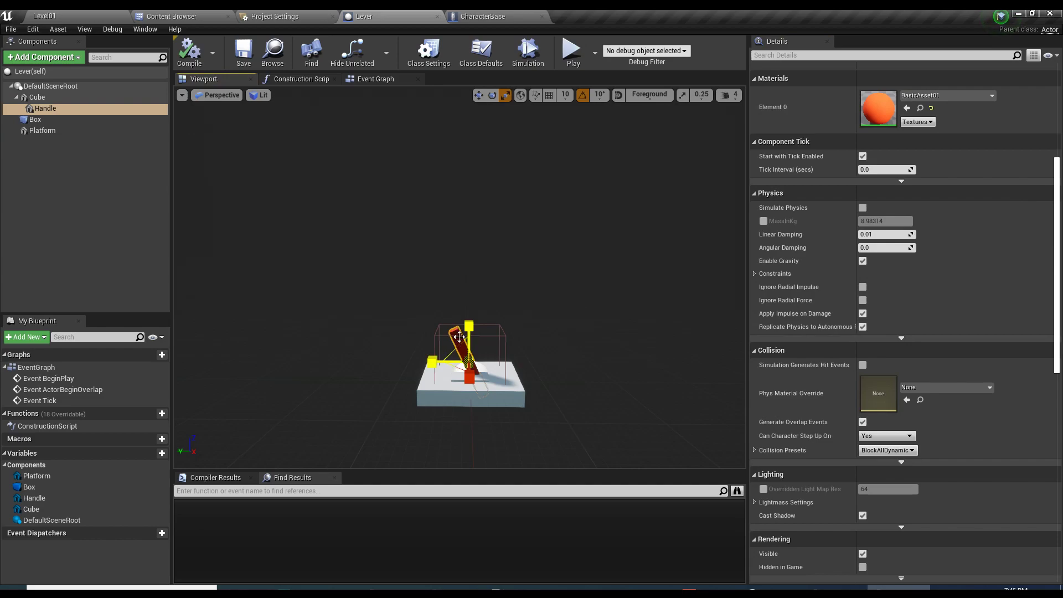
scroll(839, 368, down, 2)
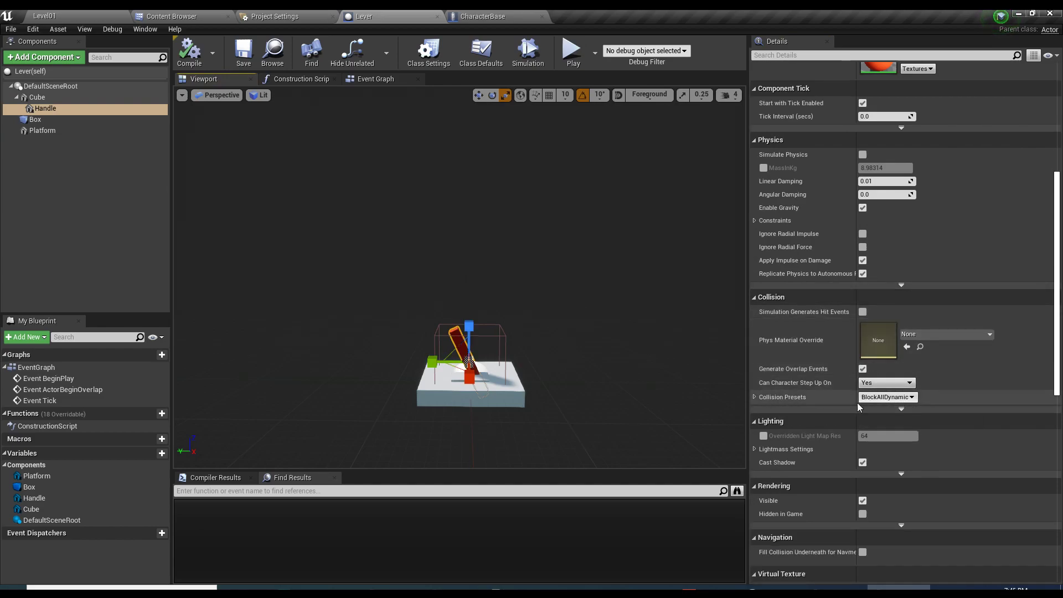
click(874, 397)
click(888, 413)
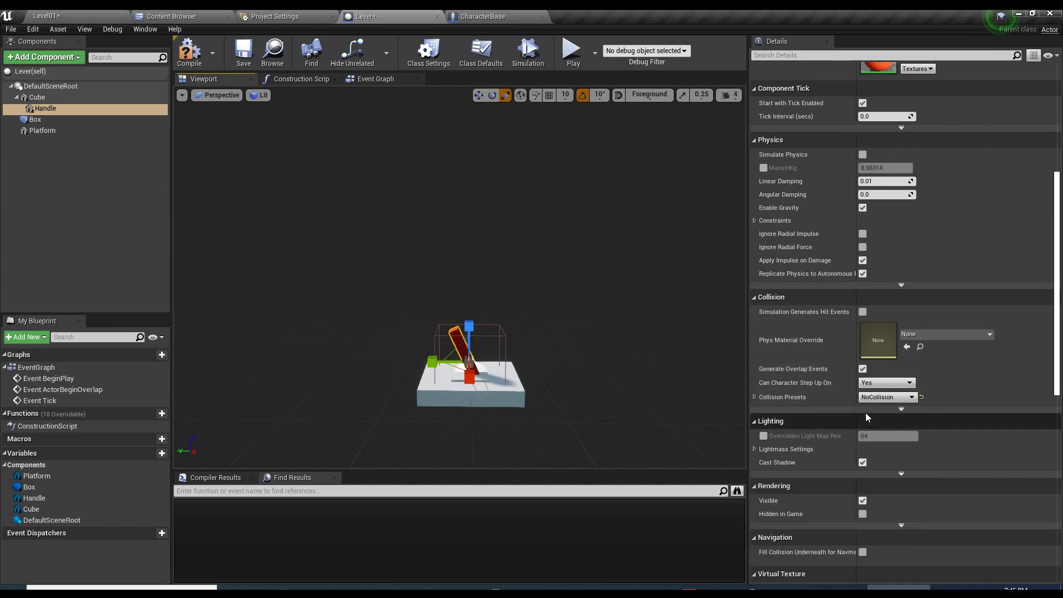
click(190, 50)
click(77, 16)
click(513, 53)
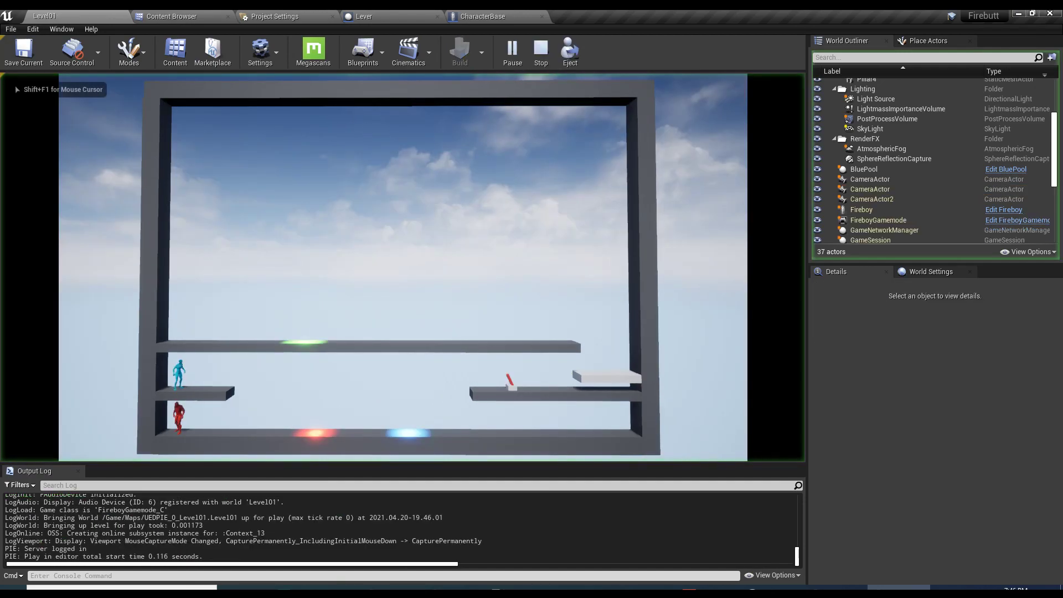
- Run the blue character right, jump onto the right platform, then end the play-test
key(d)
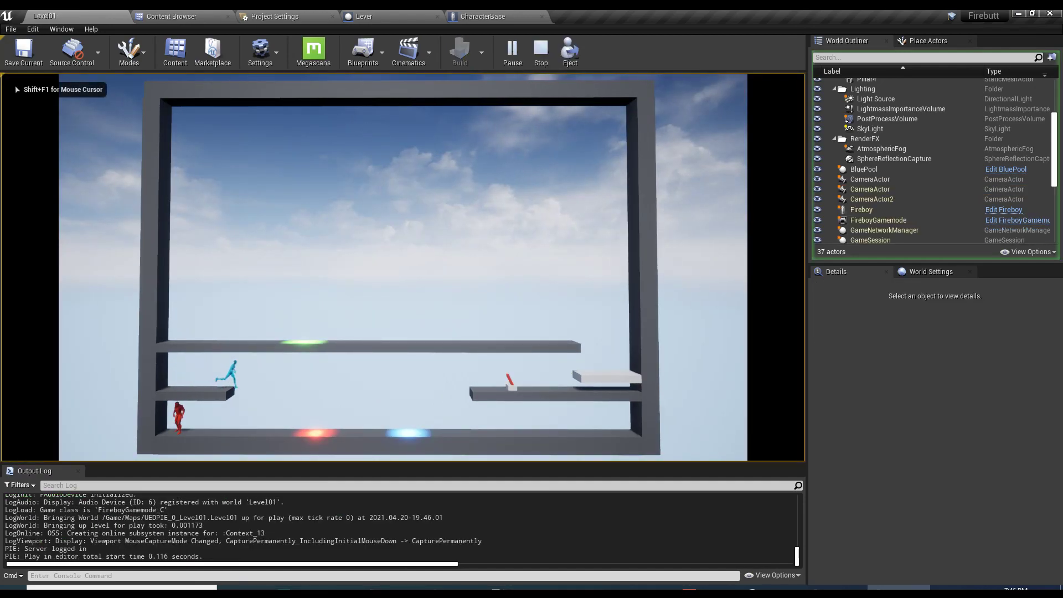
key(w)
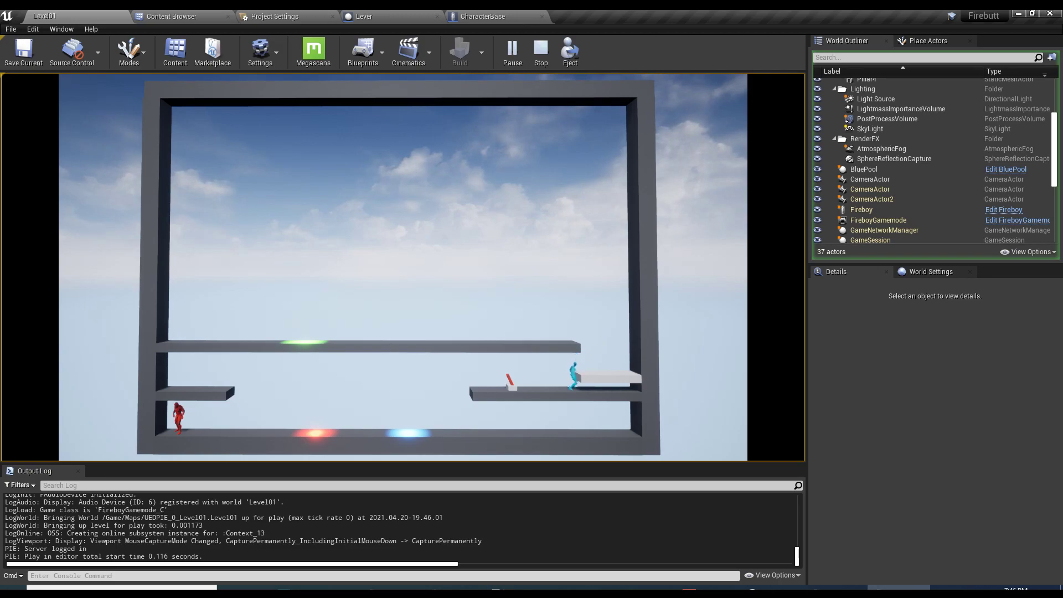
key(Escape)
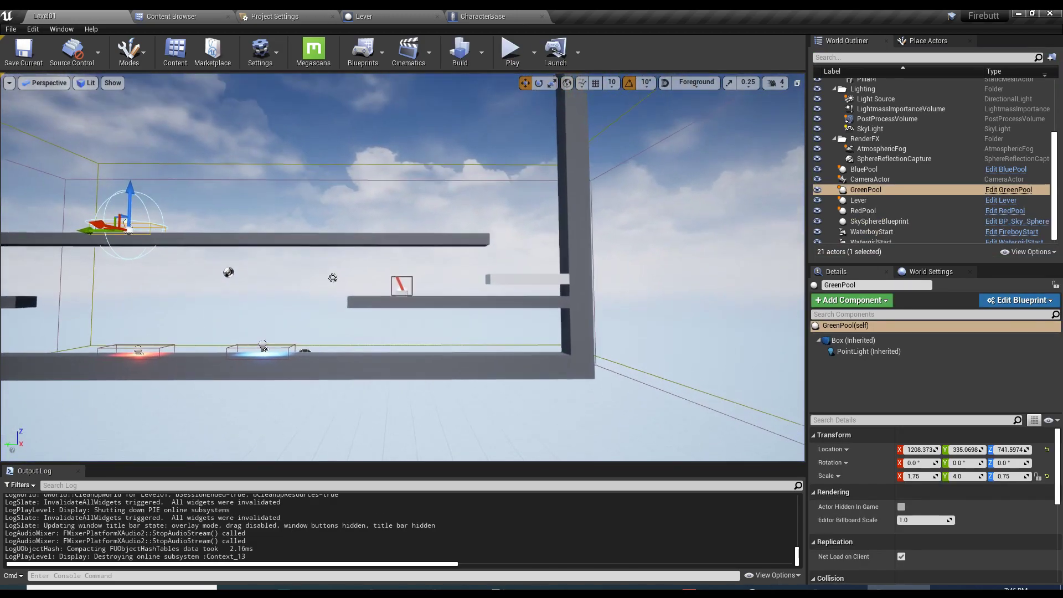
- Select the Lever's Platform and drag it down slightly onto the ledge
click(551, 314)
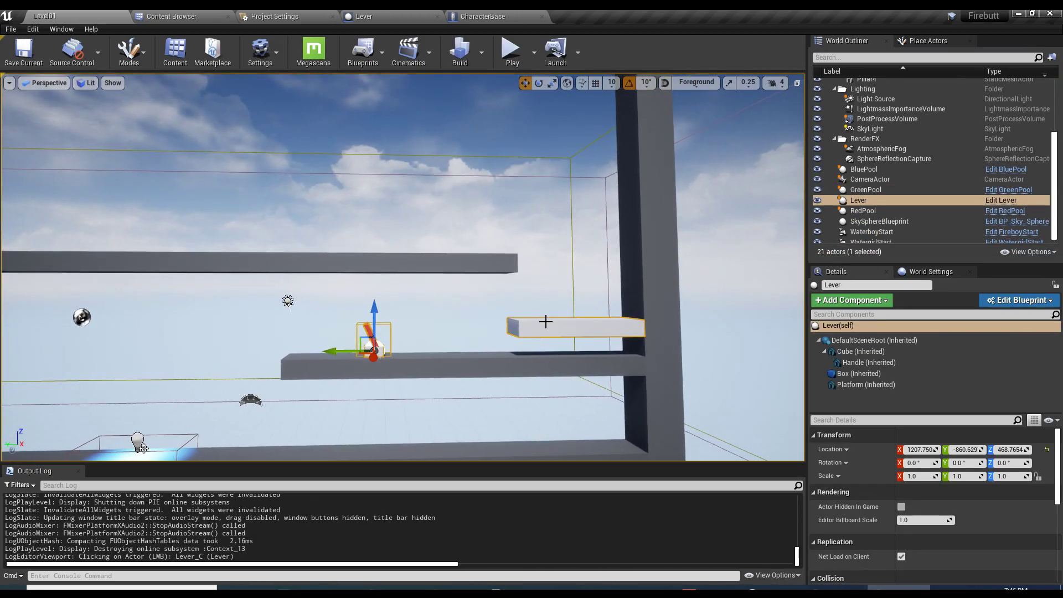
click(865, 384)
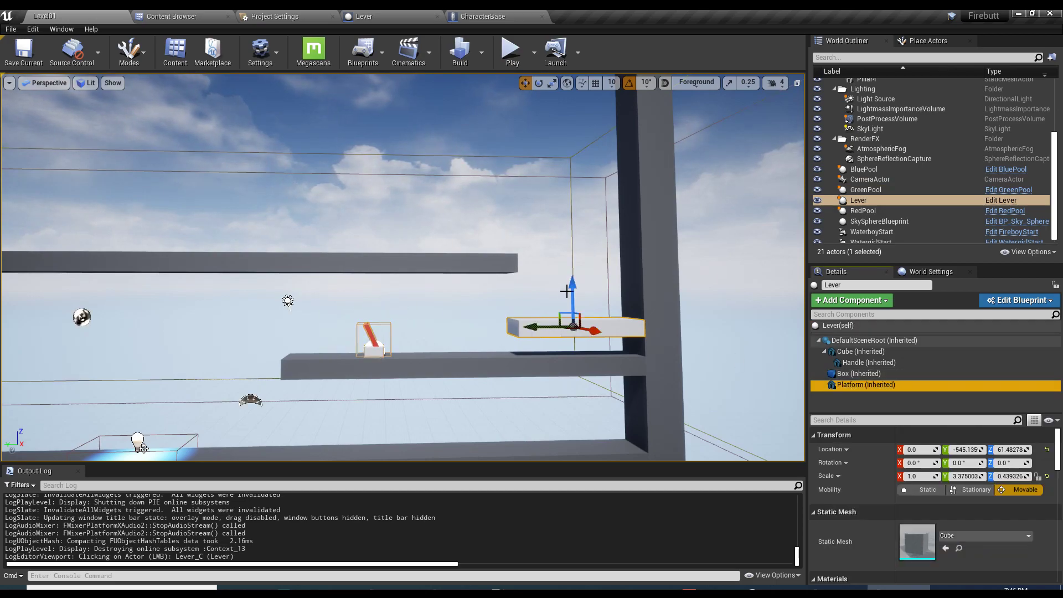
drag(572, 293, 572, 302)
scroll(574, 302, down, 5)
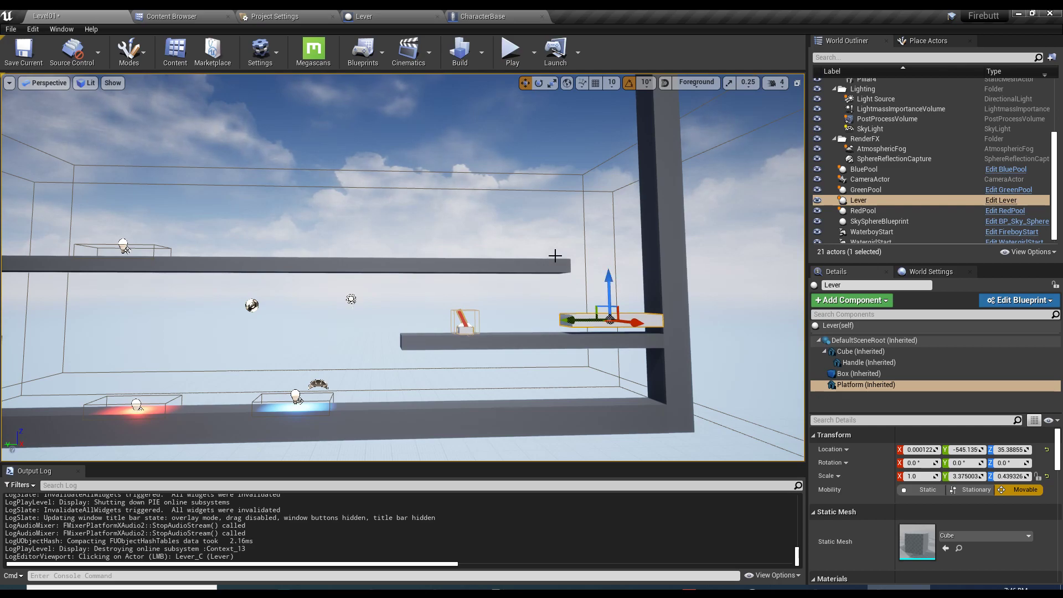
- Play-test the level twice, then stop play
click(510, 50)
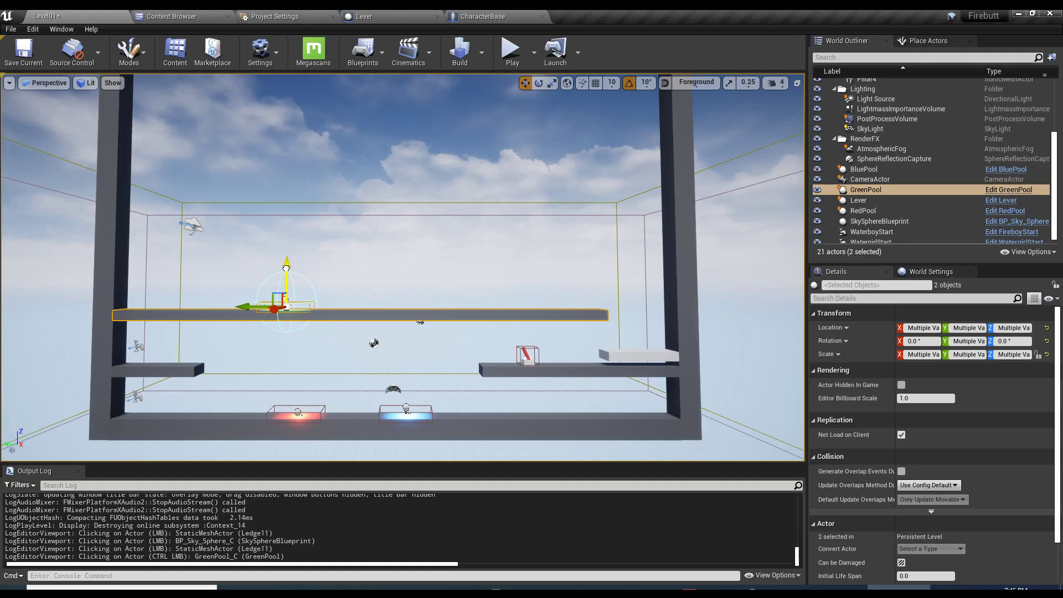
drag(284, 268, 284, 262)
click(510, 50)
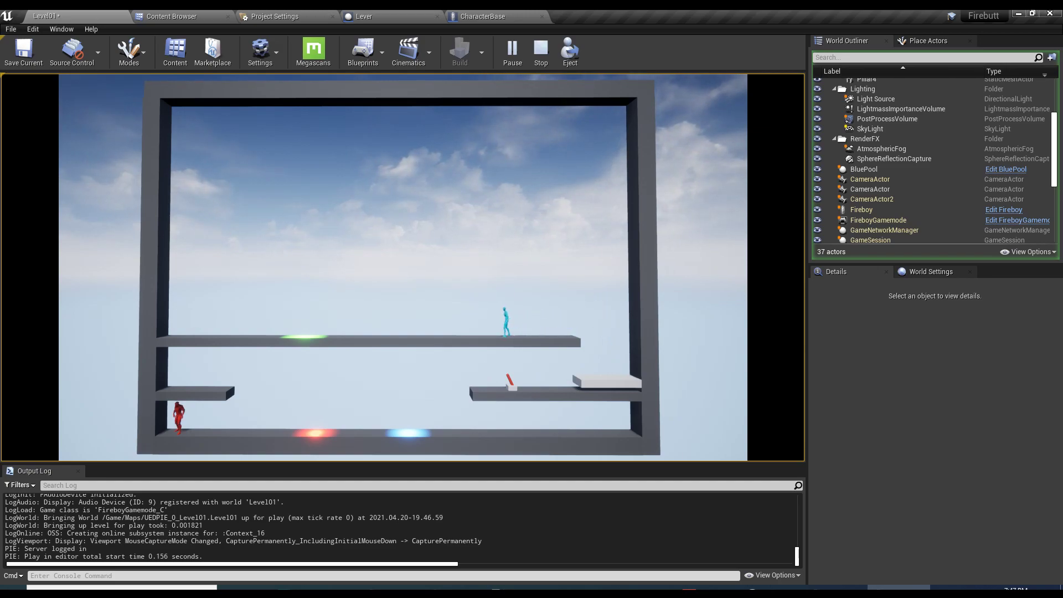
key(Escape)
scroll(521, 343, up, 5)
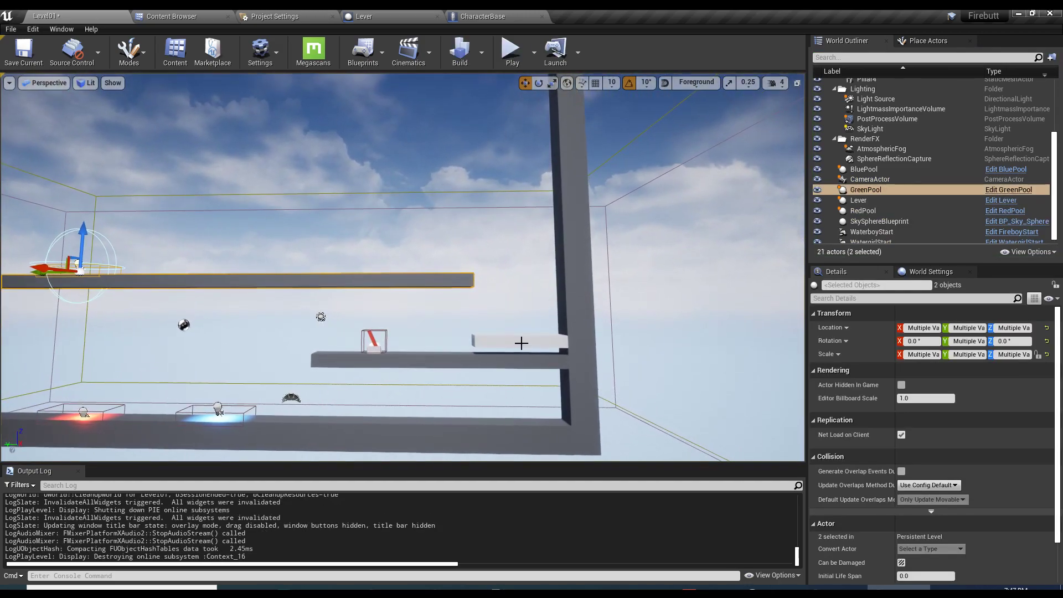
- Select the Lever's Platform and set its Z location to 35
click(521, 342)
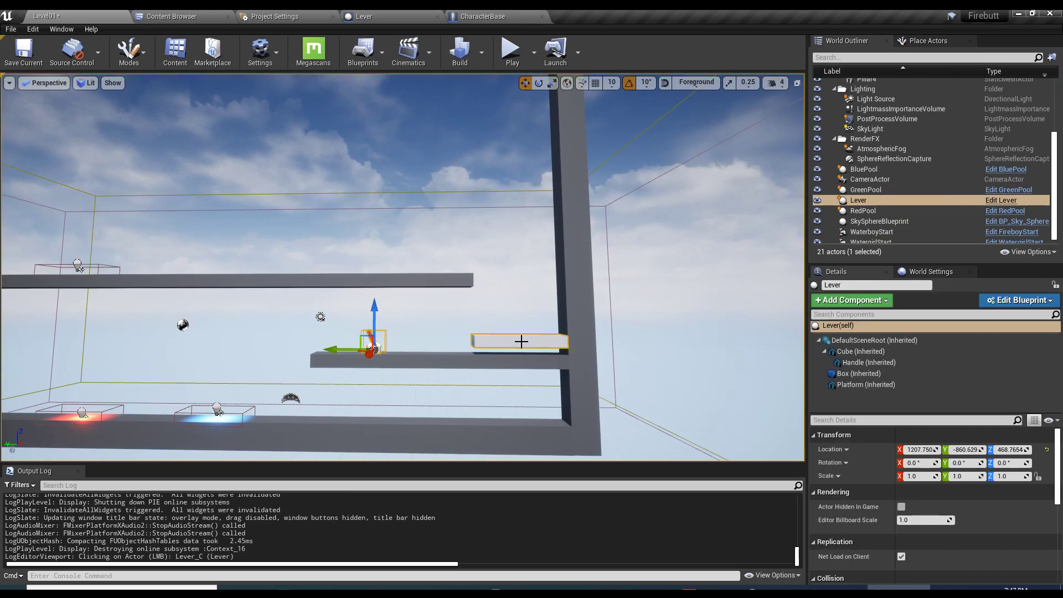
click(864, 385)
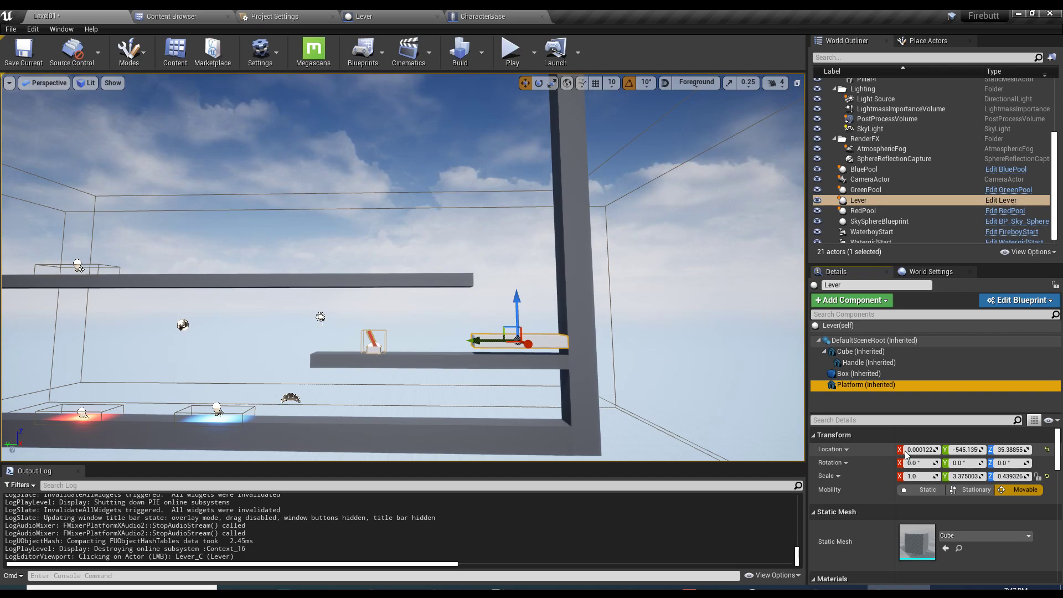
drag(963, 450, 990, 449)
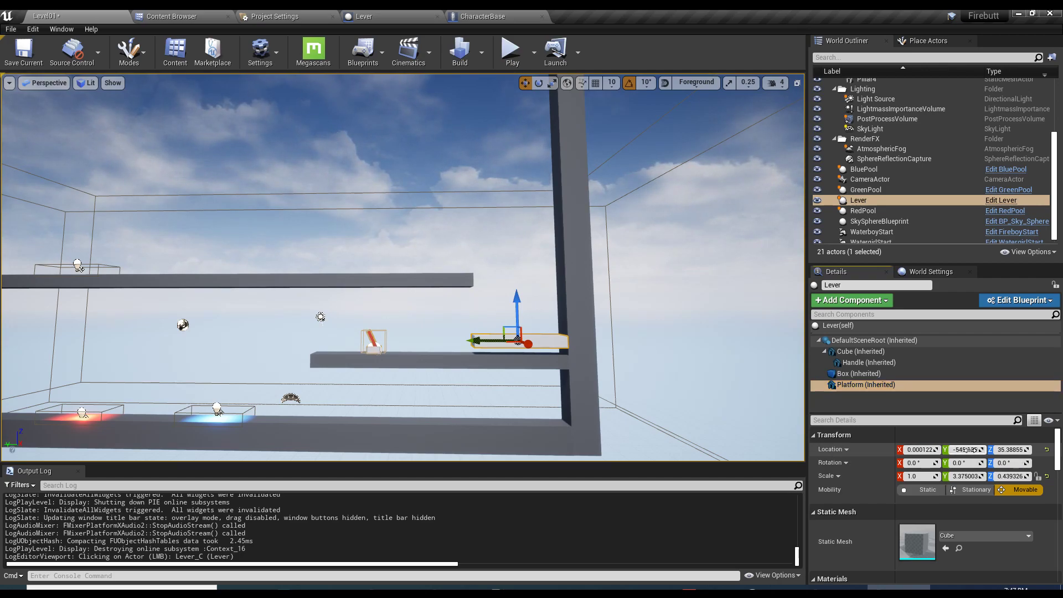
click(1015, 450)
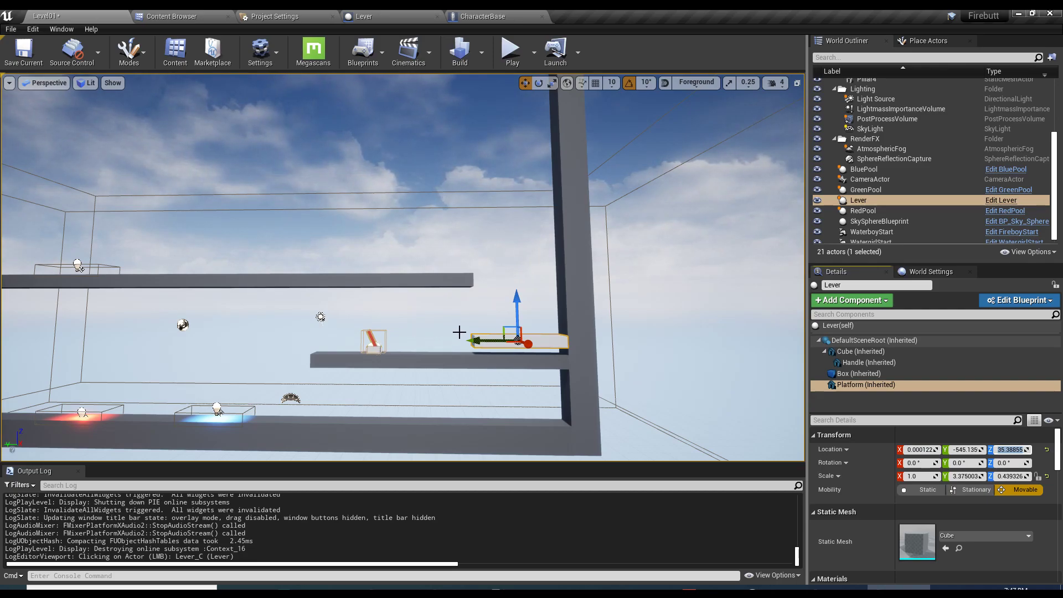
scroll(460, 332, up, 10)
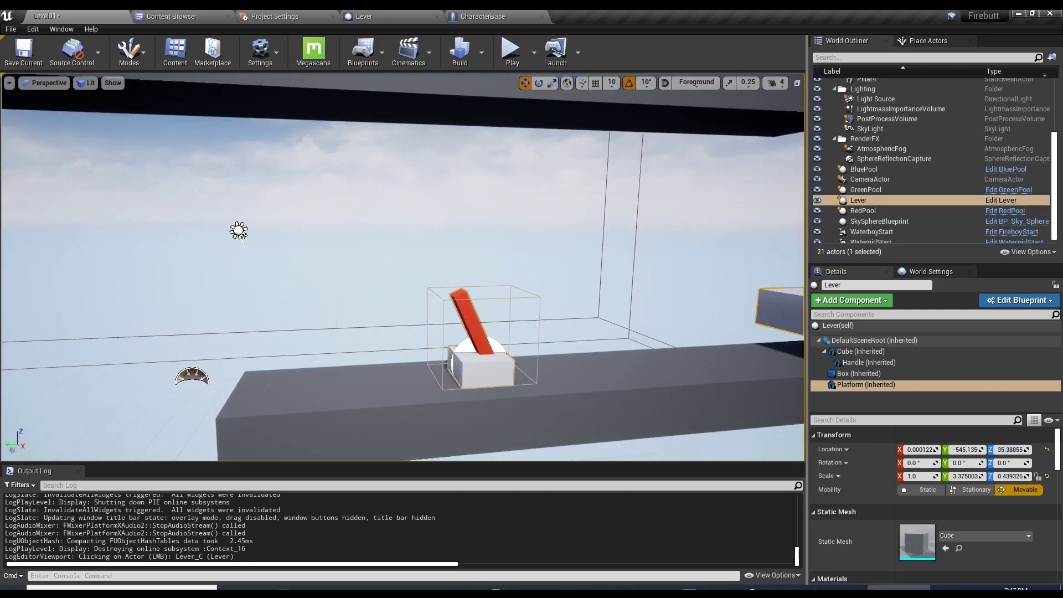
scroll(515, 226, down, 10)
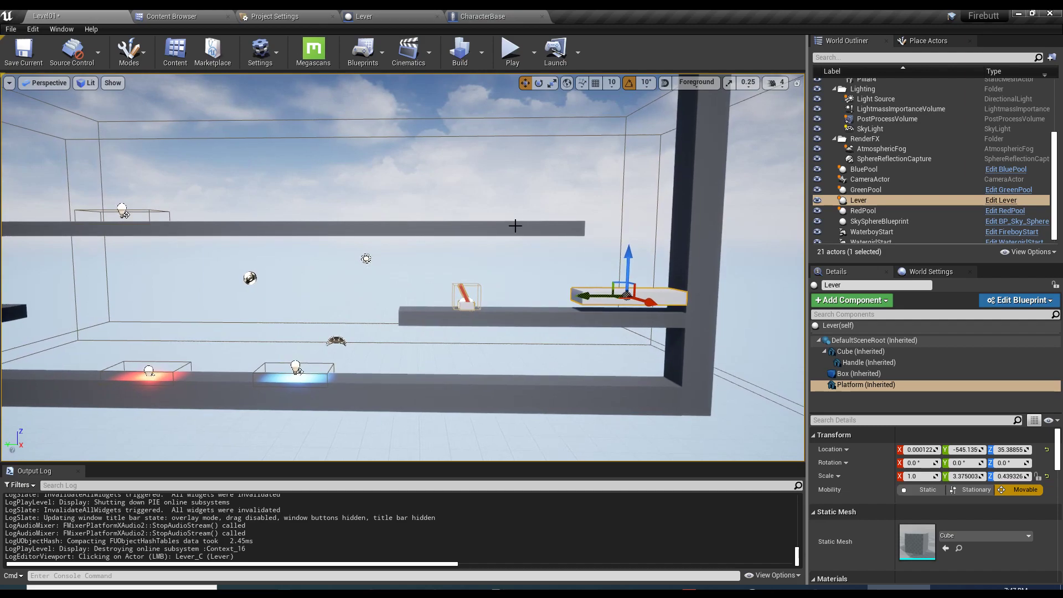
scroll(515, 225, up, 5)
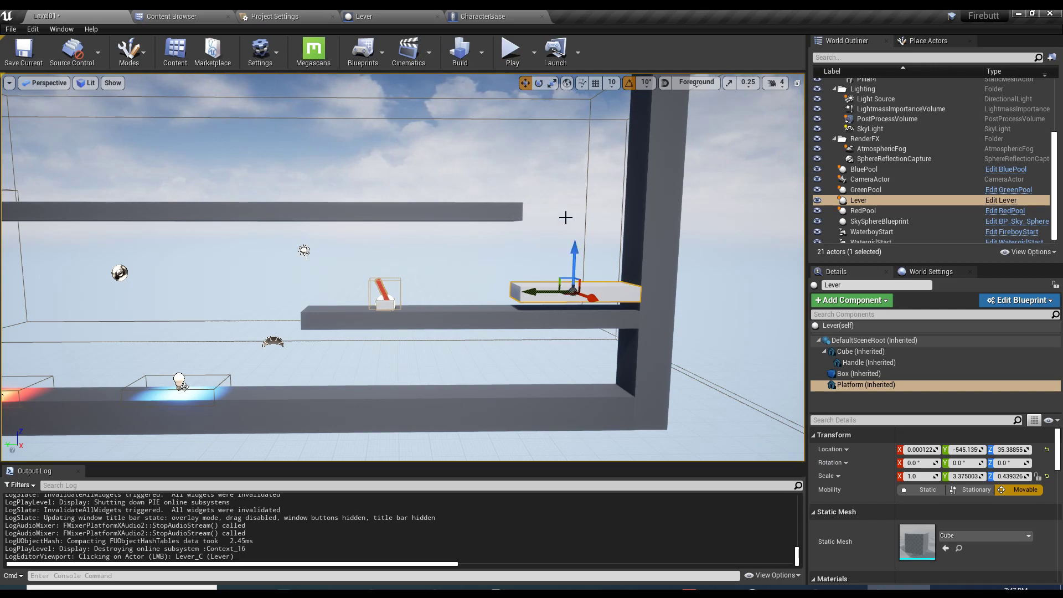
click(1013, 450)
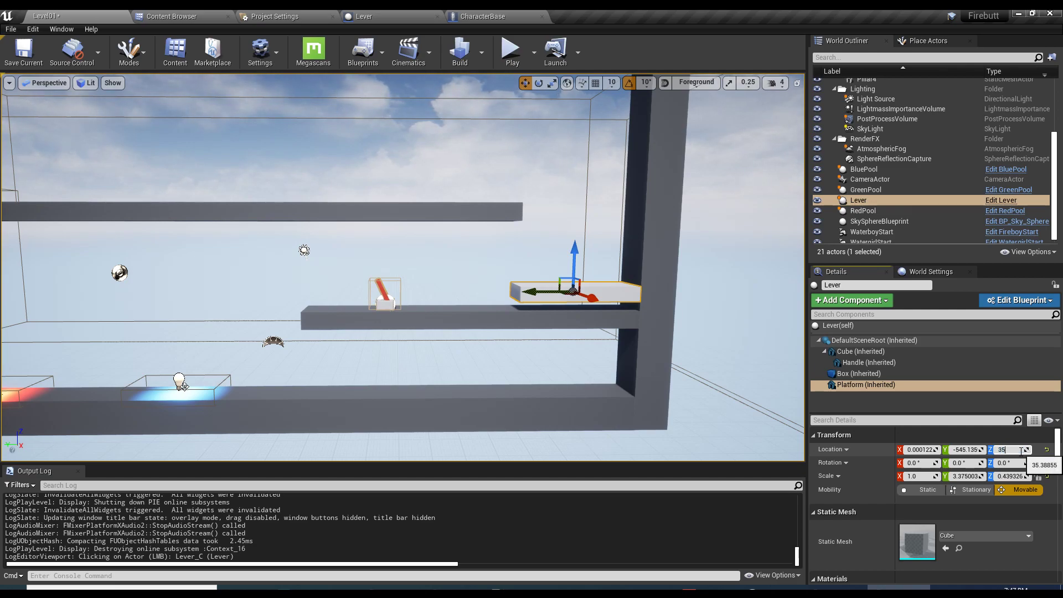
key(Return)
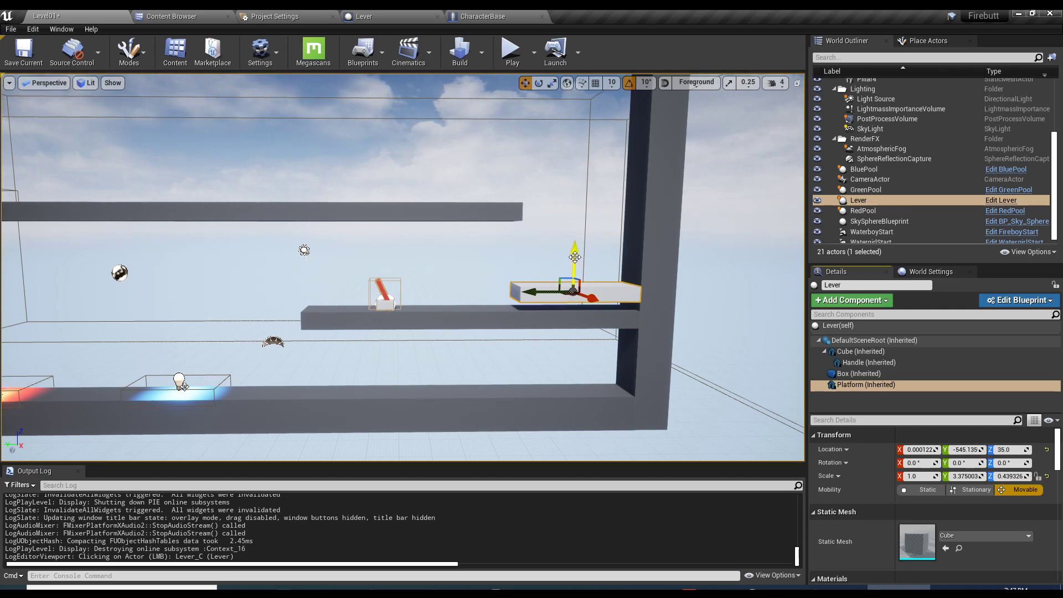
- Try the Platform at Z 260 and Z 35, settling on 260
drag(575, 256, 583, 176)
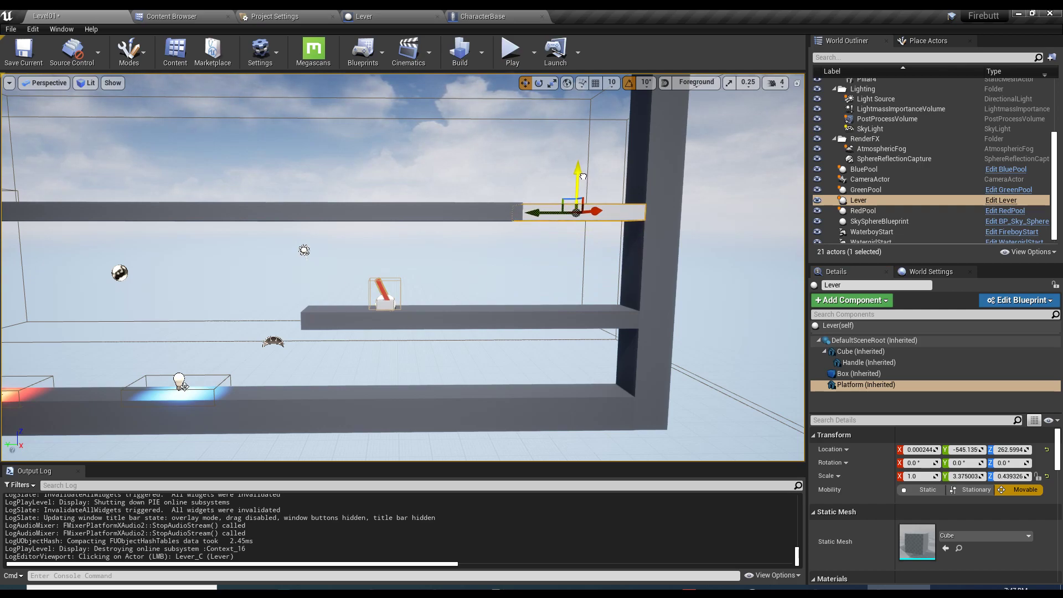
key(f)
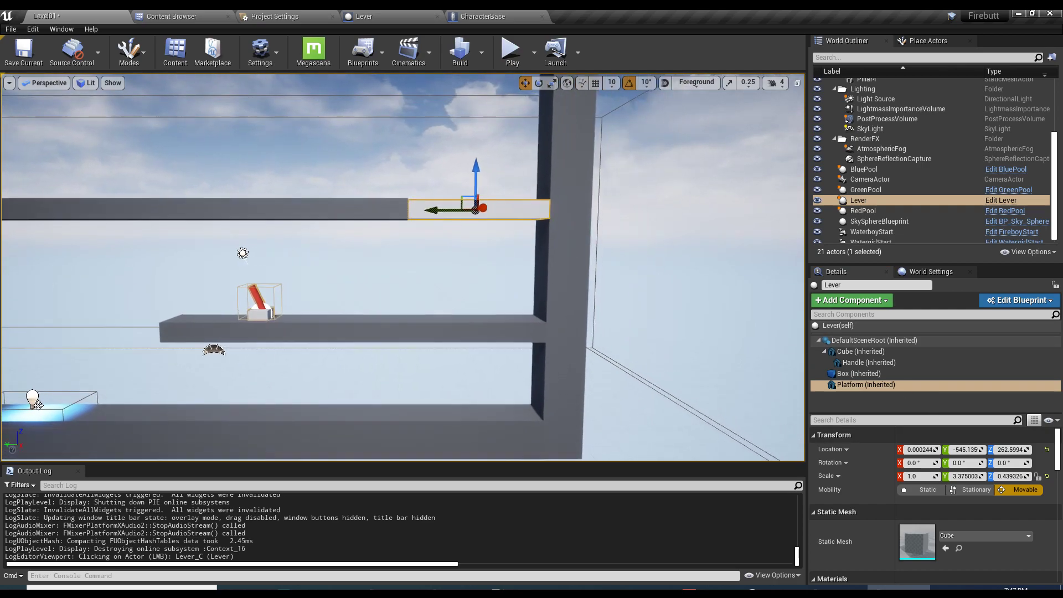
click(1012, 450)
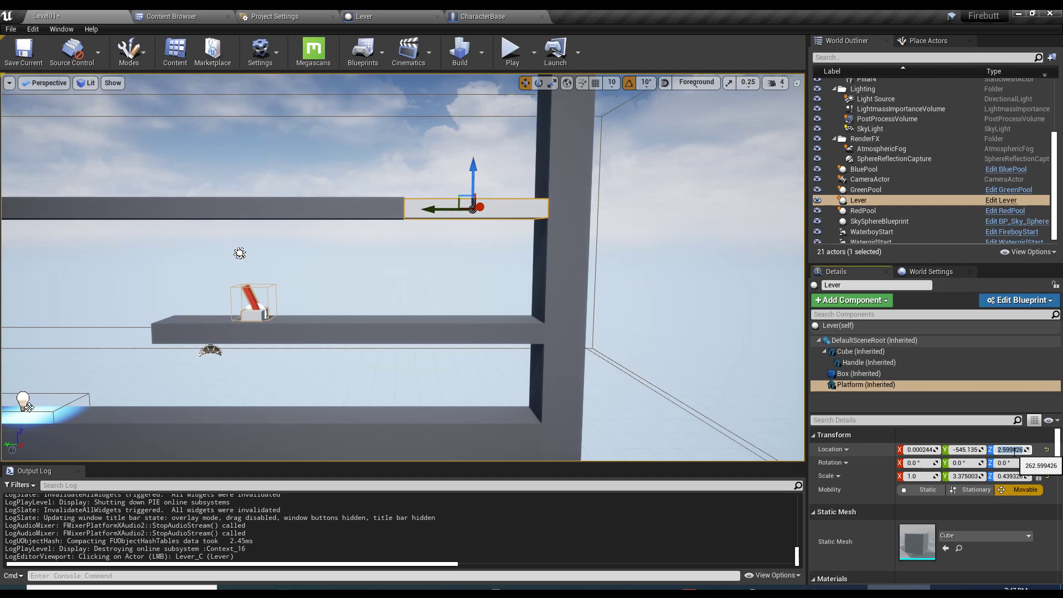
key(Return)
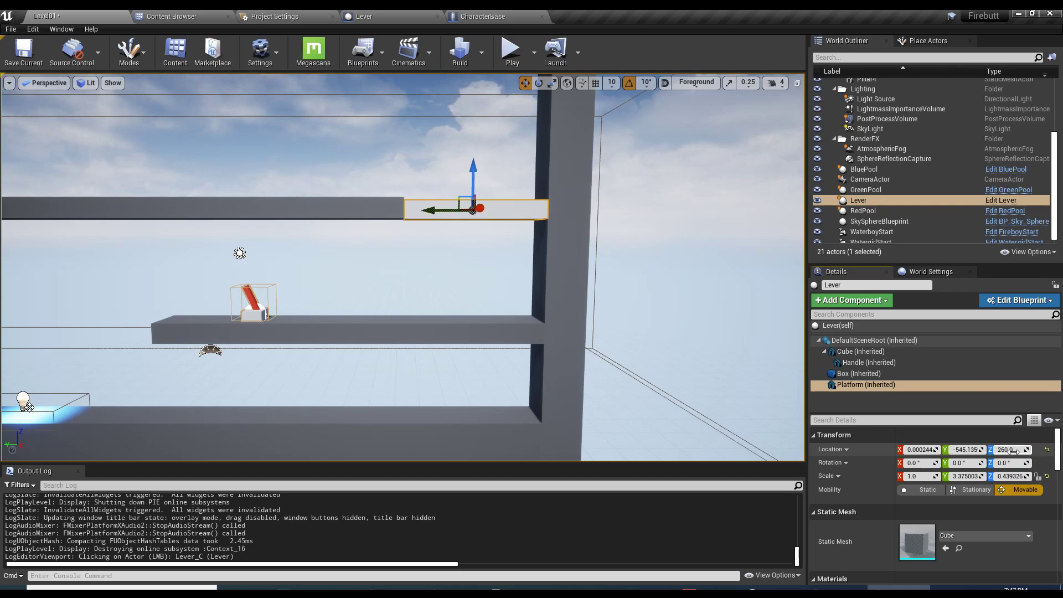
drag(469, 176, 470, 262)
click(1016, 449)
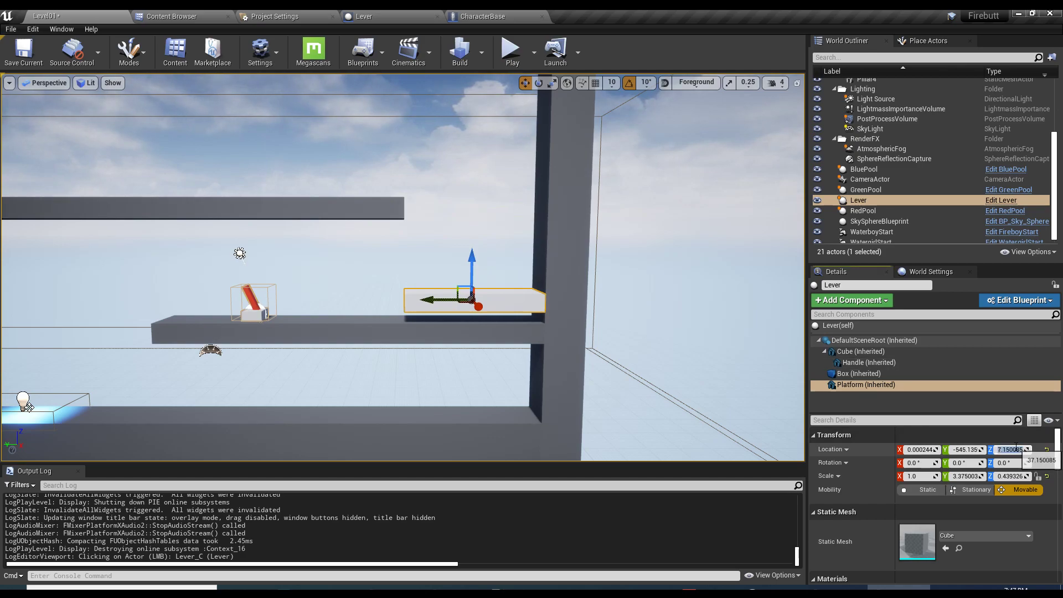
text(35)
key(Return)
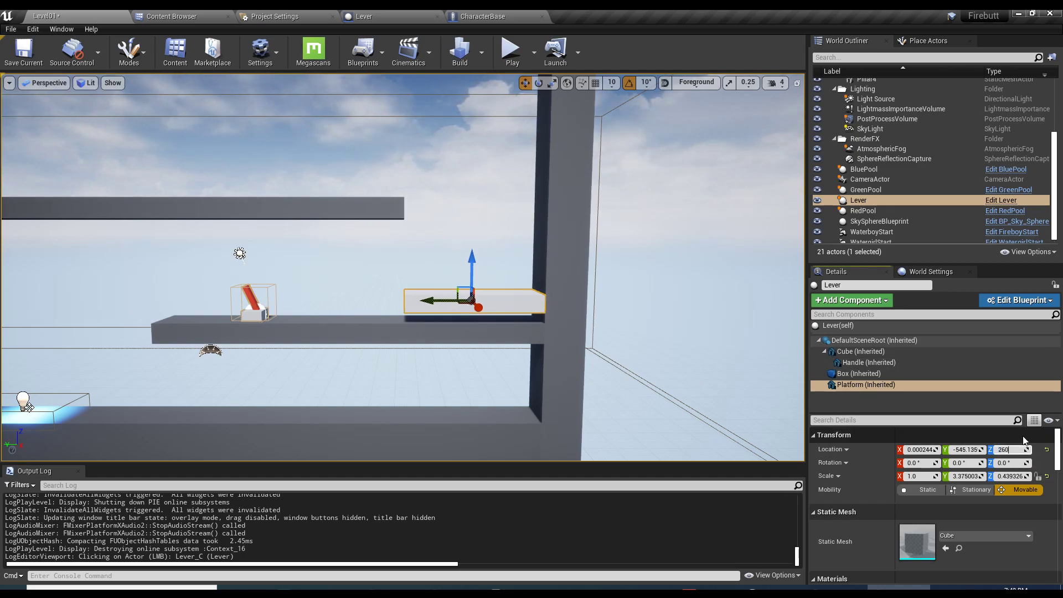
text(260)
key(Return)
- Save Level01, test the Platform lowered to the middle beam, reset its Z value and save again
key(ctrl+s)
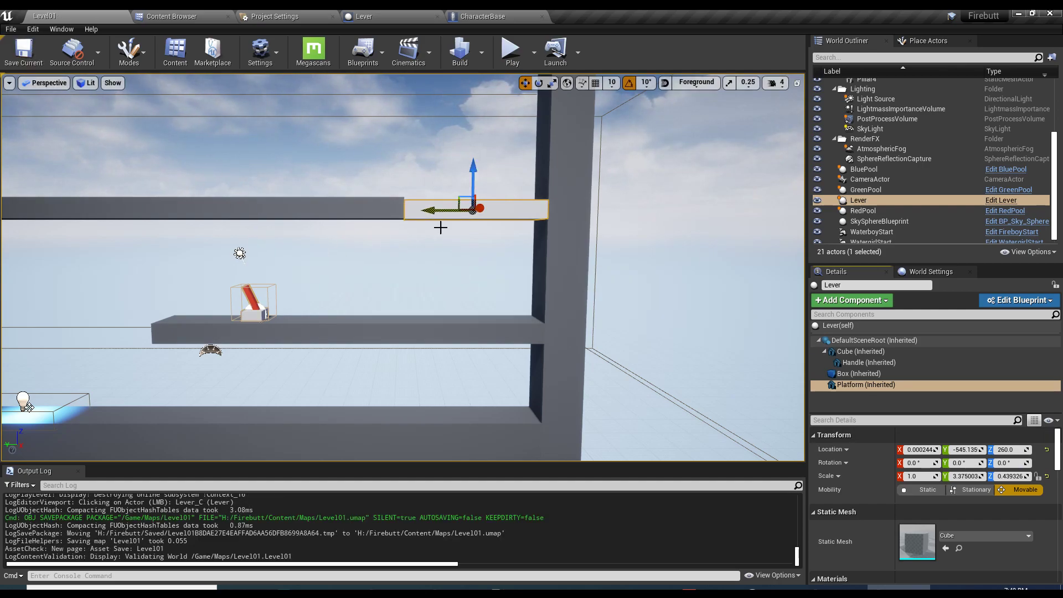
right_drag(440, 227, 557, 313)
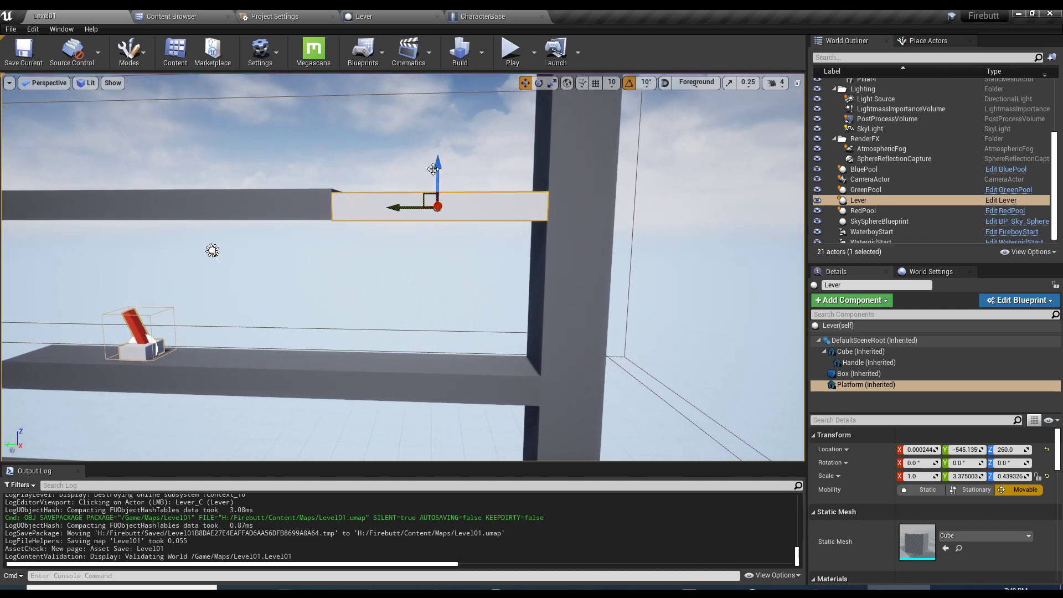
drag(439, 172, 445, 299)
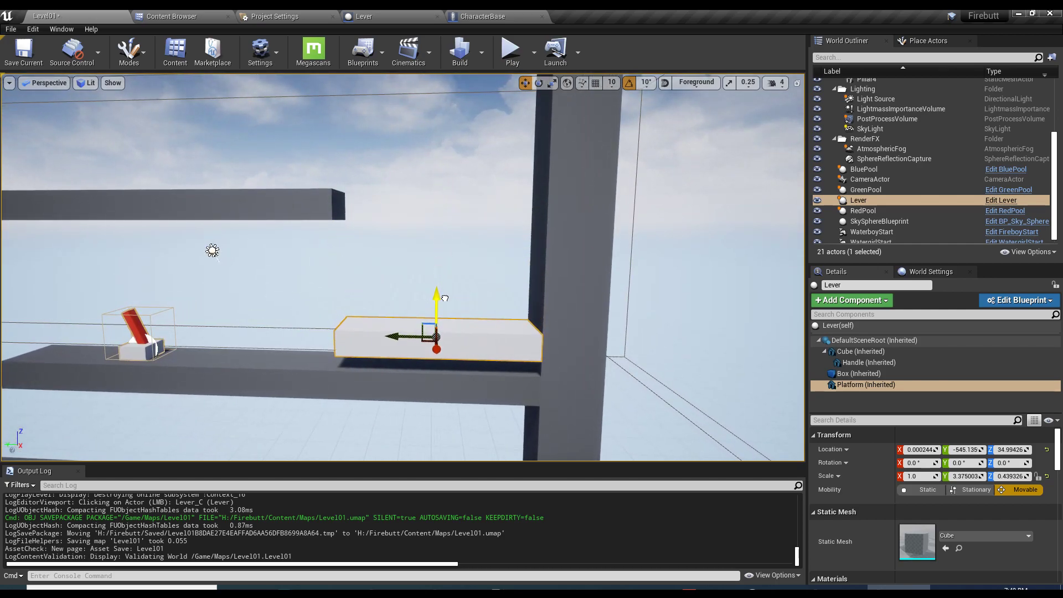
click(1011, 448)
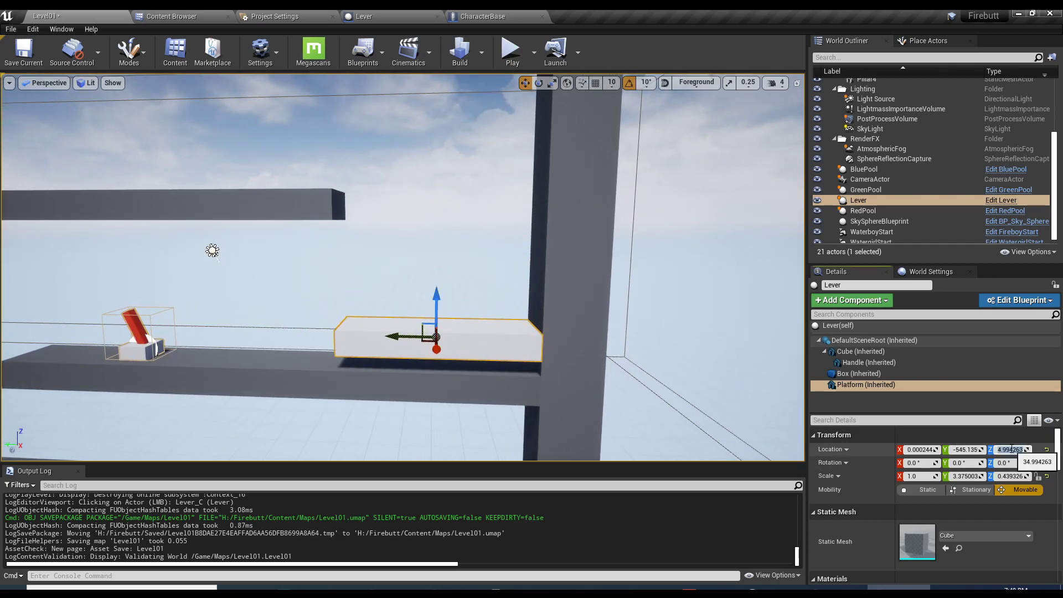
text(35)
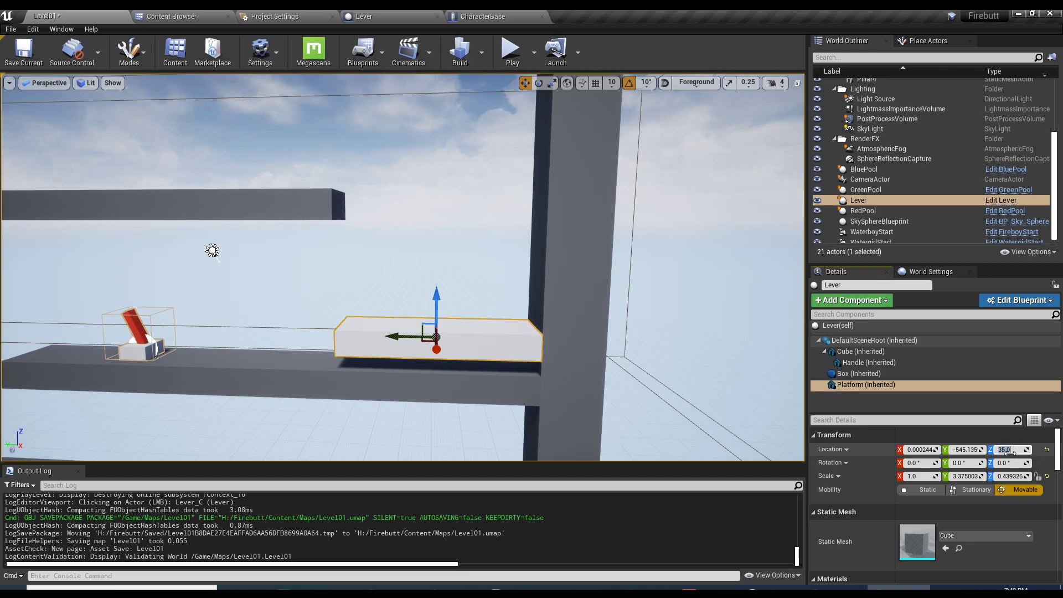
key(Return)
key(ctrl+s)
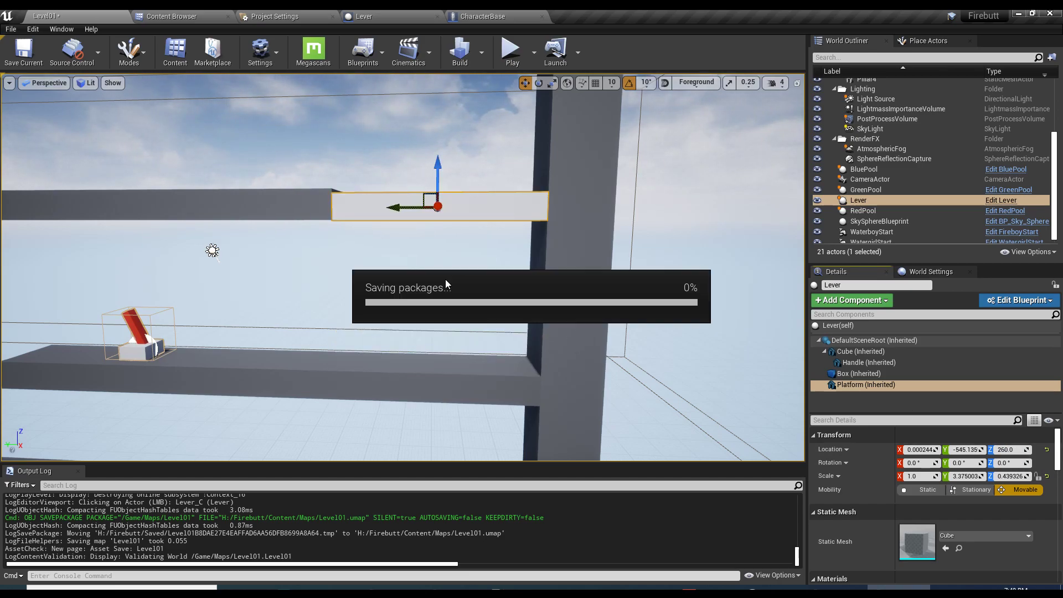
key(ctrl+Tab)
- Delete the three default event nodes from Lever's Event Graph and save
click(375, 79)
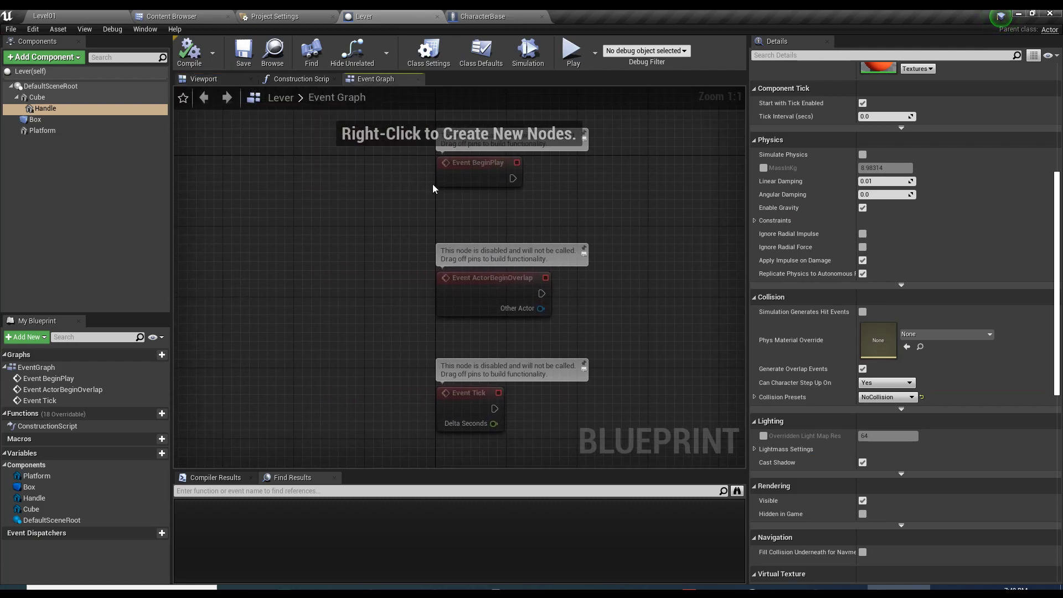
drag(412, 337, 500, 441)
key(Delete)
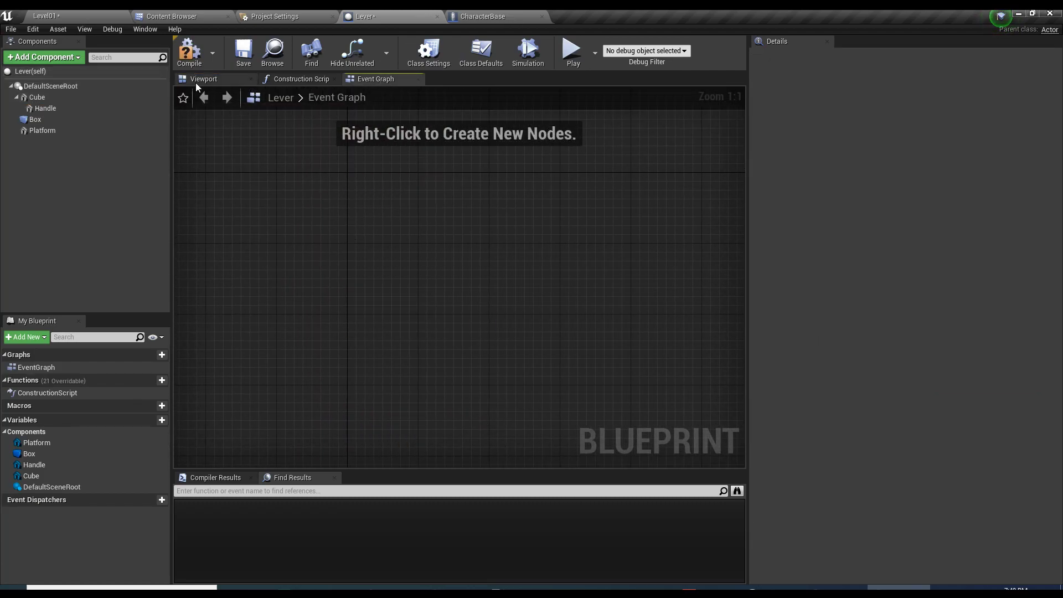
click(237, 52)
- Set the Box component's collision preset to OverlapOnlyPawn
click(55, 120)
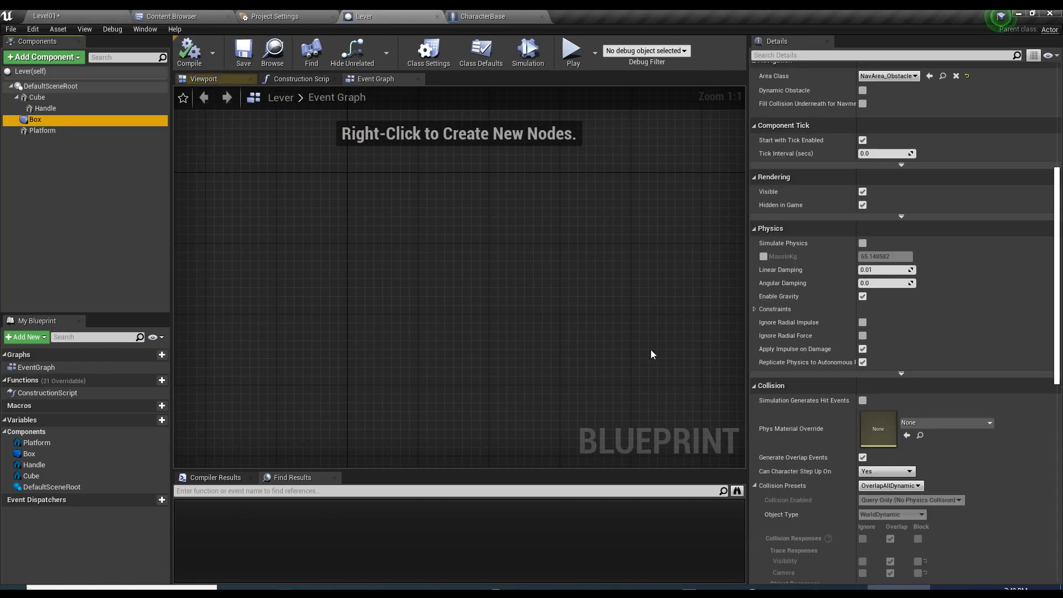
scroll(809, 450, down, 5)
scroll(809, 449, down, 1)
click(896, 273)
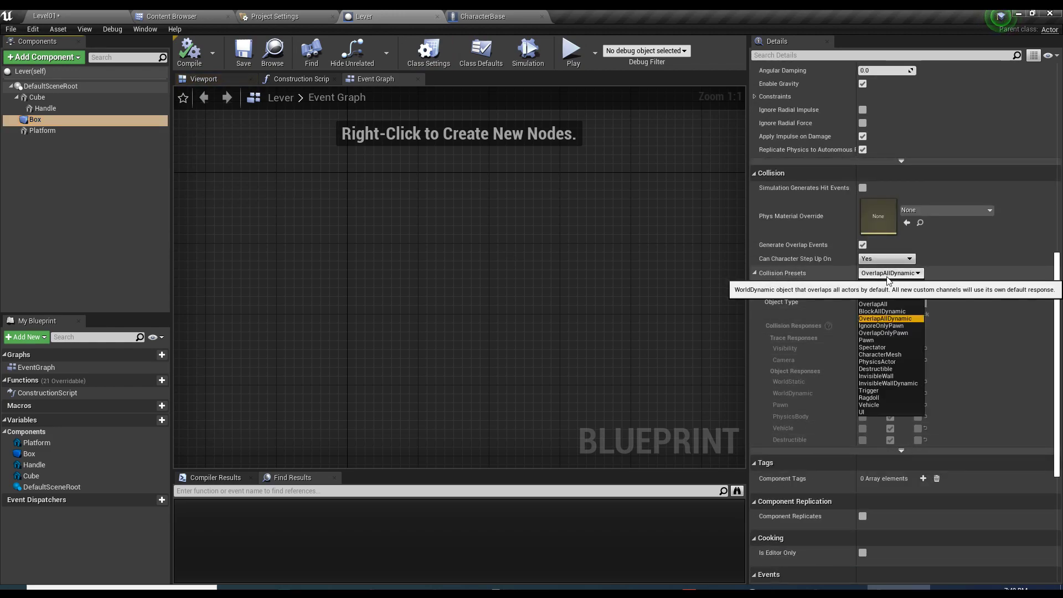
click(884, 333)
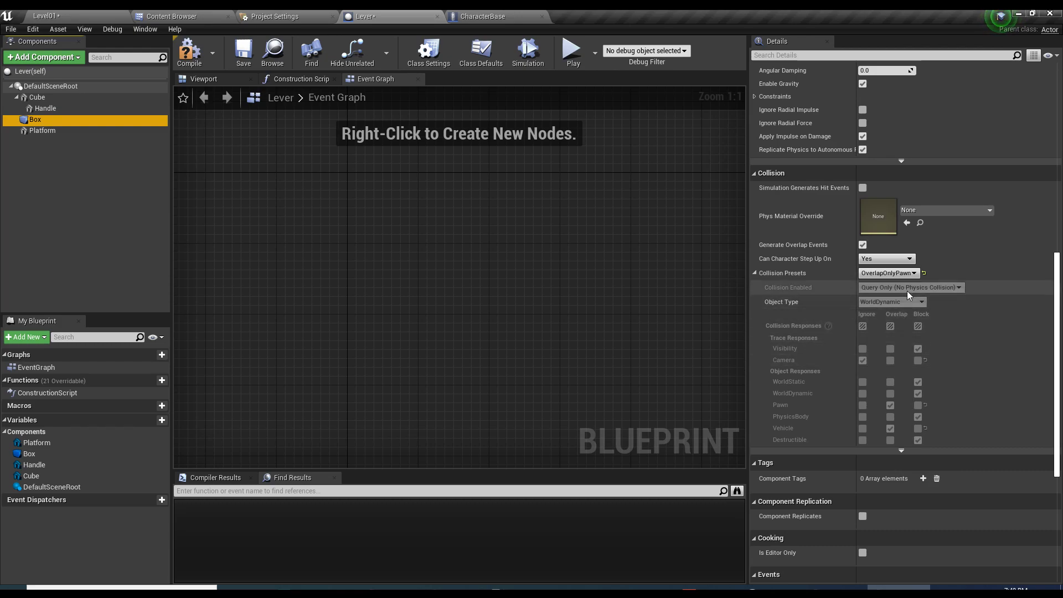
scroll(847, 358, down, 12)
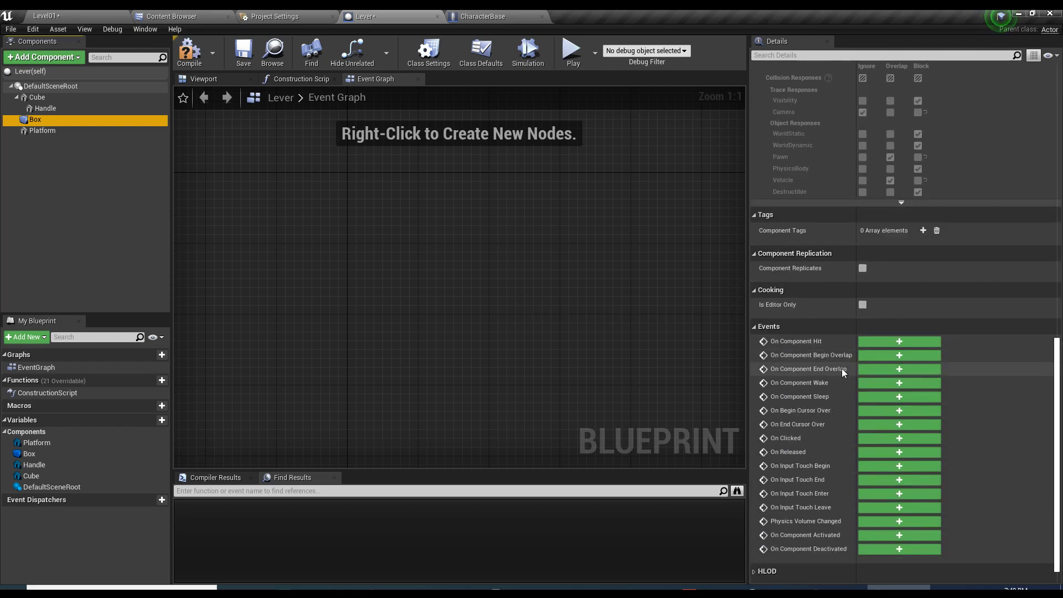
- Add a Box begin-overlap event feeding Other Actor into a Cast To Pawn node, and compile
click(885, 355)
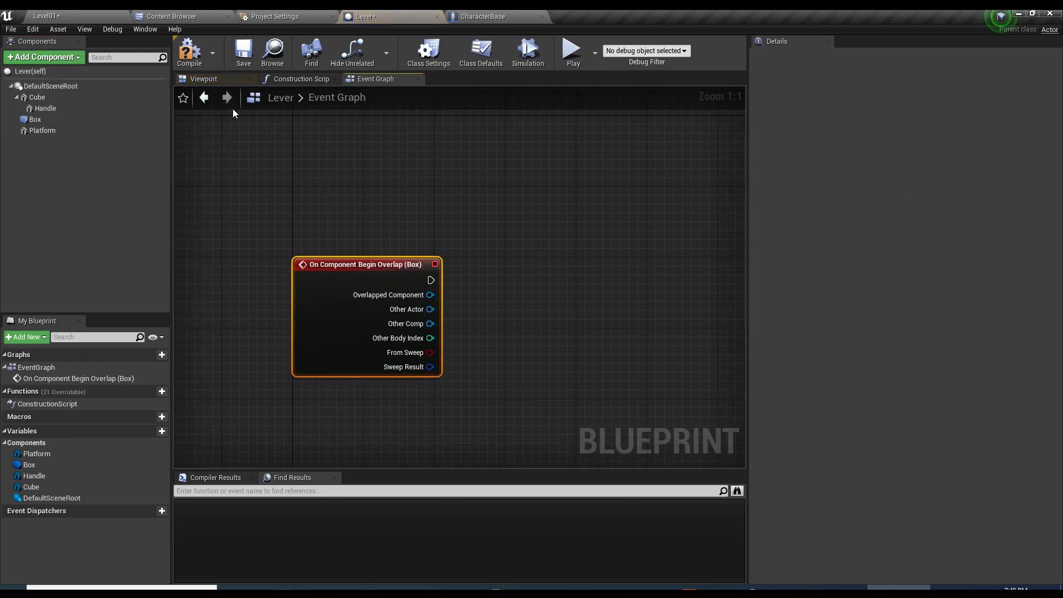
click(191, 52)
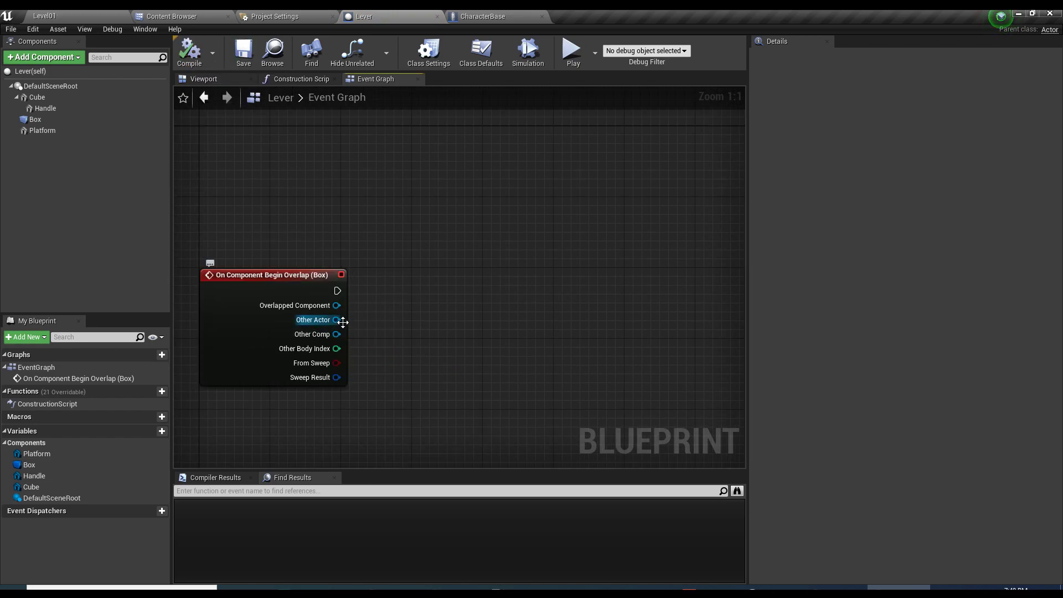
drag(337, 320, 453, 337)
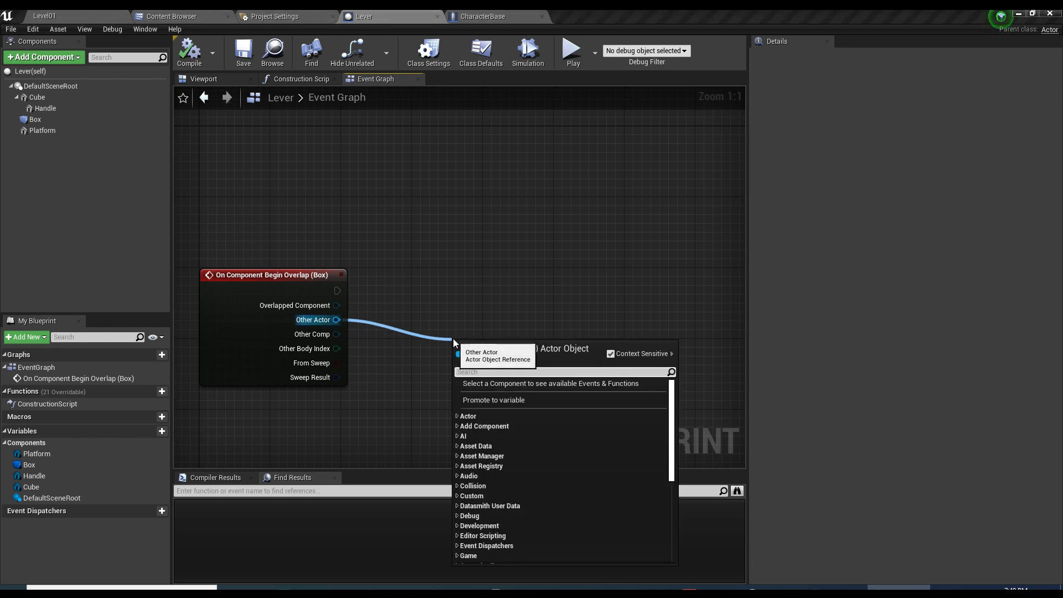
text(cast to pawn)
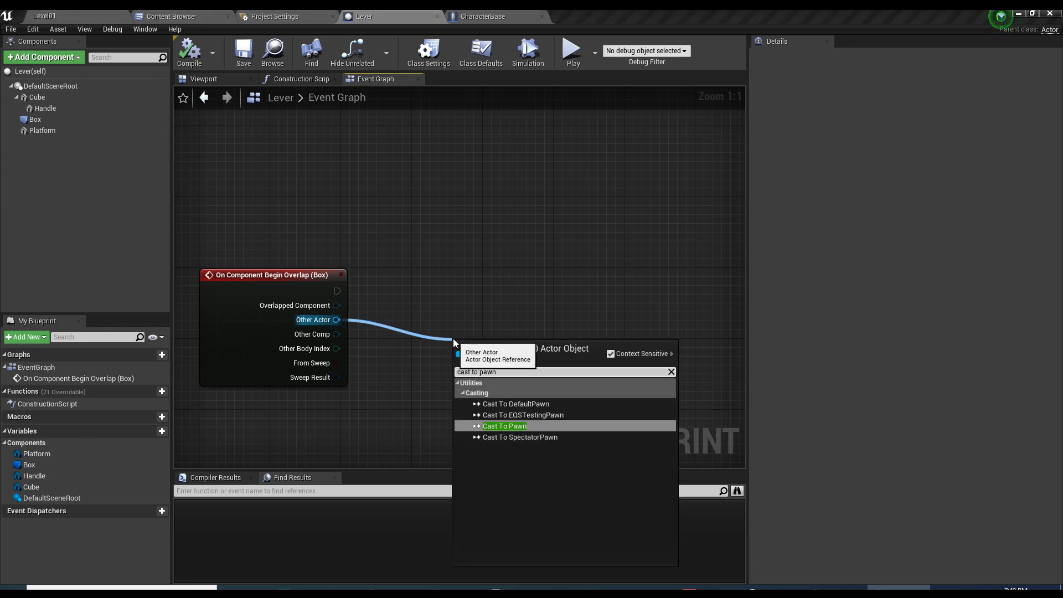
click(517, 427)
drag(465, 282, 441, 284)
right_drag(464, 288, 403, 284)
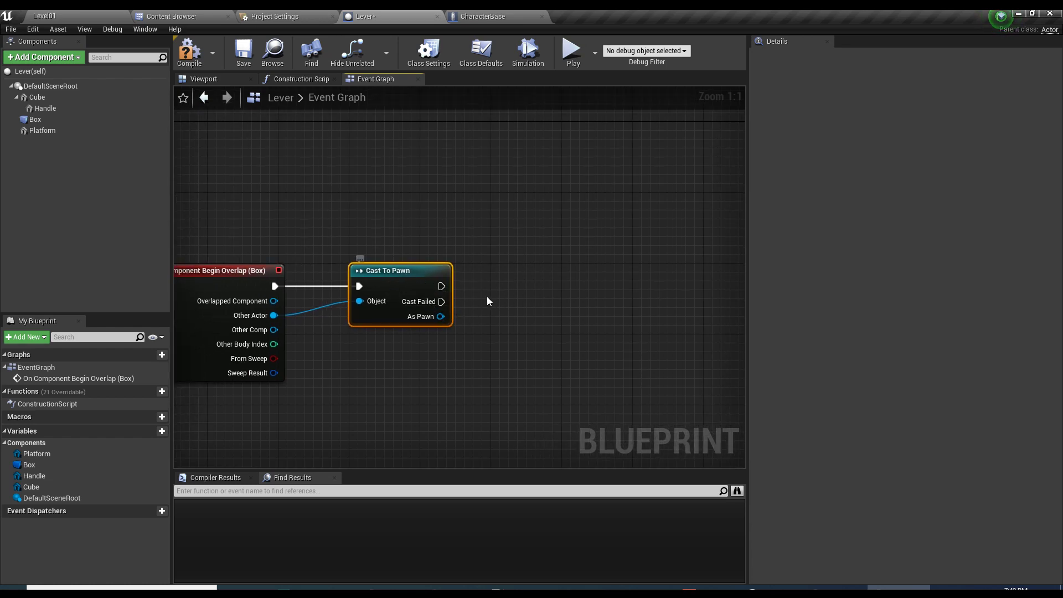
drag(441, 287, 622, 278)
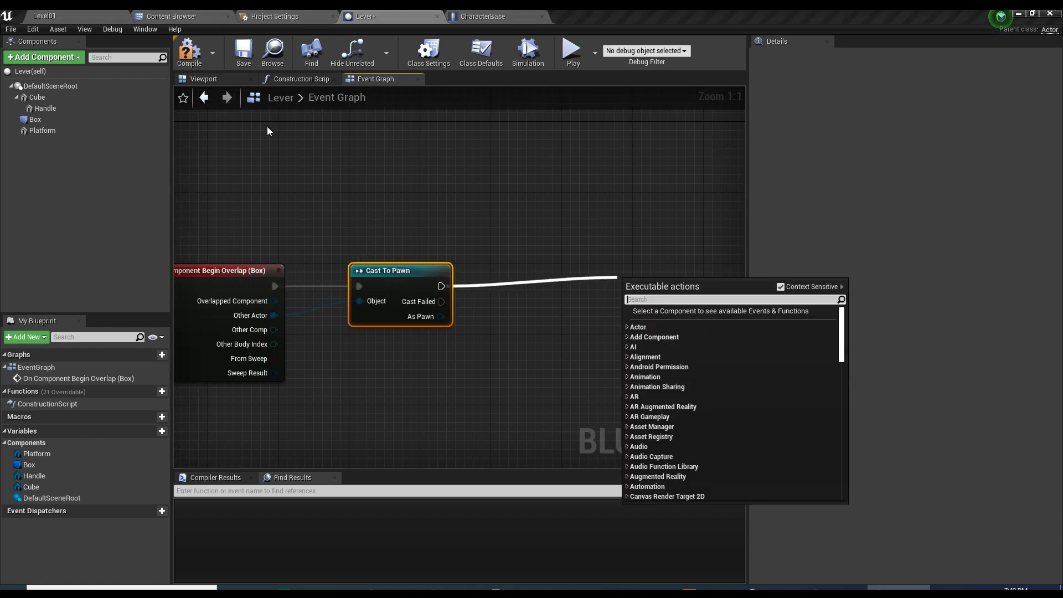
click(190, 51)
- Add a new Boolean variable to the Lever blueprint
right_drag(355, 201, 362, 208)
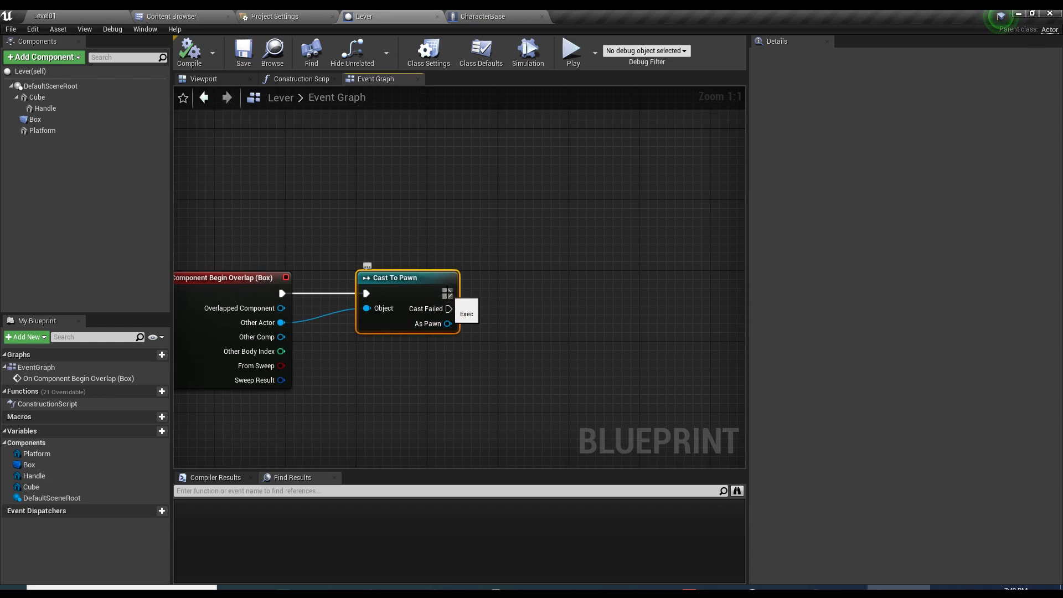
right_drag(448, 308, 431, 281)
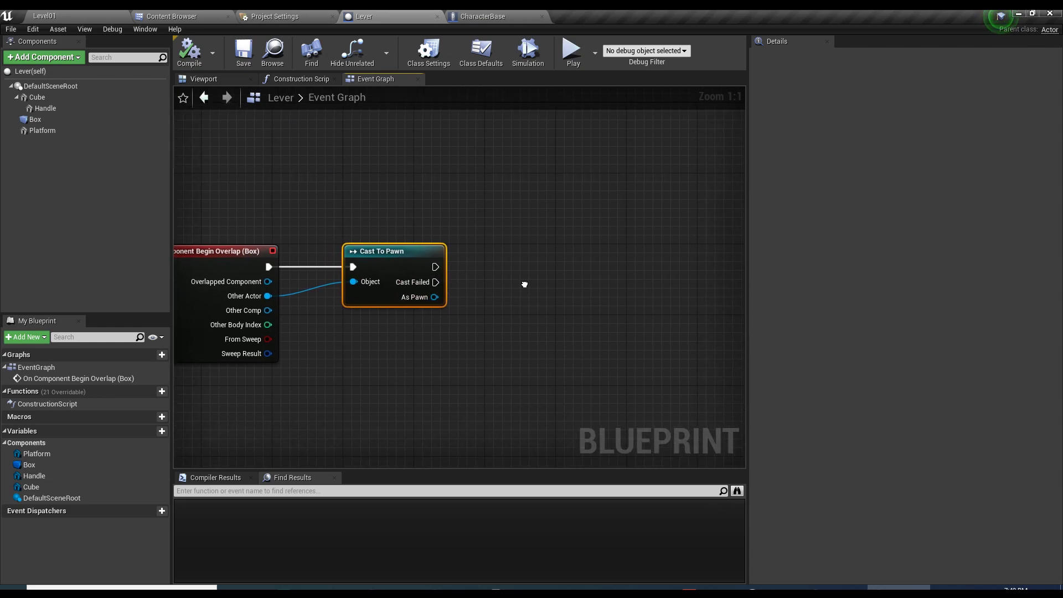
click(162, 431)
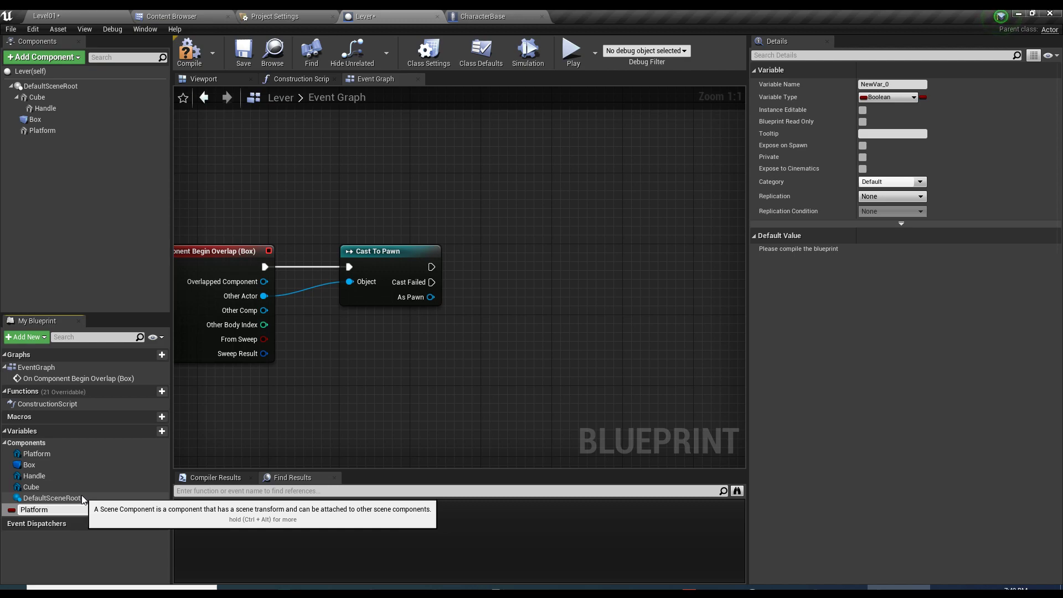
- Confirm the PlatformDown variable, then test-move the Lever's platform in Level01 and undo the move
key(Return)
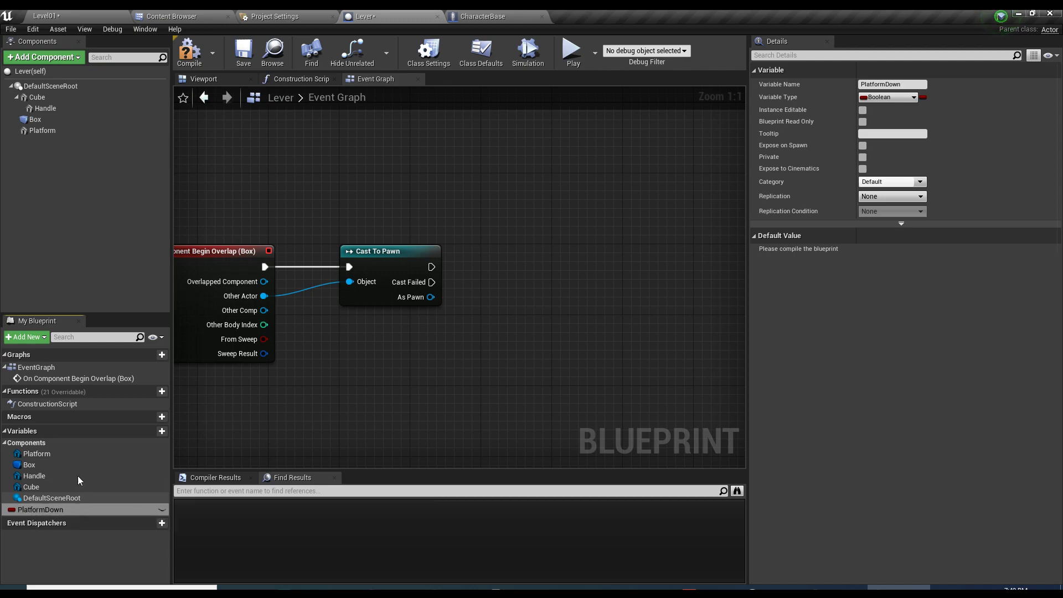
click(58, 510)
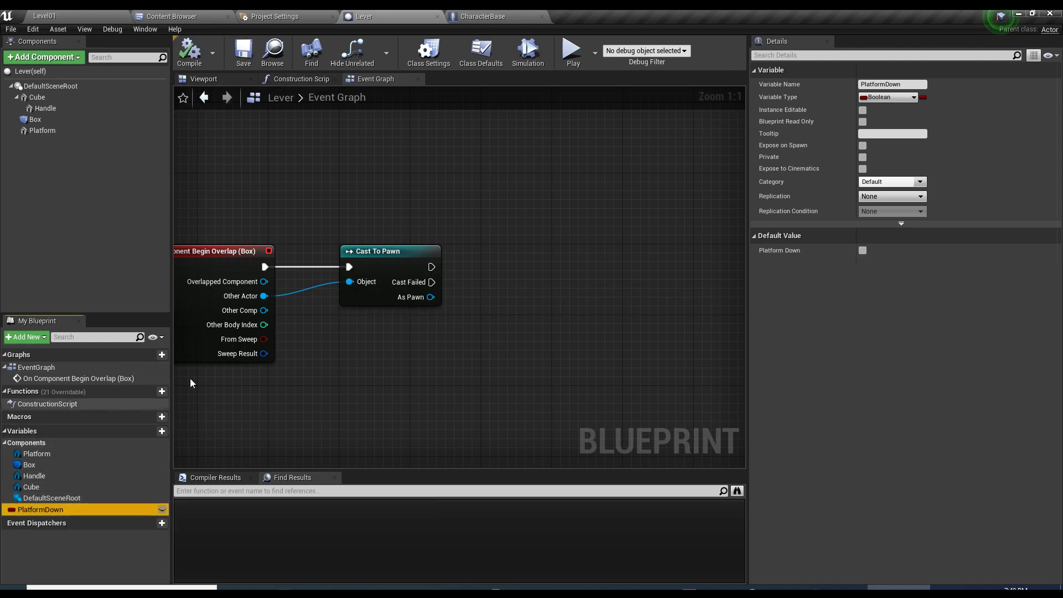
click(44, 16)
click(585, 222)
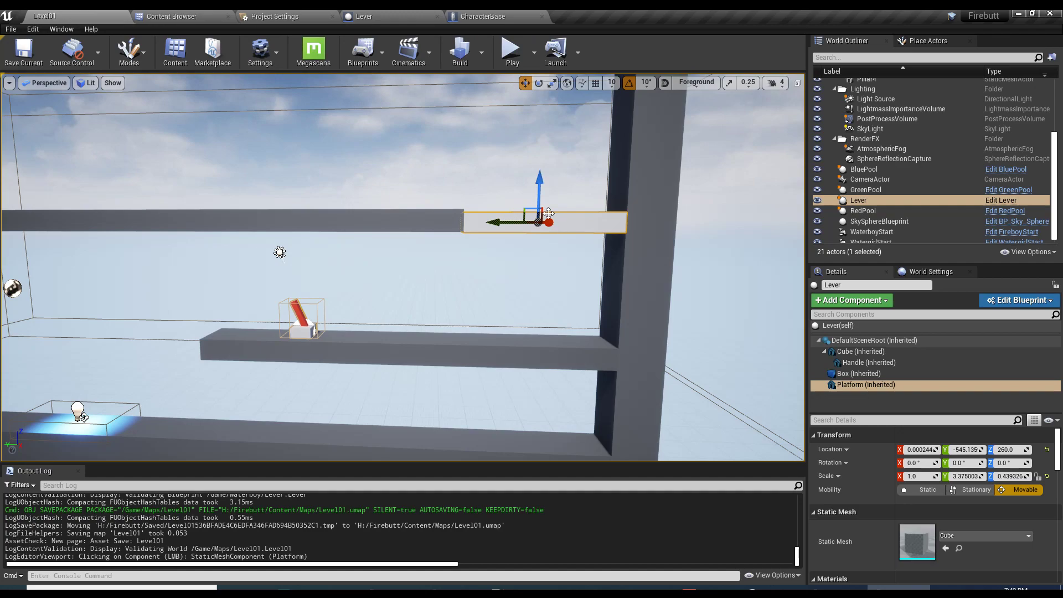
drag(535, 191, 533, 284)
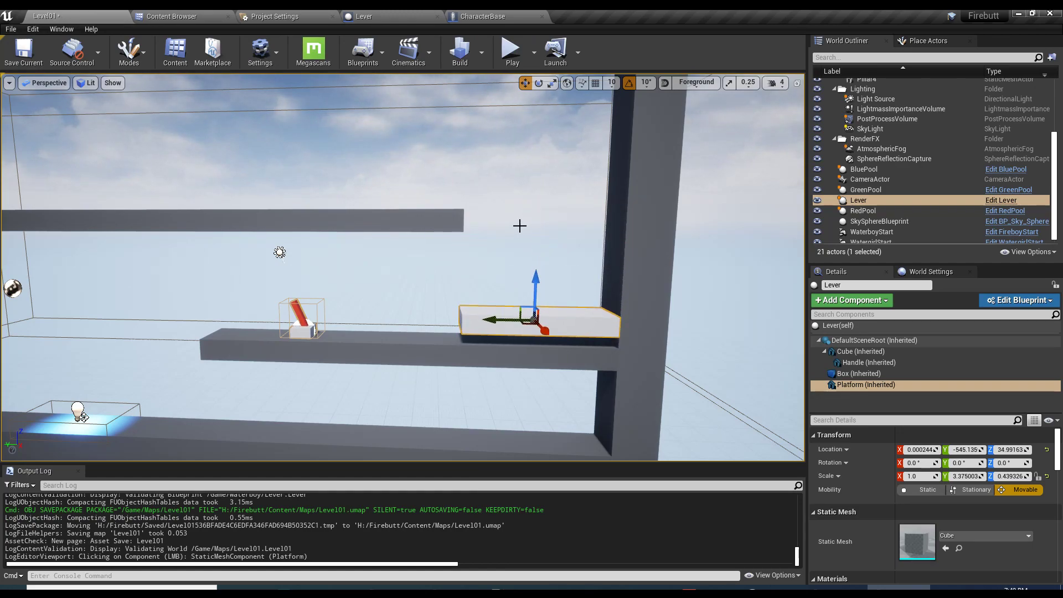
key(ctrl+z)
- Add a PlatformDown getter inverted by a NOT node that drives a new Branch
click(387, 19)
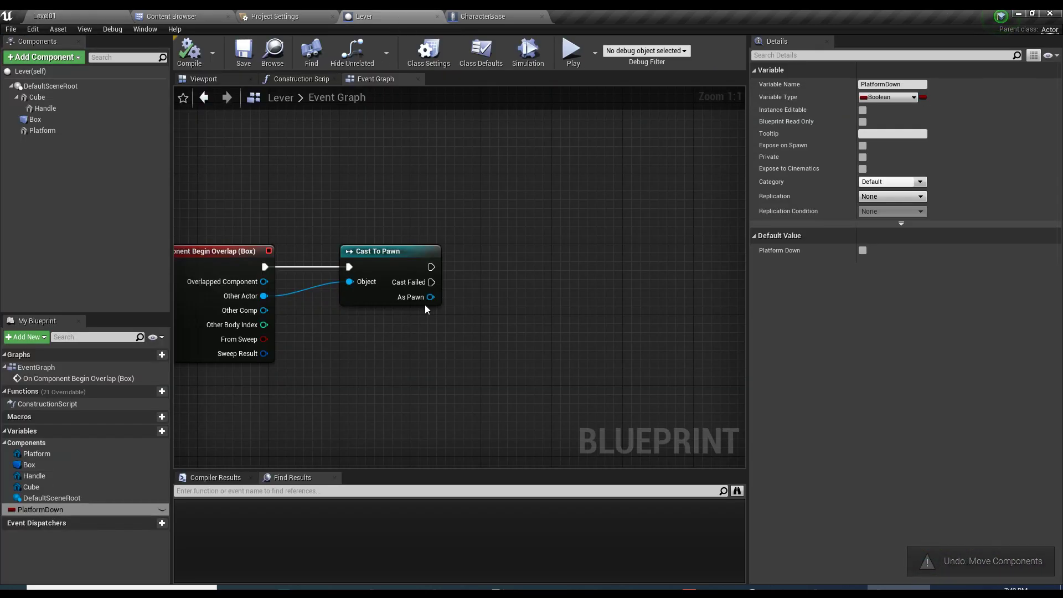
click(83, 498)
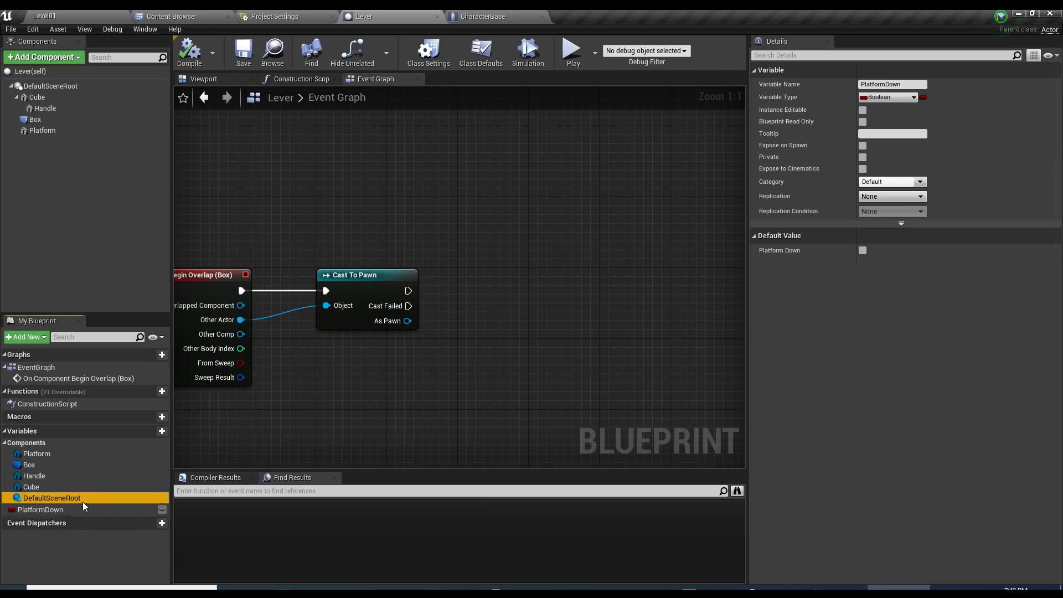
drag(77, 509, 658, 310)
text(not)
click(585, 467)
click(649, 275)
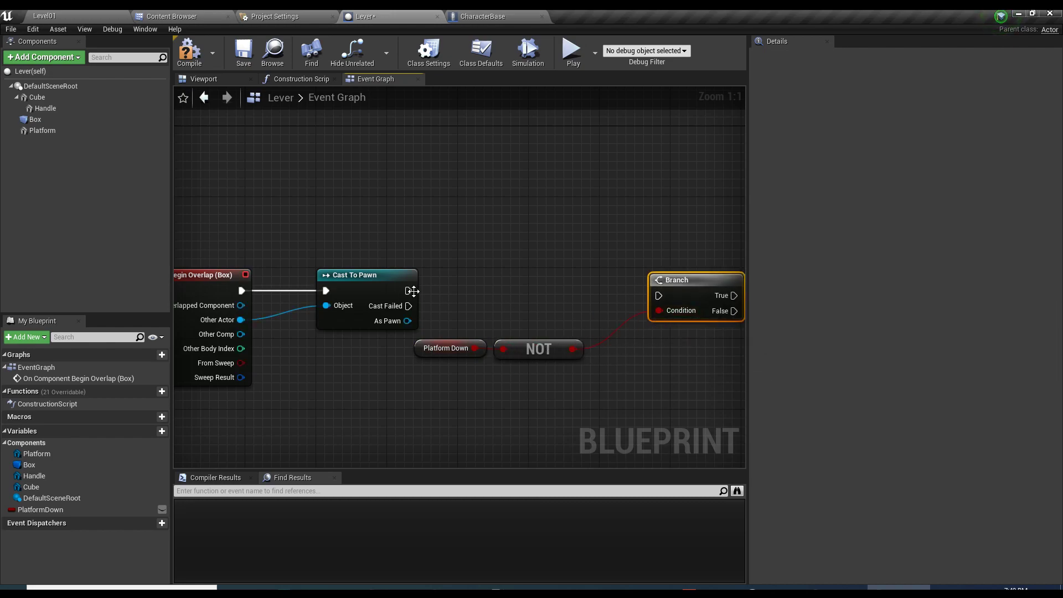
- Connect the successful Cast To Pawn output into the Branch and begin wiring its True and False outputs
drag(413, 291, 658, 295)
right_drag(726, 295, 469, 300)
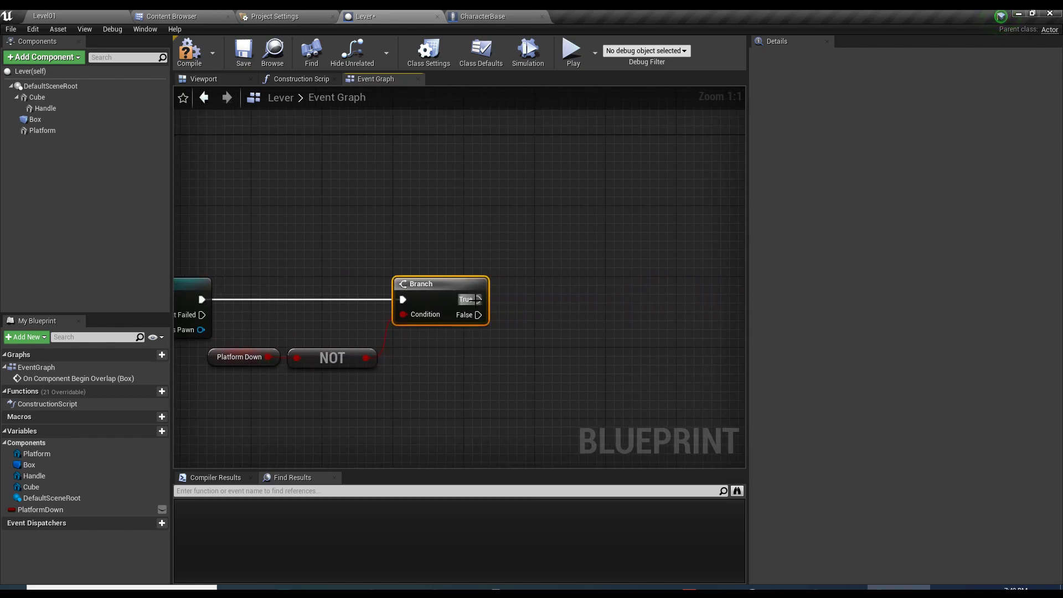
drag(477, 299, 661, 195)
right_drag(579, 344, 470, 246)
drag(369, 217, 459, 325)
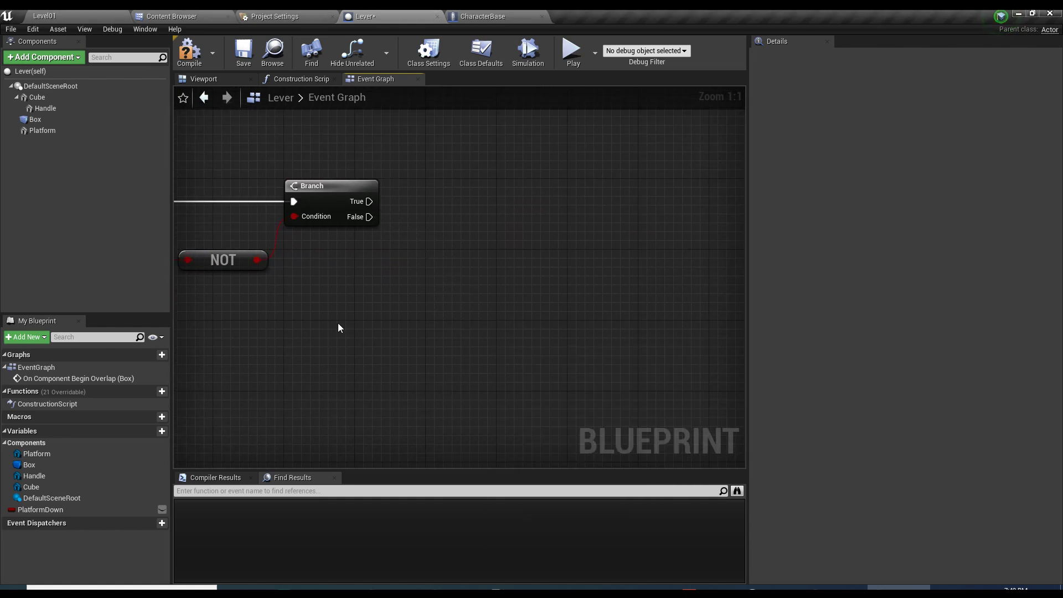
right_drag(339, 327, 502, 411)
- Create an instance-editable Vector variable PlatformDownLoc, then compile and save the Lever blueprint
click(161, 430)
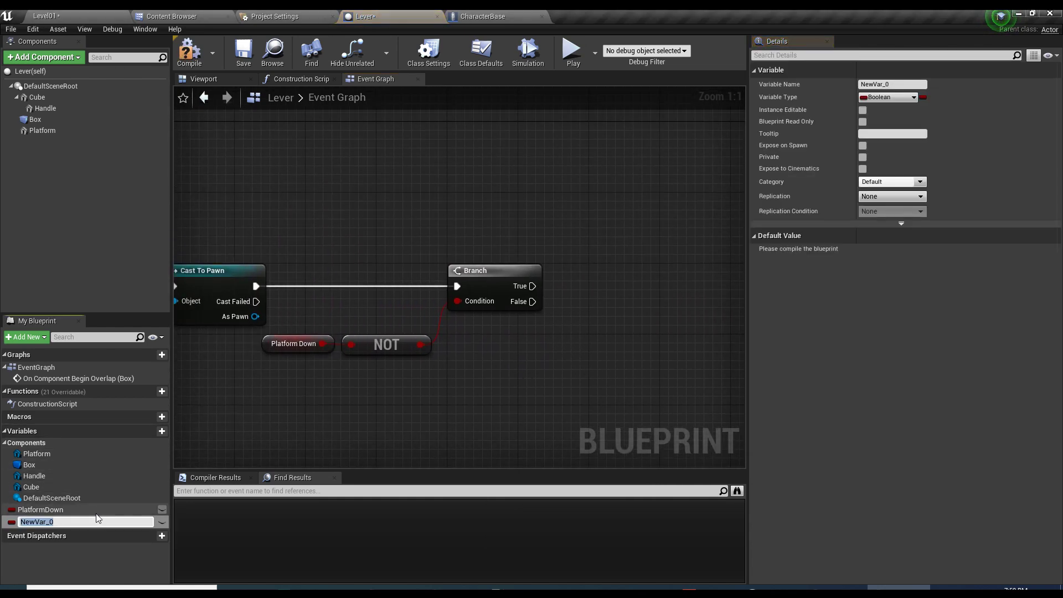
text(PlatformDownLoc)
key(Return)
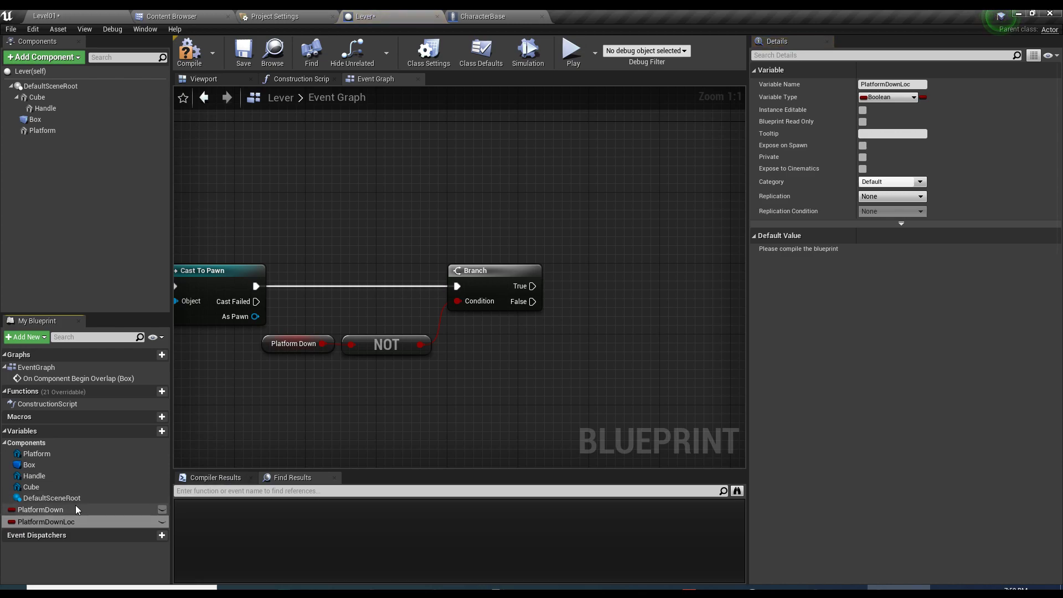
click(873, 96)
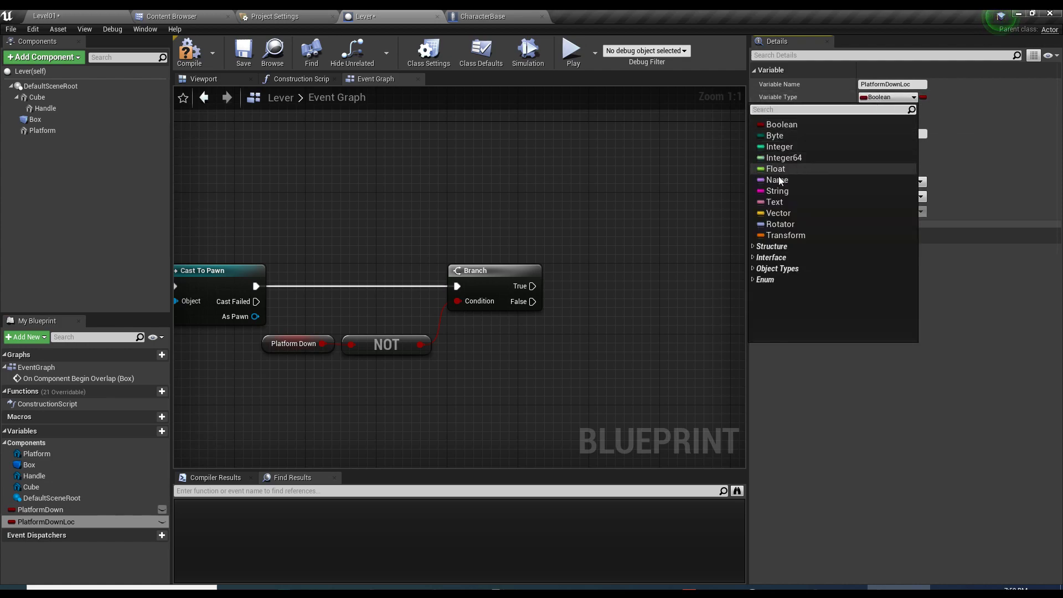
click(783, 222)
key(F7)
key(ctrl+s)
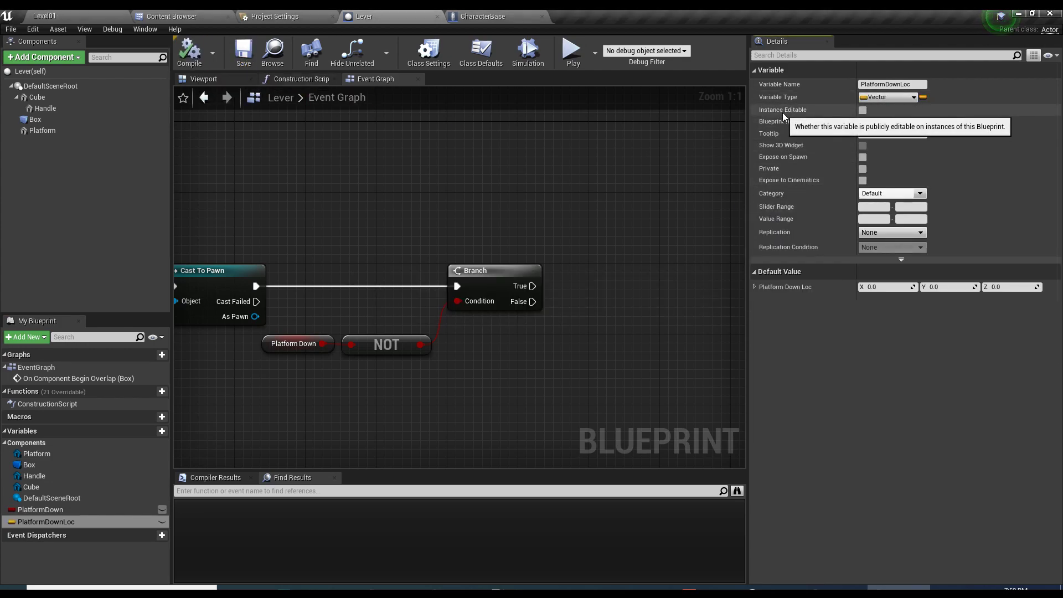
click(862, 111)
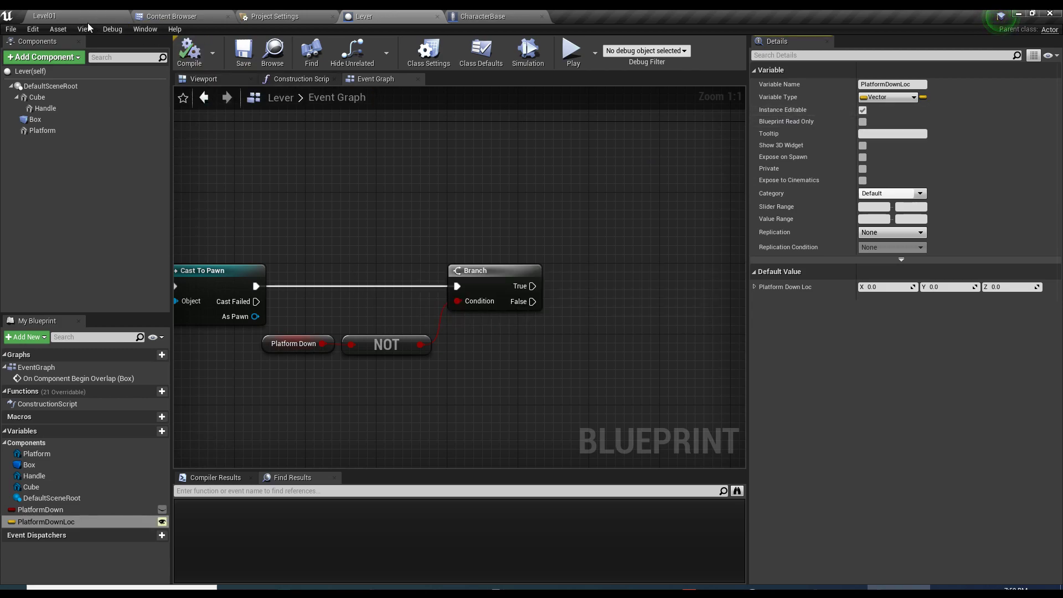
- In Level01, select the placed Lever actor and its Platform component to reach Platform Down Loc
click(55, 16)
scroll(892, 466, down, 3)
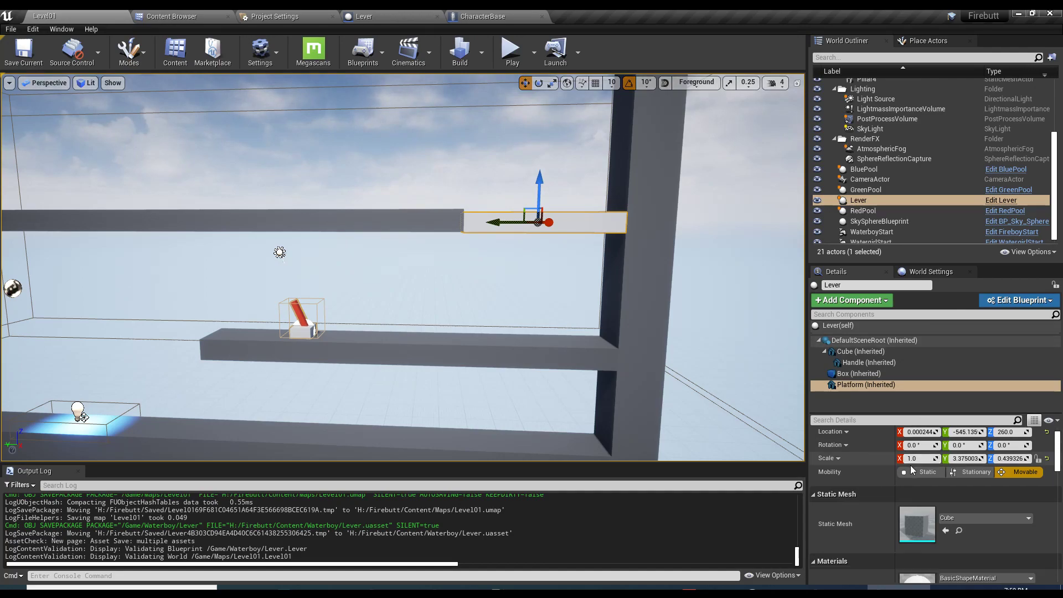
scroll(866, 527, down, 1)
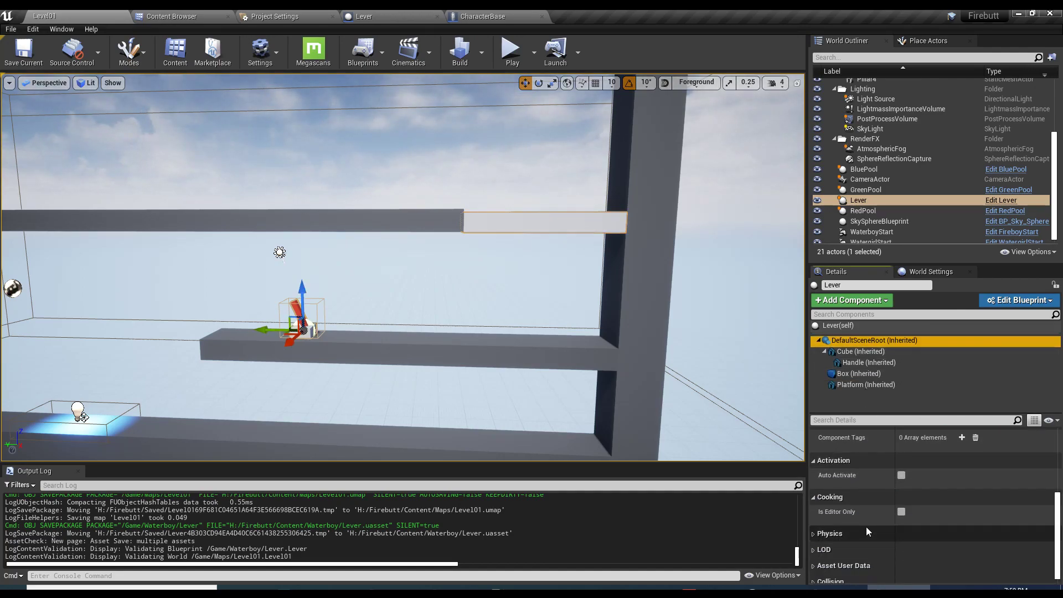
click(415, 336)
click(341, 332)
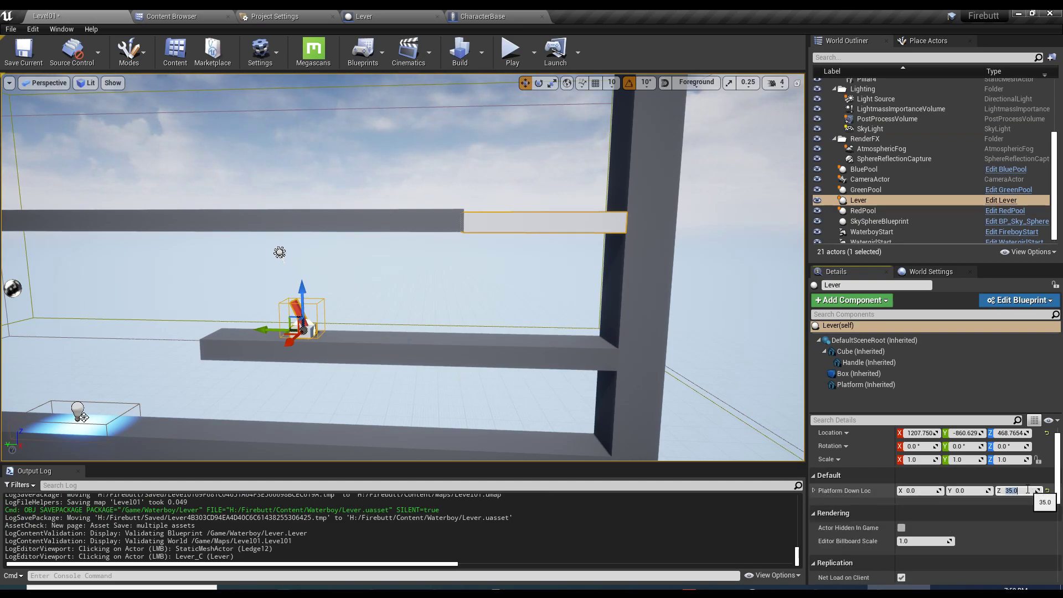
click(540, 225)
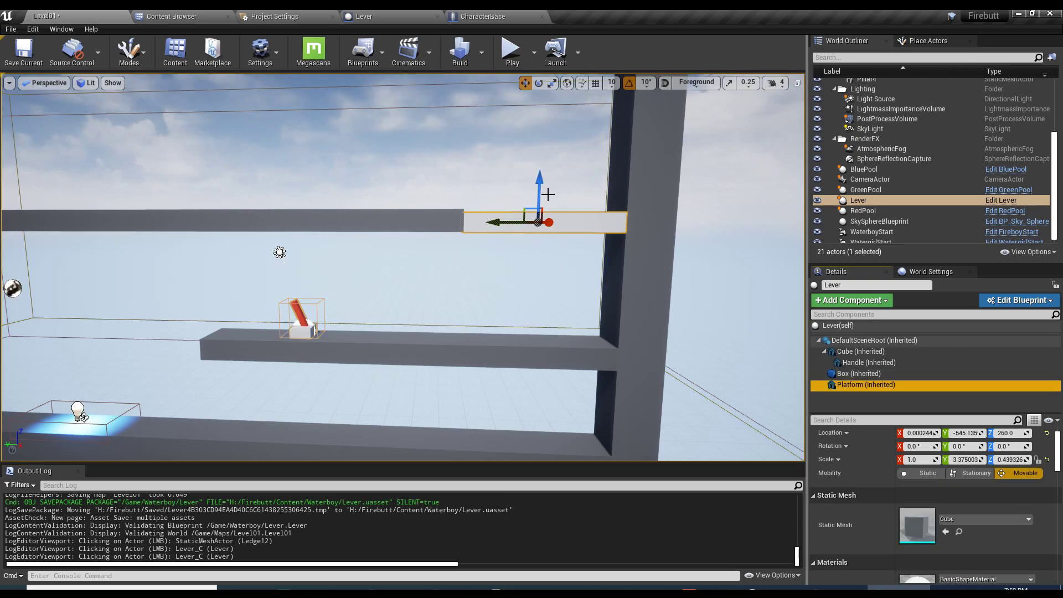
click(305, 329)
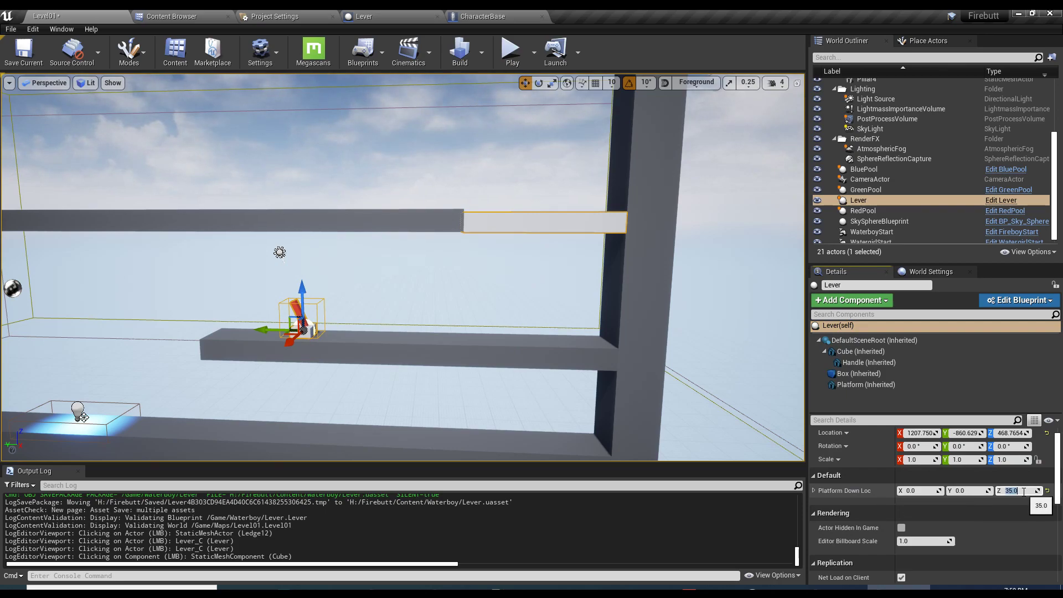
- Place an Event BeginPlay node in the Lever's Event Graph beside the overlap event
click(363, 16)
right_drag(285, 232, 675, 304)
scroll(375, 225, down, 2)
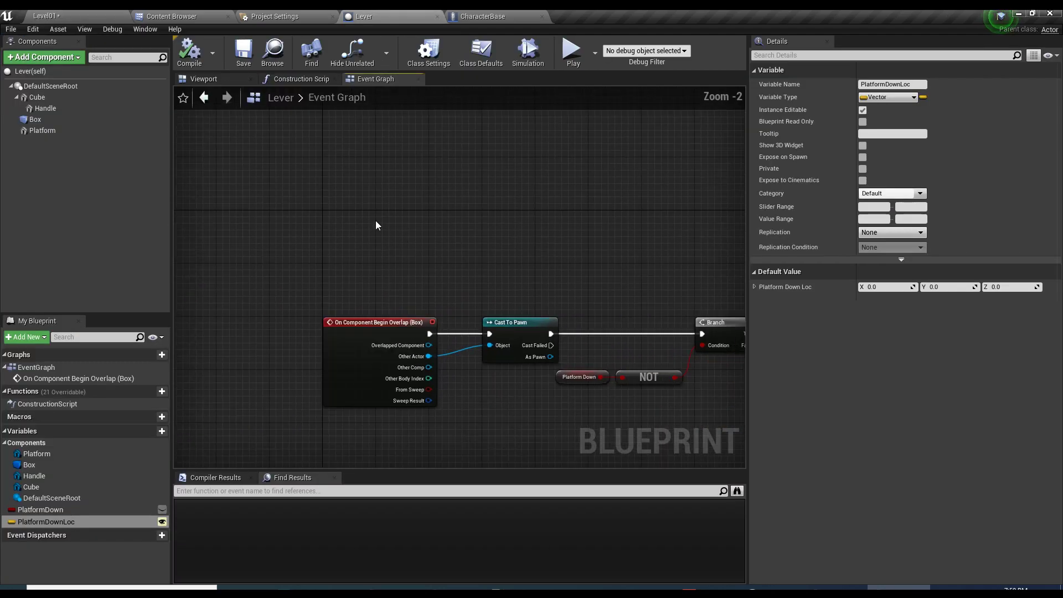
right_click(357, 211)
text(beginplay)
key(Return)
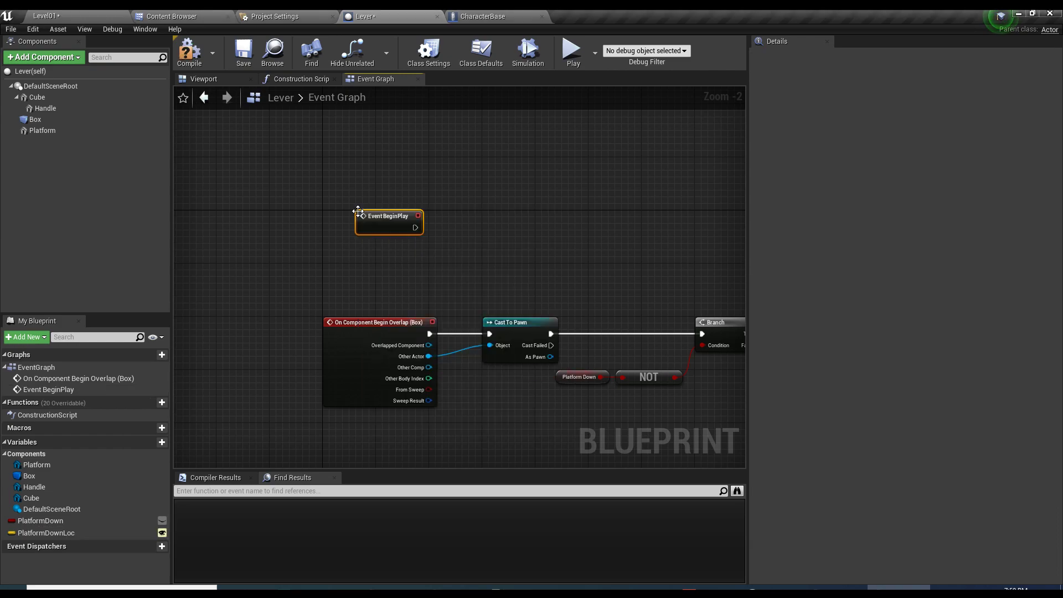
drag(375, 222, 343, 171)
right_drag(343, 164, 291, 195)
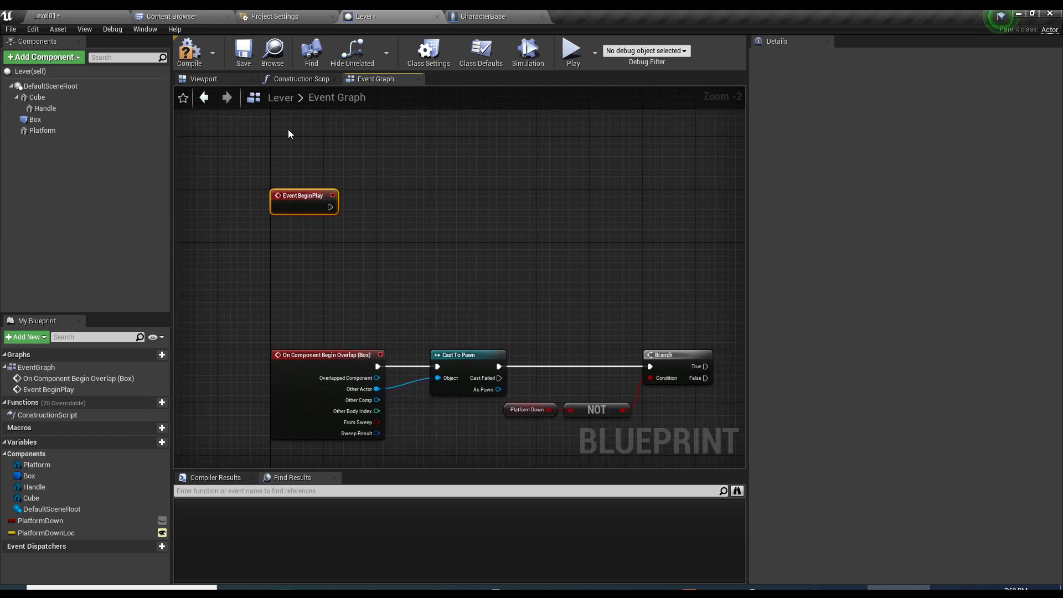
- Add a Platform reference with a Get Relative Location node
drag(43, 131, 418, 245)
text(lo)
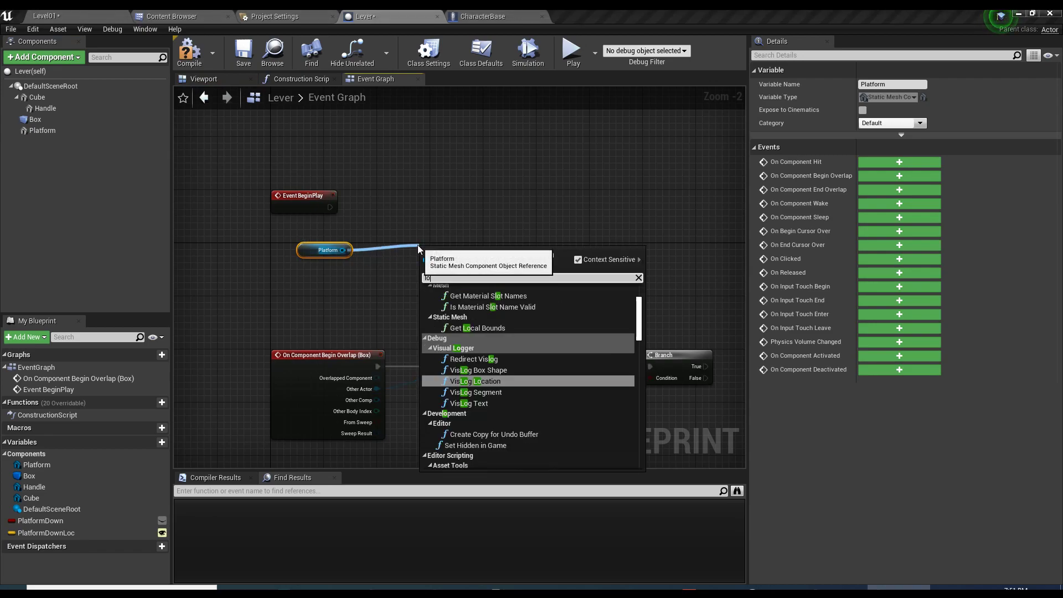
text(cation)
scroll(539, 387, down, 3)
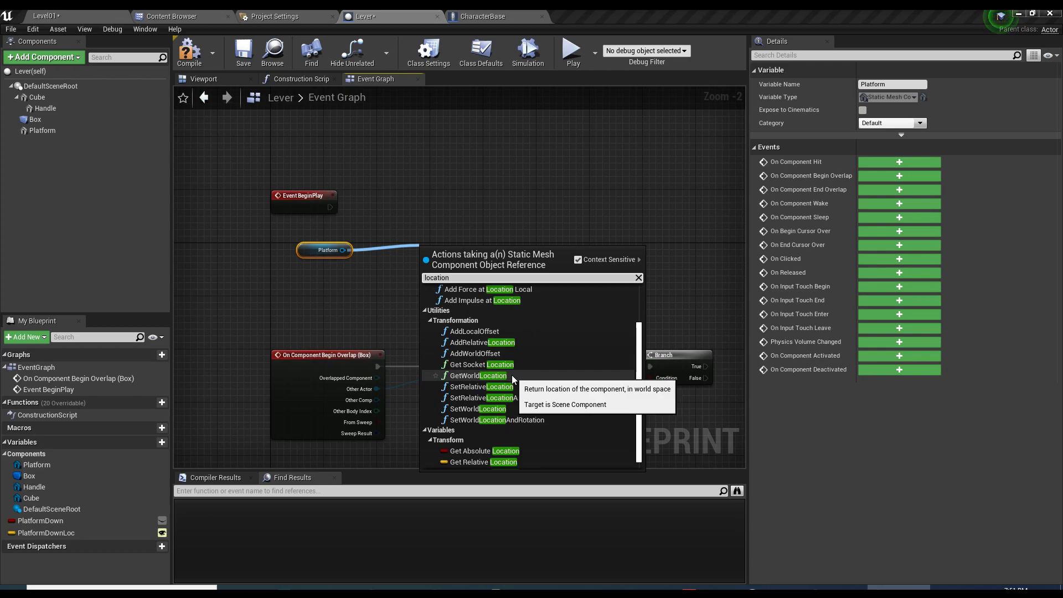
scroll(510, 374, up, 3)
scroll(511, 374, down, 3)
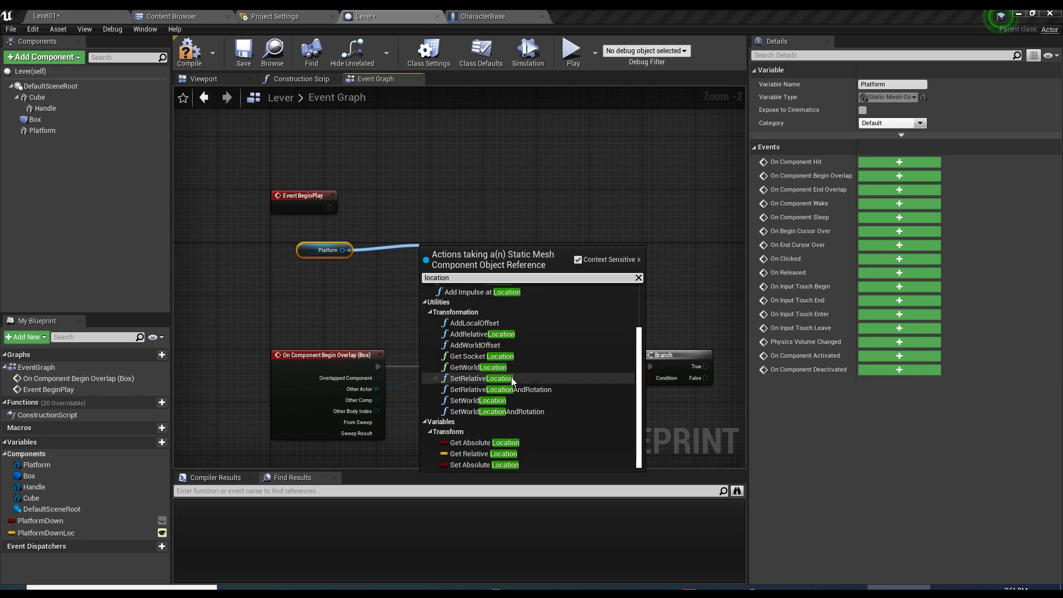
click(482, 454)
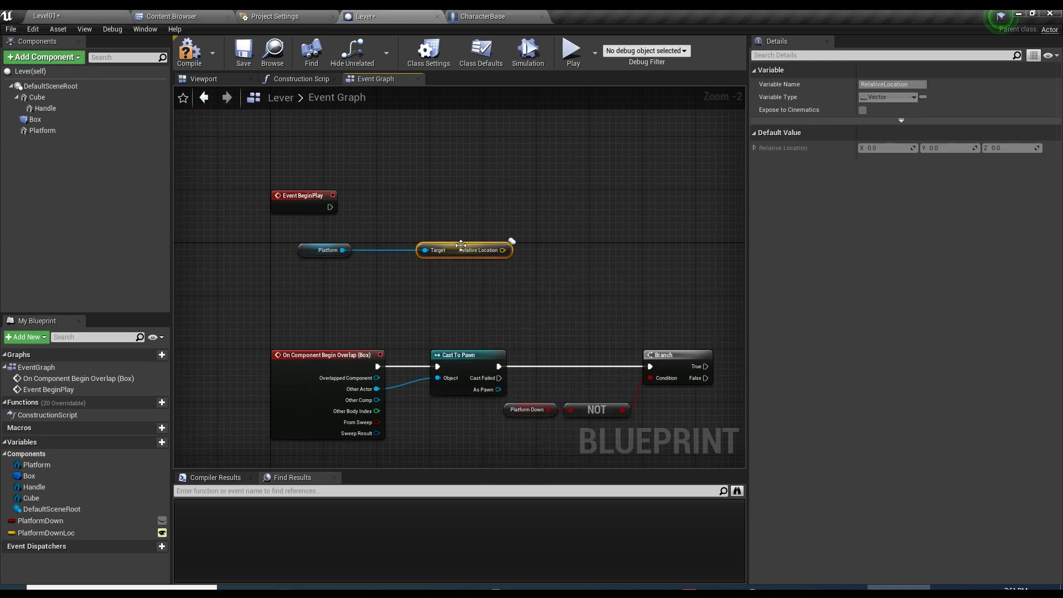
drag(461, 246, 414, 245)
- Print the Platform's relative location via Print String on BeginPlay, save, and play the level
drag(329, 207, 523, 200)
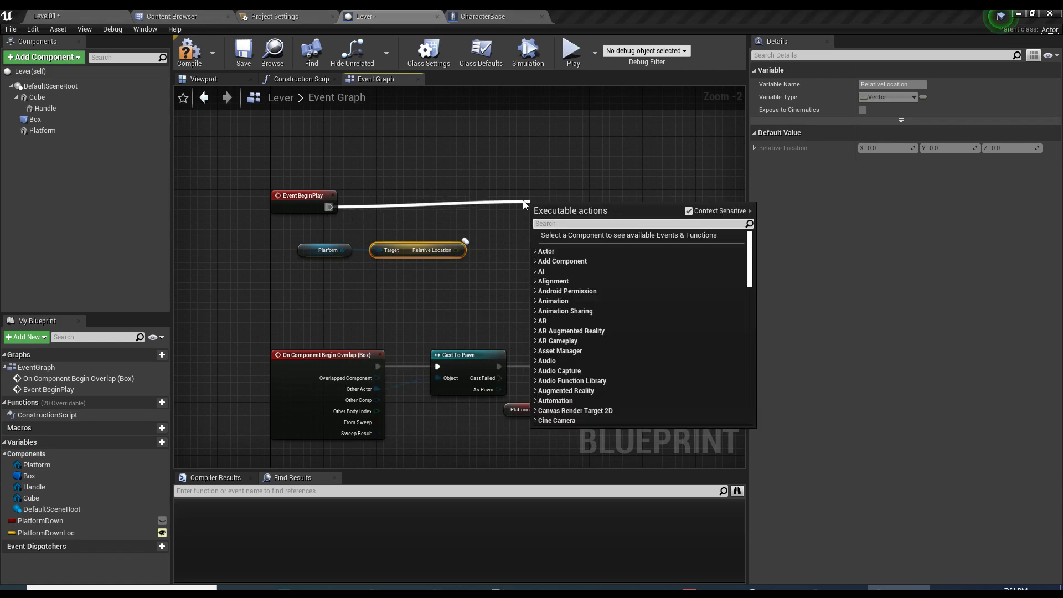
text(print)
key(Return)
drag(455, 250, 536, 232)
drag(559, 201, 607, 189)
drag(554, 213, 526, 199)
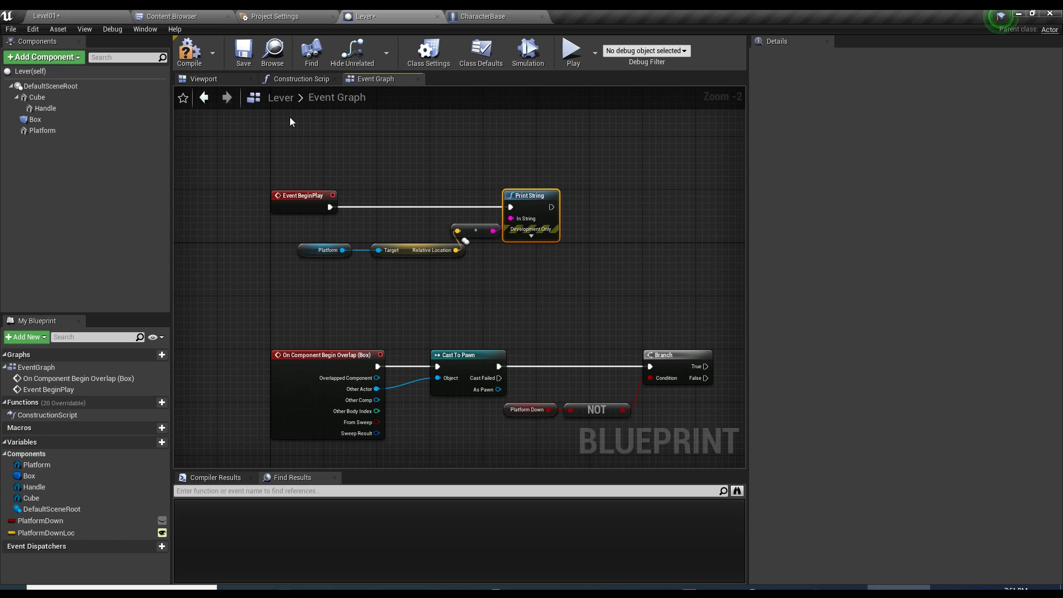
key(ctrl+shift+s)
click(571, 51)
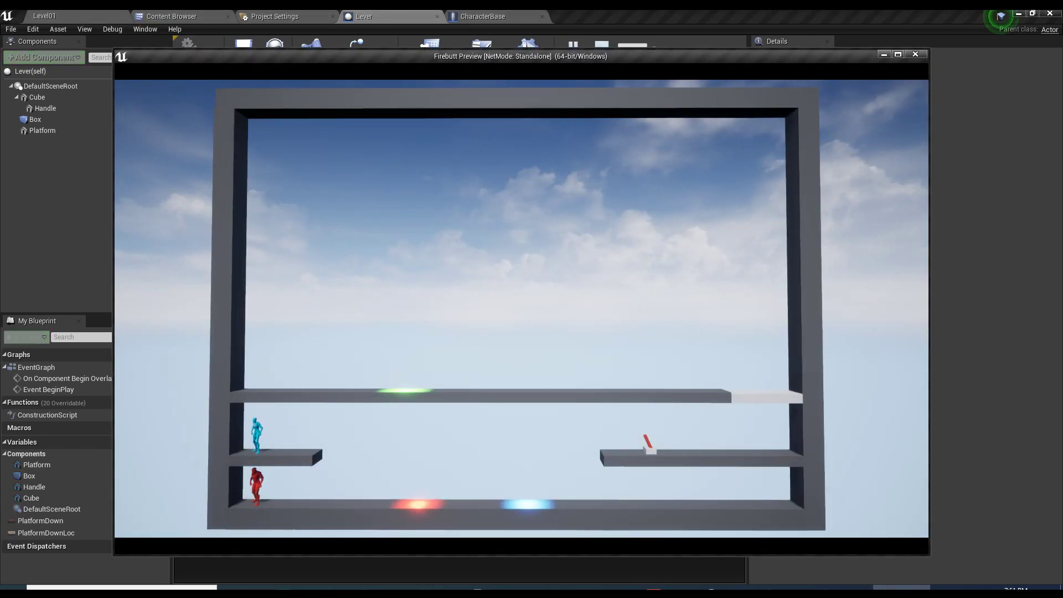
- Stop the play-test and inspect the placed Lever's Platform component location in Level01
key(Escape)
click(45, 16)
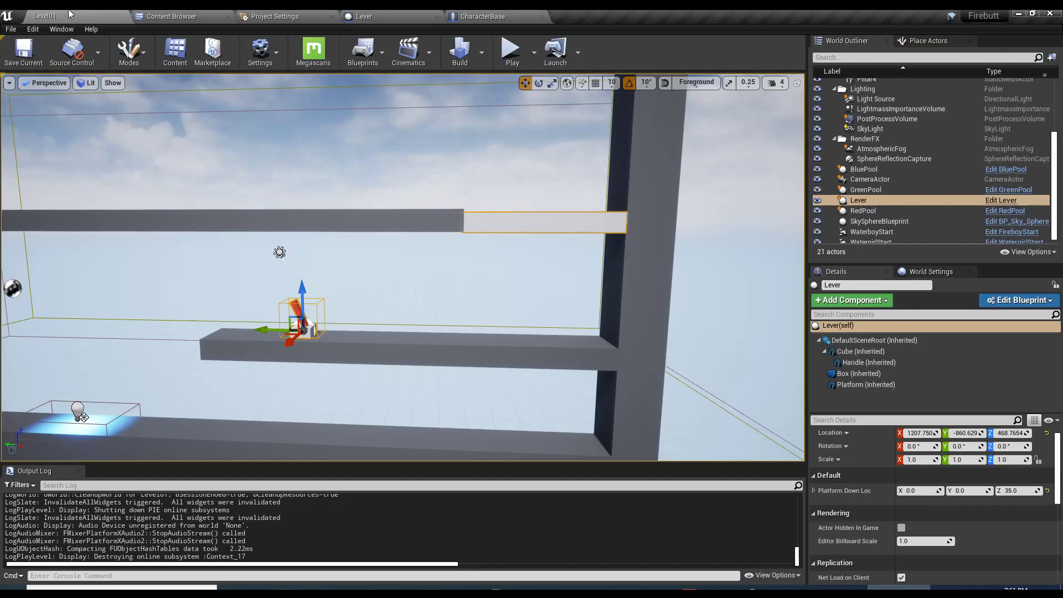
click(498, 281)
click(299, 316)
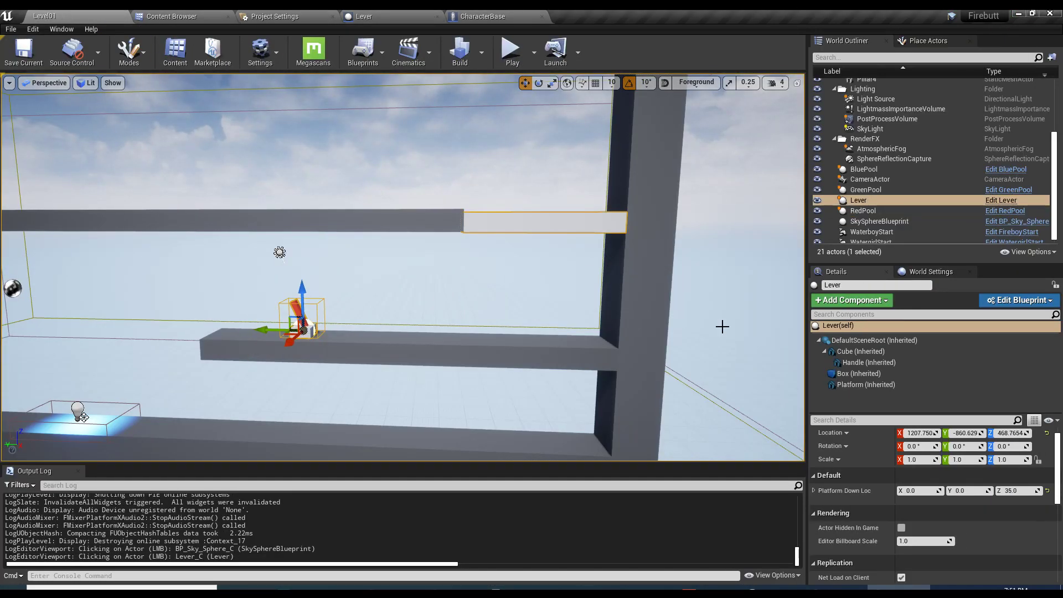
click(866, 384)
click(919, 433)
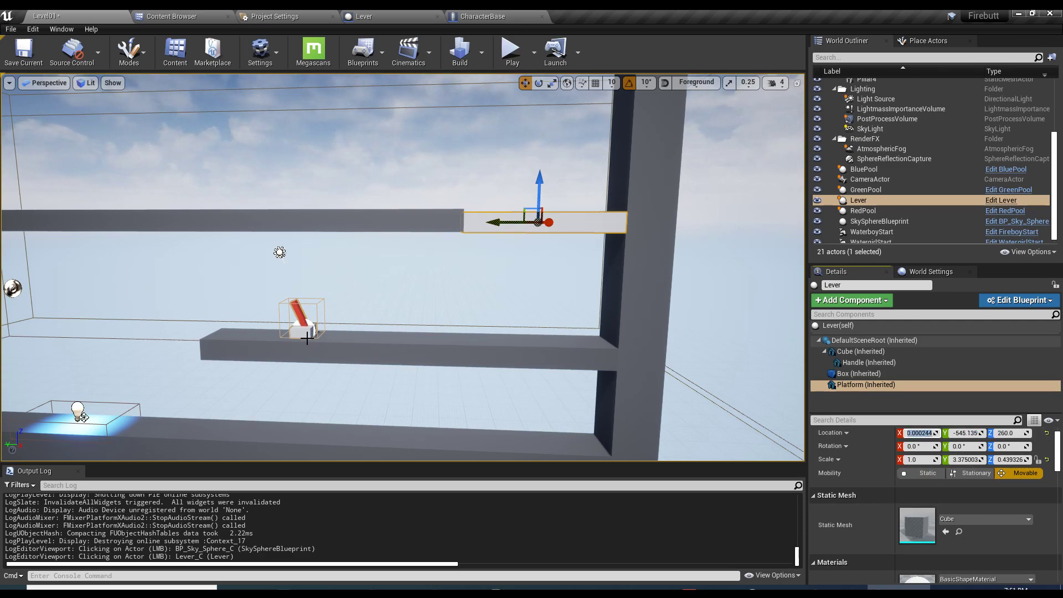
- Focus the view on the Lever and its platforms, then save the level
key(f)
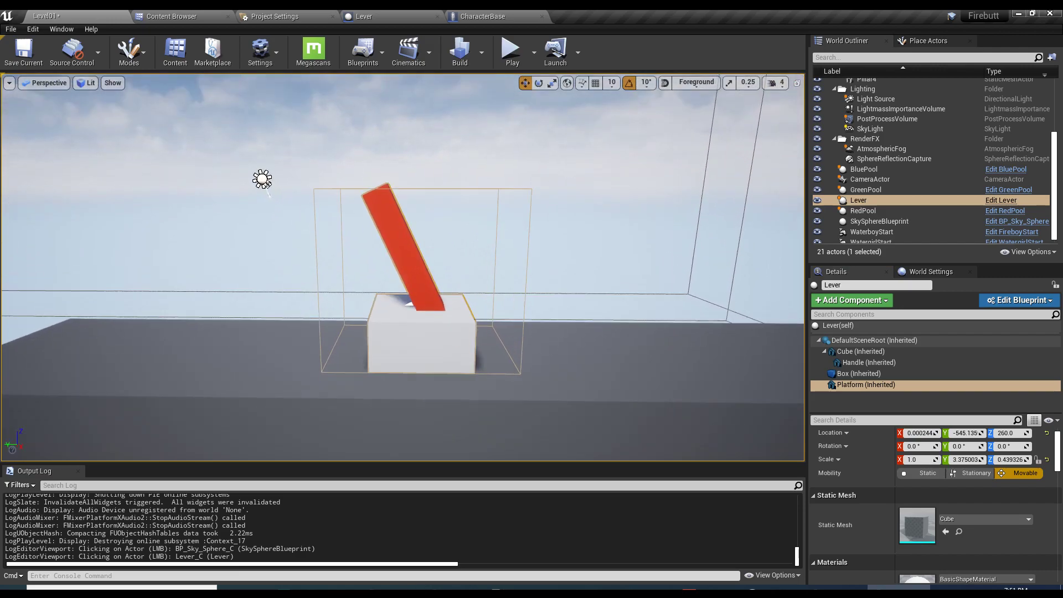
mouse_move(262, 179)
right_down()
mouse_move(261, 211)
mouse_move(262, 188)
right_up()
click(390, 289)
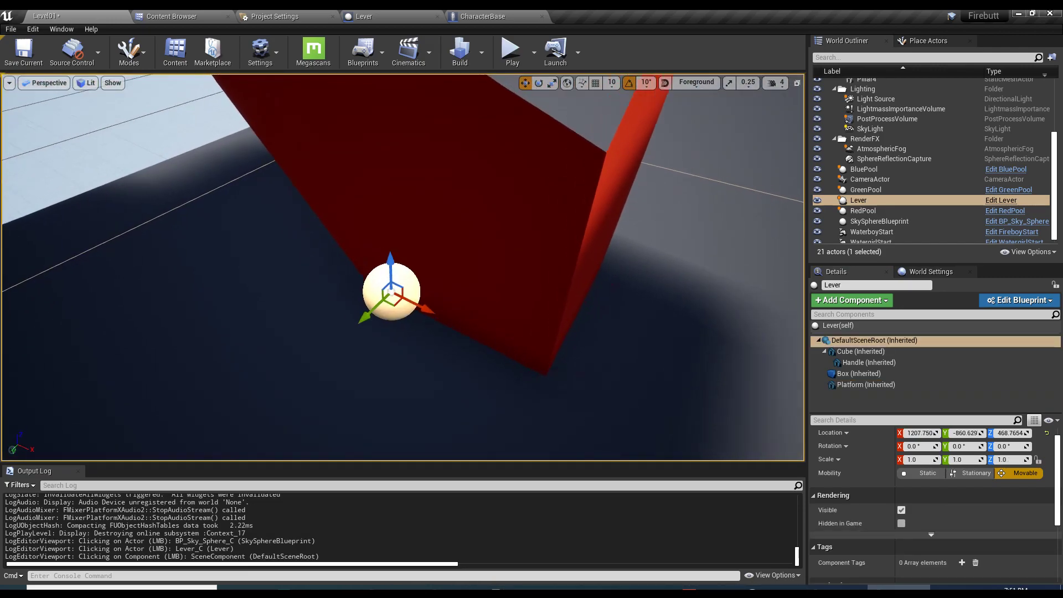
right_drag(391, 289, 521, 244)
key(ctrl+s)
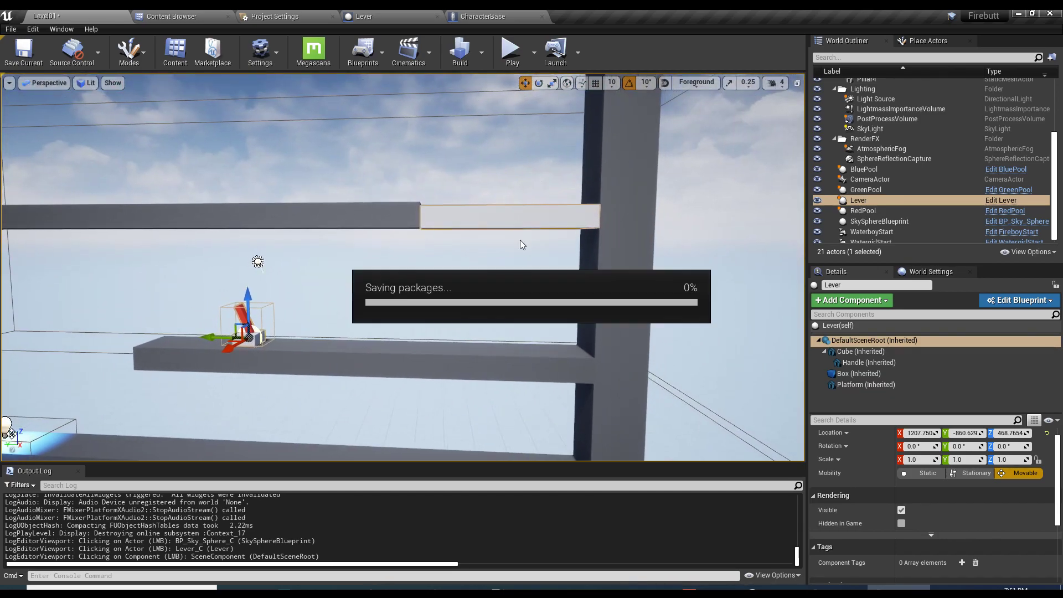
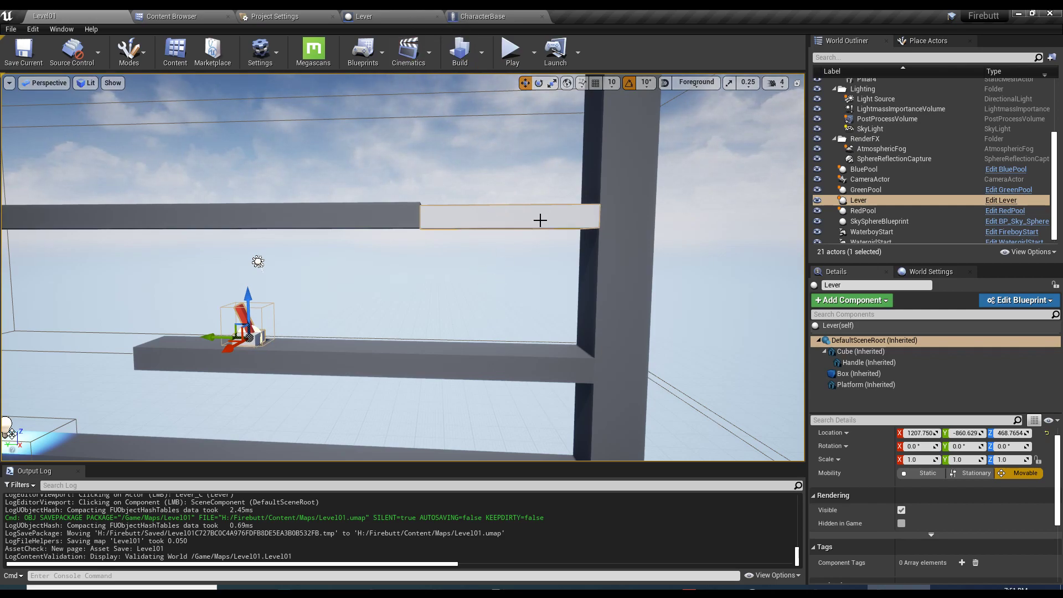
- Delete the Print String debug nodes in the Lever Blueprint
click(387, 16)
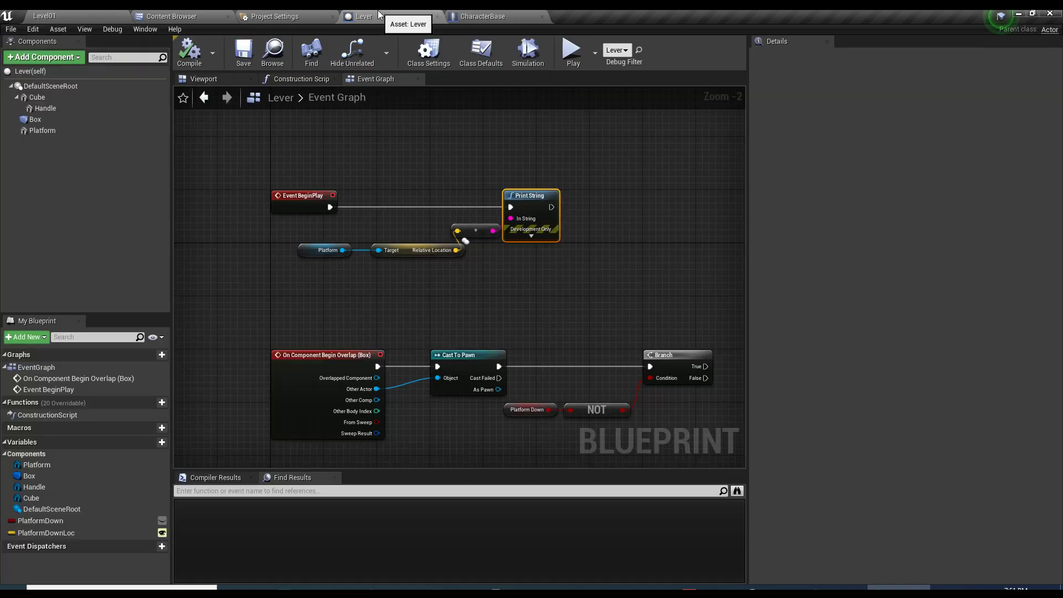
click(473, 317)
drag(530, 237, 425, 321)
key(Delete)
- Promote the platform's Relative Location to a DefaultLocation variable set at Event BeginPlay, then compile
right_click(392, 320)
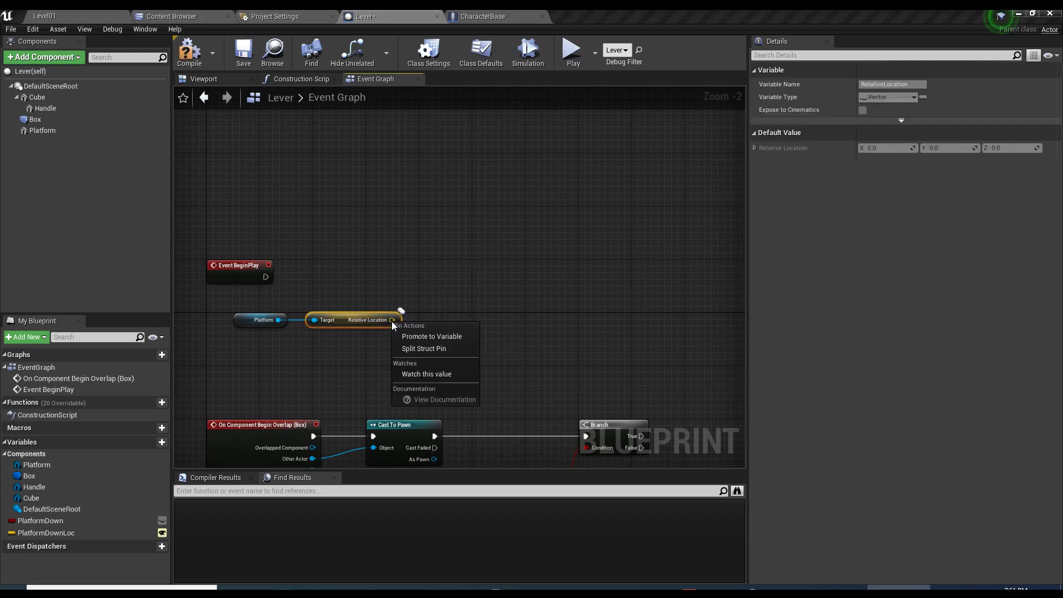
click(417, 336)
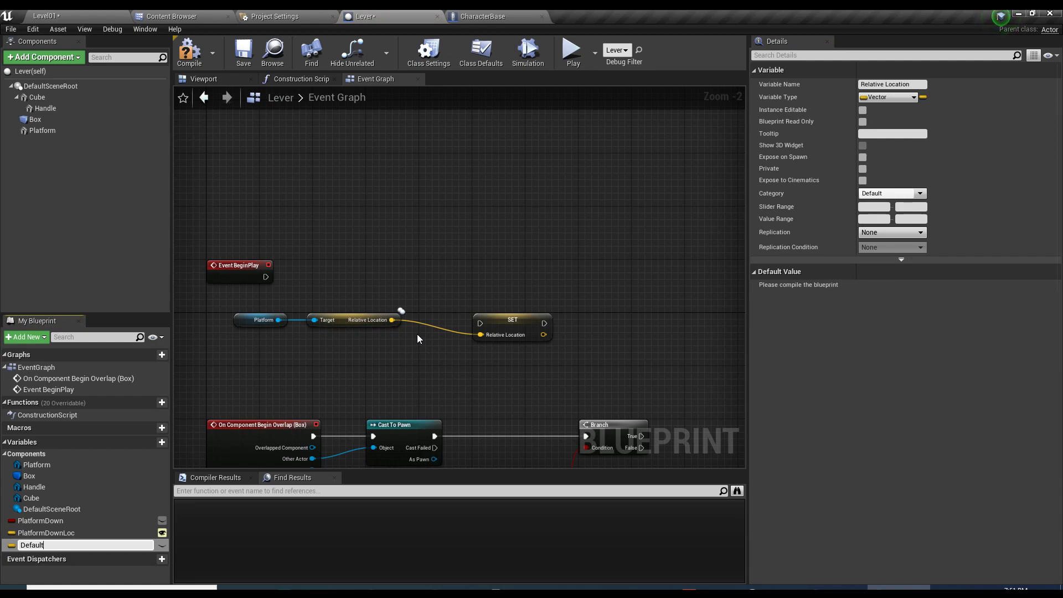
text(DefaultLocation)
key(Return)
drag(265, 276, 480, 322)
drag(503, 325, 450, 278)
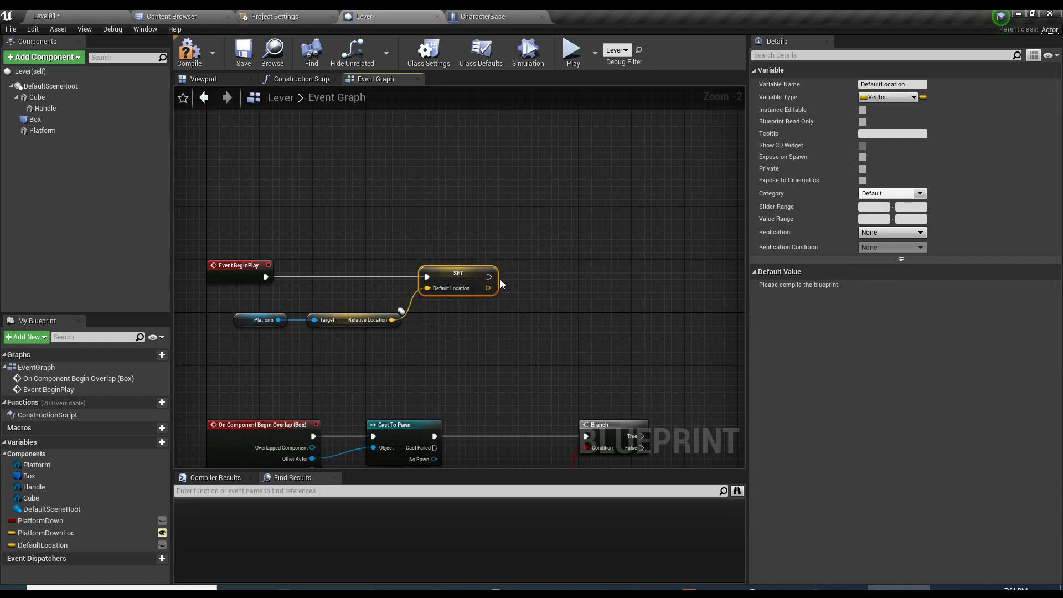
click(190, 50)
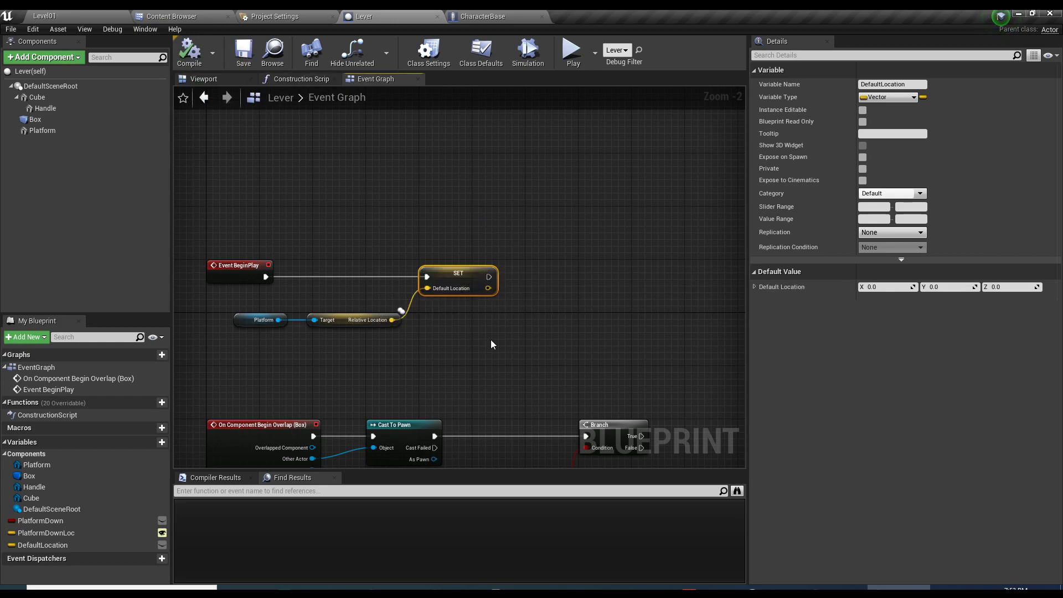
- Bring the Branch and NOT nodes into view and try a wire from Branch True
right_drag(491, 341, 329, 241)
drag(280, 363, 390, 400)
right_drag(466, 374, 429, 341)
drag(449, 303, 543, 203)
right_drag(403, 255, 348, 267)
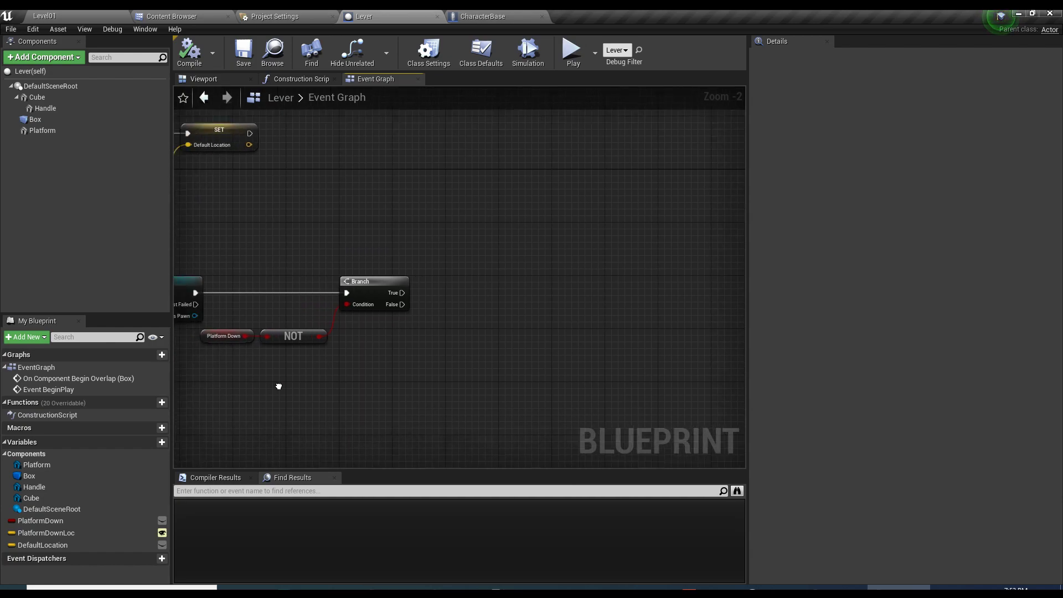
- Create a Boolean variable named HandleMoving and save the Blueprint
click(161, 441)
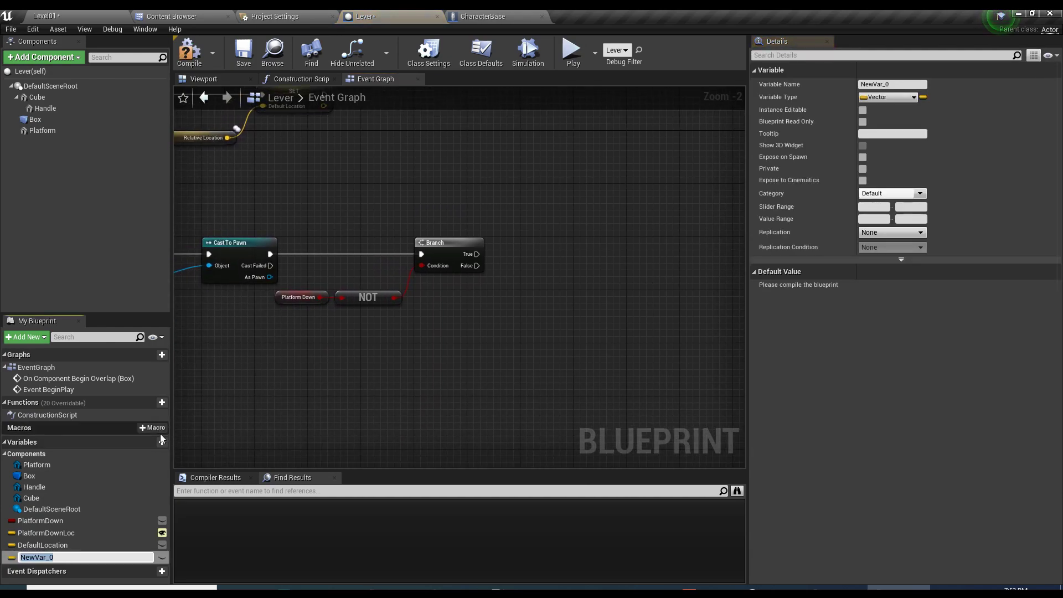
text(Hand)
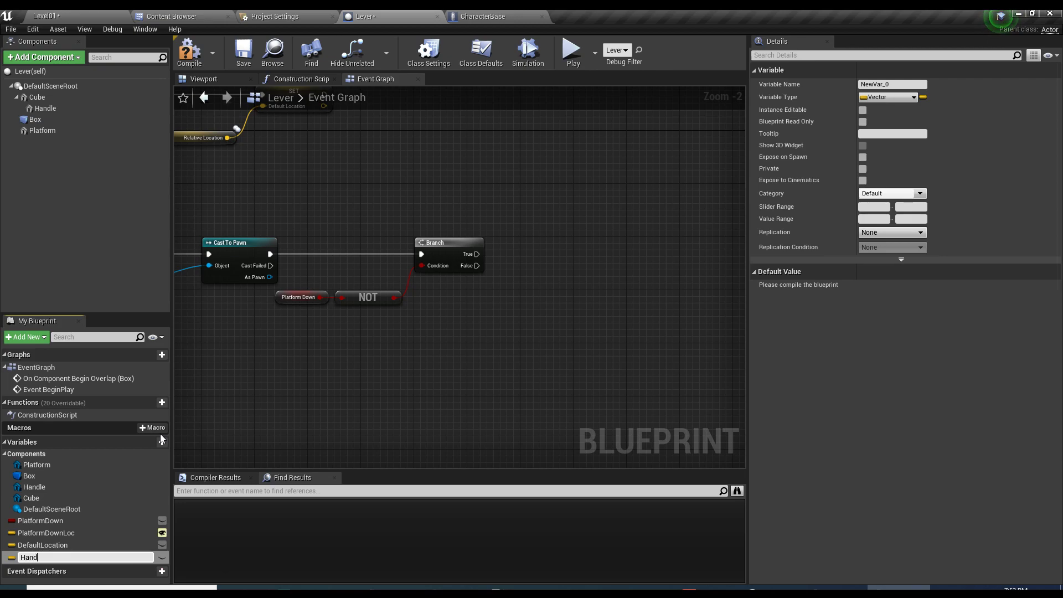
text(leMoving)
key(Return)
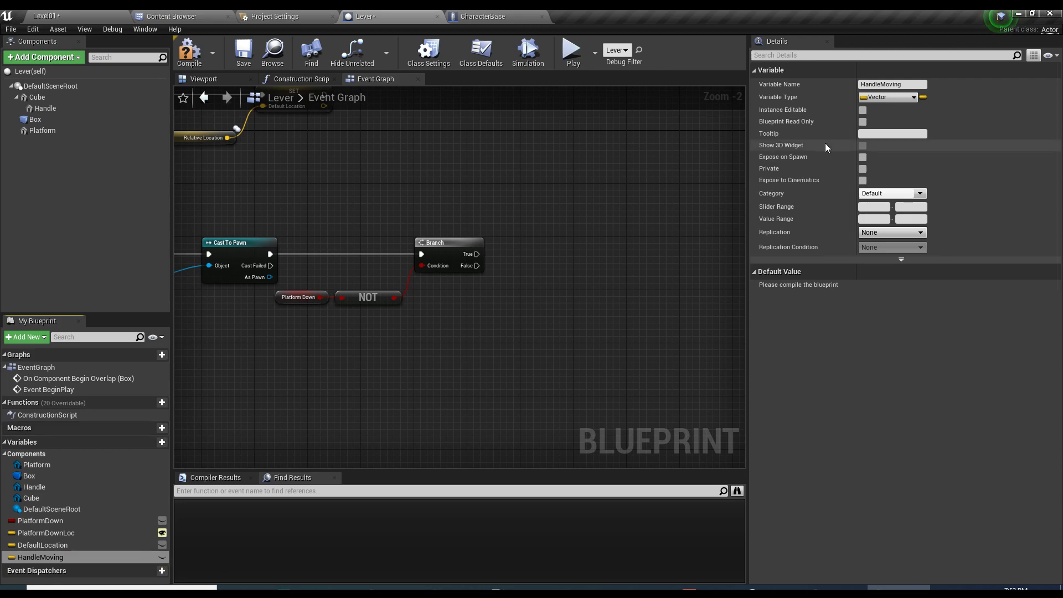
click(888, 97)
click(839, 124)
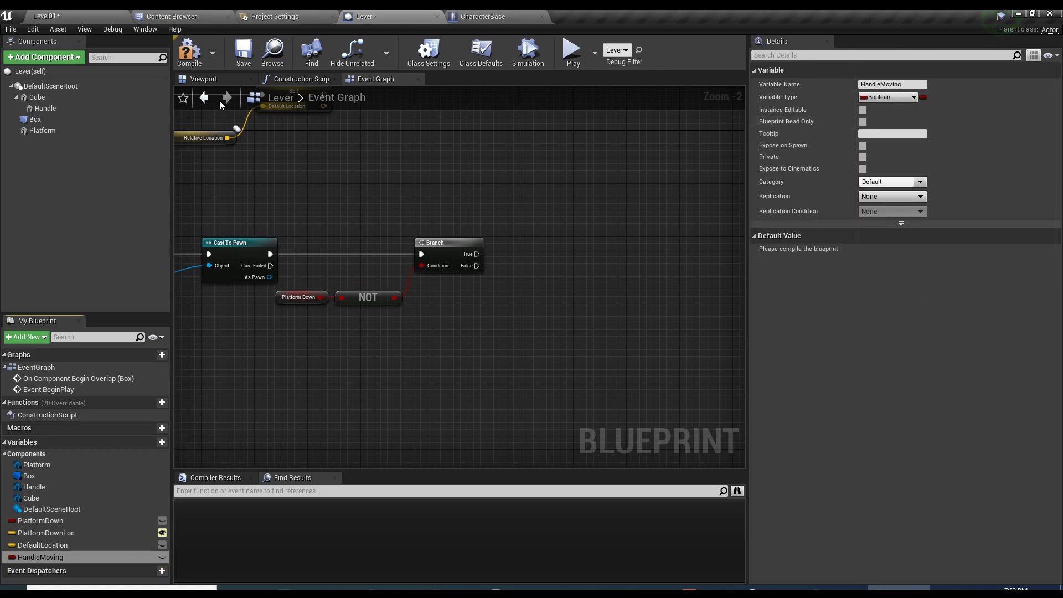
click(242, 53)
- Set HandleMoving to true after the Branch's True output, then compile and save
drag(40, 557, 527, 200)
click(545, 211)
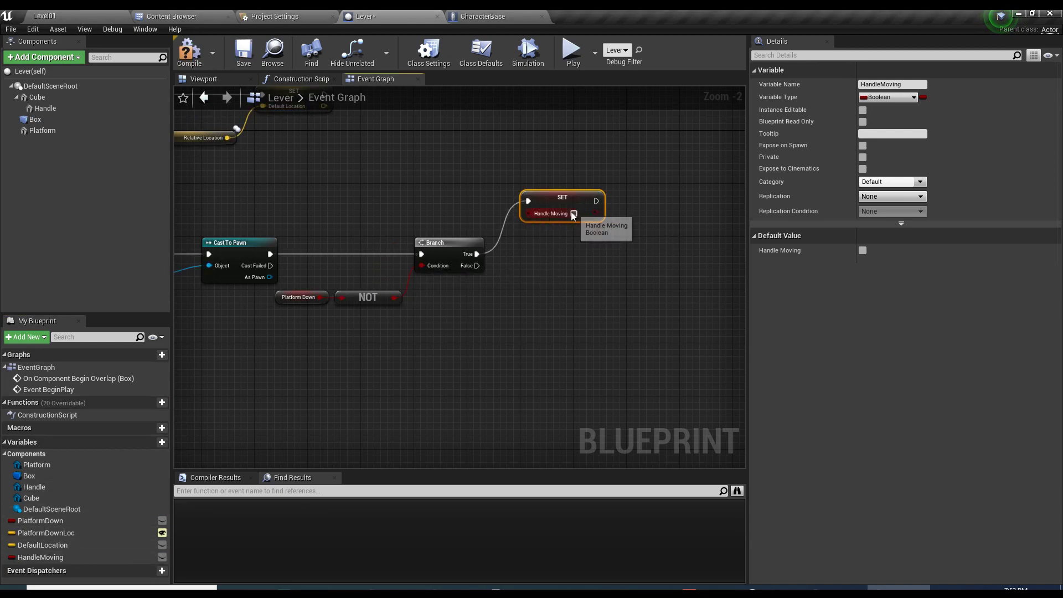
click(573, 214)
right_drag(573, 213, 473, 312)
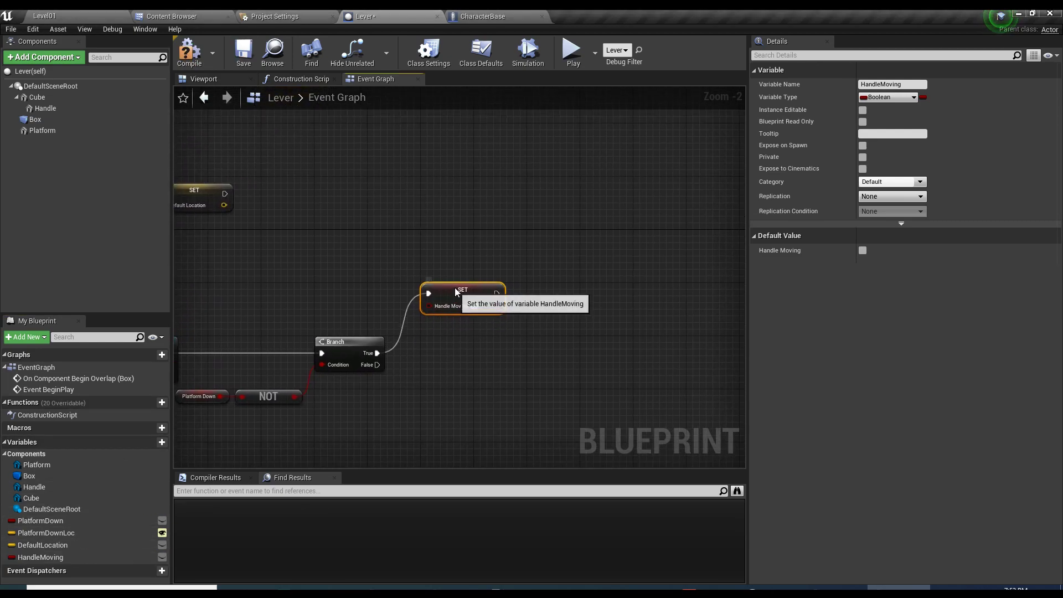
click(186, 49)
click(244, 53)
right_drag(513, 346, 592, 326)
right_drag(355, 204, 271, 256)
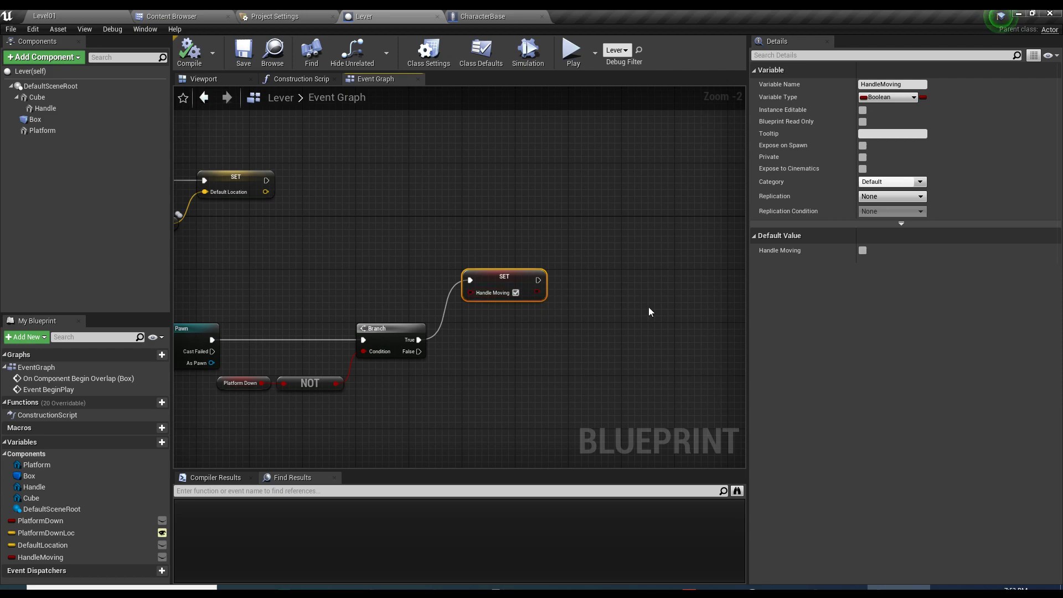
right_drag(527, 289, 401, 301)
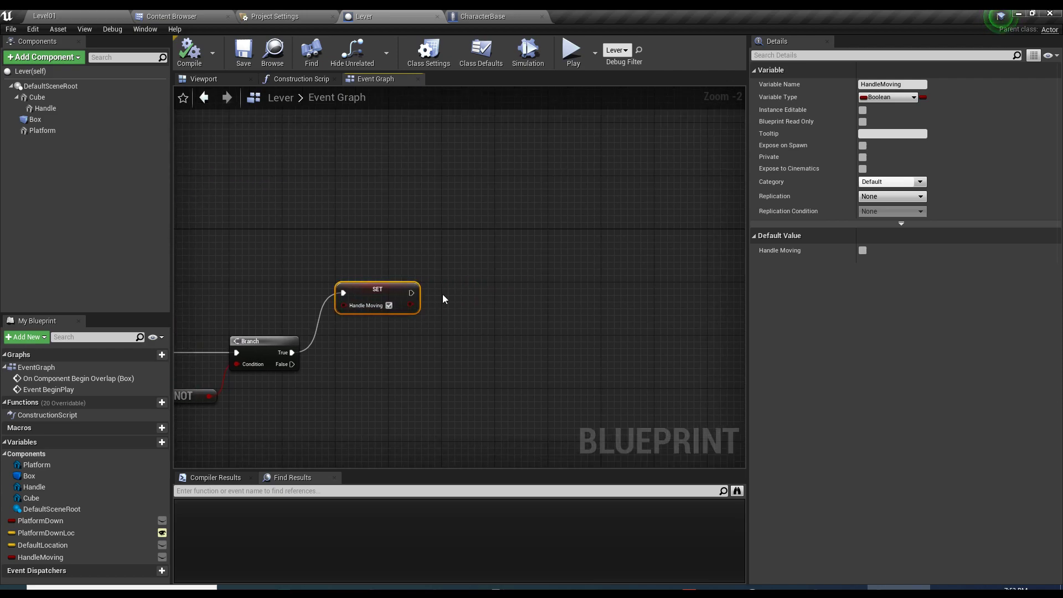
- Add Event Tick feeding a Branch whose condition is the HandleMoving getter
right_drag(426, 153, 473, 217)
right_click(473, 217)
text(event tick)
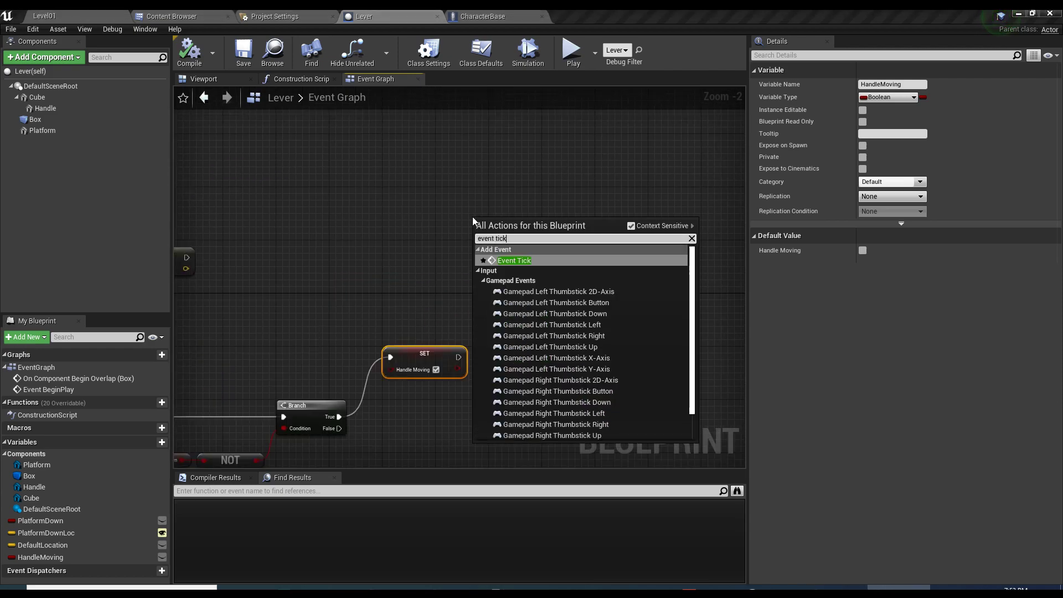
key(Return)
drag(493, 217, 405, 217)
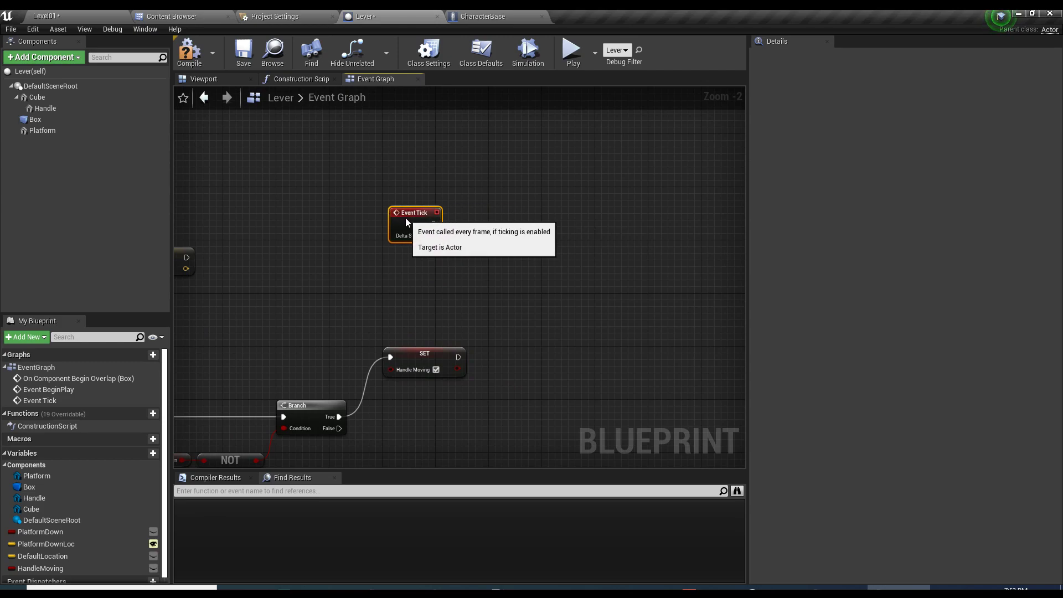
ctrl+drag(39, 568, 505, 245)
click(504, 222)
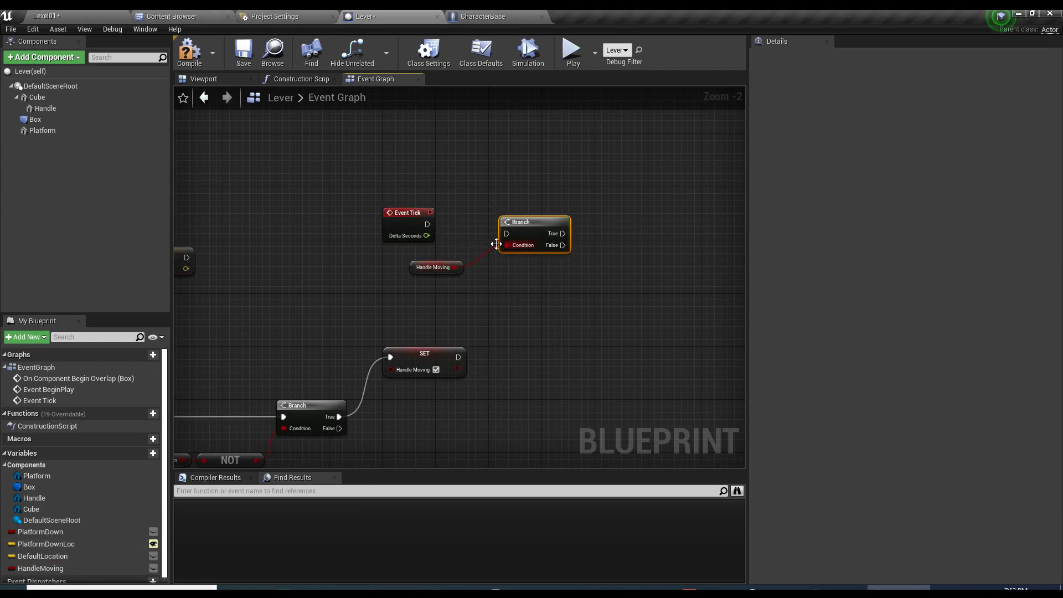
drag(427, 224, 497, 230)
right_drag(559, 224, 470, 235)
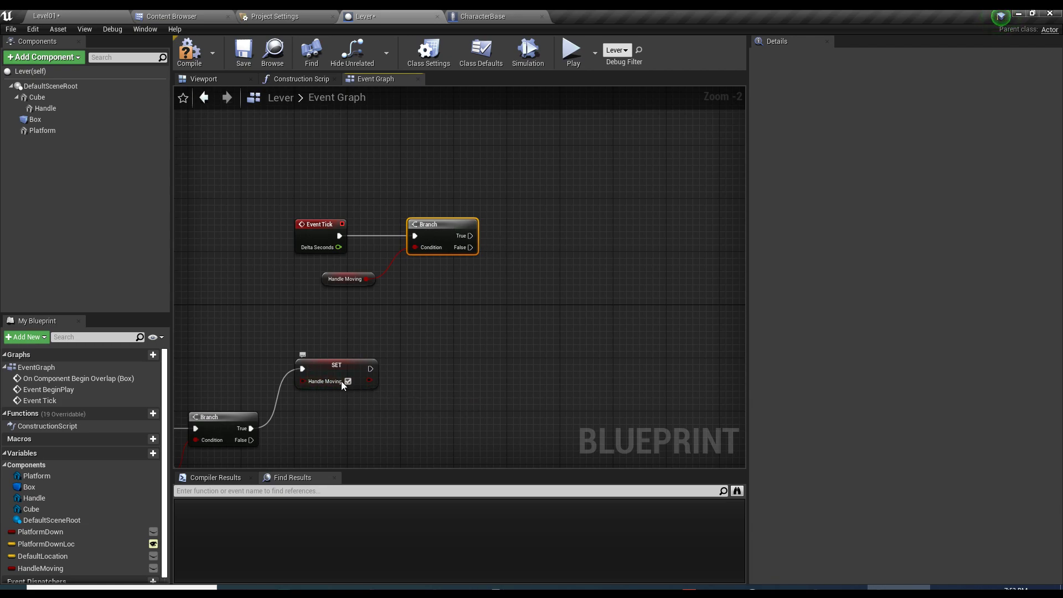
- In the 3D preview, select the Handle component and switch to rotate mode
click(214, 83)
click(468, 338)
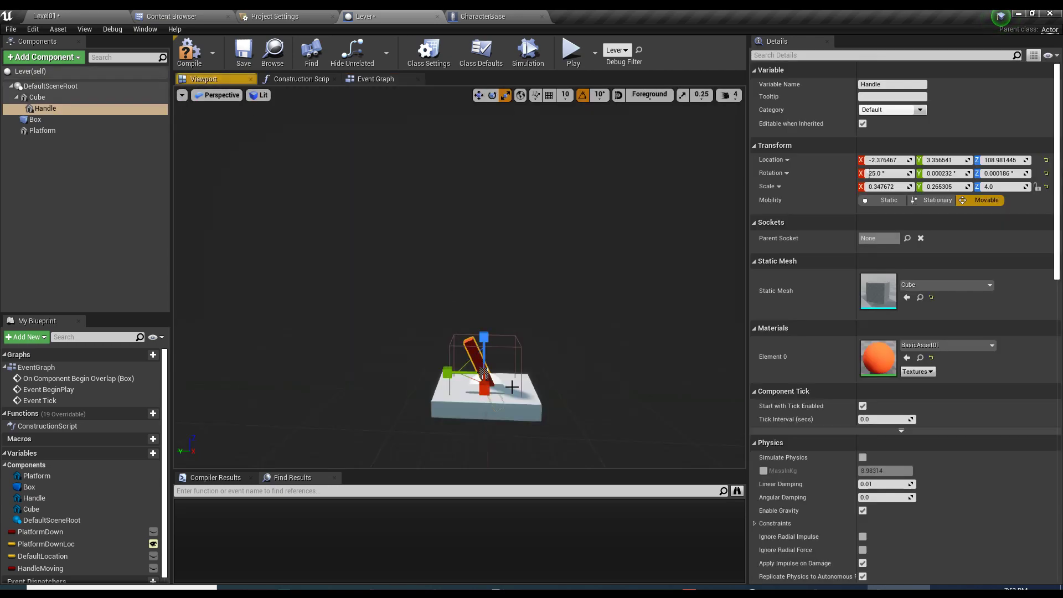
key(e)
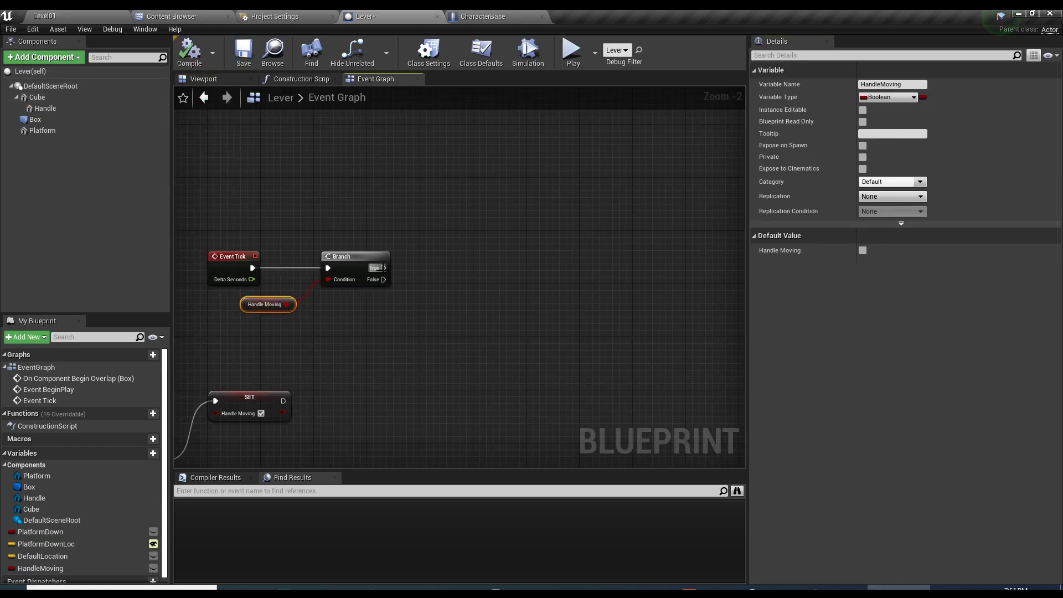
- Chain a second Branch after the first Branch's True and get the Handle's relative rotation
click(559, 239)
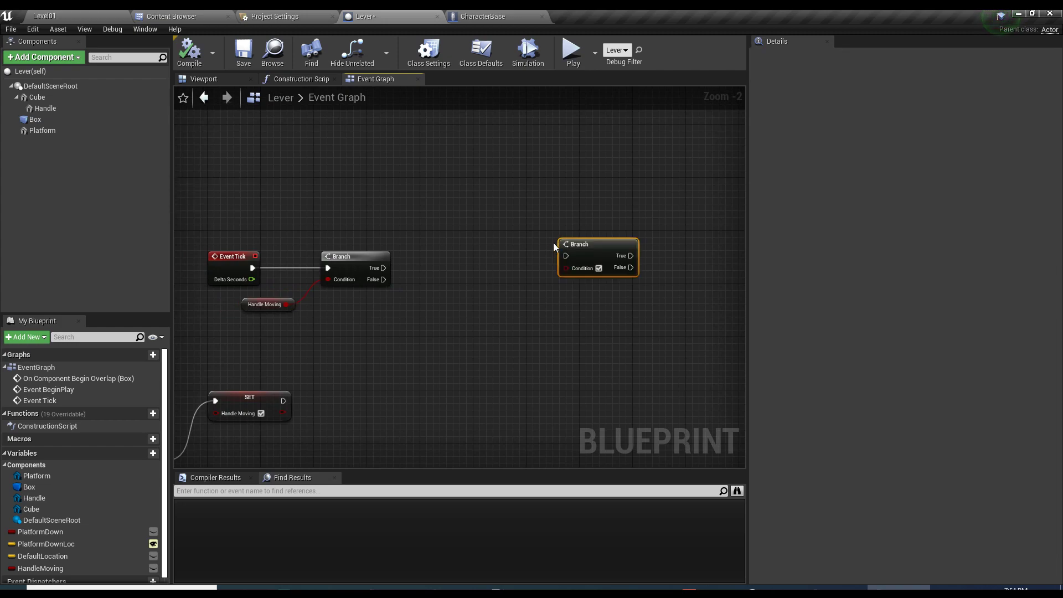
drag(383, 268, 701, 266)
drag(45, 108, 308, 344)
drag(348, 340, 354, 338)
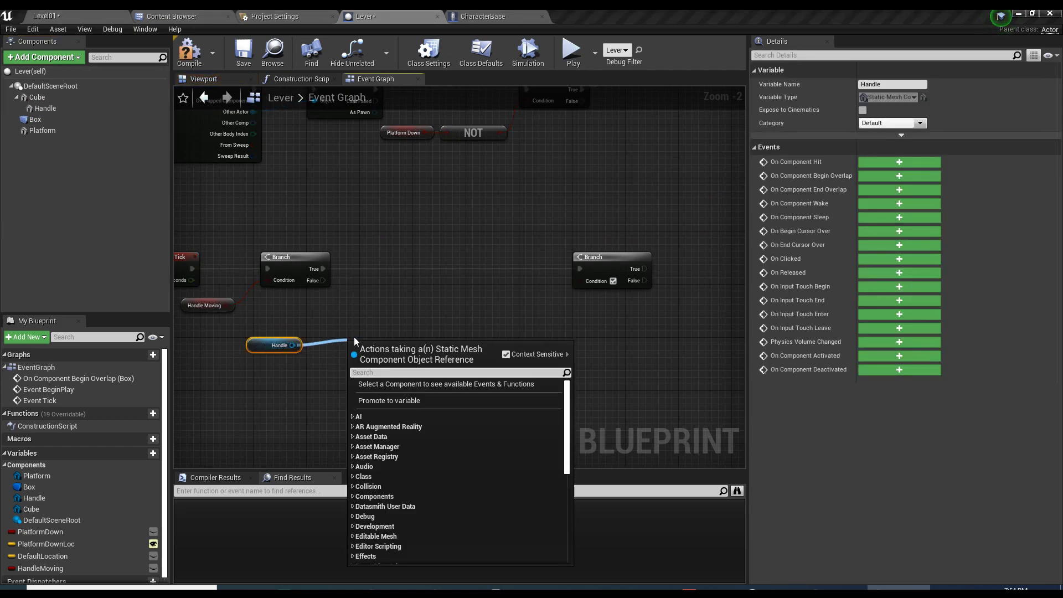
text(relative r)
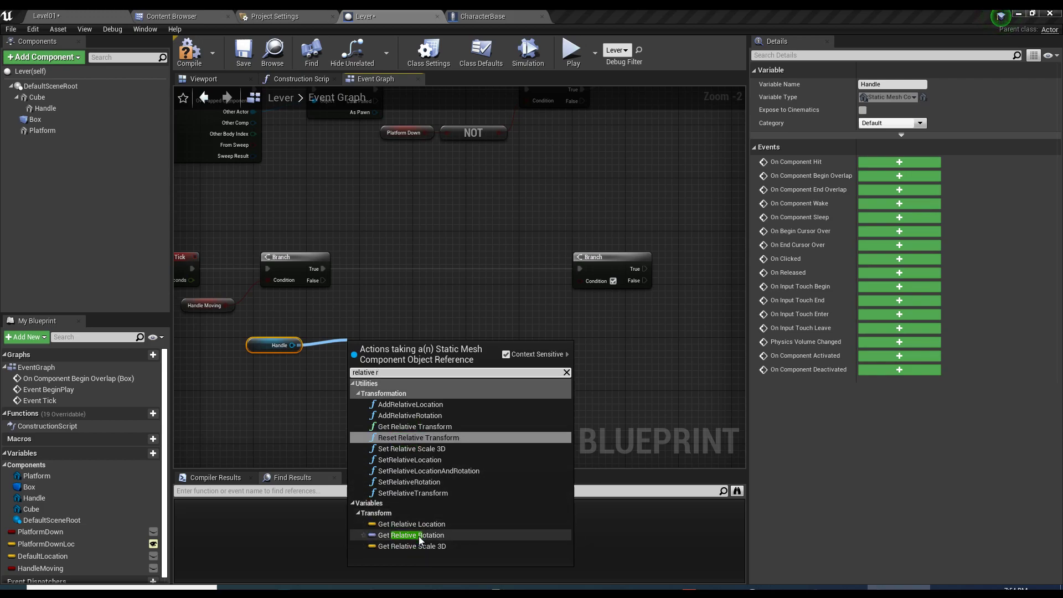
click(418, 535)
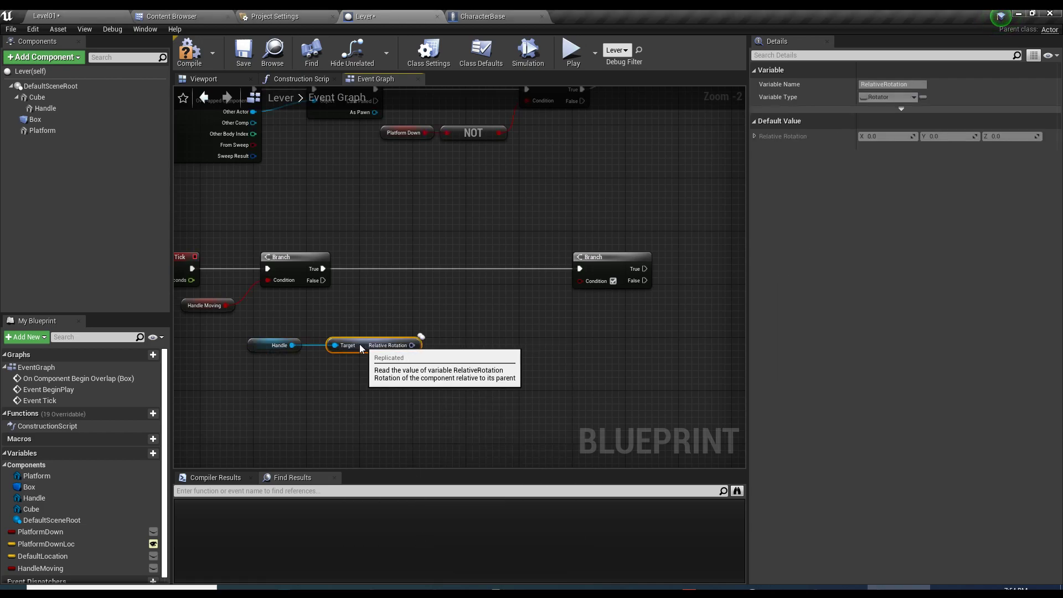
- Split the Handle's relative rotation with a Break Rotator node
drag(360, 343, 326, 344)
click(414, 371)
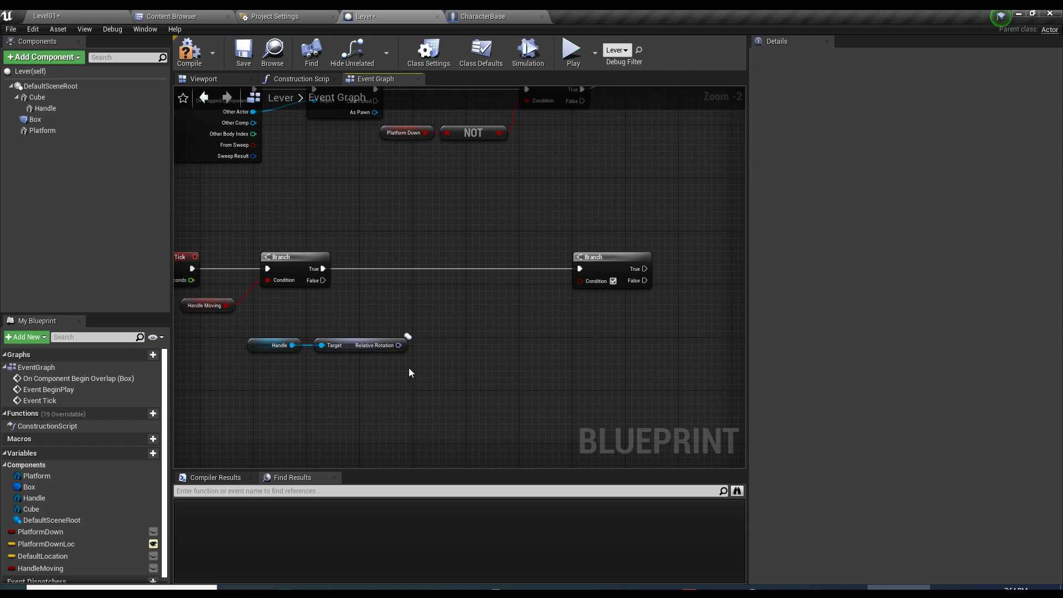
drag(398, 344, 454, 341)
text(break)
click(506, 410)
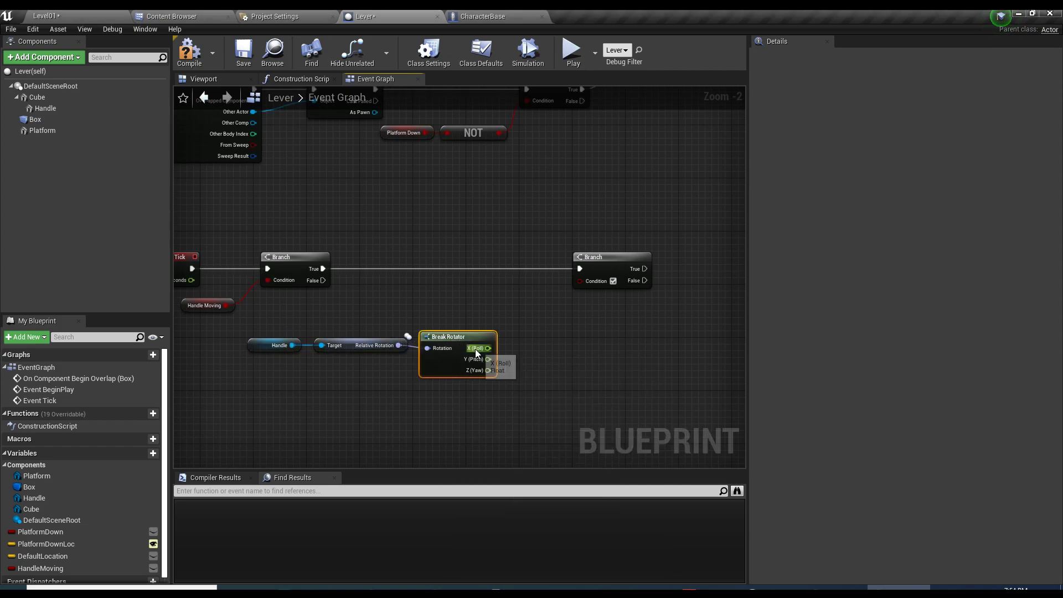
- Compare the X (Roll) output with a float less-than node against -25
right_drag(475, 349, 410, 347)
drag(392, 345, 457, 373)
text(>)
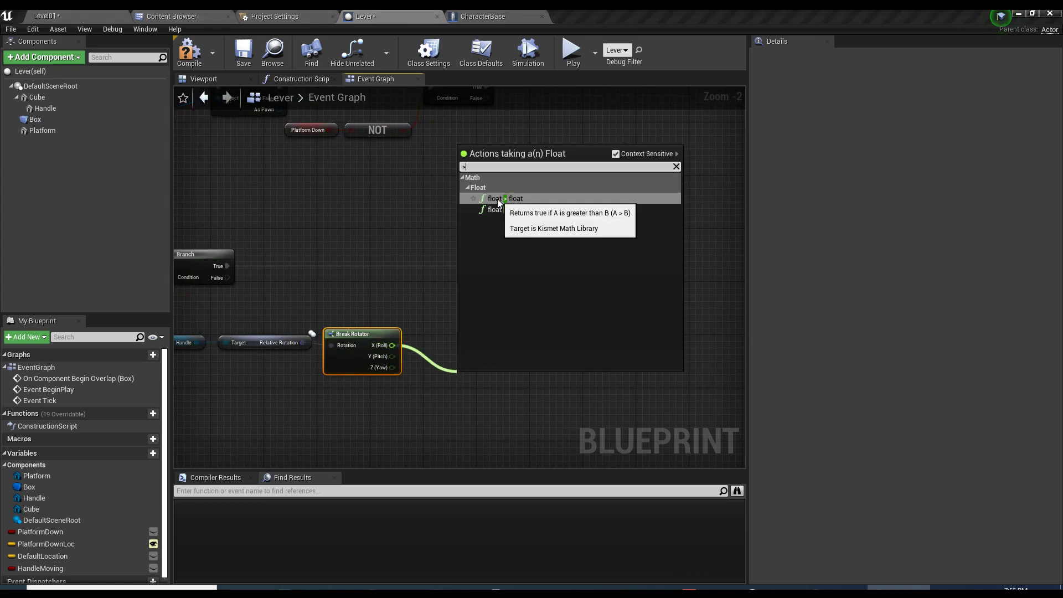
key(Escape)
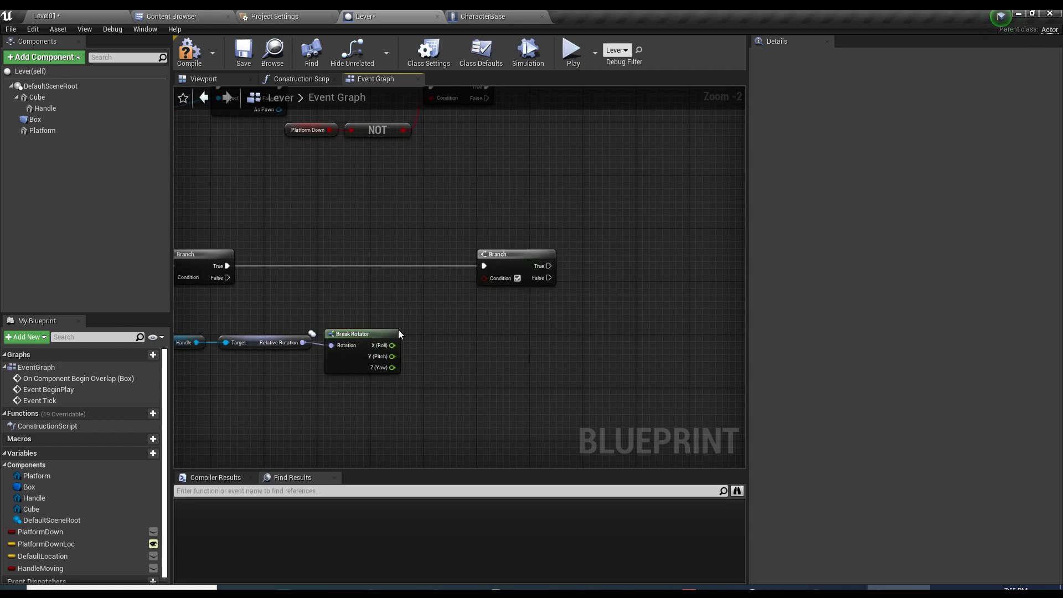
drag(392, 345, 437, 367)
text(<)
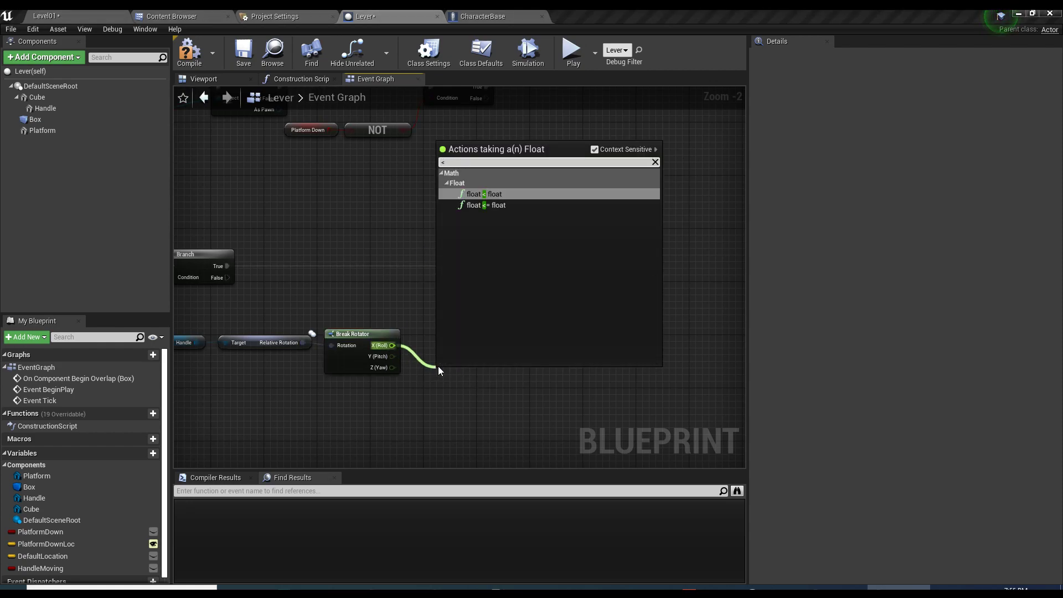
click(474, 207)
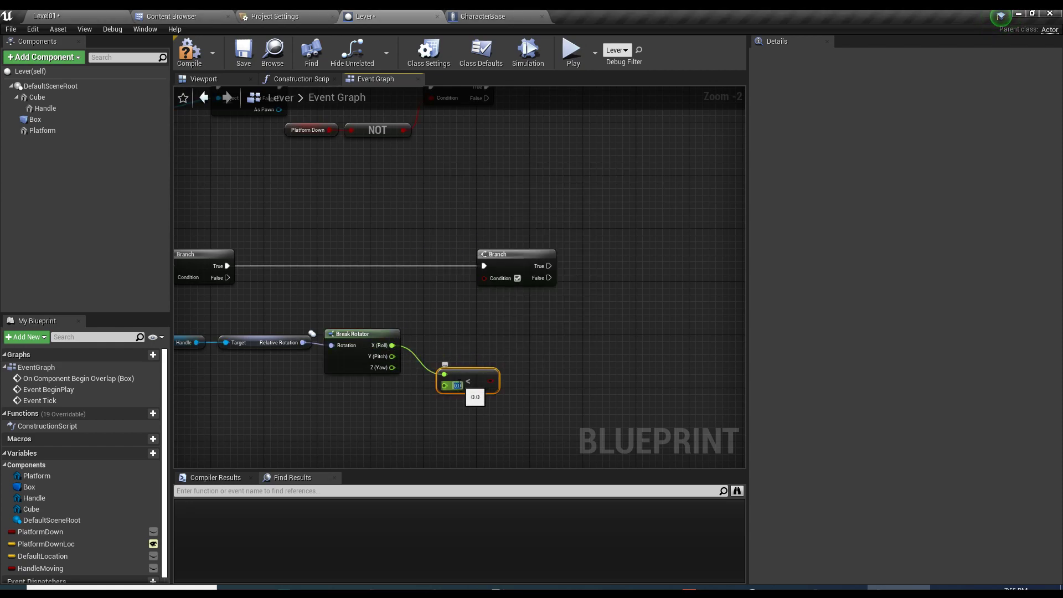
click(453, 385)
text(-25)
key(Return)
- Wire the roll < -25 result into the second Branch's Condition, arrange the nodes, save and compile
right_drag(487, 362, 464, 366)
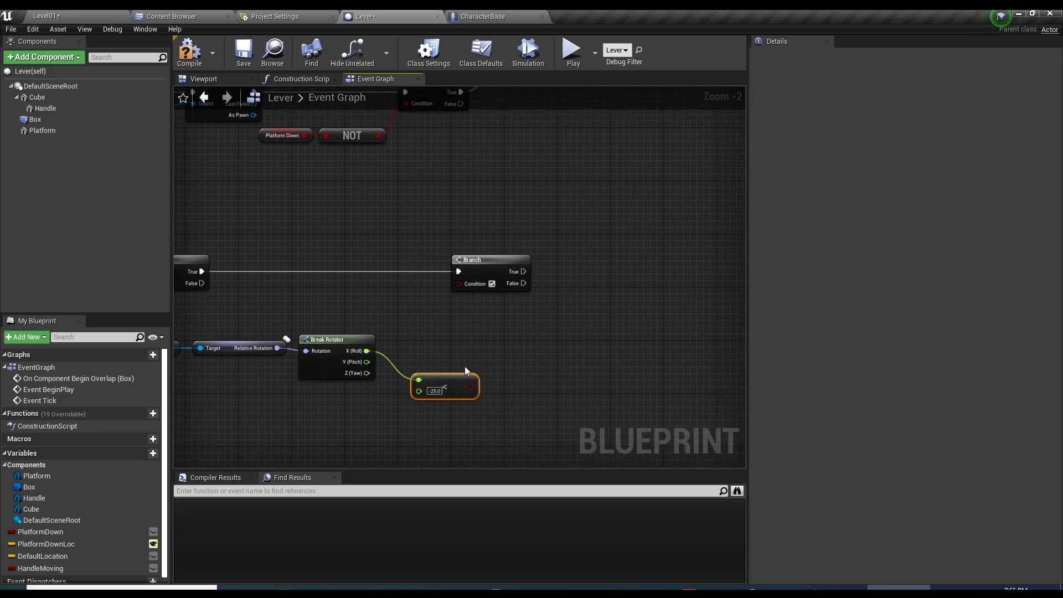
click(238, 60)
right_drag(411, 334, 505, 328)
drag(554, 283, 554, 280)
drag(528, 374, 521, 348)
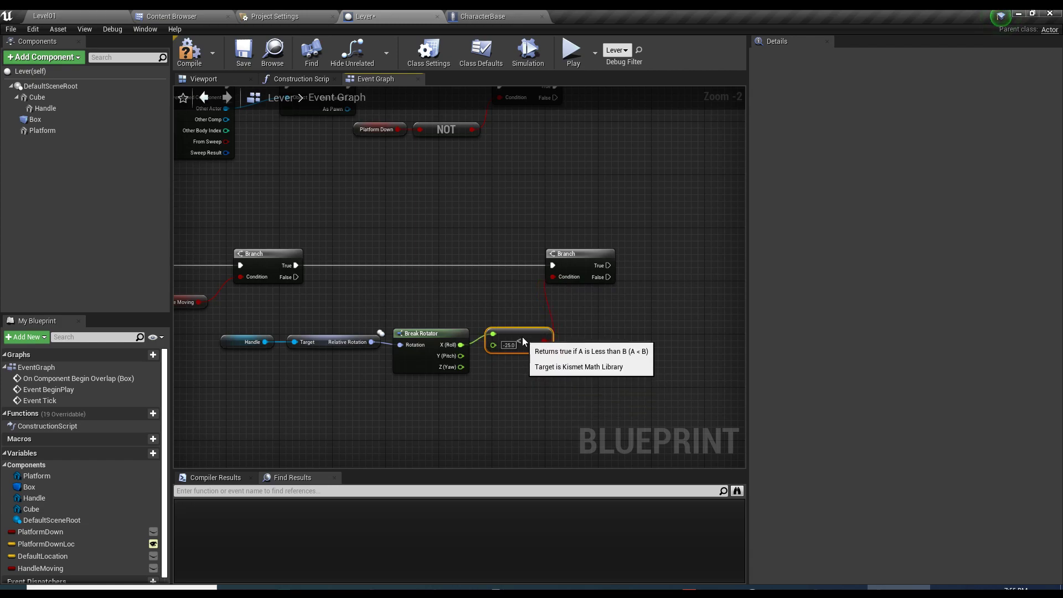
drag(221, 323, 548, 383)
drag(506, 348, 456, 358)
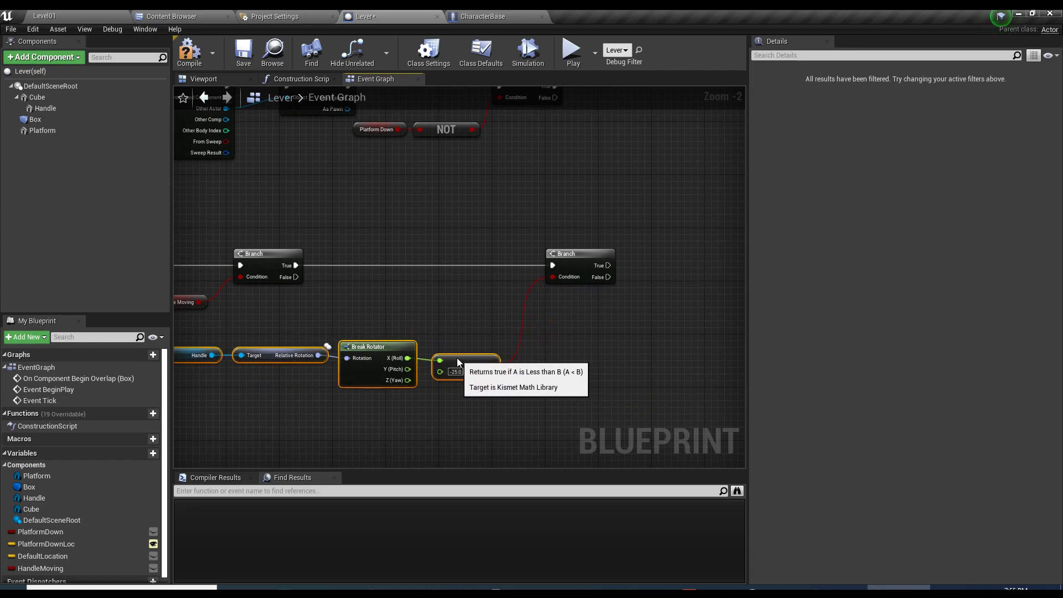
click(218, 60)
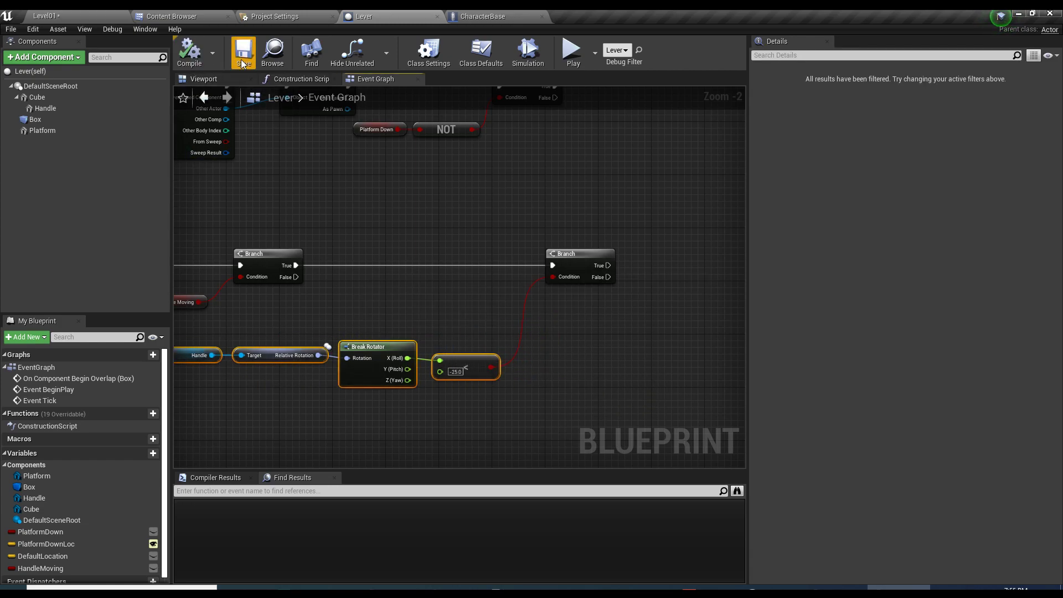
- Bring the lower Branch into view and pull an execution wire from its True output
right_drag(556, 286, 423, 294)
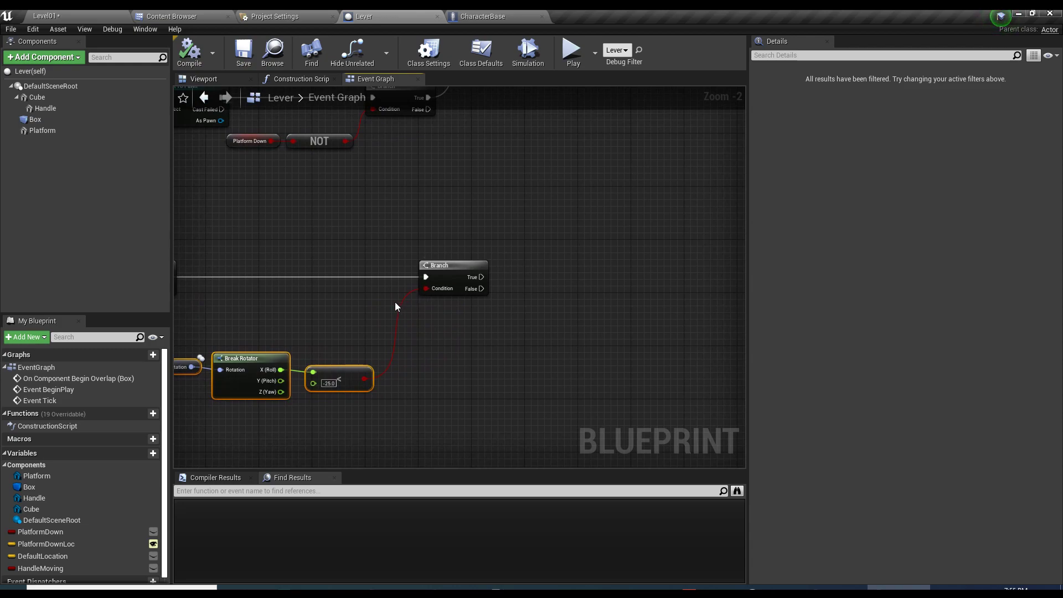
right_drag(352, 389, 357, 423)
click(357, 423)
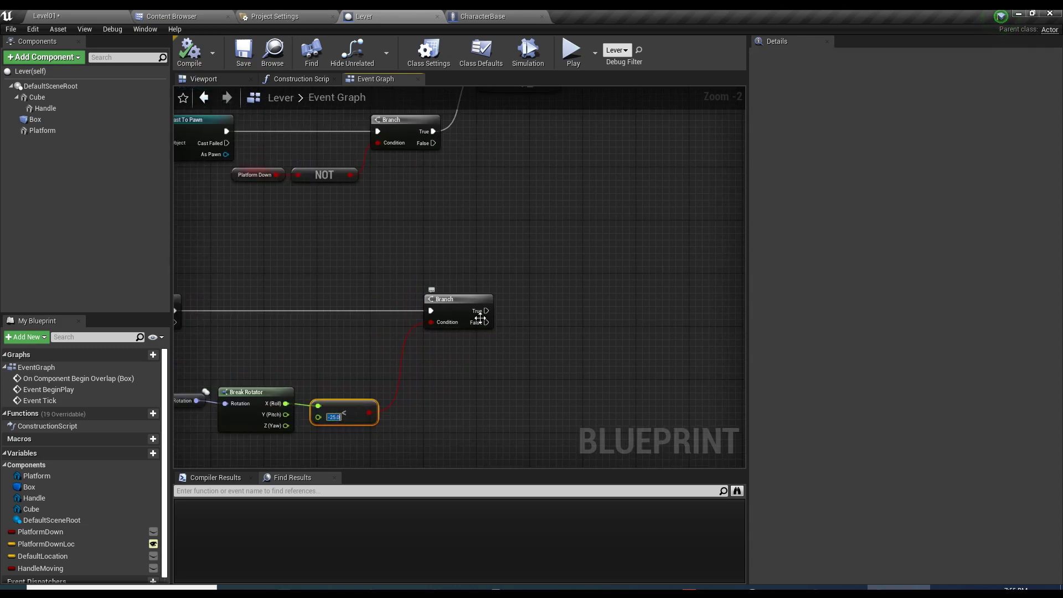
right_drag(479, 317, 525, 285)
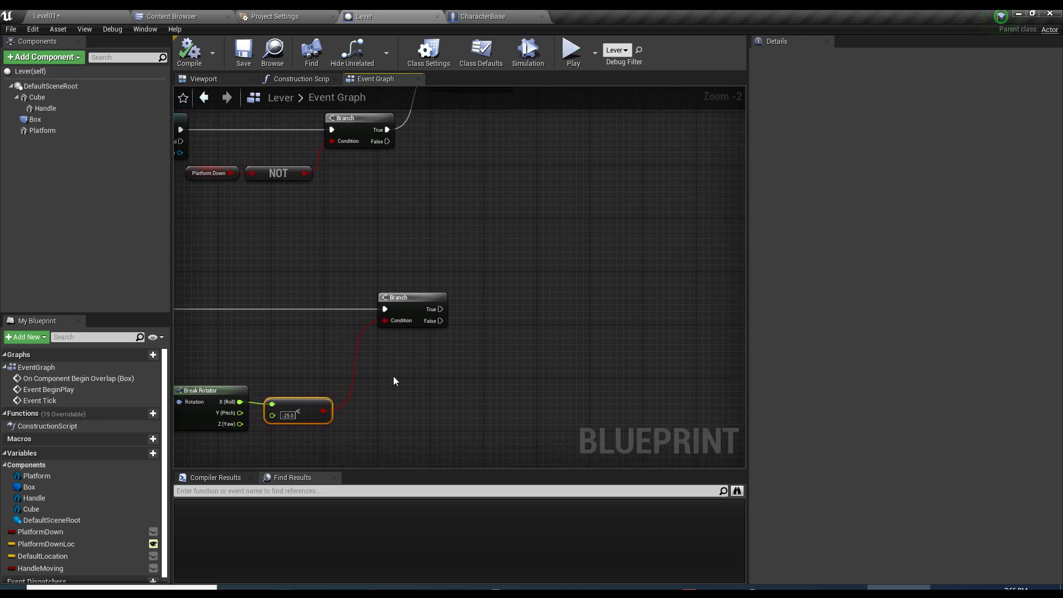
right_drag(393, 381, 319, 410)
drag(366, 338, 425, 246)
- Add Set Actor Tick Enabled off Branch True and uncheck Start with Tick Enabled in Class Defaults
text(set actor tick)
key(Return)
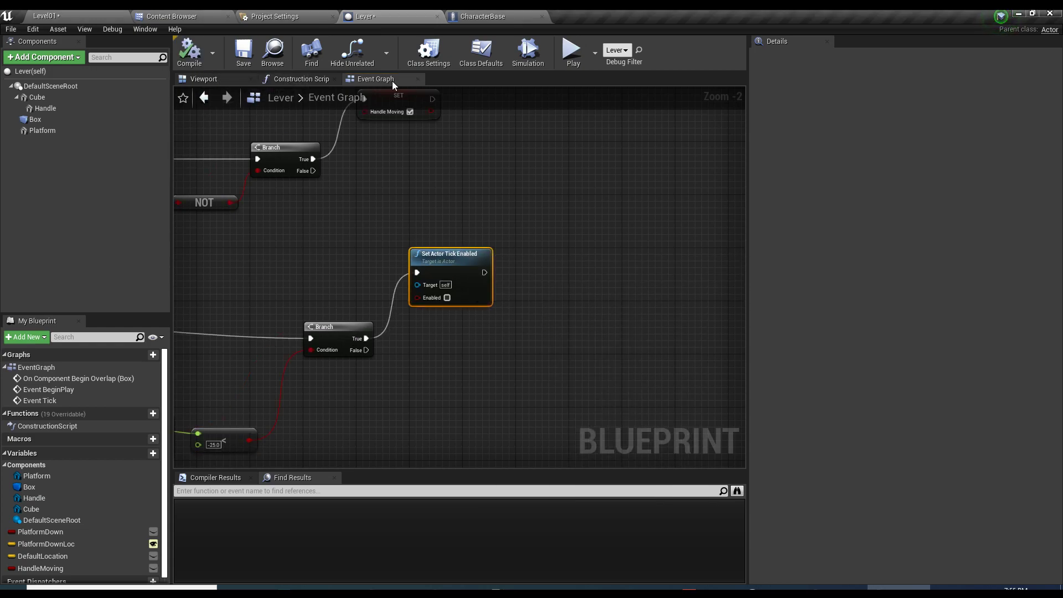
click(480, 53)
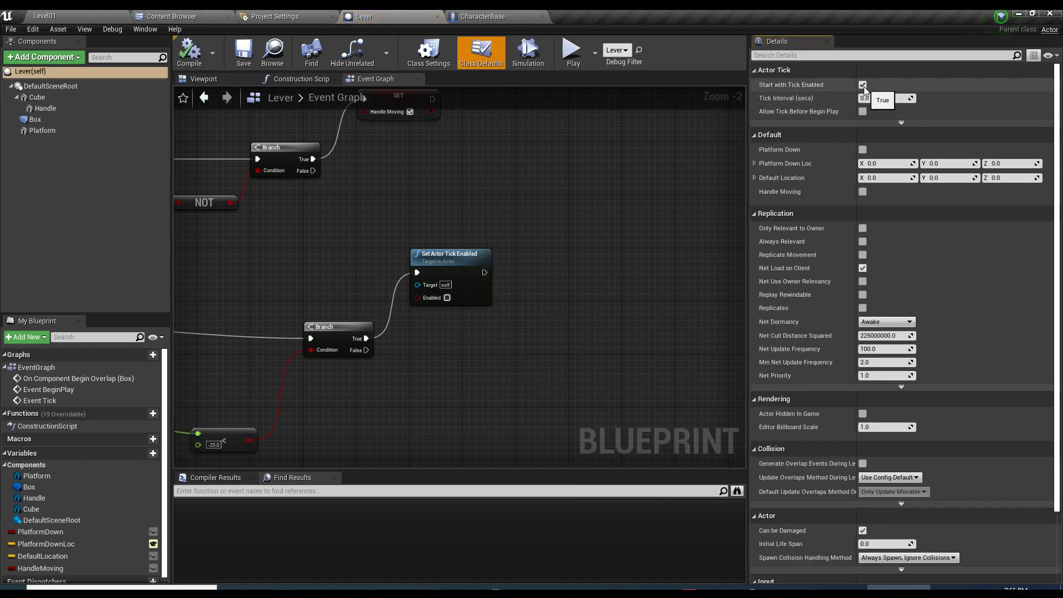
click(863, 85)
- Duplicate Set Actor Tick Enabled, run it with Enabled checked after SET Handle Moving, and compile
right_drag(292, 276, 489, 266)
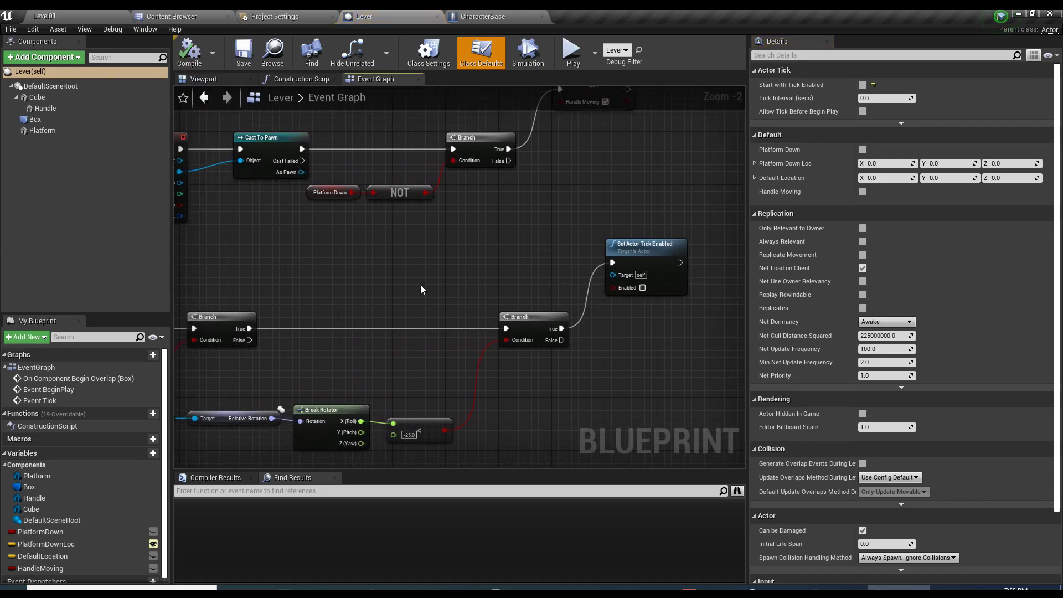
right_drag(652, 170, 433, 284)
click(435, 370)
key(ctrl+w)
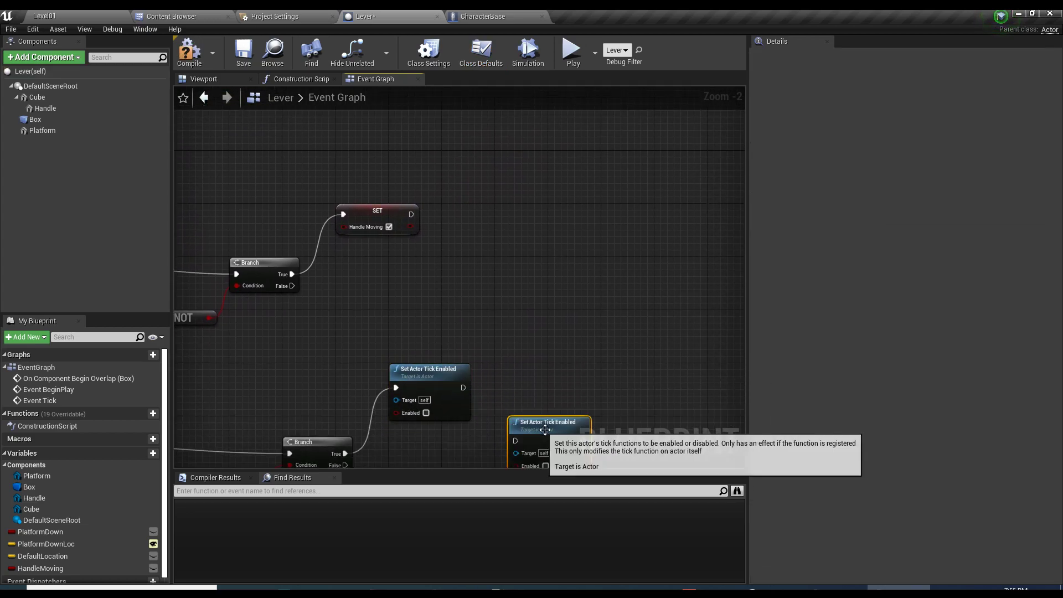
drag(541, 421, 492, 203)
drag(411, 214, 552, 197)
click(532, 240)
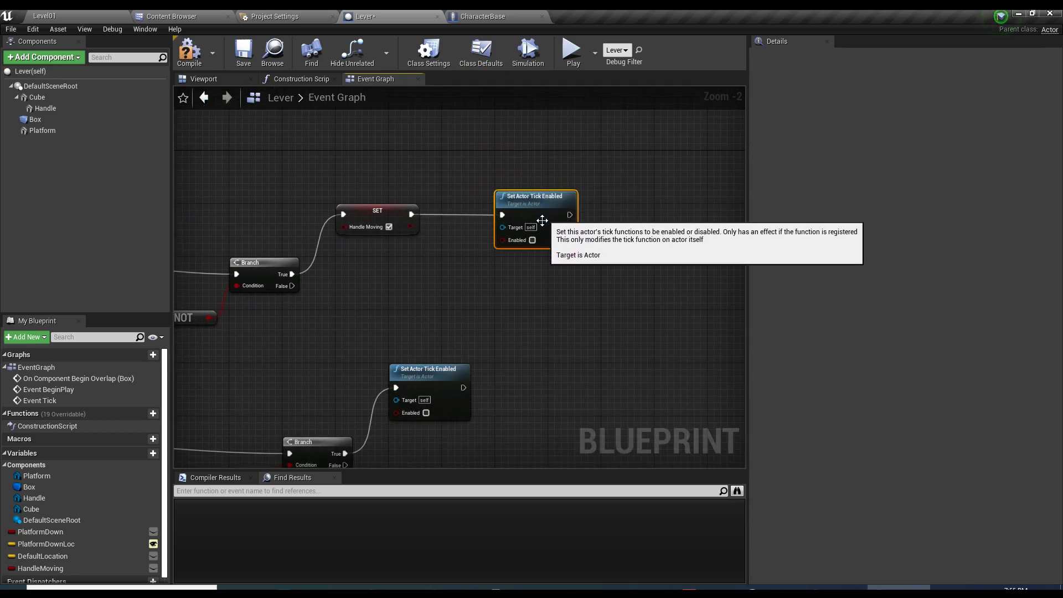
click(197, 60)
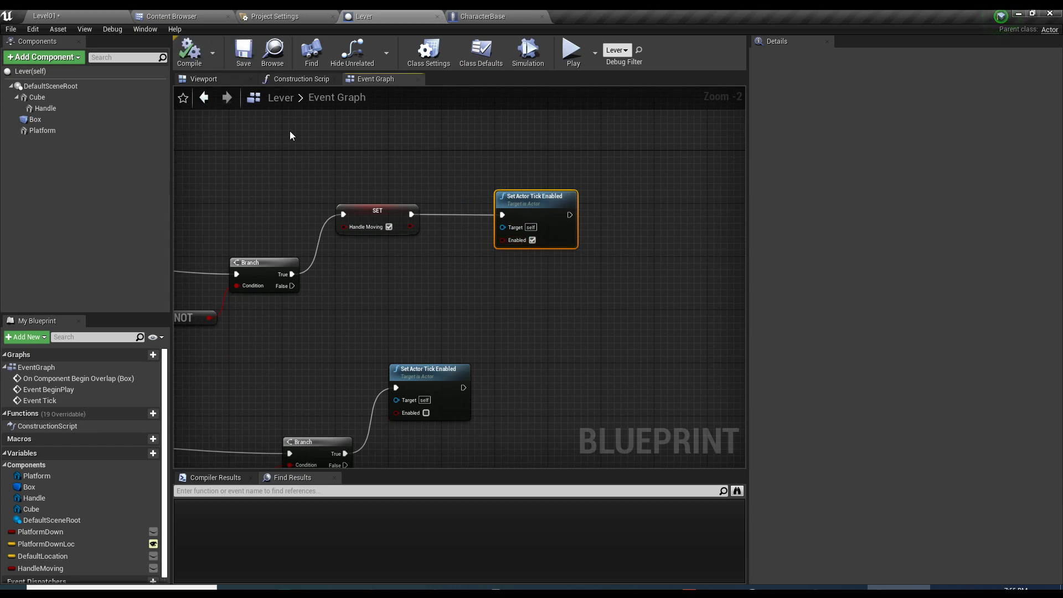
- Append a SET Handle Moving false copy after the lower tick-disable node and compile
scroll(477, 270, down, 2)
scroll(432, 284, up, 2)
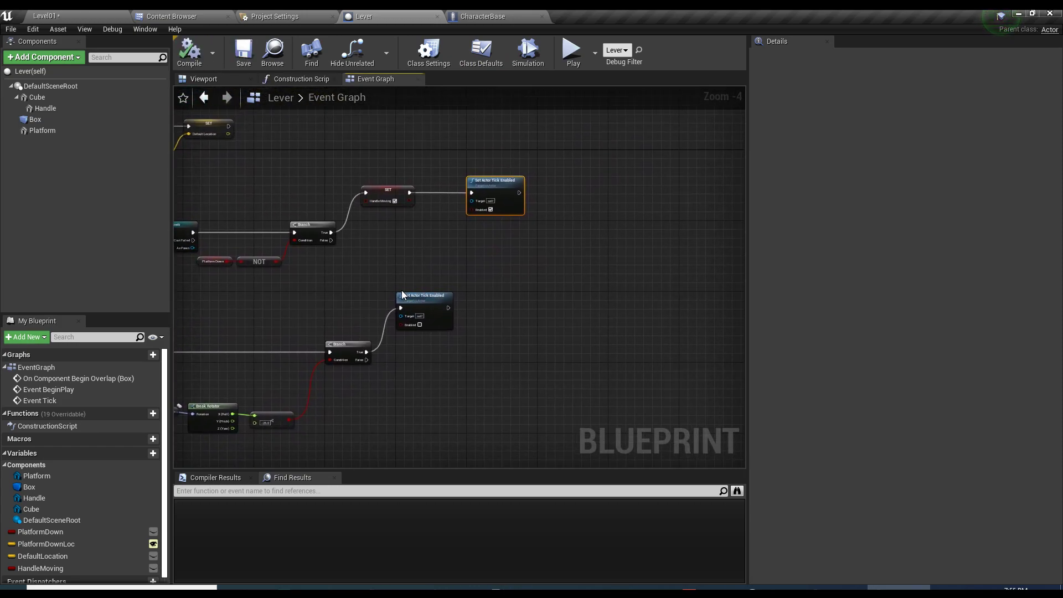
click(380, 142)
key(ctrl+c)
key(ctrl+v)
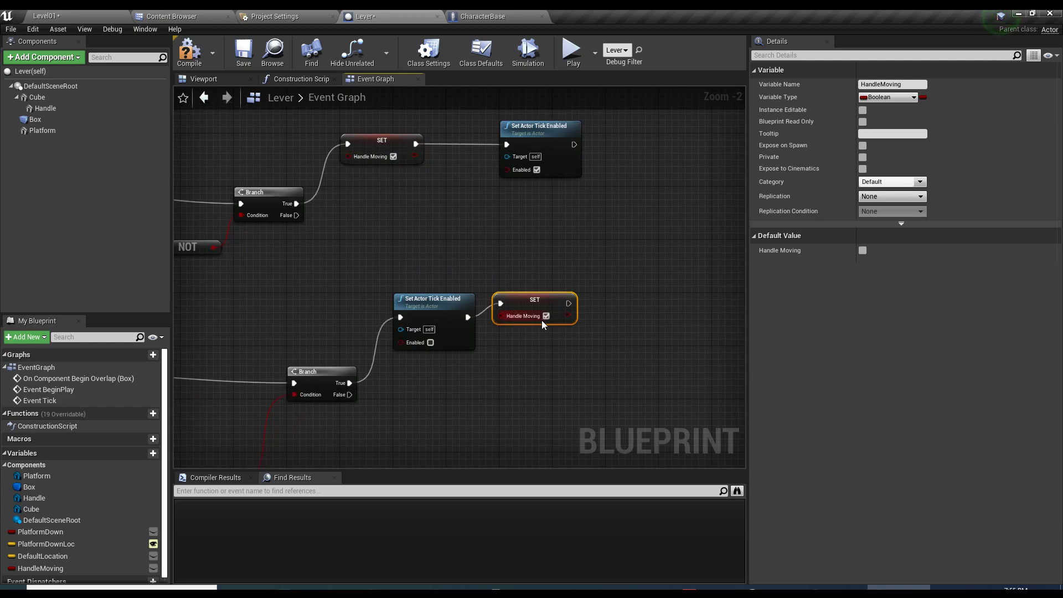
drag(539, 304, 546, 317)
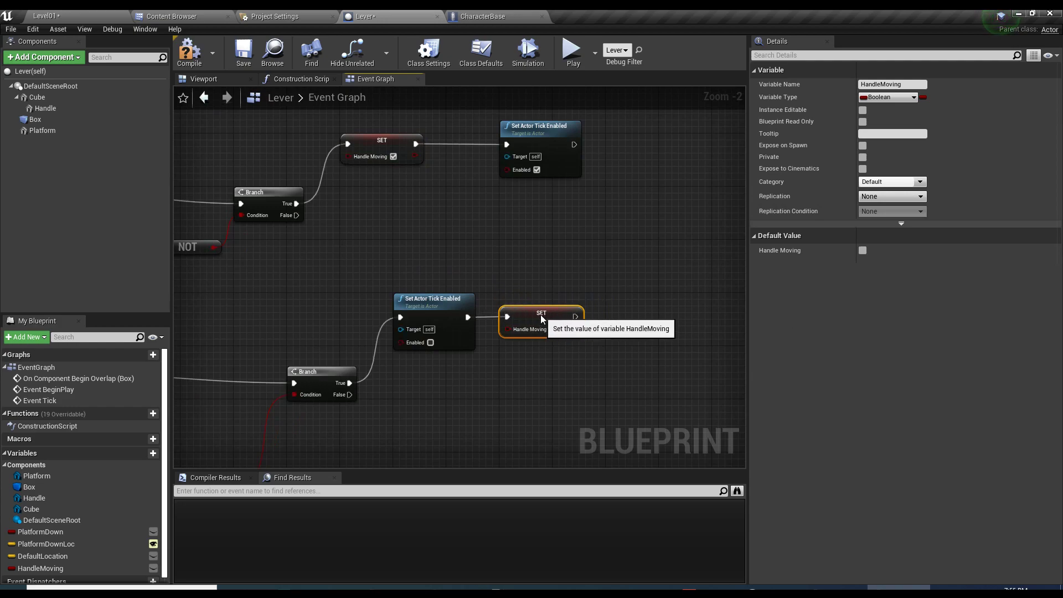
click(231, 57)
- Pull a wire from the roll Branch's False output and add a Handle reference nearby
drag(396, 267, 439, 379)
right_drag(320, 330, 496, 330)
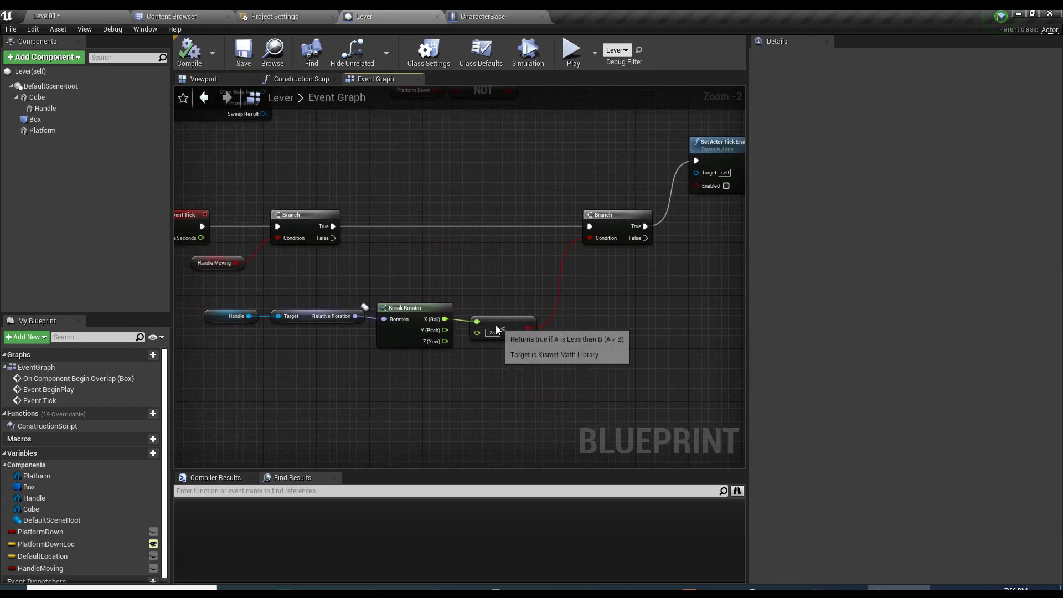
click(497, 329)
right_drag(632, 264, 466, 294)
drag(477, 267, 521, 350)
right_drag(291, 215, 212, 208)
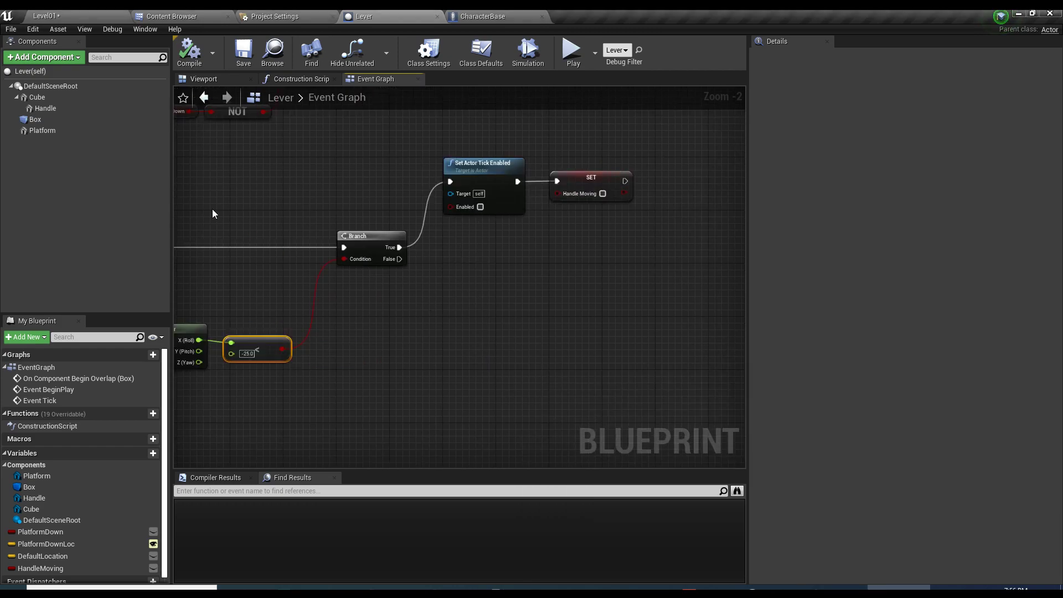
drag(46, 108, 511, 318)
- Add an AddLocalRotation node targeting Handle, run from the Branch False output
text(addlocal)
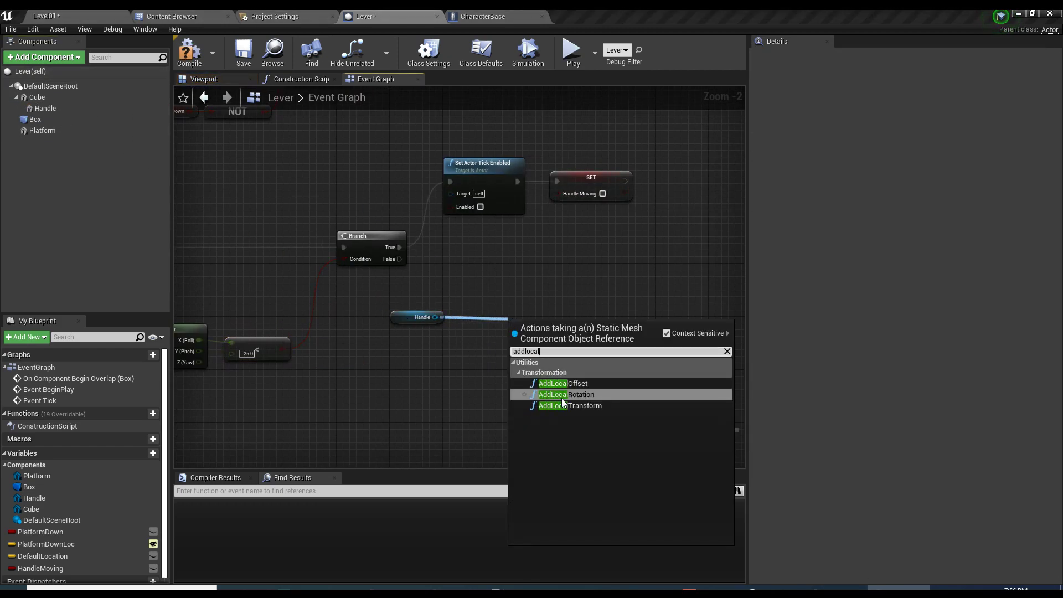
click(561, 398)
drag(399, 259, 374, 338)
right_drag(407, 382, 383, 350)
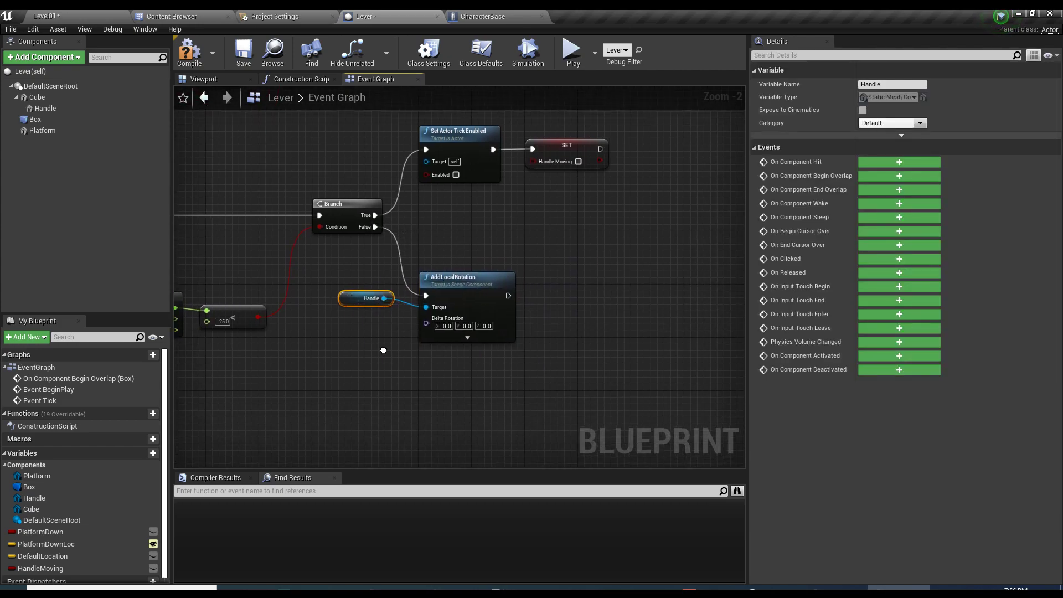
- Set the AddLocalRotation Delta Rotation X to 1.0 and compile
scroll(383, 350, up, 2)
click(460, 314)
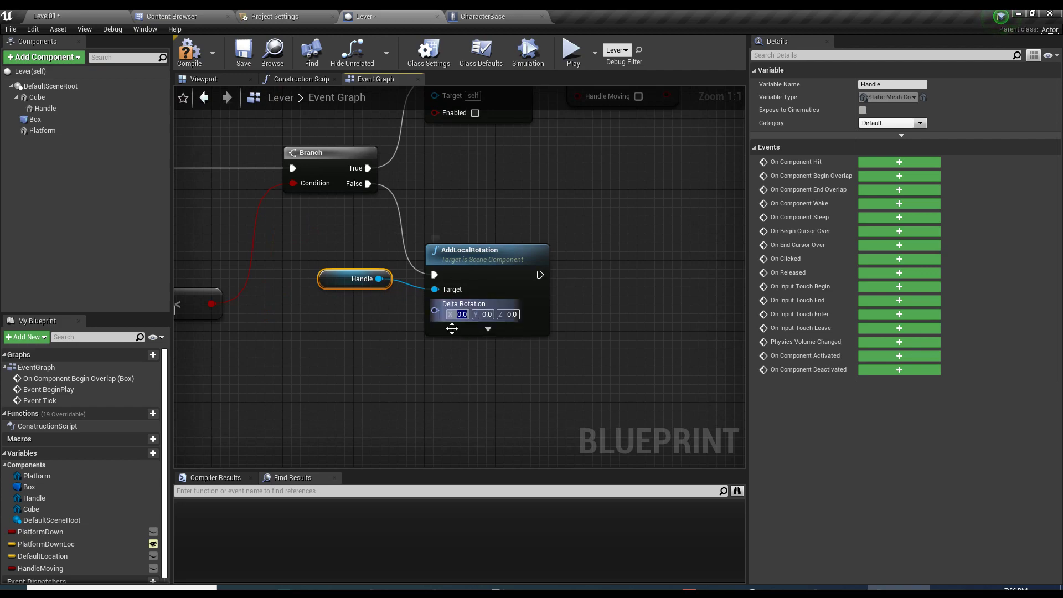
right_drag(487, 372, 489, 385)
click(488, 388)
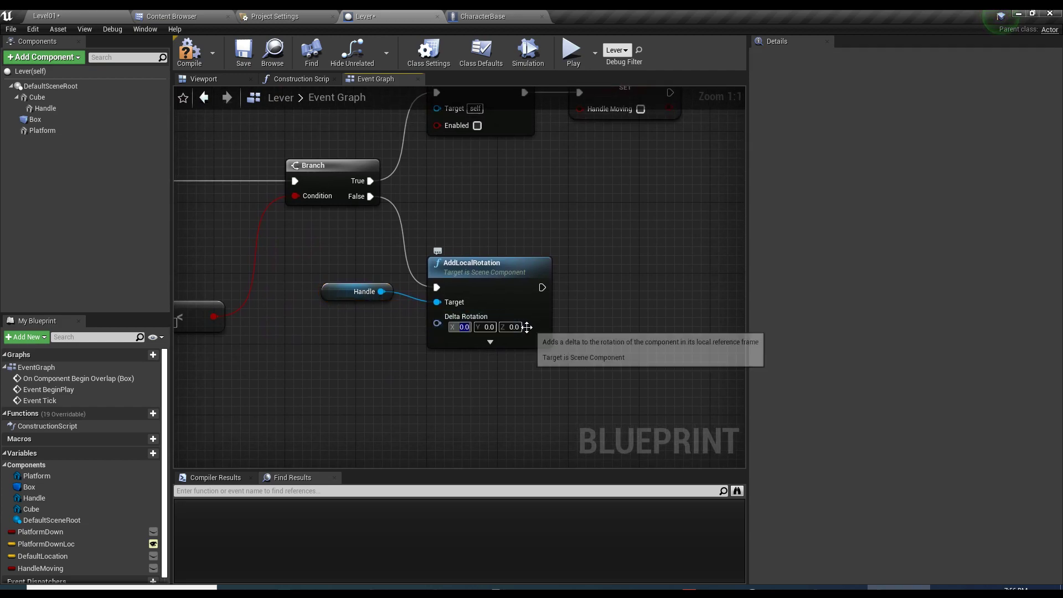
text(1.0)
click(191, 56)
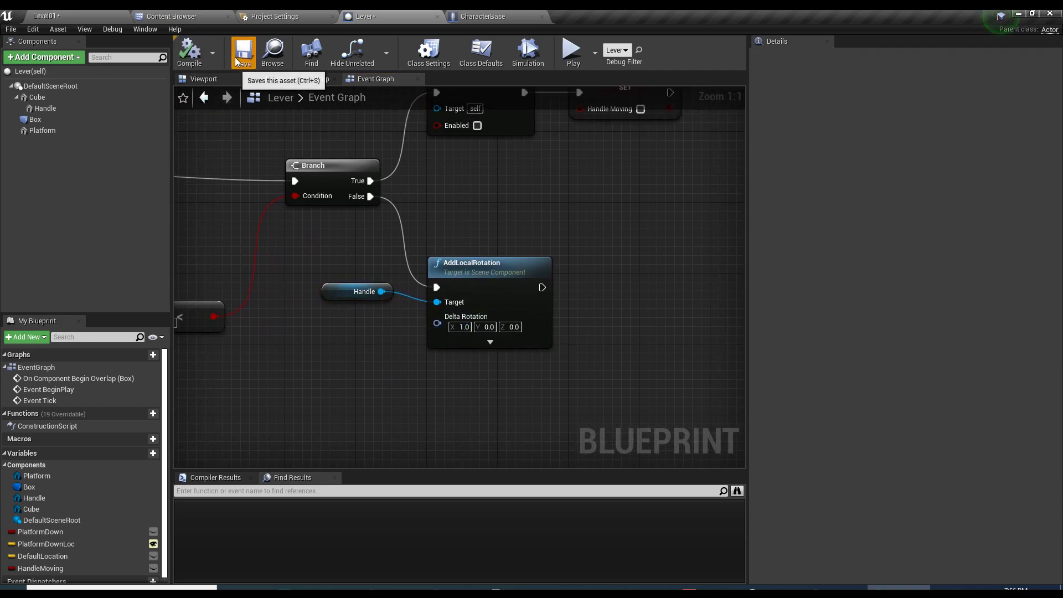
- Review the Event Tick chain, save the Blueprint, and launch a standalone test play
right_drag(321, 310, 388, 318)
click(422, 314)
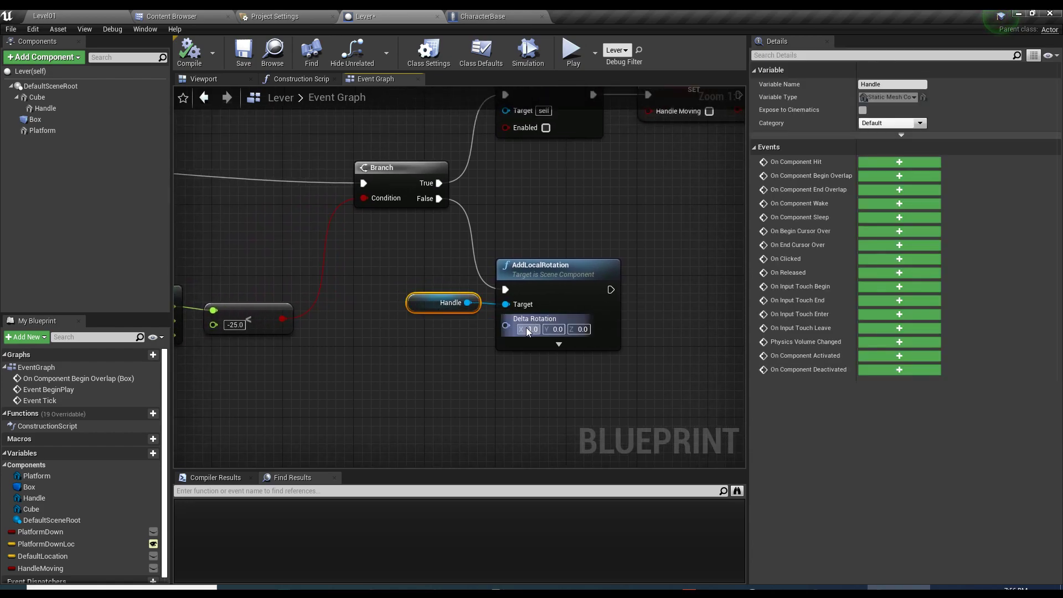
scroll(456, 329, down, 5)
click(696, 284)
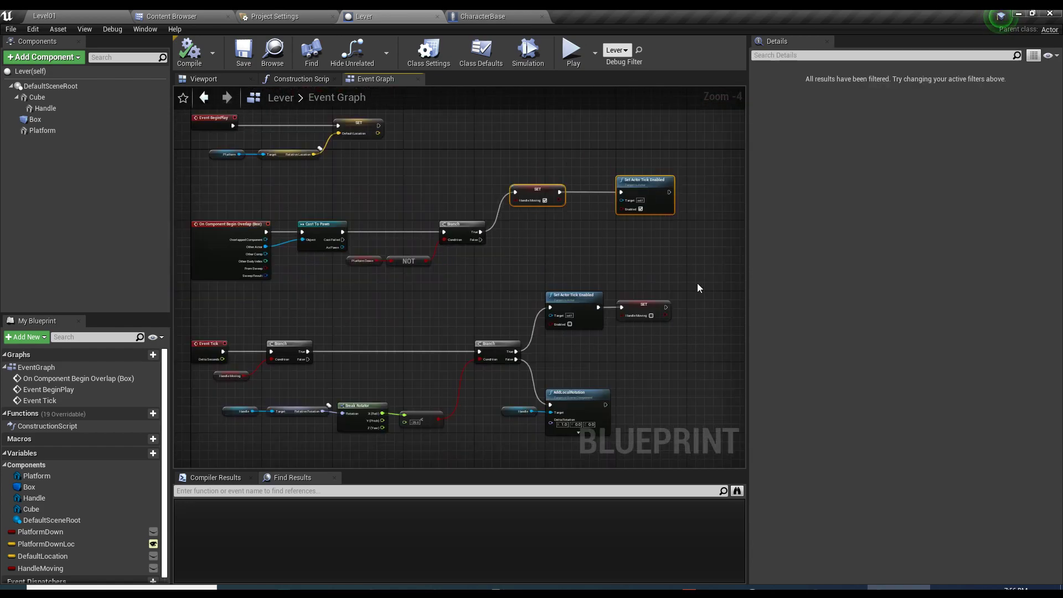
drag(221, 274, 649, 431)
click(335, 276)
right_drag(337, 268, 330, 293)
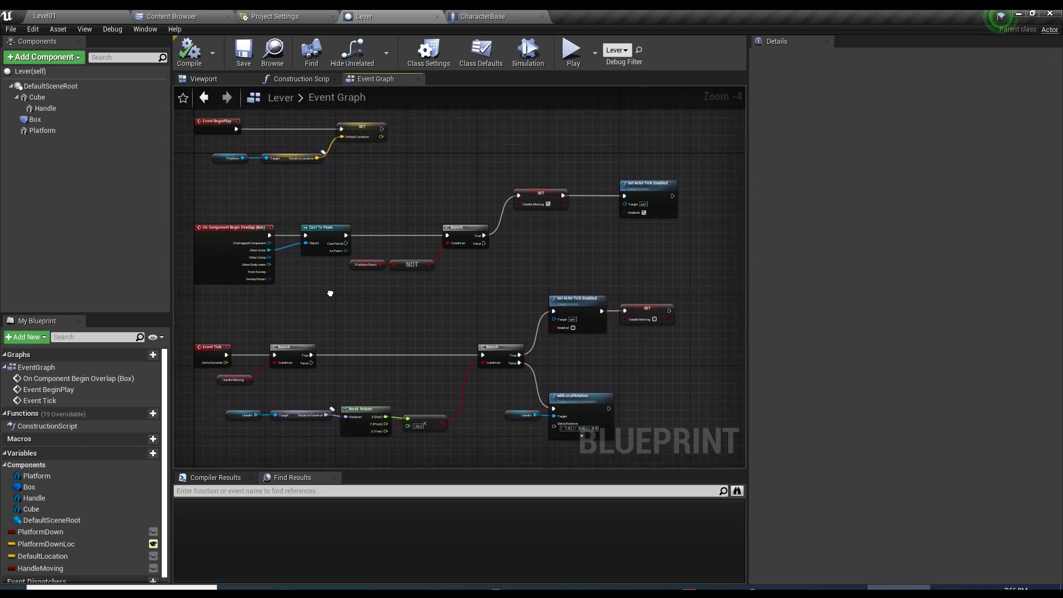
right_drag(480, 255, 495, 200)
drag(209, 252, 703, 431)
key(ctrl+s)
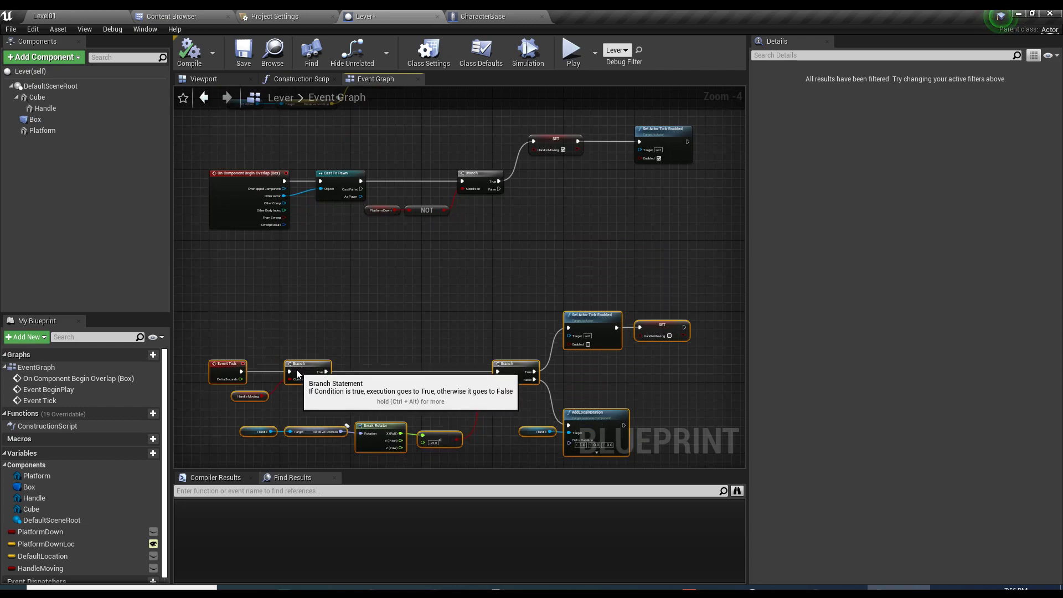
key(alt+p)
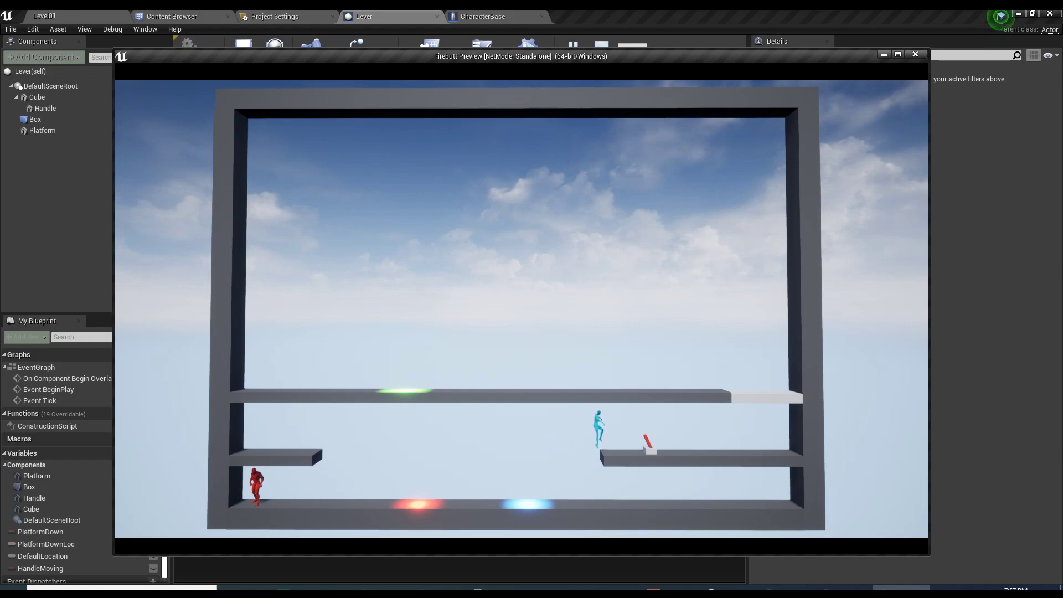
- Walk the character onto the lever and back off to test it
key(d)
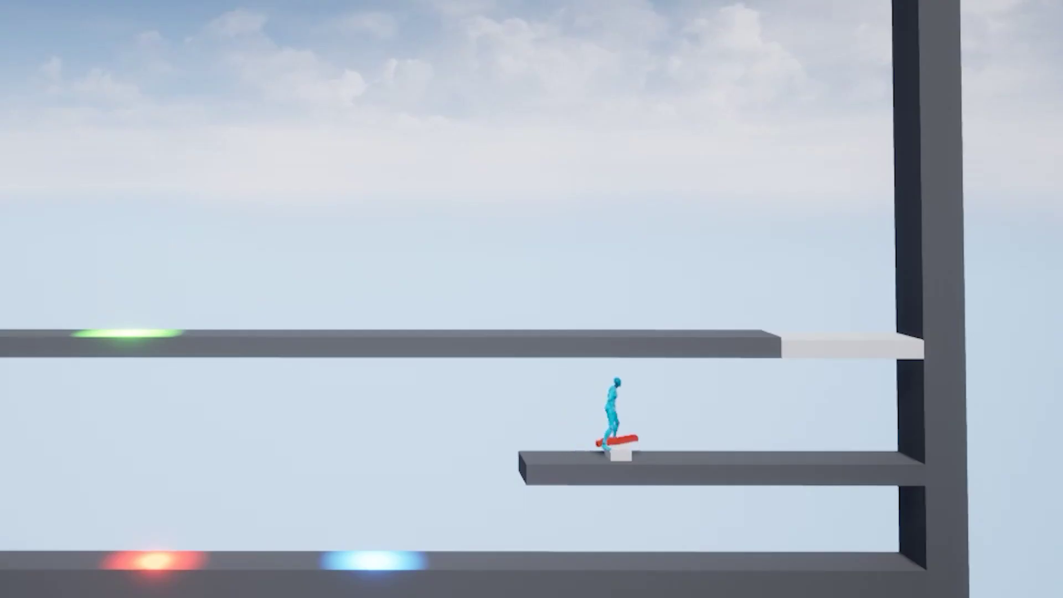
key(a)
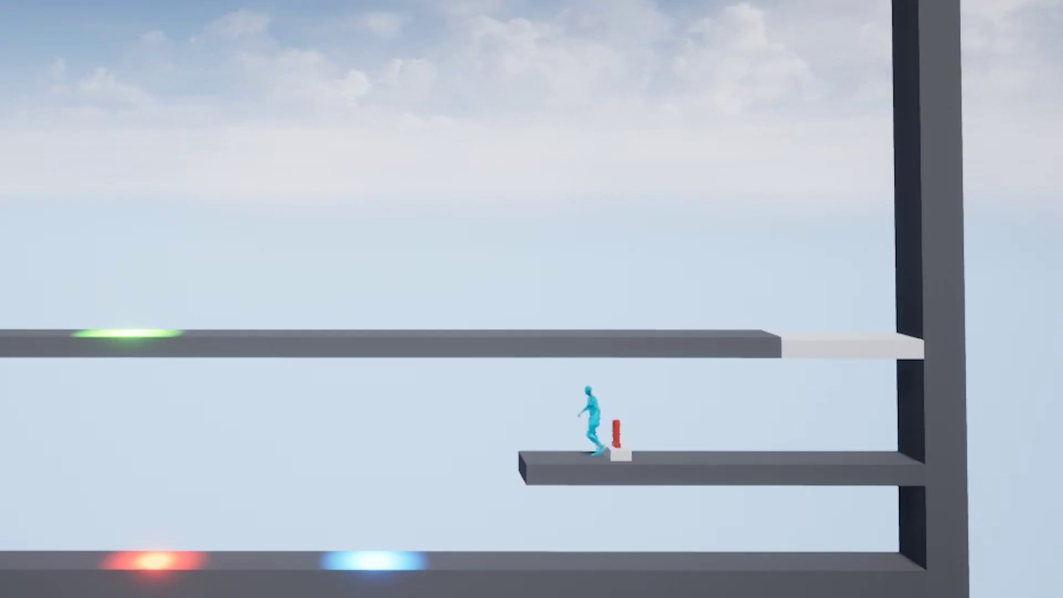
key(a)
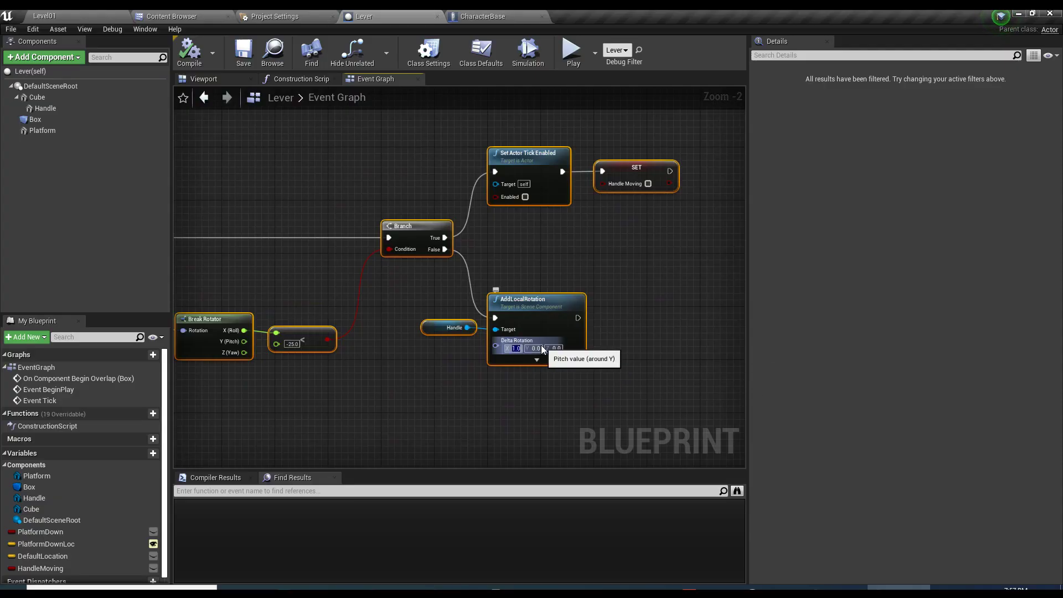
- Change the AddLocalRotation Delta Rotation X to -1
text(-1)
key(Return)
click(510, 368)
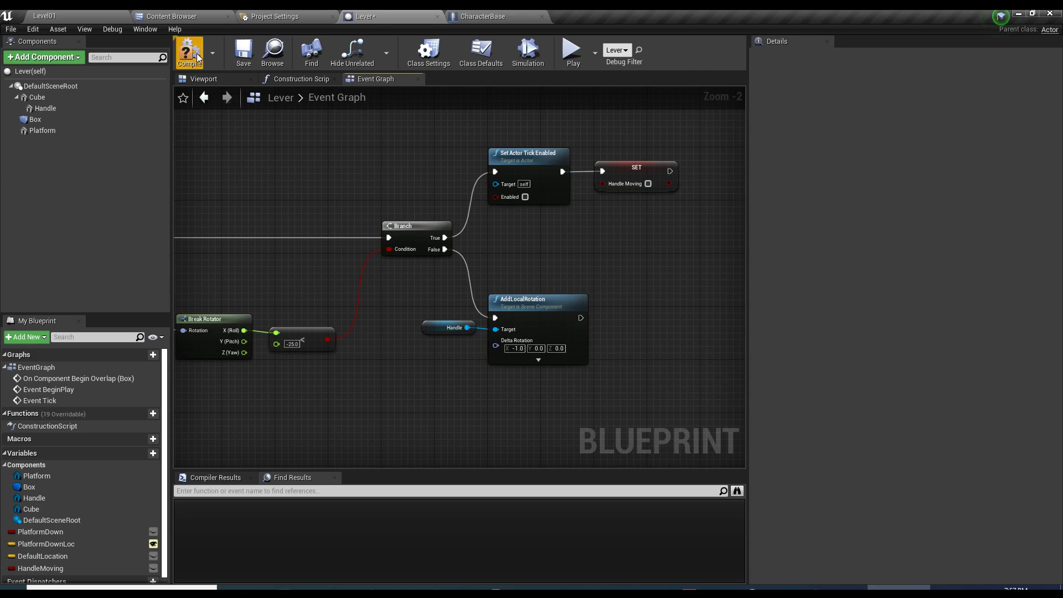
- Play the level again, walk onto the lever, then return to the tick logic
click(570, 48)
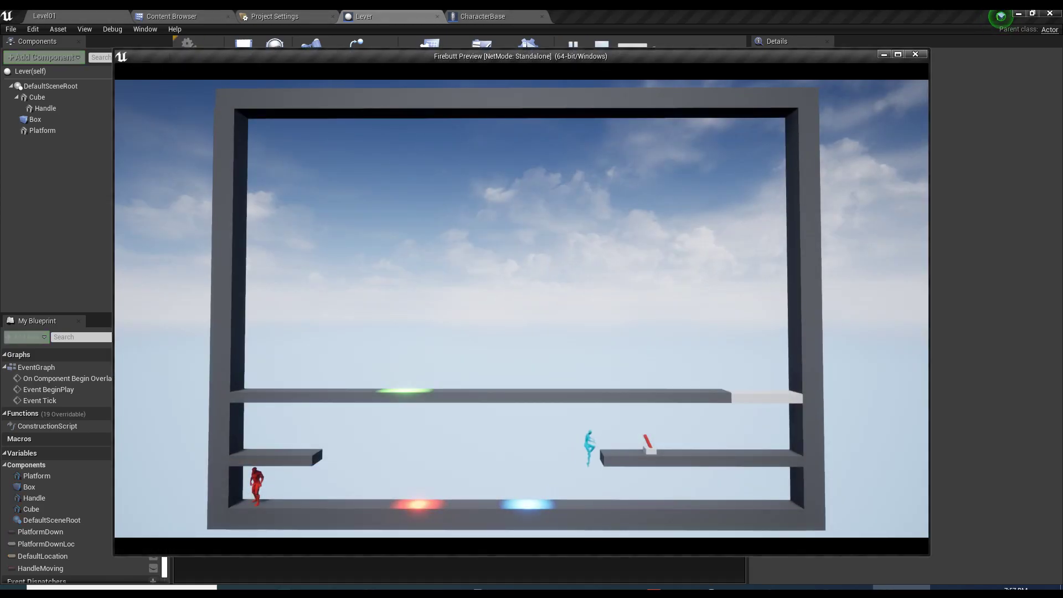
key(d)
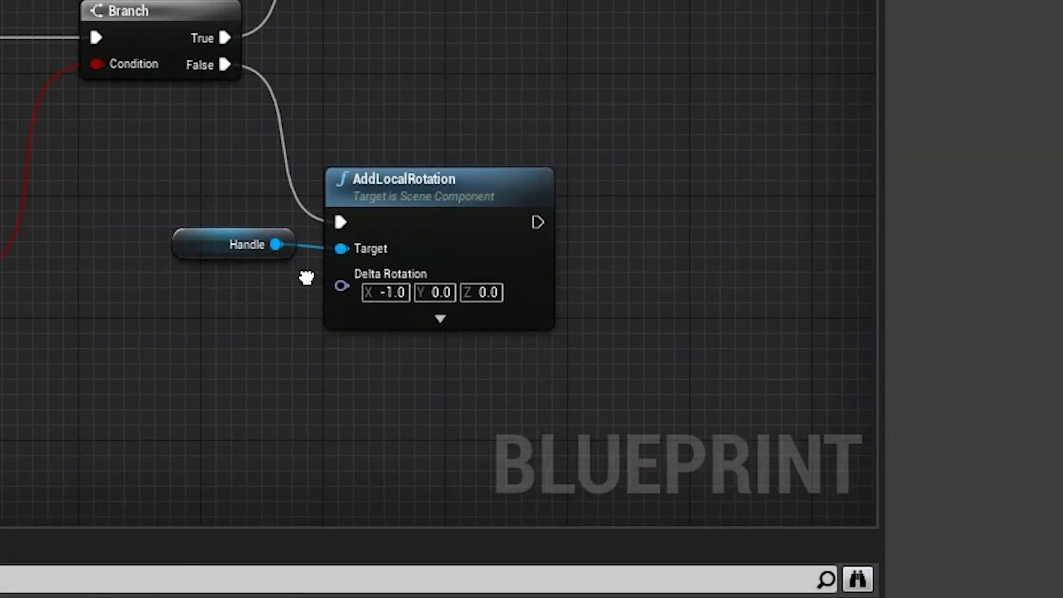
click(224, 279)
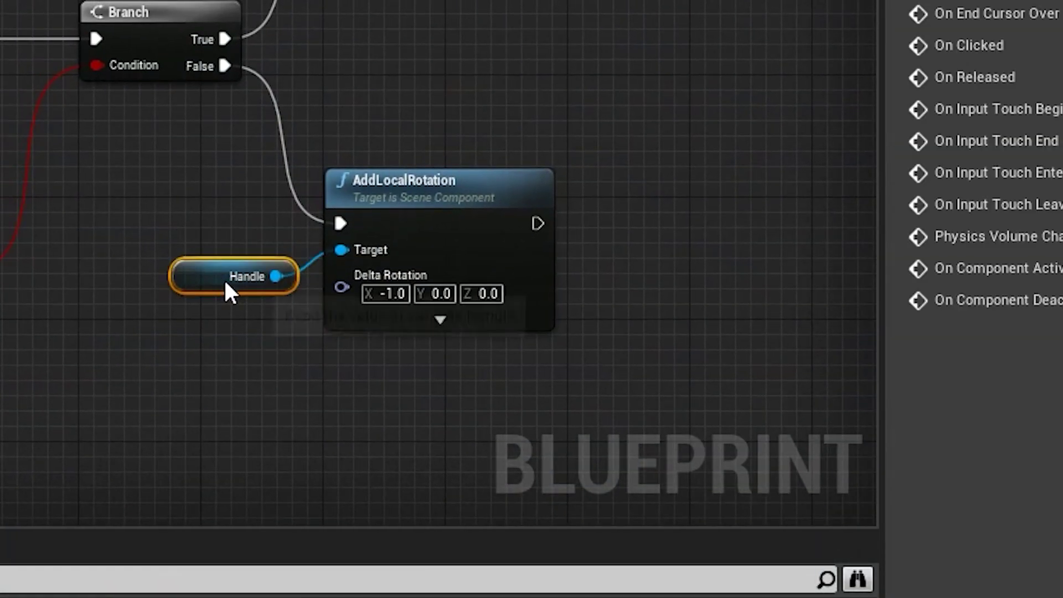
right_drag(42, 301, 441, 266)
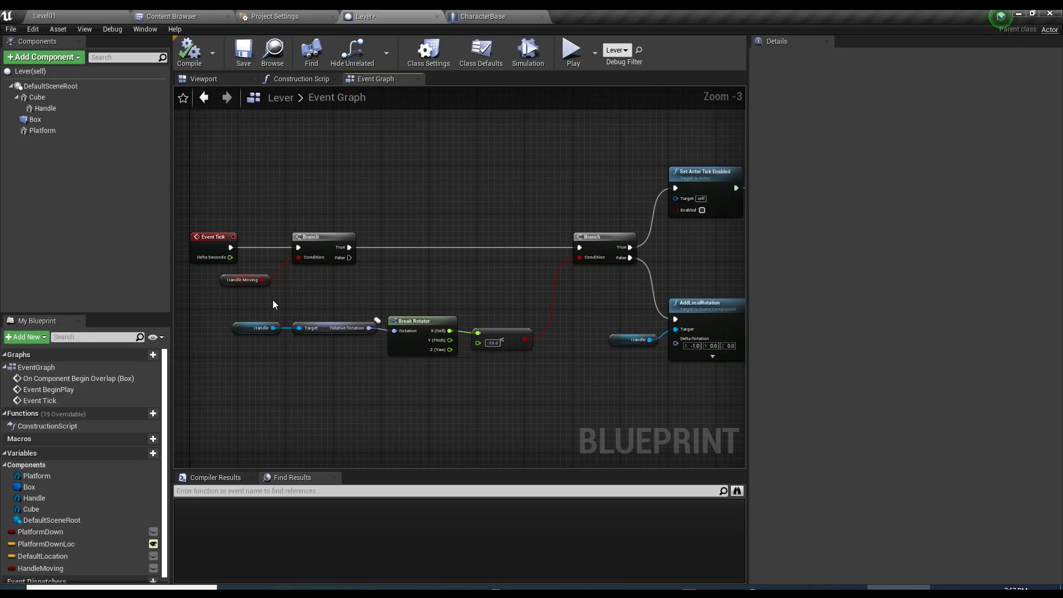
- Survey the handle rotation, Branch and Set Actor Tick Enabled nodes across the Lever graph
drag(272, 300, 529, 368)
click(529, 368)
scroll(480, 341, up, 3)
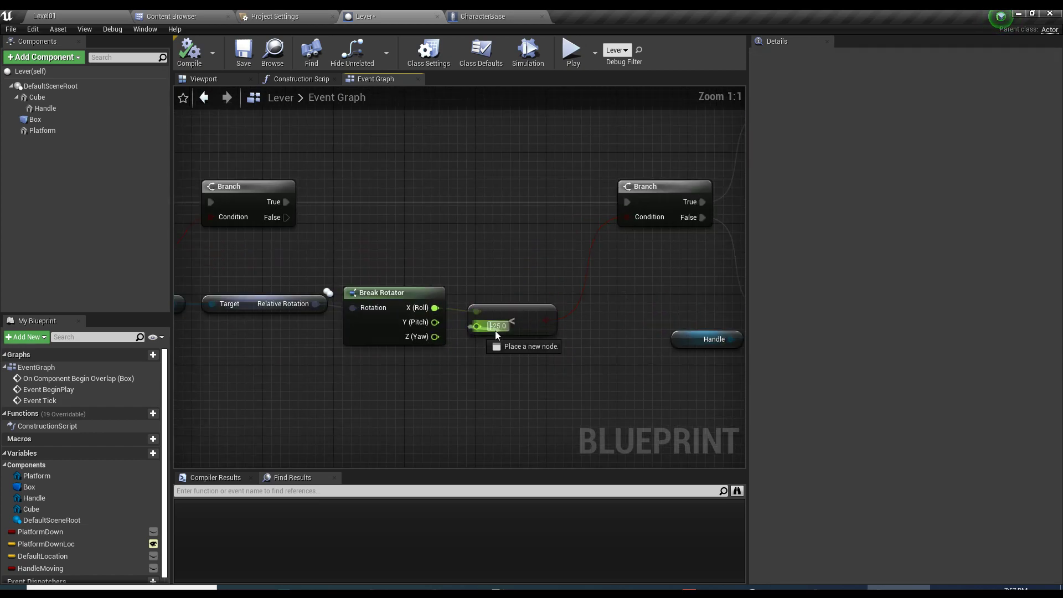
right_drag(586, 324, 280, 386)
click(607, 204)
right_drag(608, 203, 609, 283)
scroll(609, 283, down, 2)
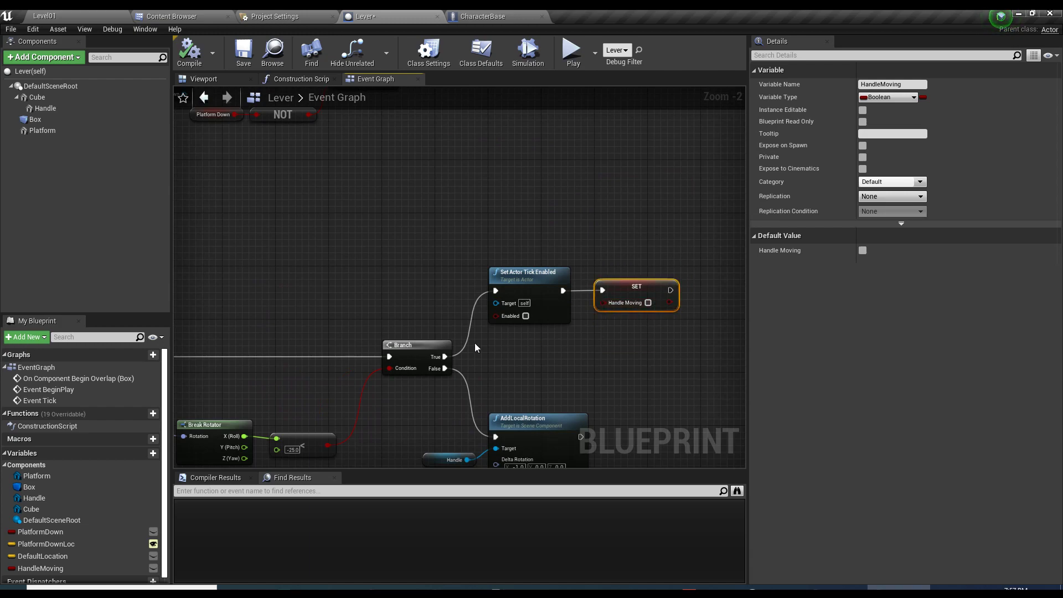
right_drag(475, 347, 751, 313)
drag(267, 365, 300, 366)
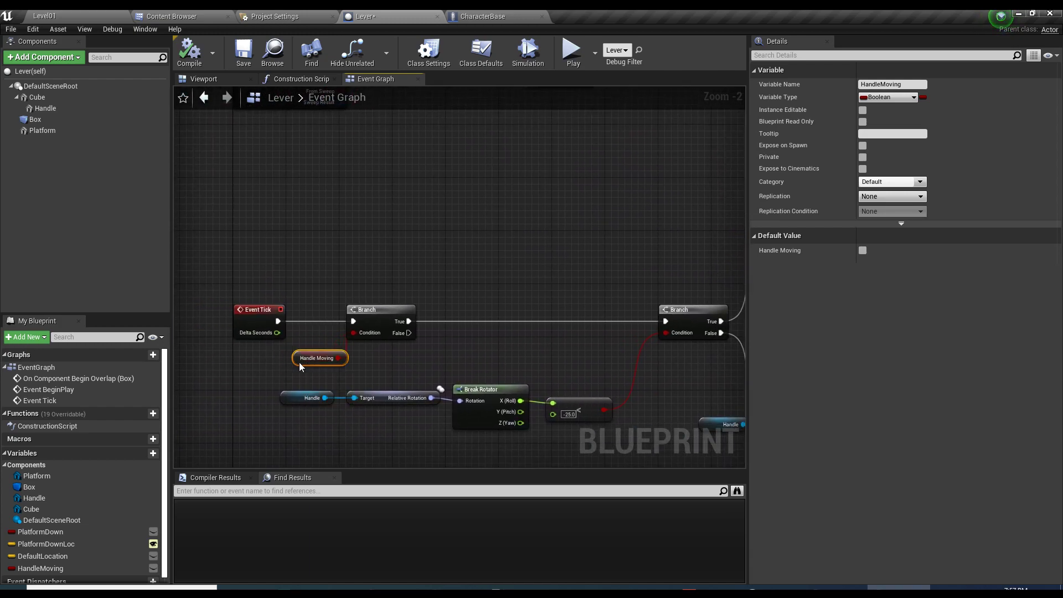
right_drag(451, 322, 107, 369)
click(474, 263)
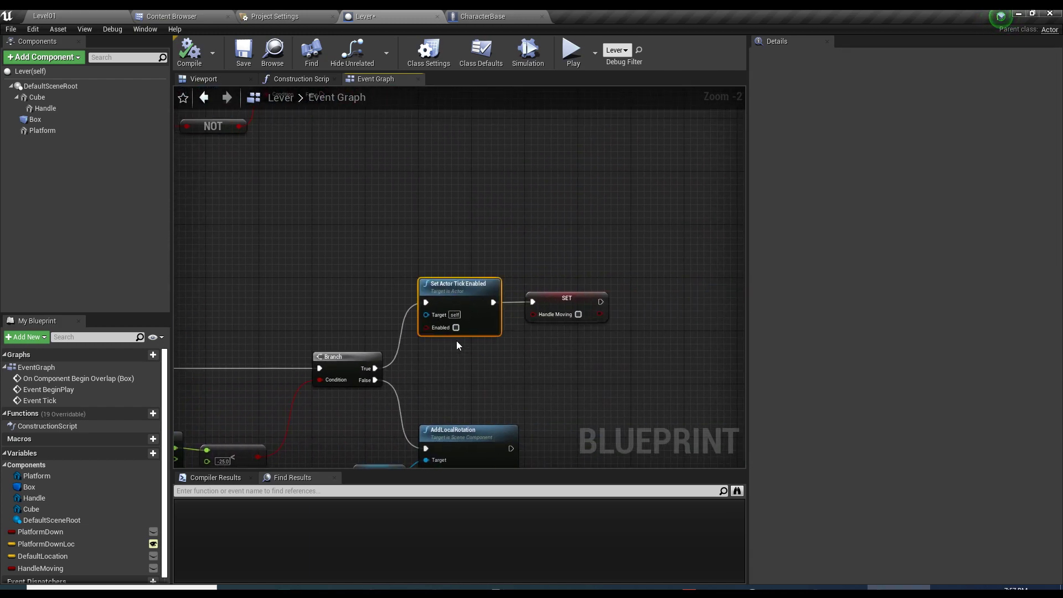
right_drag(420, 343, 716, 306)
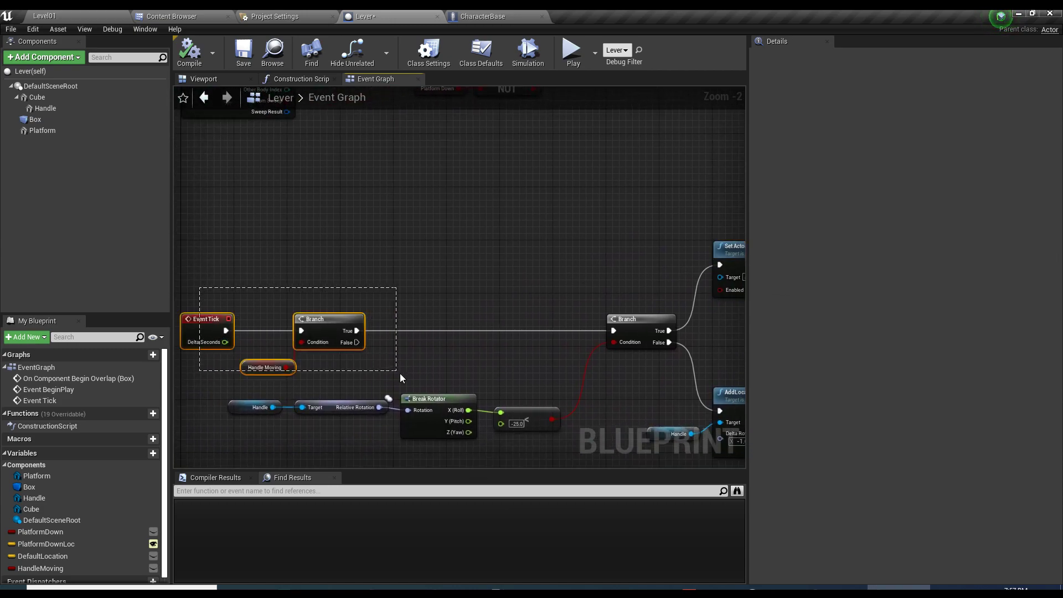
- Save the Lever Blueprint and shift the Event Tick node group lower in the graph
drag(399, 379, 525, 274)
key(ctrl+s)
scroll(525, 275, down, 2)
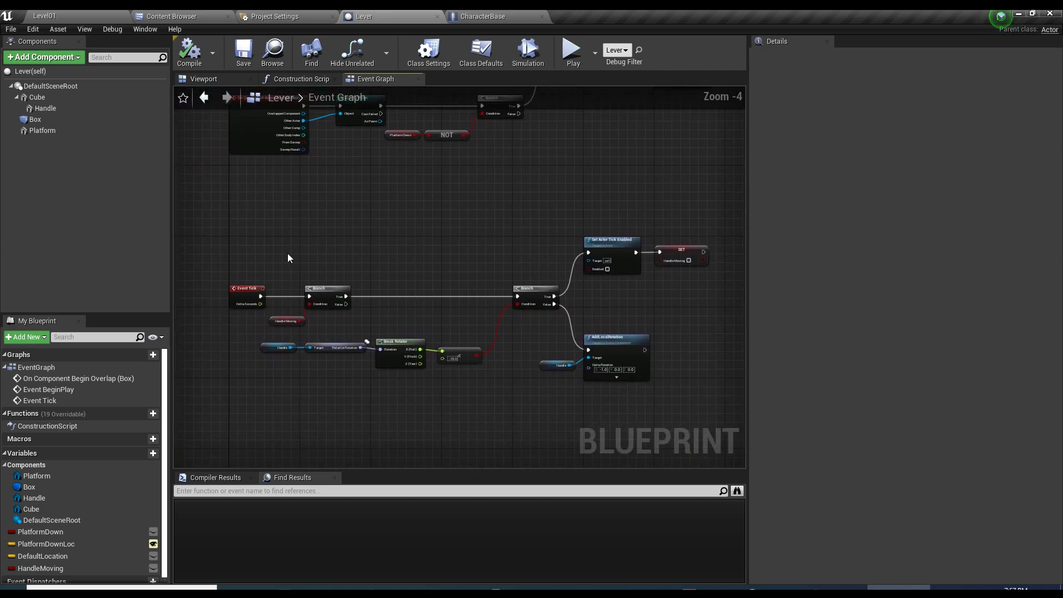
drag(214, 229, 675, 395)
drag(327, 288, 326, 341)
click(299, 299)
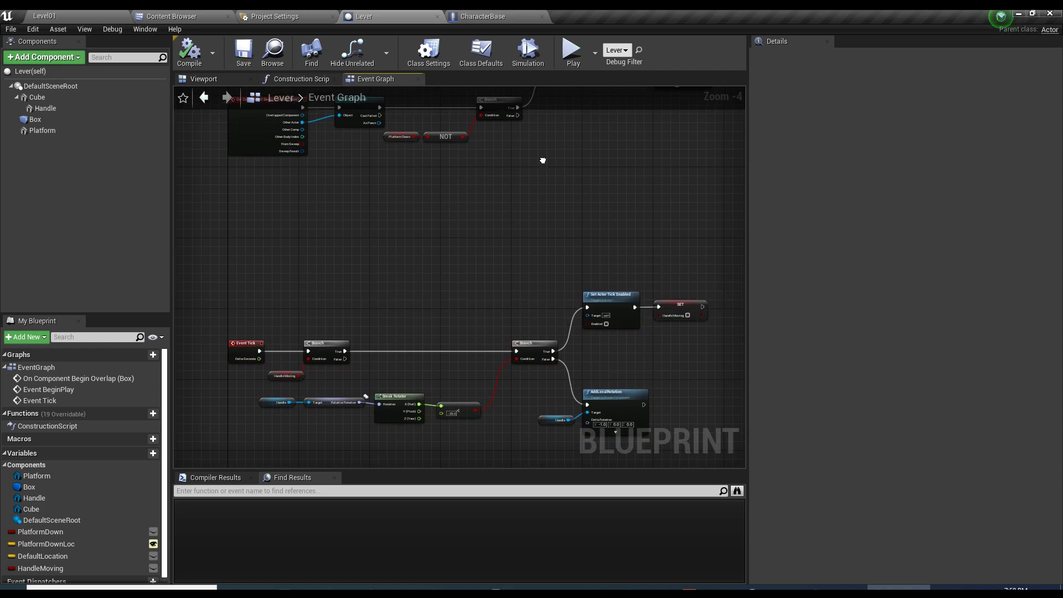
right_drag(543, 161, 509, 152)
drag(673, 214, 221, 387)
click(392, 192)
right_drag(392, 196, 319, 327)
scroll(360, 374, up, 2)
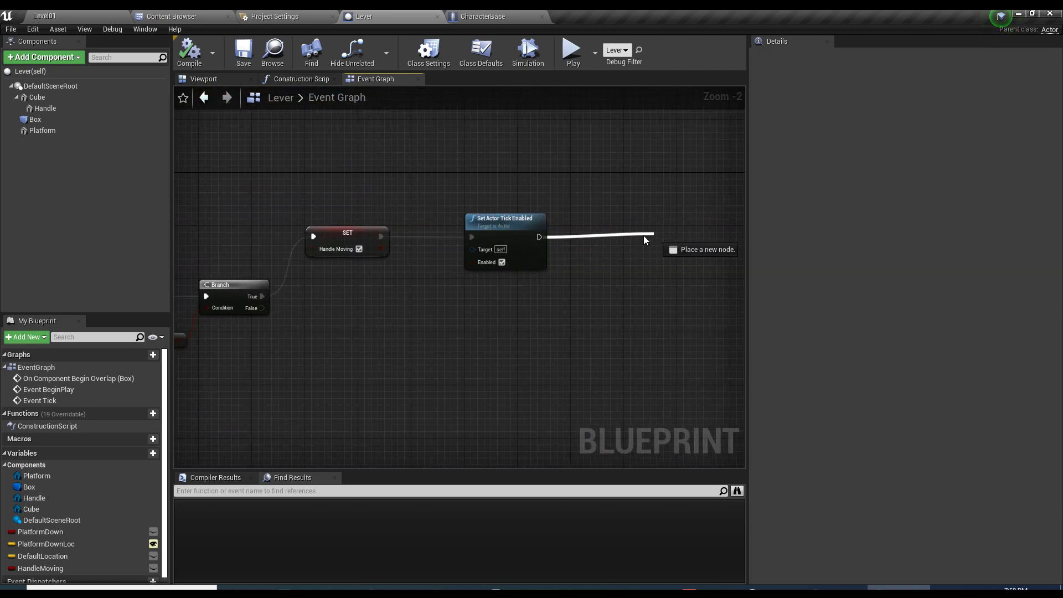
- Add a custom event named MovePlatform near the overlap chain and compile
right_drag(643, 234, 306, 339)
right_click(307, 335)
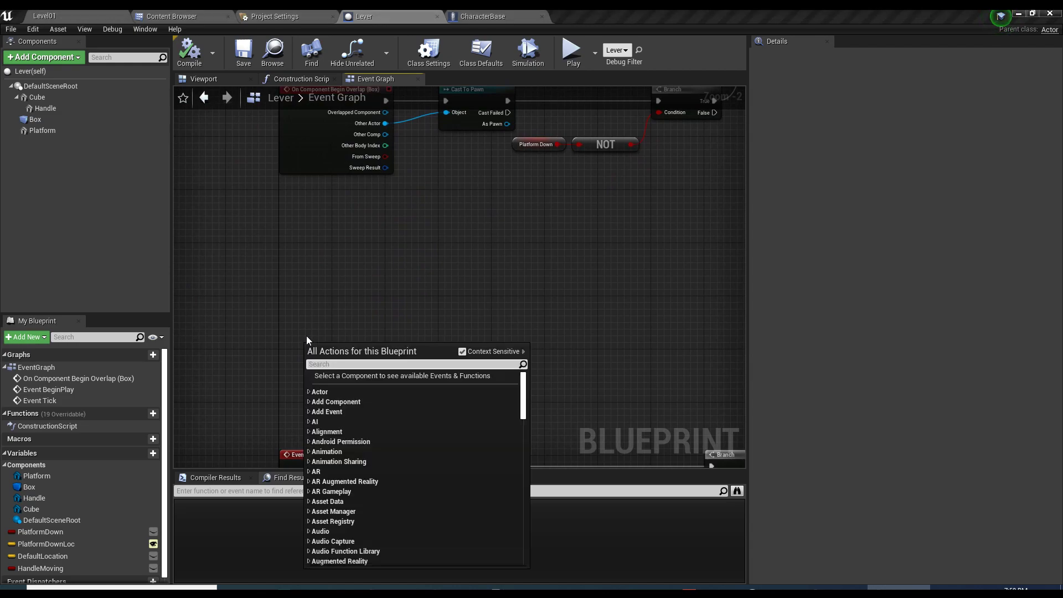
text(custom)
key(Return)
text(Mov)
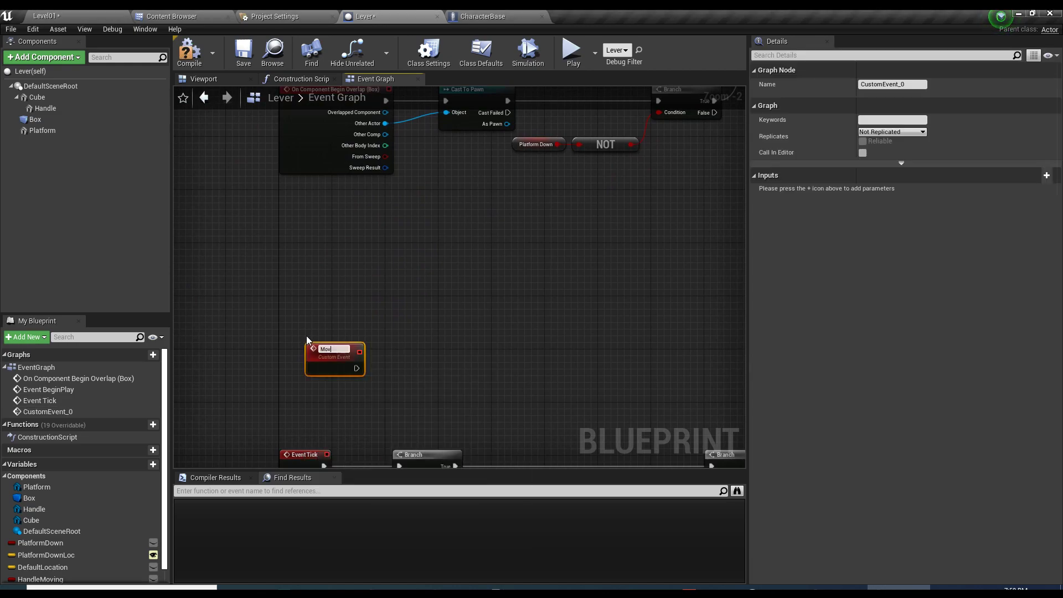
text(ePlatform)
key(Return)
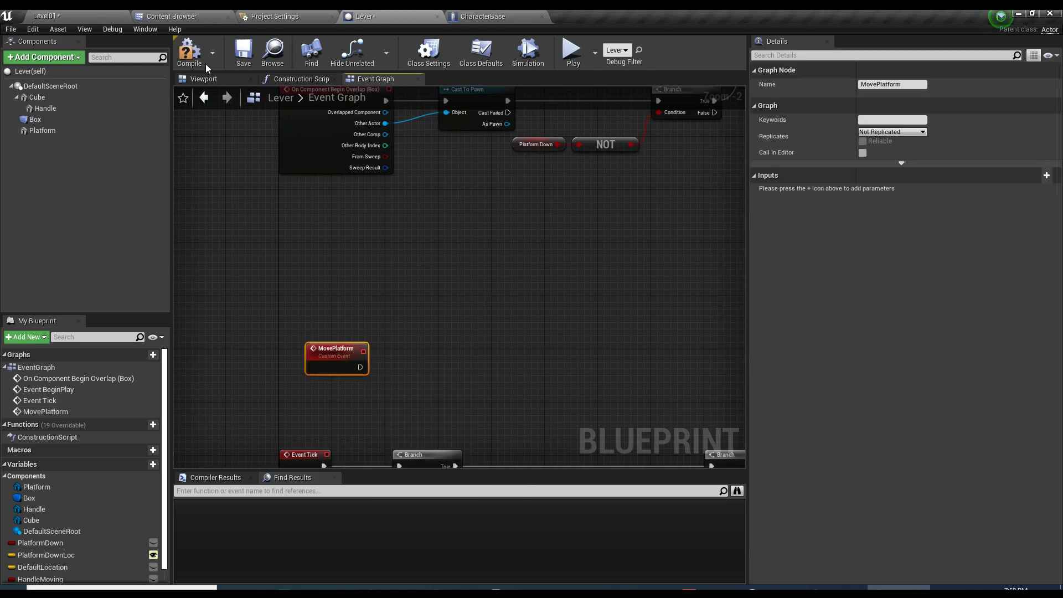
click(191, 55)
drag(335, 354, 309, 308)
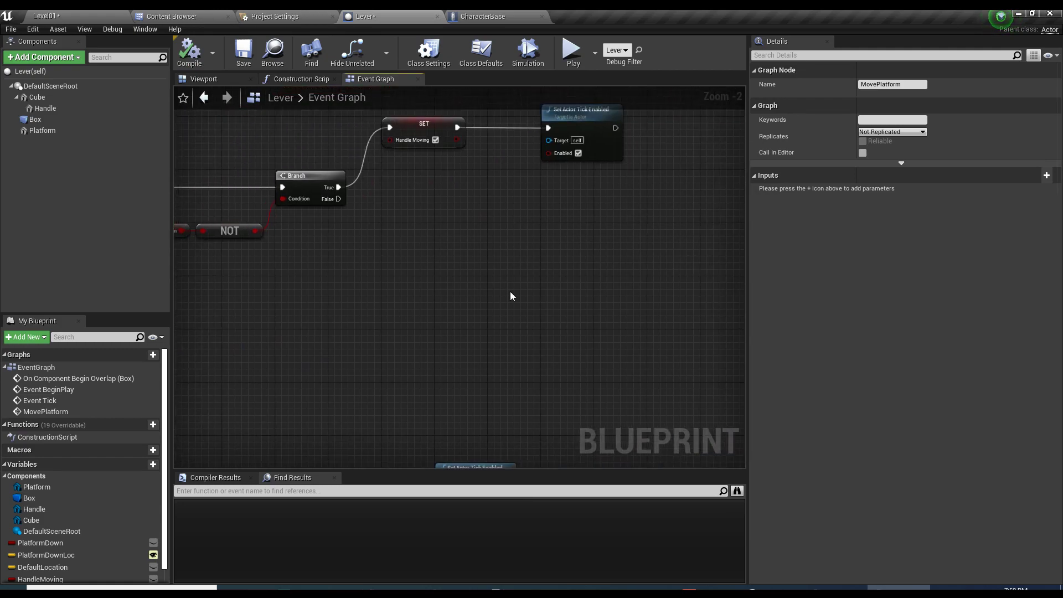
- Call Move Platform right after Set Actor Tick Enabled, then compile the Blueprint
drag(392, 198, 460, 189)
text(move platform)
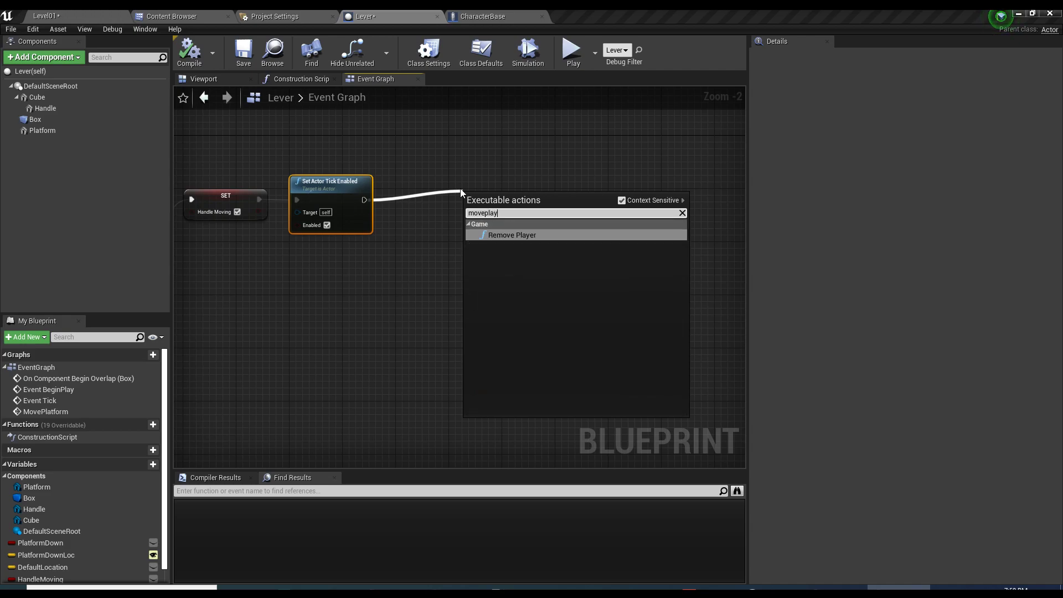
key(Return)
drag(495, 204, 429, 192)
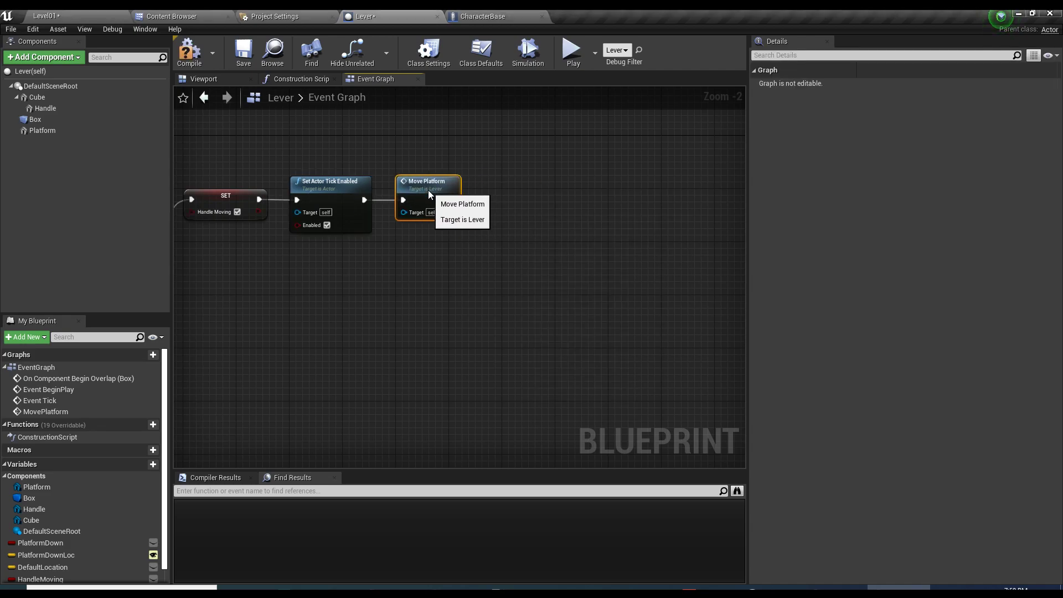
click(198, 65)
double_click(435, 201)
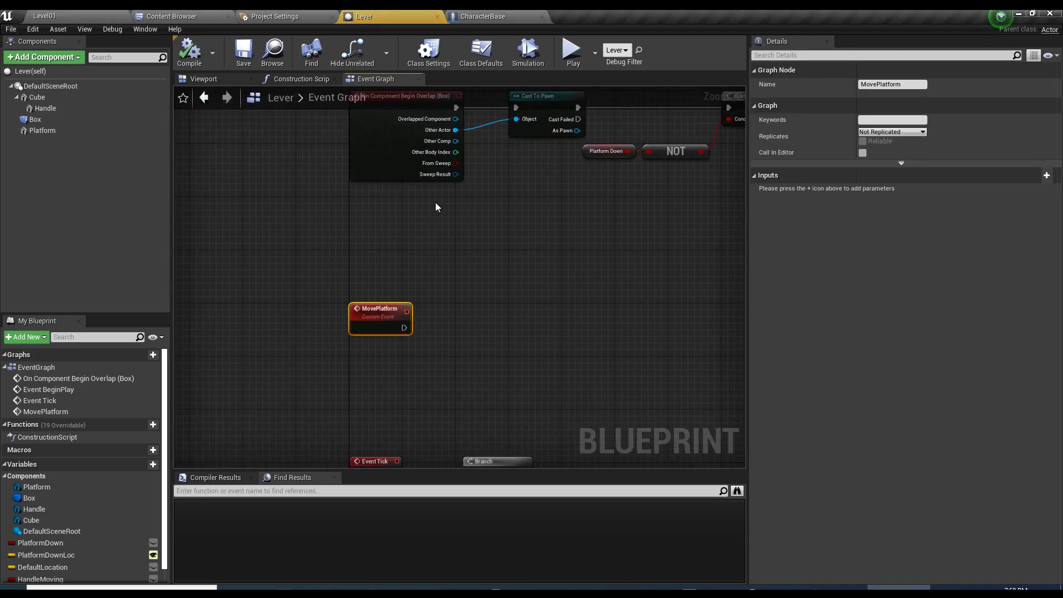
right_drag(347, 288, 339, 212)
scroll(340, 211, down, 3)
- Place a Platform Down Loc getter in the graph next to the MovePlatform event
drag(285, 262, 704, 391)
right_drag(347, 261, 375, 332)
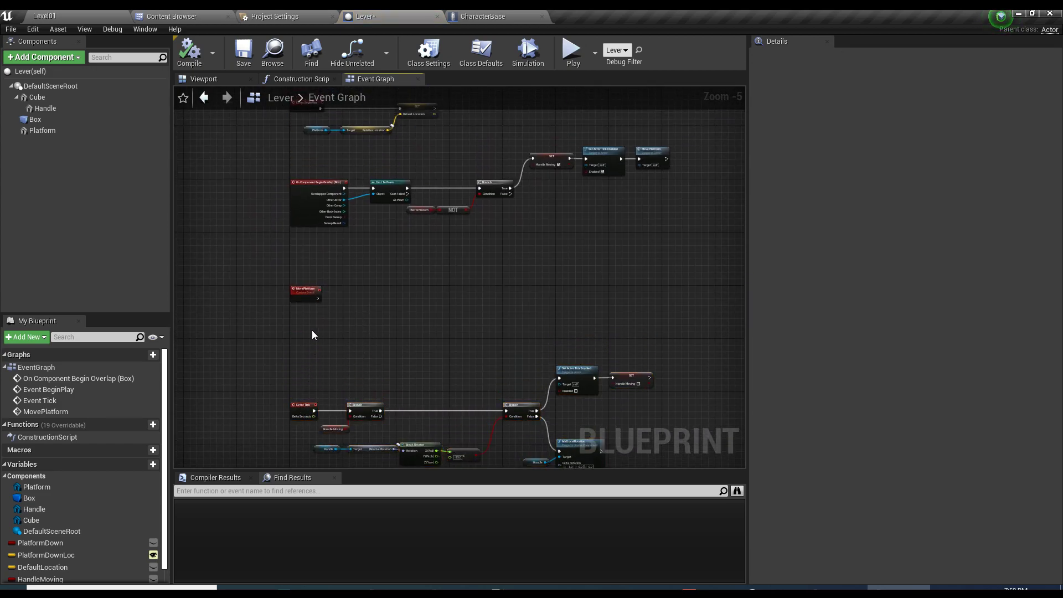
click(318, 294)
scroll(318, 294, up, 3)
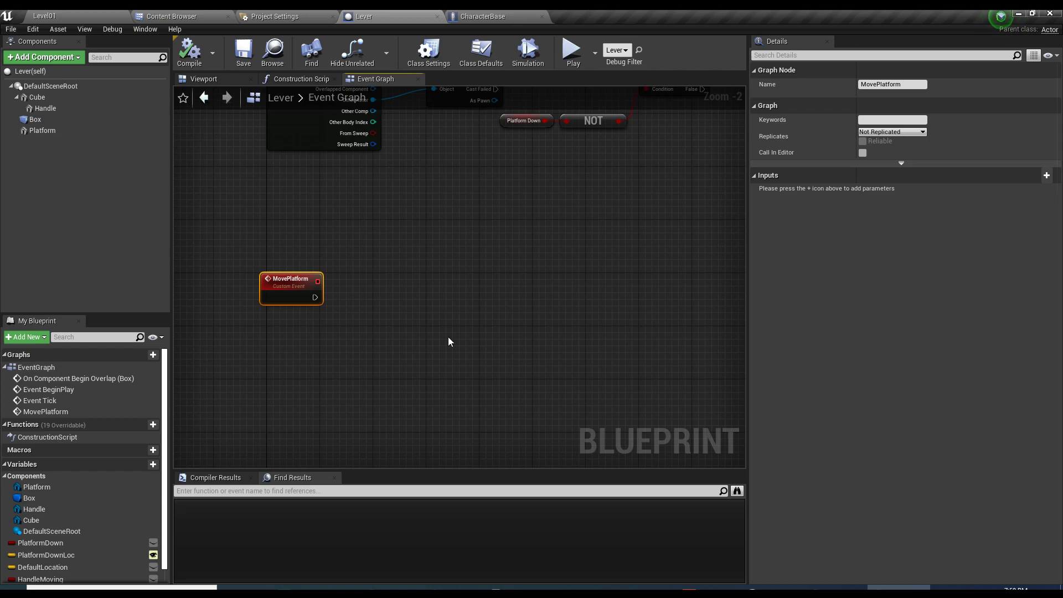
right_drag(421, 335, 313, 387)
scroll(313, 387, down, 1)
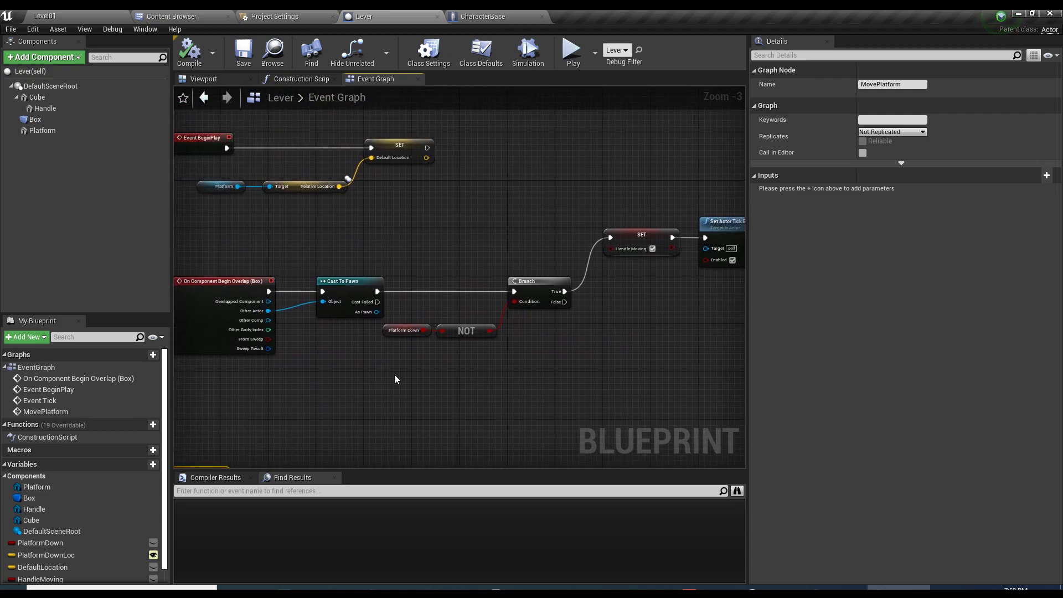
right_drag(395, 379, 431, 221)
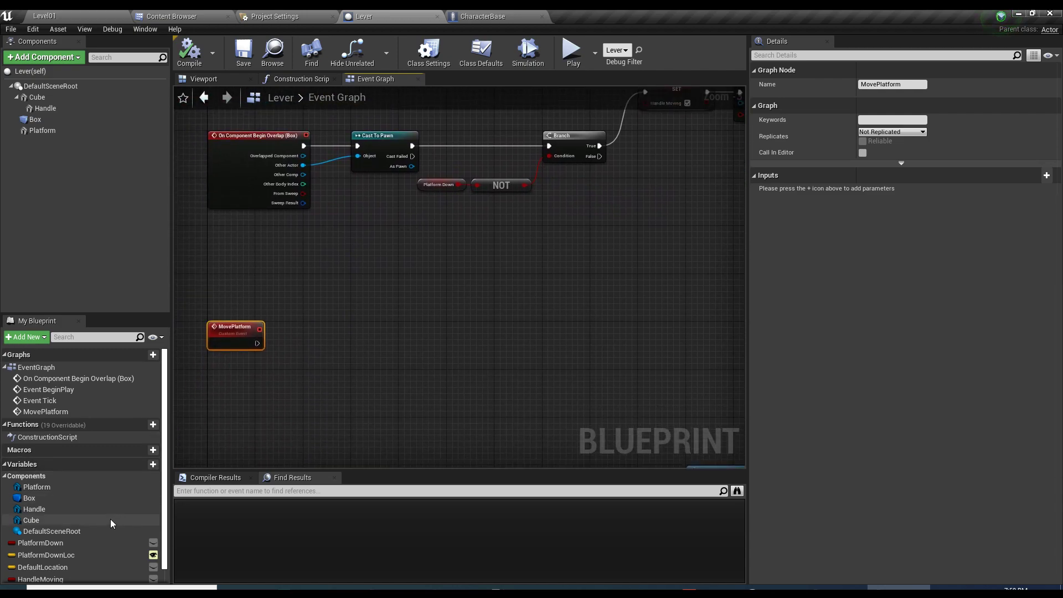
scroll(111, 519, down, 1)
right_drag(294, 289, 285, 298)
drag(57, 538, 379, 344)
- Add a timeline node named PlatformMovement after MovePlatform
text(timeline)
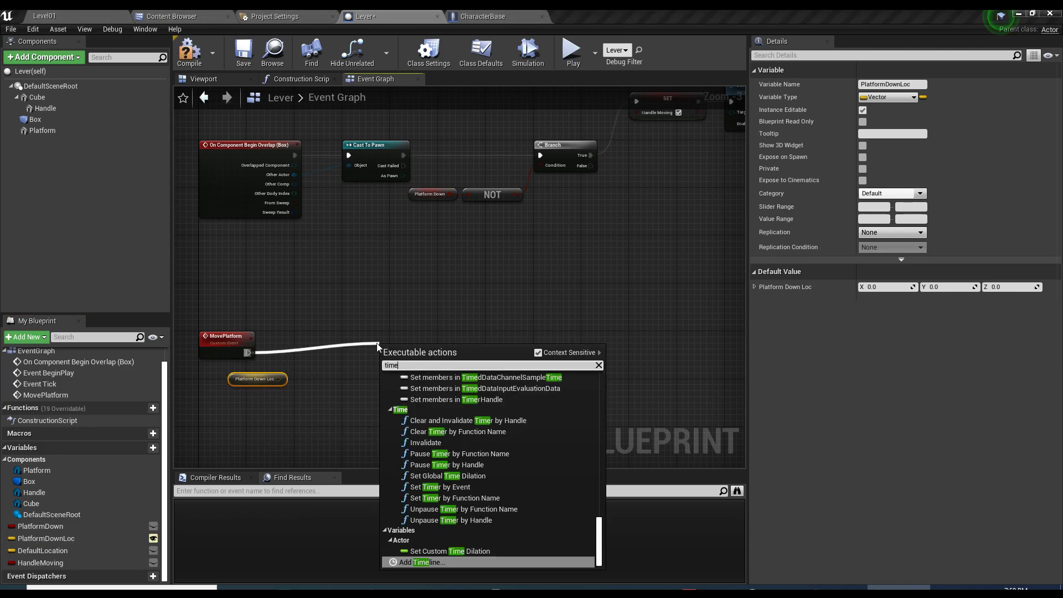
click(453, 470)
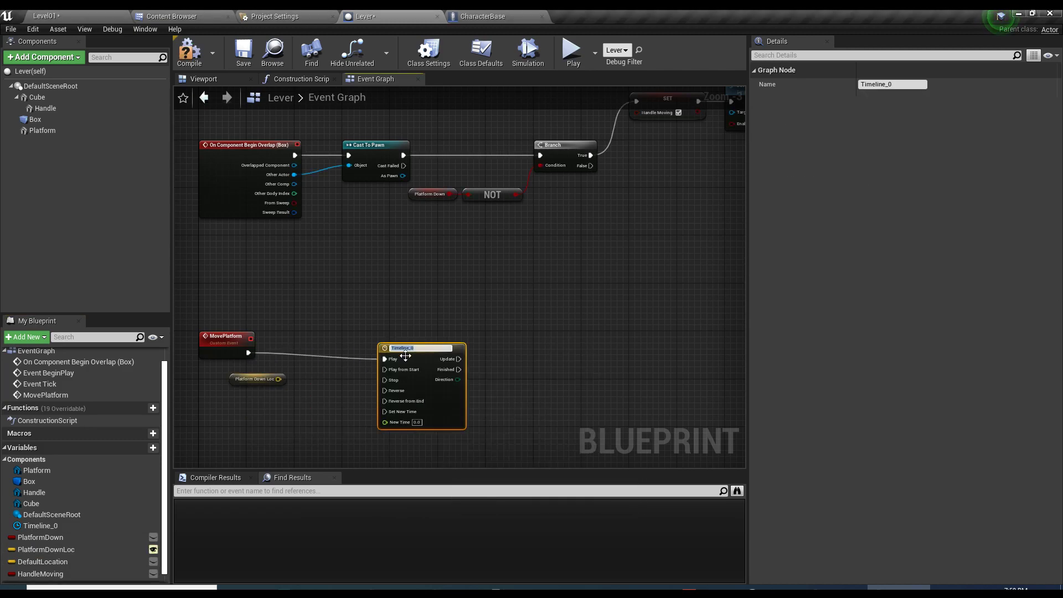
text(PlatformMo)
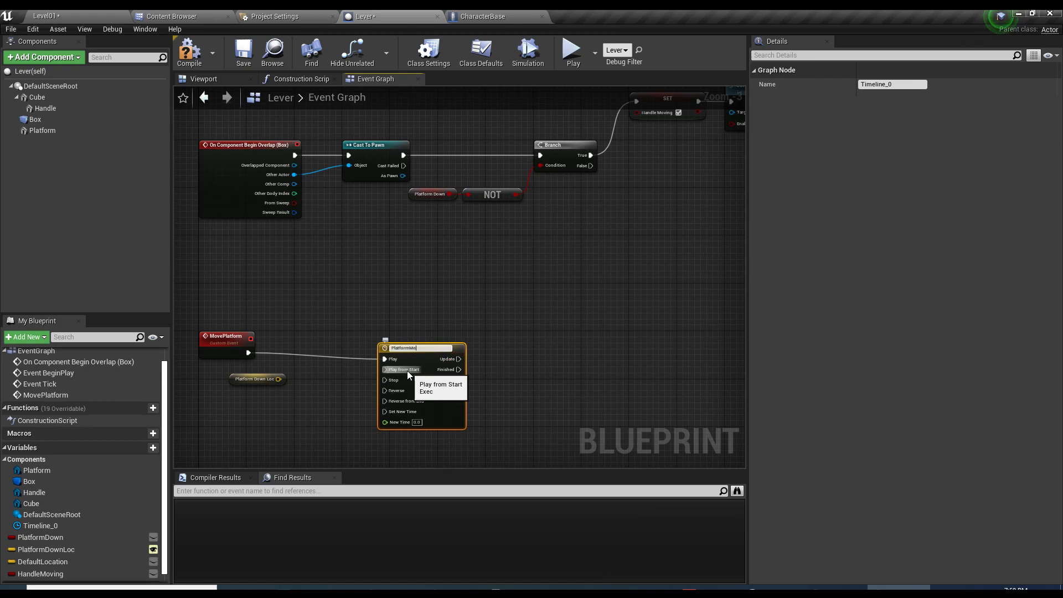
text(vement)
key(Return)
- Wire MovePlatform into the timeline's Play from Start, then compile and save the Lever Blueprint
scroll(421, 367, up, 2)
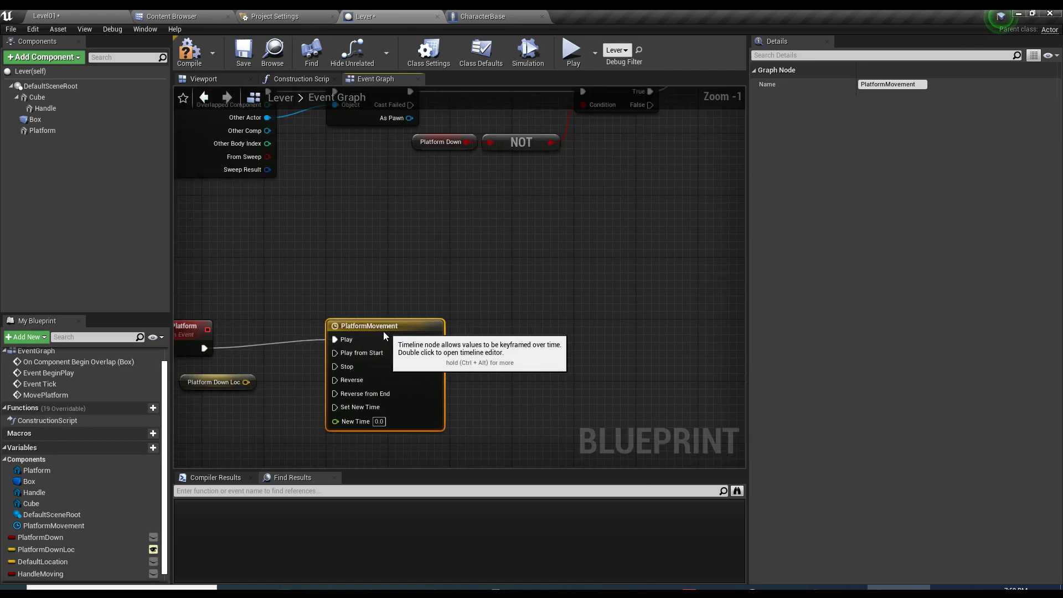
alt+click(335, 347)
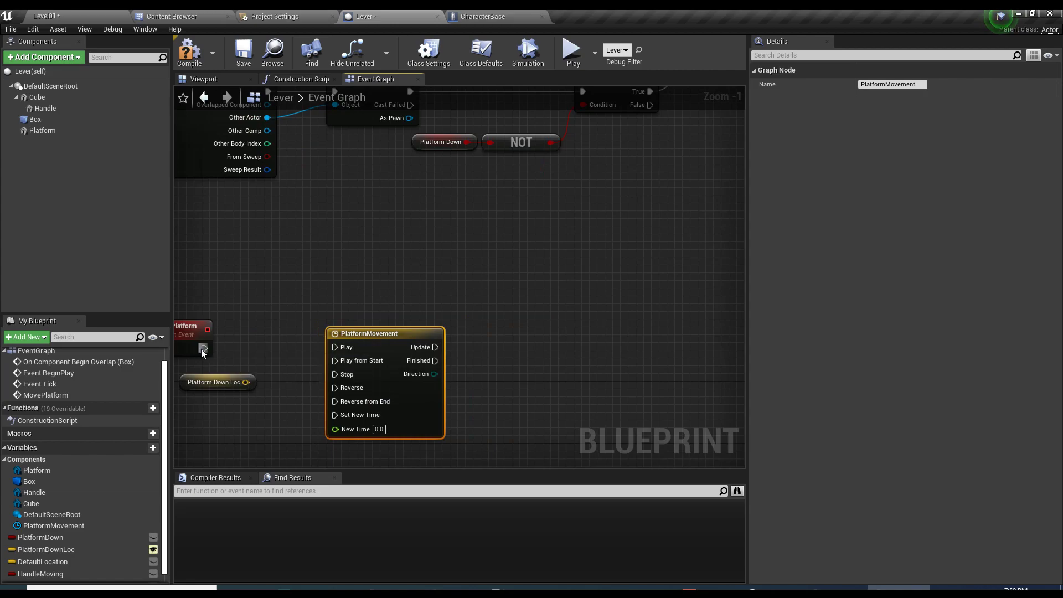
drag(203, 347, 525, 368)
scroll(354, 354, down, 2)
click(190, 53)
click(244, 52)
scroll(421, 376, up, 2)
click(394, 277)
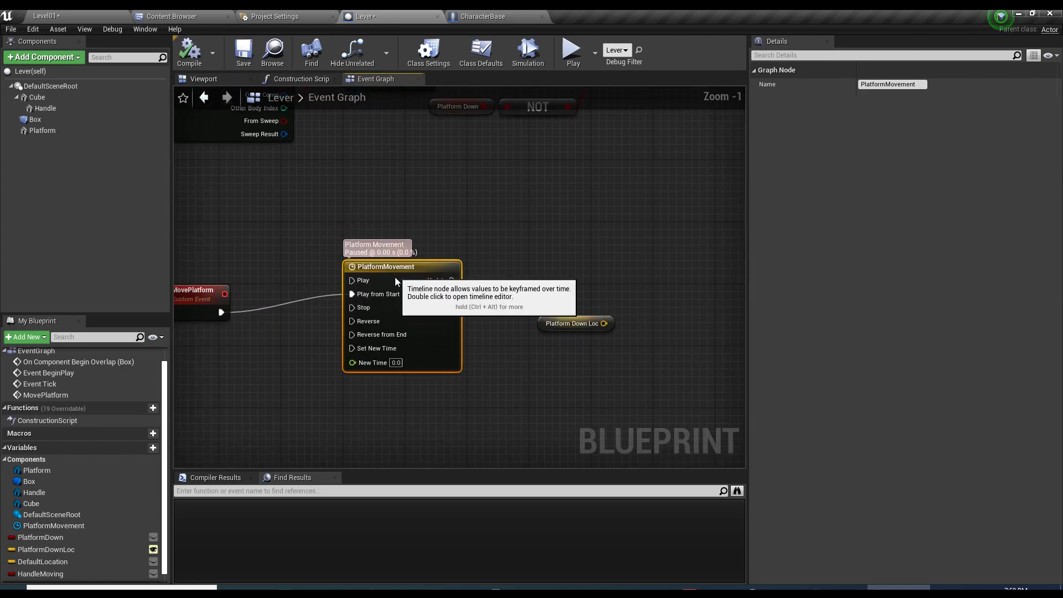
- Give the PlatformMovement timeline a float track and a length of 5.00
double_click(393, 331)
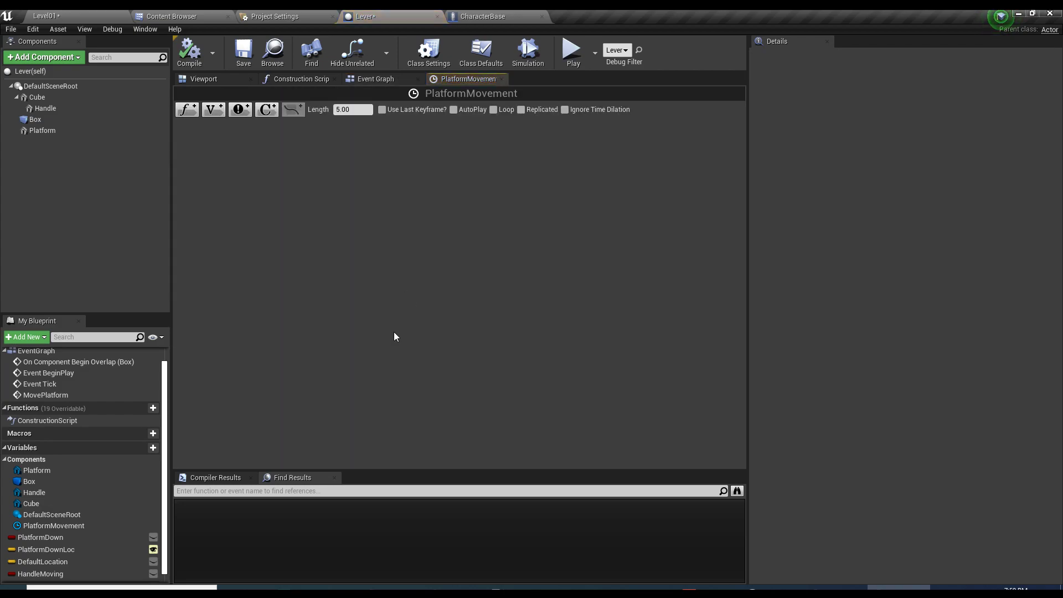
click(187, 110)
click(360, 109)
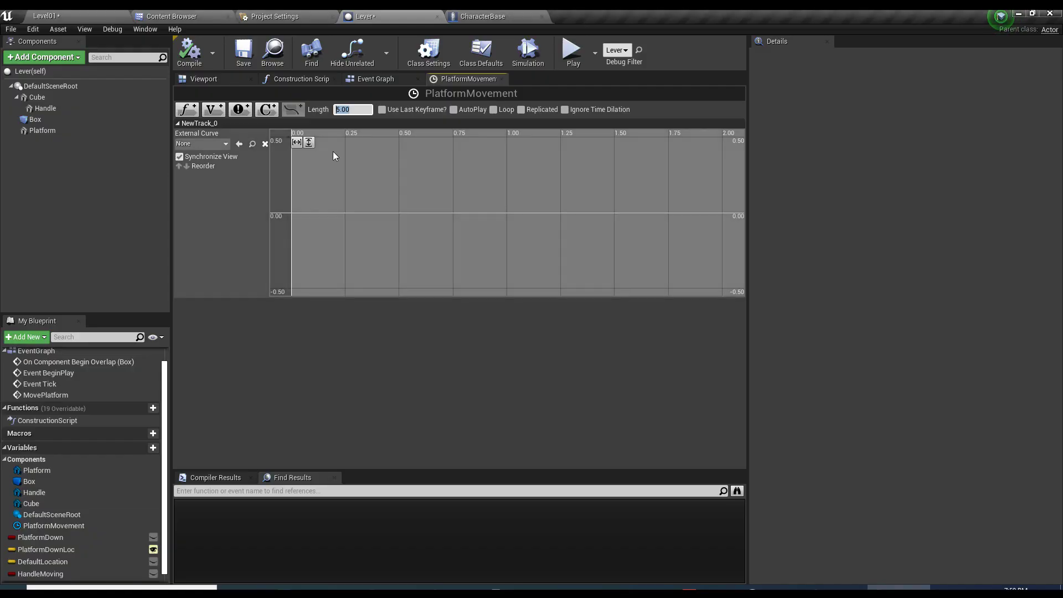
key(Right)
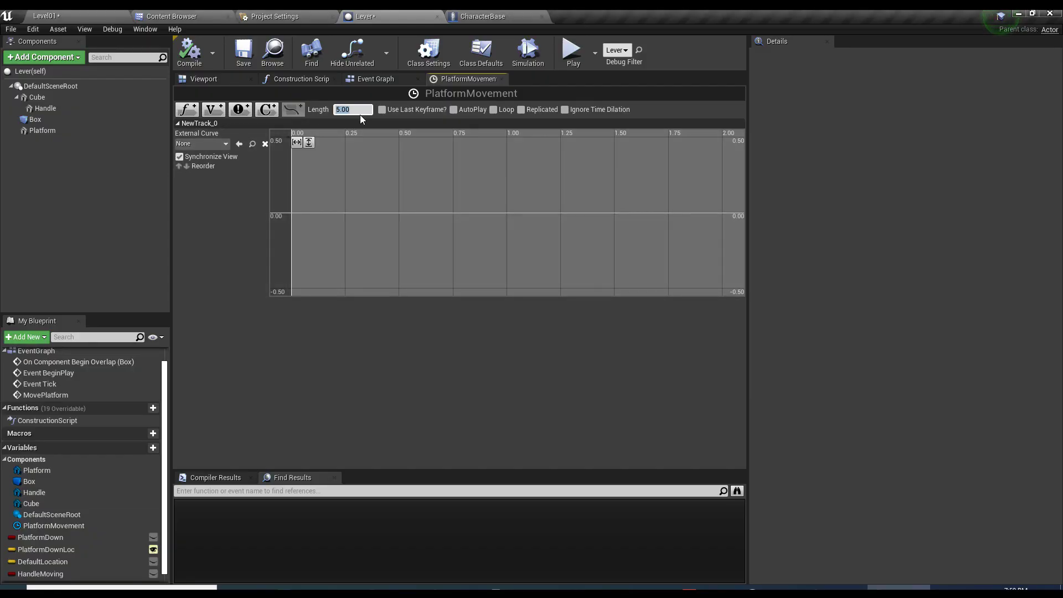
- Add the first curve key at time 0 with value 0
right_click(310, 207)
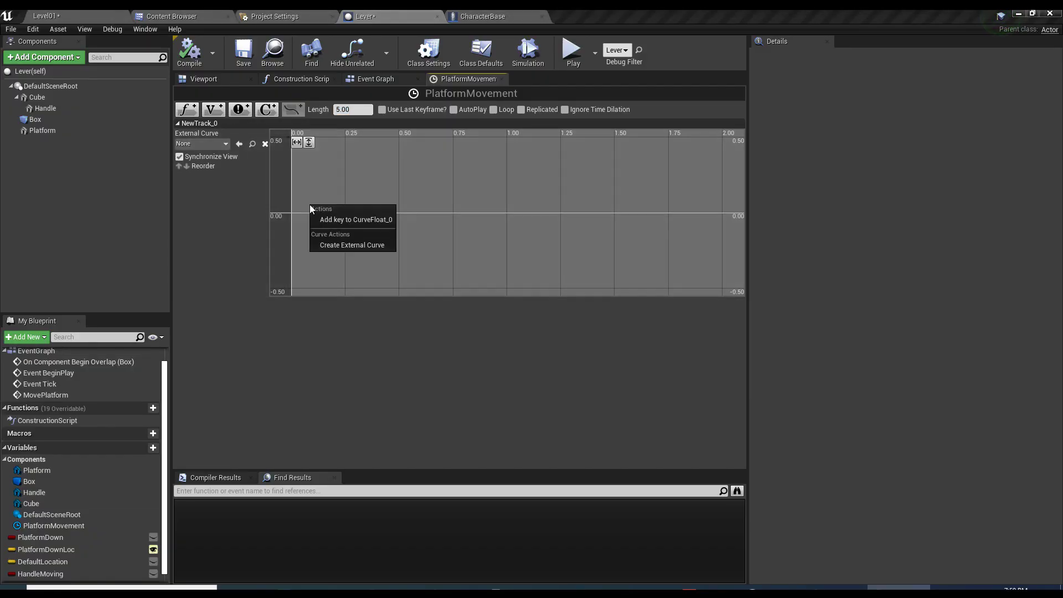
click(365, 222)
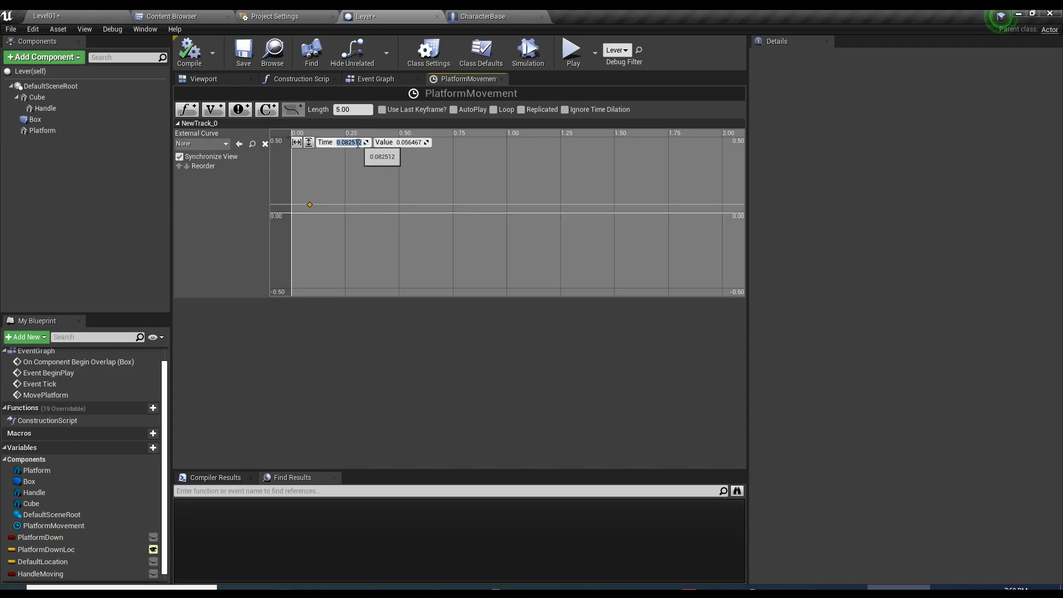
text(0)
click(409, 142)
text(0)
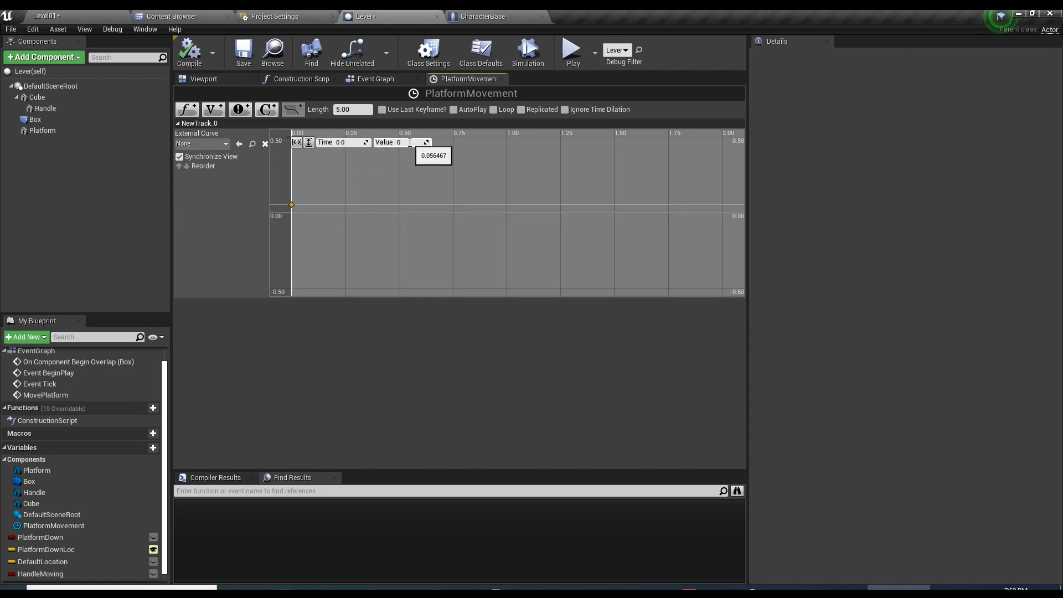
key(Return)
click(376, 203)
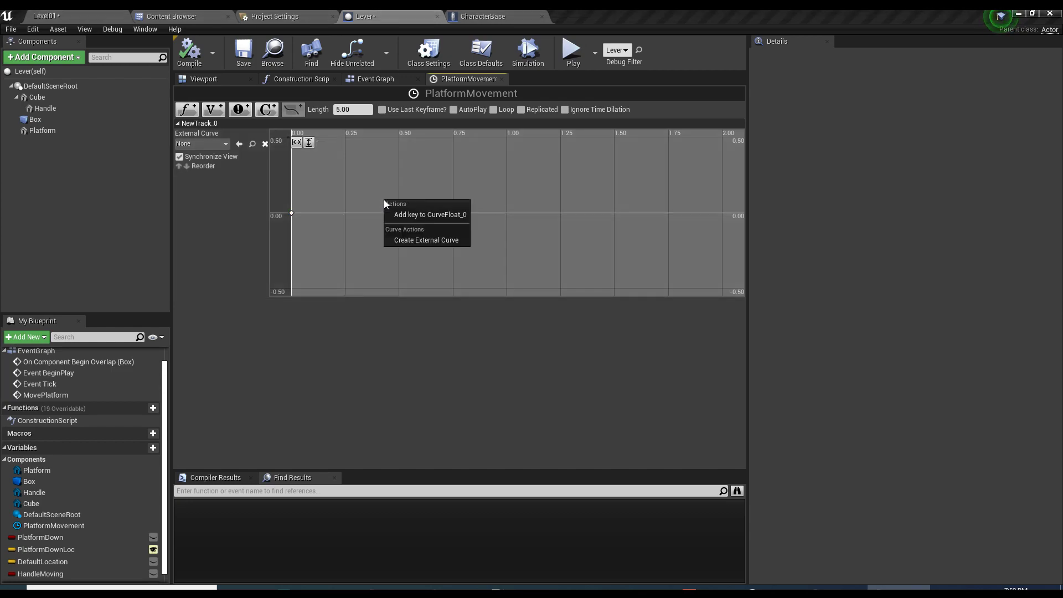
- Add a second key at time 5.0 with value 1, fit the curve to view, and save
right_click(384, 200)
click(406, 218)
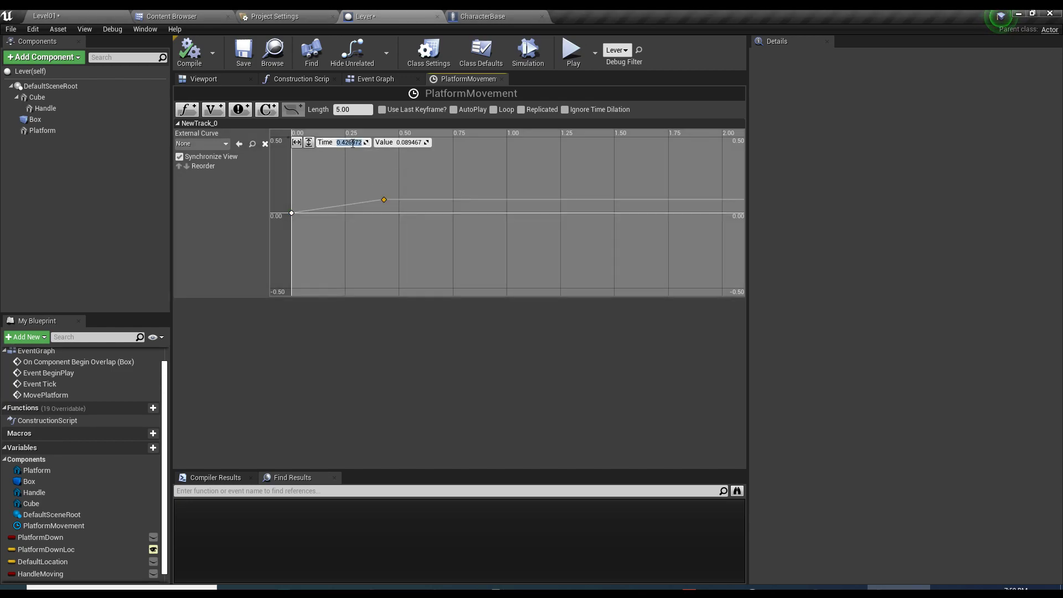
text(5.0)
click(415, 141)
text(1)
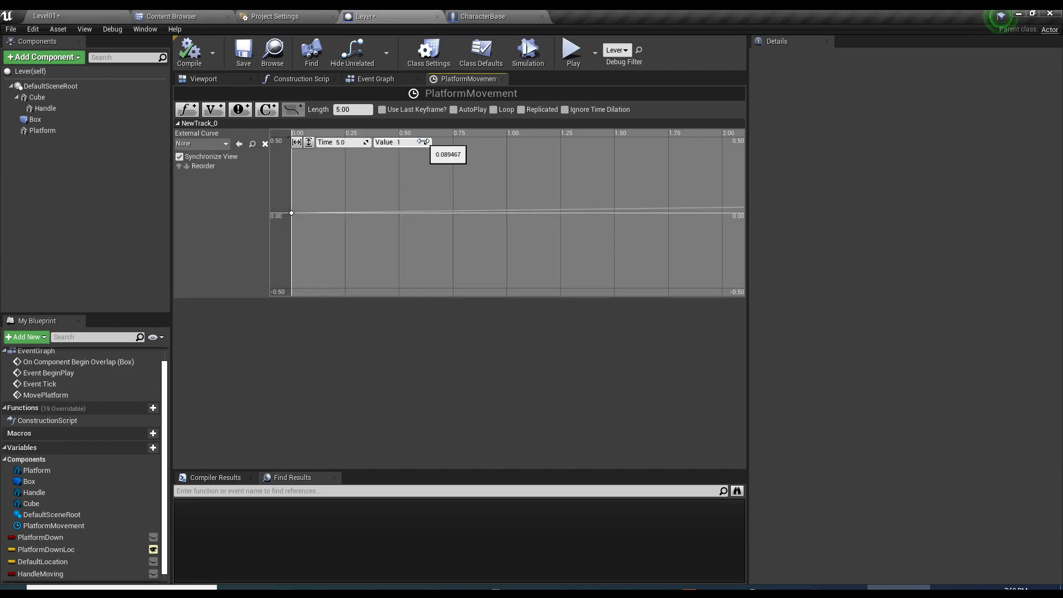
key(Return)
click(297, 141)
click(308, 142)
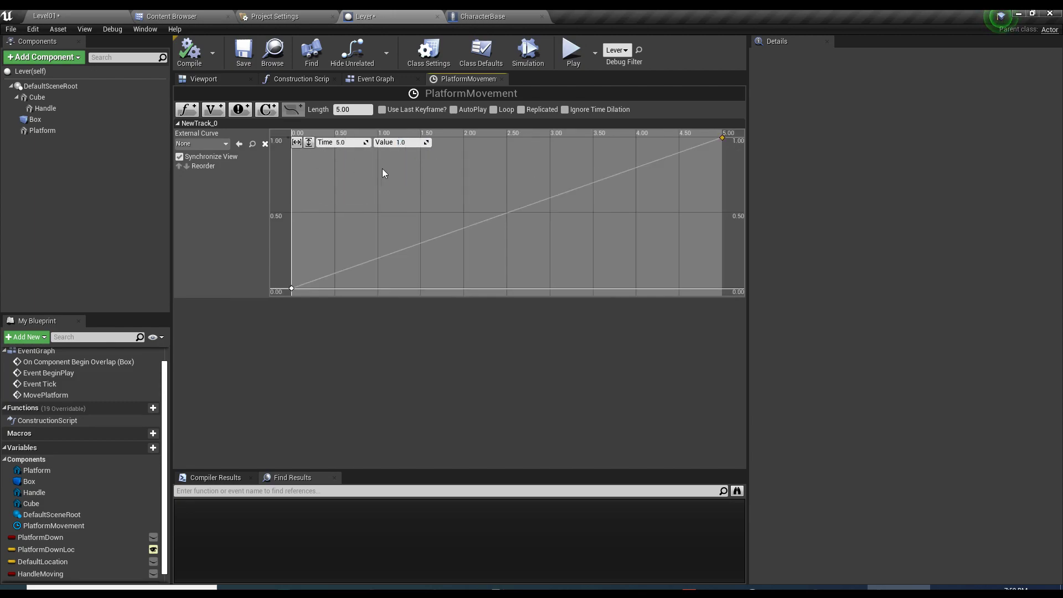
key(ctrl+s)
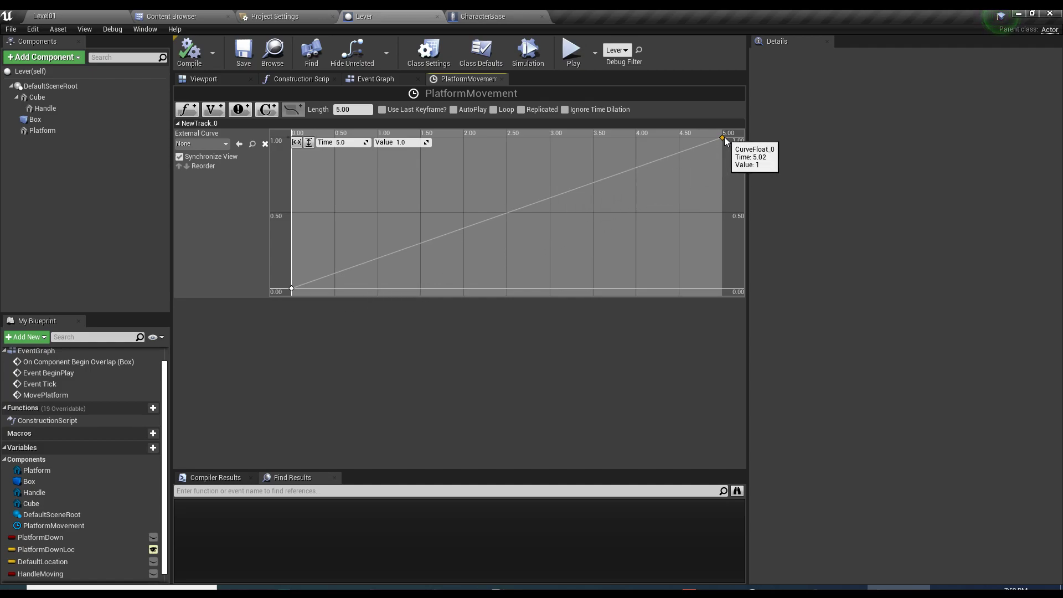
- Place a Platform component reference and add a SetRelativeLocation node targeting it
click(377, 78)
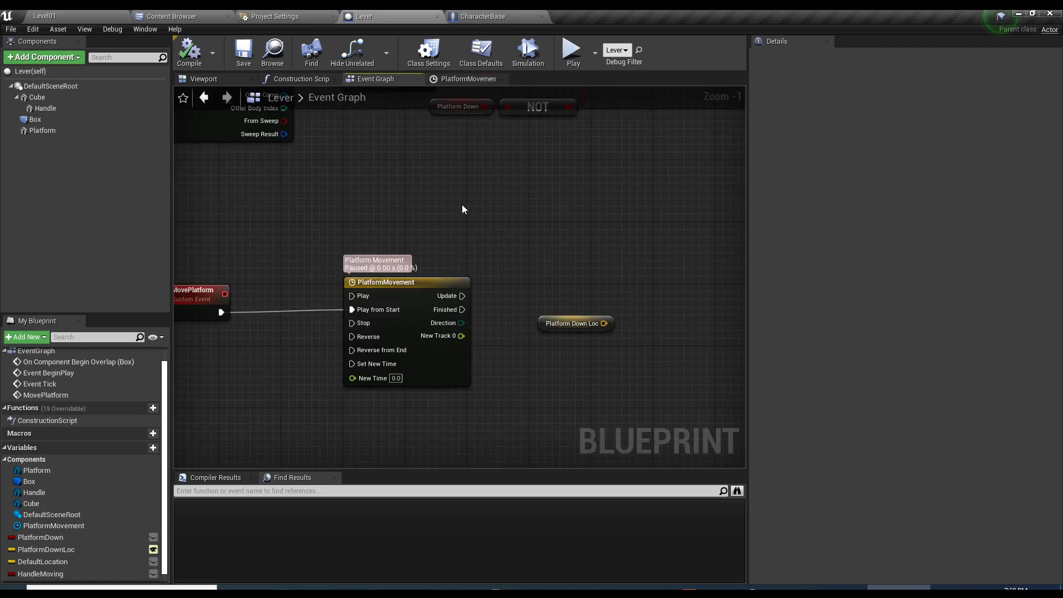
right_drag(462, 204, 339, 207)
click(443, 317)
drag(48, 131, 447, 291)
right_drag(554, 309, 525, 266)
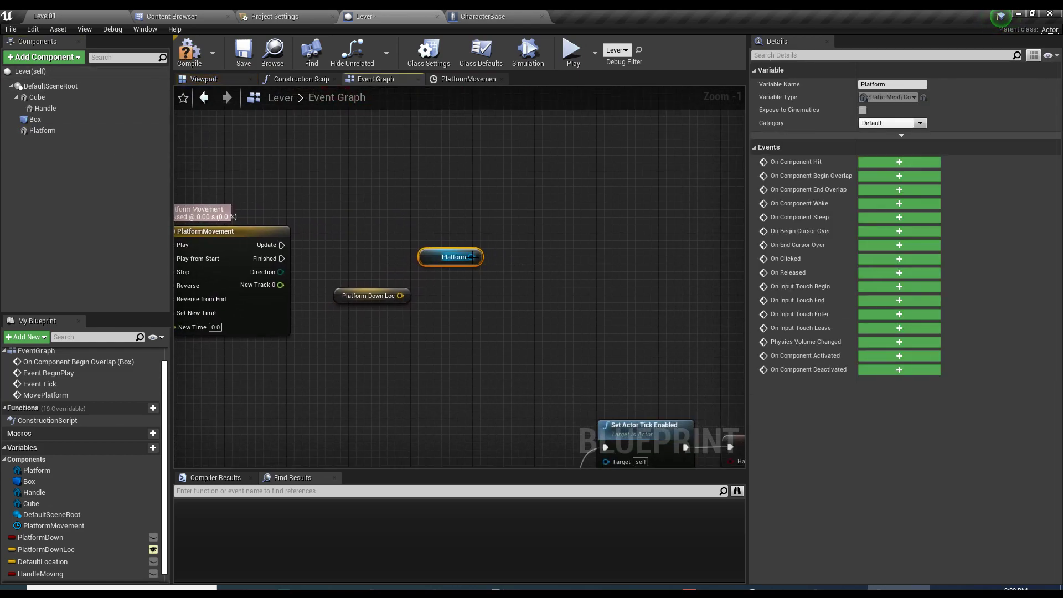
drag(473, 256, 511, 222)
text(set)
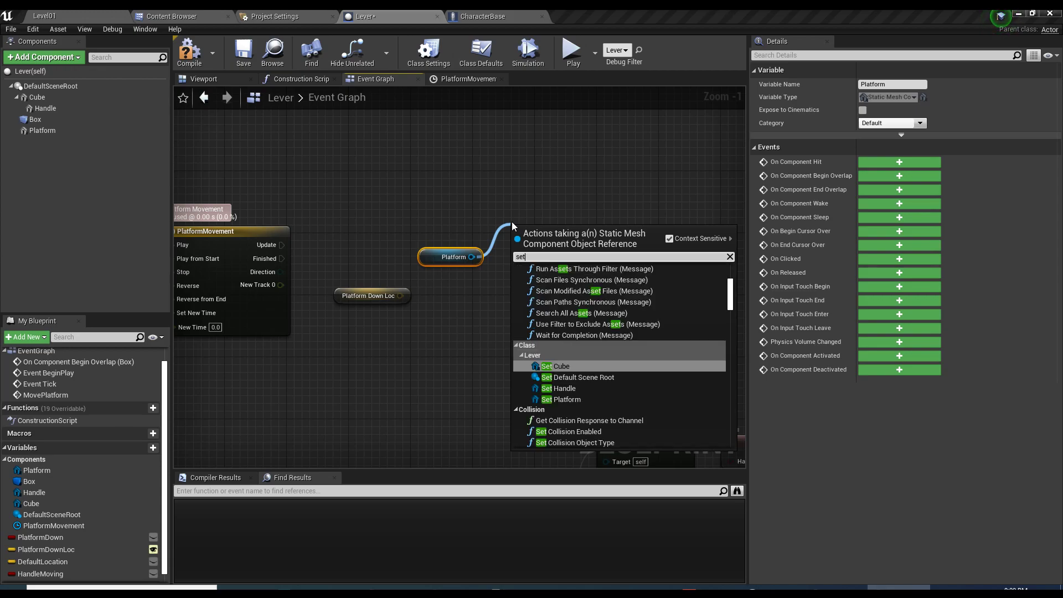
key(BackSpace)
key(BackSpace)
key(BackSpace)
text(loca)
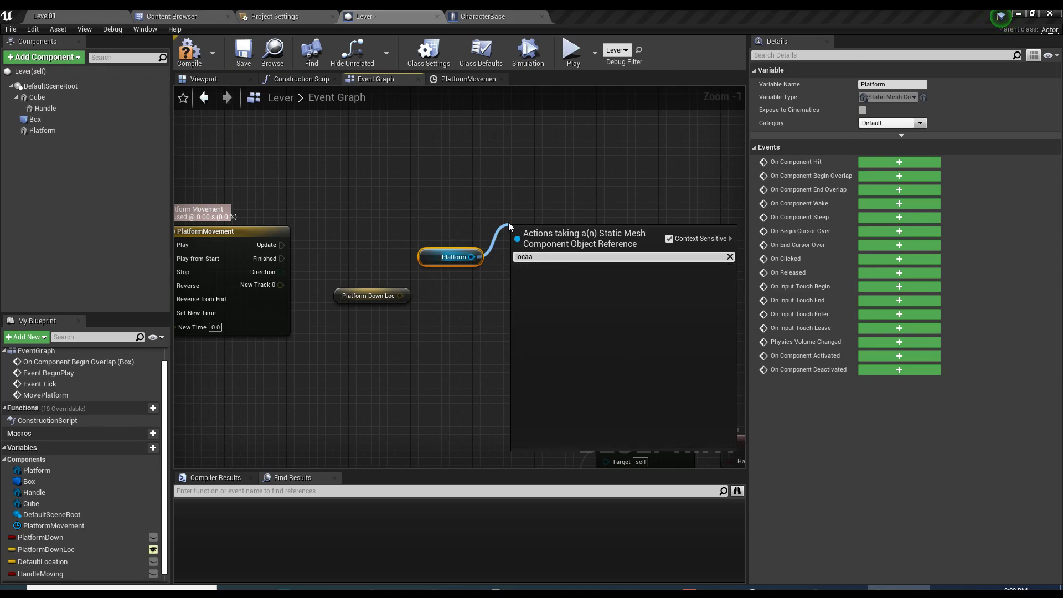
text(t)
scroll(571, 277, down, 2)
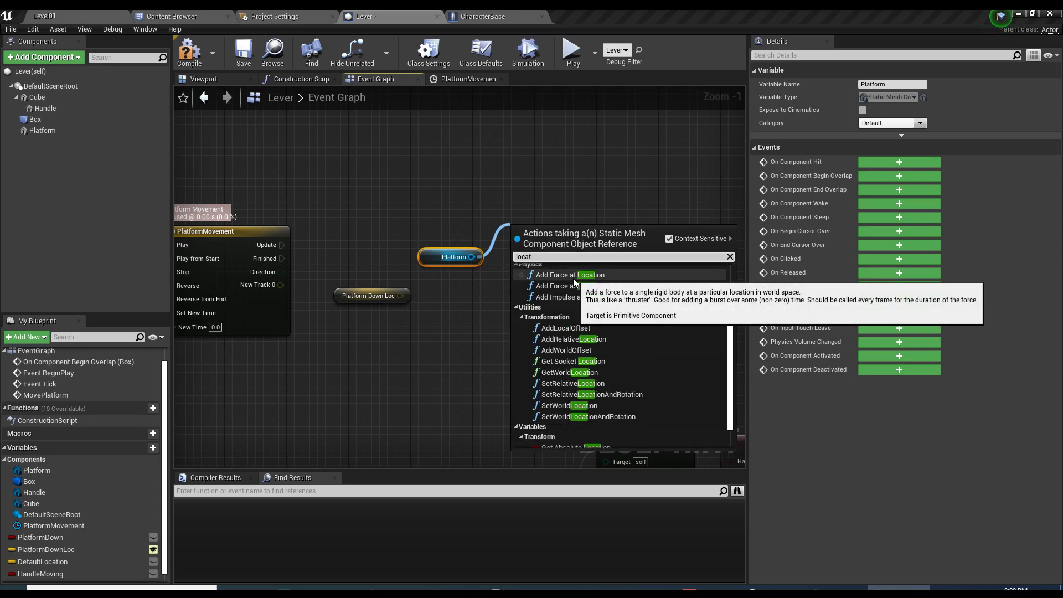
click(567, 383)
- Connect the timeline's Update to SetRelativeLocation and tidy the Platform and Platform Down Loc nodes
drag(453, 257, 453, 280)
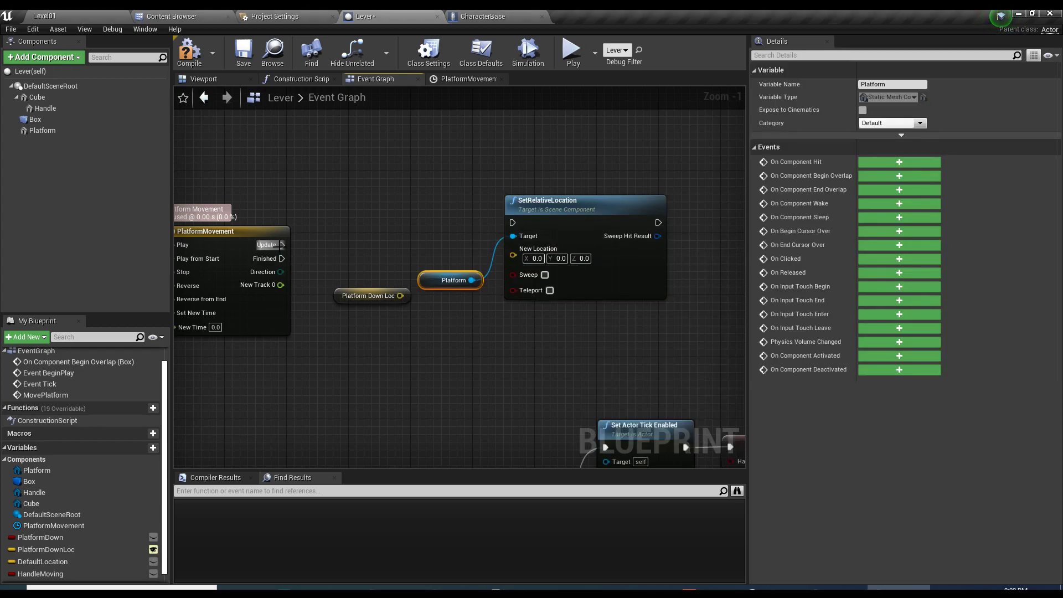
drag(281, 244, 589, 214)
drag(429, 281, 459, 250)
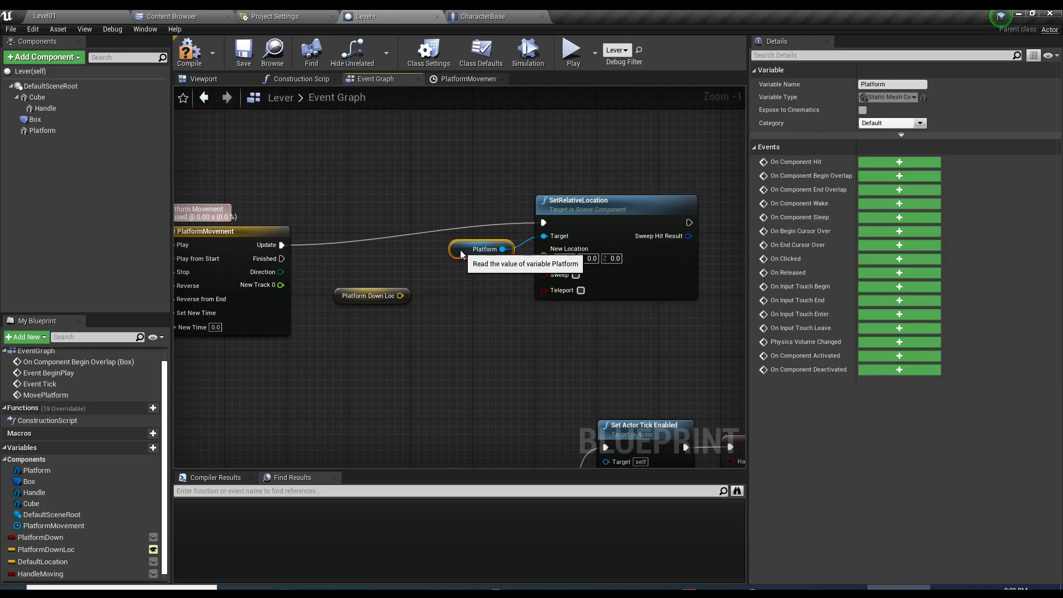
click(346, 305)
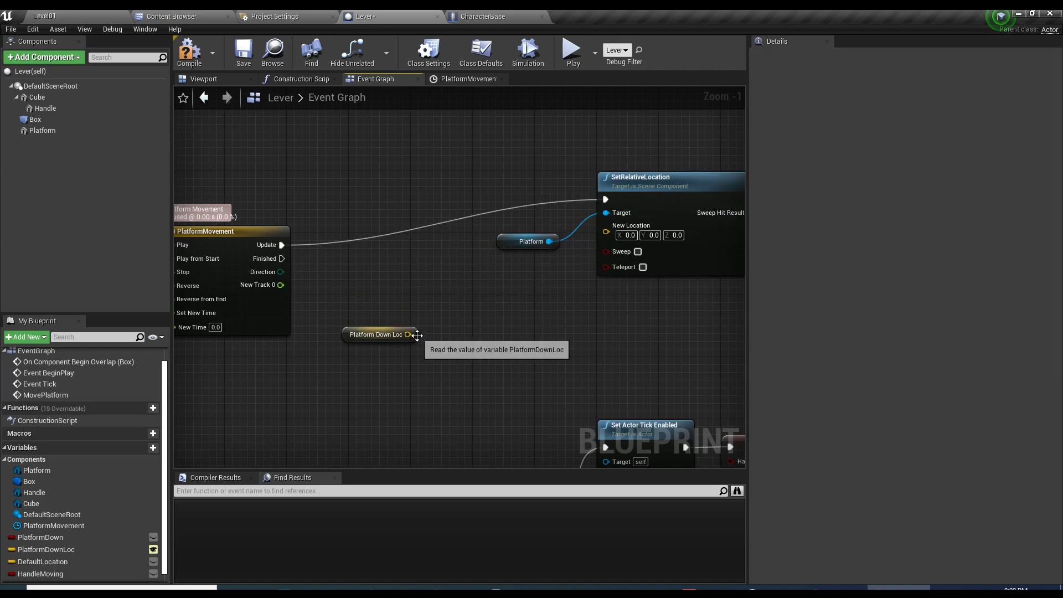
drag(407, 334, 382, 340)
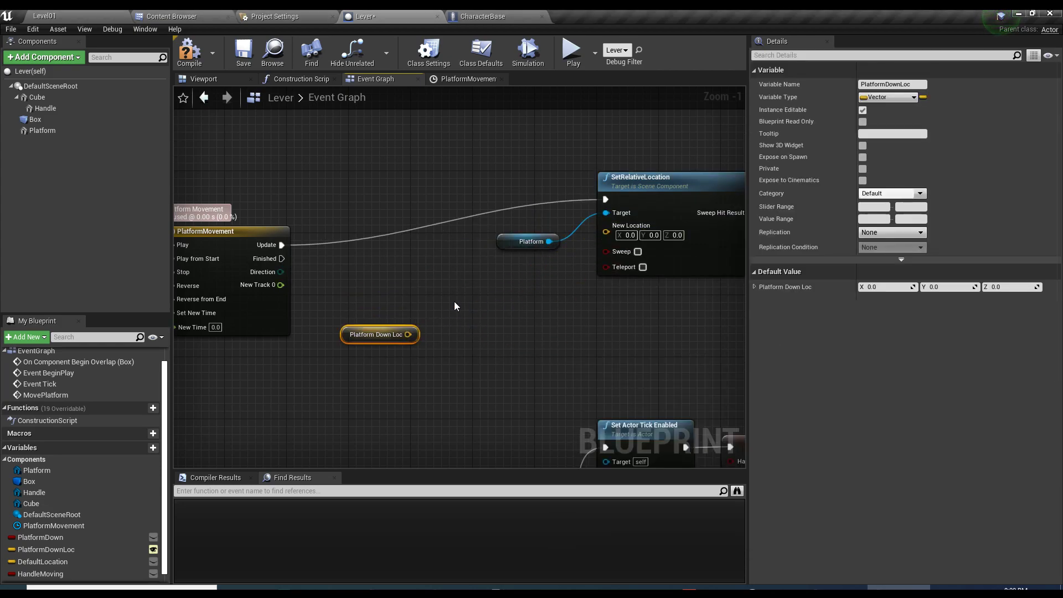
drag(529, 241, 545, 233)
click(368, 334)
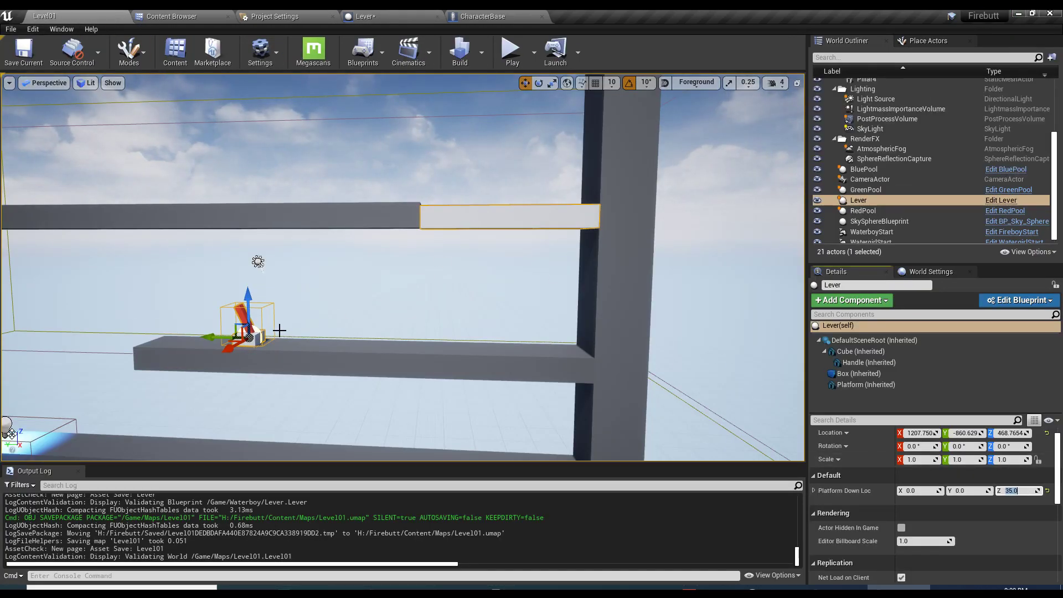
click(386, 13)
drag(553, 260, 609, 210)
mouse_move(693, 197)
mouse_down()
mouse_move(630, 197)
mouse_move(701, 197)
mouse_up()
click(446, 343)
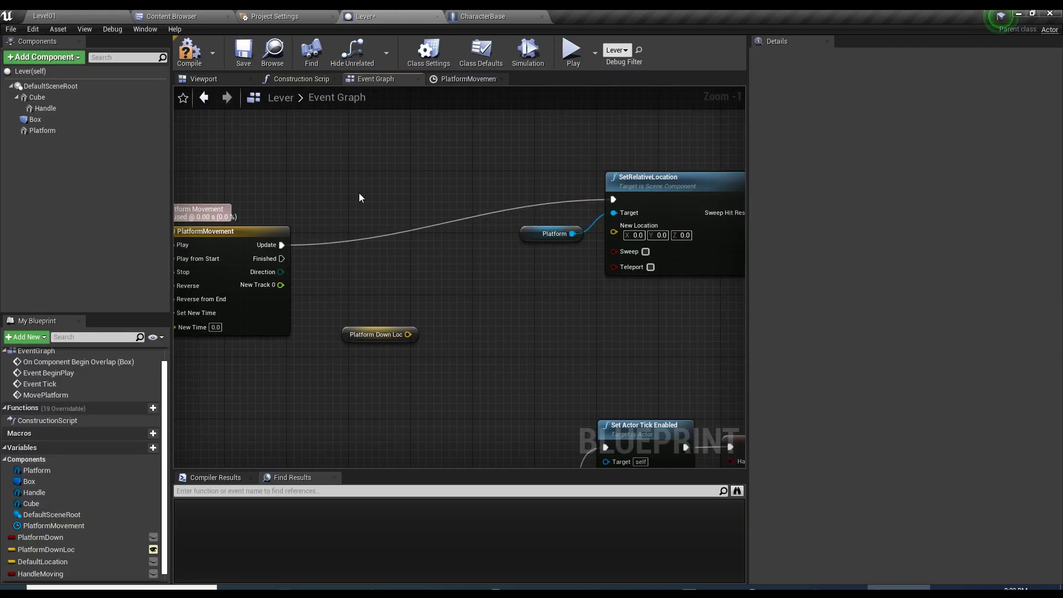
- Rename the PlatformMovement timeline track NewTrack_0 to Time
click(251, 299)
click(457, 80)
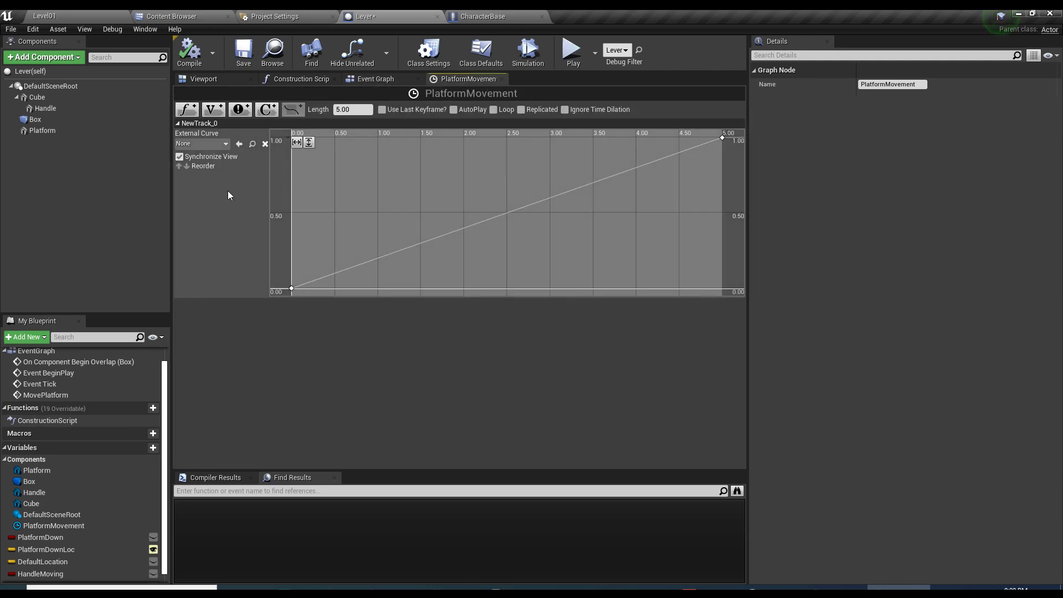
click(204, 124)
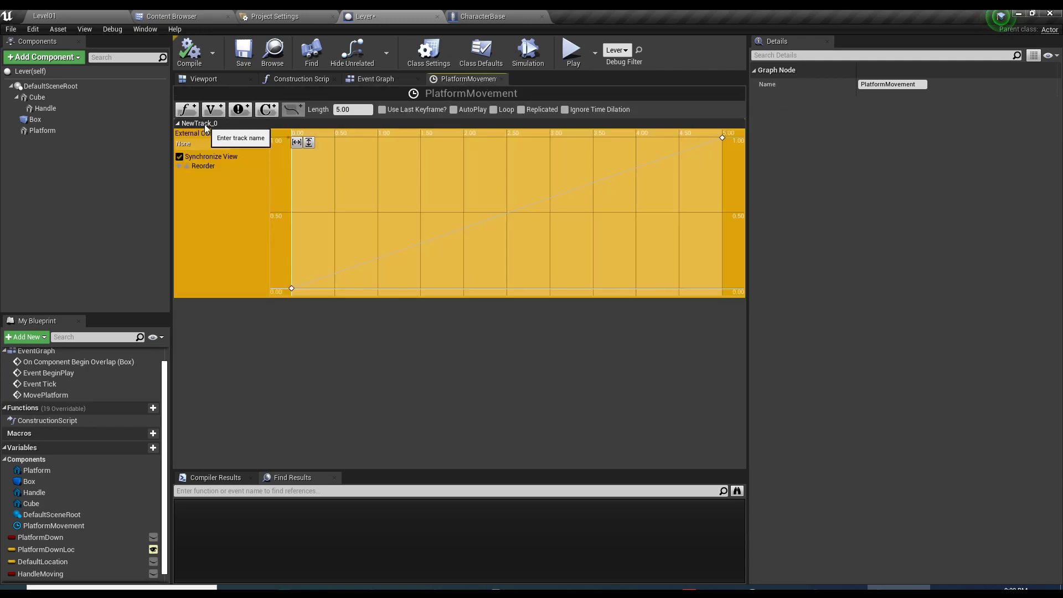
right_click(204, 124)
click(232, 129)
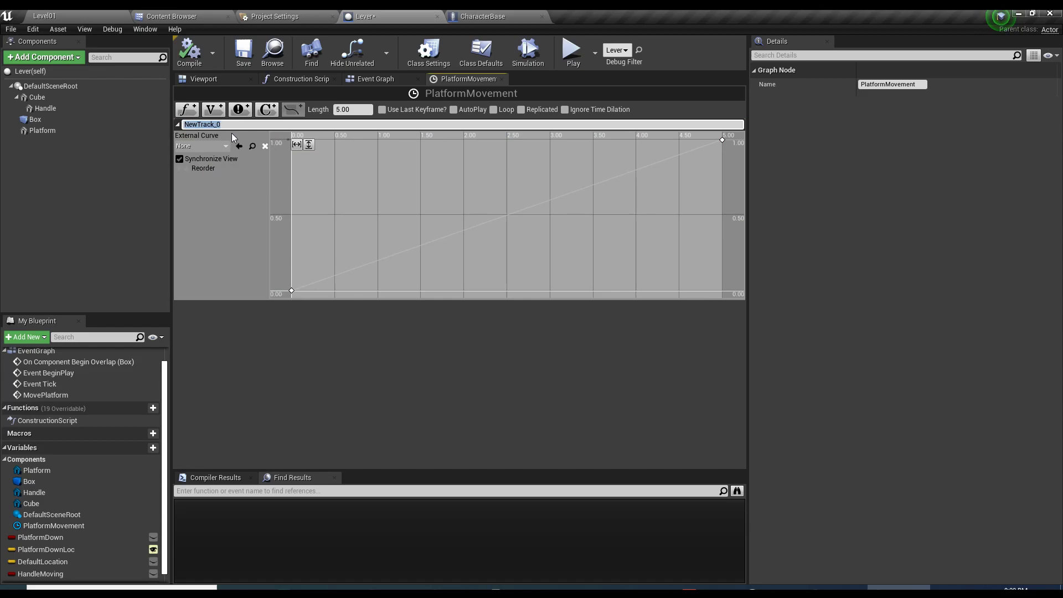
text(Time)
key(Return)
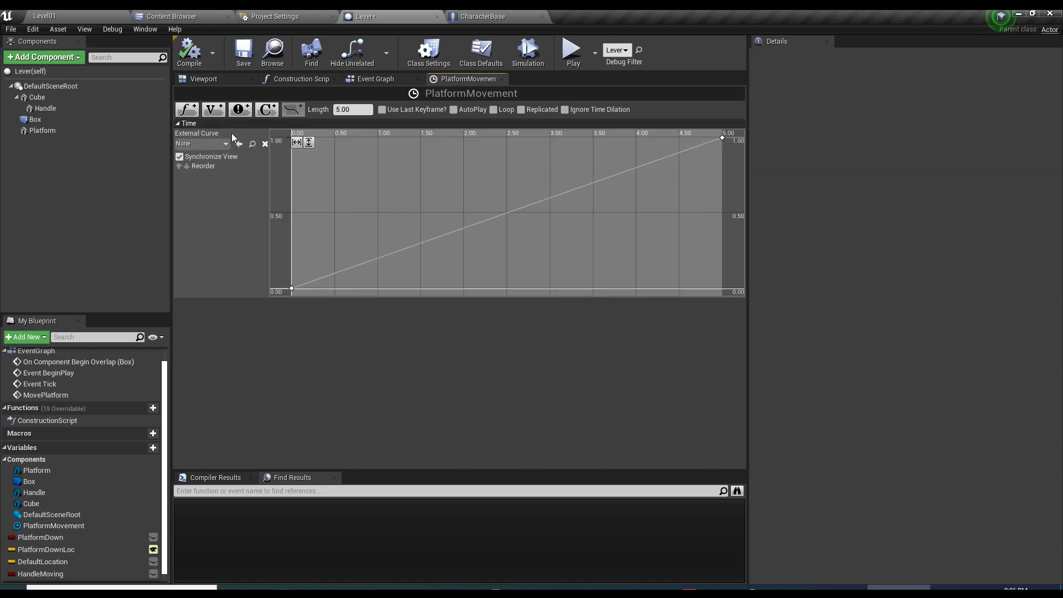
- Add a Lerp (Vector) node from Platform Down Loc in the event graph
click(365, 81)
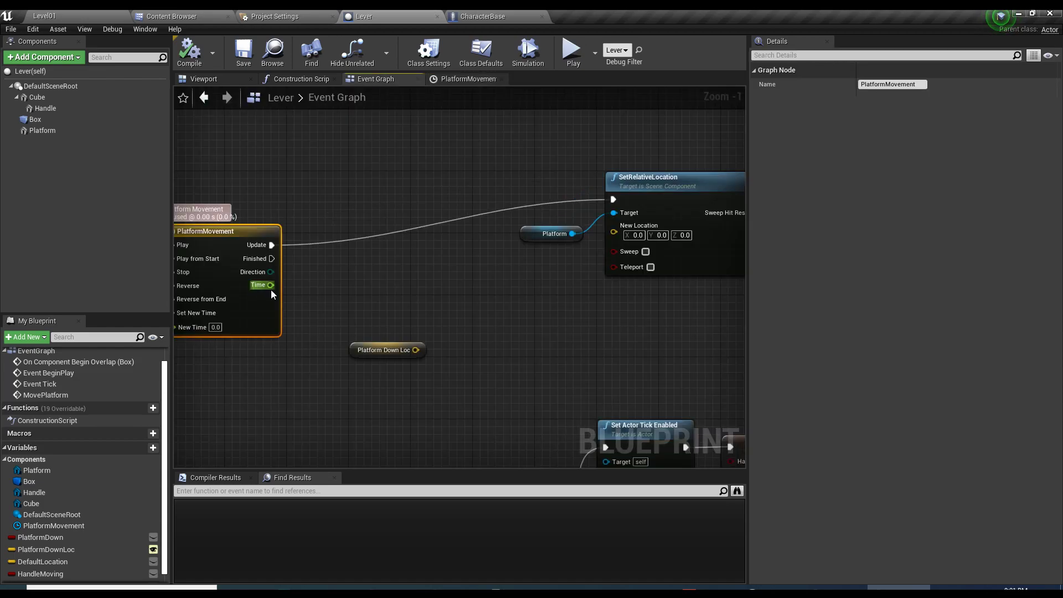
drag(271, 290, 381, 310)
click(343, 310)
drag(415, 350, 449, 283)
text(lerp)
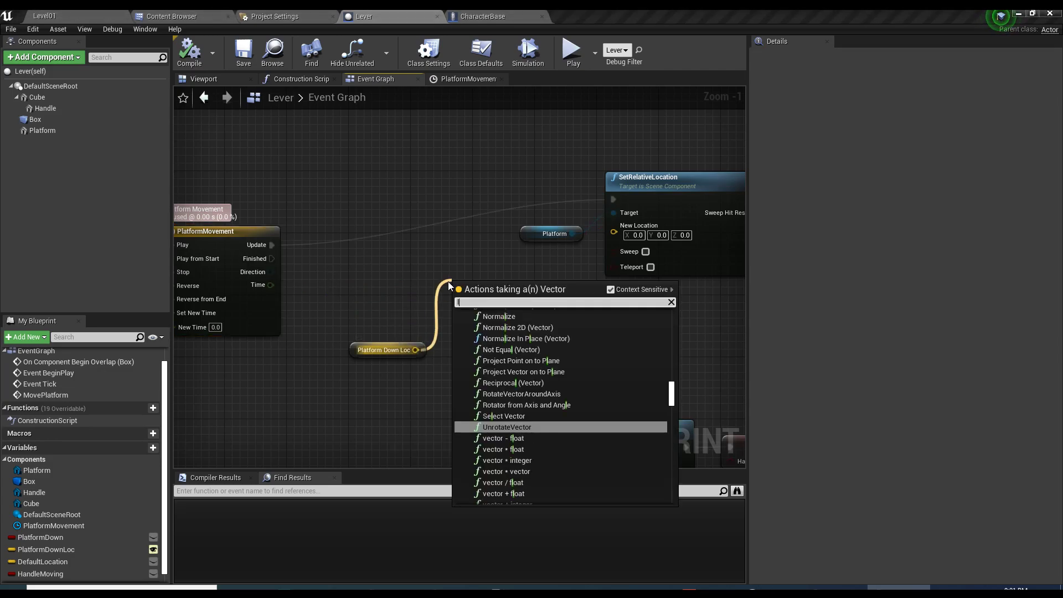
click(548, 337)
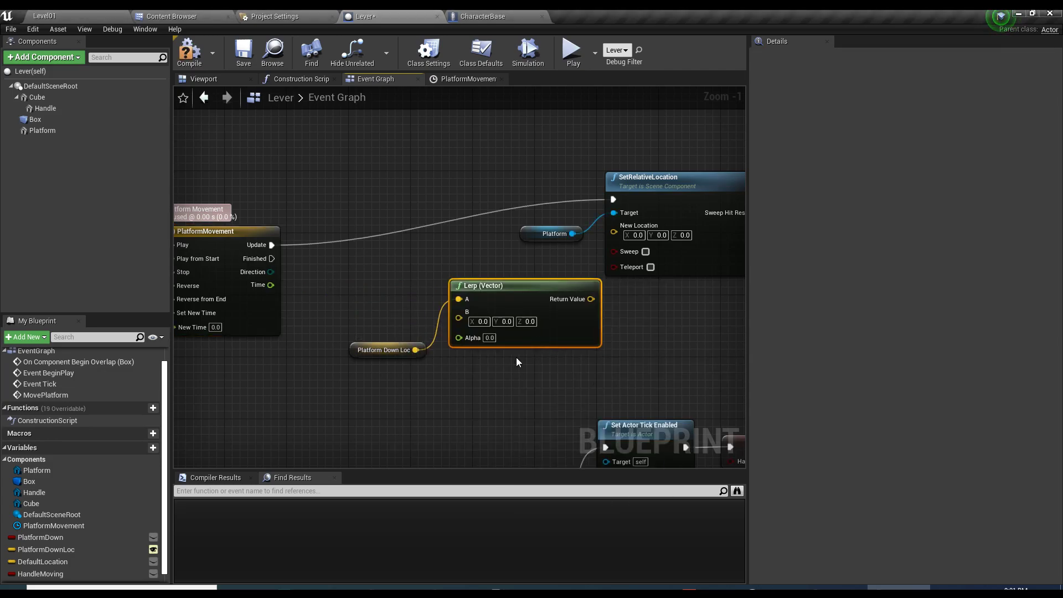
mouse_move(358, 356)
mouse_down()
mouse_move(346, 381)
mouse_move(343, 363)
mouse_up()
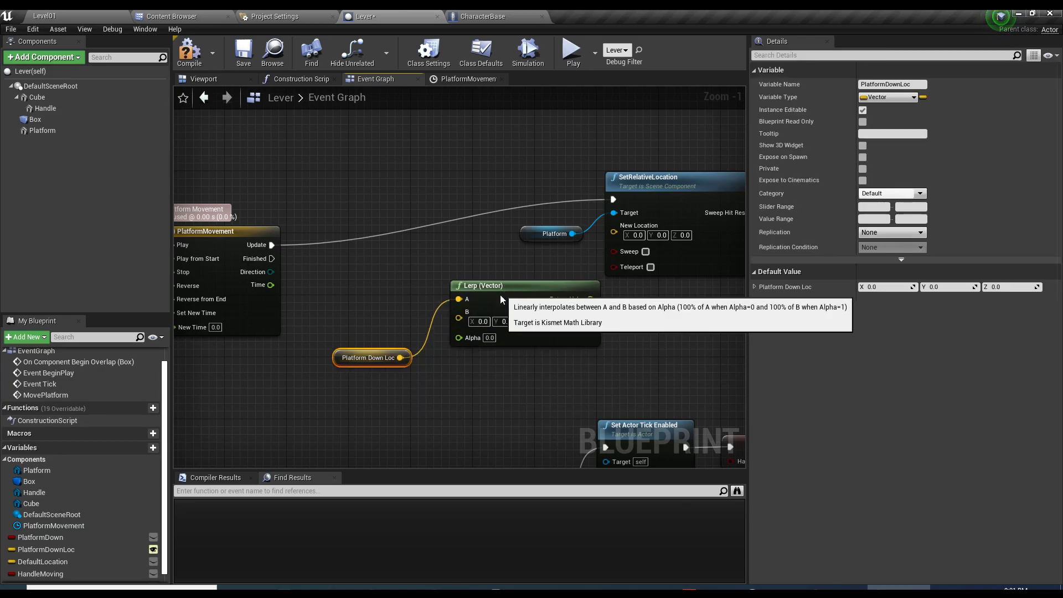
drag(471, 298, 440, 322)
alt+click(428, 322)
drag(393, 354, 356, 378)
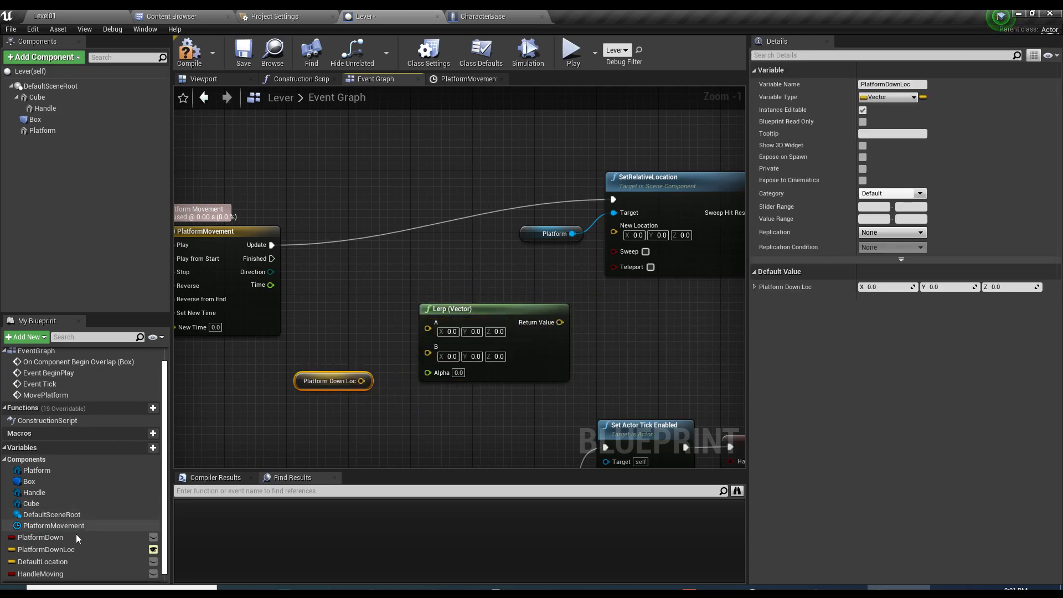
- Feed Default Location into Lerp's A, Time into Alpha, and Platform Down Loc into B
ctrl+drag(42, 561, 334, 302)
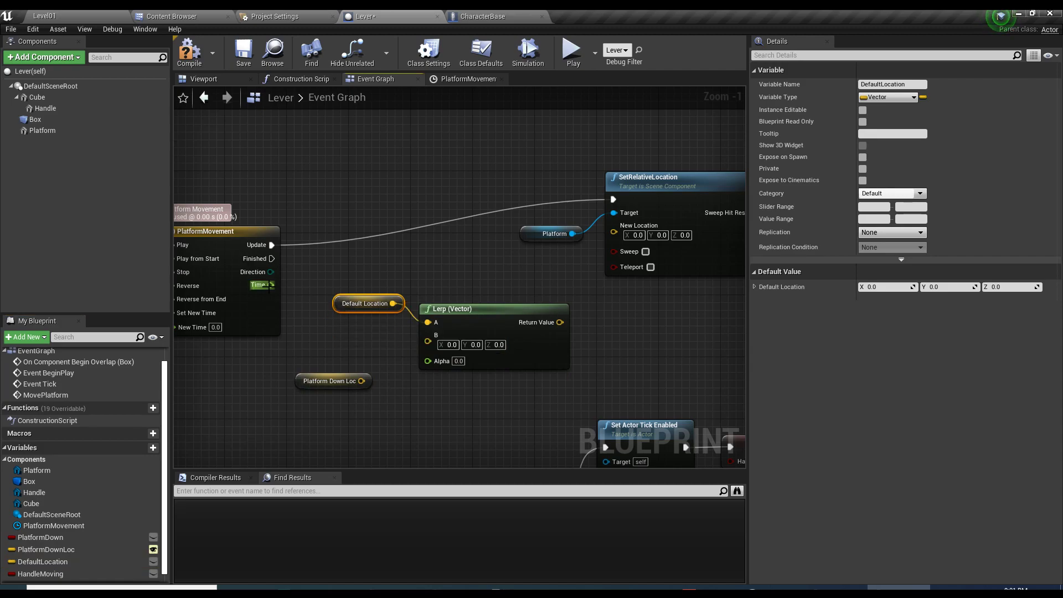
drag(271, 284, 431, 367)
drag(346, 302, 345, 287)
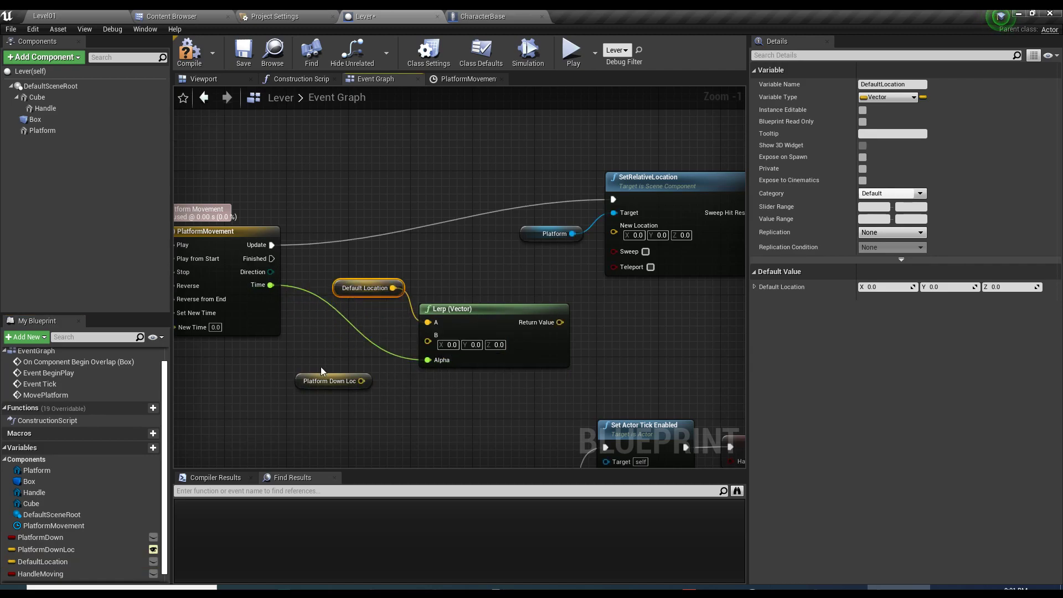
drag(317, 383, 308, 368)
drag(445, 308, 499, 301)
drag(393, 288, 402, 299)
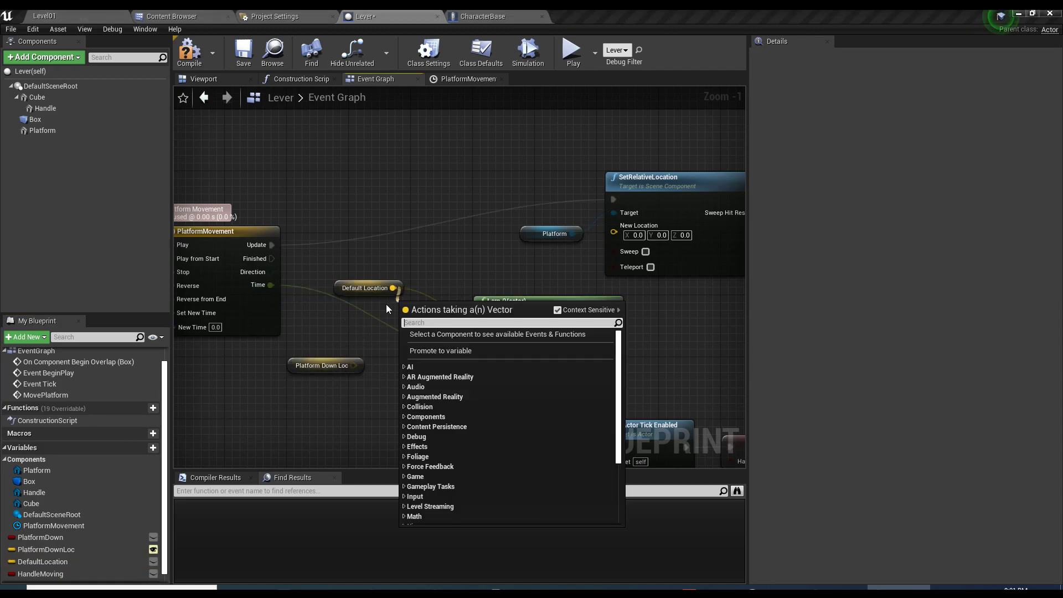
click(395, 287)
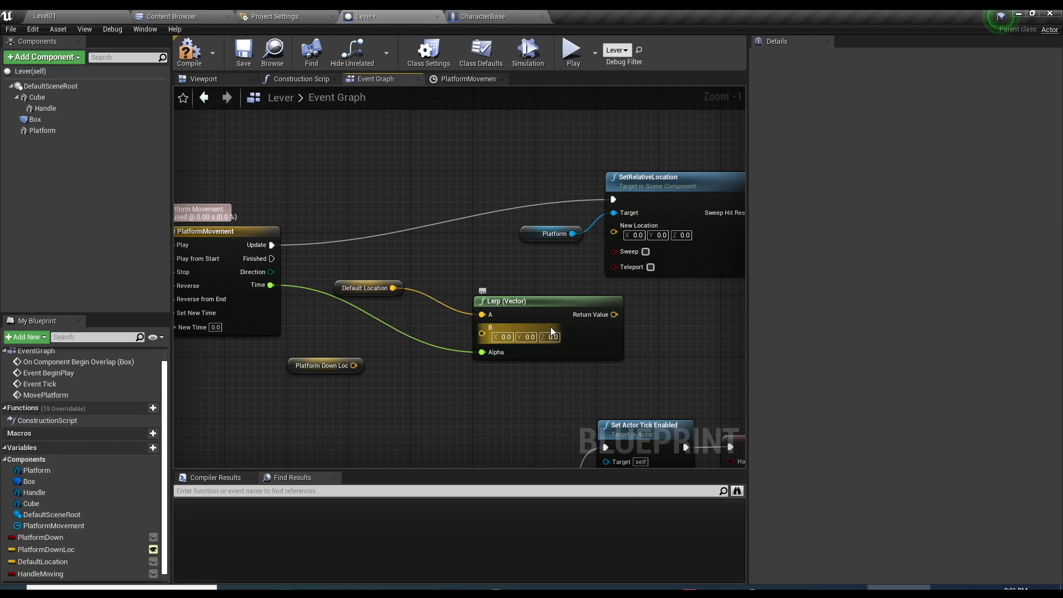
drag(354, 366, 308, 229)
- Set Platform Down Loc's Z value to 35.0 and save the Lever blueprint
click(66, 15)
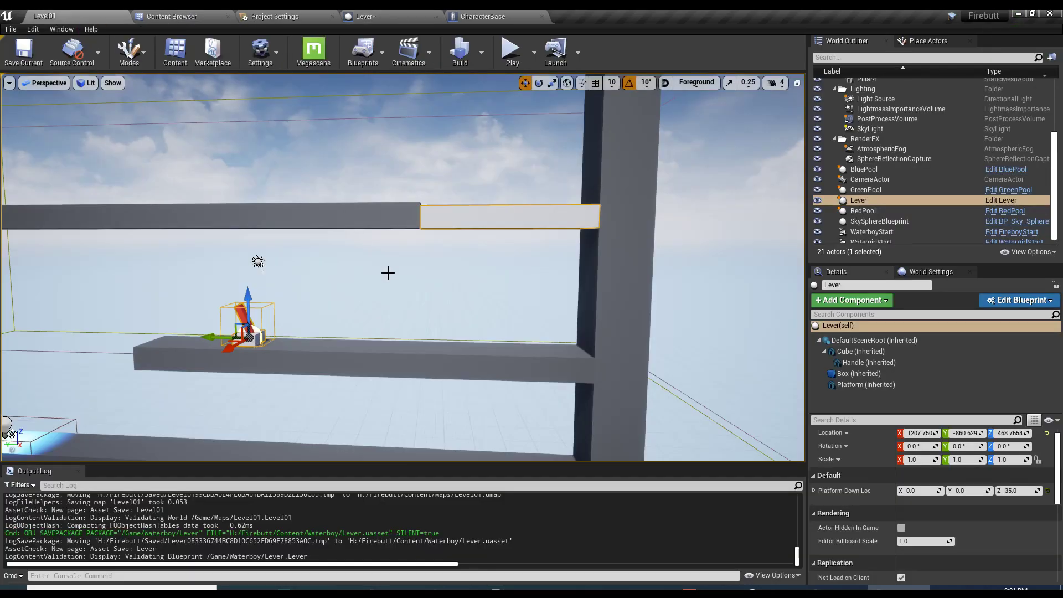
click(1013, 490)
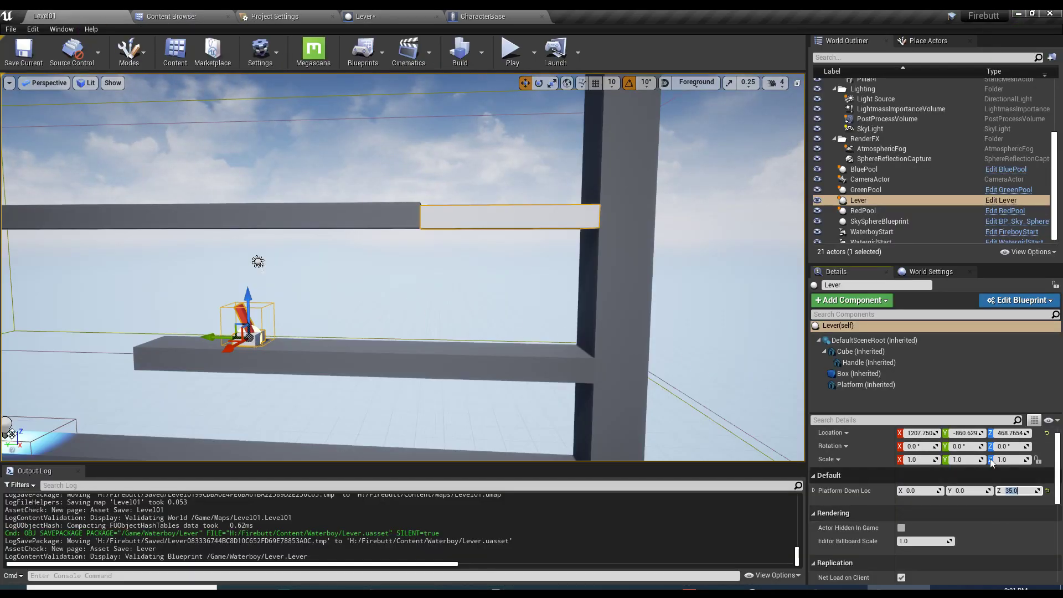
key(ctrl+shift+s)
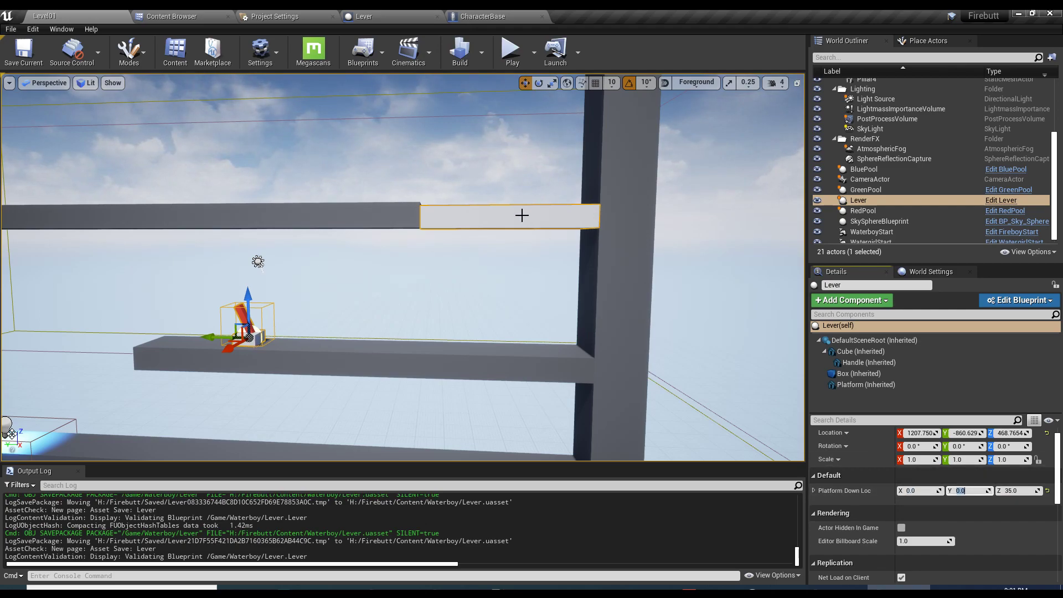
- Move the Platform in Level01 to Location X 0.0, Y -545.0
click(847, 385)
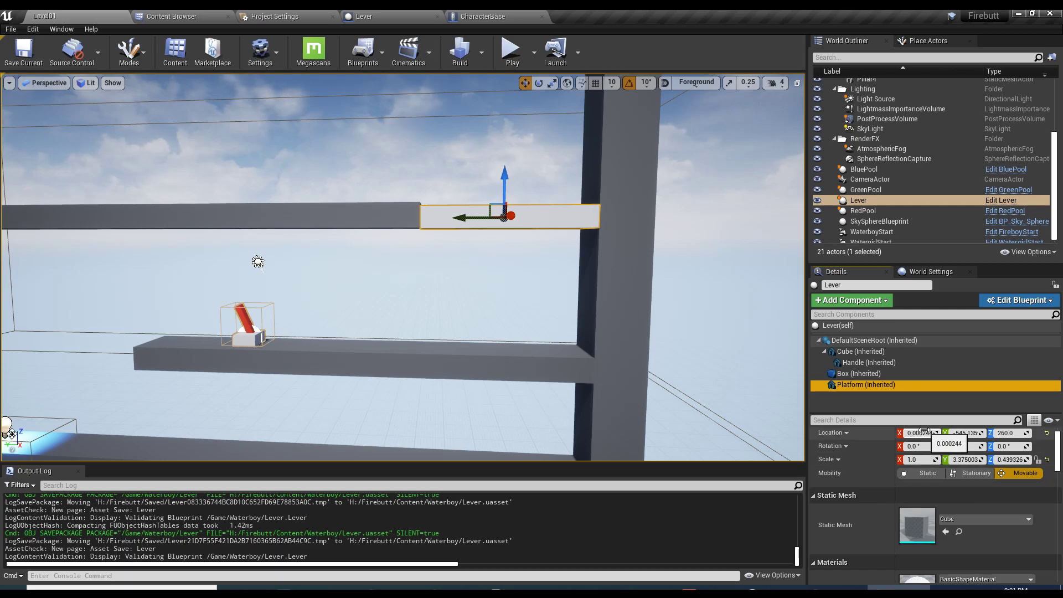
click(966, 433)
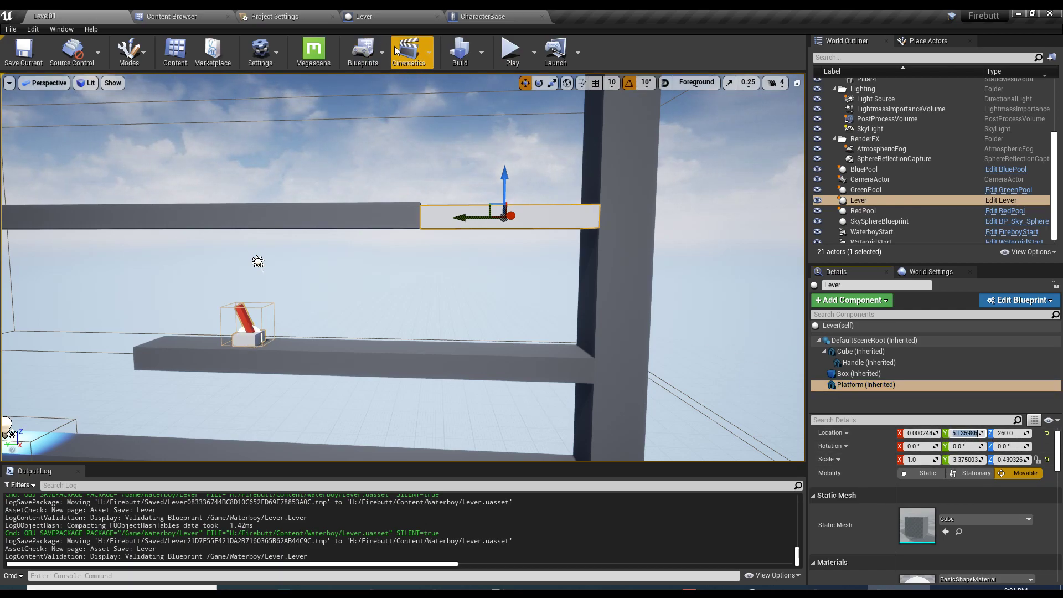
click(363, 16)
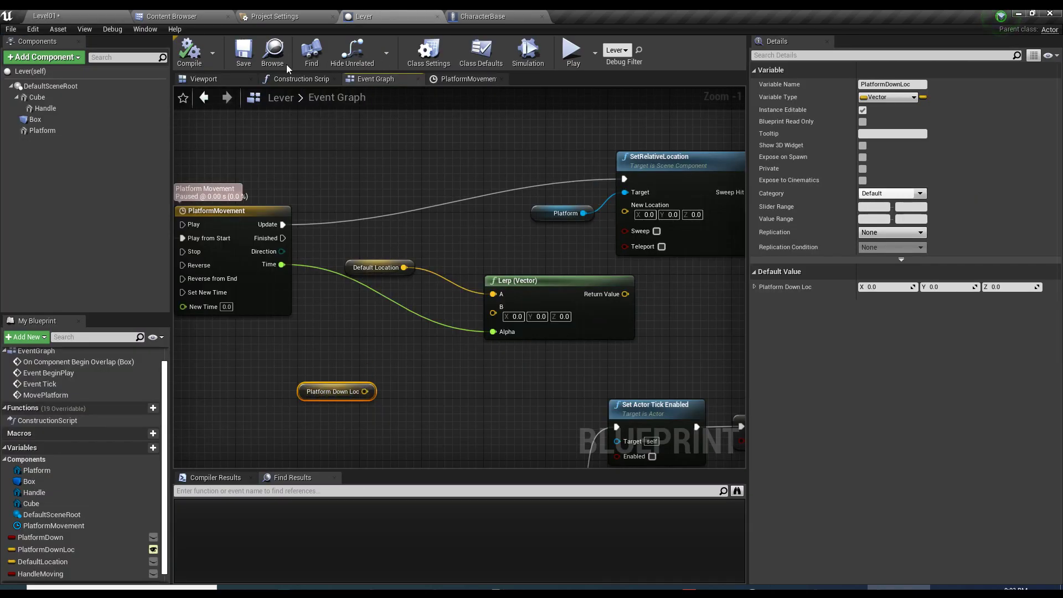
click(105, 16)
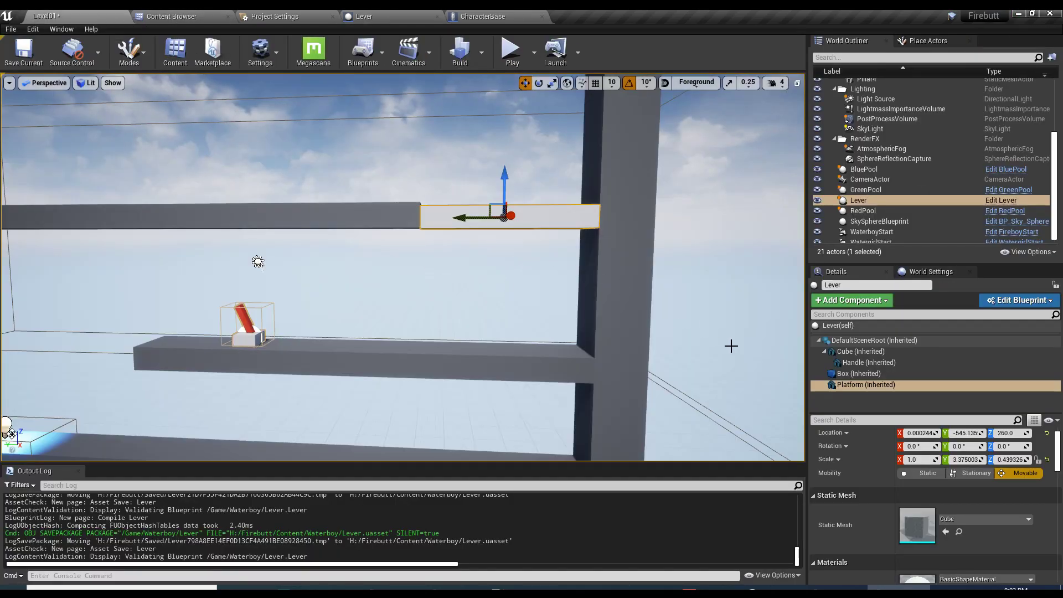
click(565, 227)
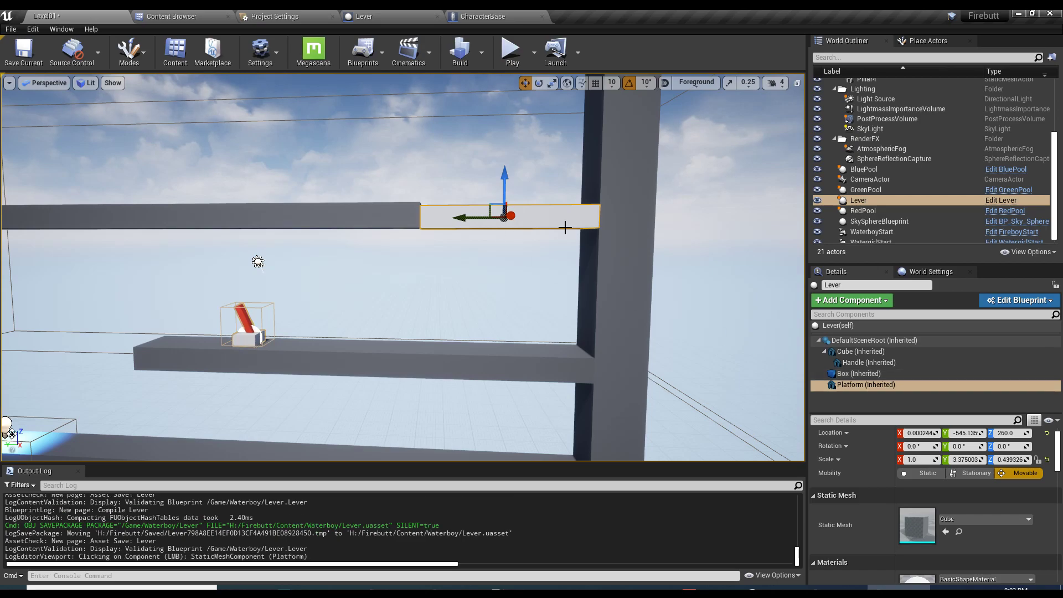
click(917, 432)
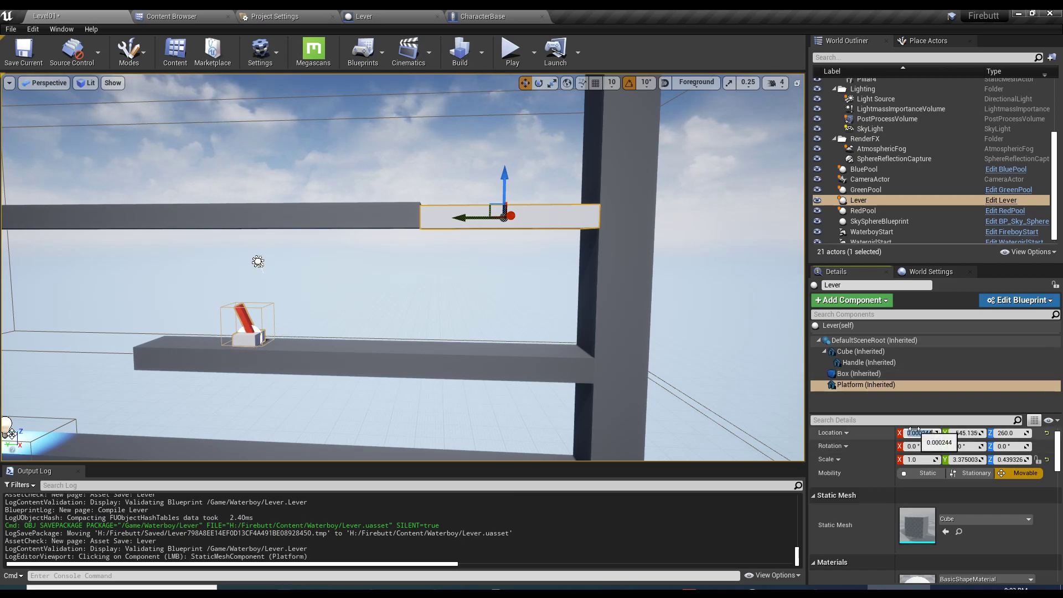
text(0)
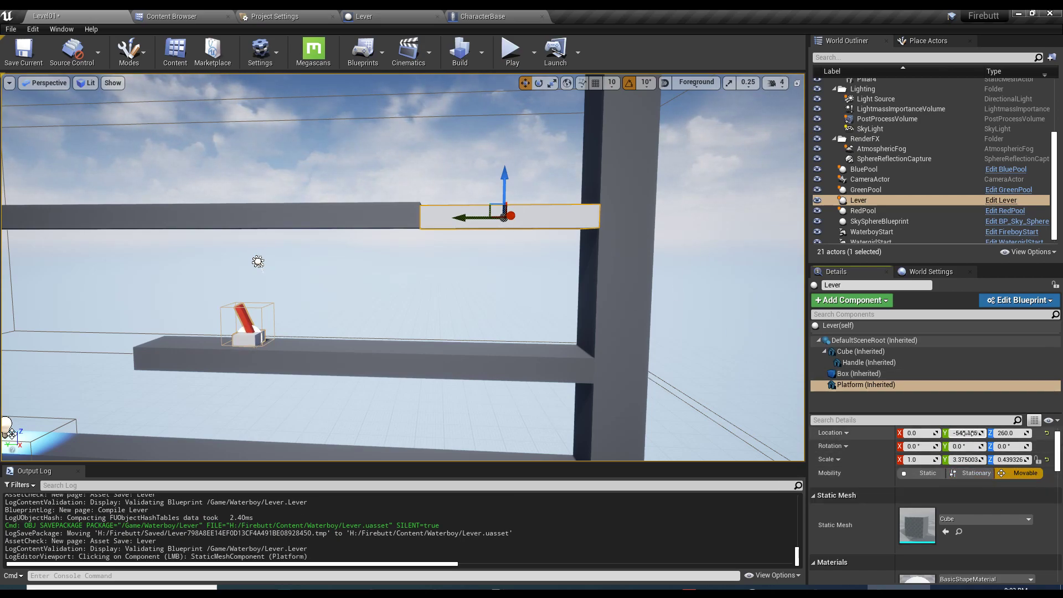
click(966, 432)
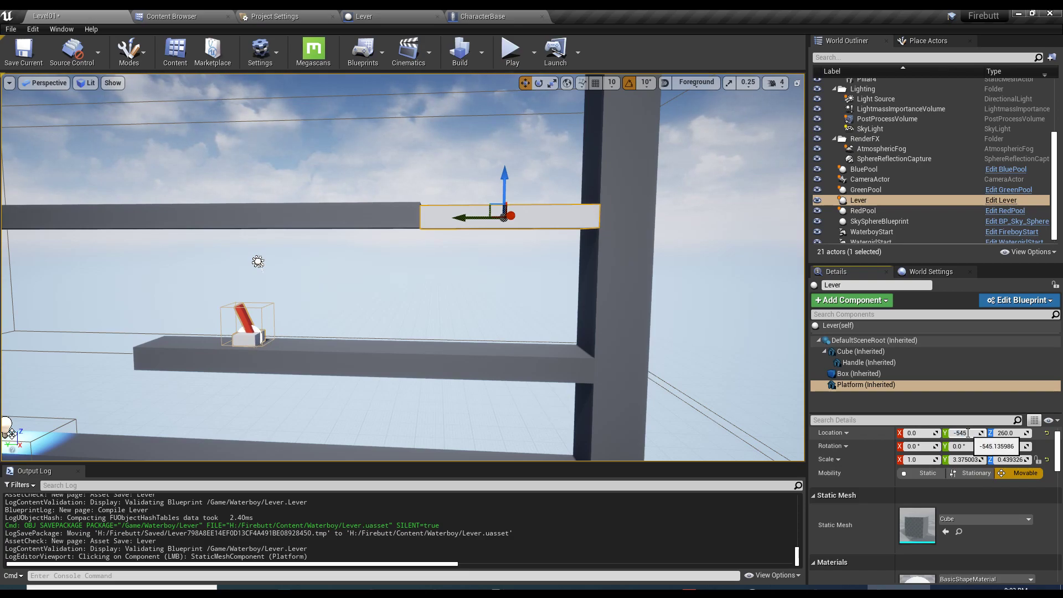
click(964, 433)
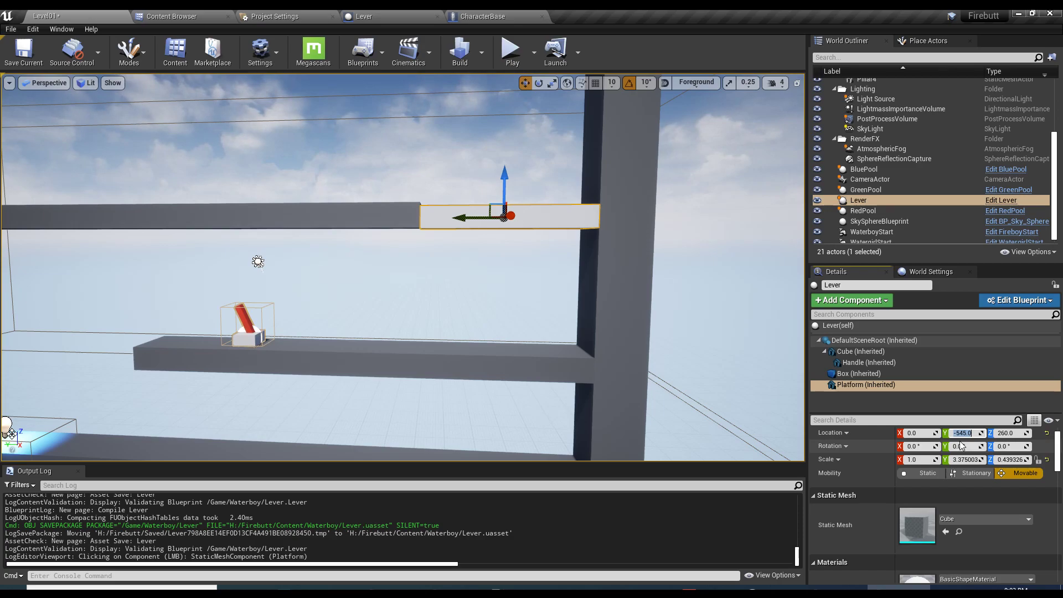
- Set the Lever actor's Platform Down Loc Y to -545.0 and save the level
click(869, 327)
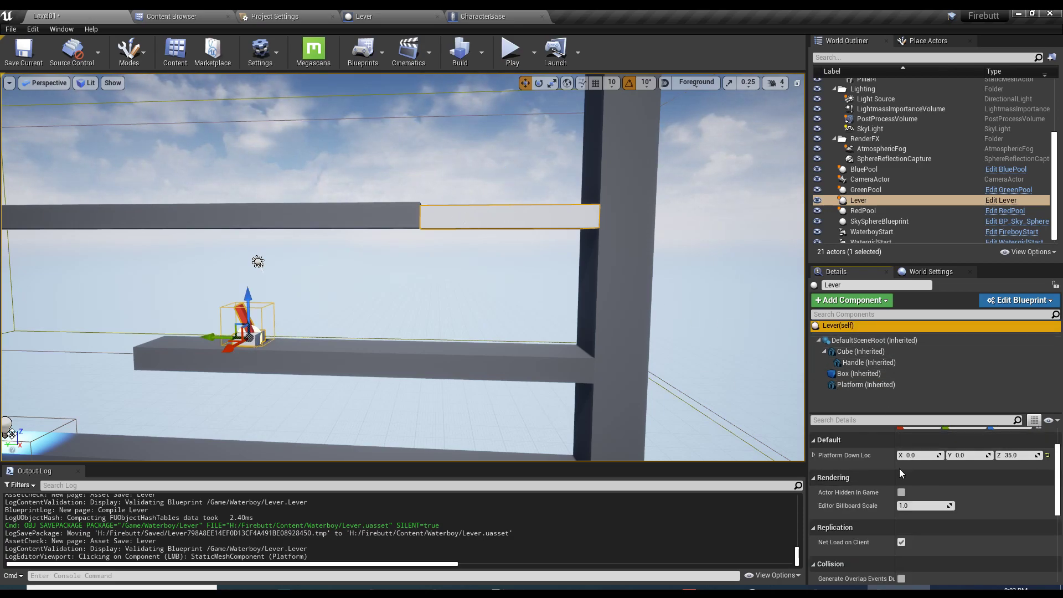
click(977, 455)
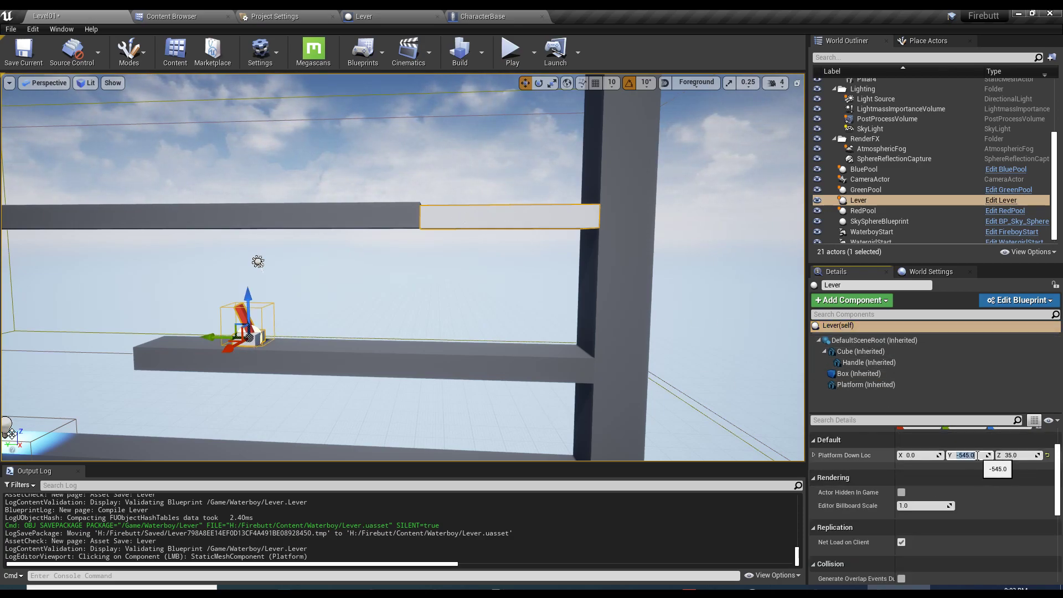
click(23, 52)
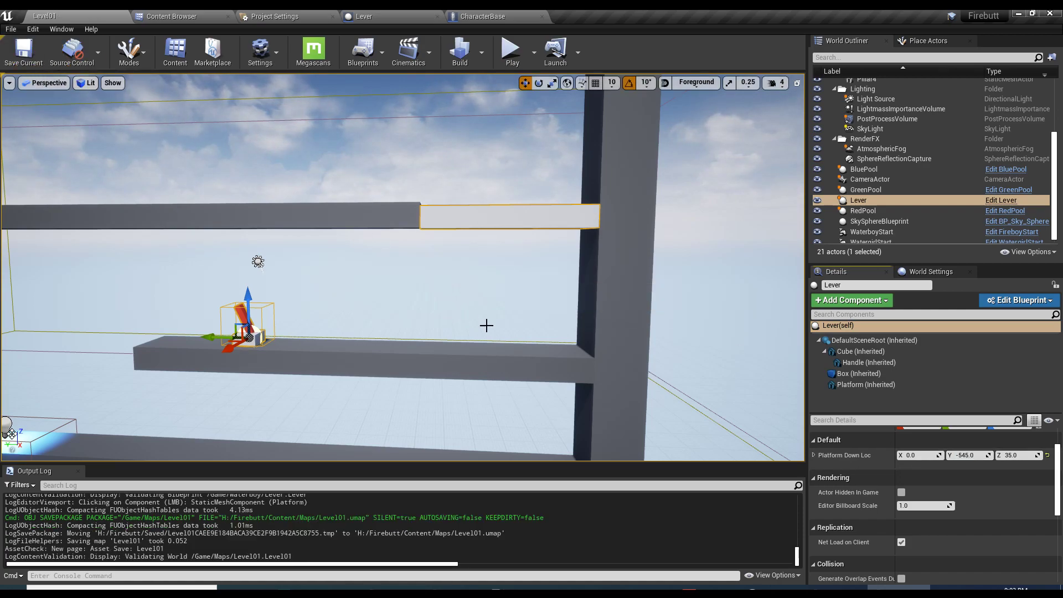
scroll(310, 271, down, 8)
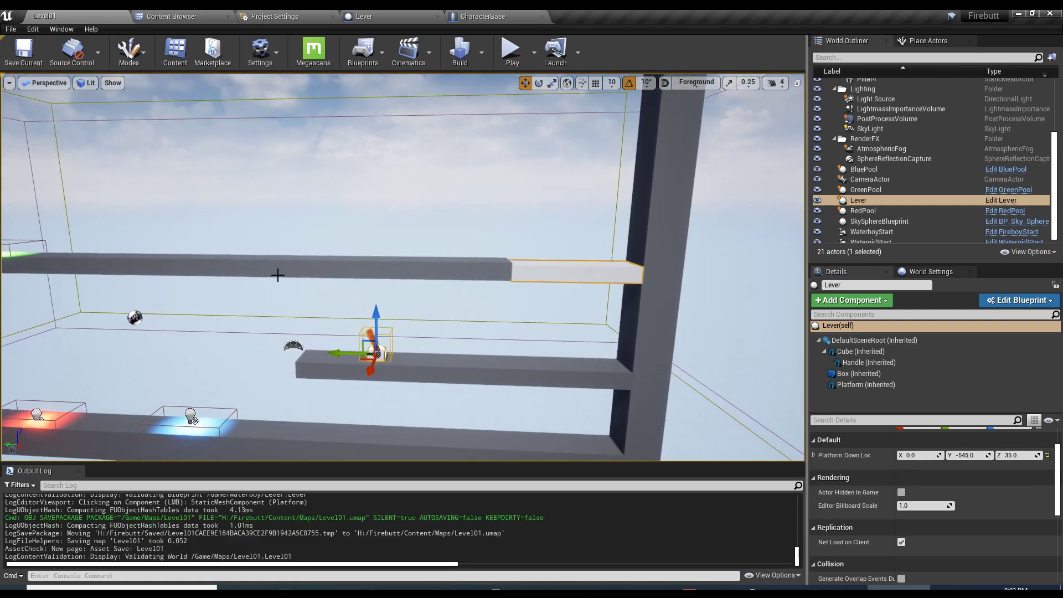
scroll(112, 153, up, 6)
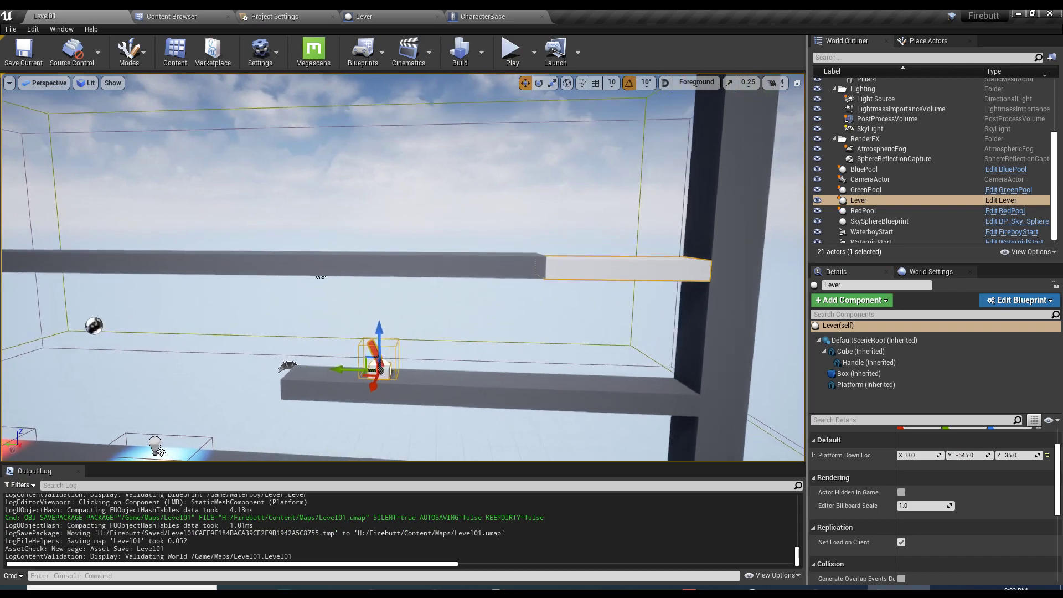
click(958, 455)
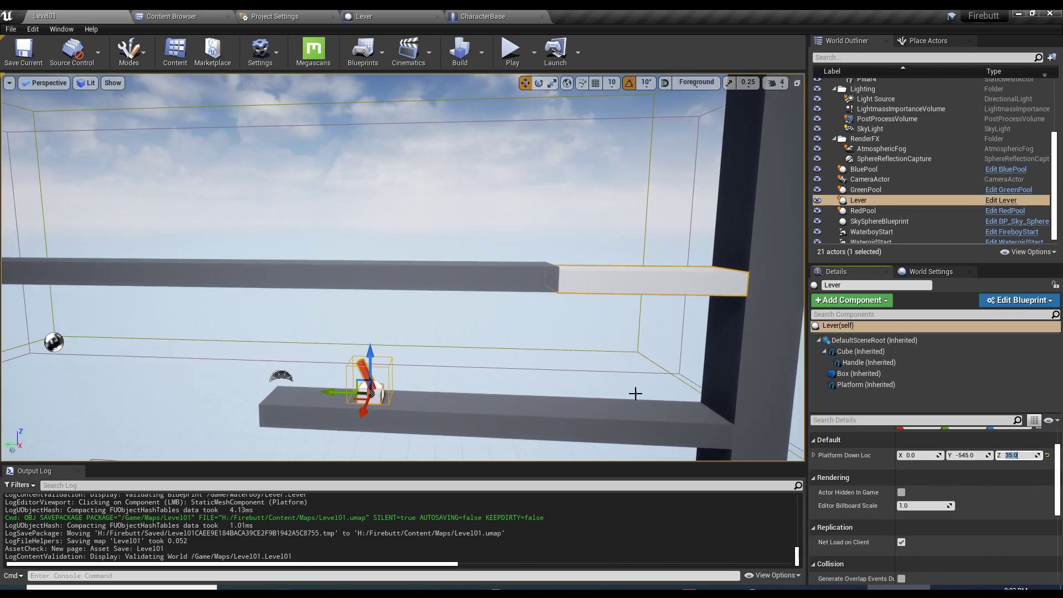
scroll(310, 320, down, 2)
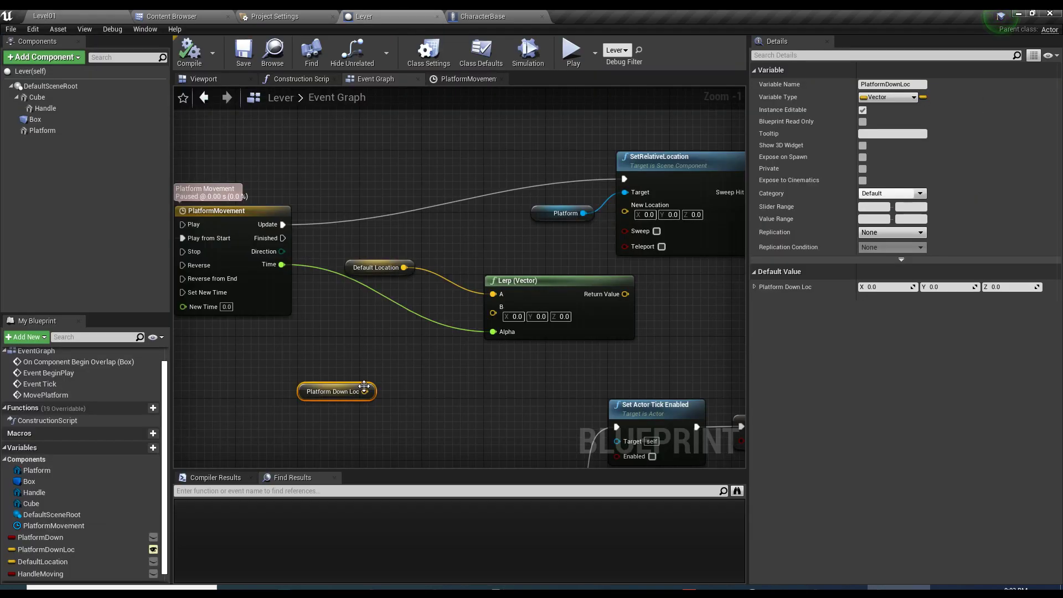
- Wire Platform Down Loc into Lerp B and the Lerp result into the platform's New Location
drag(364, 392, 379, 321)
drag(570, 294, 625, 206)
drag(561, 213, 560, 198)
- Check the Default Location and Platform Down Loc variables, save all, and play Level01
click(376, 267)
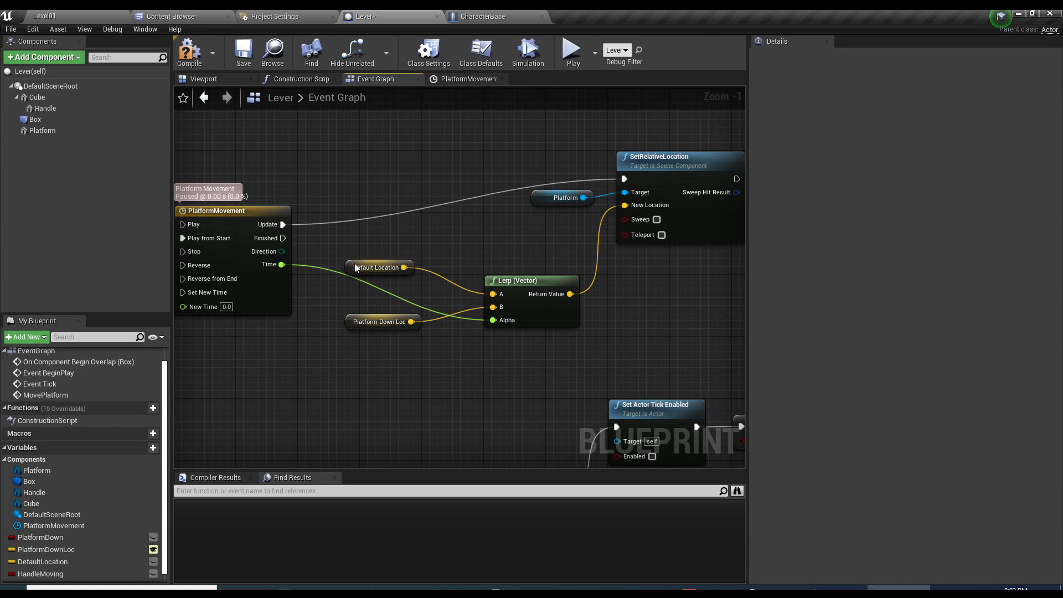
click(409, 306)
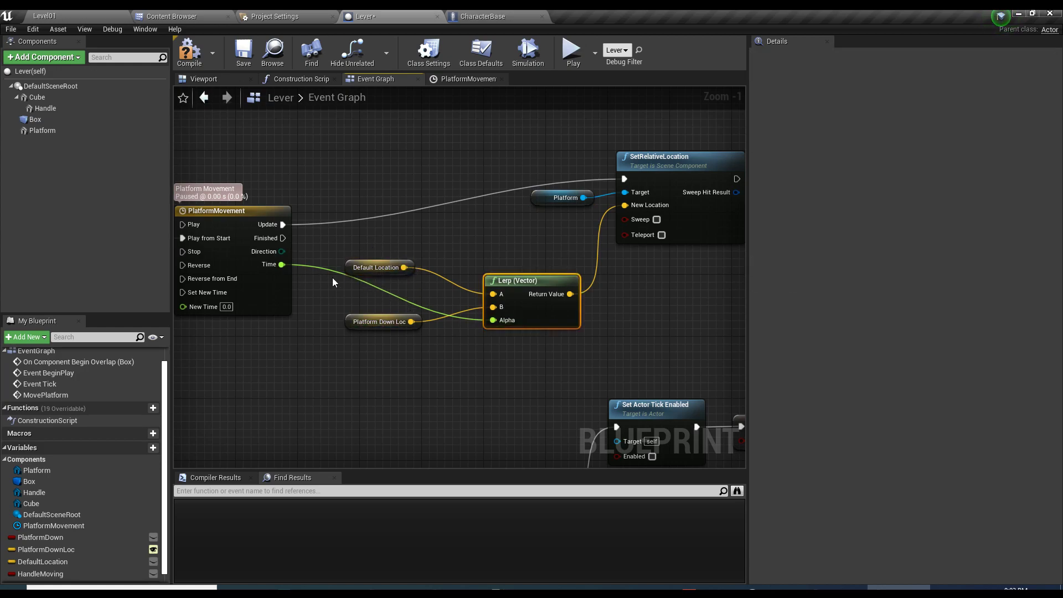
click(345, 269)
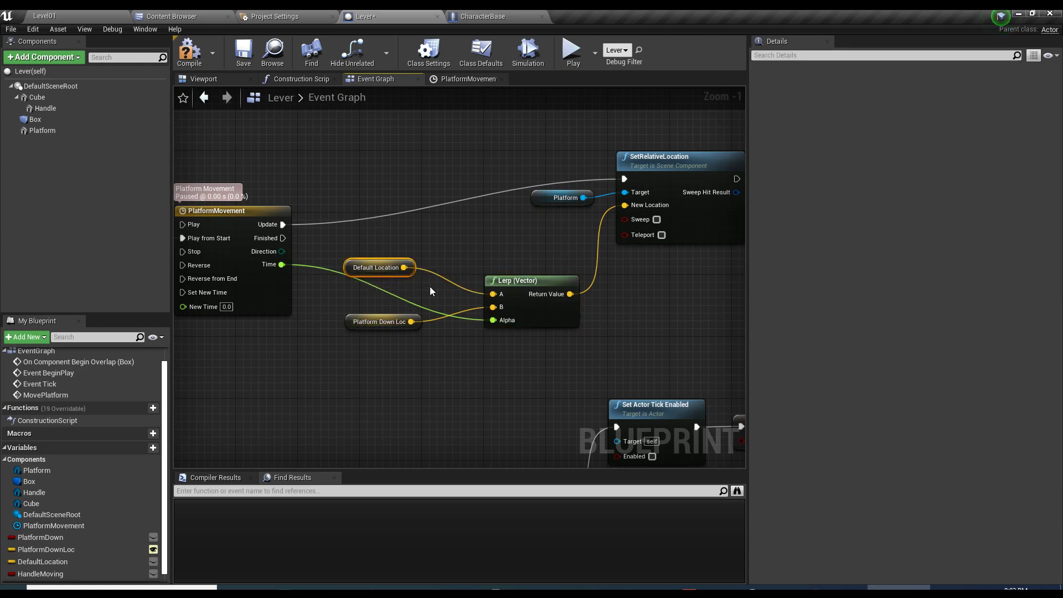
click(385, 323)
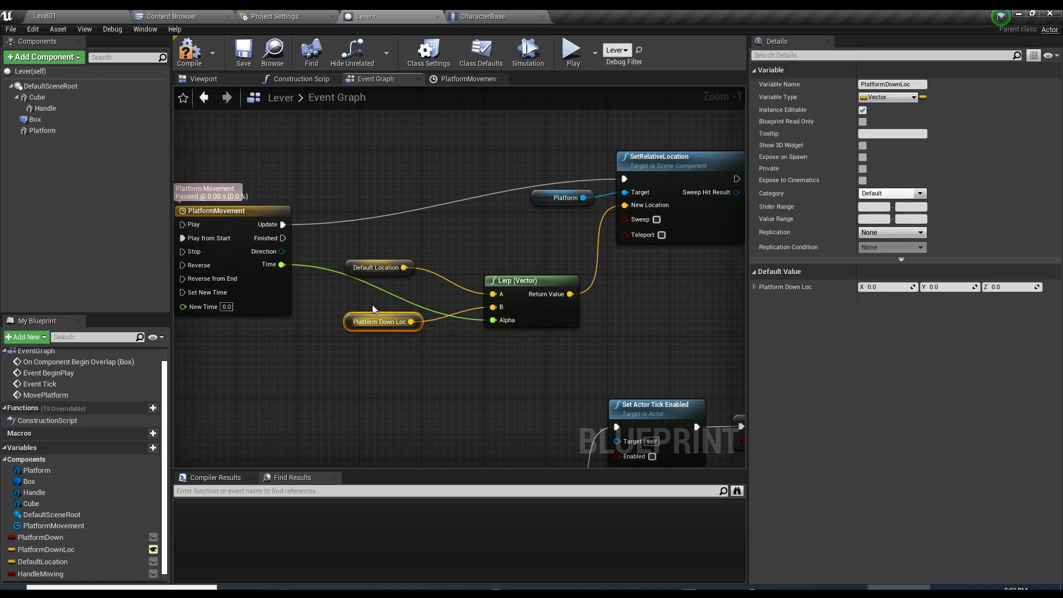
key(ctrl+shift+s)
click(96, 20)
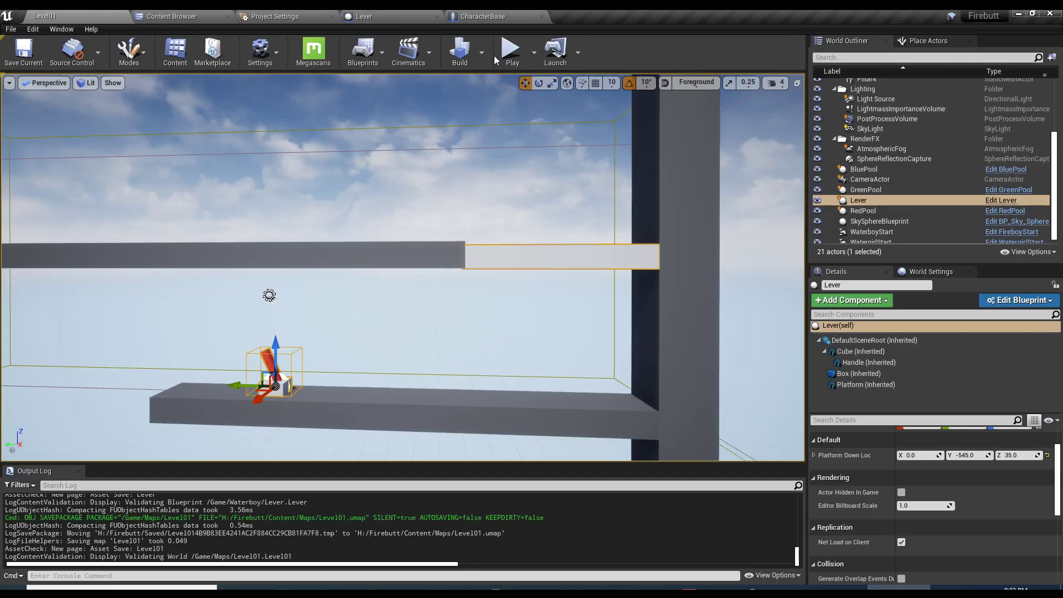
click(510, 54)
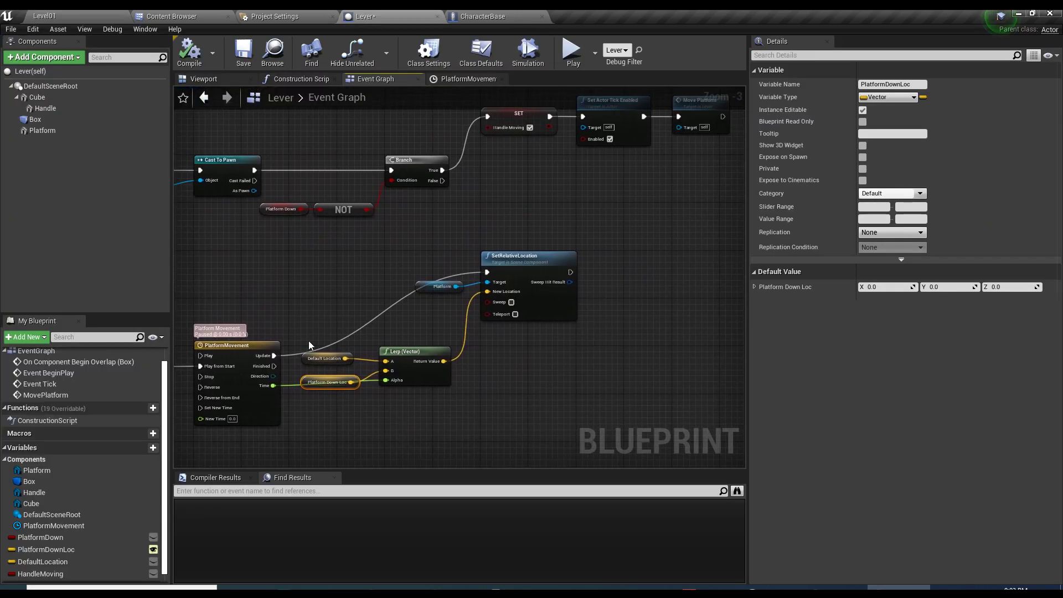
- Set Platform Down to true from the PlatformMovement timeline's Finished pin, then compile
right_drag(309, 344, 332, 336)
click(324, 183)
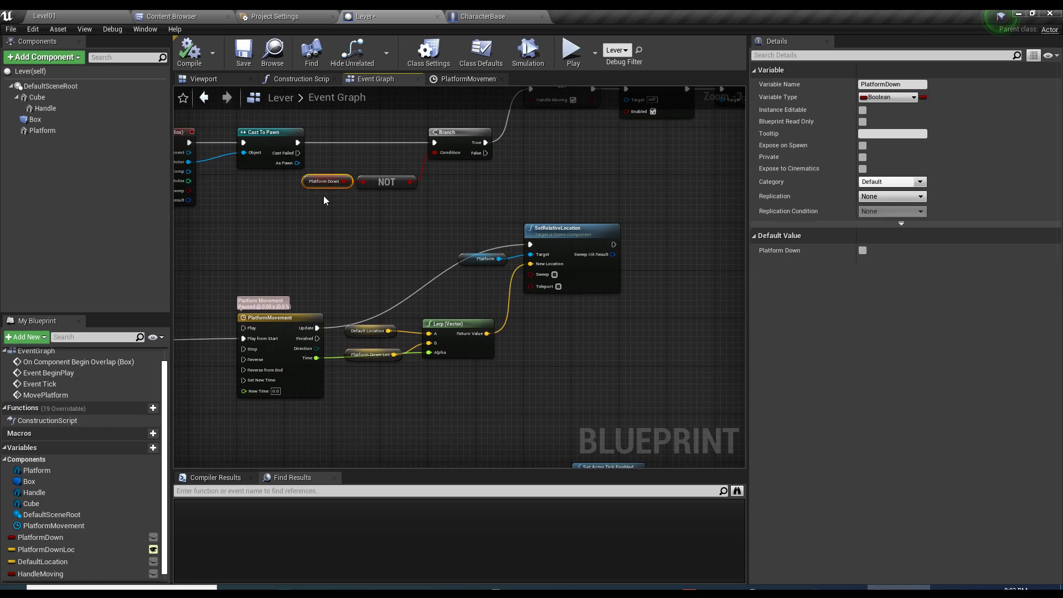
right_drag(421, 383, 438, 362)
scroll(434, 326, up, 1)
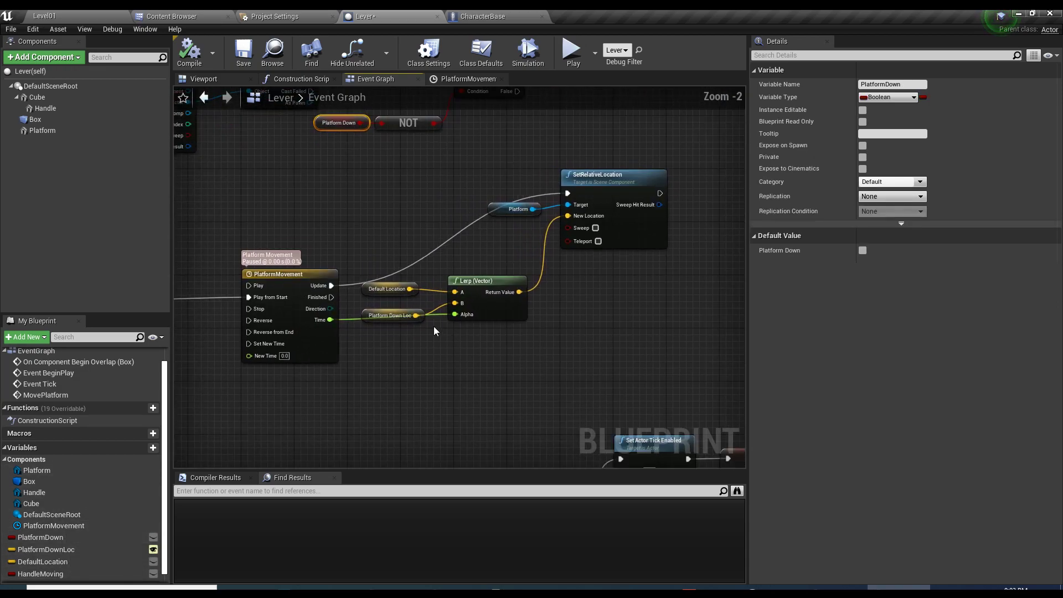
drag(331, 297, 640, 304)
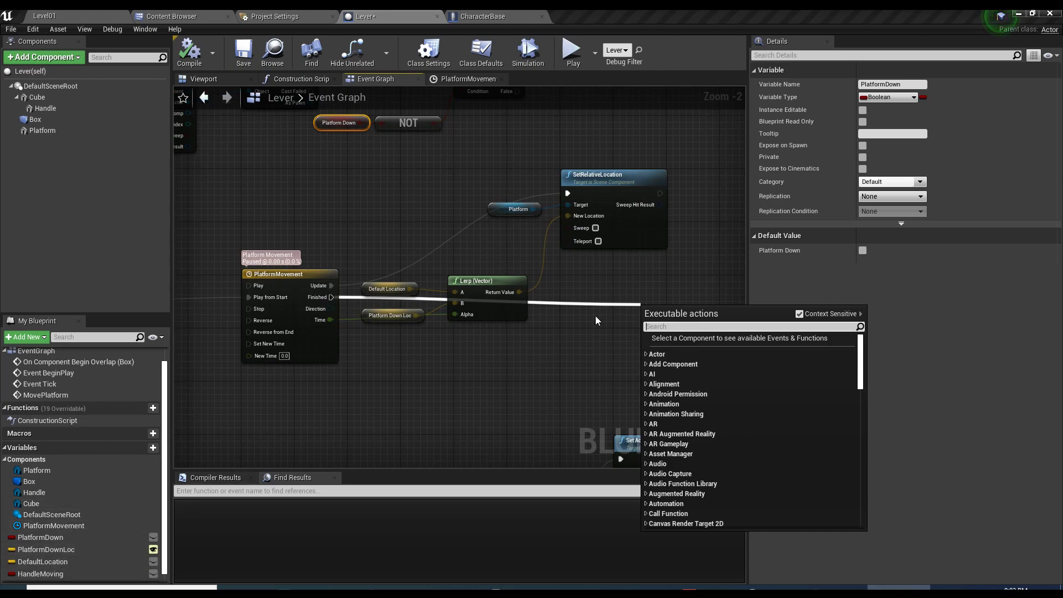
click(50, 538)
drag(584, 297, 418, 373)
click(419, 377)
click(447, 377)
drag(331, 297, 386, 356)
click(190, 52)
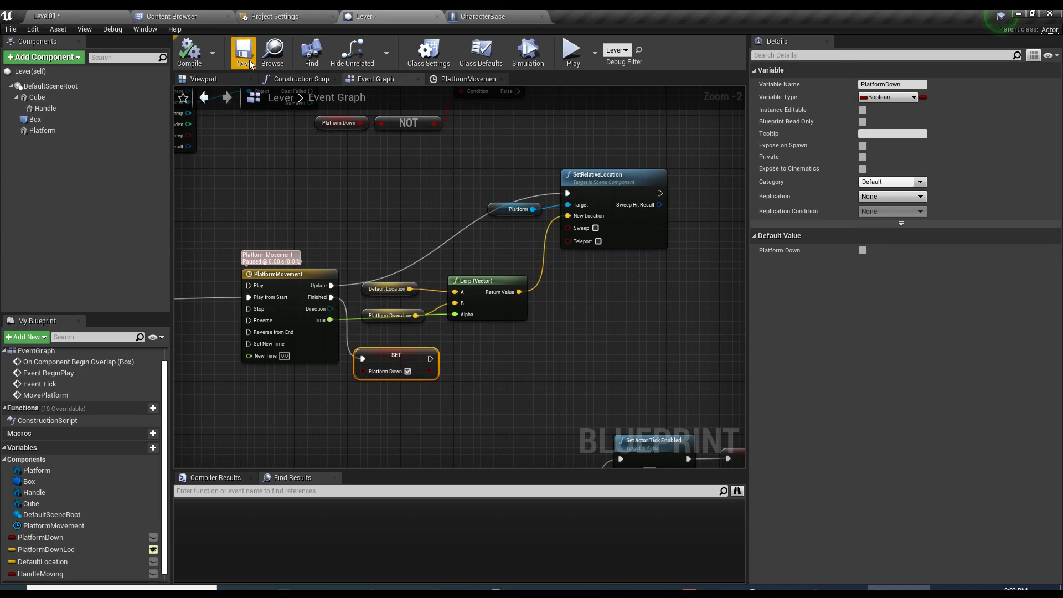
- Move the Event Tick node group up and to the left
right_drag(341, 220, 425, 382)
click(606, 293)
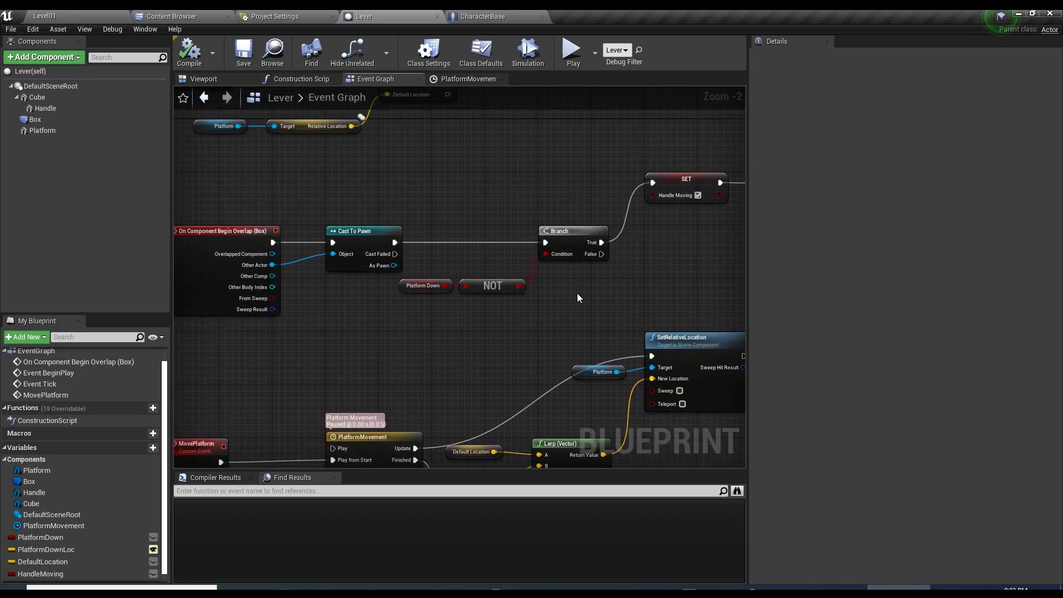
right_drag(570, 267, 501, 247)
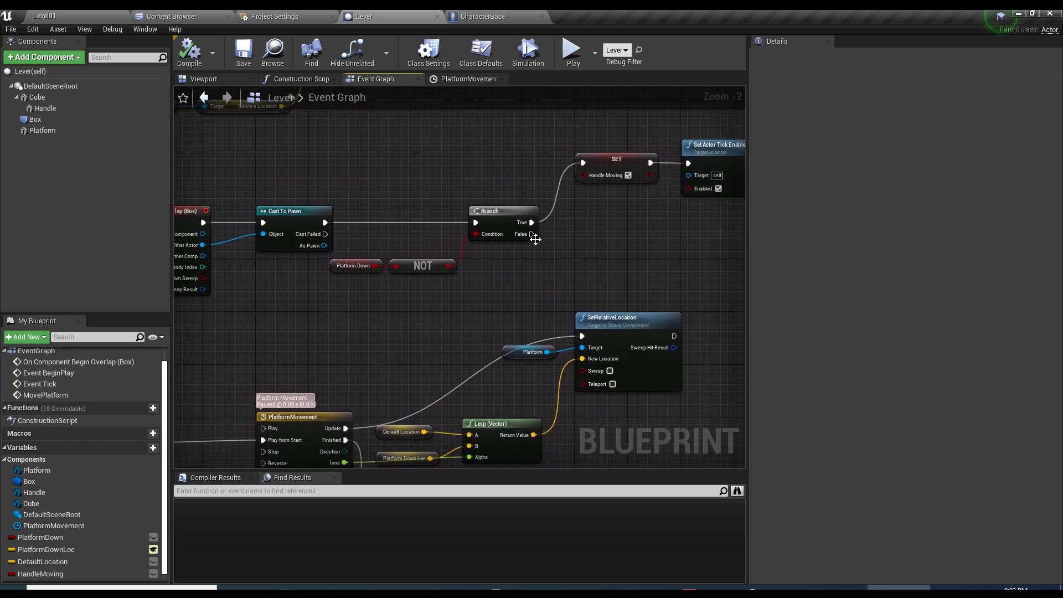
scroll(466, 280, down, 1)
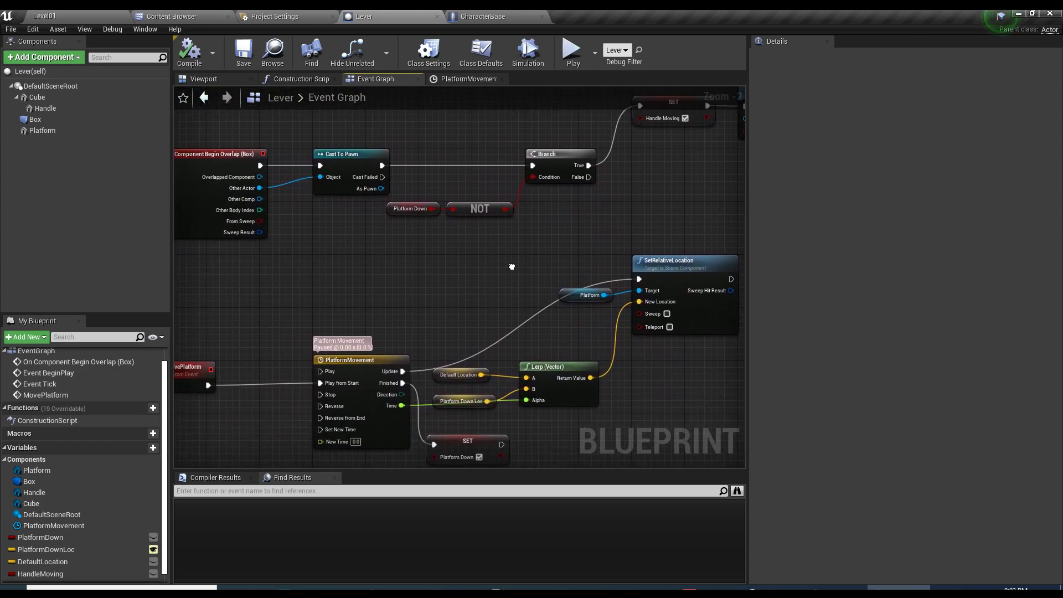
scroll(546, 277, down, 3)
drag(308, 274, 692, 374)
drag(581, 415, 379, 273)
- Shift the Event Tick group right and move the Event BeginPlay group upward
drag(227, 243, 314, 247)
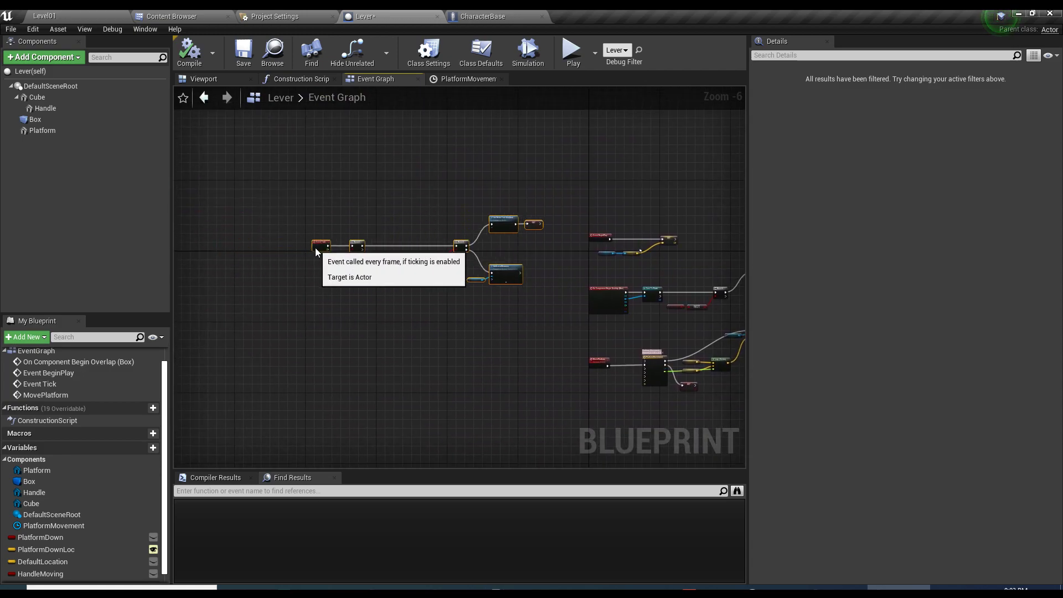
right_drag(493, 331, 395, 321)
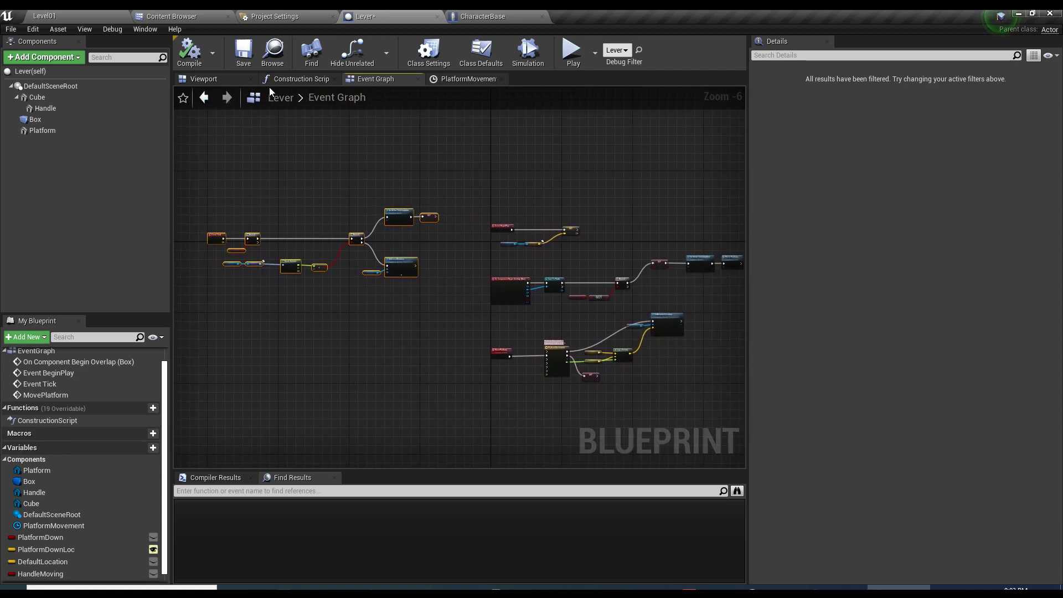
scroll(321, 261, up, 2)
drag(358, 245, 554, 307)
drag(397, 271, 398, 235)
right_drag(619, 399, 468, 188)
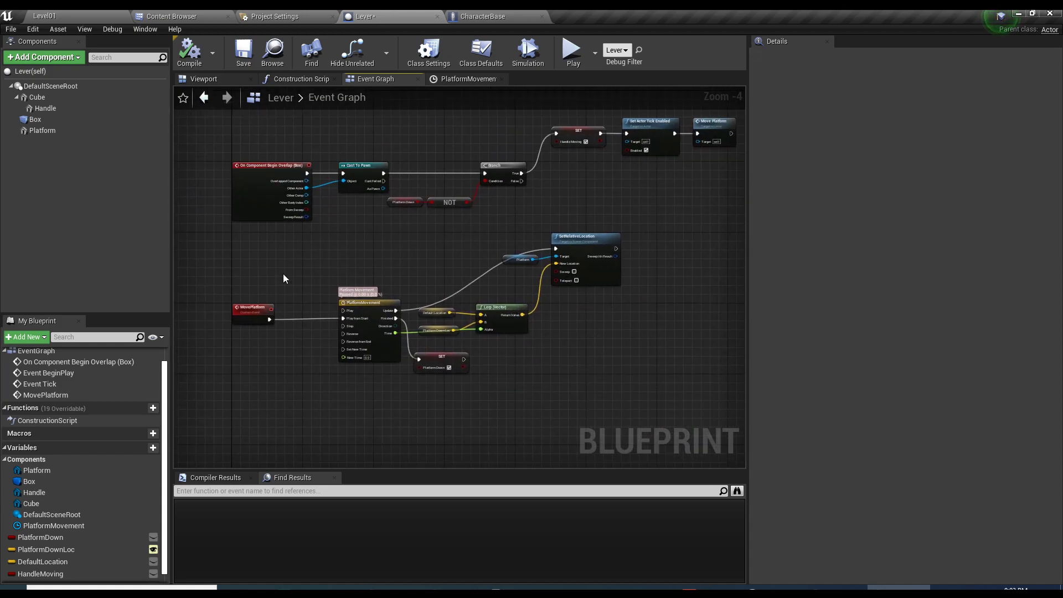
scroll(306, 318, up, 3)
- Rename the MovePlatform custom event to MovePlatformDown and review the Branch chain
click(375, 320)
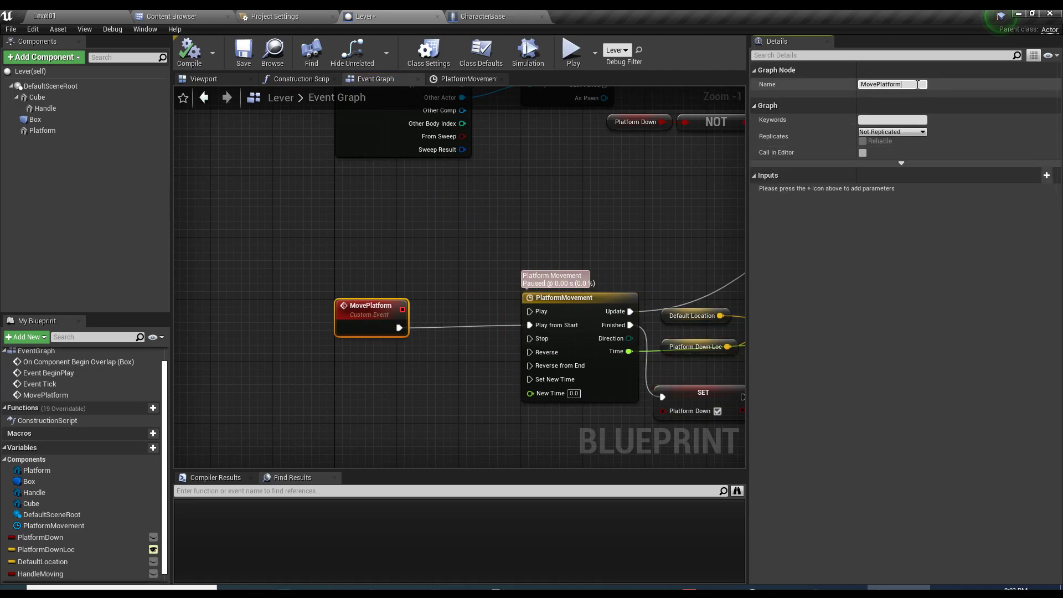
key(Return)
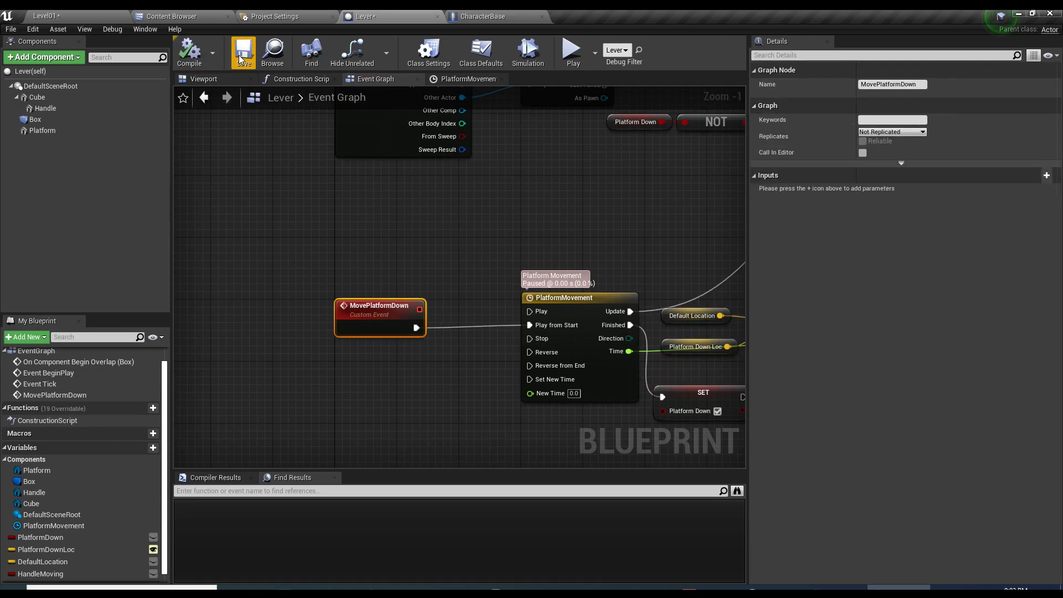
scroll(411, 275, down, 2)
right_drag(411, 274, 410, 341)
mouse_move(426, 285)
mouse_down()
mouse_move(440, 342)
mouse_move(426, 285)
mouse_up()
click(266, 314)
right_drag(504, 279, 470, 269)
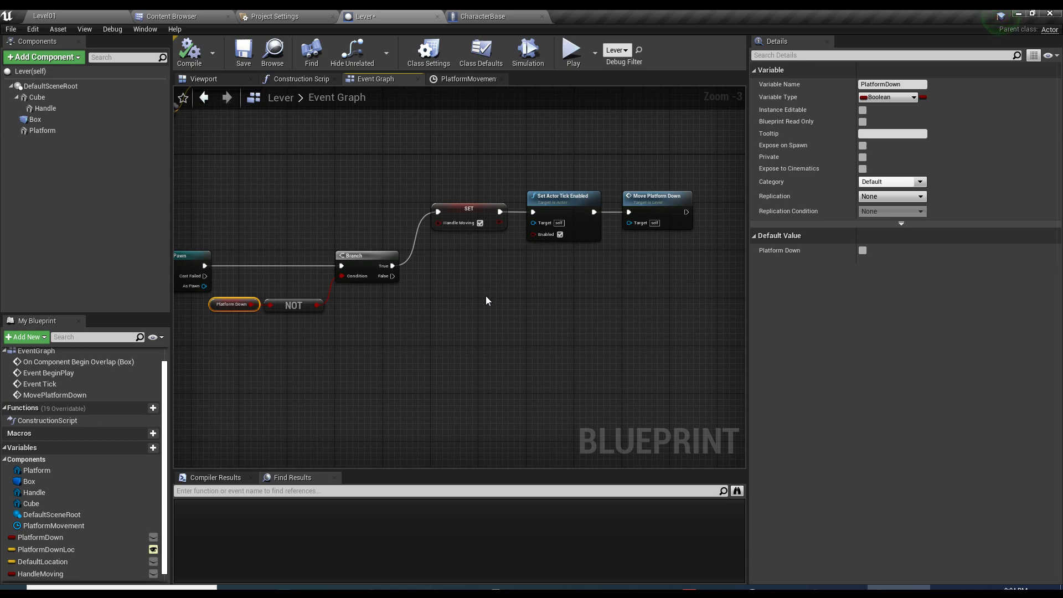
double_click(642, 224)
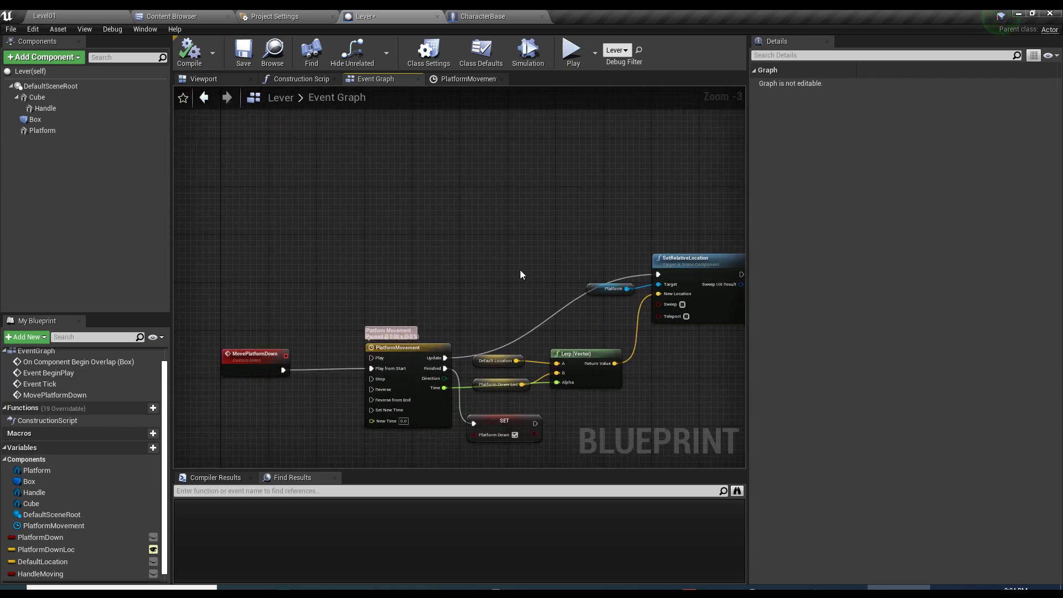
- Duplicate SET Handle Moving onto the Branch False output, then compile and save
key(alt+Left)
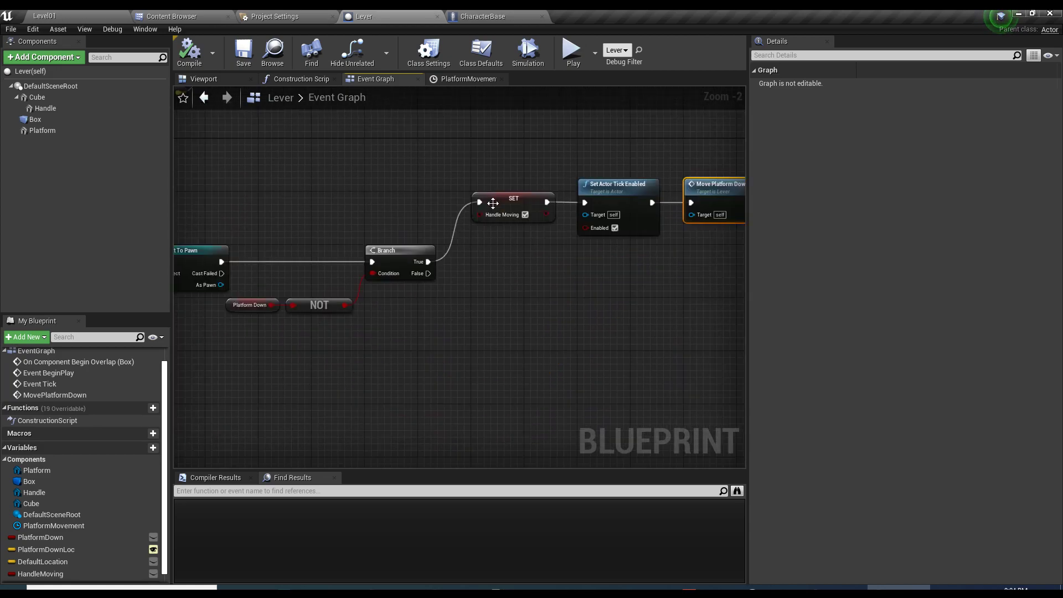
click(498, 217)
key(ctrl+c)
key(ctrl+v)
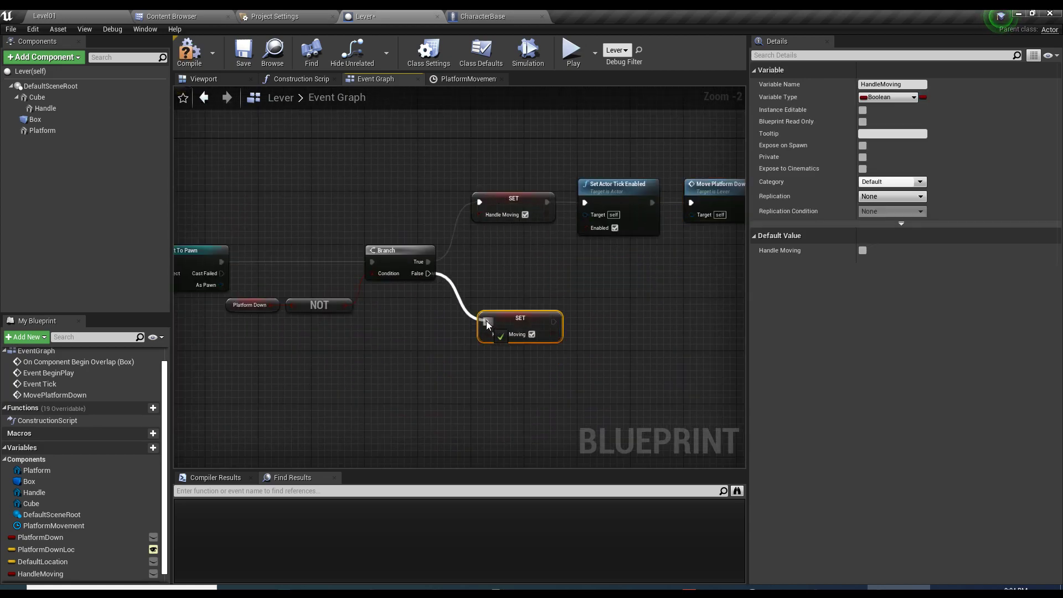
drag(486, 321, 487, 321)
click(545, 261)
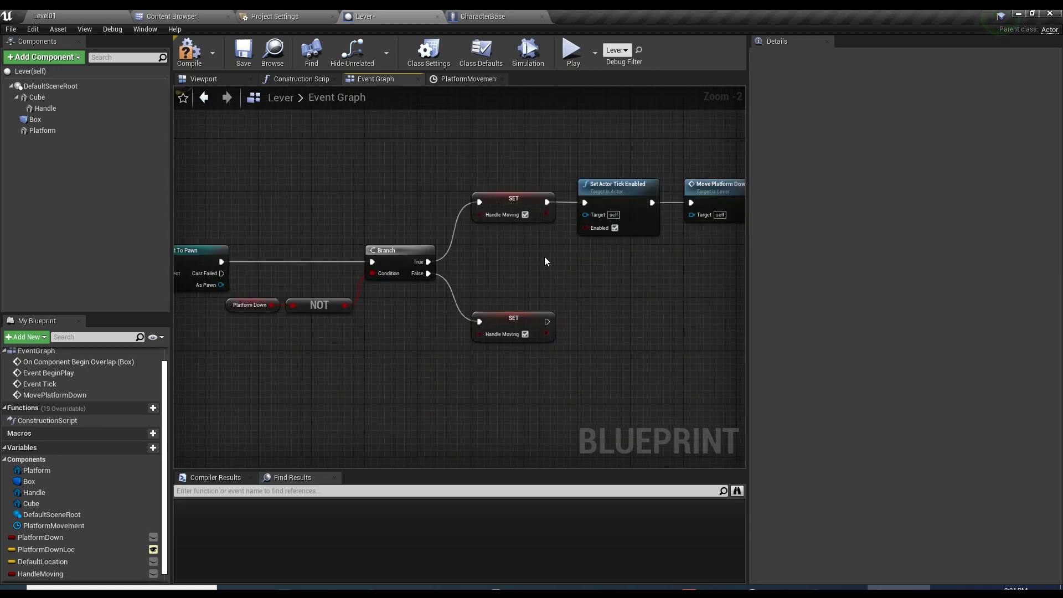
click(191, 54)
click(245, 55)
- Duplicate Set Actor Tick Enabled to run after the new Handle Moving setter
right_drag(609, 227, 439, 221)
click(438, 221)
key(ctrl+c)
key(ctrl+v)
drag(436, 350, 469, 326)
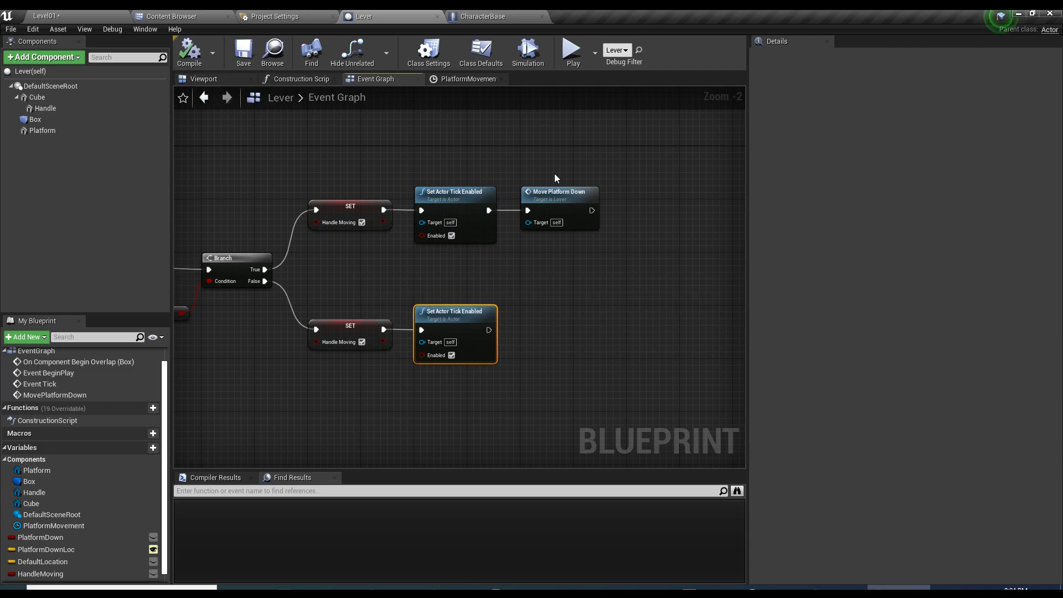
- Add a MovePlatformUp custom event beside MovePlatformDown and save
double_click(559, 194)
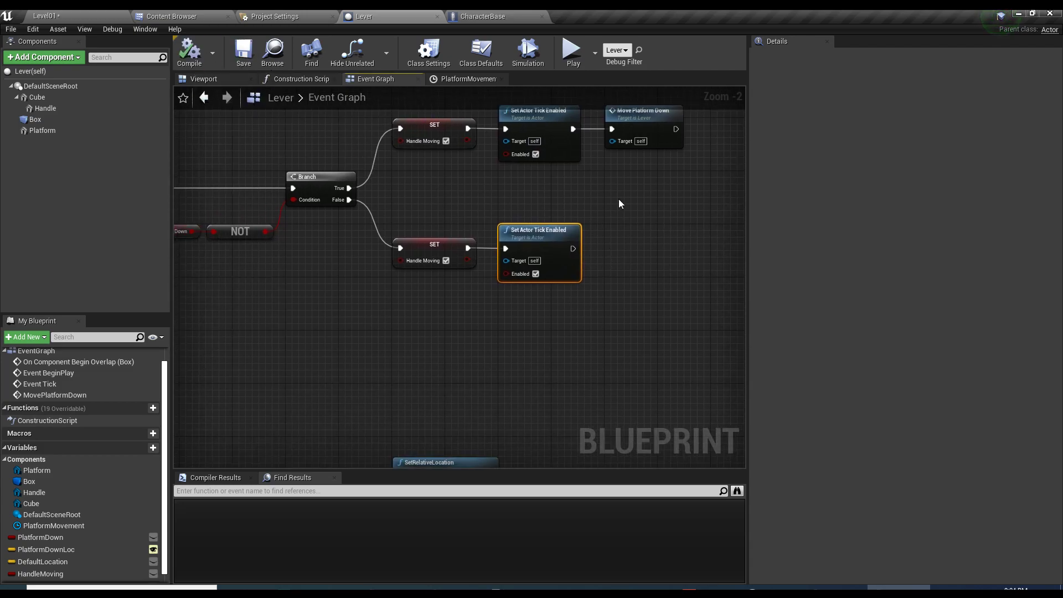
right_click(313, 346)
text(custom)
key(Return)
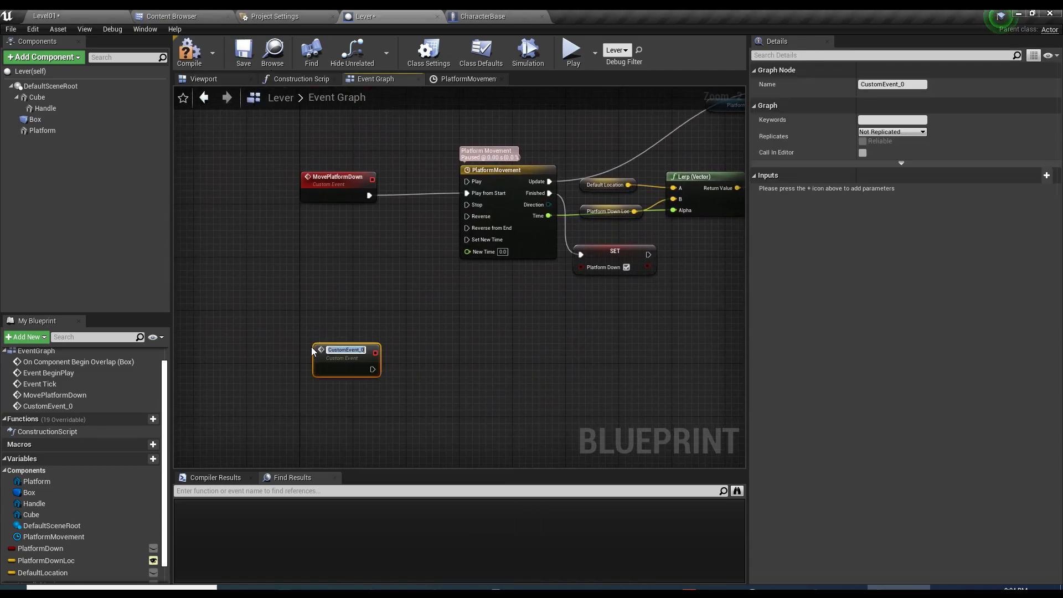
text(Move)
text(Play)
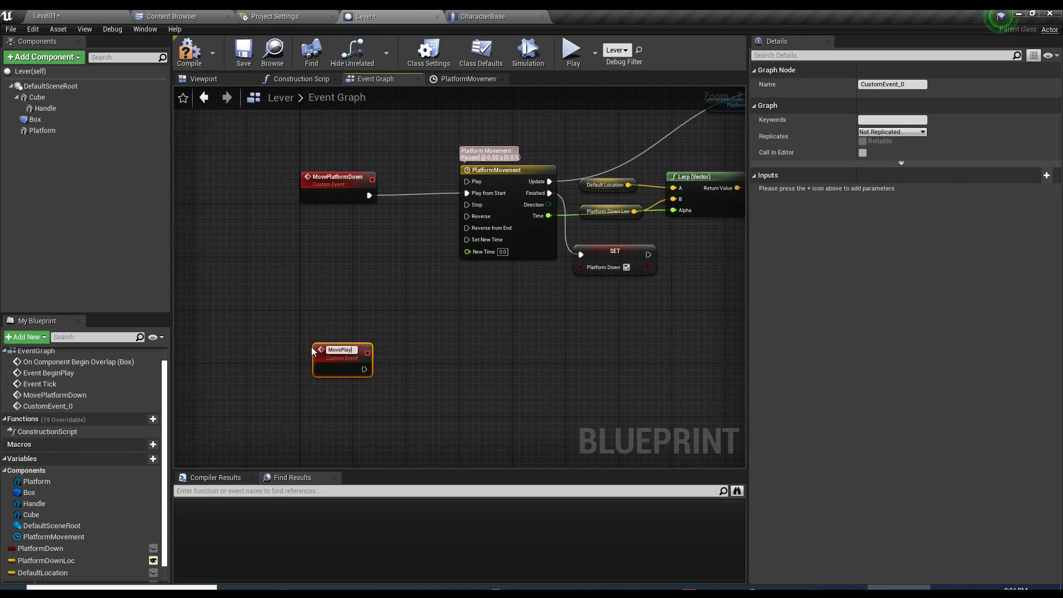
text(tformUp)
key(Return)
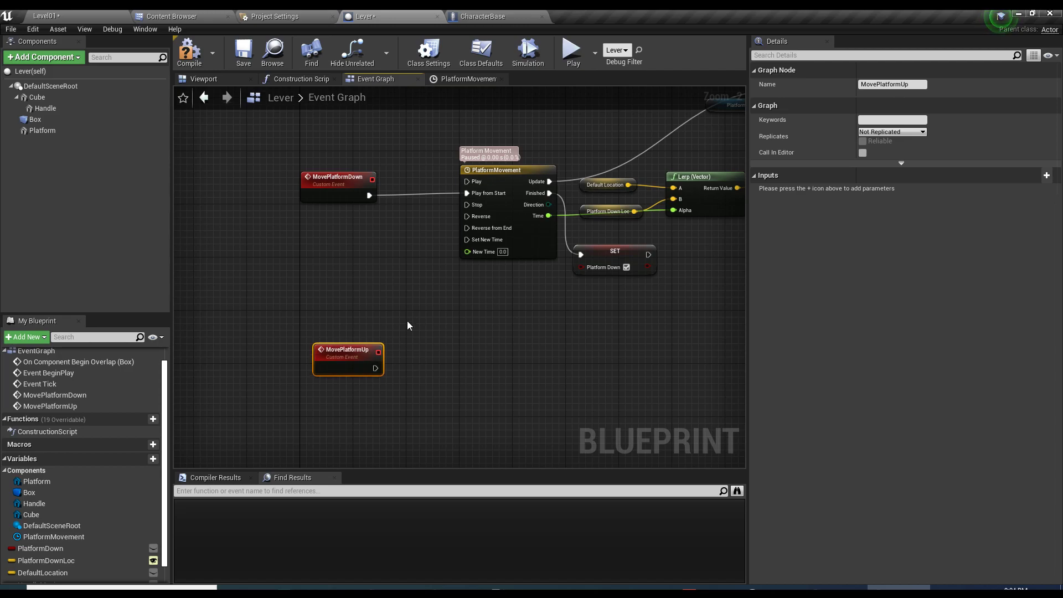
right_drag(614, 256, 382, 432)
key(ctrl+s)
right_drag(520, 176, 557, 327)
- Select the Event Tick graph nodes and bring them into view
click(551, 282)
scroll(519, 329, down, 4)
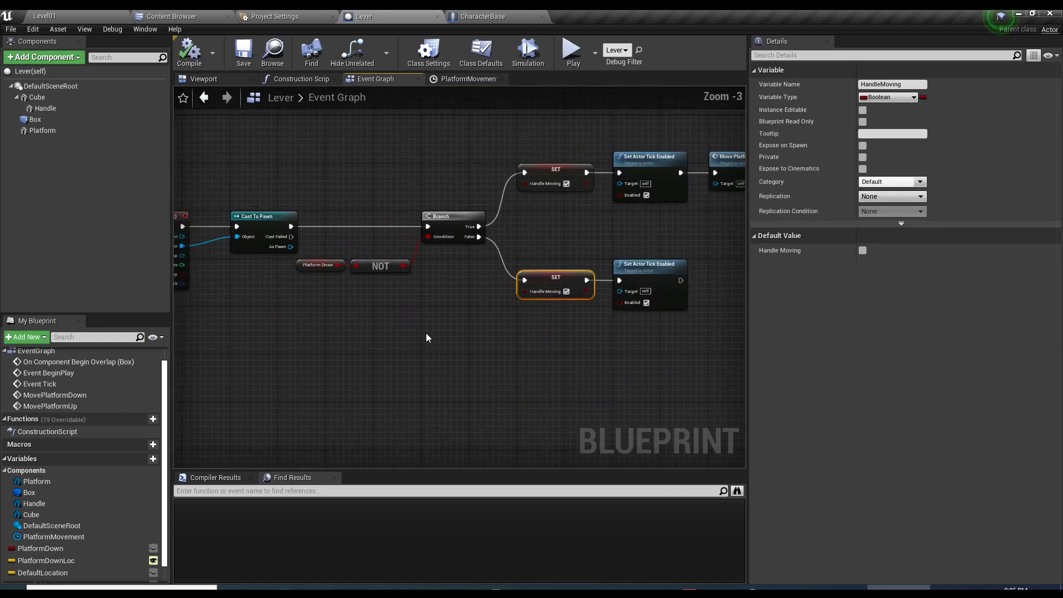
scroll(519, 328, up, 5)
scroll(519, 328, down, 5)
drag(339, 206, 644, 361)
scroll(409, 265, up, 1)
right_drag(409, 265, 357, 266)
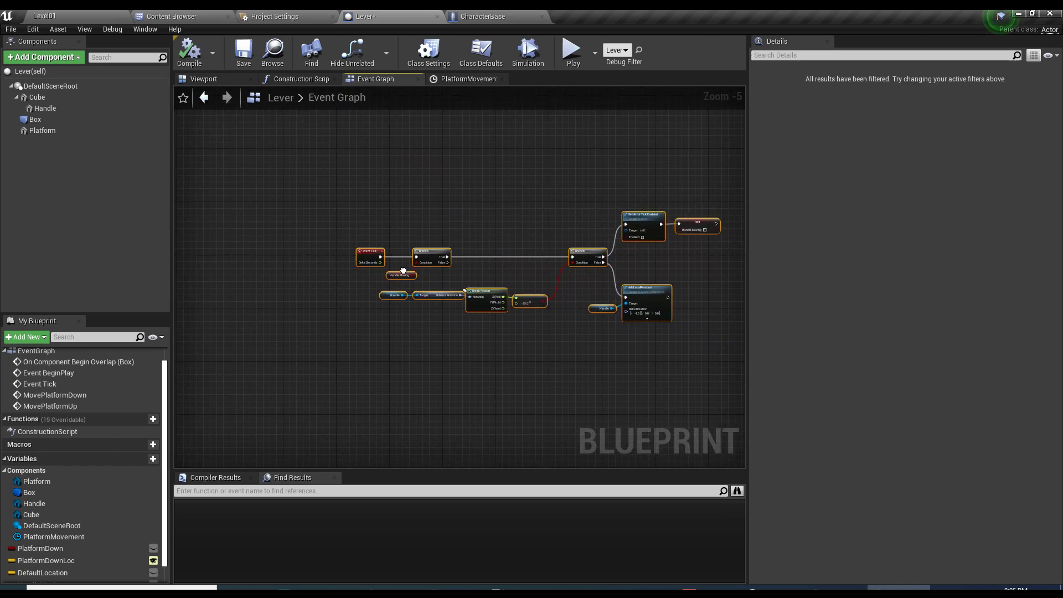
scroll(553, 254, up, 2)
- Shift the lower and right-hand tick nodes right to make room for a new Branch
drag(179, 296, 575, 305)
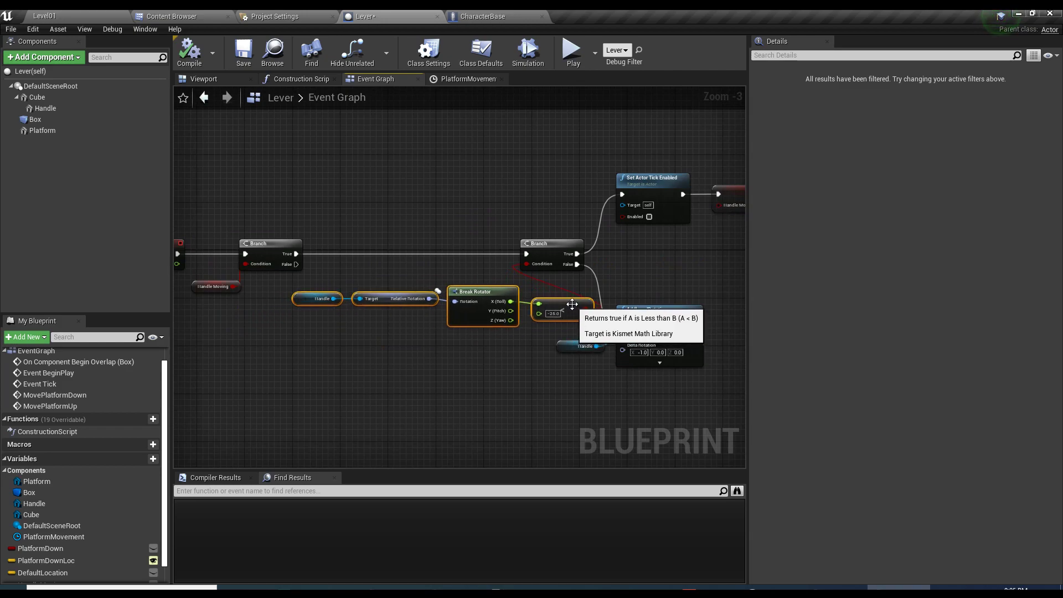
scroll(575, 304, down, 1)
drag(399, 176, 682, 353)
right_drag(683, 353, 400, 348)
drag(354, 222, 483, 286)
click(482, 290)
scroll(388, 332, up, 2)
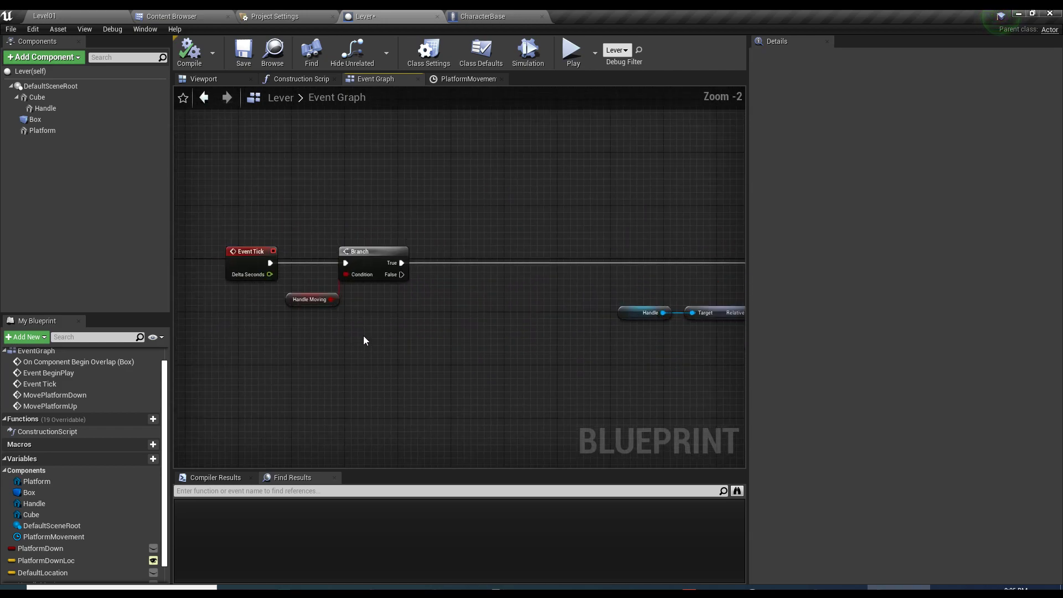
scroll(317, 313, down, 2)
- Place a Platform Down getter node in the tick graph
right_drag(641, 288, 473, 287)
drag(40, 548, 202, 446)
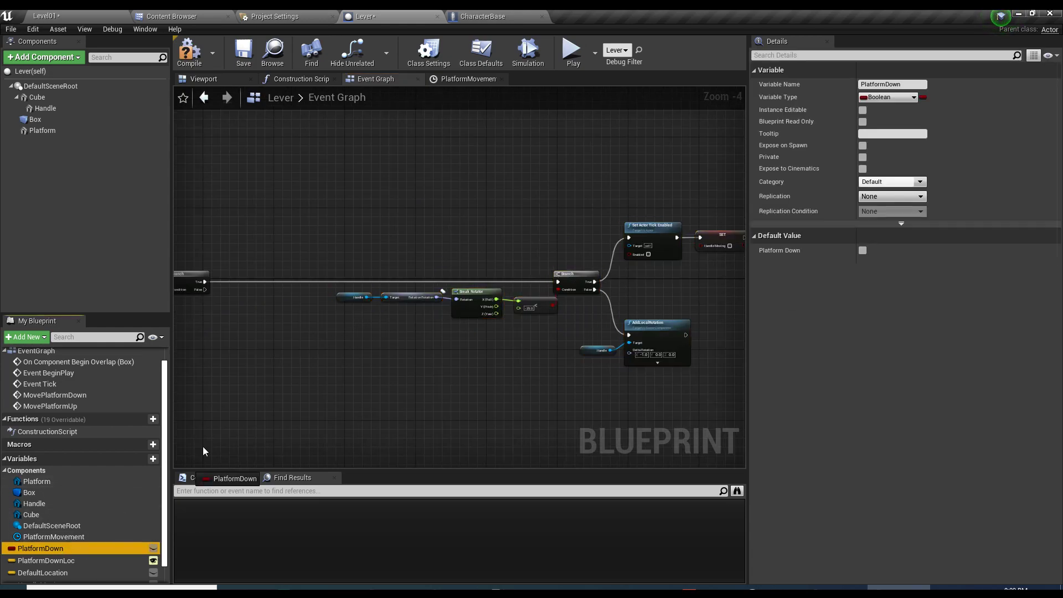
drag(200, 326, 203, 330)
right_drag(335, 331, 315, 185)
drag(315, 185, 698, 381)
right_drag(698, 381, 518, 376)
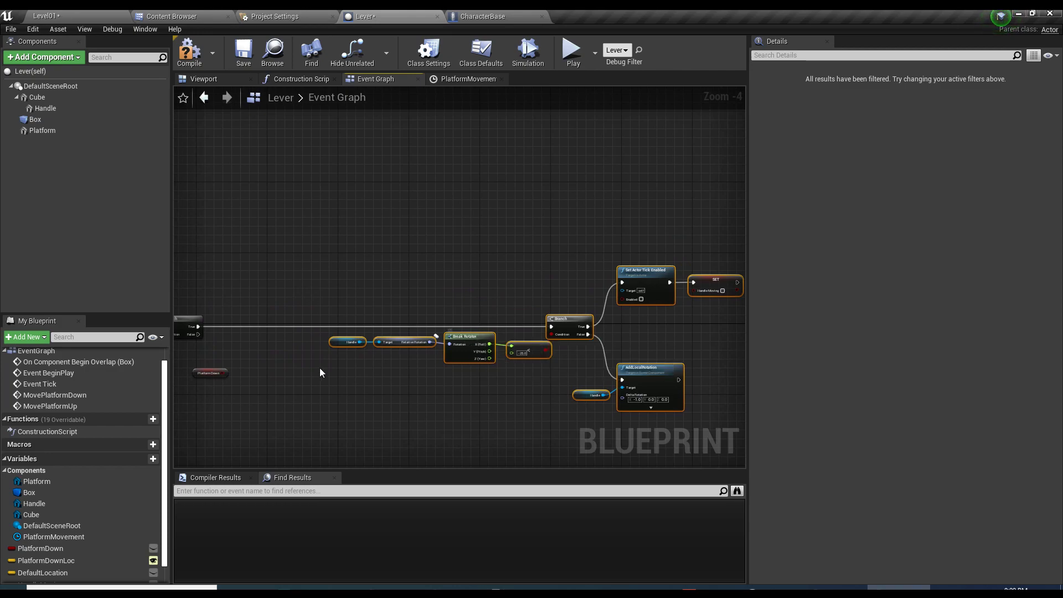
scroll(320, 368, up, 2)
right_drag(320, 368, 397, 336)
- Add a Branch on Platform Down and route its False output into the existing roll check
click(401, 305)
drag(363, 354, 330, 287)
drag(435, 303, 410, 273)
drag(336, 353, 334, 327)
right_drag(414, 329, 255, 331)
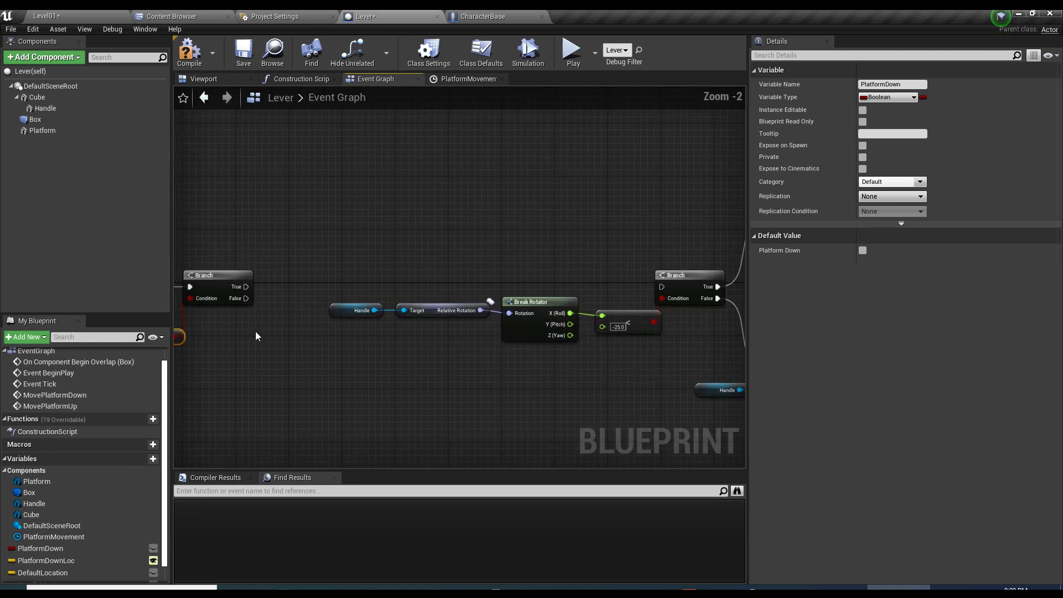
drag(246, 299, 662, 286)
- Reposition the rotation-check node group and select all of it
scroll(376, 323, down, 3)
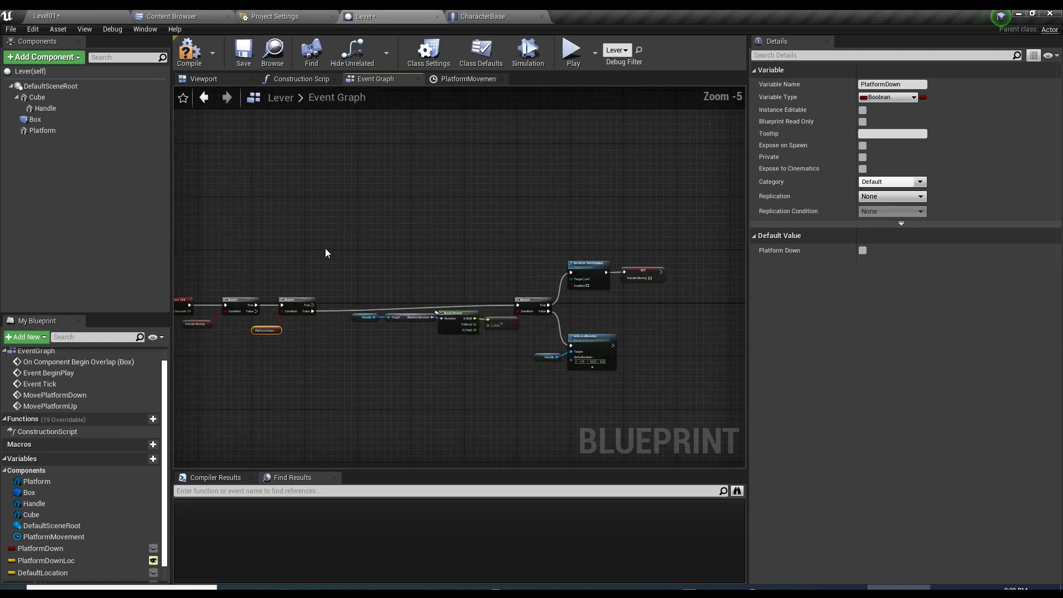
drag(328, 252, 669, 379)
drag(587, 269, 484, 366)
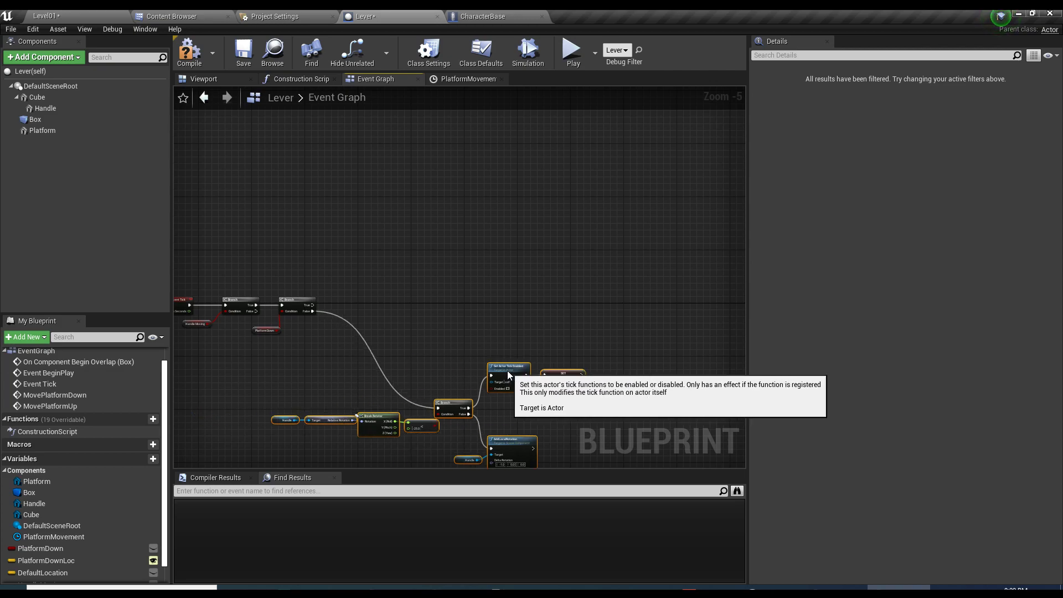
click(426, 364)
right_drag(427, 365, 442, 278)
drag(359, 308, 602, 358)
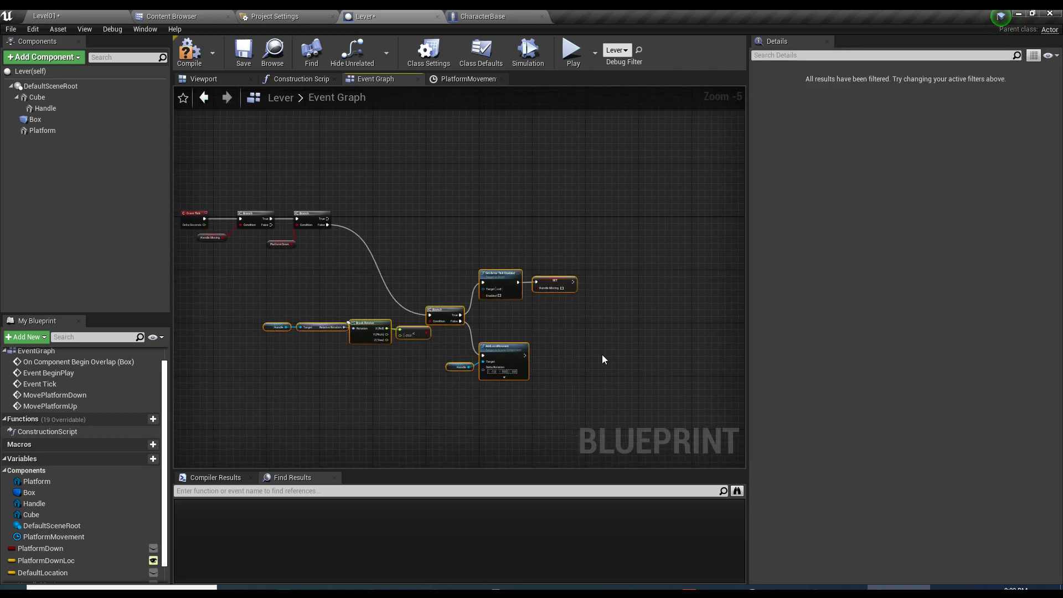
right_drag(602, 358, 567, 367)
- Duplicate the rotation-check group and wire the Platform Down Branch's True output into the copy
key(ctrl+c)
key(ctrl+v)
drag(624, 371, 512, 148)
scroll(321, 199, up, 2)
drag(301, 262, 638, 125)
right_drag(547, 132, 416, 247)
scroll(469, 280, up, 2)
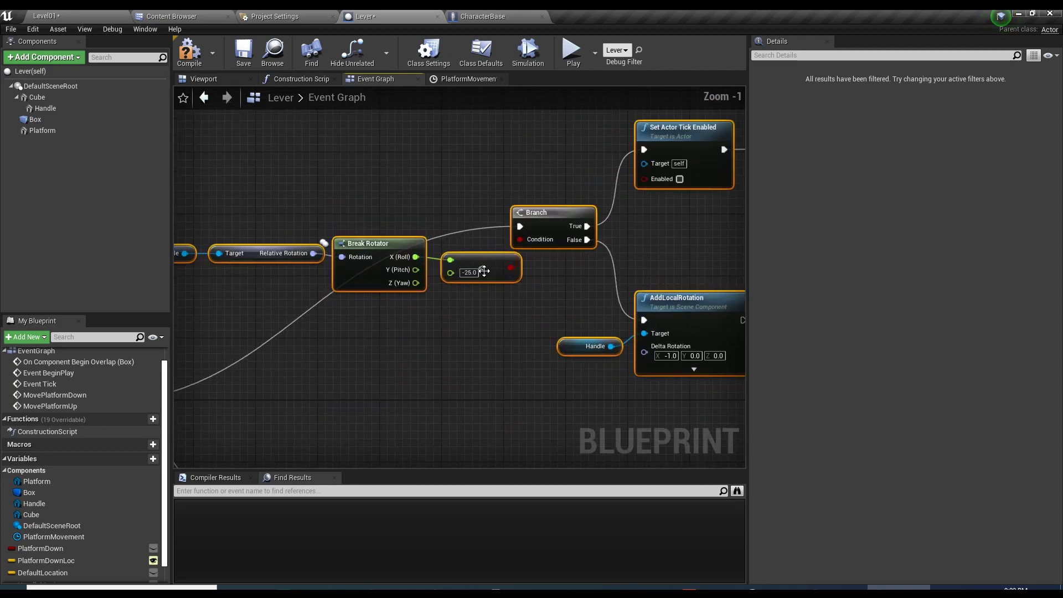
- In the copy, replace the less-than node with a roll > 25.0 compare feeding the Branch
click(471, 278)
drag(415, 257, 468, 366)
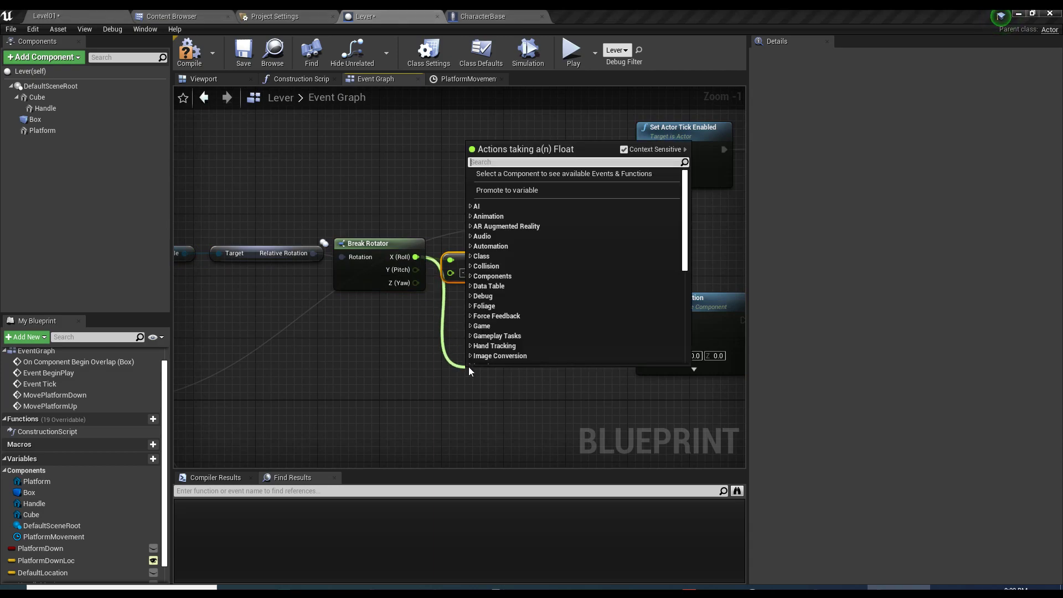
text(>)
click(505, 194)
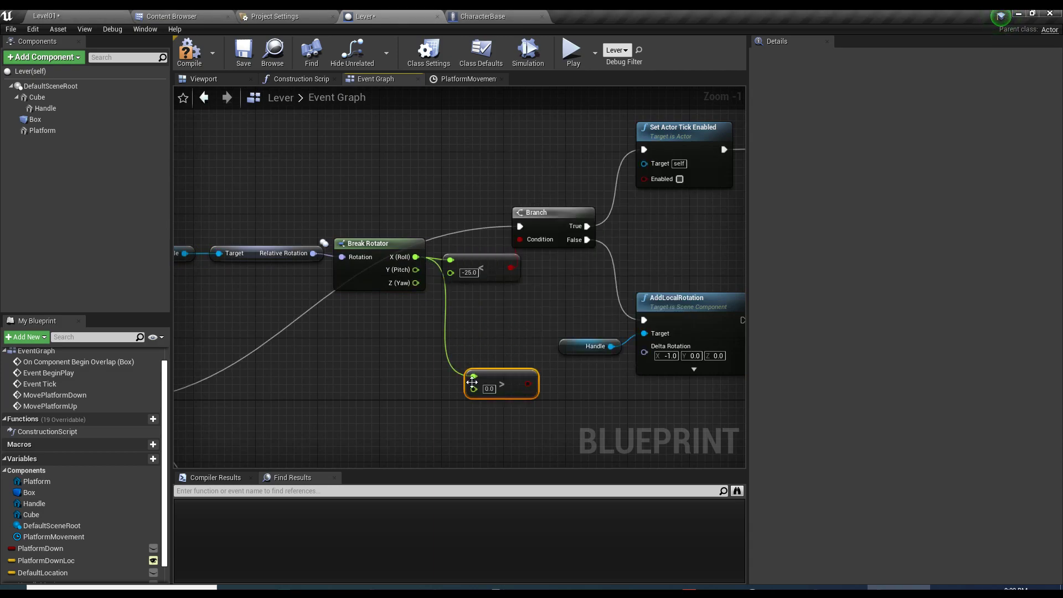
click(491, 387)
text(25)
key(Return)
drag(532, 383, 520, 240)
click(482, 267)
key(Delete)
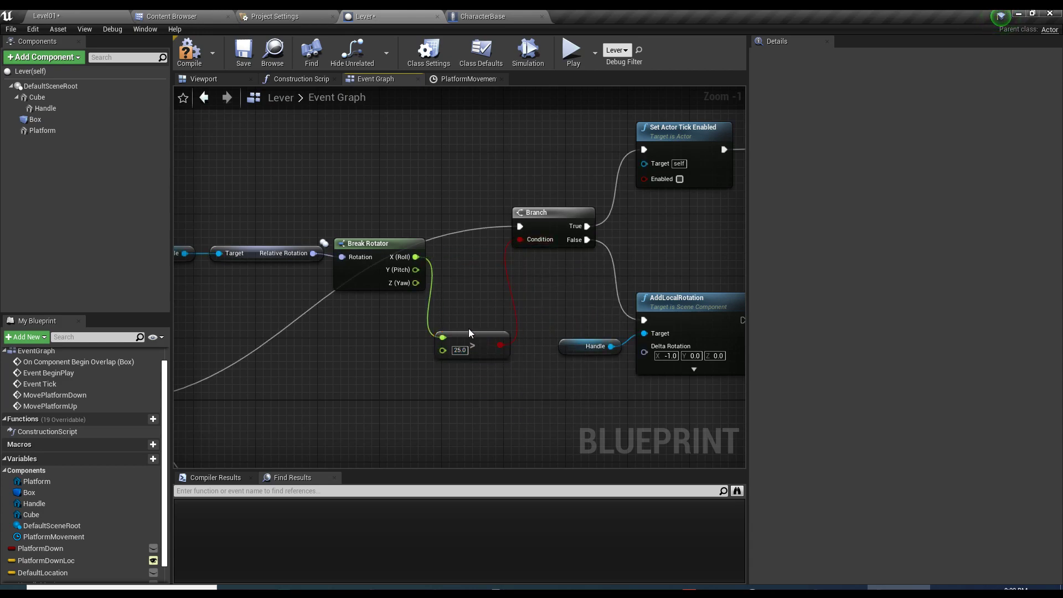
- Undo a stray wire and spread out the upper and lower rotation-check groups
click(469, 332)
scroll(569, 315, down, 2)
drag(331, 248, 381, 250)
key(ctrl+z)
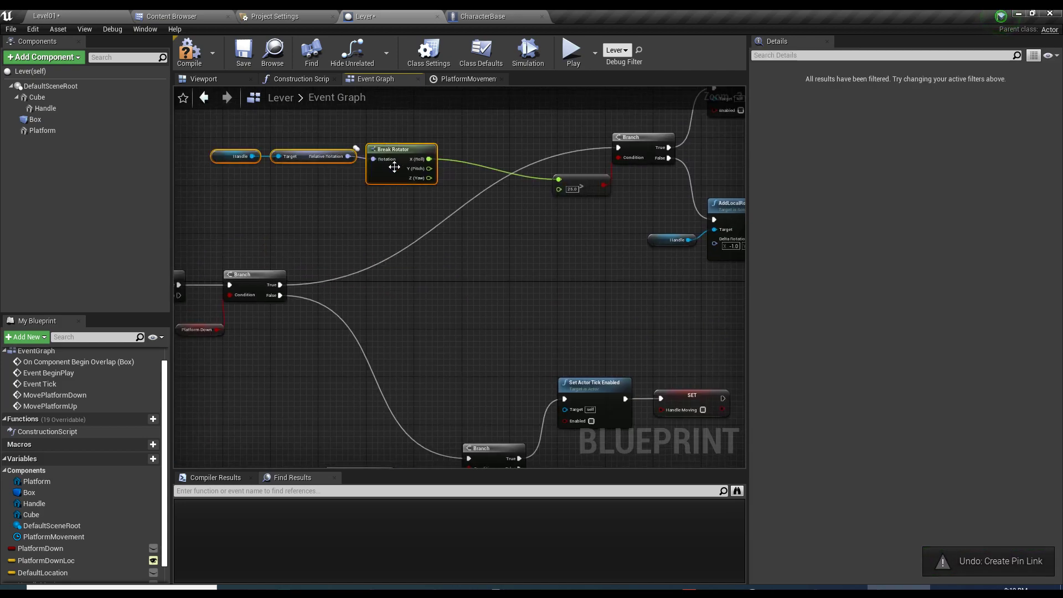
drag(394, 166, 491, 274)
right_drag(491, 273, 265, 301)
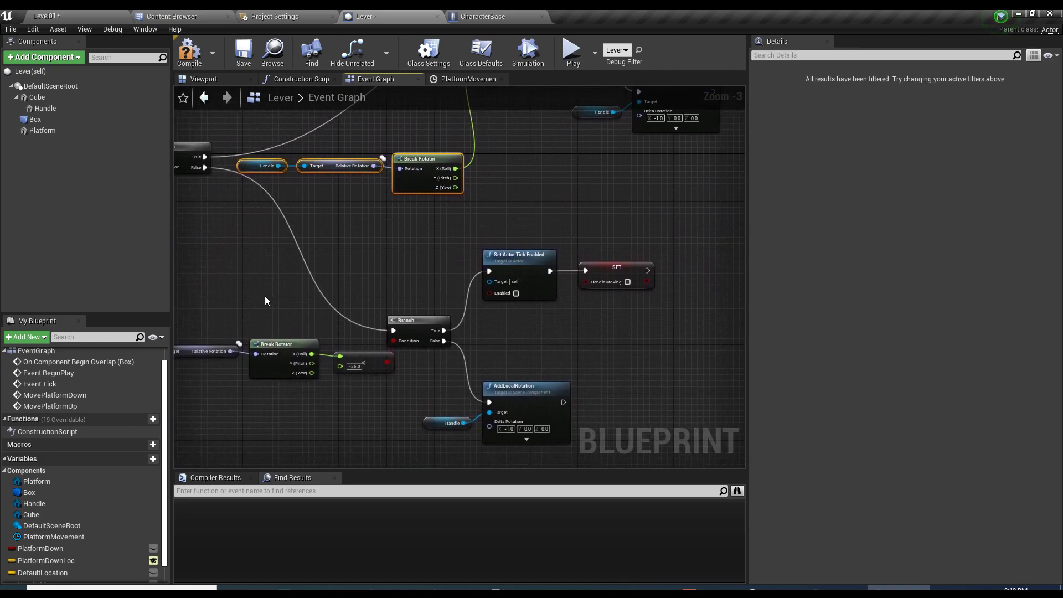
drag(213, 265, 636, 429)
drag(506, 254, 596, 248)
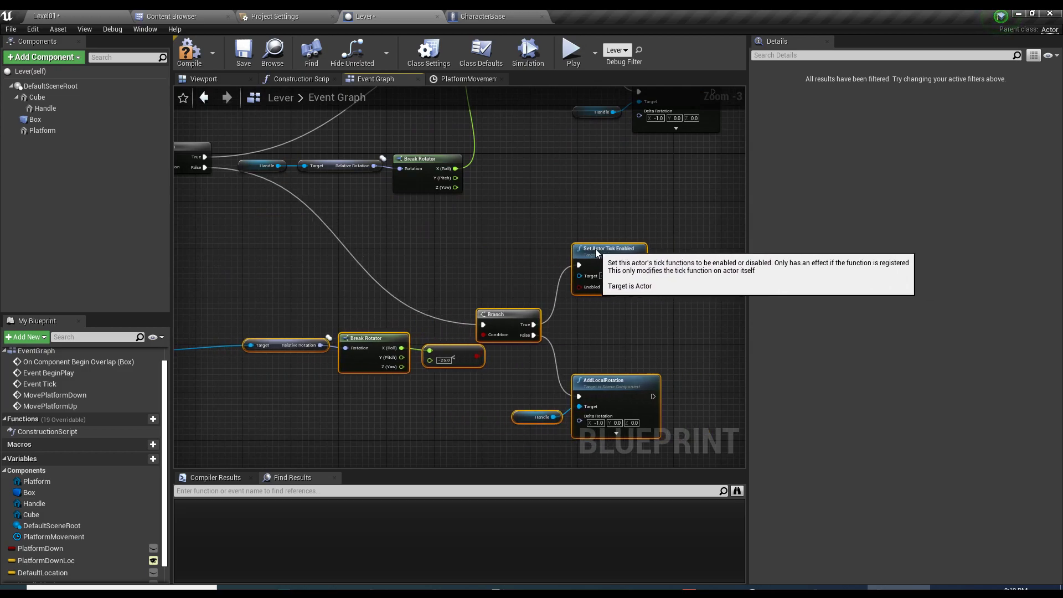
click(463, 249)
right_drag(463, 249, 494, 275)
- Feed the upper roll value into the -25.0 compare and delete the duplicate Break Rotator nodes
drag(482, 194, 460, 377)
drag(370, 389, 399, 407)
right_drag(400, 406, 474, 370)
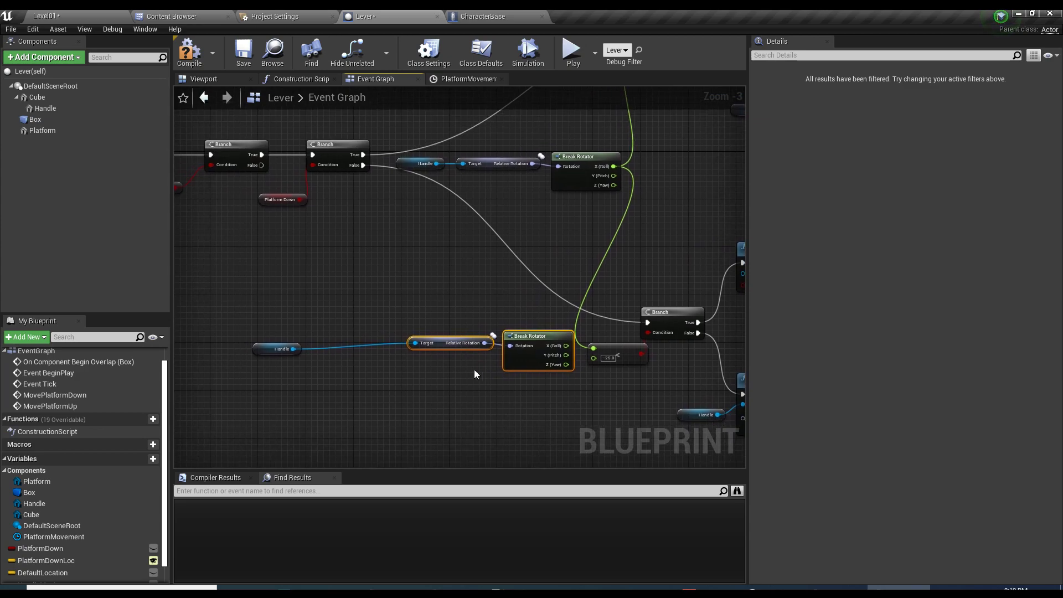
drag(230, 309, 528, 390)
key(Delete)
right_drag(528, 390, 308, 327)
- Delete the duplicated tick and rotation nodes and wire the lower Branch to the shared AddLocalRotation and Set Actor Tick Enabled
drag(412, 402, 407, 318)
right_drag(436, 283, 414, 200)
drag(520, 205, 618, 287)
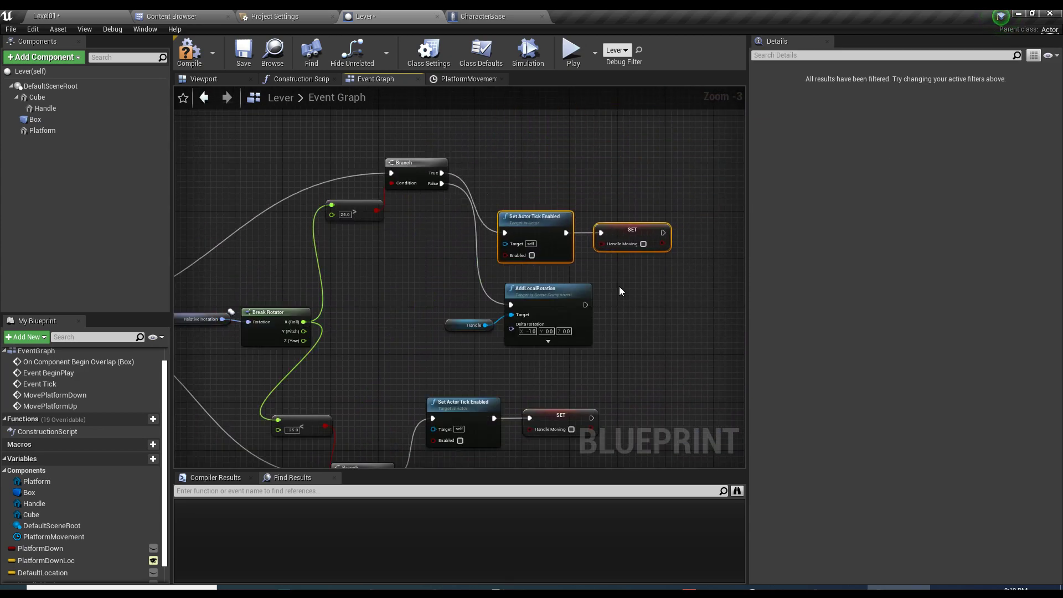
right_drag(724, 196, 609, 249)
drag(621, 244, 364, 445)
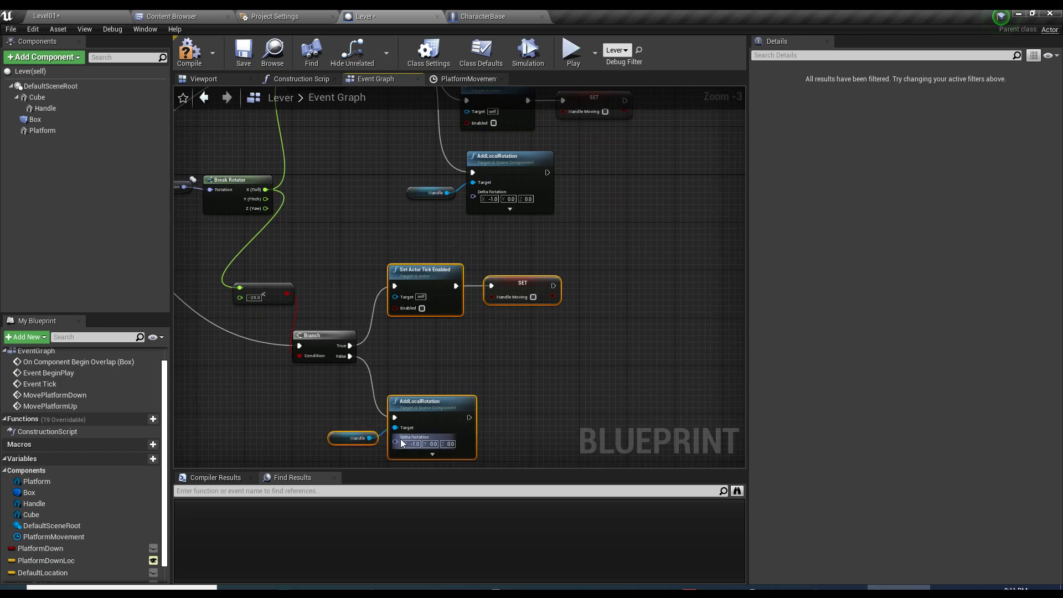
key(Delete)
right_drag(421, 169, 402, 293)
drag(402, 298, 496, 339)
drag(348, 367, 487, 247)
right_drag(487, 246, 512, 340)
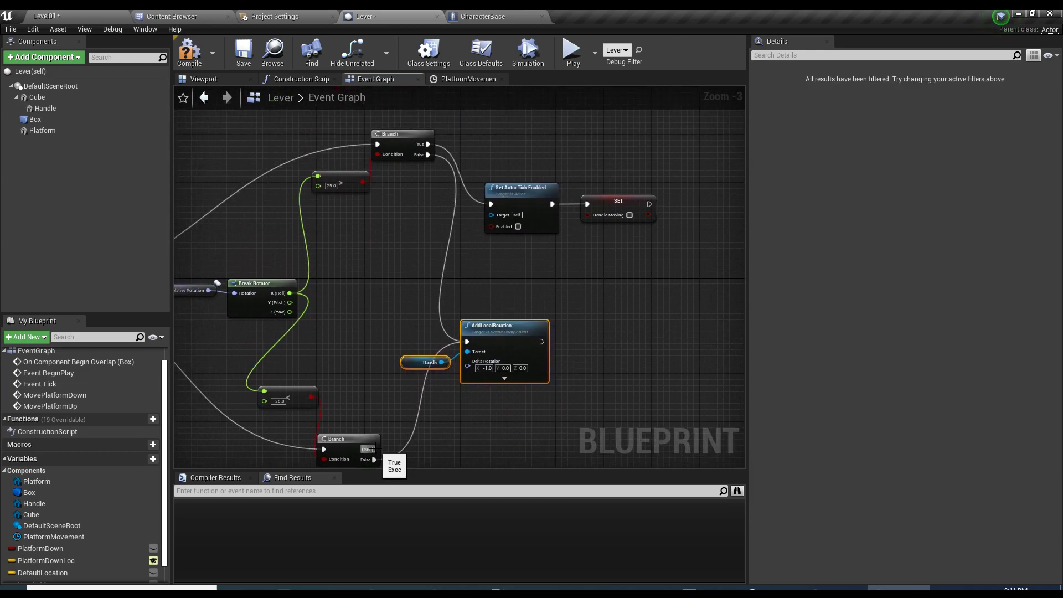
drag(374, 448, 495, 201)
- Tidy the two Branches and compare nodes, then drag a wire from AddLocalRotation's Delta Rotation
drag(404, 141, 404, 225)
drag(353, 443, 401, 293)
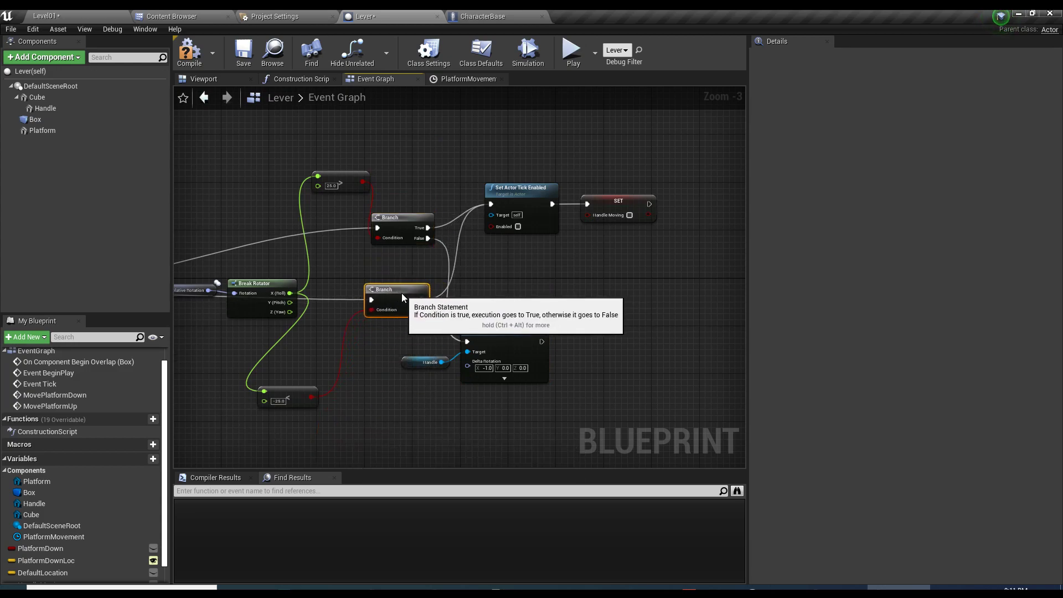
right_drag(402, 298, 576, 284)
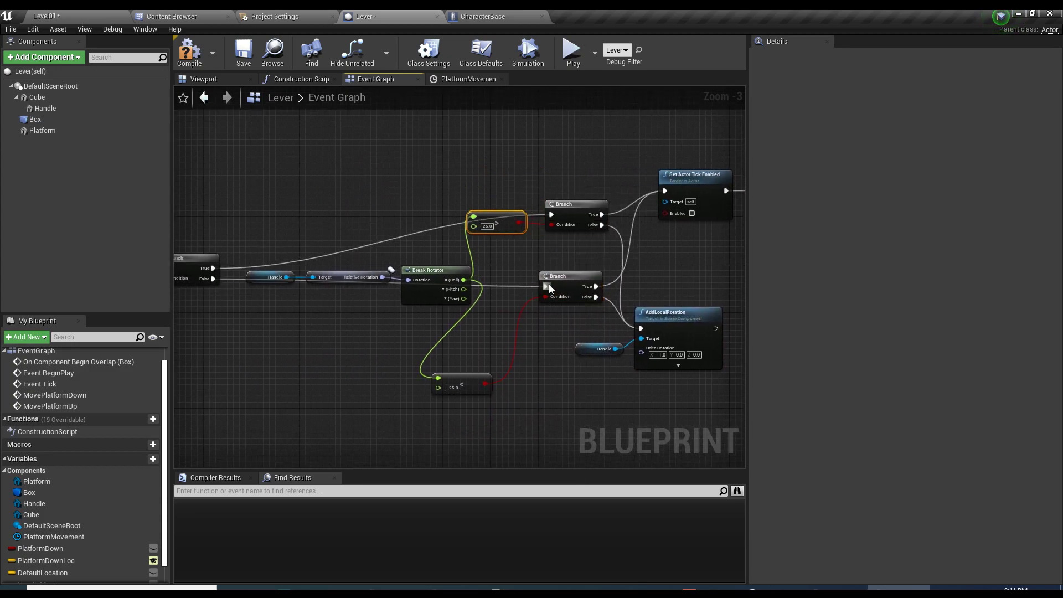
drag(549, 284, 553, 313)
drag(459, 383, 502, 347)
right_drag(388, 295, 299, 260)
right_drag(594, 285, 505, 277)
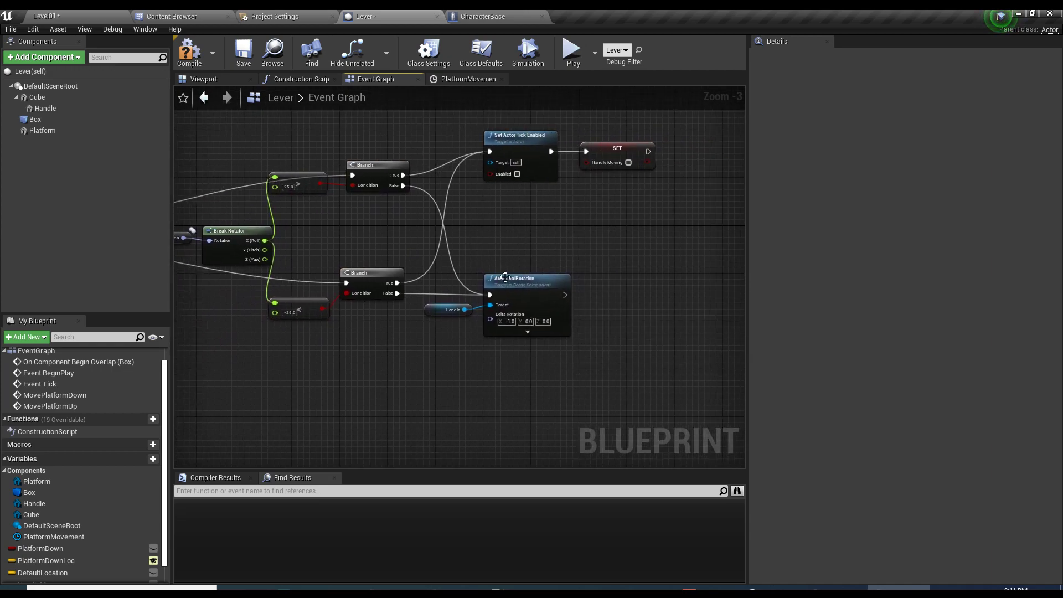
scroll(520, 310, up, 2)
right_drag(518, 393, 606, 334)
scroll(572, 366, down, 1)
drag(623, 287, 491, 344)
- Add a Select node on Platform Down giving Delta Rotation X -1.0 when false, 1.0 when true
text(select)
click(532, 237)
right_drag(492, 344, 664, 332)
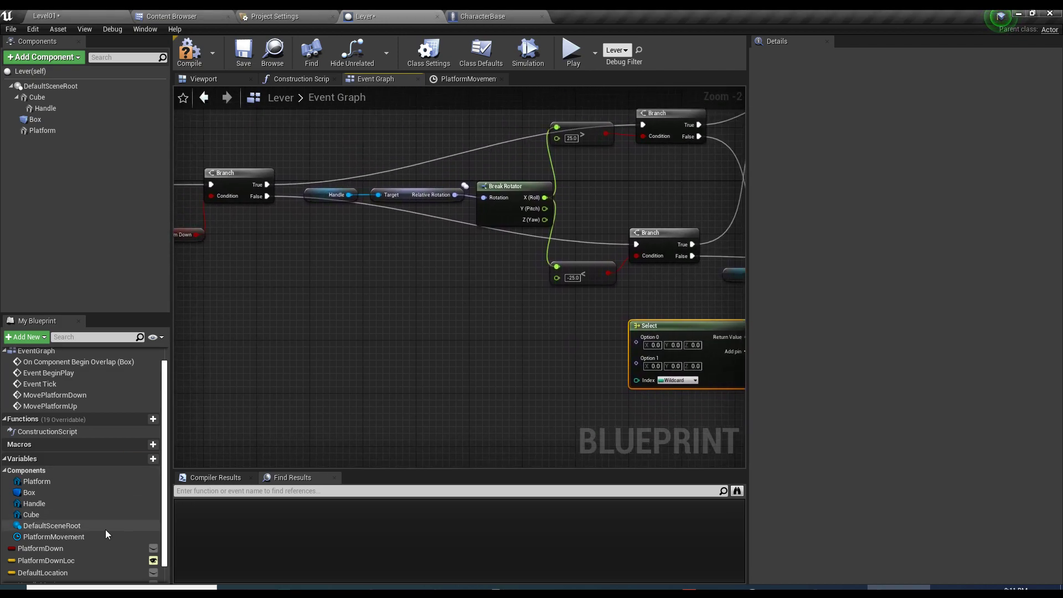
drag(49, 548, 641, 384)
click(510, 361)
right_drag(636, 387, 487, 404)
drag(337, 378, 397, 404)
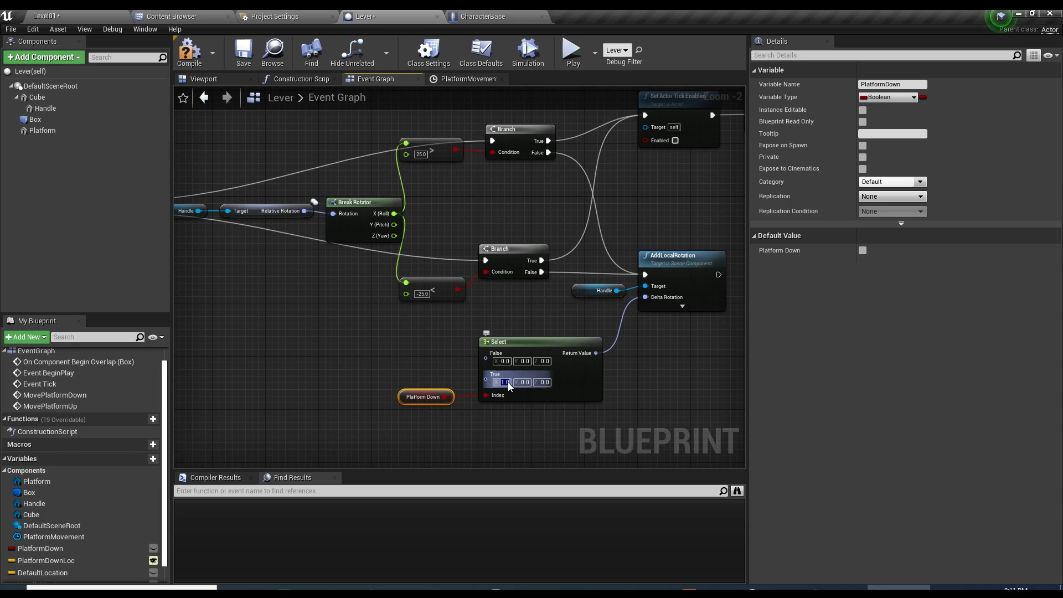
click(604, 410)
scroll(604, 410, up, 2)
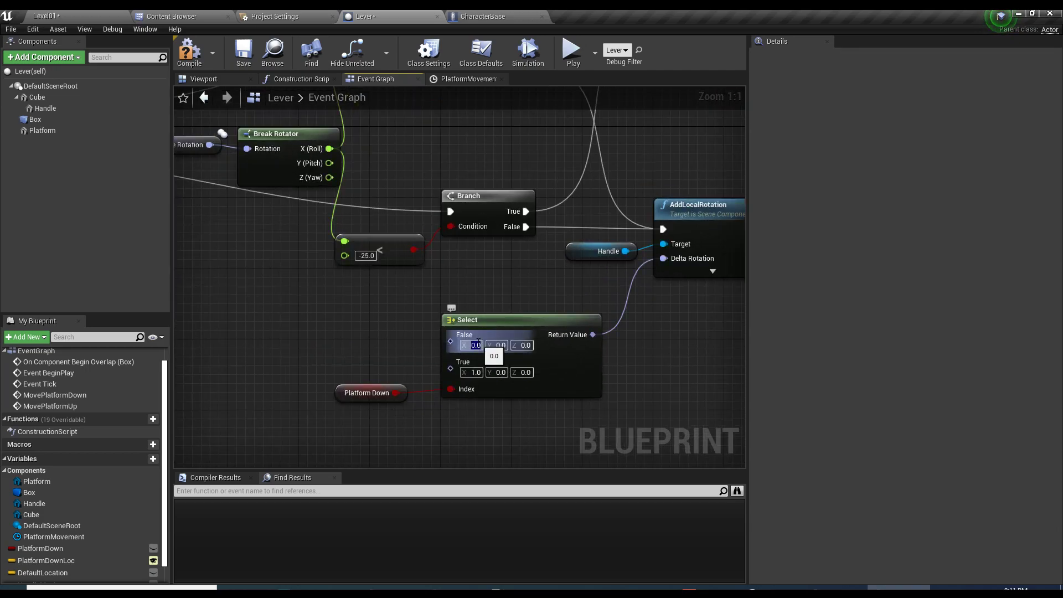
scroll(280, 368, down, 2)
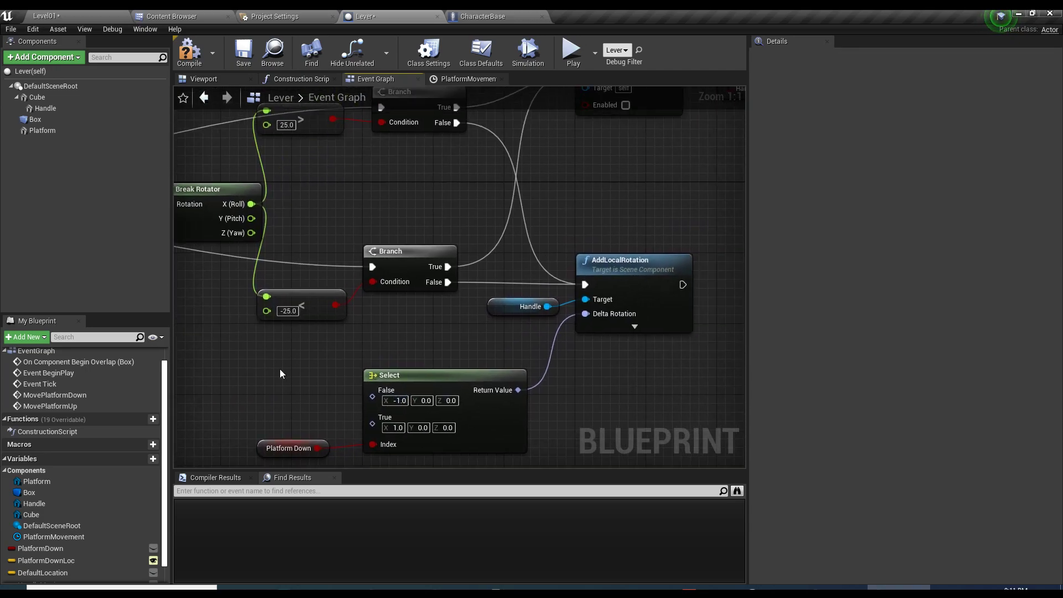
- Nudge the greater-than and less-than compares and the upper Branch into alignment
drag(280, 369, 481, 258)
scroll(480, 258, down, 1)
scroll(711, 279, down, 2)
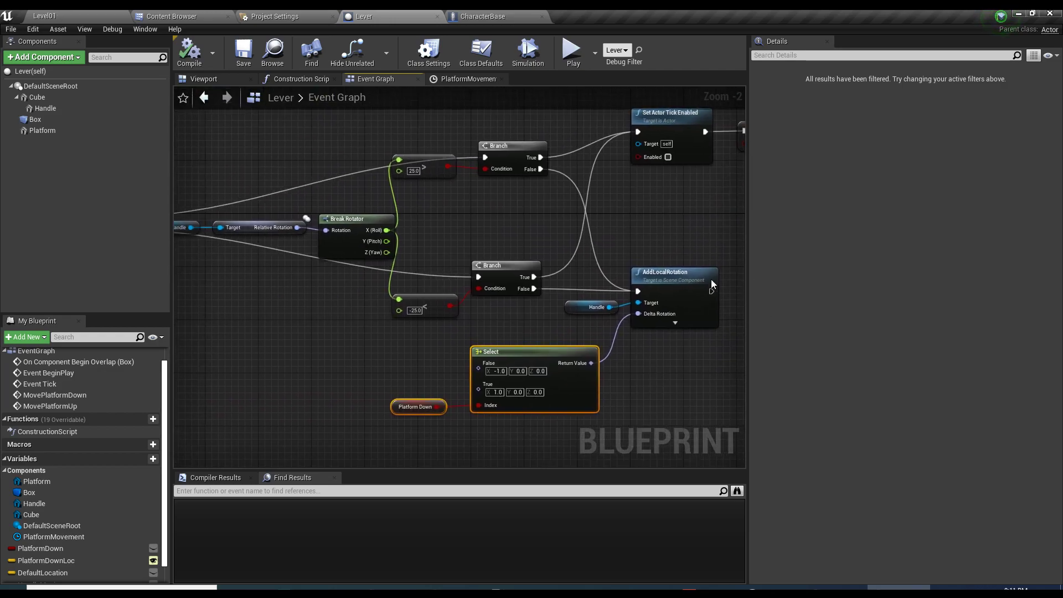
drag(279, 163, 626, 353)
click(306, 307)
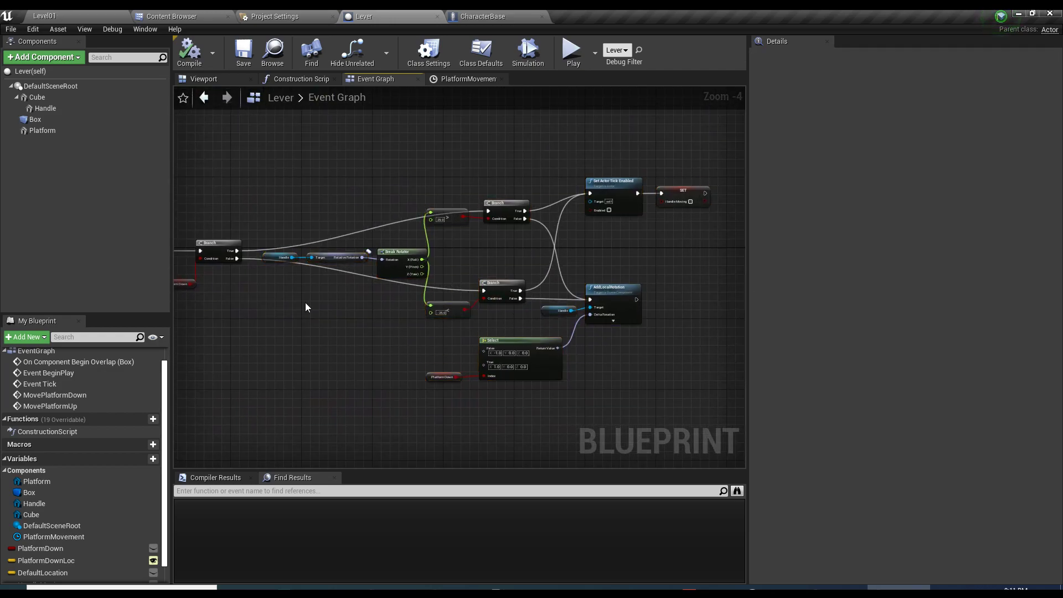
drag(453, 210, 457, 228)
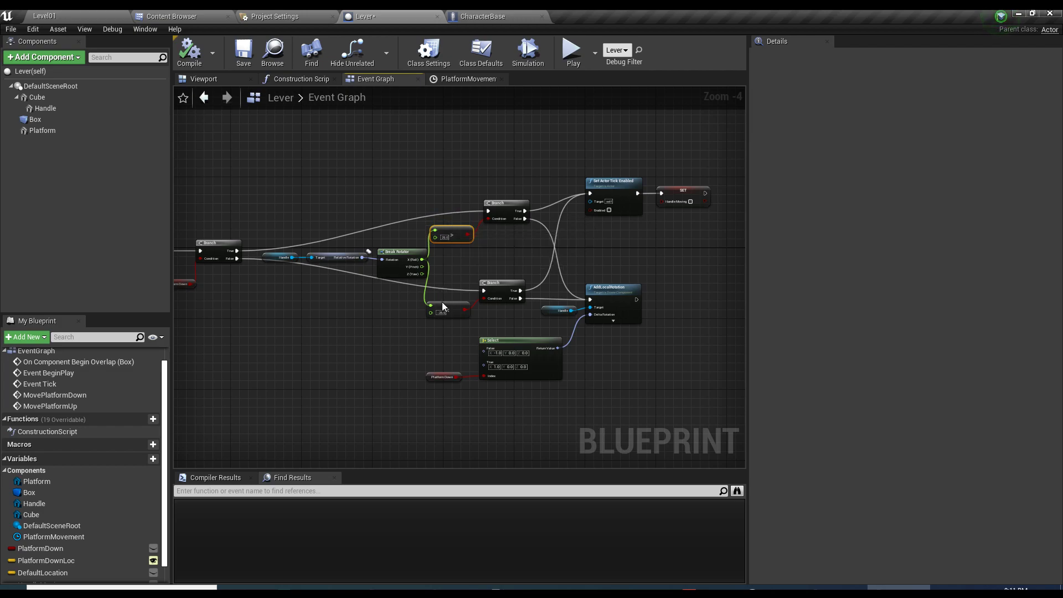
drag(442, 301, 441, 297)
drag(505, 206, 501, 206)
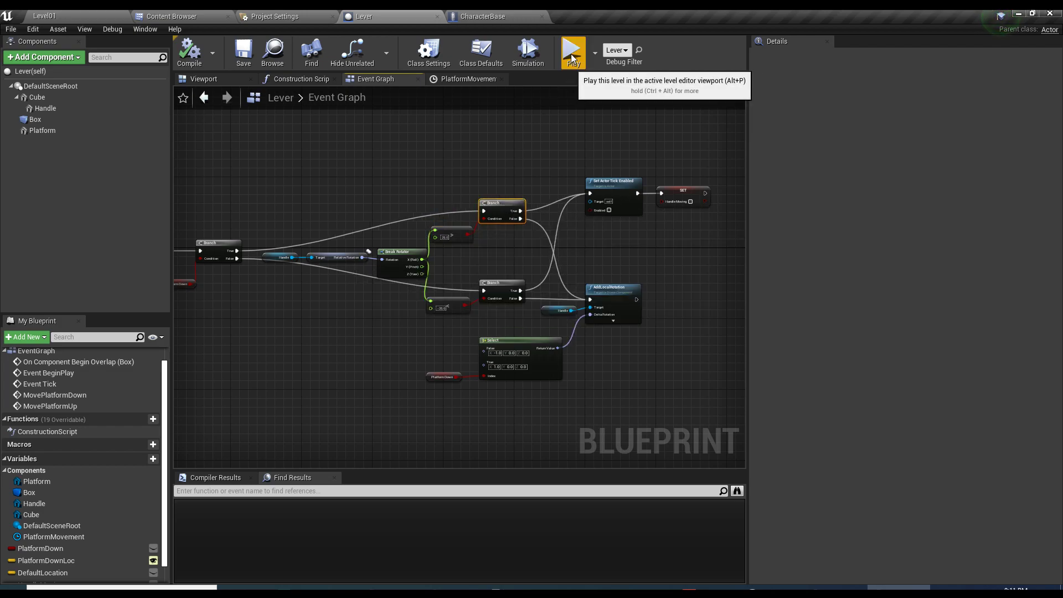
- Play the level to watch the lever lower the platform, then review the Set Actor Tick Enabled node
click(572, 57)
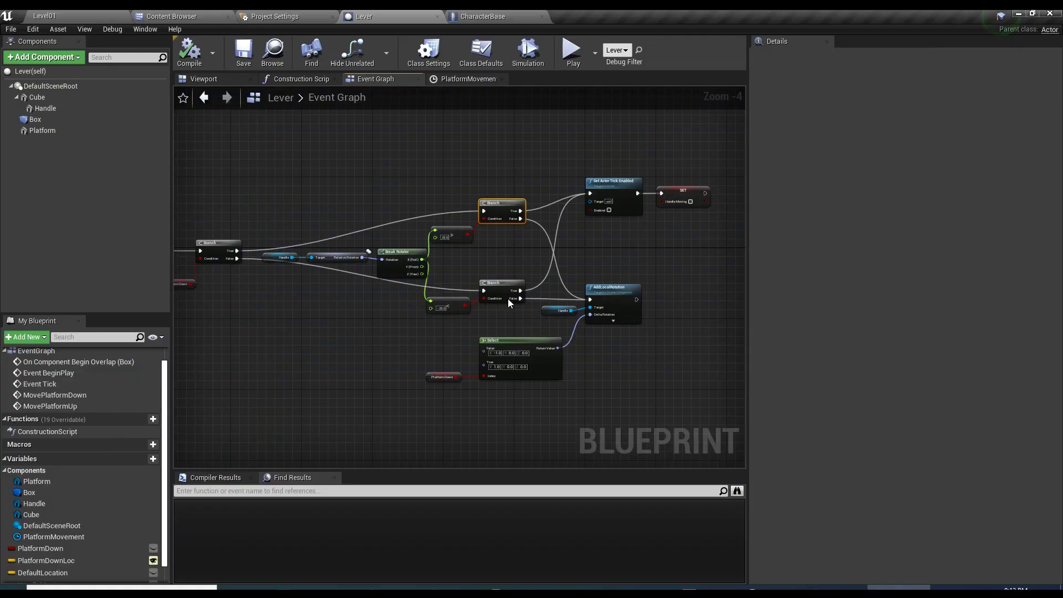
right_drag(507, 297, 460, 278)
click(348, 225)
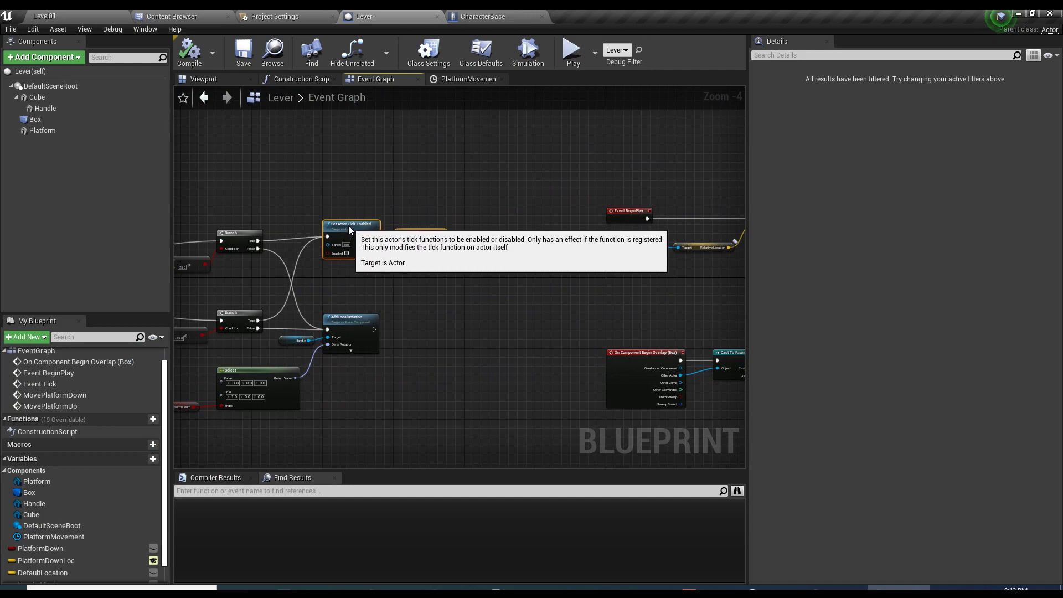
- Shift the timeline and platform movement nodes right to make room, then save the Lever blueprint
right_drag(347, 225, 336, 218)
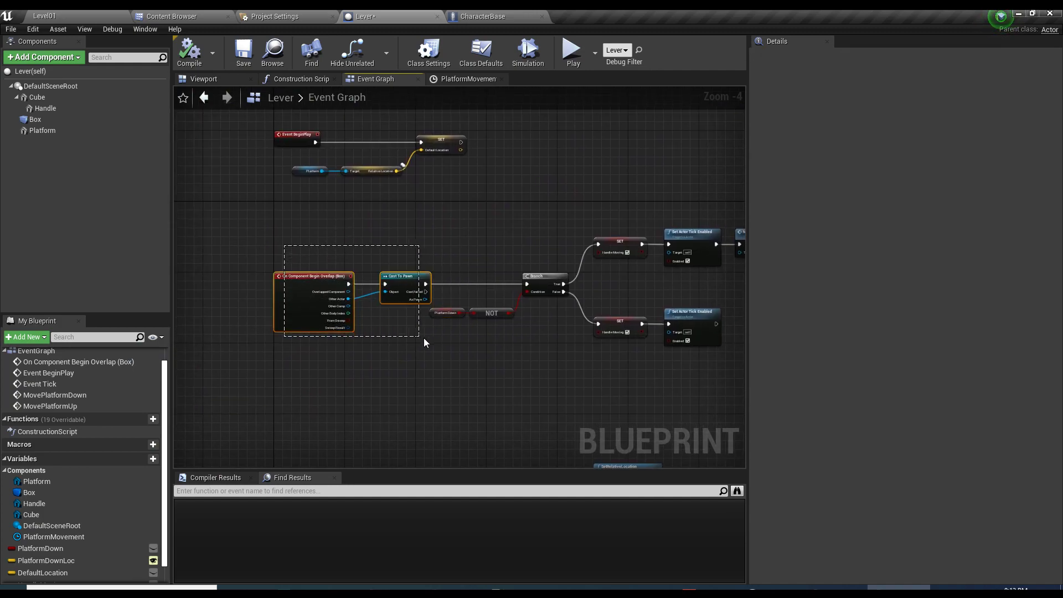
drag(423, 342, 423, 342)
drag(454, 283, 504, 319)
right_drag(503, 311, 454, 232)
drag(294, 304, 714, 399)
drag(354, 296, 436, 292)
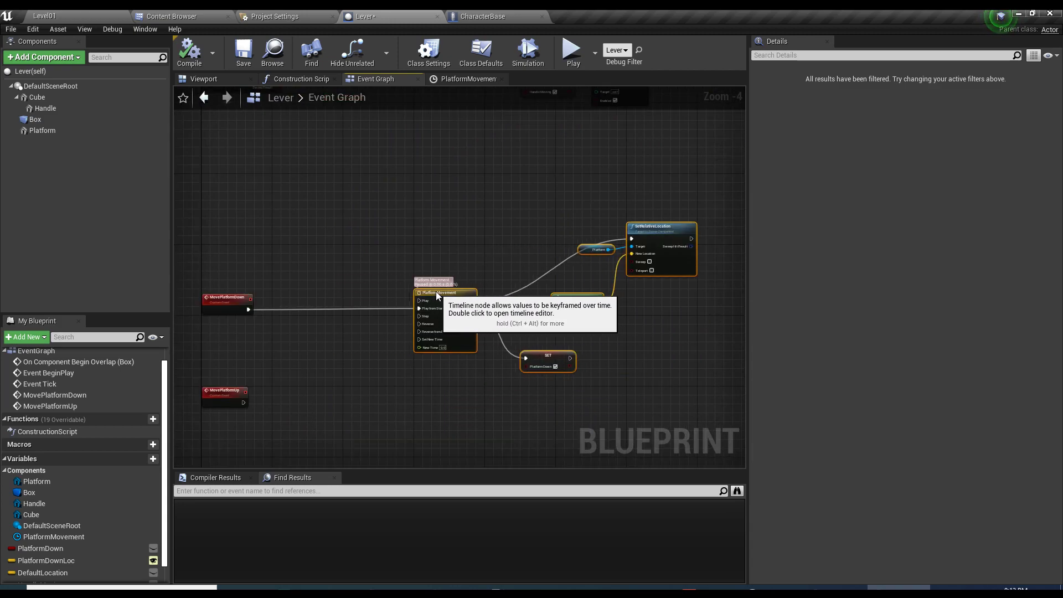
right_drag(436, 291, 409, 330)
key(ctrl+s)
scroll(200, 224, up, 2)
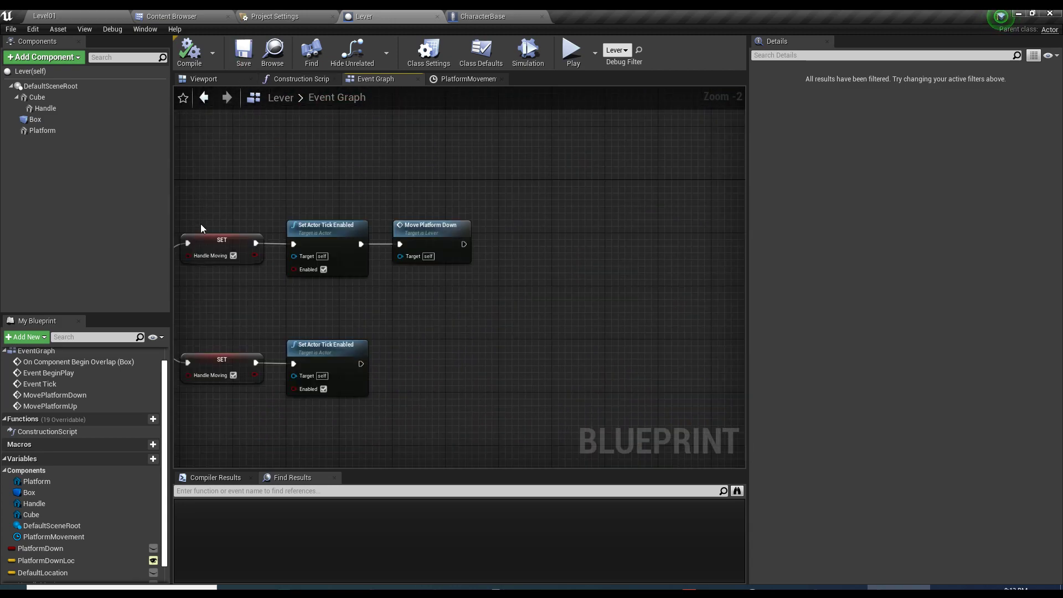
scroll(81, 543, down, 1)
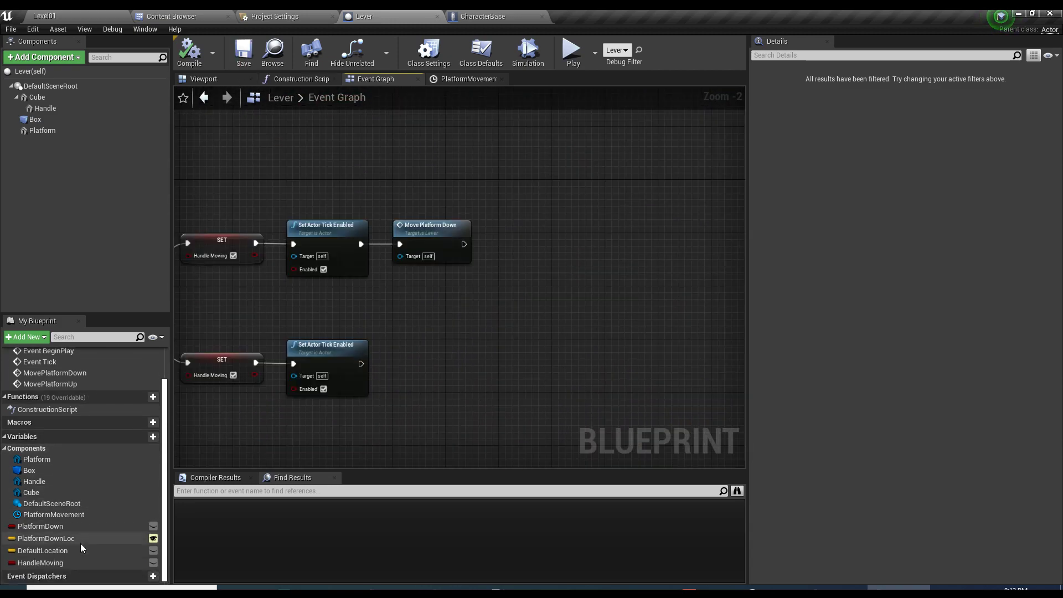
- Add a new Boolean variable named PlatformMoving and save
click(149, 437)
text(Platfo)
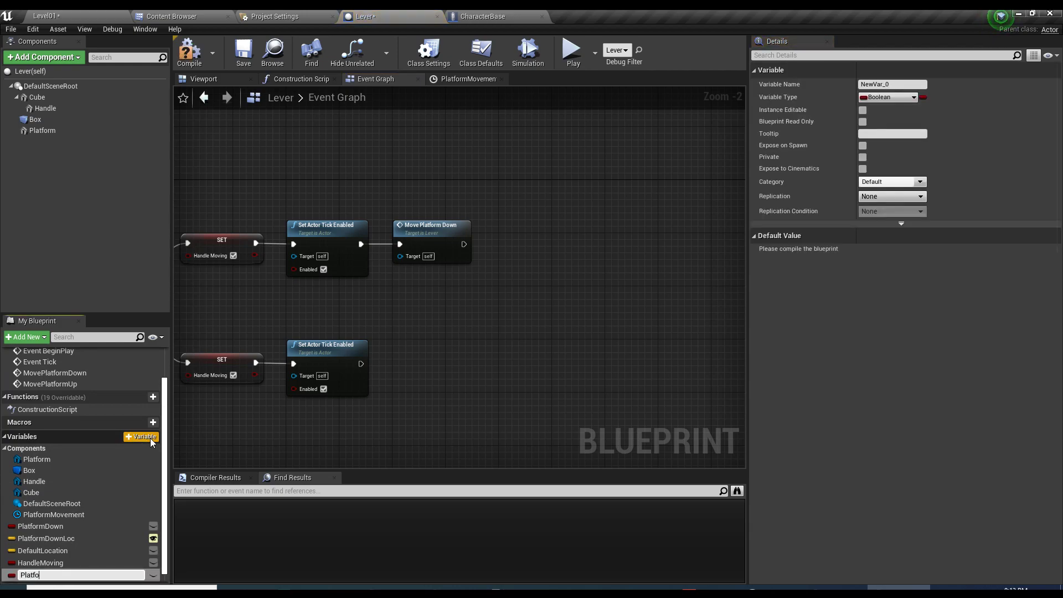
text(rmMoving)
key(Return)
key(ctrl+s)
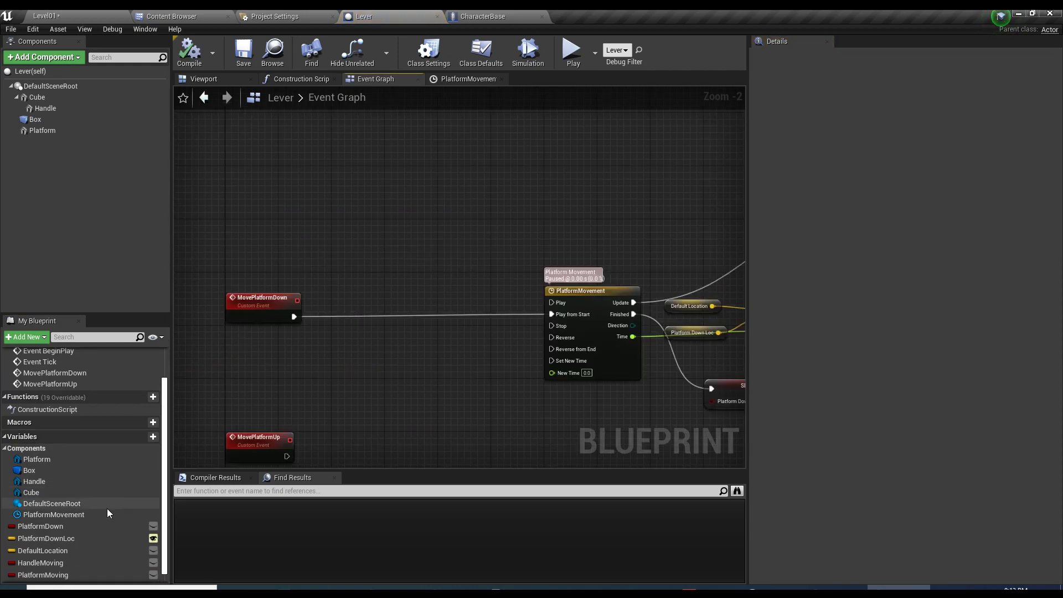
- Route MovePlatformDown through a Branch whose Condition is NOT PlatformMoving
drag(42, 575, 340, 357)
click(313, 358)
text(not)
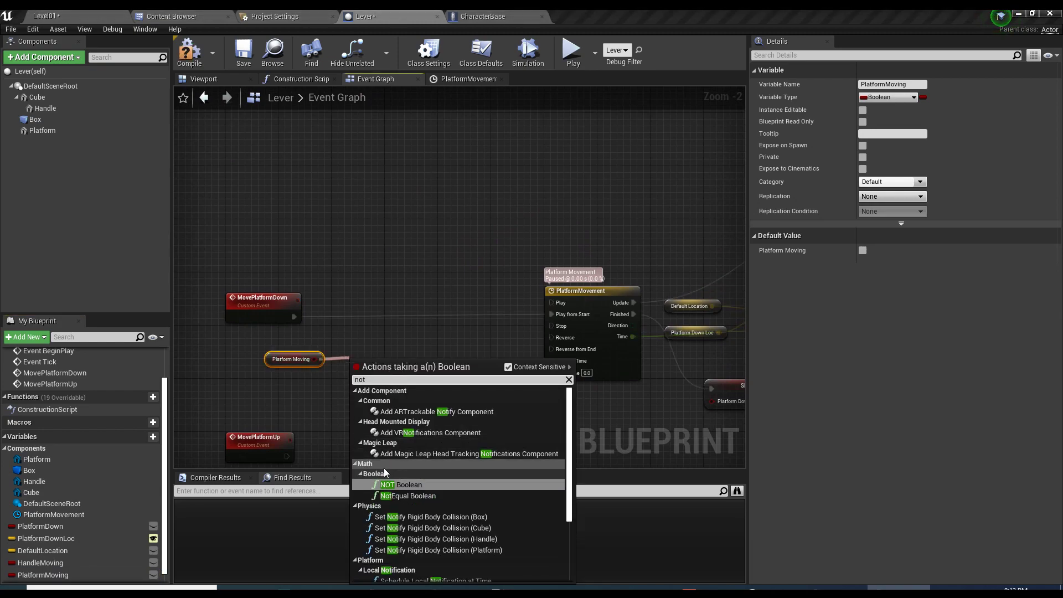
key(Return)
click(395, 324)
drag(381, 351, 403, 350)
drag(281, 308, 404, 338)
drag(417, 331, 405, 300)
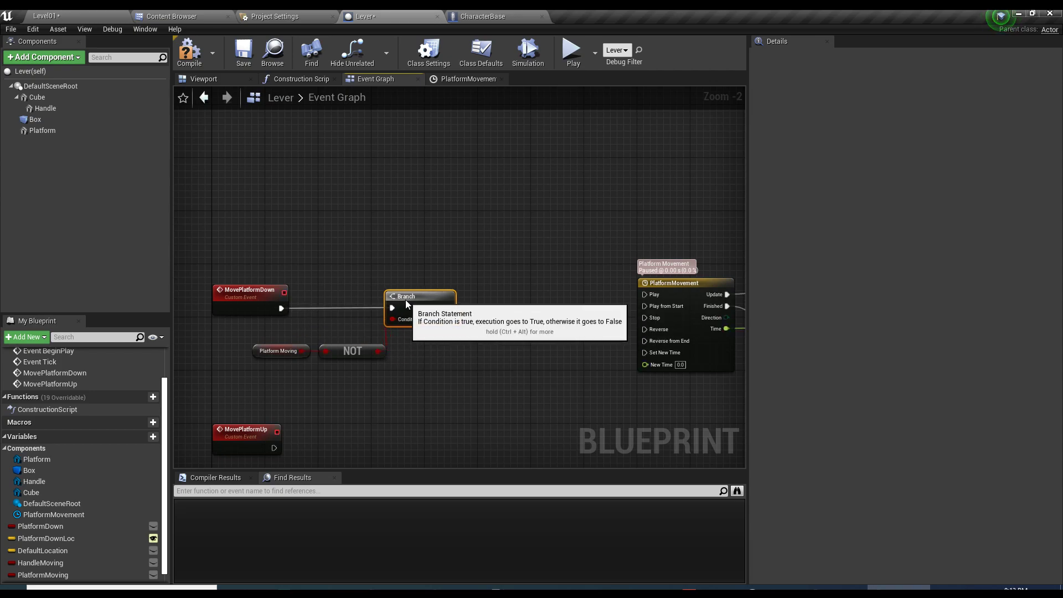
- Arrange the MovePlatformDown event, Branch and PlatformMoving/NOT nodes to make room
scroll(405, 300, down, 1)
right_drag(406, 300, 363, 416)
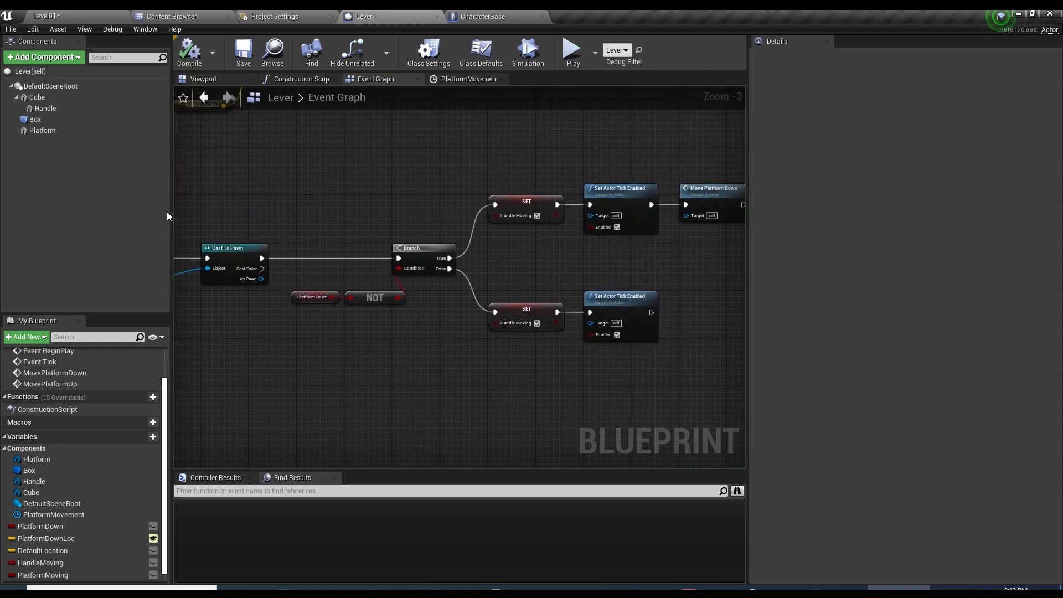
drag(354, 172, 606, 268)
double_click(595, 224)
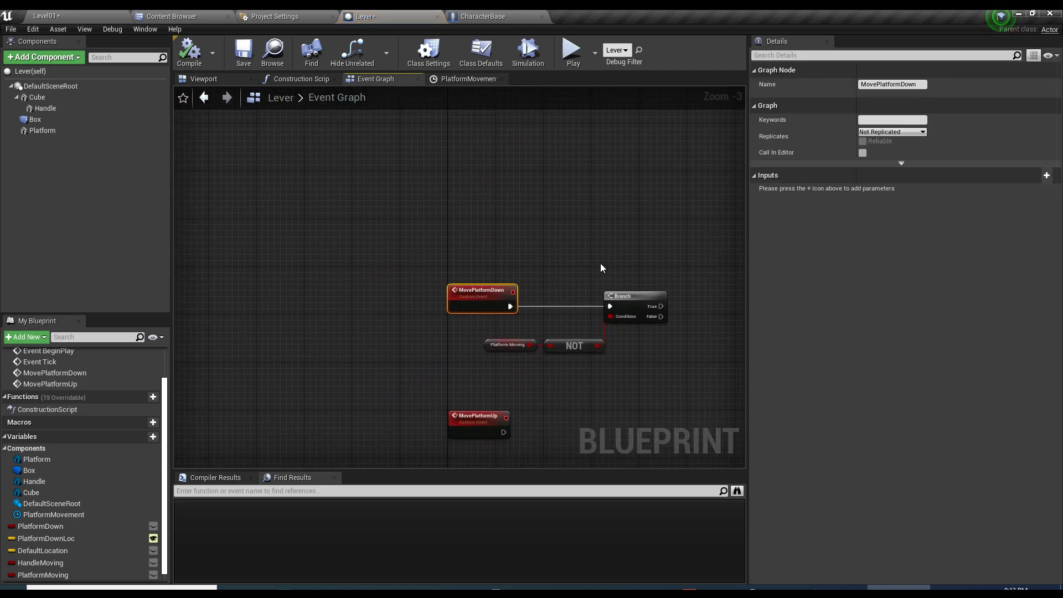
right_drag(602, 267, 362, 276)
drag(235, 338, 334, 376)
right_drag(321, 363, 306, 436)
click(224, 372)
drag(303, 418, 231, 437)
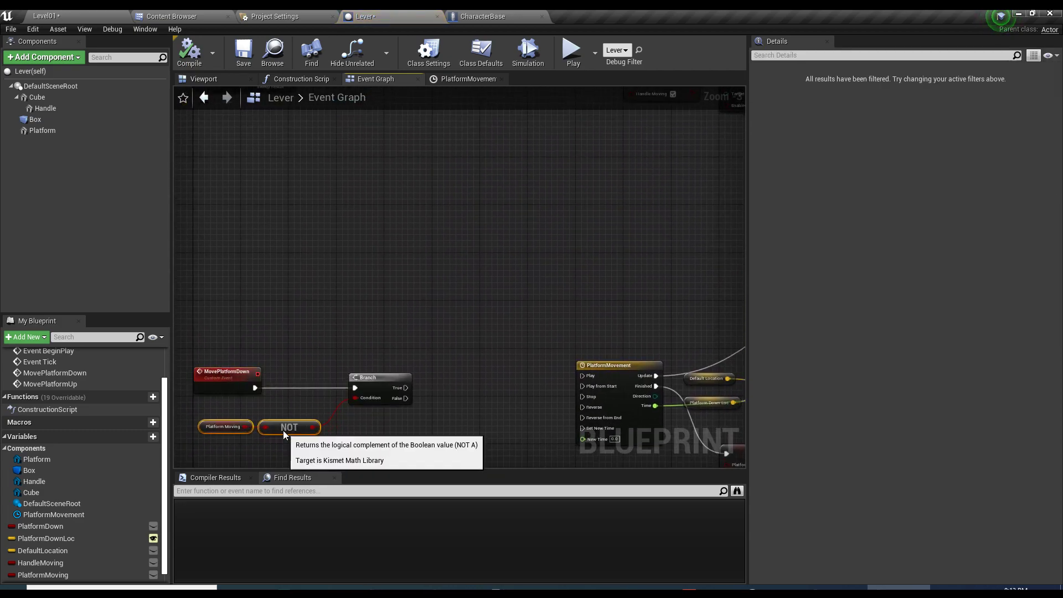
right_drag(284, 430, 377, 390)
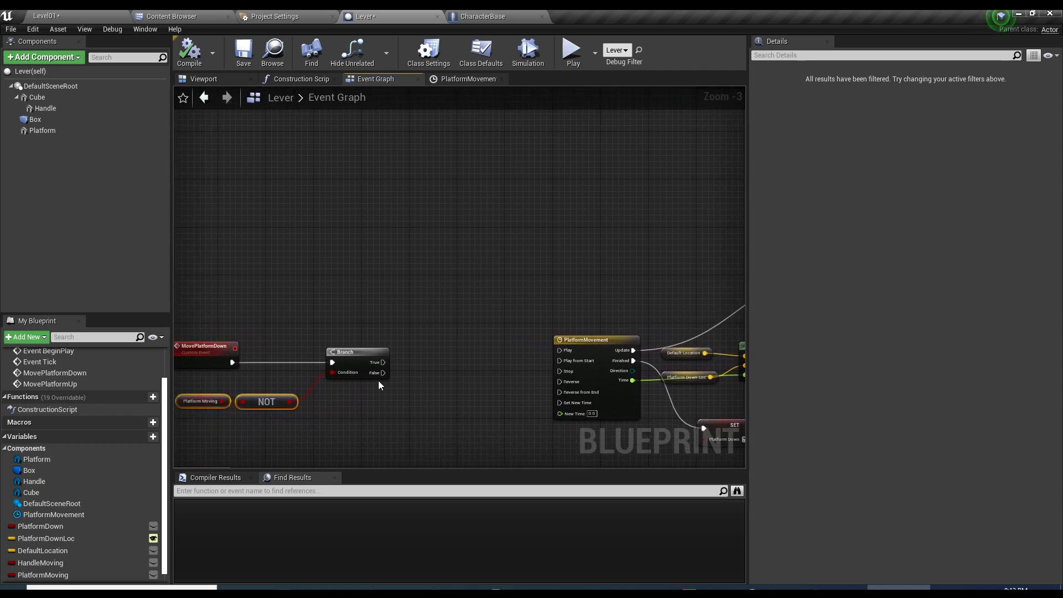
- Set PlatformMoving to true after Branch True, feeding the timeline's Play from Start
drag(42, 574, 353, 415)
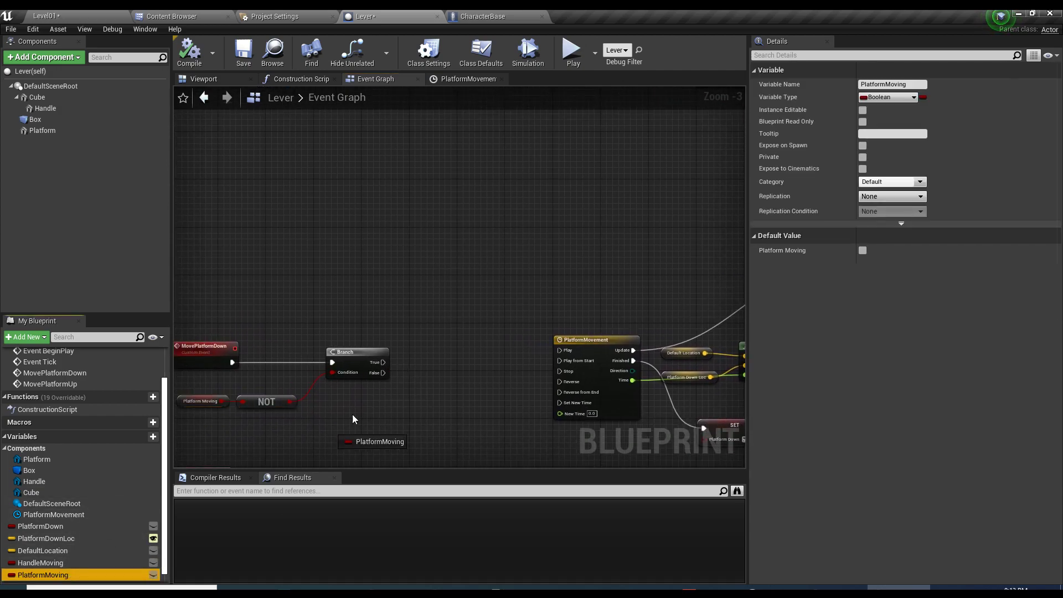
drag(412, 342, 422, 362)
click(437, 374)
click(467, 373)
drag(487, 362, 559, 360)
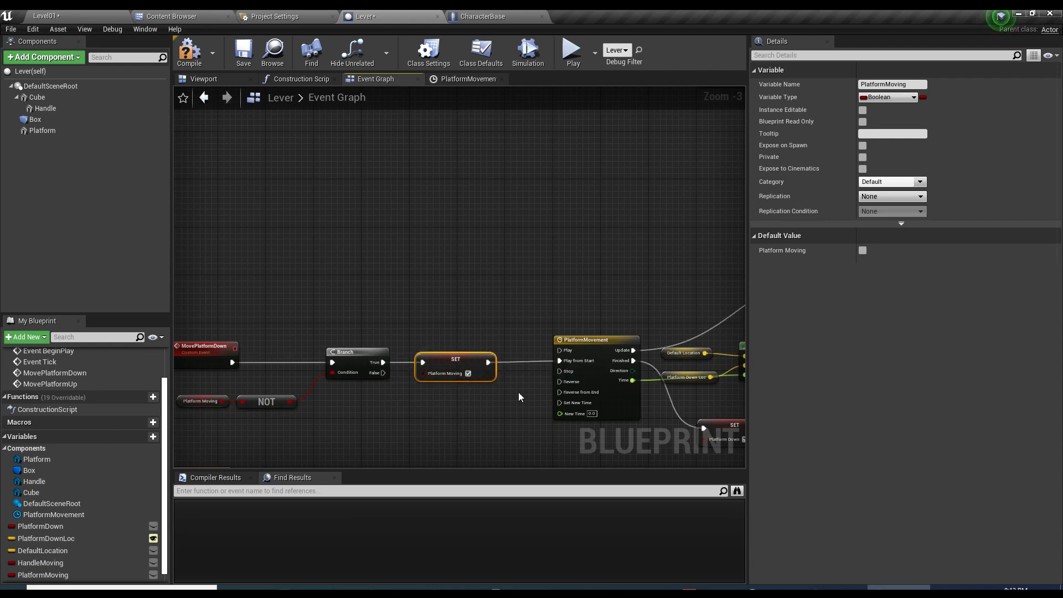
right_drag(602, 381, 438, 330)
right_drag(366, 322, 346, 327)
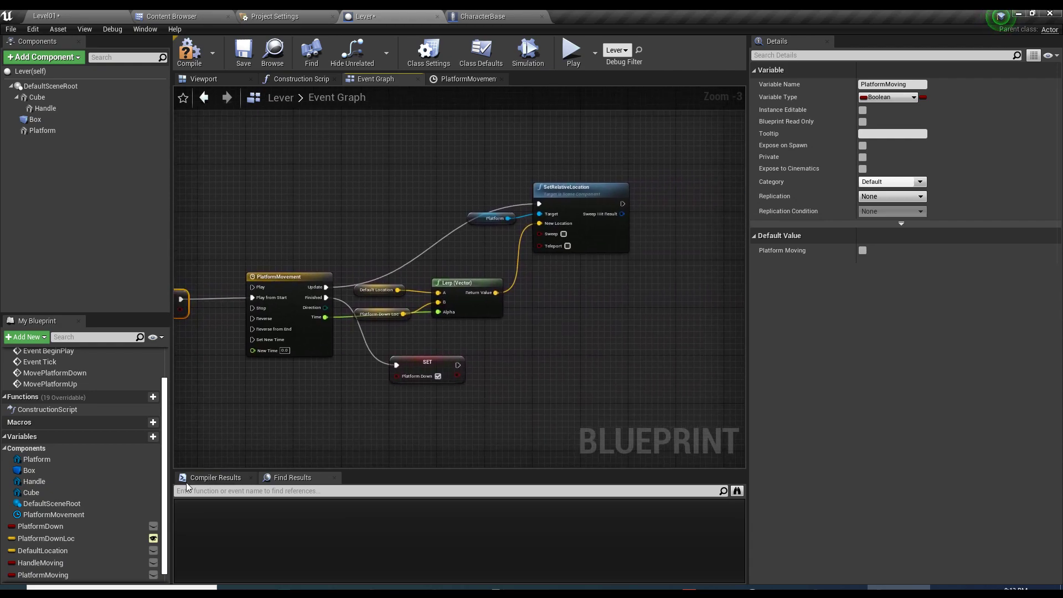
- Set PlatformMoving back to false after the timeline finishes, then compile and save
drag(43, 575, 514, 372)
click(531, 371)
key(Escape)
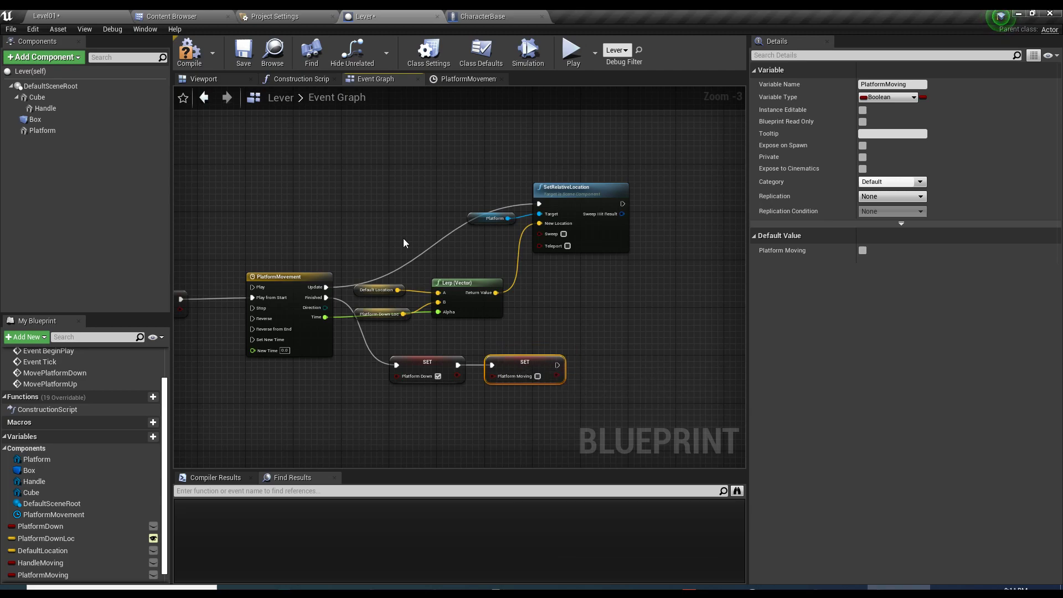
click(186, 64)
click(244, 53)
right_drag(232, 315, 404, 314)
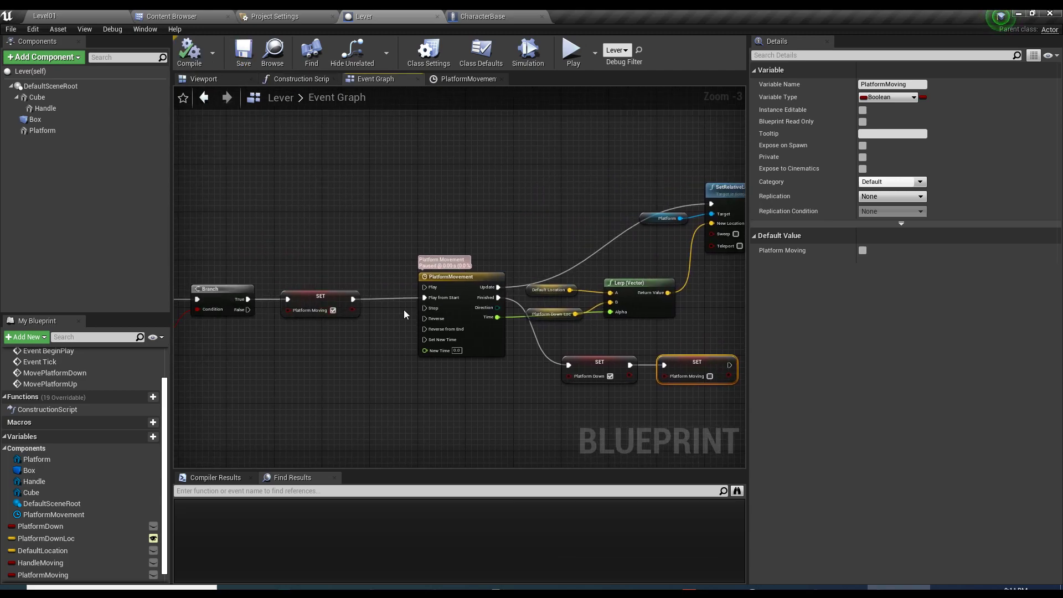
- Play the level and walk the blue character into the lever to flip it
click(565, 47)
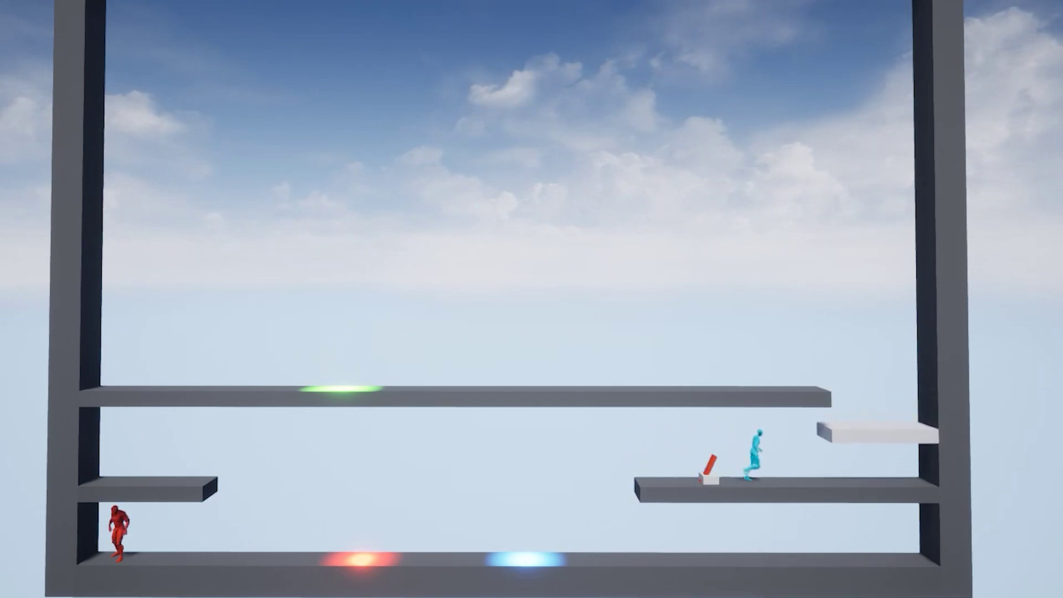
key(a)
key(e)
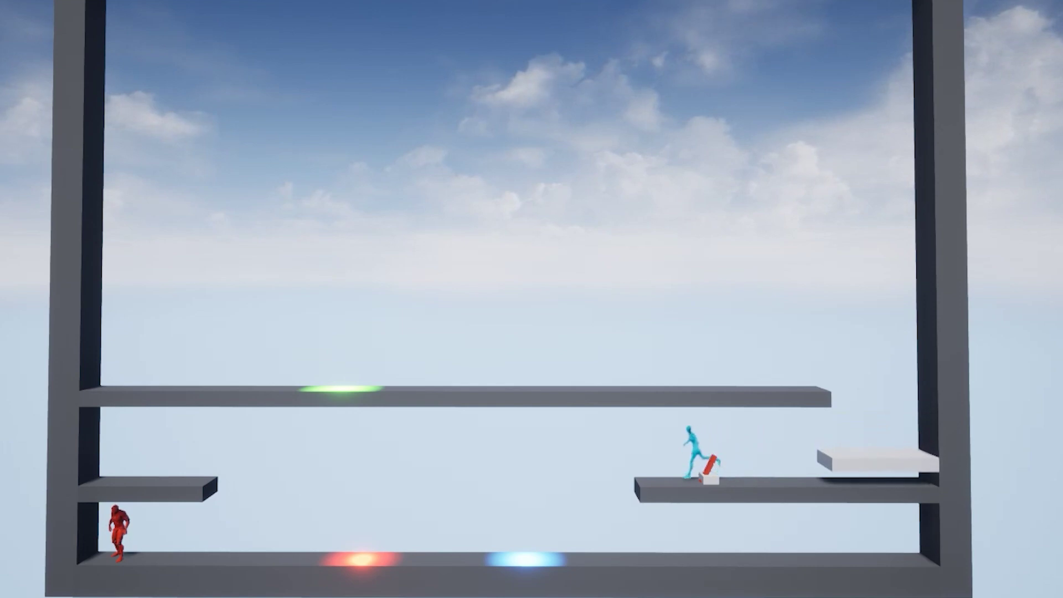
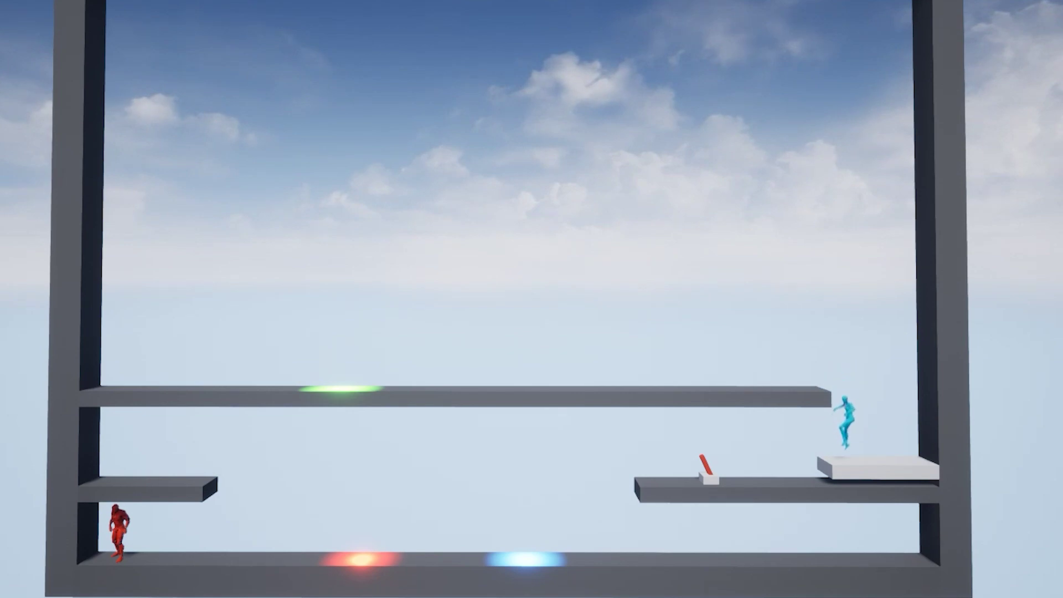
- Exit full-screen play to get back to the windowed game preview
key(Escape)
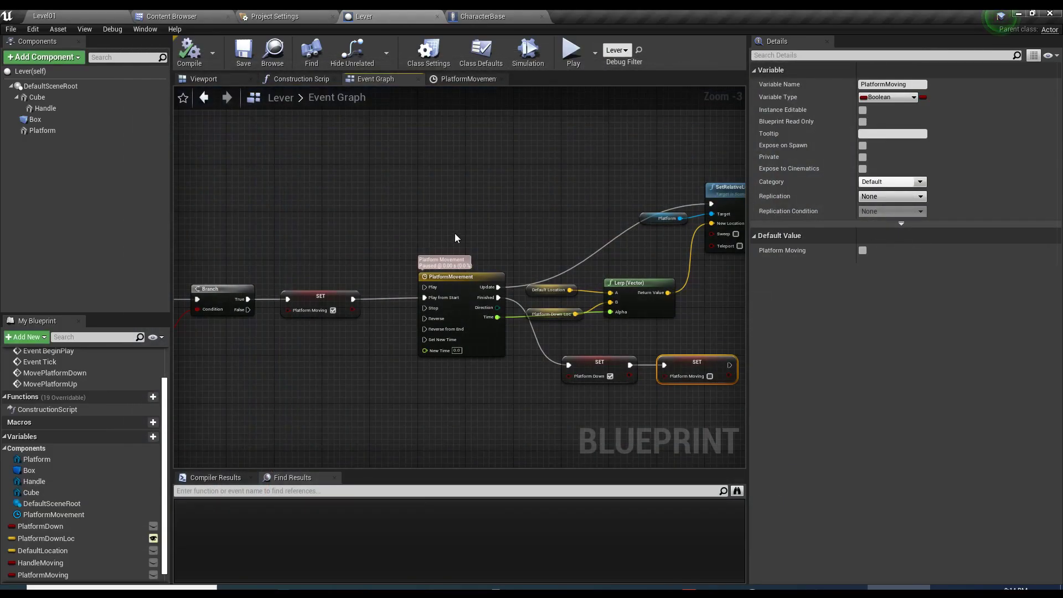
- Copy the Branch, NOT and SET Platform Moving nodes and paste them beside MovePlatformUp
right_drag(453, 234, 502, 150)
scroll(384, 287, down, 2)
scroll(307, 359, up, 4)
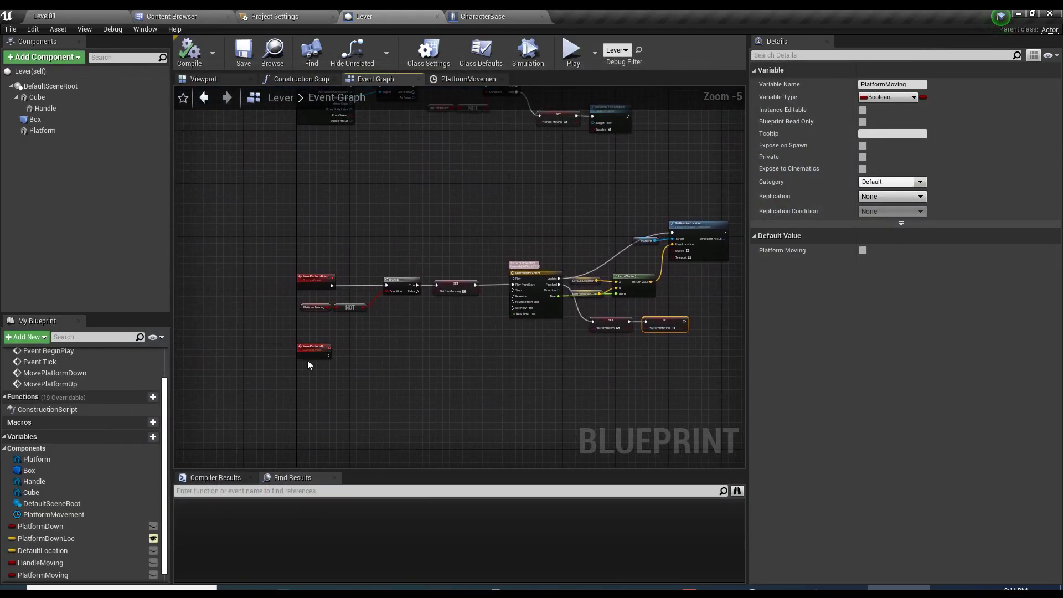
drag(316, 341, 315, 401)
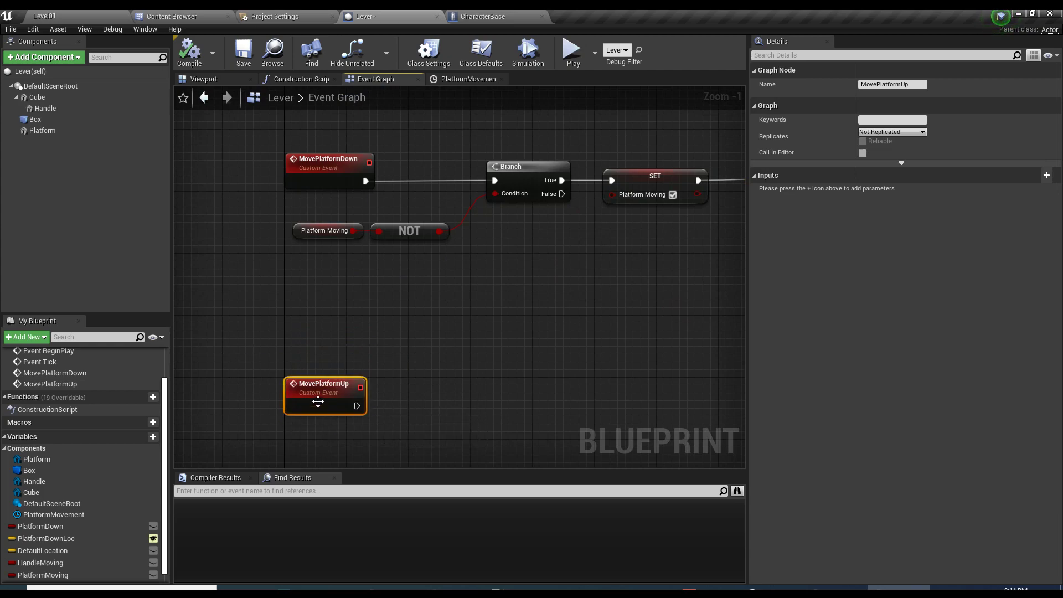
click(506, 337)
right_drag(507, 306, 473, 306)
drag(211, 208, 510, 233)
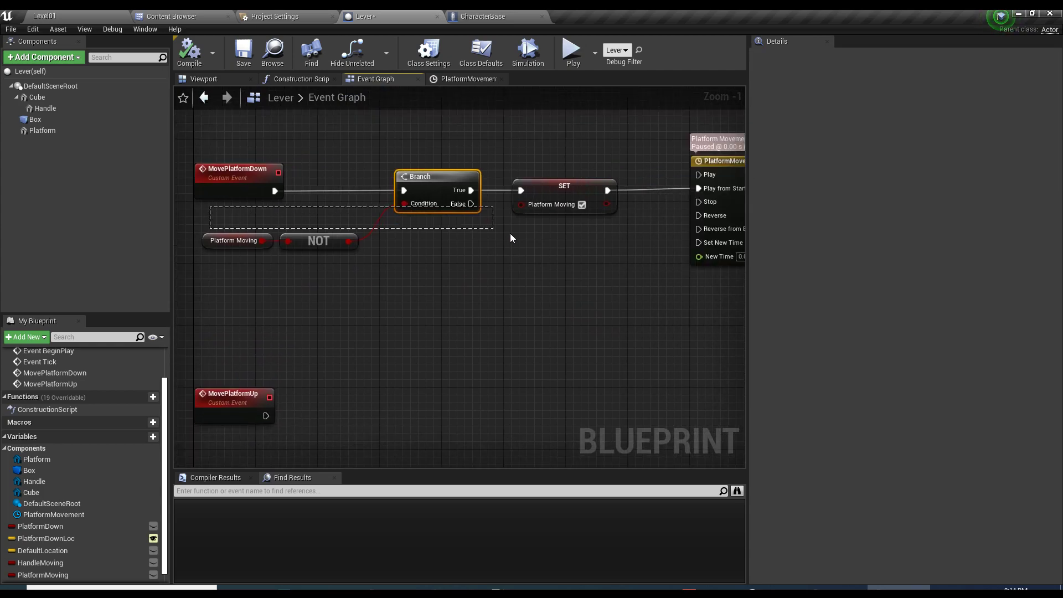
right_drag(509, 233, 510, 166)
key(ctrl+c)
key(ctrl+v)
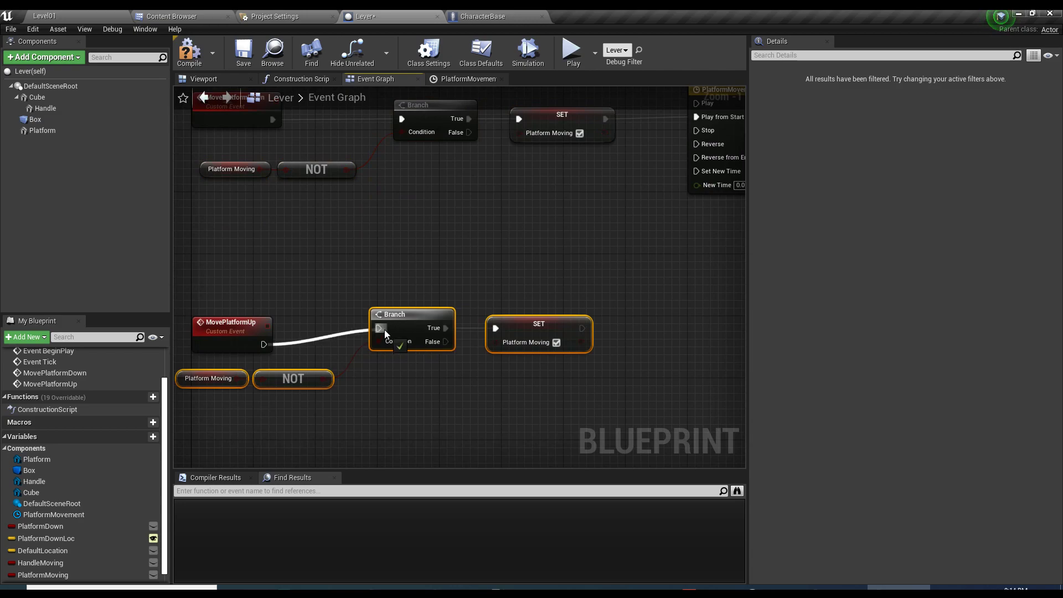
- Wire MovePlatformUp into the new Branch and have the second Set Actor Tick Enabled call Move Platform Up
drag(384, 330, 417, 341)
drag(464, 316, 505, 310)
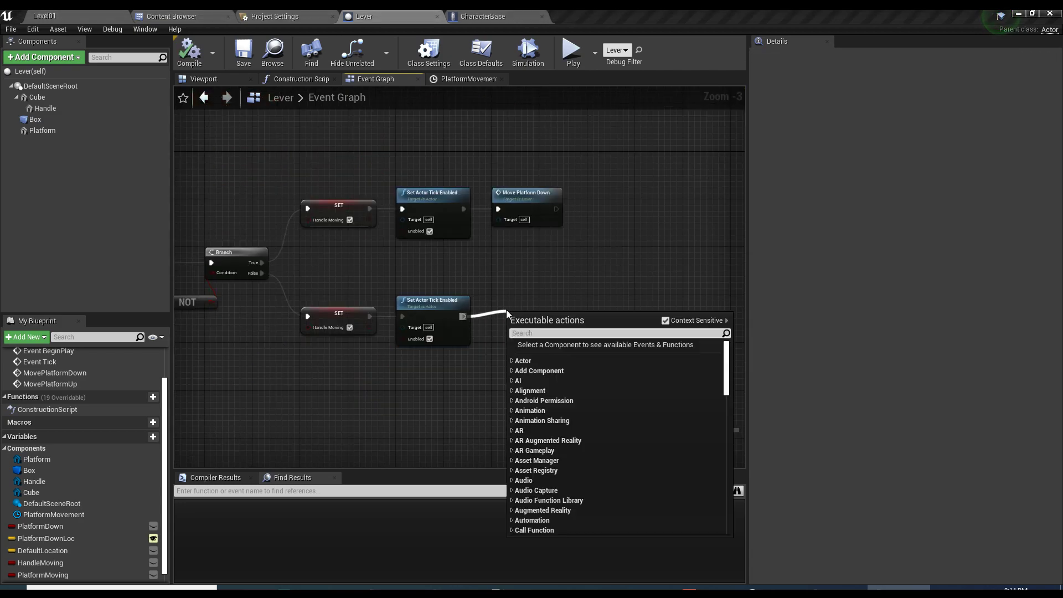
text(movepla)
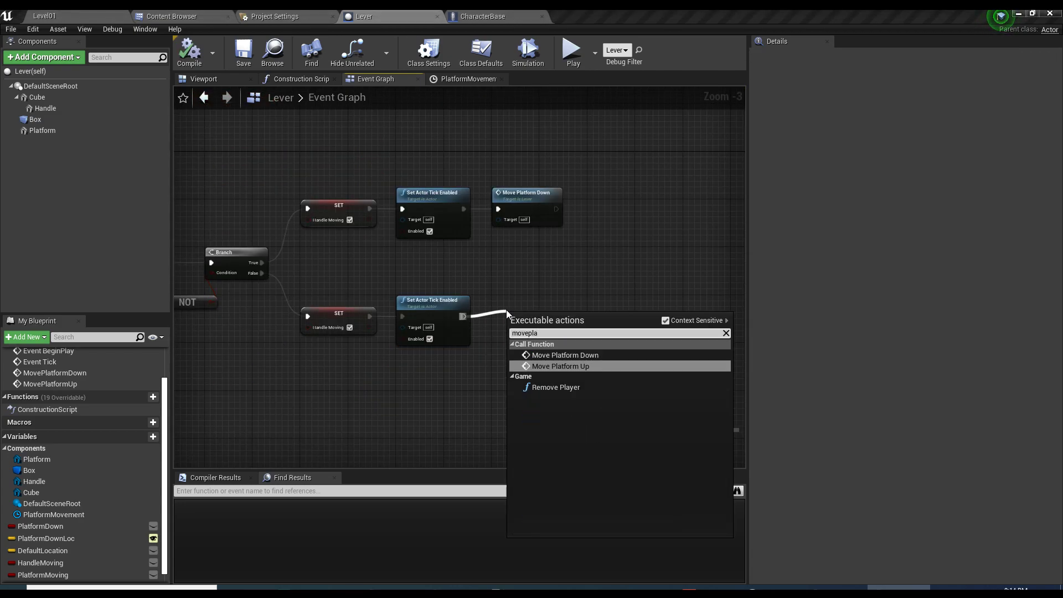
click(574, 366)
right_drag(518, 310, 694, 265)
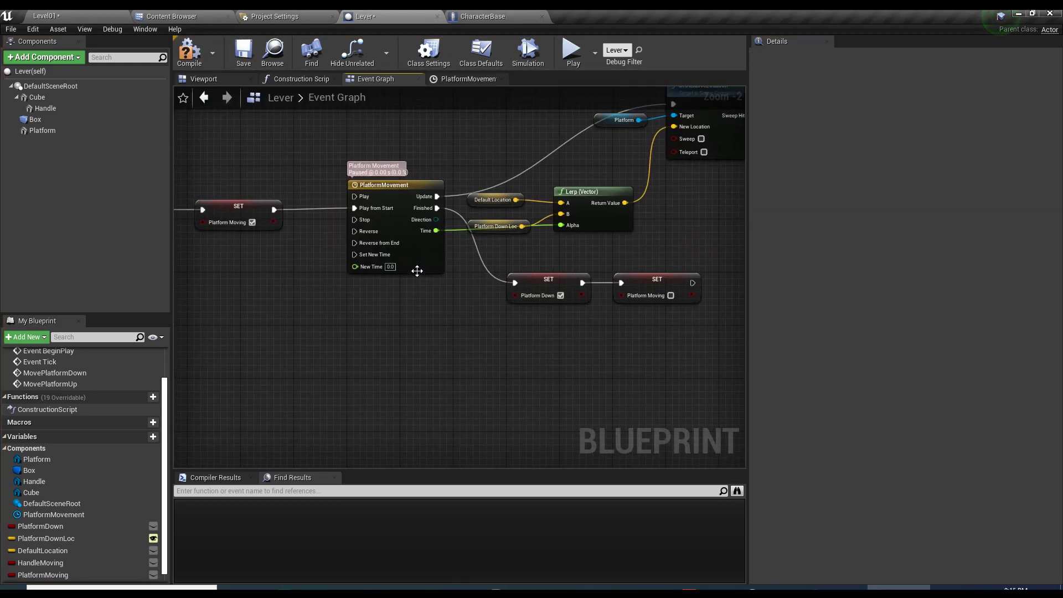
- Duplicate the PlatformMovement timeline below the original and wire the lower SET to its Play from Start
click(462, 242)
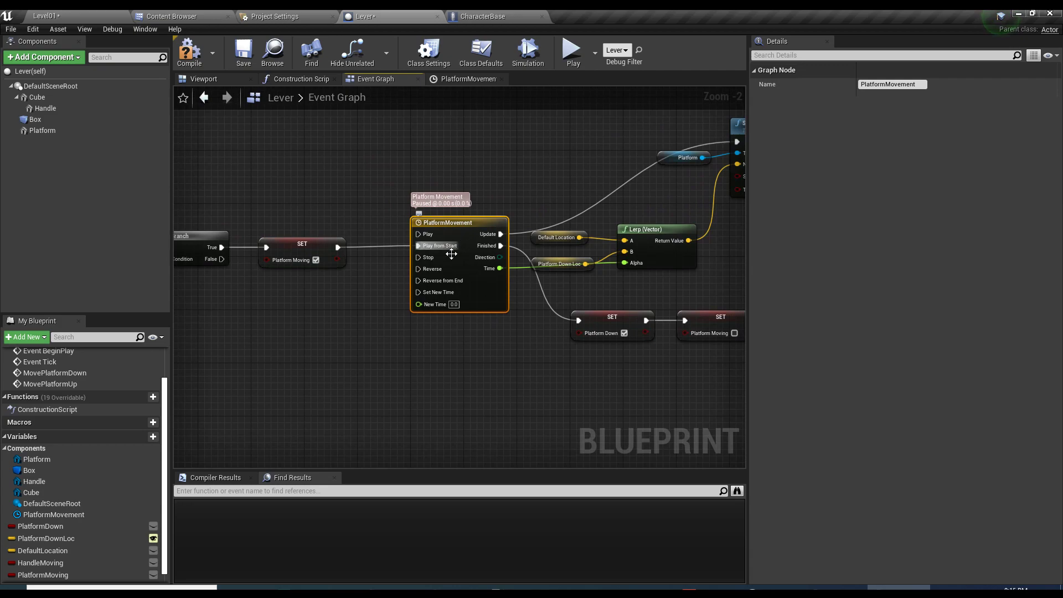
right_drag(489, 330, 488, 244)
drag(418, 217, 398, 327)
click(490, 289)
right_drag(490, 294, 420, 346)
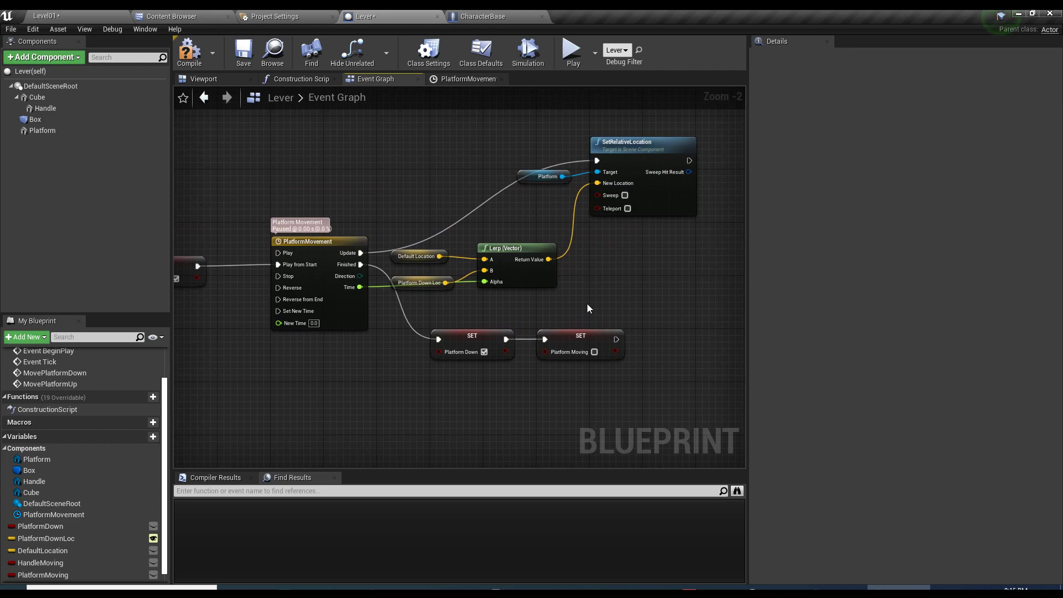
drag(716, 124, 313, 364)
right_drag(313, 364, 427, 233)
click(452, 188)
right_drag(440, 317, 450, 282)
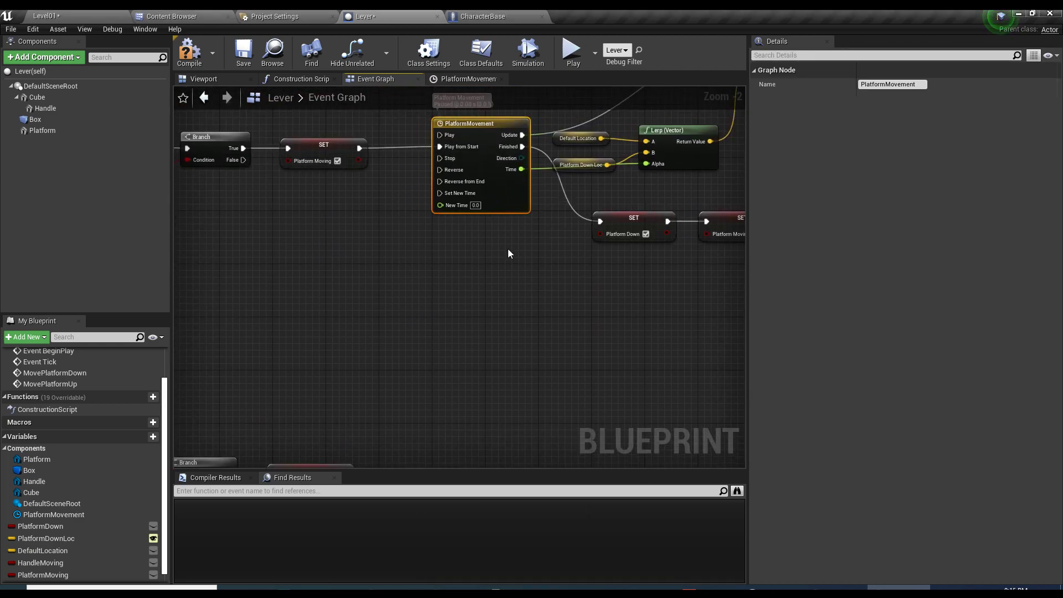
key(ctrl+c)
key(ctrl+v)
drag(553, 267, 491, 315)
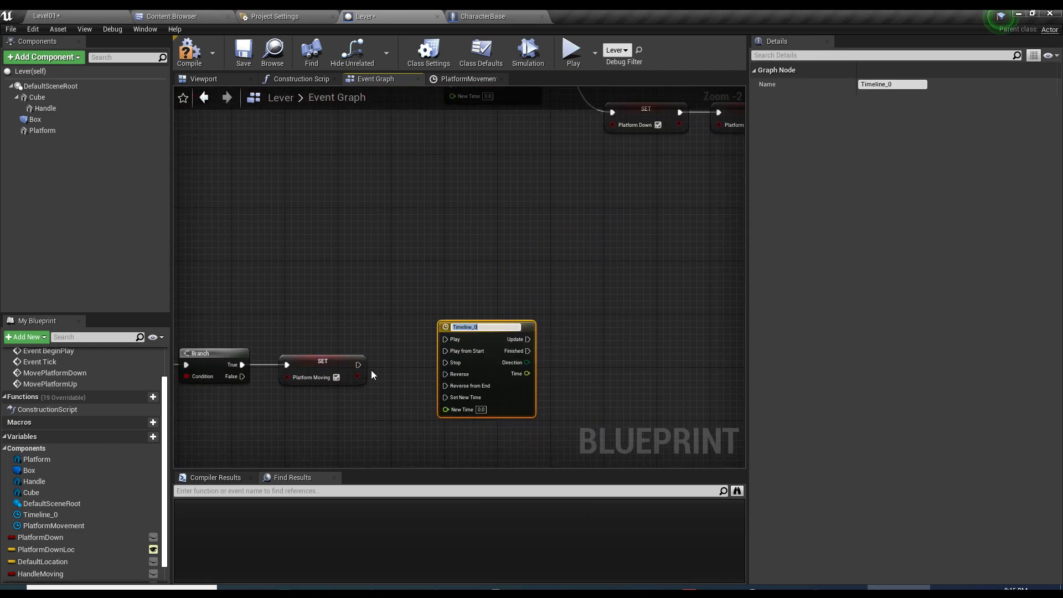
drag(358, 364, 454, 350)
- Rename the timelines PlatformMoveDown and PlatformMoveUp, then compile the Lever blueprint
right_drag(500, 288, 464, 232)
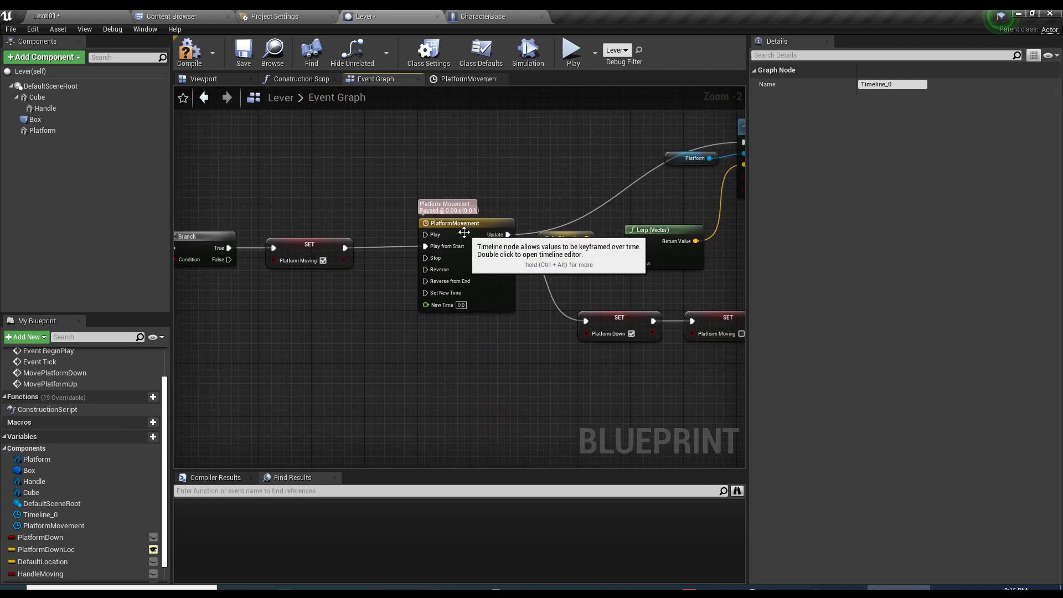
click(464, 232)
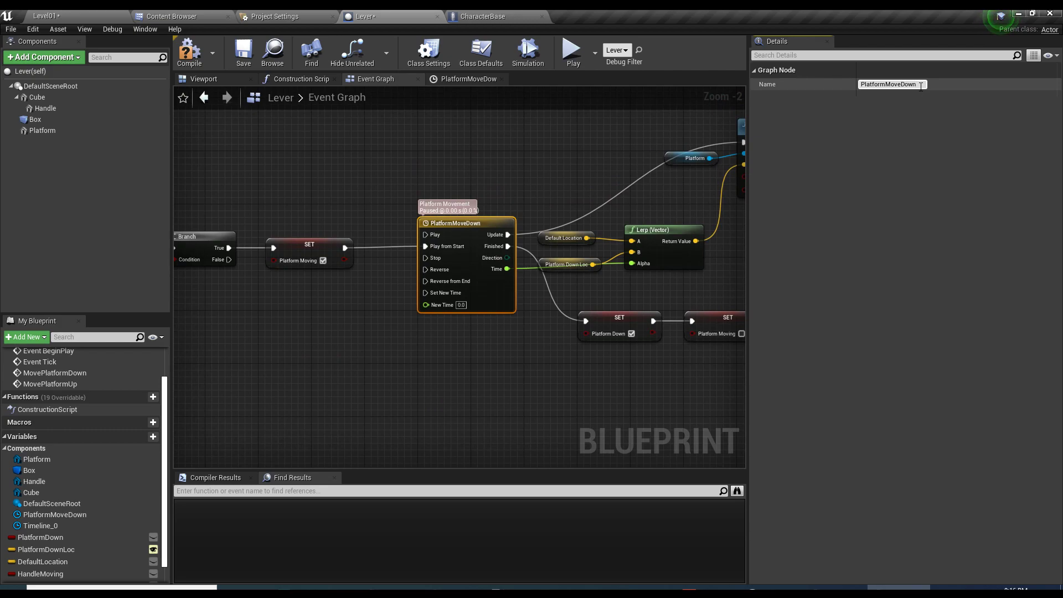
right_drag(479, 230, 487, 0)
click(480, 327)
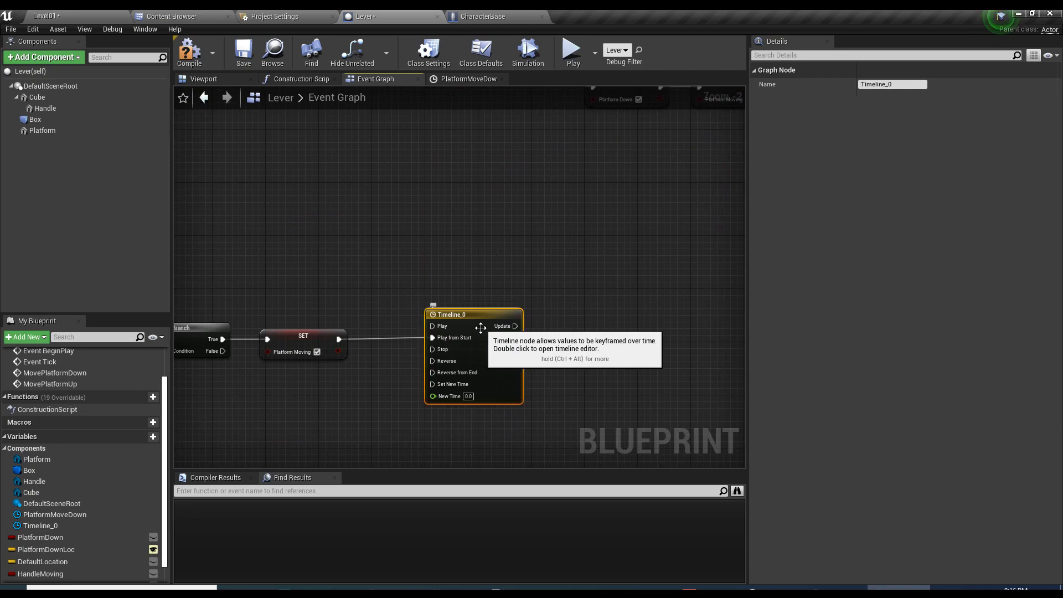
click(890, 86)
text(P)
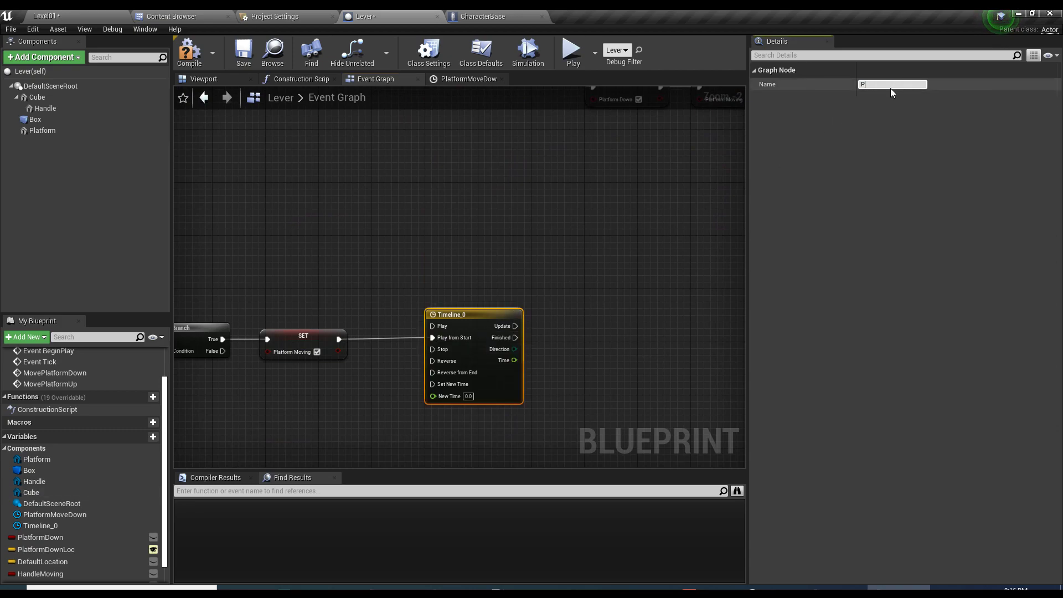
text(latformMoveUp)
key(Return)
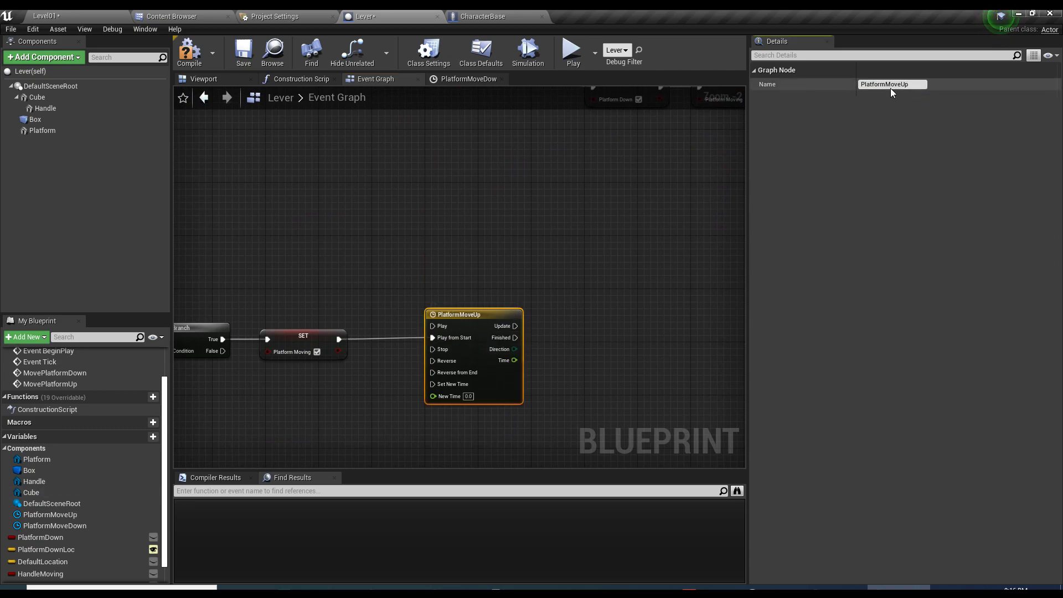
click(189, 52)
right_drag(380, 180, 414, 323)
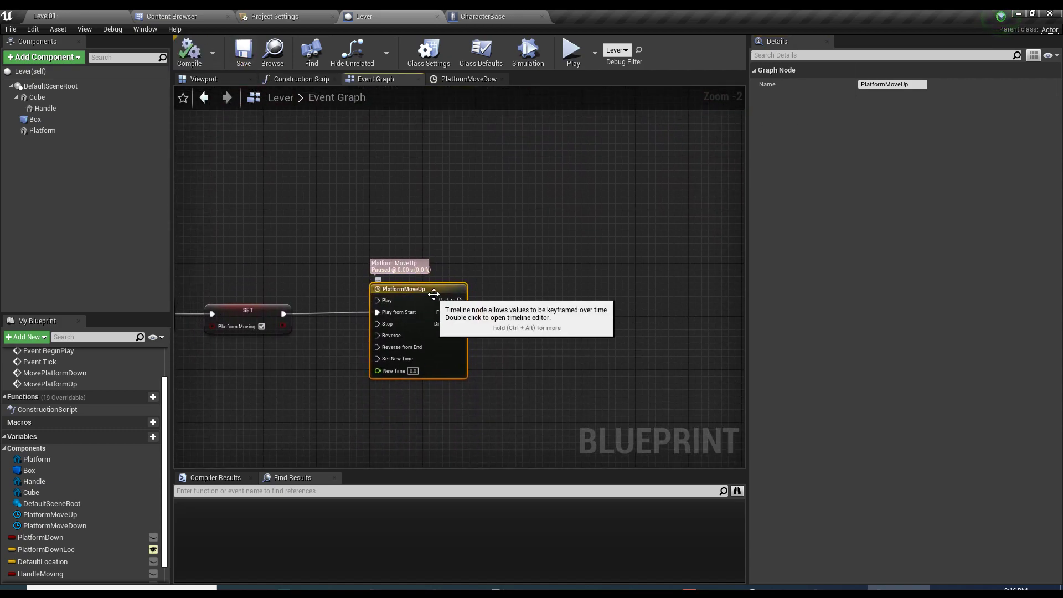
- Drive SetRelativeLocation from PlatformMoveUp's Update, set Platform Down false on Finished, and compile
double_click(415, 322)
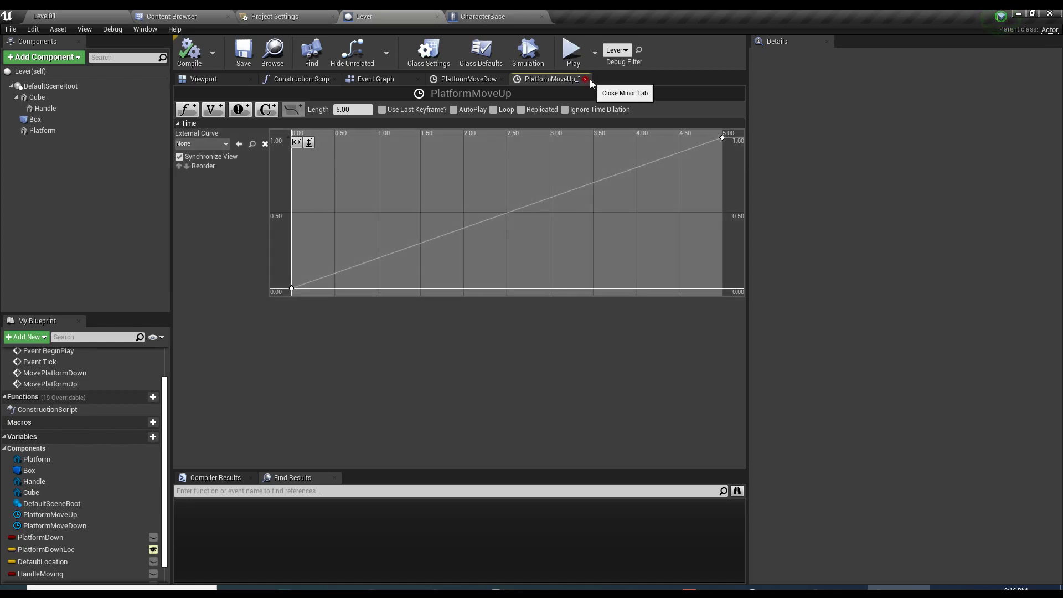
click(585, 79)
click(501, 80)
drag(365, 114, 618, 353)
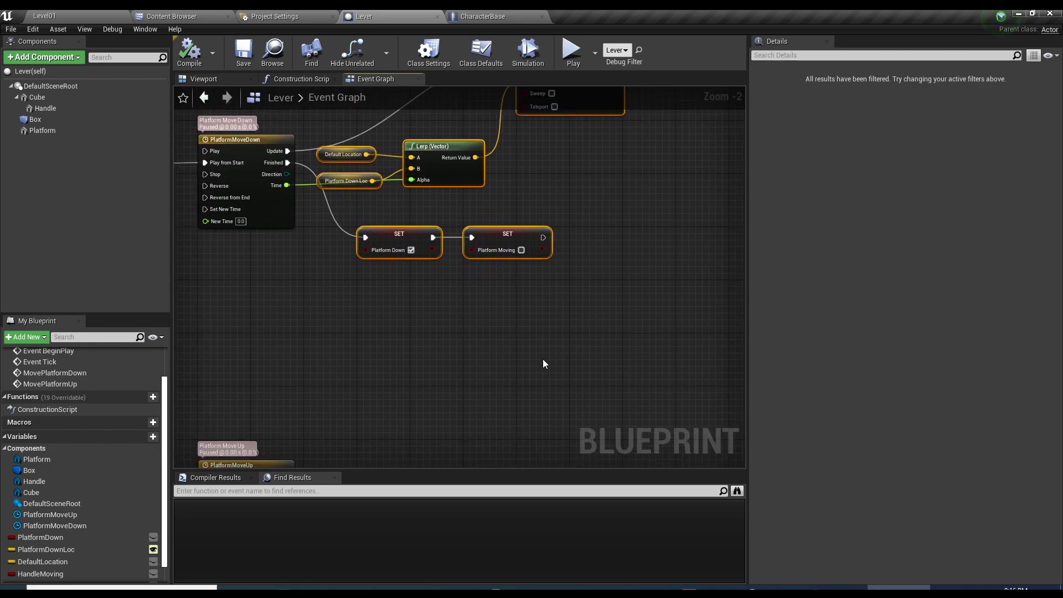
drag(543, 359, 437, 416)
drag(285, 298, 577, 284)
click(436, 343)
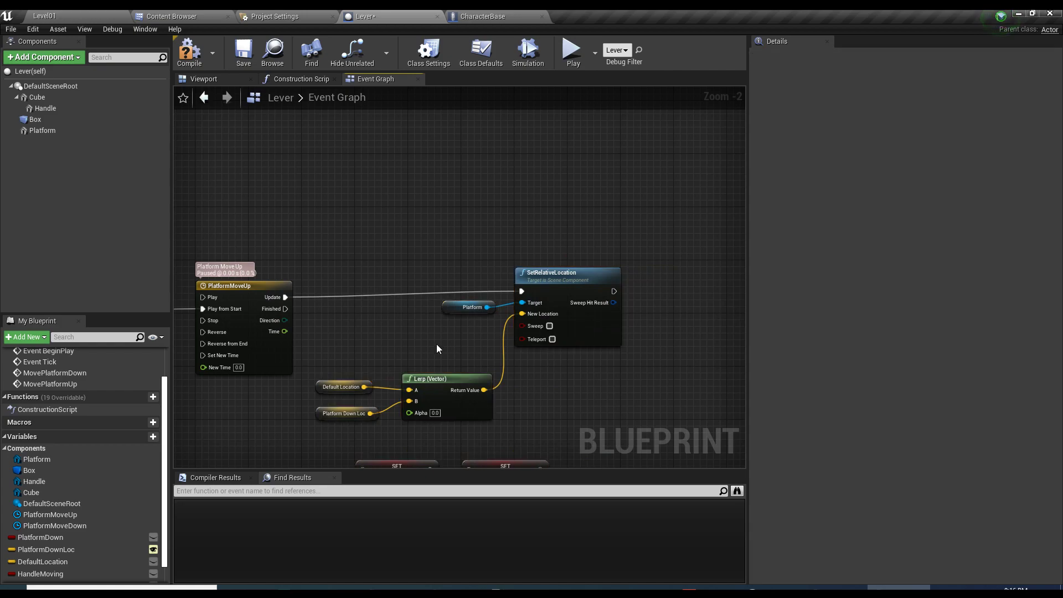
right_drag(333, 422, 367, 295)
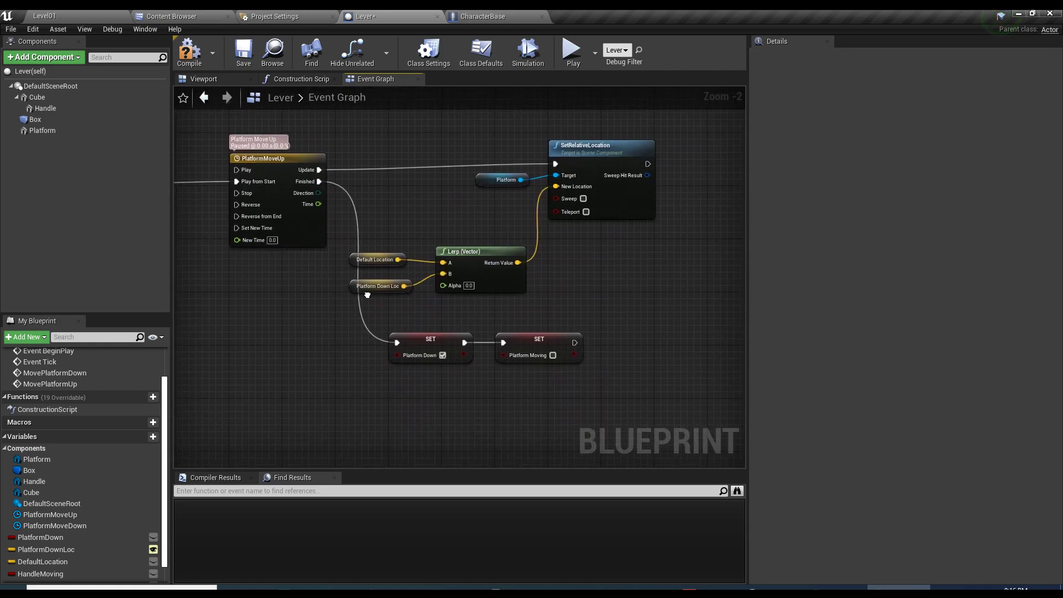
click(441, 355)
click(189, 51)
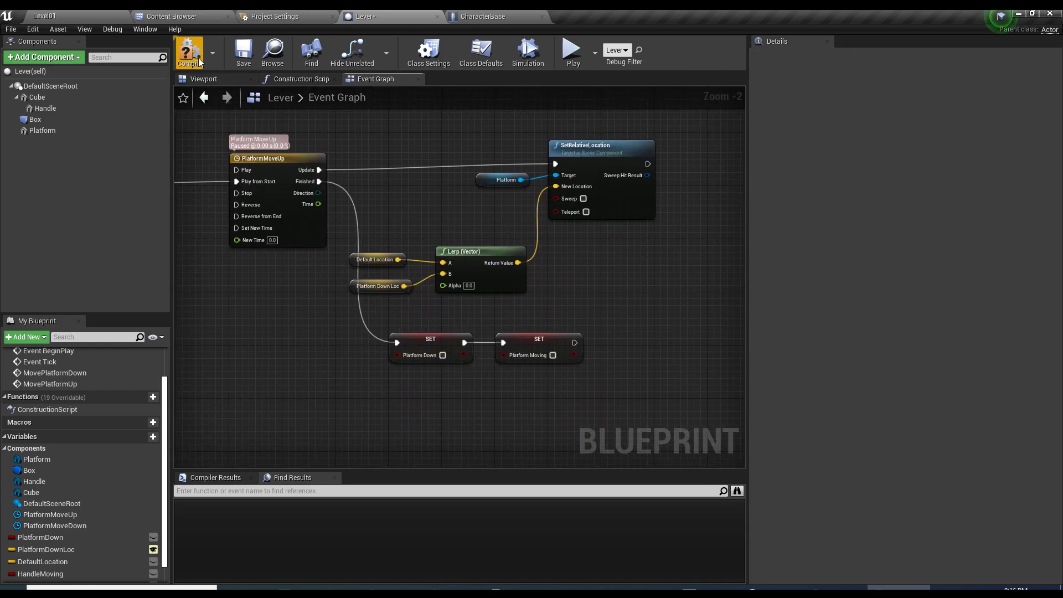
- Feed Platform Down Loc to Lerp A, Default Location to B, Time to Alpha; compile and save
right_drag(417, 202, 503, 264)
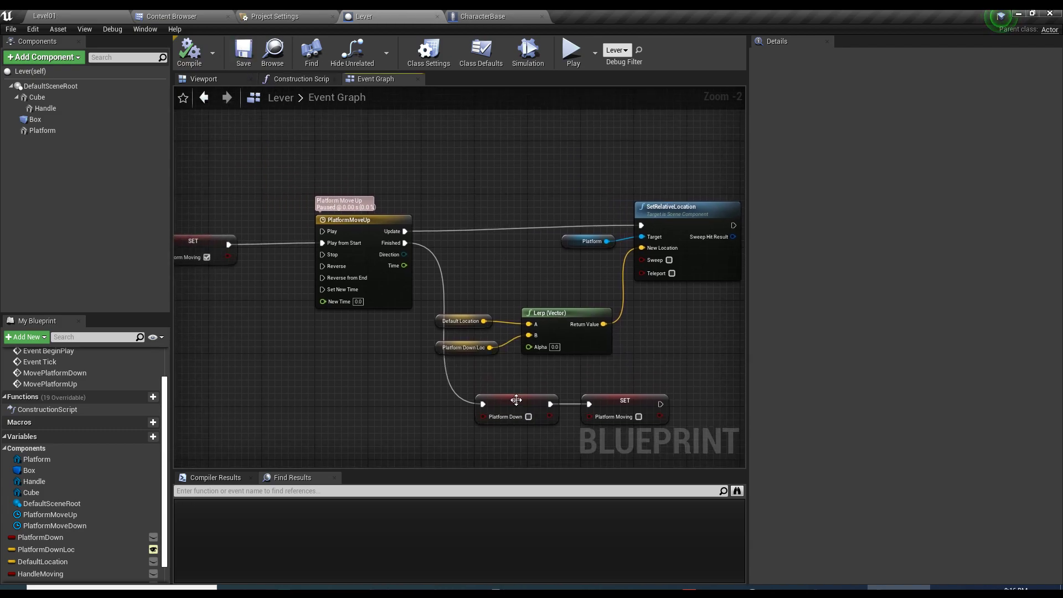
right_drag(437, 167, 343, 166)
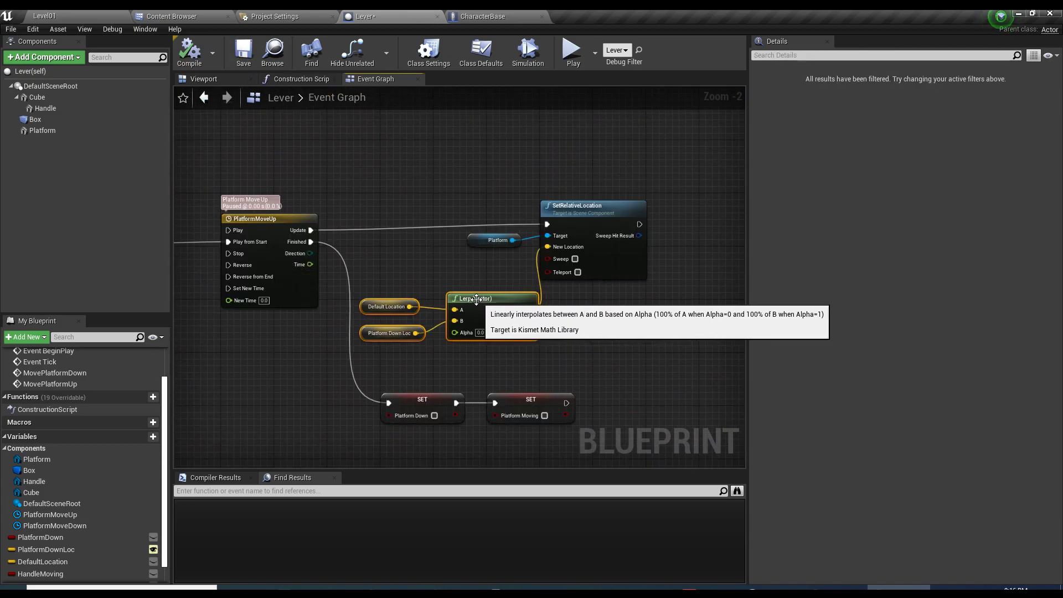
alt+click(408, 306)
alt+click(415, 332)
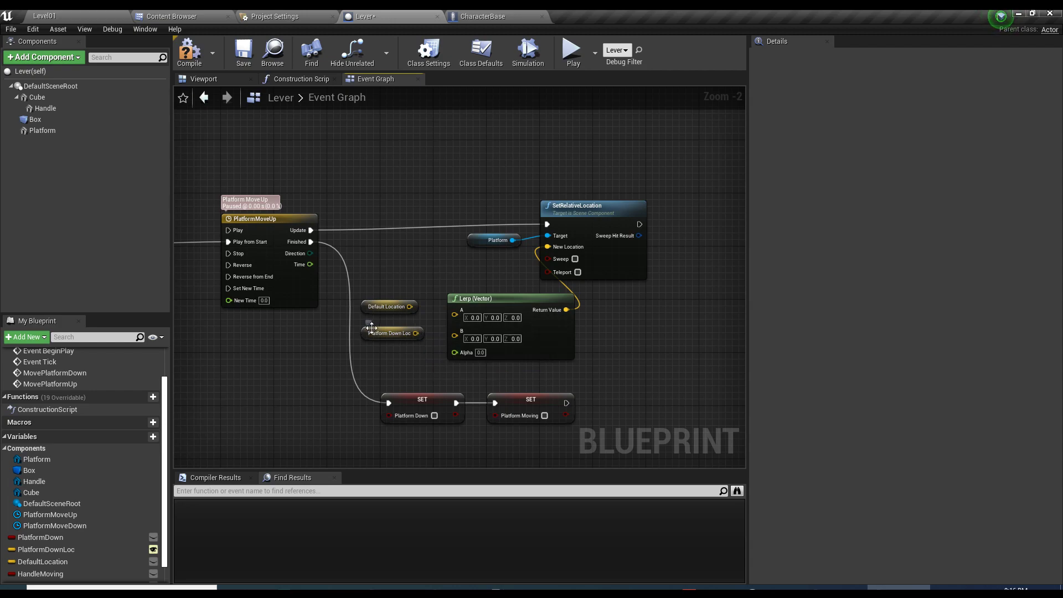
drag(370, 335, 455, 314)
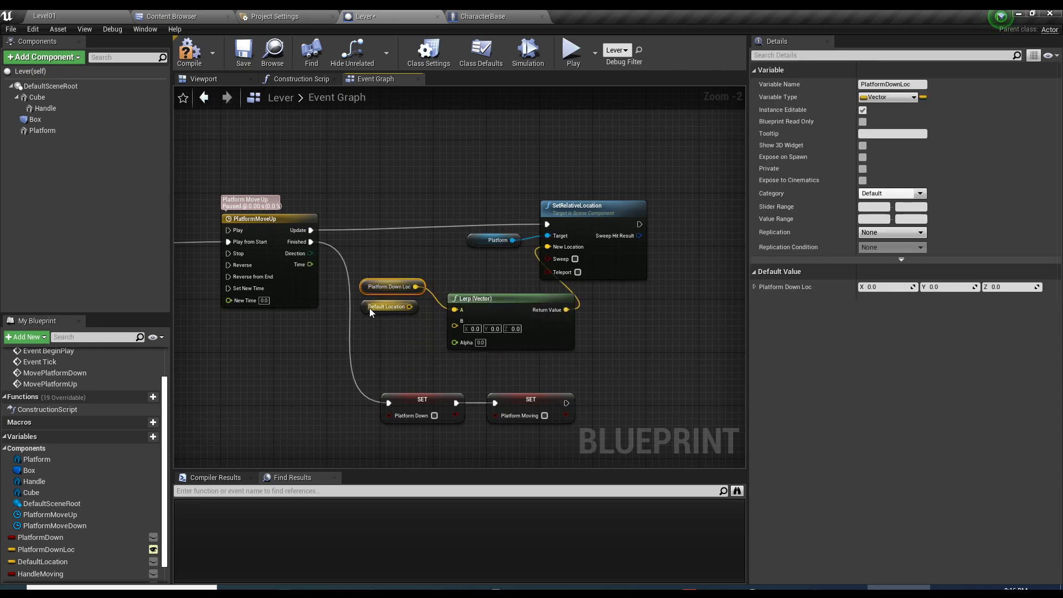
drag(369, 308, 456, 327)
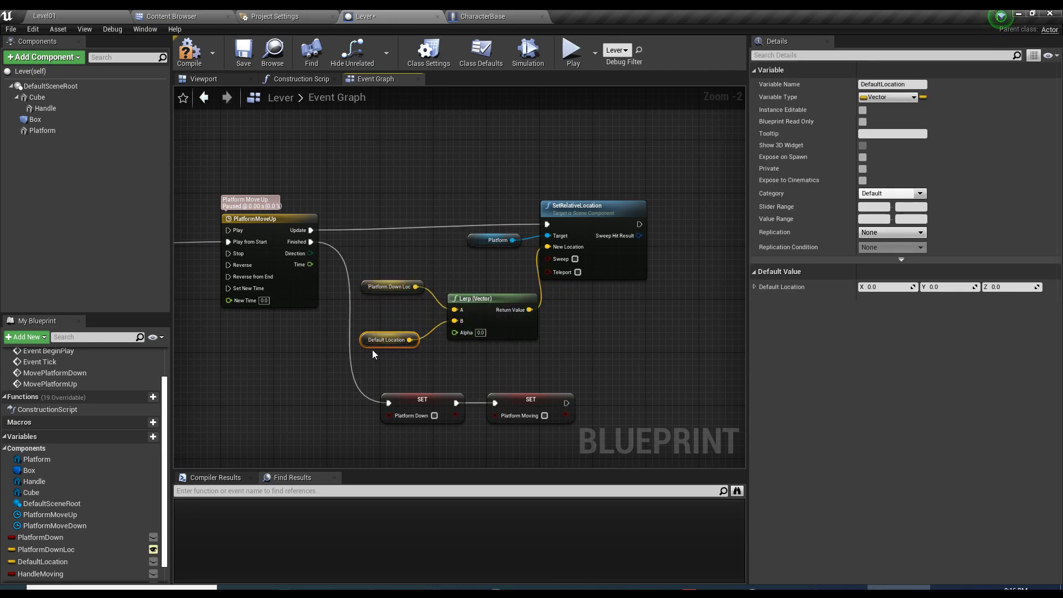
drag(371, 341, 370, 327)
drag(311, 264, 454, 332)
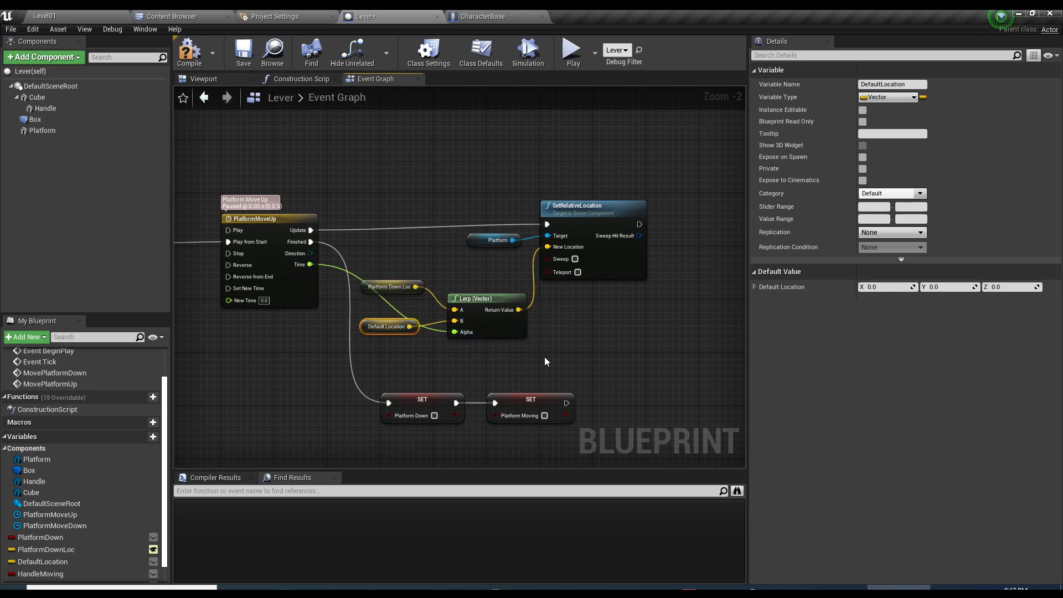
drag(482, 299, 468, 292)
click(189, 51)
click(243, 51)
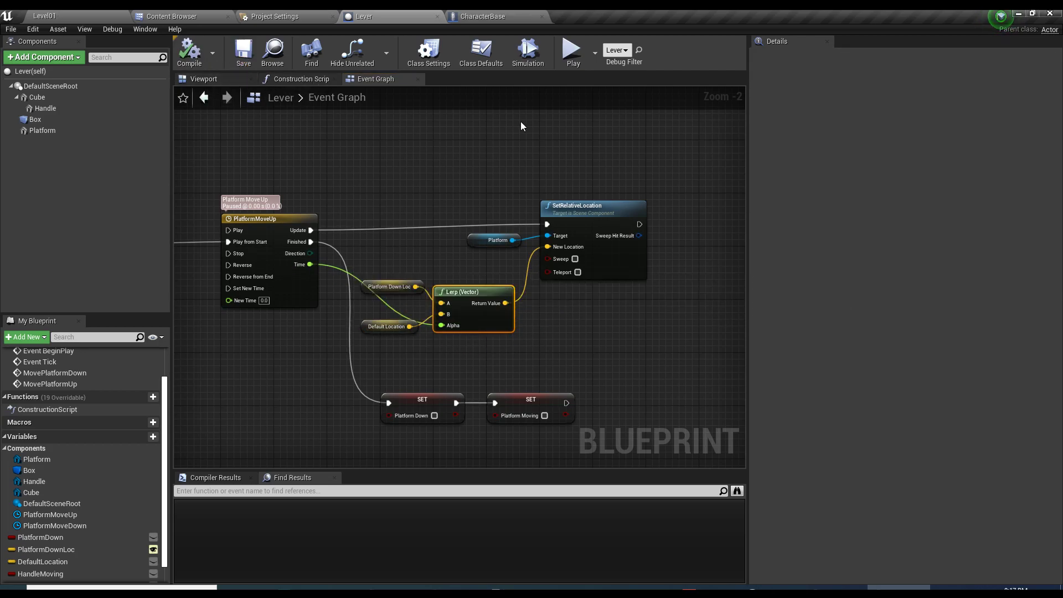
- Play the level and run the cyan character left and right across the lever
click(571, 50)
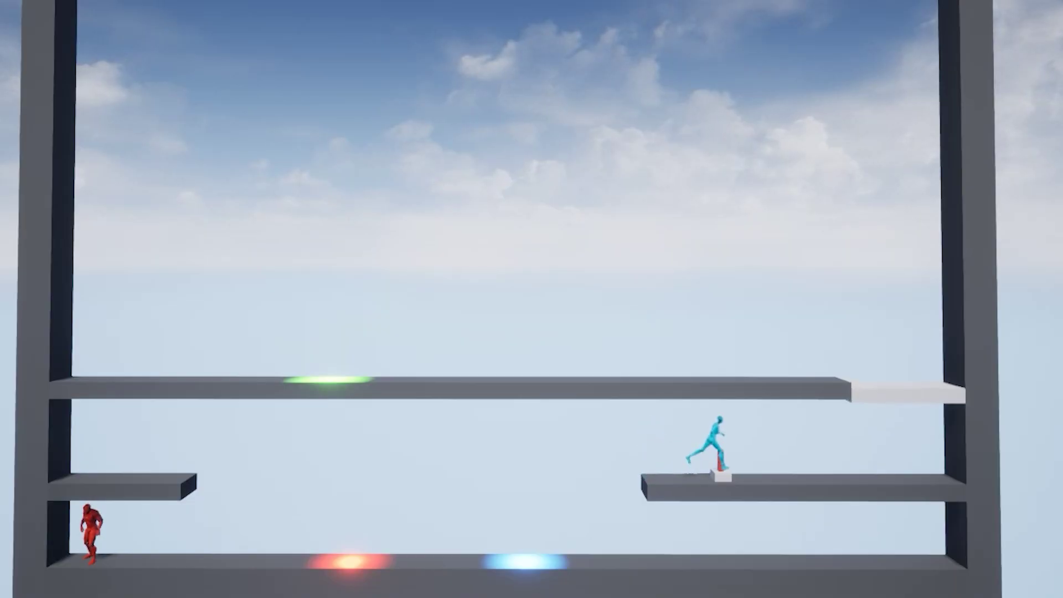
key(d)
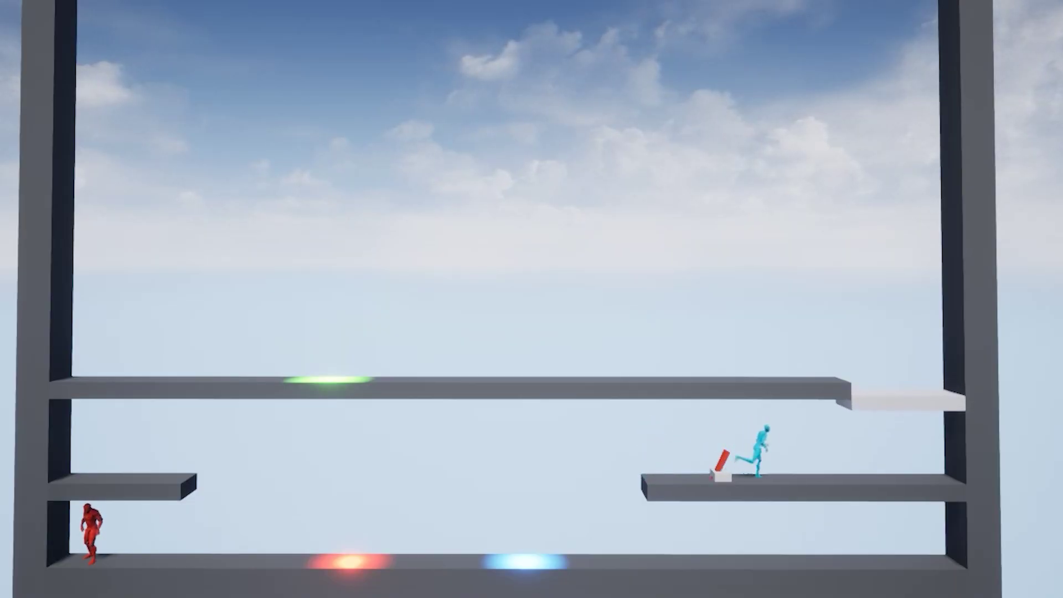
key(a)
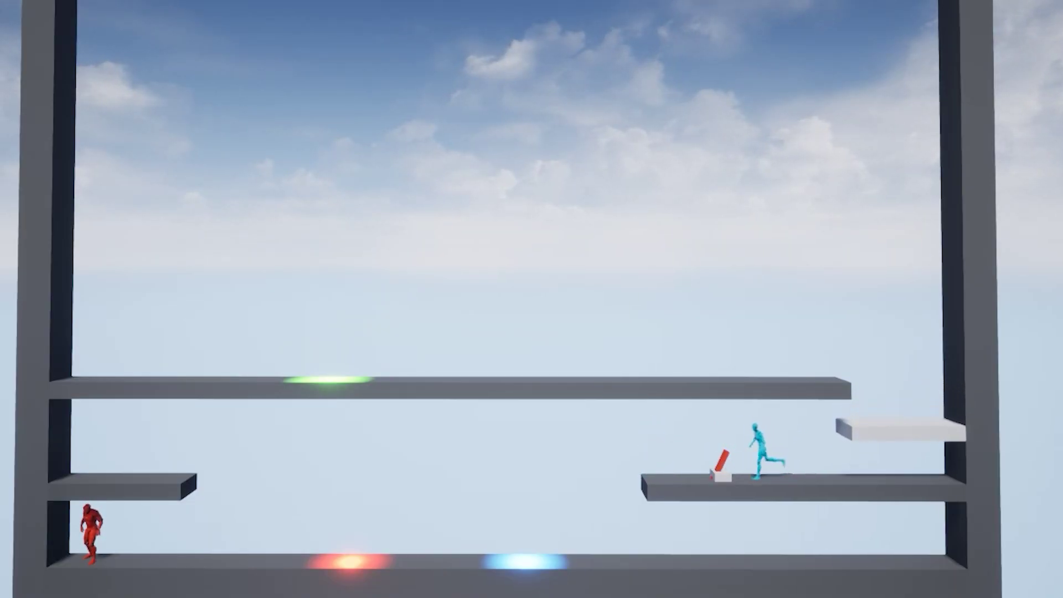
key(d)
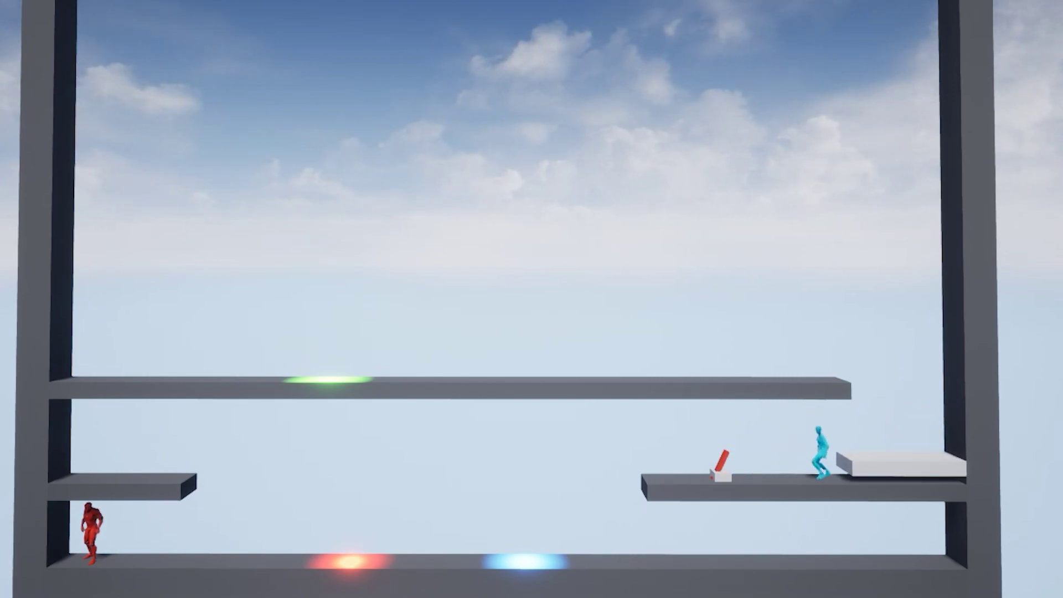
key(a)
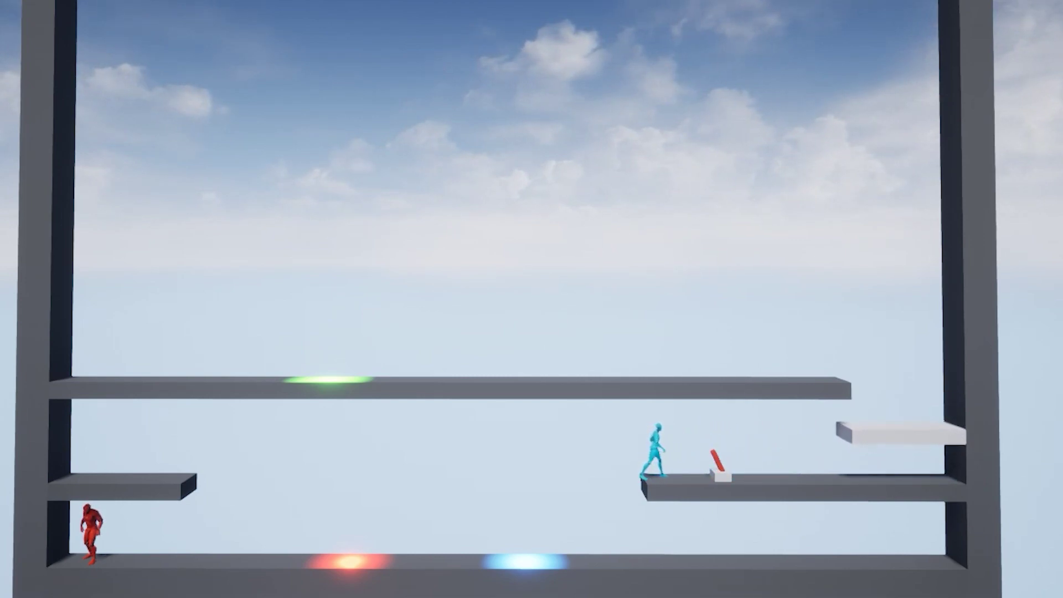
key(d)
key(d)
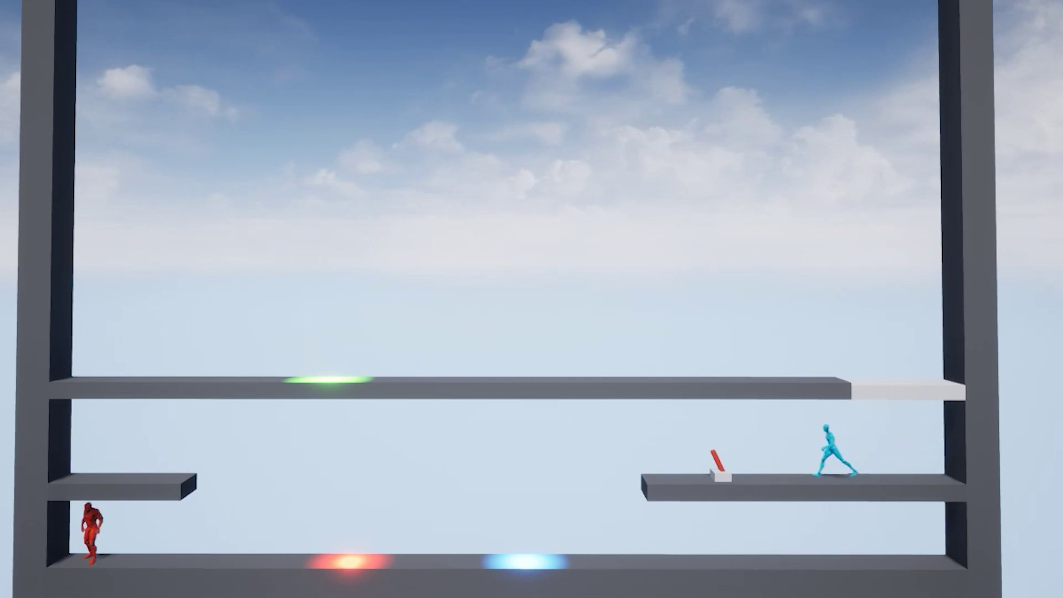
key(a)
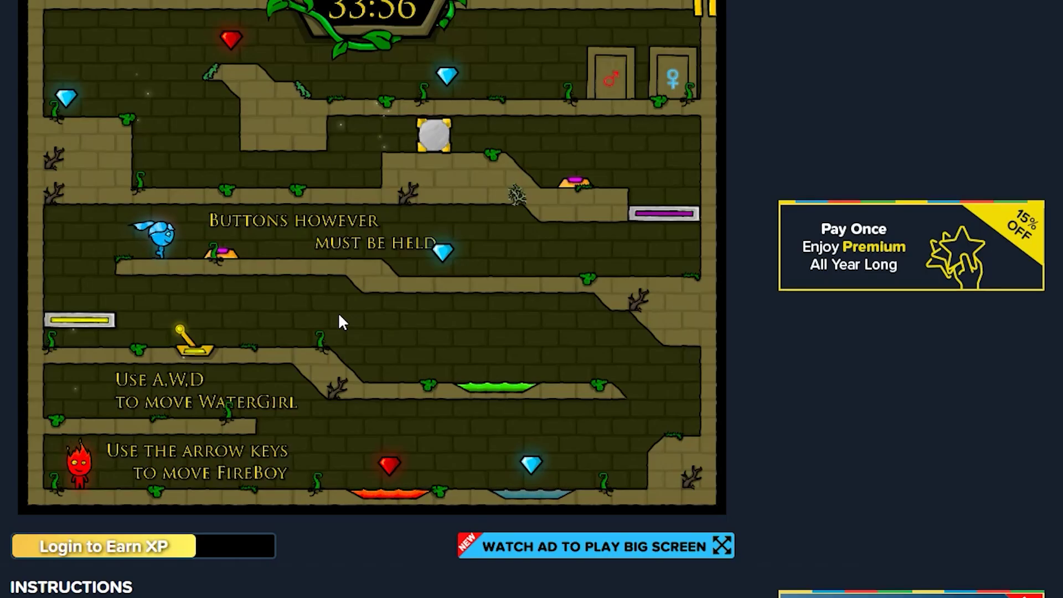
key(d)
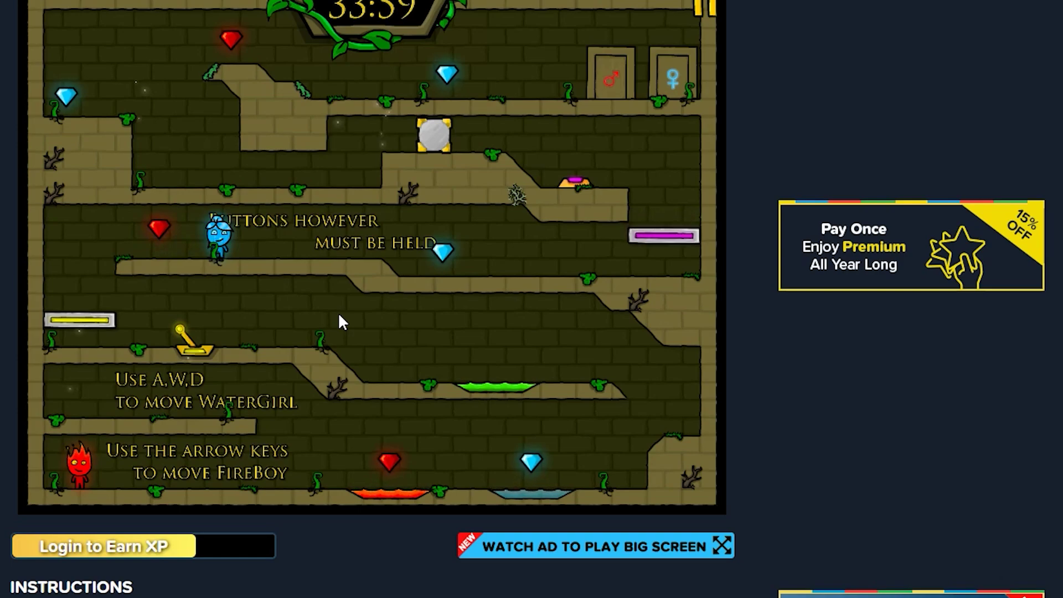
- Run Watergirl along her ledge, then step onto and off the purple button
key(d)
key(d)
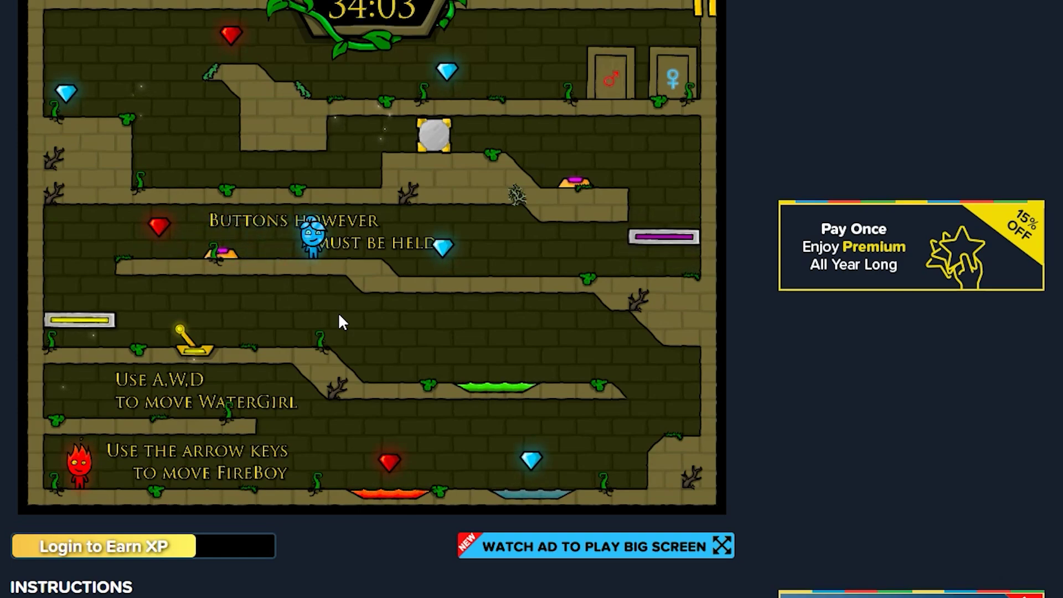
key(a)
key(d)
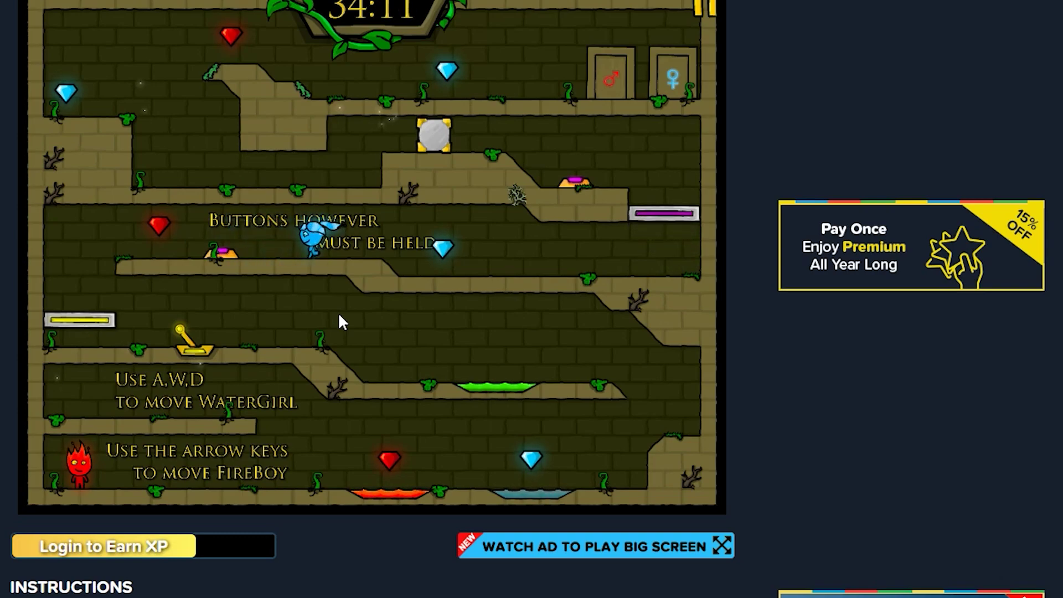
key(a)
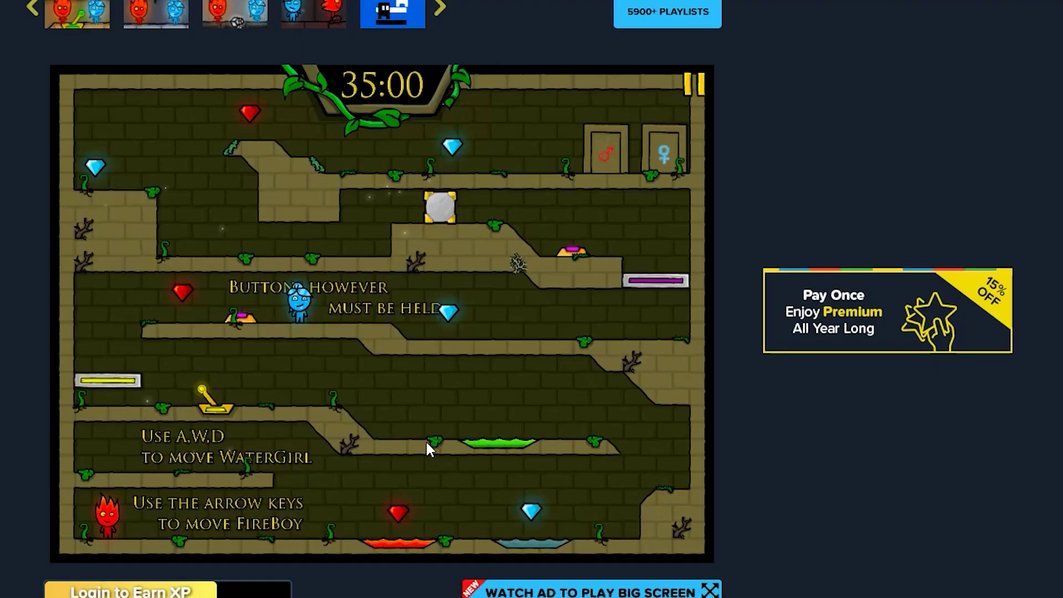
key(a)
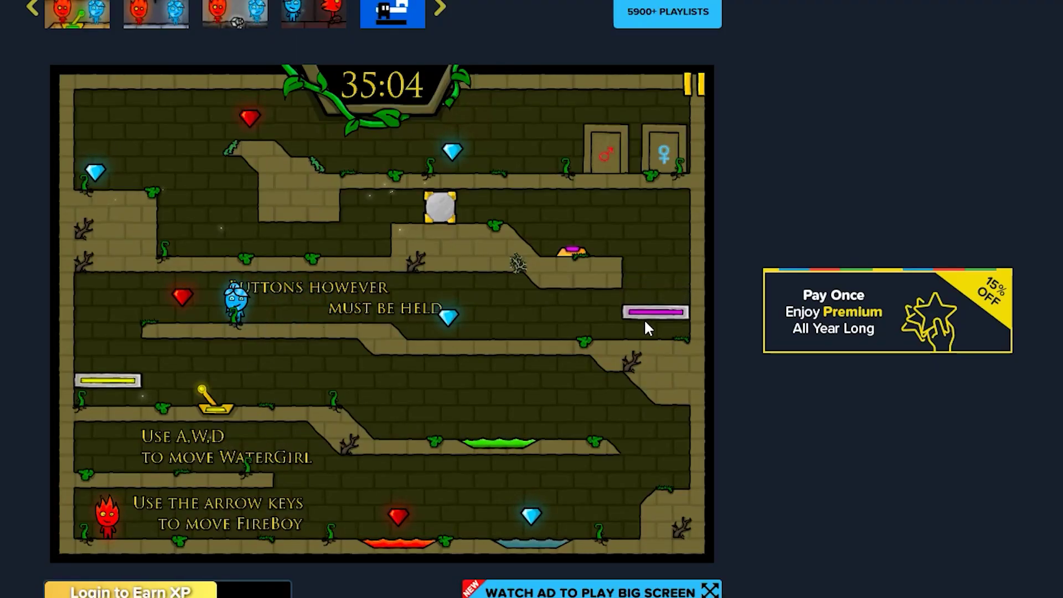
key(a)
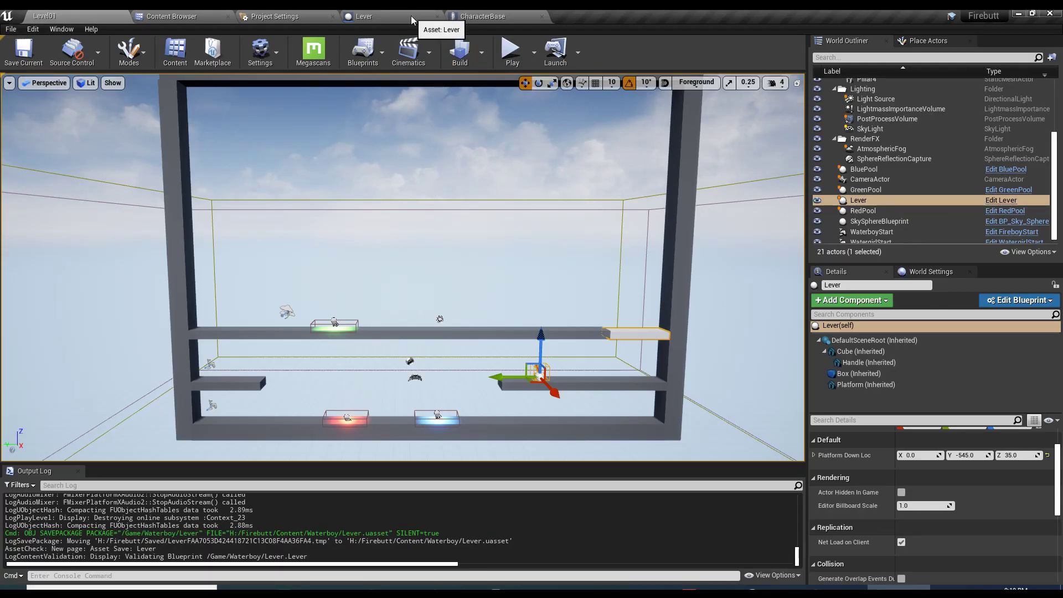
- Pan through the Lever Event Graph, reviewing the Event Tick, MovePlatformDown and MovePlatformUp node groups
click(411, 15)
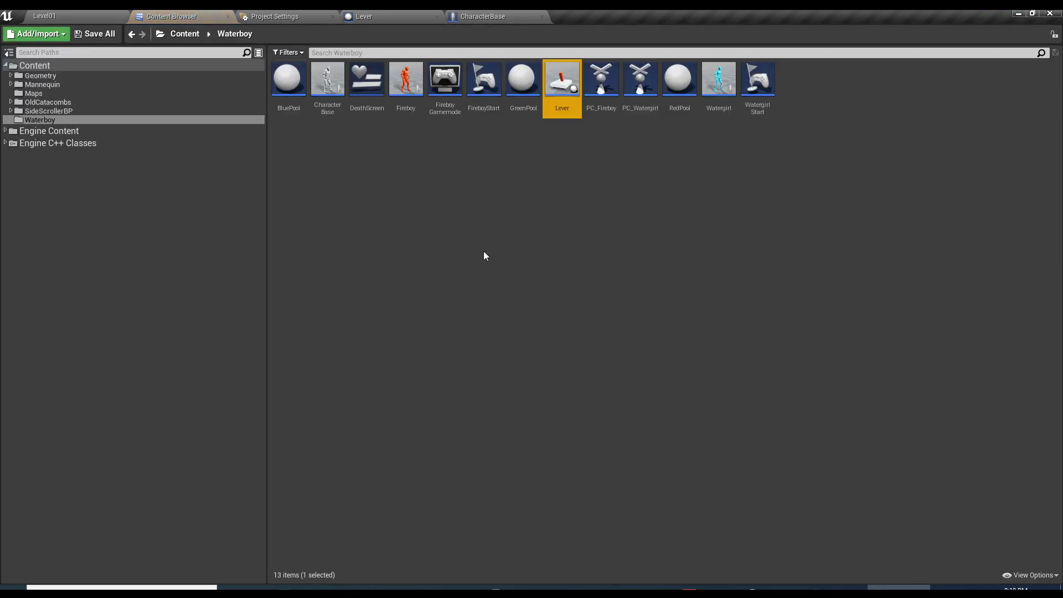
right_click(484, 249)
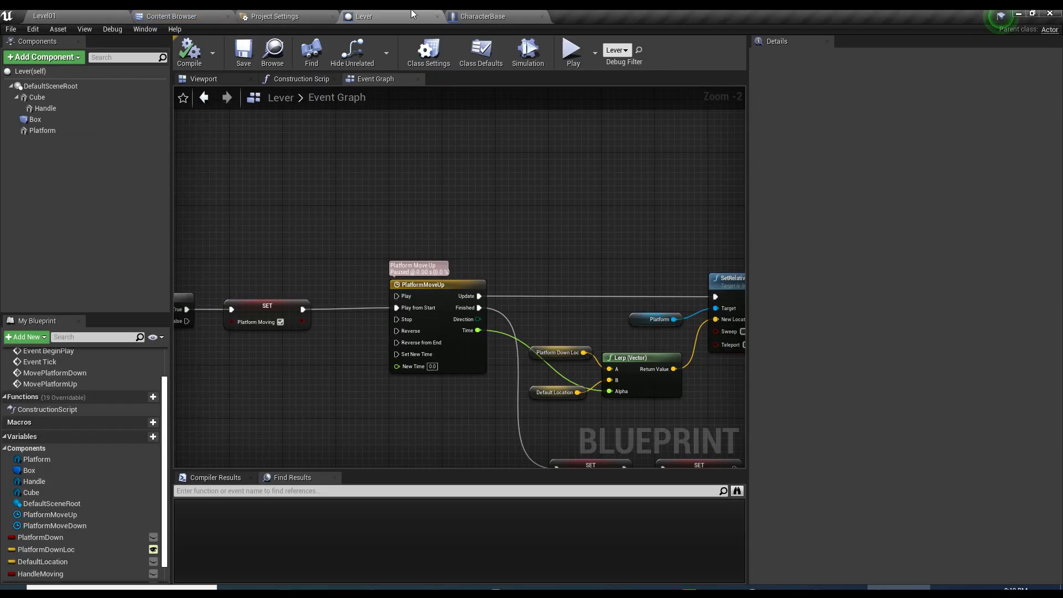
scroll(420, 271, down, 4)
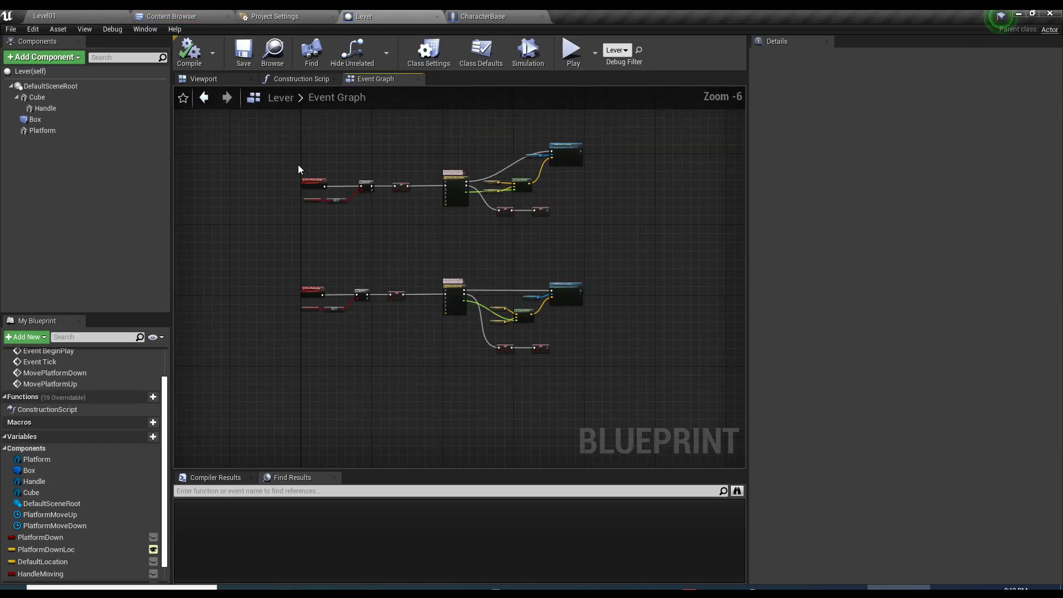
right_drag(650, 232, 421, 280)
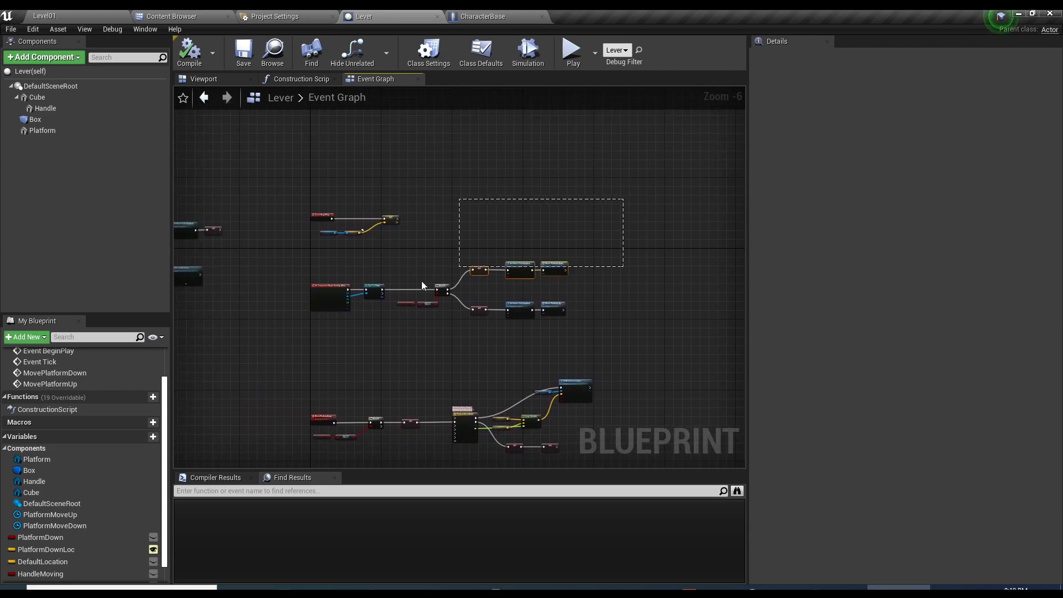
right_drag(301, 359, 260, 255)
right_drag(505, 349, 649, 324)
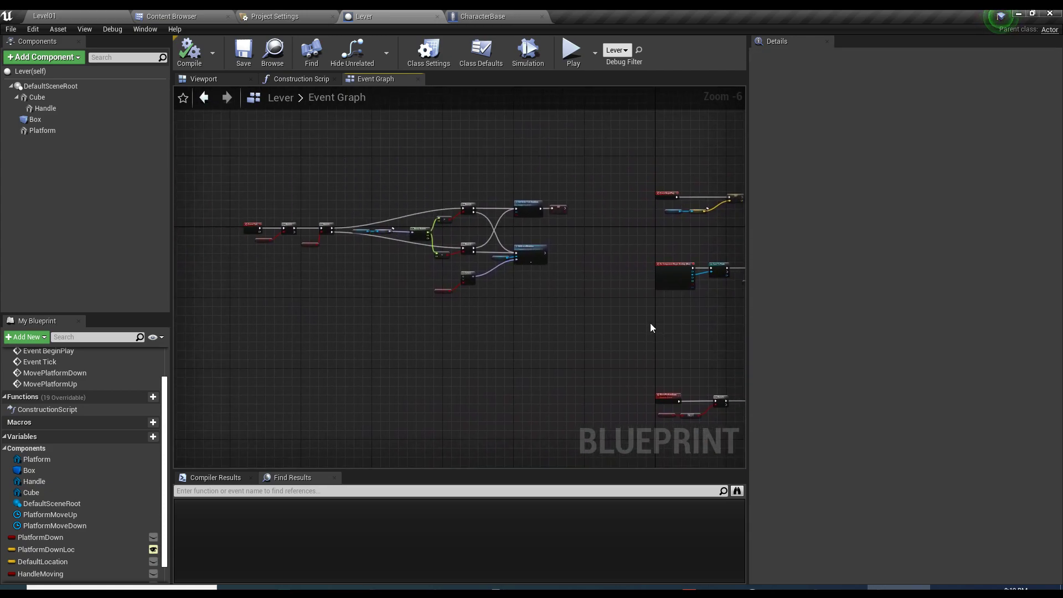
drag(612, 185, 237, 316)
click(682, 331)
right_drag(682, 331, 586, 349)
right_drag(381, 264, 509, 288)
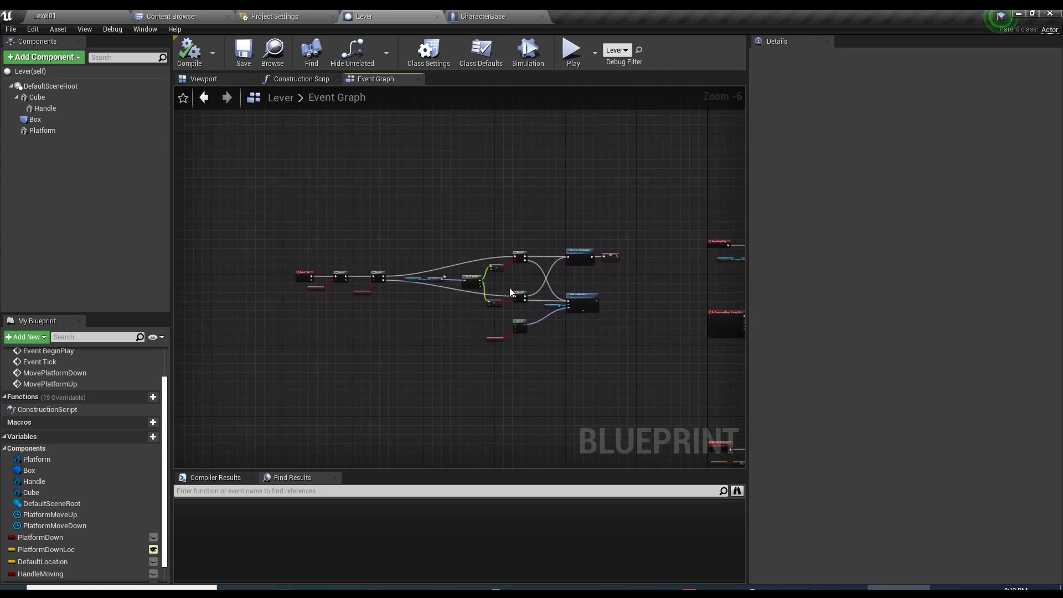
scroll(509, 287, up, 1)
drag(690, 185, 473, 376)
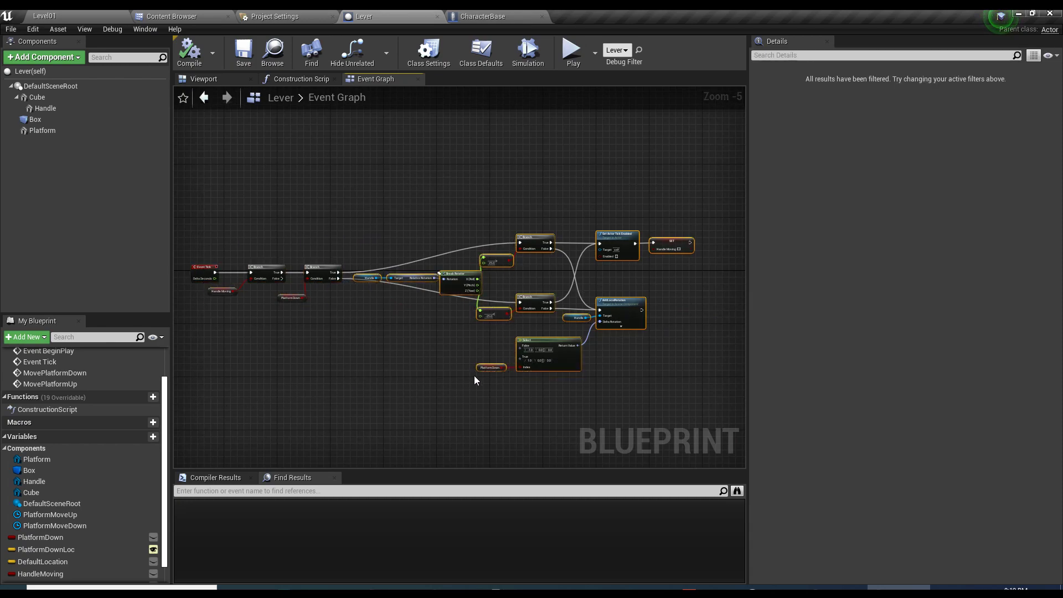
click(620, 406)
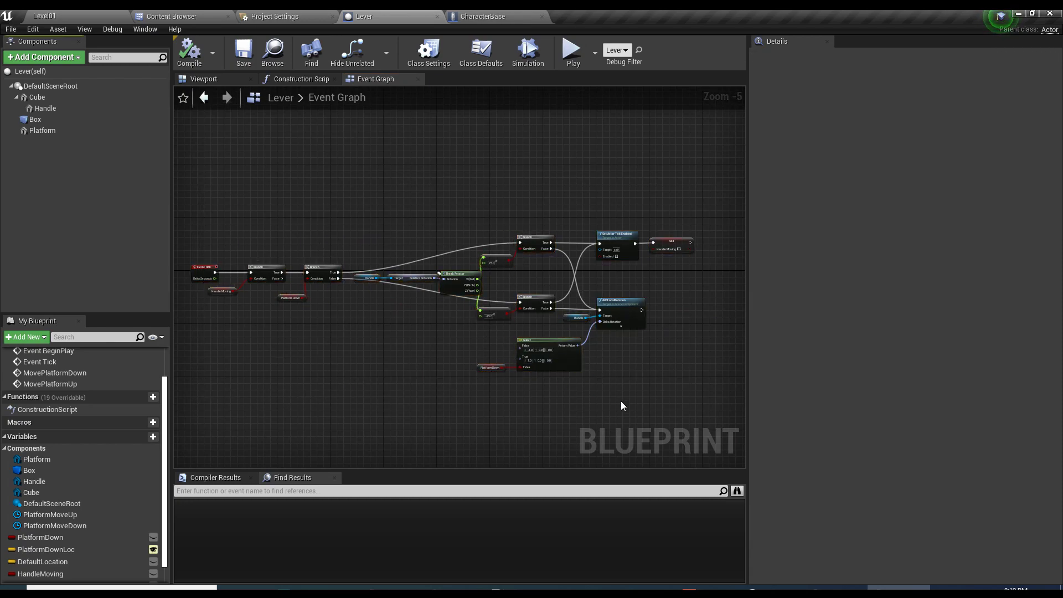
right_drag(691, 286, 309, 188)
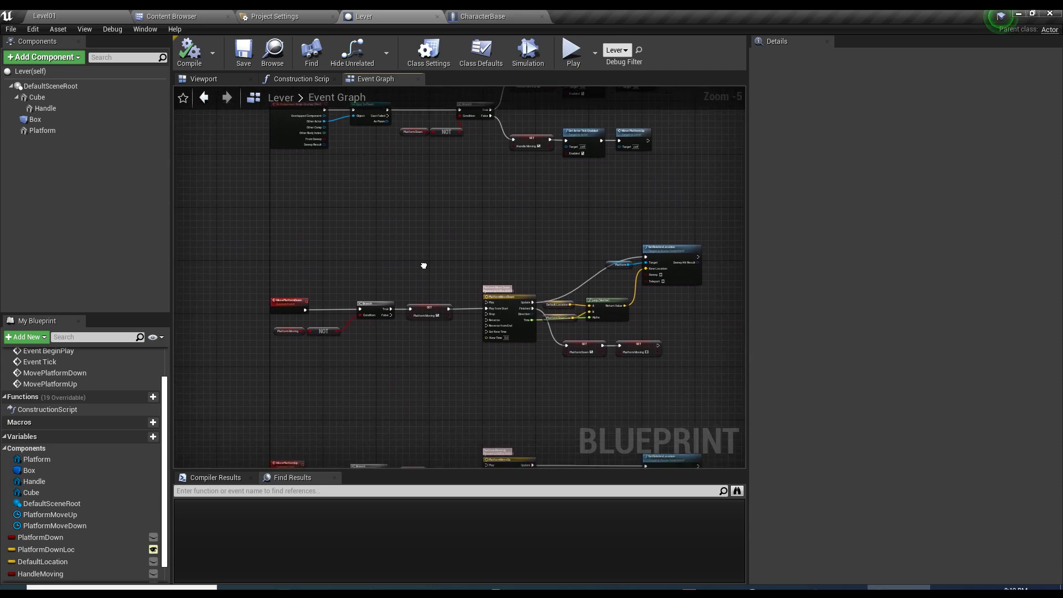
drag(241, 194, 663, 354)
right_drag(663, 354, 688, 261)
drag(689, 261, 255, 431)
click(345, 282)
- Select the Box component and add its On Component End Overlap event from Details
right_drag(327, 134, 301, 244)
scroll(301, 244, up, 2)
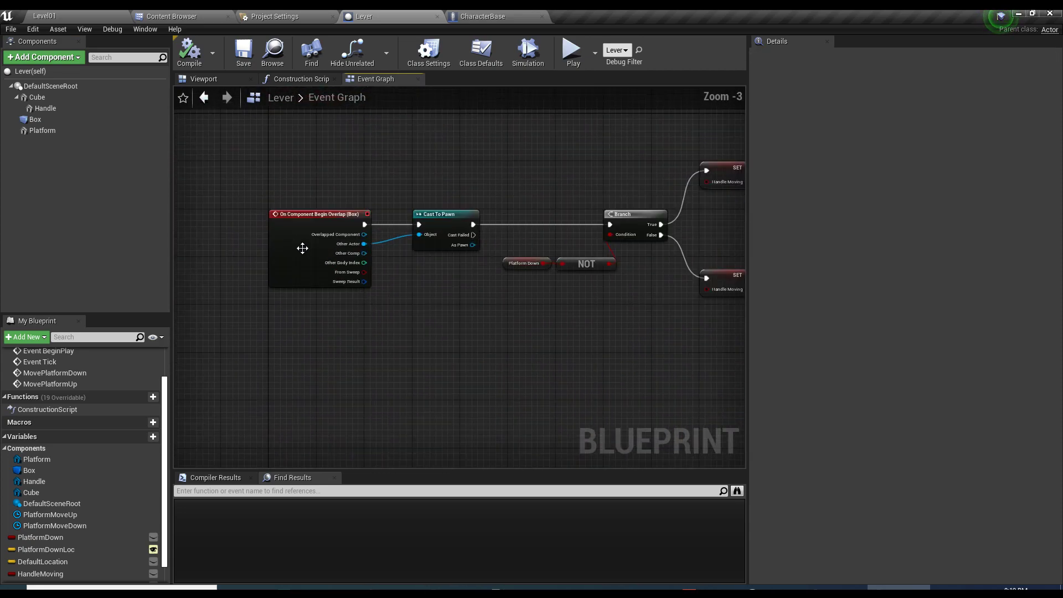
click(301, 244)
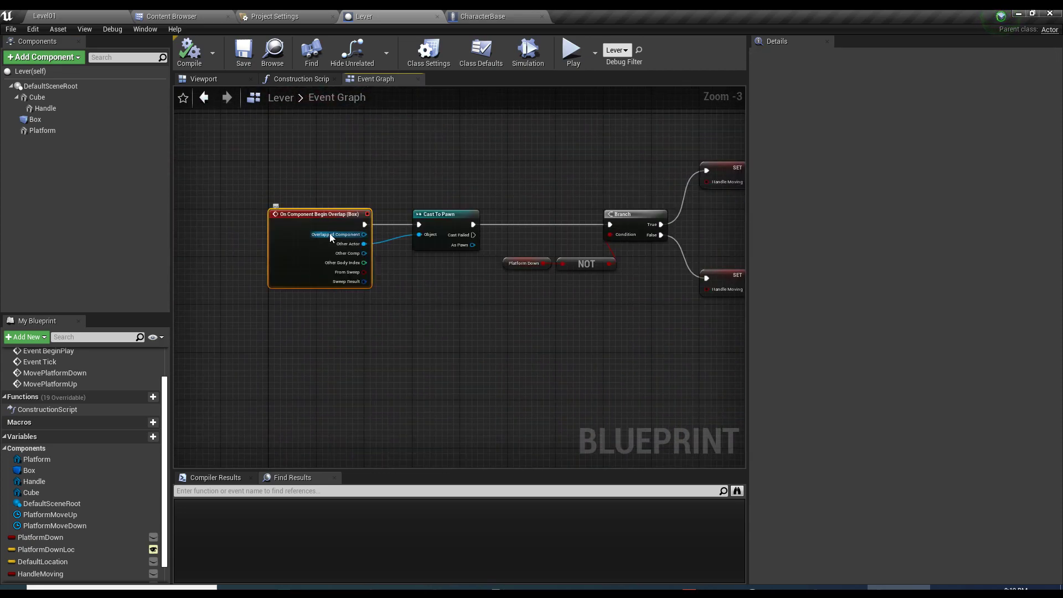
click(50, 121)
scroll(890, 440, down, 15)
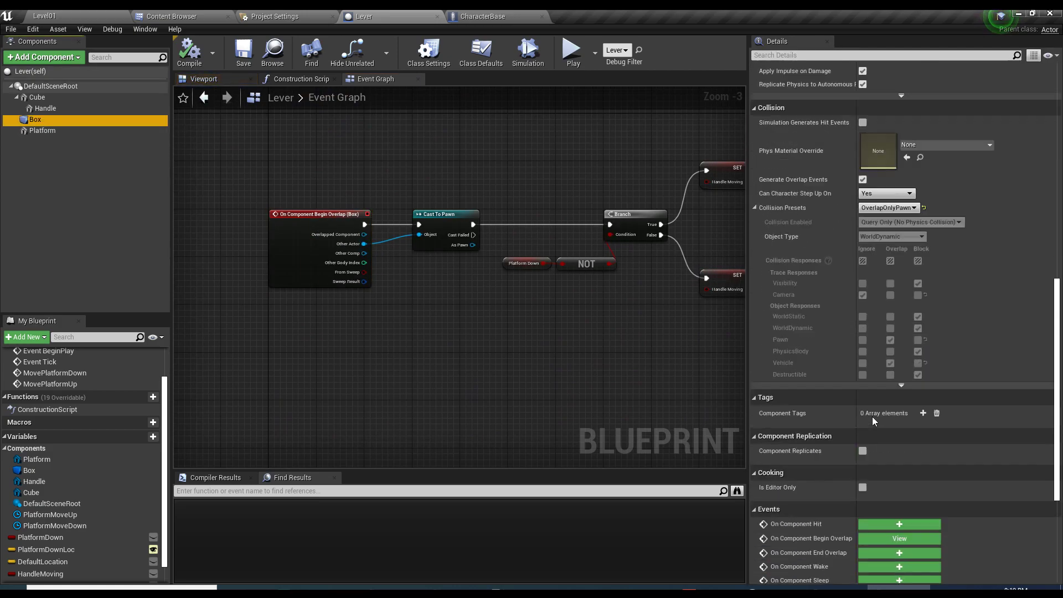
click(878, 394)
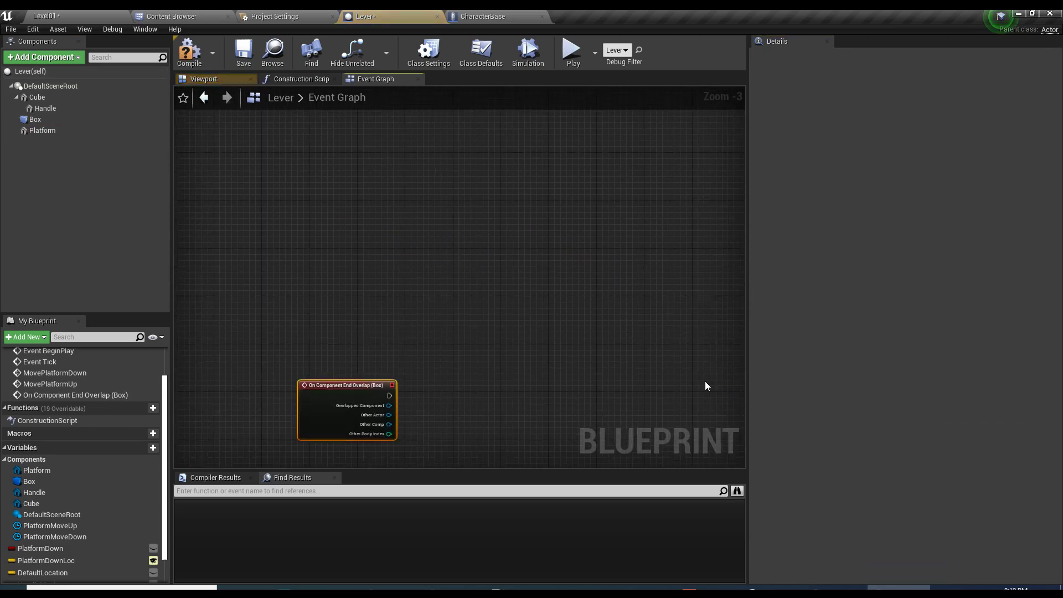
scroll(430, 381, down, 2)
right_drag(430, 381, 306, 329)
scroll(369, 390, up, 2)
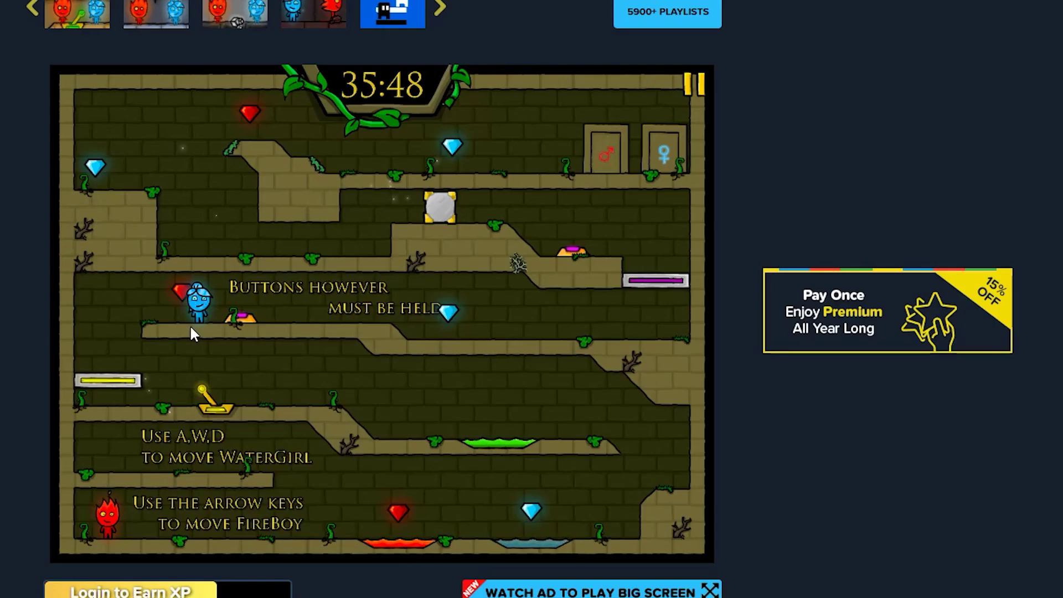
- Run Watergirl right, back left, then right off the purple button
key(d)
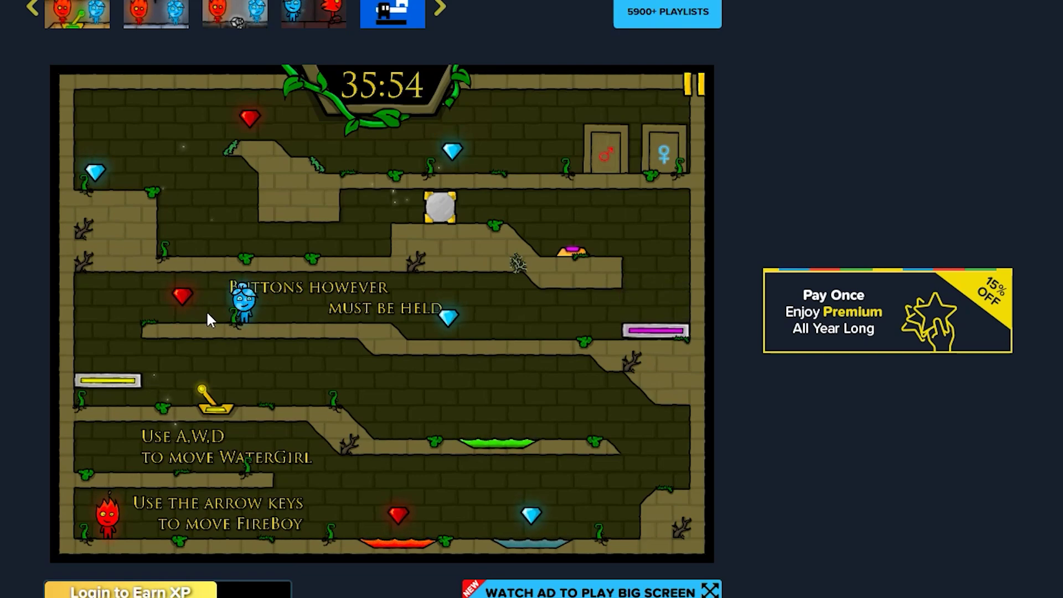
key(a)
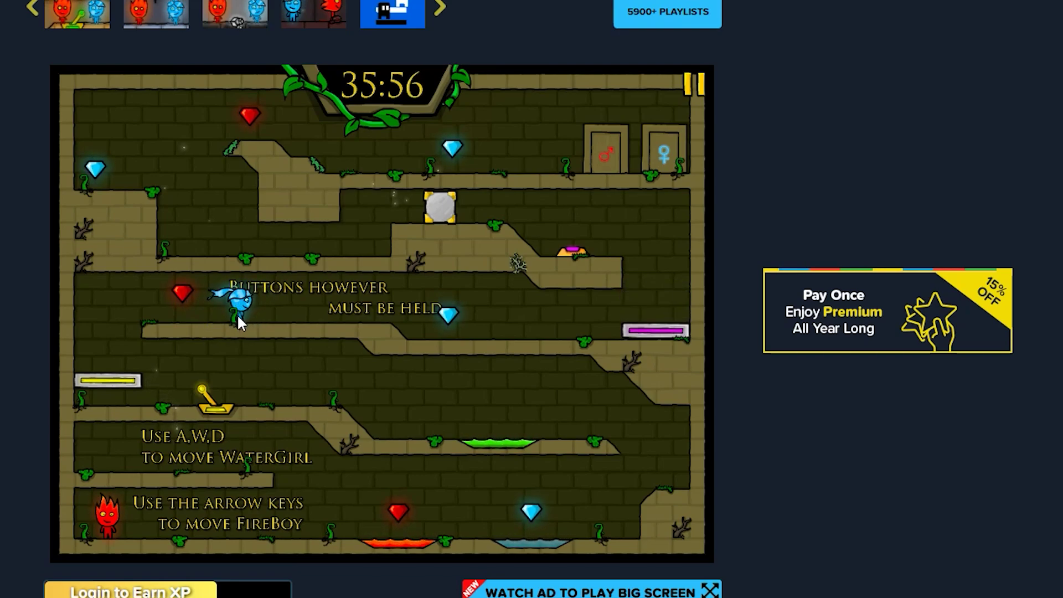
key(d)
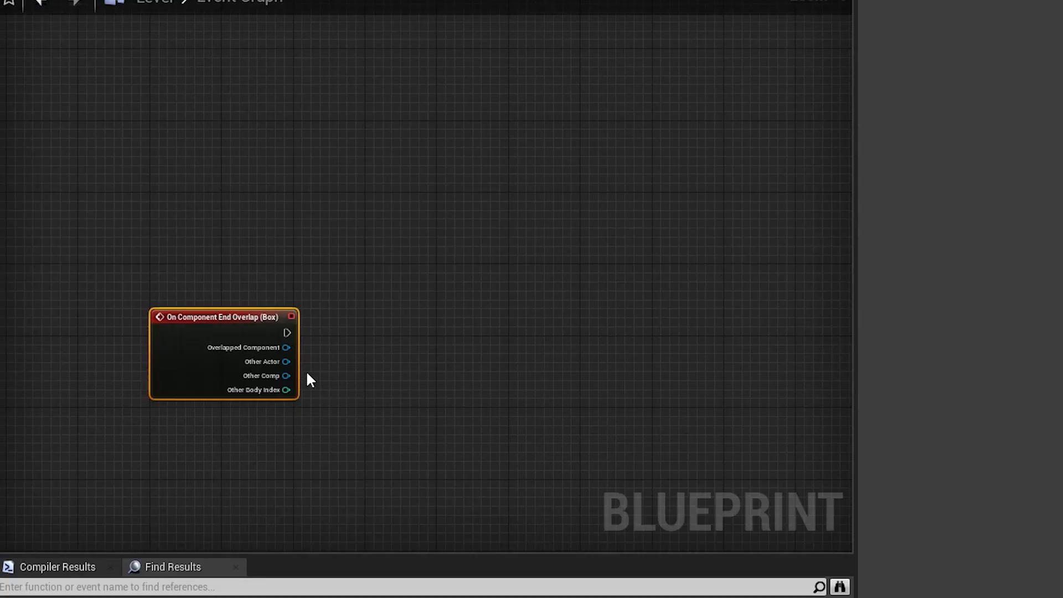
- Place the End Overlap event near the graph centre and look over the MovePlatformUp network
drag(287, 332, 546, 234)
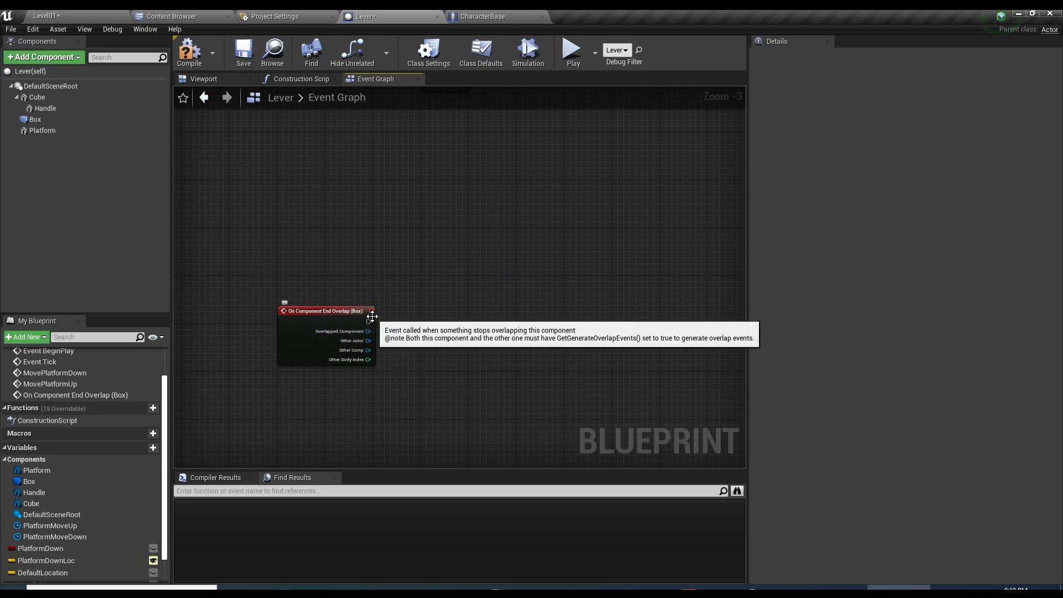
drag(364, 320, 373, 266)
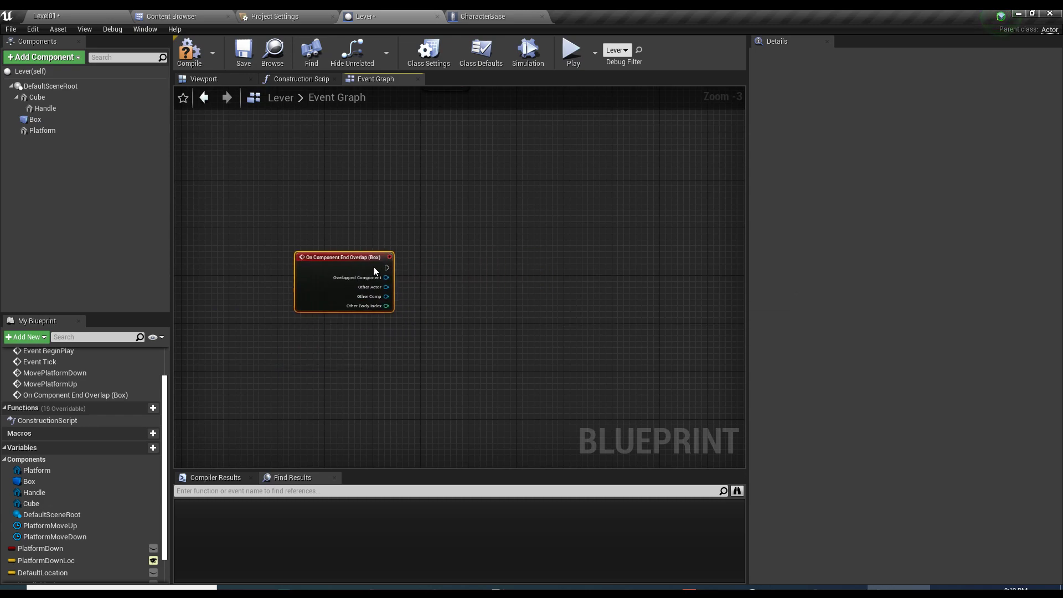
scroll(405, 223, down, 3)
scroll(285, 199, up, 2)
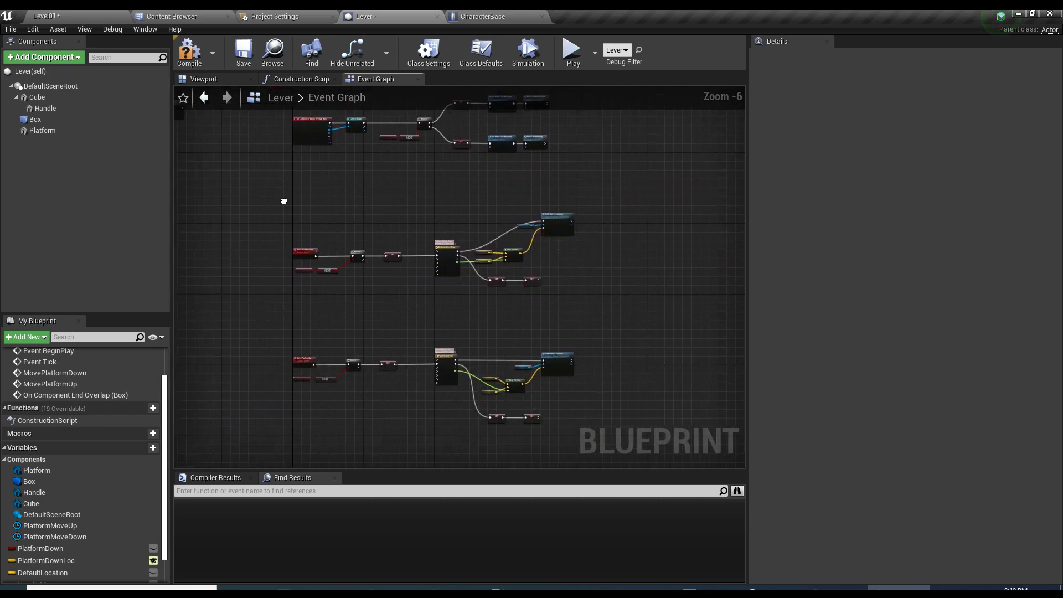
drag(209, 214, 728, 414)
click(401, 343)
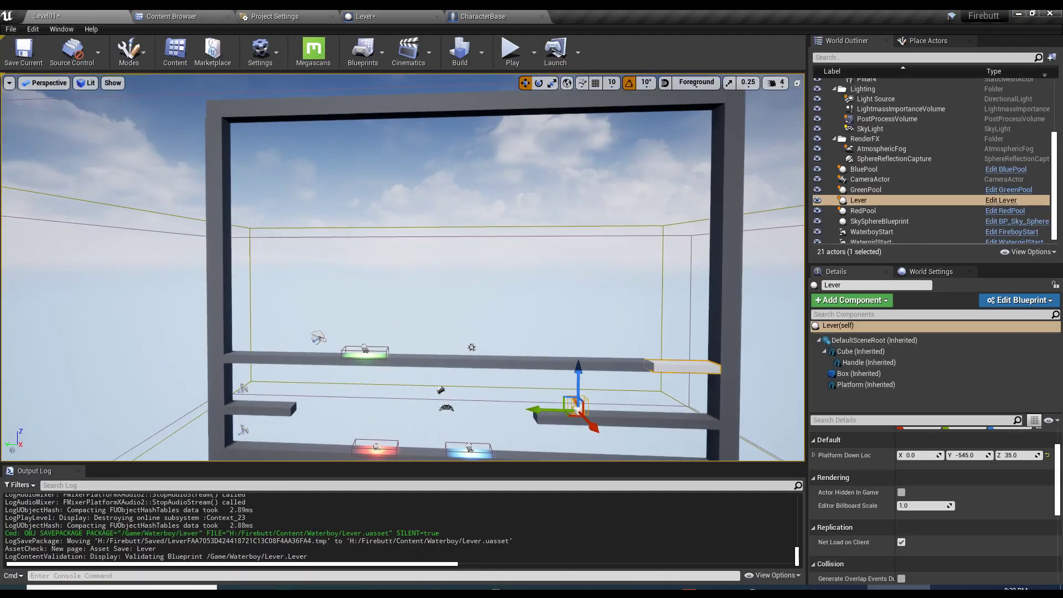
scroll(708, 227, up, 5)
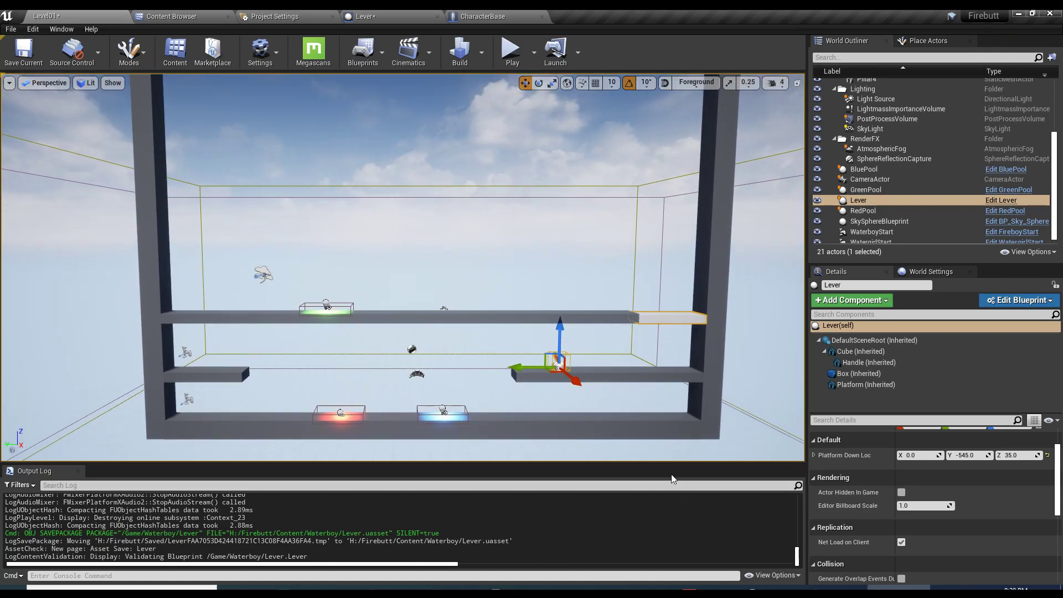
- Orbit the level view and select Pillar1, Ledge12, Ledge11, then the Lever actor
right_drag(499, 277, 354, 339)
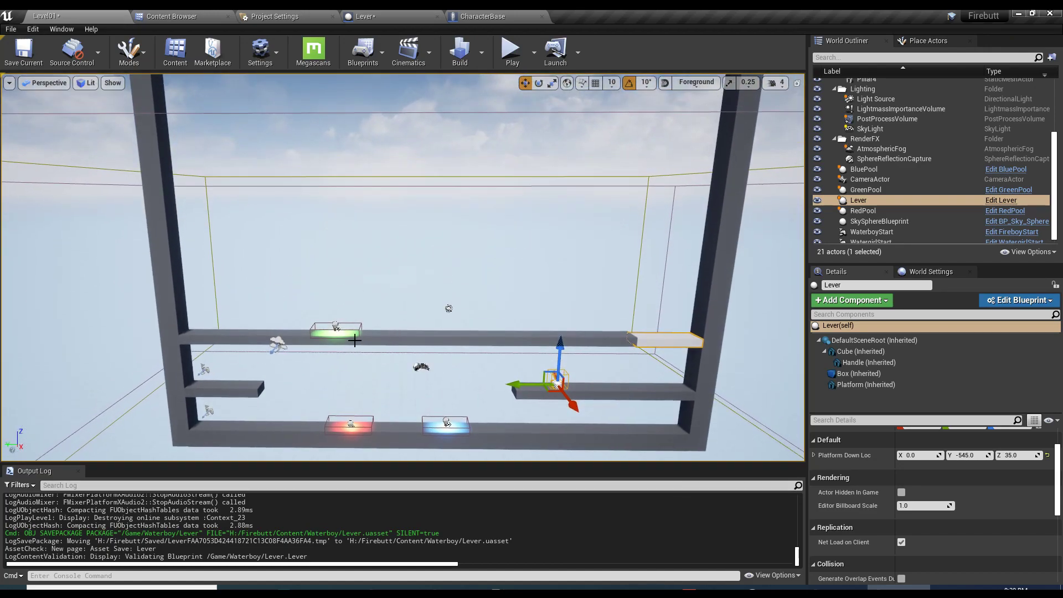
click(277, 343)
click(176, 250)
click(636, 394)
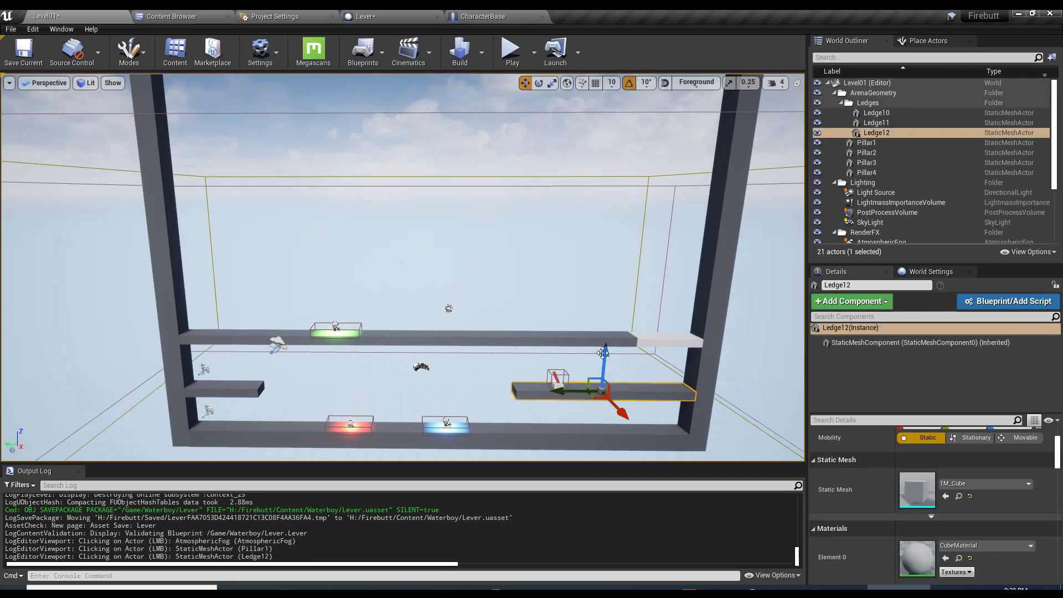
click(604, 344)
click(557, 379)
right_drag(557, 379, 464, 326)
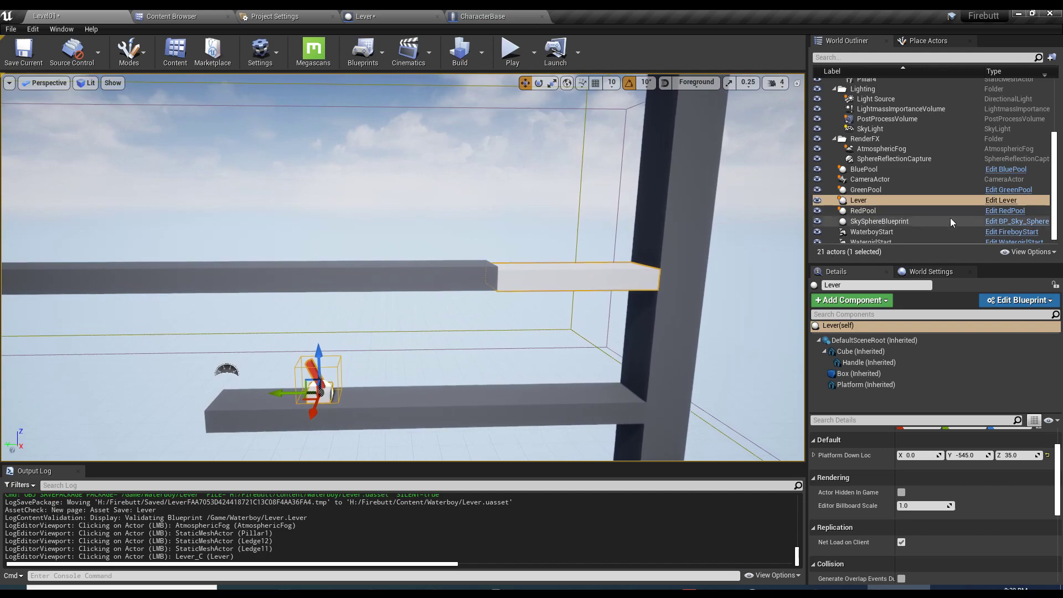
- Open the Lever blueprint, inspect its Platform component, then select Pillar3 in the level
click(1001, 200)
click(73, 129)
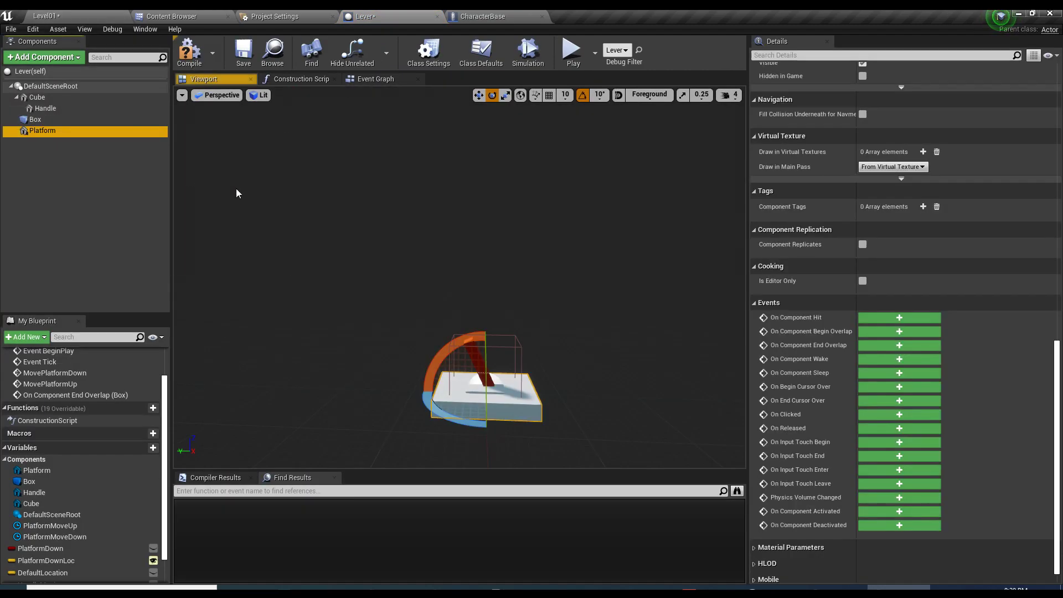
right_drag(236, 188, 504, 365)
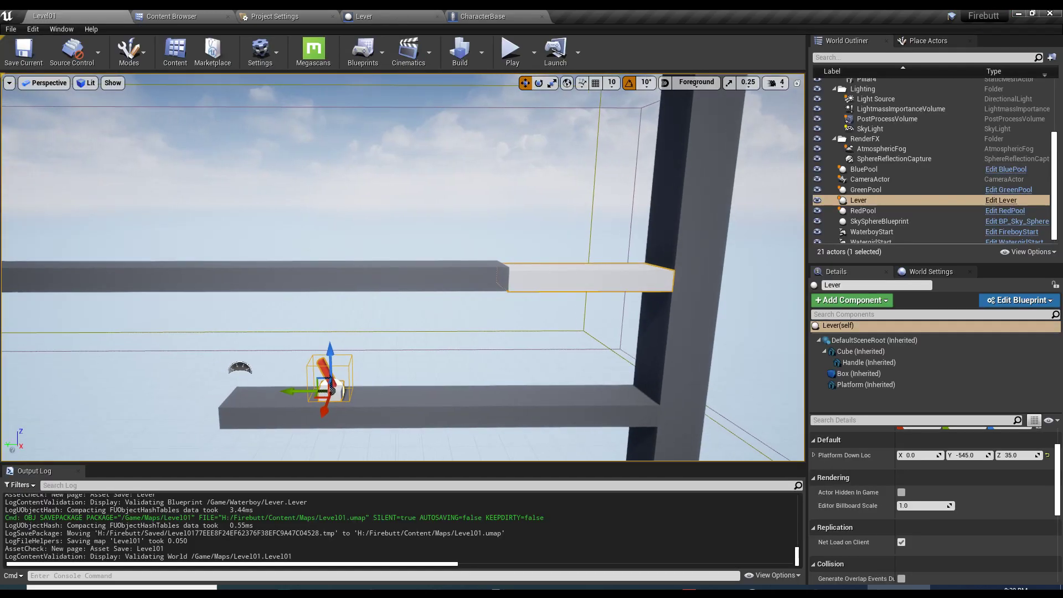
scroll(403, 267, down, 5)
scroll(403, 267, up, 4)
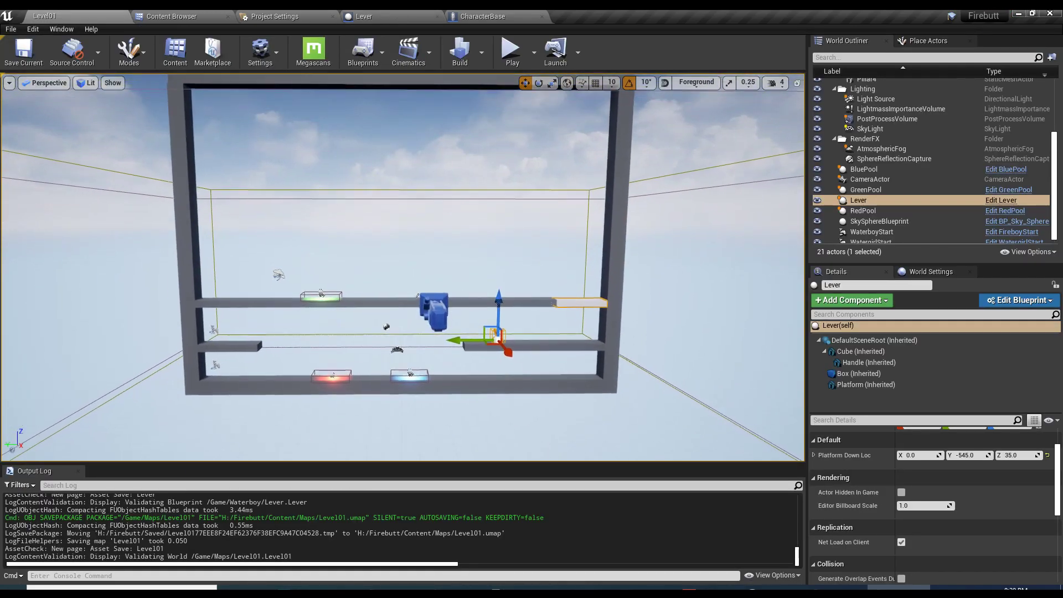
scroll(403, 267, down, 4)
scroll(402, 268, up, 3)
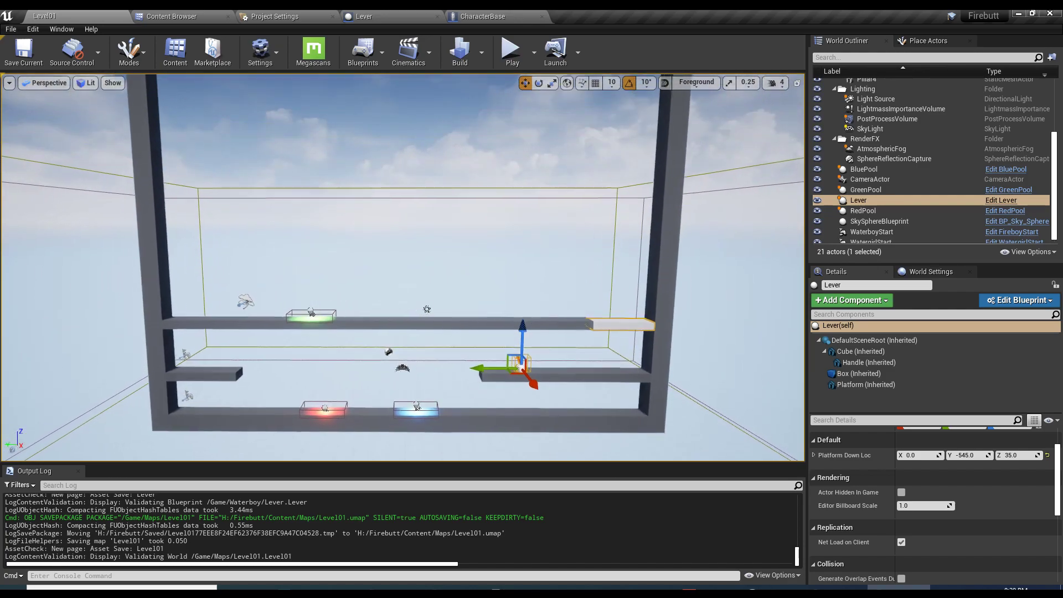
scroll(403, 268, down, 3)
scroll(584, 349, up, 3)
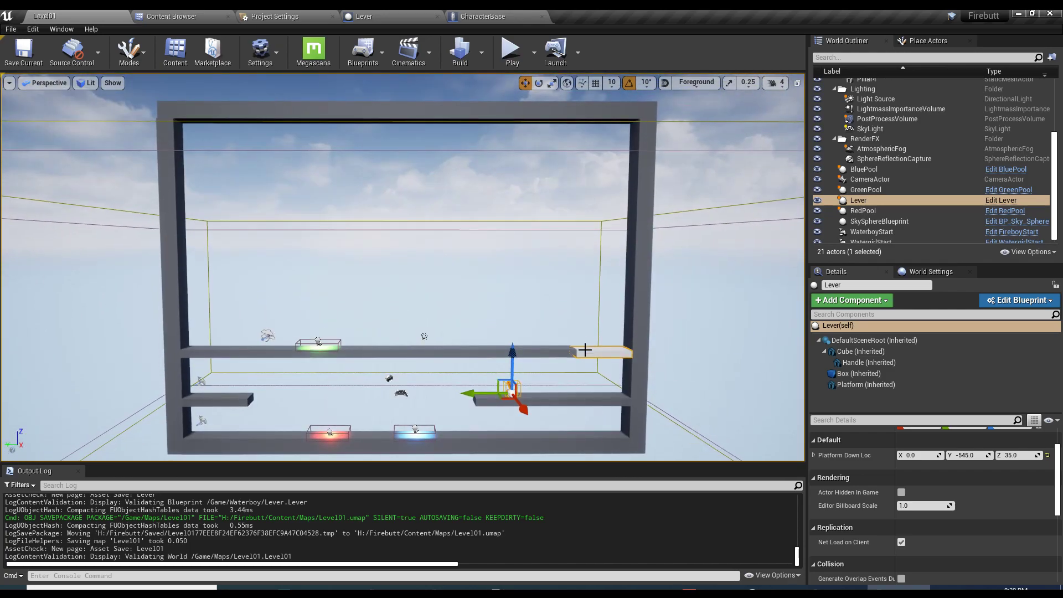
scroll(480, 354, up, 5)
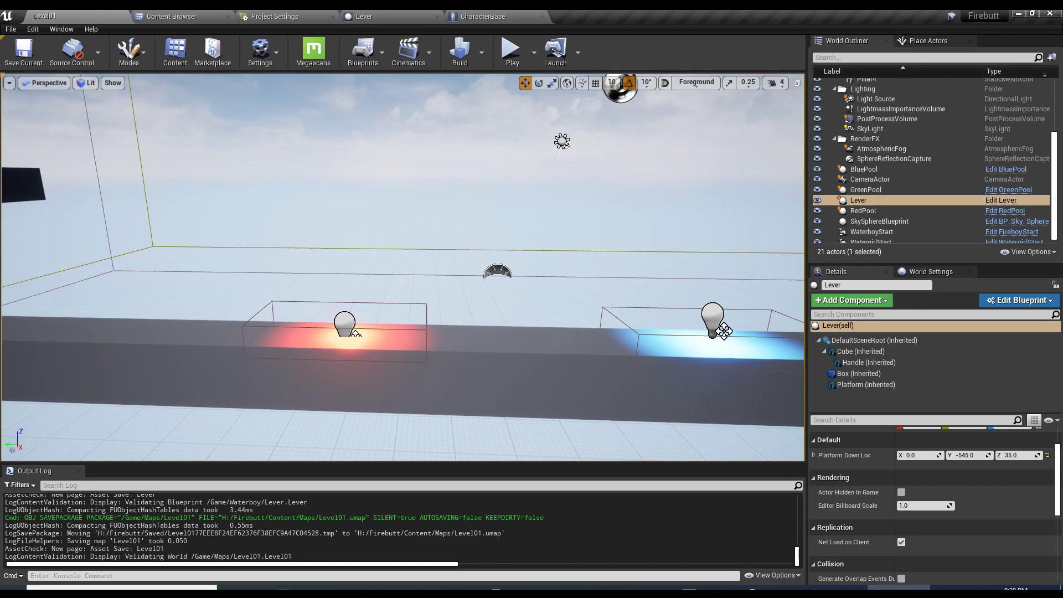
click(622, 333)
click(638, 336)
scroll(624, 299, down, 5)
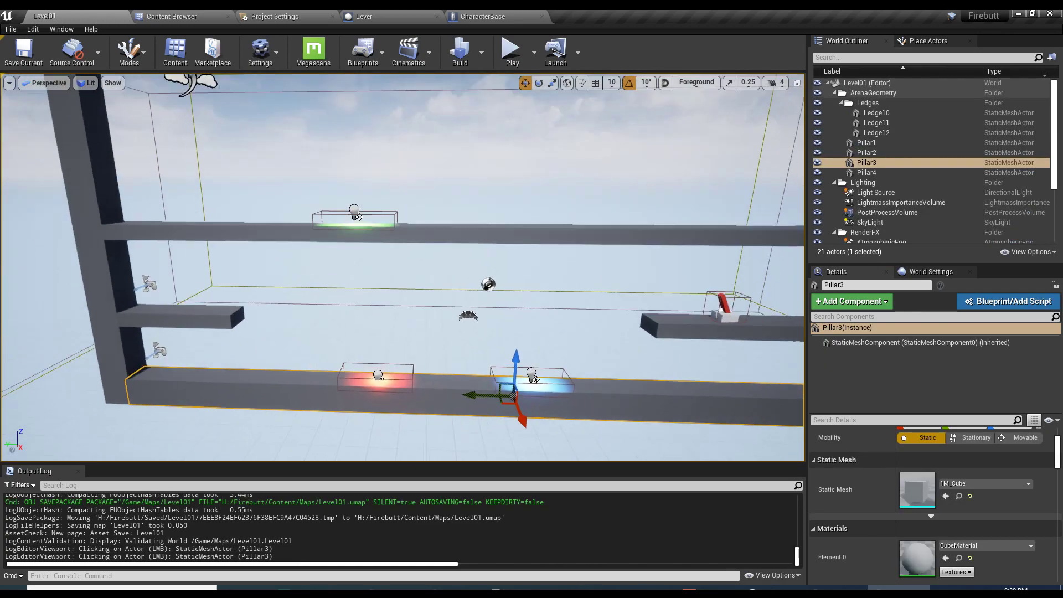
- Play Level01, moving the red and blue characters with D/A and the arrow keys until Game Over, then choose Retry
click(509, 52)
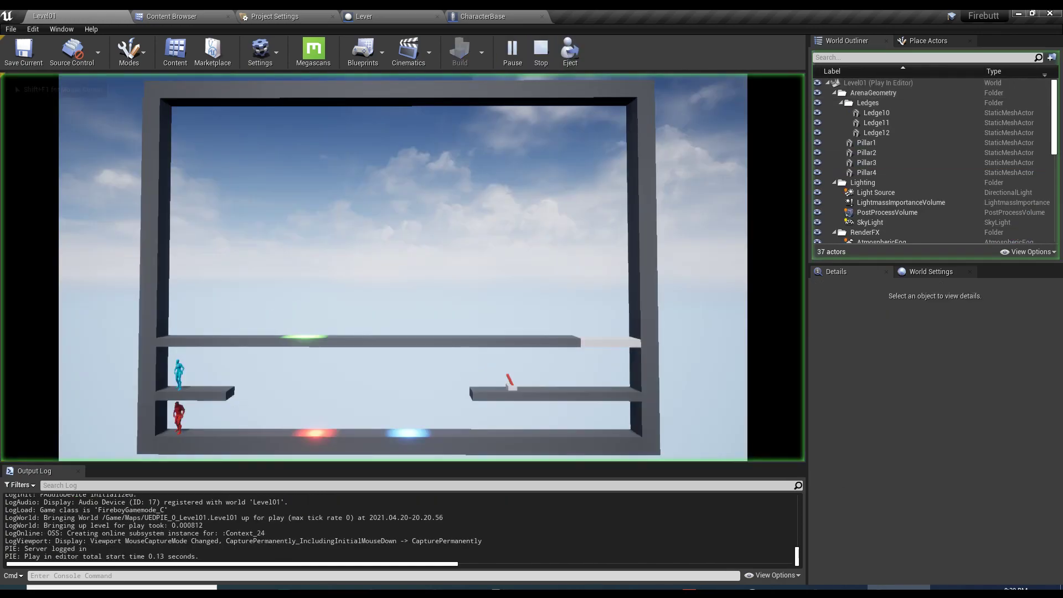
key(d)
key(Right)
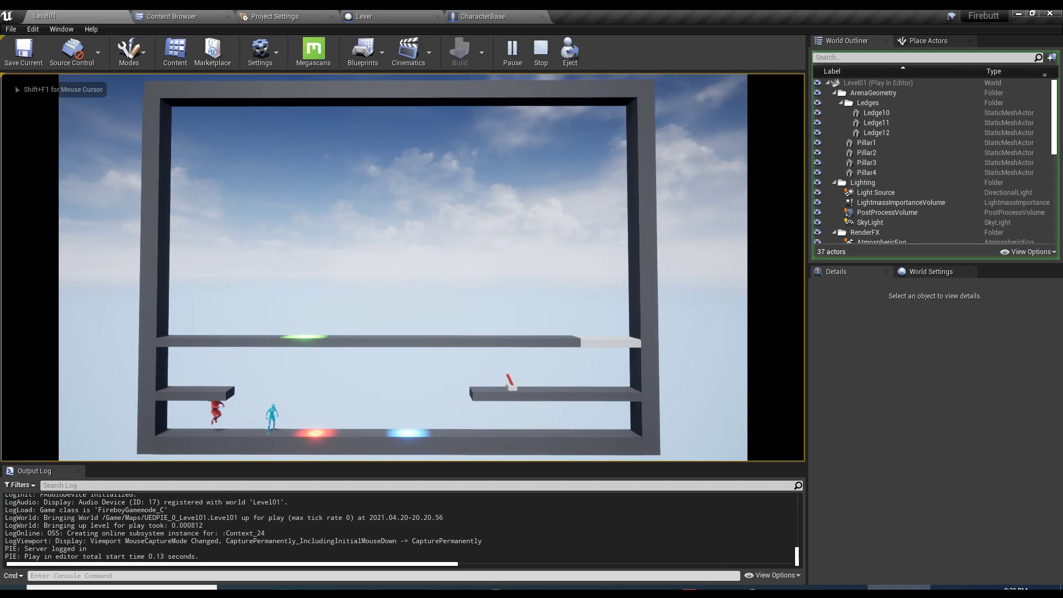
key(a)
key(Left)
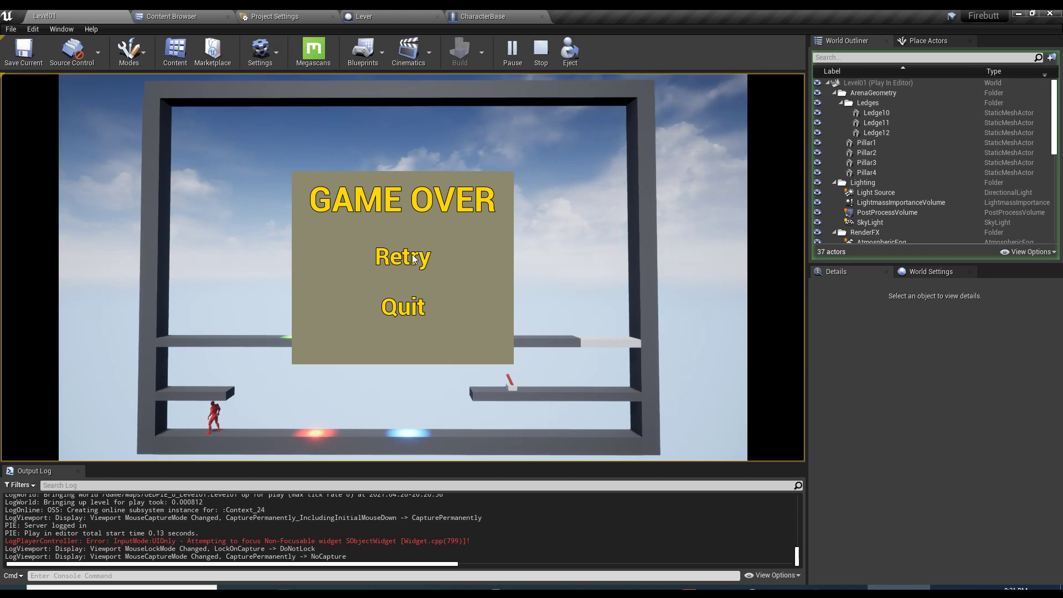
click(435, 255)
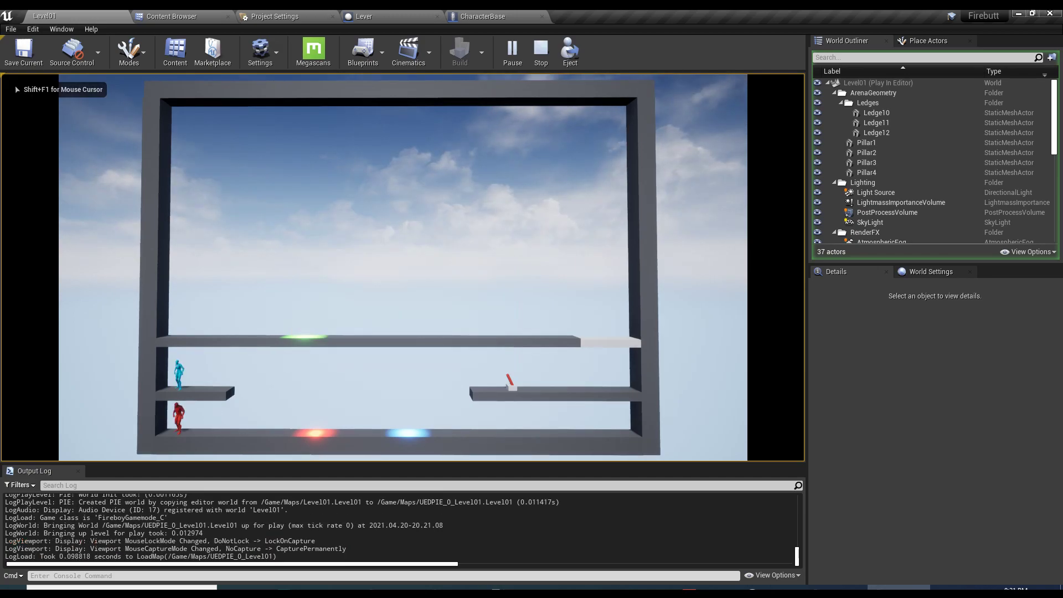